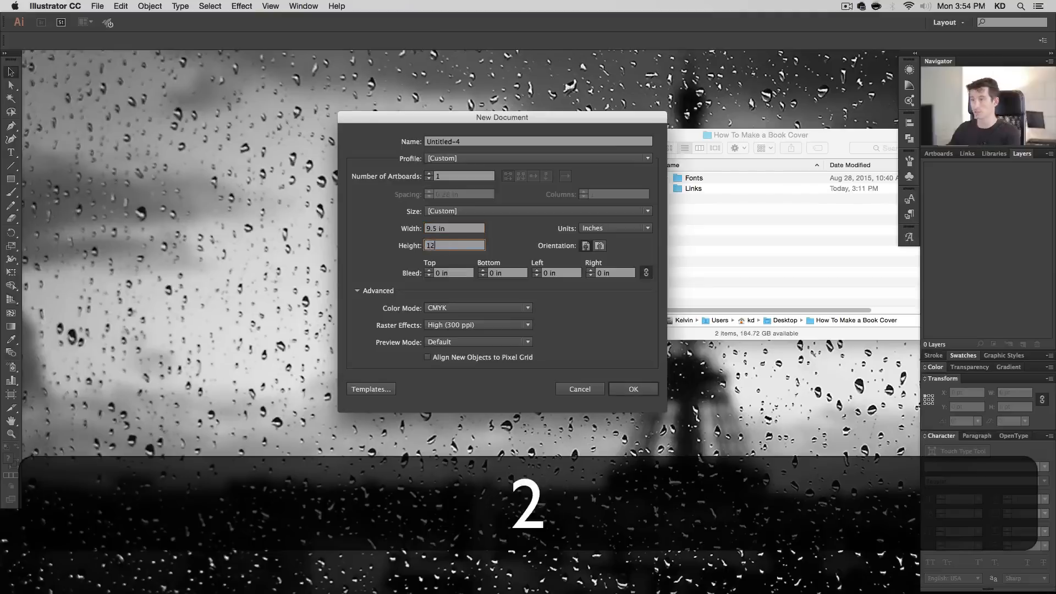
- Set the new document's height to 12 in and create the document
type("12")
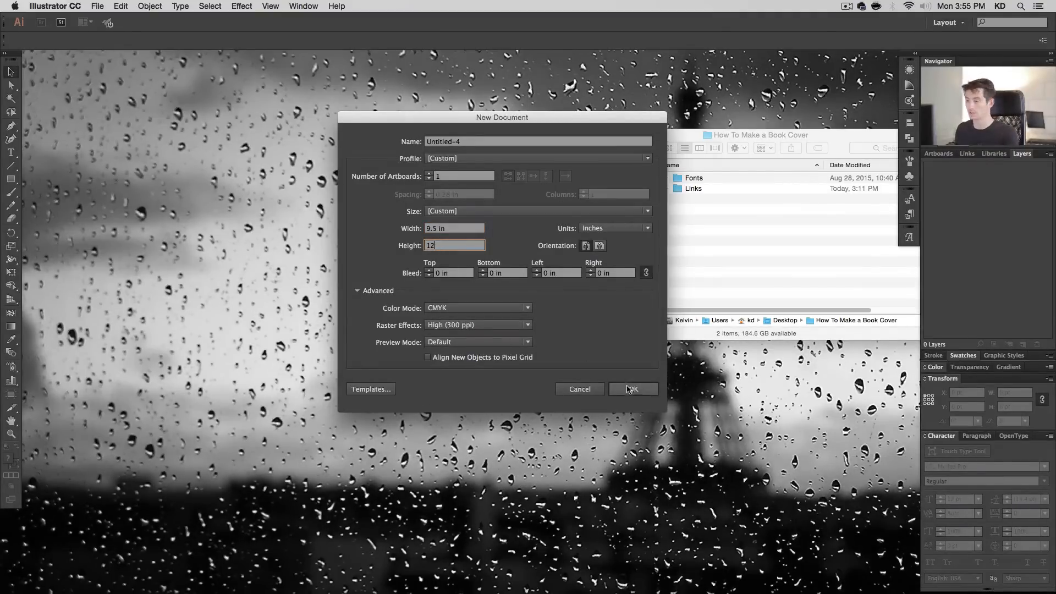
left_click(633, 389)
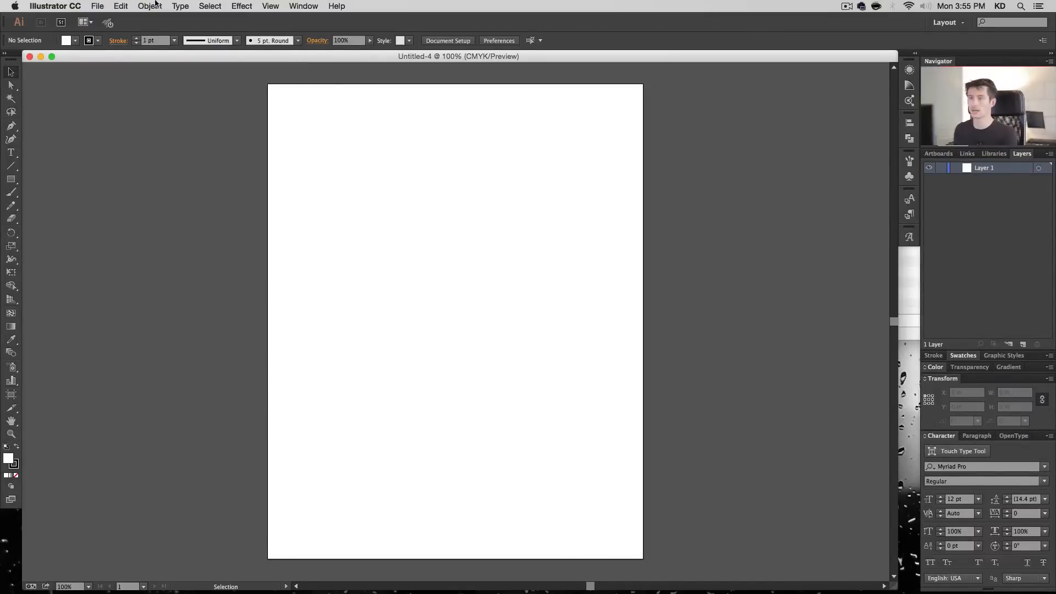
- Place 00740.jpg from the Links folder inside How To Make a Book Cover as a linked image near the artboard's upper-left corner
left_click(98, 6)
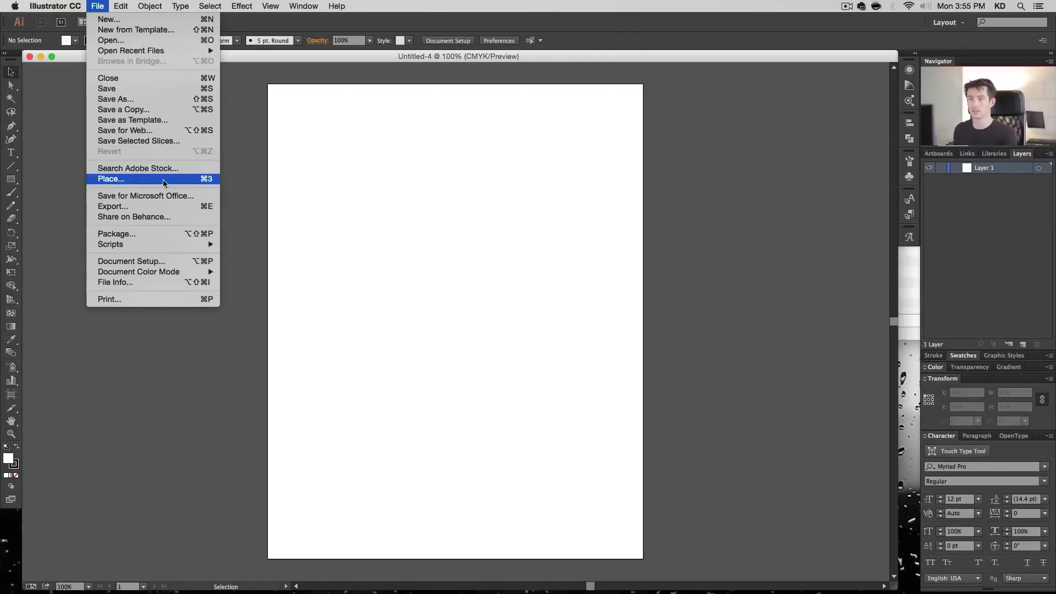
left_click(114, 180)
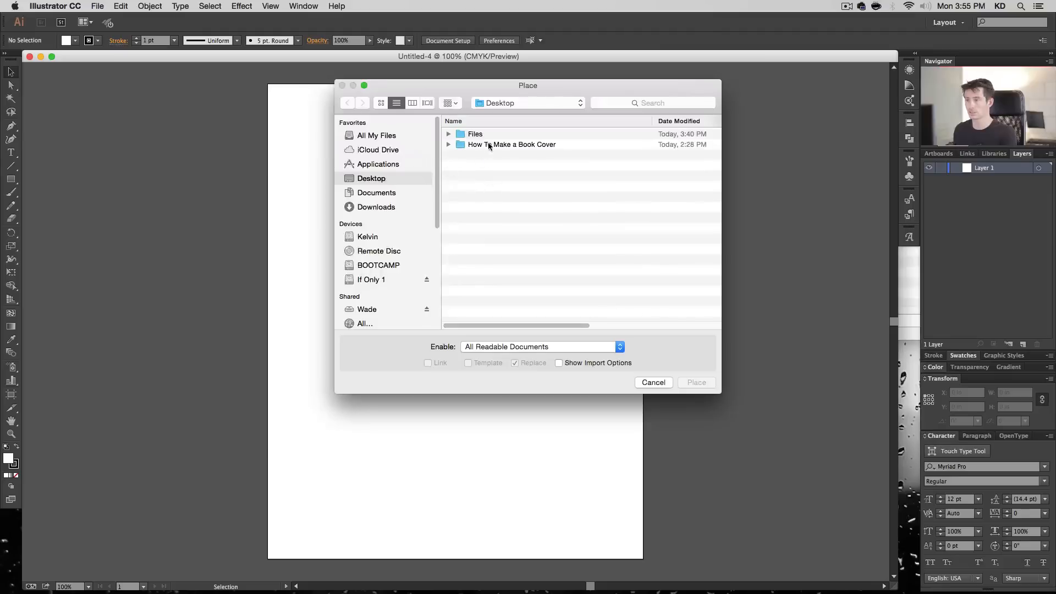
double_click(502, 144)
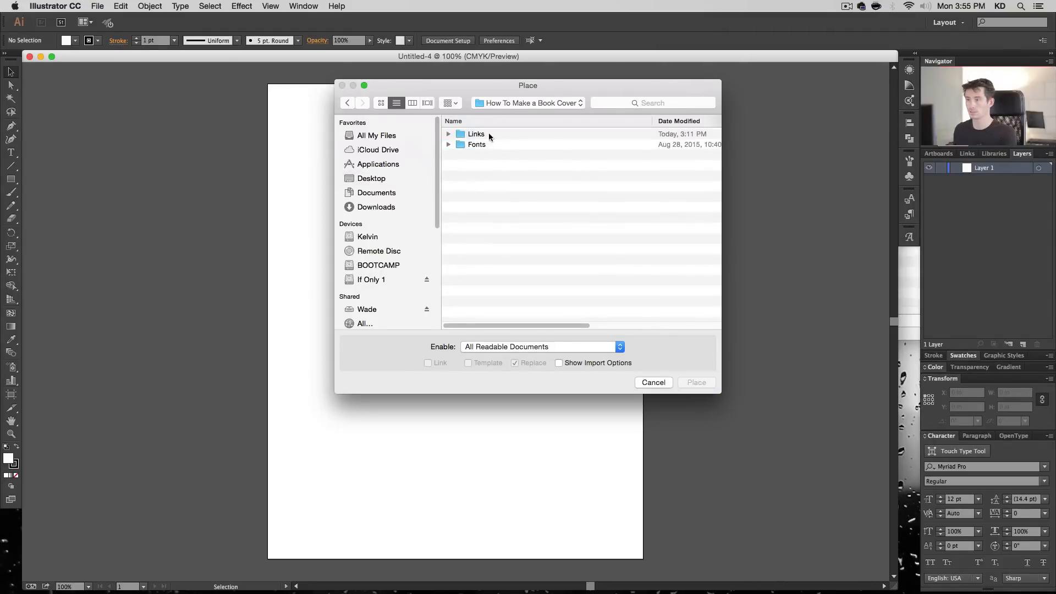
double_click(489, 134)
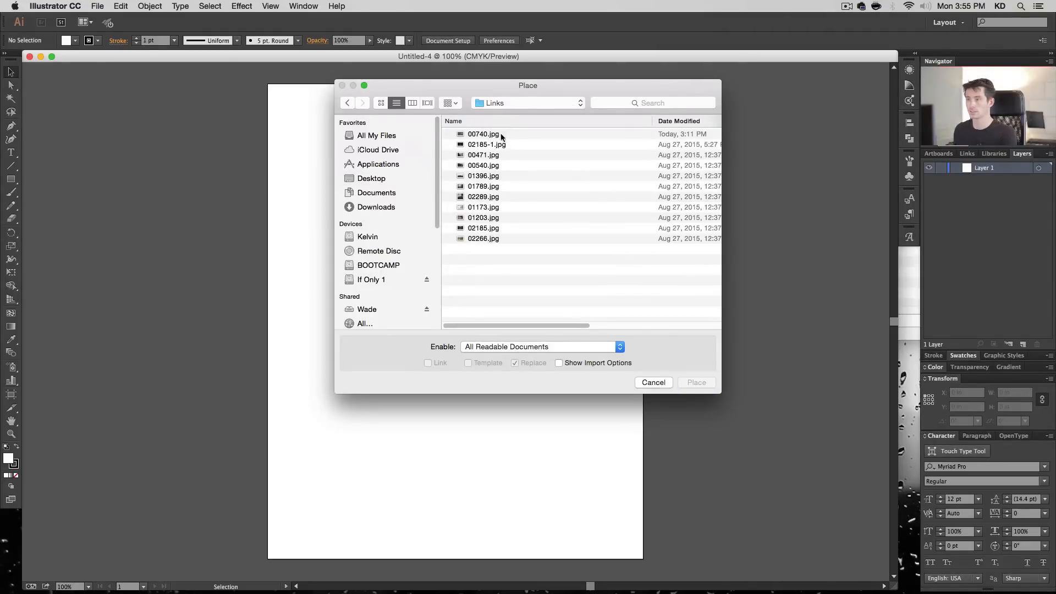
left_click(517, 146)
left_click(509, 134)
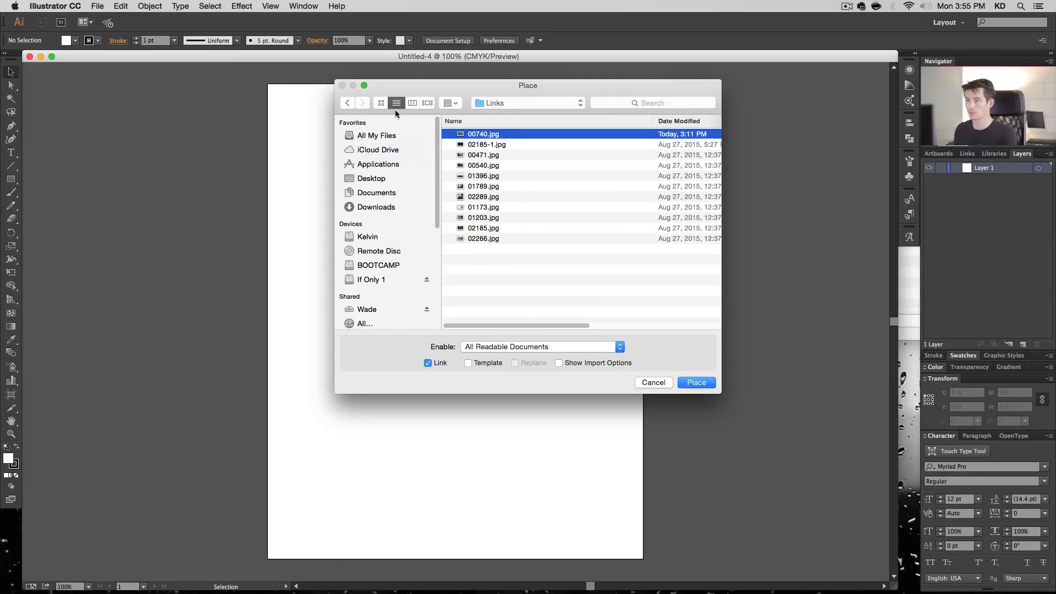
key("super+1")
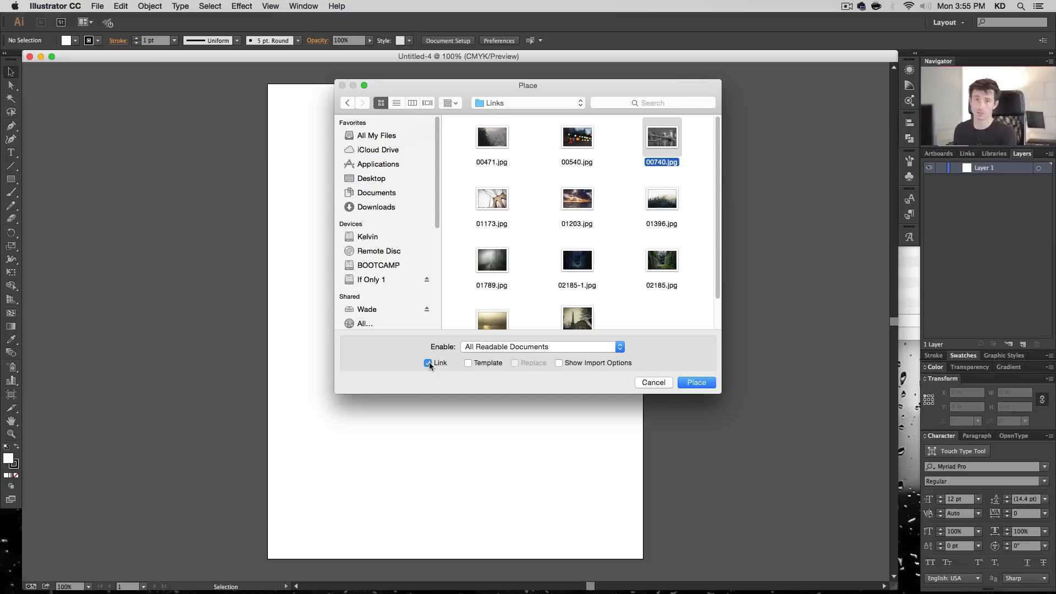
left_click(684, 384)
left_click(216, 102)
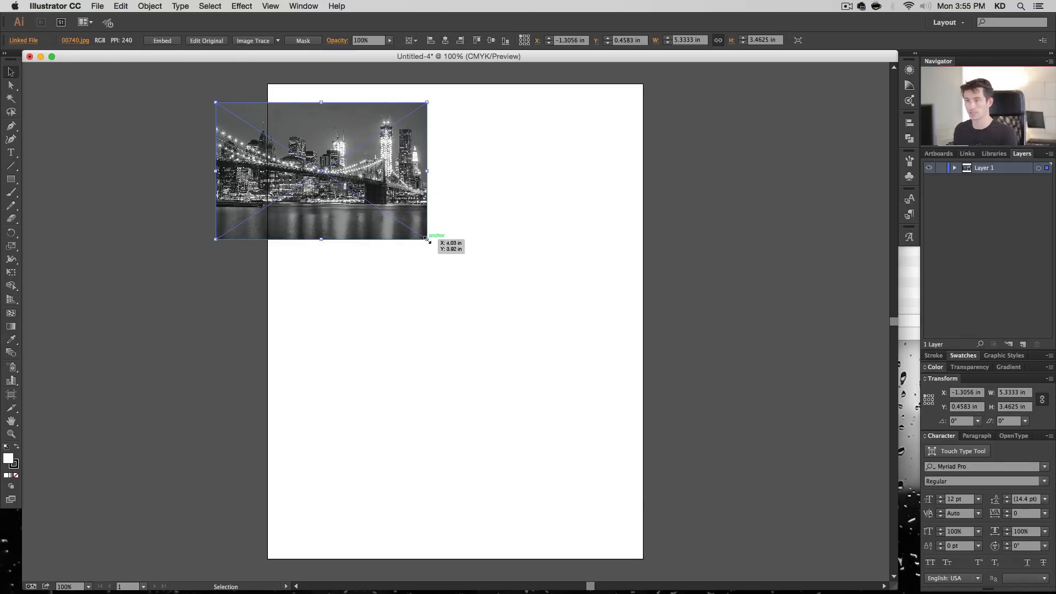
- Scale the placed image proportionally to about 18.6 by 12.1 in and position it at about X -6.25 in, Y -0.08 in to cover the artboard
left_click_drag(426, 239, 828, 499)
left_click_drag(704, 377, 624, 359)
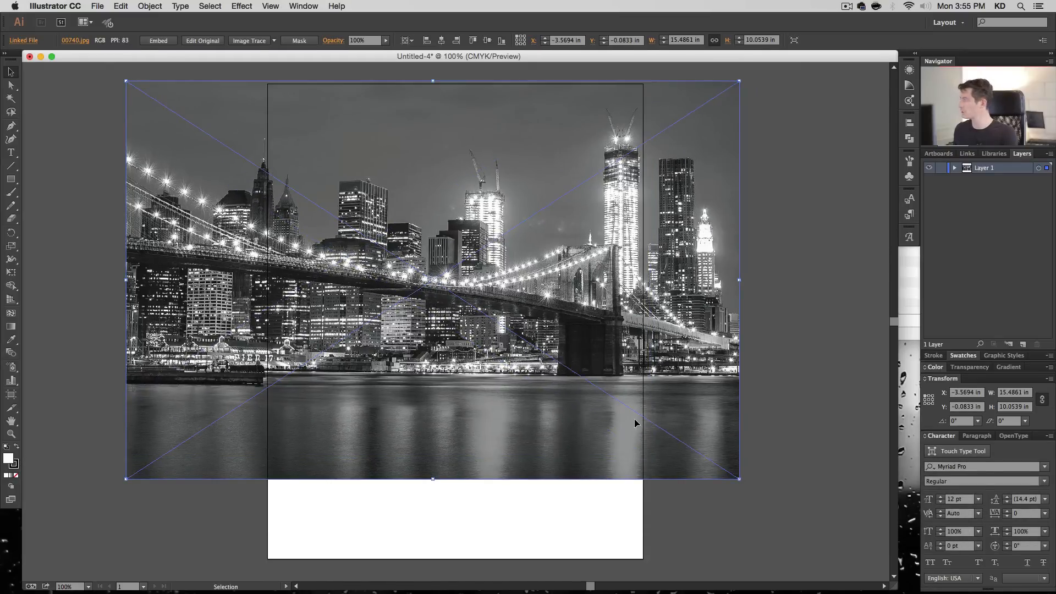
left_click_drag(739, 482, 863, 559)
left_click_drag(728, 462, 661, 464)
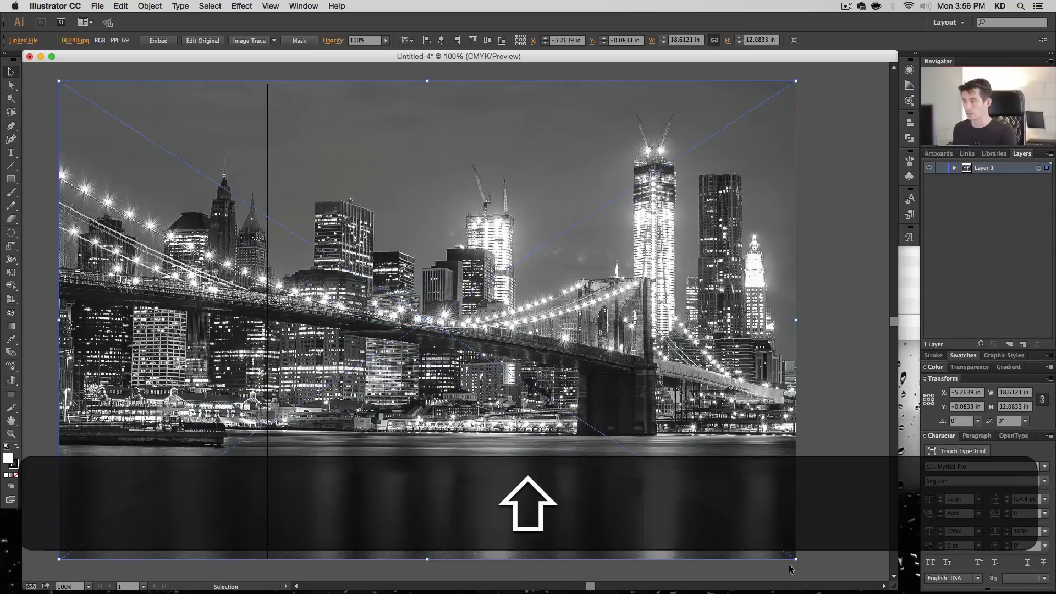
left_click_drag(755, 533, 715, 533)
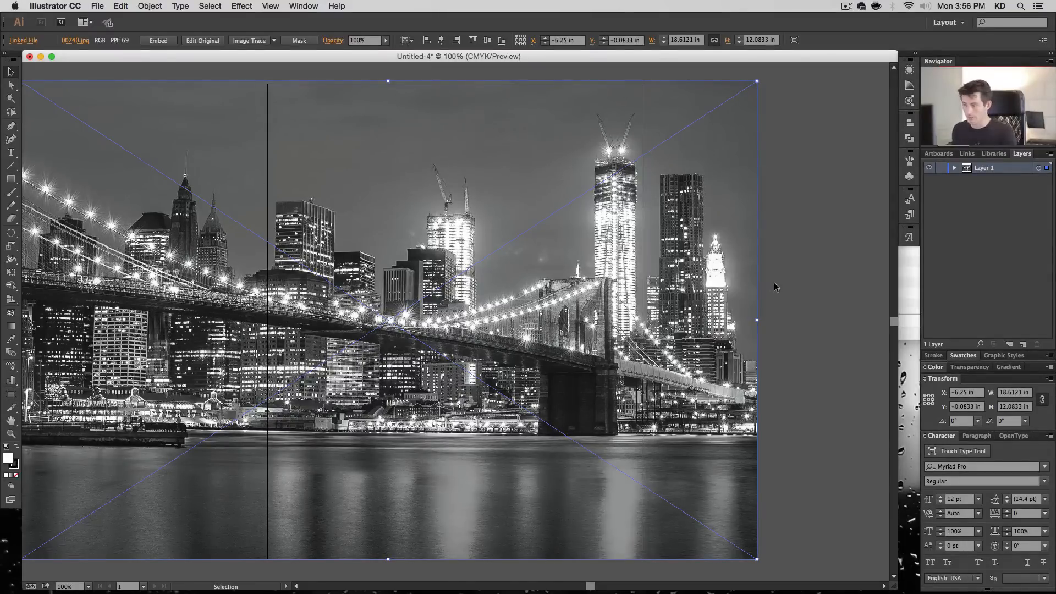
- Create a 9.5 by 12 in rectangle above the image and align it exactly with the artboard
key("super+shift+a")
left_click(11, 140)
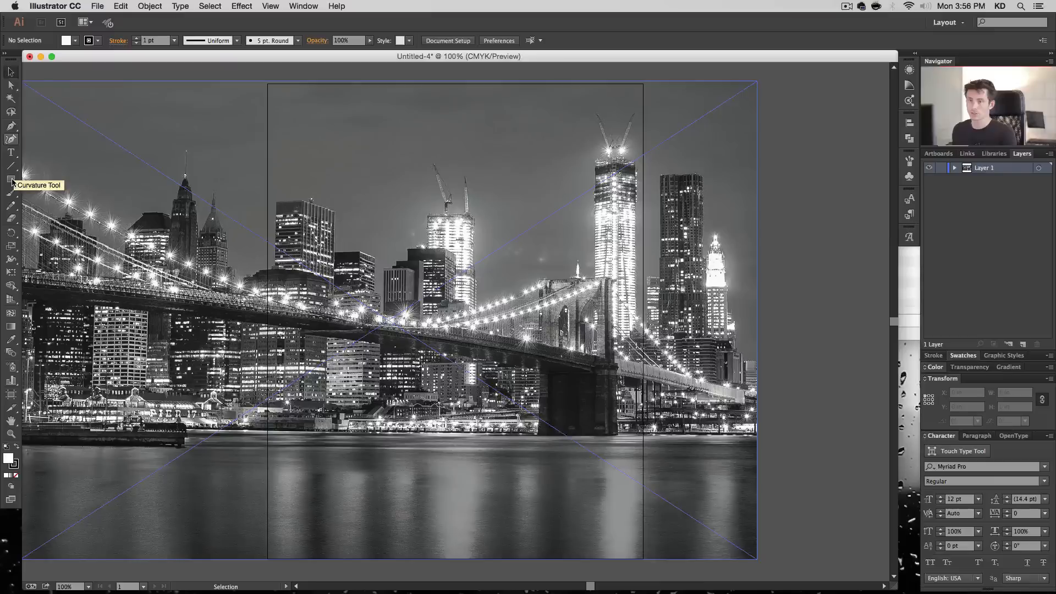
left_click(11, 180)
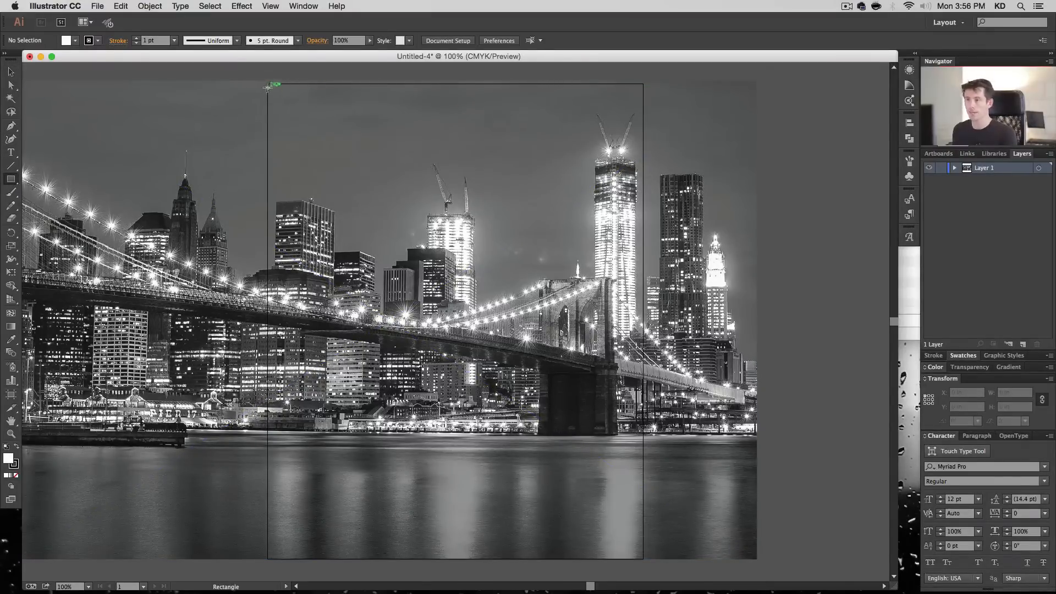
left_click(298, 168)
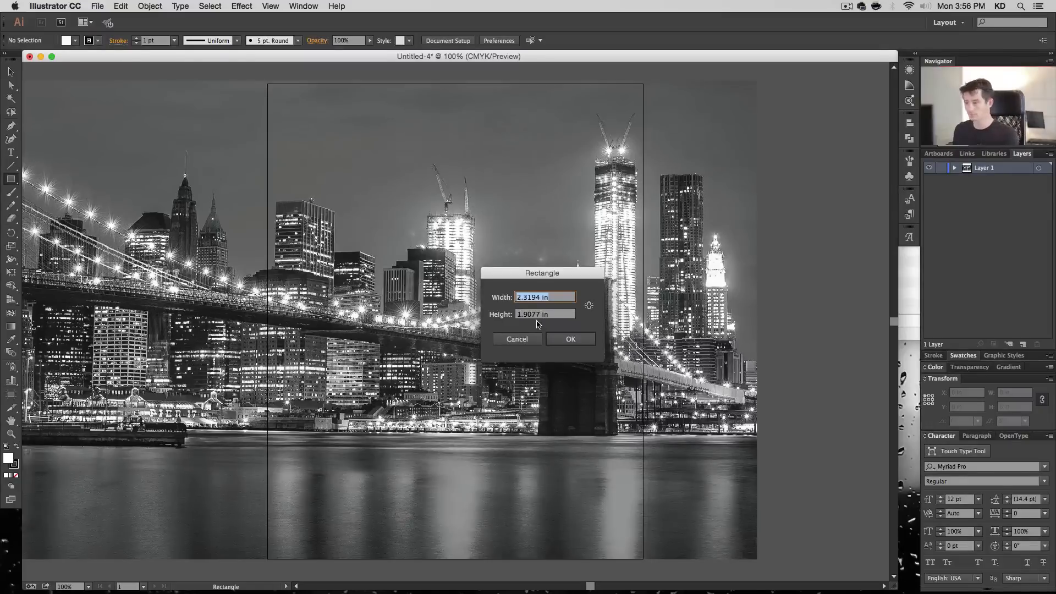
type("9.5")
key("Tab")
type("12")
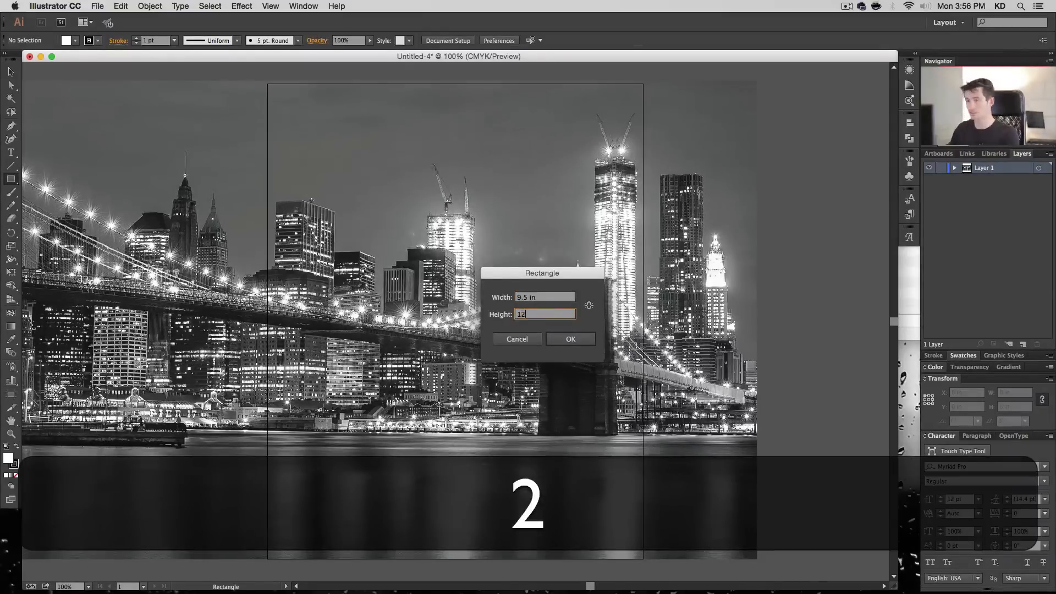
key("Return")
left_click(12, 72)
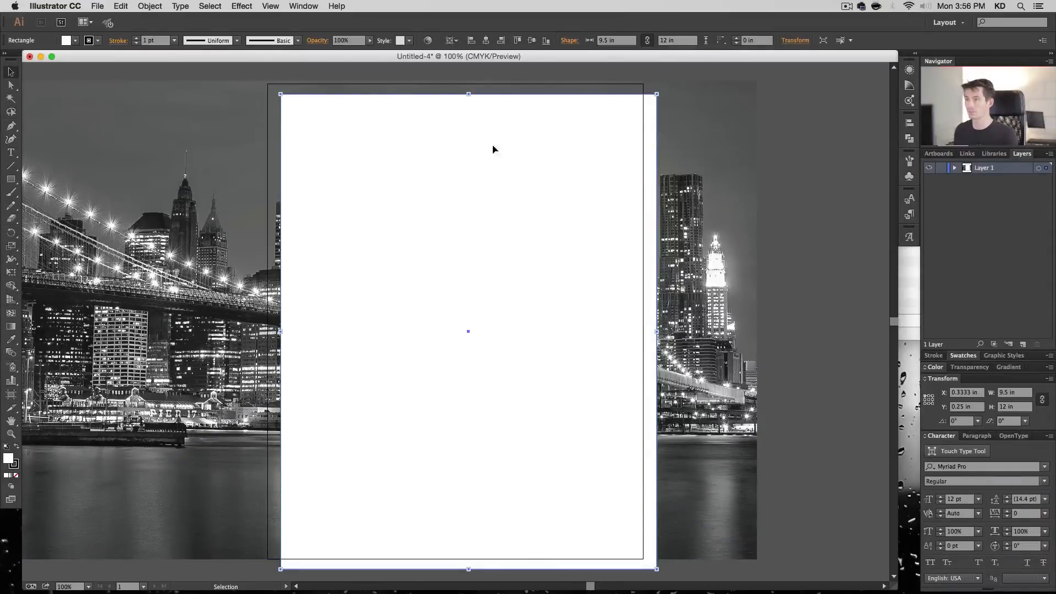
left_click_drag(443, 137, 430, 125)
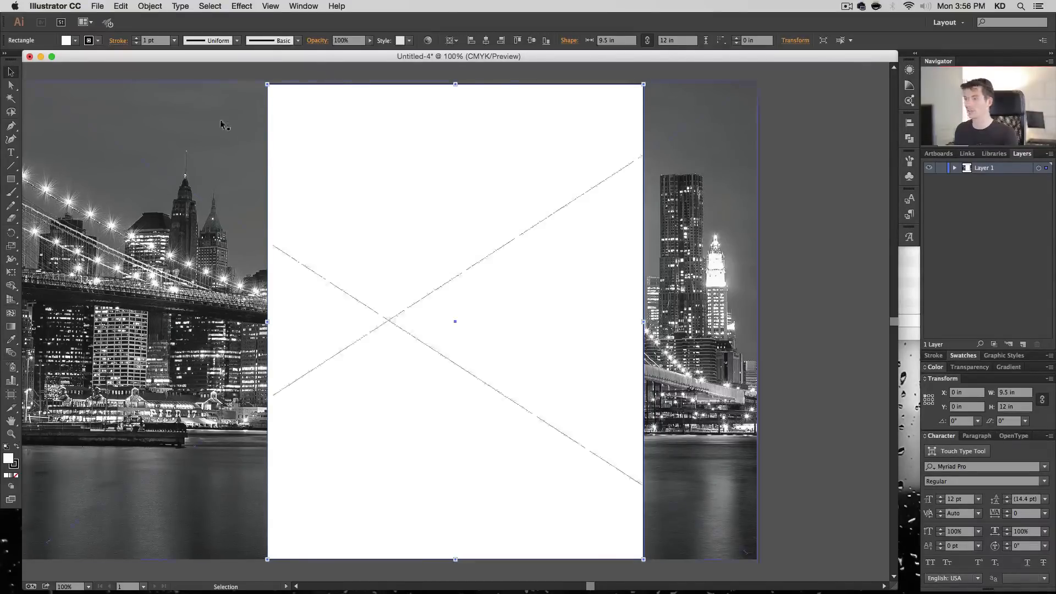
left_click(303, 5)
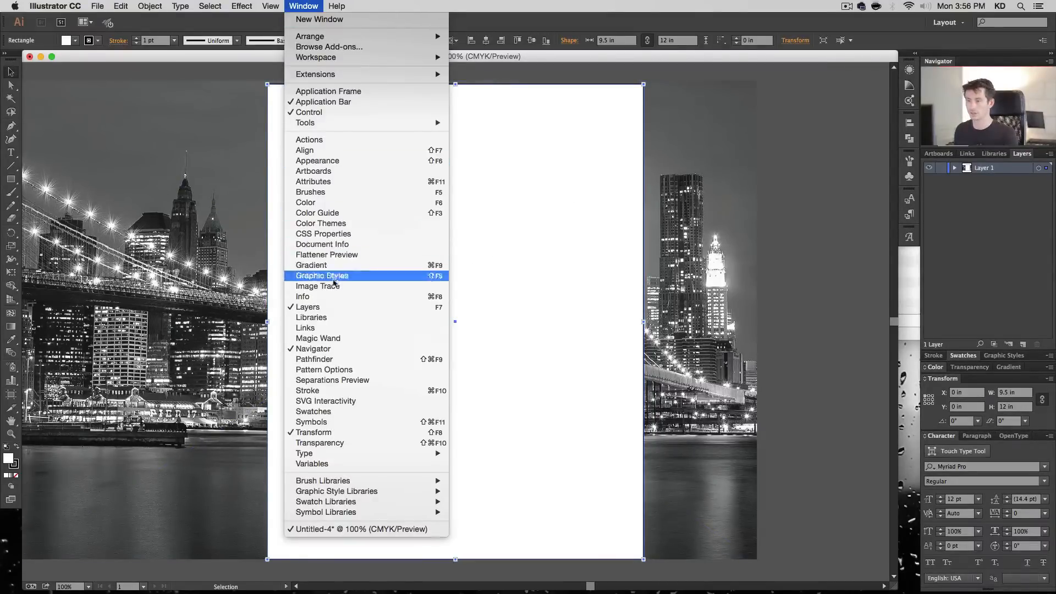
left_click(344, 296)
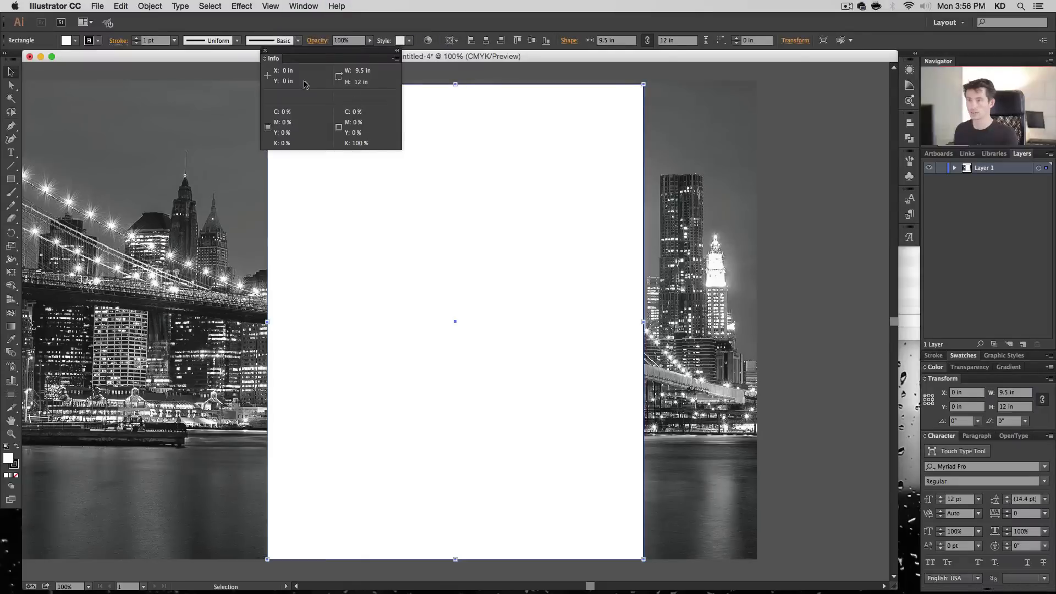
left_click(265, 51)
left_click(304, 5)
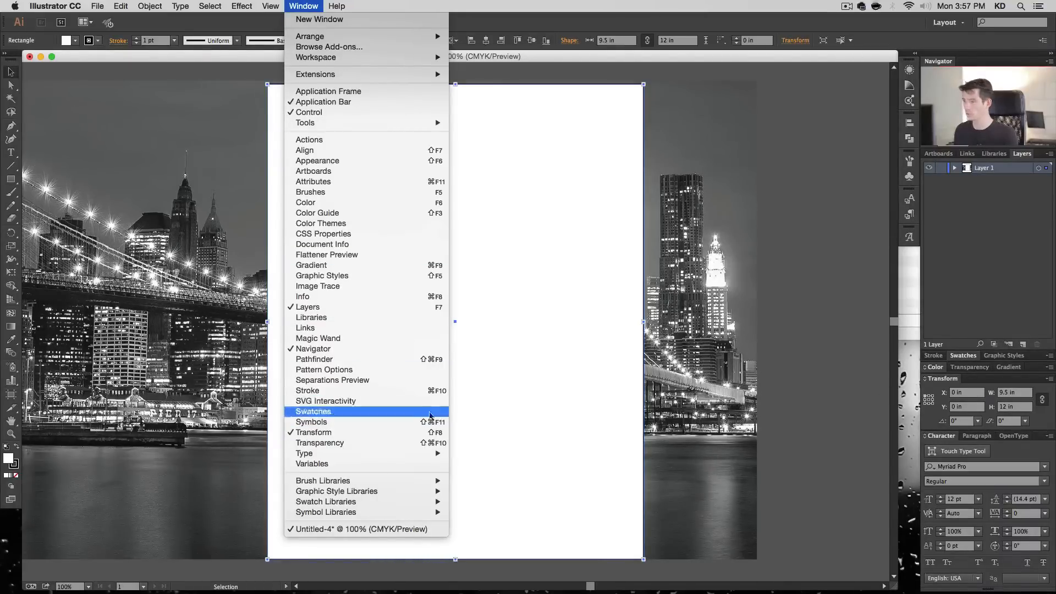
left_click(396, 434)
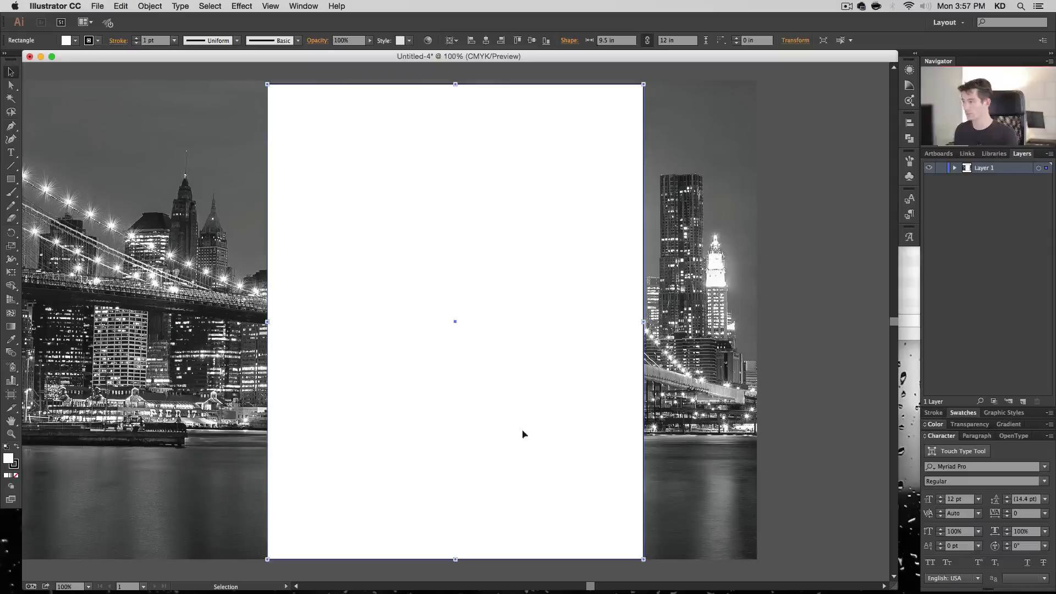
left_click(301, 5)
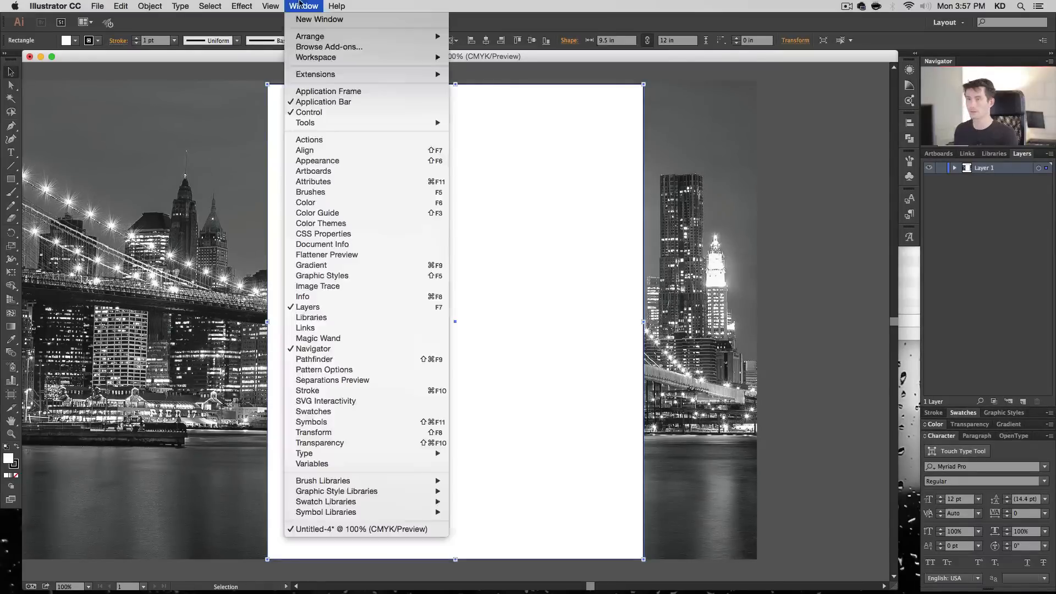
left_click(385, 433)
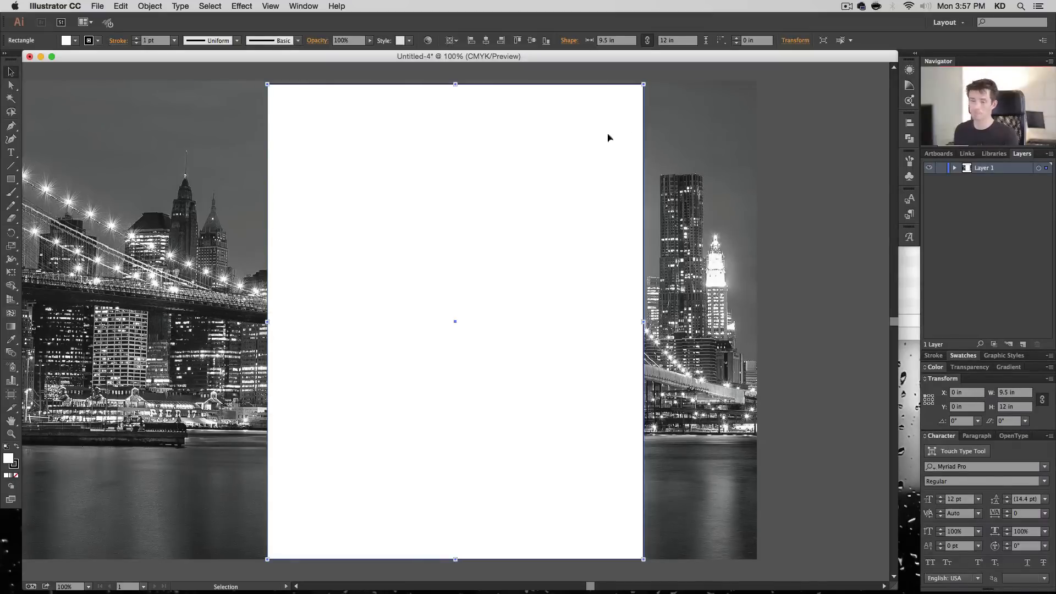
- Select the rectangle and the image together, make a clipping mask from them, and deselect
left_click_drag(624, 70, 597, 117)
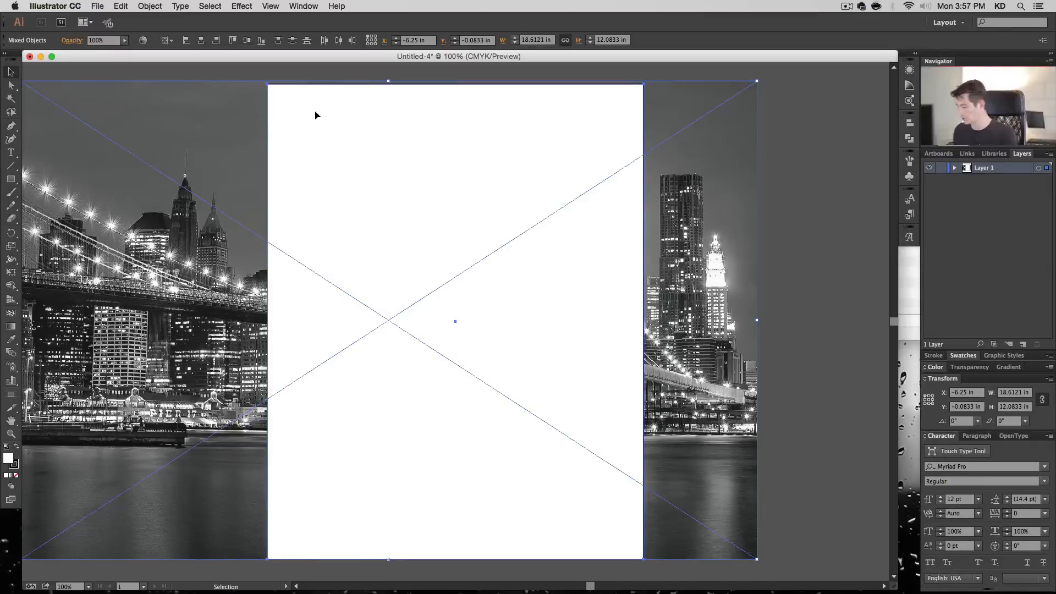
left_click(123, 6)
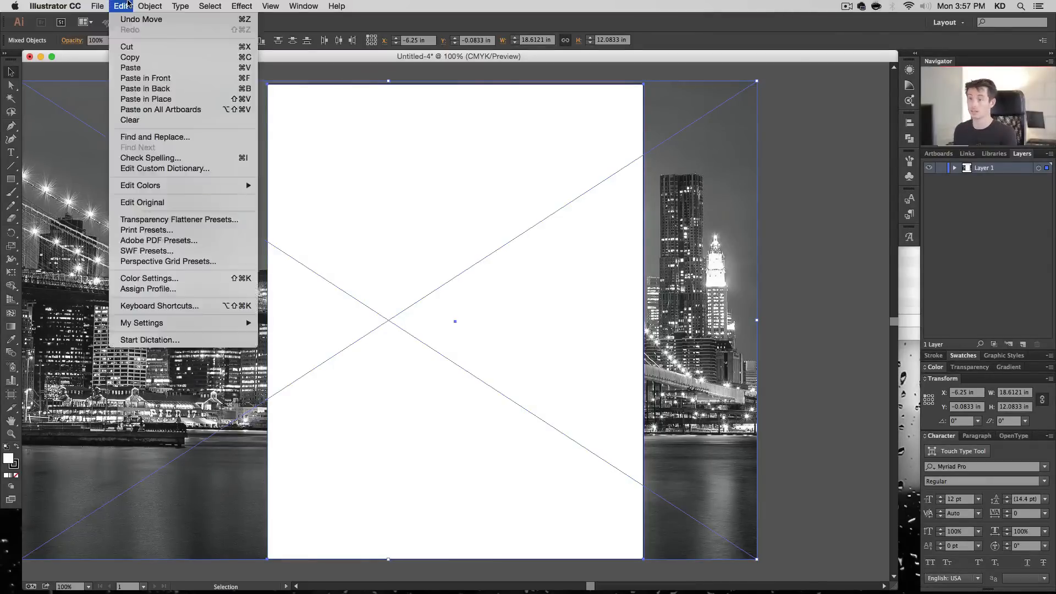
mouse_move(150, 6)
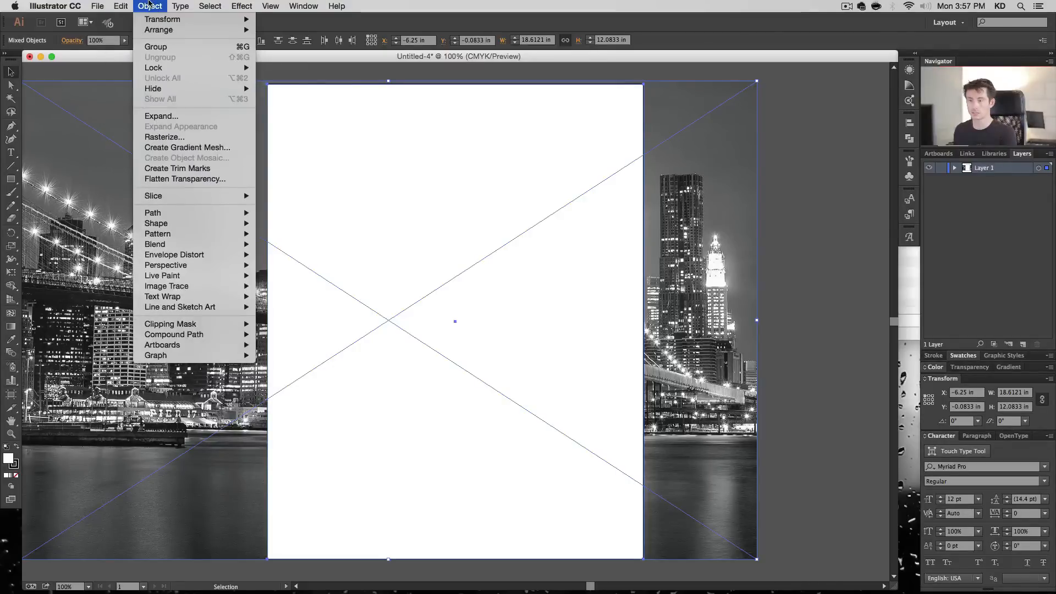
mouse_move(240, 327)
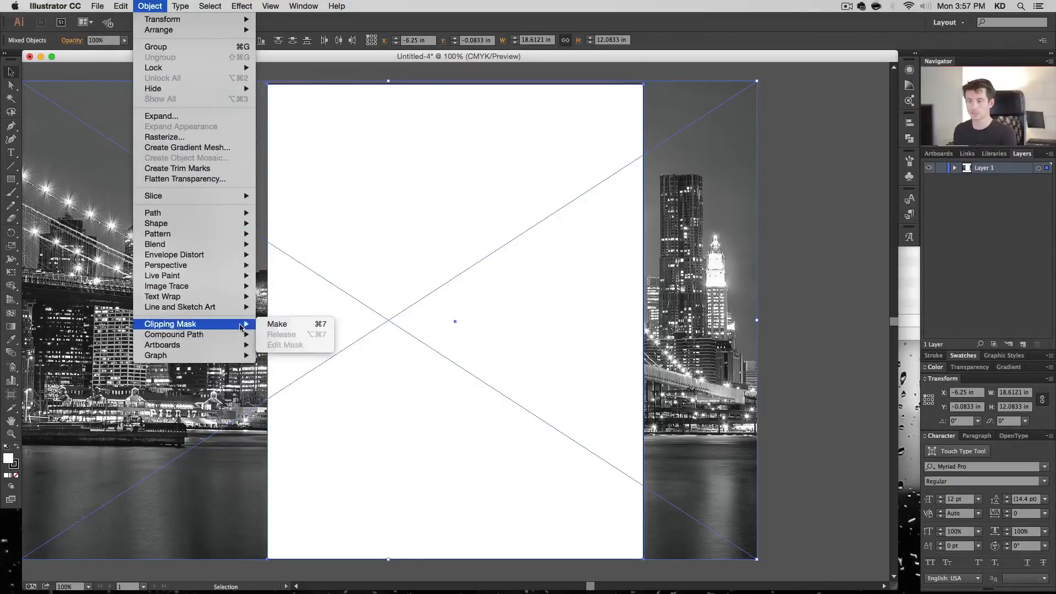
left_click(277, 324)
left_click(728, 142)
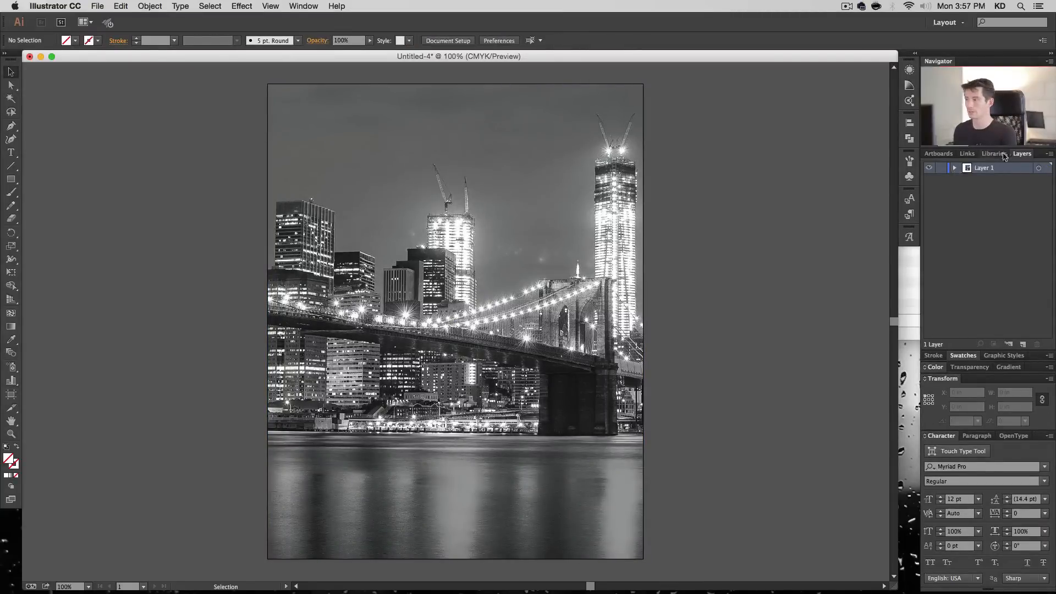
- Expand Layer 1 and its clip group to inspect the mask rectangle, the linked image and the whole group in turn
left_click(955, 169)
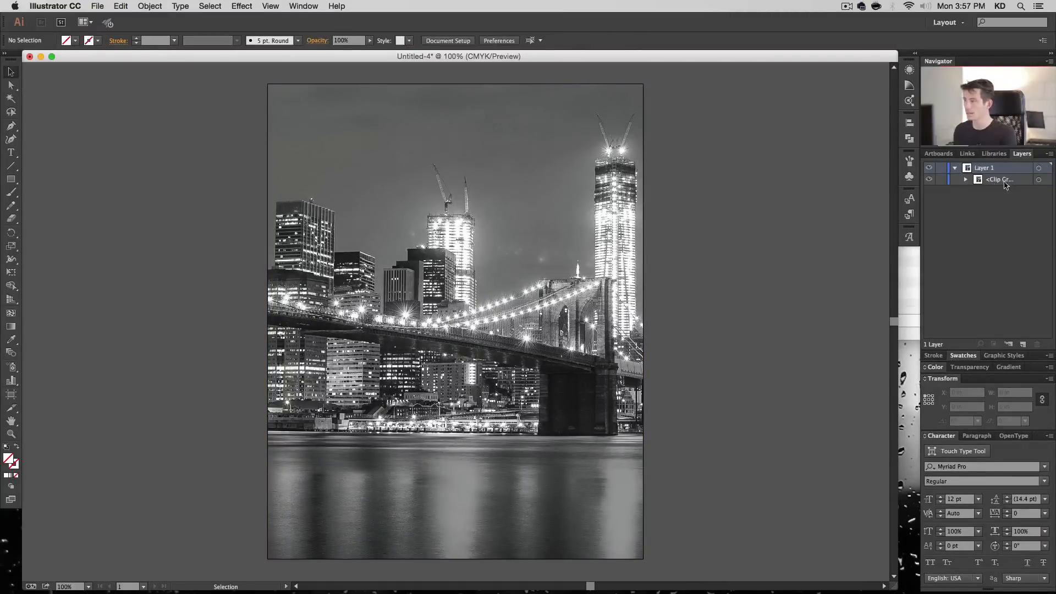
left_click(967, 181)
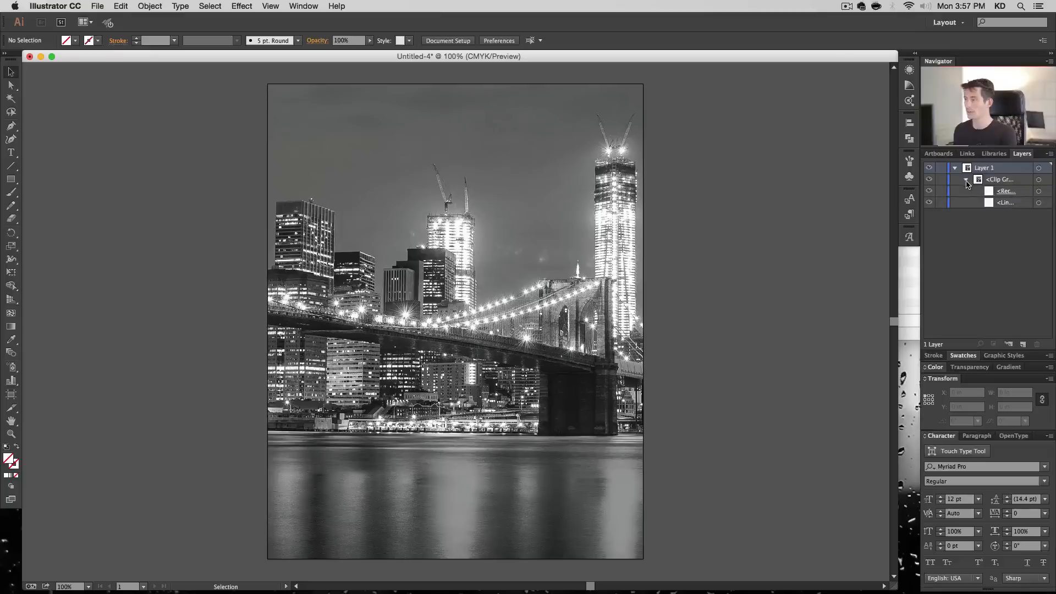
left_click(1039, 191)
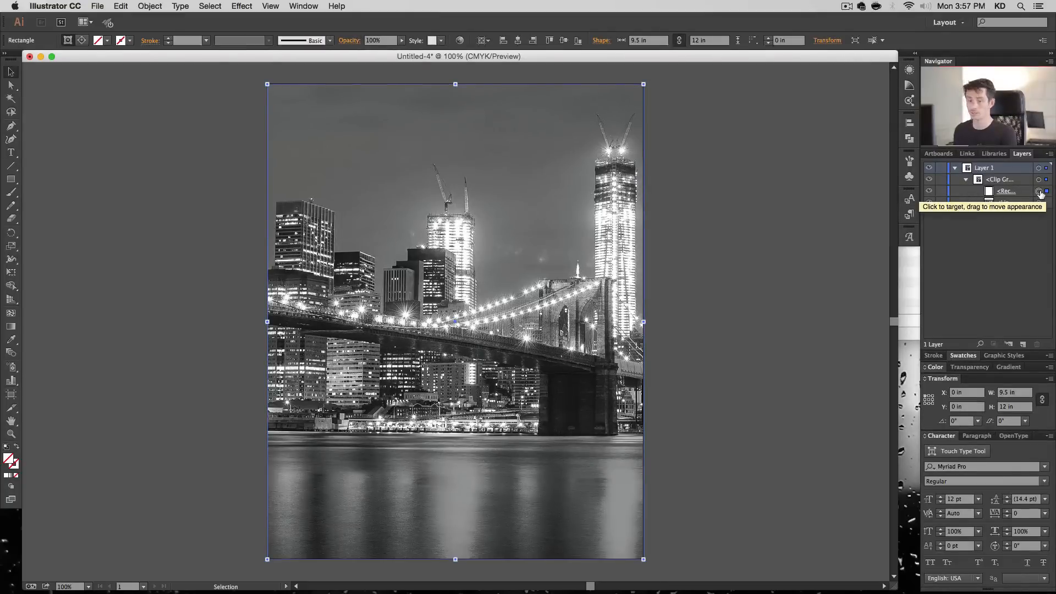
left_click(1039, 203)
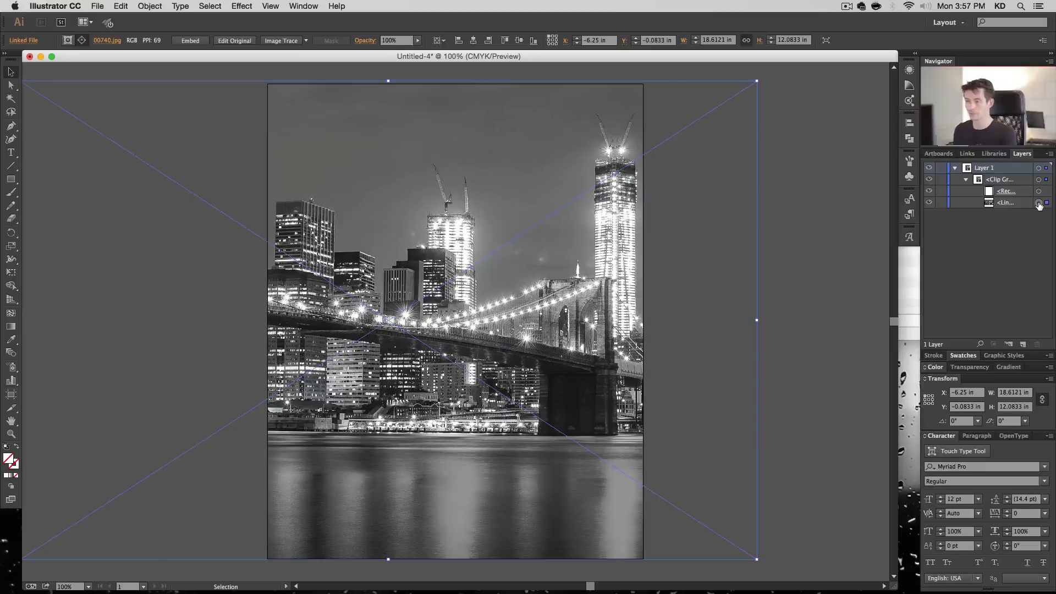
left_click(1039, 192)
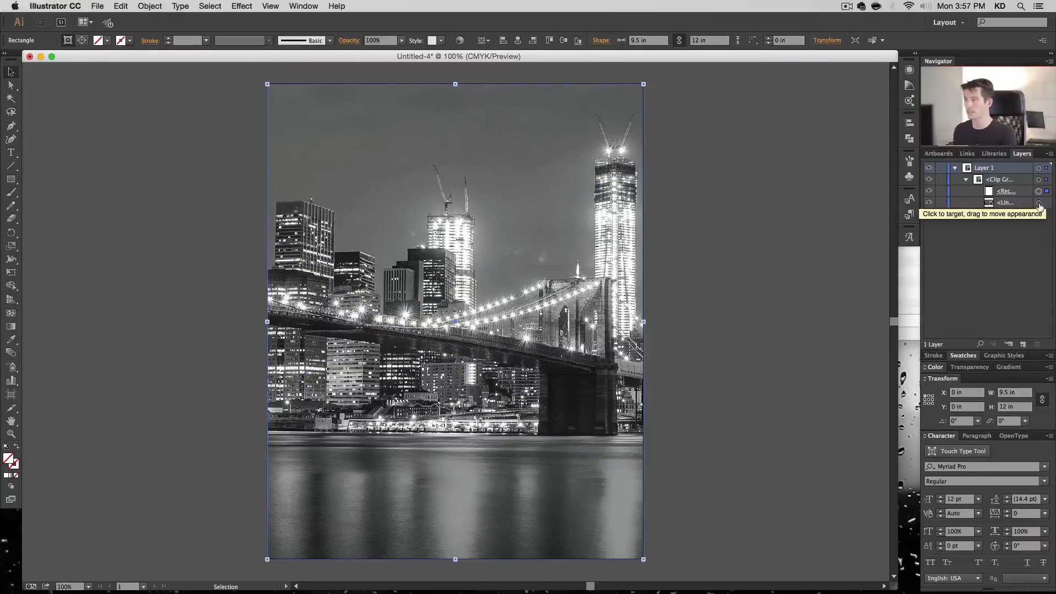
left_click(1039, 203)
left_click(1039, 180)
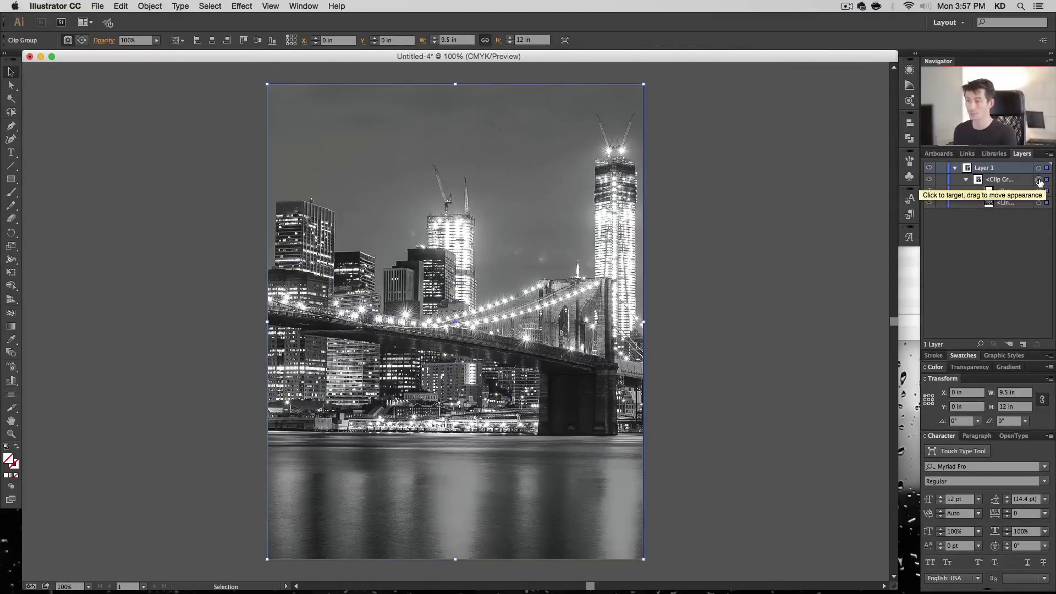
- Try moving the whole clip group off the artboard to about X -1.97 in, Y -0.36 in, and undo the move
left_click_drag(643, 84, 490, 193)
key("super+z")
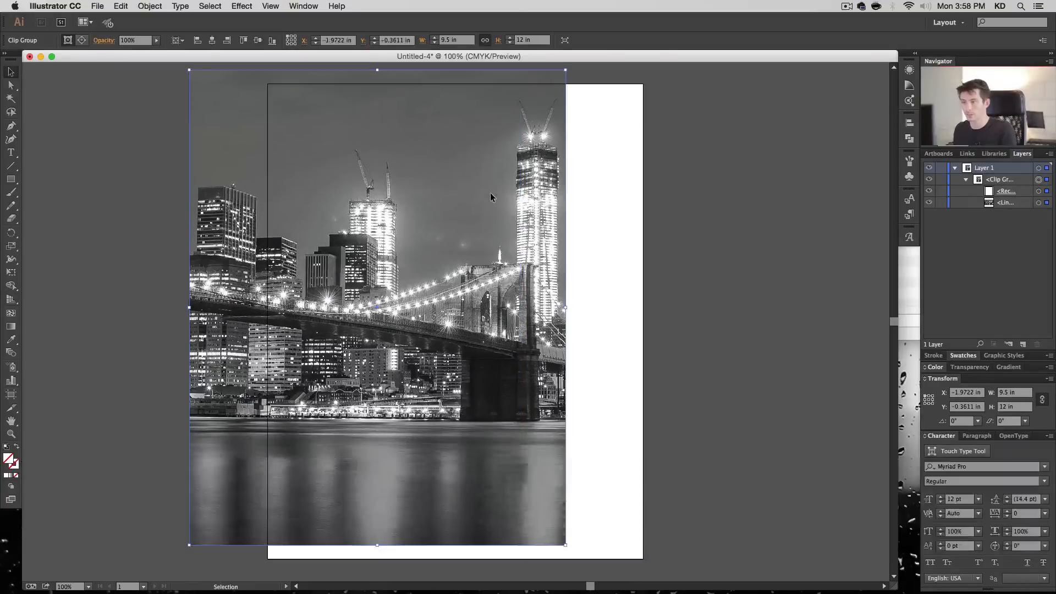
key("super+z")
- Select only the linked image inside the clip group and enlarge it proportionally about its centre to roughly 20.9 by 13.6 in
left_click(1039, 202)
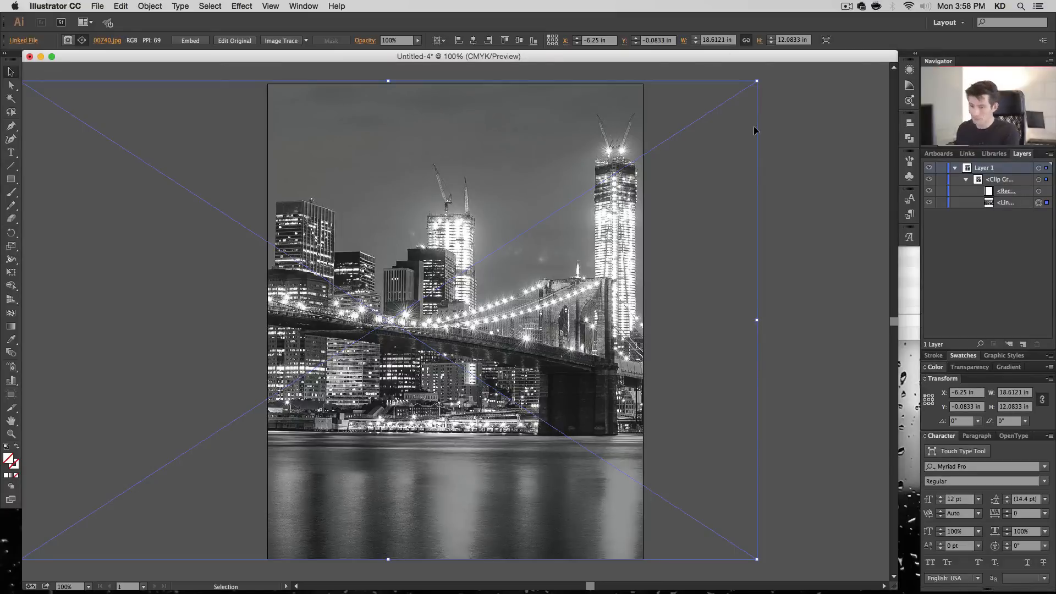
left_click(89, 587)
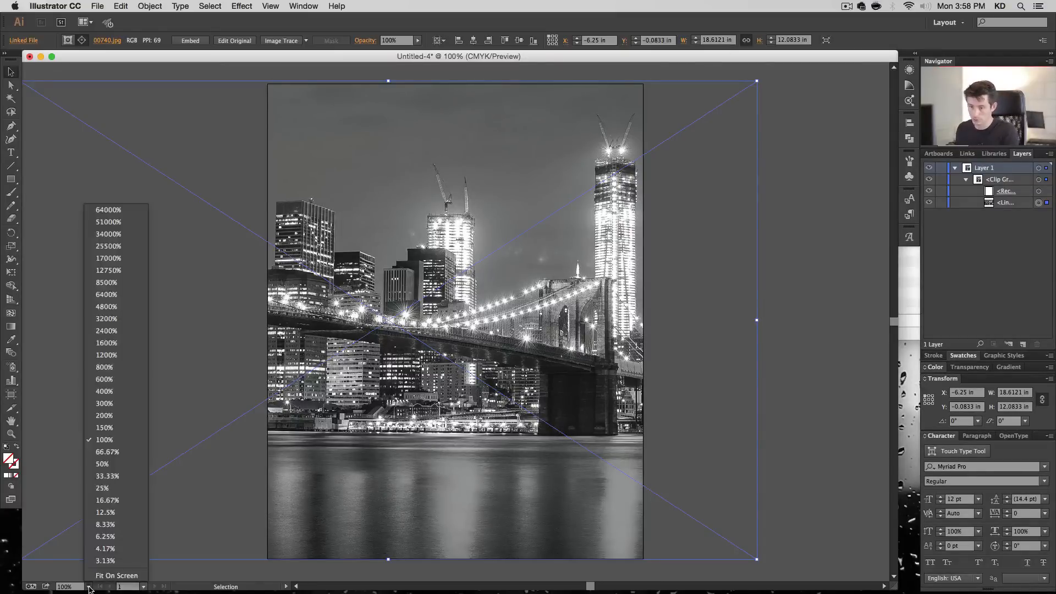
left_click(107, 452)
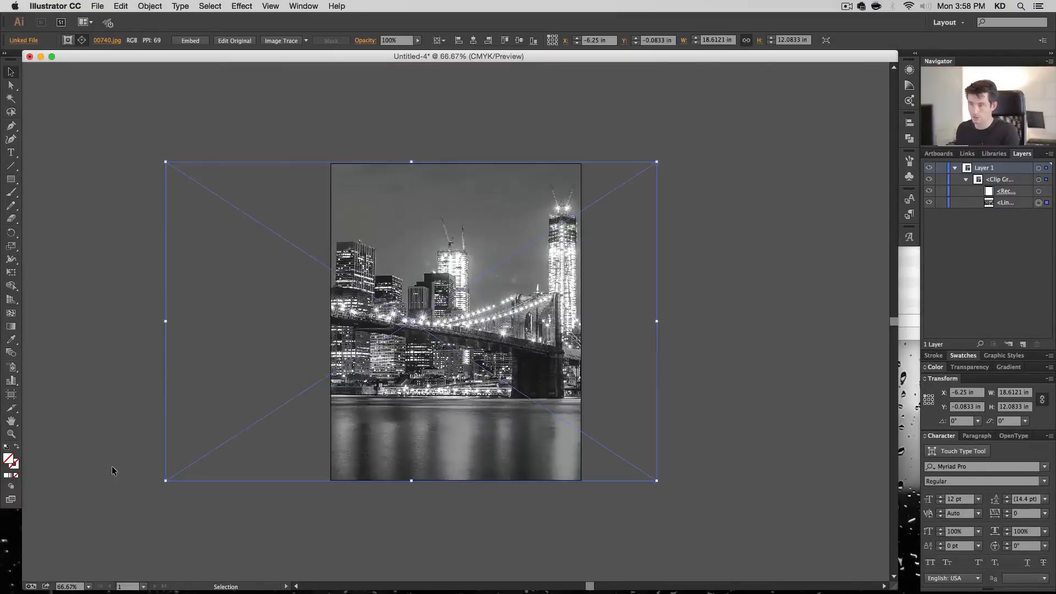
left_click_drag(656, 161, 687, 146)
- Shift the linked image left within its mask to about X -8.93 in
key("shift+Left")
key("shift+Left")
key("shift+Left")
key("shift+Left")
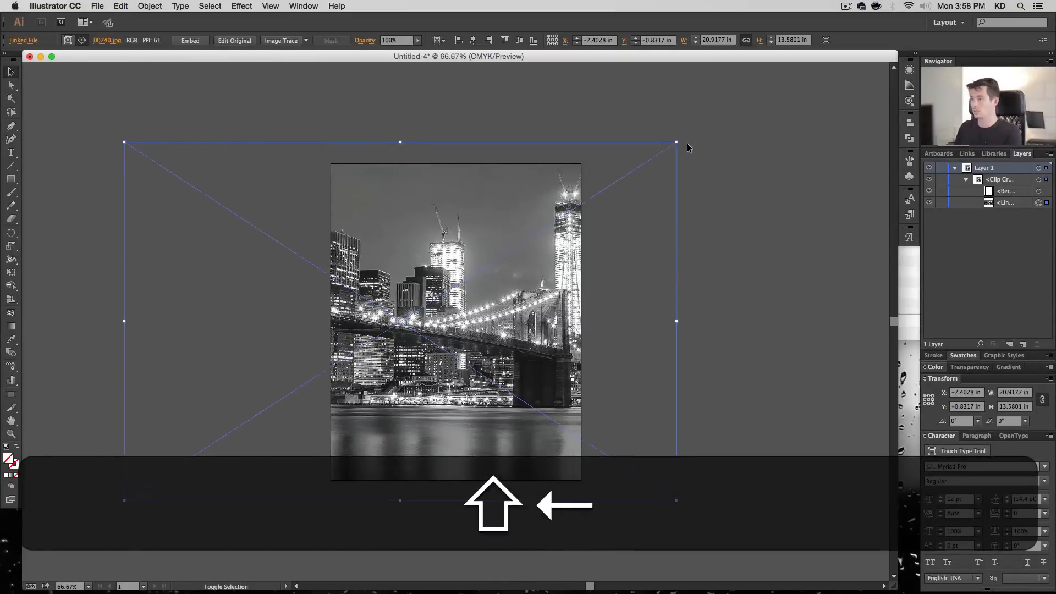
key("shift+Left")
key("shift+Left")
key("shift+Left")
key("shift+Left")
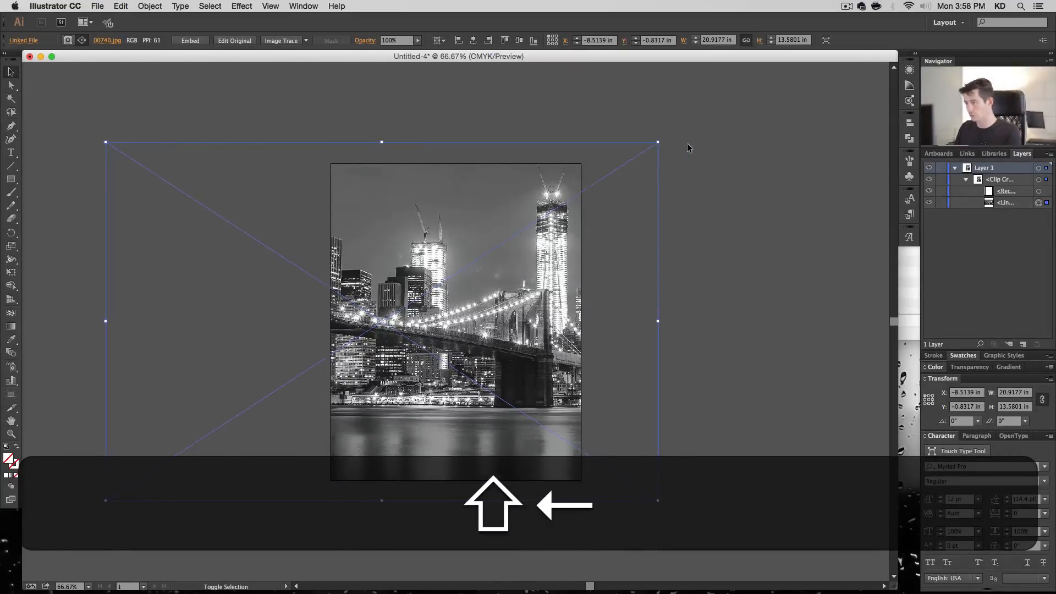
key("shift+Left")
key("shift+Left")
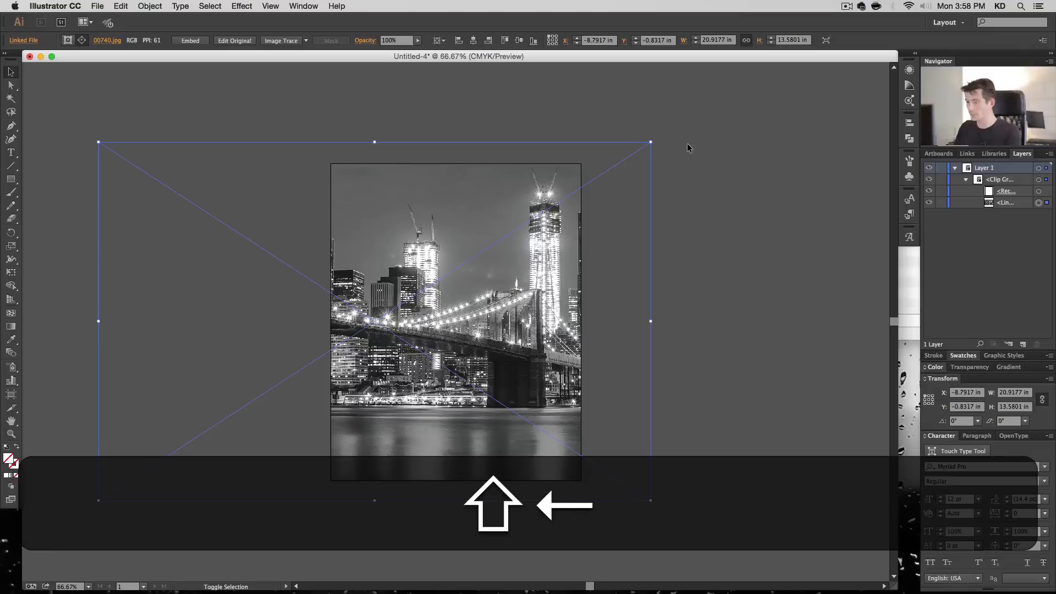
key("shift+Left")
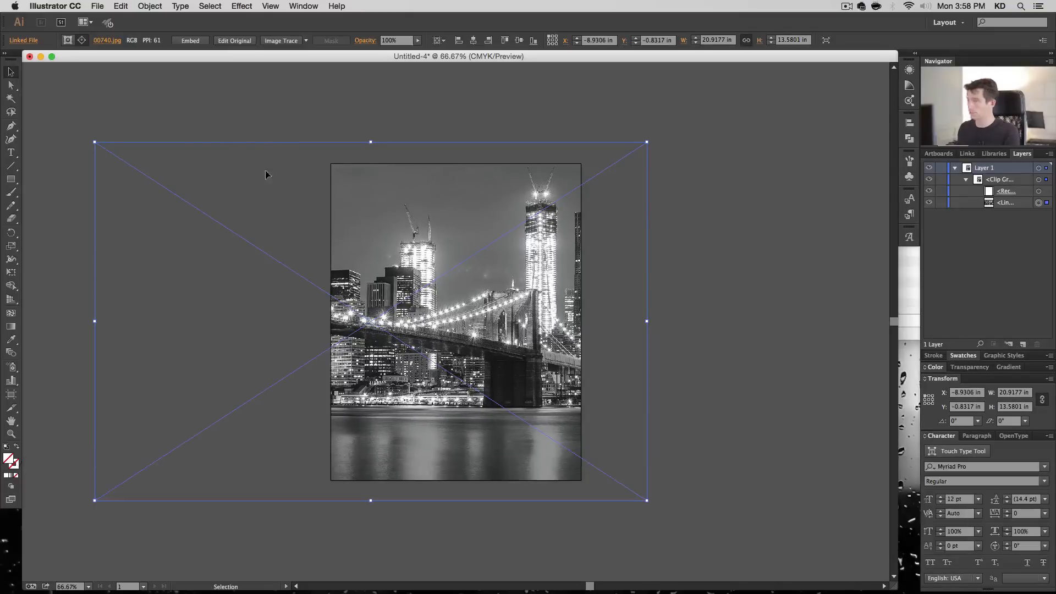
- Enlarge the linked image proportionally about its centre to roughly 22.8 by 14.8 in and shift it left to about X -10.69 in
left_click_drag(649, 142, 672, 127)
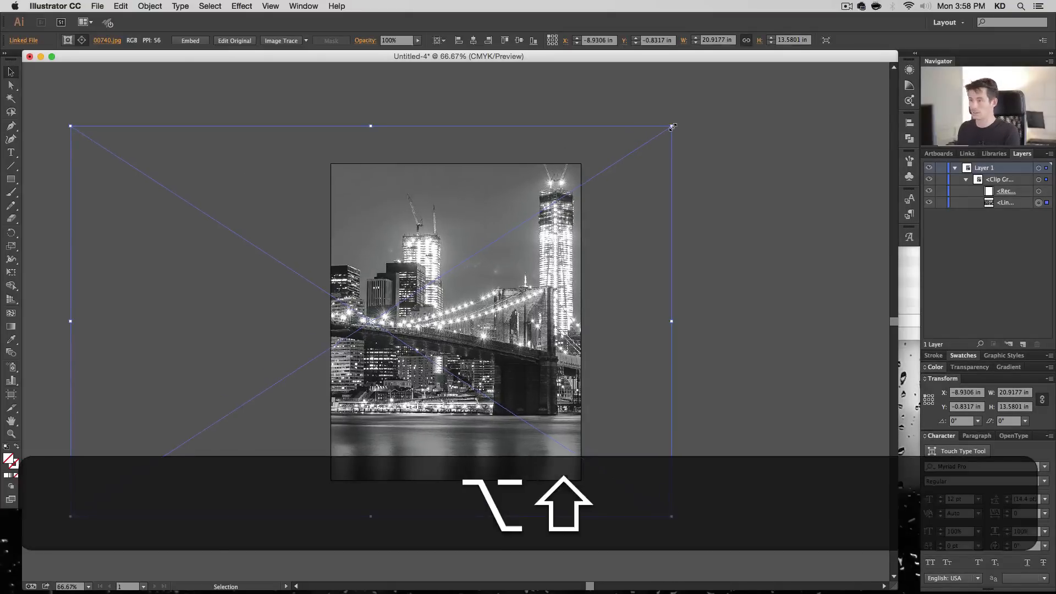
key("shift+Left")
key("shift+Left")
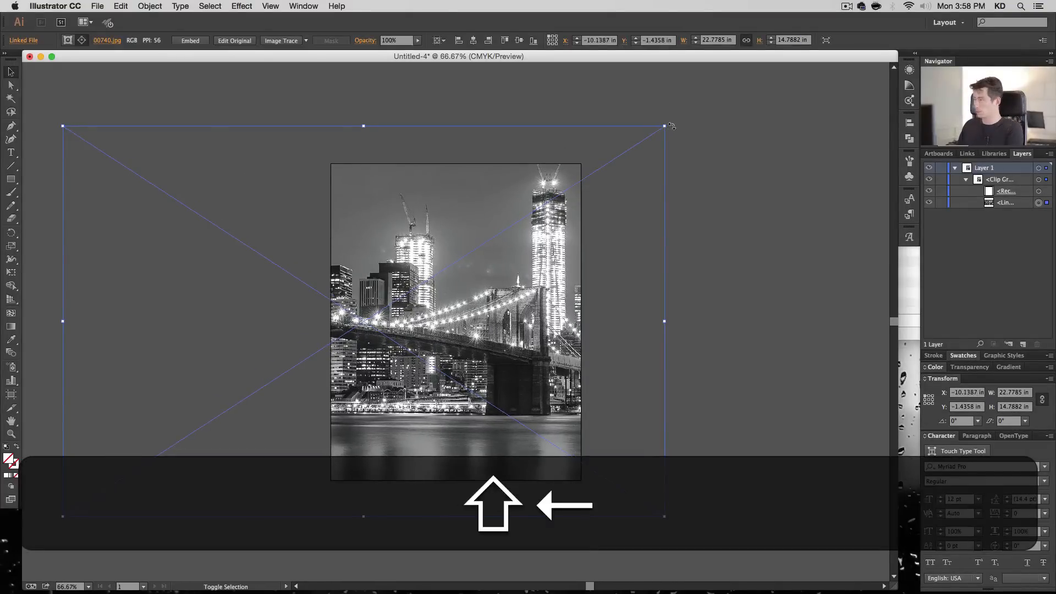
key("shift+Left")
key("shift+Left")
key("shift+Left")
key("shift+Left")
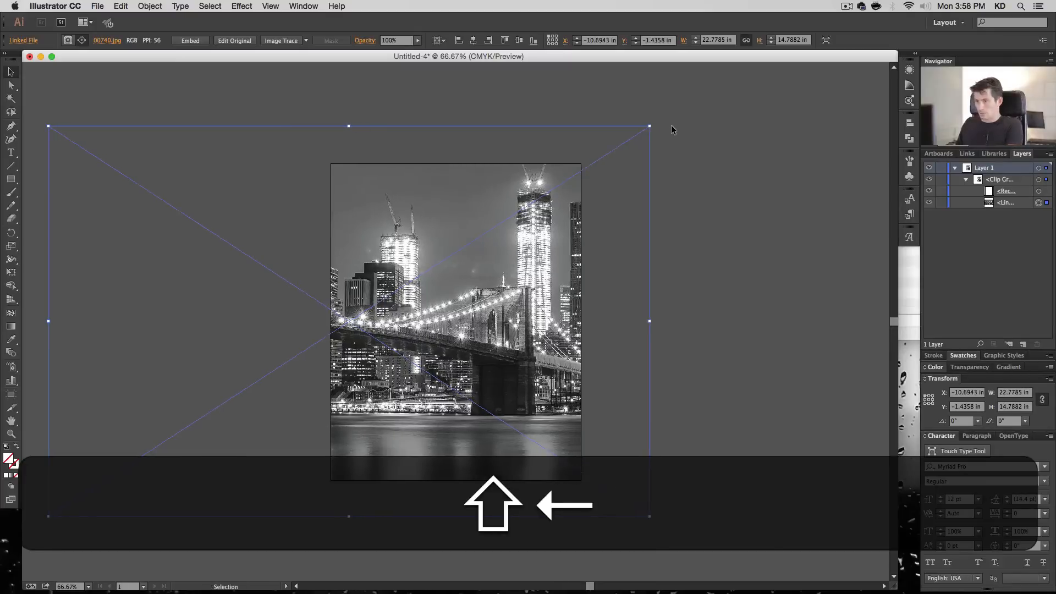
- Scale the linked image proportionally to about 23.8 by 15.5 in, move it up to about Y -1.91 in, and deselect it
left_click_drag(650, 125, 673, 112)
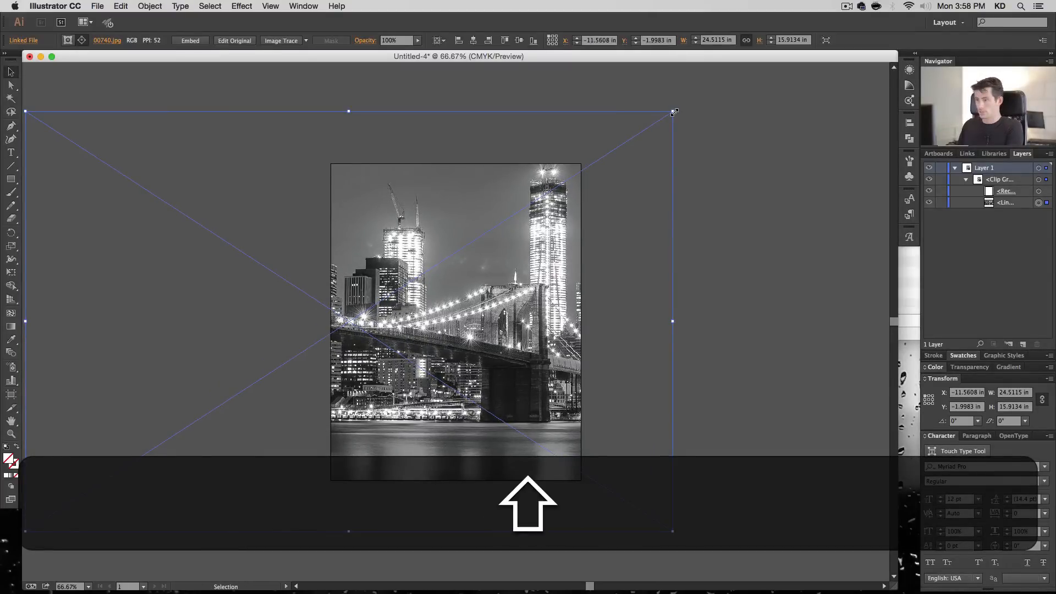
left_click_drag(674, 112, 664, 117)
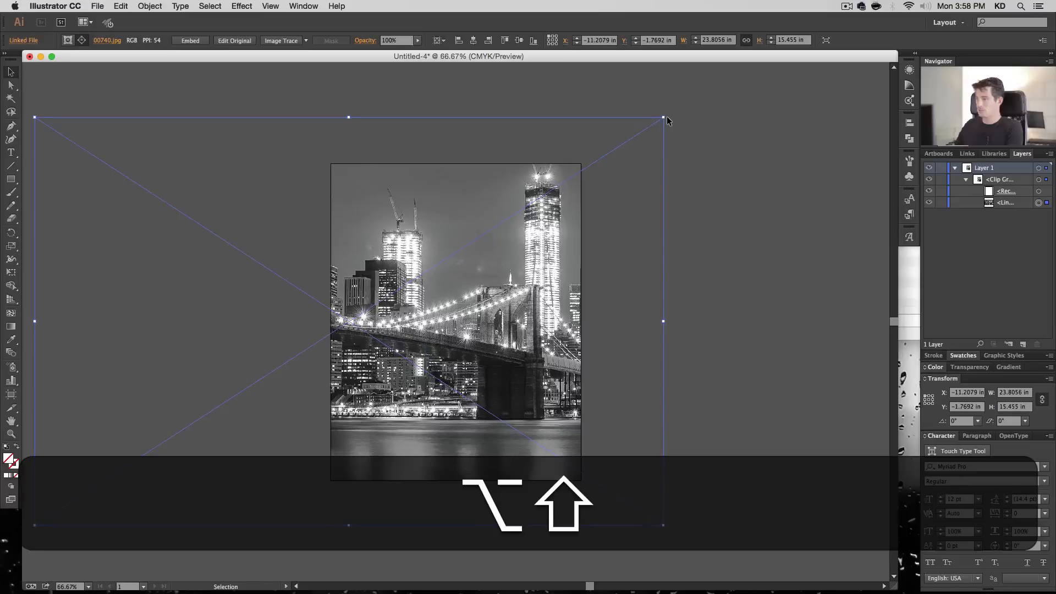
key("shift+Up")
key("shift+Down")
key("shift+Up")
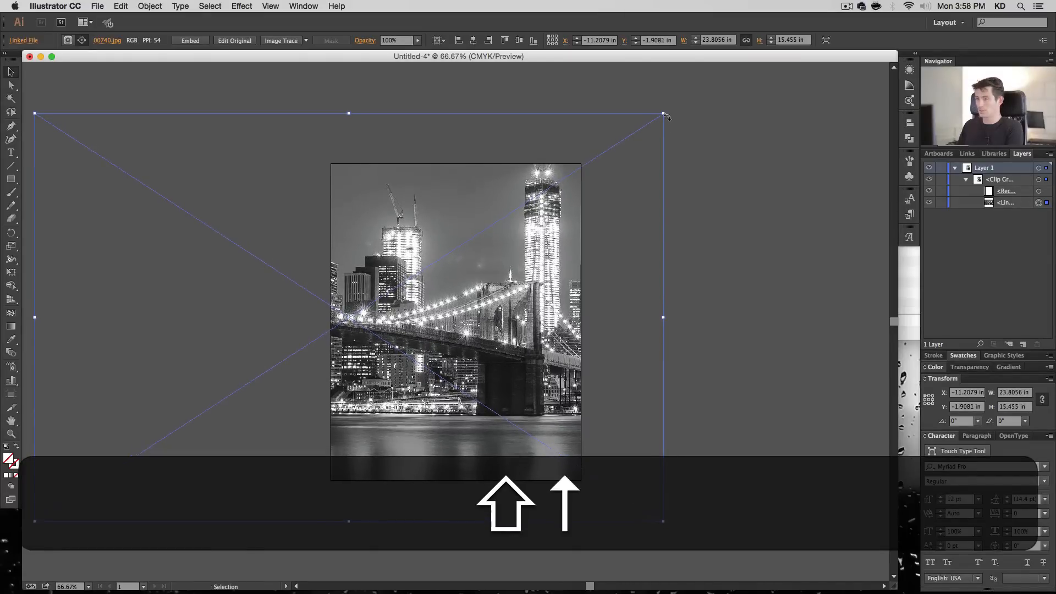
left_click(690, 149)
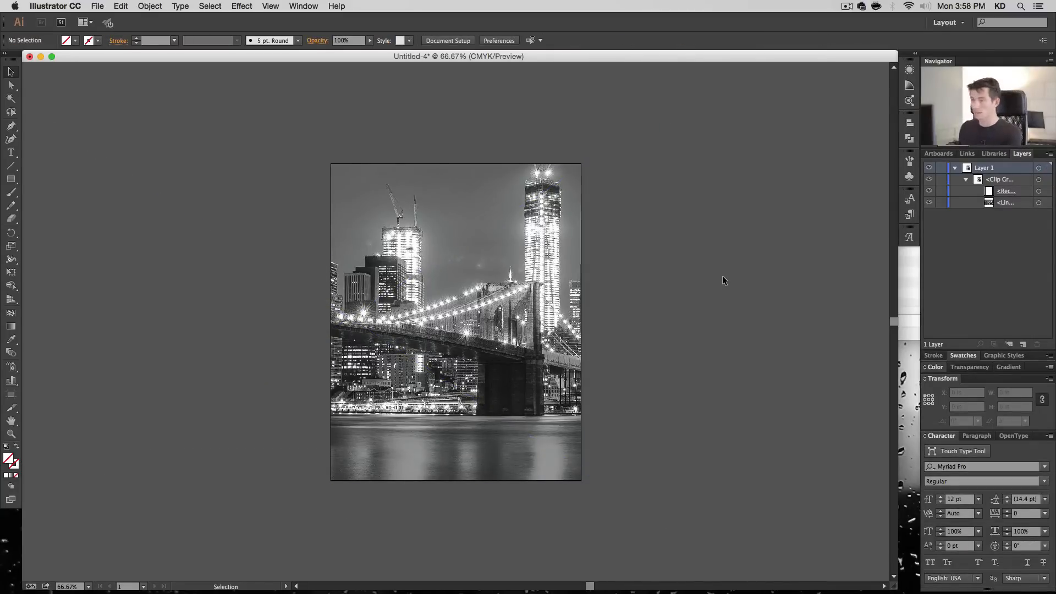
- Collapse the clip group and rename Layer 1 as Cover 1
key("super+plus")
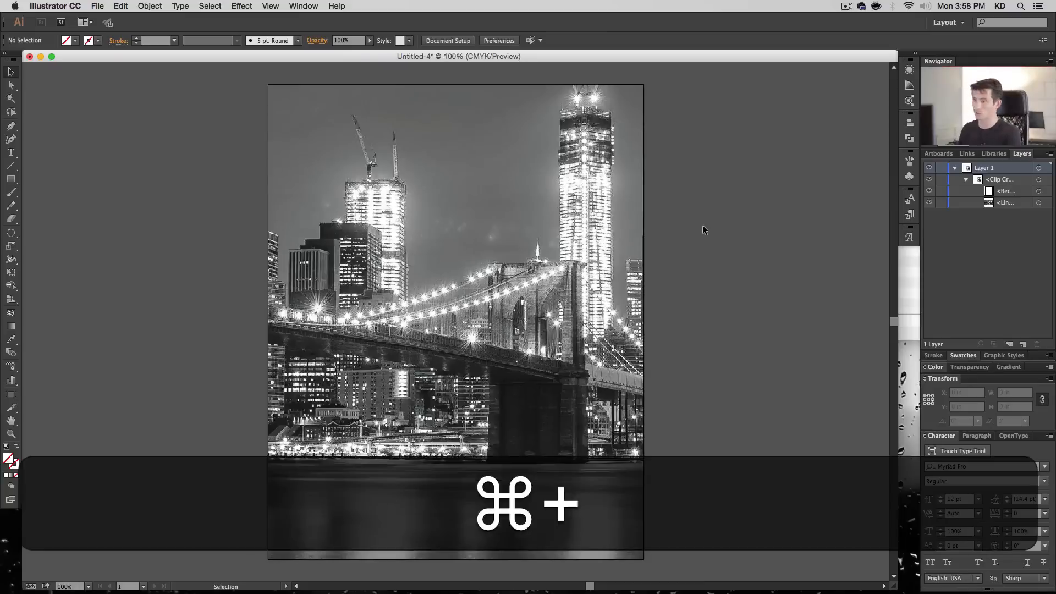
left_click(967, 180)
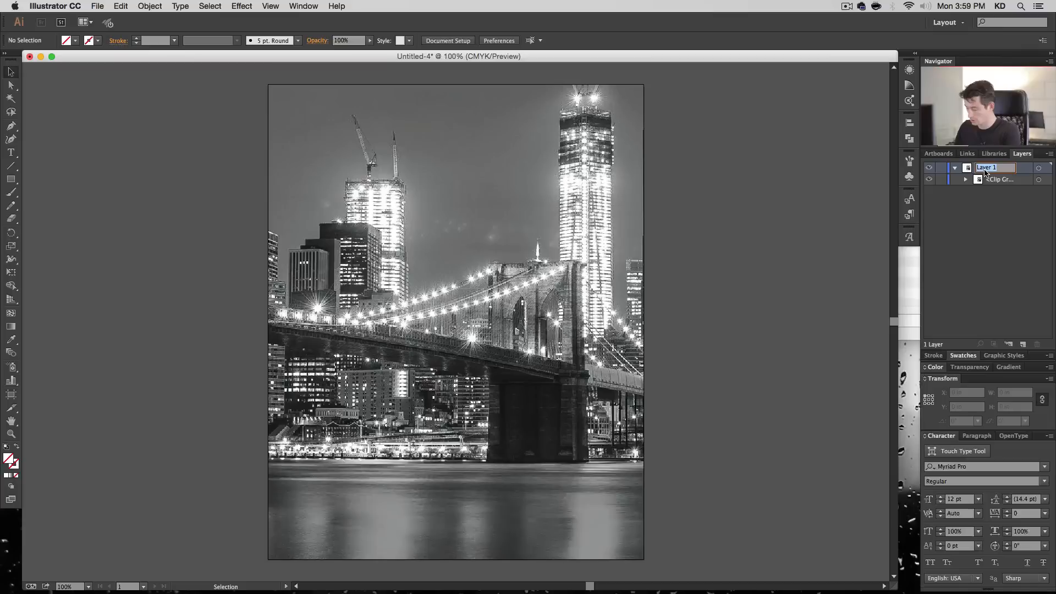
type("Cover 1")
key("Return")
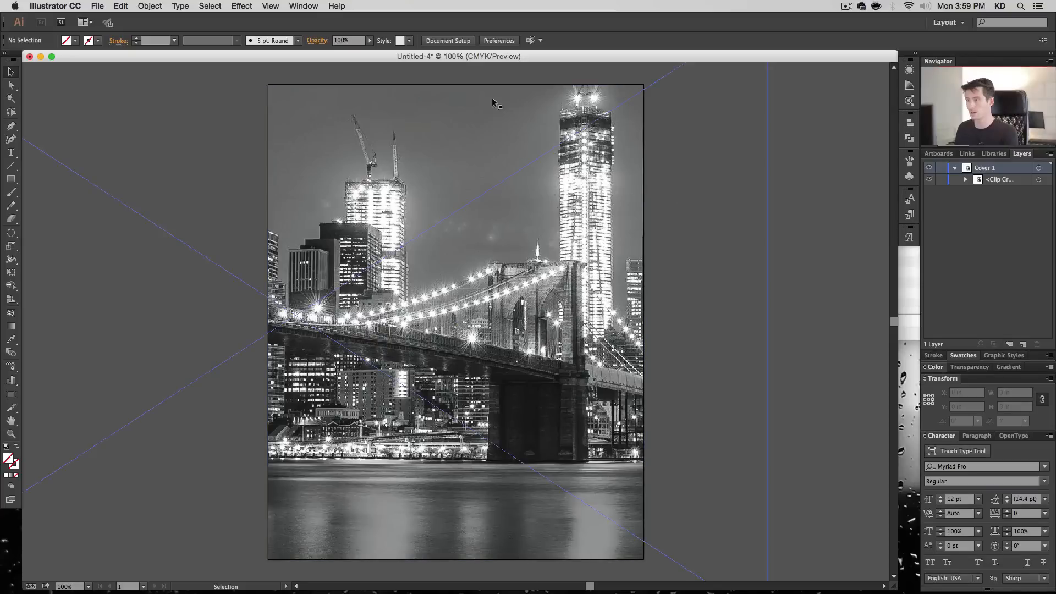
- Turn off Smart Guides and nudge the linked image in the clip group right to about X -11.14 in
left_click(270, 6)
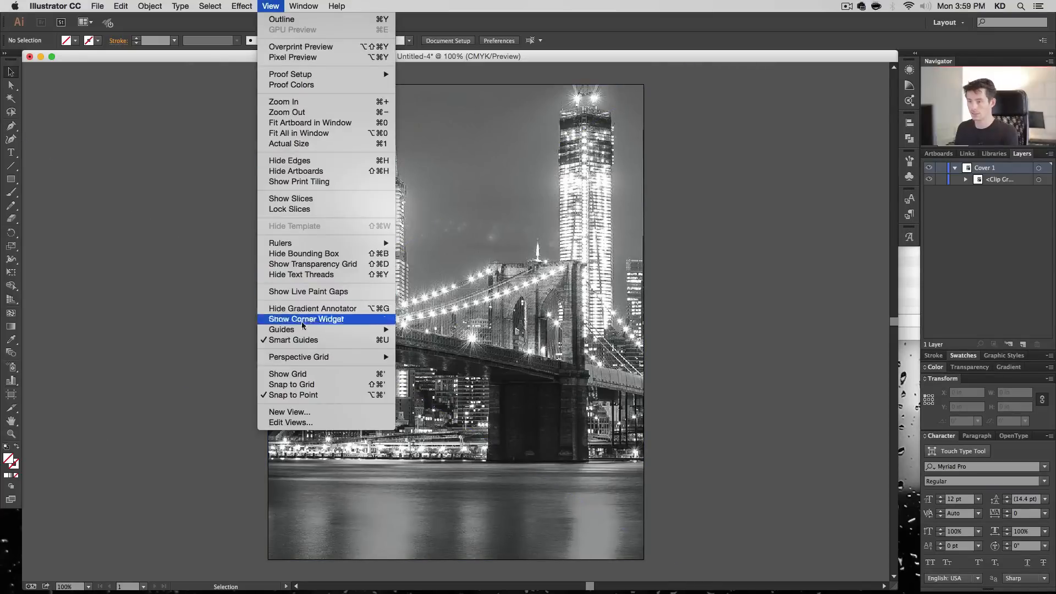
left_click(335, 341)
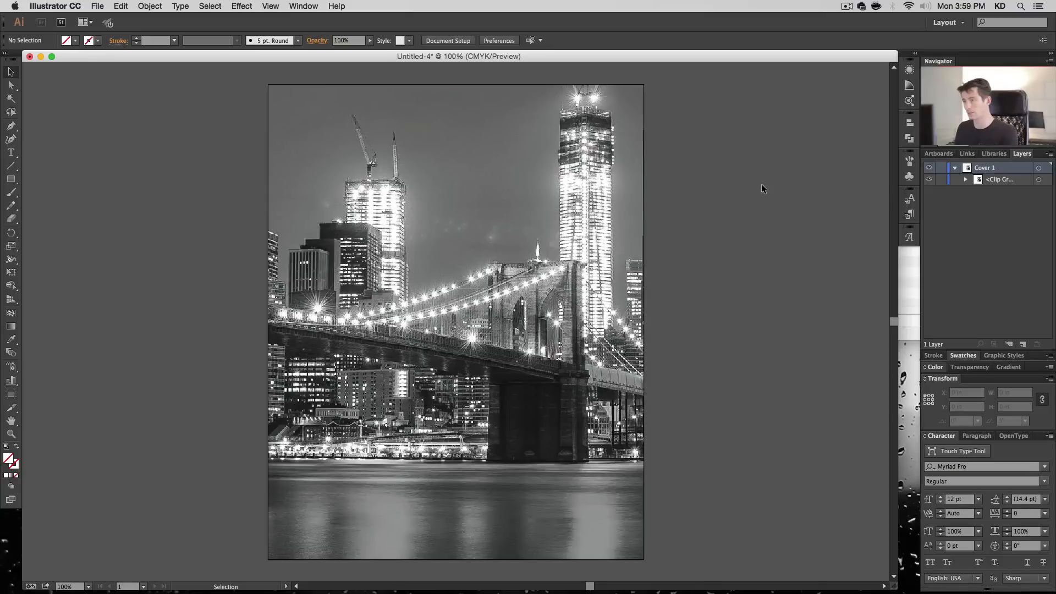
left_click(966, 179)
left_click(1038, 202)
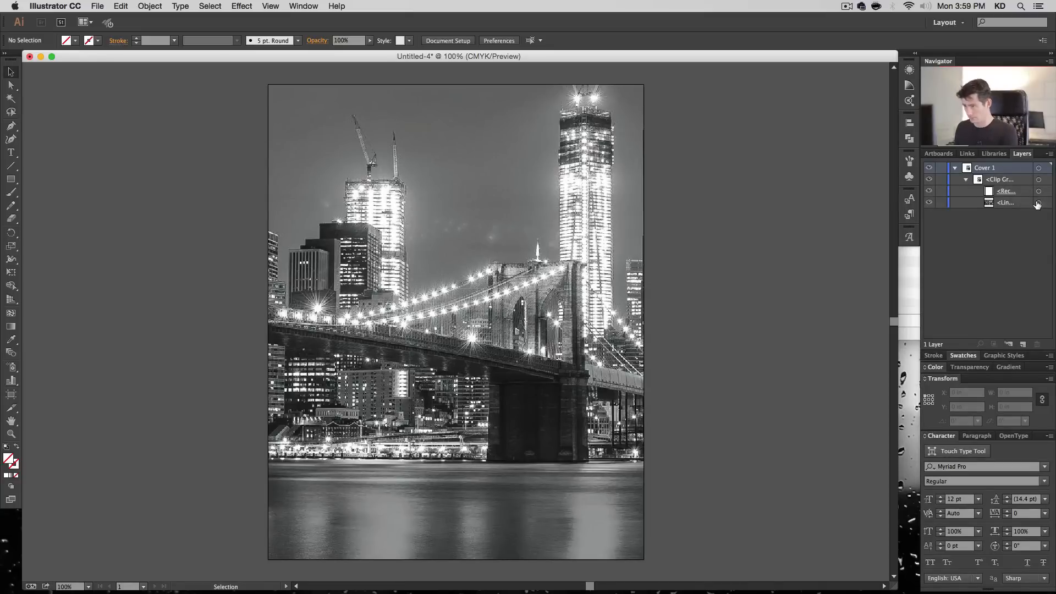
key("Right")
key("Right")
key("Right")
key("Right")
key("Right")
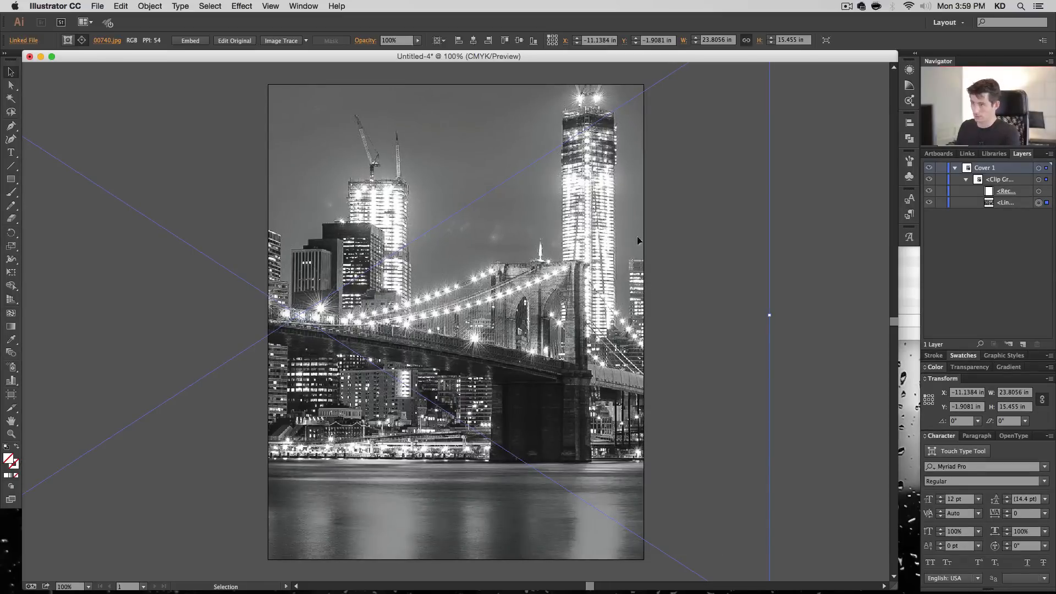
left_click(828, 212)
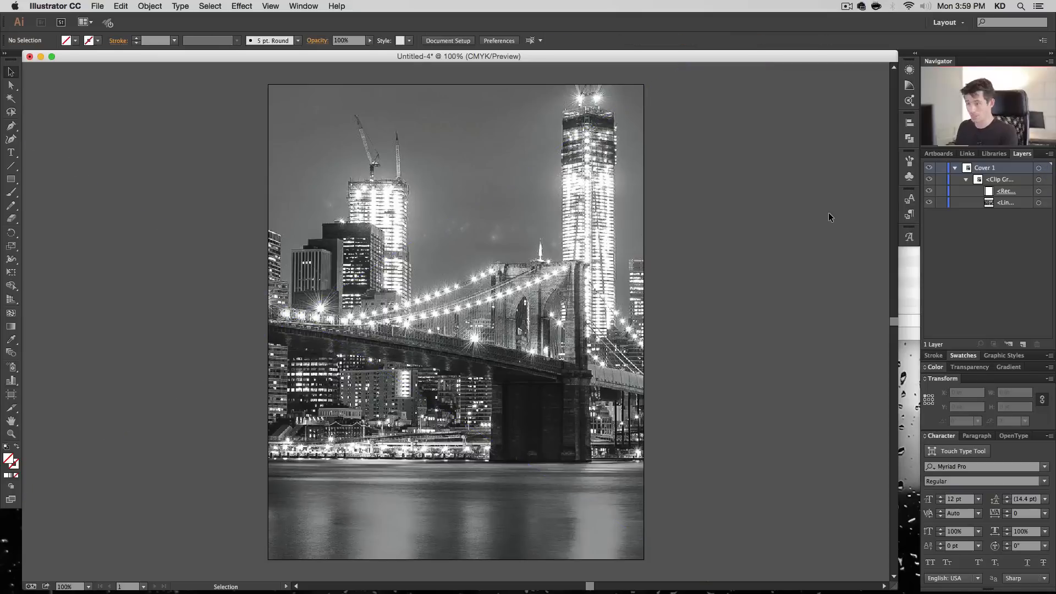
left_click(964, 179)
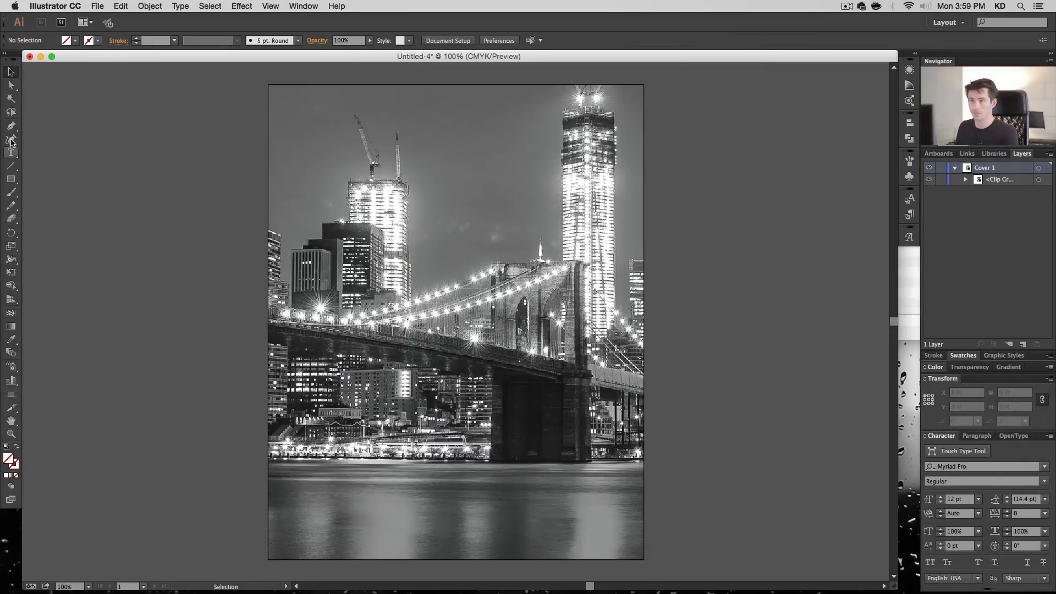
- Add the point text "Black & White" in the sky near the top of the cover
left_click(11, 153)
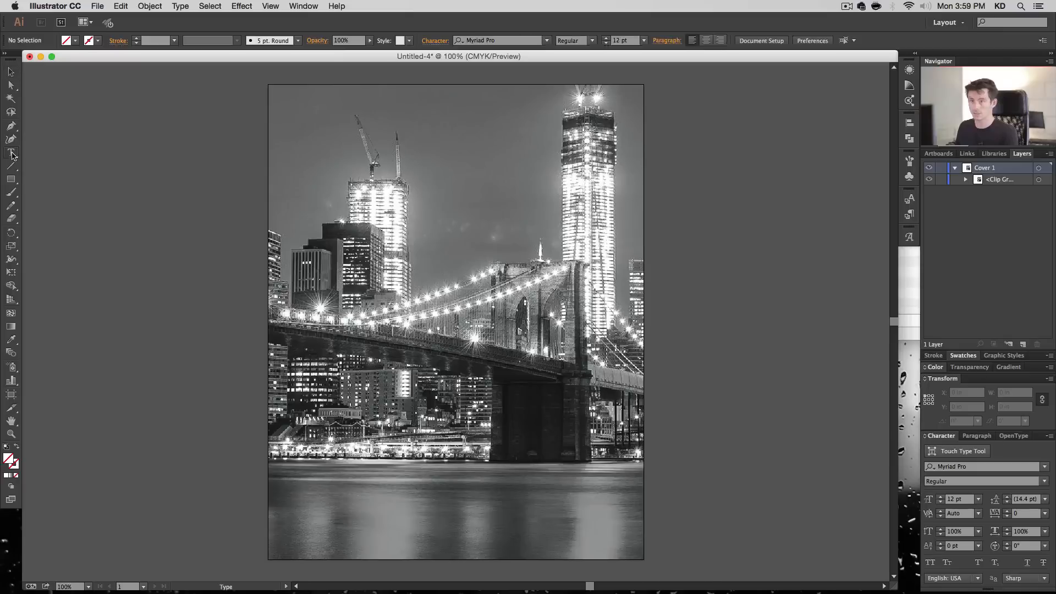
left_click(364, 143)
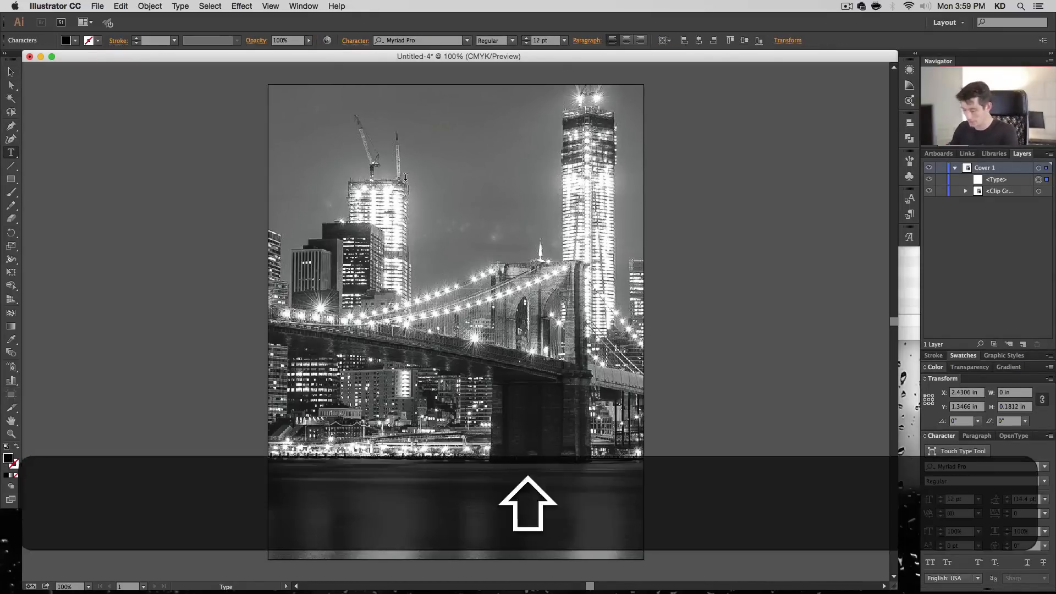
type("Black & white")
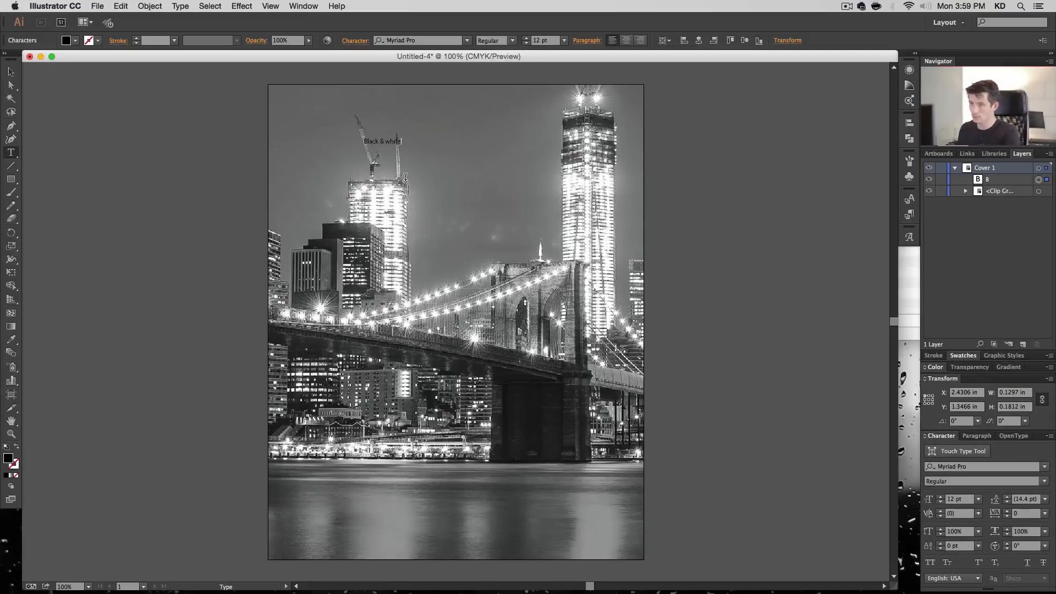
left_click(387, 142)
type("W")
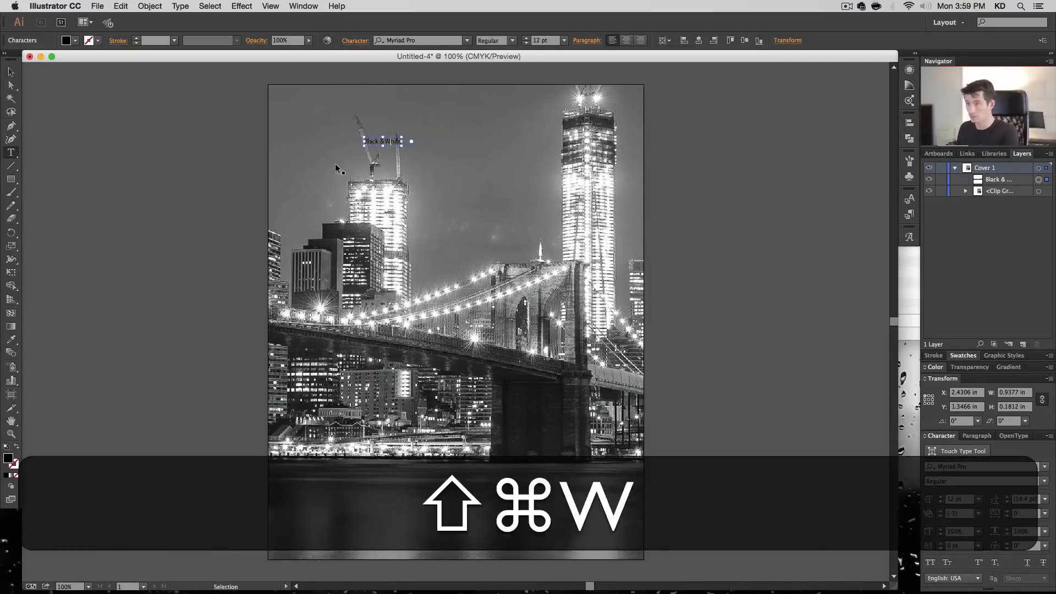
- Add a separate point text "Photography" just below the "Black & White" text
left_click(388, 161, "super")
left_click(386, 158)
type("P")
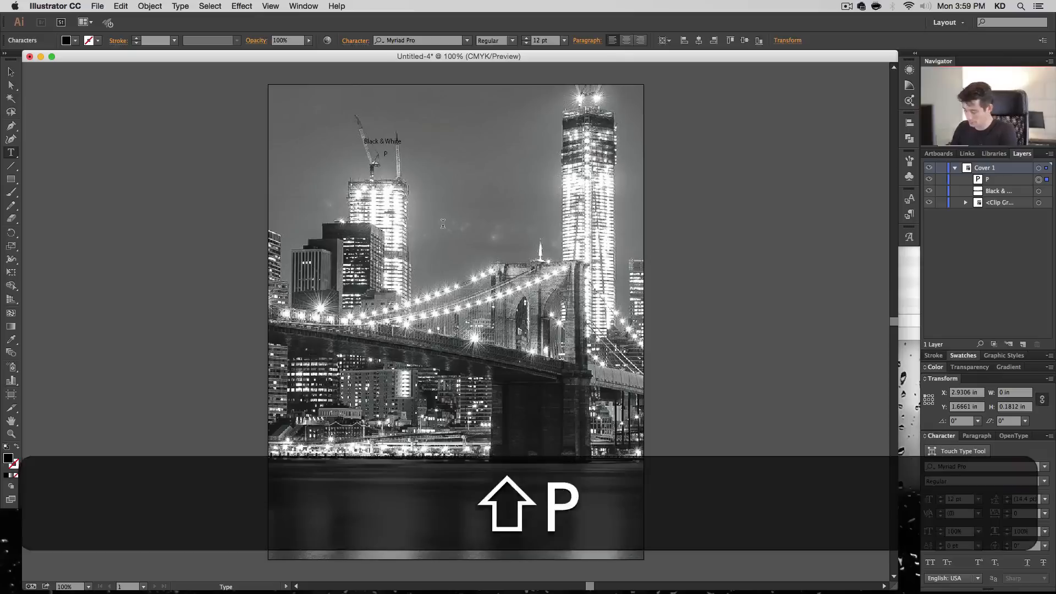
type("hotography")
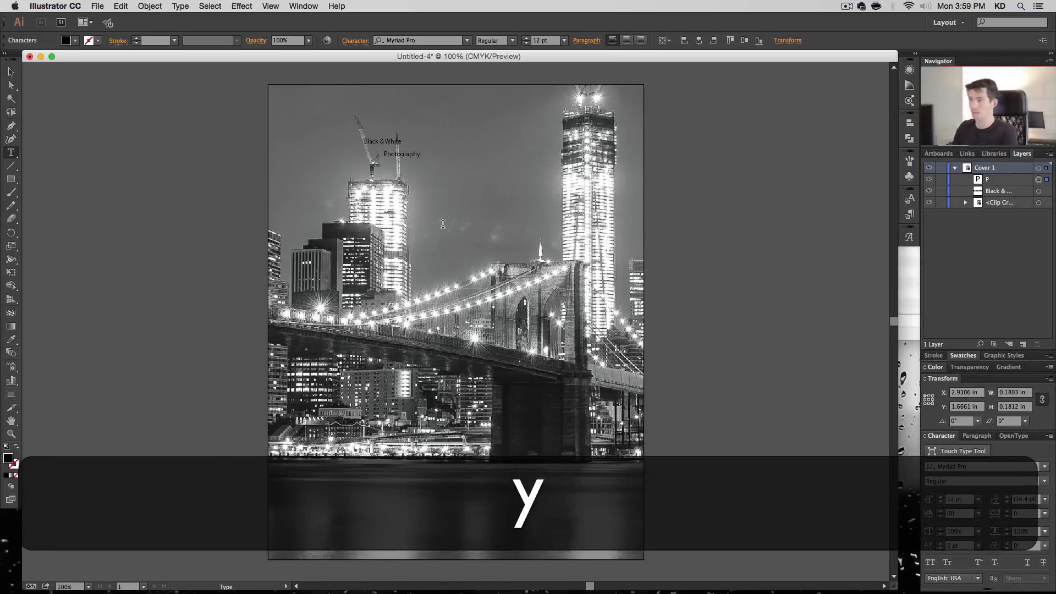
left_click(11, 72)
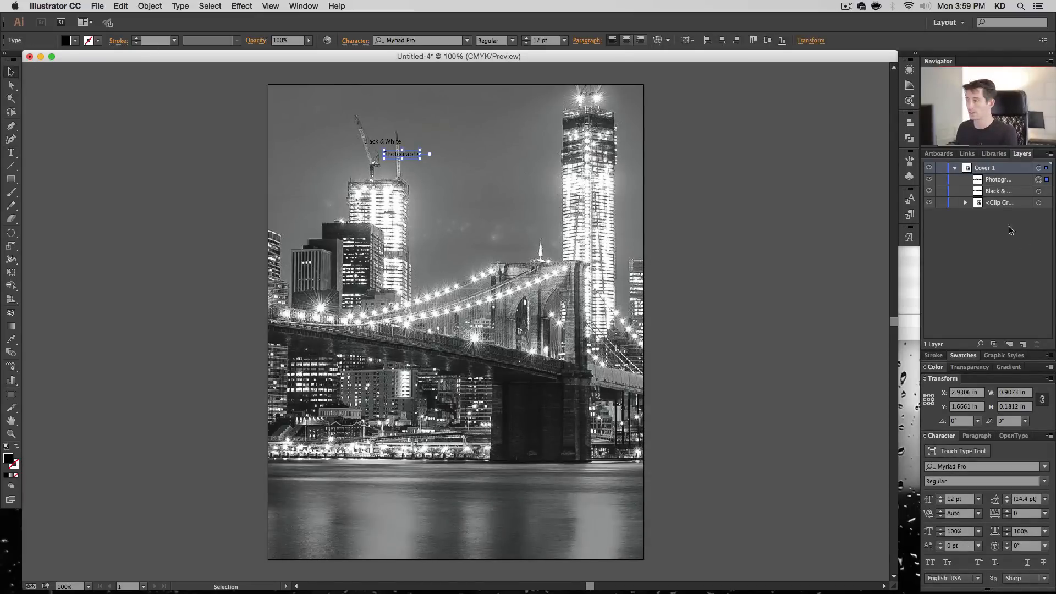
- Rename the clip group as BG Photo and lock it
left_click(933, 205)
left_click(933, 205)
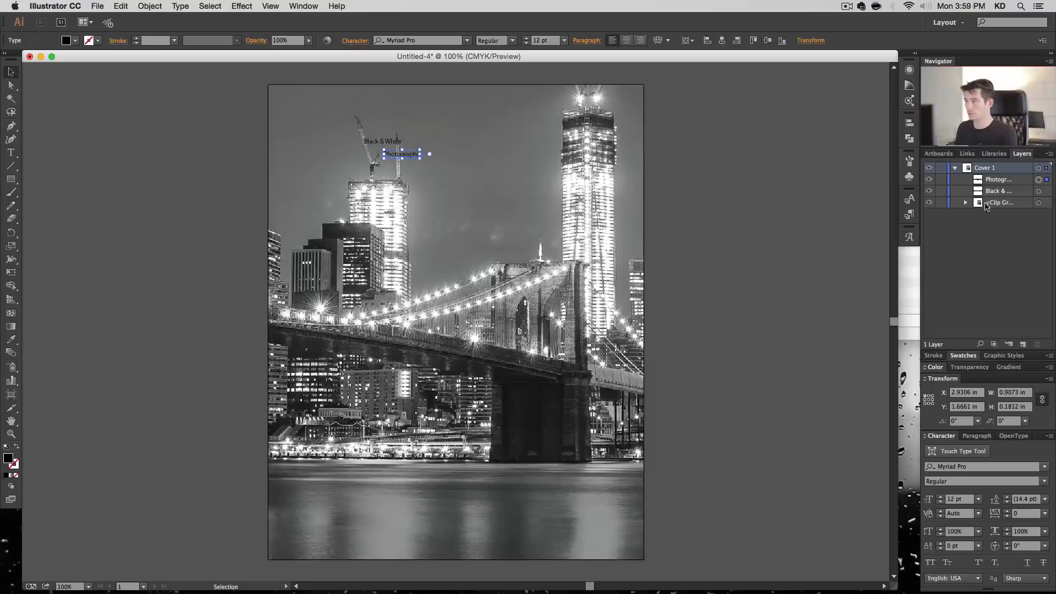
double_click(999, 203)
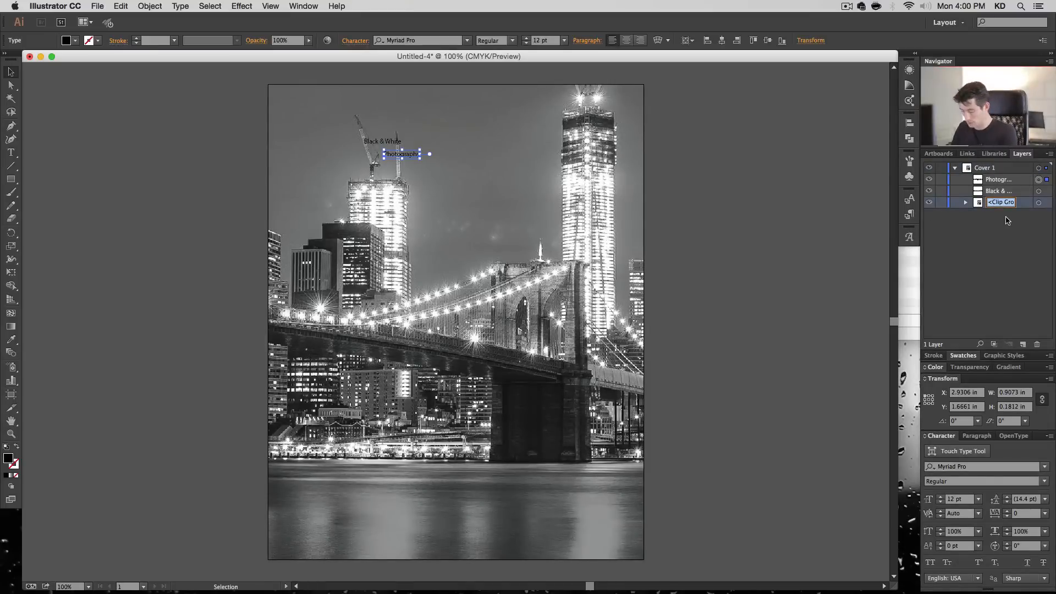
type("BG Photo")
key("Return")
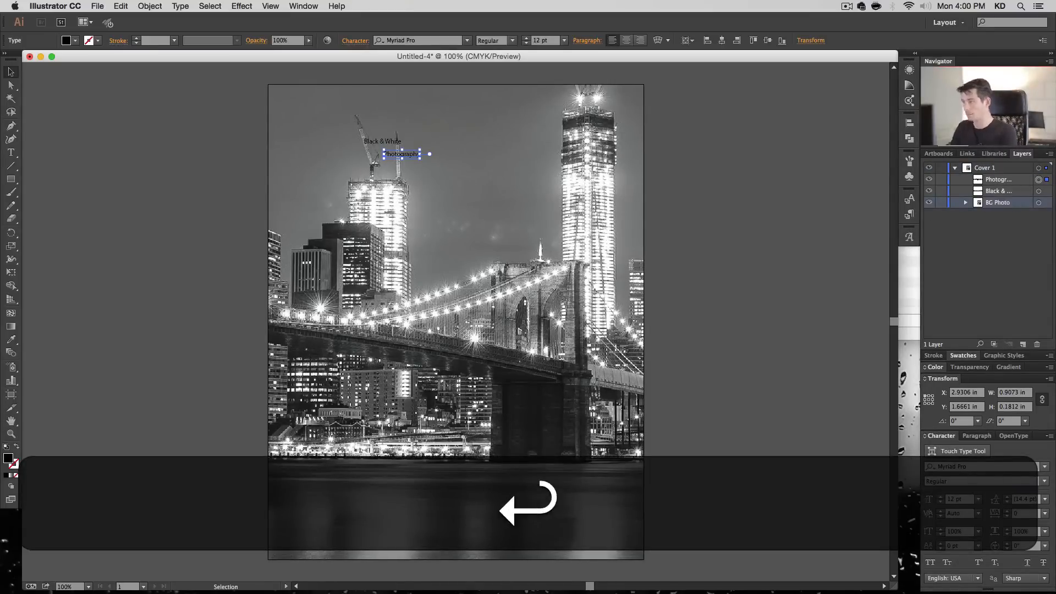
left_click(941, 203)
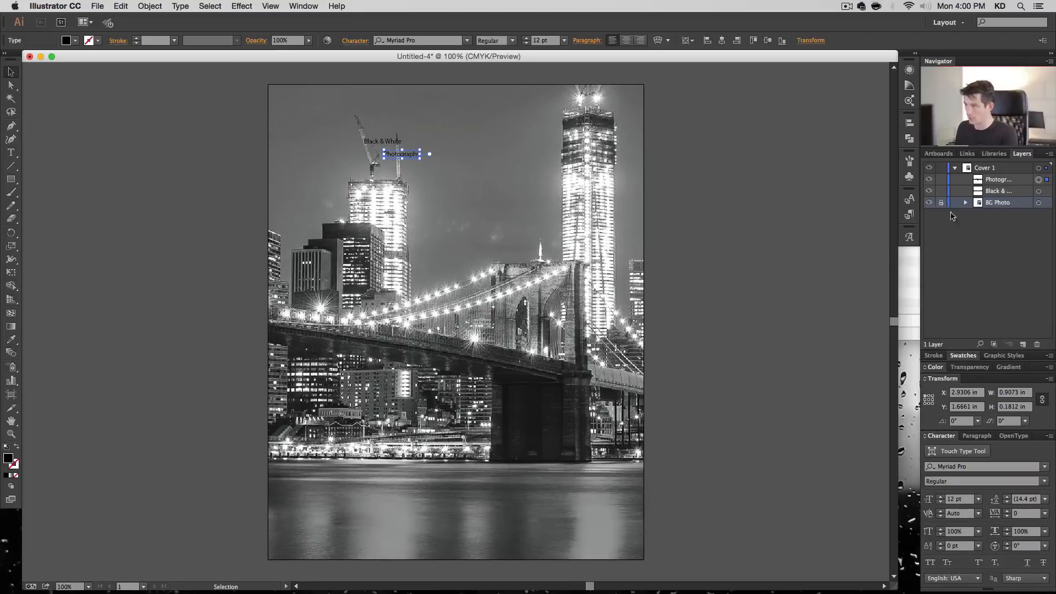
- Select both title texts and scale them up proportionally to about 58.5 pt across the upper part of the cover
left_click_drag(453, 187, 335, 116)
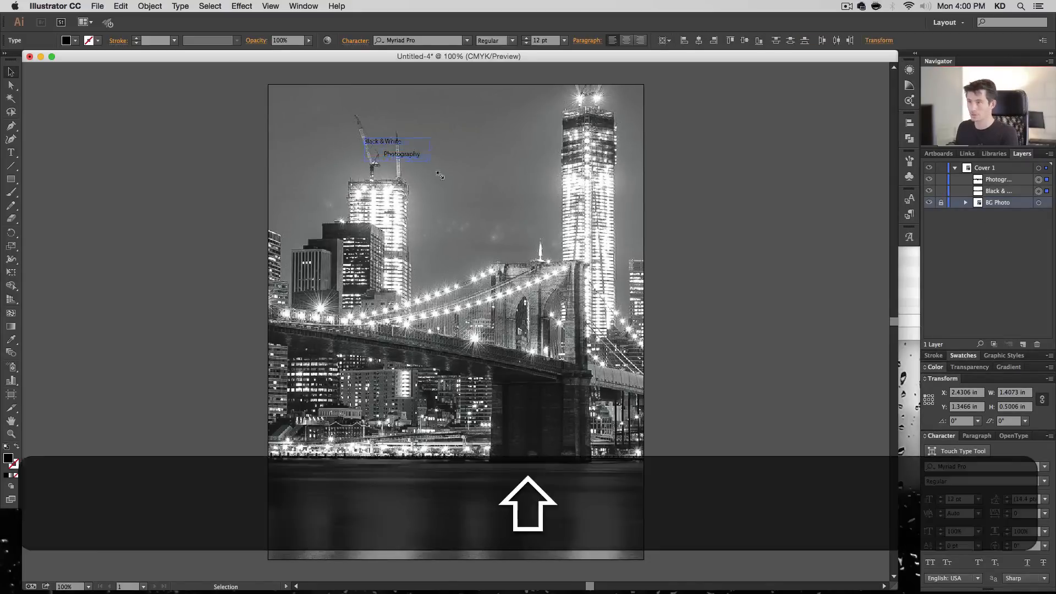
left_click_drag(424, 163, 635, 239)
left_click(695, 266)
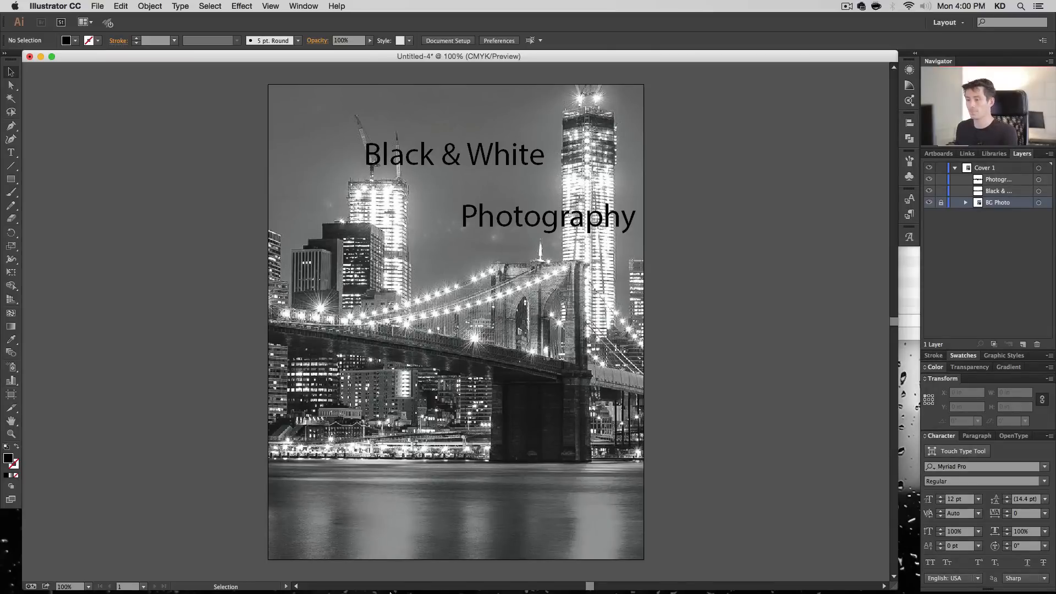
- Switch to Suitcase Fusion 6, look over the Google Fonts library, and return to the Illustrator document
left_click(407, 580)
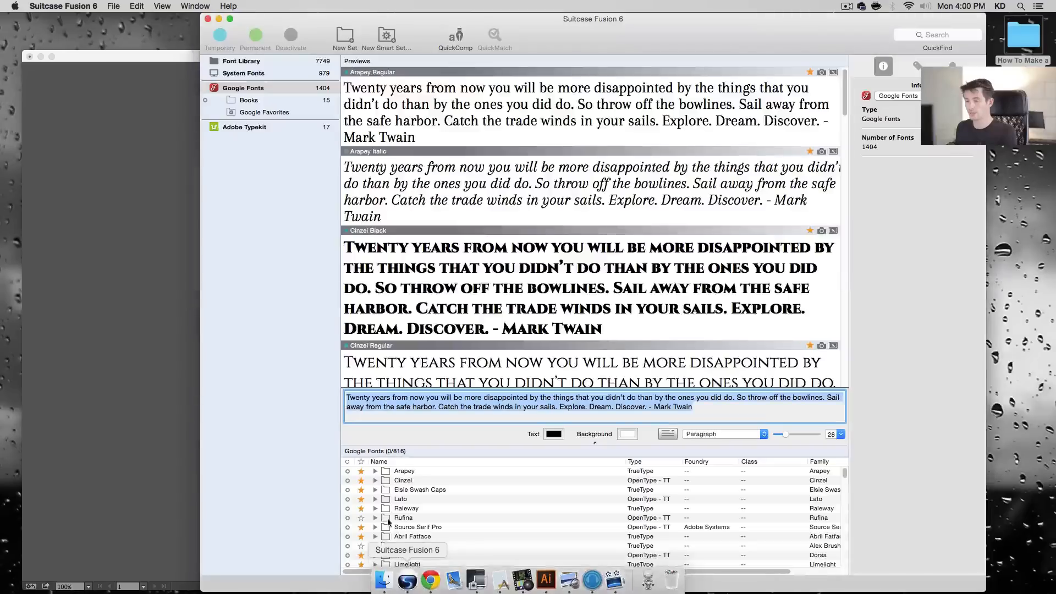
left_click(320, 289)
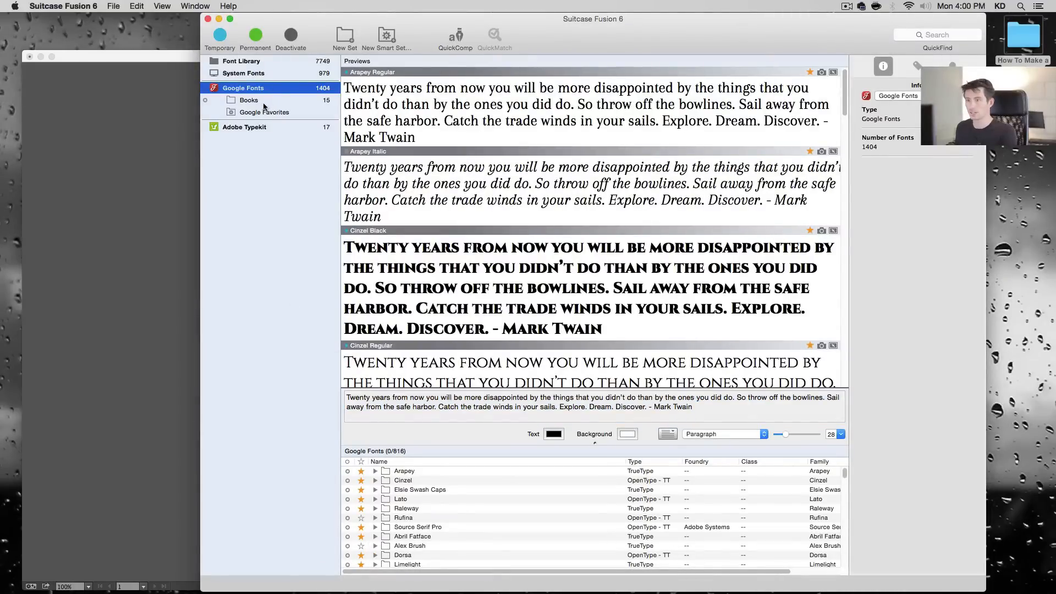
left_click(219, 19)
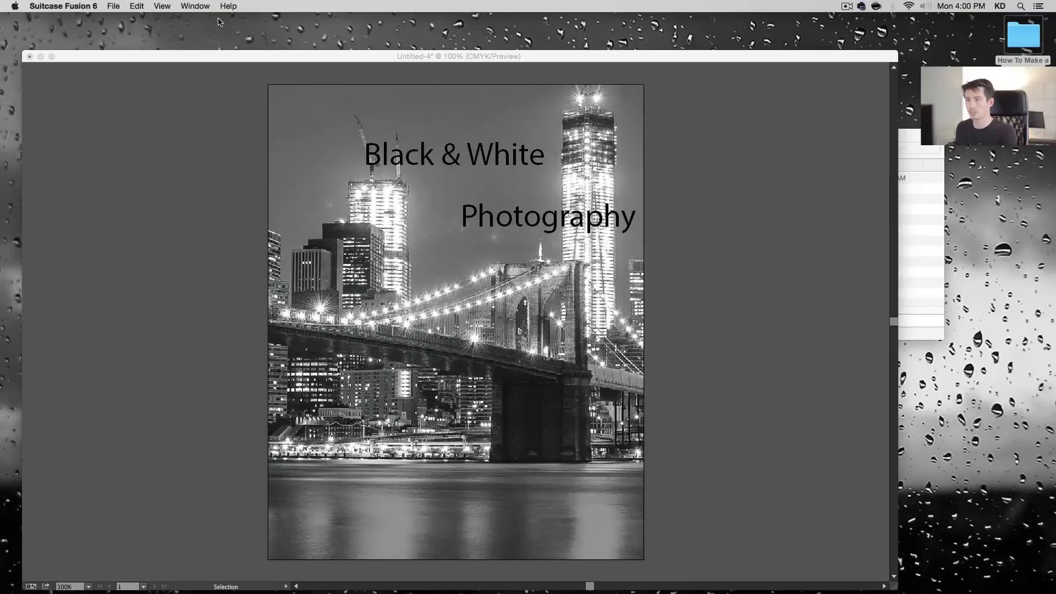
left_click(669, 186)
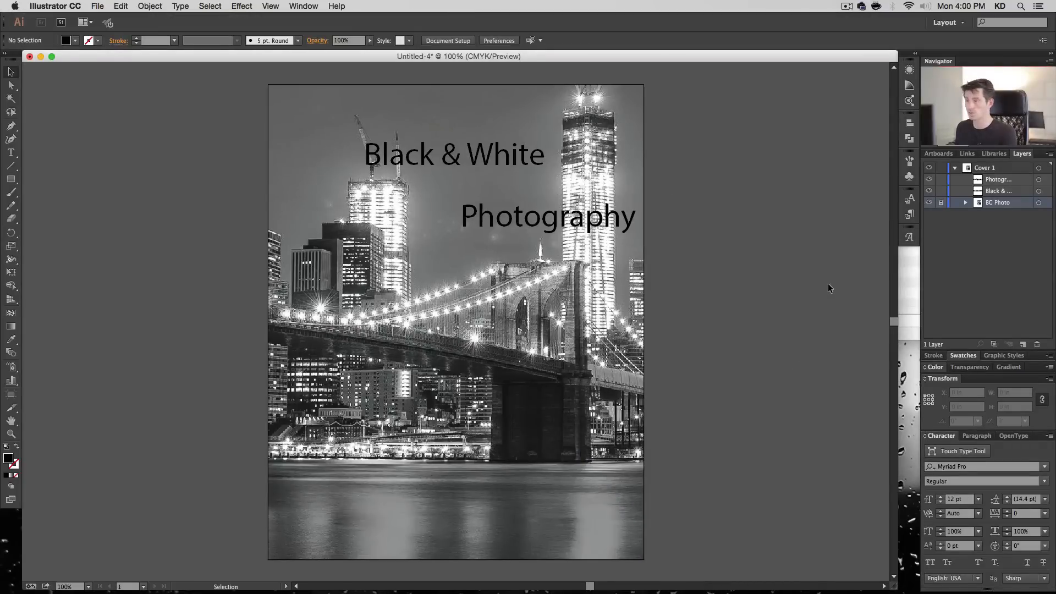
- Set the font of the "Black & White" text to Lato-Hairline
left_click(478, 148)
left_click(428, 40)
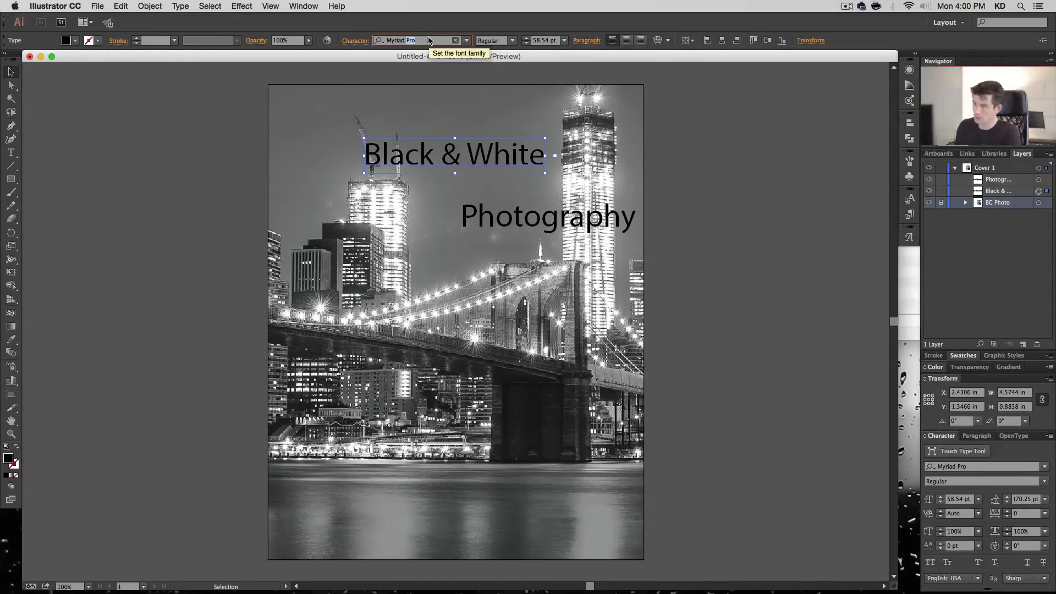
type("lato")
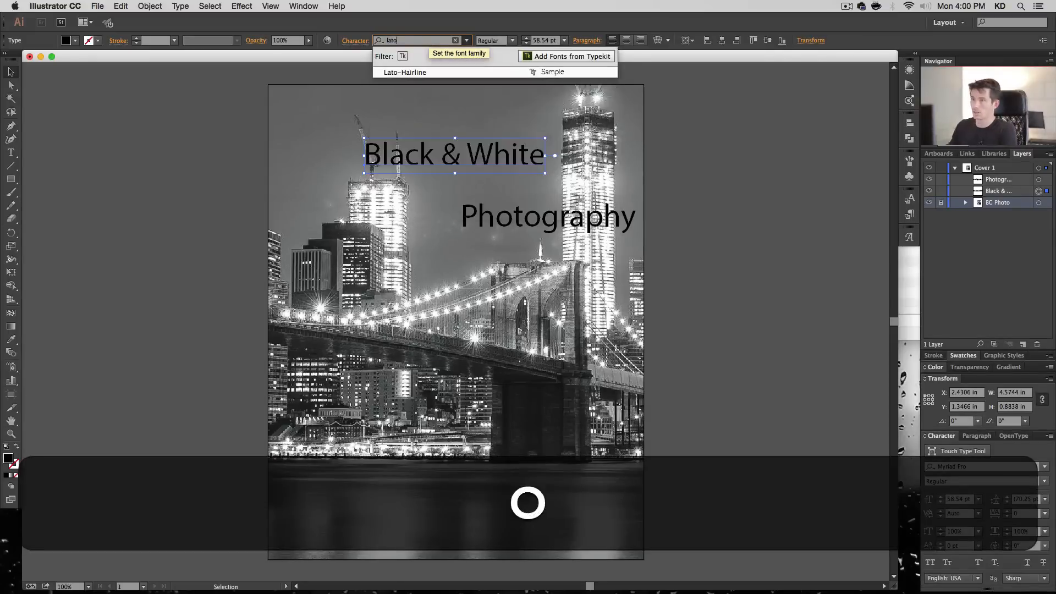
key("Return")
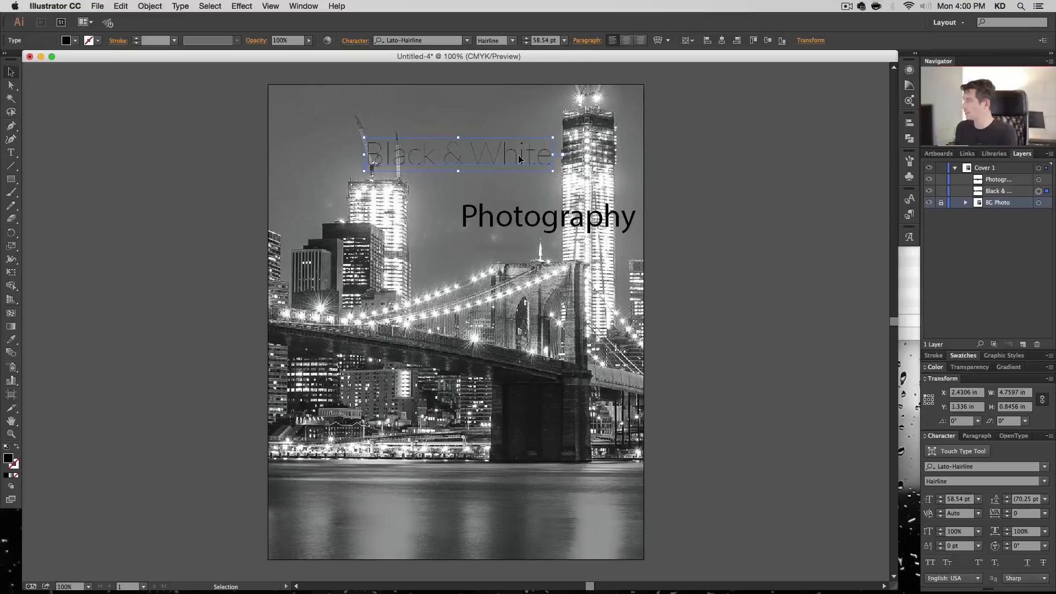
- Set the "Black & White" text to 88 pt and move it to the cover's upper-left area, about X 0.29 in, Y 0.42 in
left_click(554, 40)
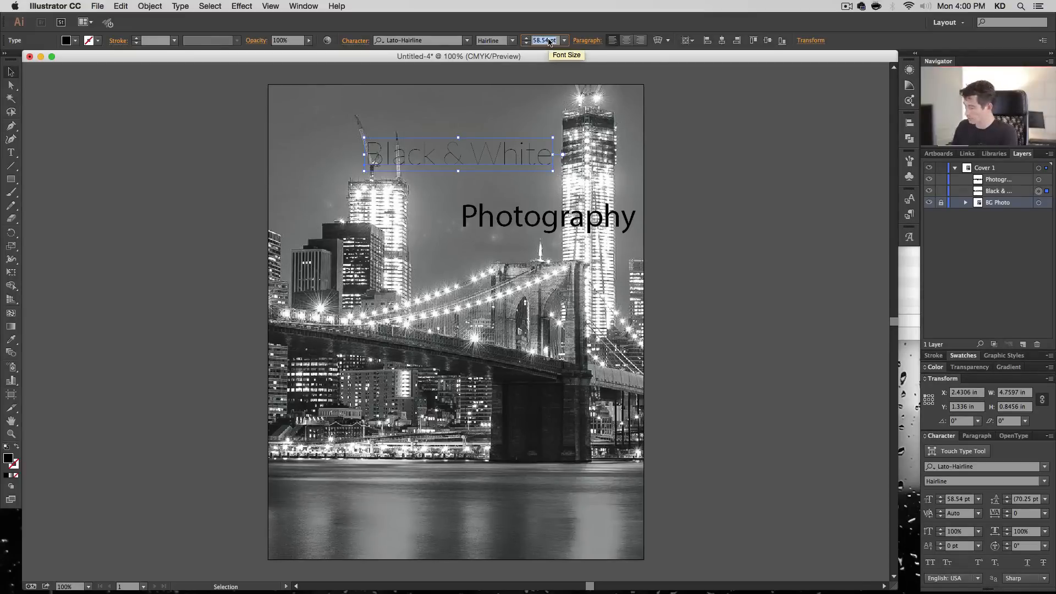
type("88")
key("Return")
left_click_drag(507, 162, 424, 139)
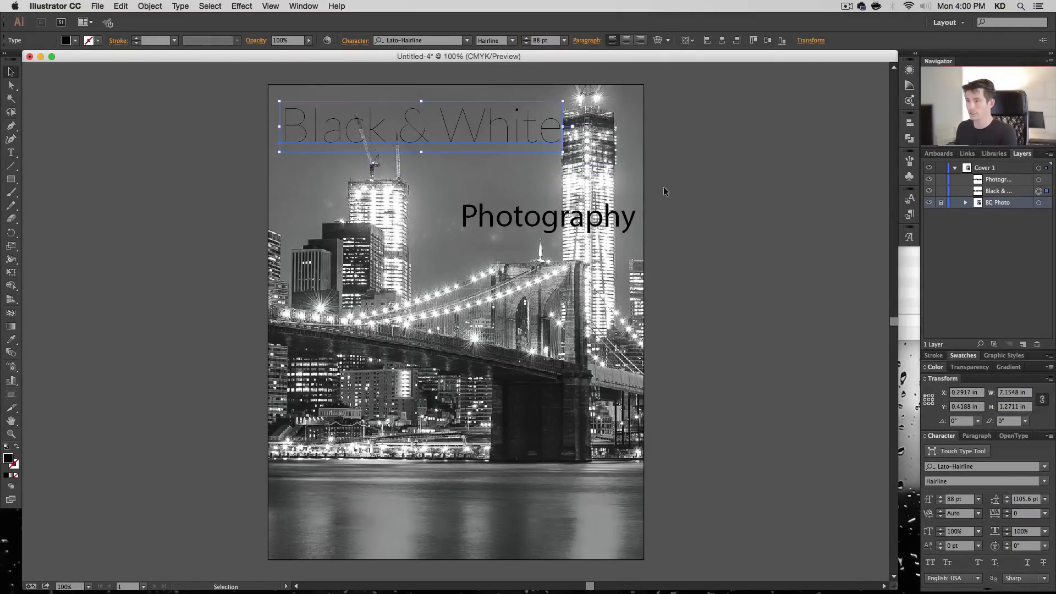
left_click(663, 187)
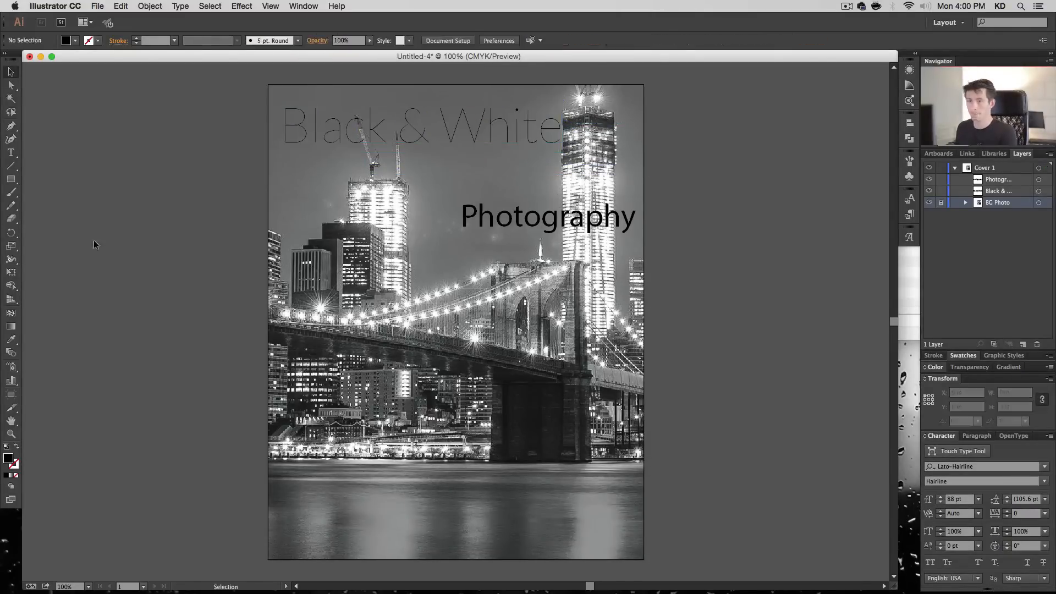
- With Smart Guides turned on, draw a black rectangle about 7.44 by 1.46 in from the cover's left edge and stack it below both title texts
left_click(11, 180)
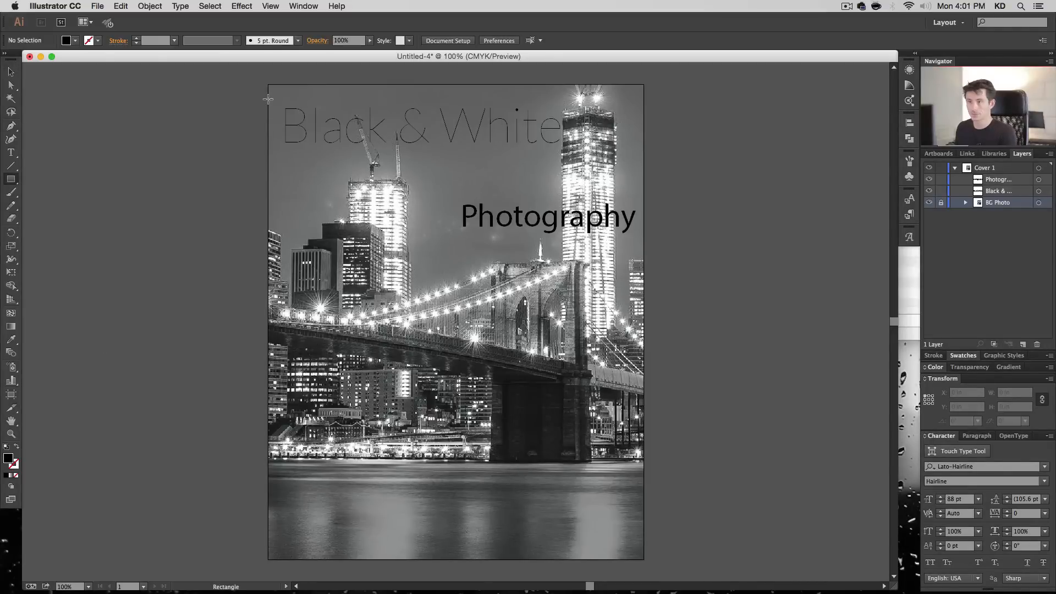
key("super")
left_click(269, 5)
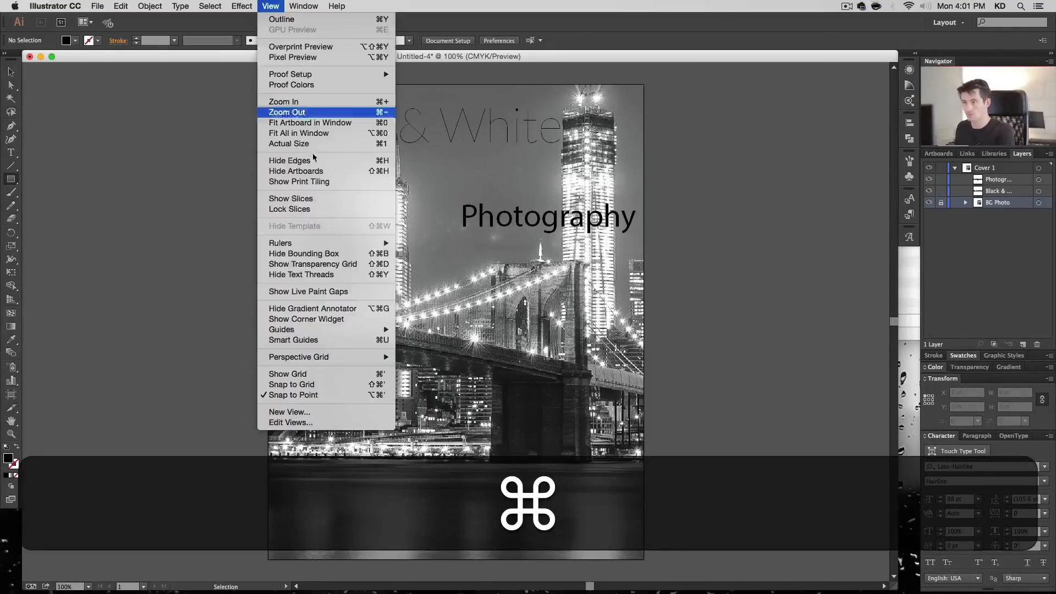
left_click(349, 340)
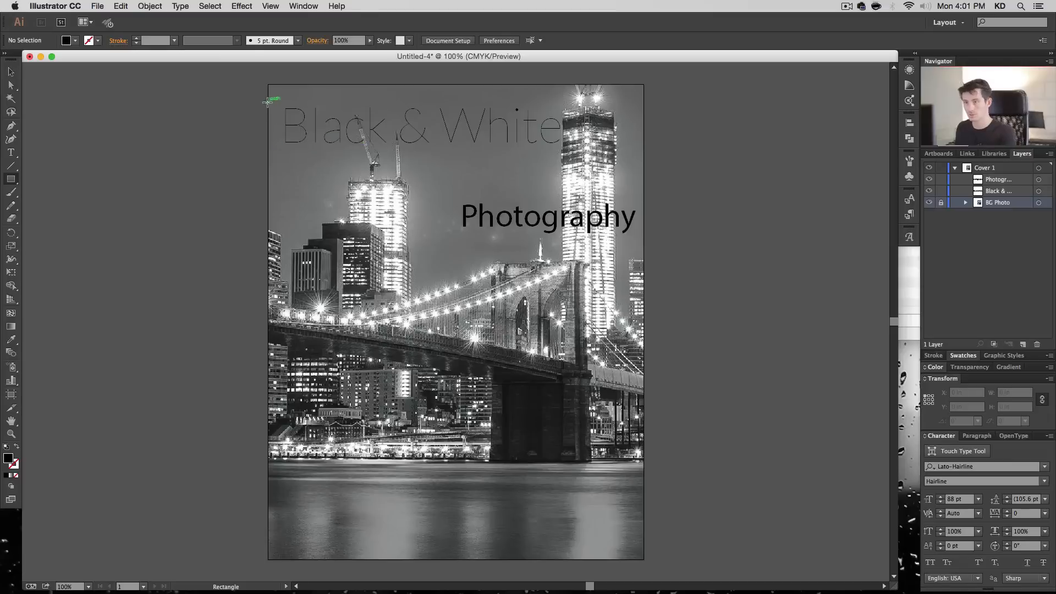
left_click_drag(269, 101, 562, 158)
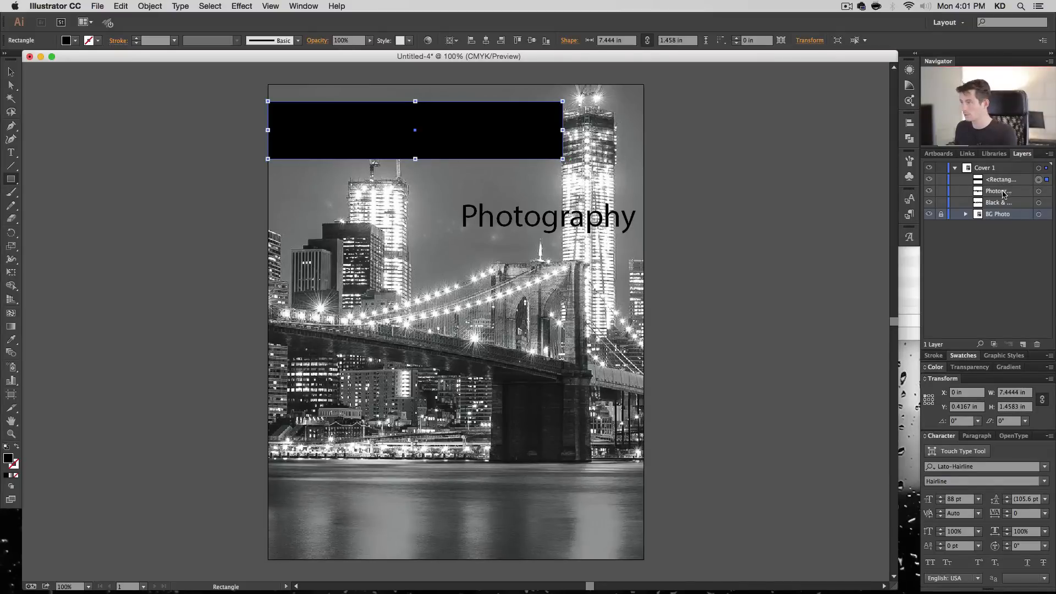
mouse_move(1000, 203)
left_mouse_down()
mouse_move(1007, 175)
mouse_move(999, 189)
left_mouse_up()
- Move the "Black & White" text down partly off the black rectangle and fill both title texts with white (FFFFFF)
left_click(1038, 180)
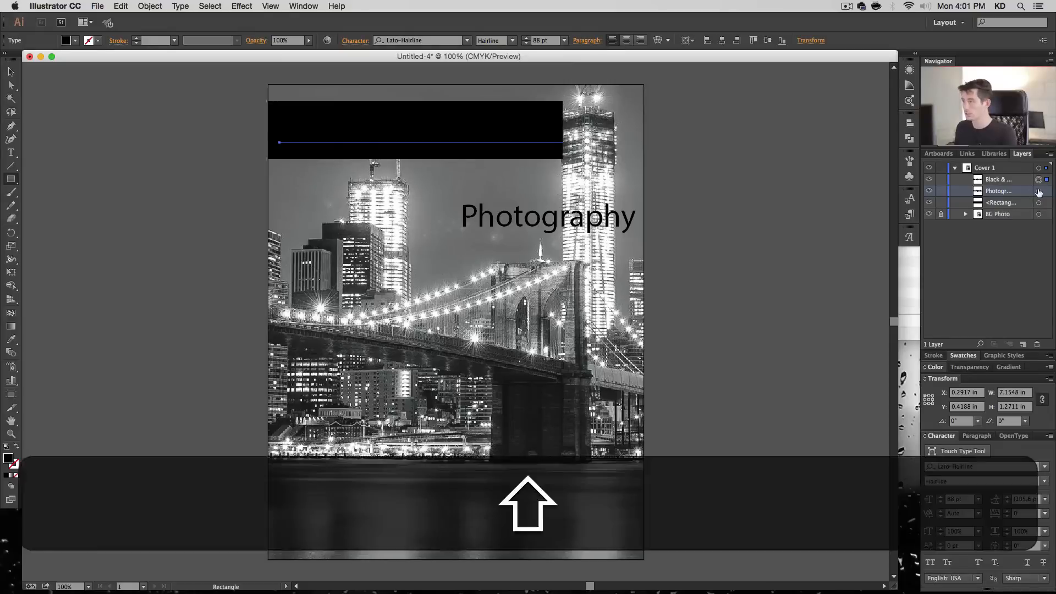
left_click(1038, 191, "shift")
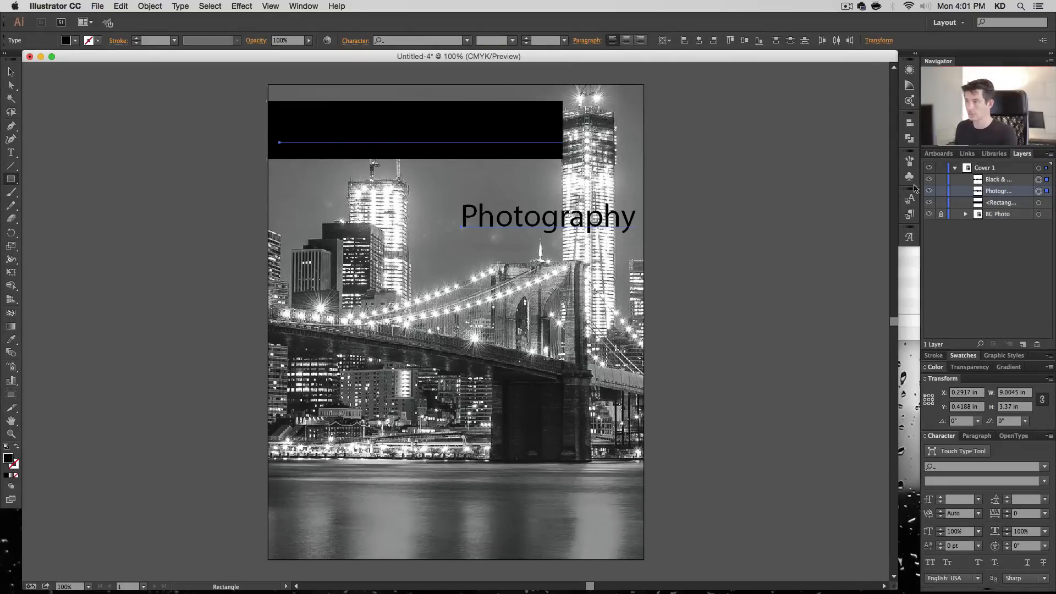
left_click(12, 86)
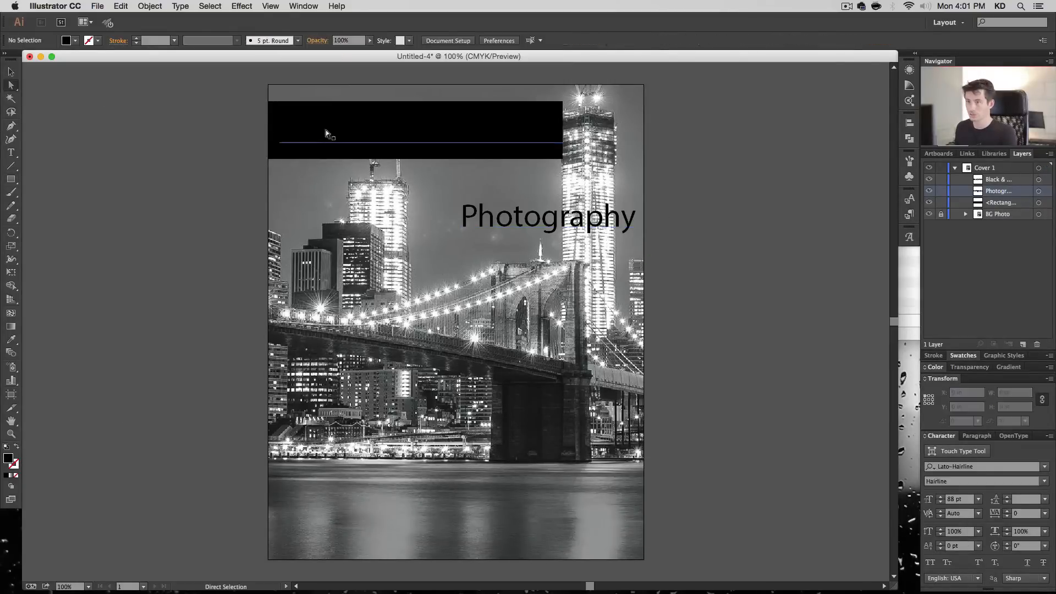
left_click_drag(326, 131, 331, 173)
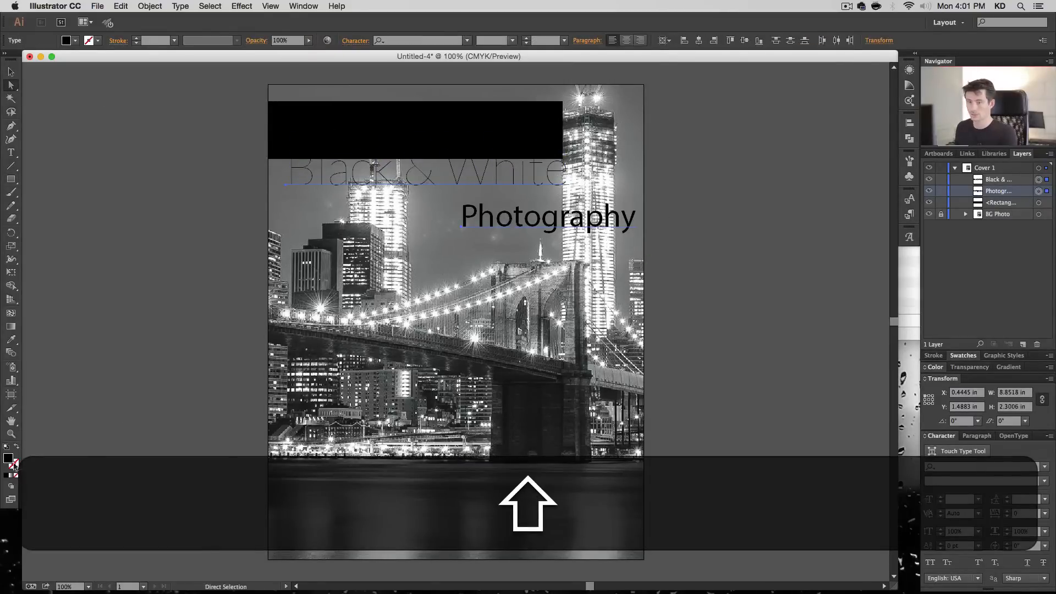
double_click(12, 461)
left_click_drag(550, 346, 518, 269)
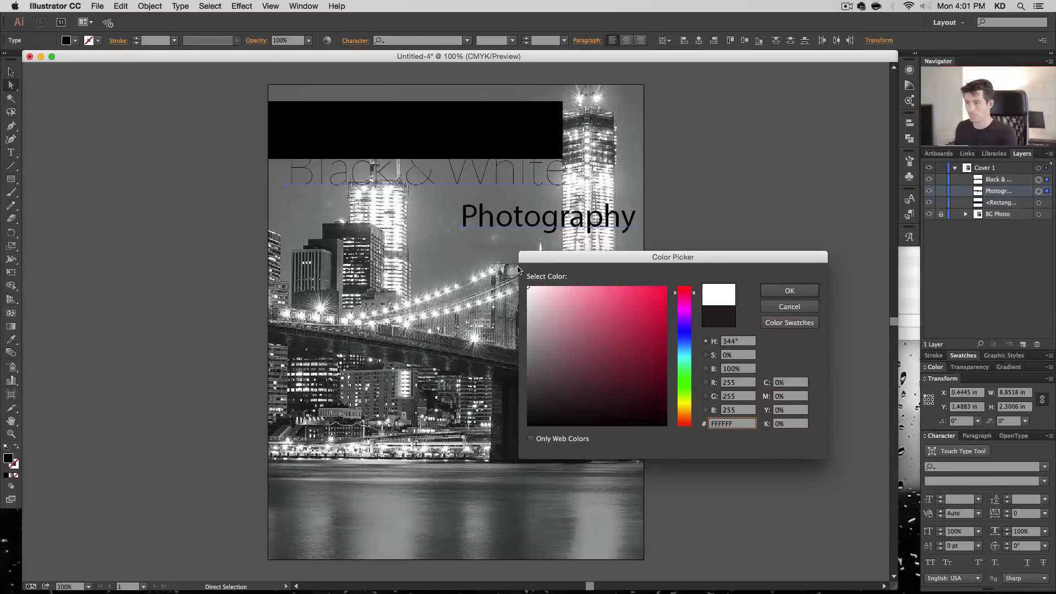
left_click(789, 291)
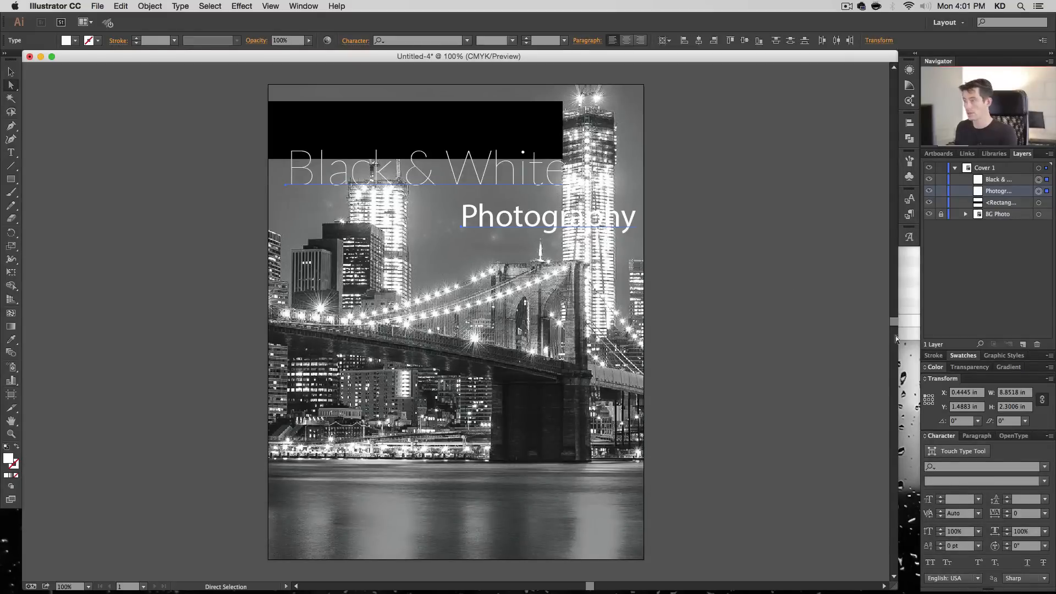
left_click(968, 356)
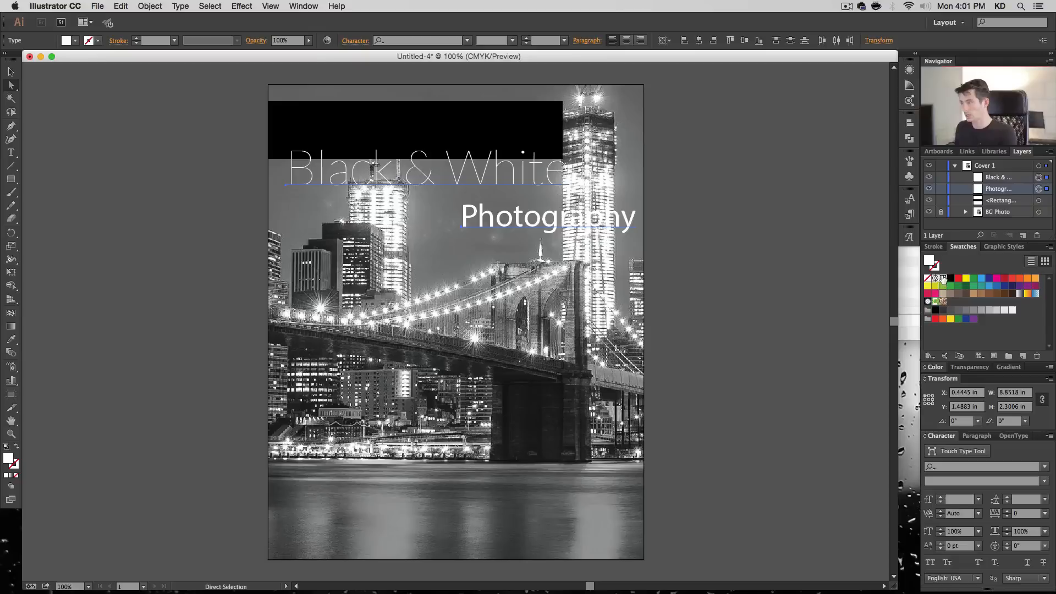
left_click(724, 266)
- Move the "Black & White" text onto the black rectangle and place the "Photography" text just beneath the rectangle's right half
left_click(508, 183)
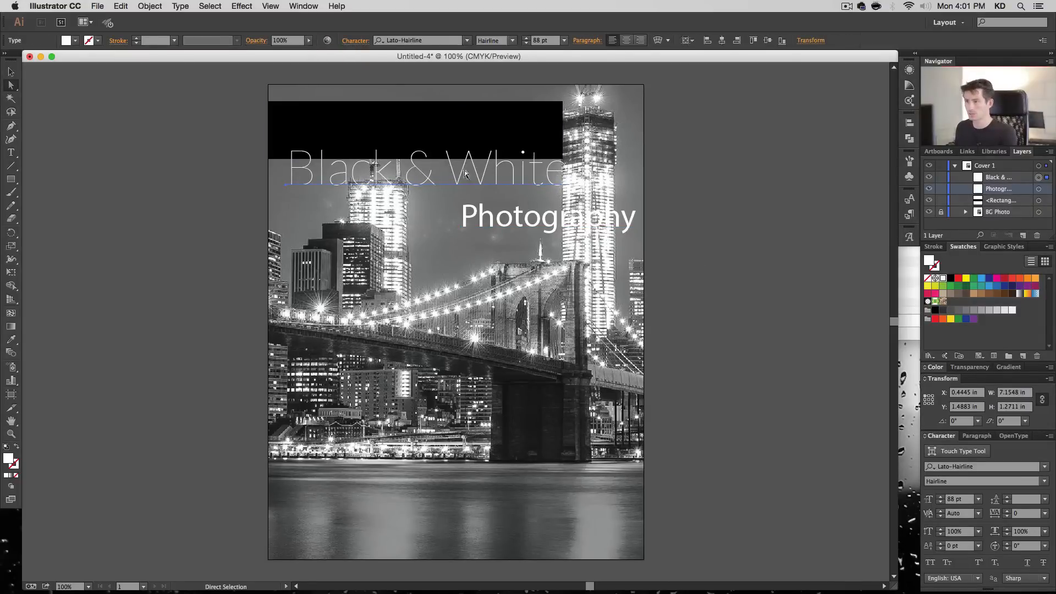
left_click_drag(465, 172, 467, 142)
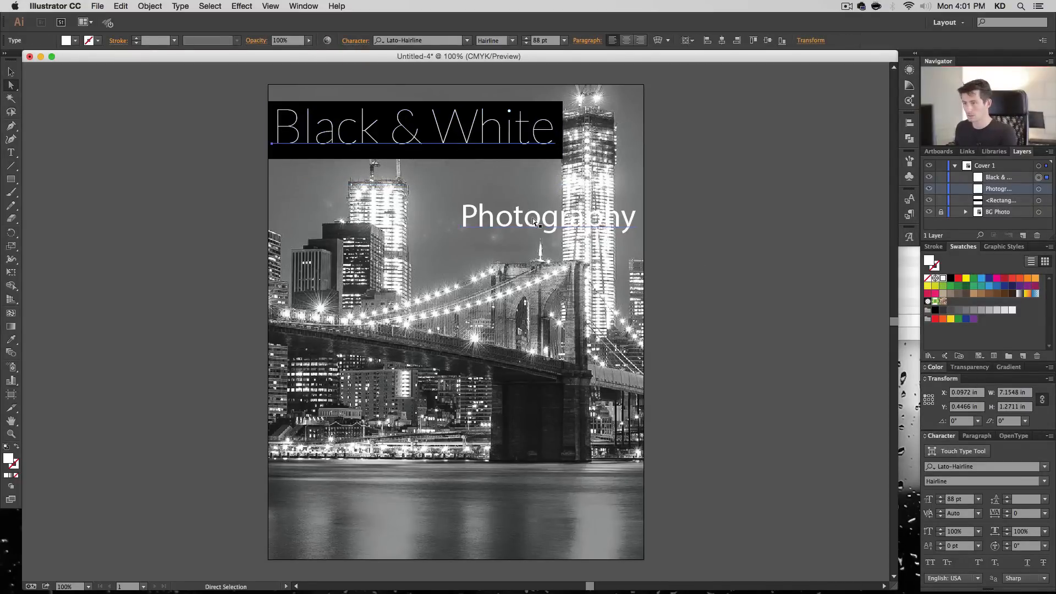
left_click_drag(536, 224, 461, 181)
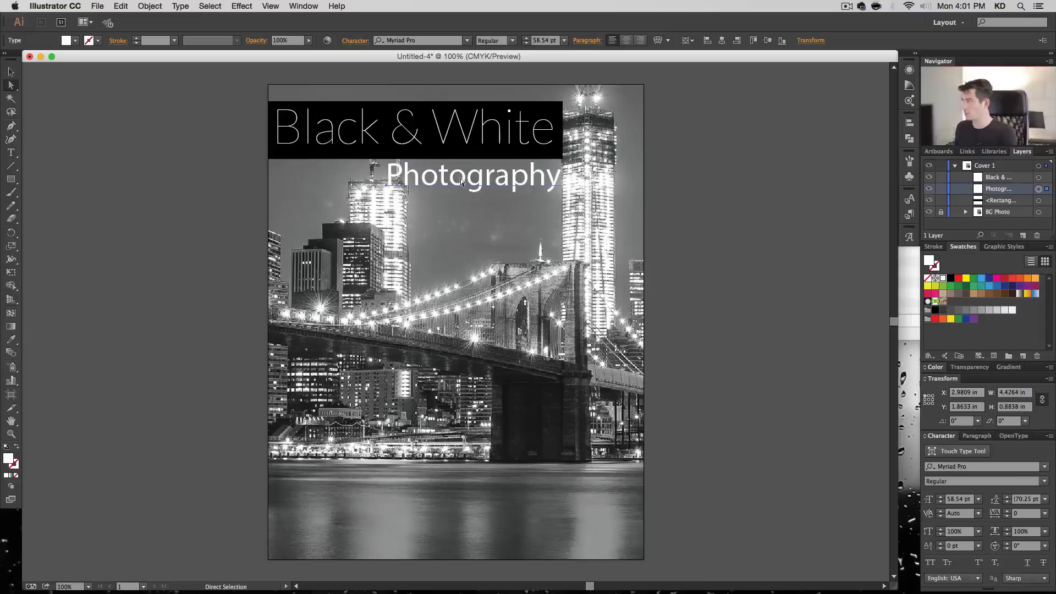
- Set the font of the "Photography" text to Cinzel Black
left_click(438, 41)
type("cin")
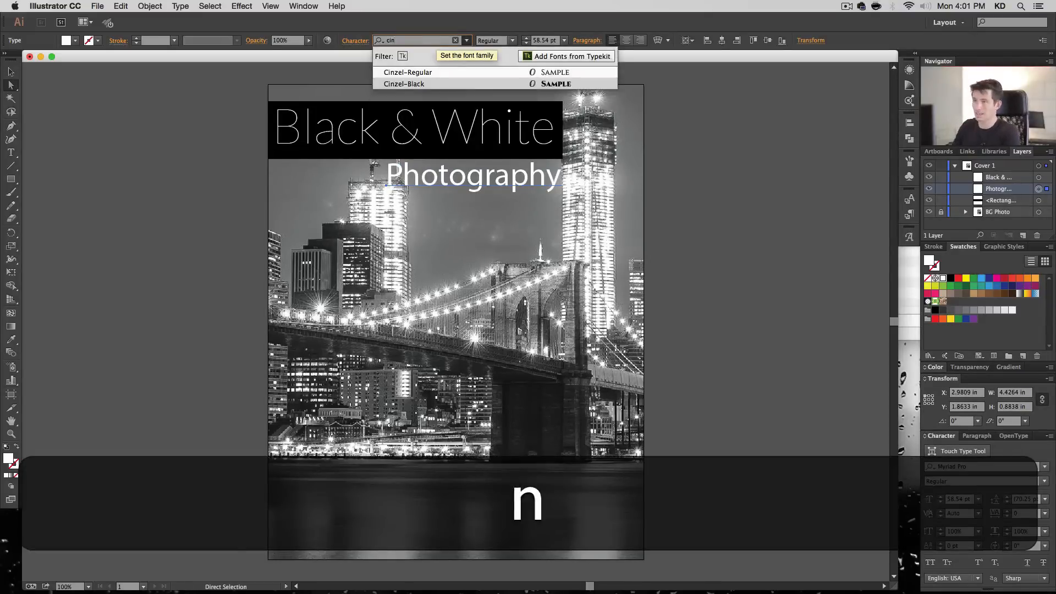
key("Return")
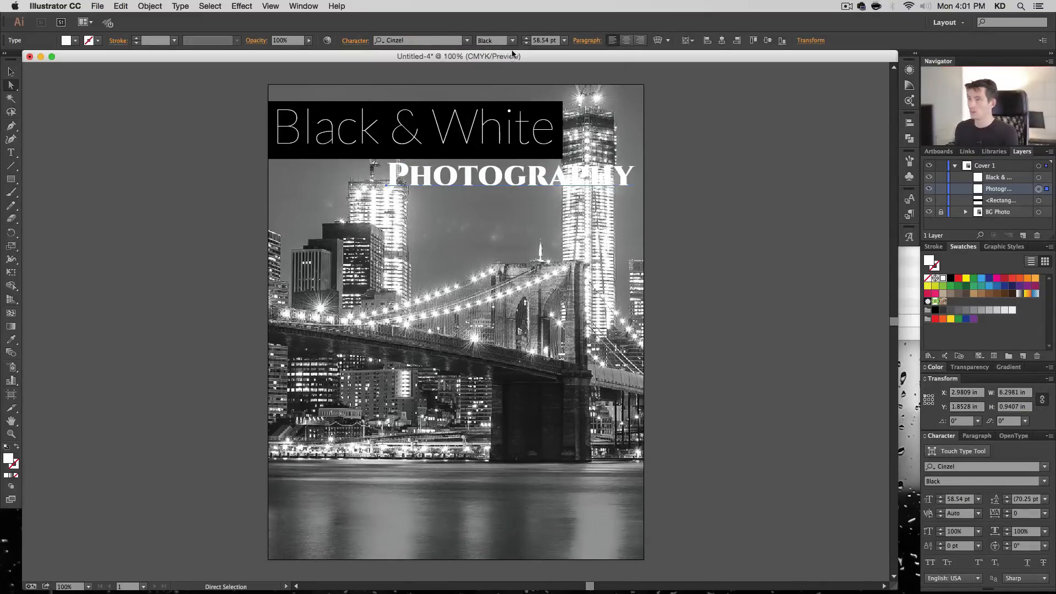
- Set the "Photography" text to 18 pt and place it inside the black rectangle's lower-right corner, under the word "White"
left_click(544, 40)
type("12")
key("Return")
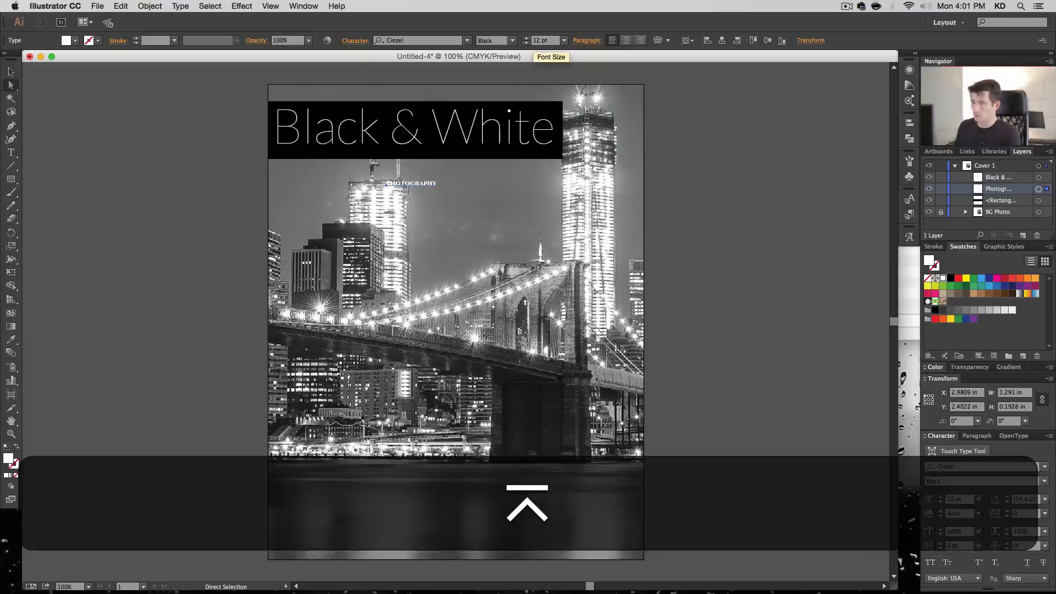
type("18")
key("Return")
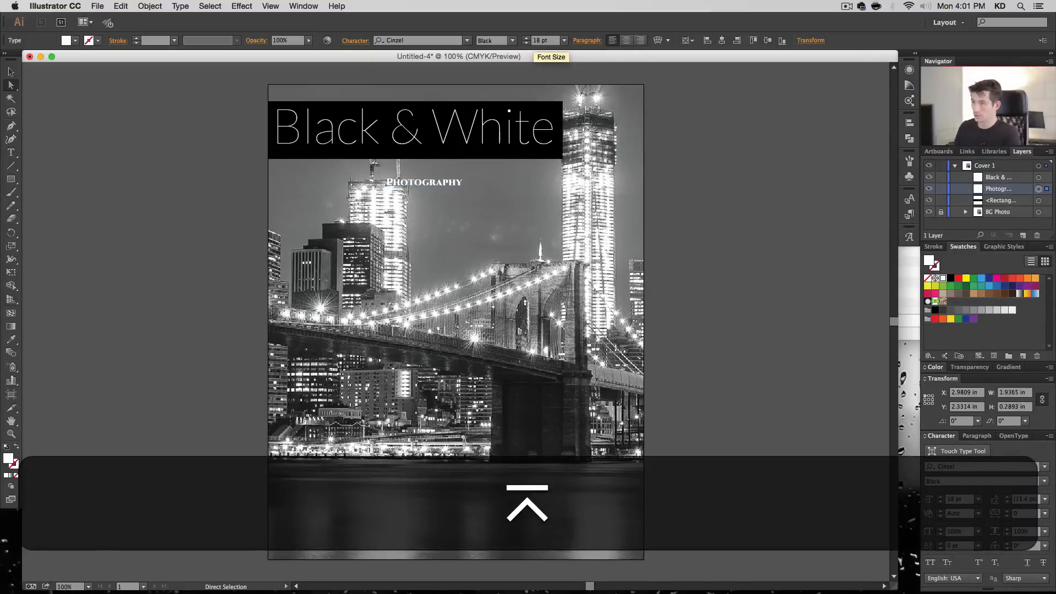
left_click_drag(450, 185, 543, 154)
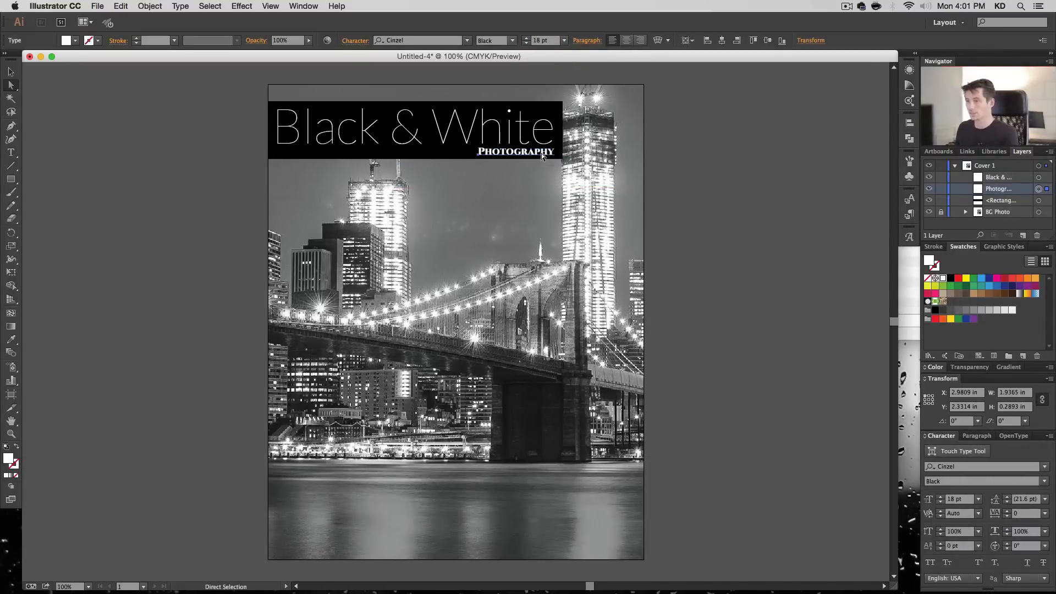
- Start a new swatch for the black title rectangle with the CMYK values C 0, M 100, Y 100 and K 30
left_click(404, 157)
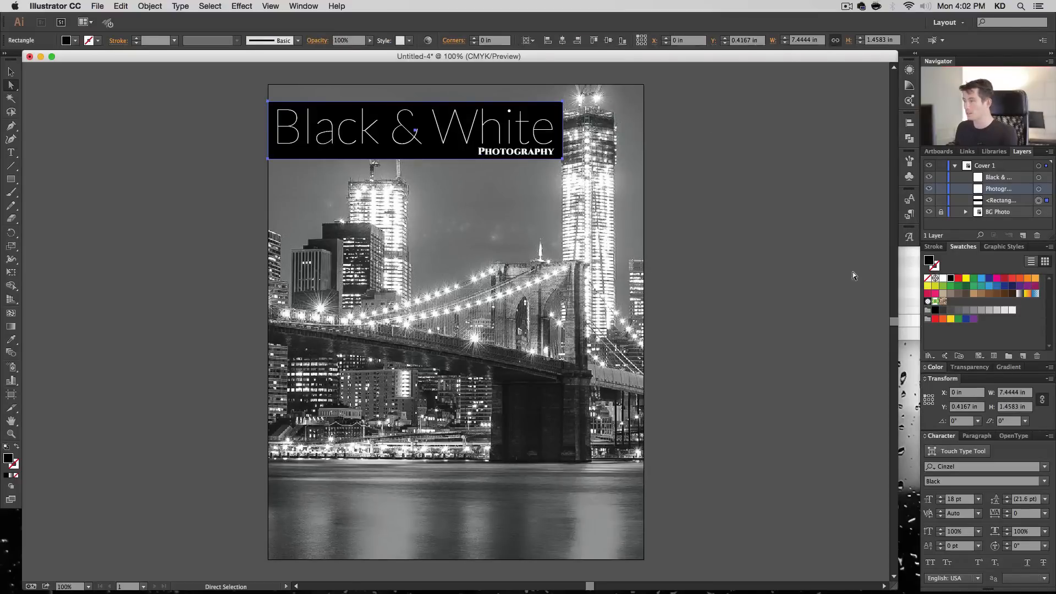
left_click(1023, 356)
key("Tab")
key("Tab")
key("Tab")
key("Tab")
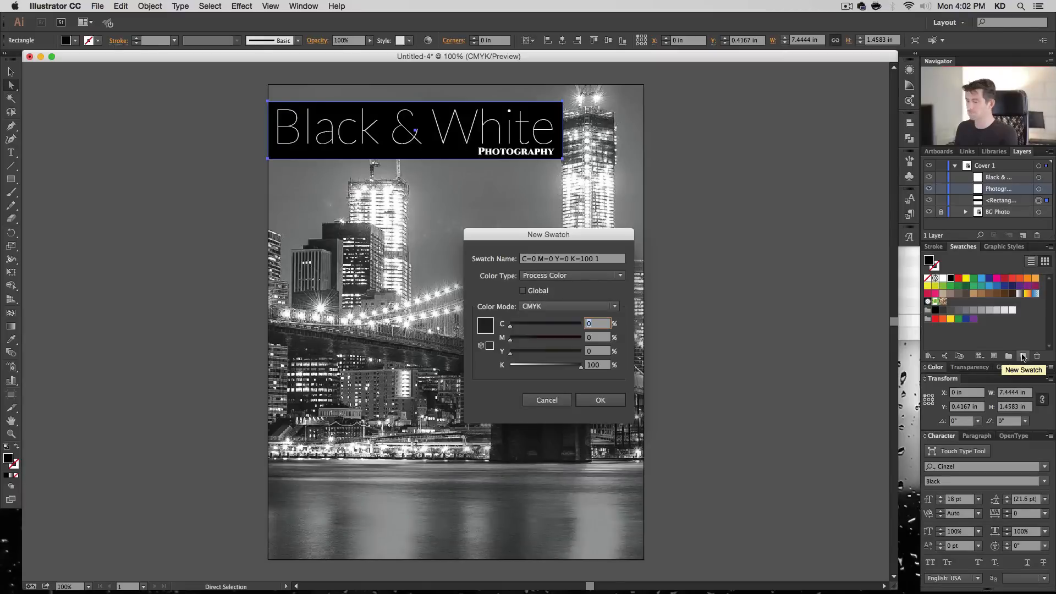
key("Tab")
type("10")
key("Tab")
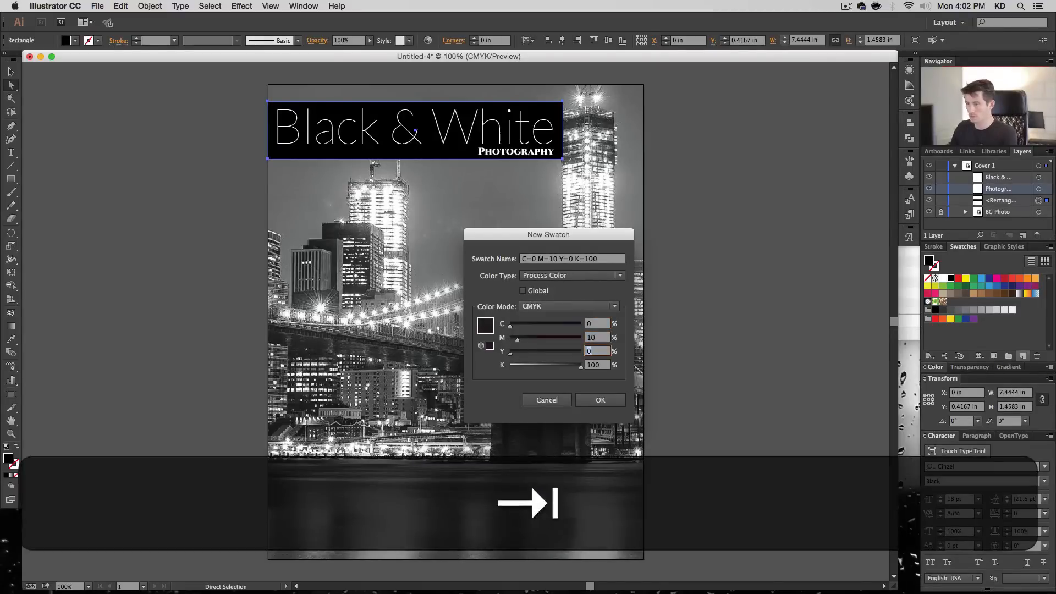
key("shift+Tab")
type("100")
key("Tab")
type("100")
key("Tab")
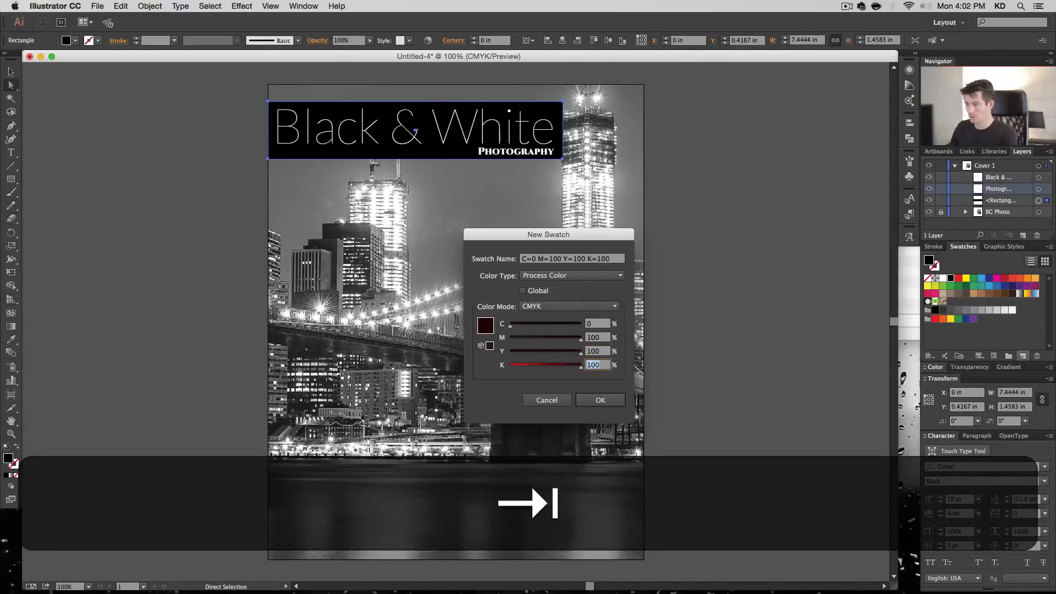
type("30")
key("Tab")
- Make the new swatch global, name it "Darkish Red" and create it as the title rectangle's fill
key("shift+Tab")
key("shift+Tab")
key("shift+Tab")
key("shift+Tab")
key("shift+Tab")
key("shift+Tab")
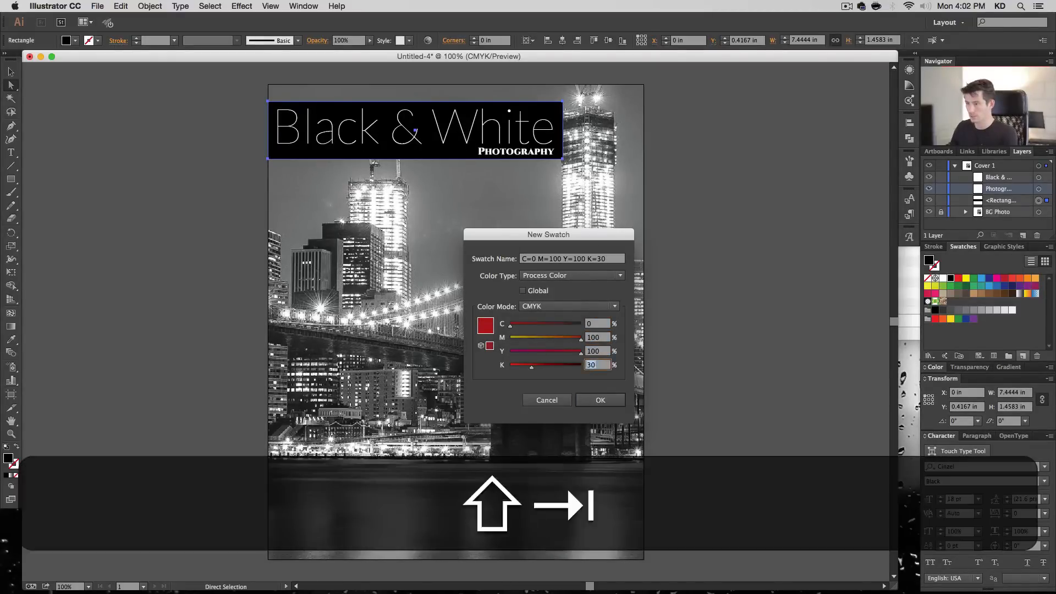
key("space")
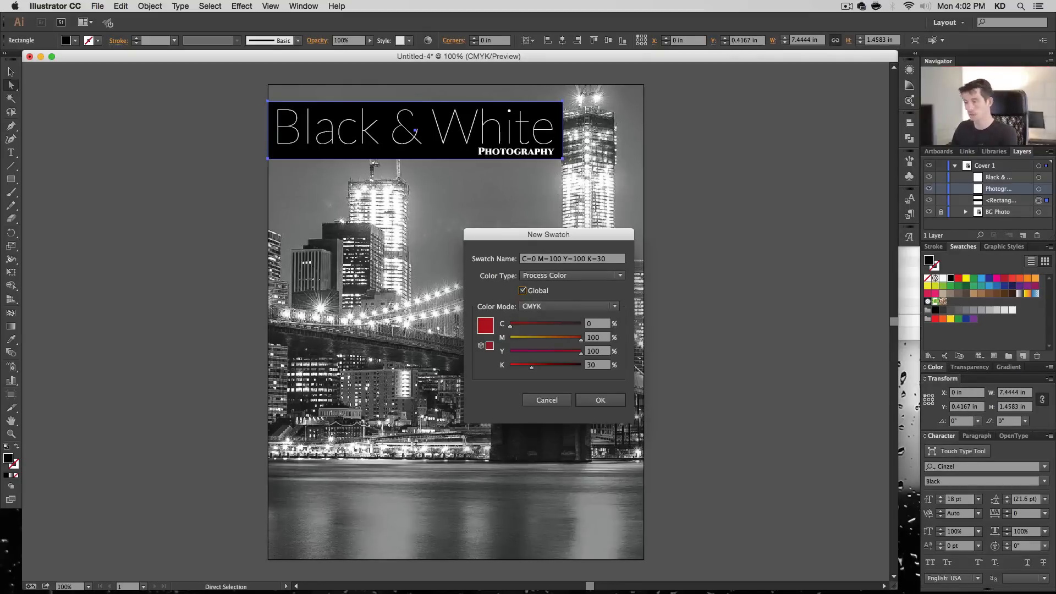
left_click(559, 260)
type("Darki")
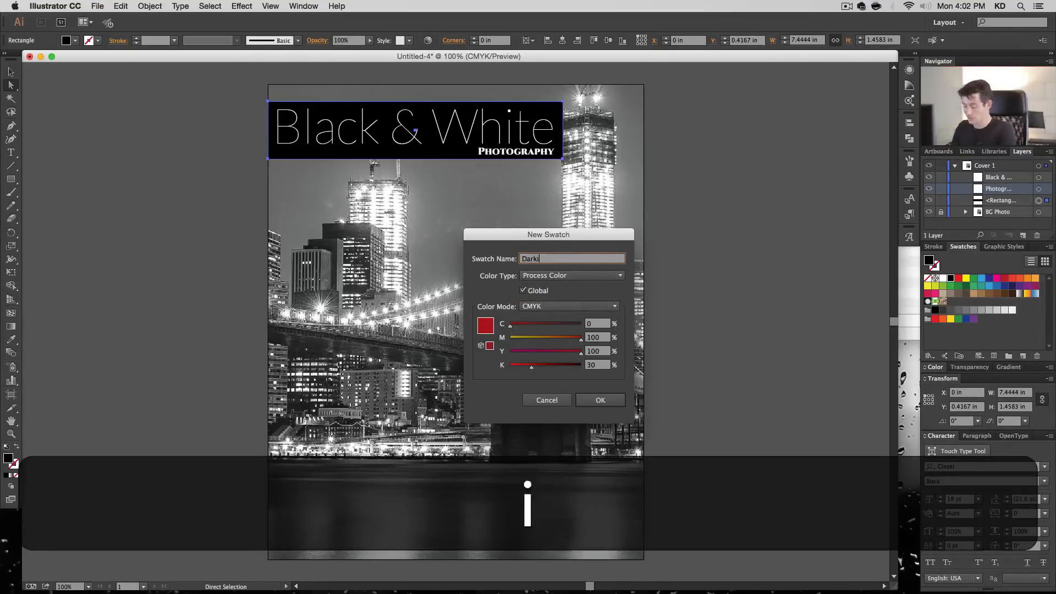
type("sh Red")
key("Return")
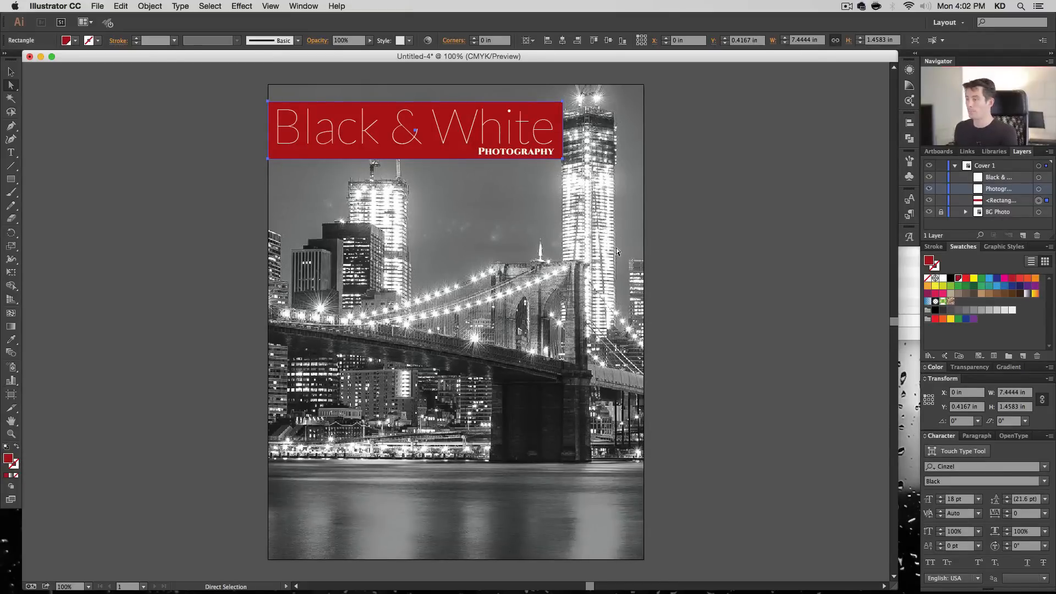
- Set the red title rectangle's blending mode to Multiply
left_click(974, 367)
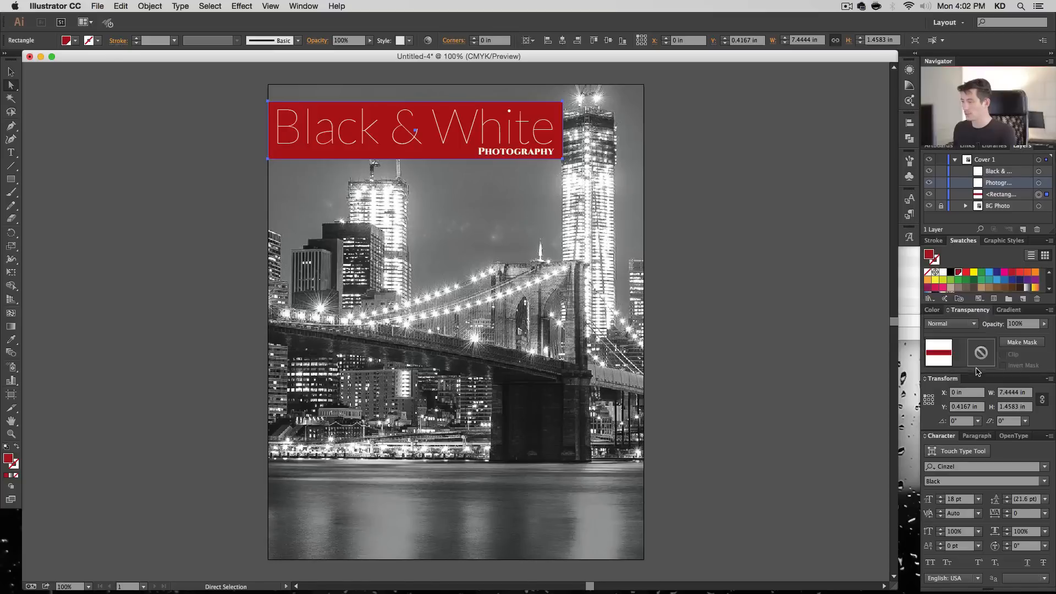
left_click(950, 324)
left_click(946, 354)
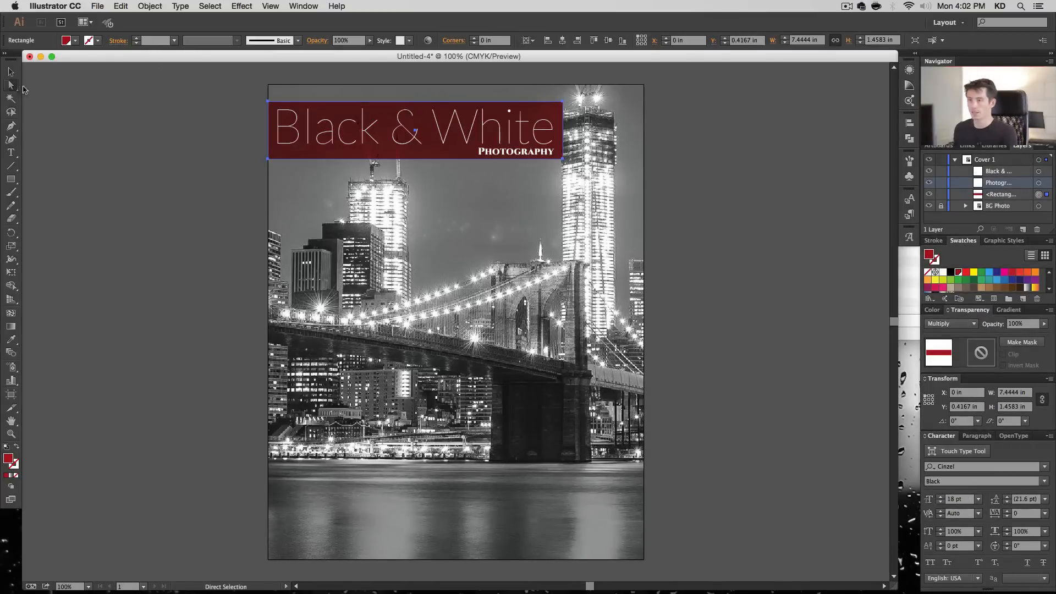
left_click(338, 166)
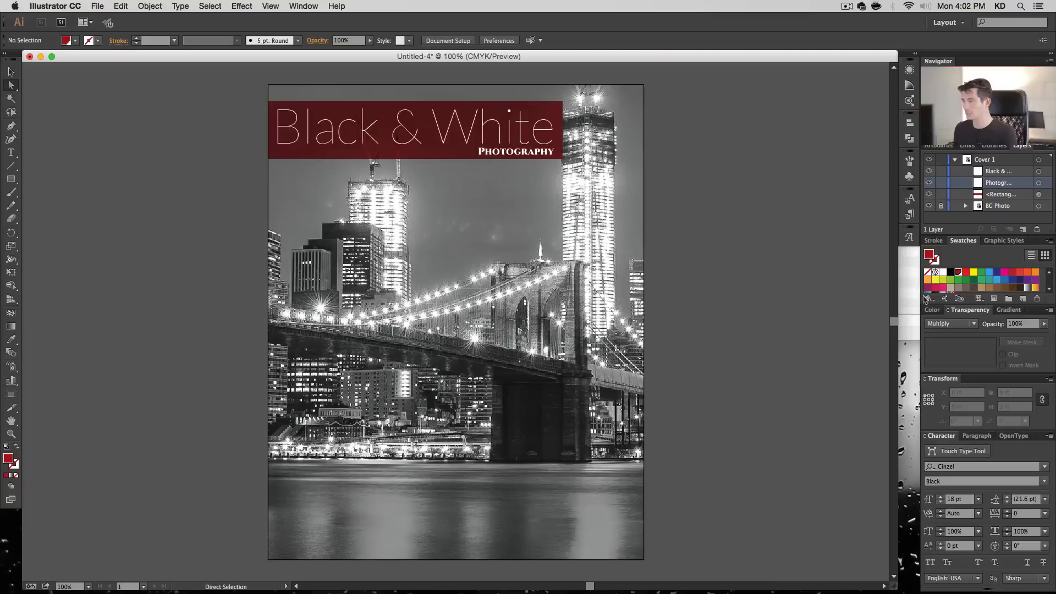
- Brighten the "Darkish Red" swatch with the preview on, trying K at 10% and settling on 15%
double_click(958, 272)
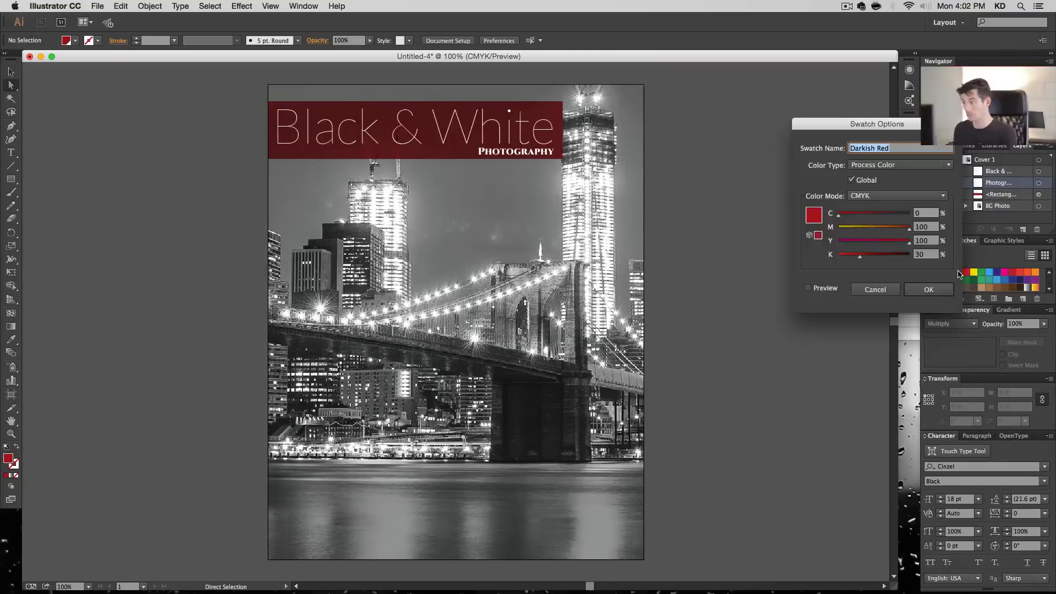
key("Tab")
key("Tab")
key("Tab")
key("Tab")
key("Tab")
key("Tab")
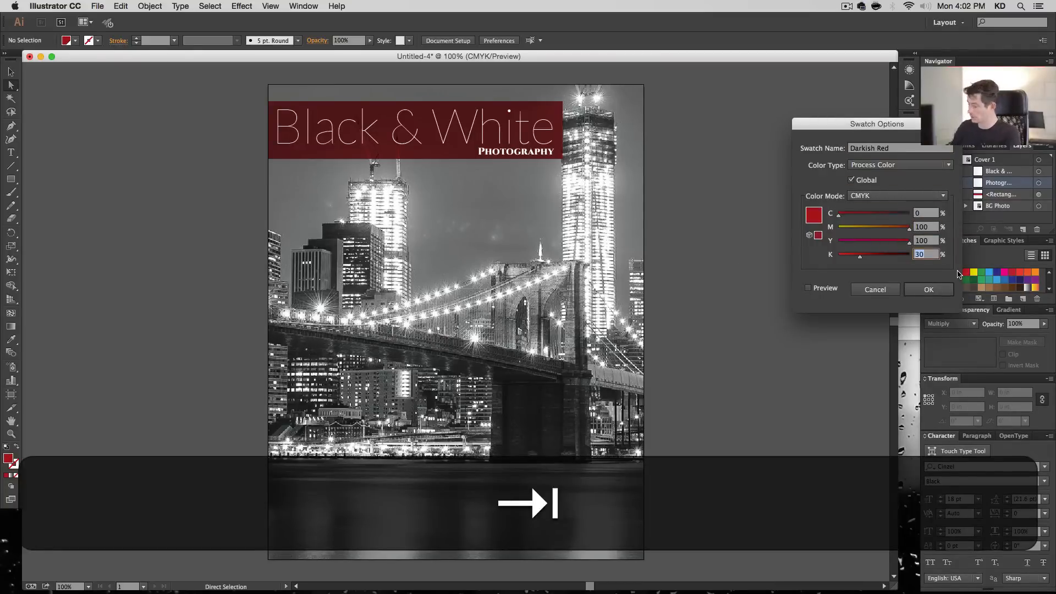
type("10")
left_click(823, 289)
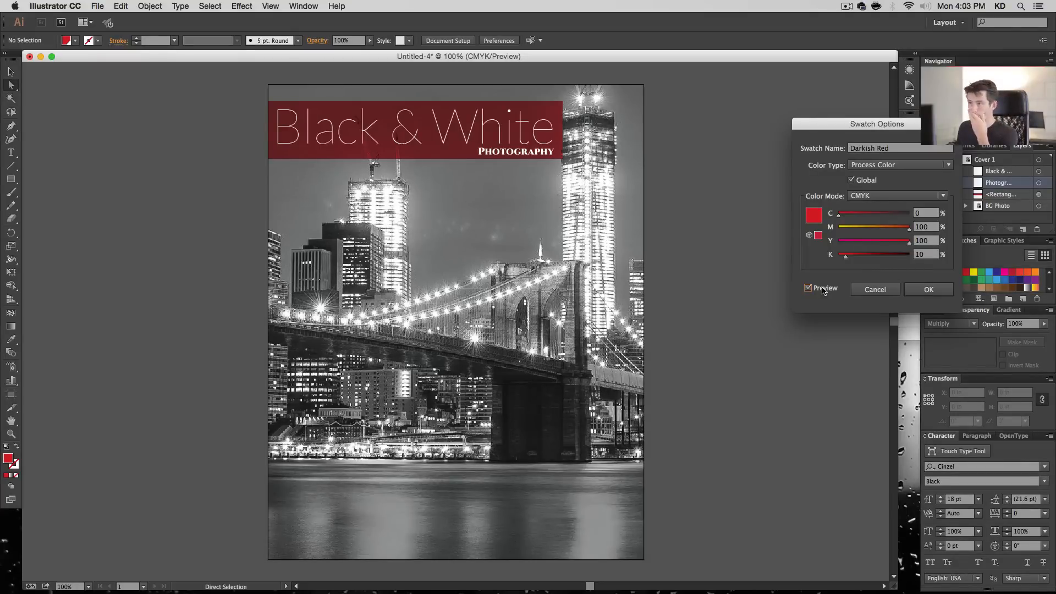
double_click(921, 254)
type("15")
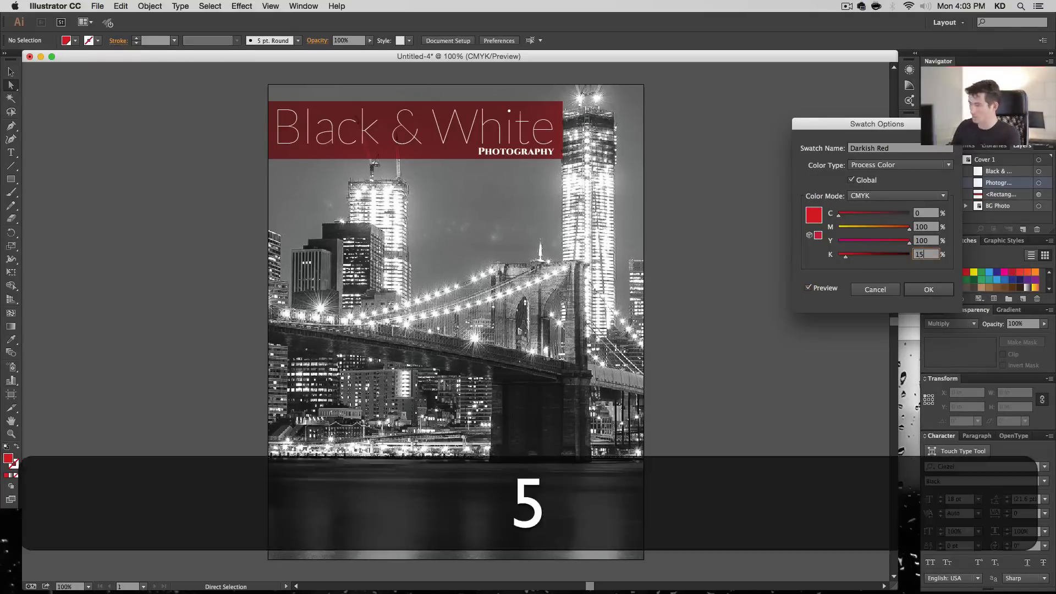
key("Return")
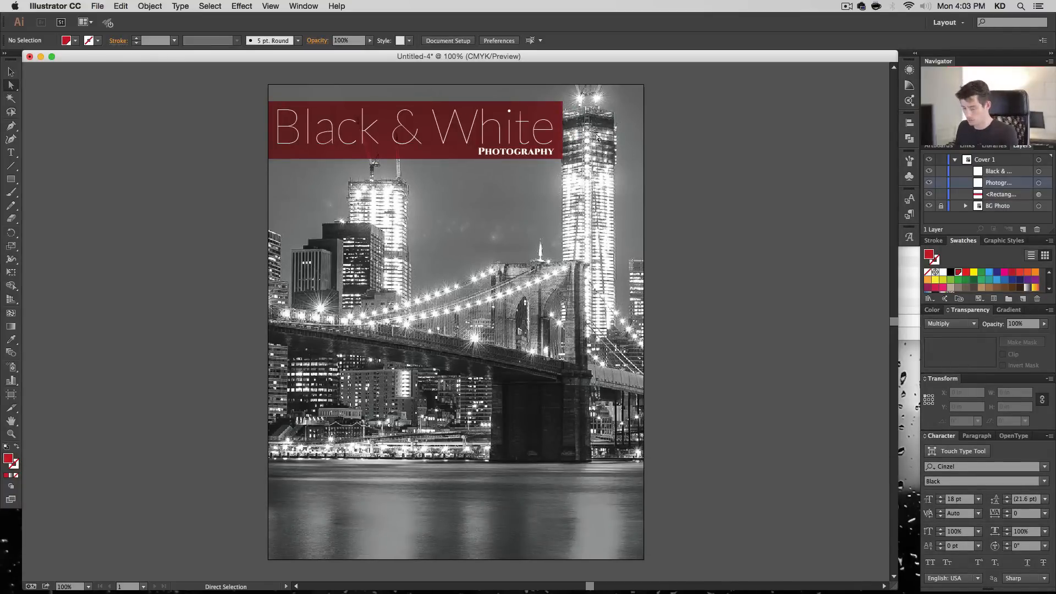
- Scale the "Black & White" text down proportionally to about 78 pt
key("v")
left_click(554, 118)
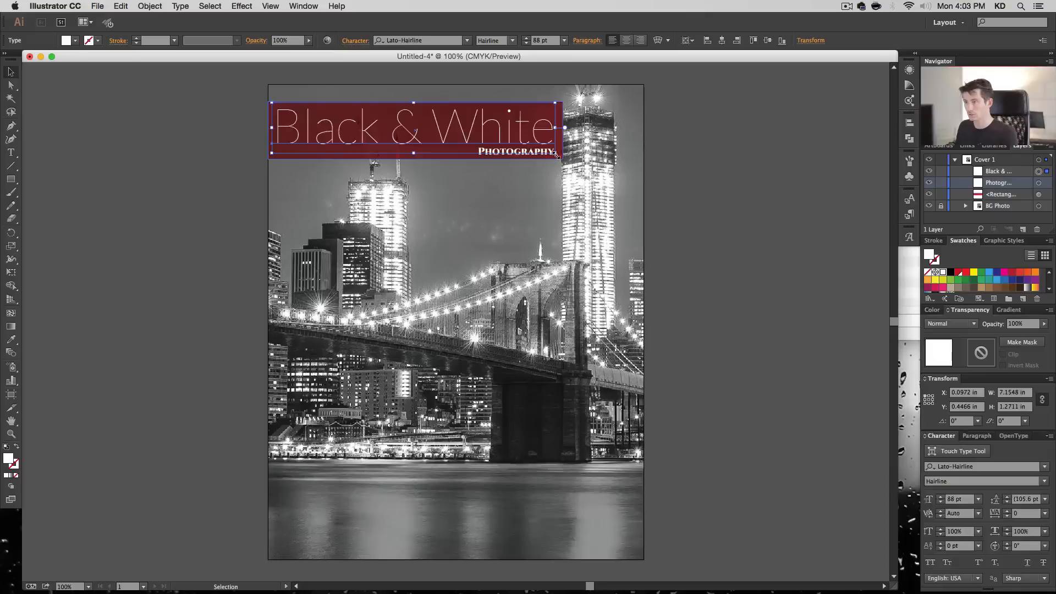
left_click_drag(555, 153, 549, 132)
- Narrow the red rectangle to about 6.83 in wide and move the "Photography" text below it onto the photo
left_click(552, 128)
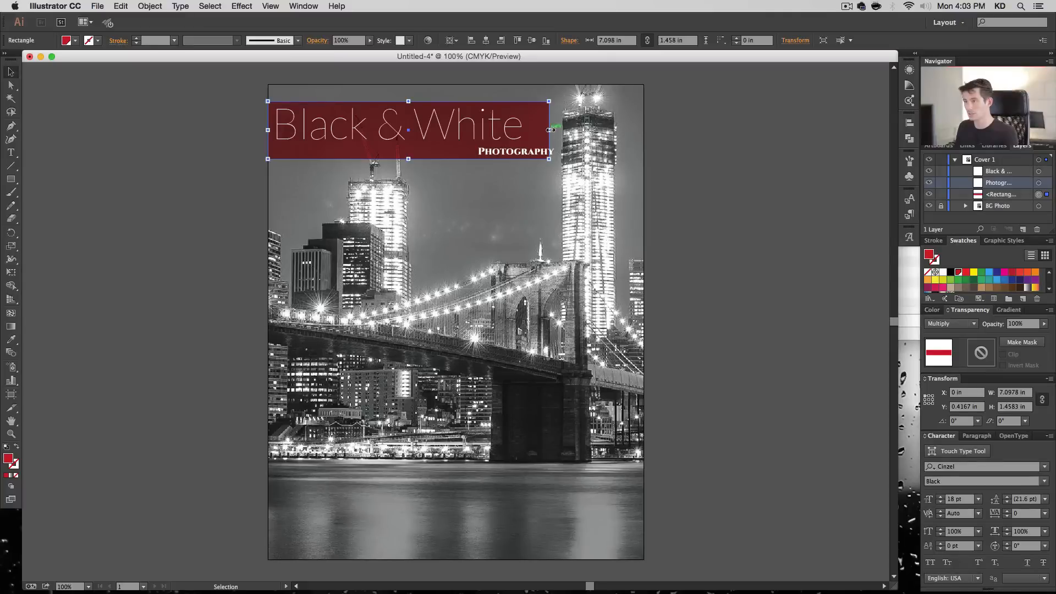
left_click_drag(549, 130, 421, 208)
left_click(717, 278)
left_click(741, 196)
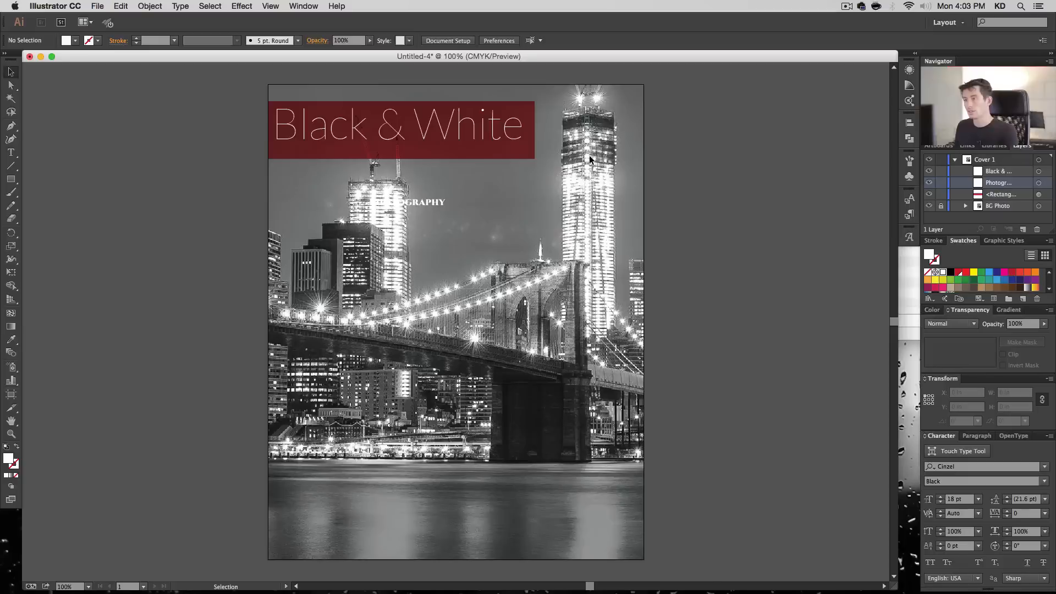
left_click(526, 147)
left_click_drag(535, 133, 486, 134)
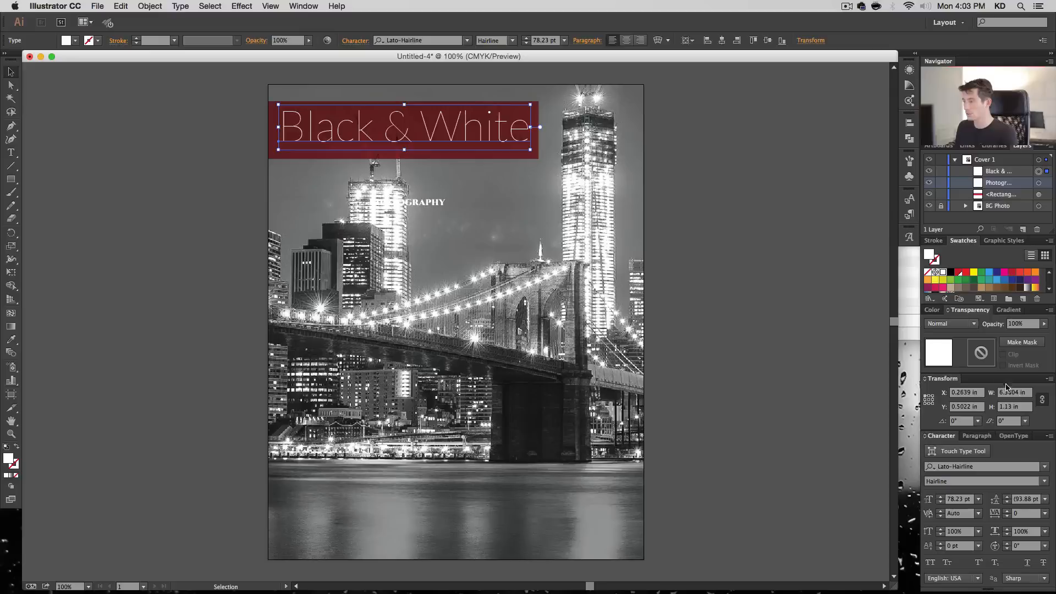
- Set the "Black & White" text's tracking to -50 and its size to 88 pt
left_click(1044, 513)
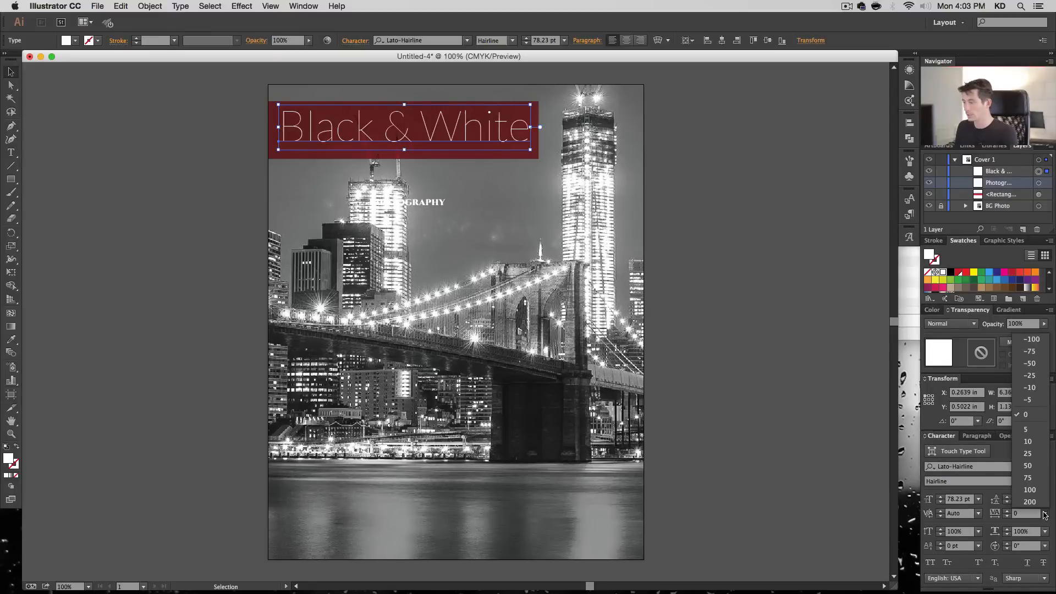
left_click(1029, 364)
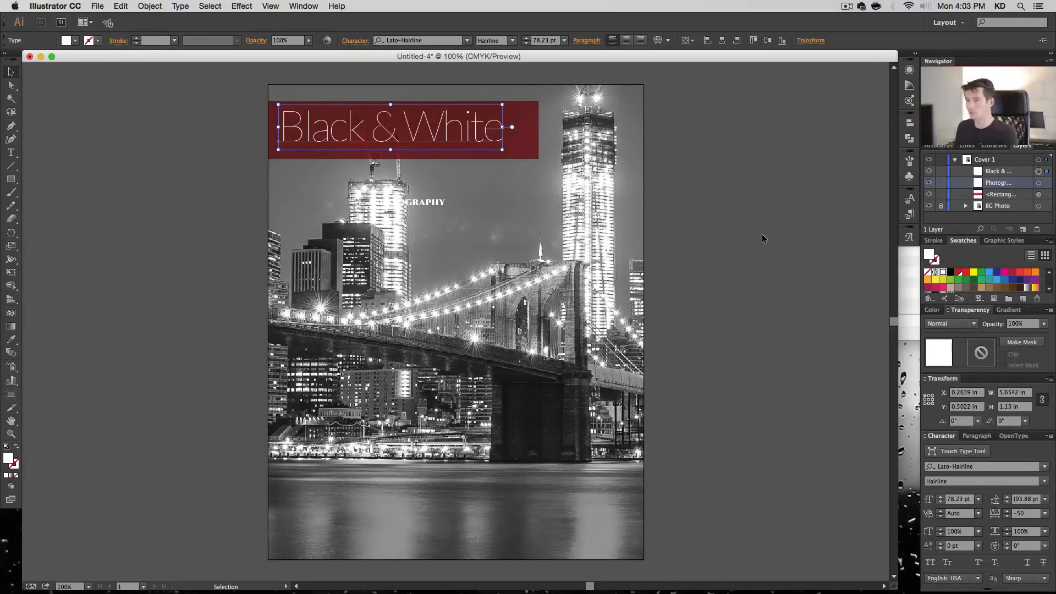
left_click(526, 38)
left_click(526, 38)
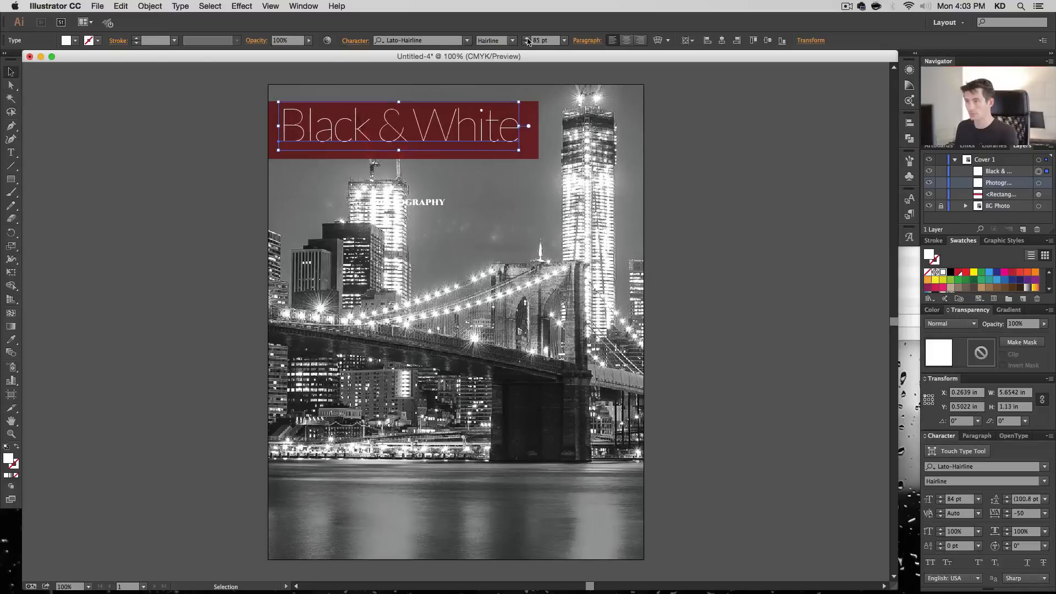
left_click(526, 38)
left_click(526, 39)
left_click(527, 38)
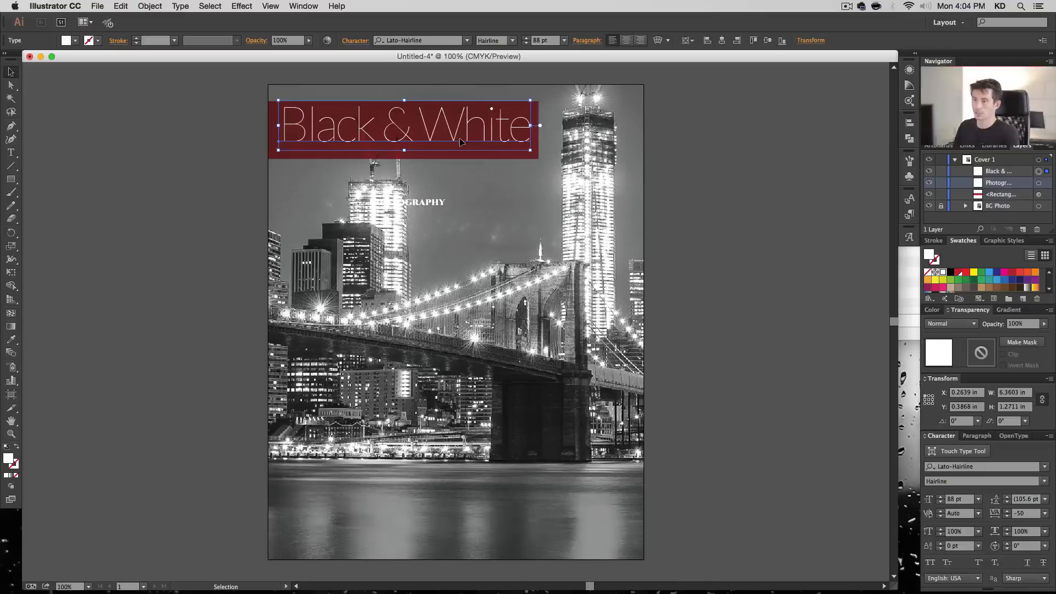
- Nudge the "Black & White" text within the red rectangle to about X 0.18 in and Y 0.48 in
key("Left")
key("shift+Down")
key("shift+Up")
key("shift+Down")
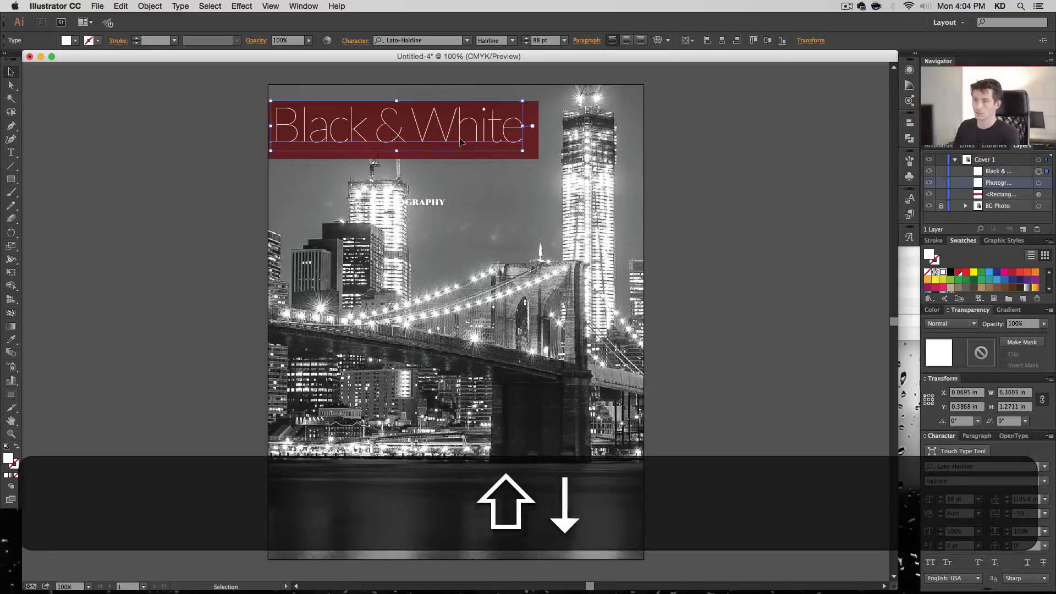
key("Right")
key("Right")
key("Right")
key("Down")
key("Right")
key("Right")
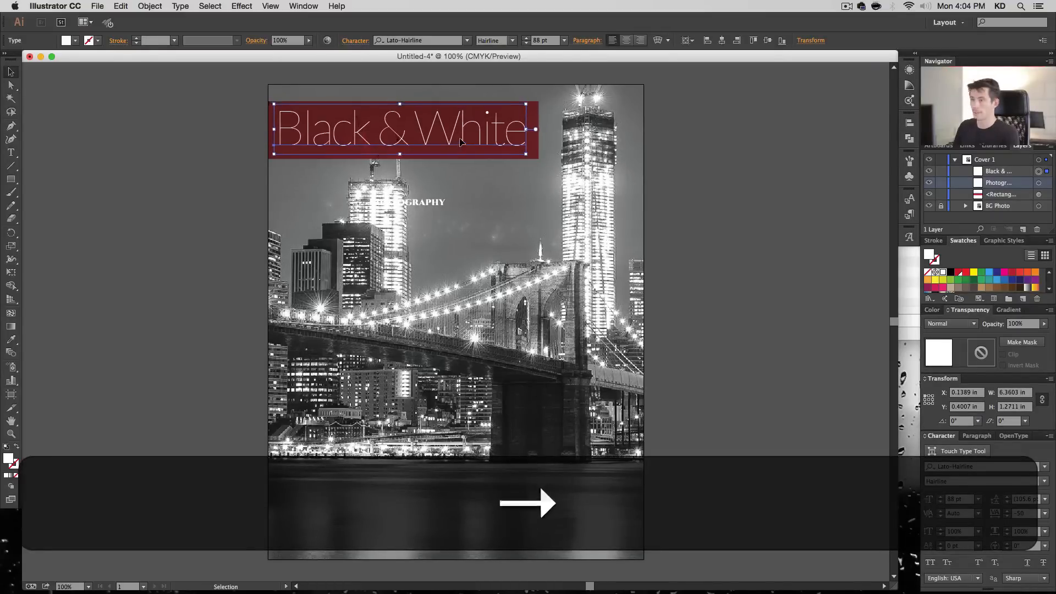
- Move the "Photography" text back into the red rectangle, just under "White" and flush with its right end
left_click(440, 219)
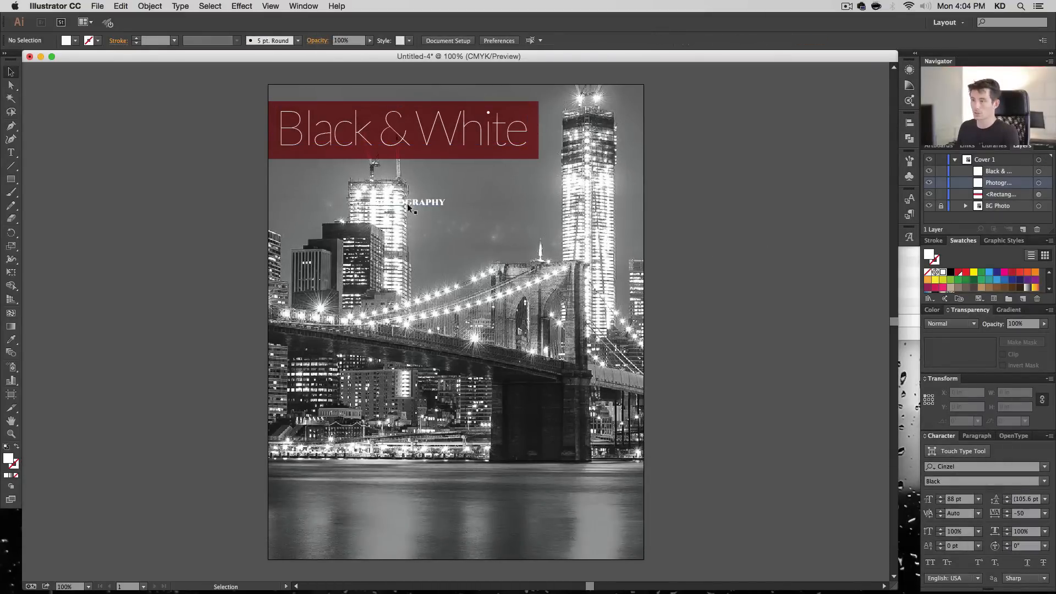
left_click_drag(407, 203, 490, 158)
left_click(751, 268)
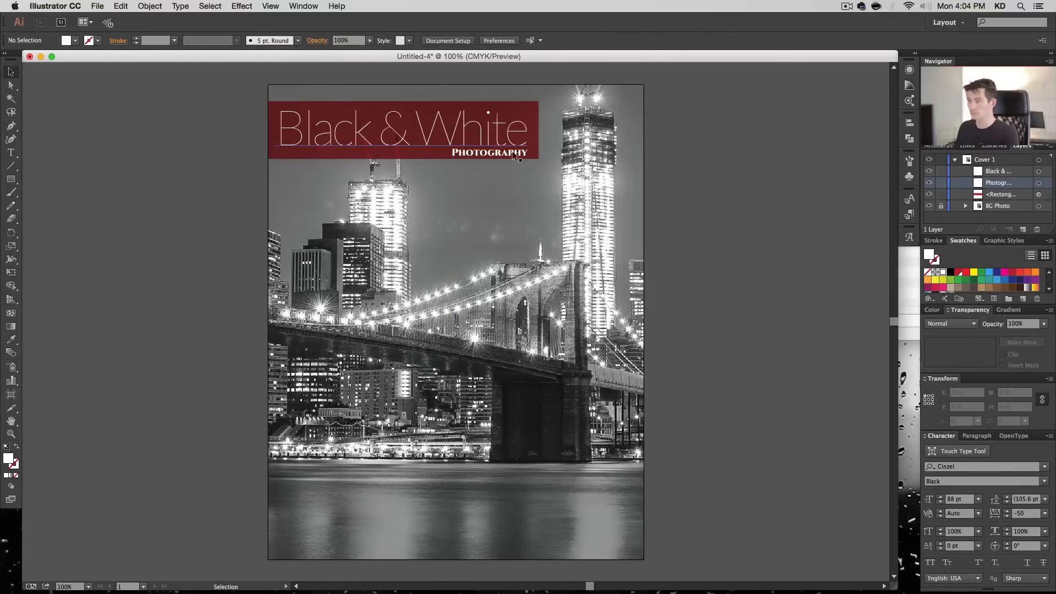
- Extend the red rectangle downward to about 1.72 in tall and nudge "Black & White" to about X 0.22 in, Y 0.53 in
left_click(532, 118)
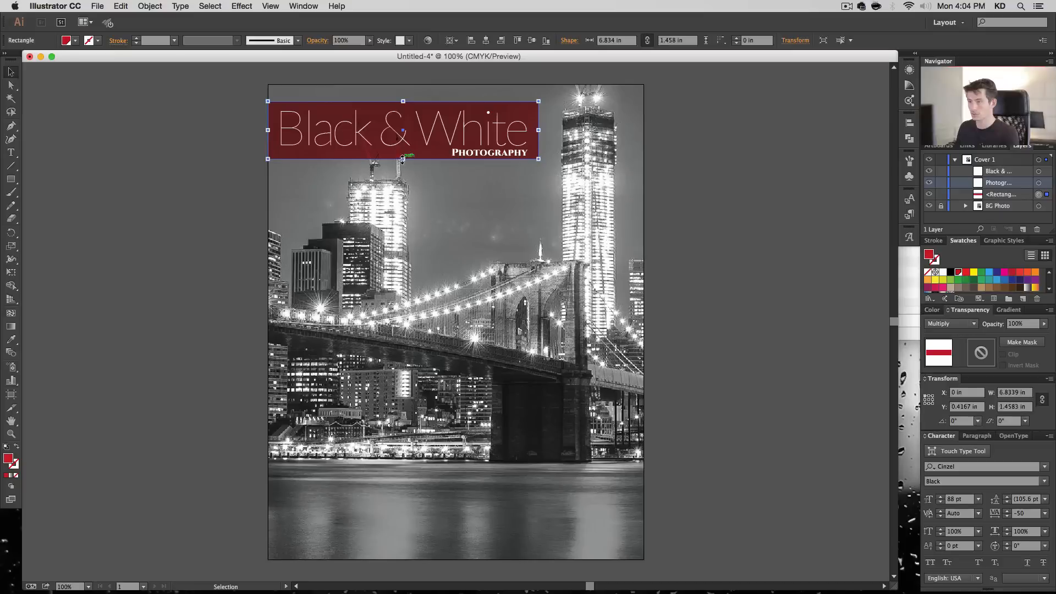
left_click_drag(402, 159, 402, 170)
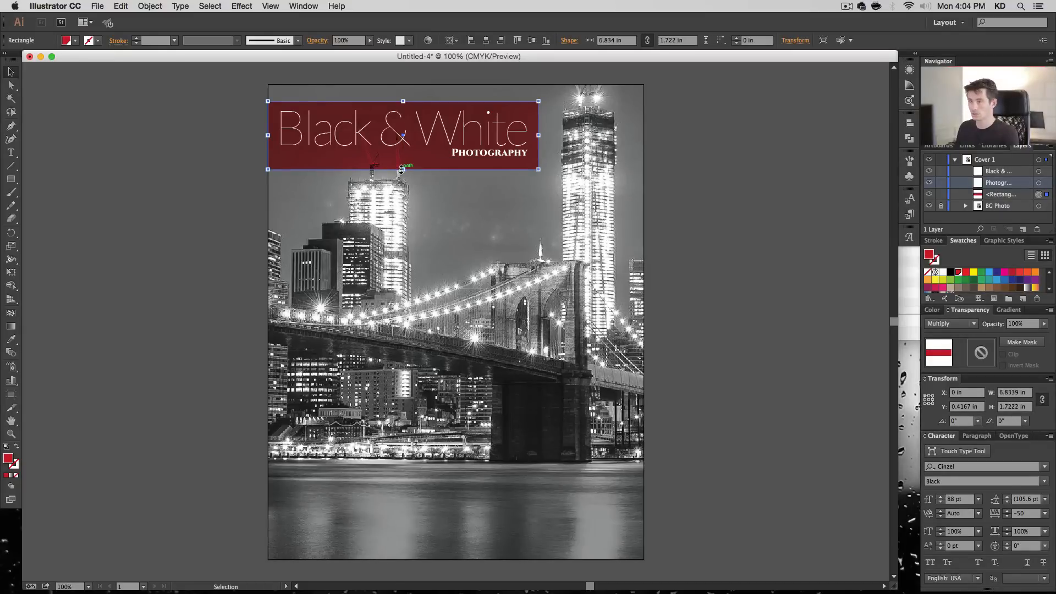
left_click(391, 139)
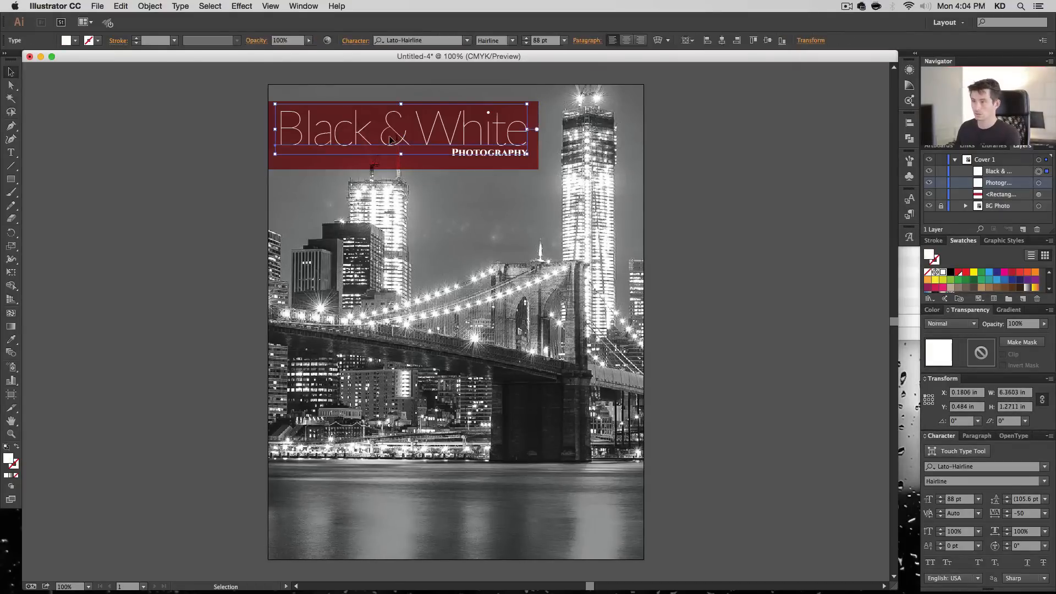
key("Right")
key("Right")
key("Right")
key("Down")
key("Down")
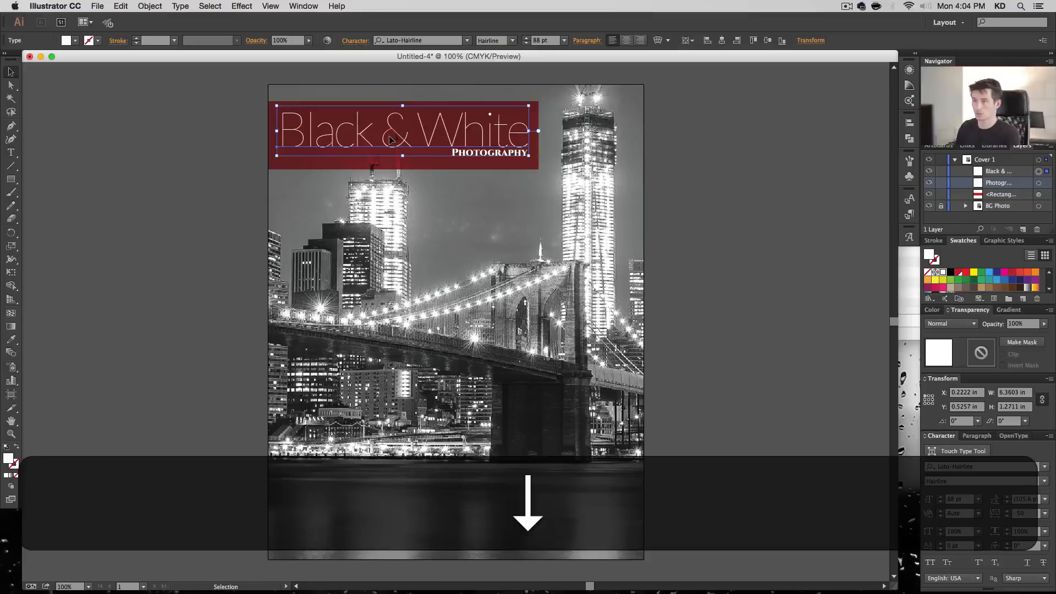
- Nudge the "Photography" text down and slightly right to about X 4.65 in and Y 1.65 in
left_click(469, 155)
key("Down")
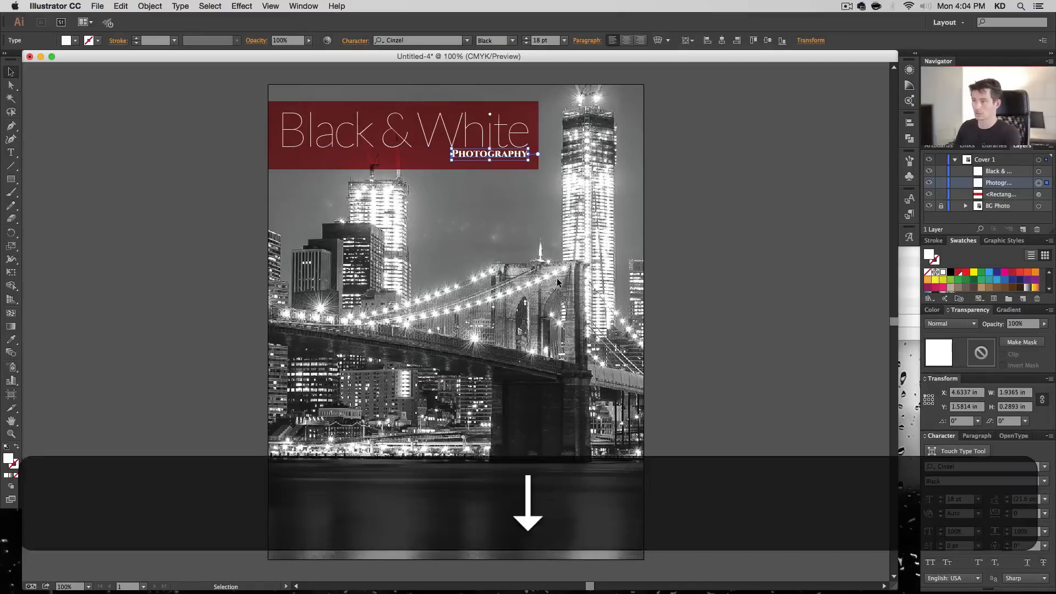
key("Down")
key("Right")
key("Down")
key("Down")
key("Down")
key("Down")
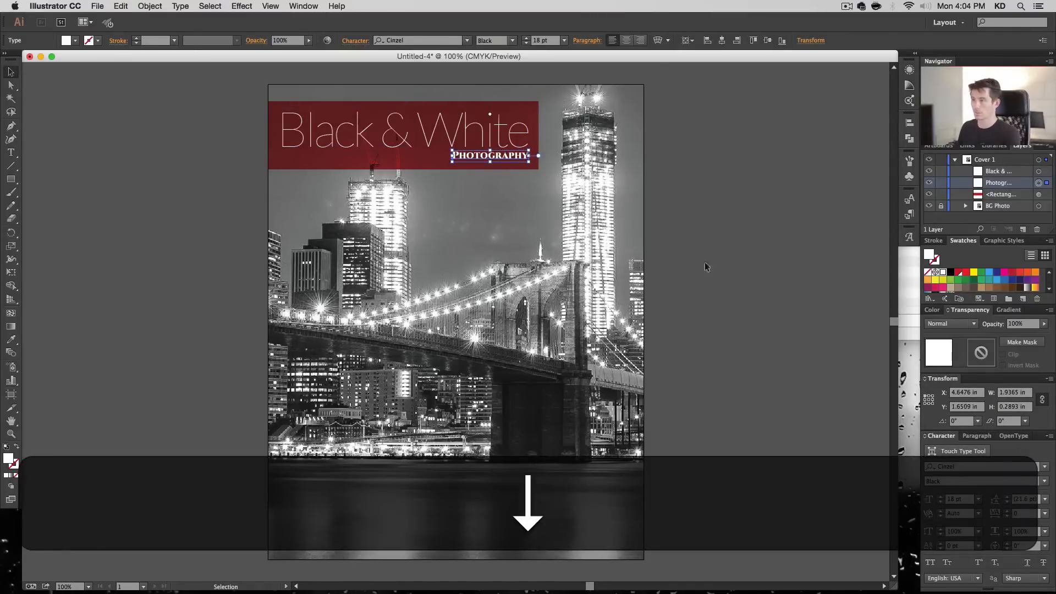
left_click(707, 267)
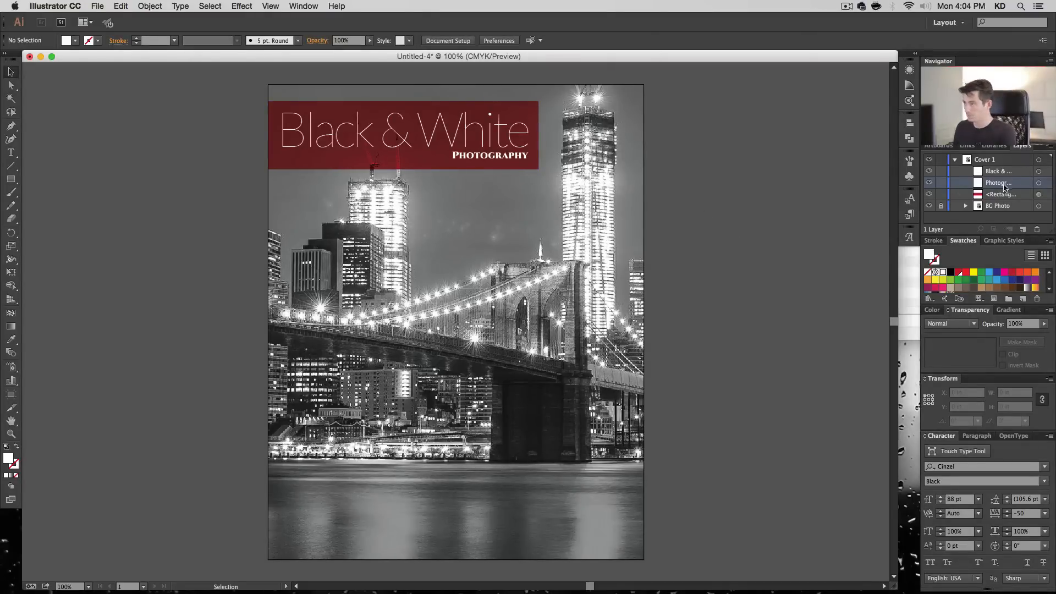
- Add a new text object reading "By" over the water in the lower part of the cover
key("t")
left_click(465, 511)
type("by")
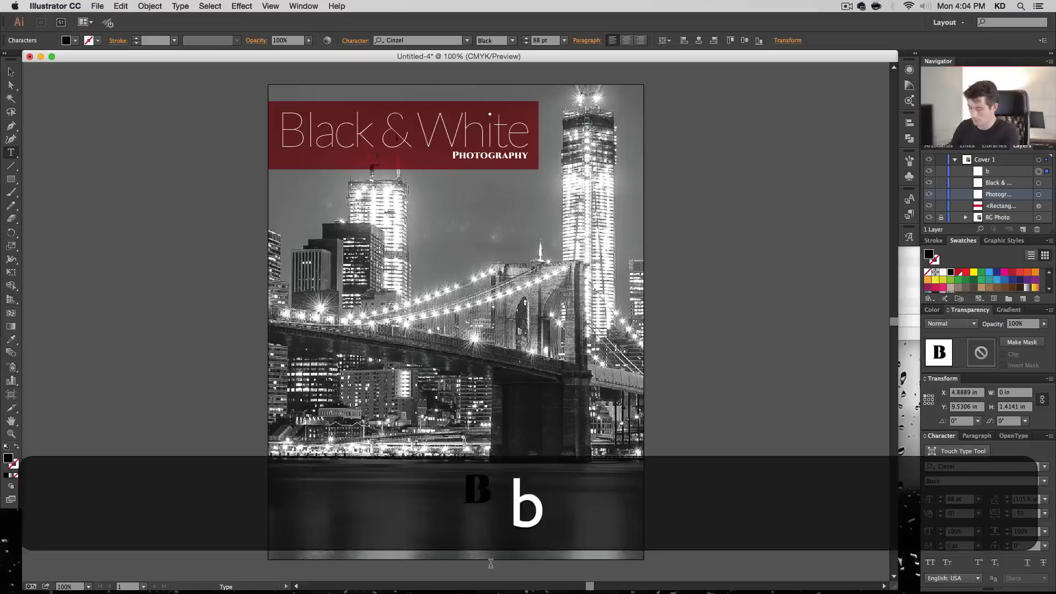
key("Return")
key("Up")
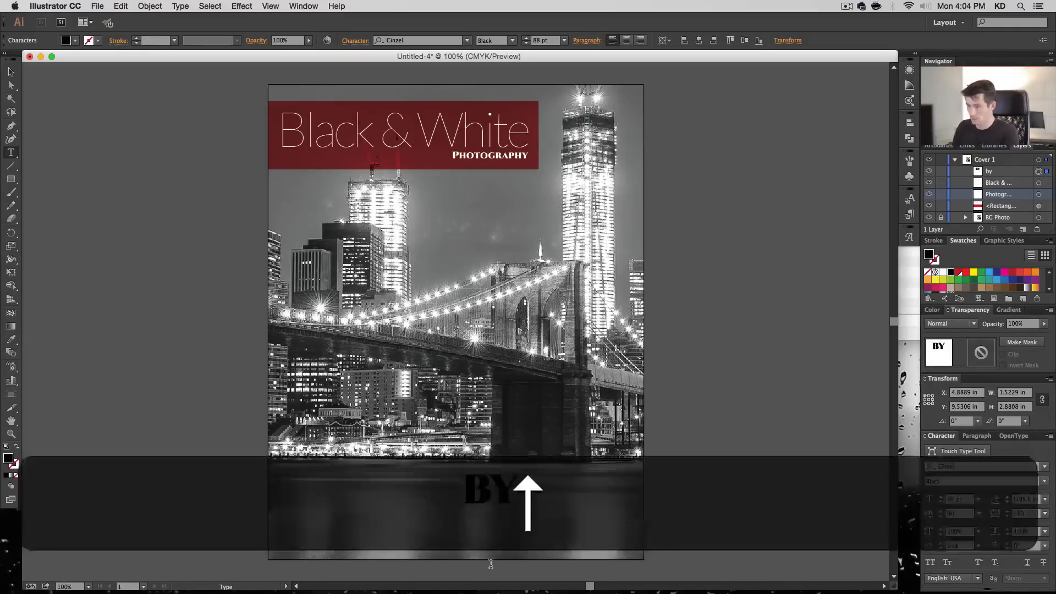
key("shift+Right")
type("B")
key("shift+Down")
key("Down")
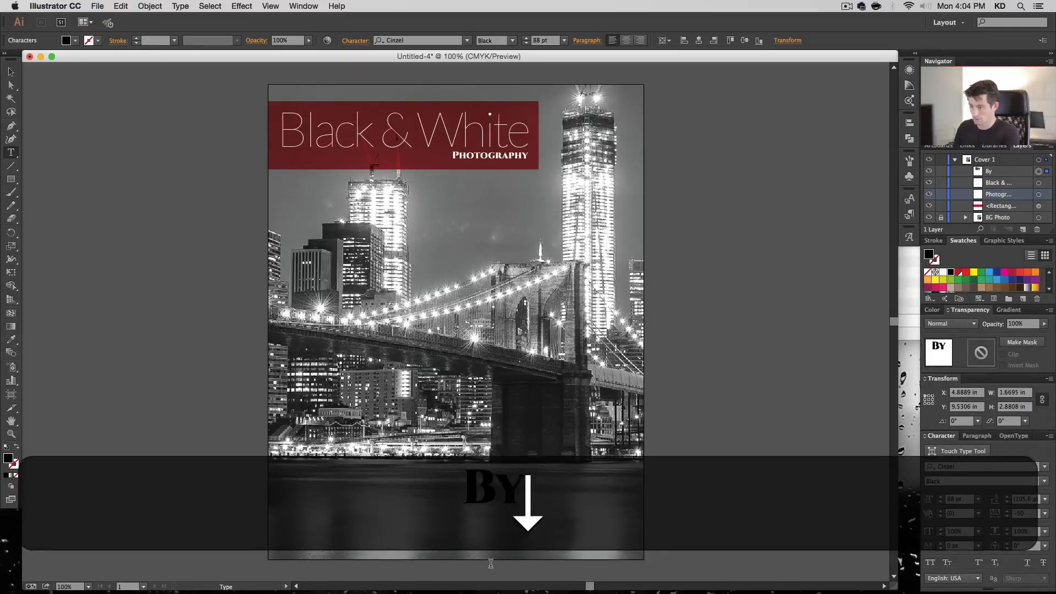
- Add the author's full name on a second line under "By"
key("Right")
key("Return")
key("BackSpace")
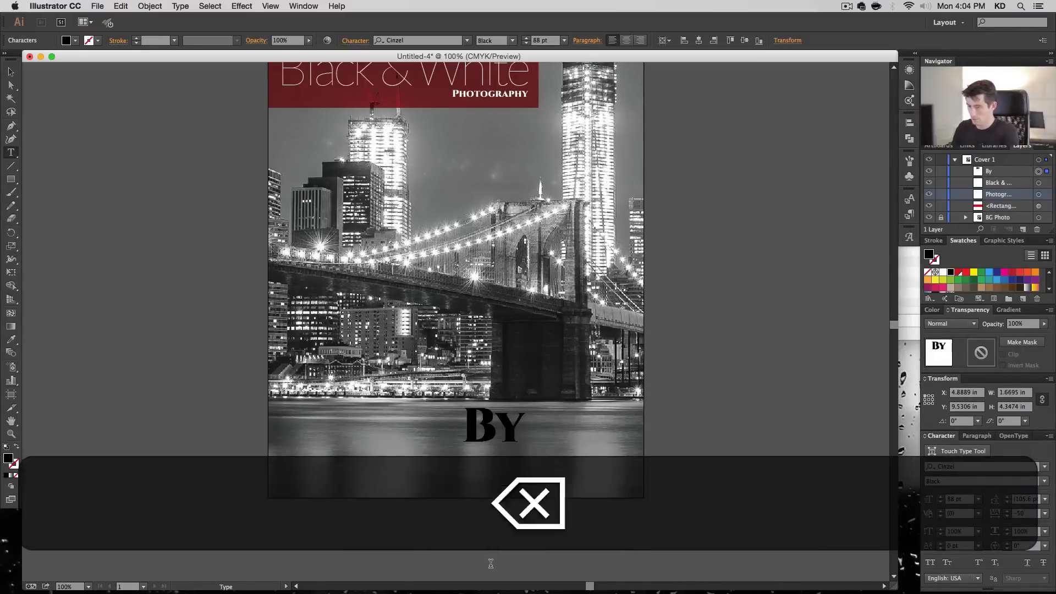
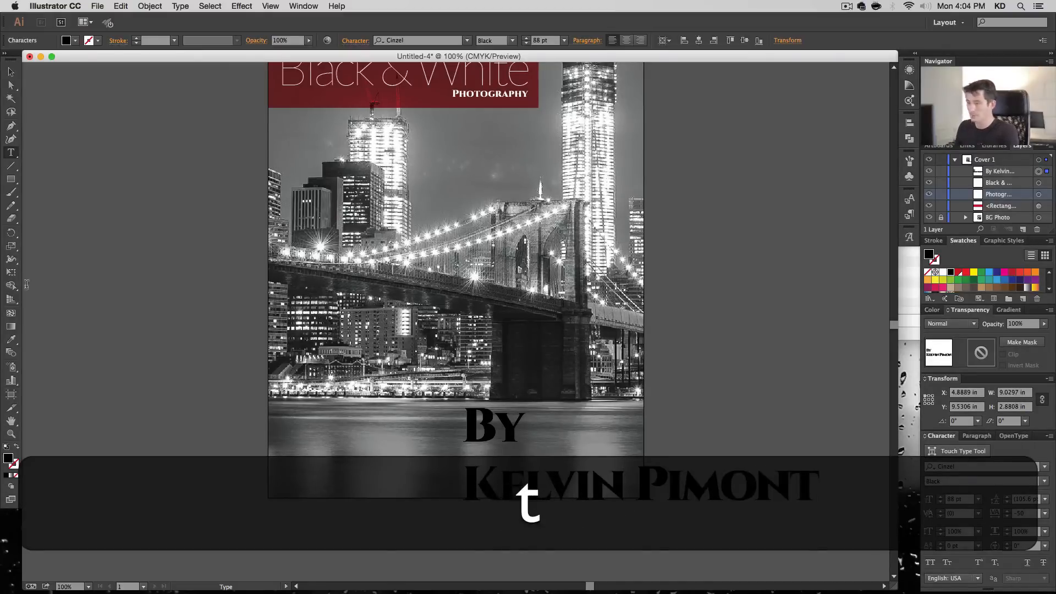
- Centre-align the two-line author text and set it to Cinzel Regular at 21 pt
left_click(11, 72)
left_click(624, 41)
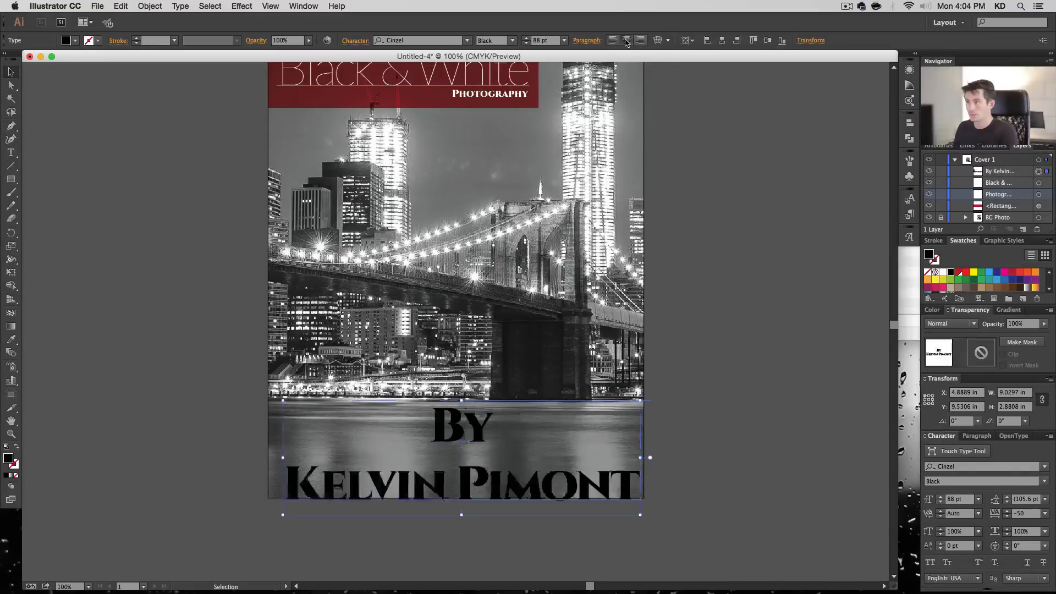
left_click(466, 41)
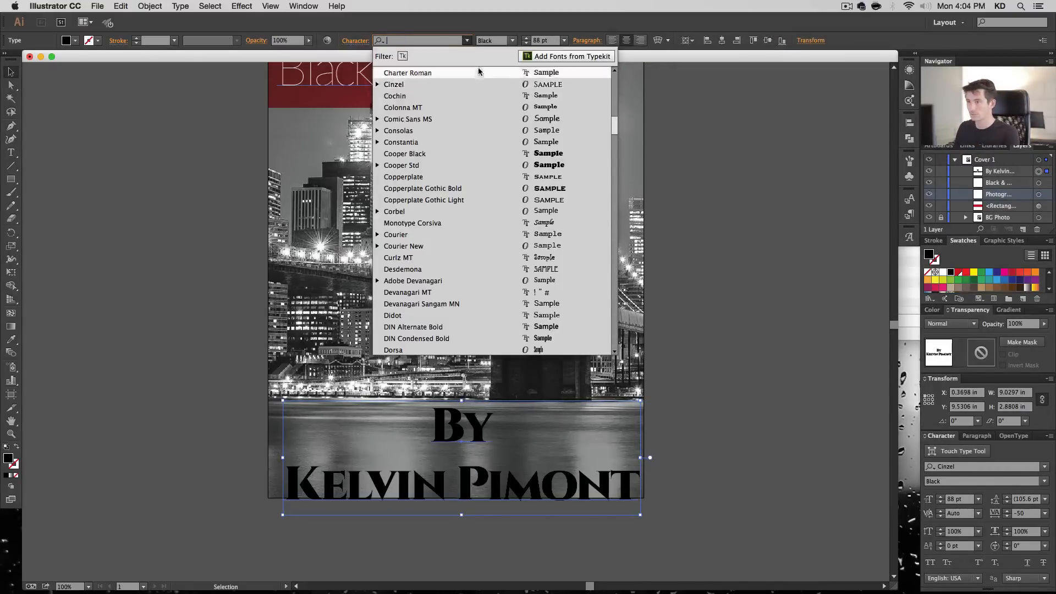
left_click(477, 33)
left_click(511, 40)
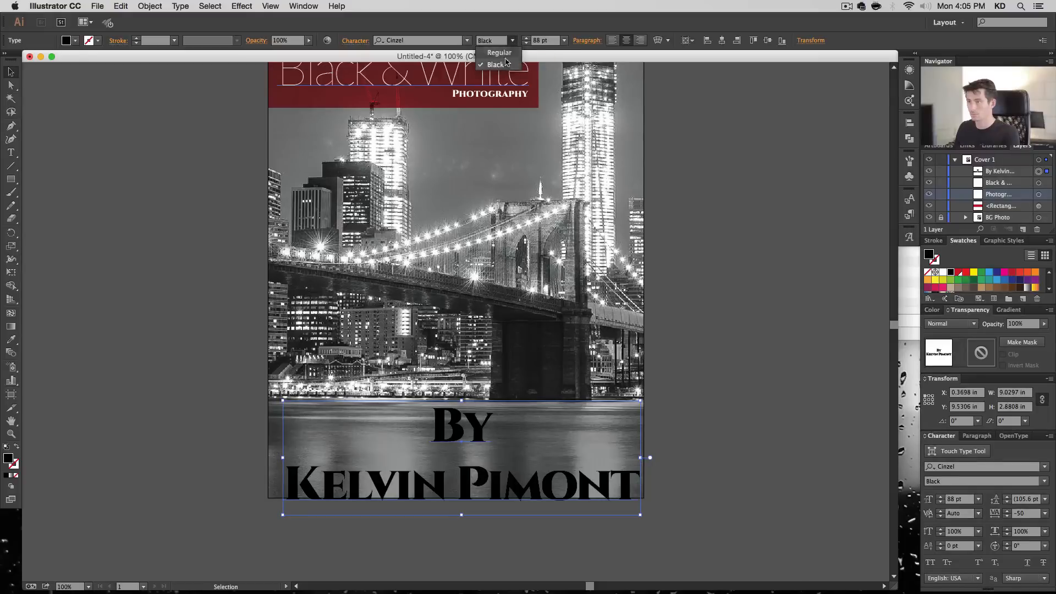
left_click(507, 58)
left_click(545, 41)
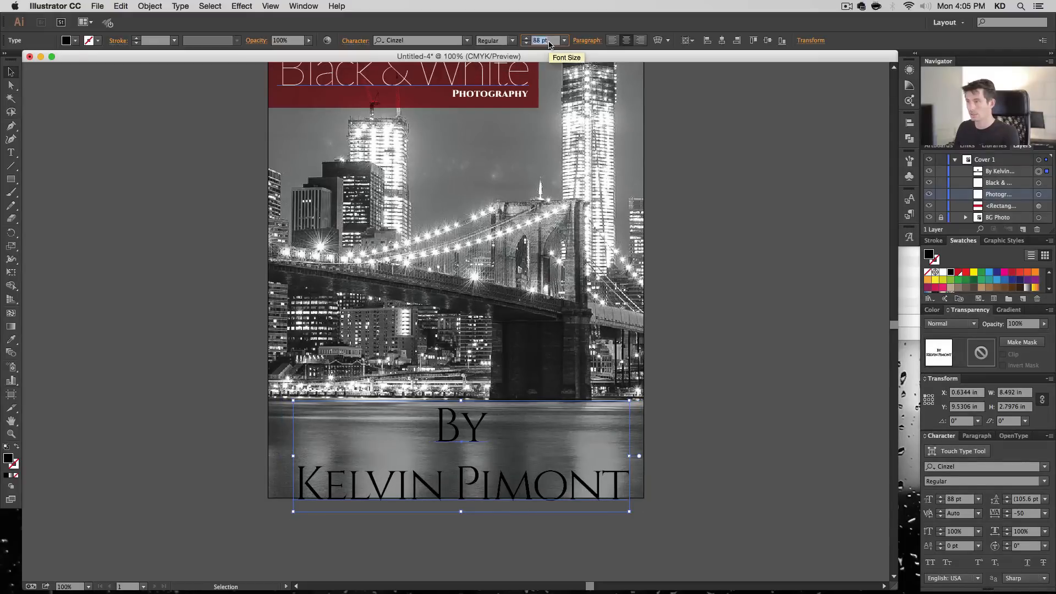
type("21")
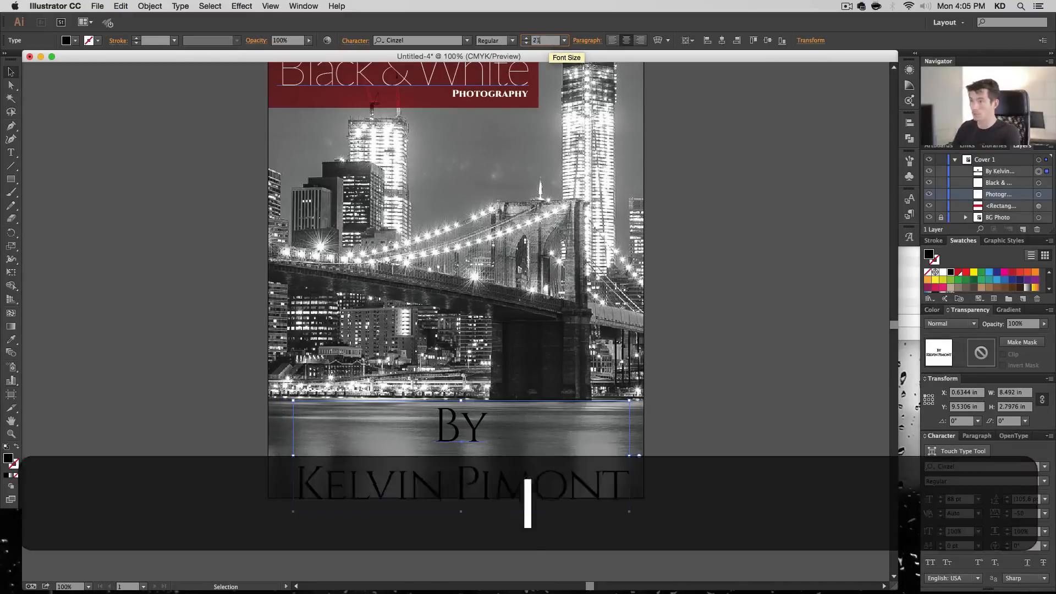
key("Return")
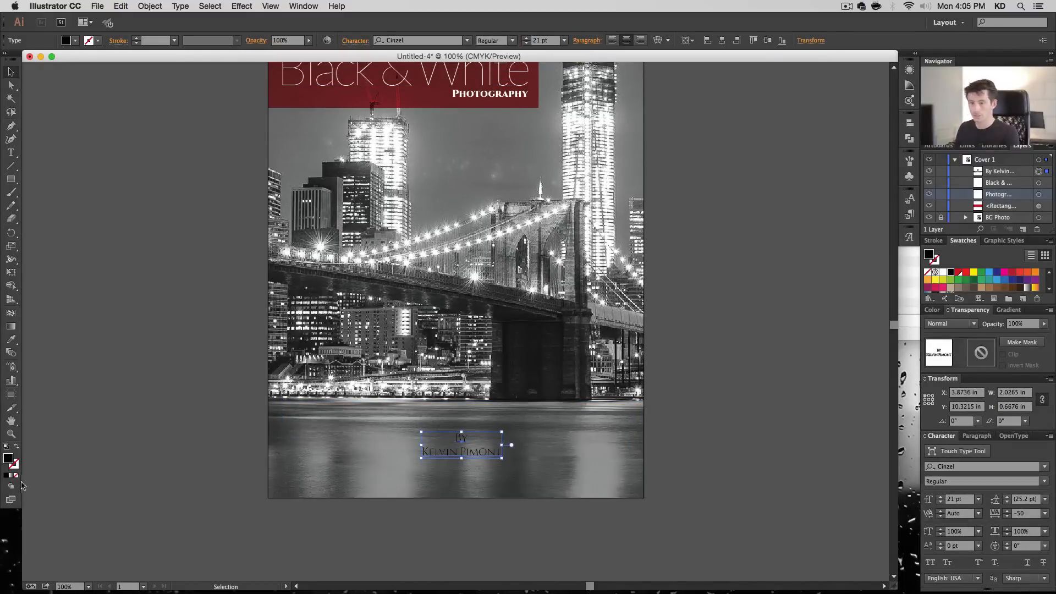
- Fill the author text with white (FFFFFF) and move it down to about Y 11.03 in, centred horizontally on the cover
double_click(10, 461)
left_click_drag(546, 308, 510, 271)
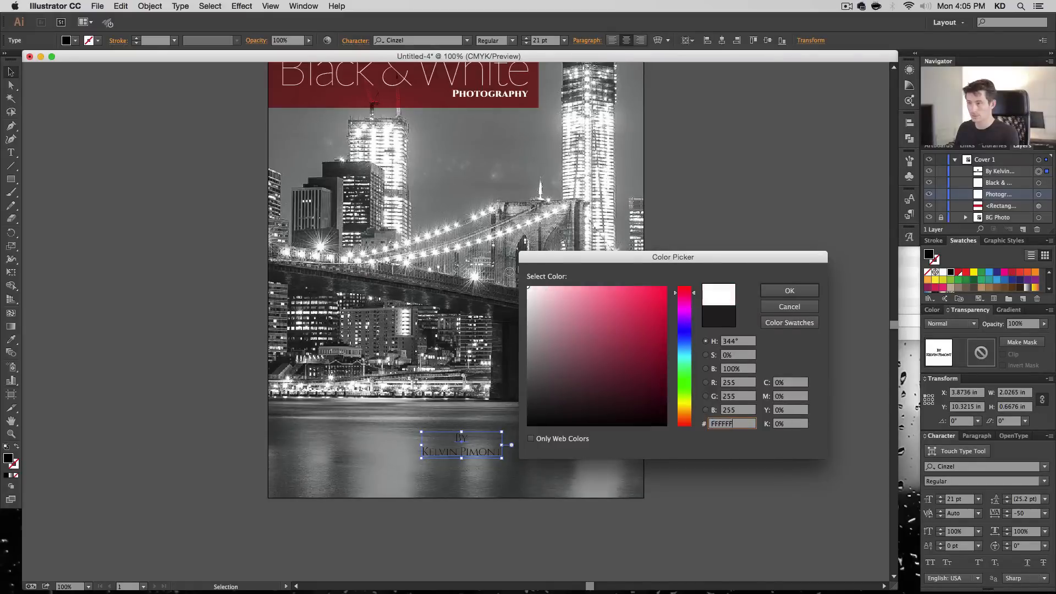
left_click(768, 291)
left_click_drag(490, 452, 490, 480)
left_click(722, 44)
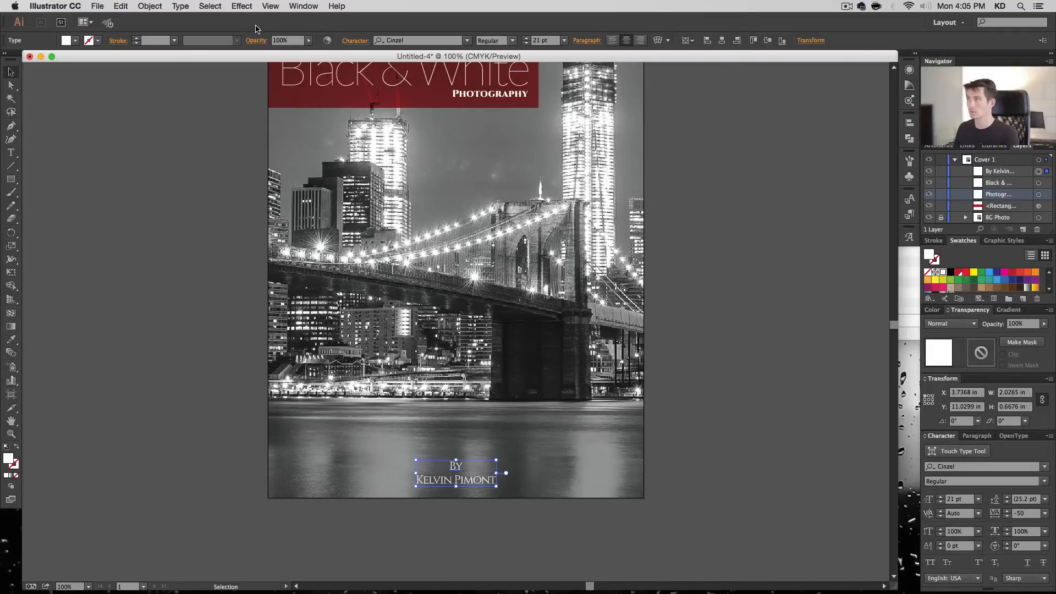
- Apply a Multiply drop shadow to the author text with 50% opacity, 0.02 in X and Y offsets and 0.04 in blur
left_click(210, 6)
mouse_move(238, 6)
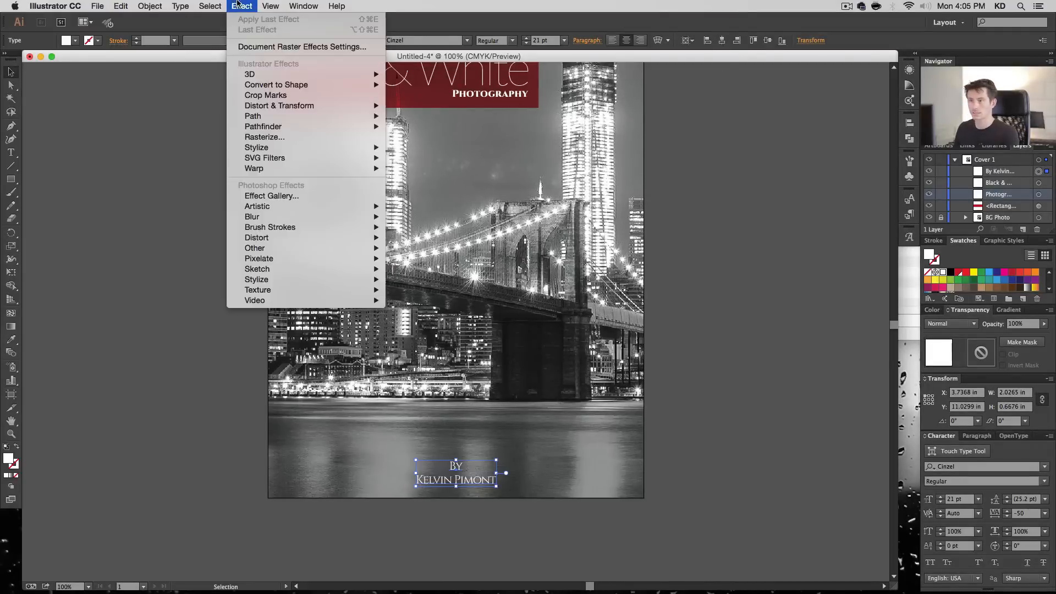
mouse_move(278, 147)
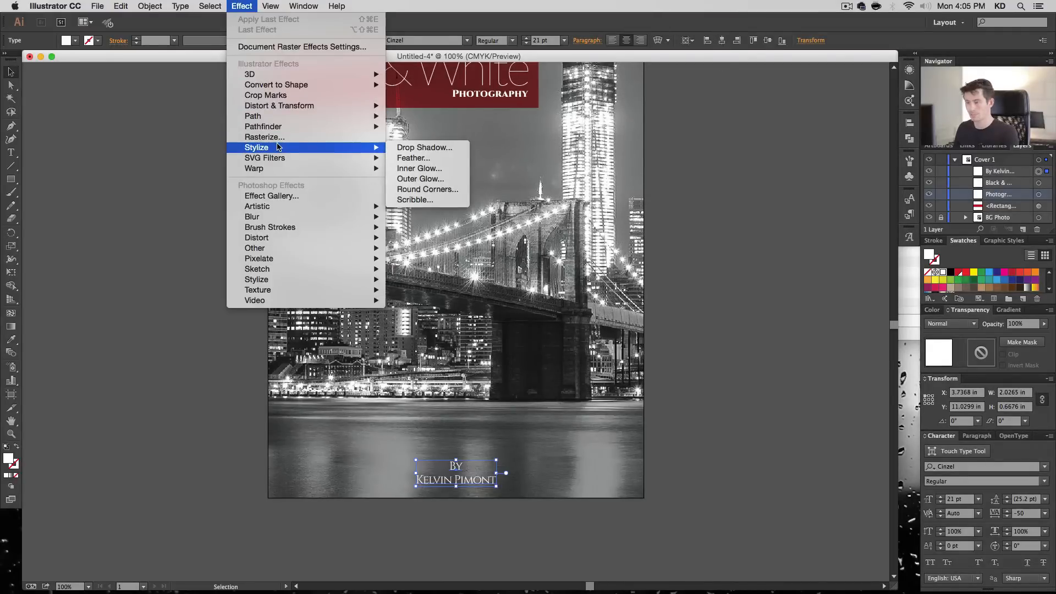
left_click(440, 149)
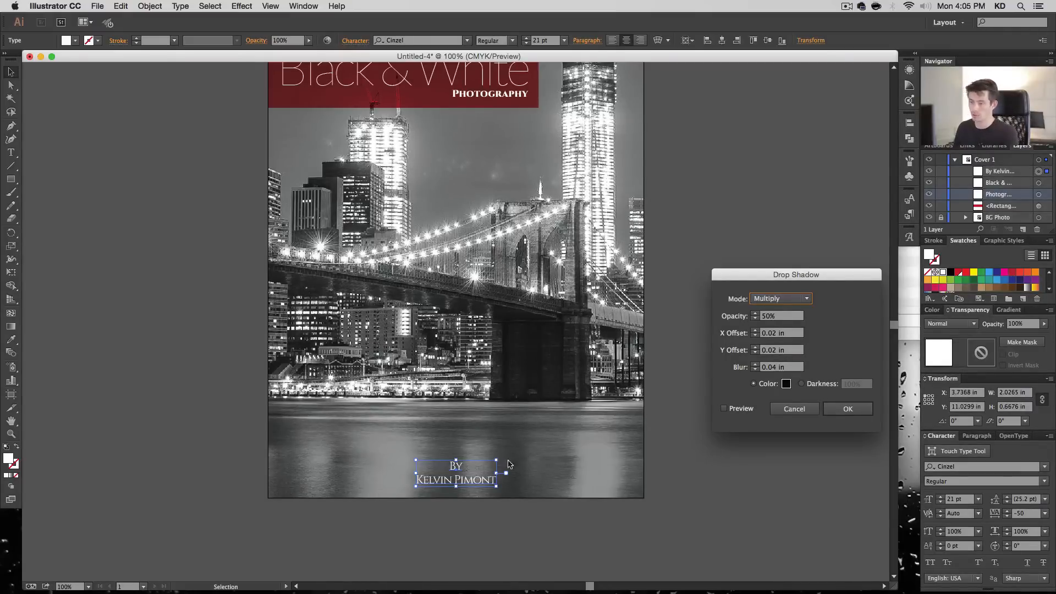
left_click(744, 409)
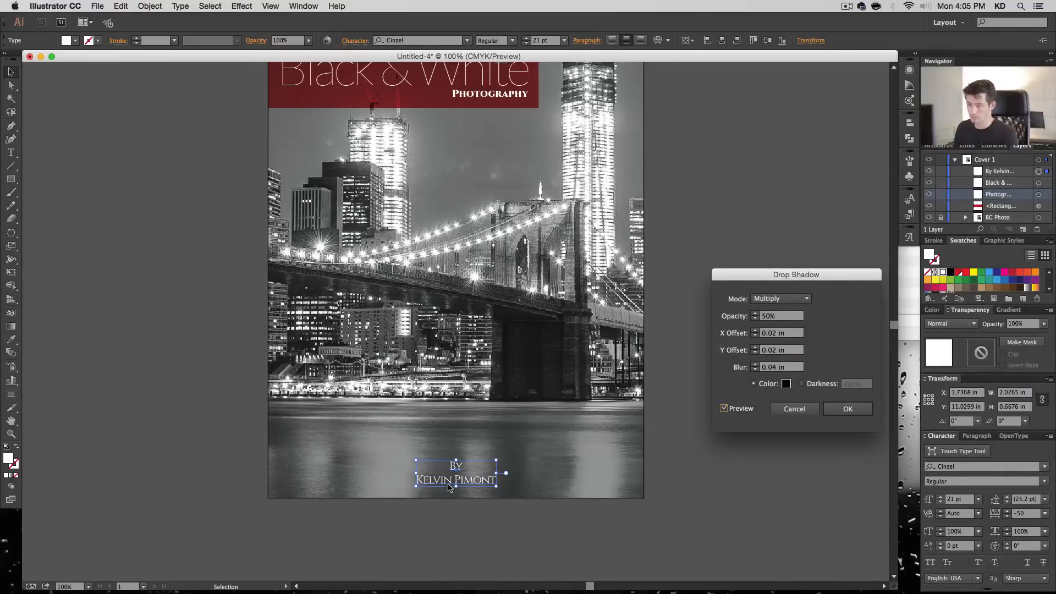
left_click(840, 409)
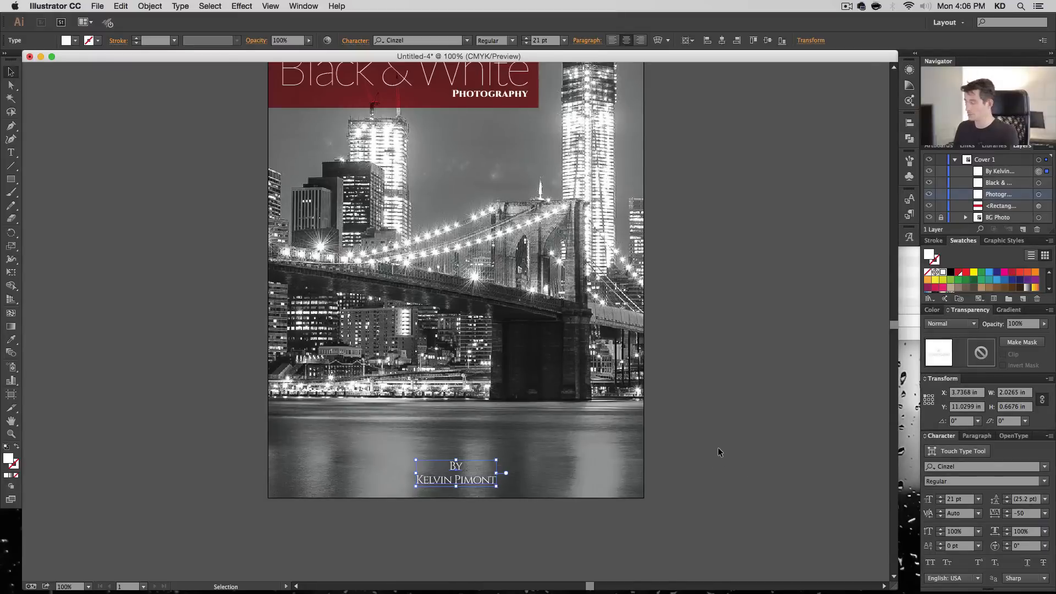
- Set the author text's font size to 20 pt and its leading to 20 pt
left_click(527, 44)
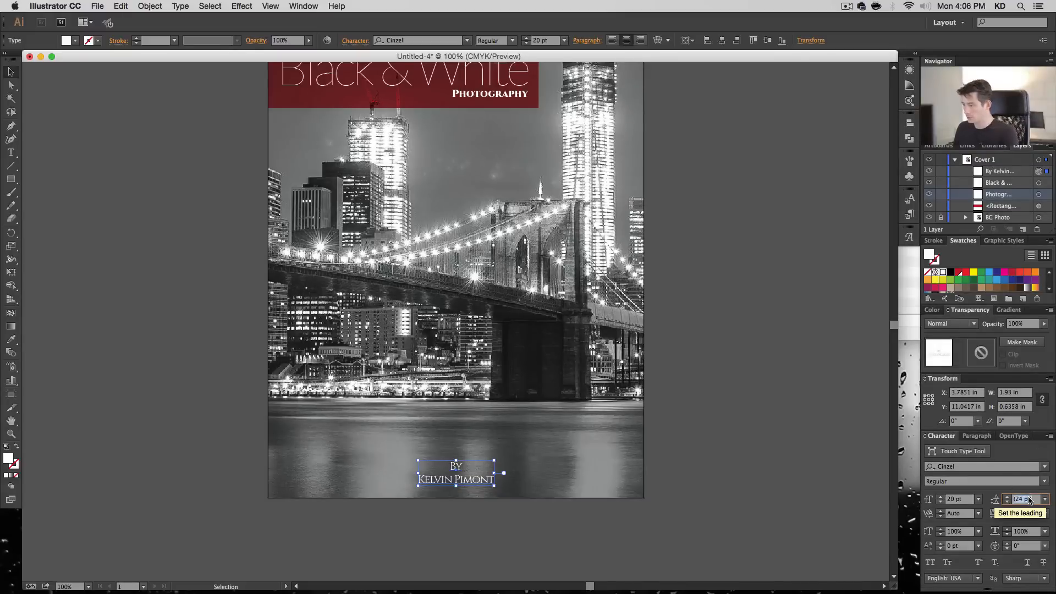
type("20")
key("Return")
left_click(818, 432)
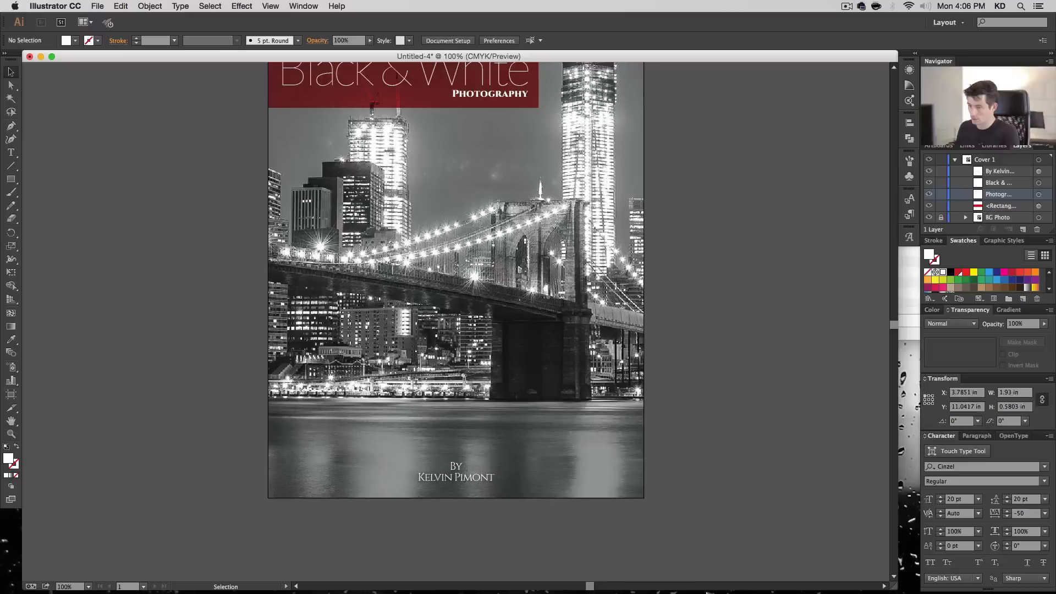
- Nudge the author text slightly down, then back up to leave a small margin above the cover's lower edge
left_click(464, 471)
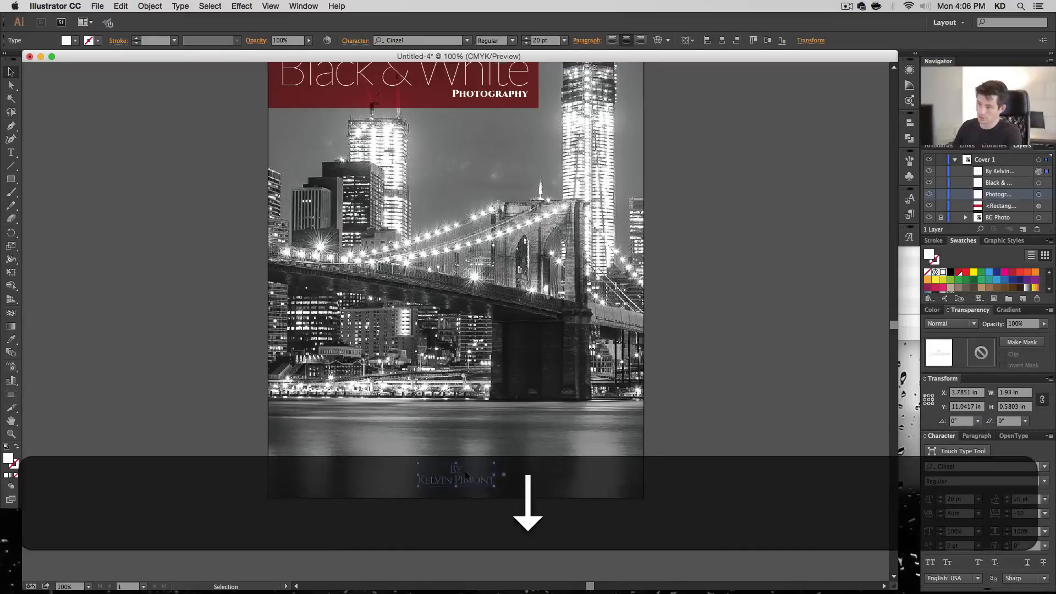
left_click(751, 449)
left_click_drag(721, 263, 745, 313)
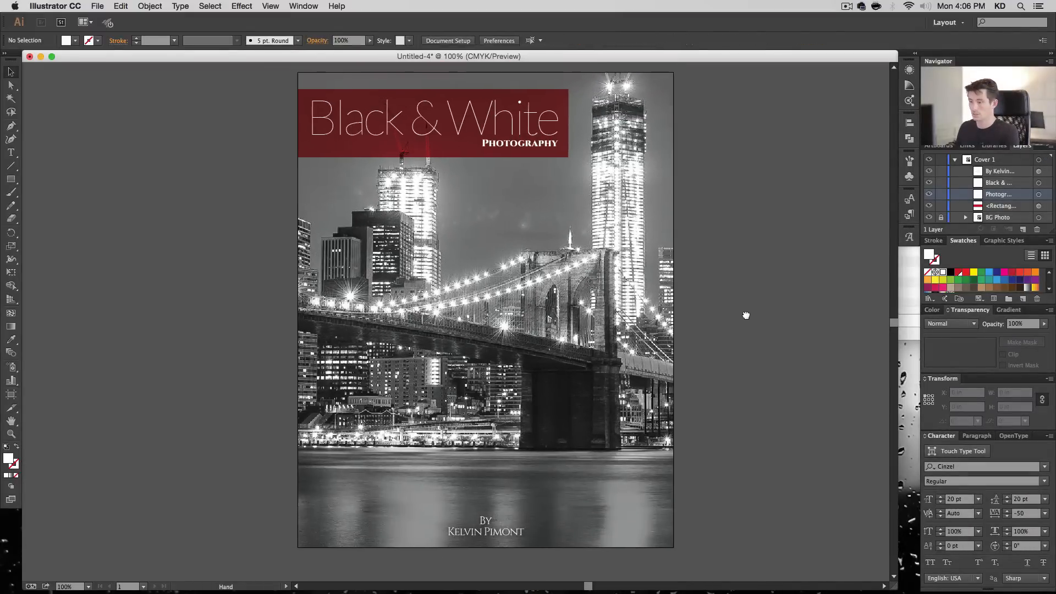
left_click(497, 530)
key("shift+Up")
left_click(764, 579)
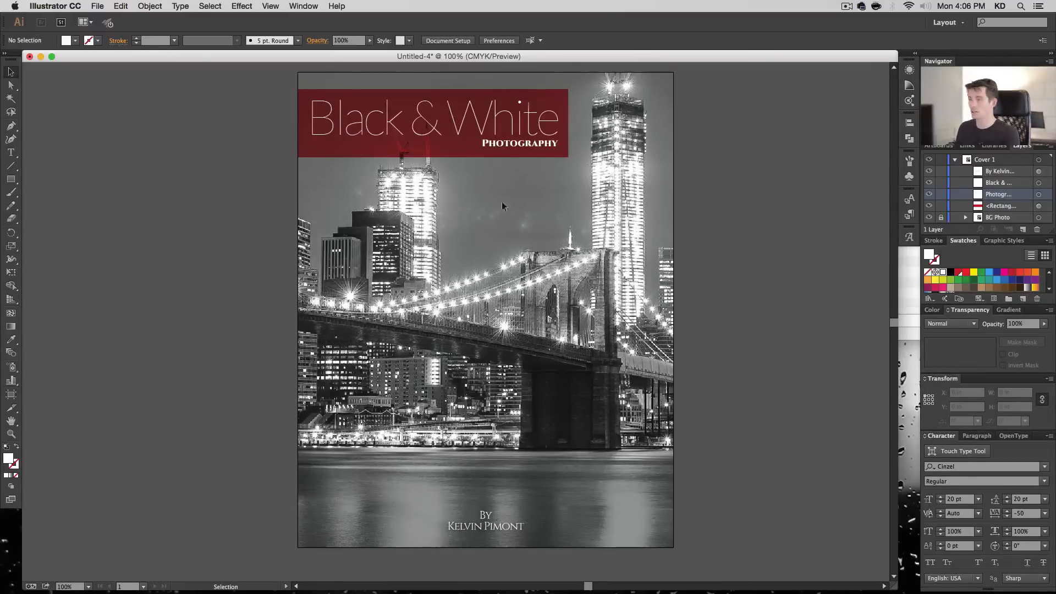
- Shorten the red rectangle from its lower edge to about 1.61 in tall, closer to the "Photography" text
left_click(336, 94)
left_click_drag(432, 156, 433, 152)
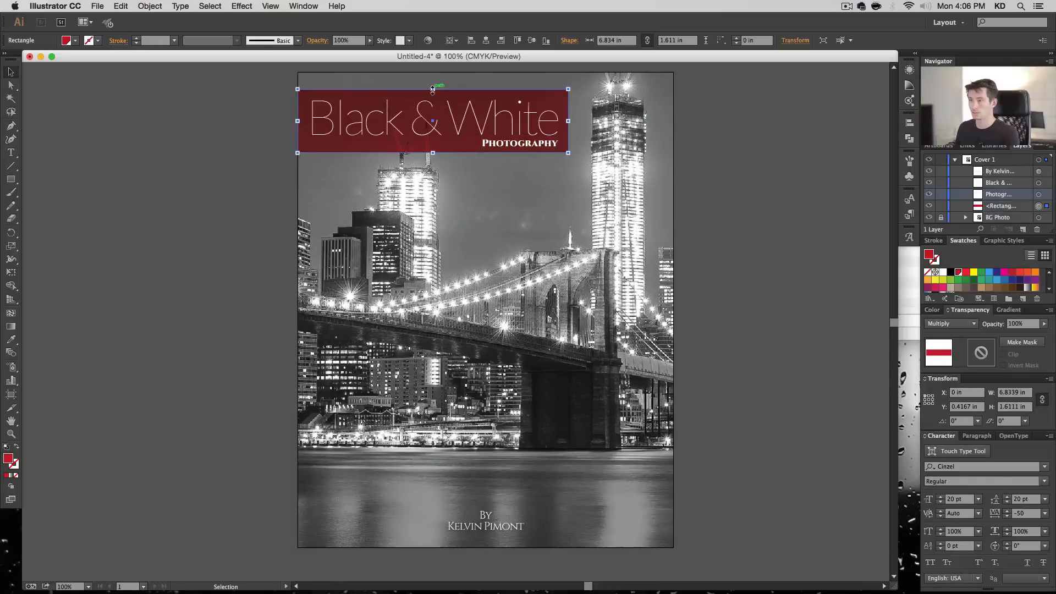
left_click(284, 101)
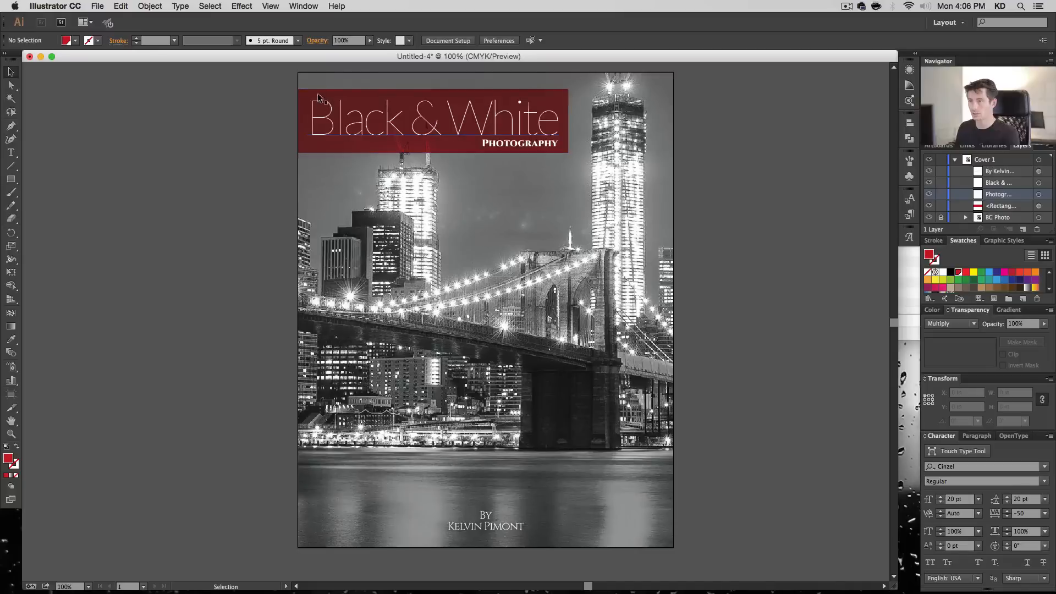
left_click(534, 144)
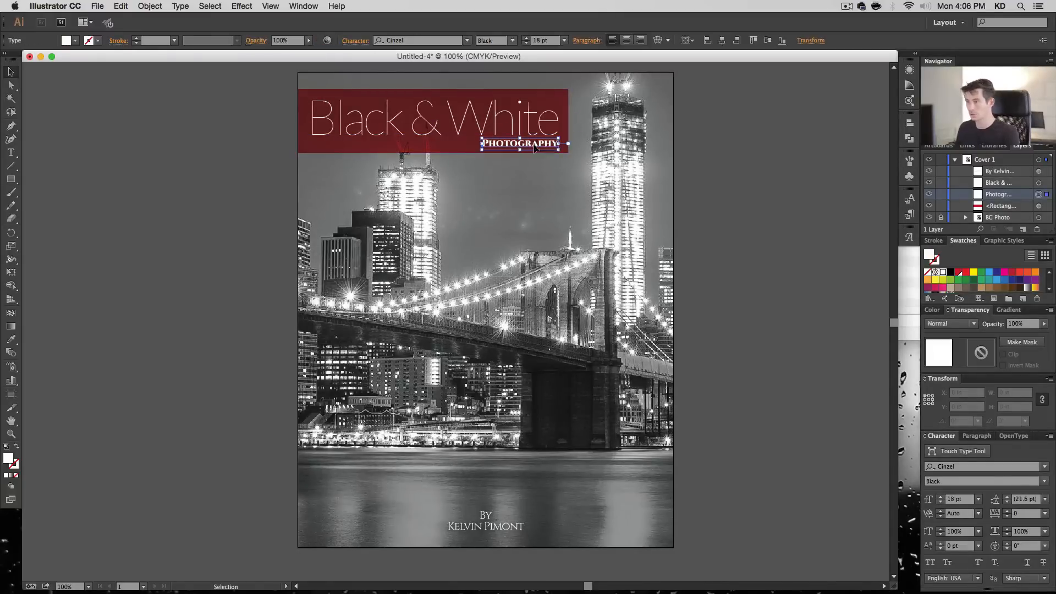
left_click(751, 219)
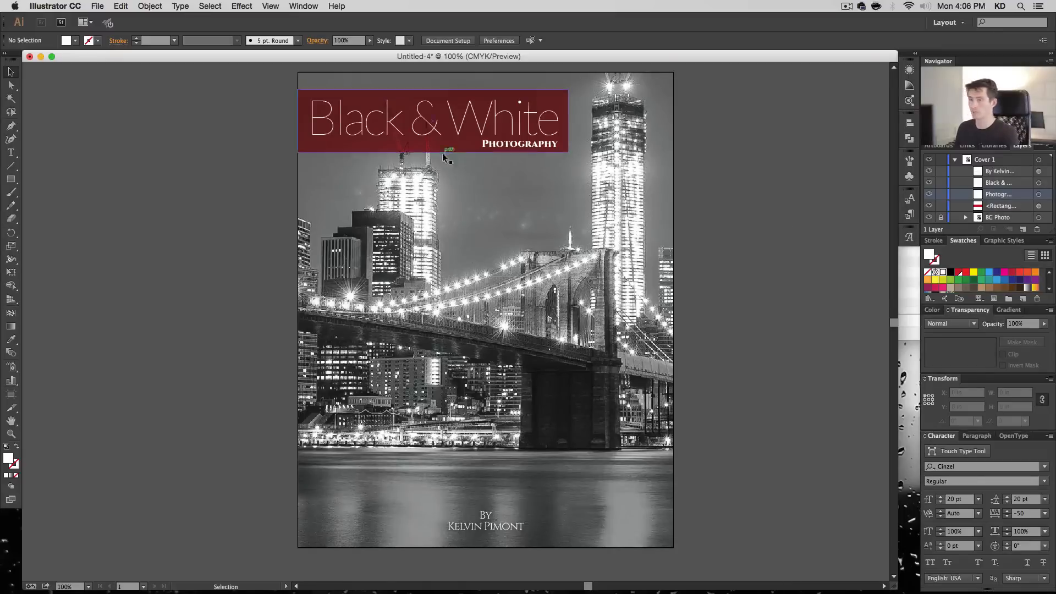
- Move the red rectangle and both title texts down together to about Y 0.54 in
left_click_drag(530, 117, 615, 163)
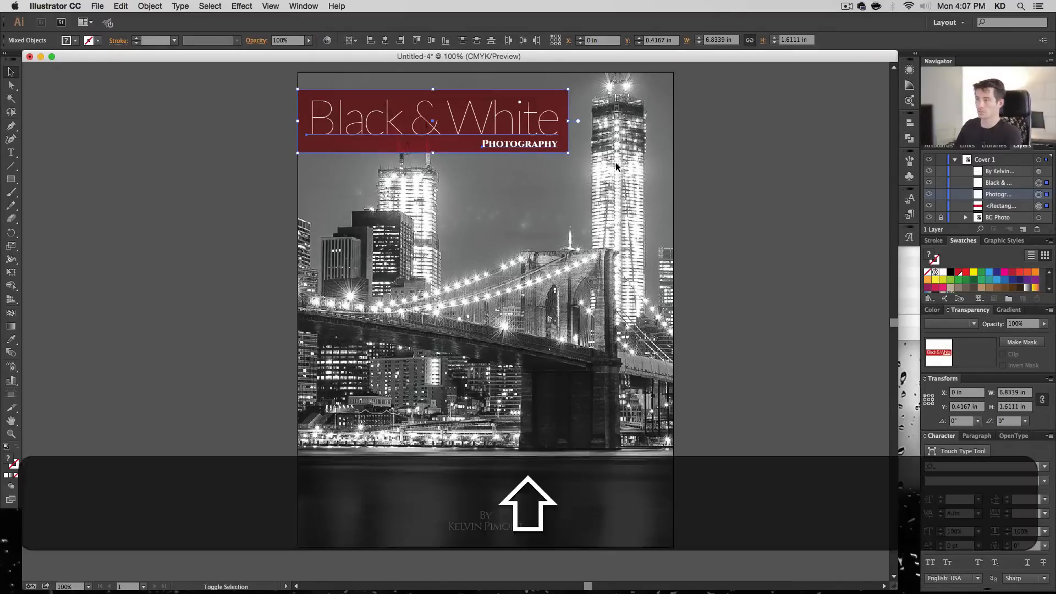
key("shift+Down")
key("Up")
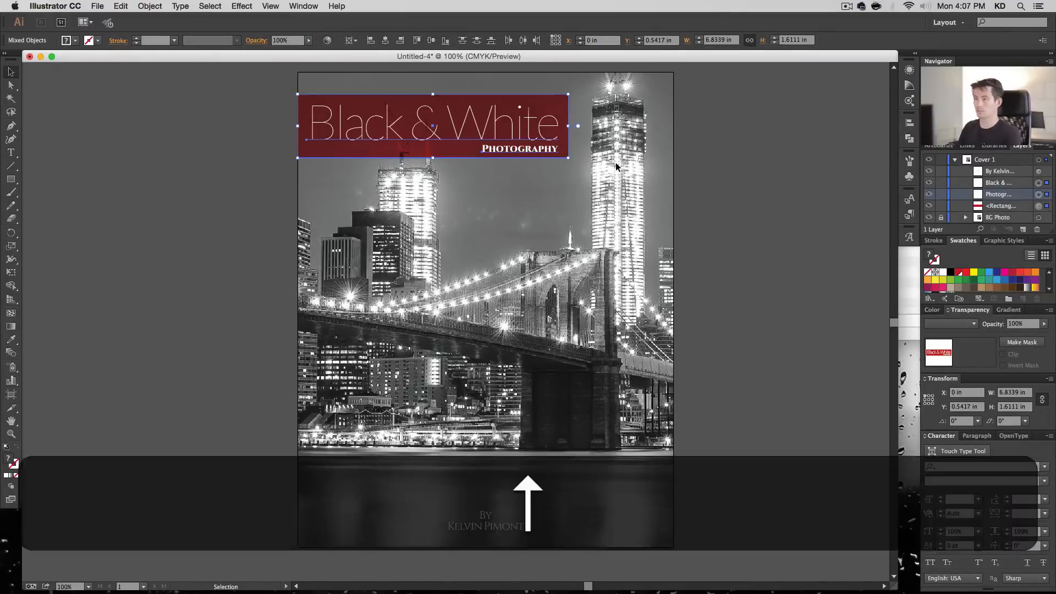
left_click(811, 198)
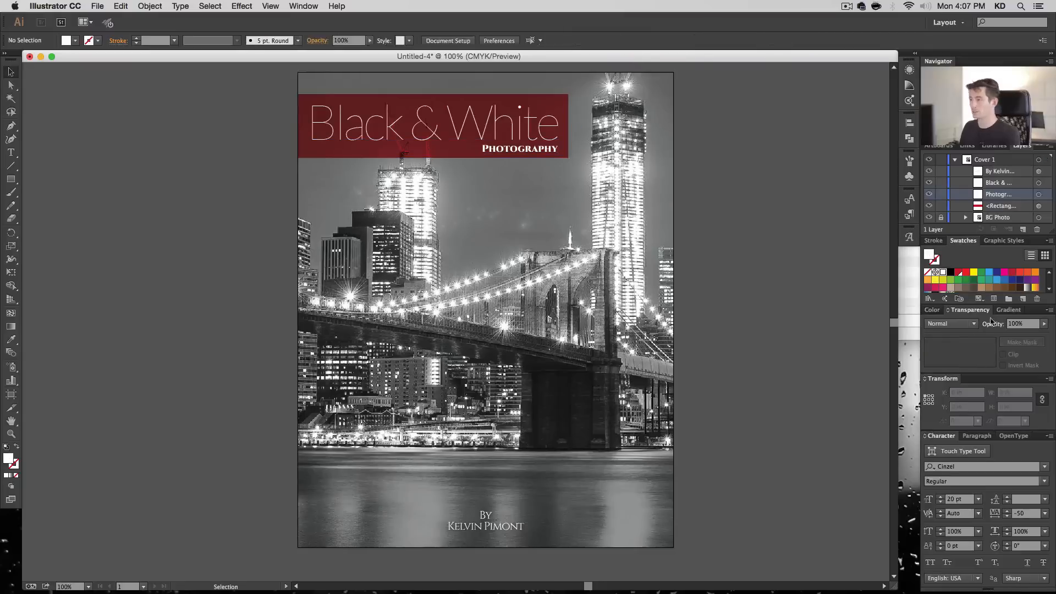
- Collapse and hide the Cover 1 layer, and add a new layer above it
left_click(956, 160)
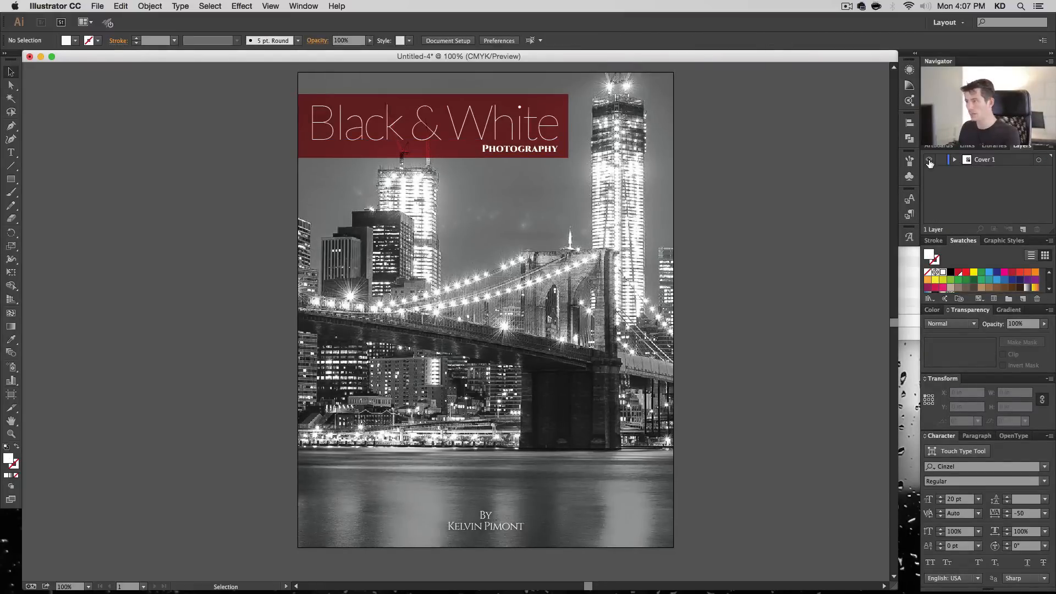
left_click(930, 161)
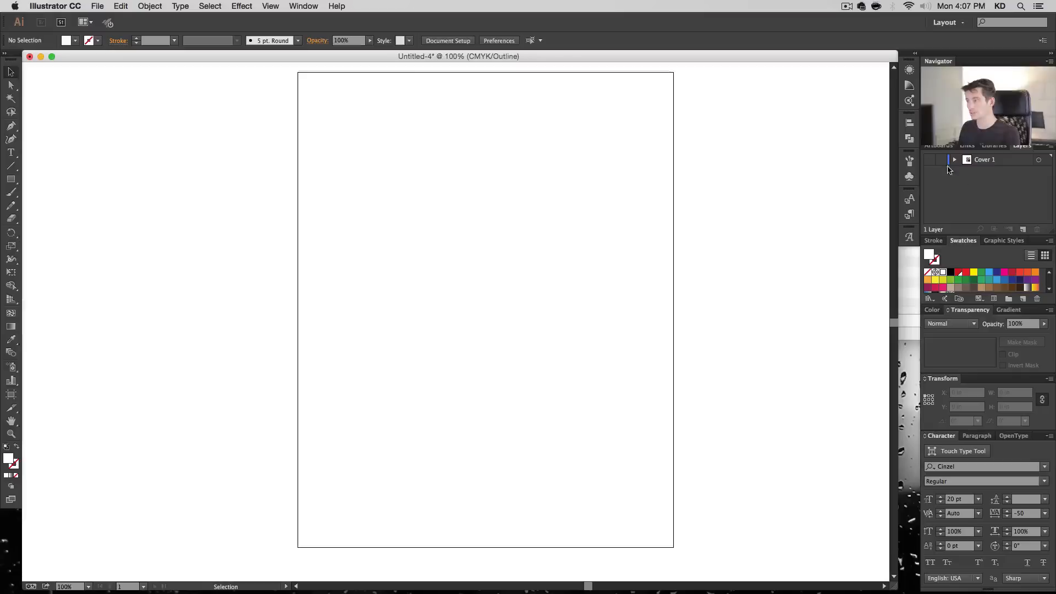
left_click(1023, 229)
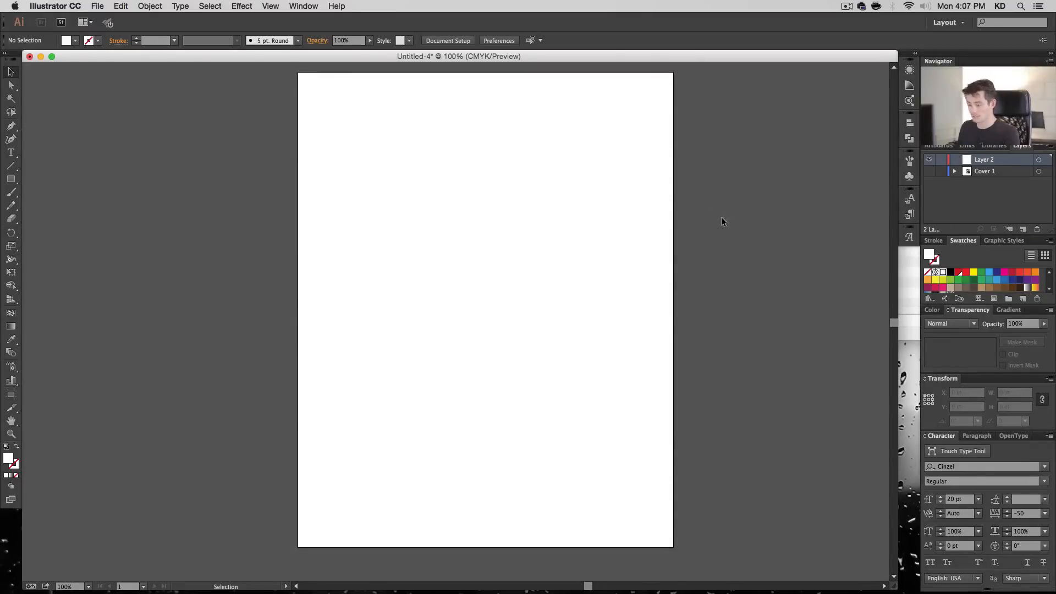
- Place the bridge photo 01173.jpg and move it over the page to about X -4.76 in, Y -0.11 in
left_click(98, 6)
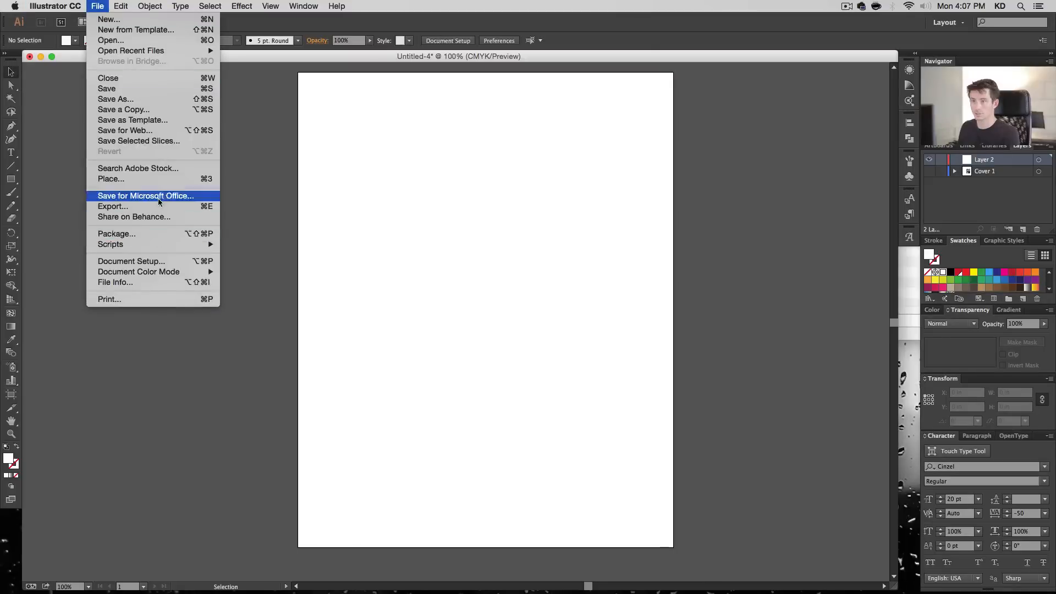
left_click(159, 180)
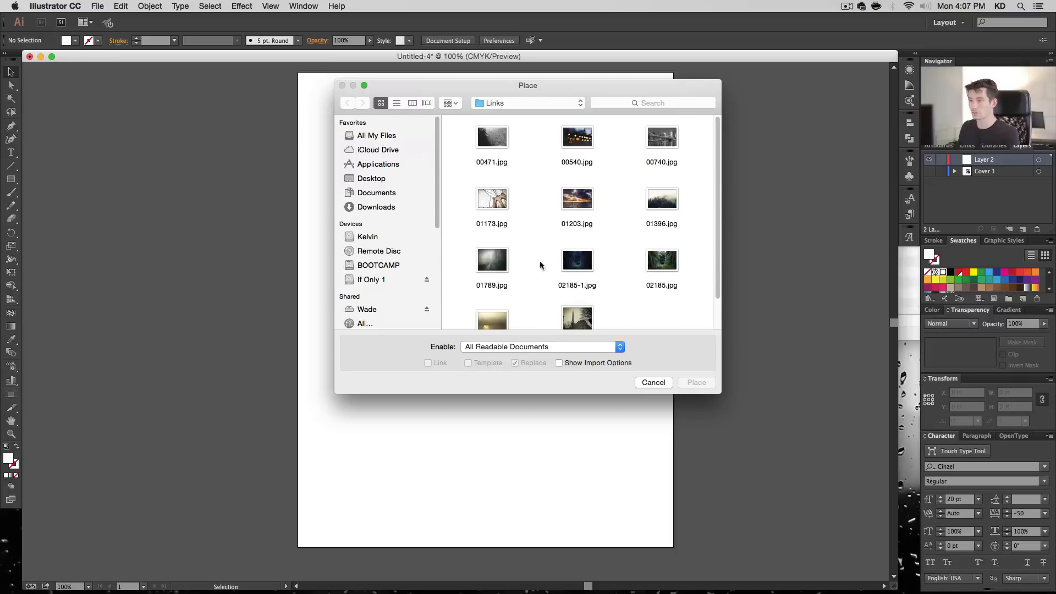
left_click(493, 202)
left_click(696, 383)
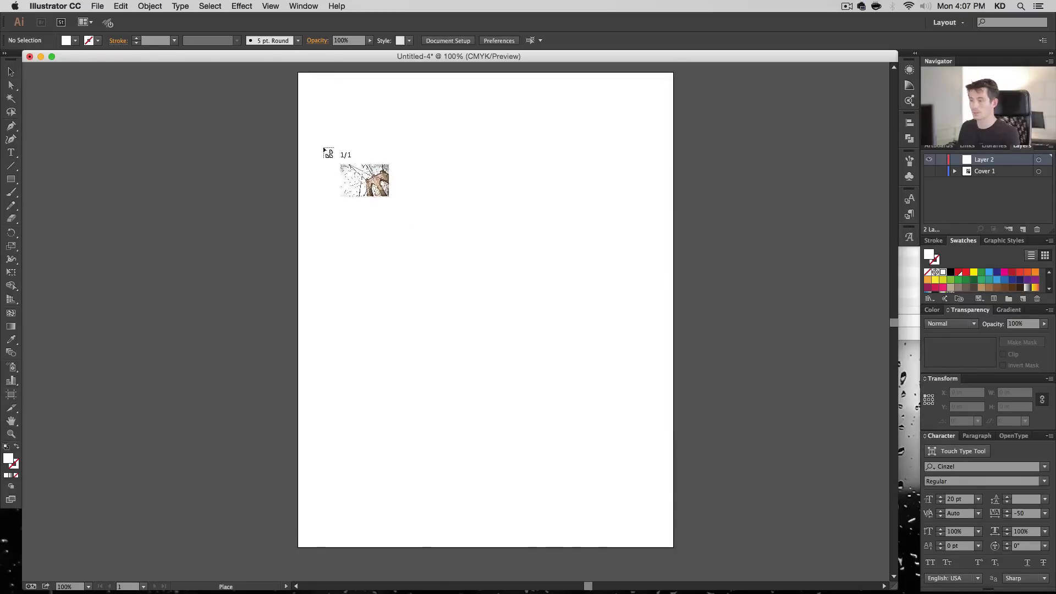
left_click(317, 144)
left_click_drag(764, 323, 556, 247)
- Draw a 9.5 by 12 in rectangle from the page's upper-left corner and center it vertically on the artboard
left_click(12, 180)
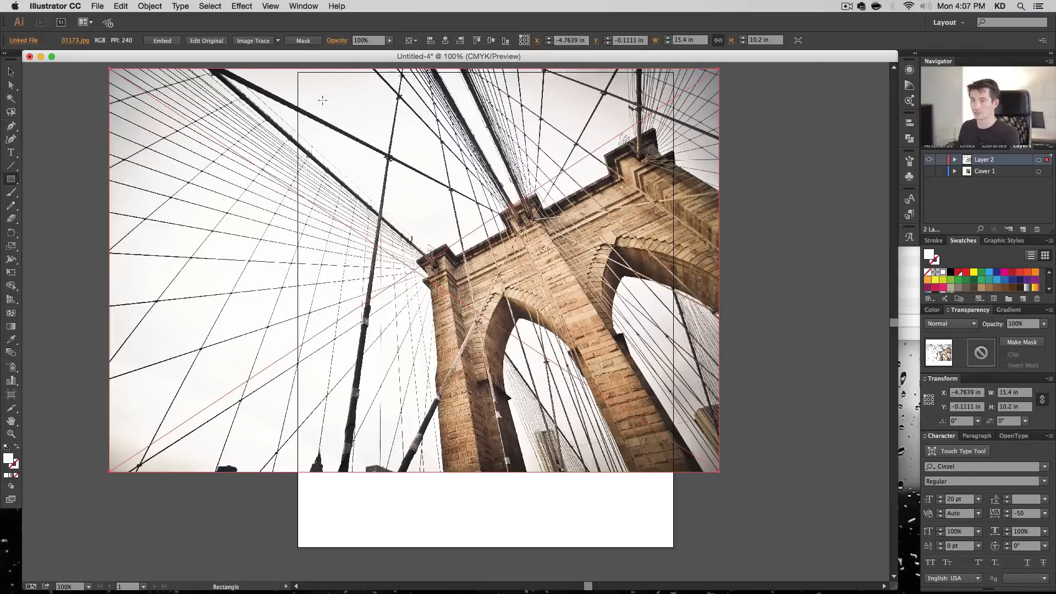
left_click(298, 72)
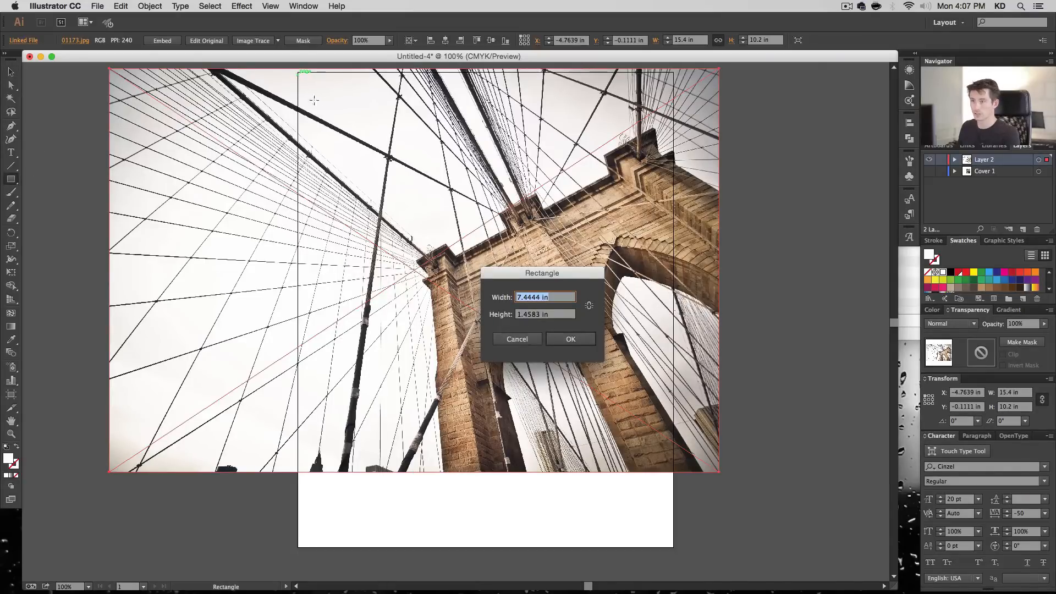
type("9.")
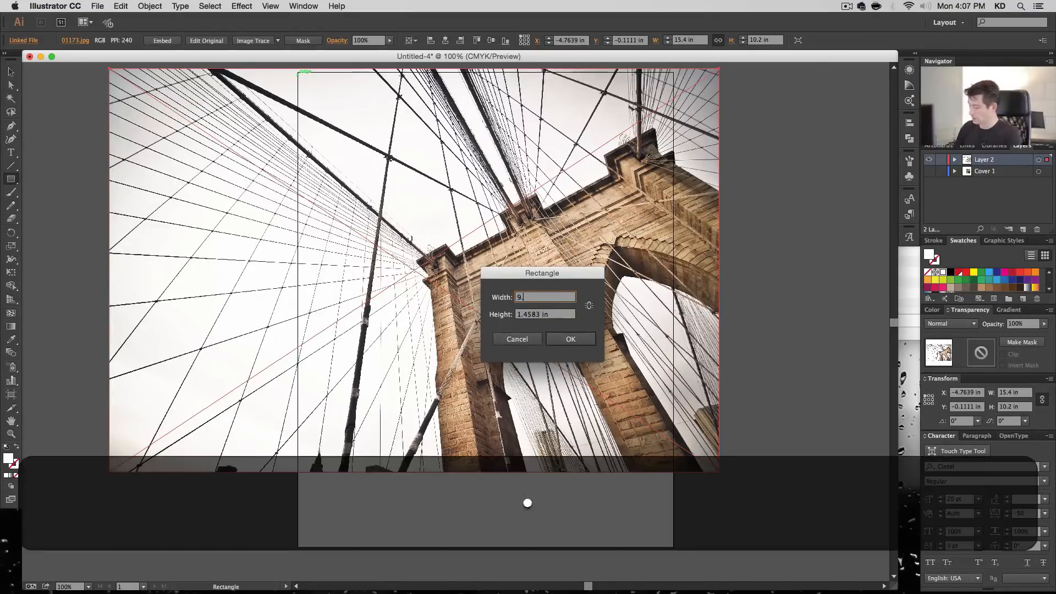
type("5")
key("Tab")
type("12")
key("Return")
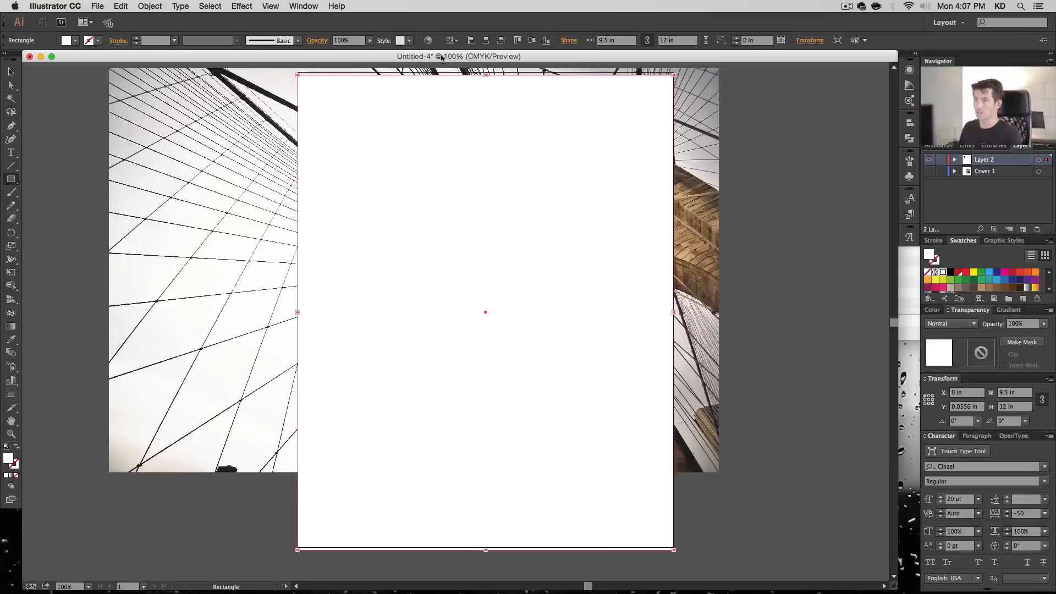
left_click(532, 40)
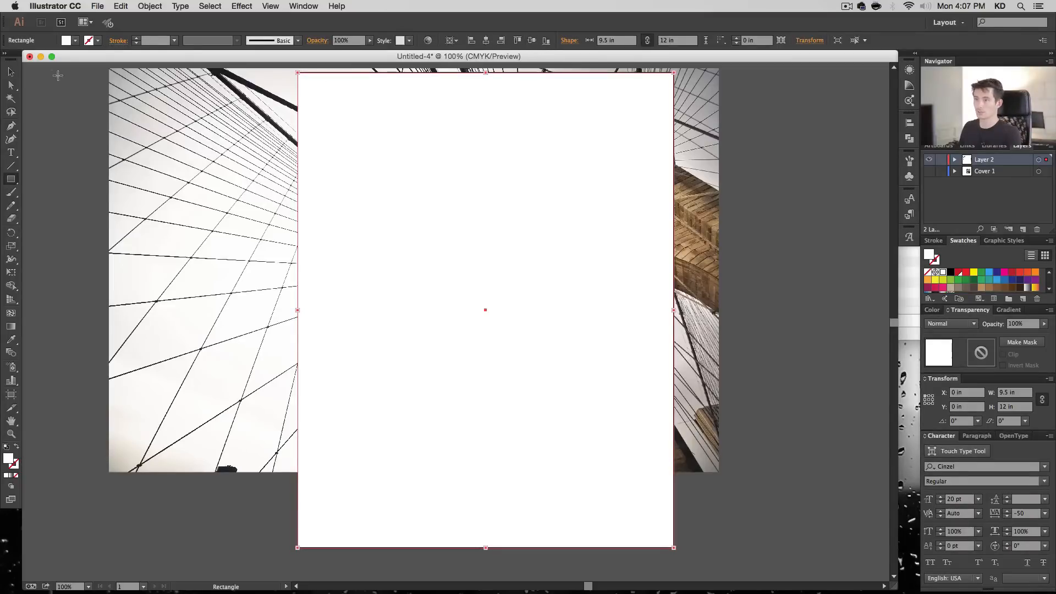
- Select the bridge photo and the rectangle and make a clipping mask so the photo is cropped to the cover
left_click(10, 72)
key("super+a")
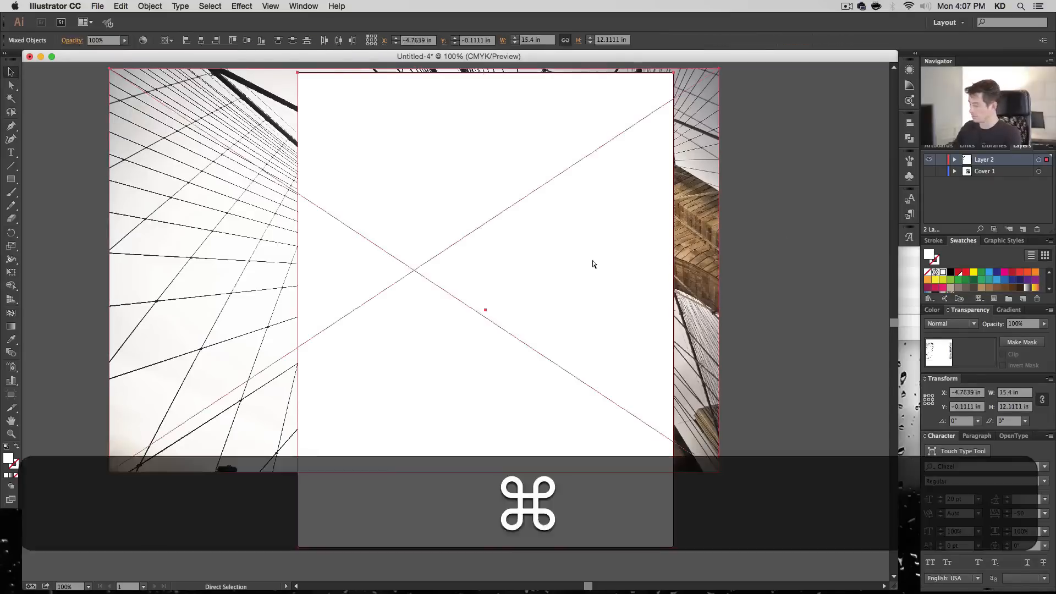
key("super+7")
left_click(150, 6)
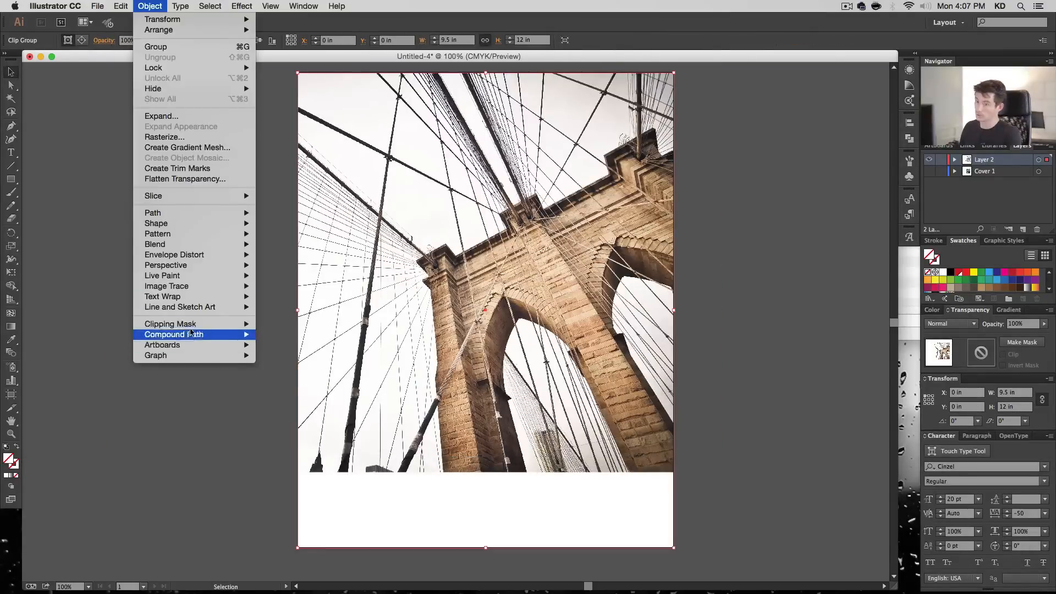
mouse_move(181, 324)
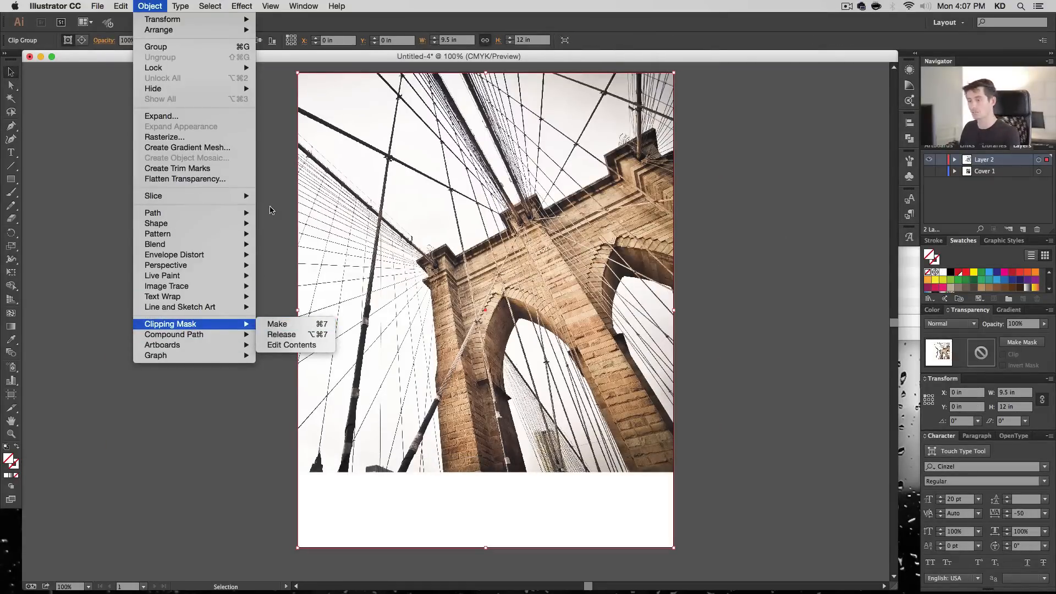
left_click(270, 210)
- Rename the new layer as Cover 2 and its clip group as BG Photo
left_click(956, 160)
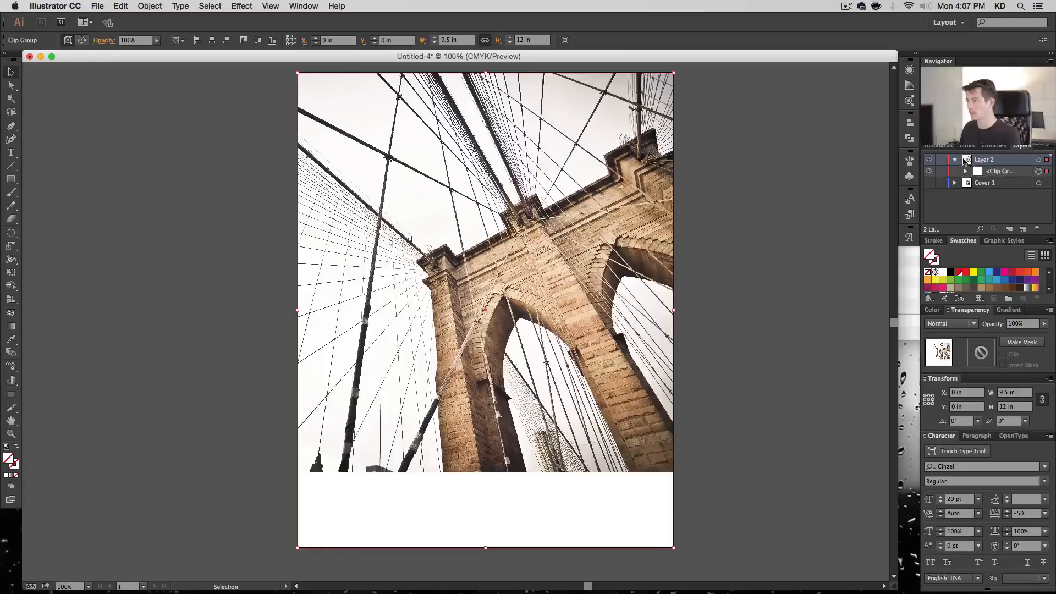
type("Cover 2")
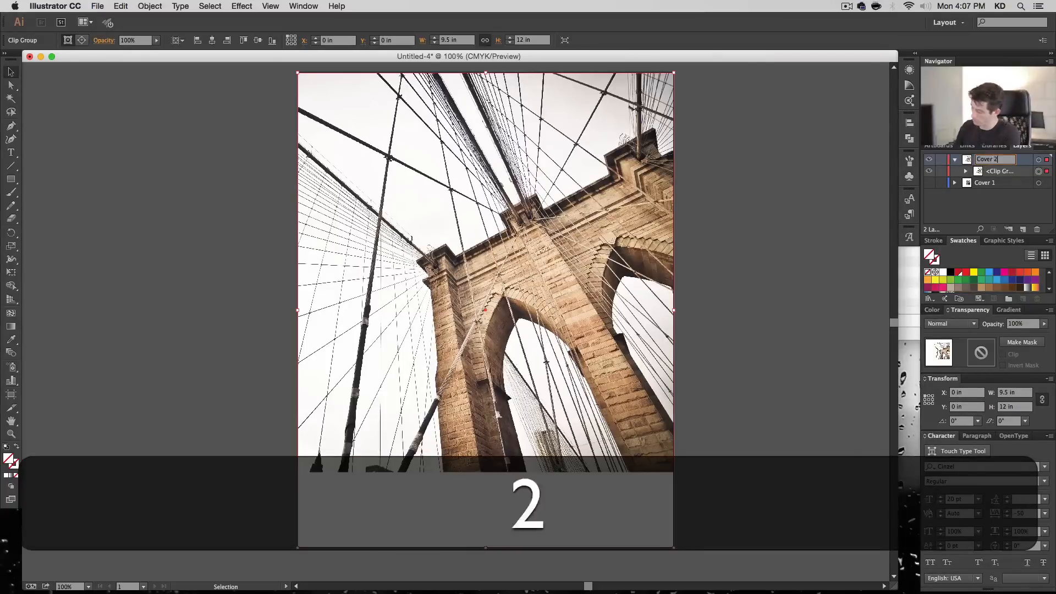
key("Return")
double_click(992, 171)
type("BG P")
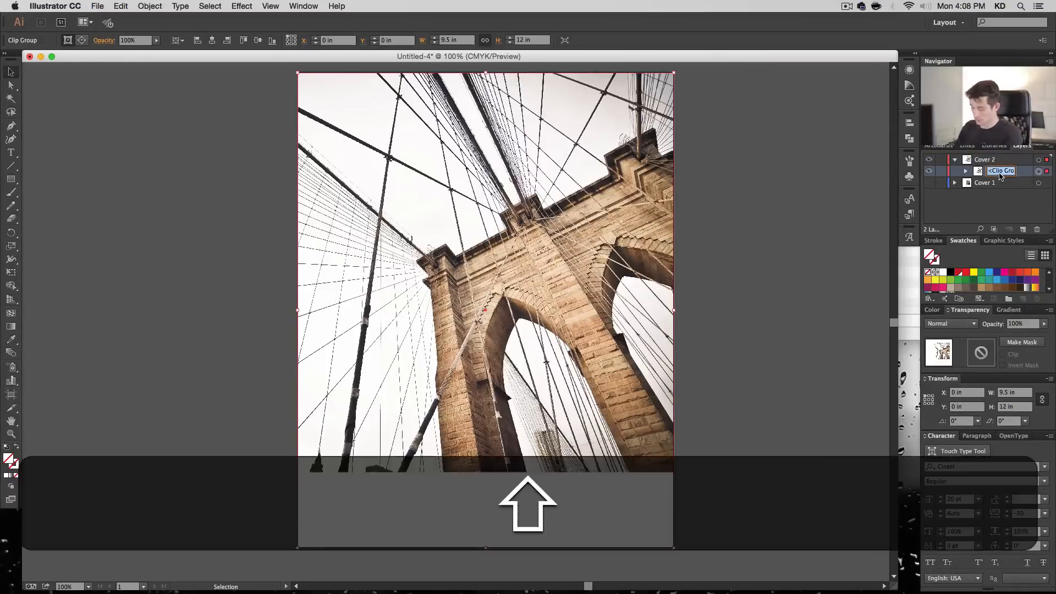
type("hoto")
key("Return")
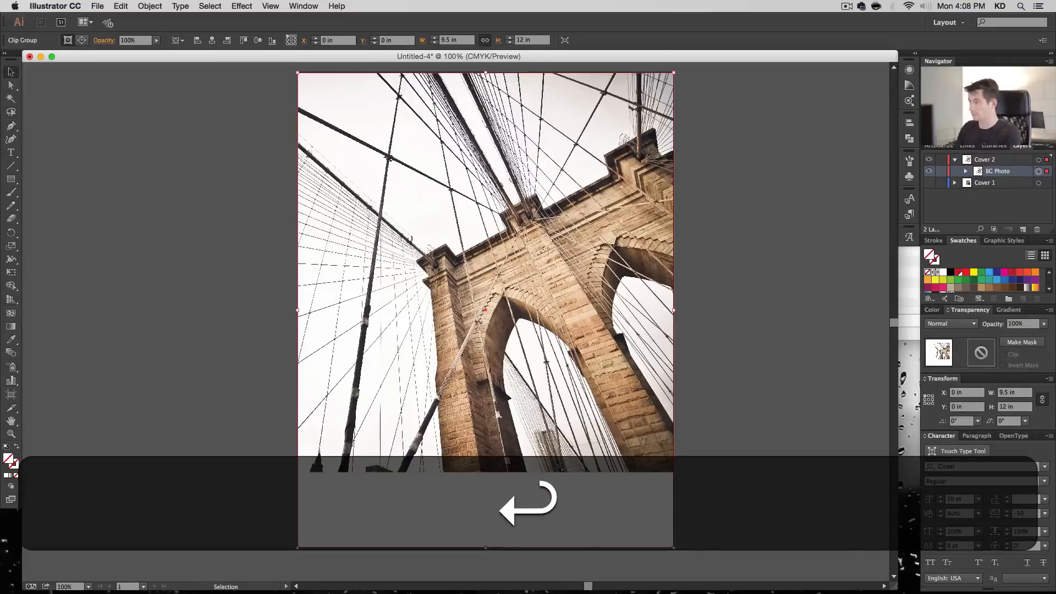
- Select the linked photo inside BG Photo and enlarge it proportionally to about 20.88 by 13.83 in, covering the page
left_click(965, 172)
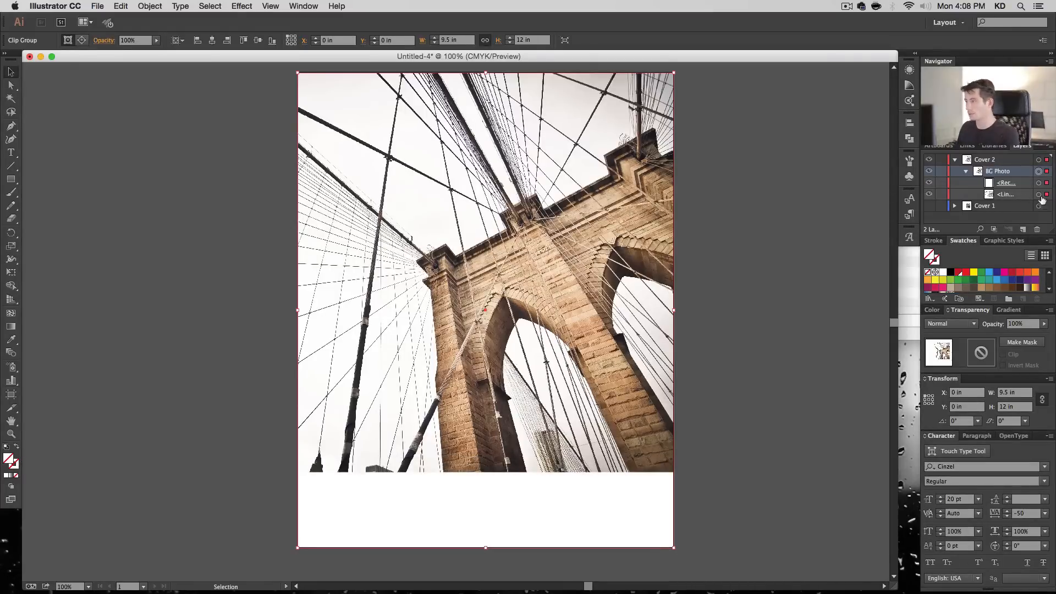
left_click(1039, 195)
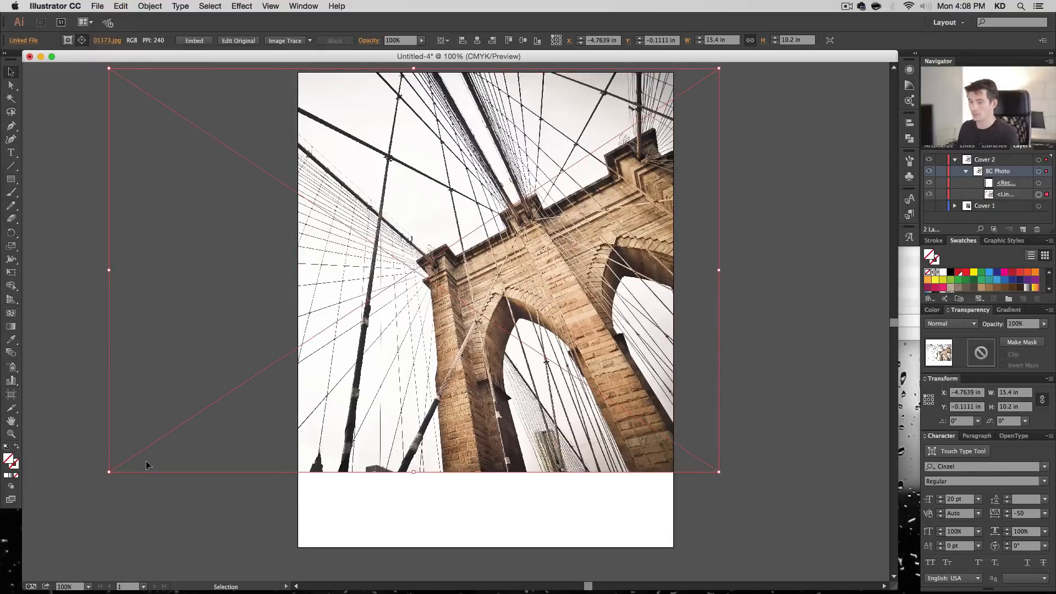
left_click_drag(109, 472, 34, 539)
key("super+minus")
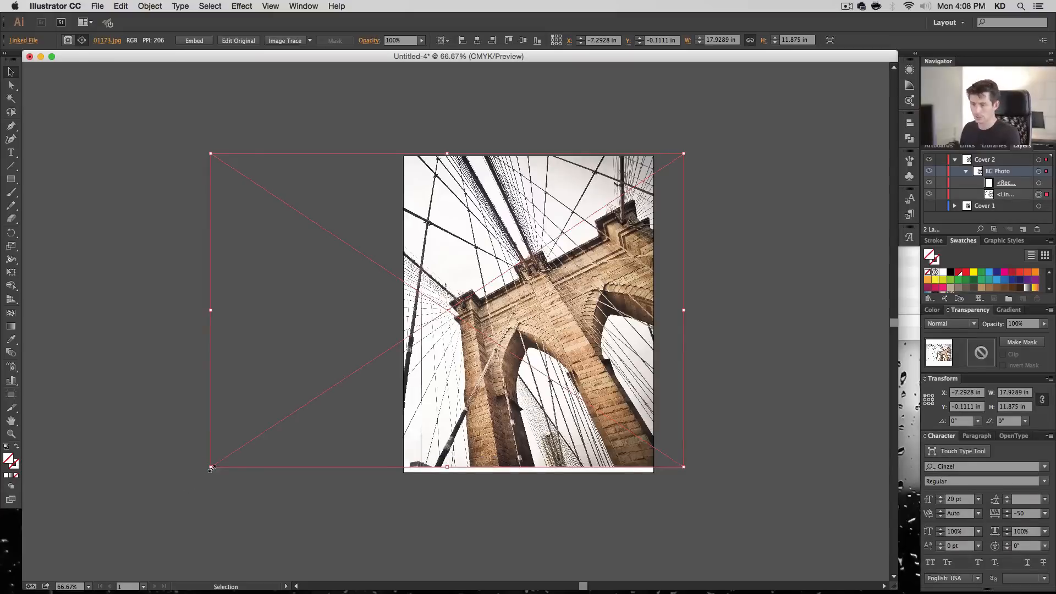
left_click_drag(211, 467, 194, 476)
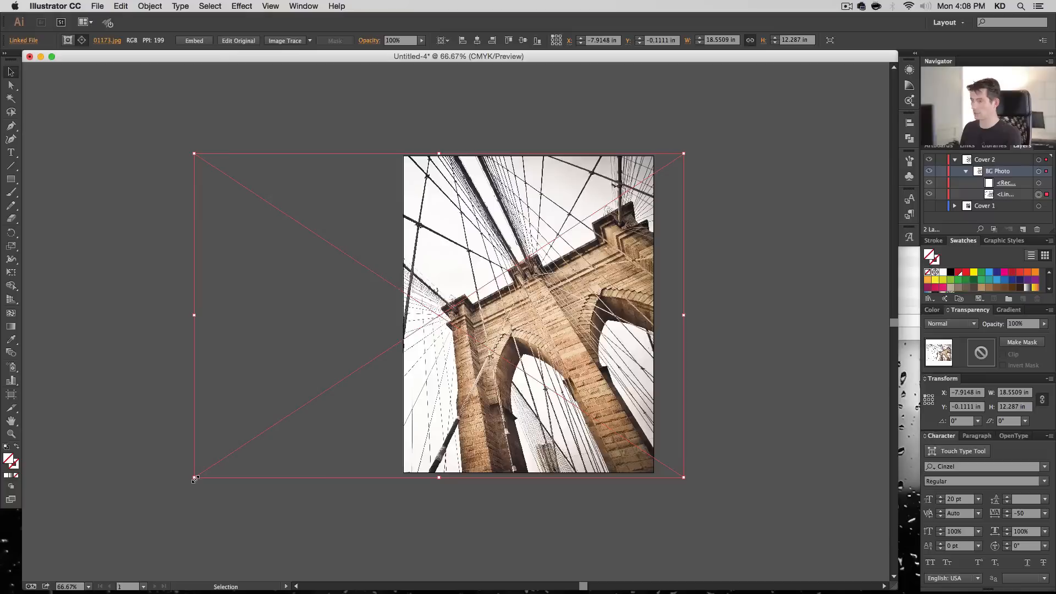
left_click_drag(195, 478, 163, 498)
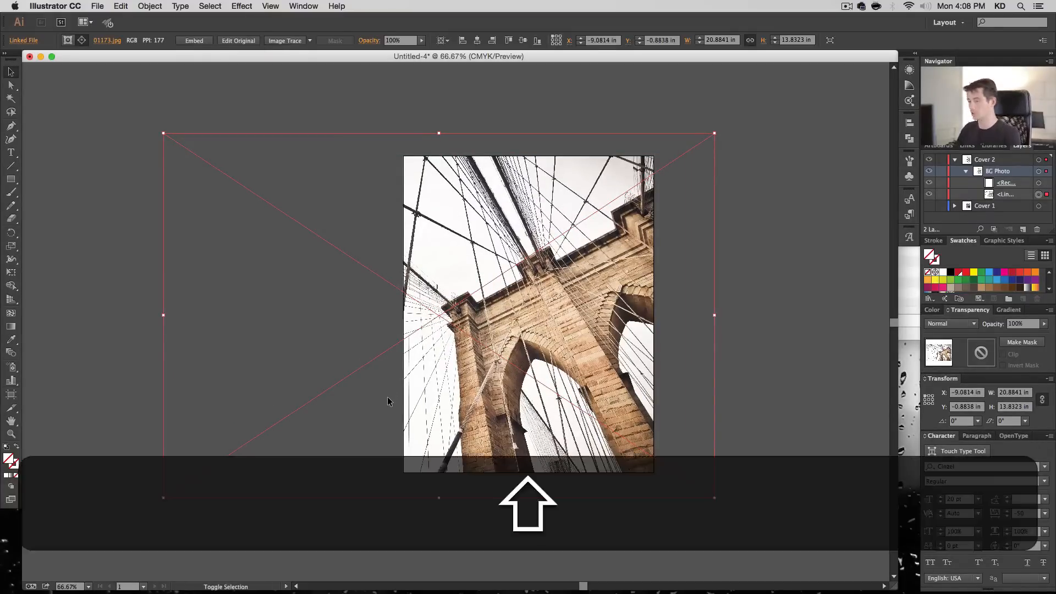
- Nudge the clipped photo up, enlarge it to about 22.31 by 14.78 in, and shift it left to about X -9.73 in
key("shift+Up")
key("shift+Up")
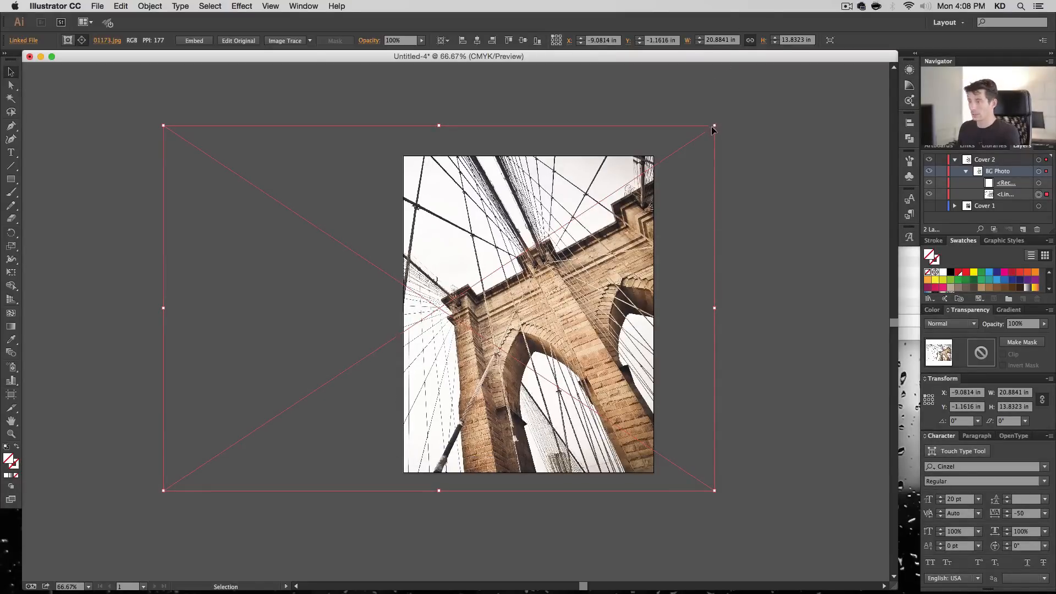
left_click_drag(712, 127, 752, 101)
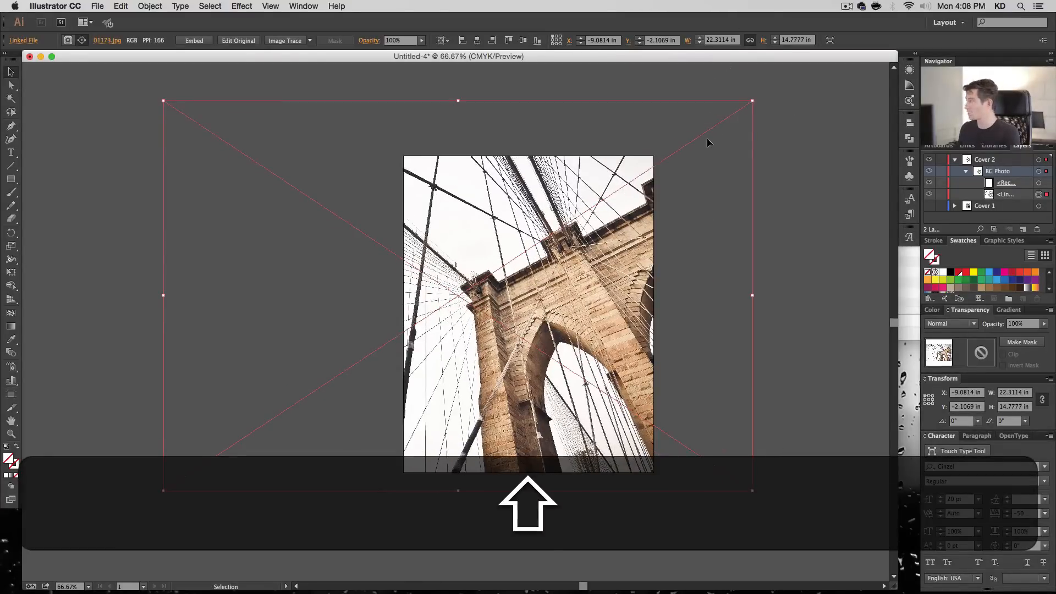
left_click_drag(705, 140, 690, 141)
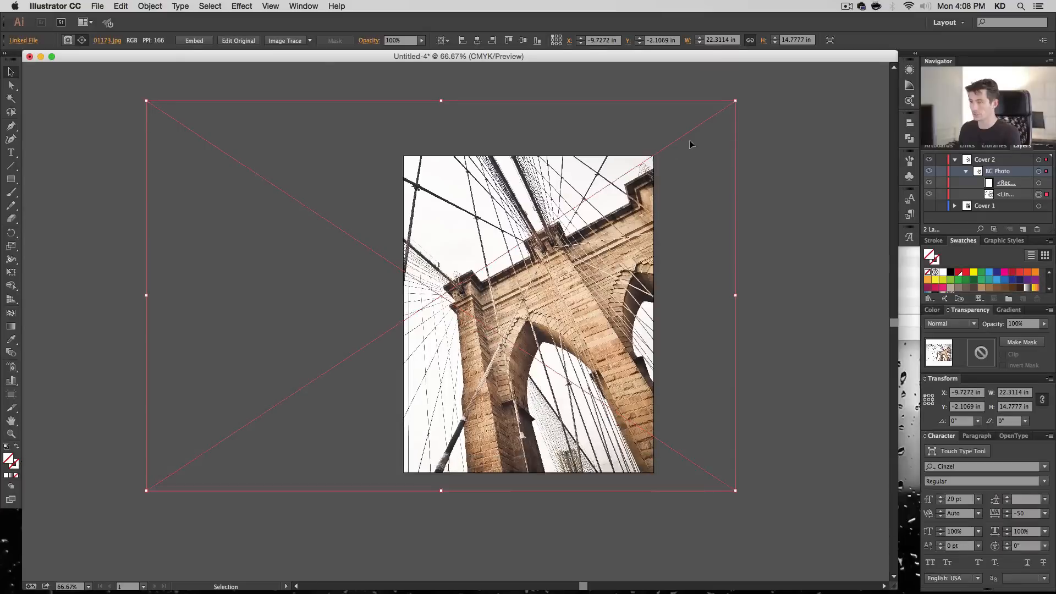
left_click(805, 216)
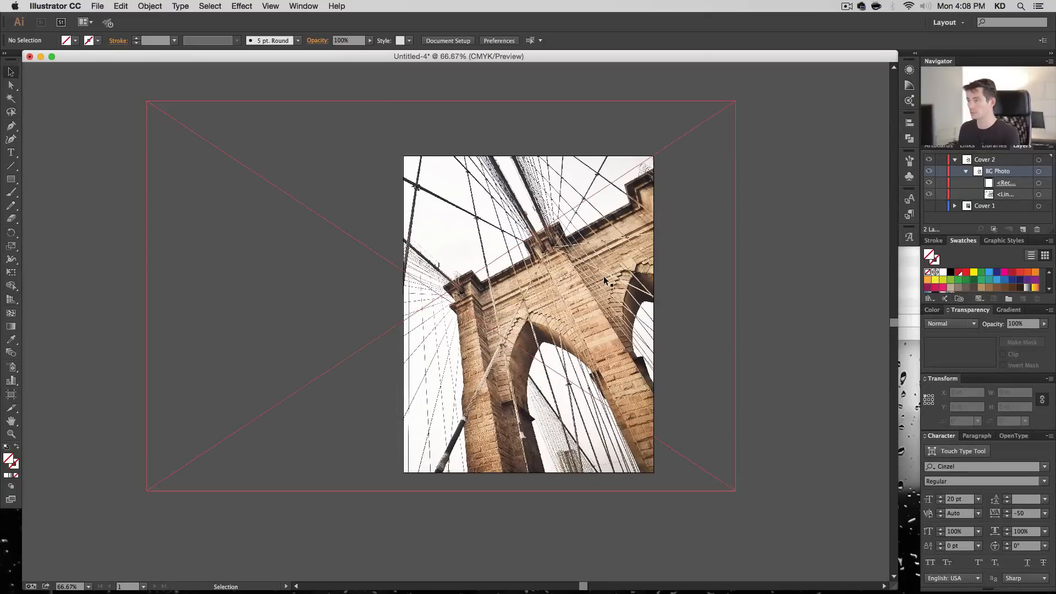
- Create a second 9.5 by 12 in rectangle above BG Photo and center it horizontally and vertically on the artboard
key("m")
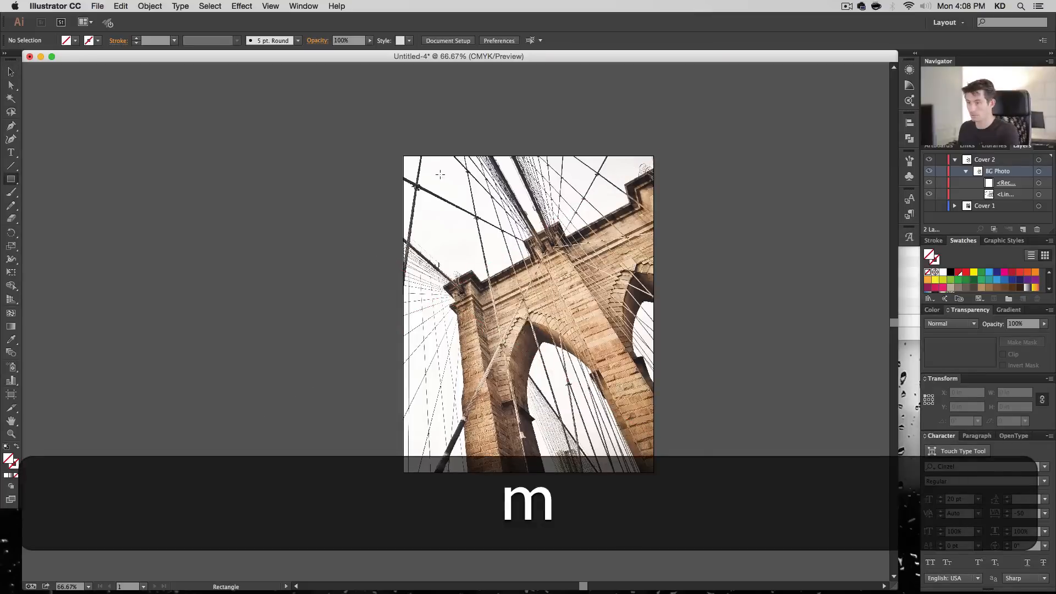
left_click(440, 175)
left_click(566, 338)
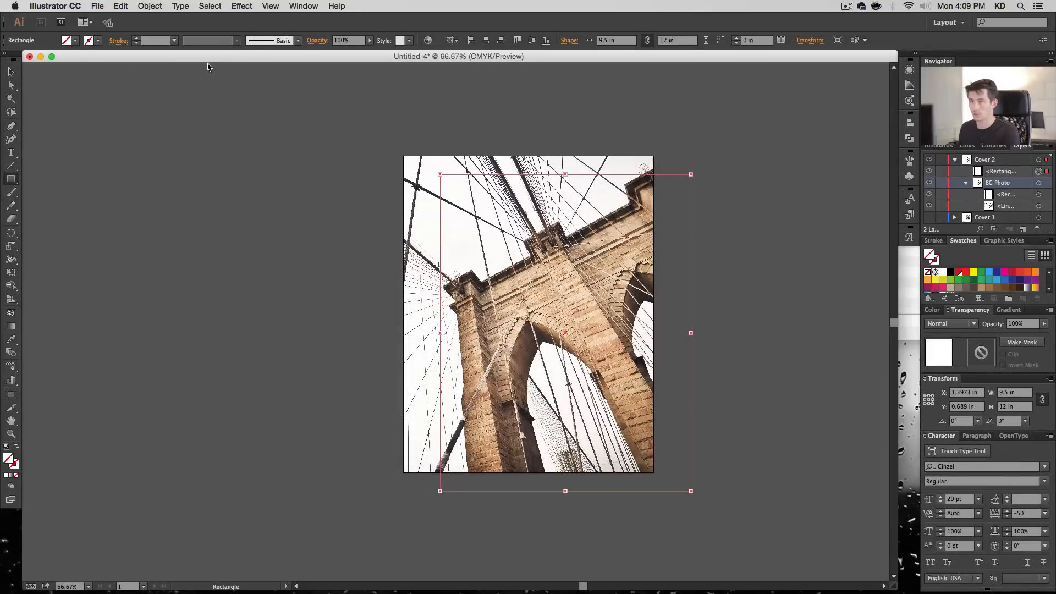
left_click(486, 40)
left_click(532, 40)
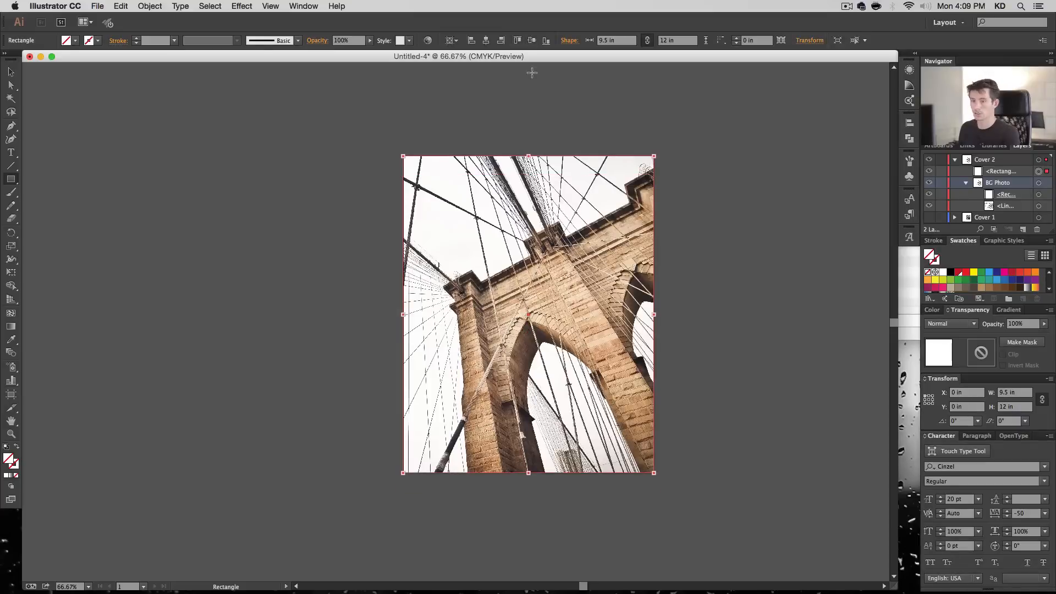
- Set the new rectangle's blending mode to Multiply
double_click(9, 460)
key("Escape")
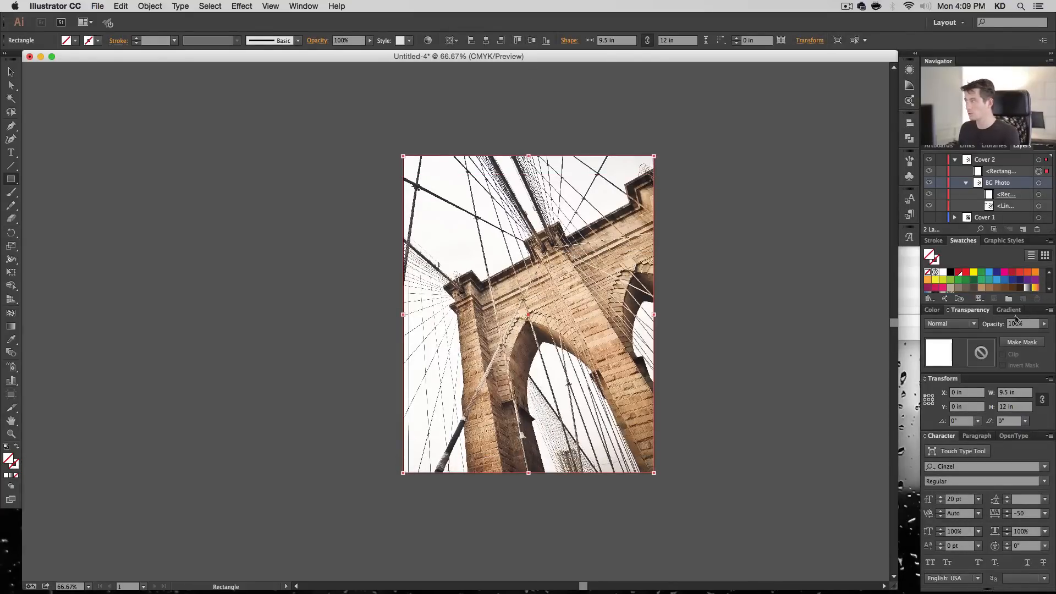
left_click(967, 324)
left_click(948, 363)
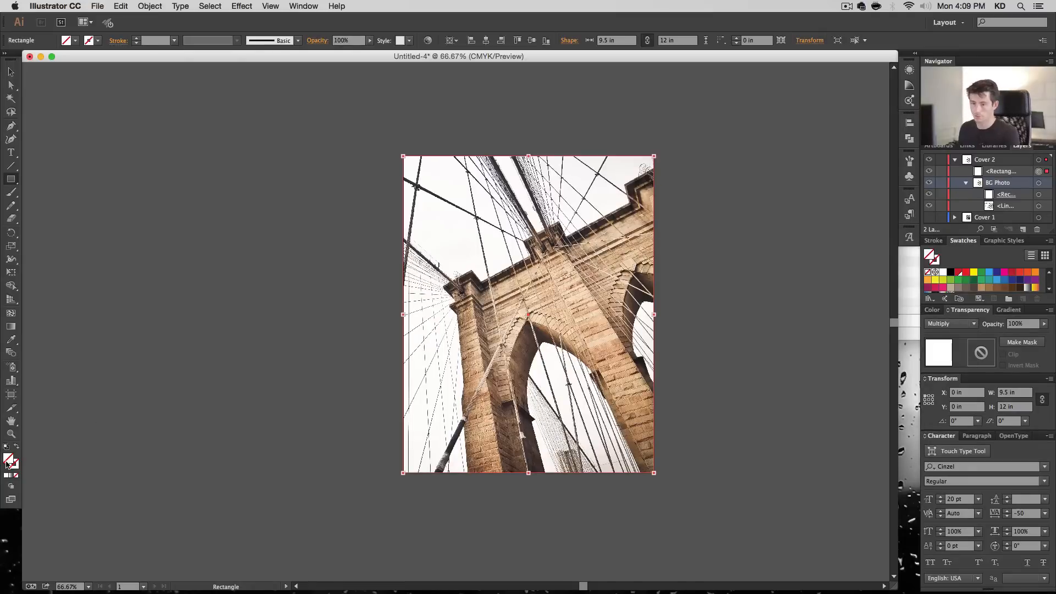
- Fill the overlay rectangle with a golden yellow of C 0%, M 20%, Y 80%, K 0%
double_click(8, 465)
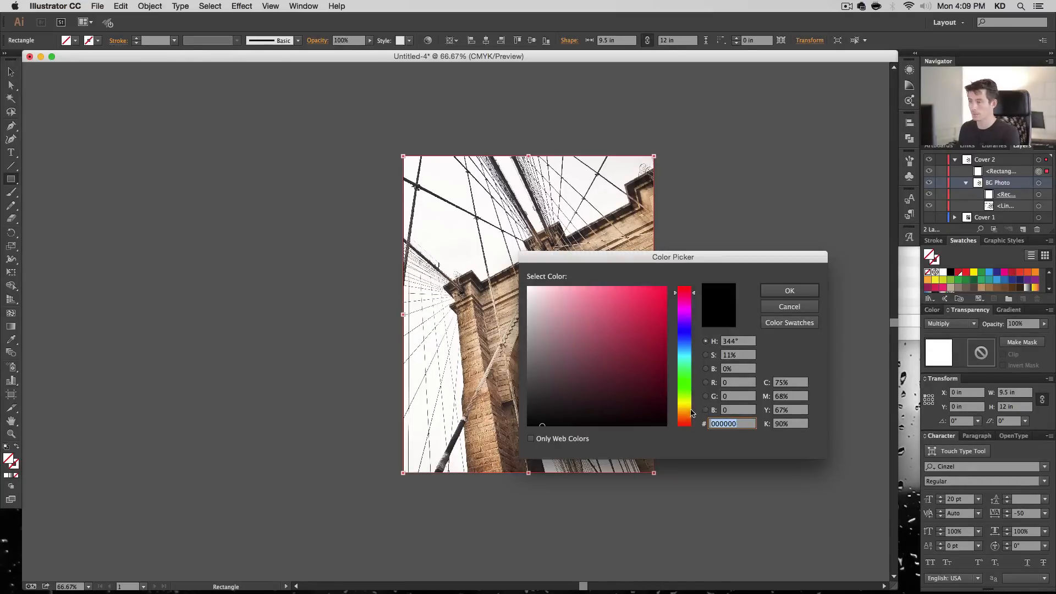
left_click_drag(692, 414, 689, 407)
left_click_drag(632, 304, 630, 296)
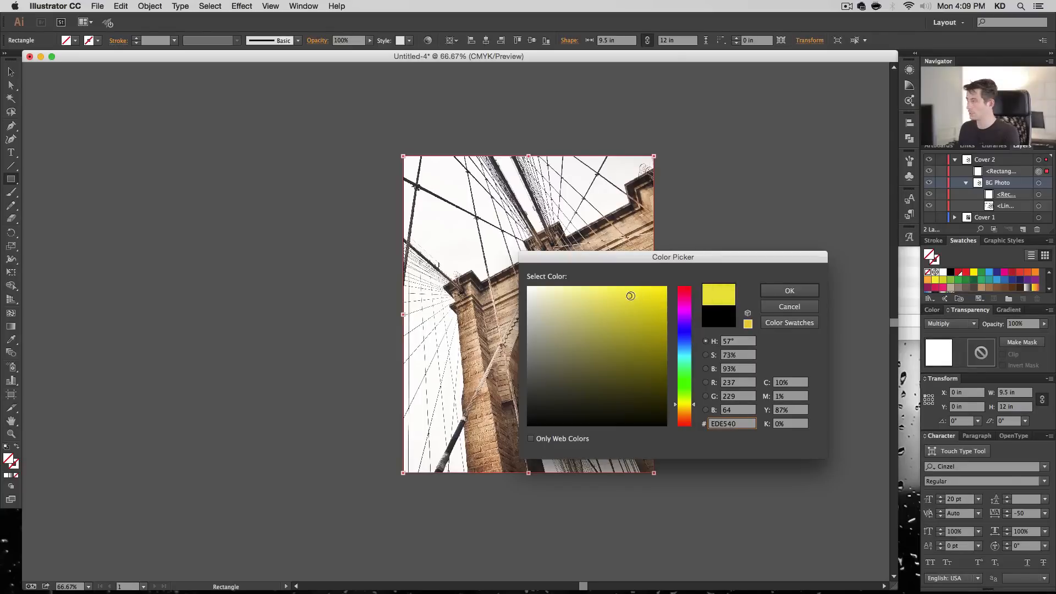
double_click(778, 381)
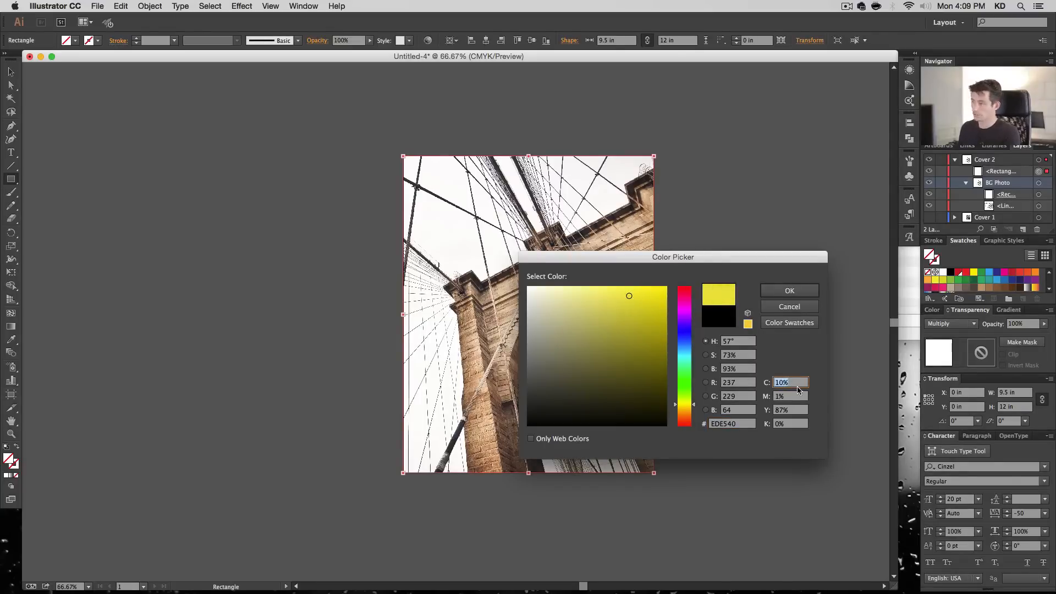
type("0")
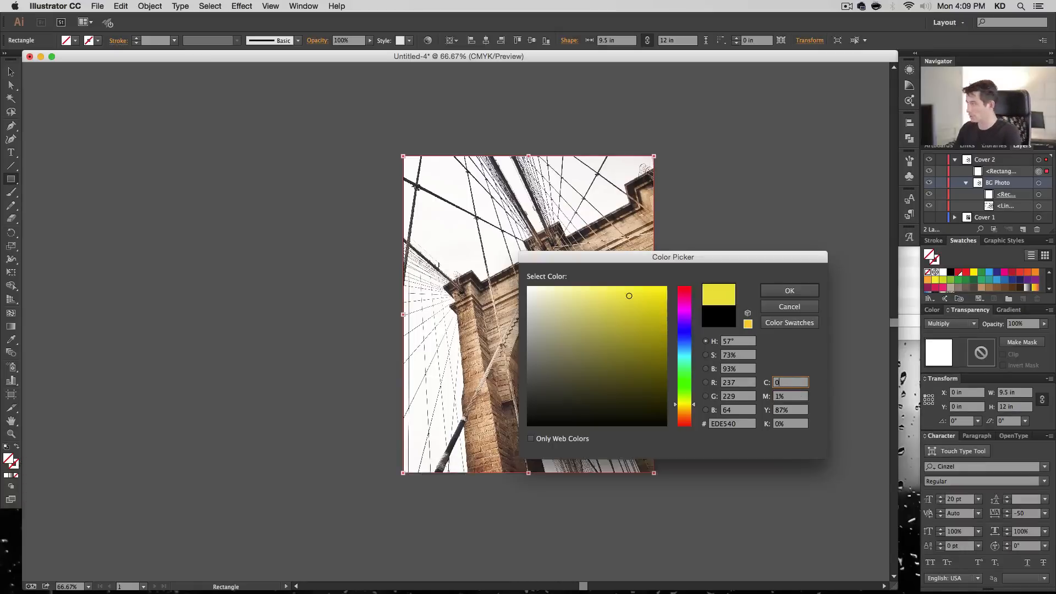
key("Tab")
type("20")
key("Tab")
type("80")
key("Tab")
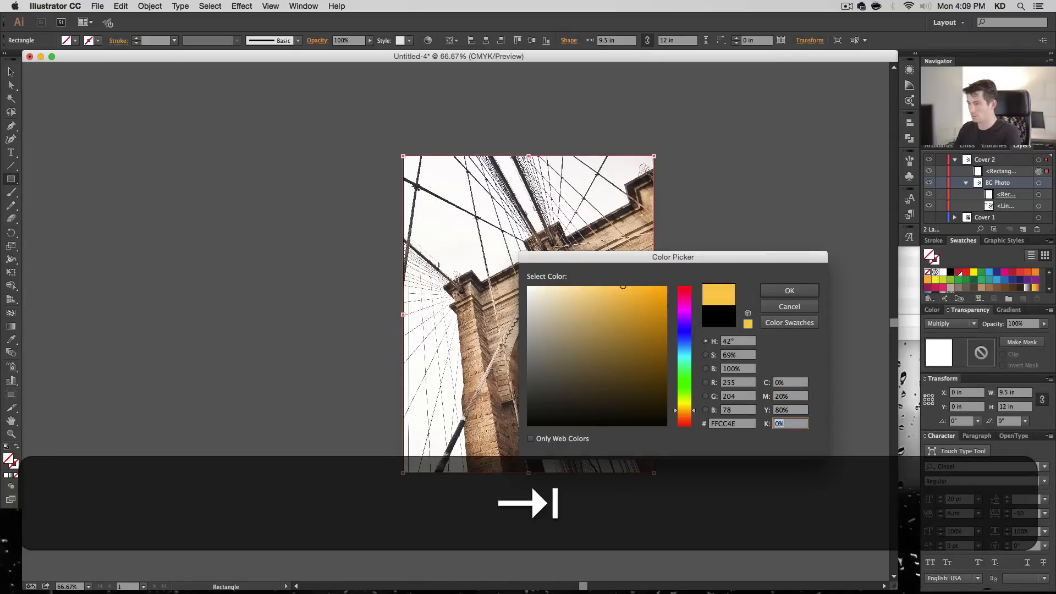
key("Return")
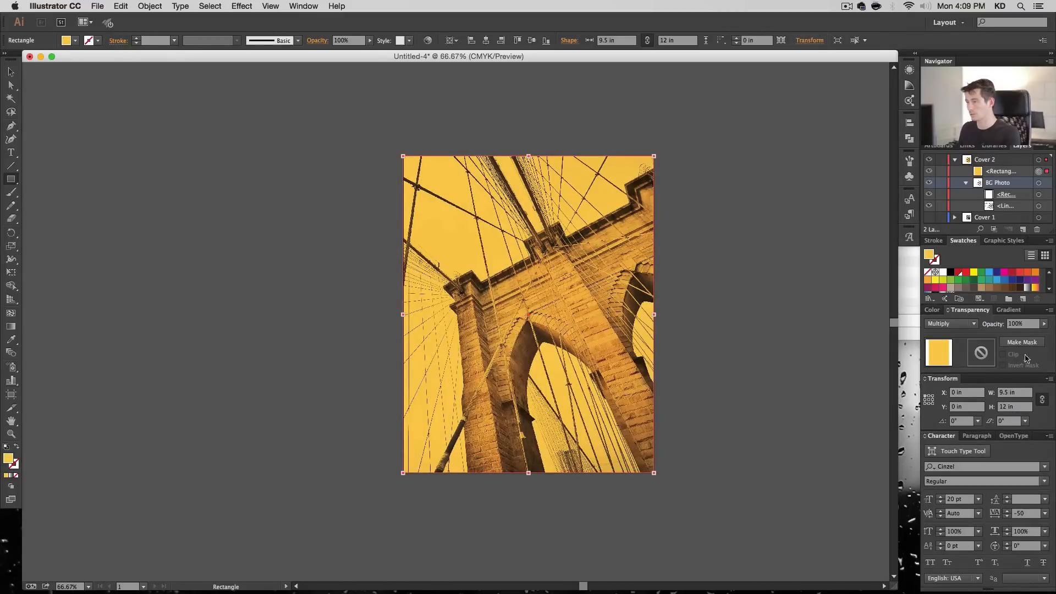
- Set the opacity of the yellow overlay rectangle to 90%
left_click(1018, 324)
type("80")
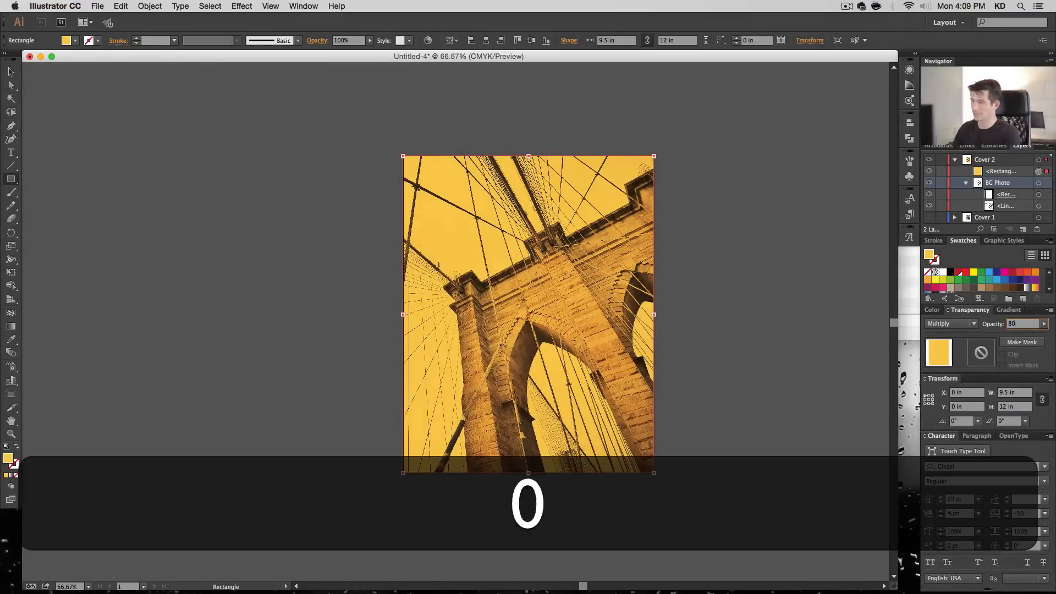
key("Return")
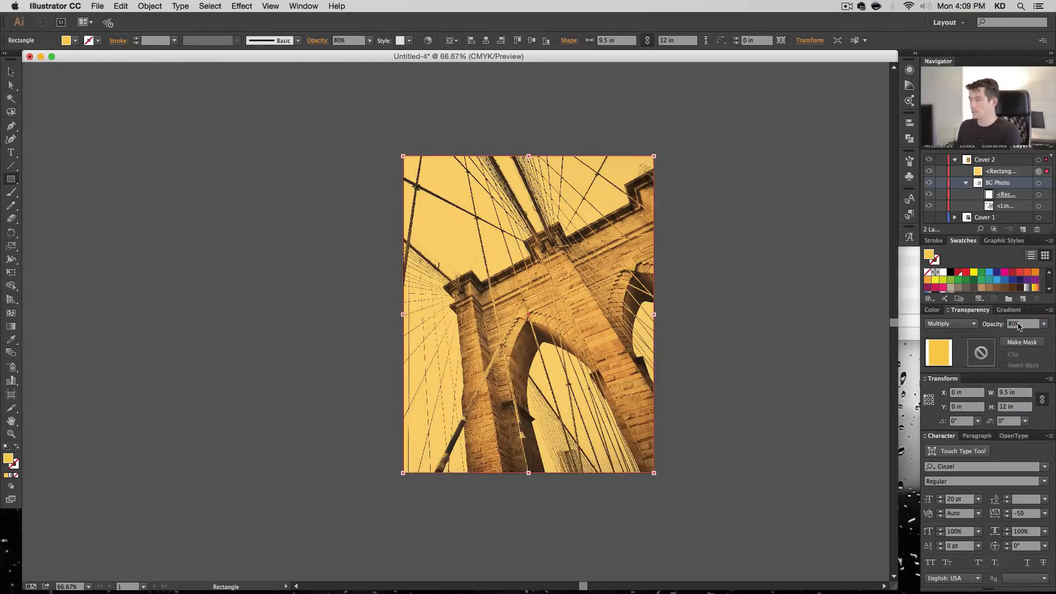
key("shift+Up")
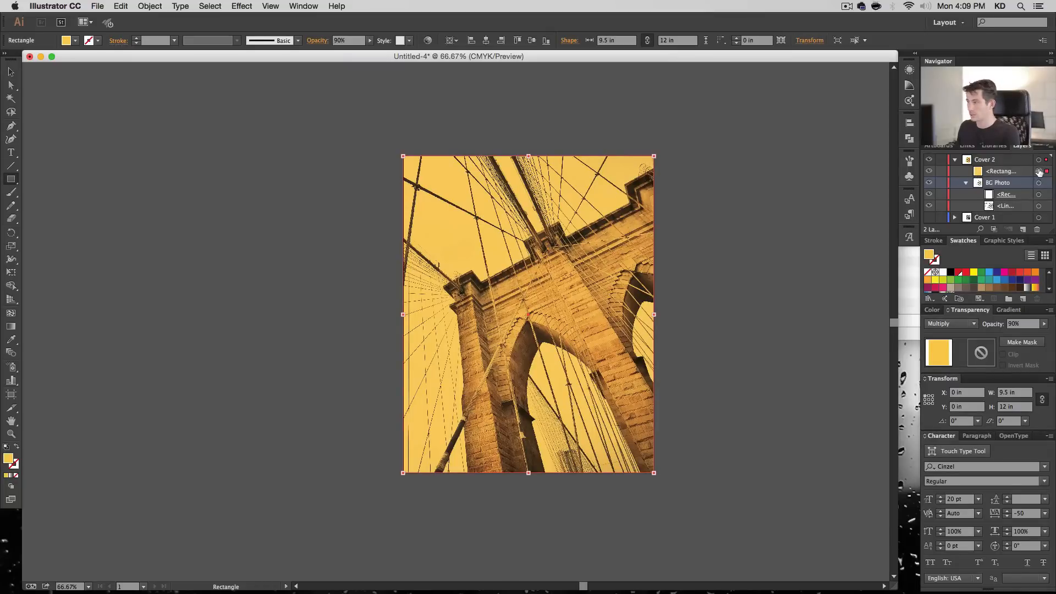
- Add the title text "New York City" and place it near the cover's top edge, scaled up to about 75 pt
left_click(11, 153)
left_click(510, 192)
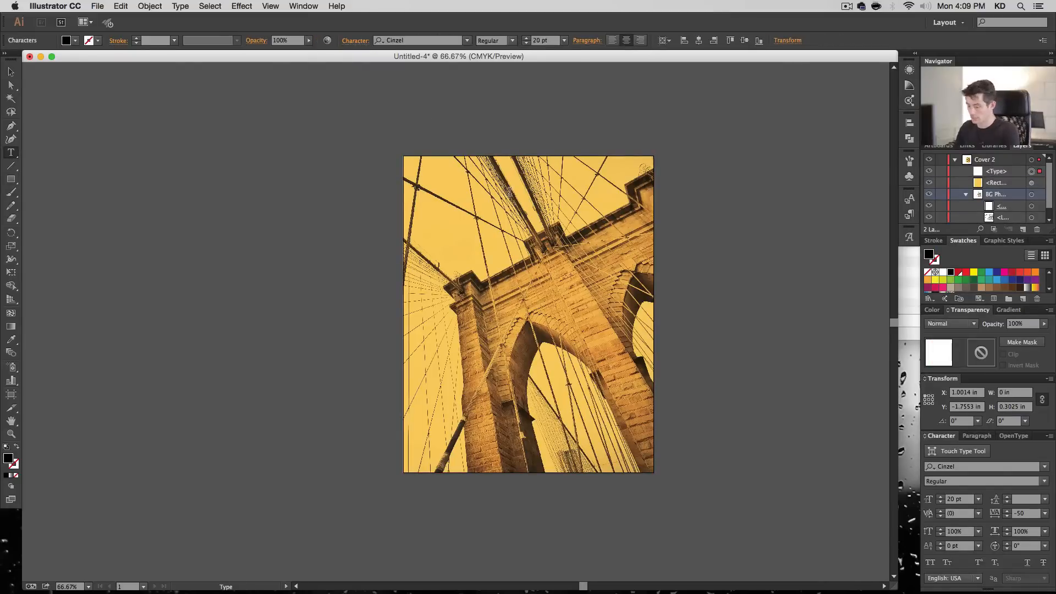
type("New")
key("shift+BackSpace")
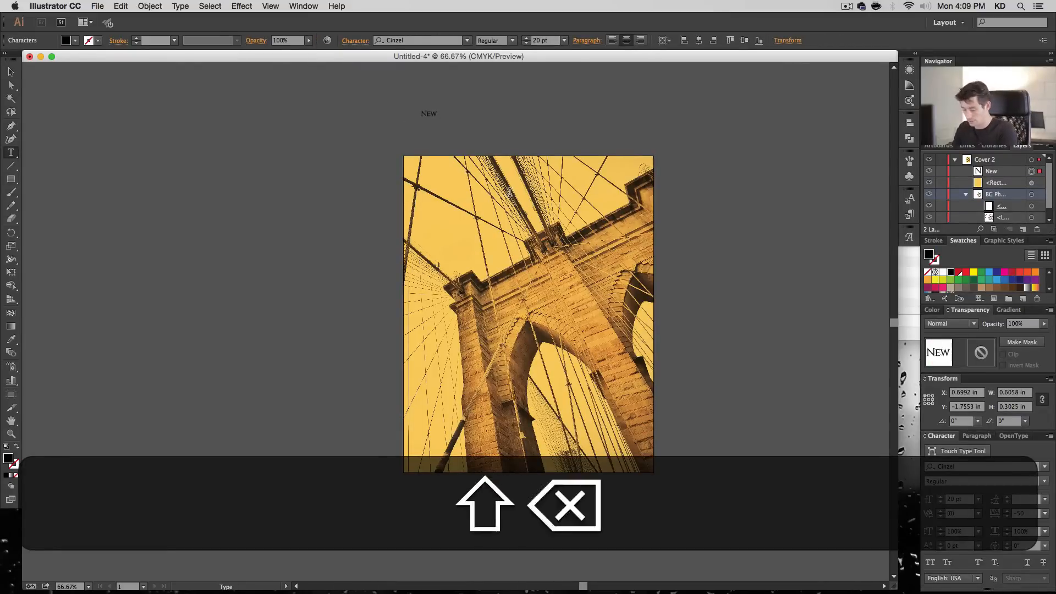
type("YOrk C")
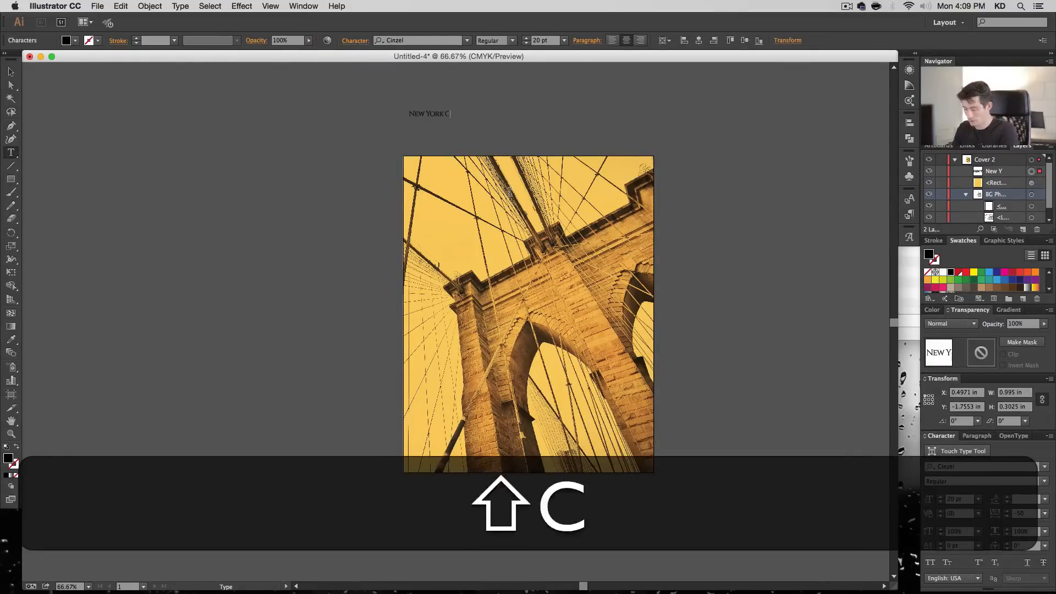
type("ity")
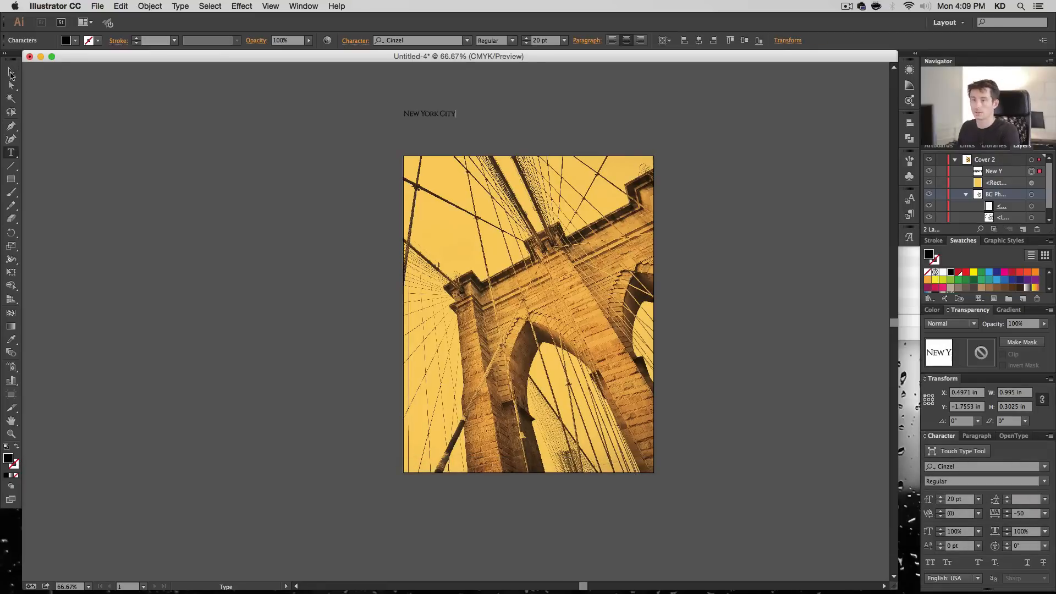
left_click(11, 74)
left_click_drag(429, 114, 624, 237)
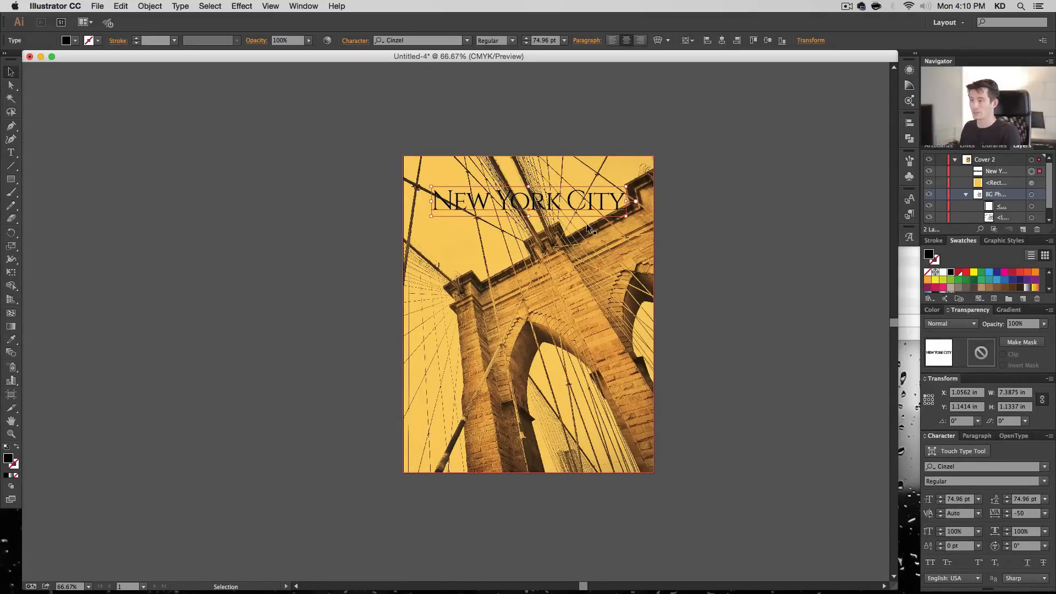
- Change the title's font to Limelight Regular
left_click(440, 42)
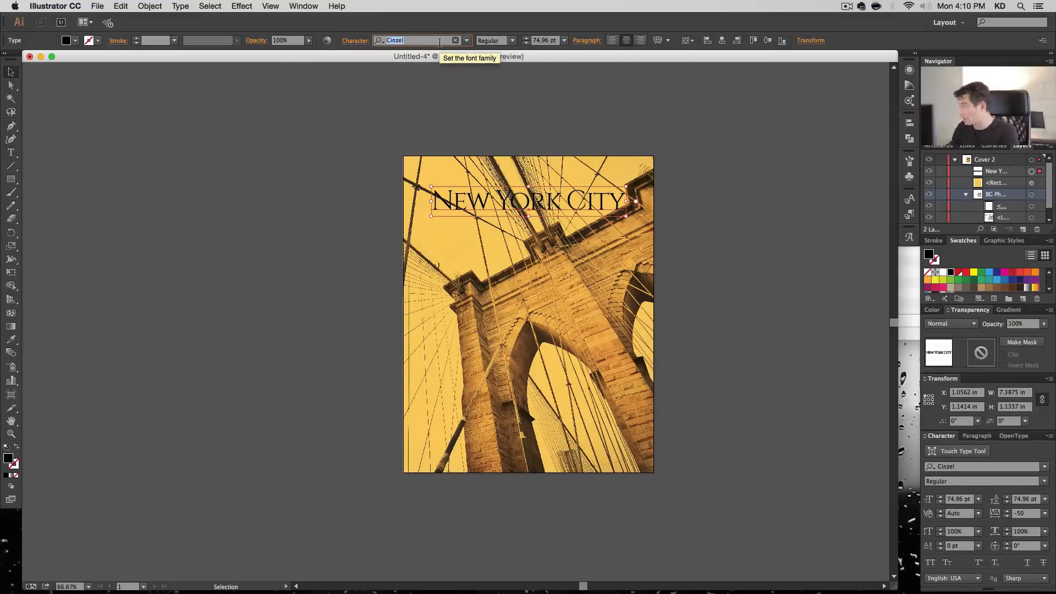
type("lime")
key("Down")
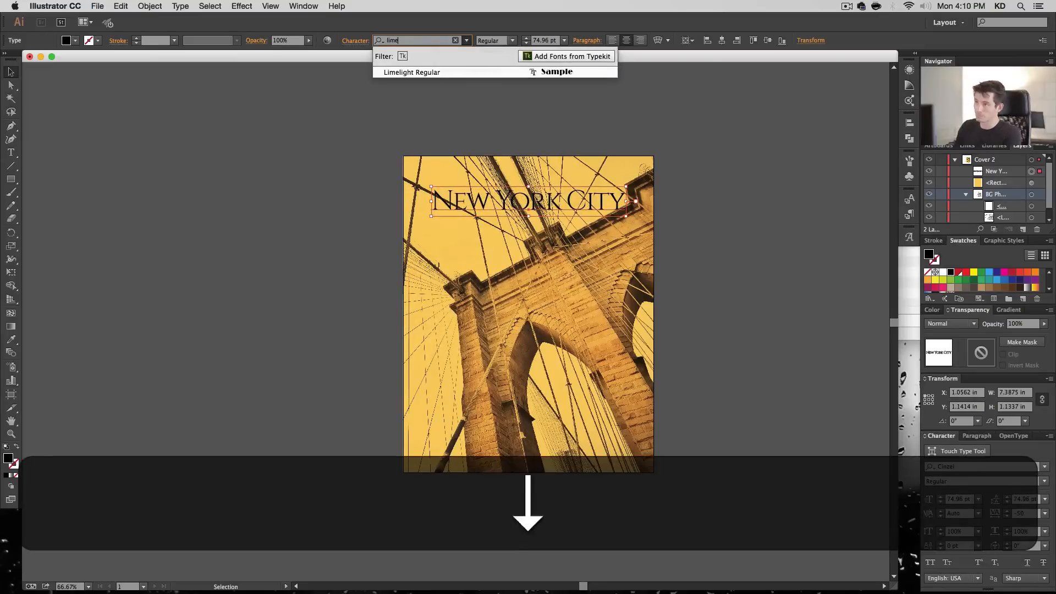
key("Up")
key("Return")
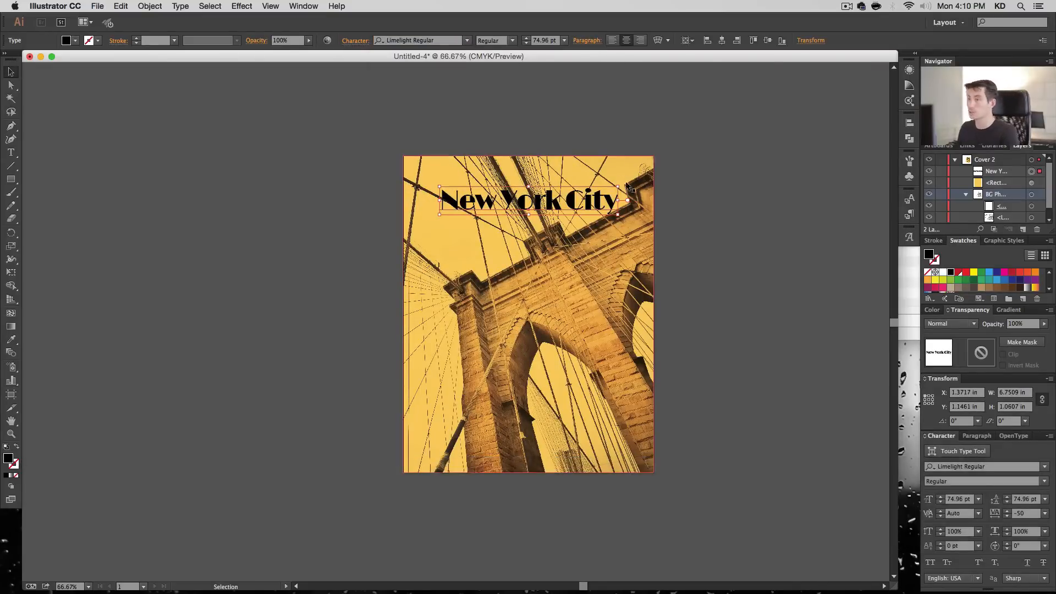
- Draw a black rectangle about 9.4 by 1.92 in across the title area and stack it directly beneath the title text
left_click(11, 180)
left_click_drag(404, 177, 651, 229)
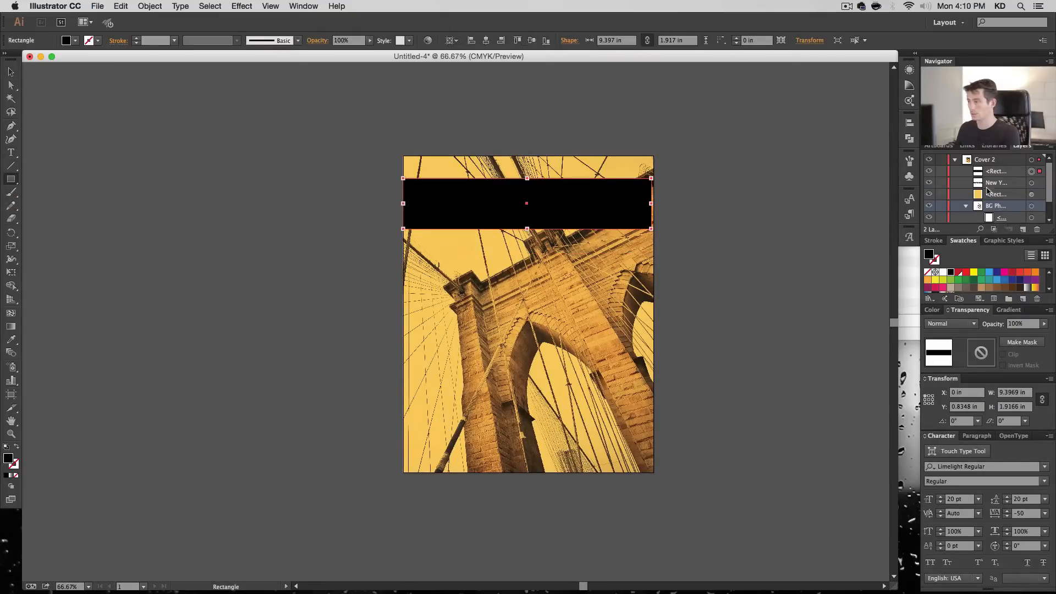
left_click_drag(999, 175, 1003, 187)
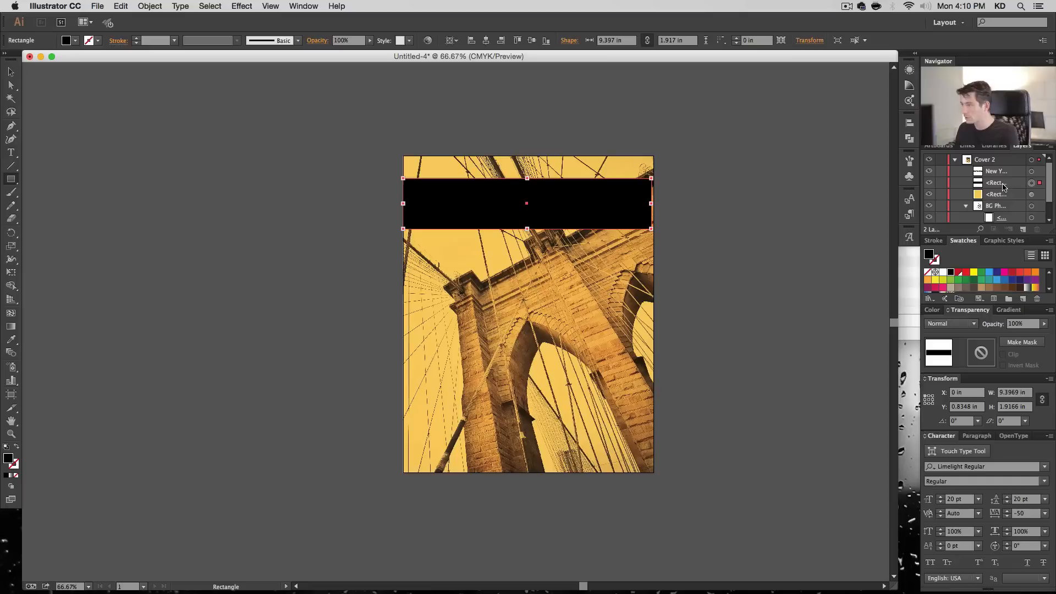
- Fill the "New York City" title with white
left_click(1032, 172)
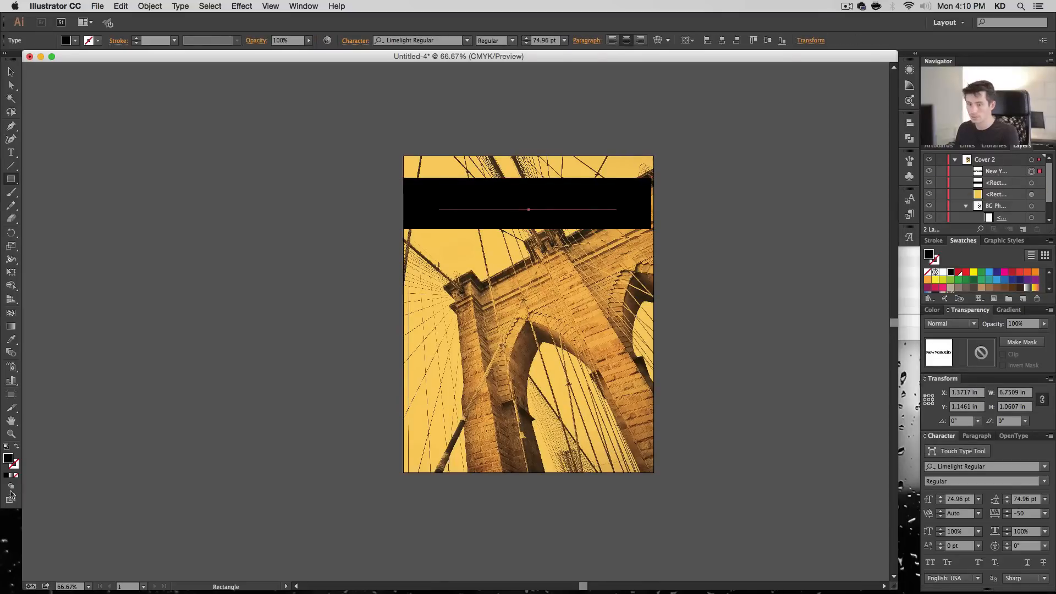
double_click(8, 459)
left_click(573, 289)
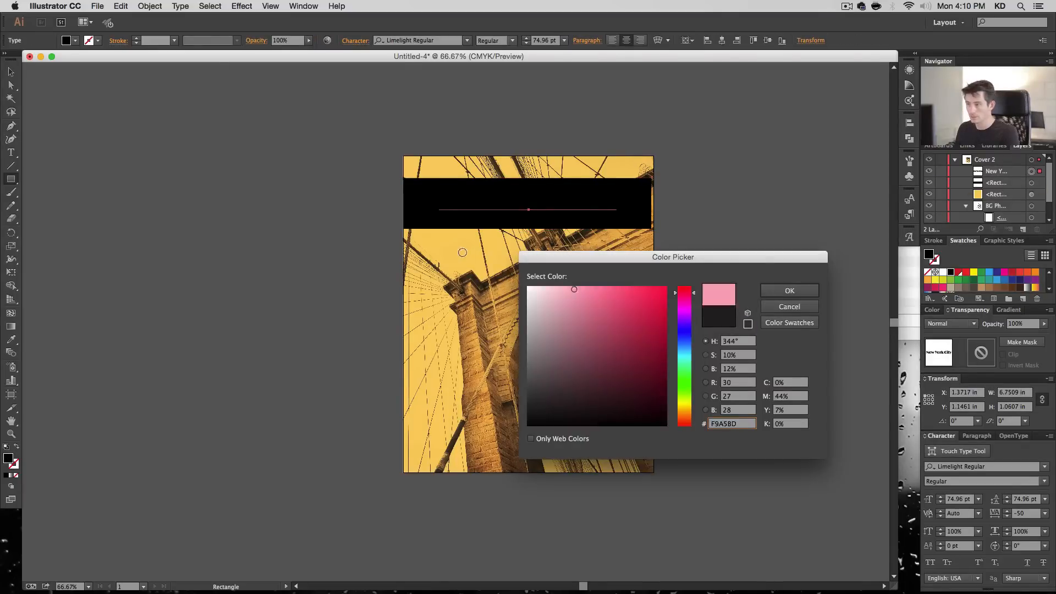
left_click(527, 286)
left_click(770, 291)
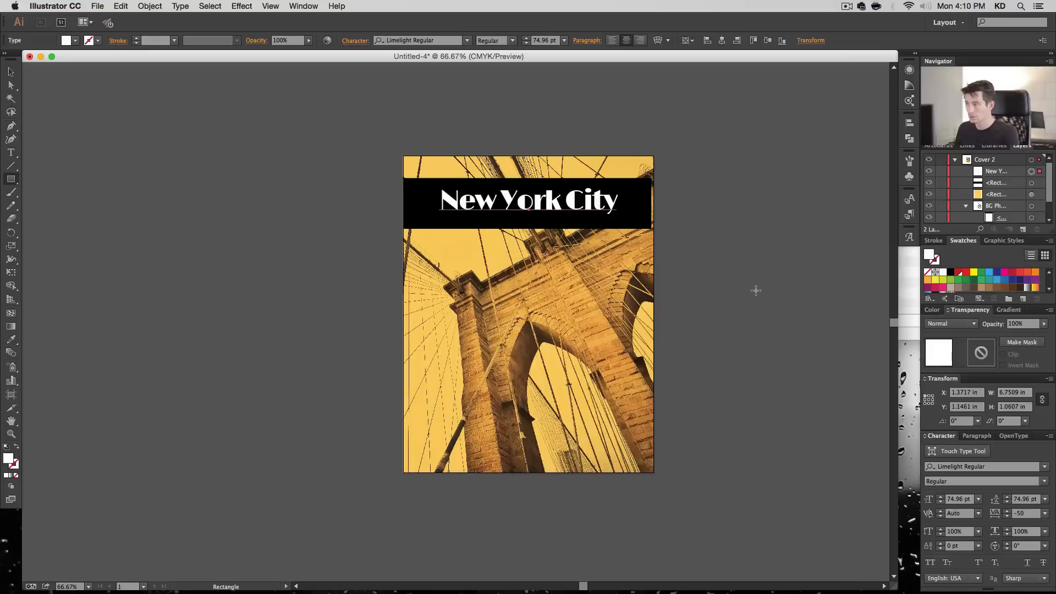
- Set the black title bar's width to 9.5 in and center it horizontally on the artboard
left_click(1032, 184)
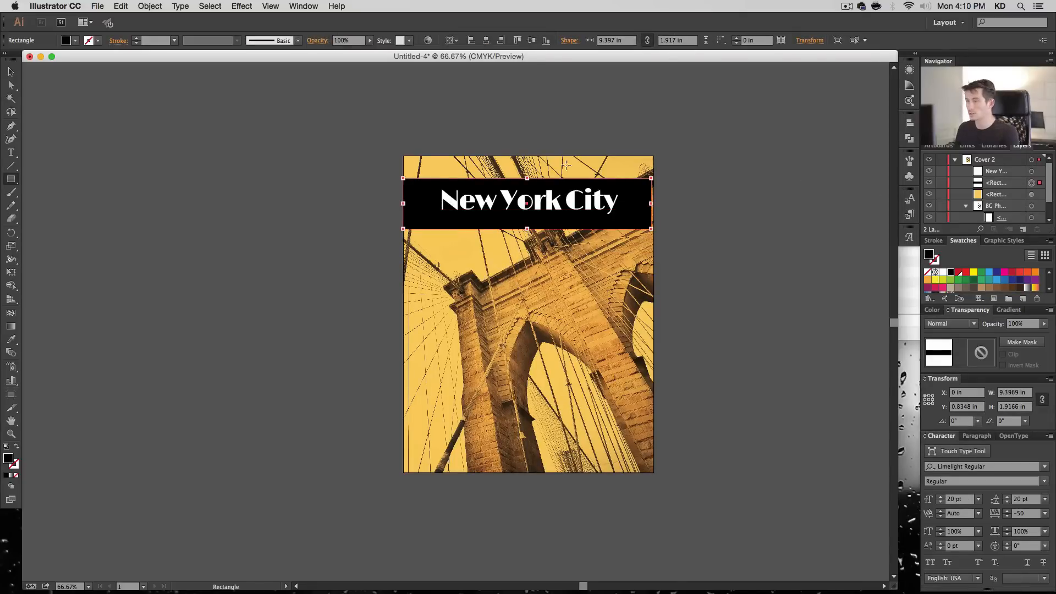
left_click(616, 40)
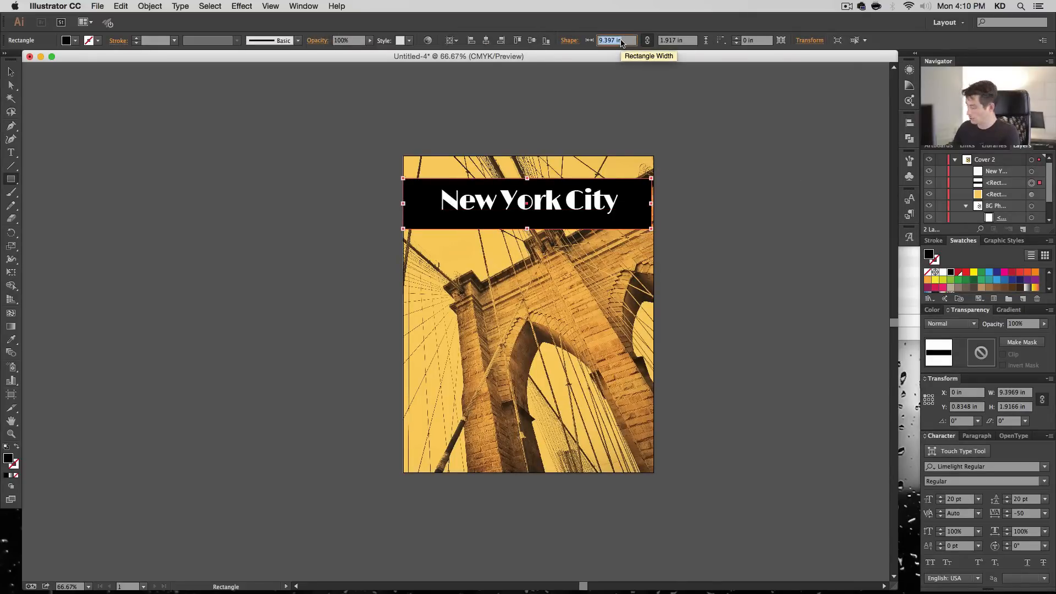
type("9.5")
key("Return")
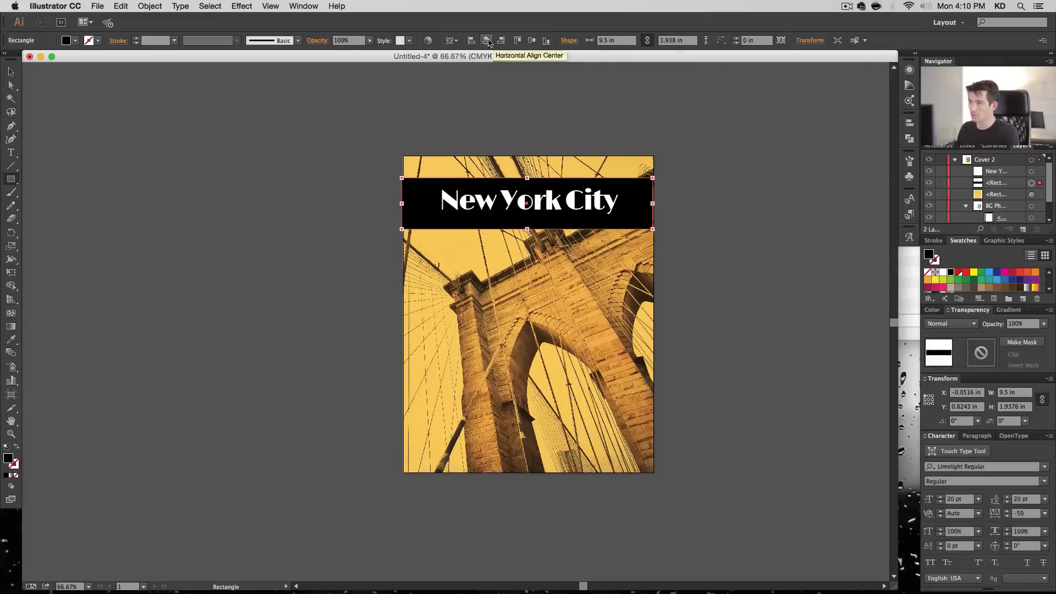
left_click(485, 41)
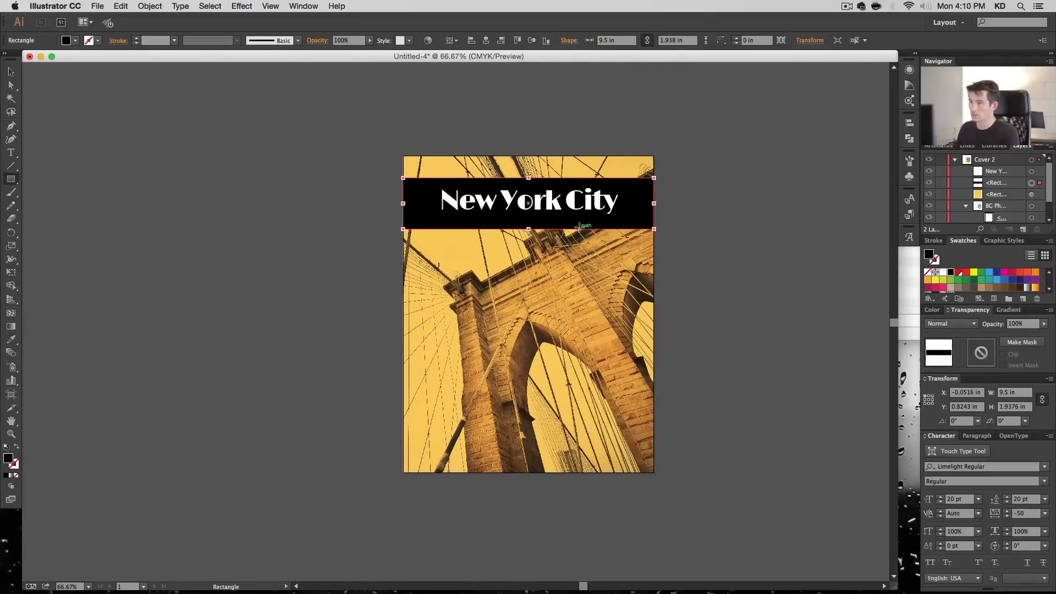
- Set the title bar's blending mode to Multiply and its opacity to 85%
left_click(973, 324)
left_click(981, 353)
left_click(1017, 325)
type("80")
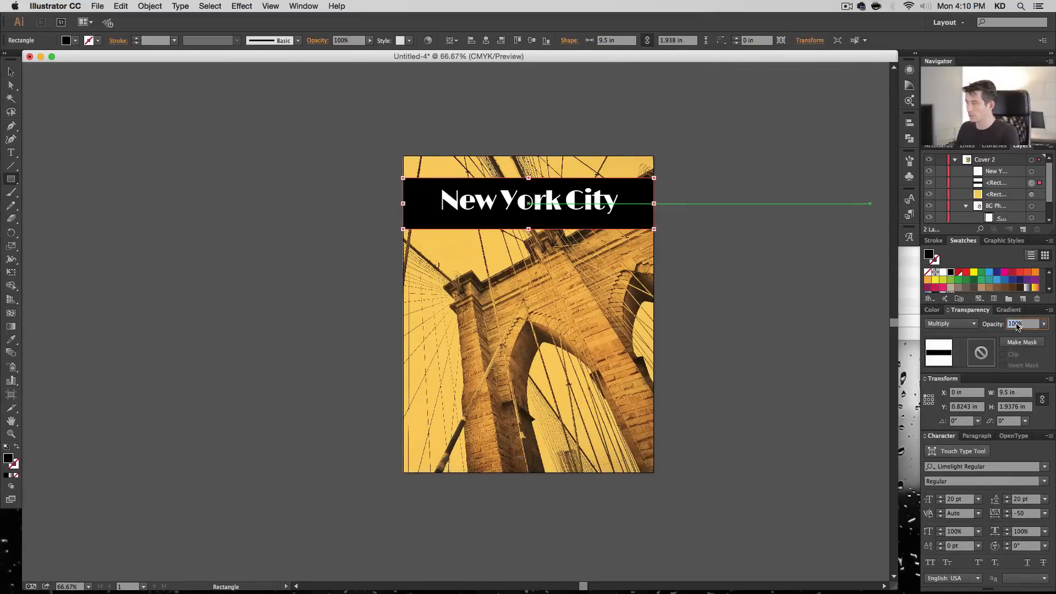
key("Return")
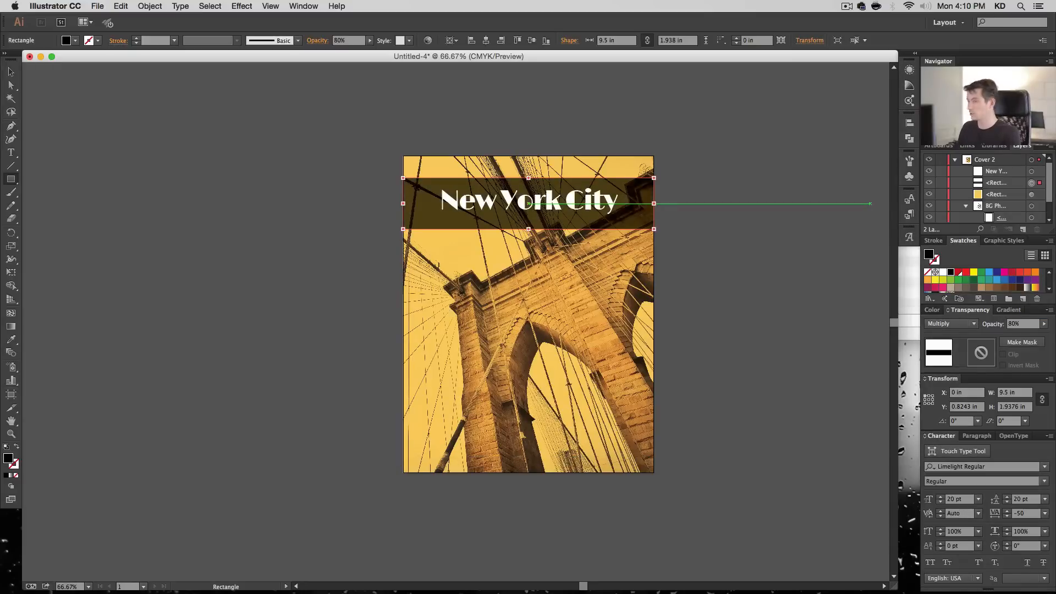
type("85")
key("Return")
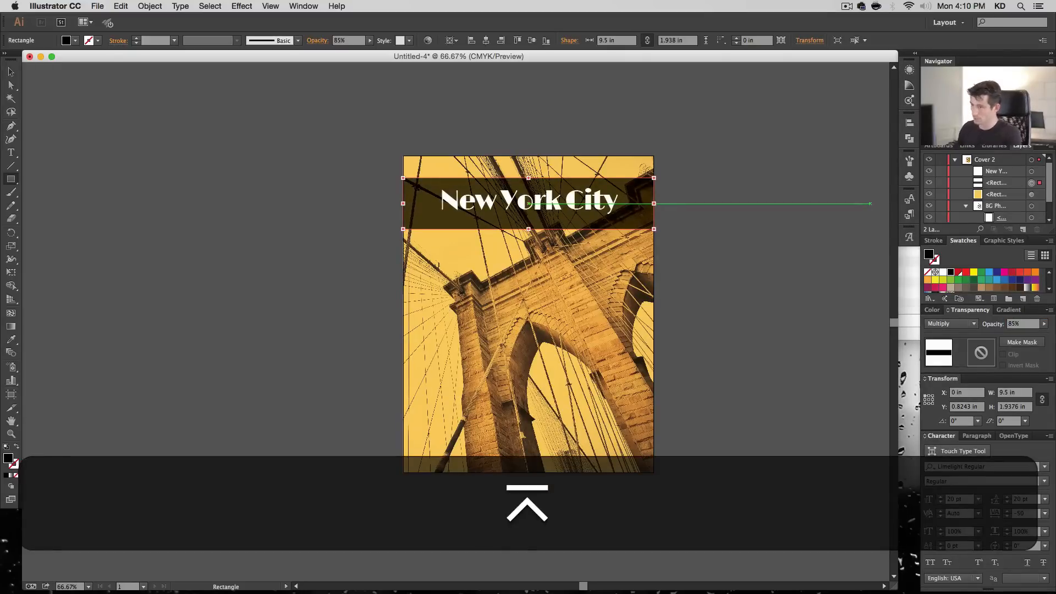
- Reduce the title bar's height to about 1.55 in and move it up to about Y 0.47 in
key("v")
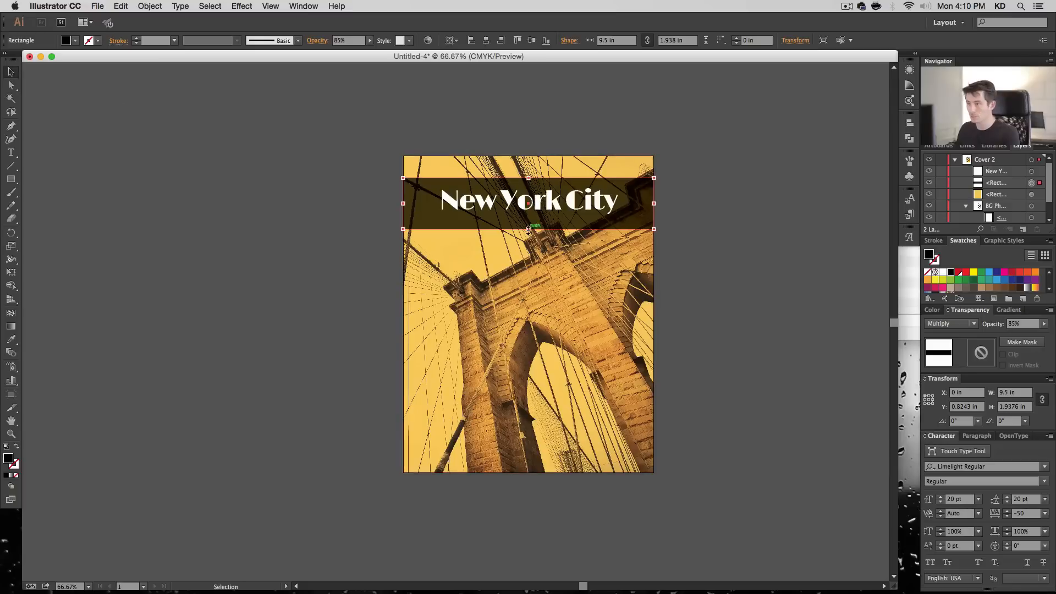
left_click_drag(529, 230, 528, 219)
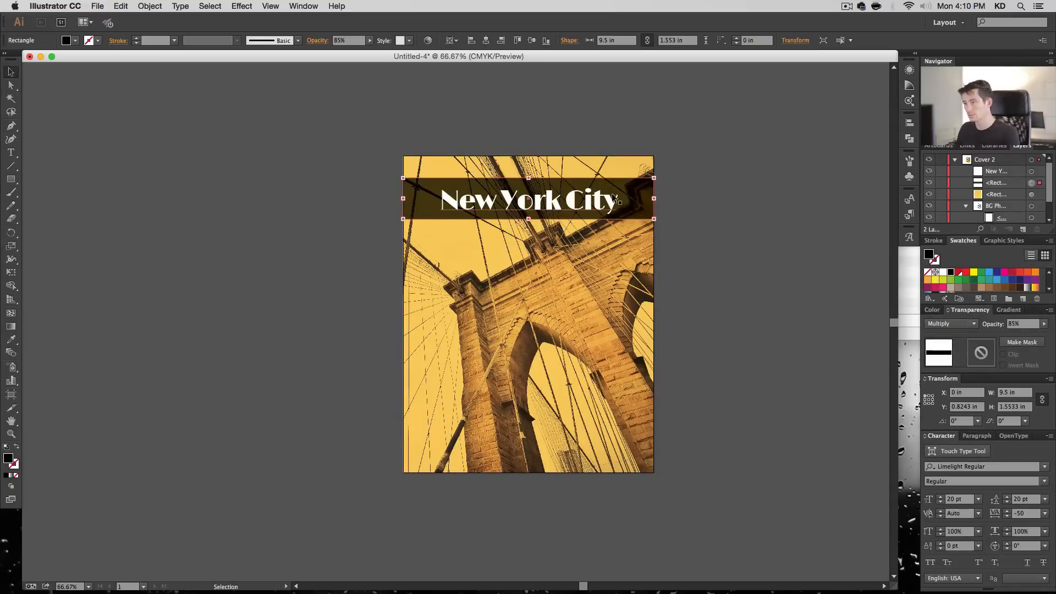
left_click_drag(631, 188, 630, 188)
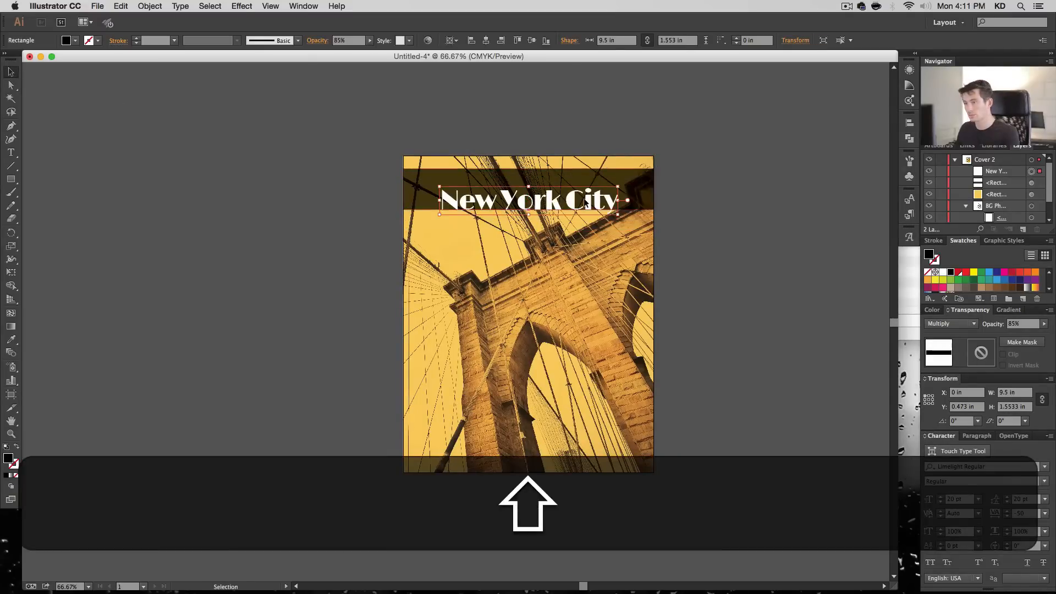
- Move the title up into the dark bar, set its font size to 80 pt, and nudge it to sit centered in the bar
left_click(586, 202)
key("shift+Up")
key("shift+Up")
key("Up")
key("Up")
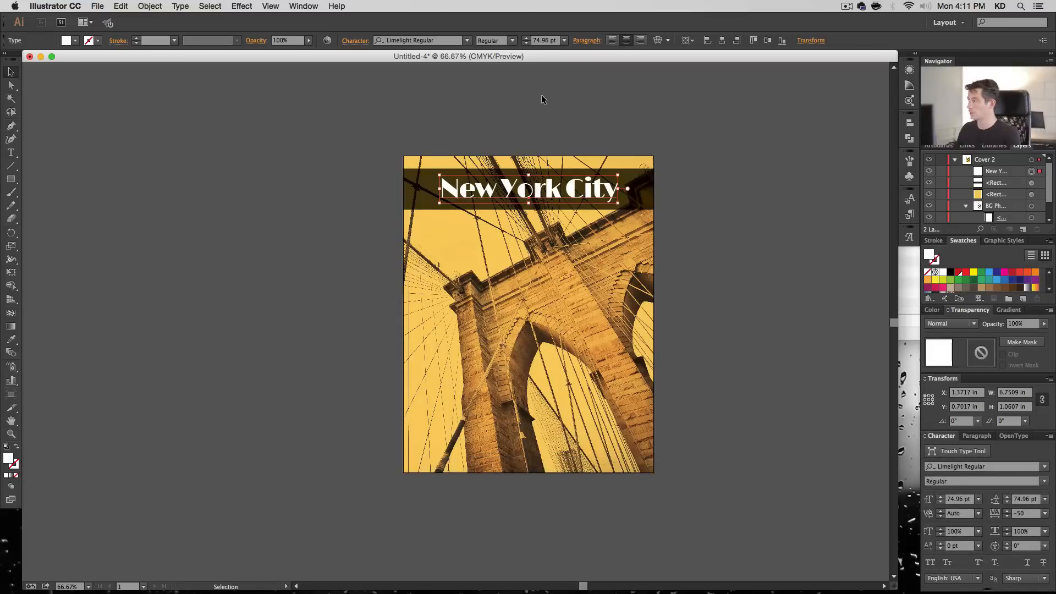
left_click(545, 41)
type("80")
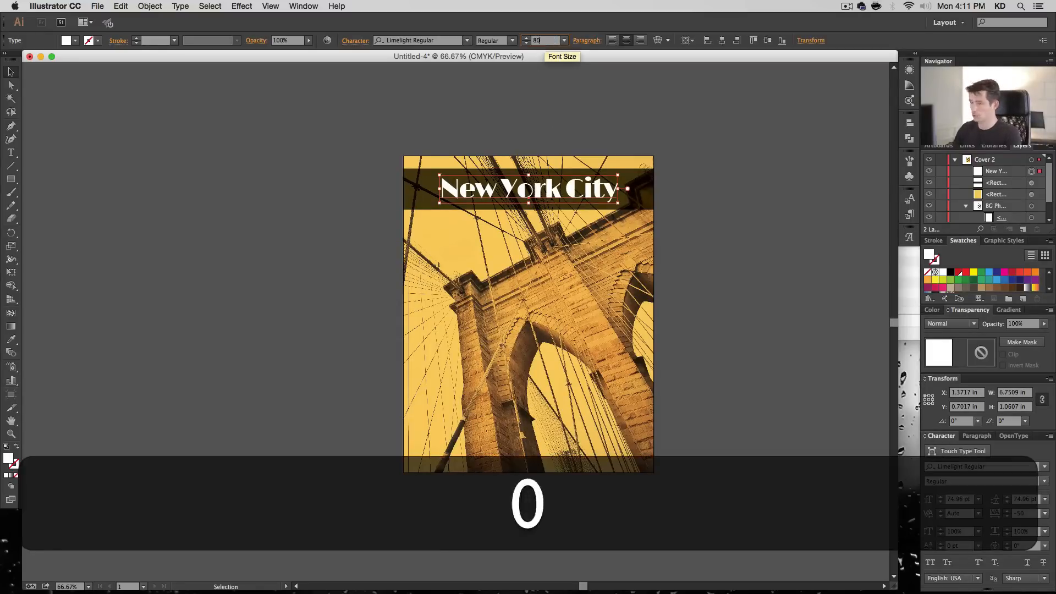
key("Return")
key("Down")
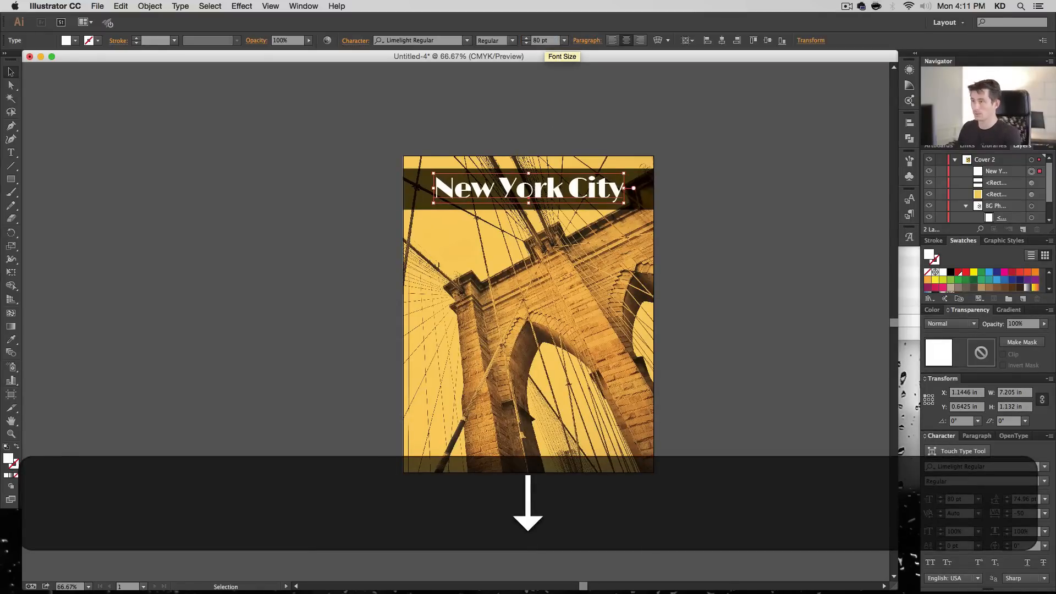
left_click(729, 184)
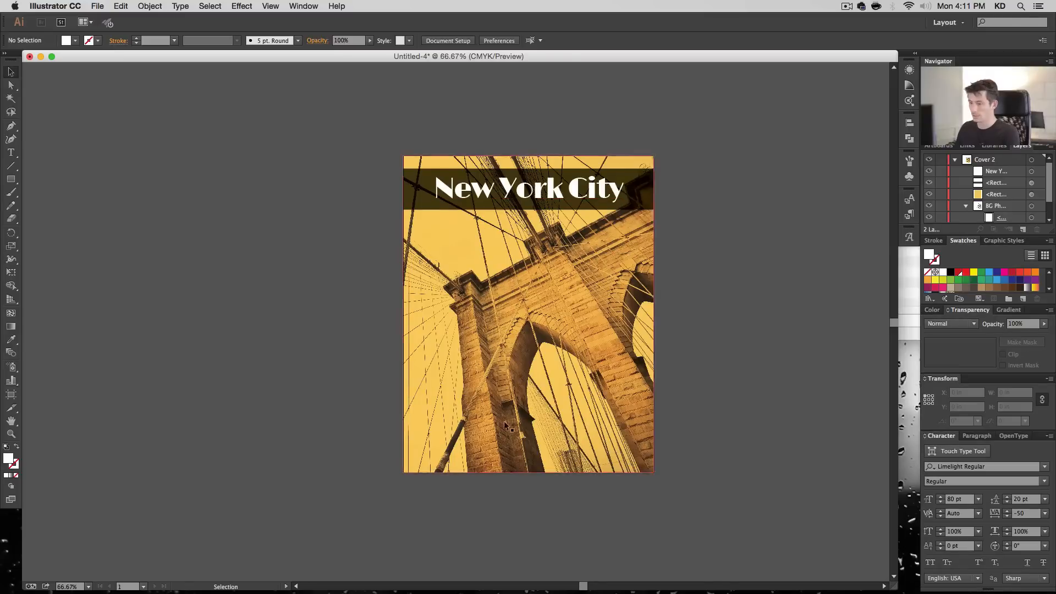
- Duplicate the title bar into the cover's bottom-left corner and shrink the copy to about 2.77 by 0.78 in
left_click(635, 182)
left_click_drag(634, 182, 477, 454)
- Add a byline text near the cover's bottom-left corner reading "by" followed by the author's full name
key("t")
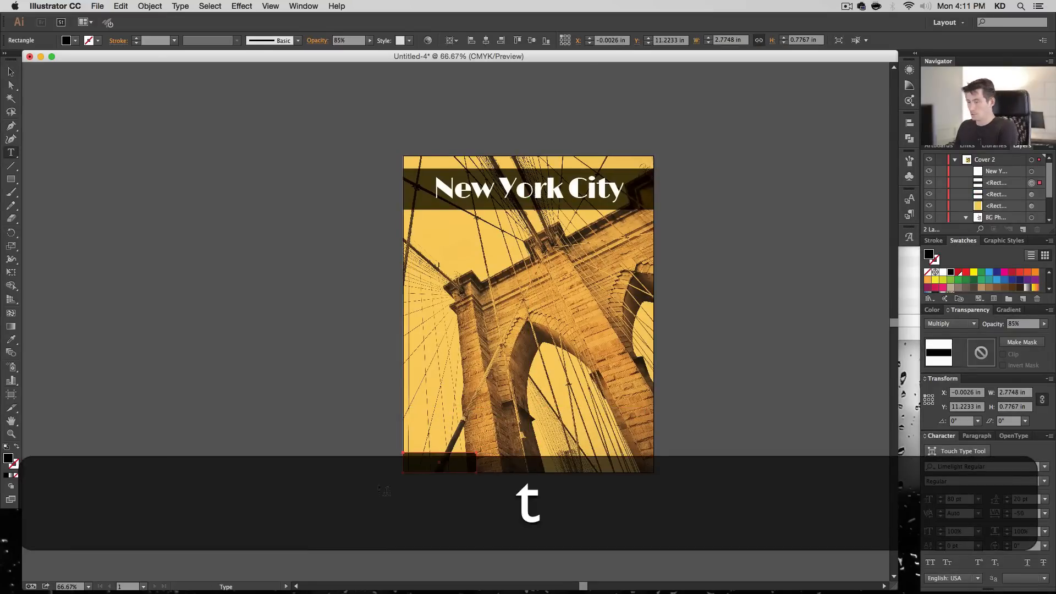
left_click(326, 458)
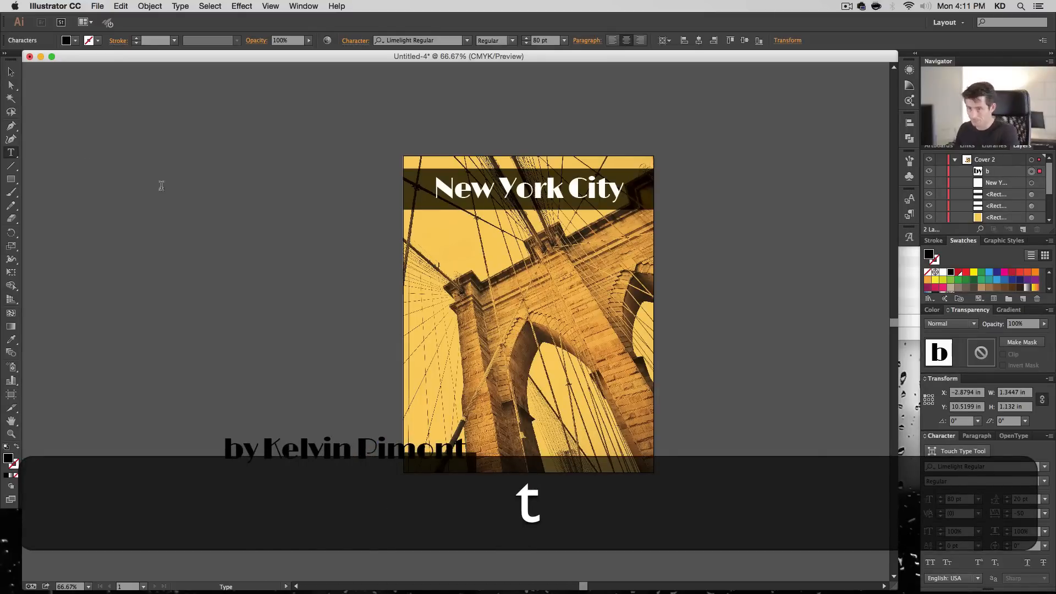
key("Escape")
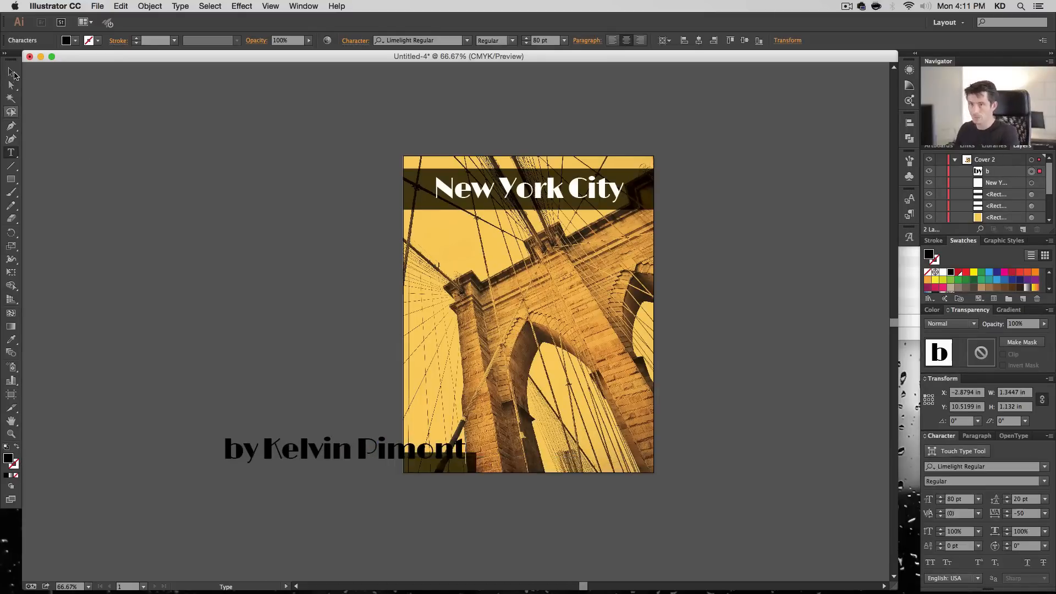
- Change the byline's font to Poiret One and fill it with white
left_click(435, 41)
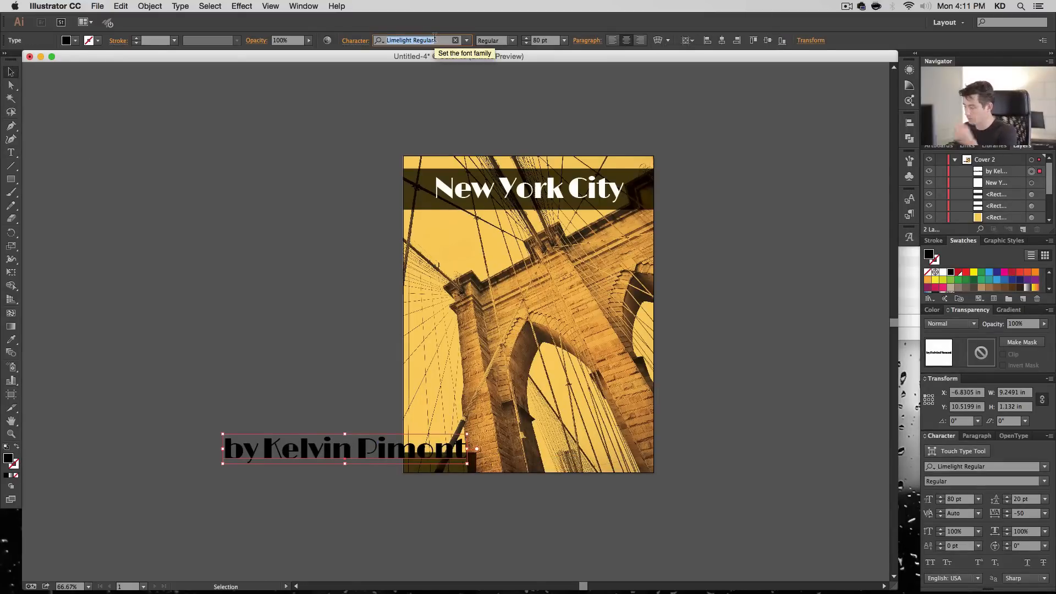
type("poir")
key("Return")
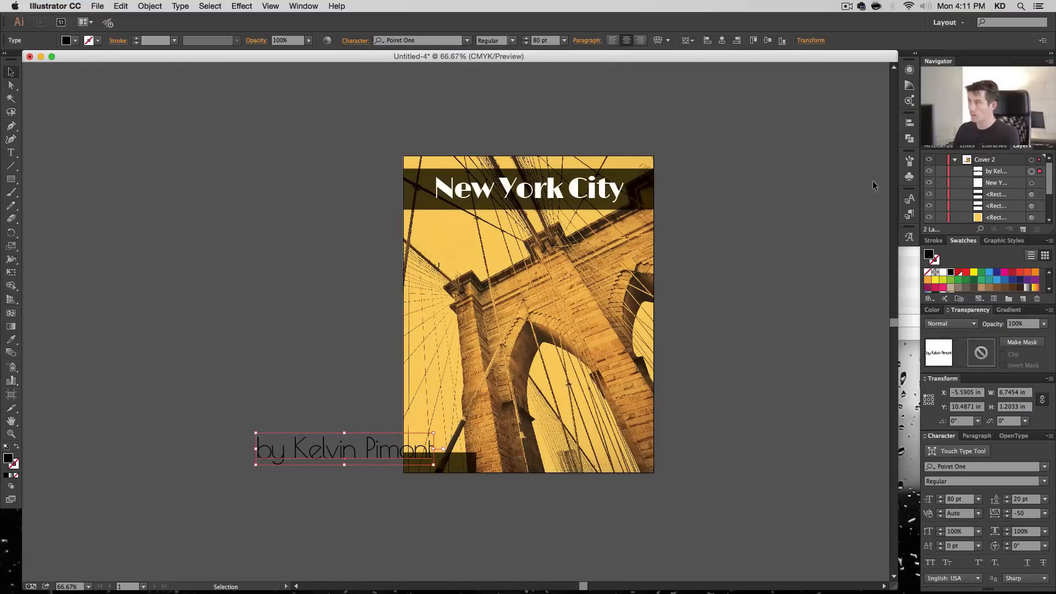
left_click(943, 273)
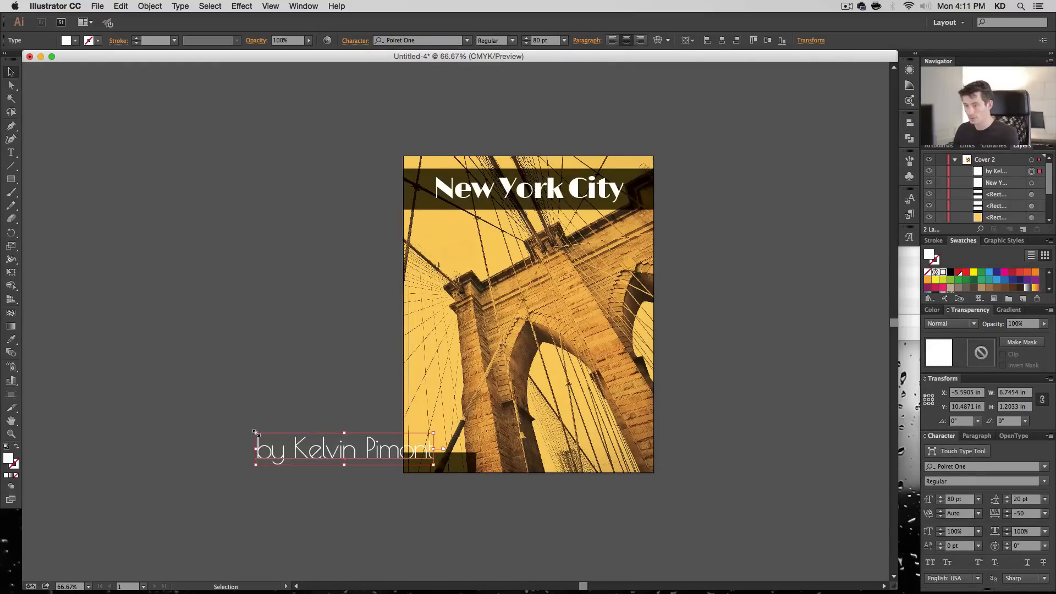
- Scale the byline down to fit inside the small dark bar and set its font size to 21 pt
left_click_drag(255, 431, 455, 465)
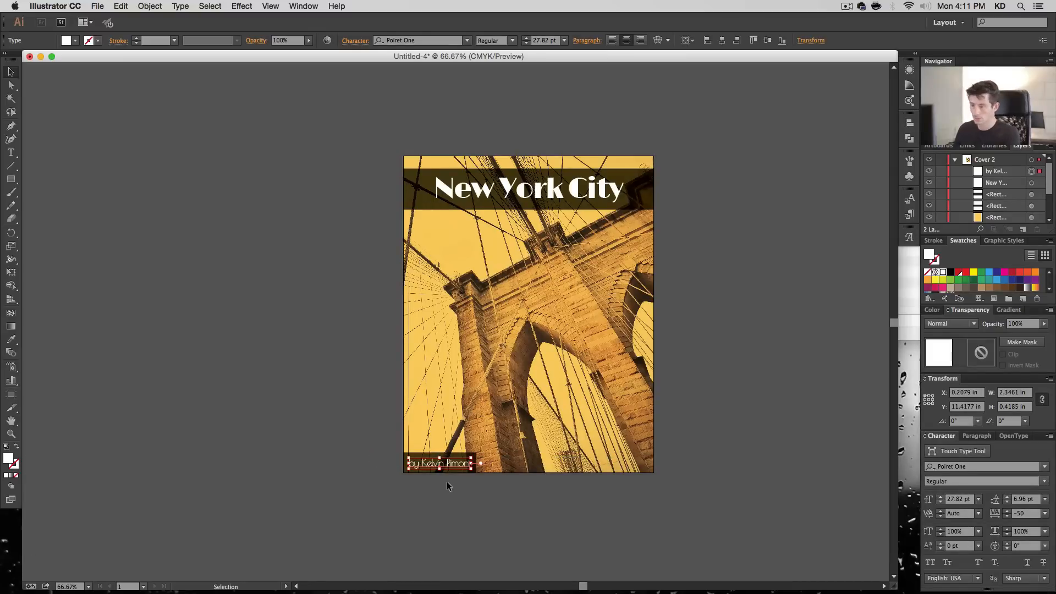
left_click(537, 41)
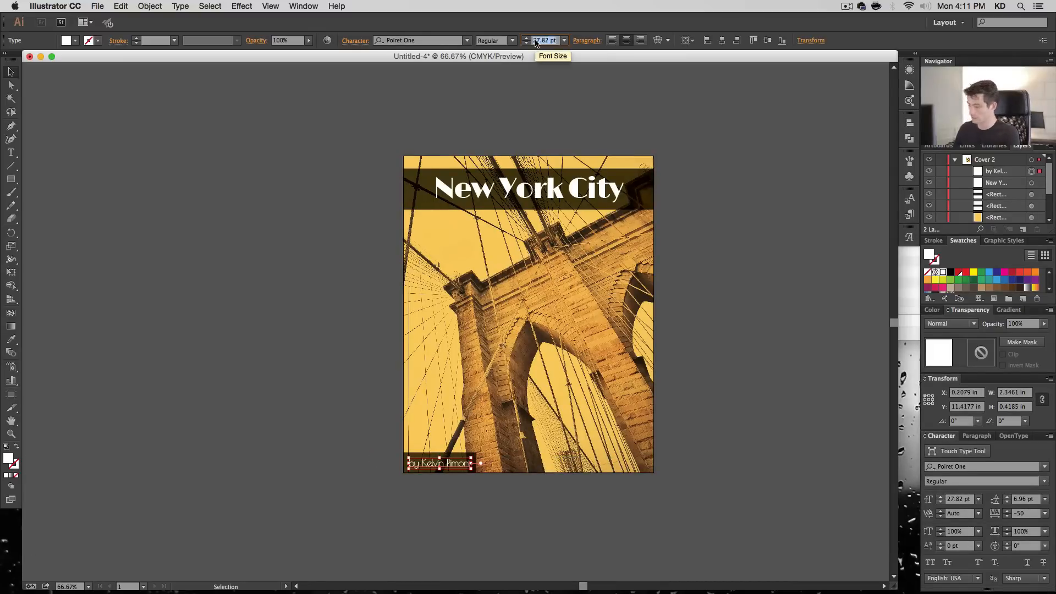
type("21")
key("Return")
- Nudge the byline toward the left end of its dark bar, to about X 0.22 in and Y 11.46 in
key("Up")
key("shift+Left")
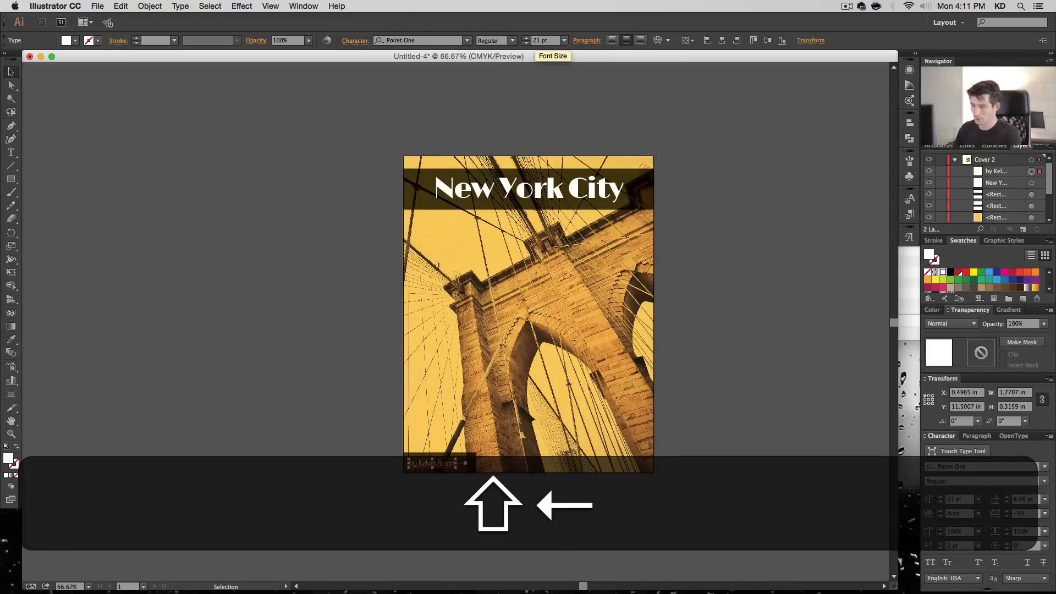
key("shift+Right")
key("shift+Left")
key("shift+Down")
key("Right")
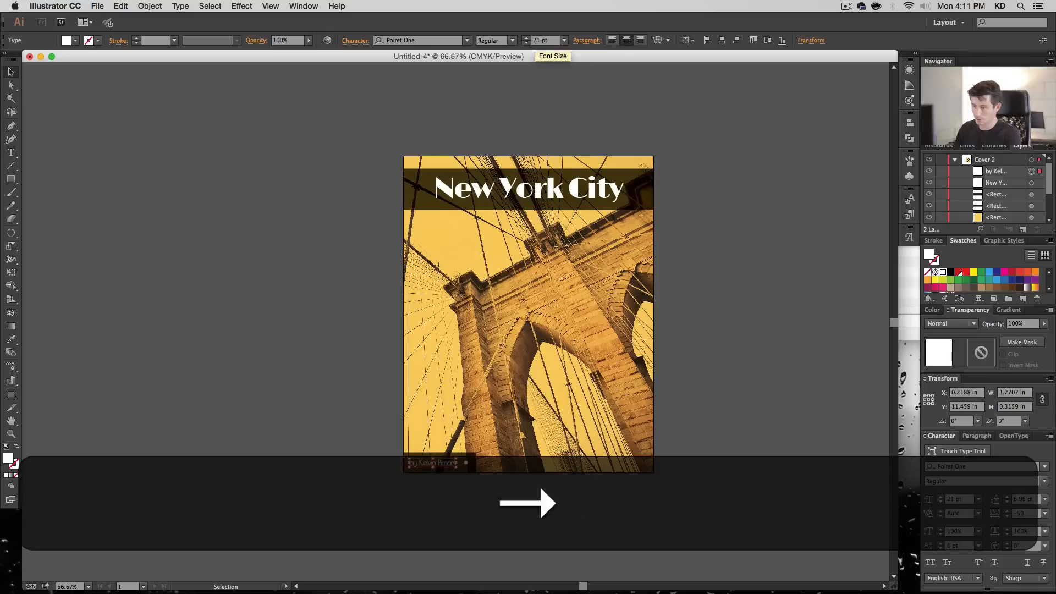
key("Down")
left_click(483, 495)
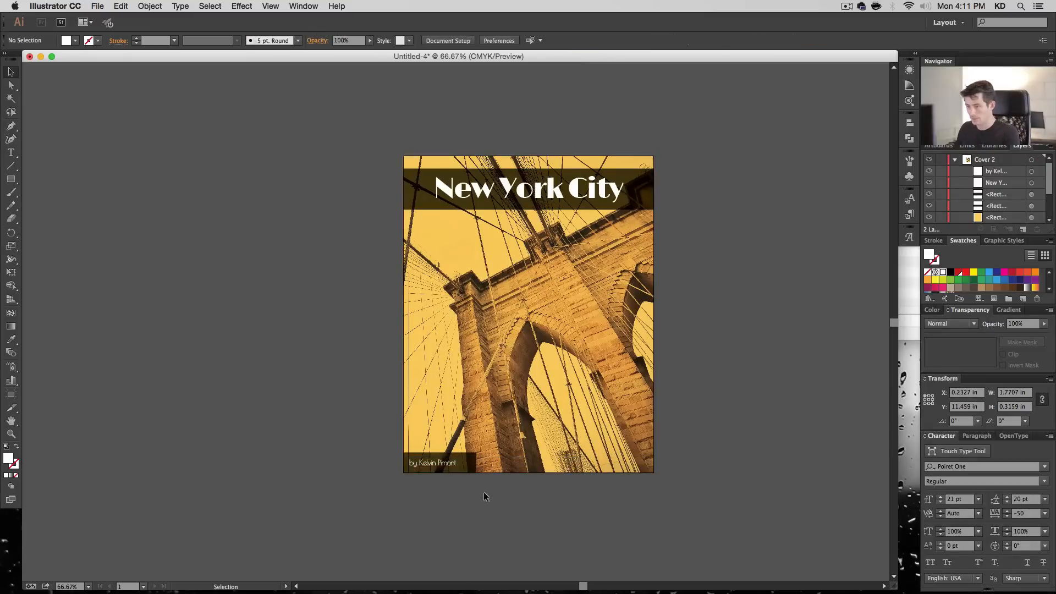
- Shrink the byline's dark bar to about 2.38 by 0.66 in around the smaller text
left_click(470, 467)
left_click_drag(476, 462, 466, 463)
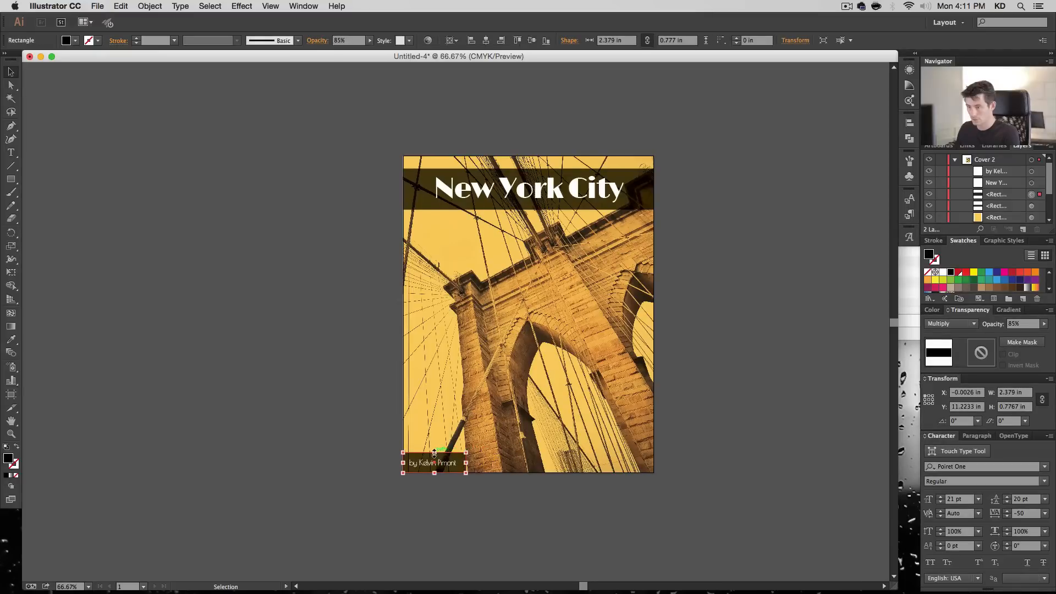
left_click(466, 497)
left_click(449, 468)
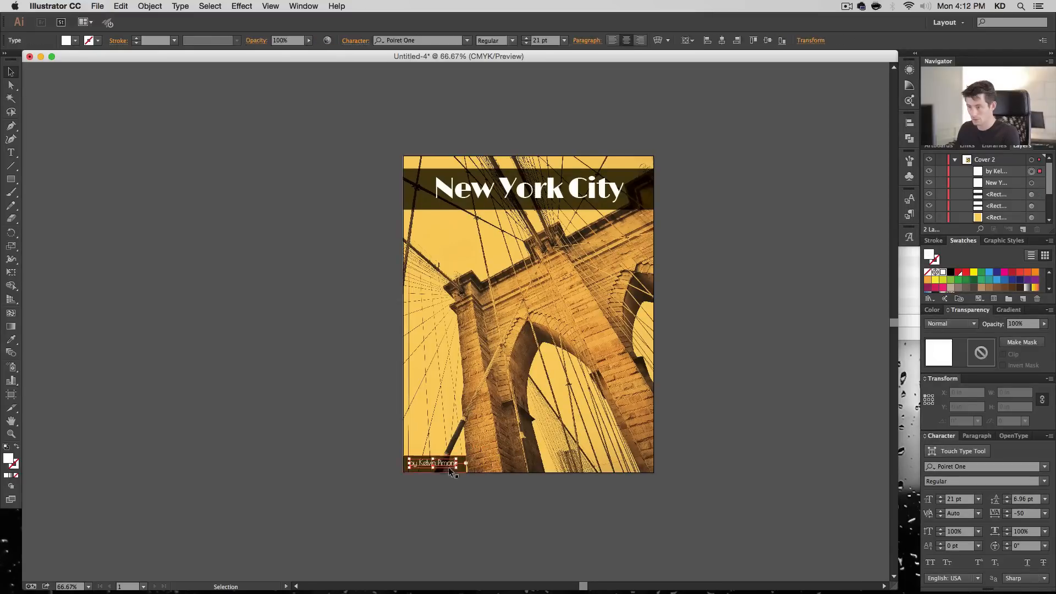
left_click(448, 467, "shift")
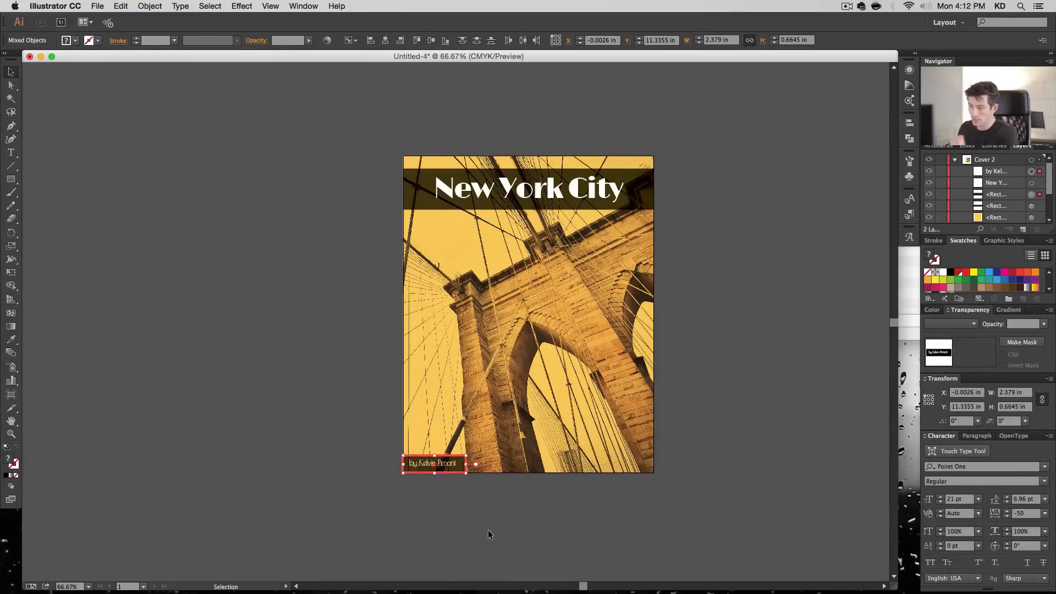
left_click(488, 529)
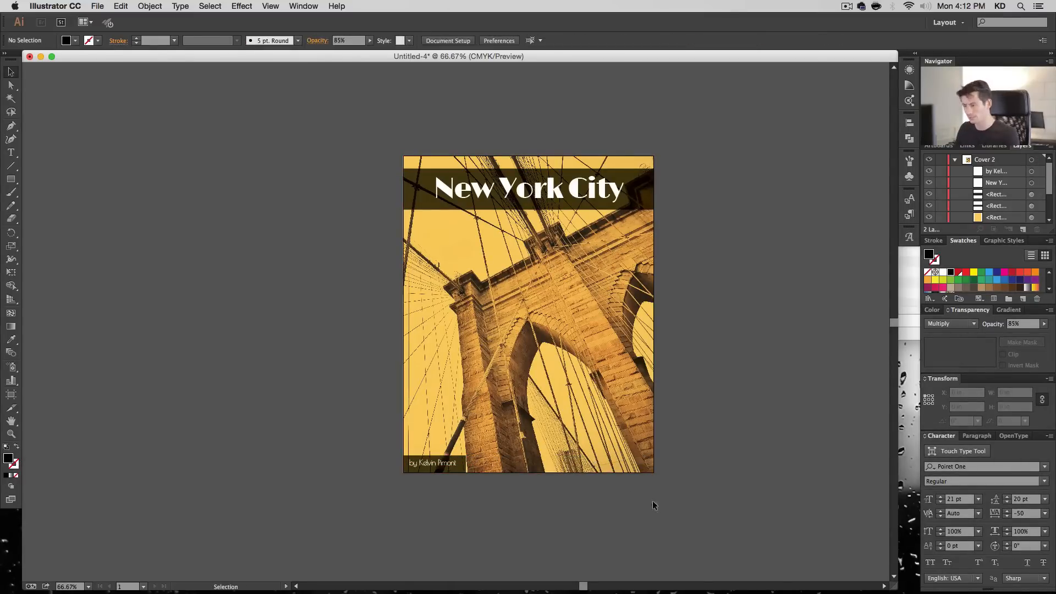
- Center the byline horizontally and vertically on its dark bar, using the bar as the key object
key("super+space")
left_click_drag(496, 493, 286, 363)
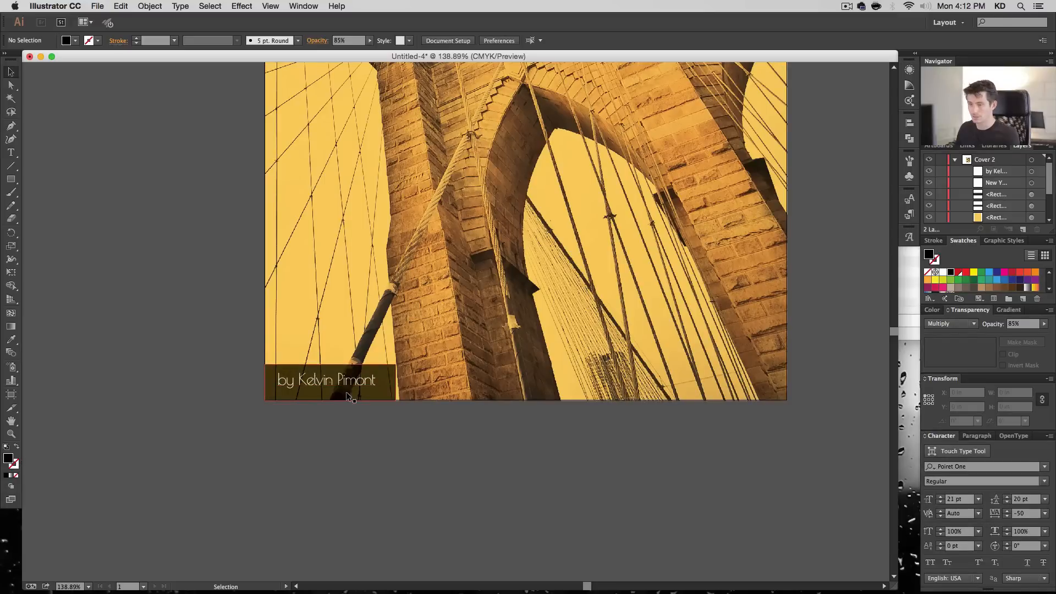
left_click(369, 394)
left_click(359, 383, "shift")
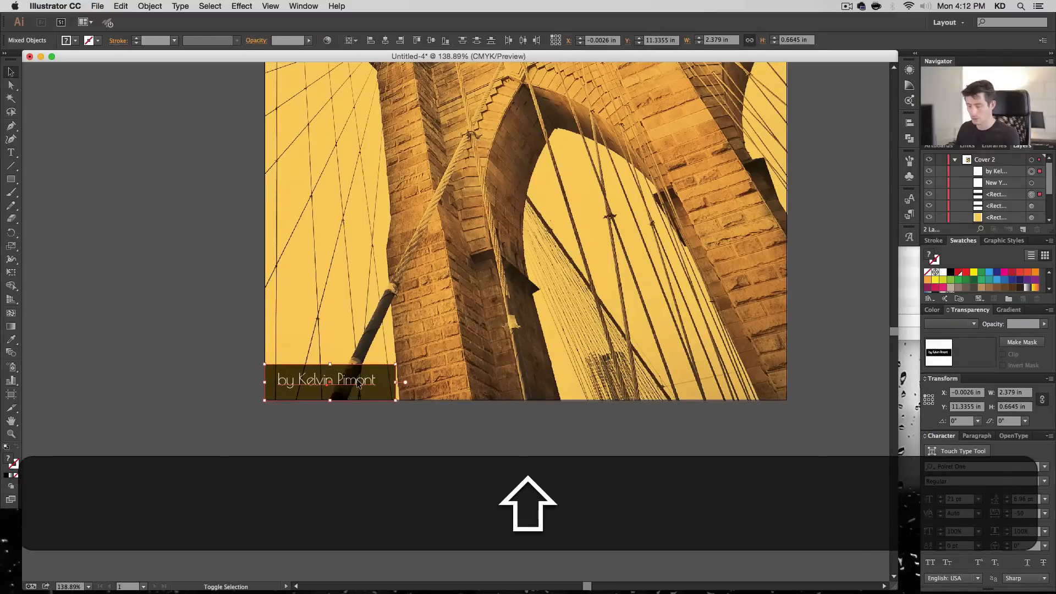
left_click(385, 396)
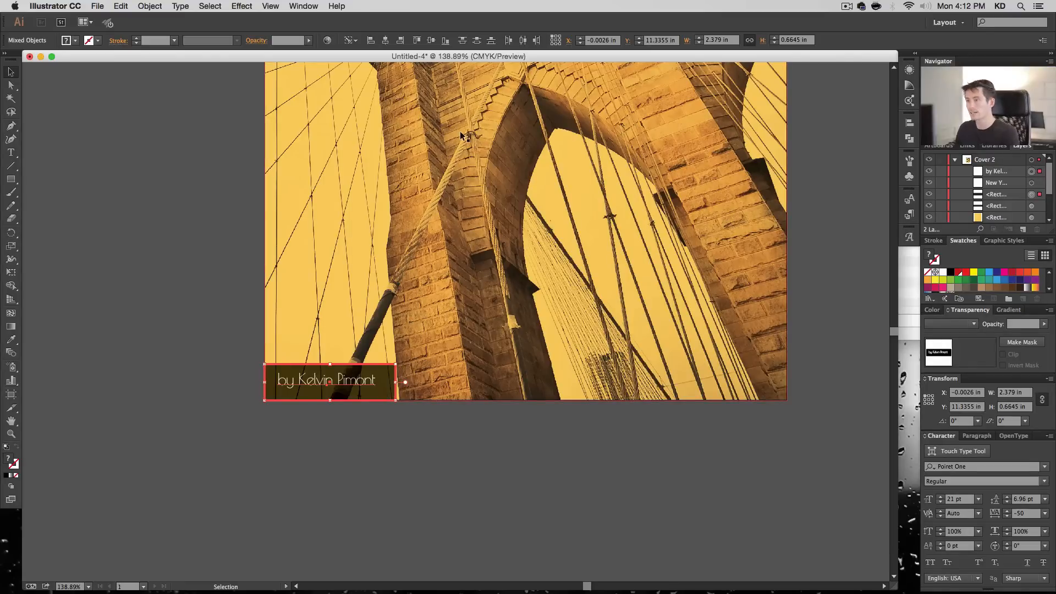
left_click(385, 40)
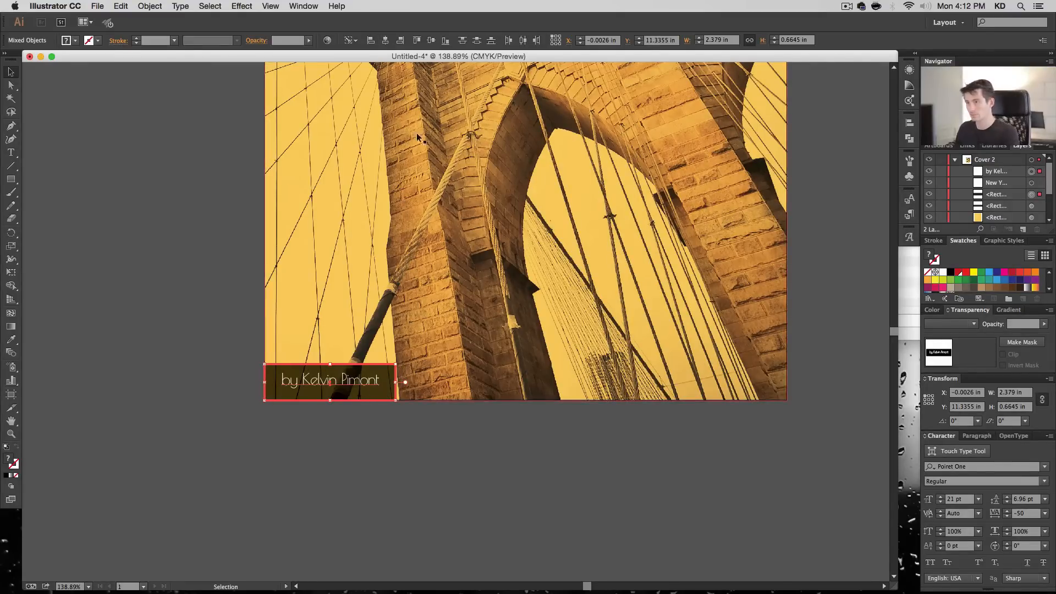
left_click(432, 40)
left_click(569, 500)
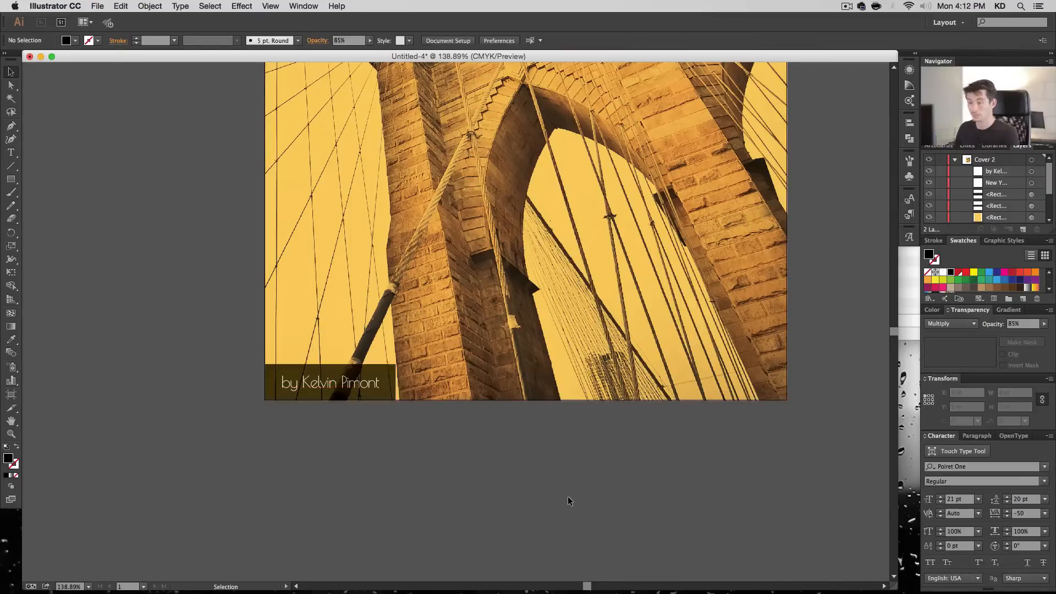
- Reduce the byline bar's height to about 0.5 in and center the byline vertically in it again
key("super+1")
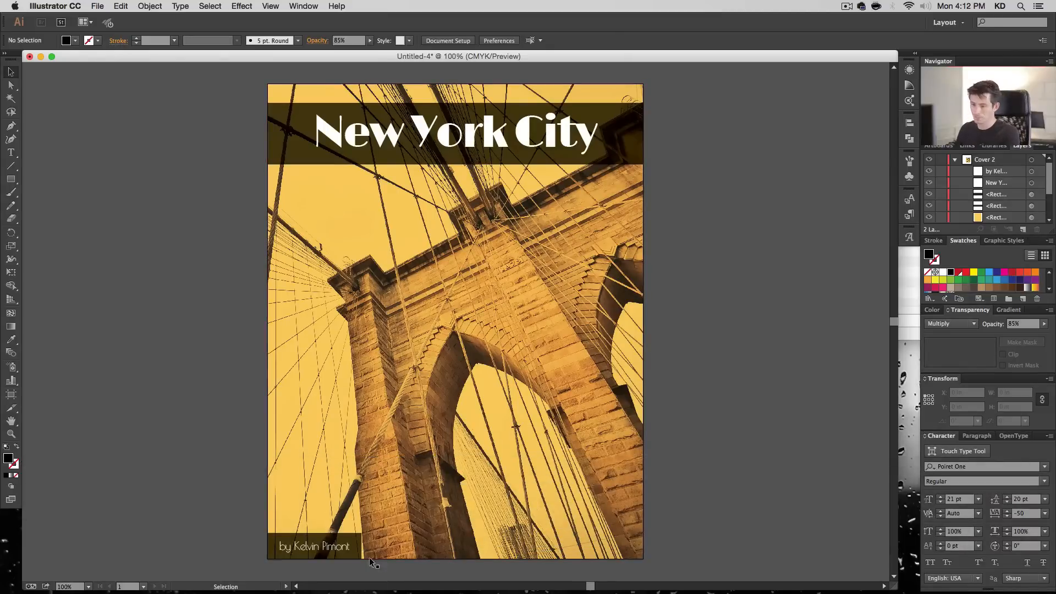
left_click(315, 539)
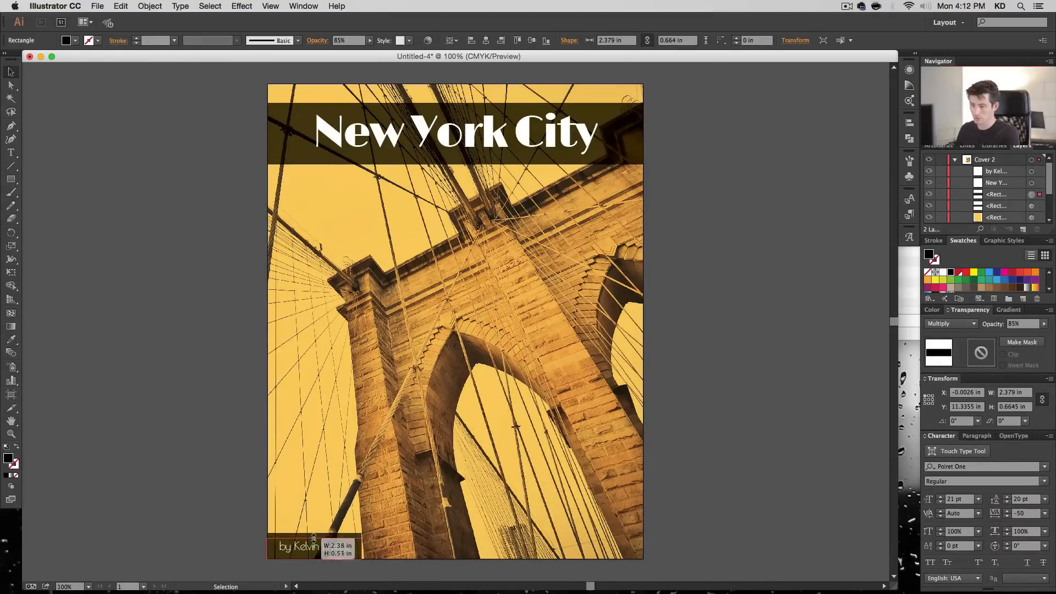
left_click(331, 553, "shift")
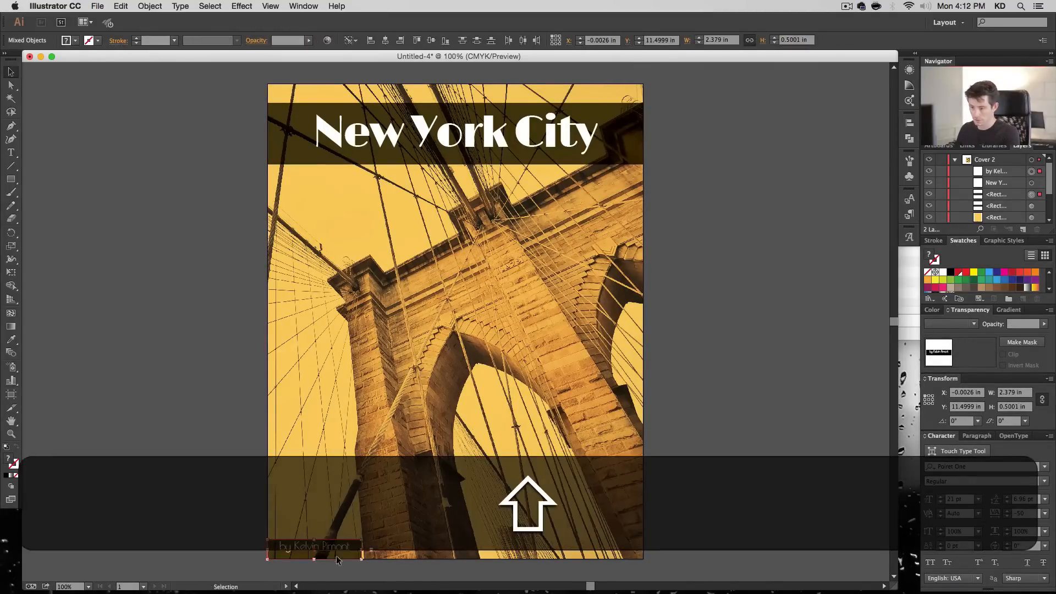
left_click(433, 40)
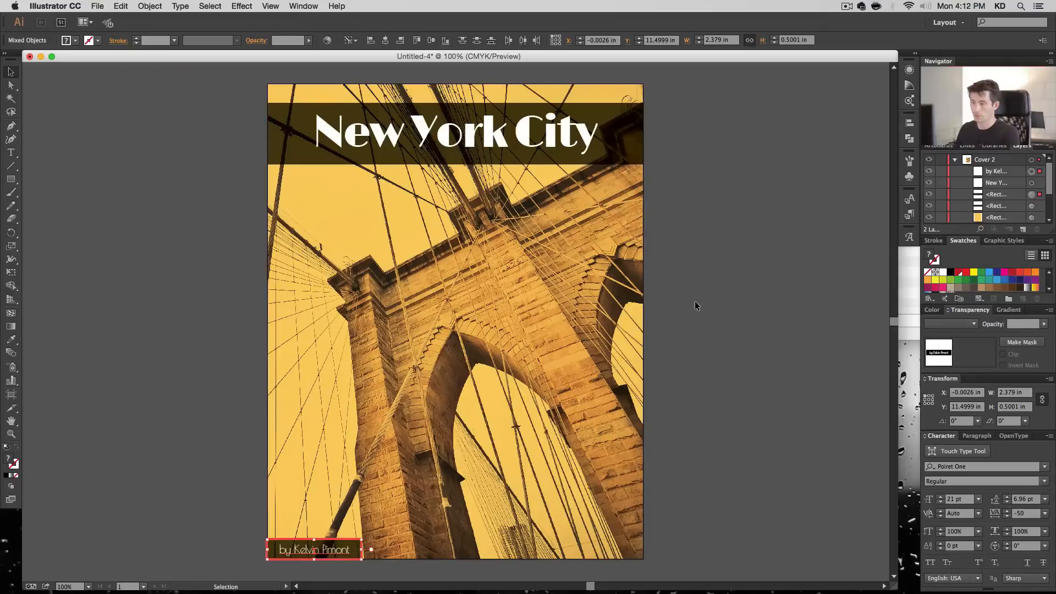
left_click(697, 481)
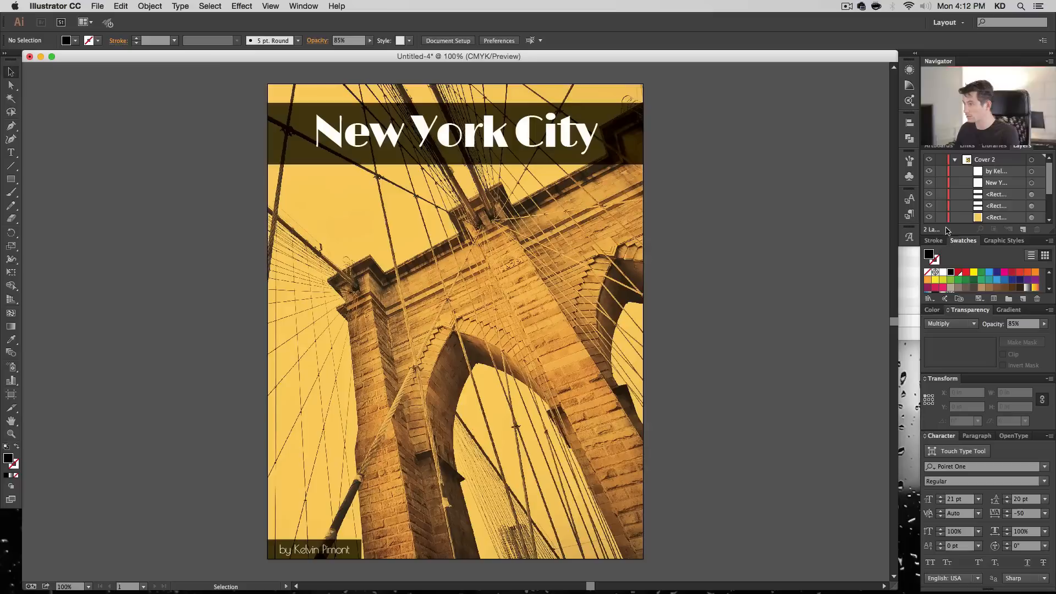
- Nudge the linked bridge photo inside the BG photo group slightly left, to about X -9.84 in
scroll(1015, 206, "down", 3)
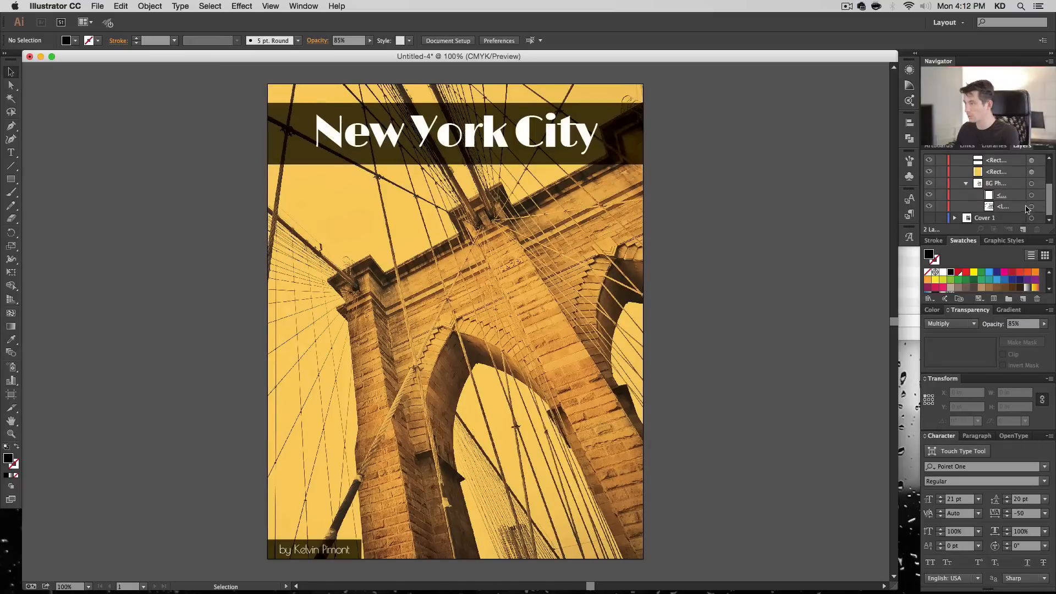
left_click(1031, 206)
key("shift+Left")
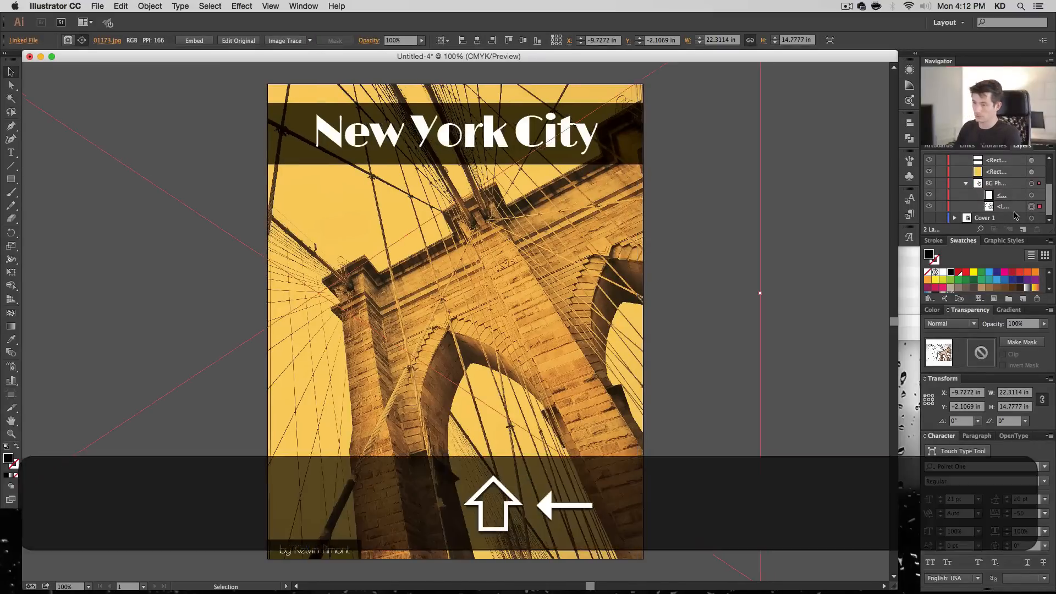
key("shift+Right")
key("Right")
key("Left")
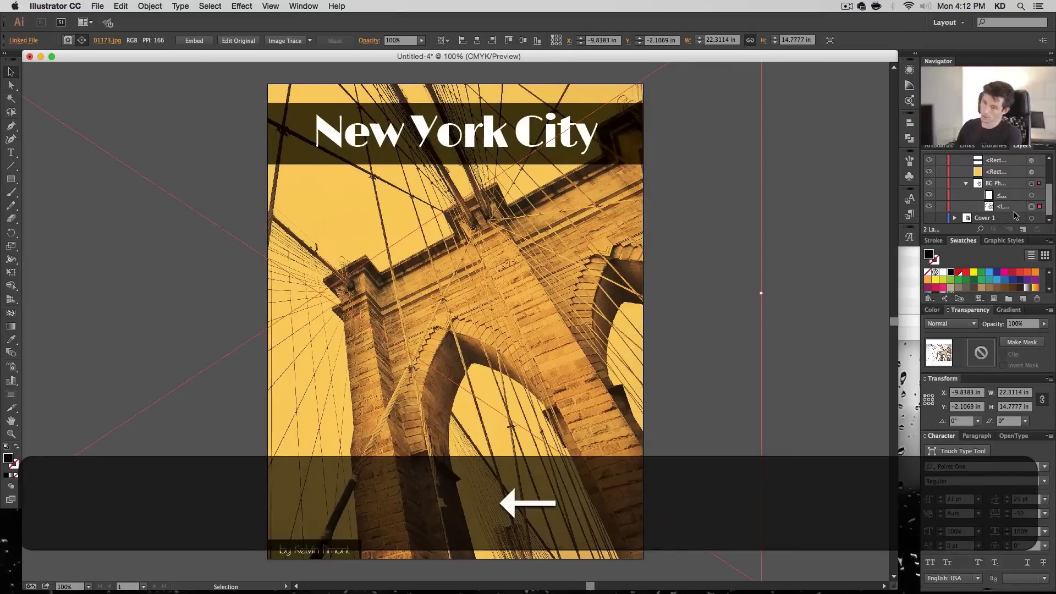
left_click(770, 429)
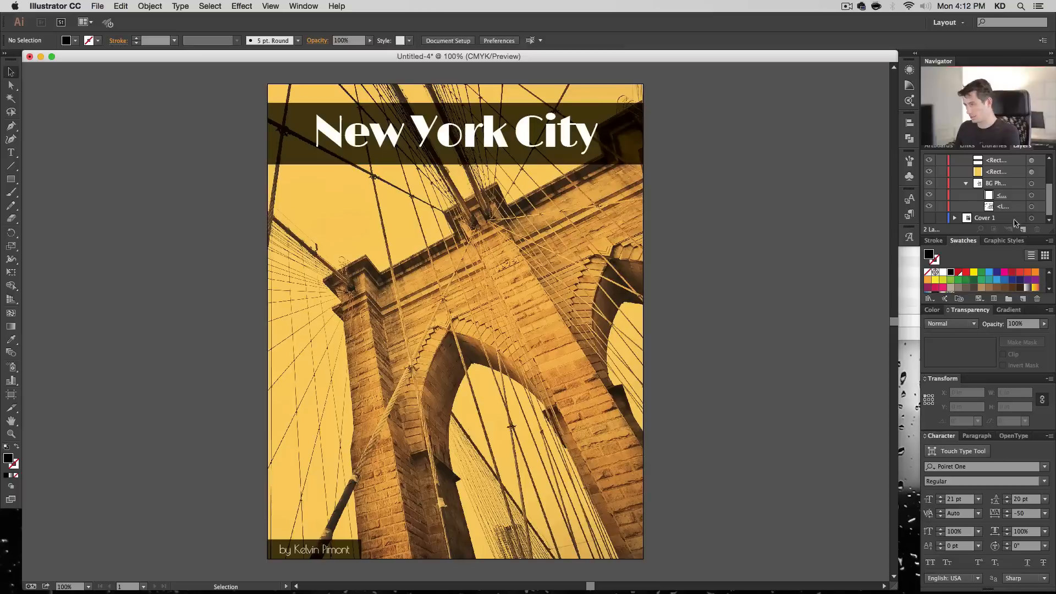
- Paste a copy of the title bar in front and flatten it to a strip about 0.06 in tall along the bar's lower edge
scroll(1024, 179, "up", 2)
left_click(1032, 183)
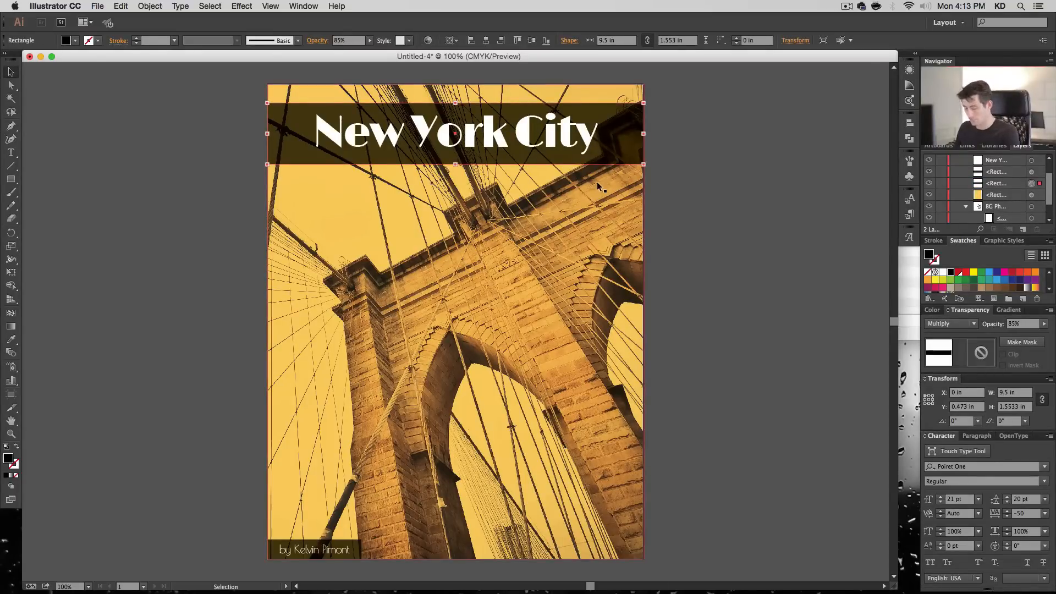
key("super+c")
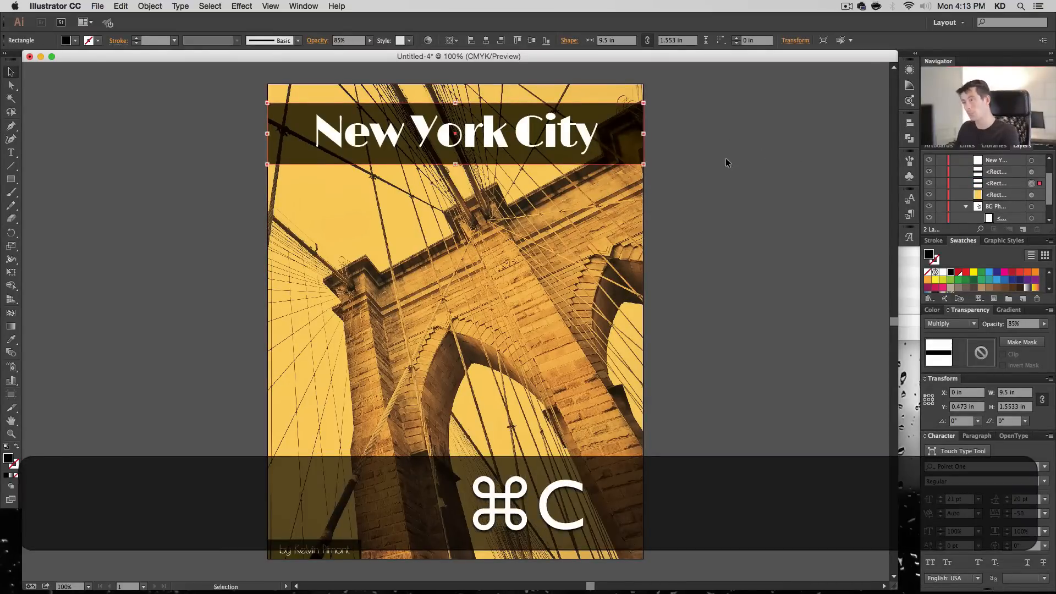
key("super+f")
left_click(150, 6)
mouse_move(121, 6)
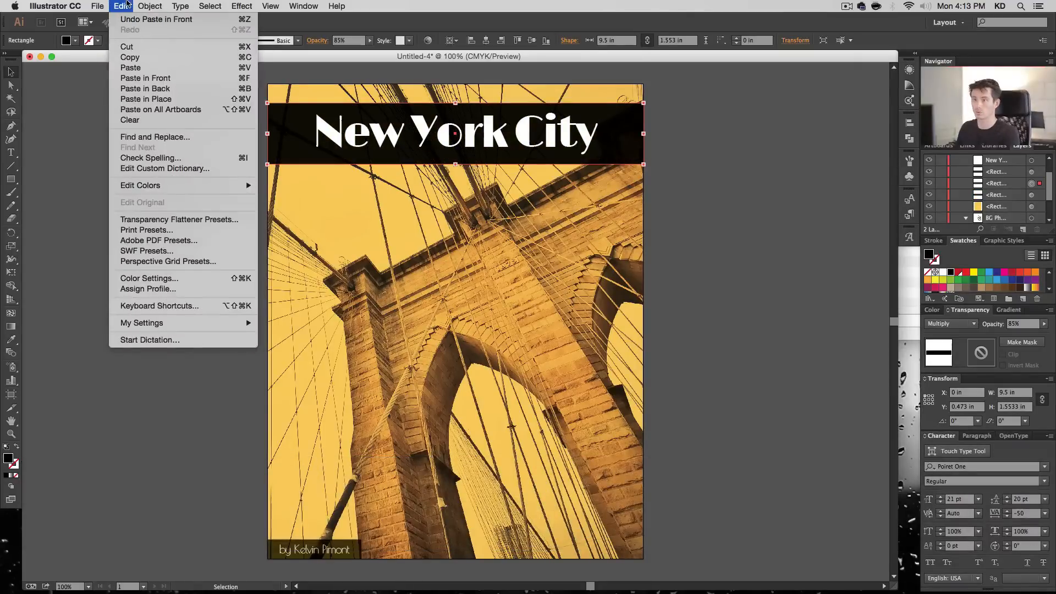
left_click(228, 80)
left_click_drag(455, 103, 457, 168)
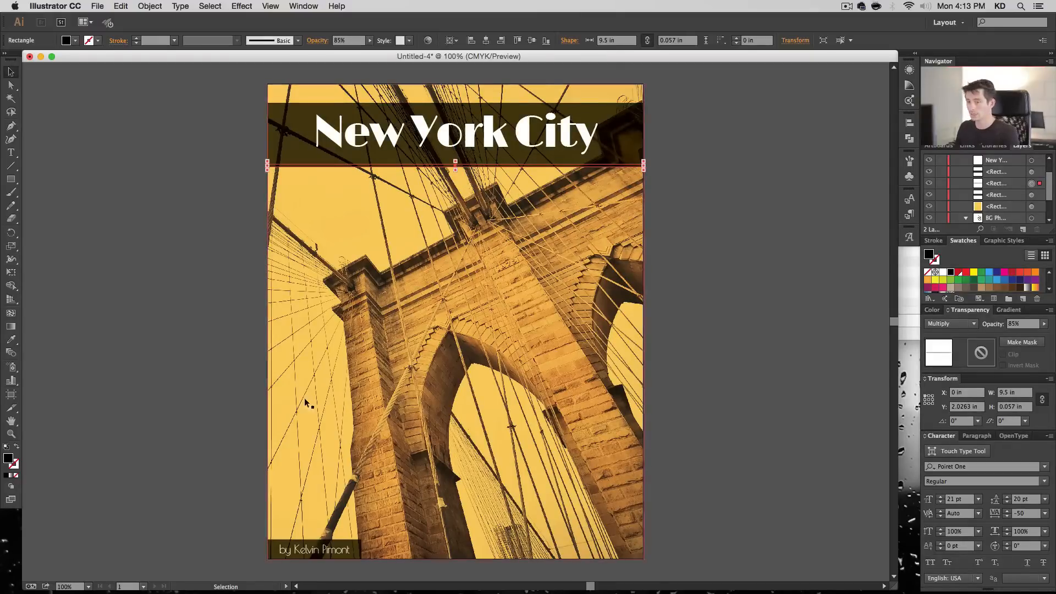
- Fill the thin strip with blue at CMYK 70, 15, 0, 0 and set its opacity to 100%
double_click(9, 459)
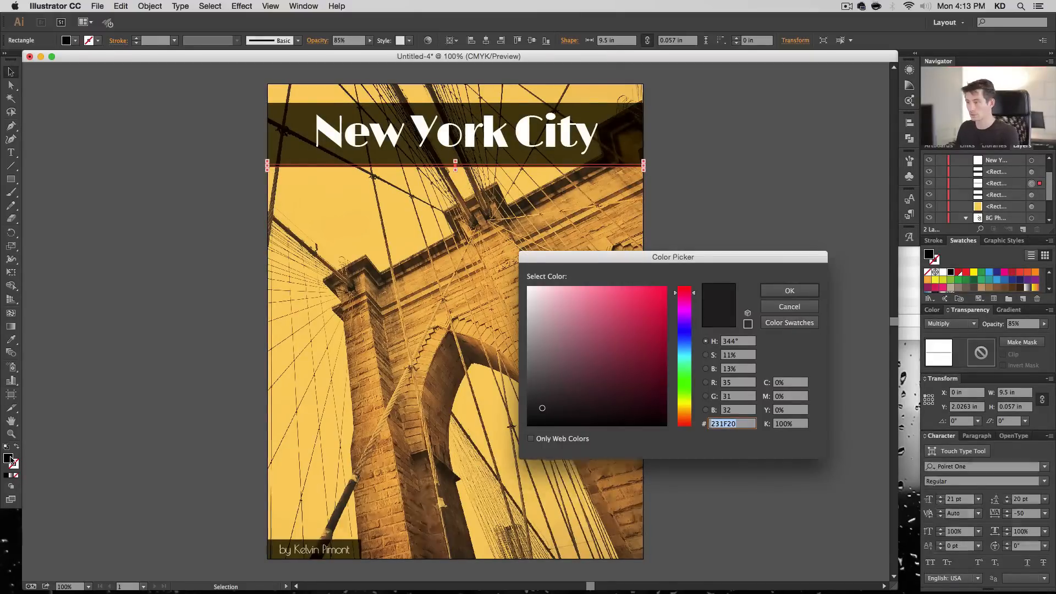
key("Tab")
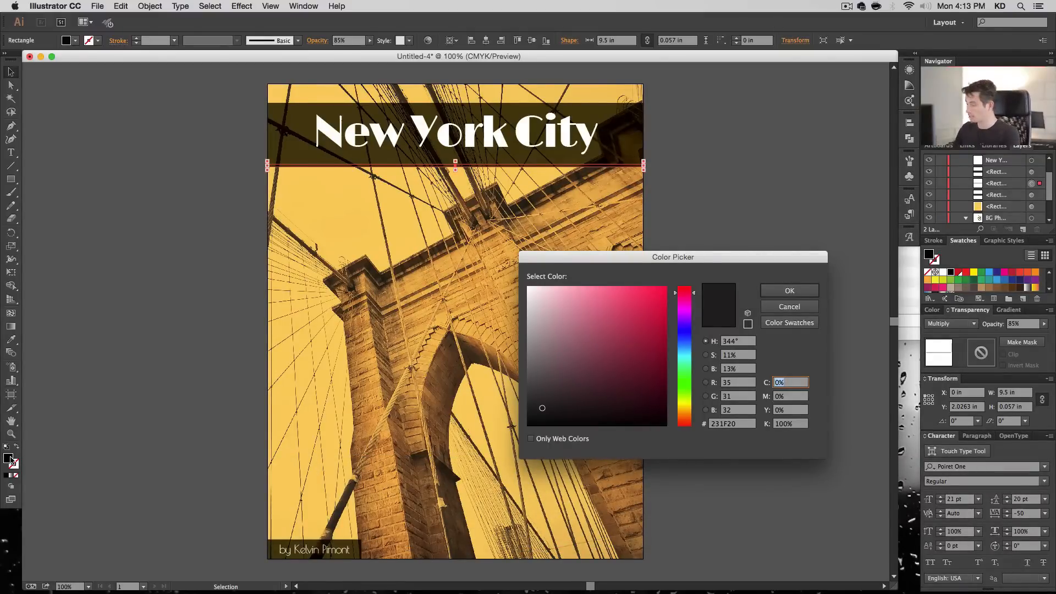
type("70")
key("Tab")
type("15")
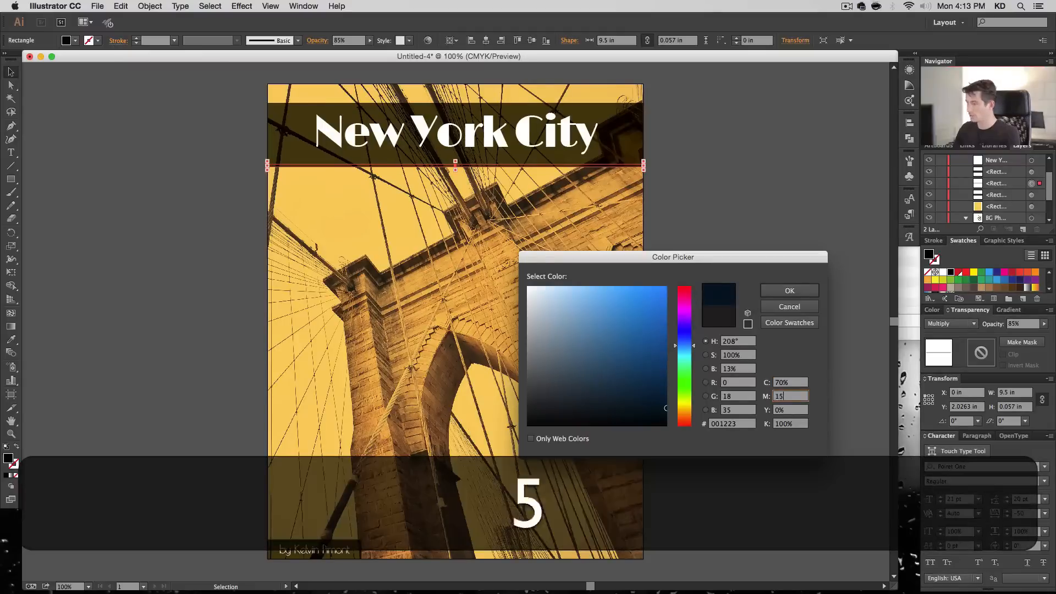
key("Tab")
key("Tab")
type("0")
key("Tab")
key("Return")
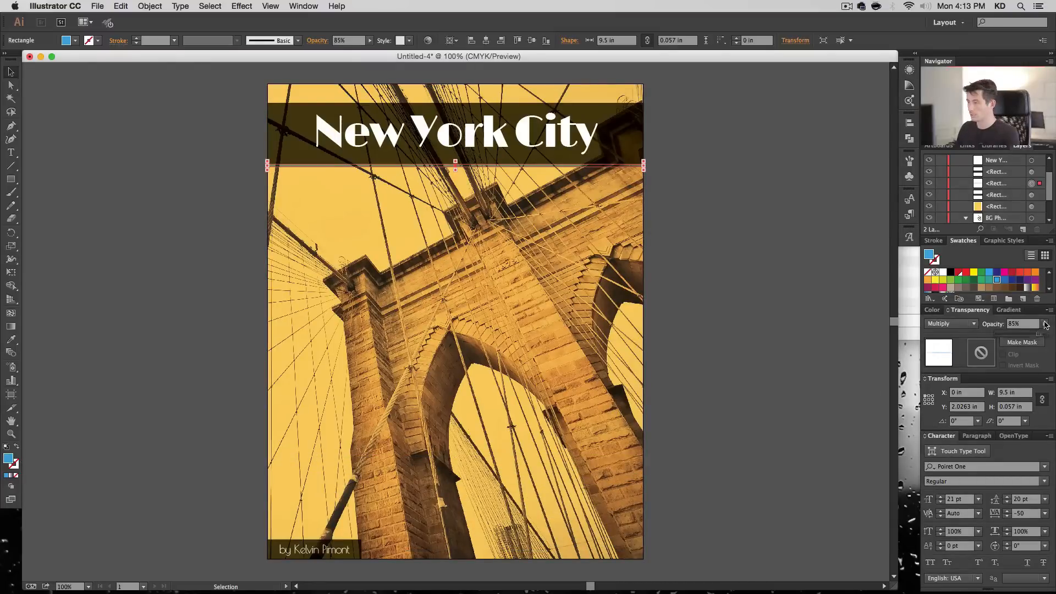
left_click(695, 294)
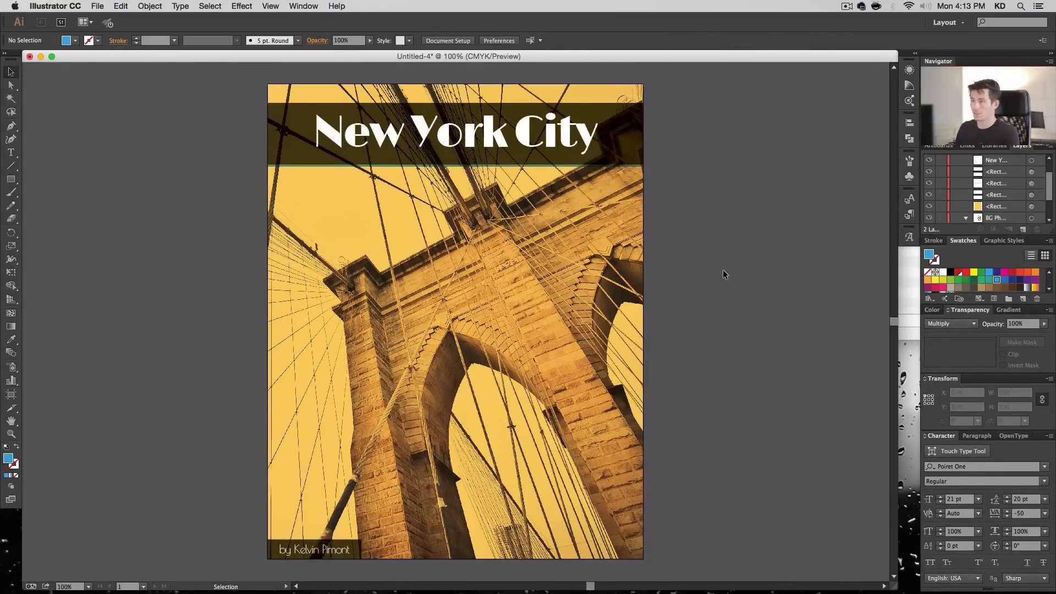
left_click(519, 143)
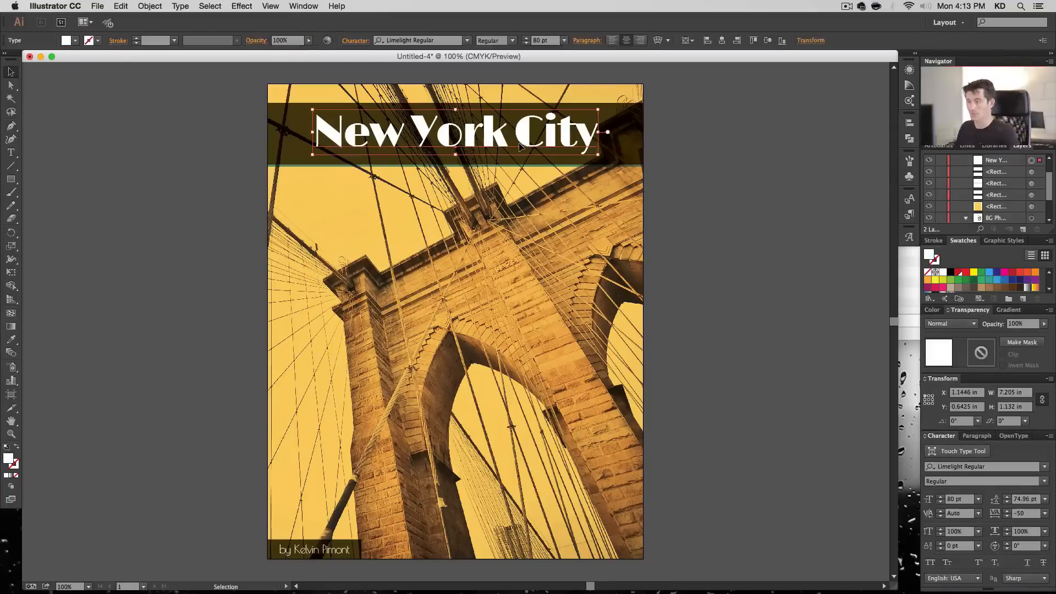
left_click(704, 239)
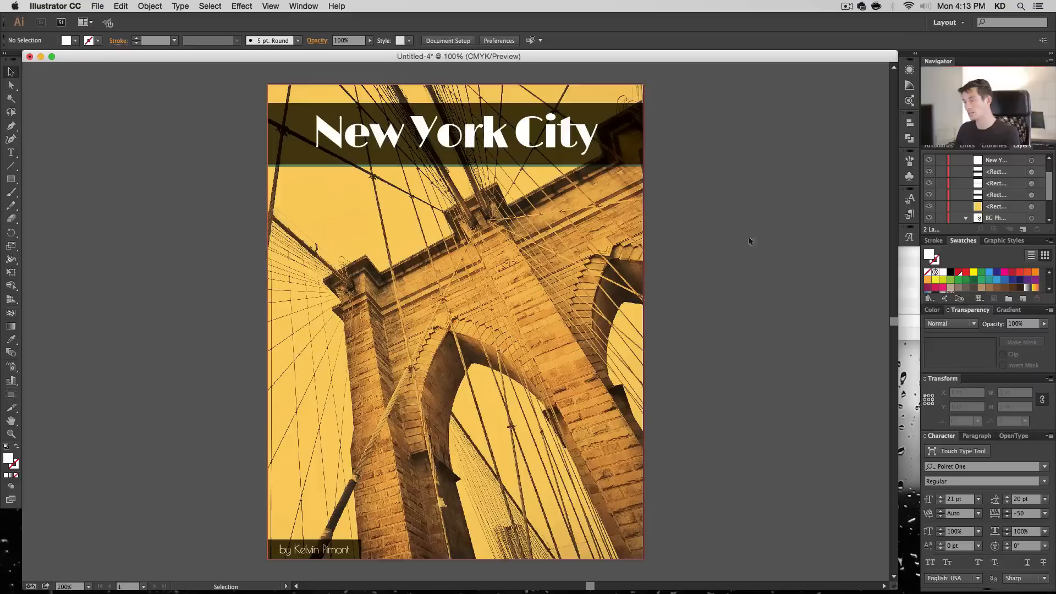
scroll(1035, 196, "down", 3)
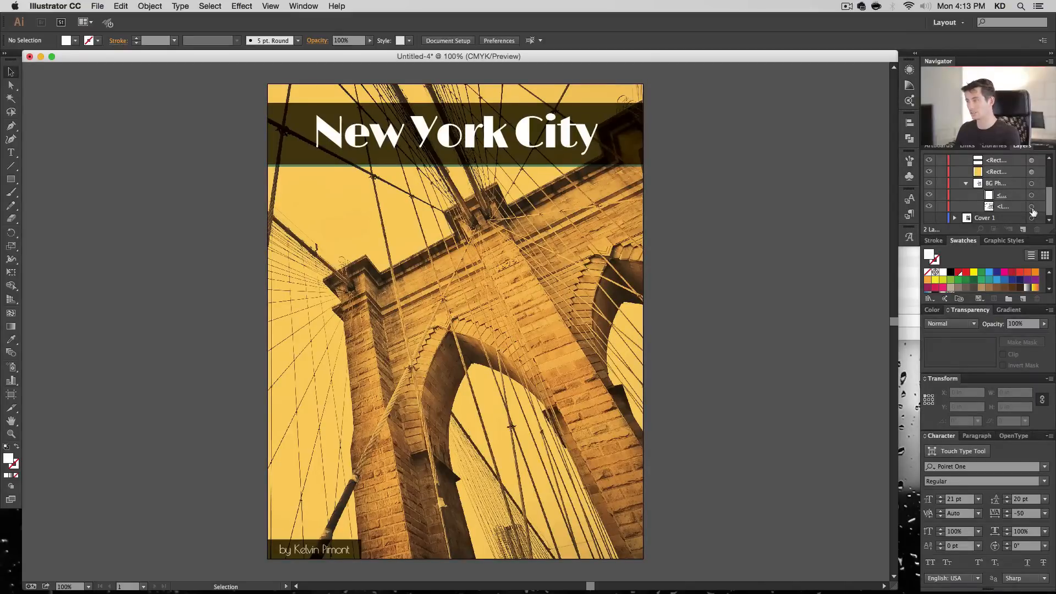
- Paste a copy of the linked bridge photo directly in front of the original inside the BG photo group
left_click(1031, 207)
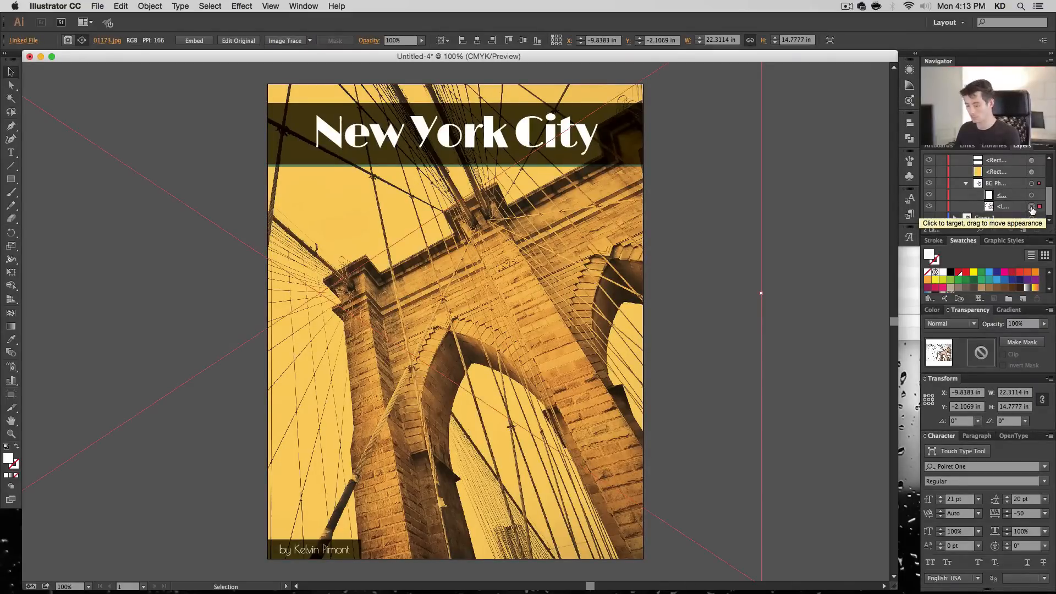
key("super+c")
key("super+f")
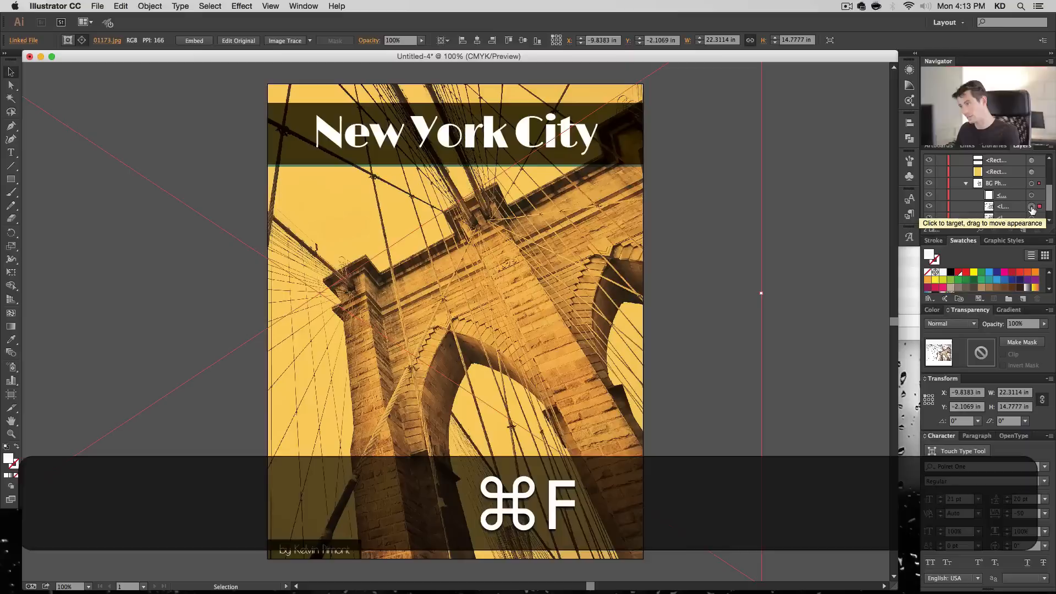
- Set the bridge photo copy's opacity to 30% and its blending mode to Overlay
left_click(960, 325)
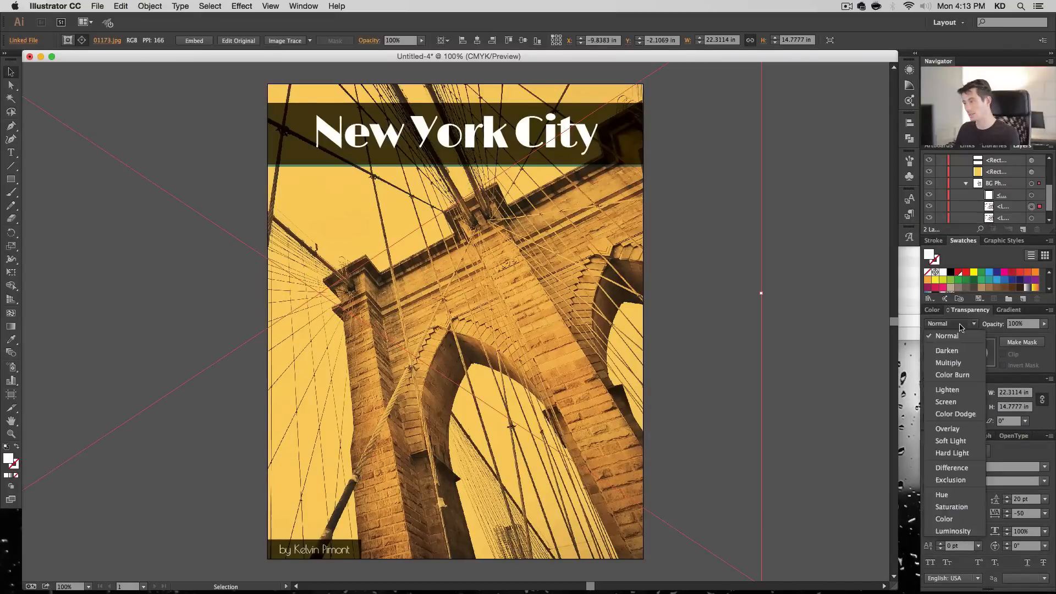
left_click(1022, 324)
type("30")
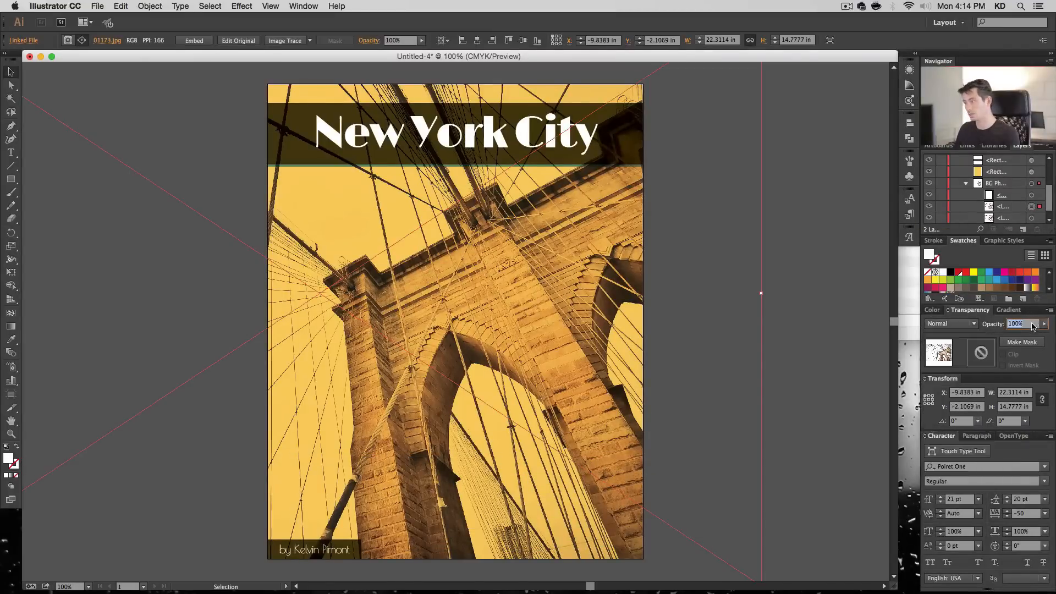
key("Return")
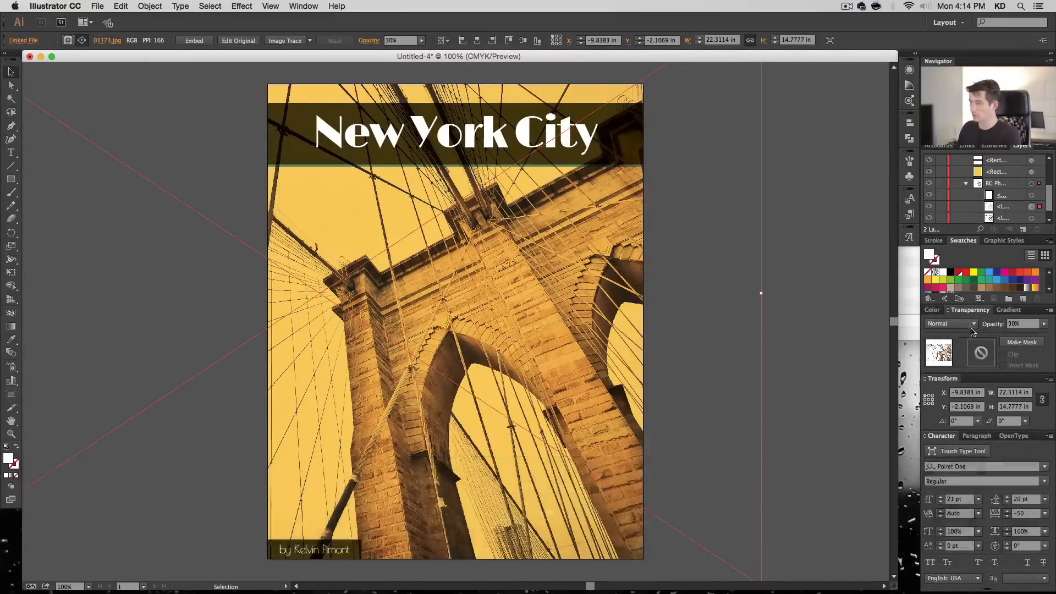
left_click(961, 325)
left_click(963, 431)
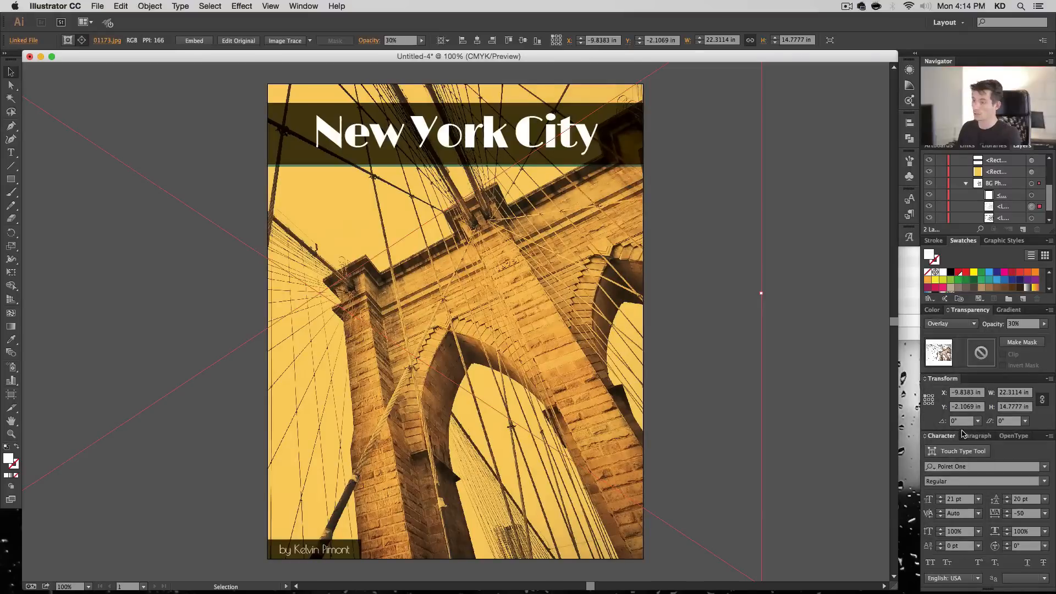
- Toggle the Overlay bridge photo copy's visibility to check its effect and raise its opacity to 60%
scroll(969, 199, "down", 1)
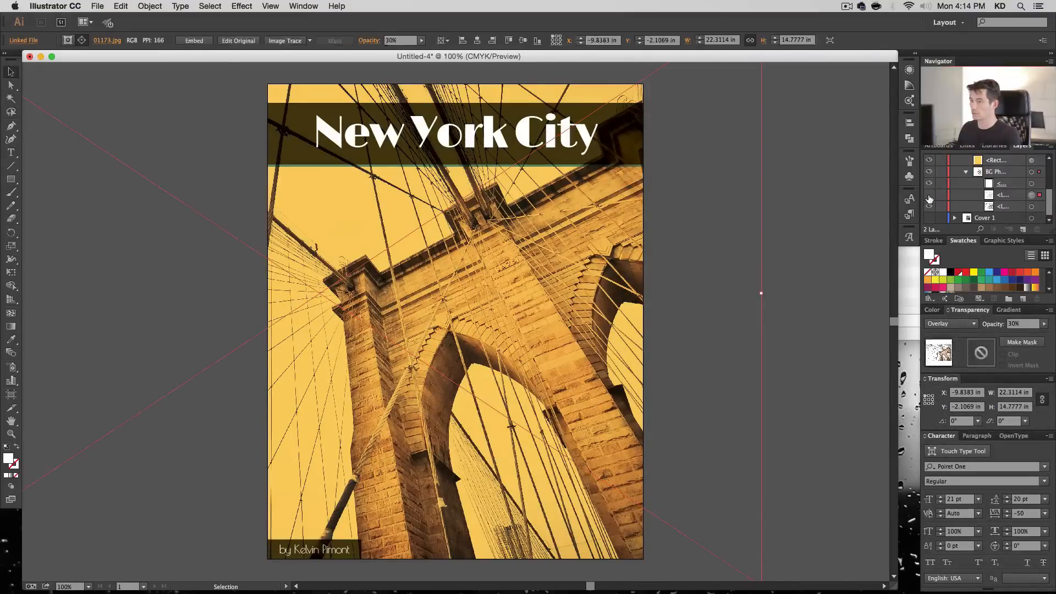
left_click(929, 196)
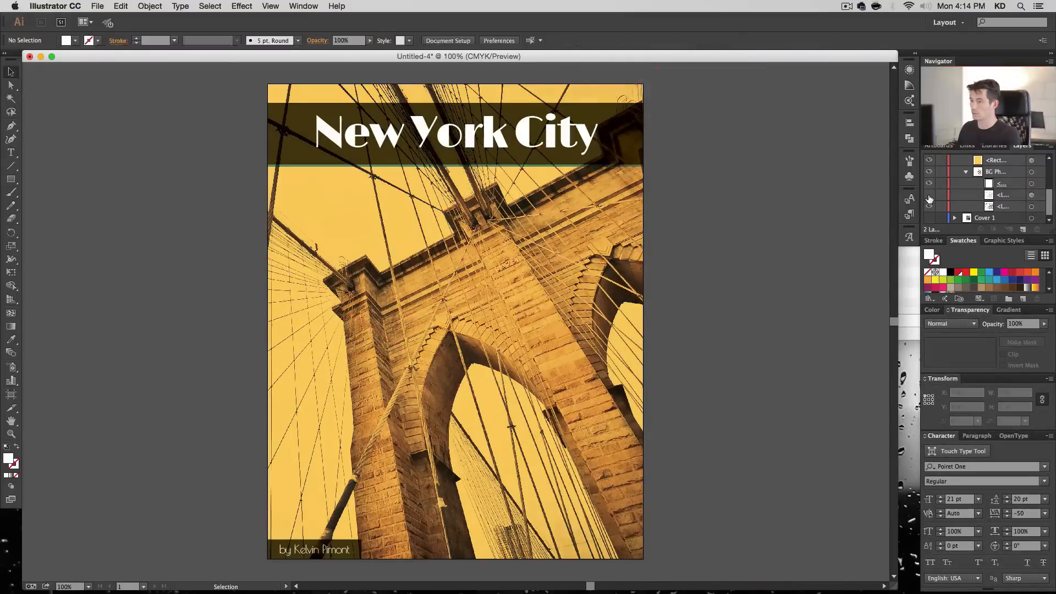
left_click(1031, 195)
left_click(1023, 324)
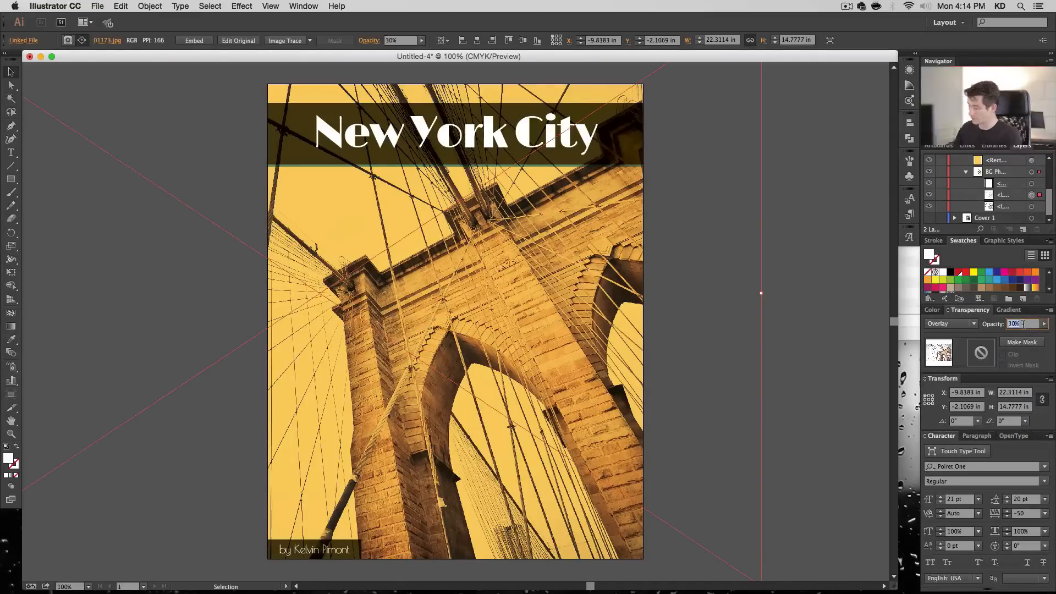
type("60")
key("Return")
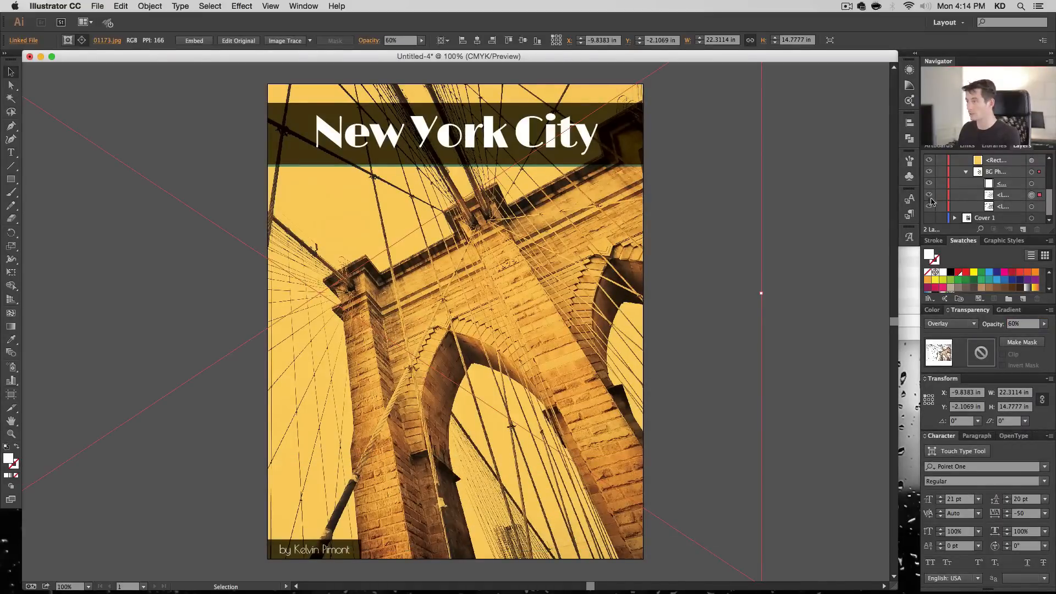
- Compare the cover with and without the Overlay photo copy and review the whole design at a smaller view
left_click(927, 196)
left_click(927, 197)
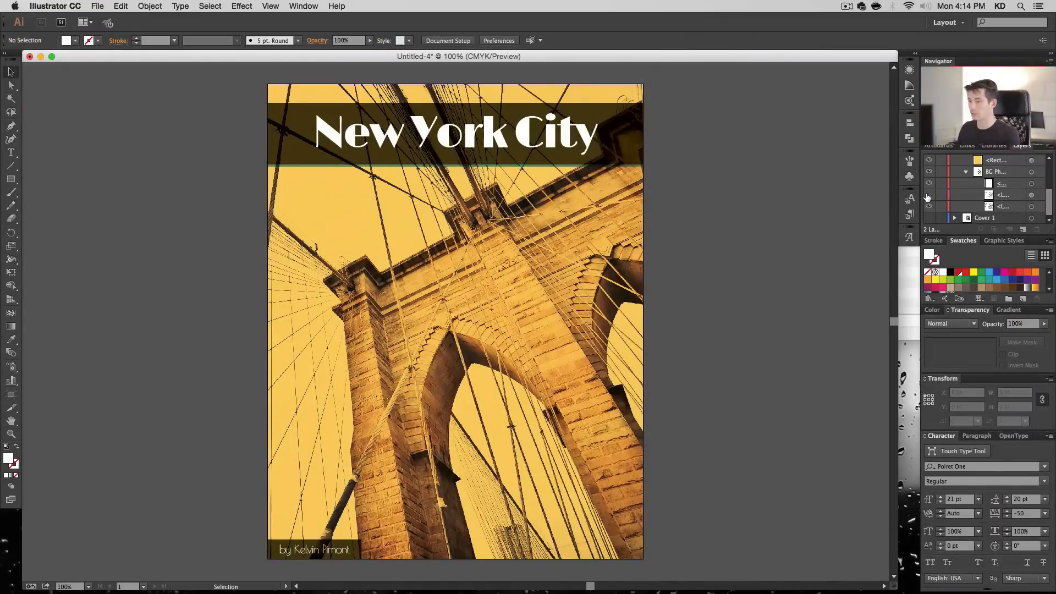
left_click(927, 196)
left_click(928, 196)
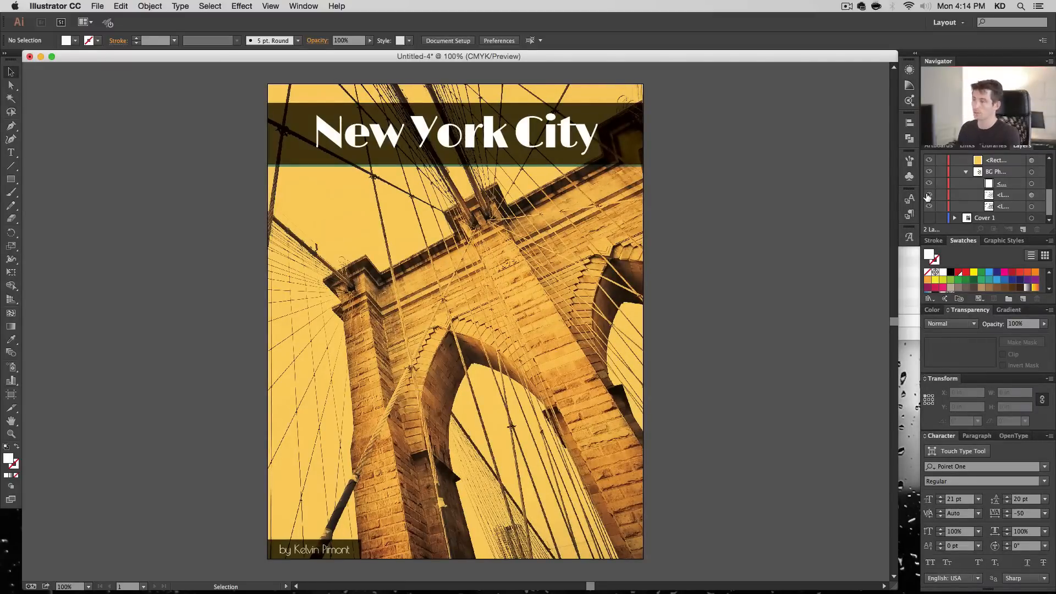
left_click(929, 196)
left_click(929, 196)
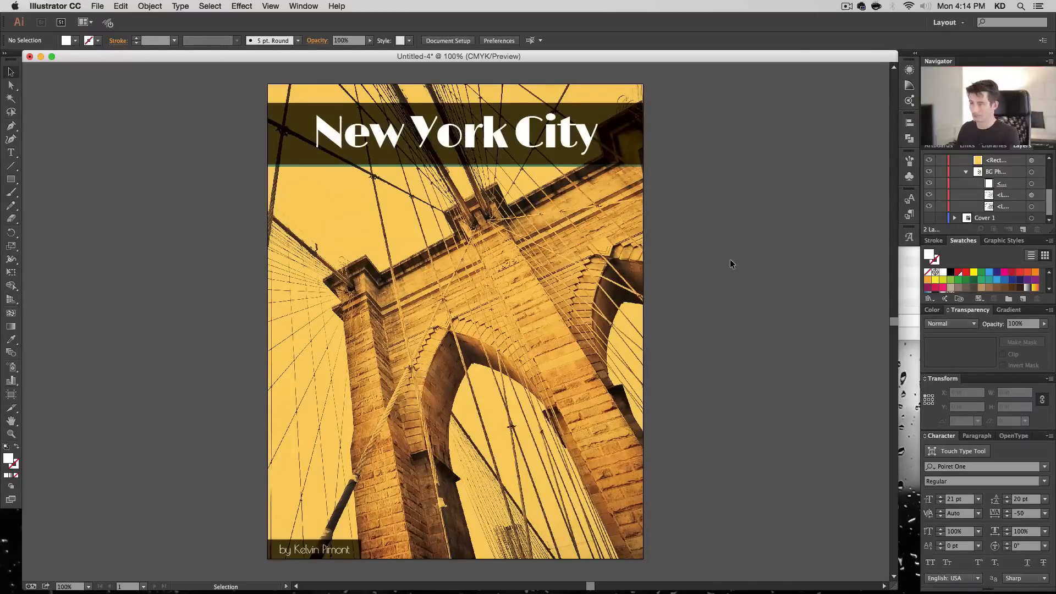
key("super+minus")
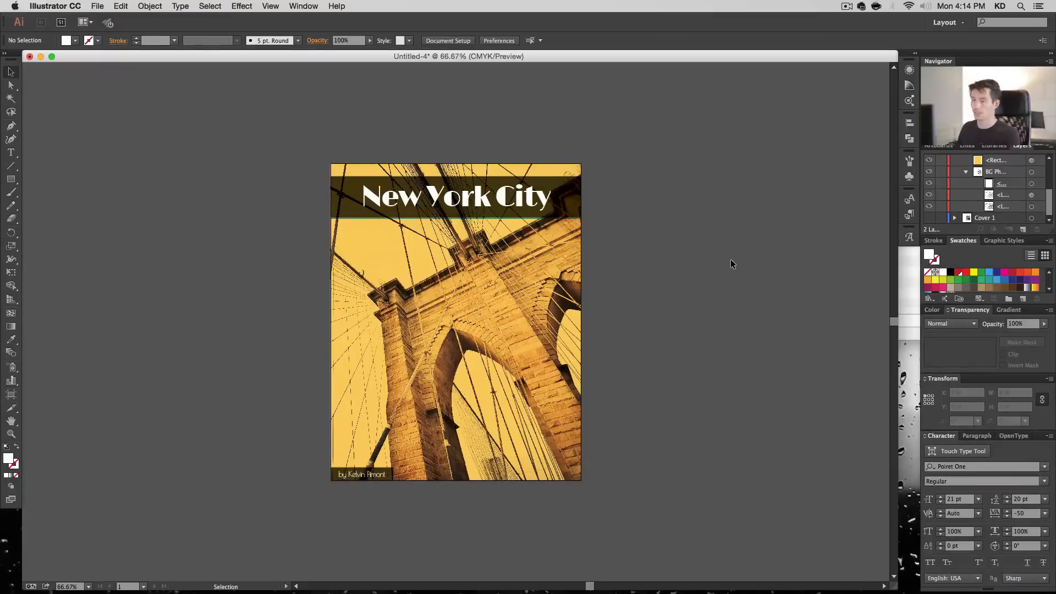
key("super+plus")
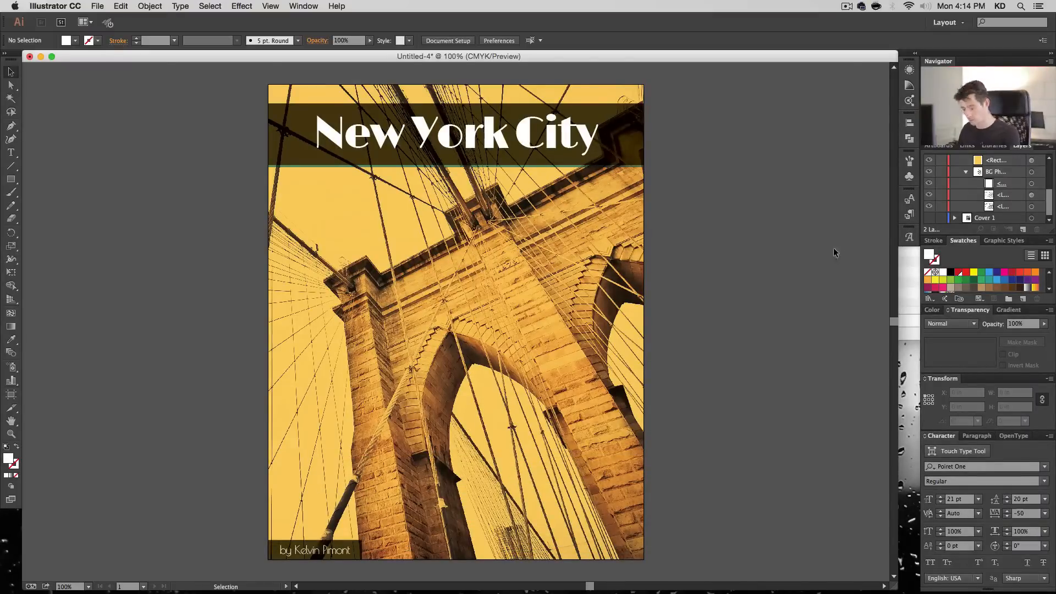
- Save the document as Book Covers.ai in the How To Make a Book Cover folder, in Adobe Illustrator format
key("super+s")
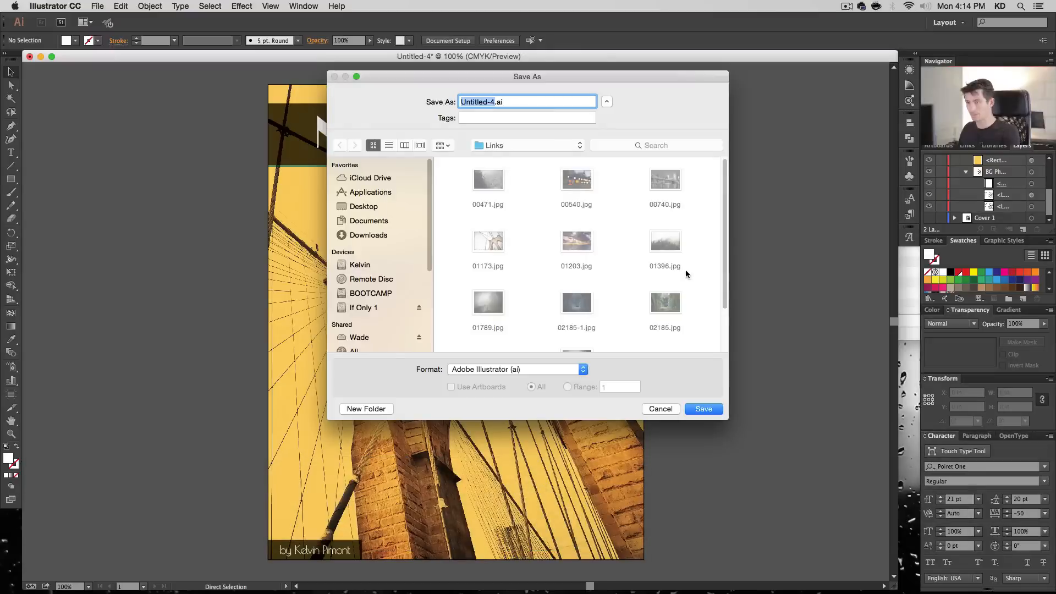
left_click(550, 144)
left_click(547, 157)
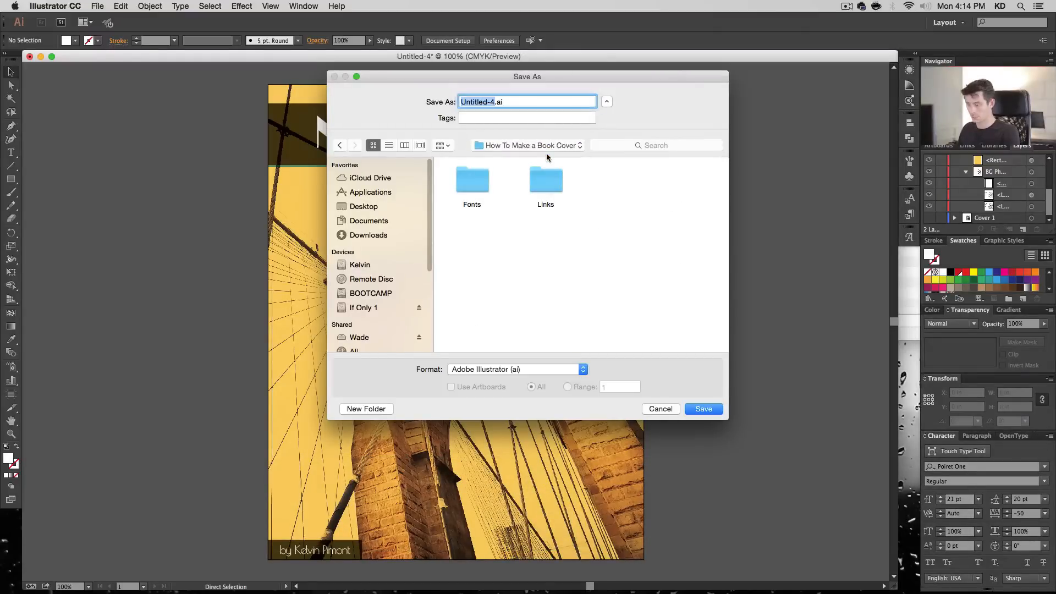
key("shift")
type("Book Covers")
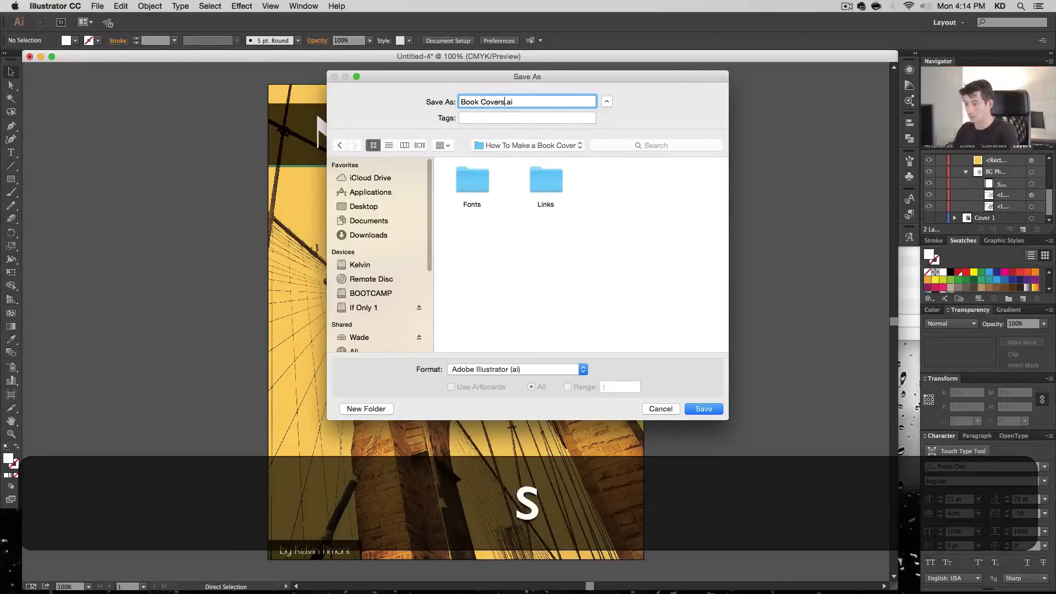
key("Return")
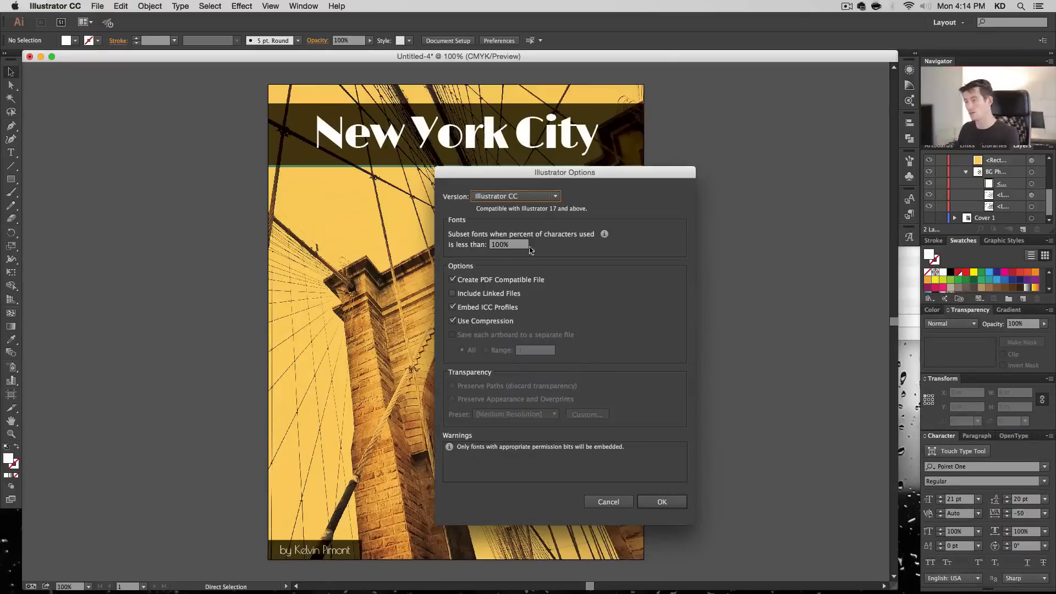
left_click_drag(549, 177, 659, 137)
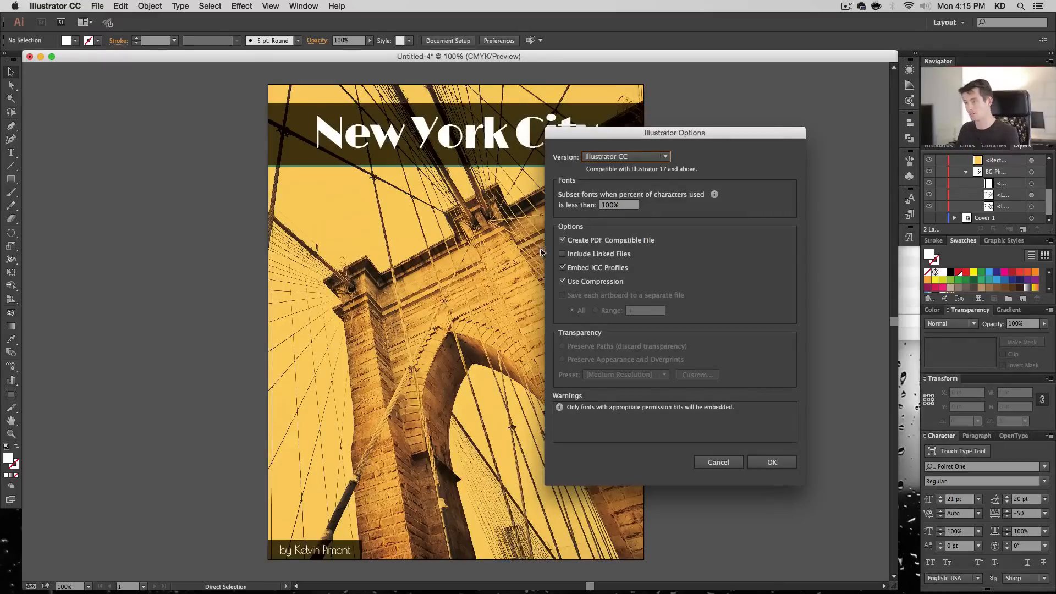
- Accept the Illustrator CC version options to finish saving the document
left_click(772, 463)
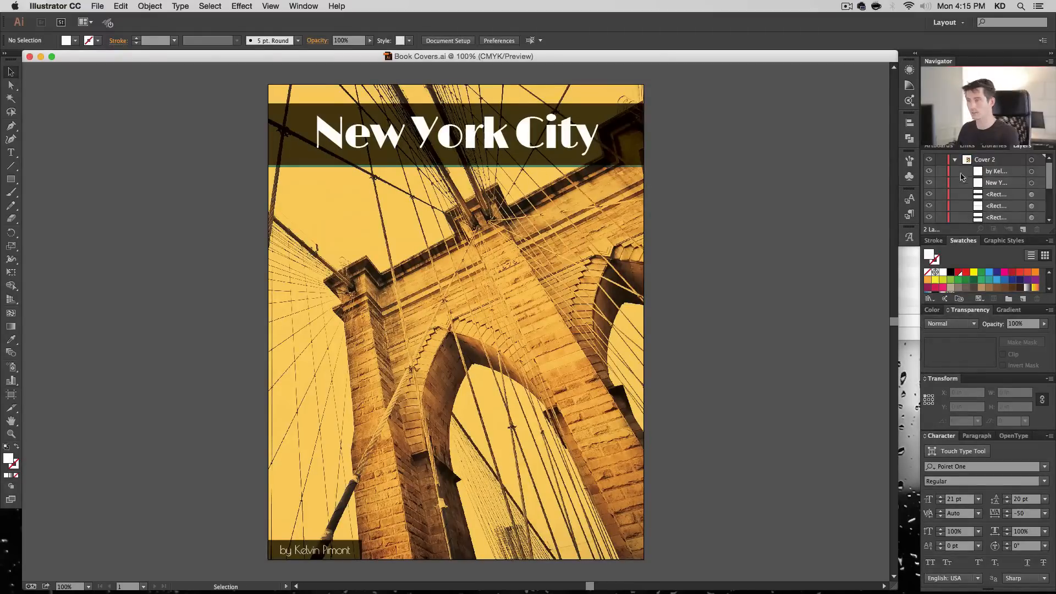
- Duplicate the Cover 2 layer, name the copy Cover 3, and hide the Cover 2 layer
left_click(956, 161)
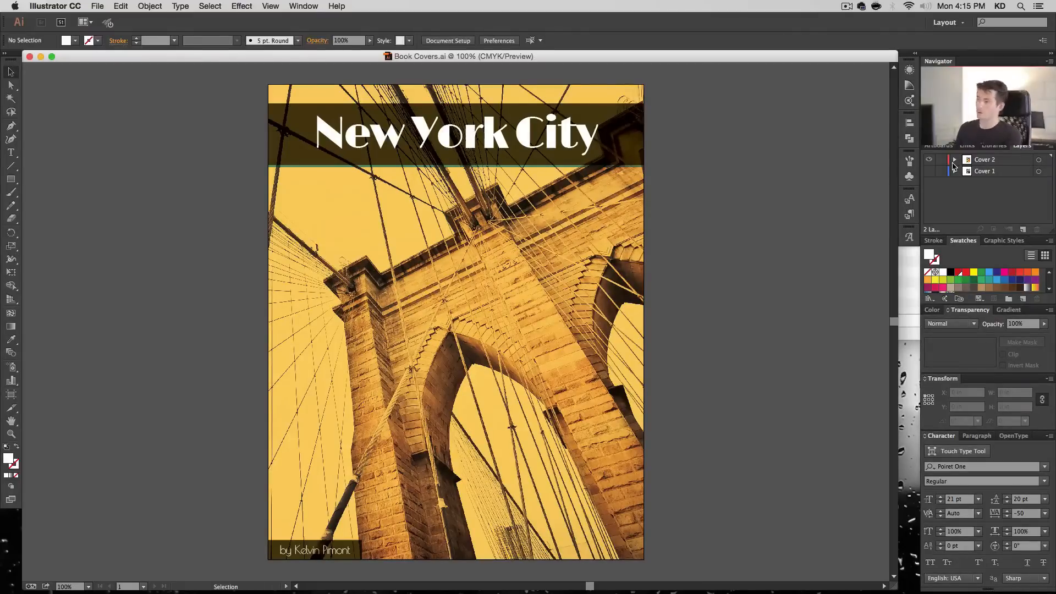
left_click_drag(984, 160, 1022, 228)
double_click(1000, 159)
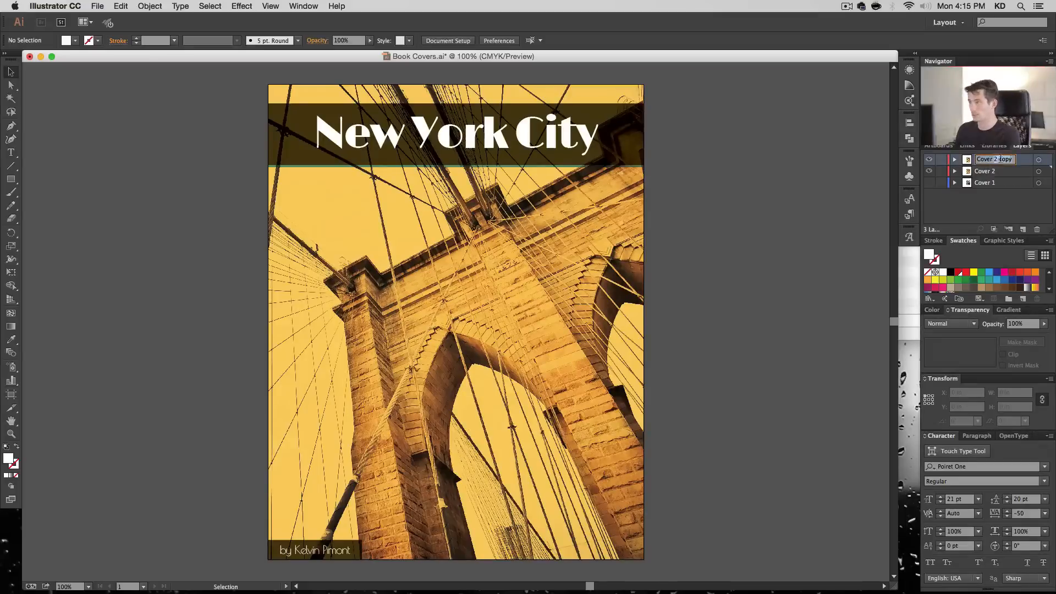
type("Cover 3")
key("Return")
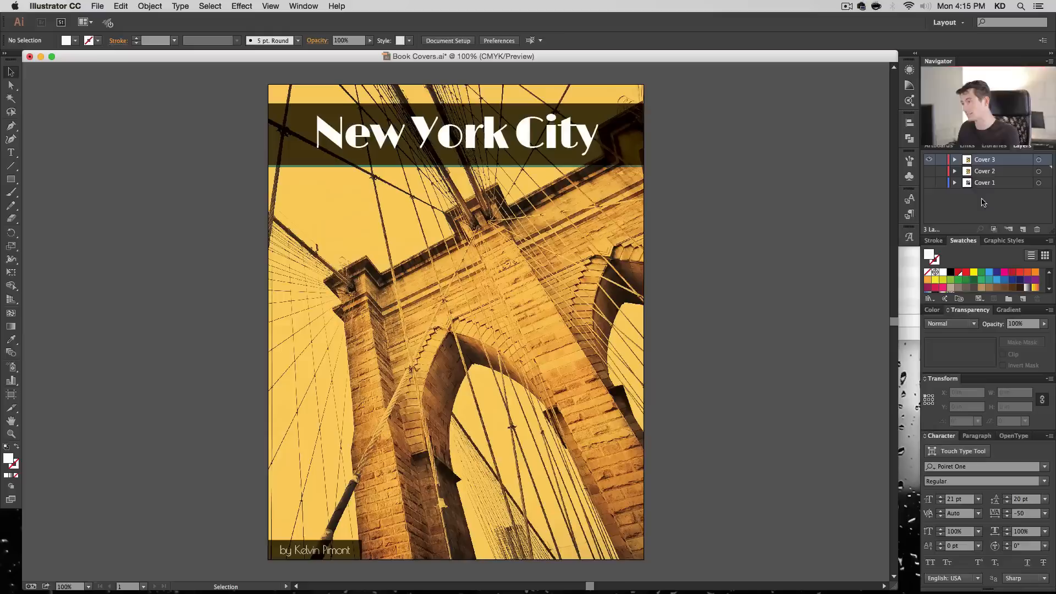
- Delete the Overlay copy of the bridge photo from Cover 3's background photo group
left_click(955, 160)
scroll(965, 175, "down", 5)
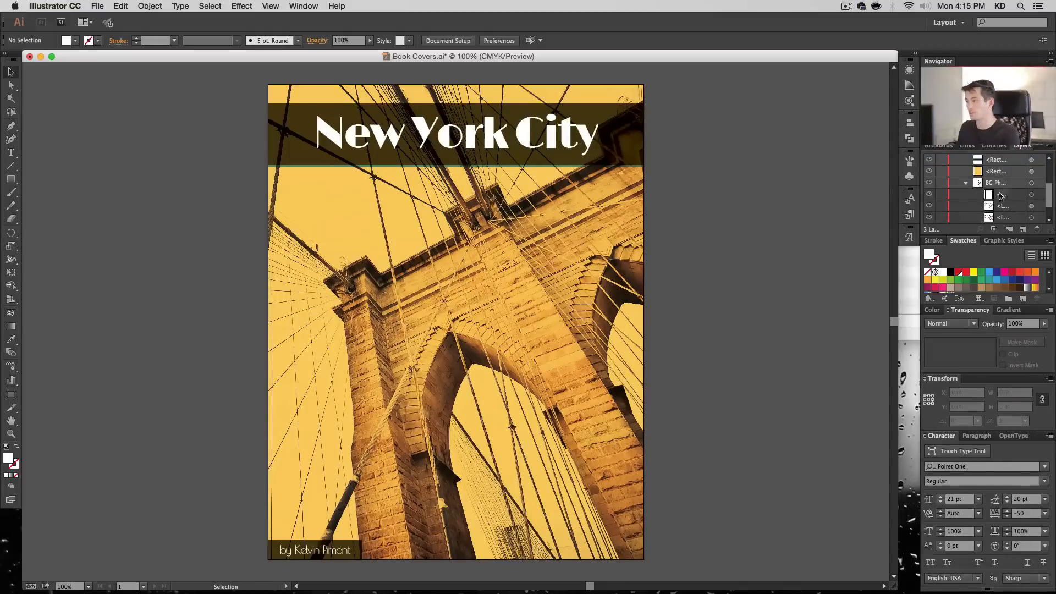
left_click(1031, 195)
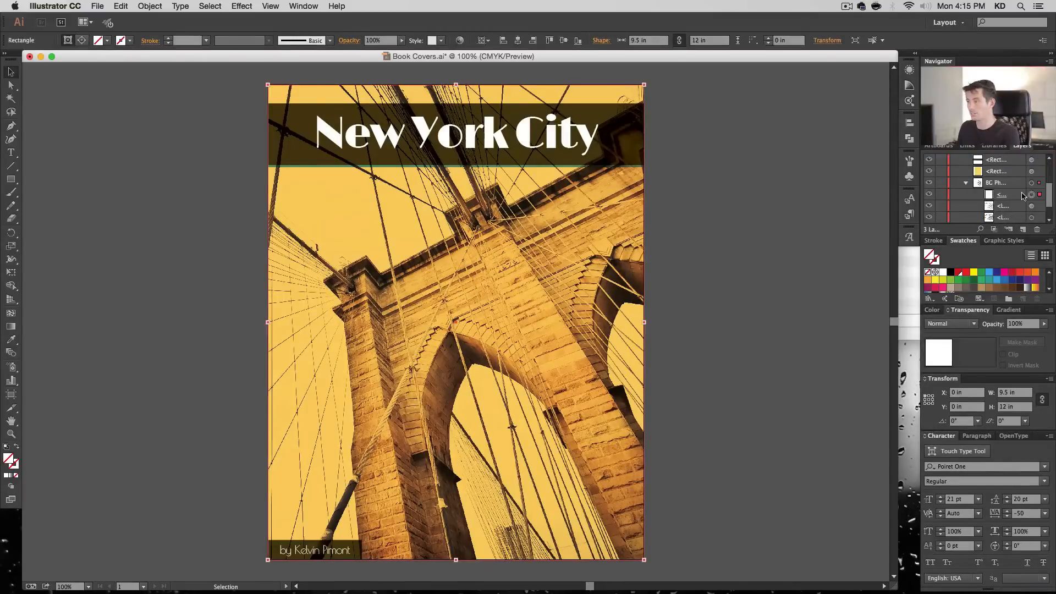
scroll(1031, 200, "down", 1)
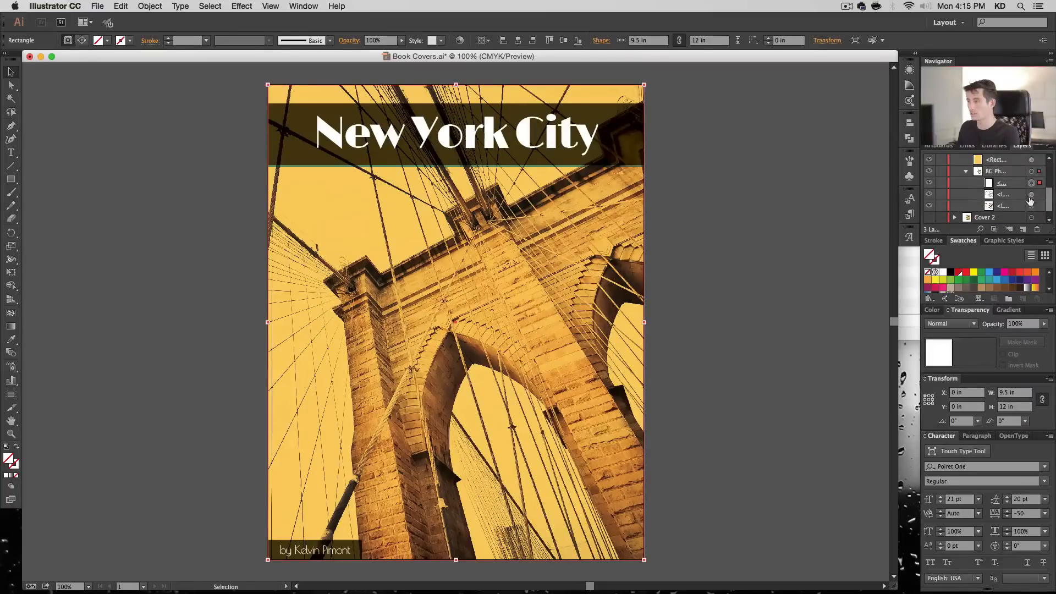
left_click(1030, 196)
key("BackSpace")
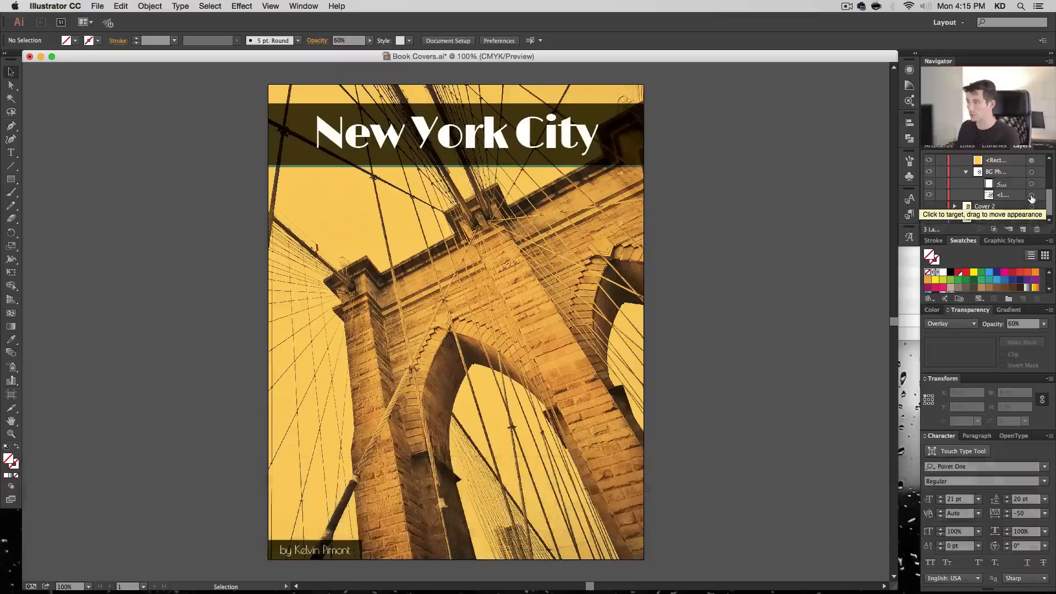
- Place the forest photo 01396.jpg from the Links folder onto the cover
left_click(1031, 196)
left_click(98, 7)
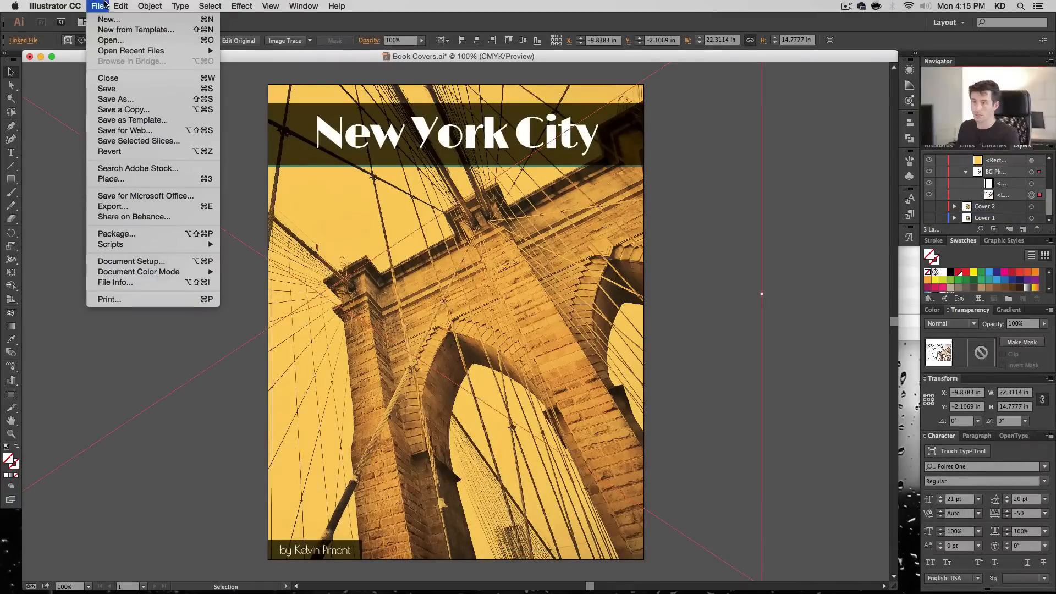
left_click(159, 179)
key("super+Tab")
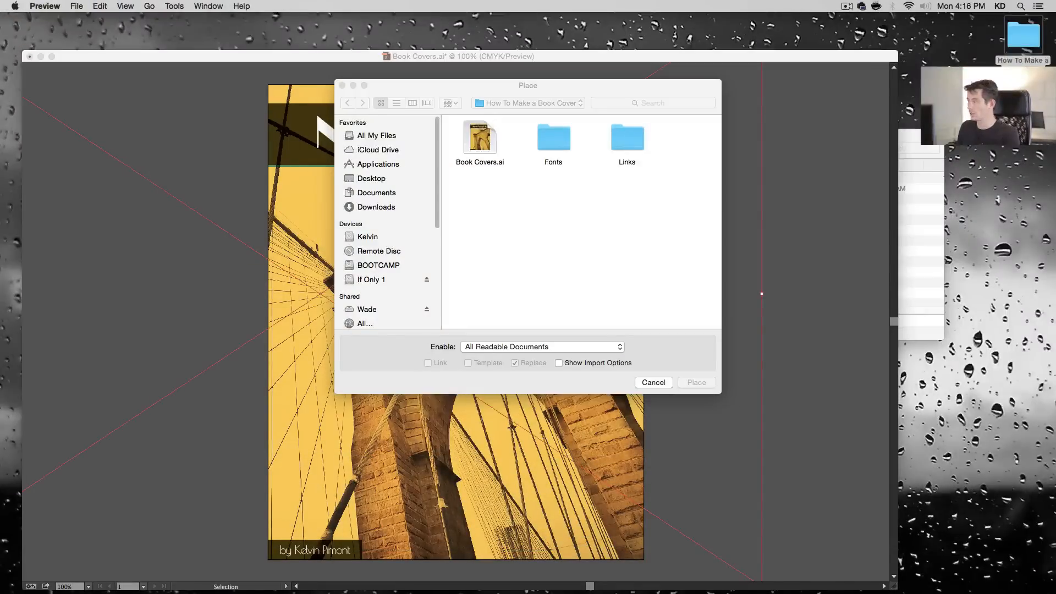
key("super+Tab")
double_click(627, 137)
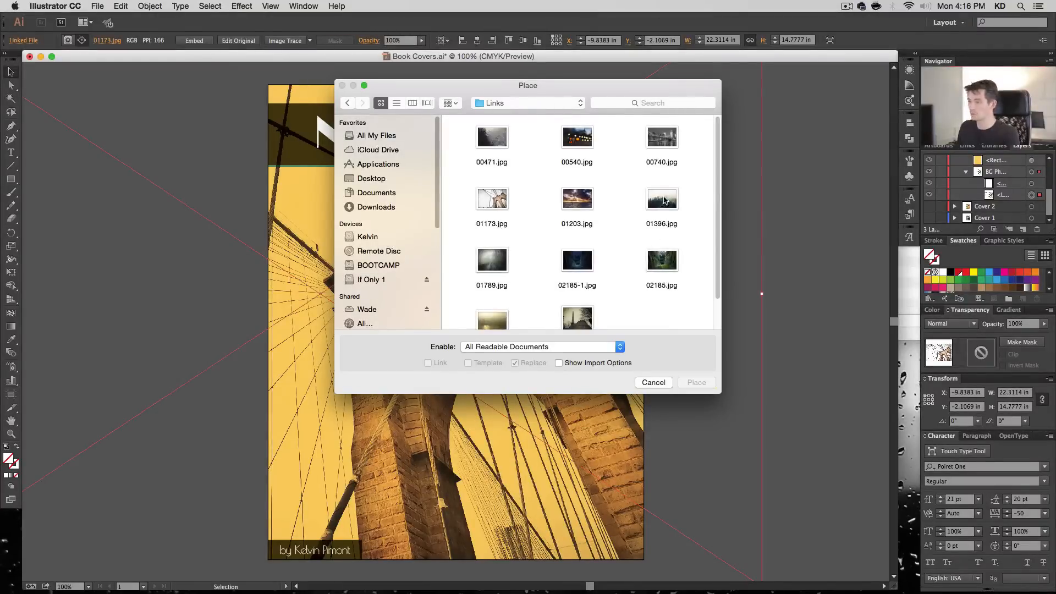
left_click(665, 203)
double_click(669, 206)
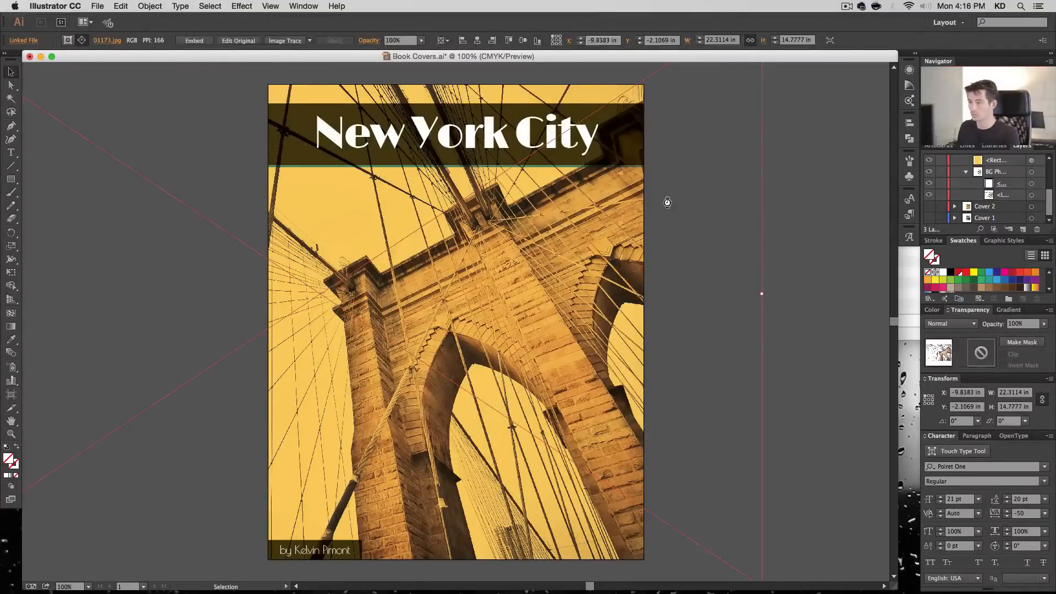
left_click(212, 131)
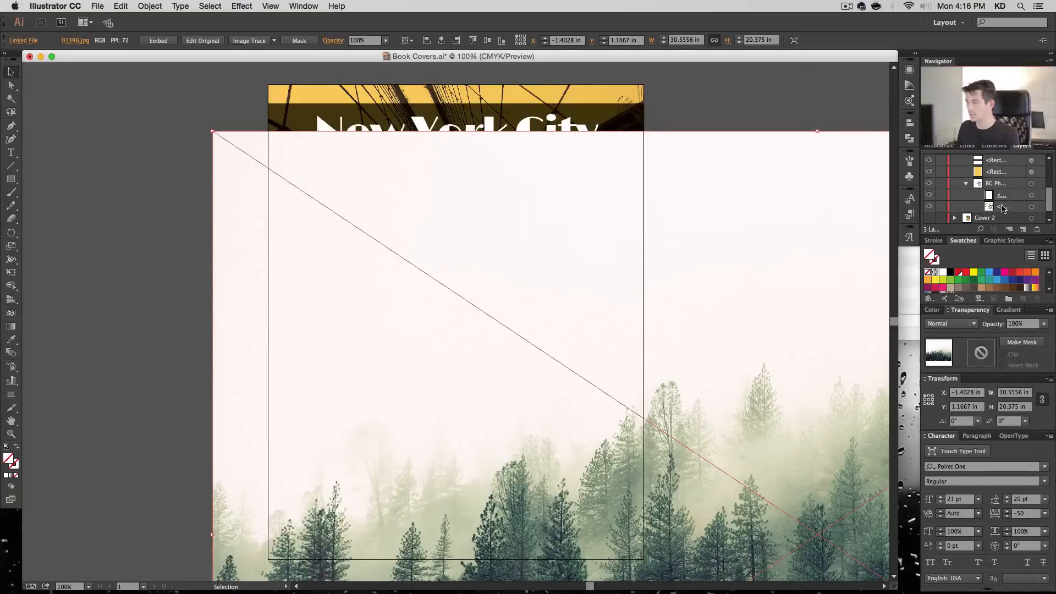
- Move the forest photo into Cover 3's background photo group above the bridge photo and hide the yellow overlay rectangle
scroll(1002, 204, "up", 3)
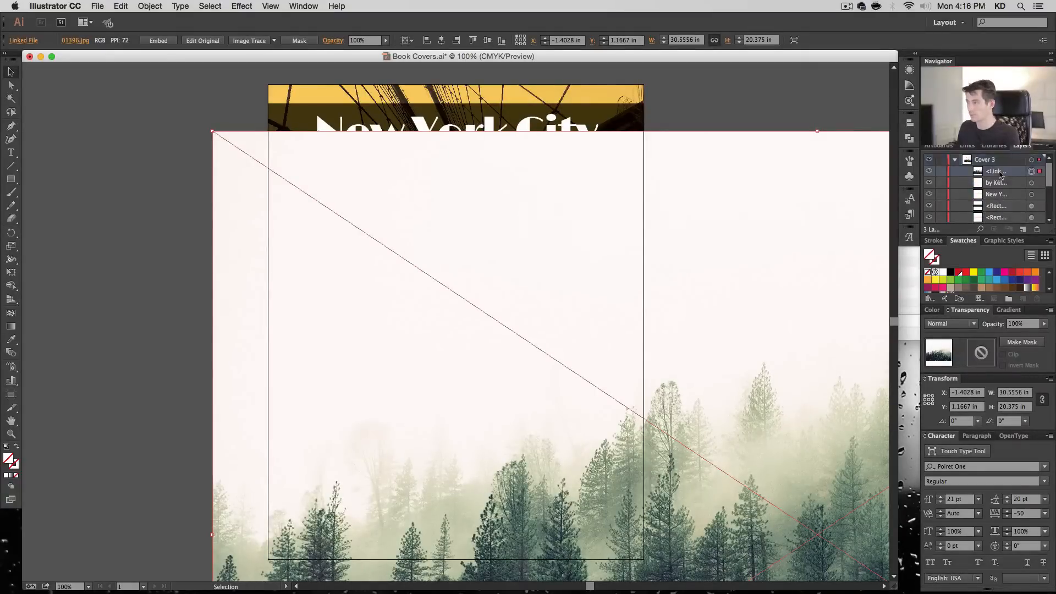
left_click_drag(1000, 174, 1005, 211)
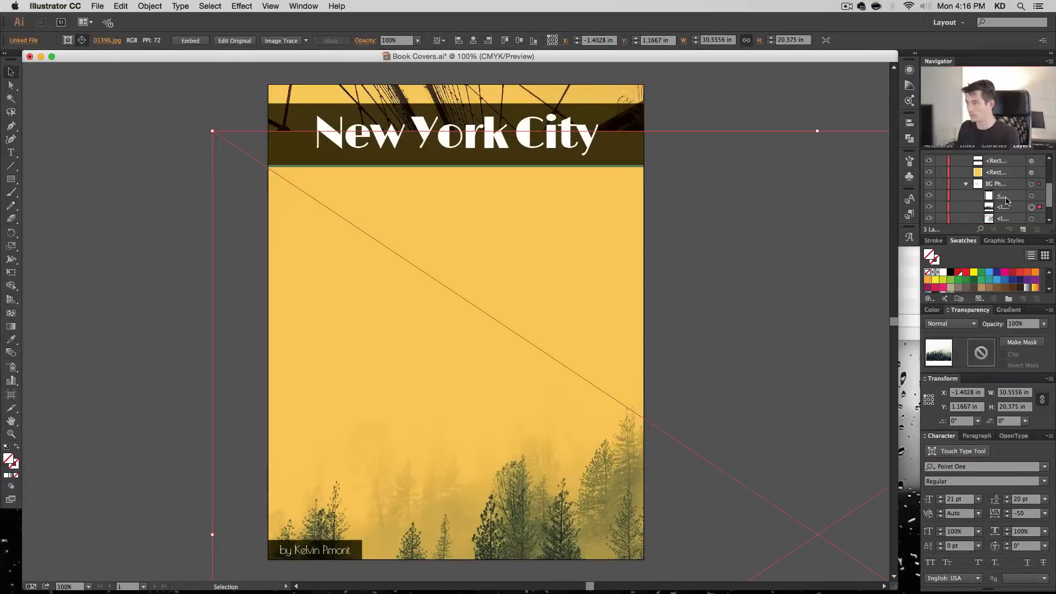
left_click(1031, 174)
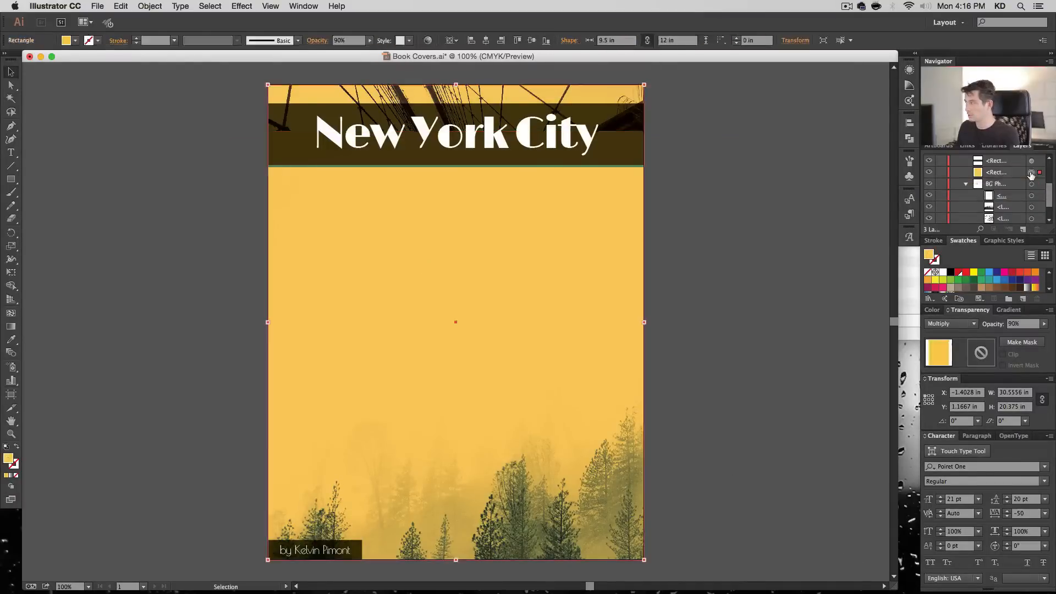
left_click(929, 173)
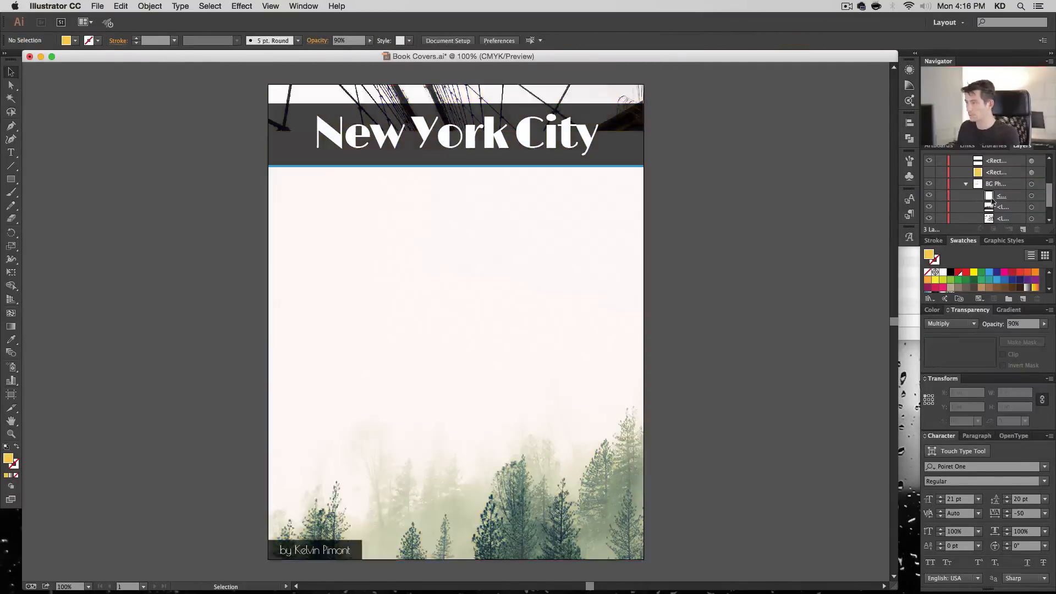
- Scale the forest photo proportionally to about 18.56 by 12.38 in and position it to fill the whole cover
left_click(1031, 207)
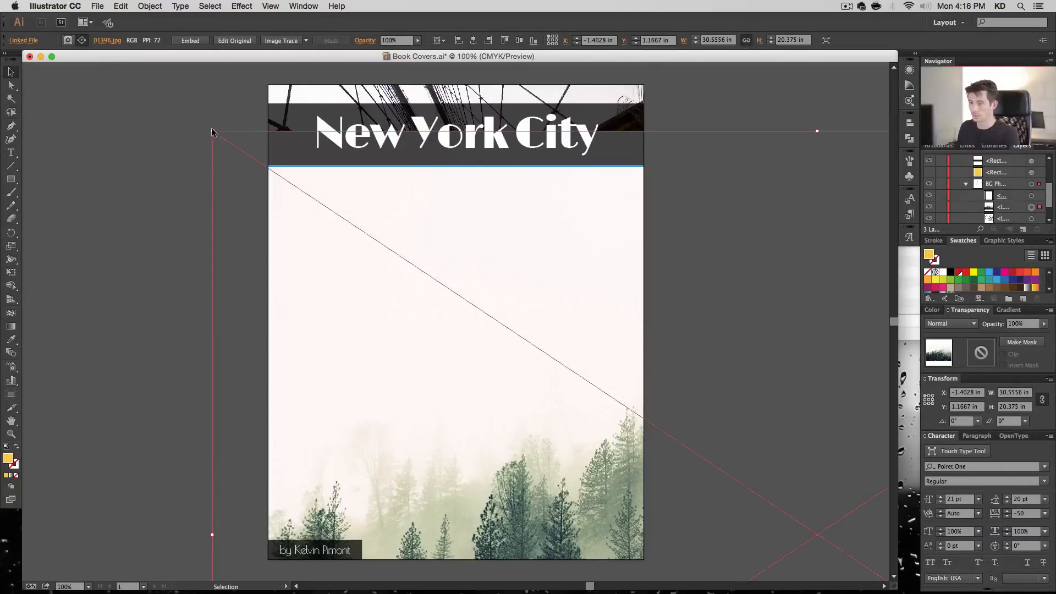
left_click_drag(214, 132, 609, 402)
left_click_drag(785, 483, 324, 174)
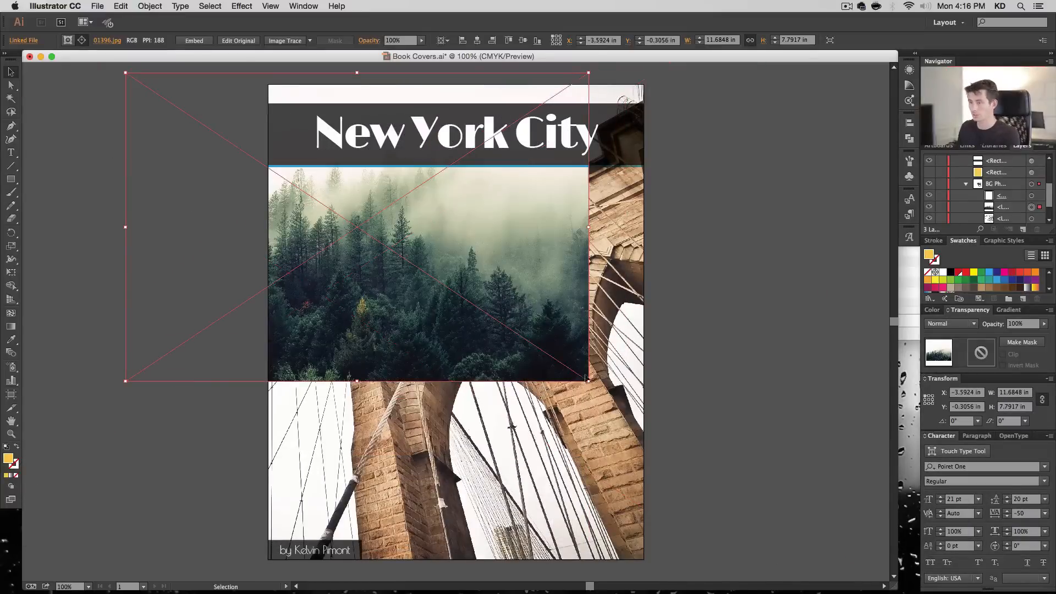
key("shift")
left_click_drag(591, 380, 861, 562)
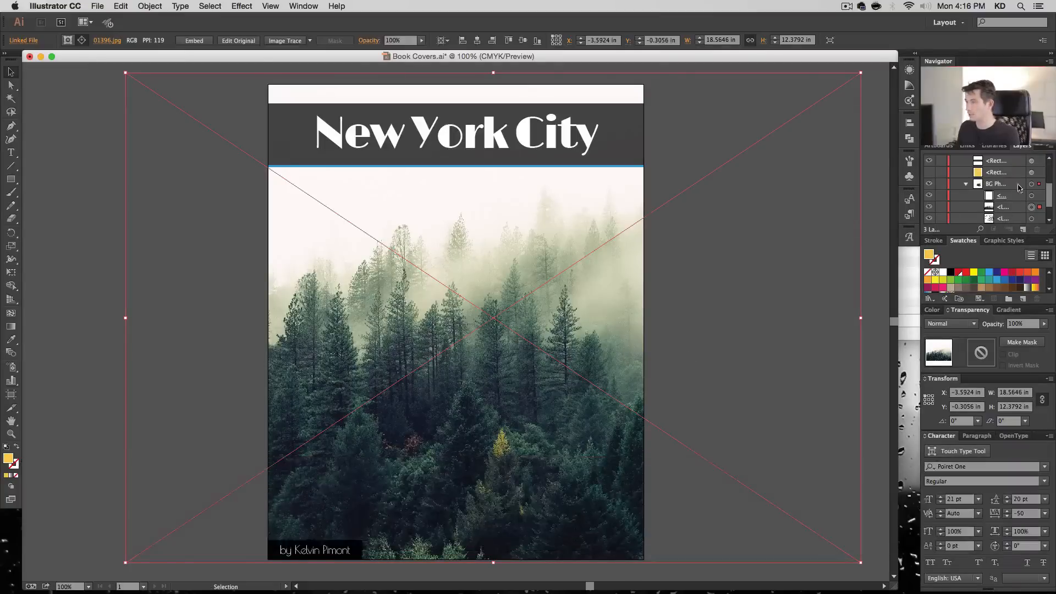
- Delete the dark title bar, the blue line beneath it and the dark box behind the author line from Cover 3
scroll(955, 197, "up", 2)
left_click(1031, 185)
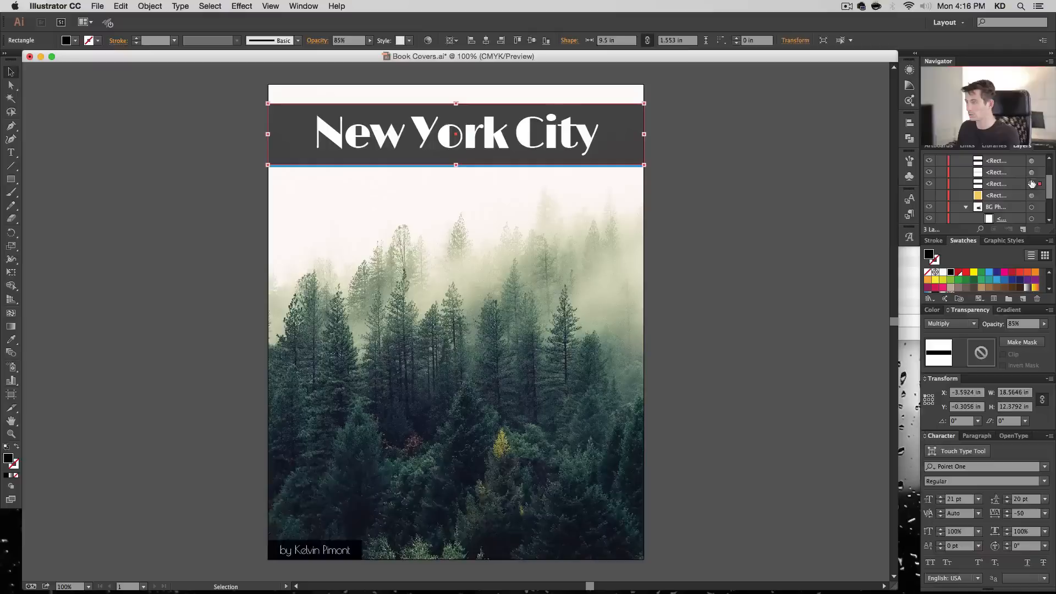
left_click(1032, 173, "shift")
left_click(1031, 161, "shift")
key("shift+BackSpace")
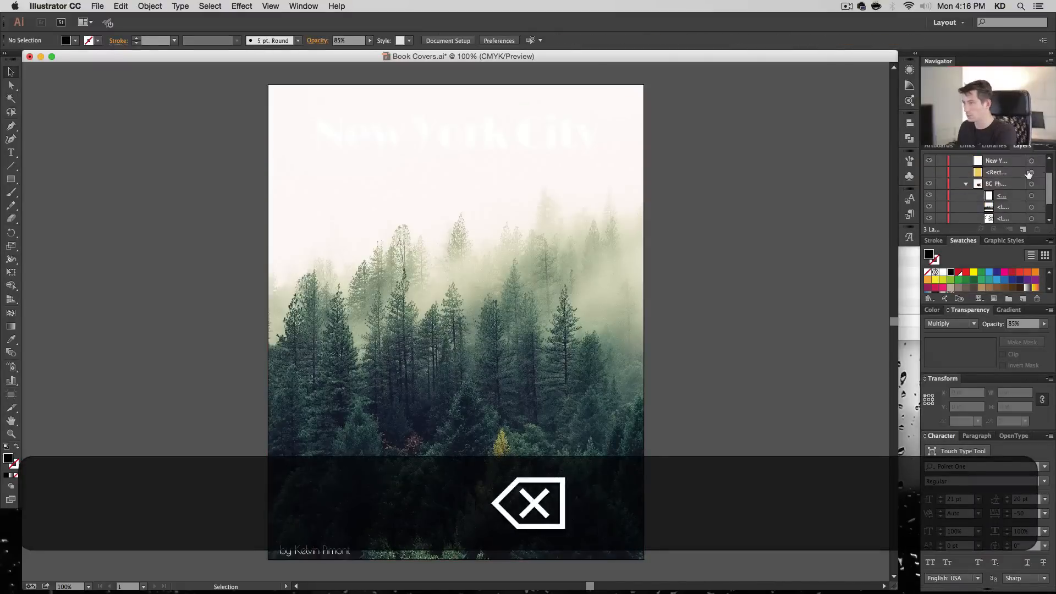
- Change the fill of the "New York City" title to black
left_click(1032, 173)
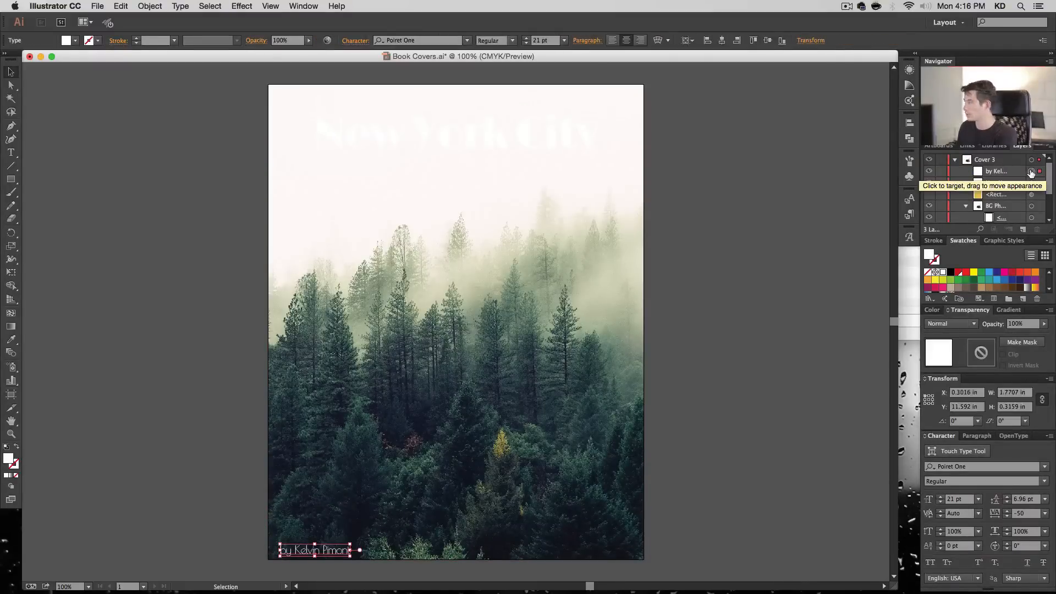
left_click(1031, 182)
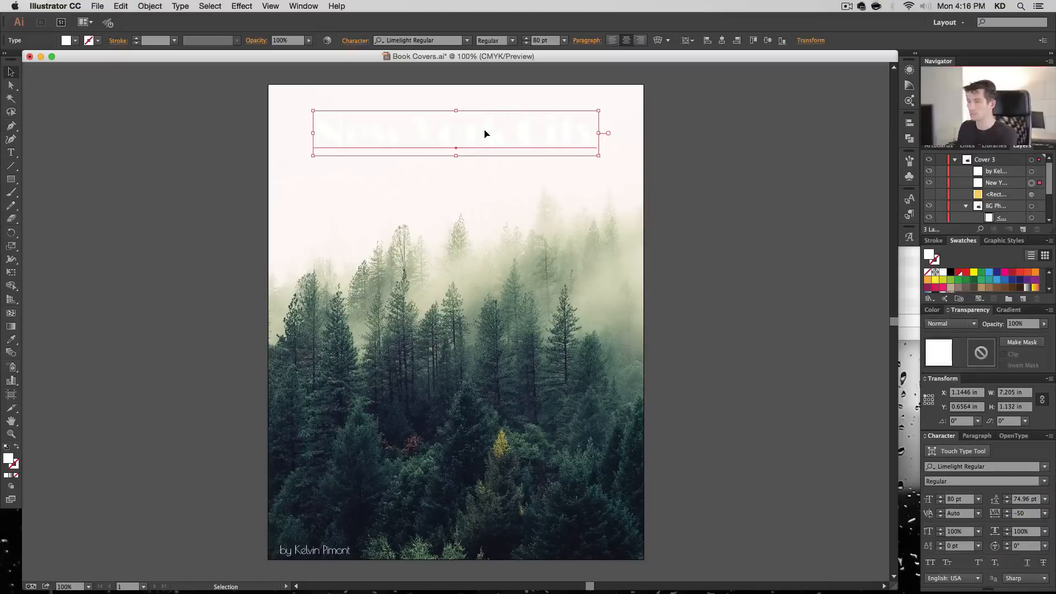
left_click(950, 272)
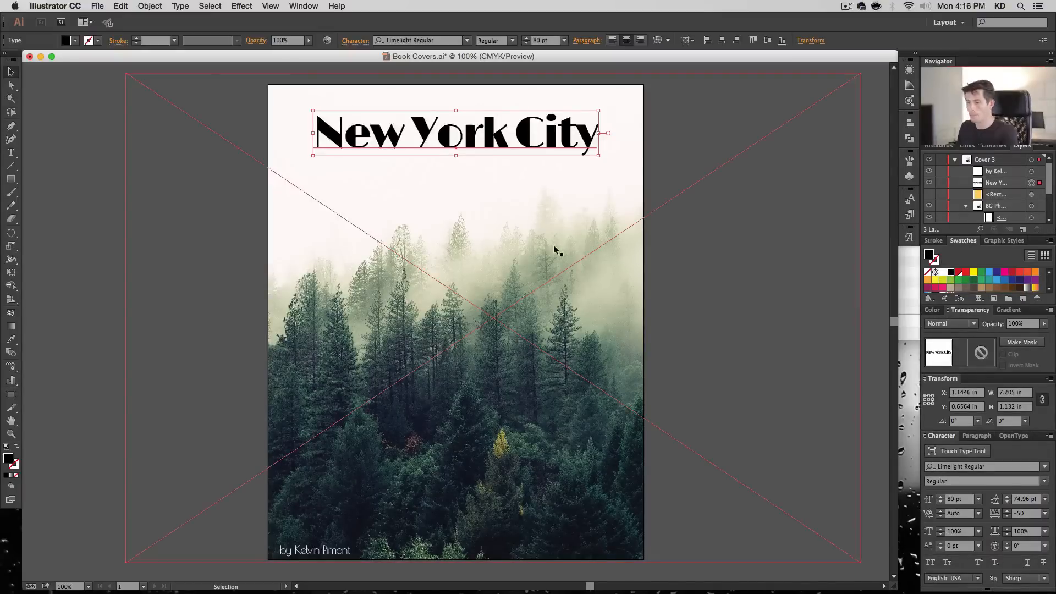
- Replace the title text with "2015" on the first line and "Photography Collection" on the second
triple_click(472, 128)
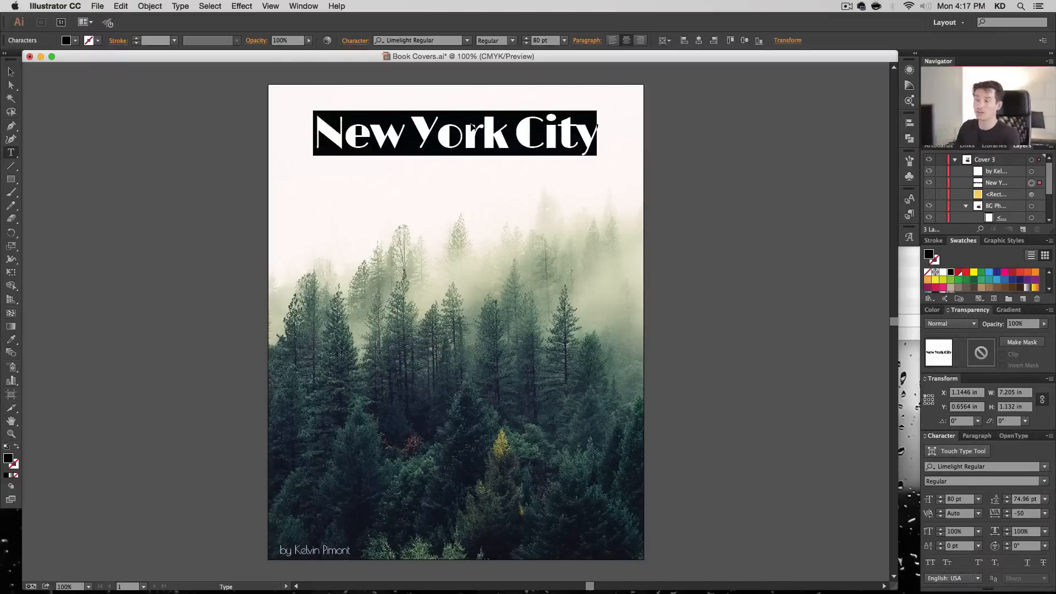
type("2015")
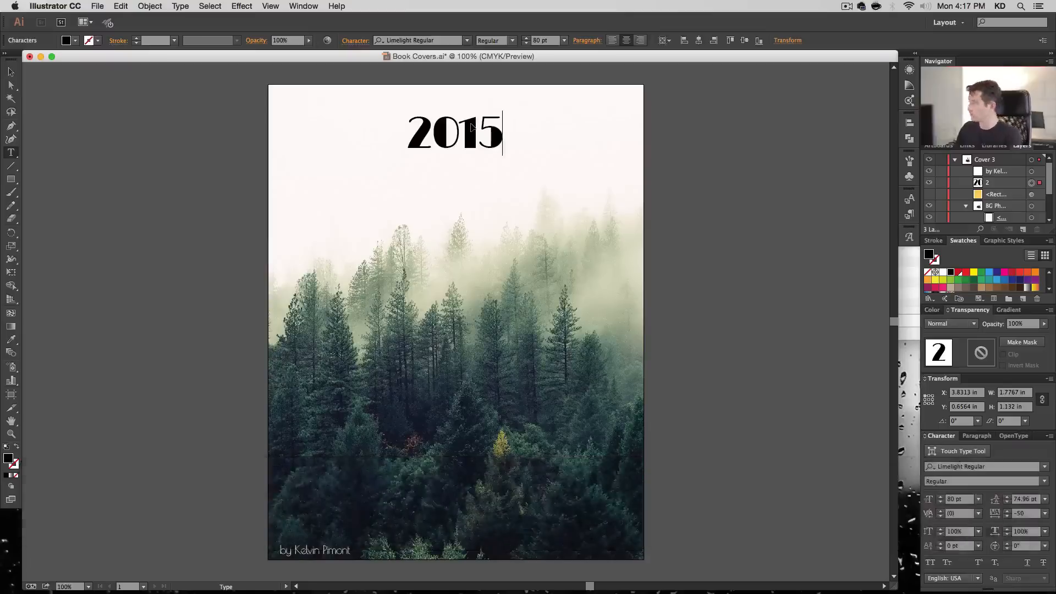
key("Return")
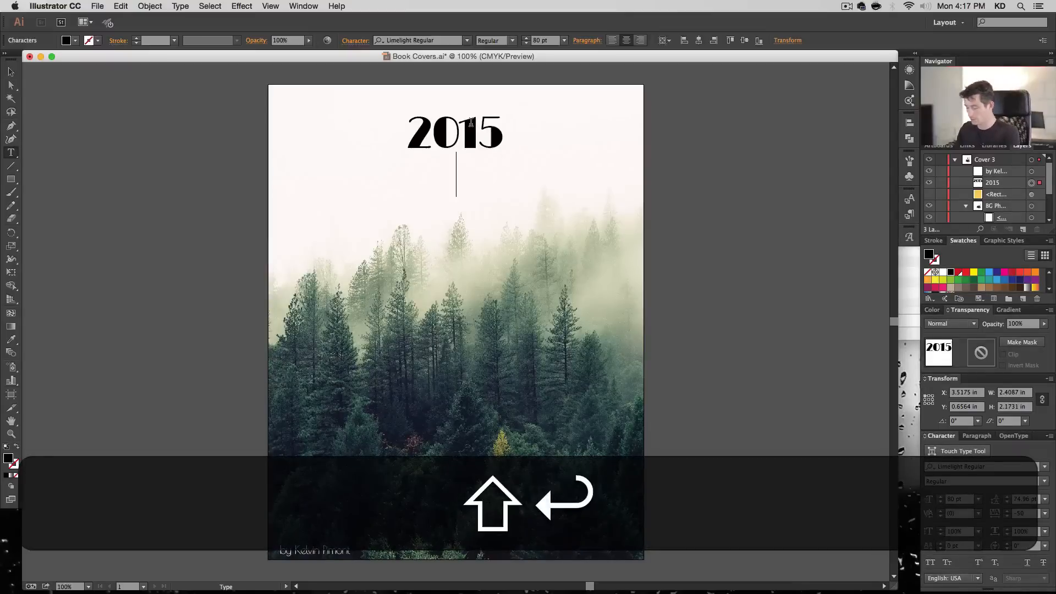
type("Photography")
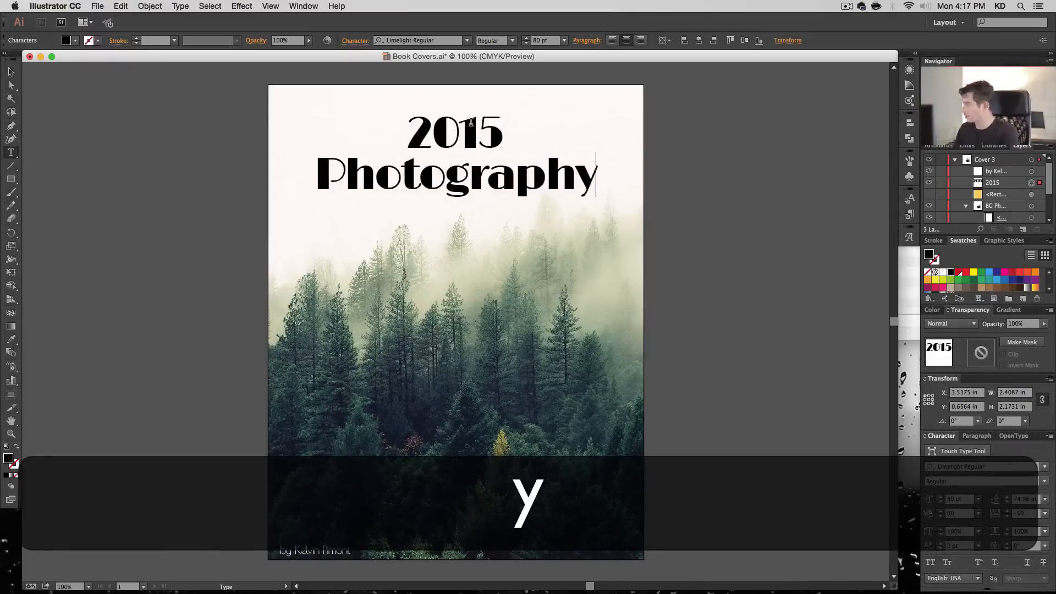
type(" Collection")
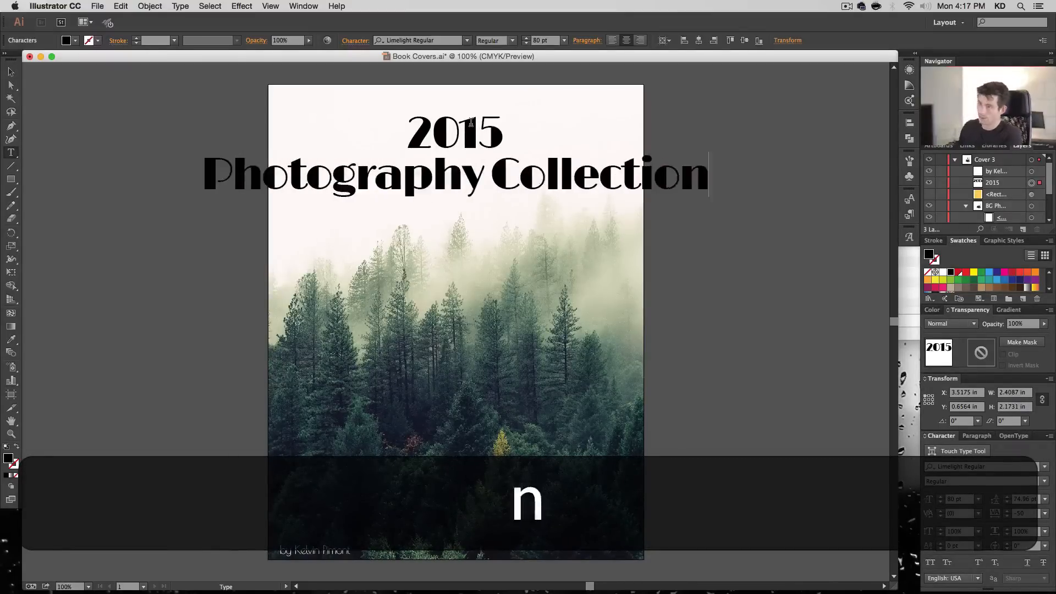
- Set the font of the whole two-line title to Tulpen One
key("super+a")
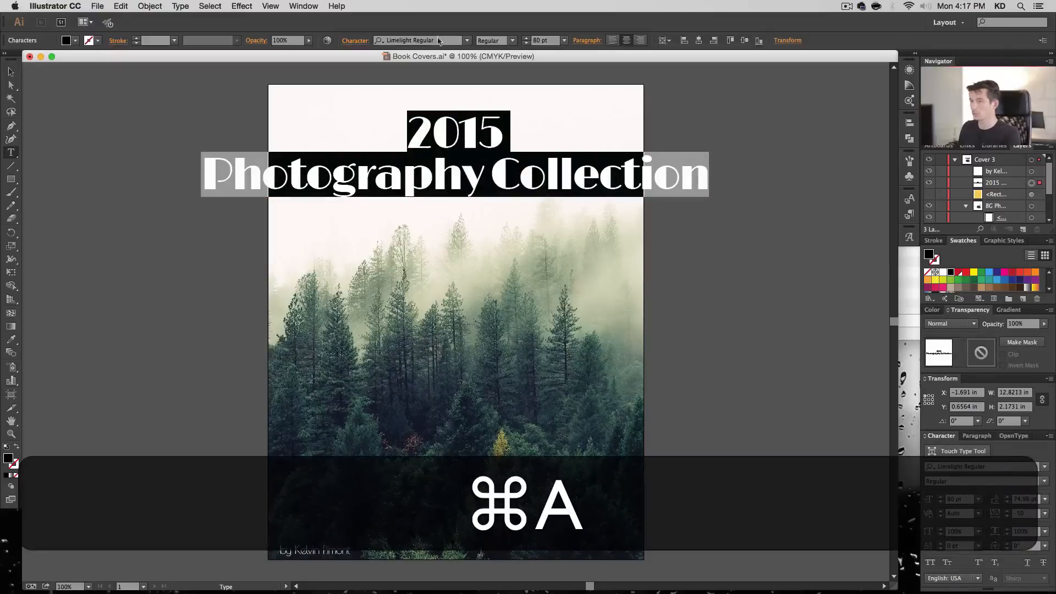
left_click(438, 41)
type("tulp")
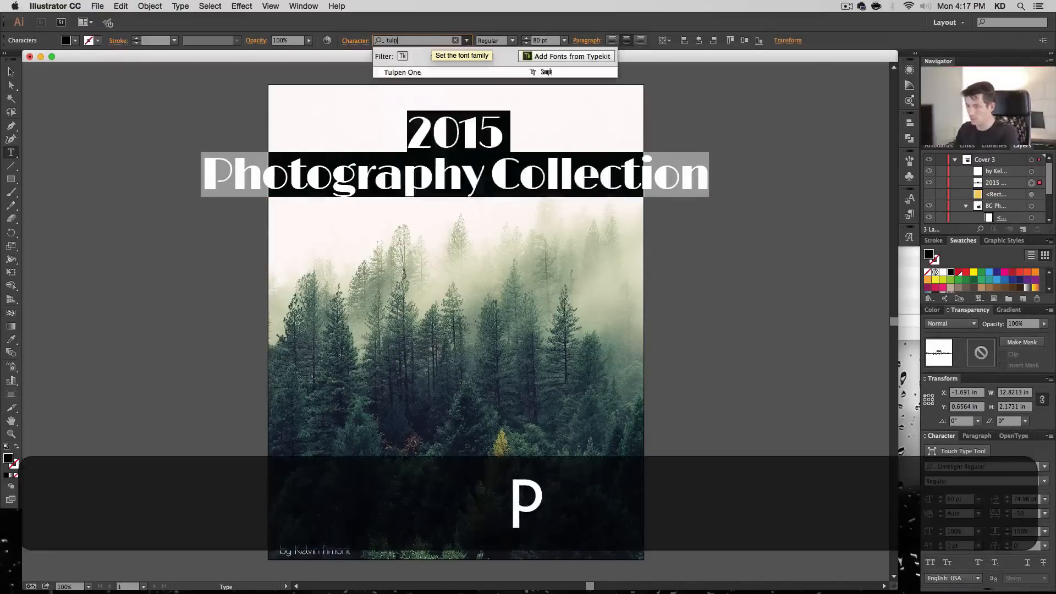
key("Return")
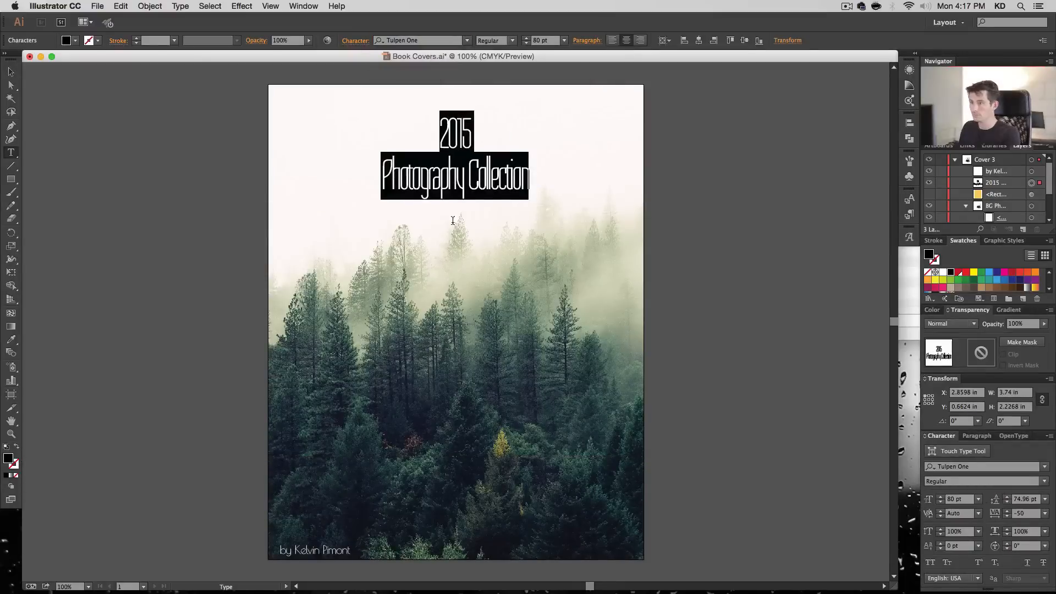
- Set the tracking of the whole two-line title to -25
left_click(454, 188)
key("super+a")
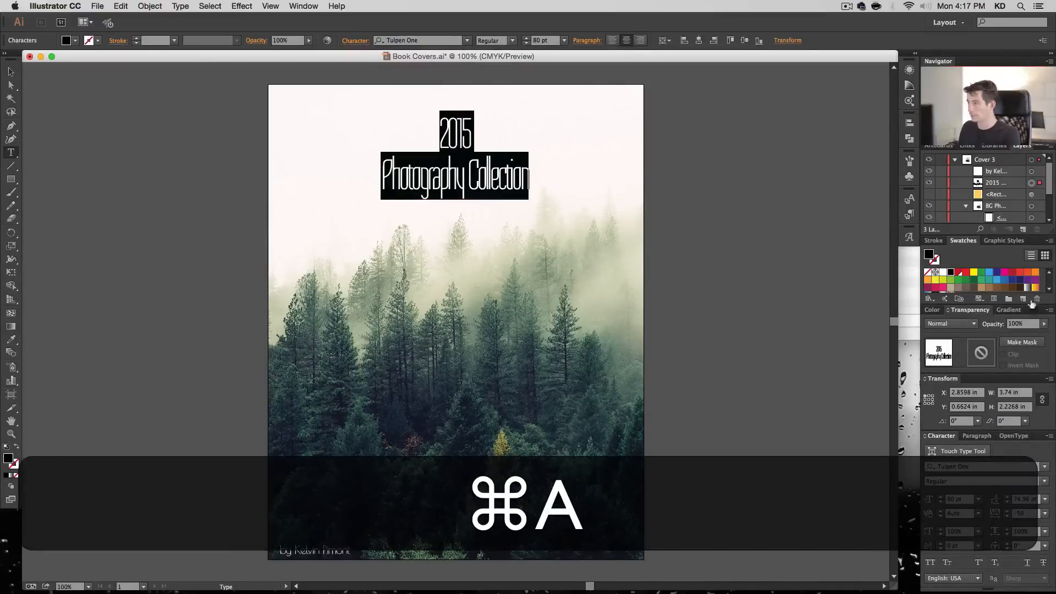
left_click(1045, 514)
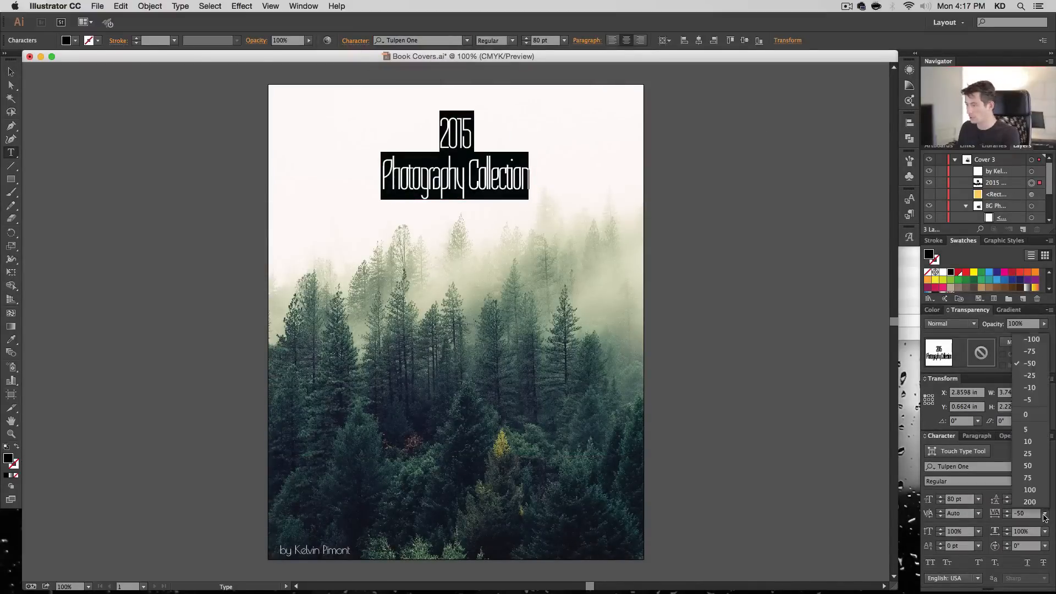
left_click(1034, 377)
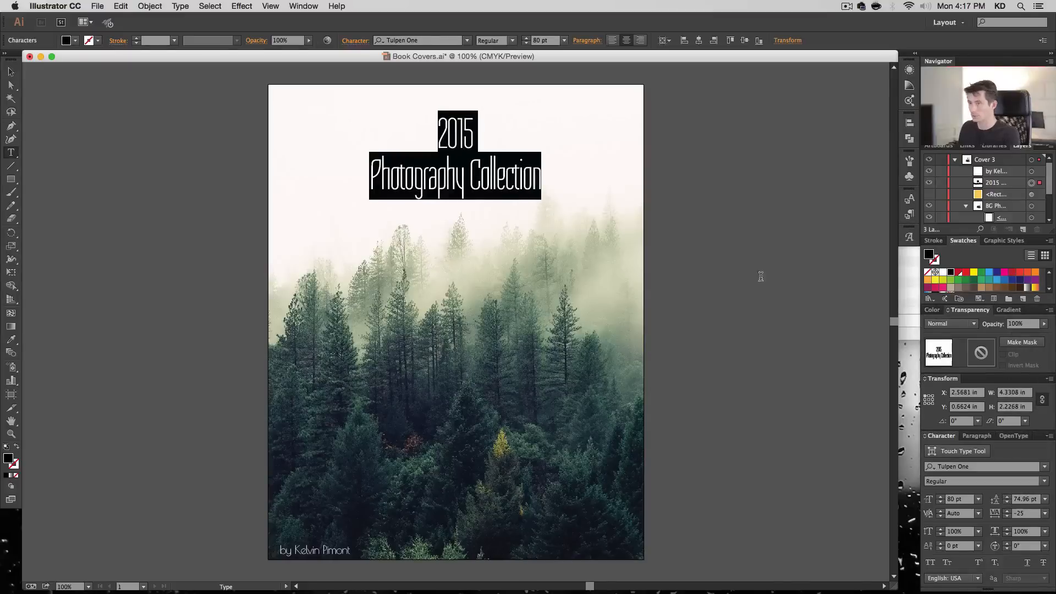
- Set the font size of the "2015" line to 234 pt
left_click(478, 163)
double_click(460, 136)
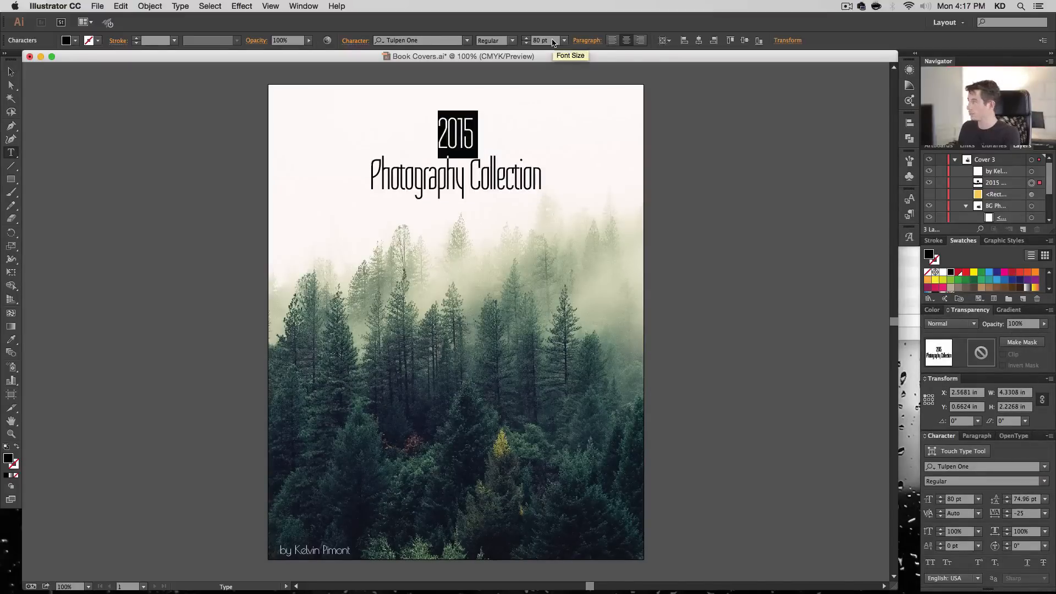
left_click(542, 40)
type("234")
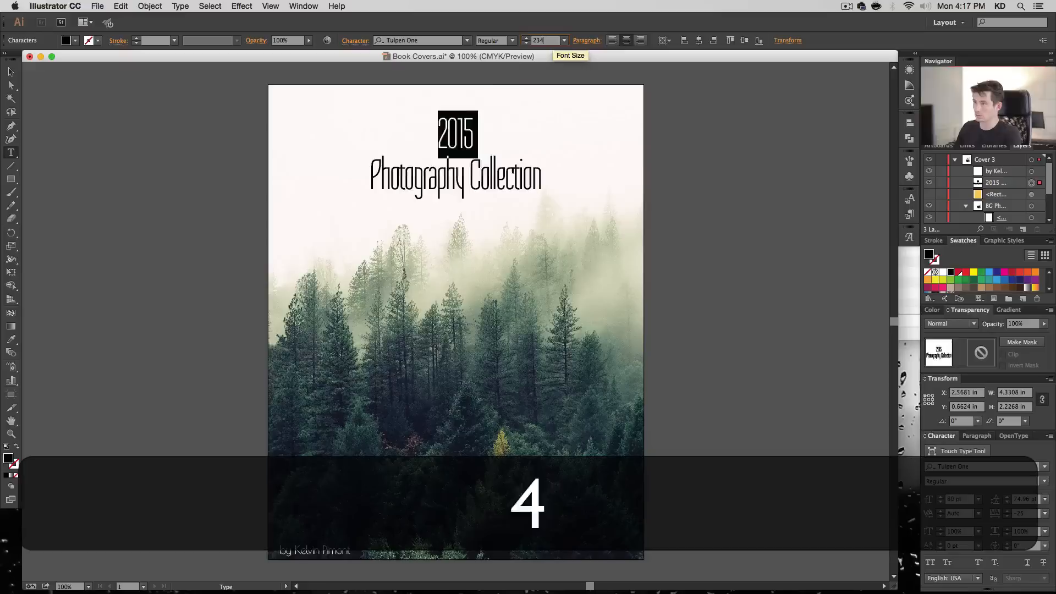
key("Return")
- Set the font size of the "Photography Collection" line to 48 pt
left_click_drag(479, 128, 479, 173)
triple_click(466, 227)
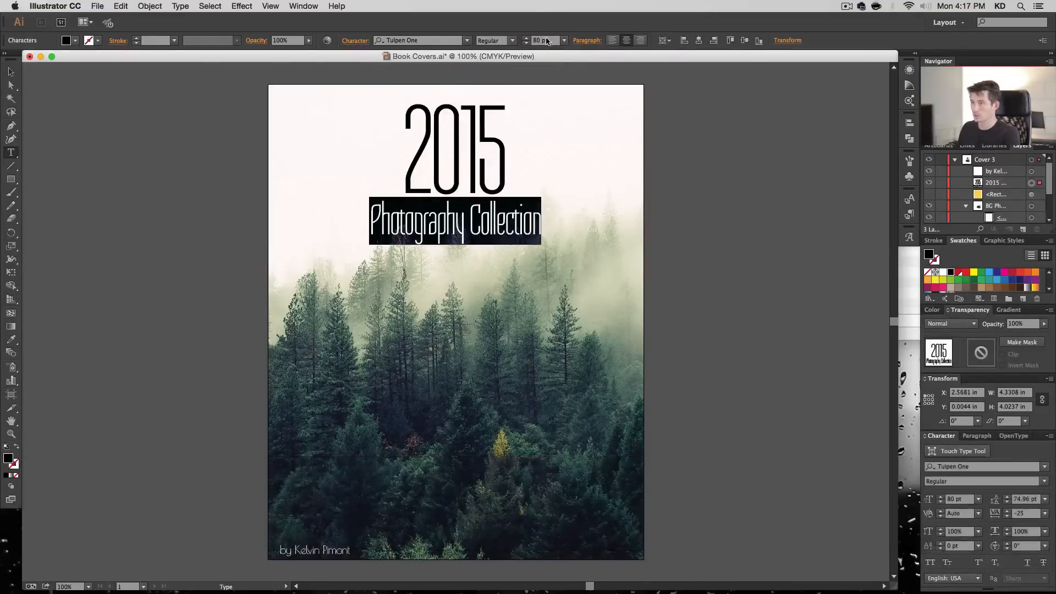
left_click(548, 41)
type("48")
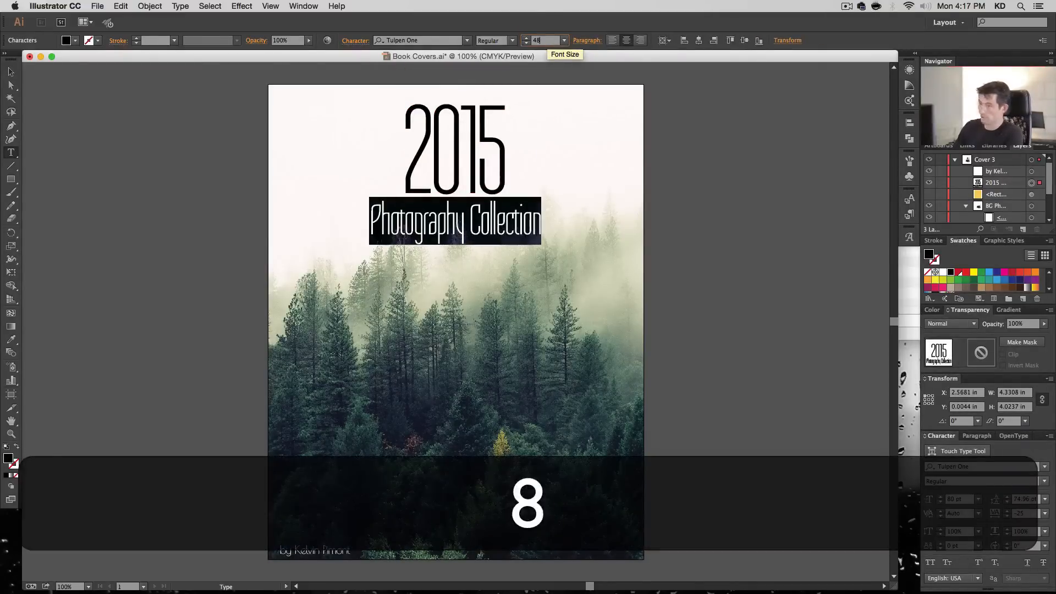
key("Return")
- Tighten the leading of the whole two-line title to 42 pt and deselect the text
key("super+a")
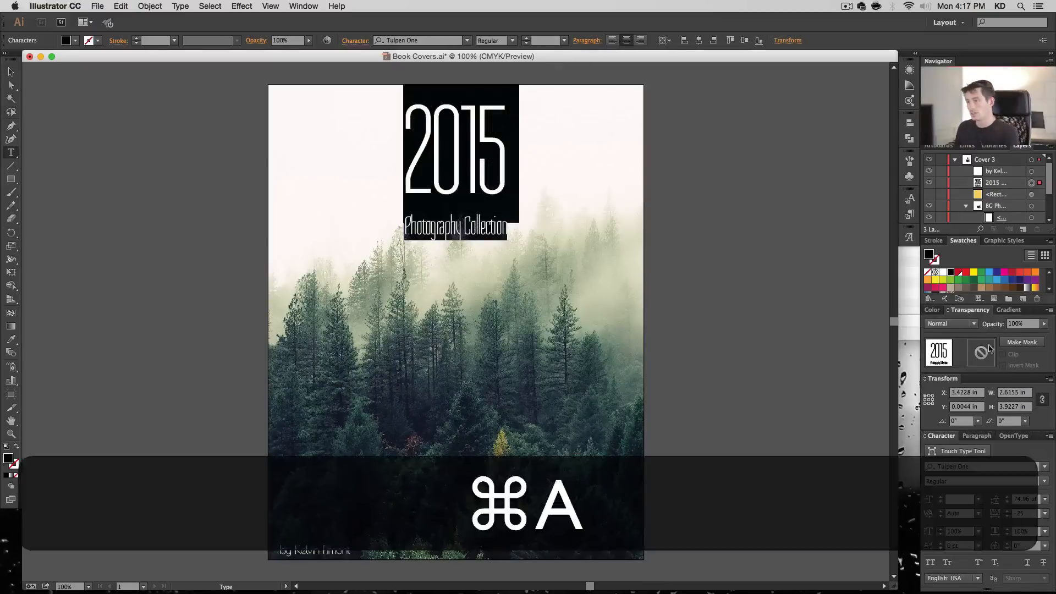
left_click(1023, 499)
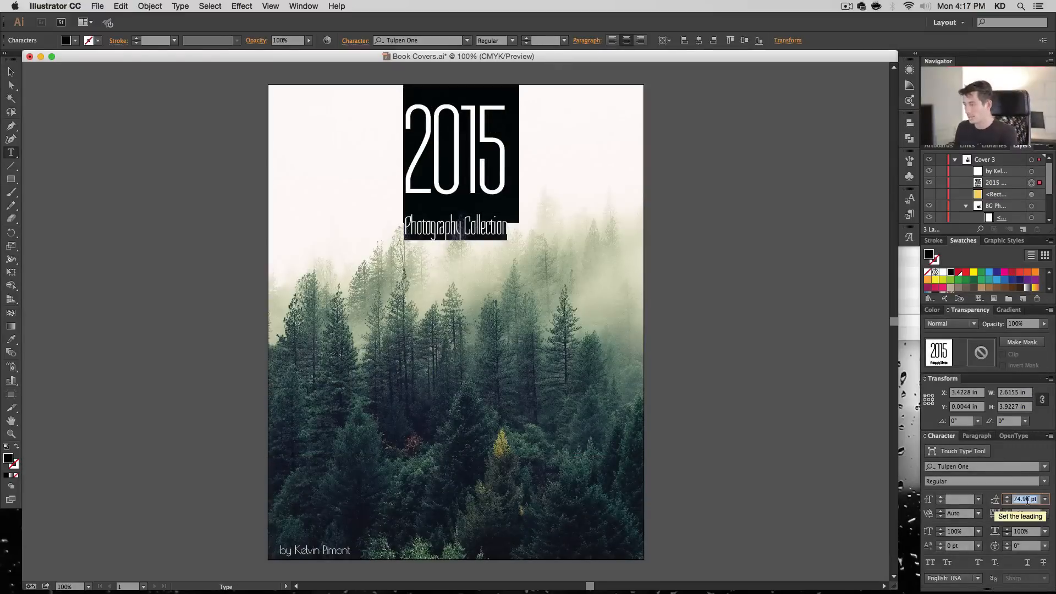
type("60")
key("Return")
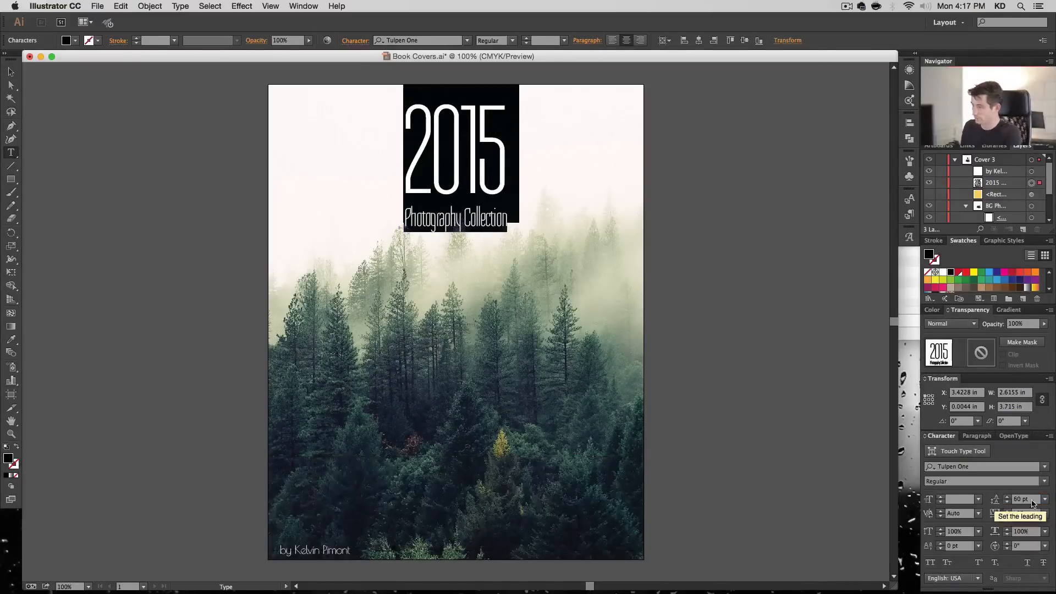
left_click(1008, 502)
left_click(1008, 503)
left_click(1007, 502)
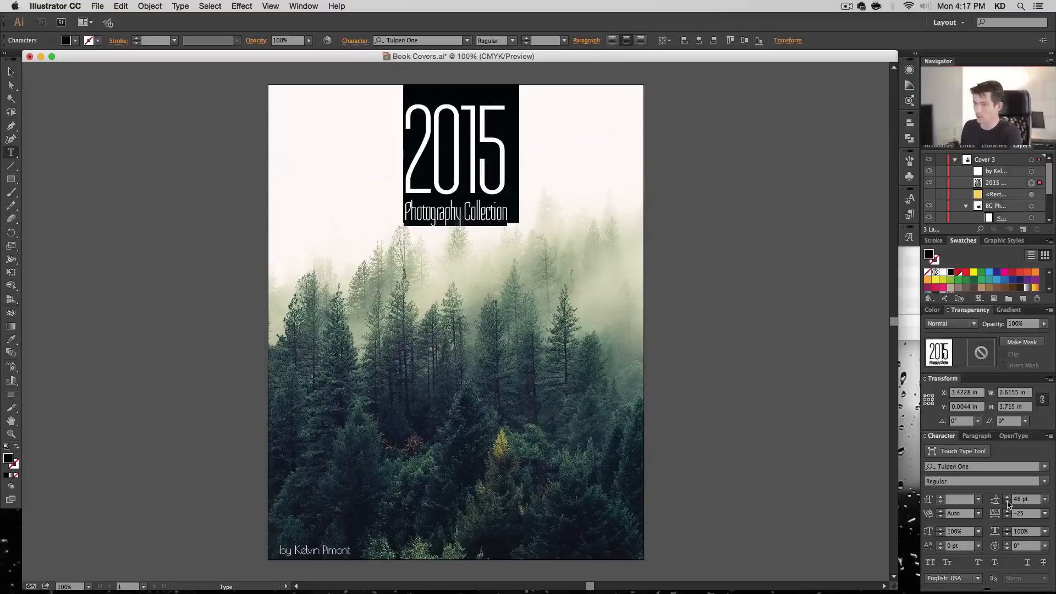
left_click(1007, 502)
left_click(1007, 502)
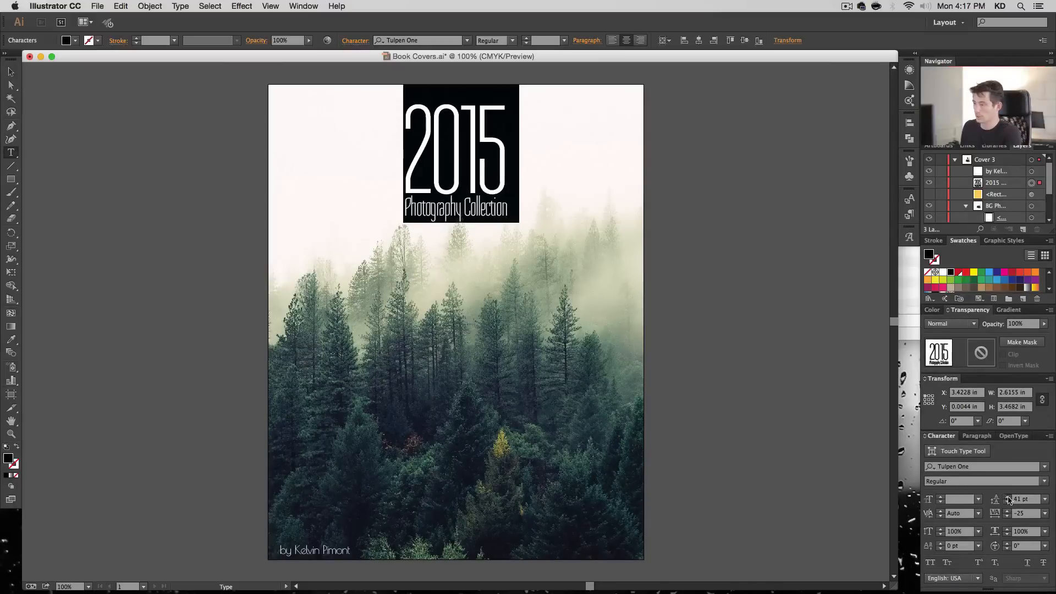
left_click(1008, 497)
left_click(633, 262, "super")
left_click(732, 202, "super")
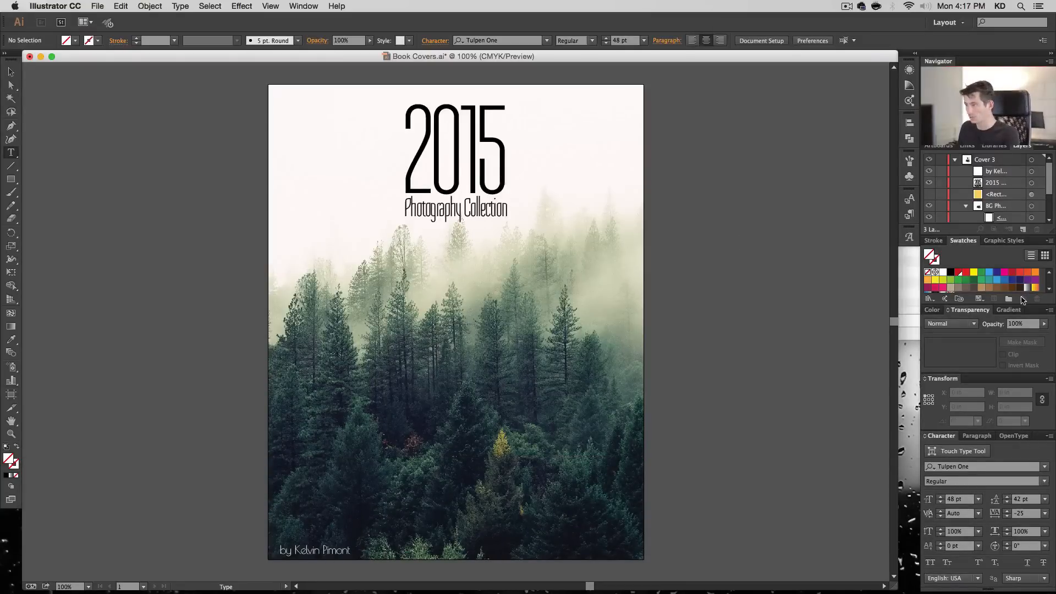
- Set the current fill color to C 30%, M 10%, Y 35%, K 0%
double_click(8, 461)
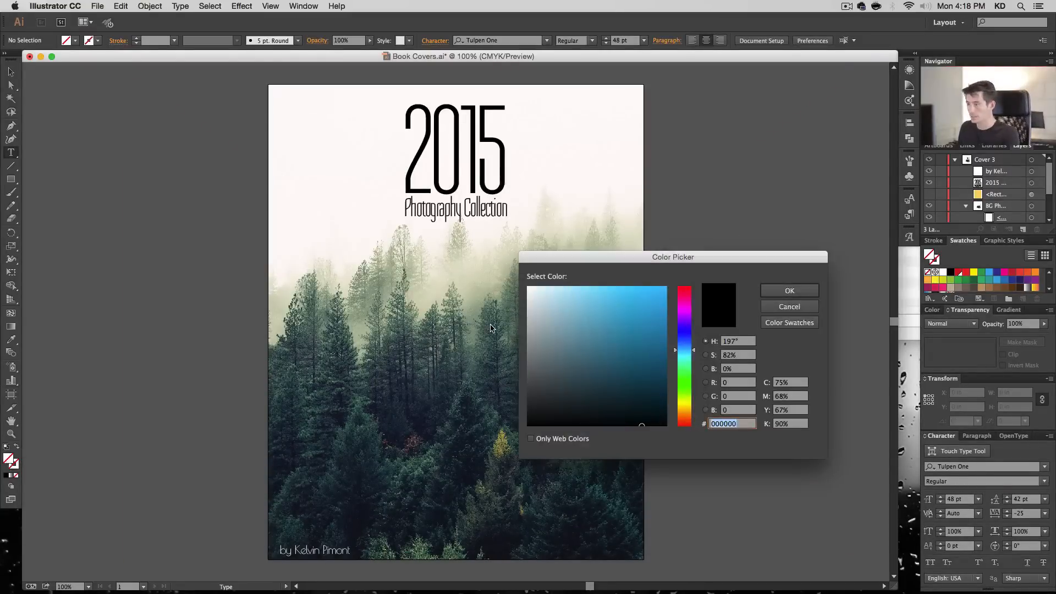
key("Tab")
key("shift+Tab")
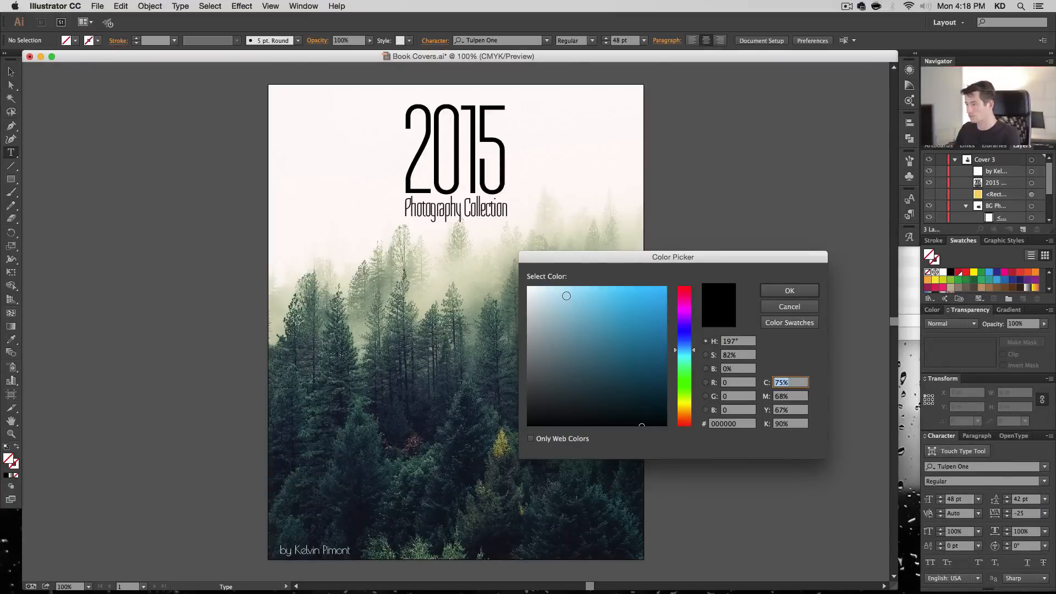
type("30")
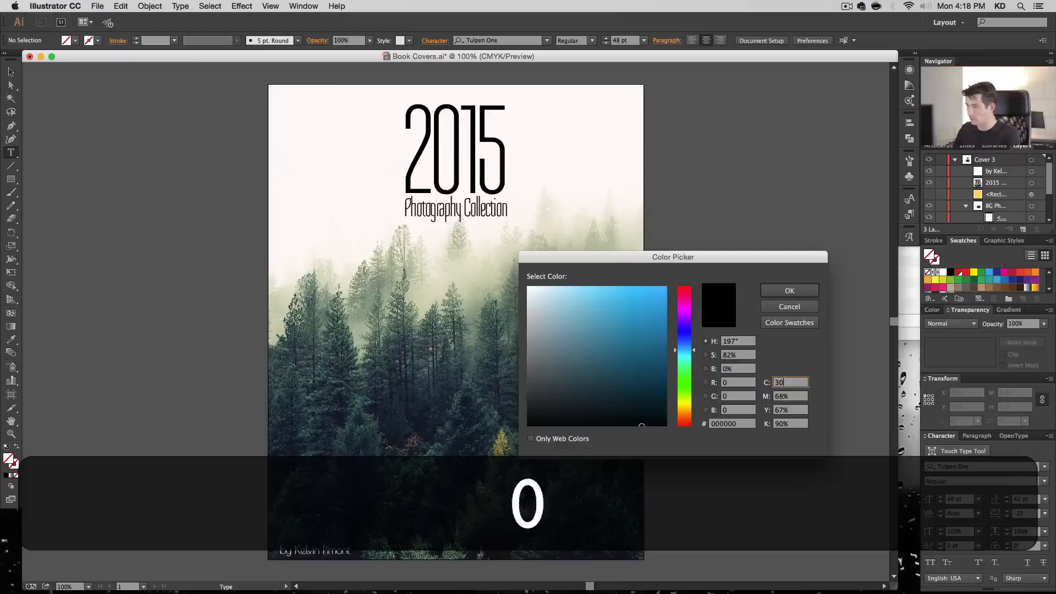
key("Tab")
type("10")
key("Tab")
type("35")
key("Tab")
type("0")
key("Return")
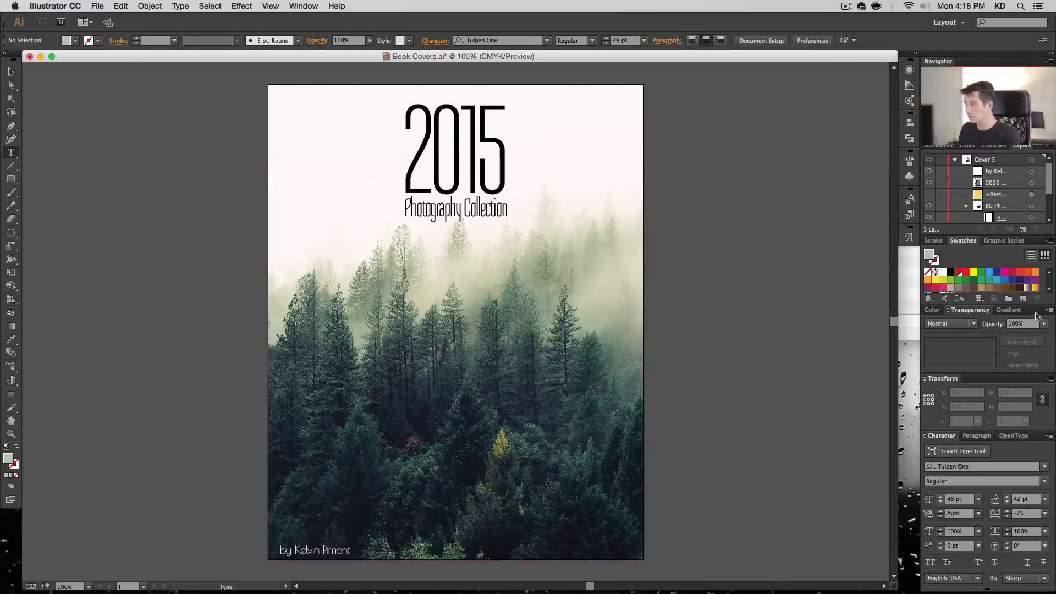
- Save the current fill as a global process color swatch named "Light Mint"
left_click(1022, 299)
left_click(532, 289)
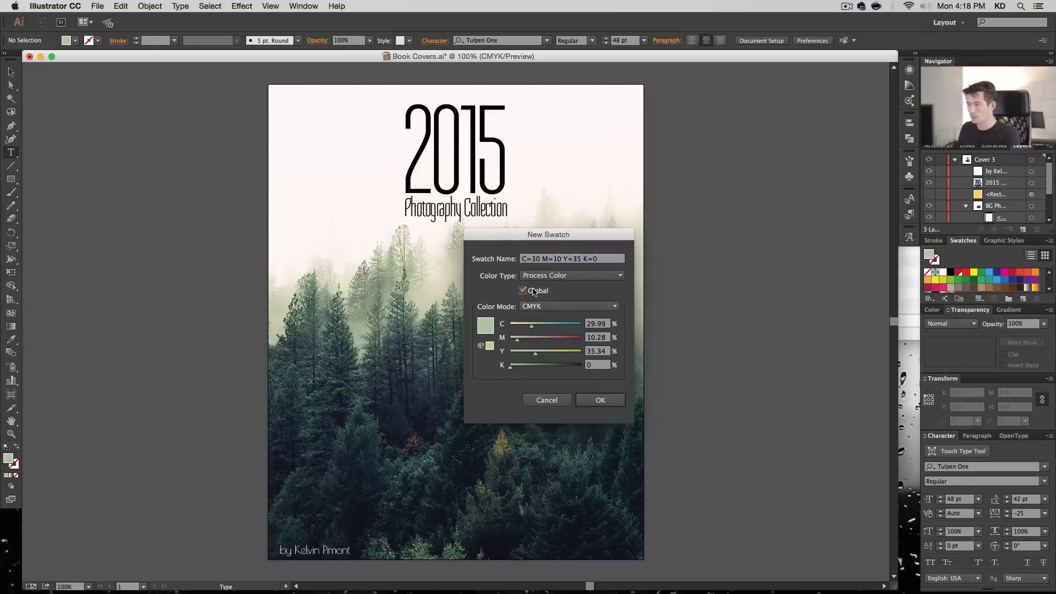
left_click(550, 260)
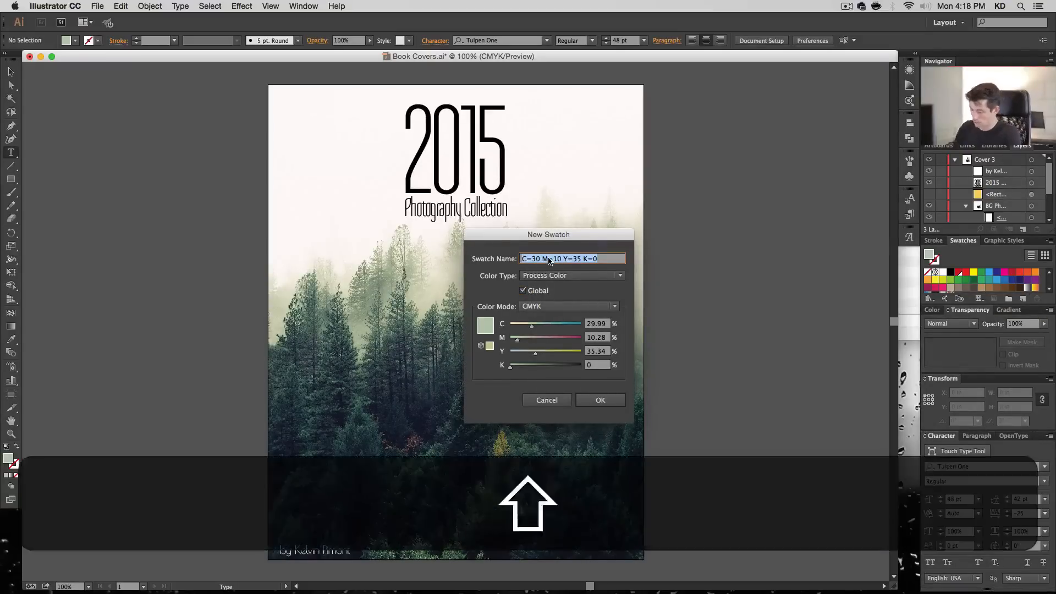
type("LIght MInt")
key("Return")
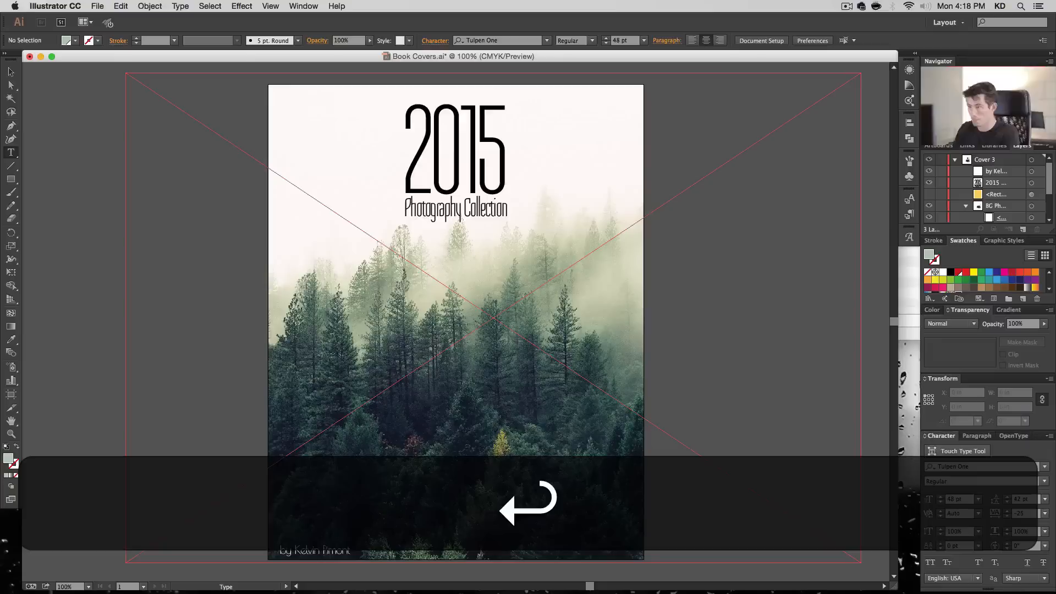
- Apply the Light Mint swatch to the "2015" line only and deselect the text
double_click(448, 144)
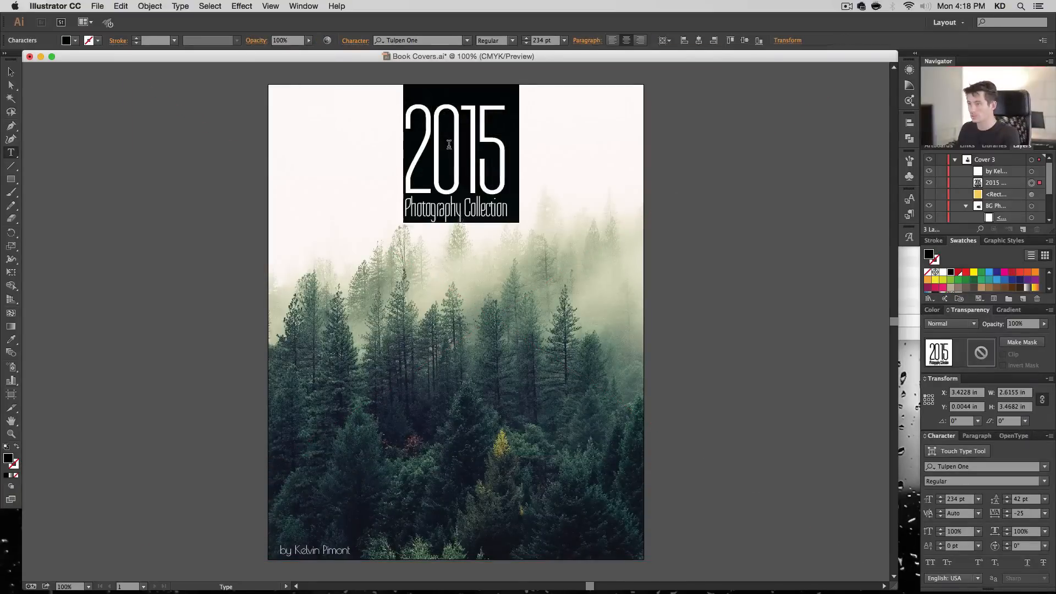
left_click(448, 144)
left_click_drag(409, 142, 533, 145)
scroll(990, 288, "down", 5)
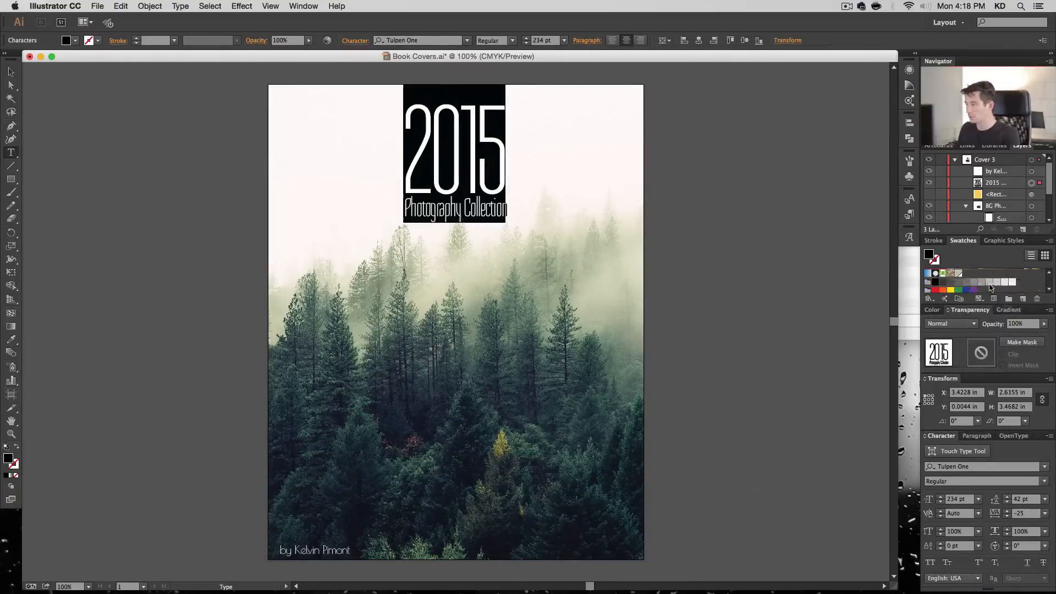
left_click(958, 275)
left_click(690, 232, "super")
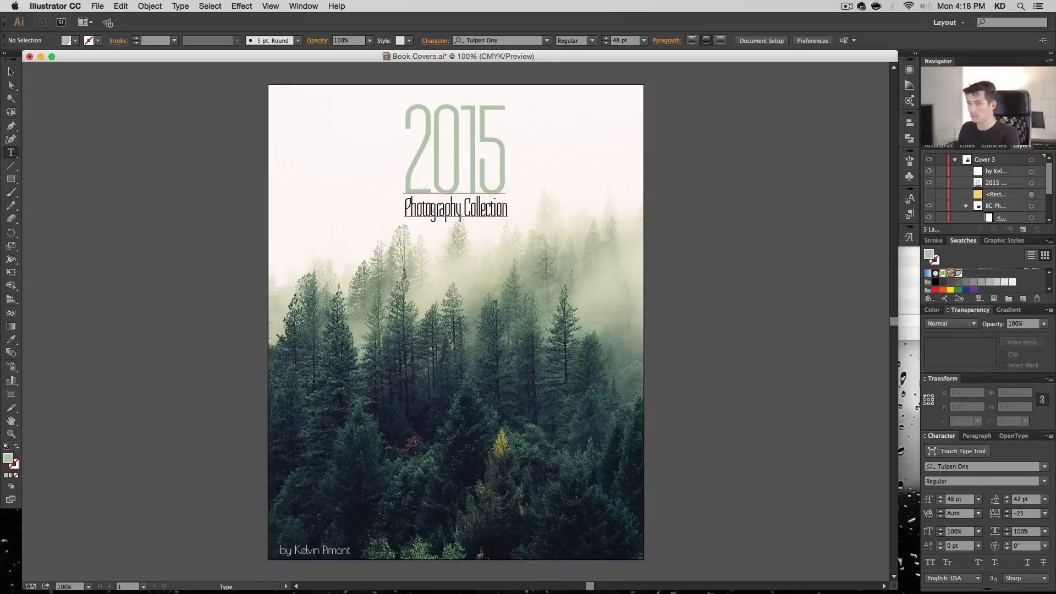
- Fill the "Photography Collection" line with a dark green sampled from the trees in the photo, and hide the selection edges
left_click_drag(403, 206, 559, 211)
key("super+z")
double_click(480, 210)
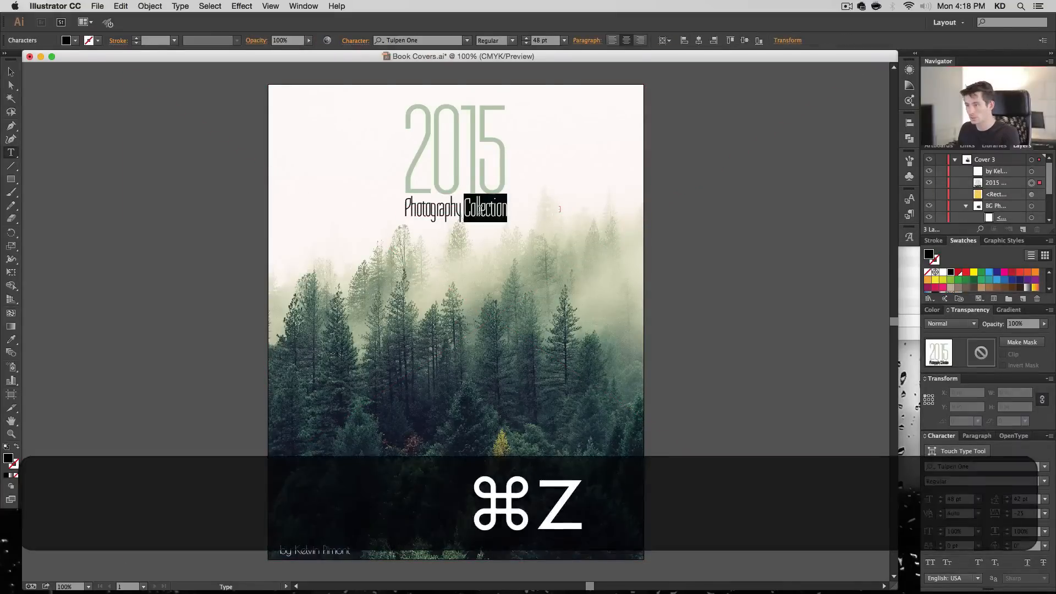
left_click(480, 210)
left_click_drag(481, 209, 429, 211)
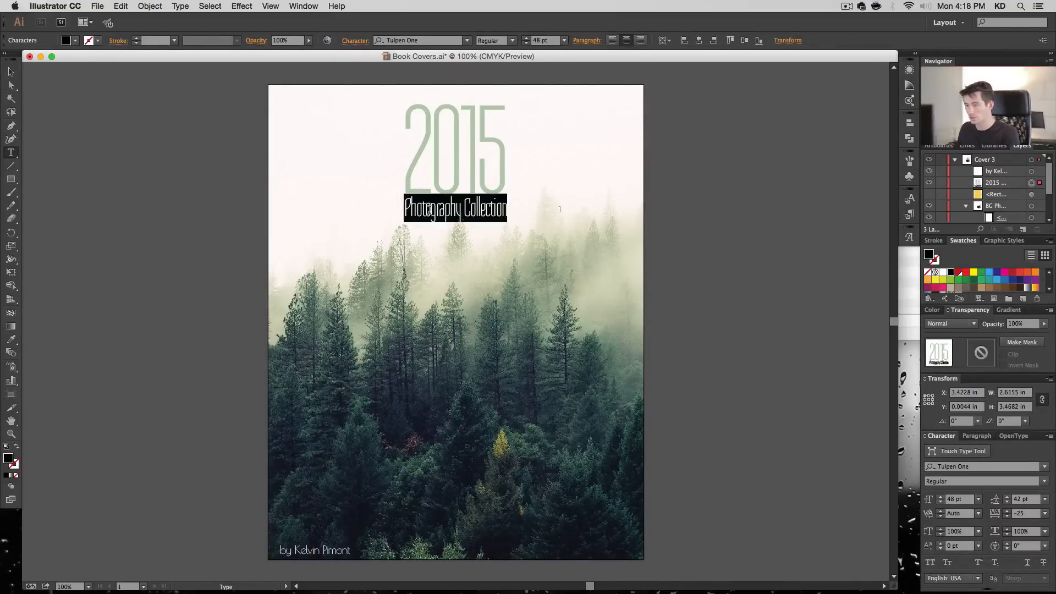
left_click(11, 340)
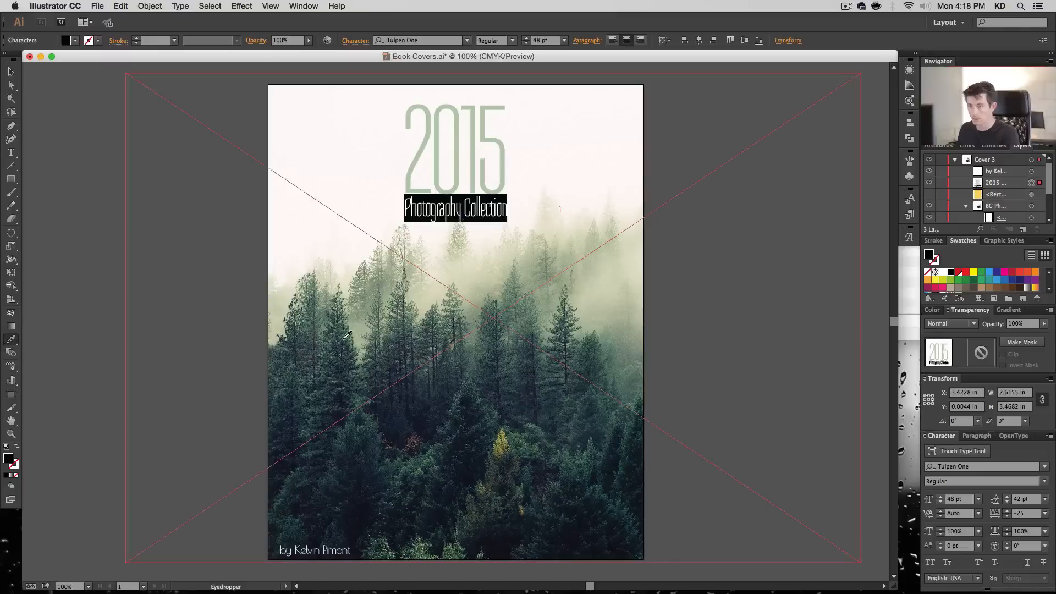
left_click(348, 332)
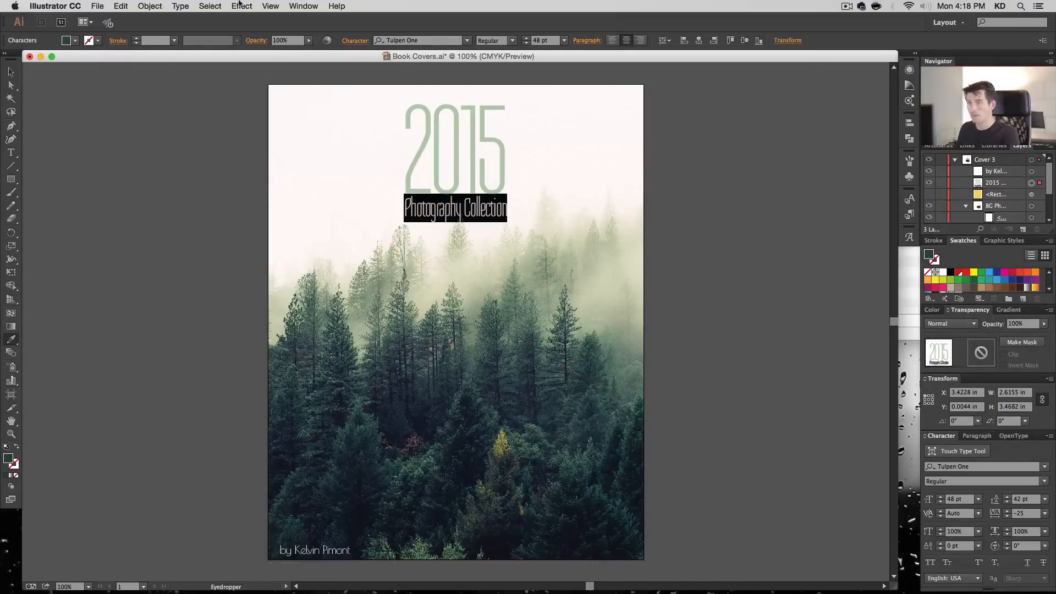
left_click(259, 4)
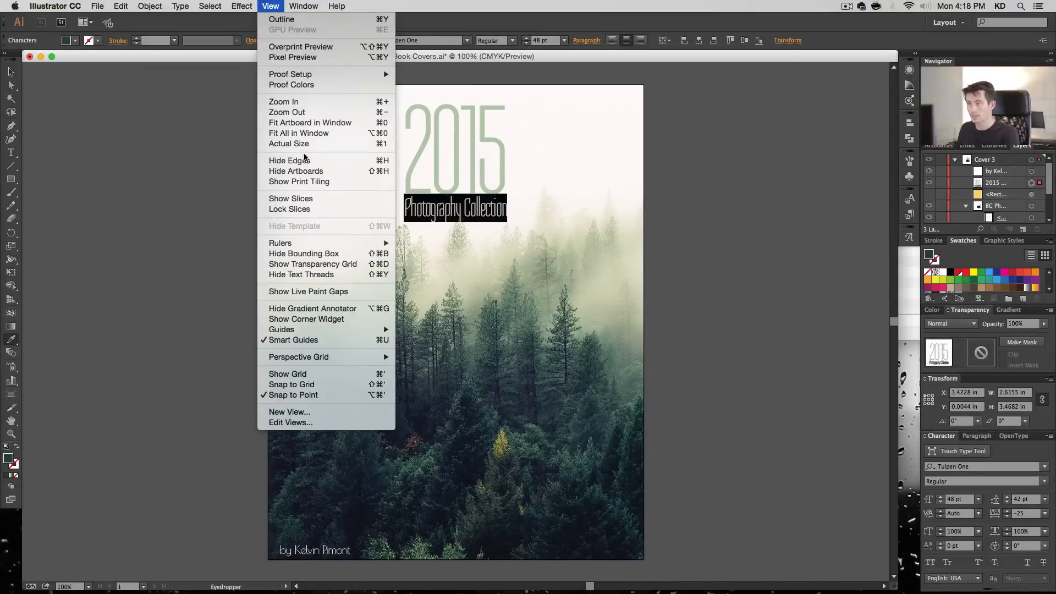
left_click(297, 161)
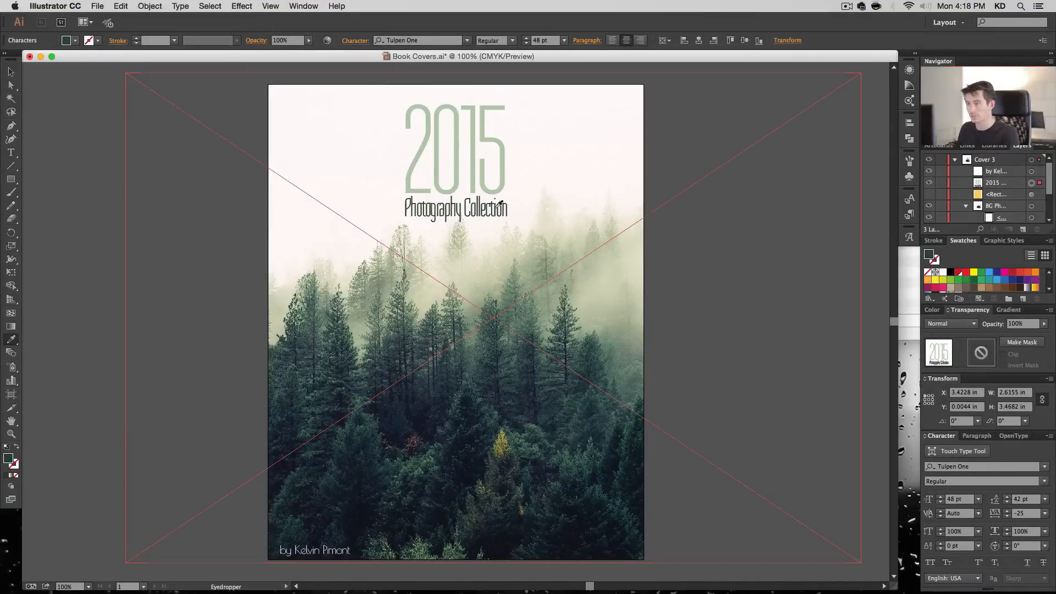
- Resample the "Photography Collection" fill from different trees in the photo, settling on a muted grey-green
left_click(285, 308)
left_click(300, 330)
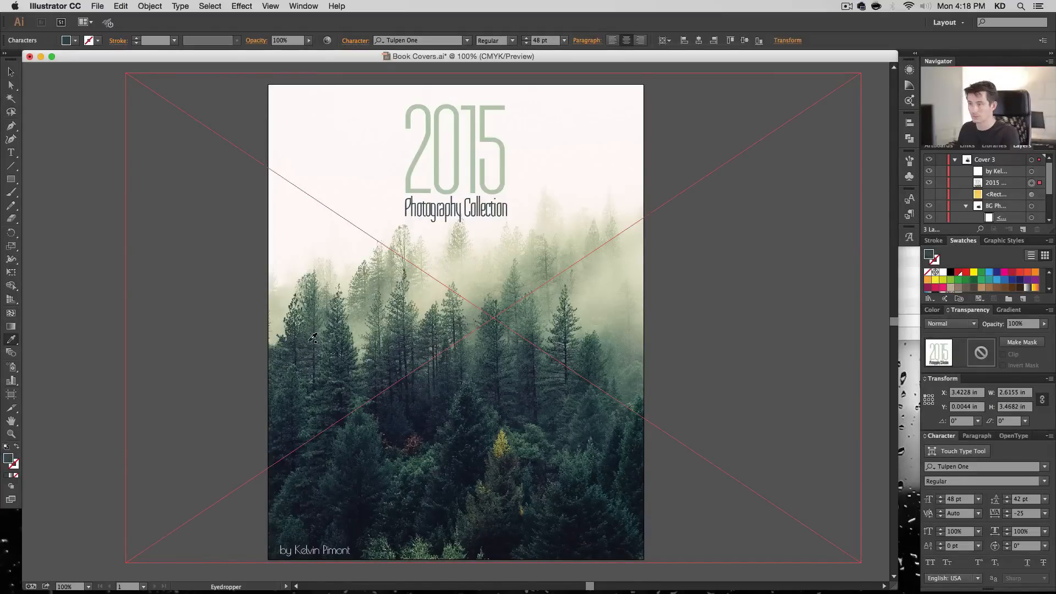
left_click_drag(313, 334, 337, 335)
left_click(348, 333)
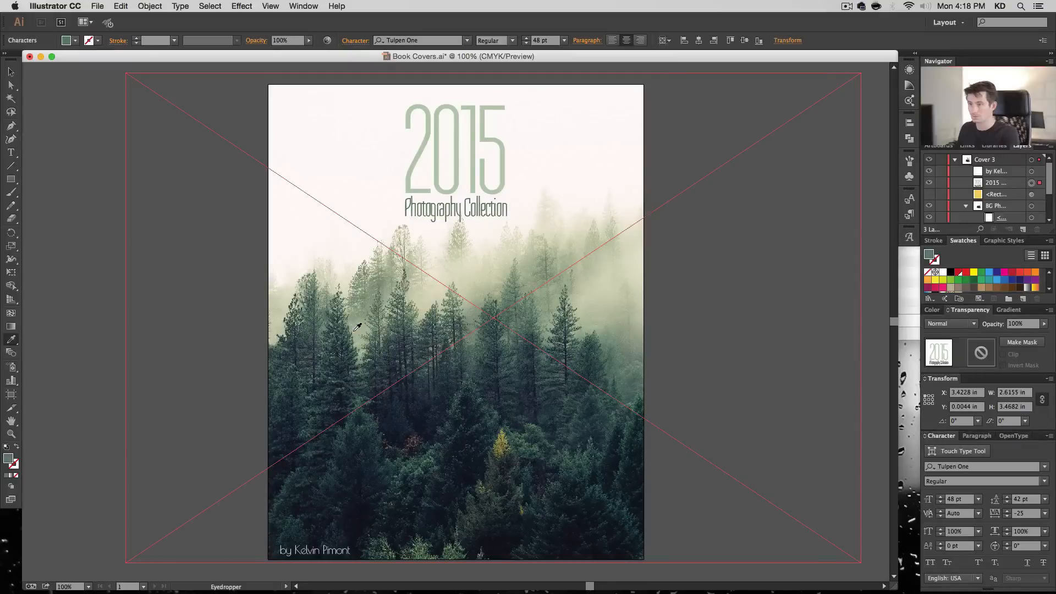
left_click(343, 330)
left_click(336, 335)
left_click(340, 332)
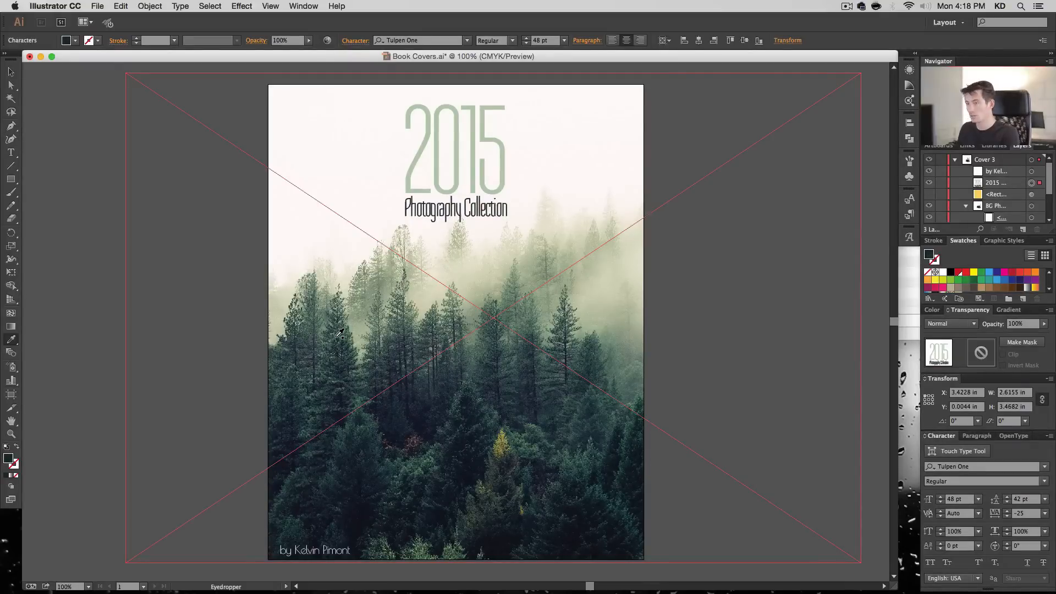
left_click(568, 336)
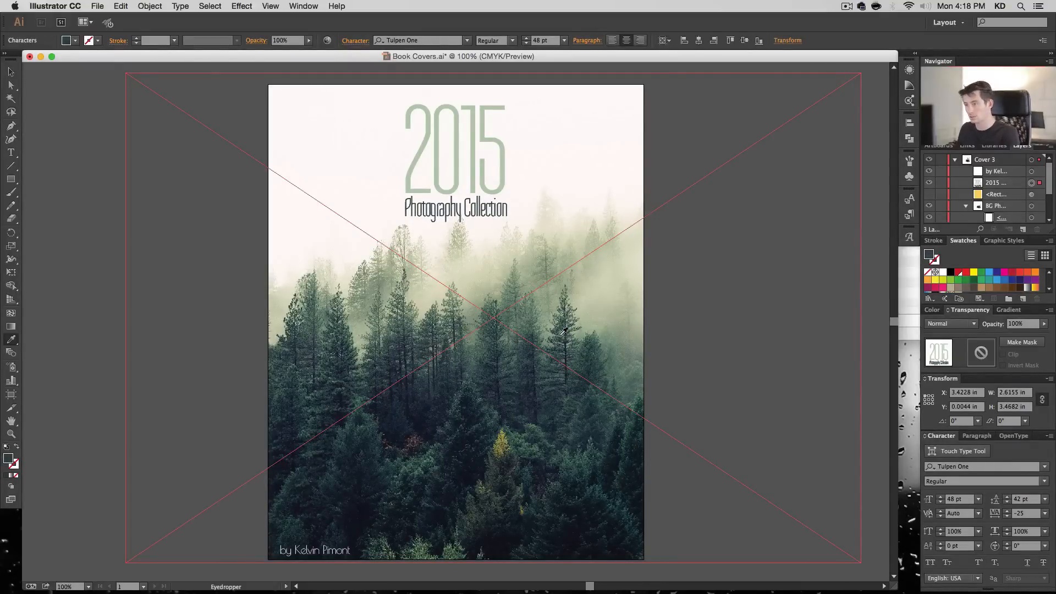
left_click(562, 332)
left_click(561, 334)
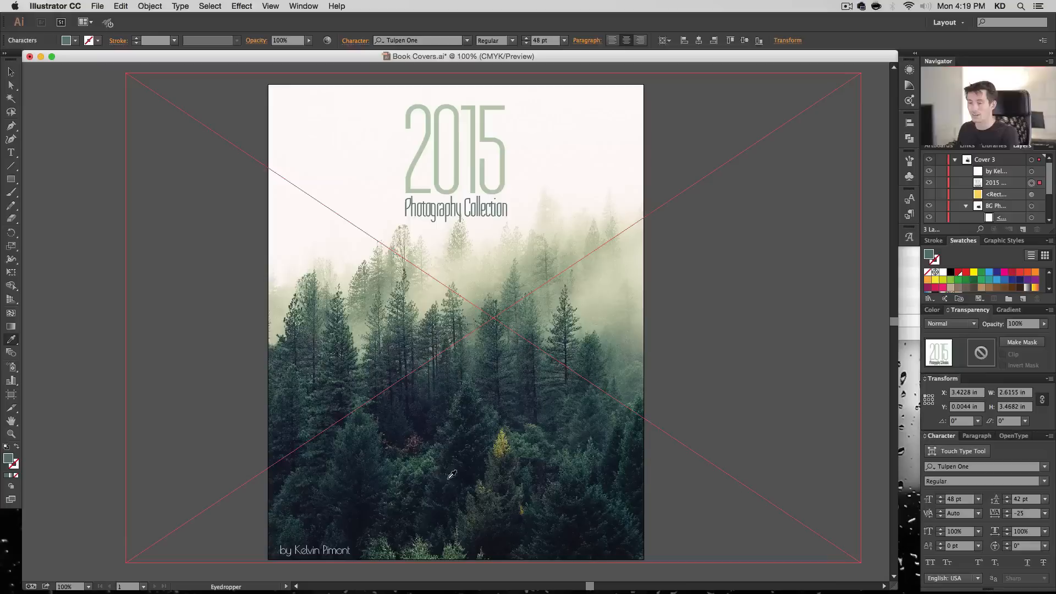
- Adjust the "Photography Collection" fill in the Color Picker to 70% cyan, 30% magenta and 70% yellow
double_click(11, 462)
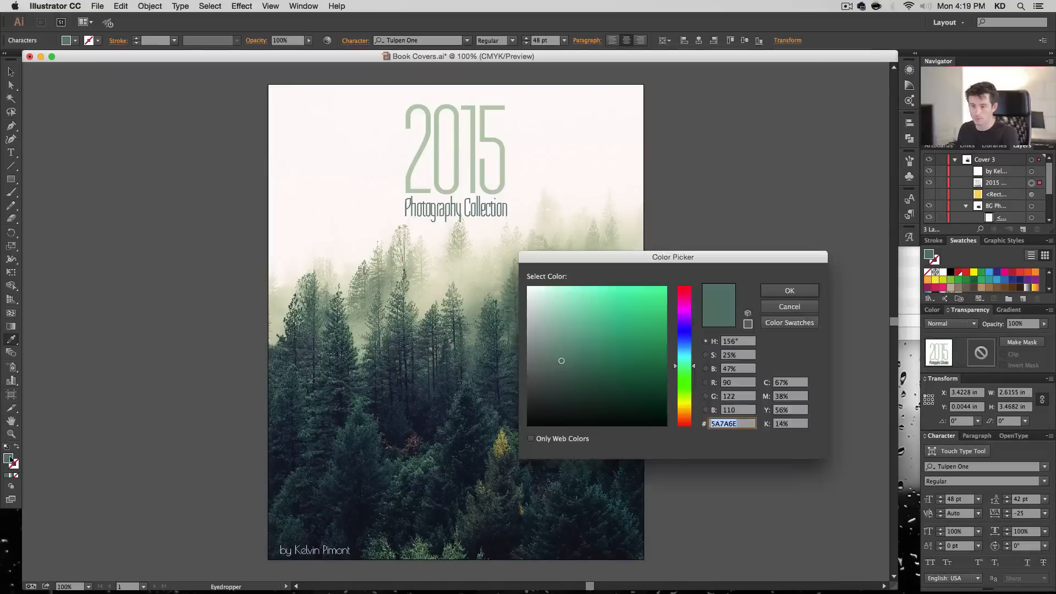
key("Tab")
key("Tab")
key("shift+Tab")
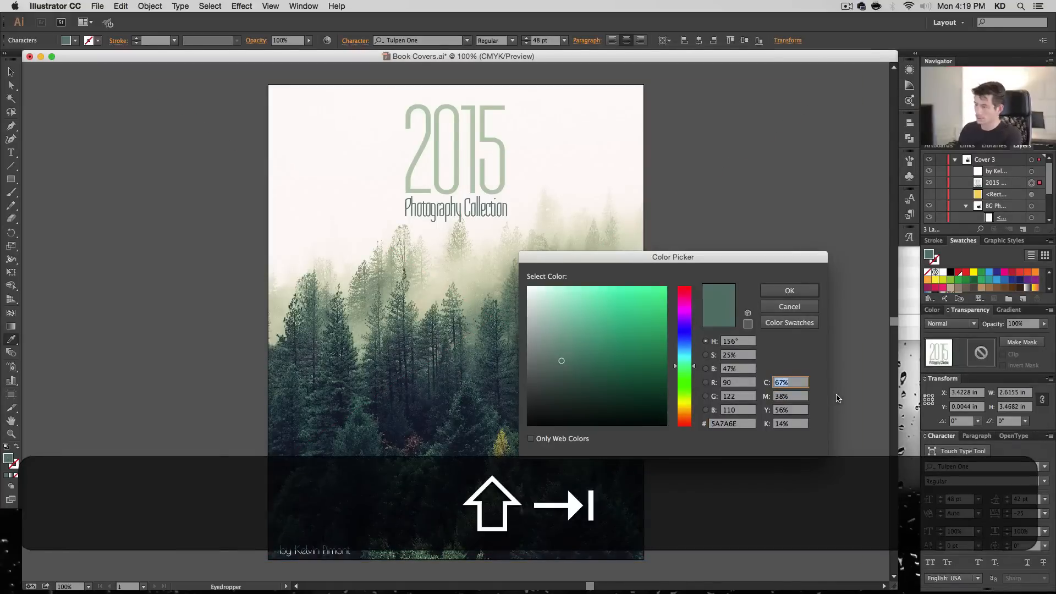
type("70")
key("Tab")
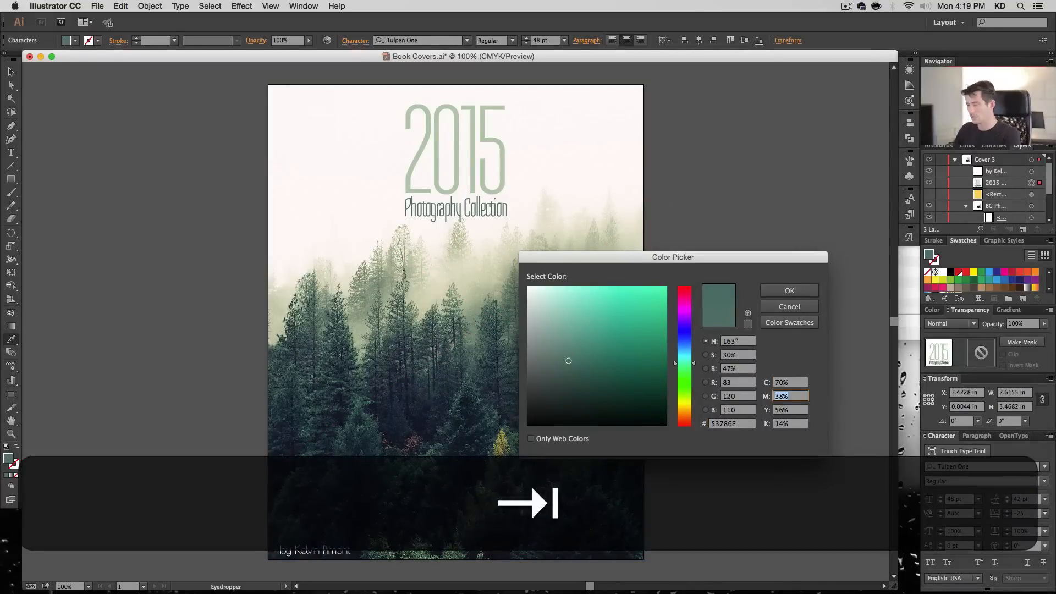
type("30")
key("Tab")
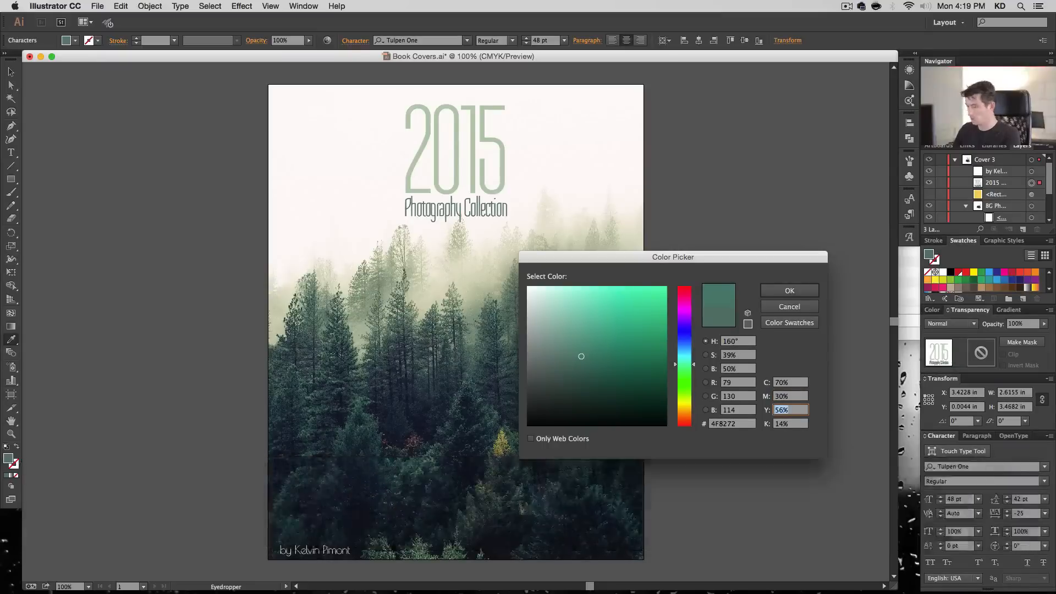
type("70")
key("Tab")
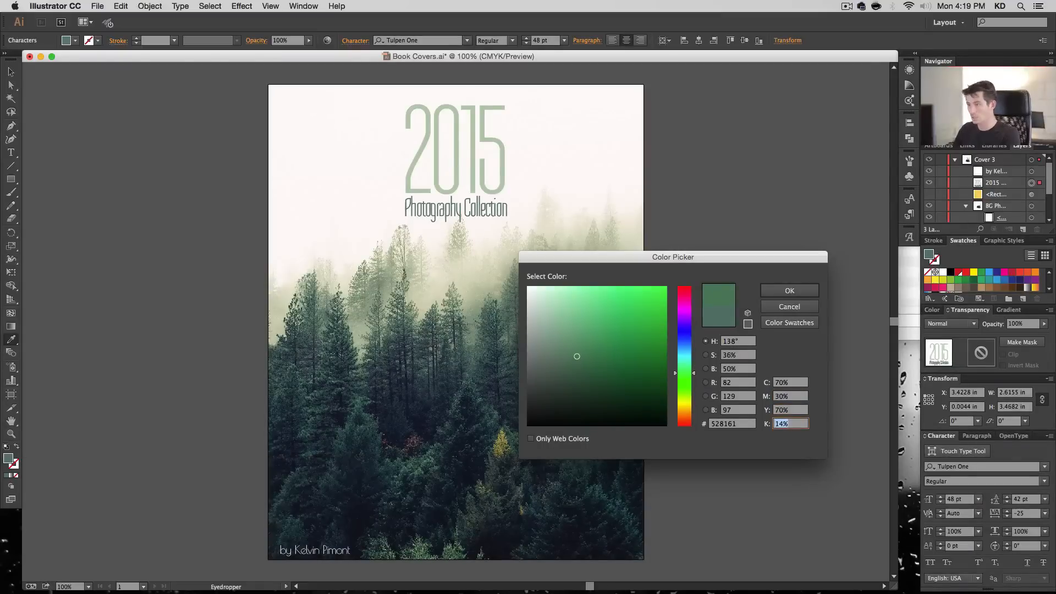
- Refine the "Photography Collection" fill to 85% cyan, 85% yellow and 10% black, and apply the color
type("0")
key("shift+Tab")
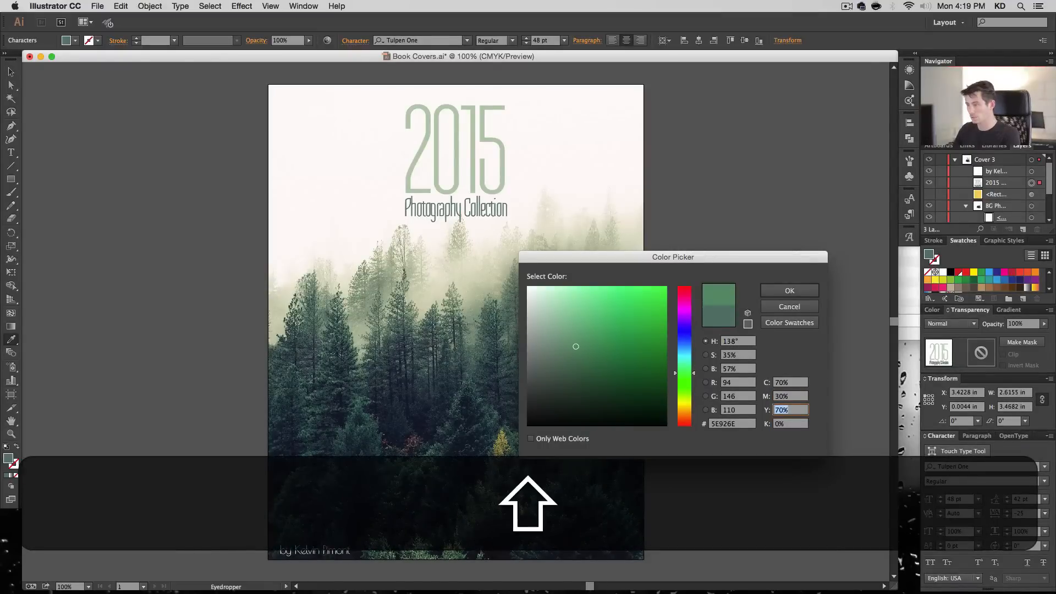
key("Tab")
type("10")
key("shift+Tab")
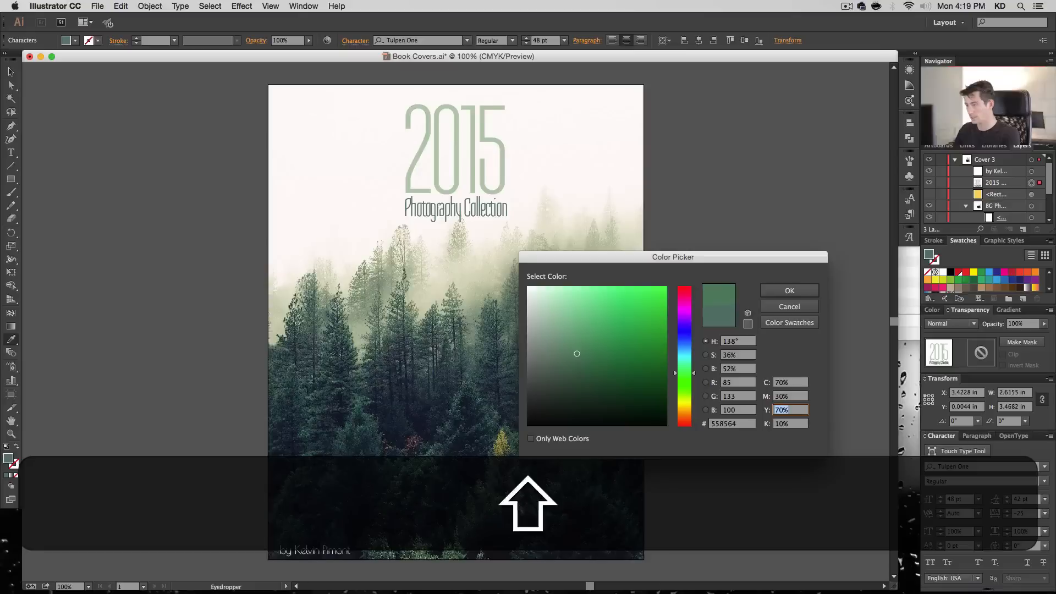
type("85")
key("shift+Tab")
key("shift+Tab")
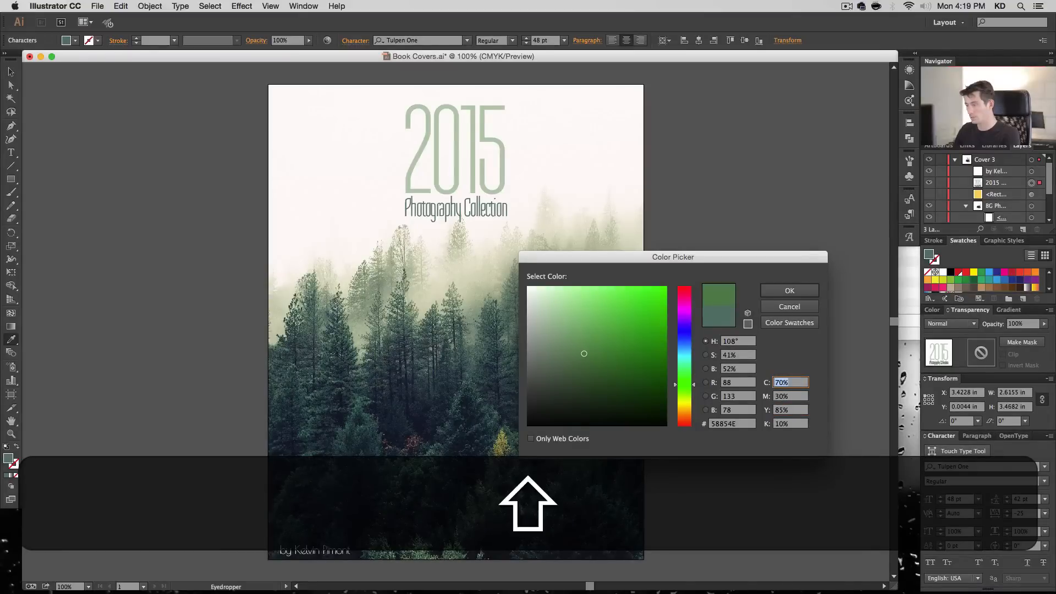
type("85")
key("Tab")
key("Return")
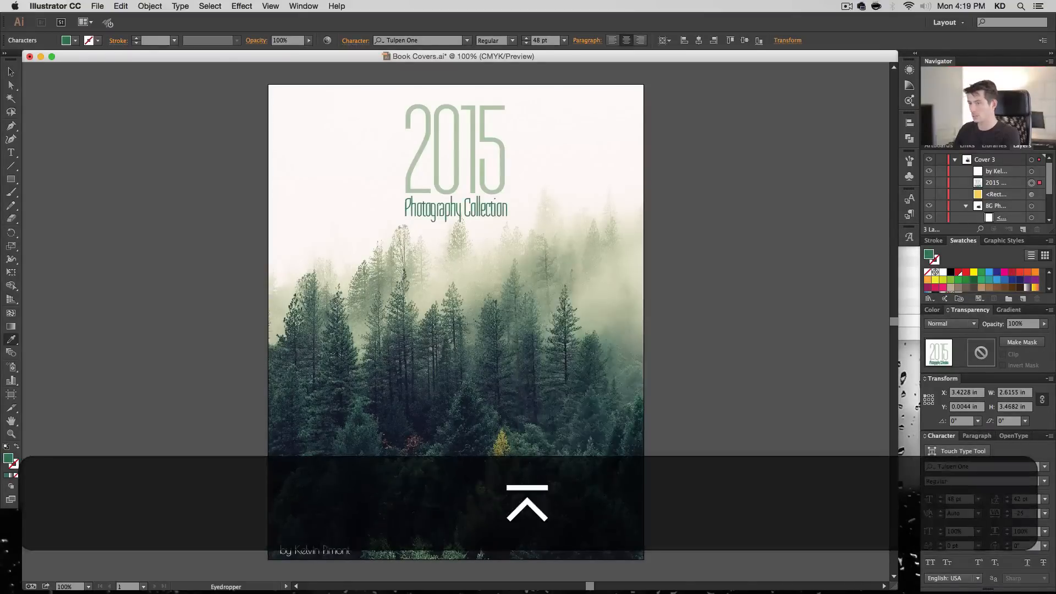
- Edit the "Photography Collection" fill again, setting yellow to 95% and black to 15%
double_click(8, 460)
key("Tab")
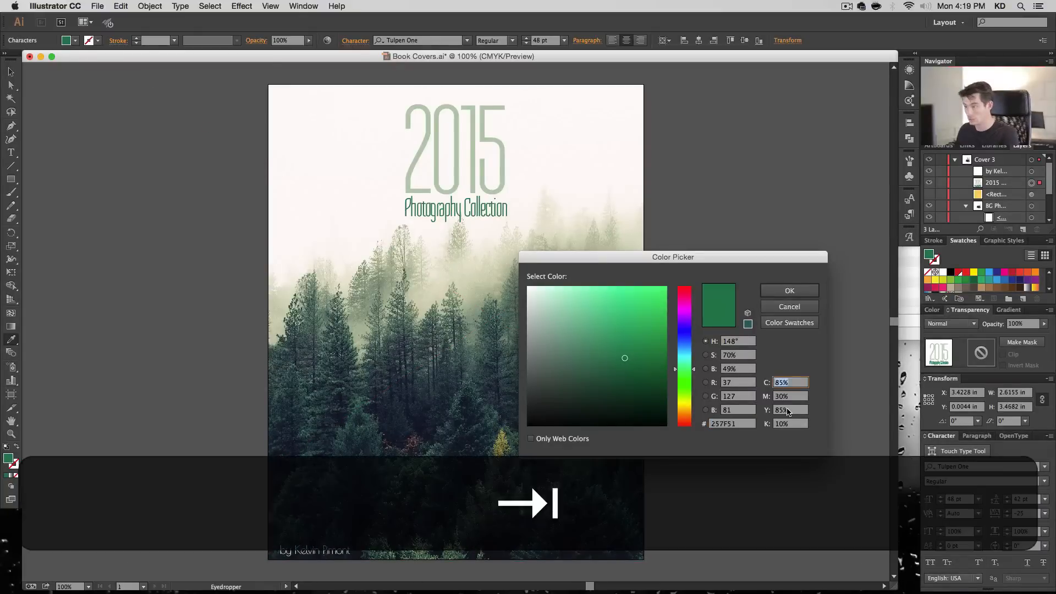
key("Tab")
key("Tab")
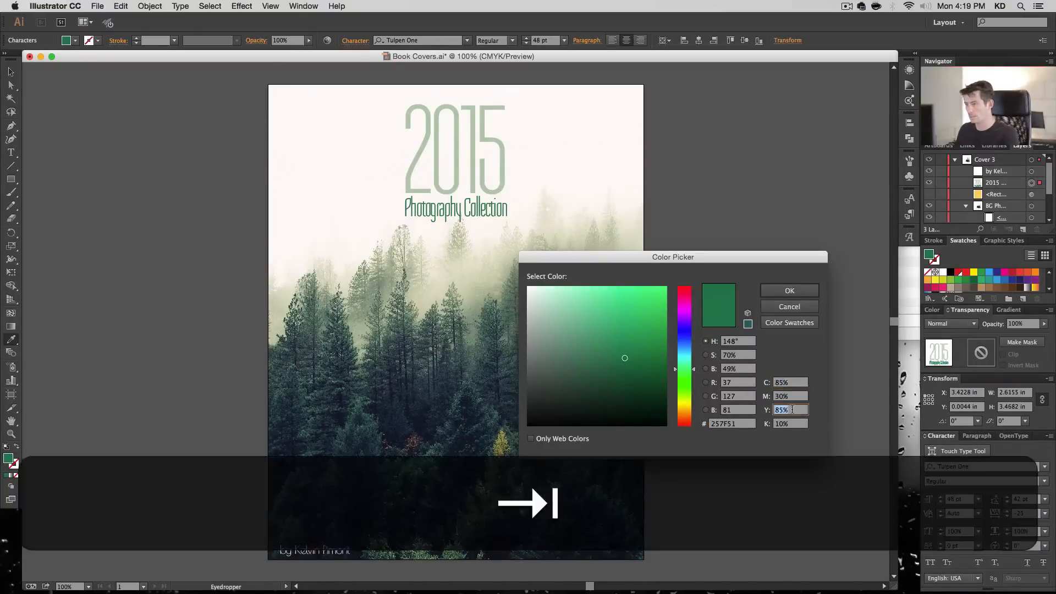
type("95")
key("Tab")
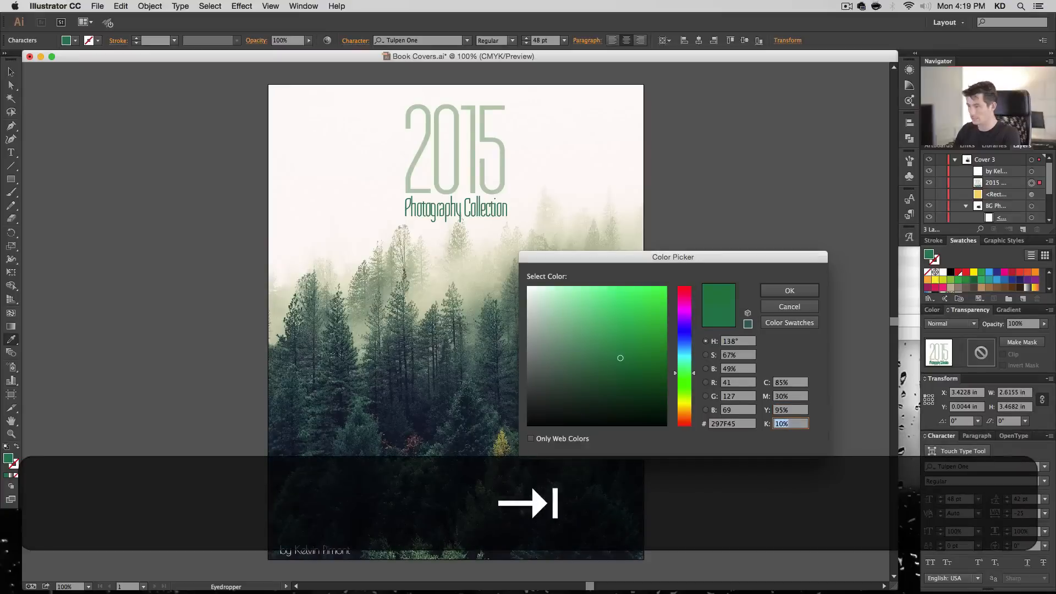
key("Tab")
key("Return")
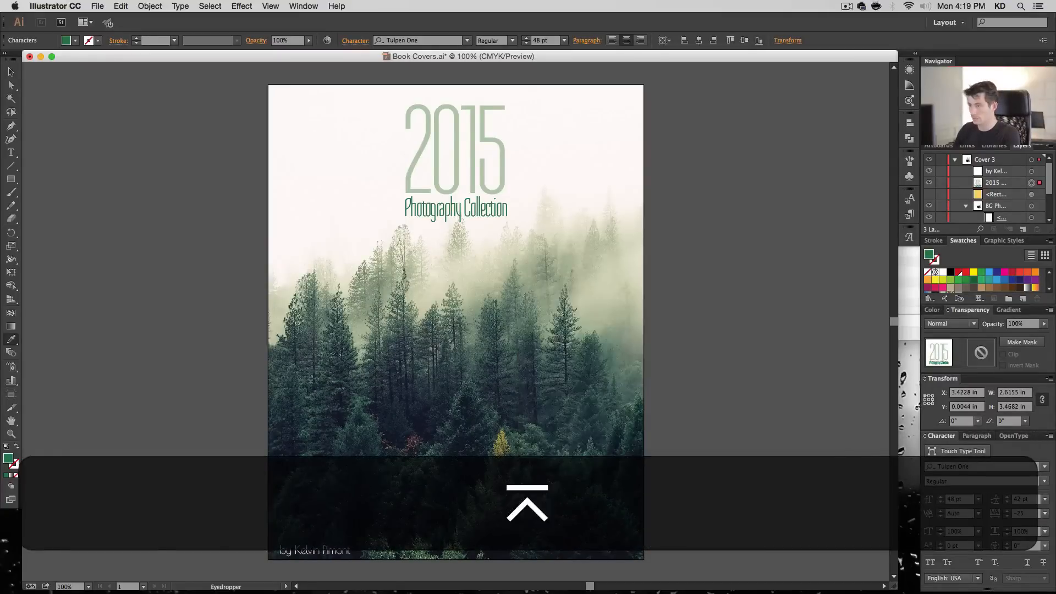
- Save the current fill as a global process color swatch named "Dark Mint" and deselect the text
left_click(1023, 299)
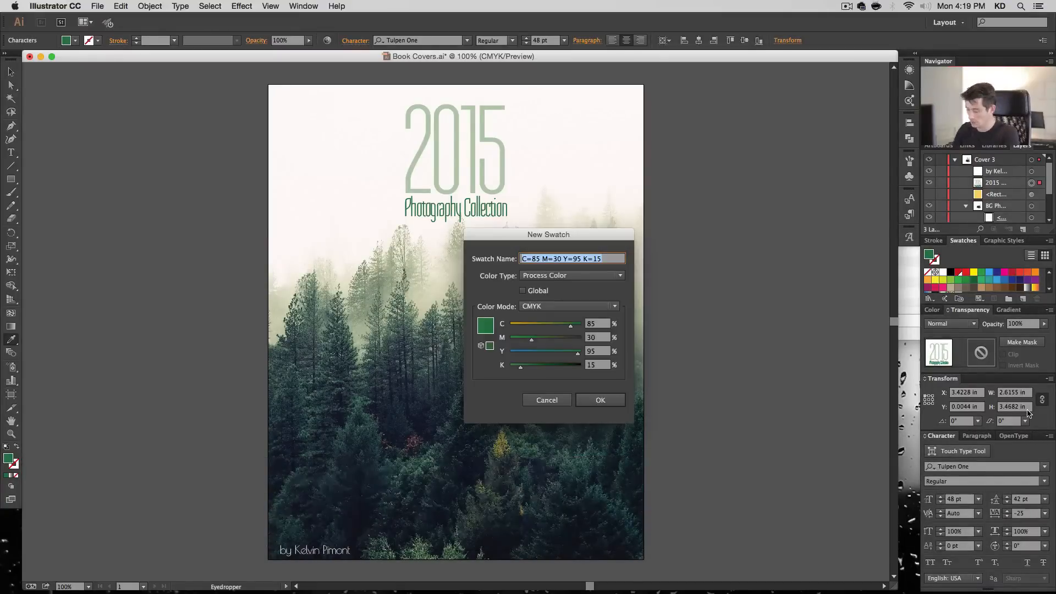
type("Dark Mint")
key("Tab")
key("Tab")
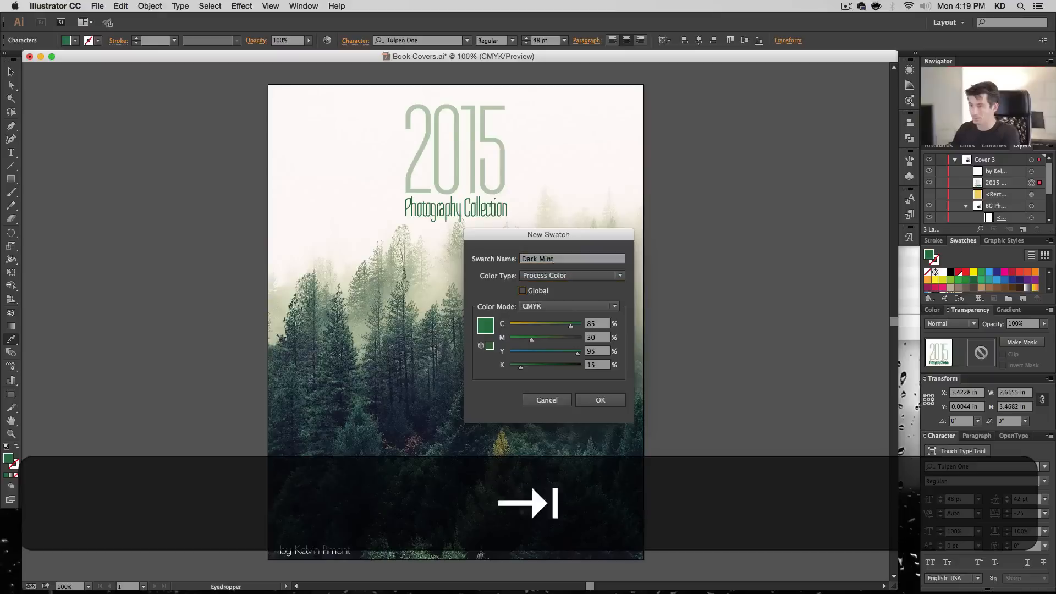
key("space")
key("Return")
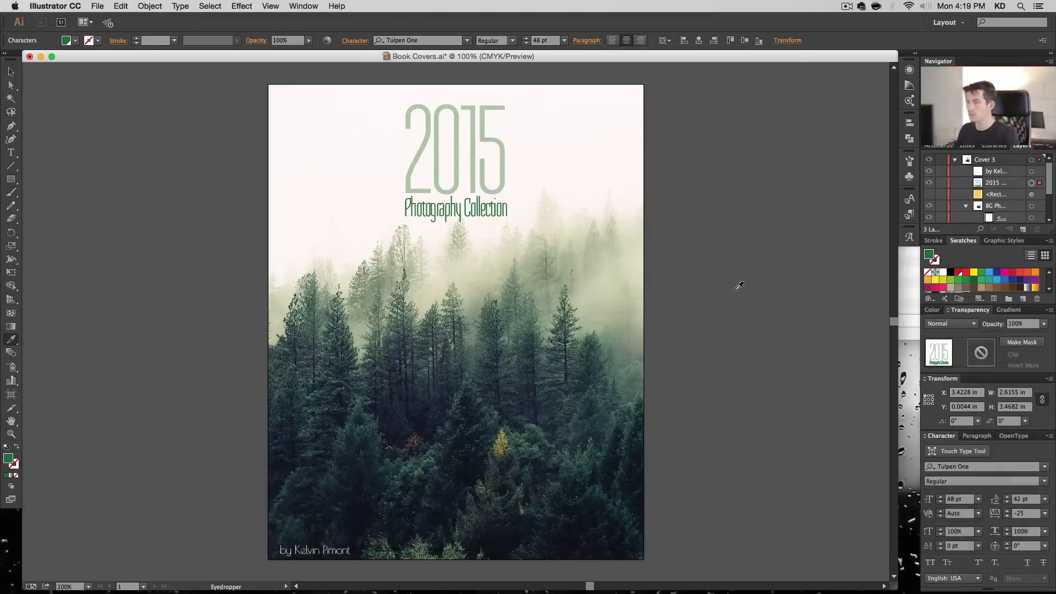
left_click(734, 288, "super")
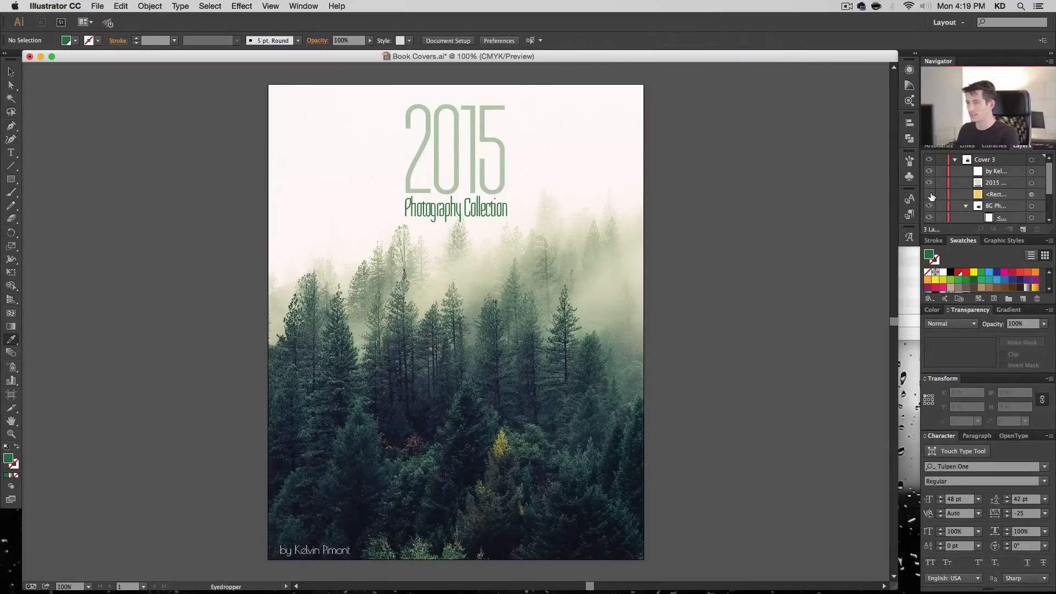
- Show Cover 3's yellow overlay rectangle above the photo and fill it with the Light Mint swatch
left_click(929, 195)
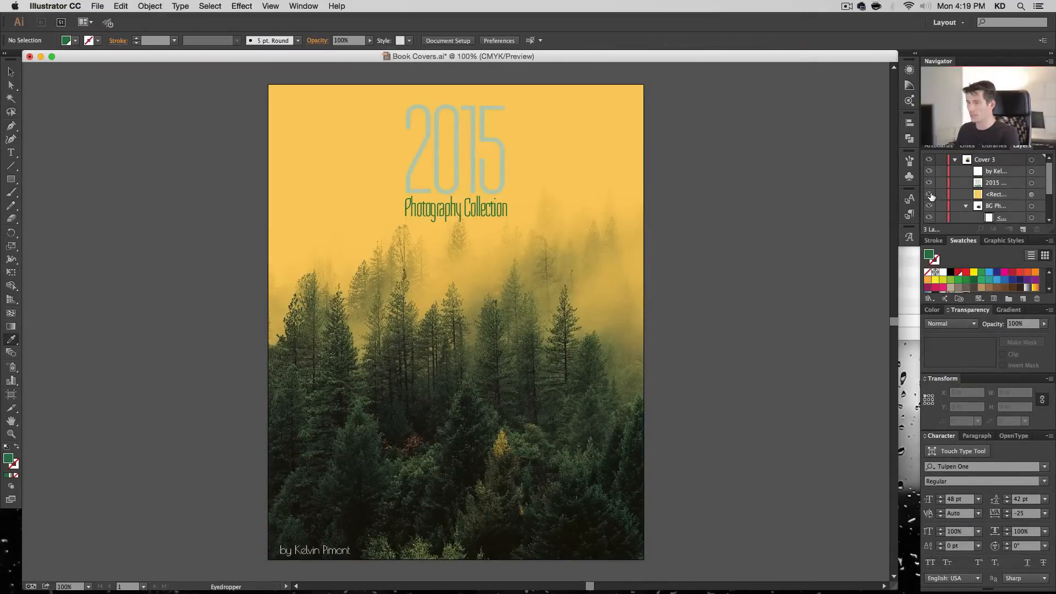
left_click(929, 195)
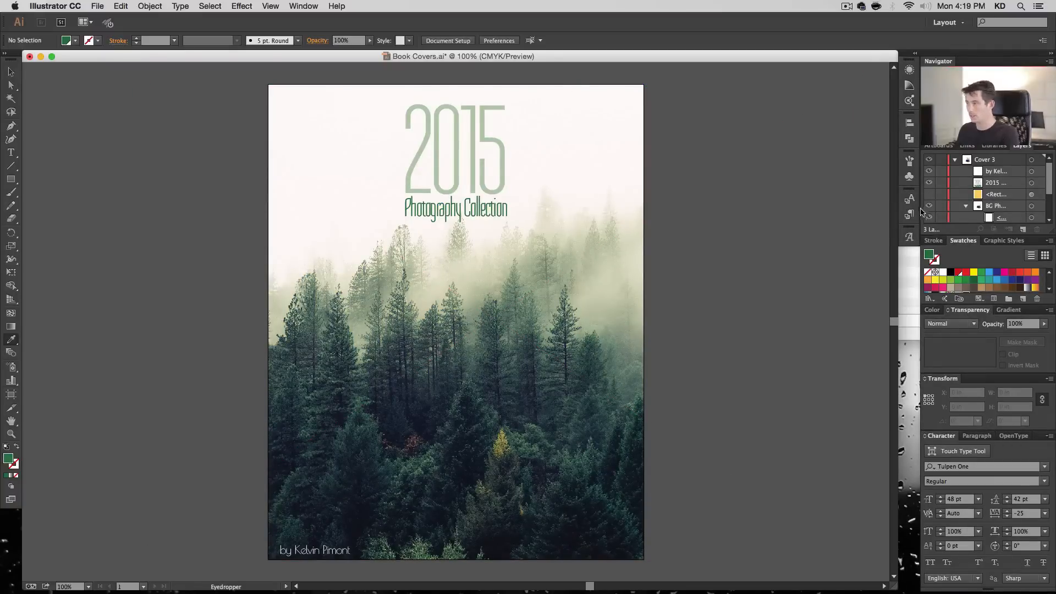
left_click(929, 195)
left_click(1032, 195)
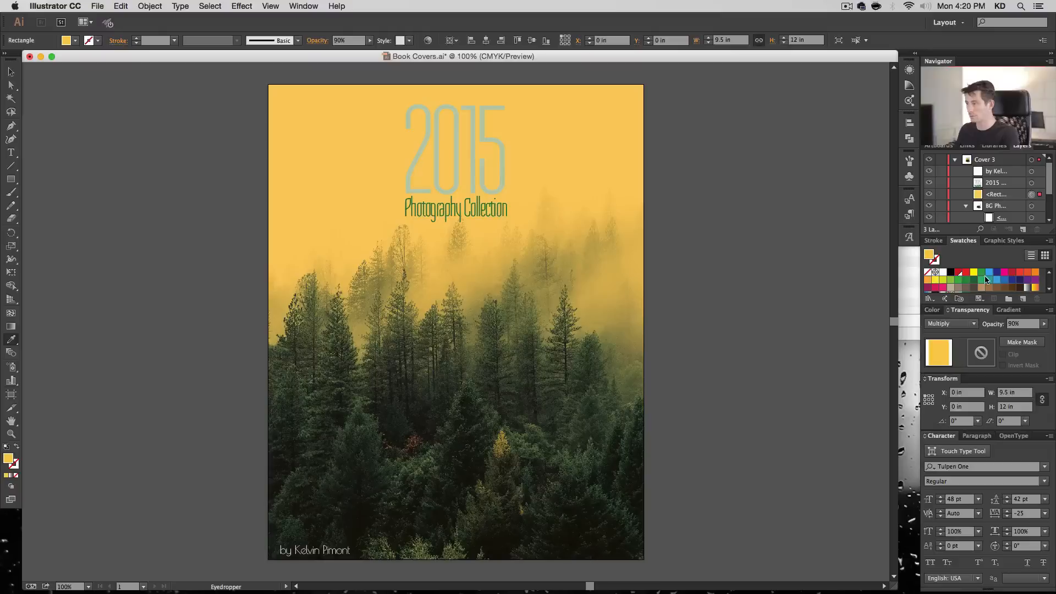
scroll(1007, 293, "down", 2)
left_click(958, 285)
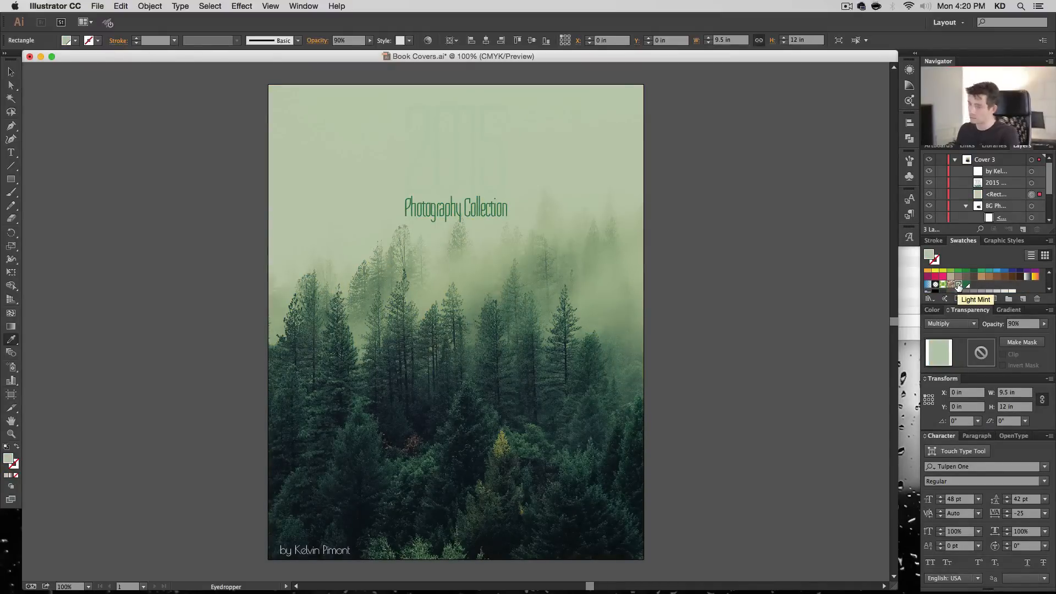
- Create a global swatch named "Lighter Mint" from the overlay's fill, with 10% cyan and 0% magenta
left_click(1023, 299)
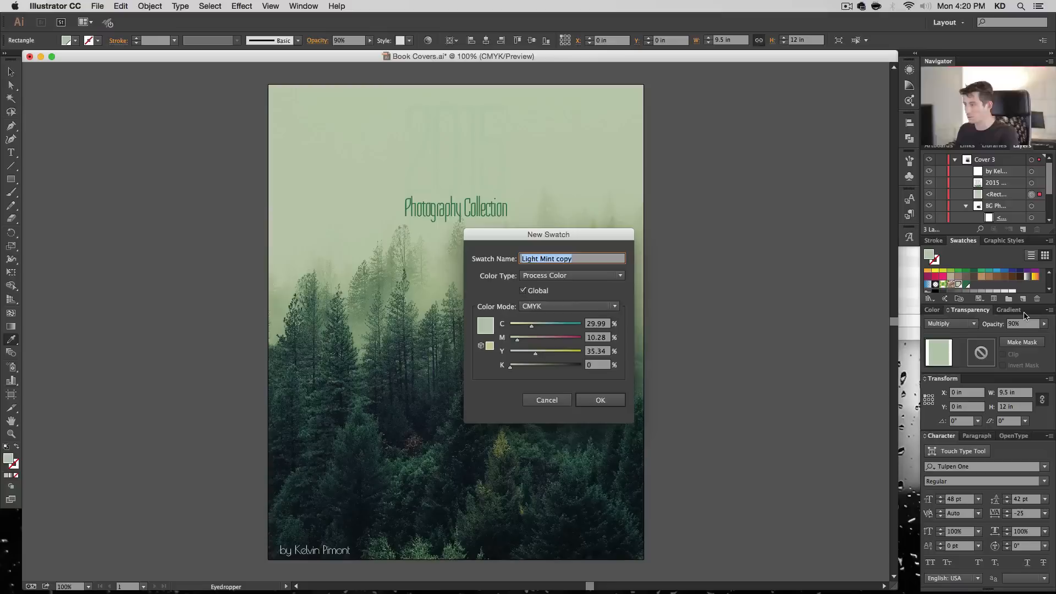
type("Lighter ")
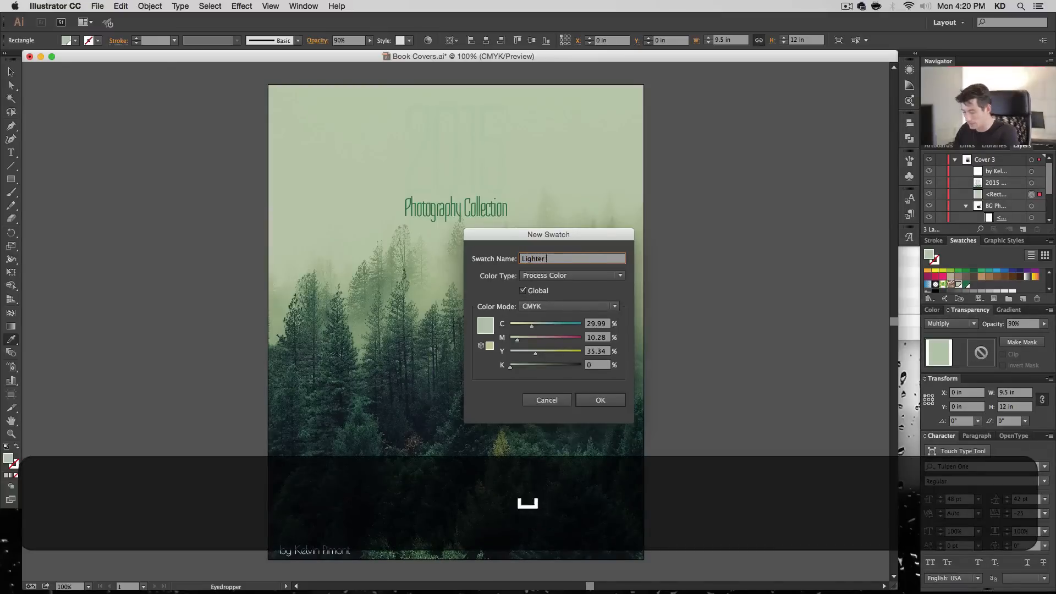
type("Mint")
key("Tab")
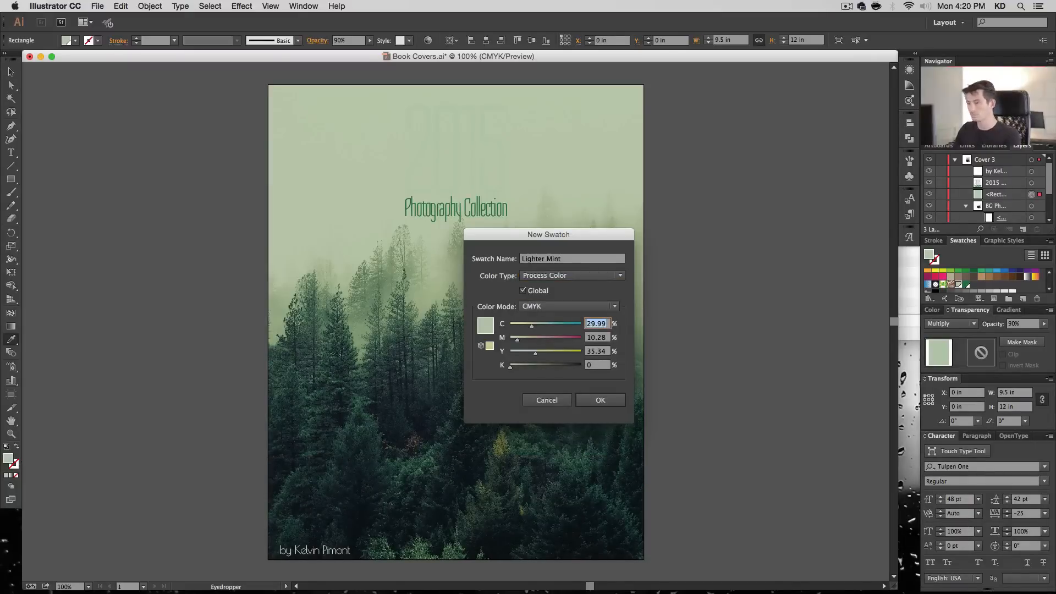
type("10")
key("Tab")
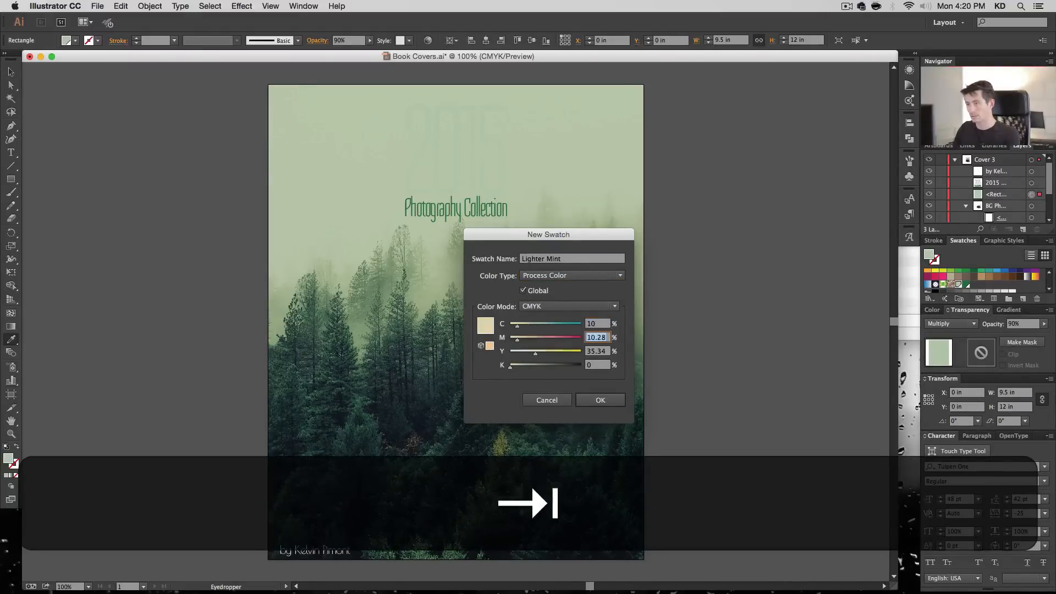
type("0")
key("Tab")
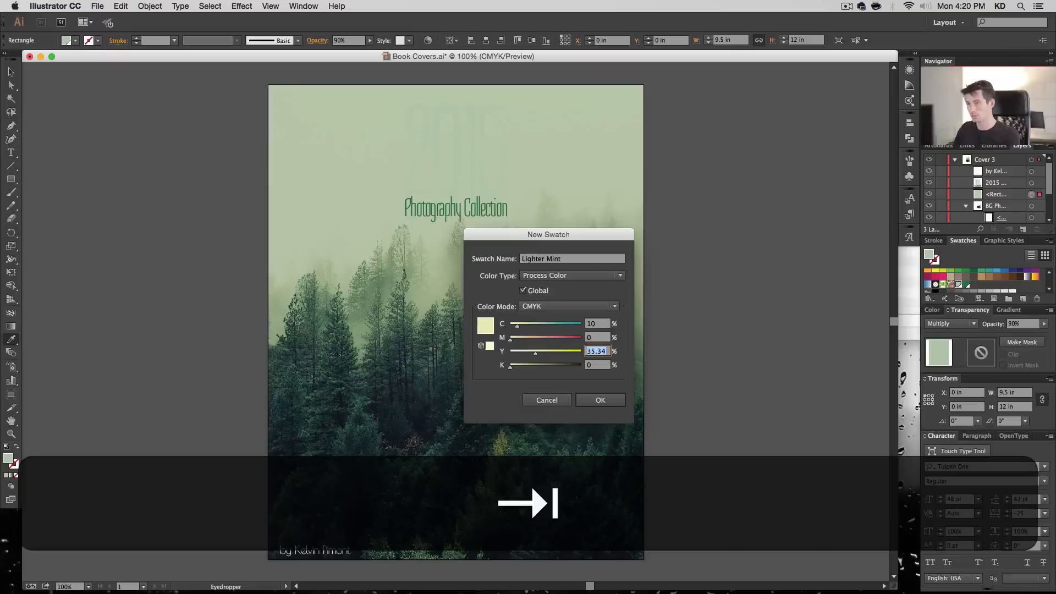
key("Return")
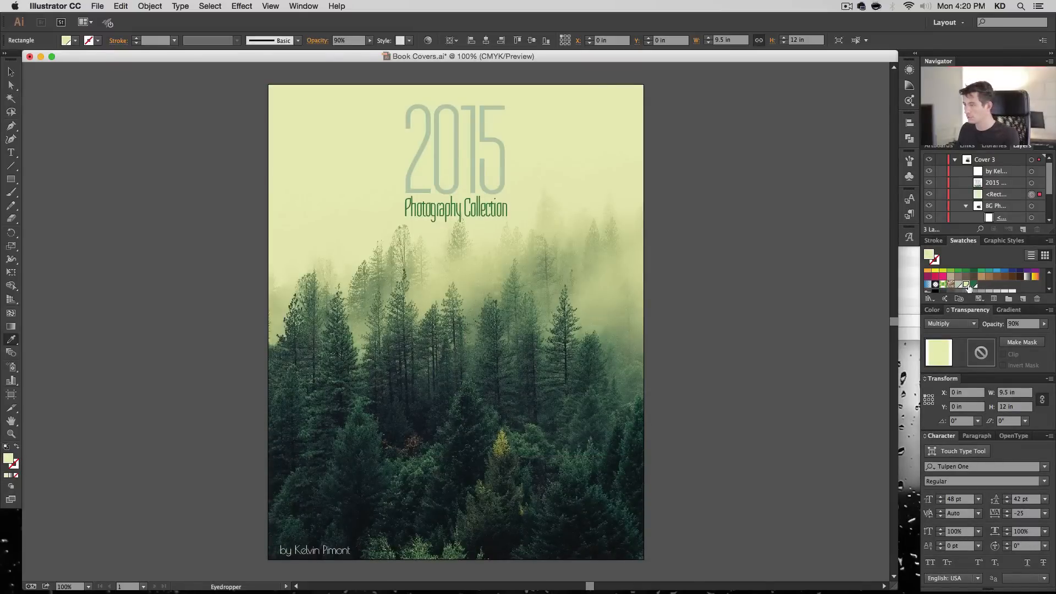
- Edit the Lighter Mint swatch with preview enabled, setting cyan to 12% and yellow to 30%
double_click(966, 285)
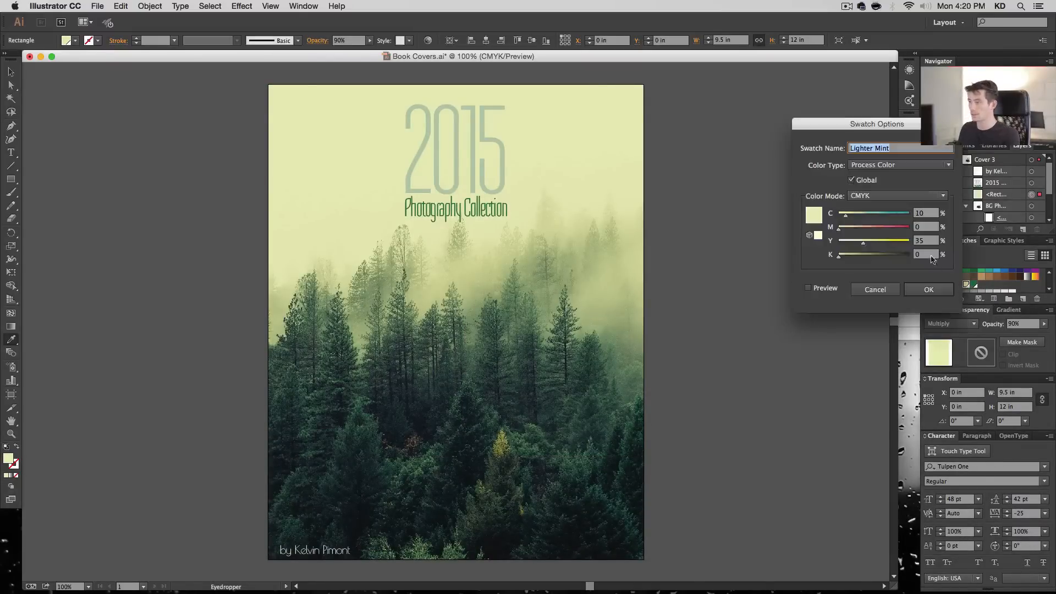
left_click(823, 288)
left_click_drag(895, 130, 795, 132)
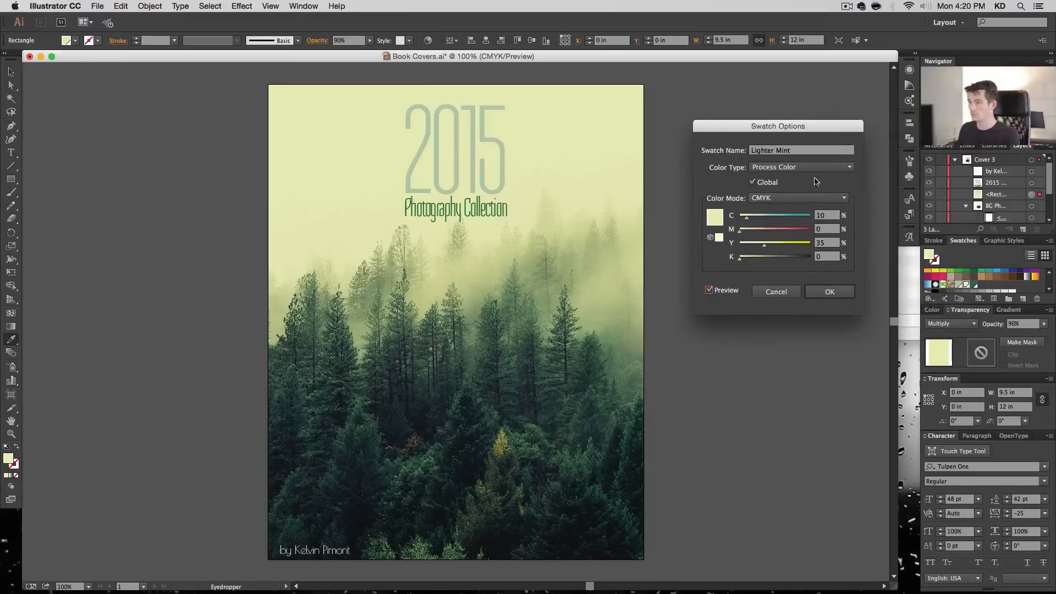
key("Up")
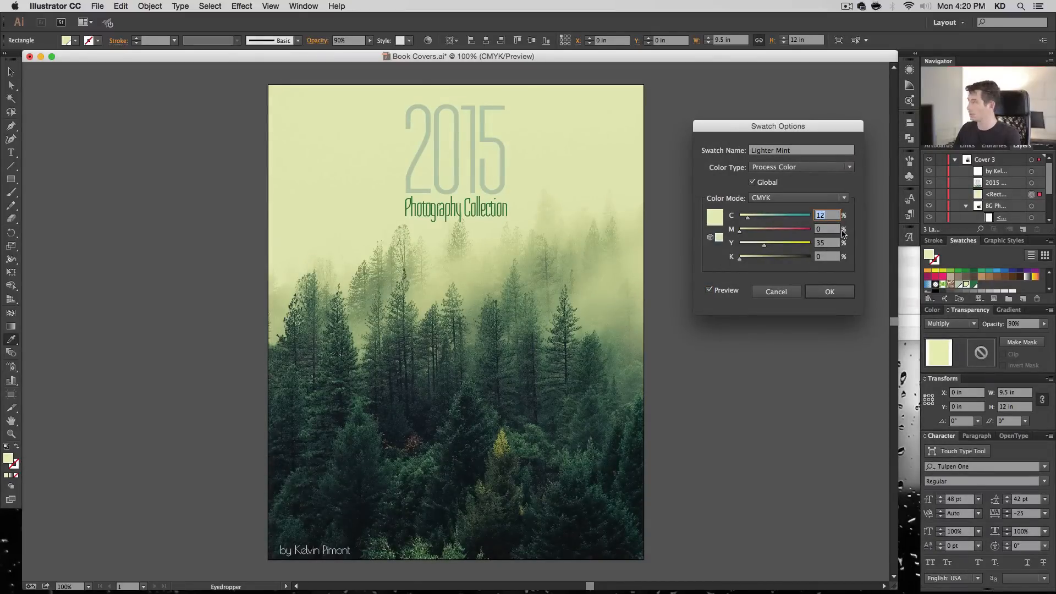
key("Tab")
key("Tab")
key("Down")
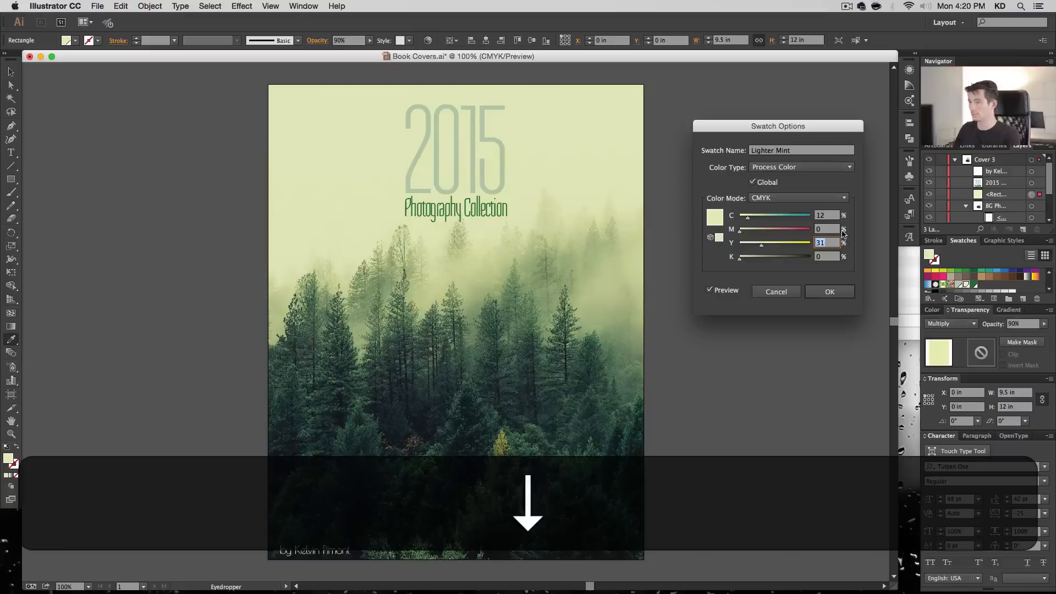
key("shift+Tab")
key("Tab")
key("Down")
key("shift+Tab")
key("shift+Tab")
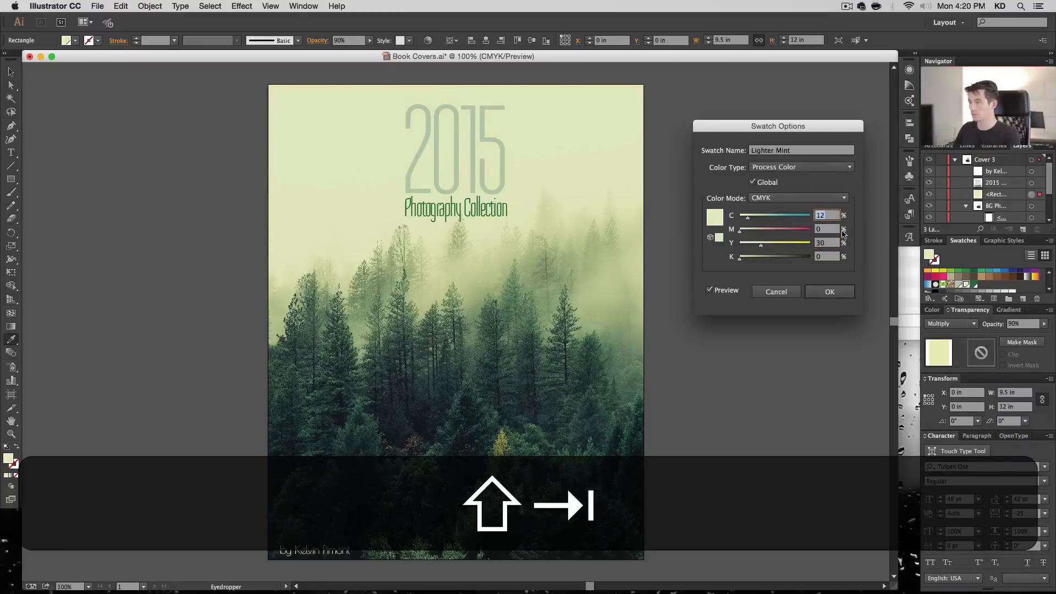
- Set the Lighter Mint swatch's cyan to 14% and apply the swatch changes
key("Up")
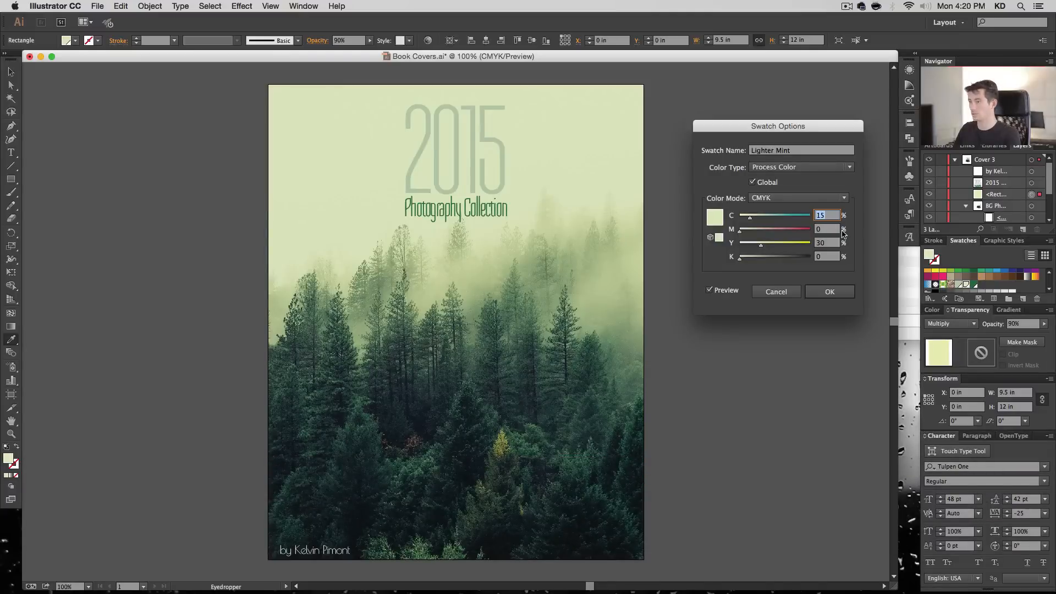
key("Down")
key("Tab")
key("Tab")
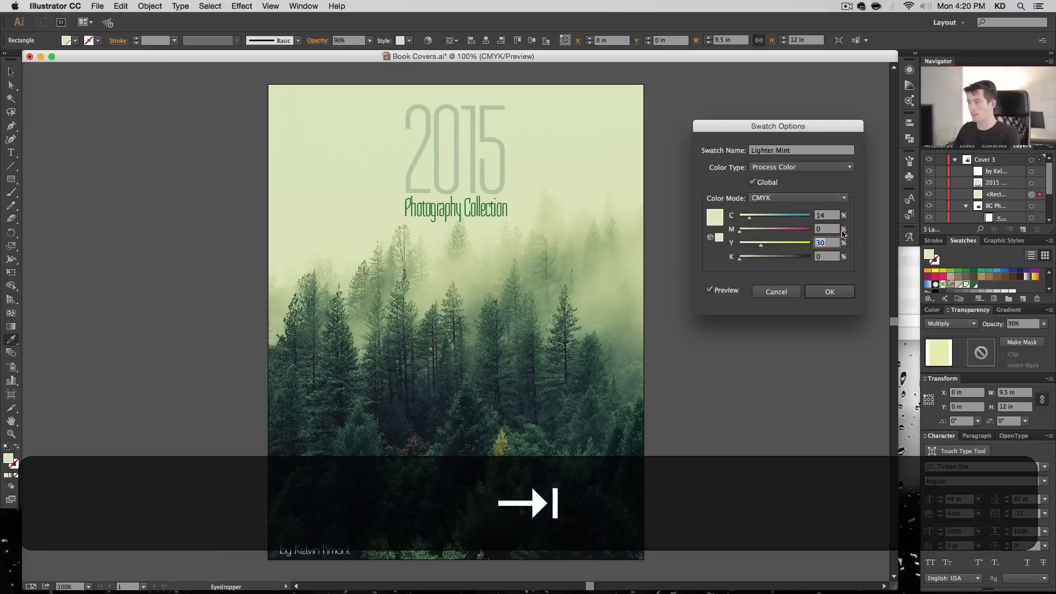
key("shift+Tab")
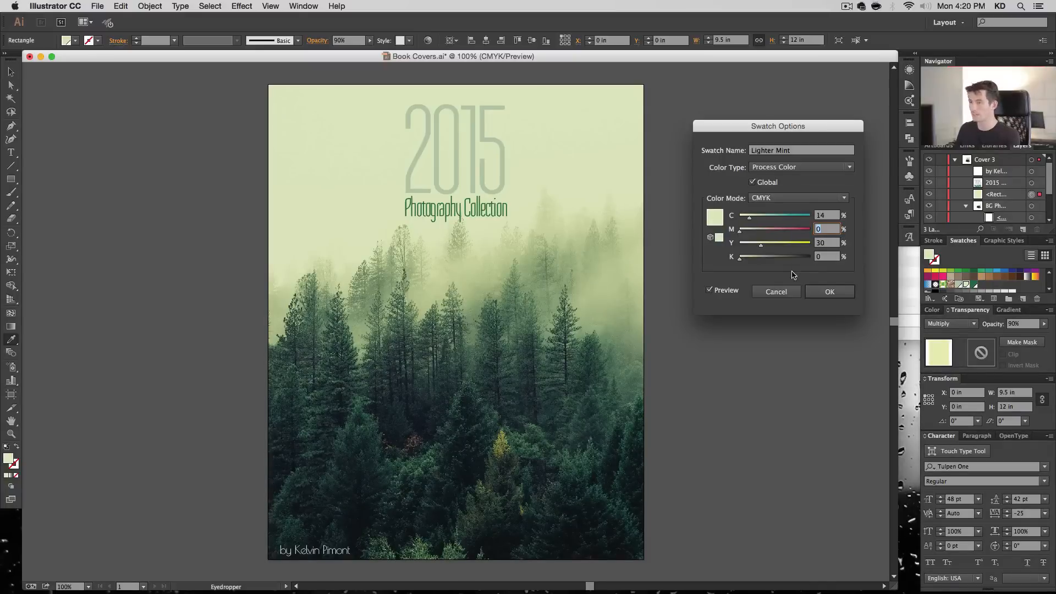
left_click(830, 292)
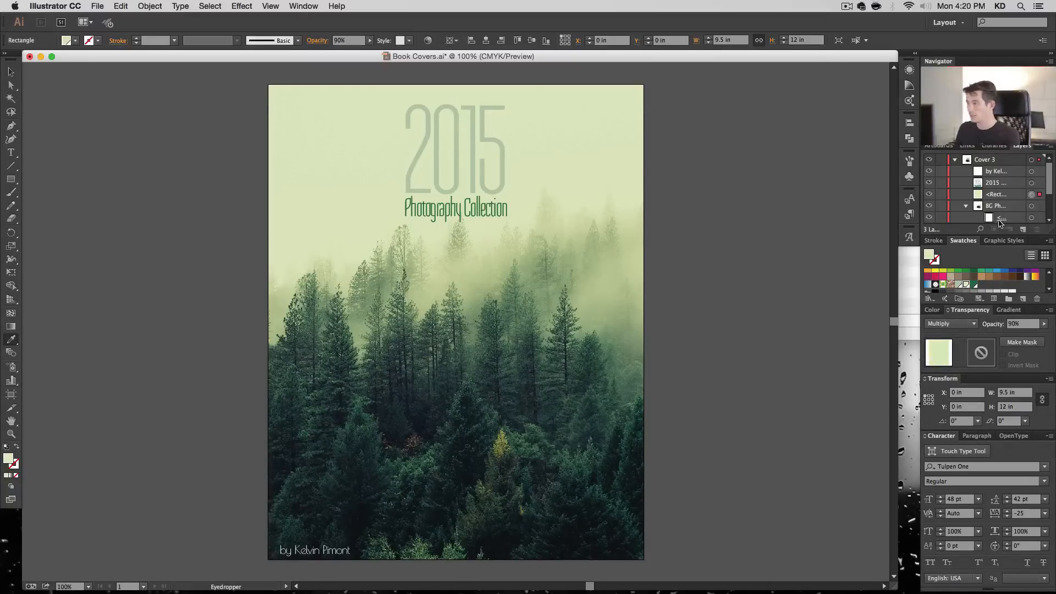
- Draw a full-height rectangle about 2.8 by 12 in behind the title area and stack it below the 2015 text in Cover 3
left_click(966, 207)
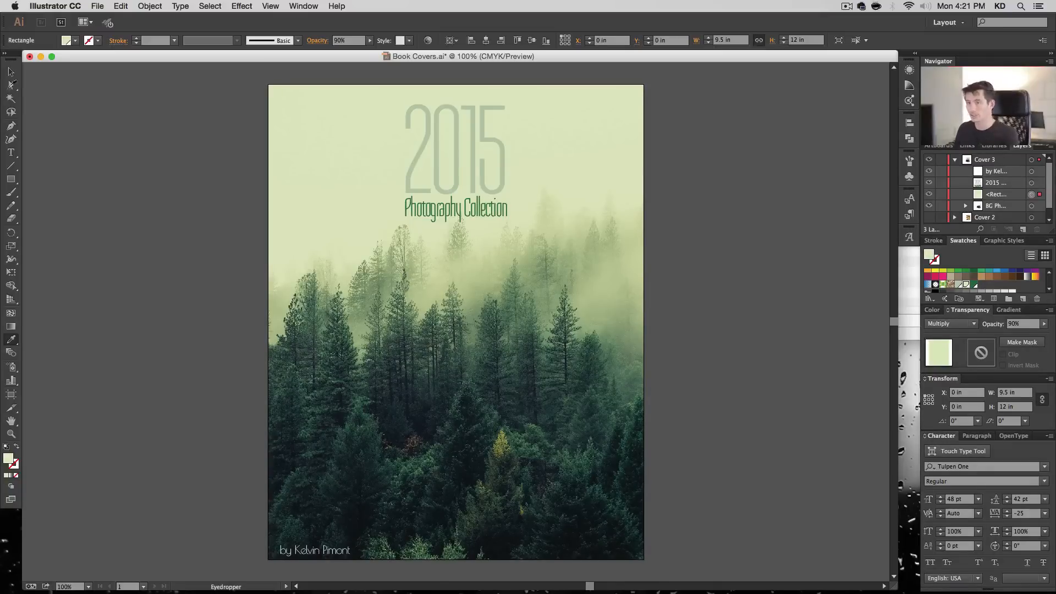
left_click(10, 72)
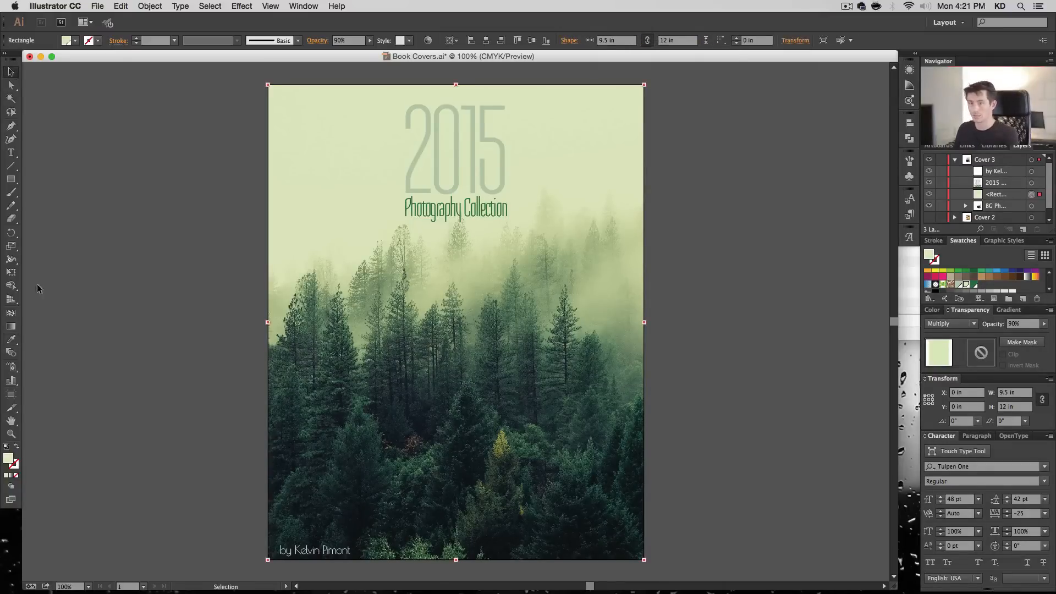
left_click(12, 181)
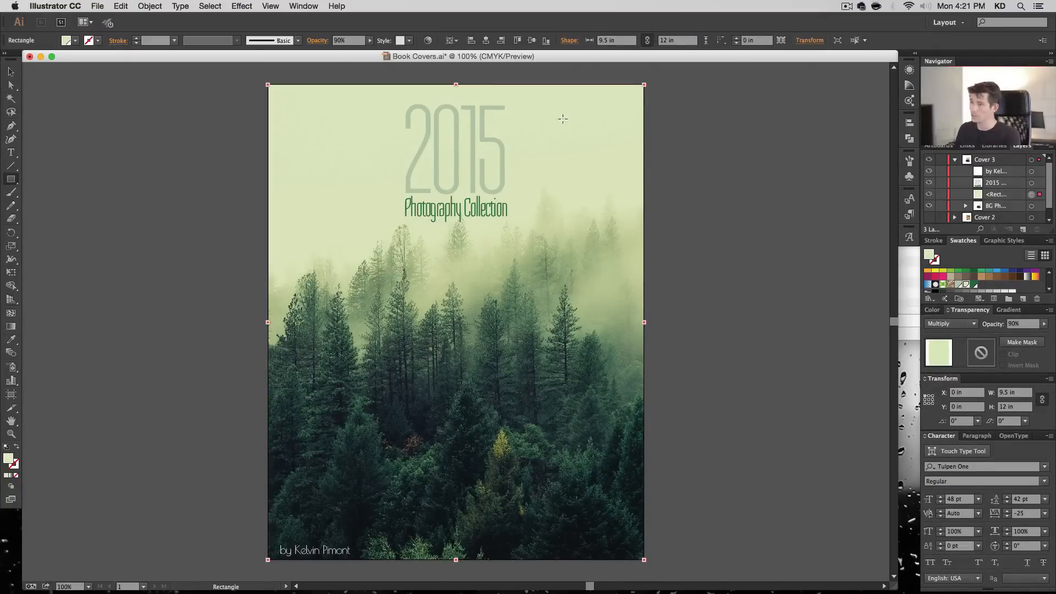
left_click_drag(404, 85, 515, 566)
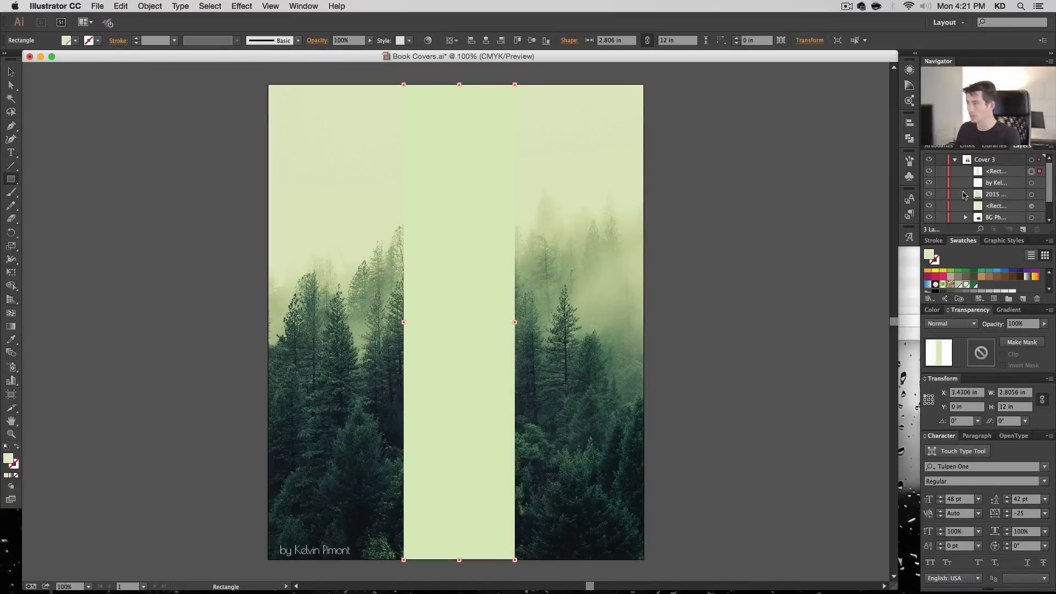
left_click_drag(994, 173, 1000, 199)
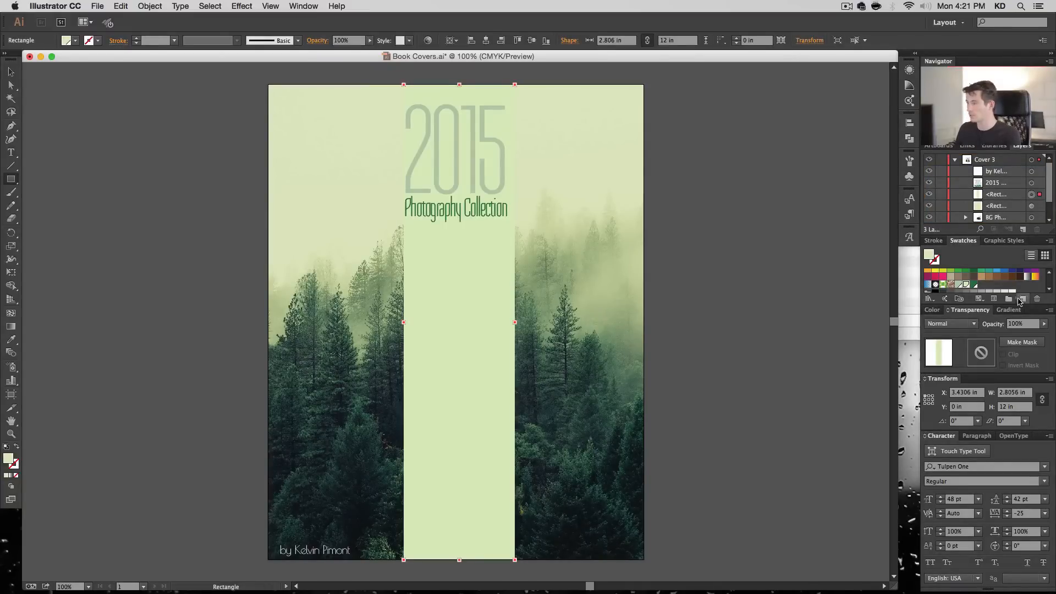
- Create a global process swatch named "Medium GReen" with 70% cyan, 40% magenta, 70% yellow and 20% black for the strip
left_click(1020, 301)
type("Medium")
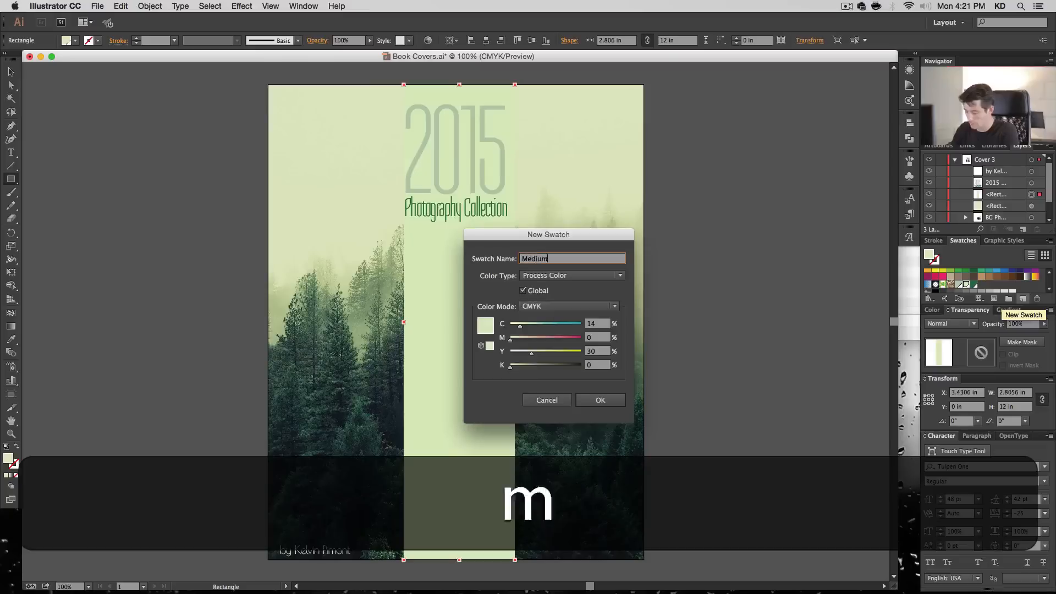
type(" GReen")
key("Tab")
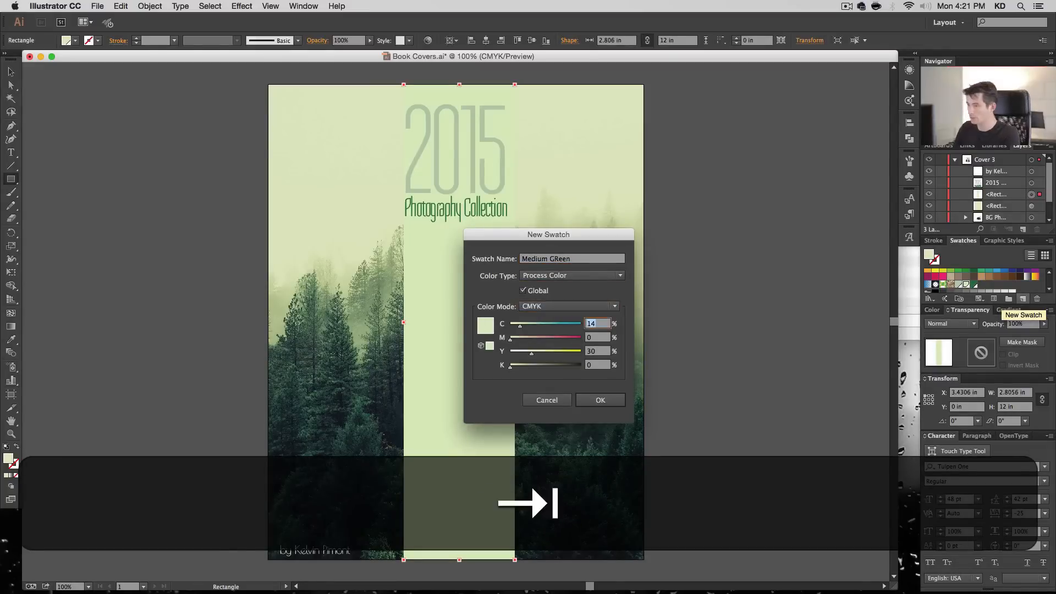
type("70")
key("Tab")
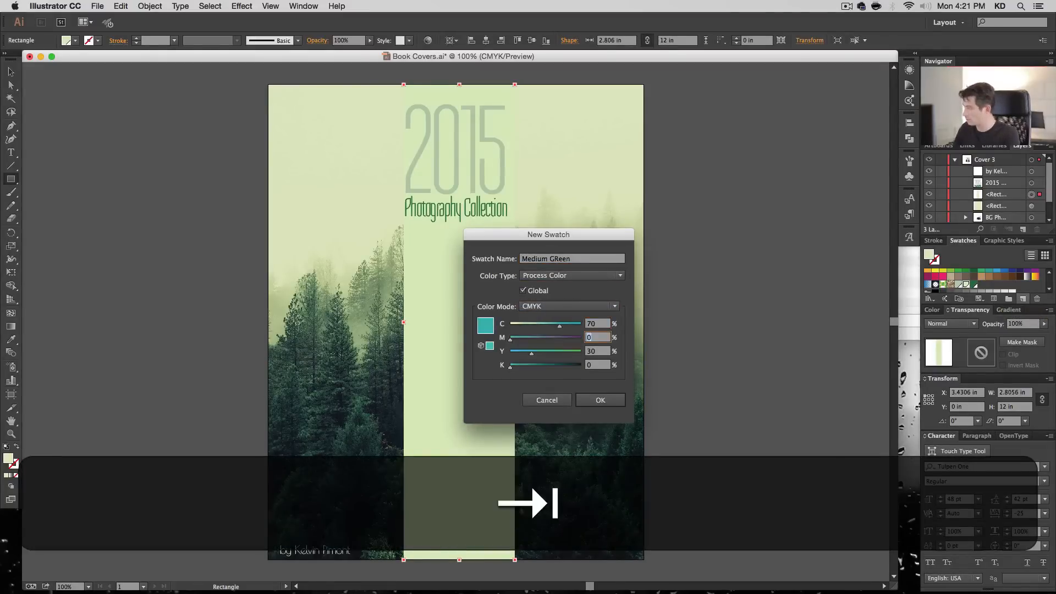
type("40")
key("Tab")
type("70")
key("Tab")
type("20")
key("Tab")
key("Return")
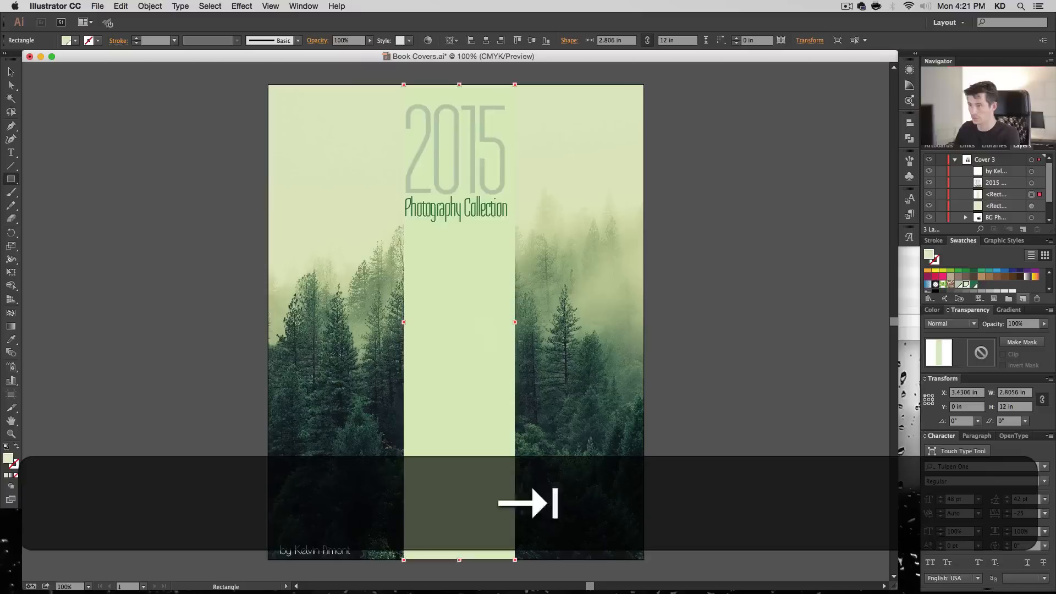
- Set the vertical strip's blending mode to Screen and center it horizontally on the cover
left_click(951, 324)
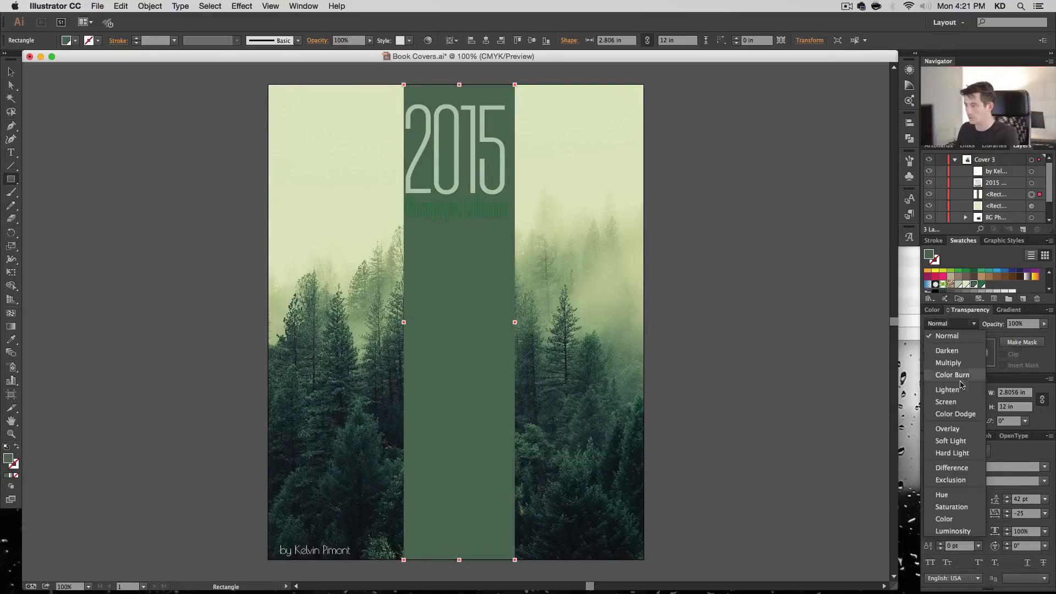
left_click(960, 402)
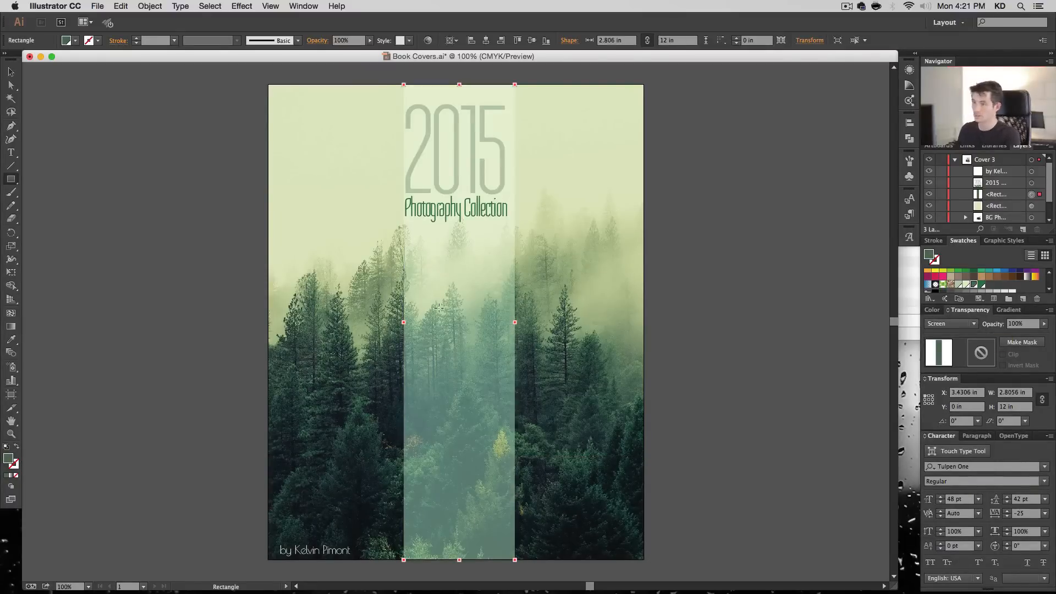
left_click(11, 71)
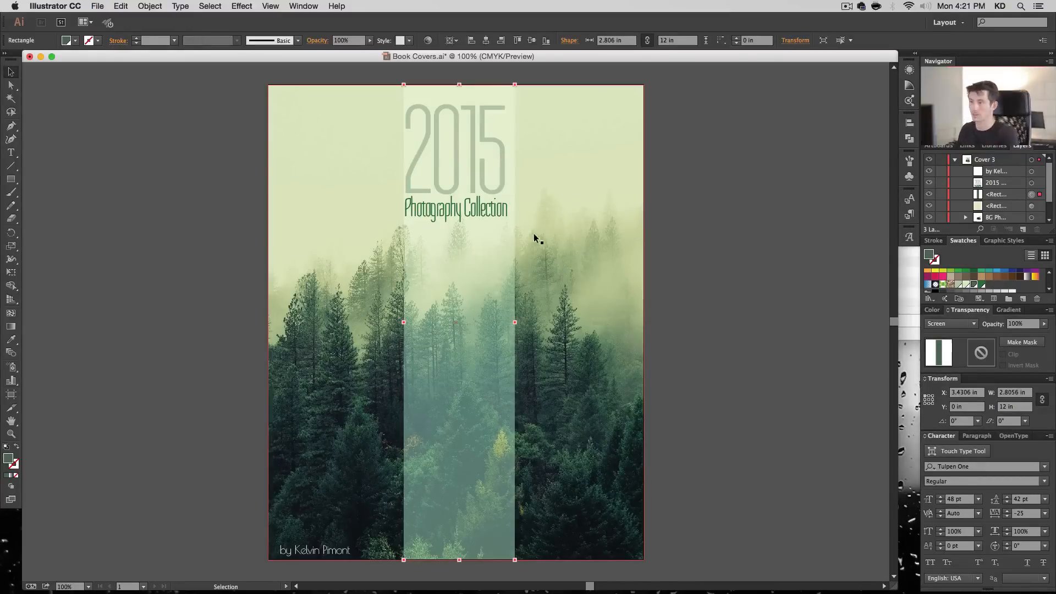
left_click(486, 41)
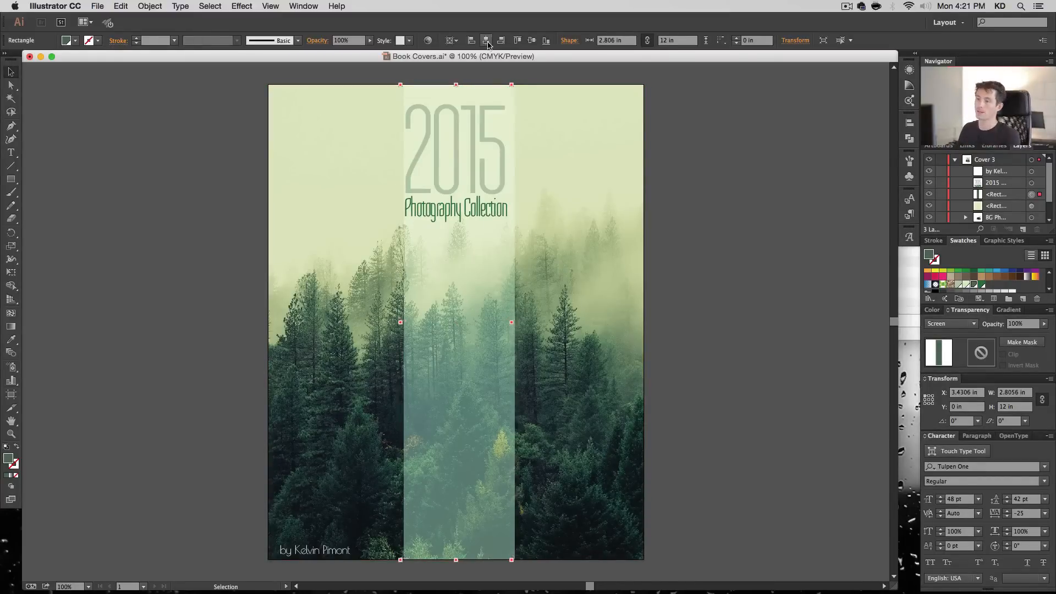
- Center the 2015 Photography Collection title horizontally on the cover and clear the selection
left_click(470, 140)
left_click(721, 41)
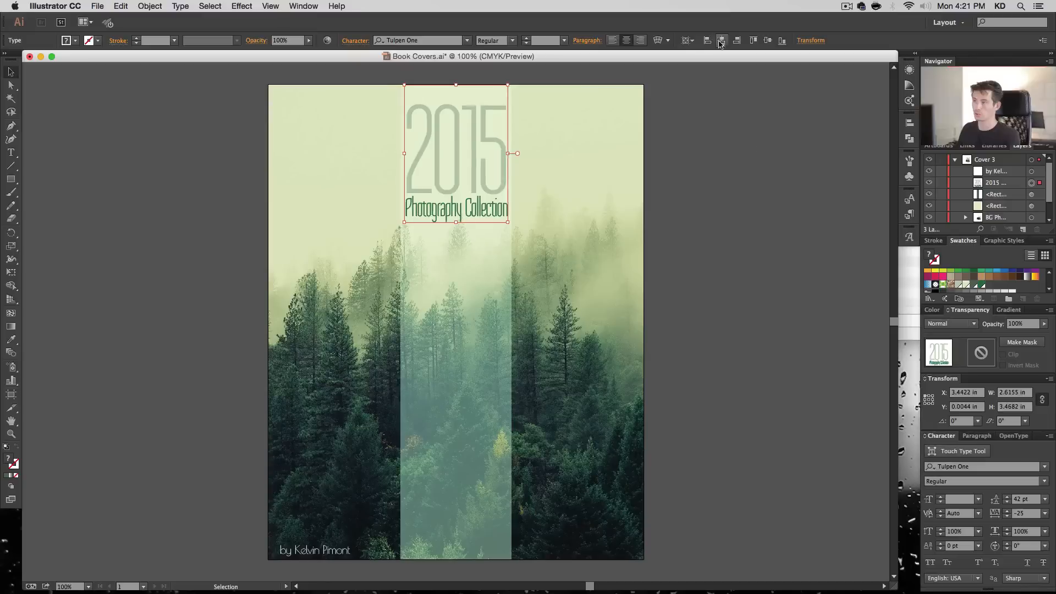
left_click(768, 160)
left_click(479, 299)
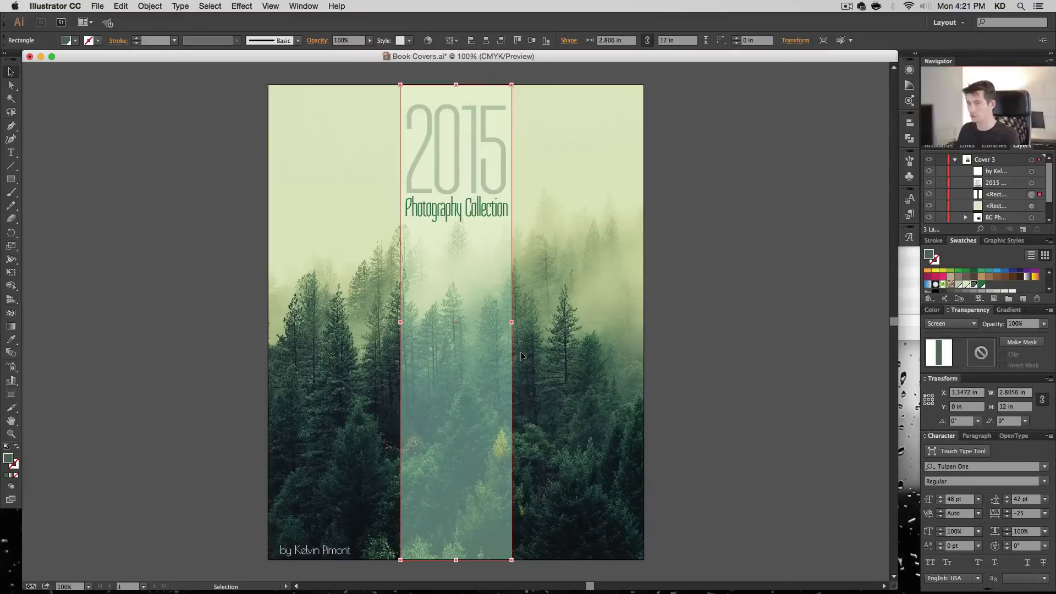
left_click(754, 333)
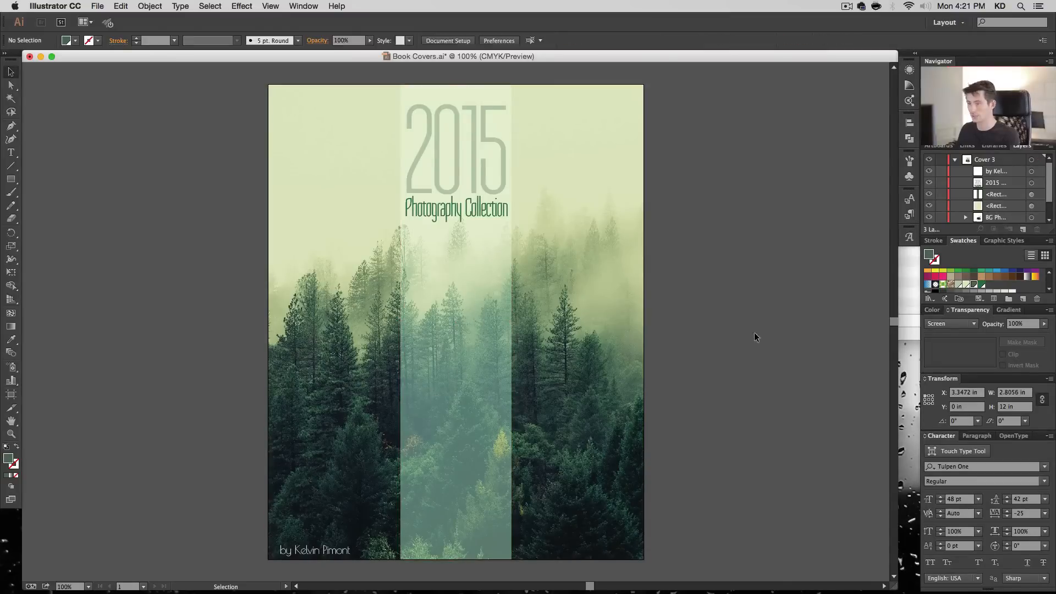
- Try 91% yellow and different cyan amounts in the Medium GReen swatch with preview enabled
double_click(974, 285)
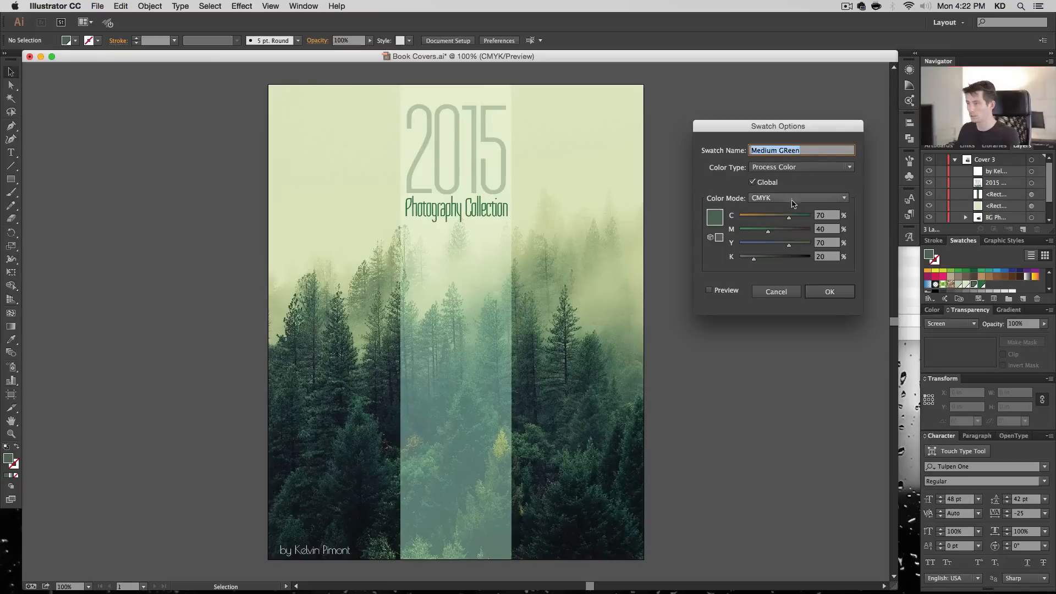
left_click(709, 290)
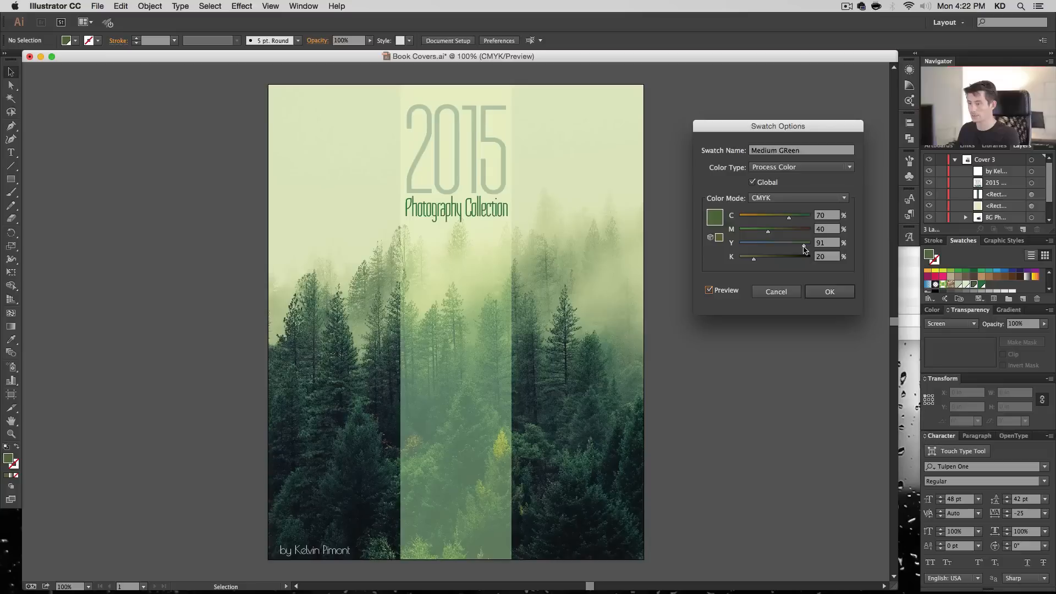
left_click(768, 217)
left_click_drag(769, 221, 788, 221)
left_click(830, 292)
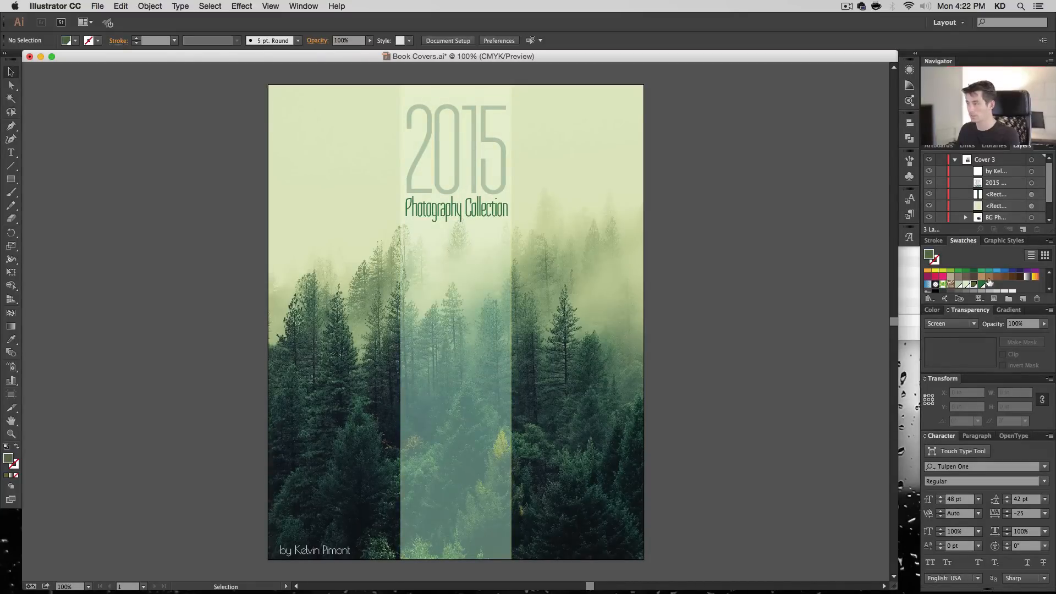
- Edit the Medium GReen swatch to 60% cyan and 80% yellow, toggling the preview to compare the strip's color
double_click(975, 285)
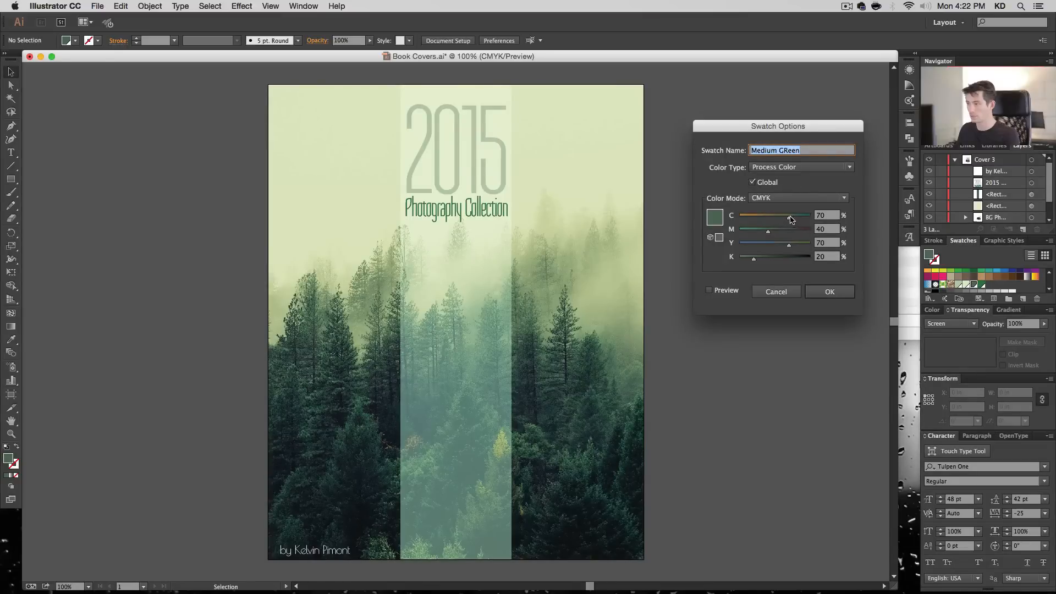
left_click(819, 214)
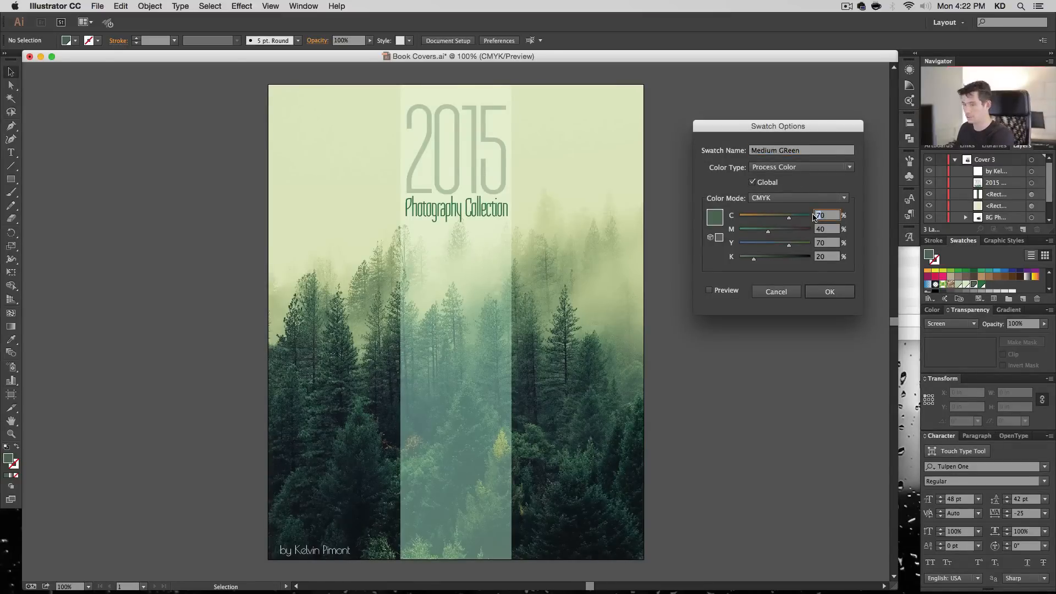
type("6")
left_click(726, 290)
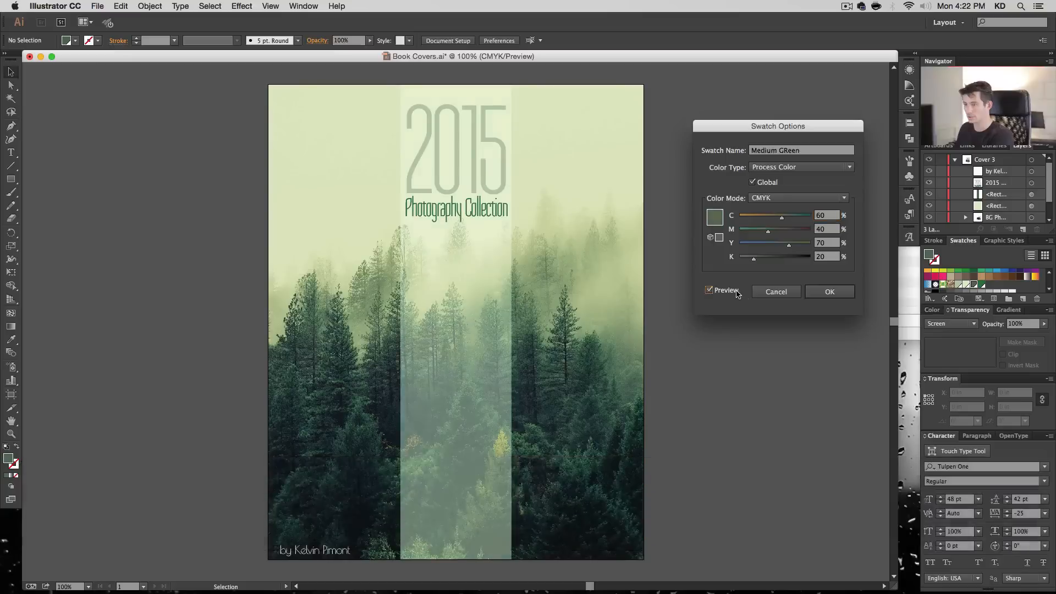
left_click(818, 246)
type("8")
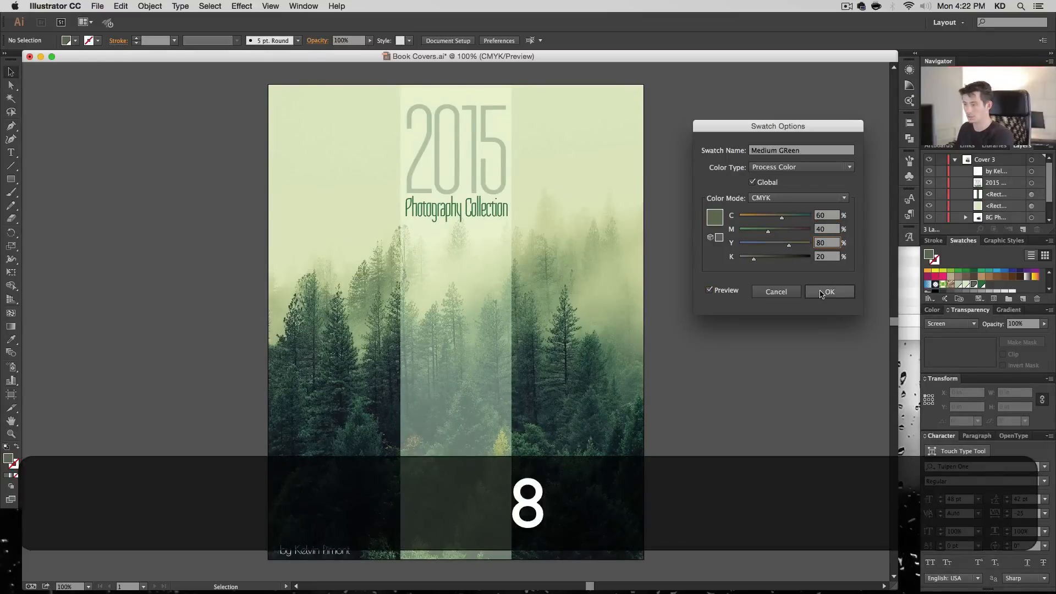
key("Tab")
left_click(737, 292)
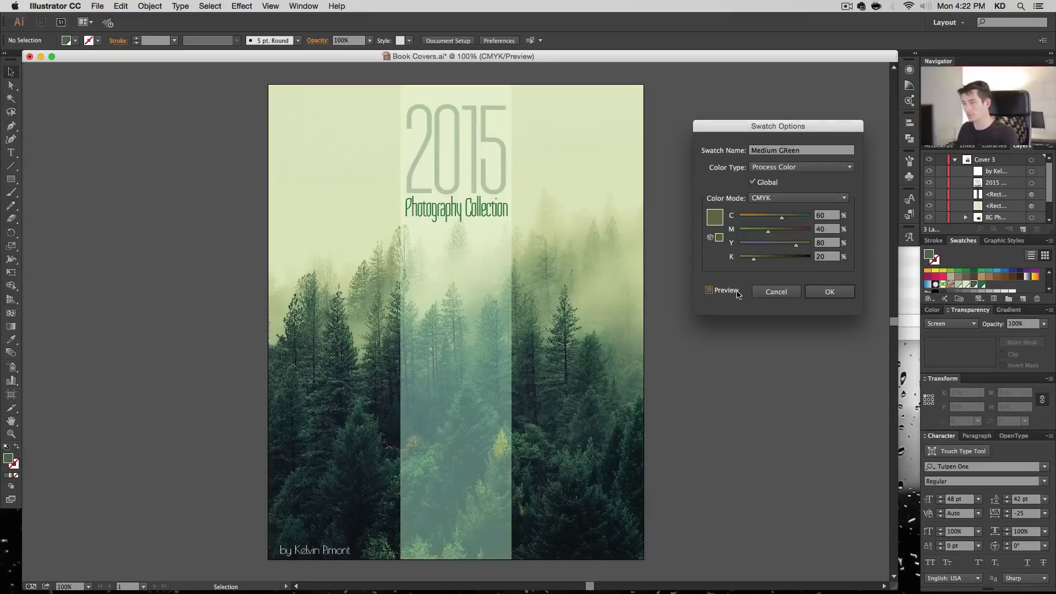
left_click(737, 293)
- Set the Medium GReen swatch to 75% yellow and 65% cyan, compare using the preview, and apply the changes
left_click(823, 244)
type("75")
left_click(818, 216)
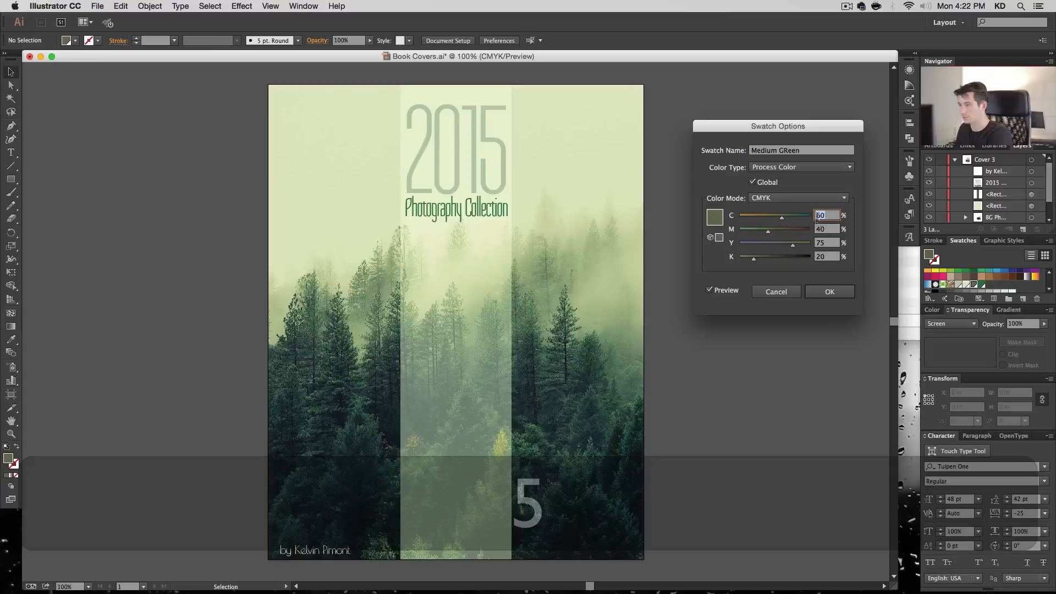
type("65")
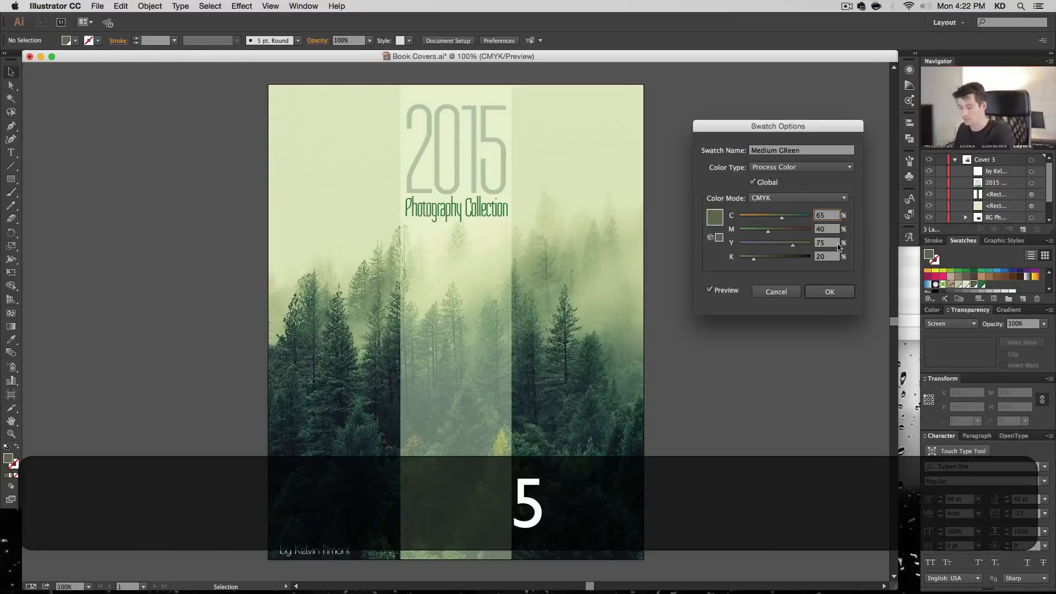
key("Tab")
left_click(737, 293)
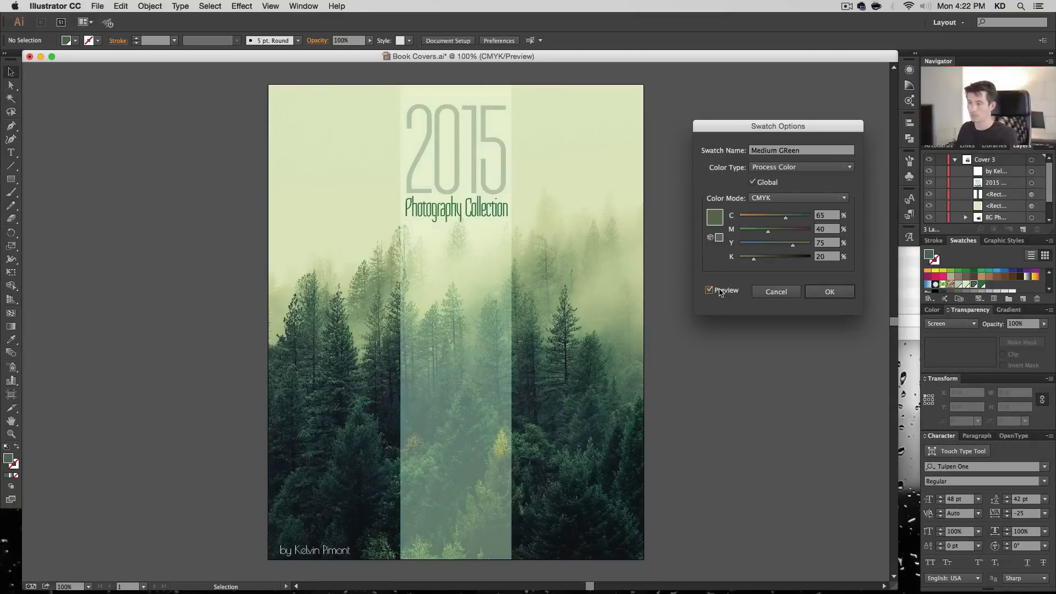
left_click(824, 293)
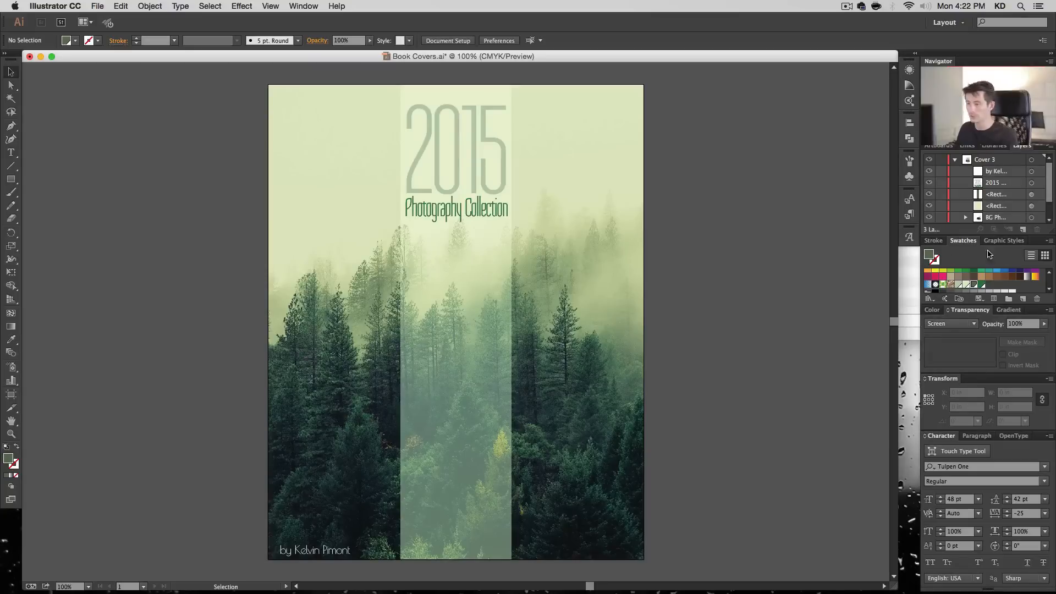
- Open the Medium GReen swatch's options with preview enabled and try black amounts of 0% and 56%
double_click(981, 284)
left_click(709, 289)
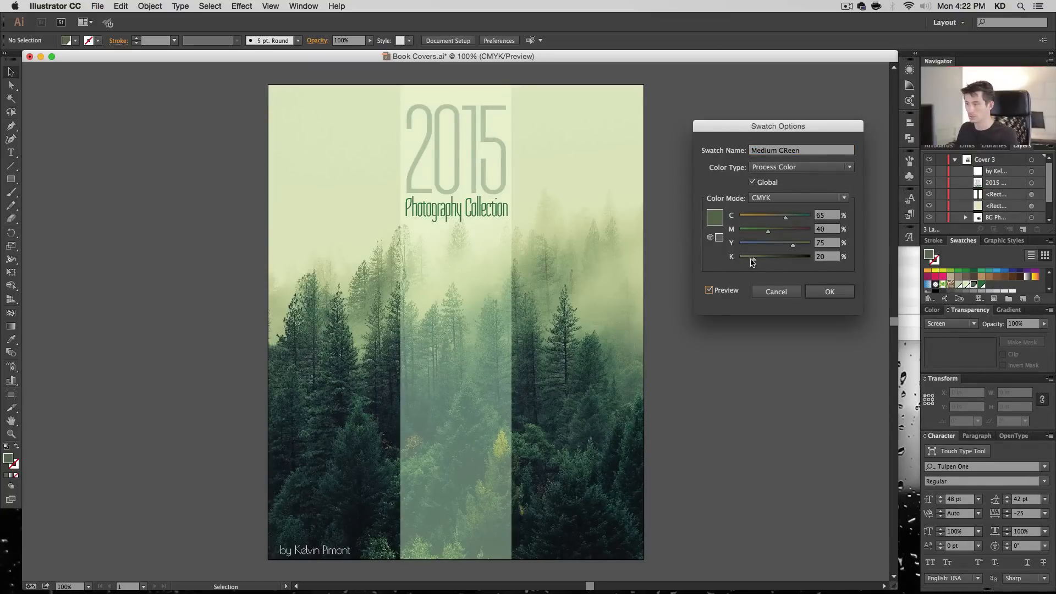
left_click_drag(752, 259, 725, 260)
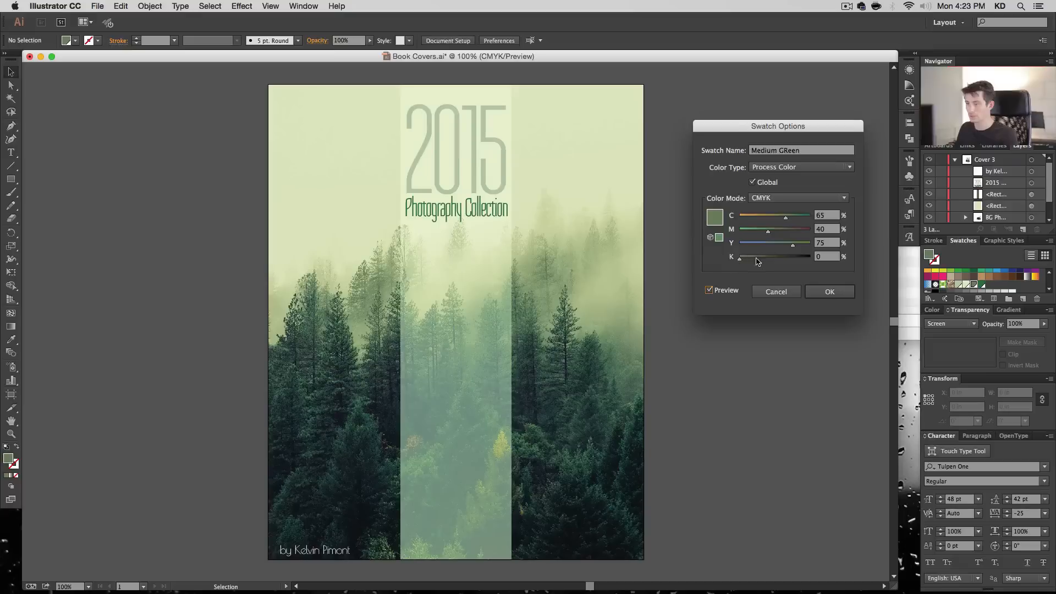
left_click_drag(758, 262, 781, 263)
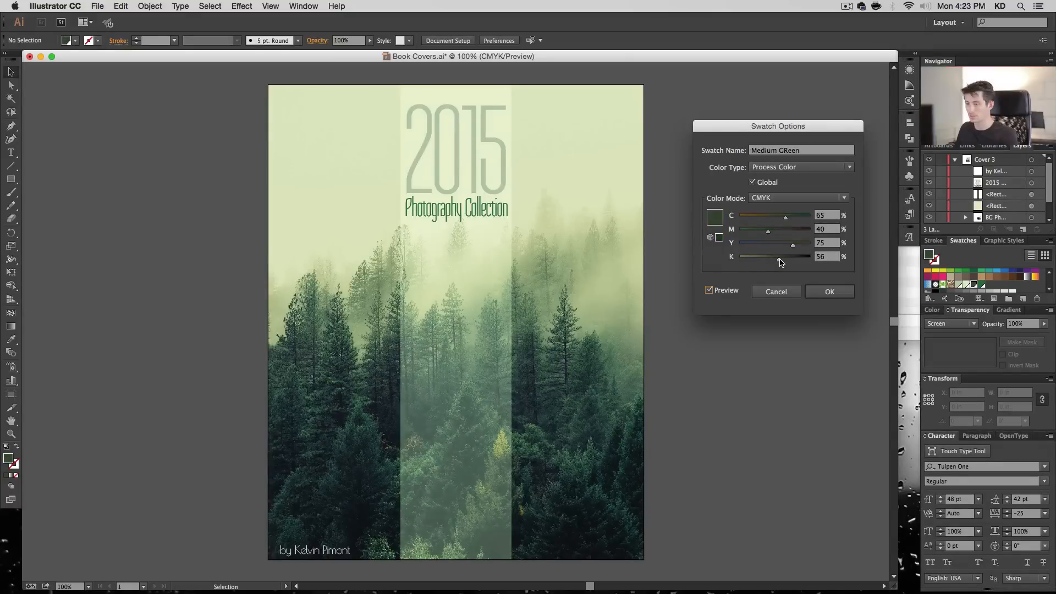
- Try 35% black in the Medium GReen swatch, toggling the preview to compare the strip's color
left_click(822, 257)
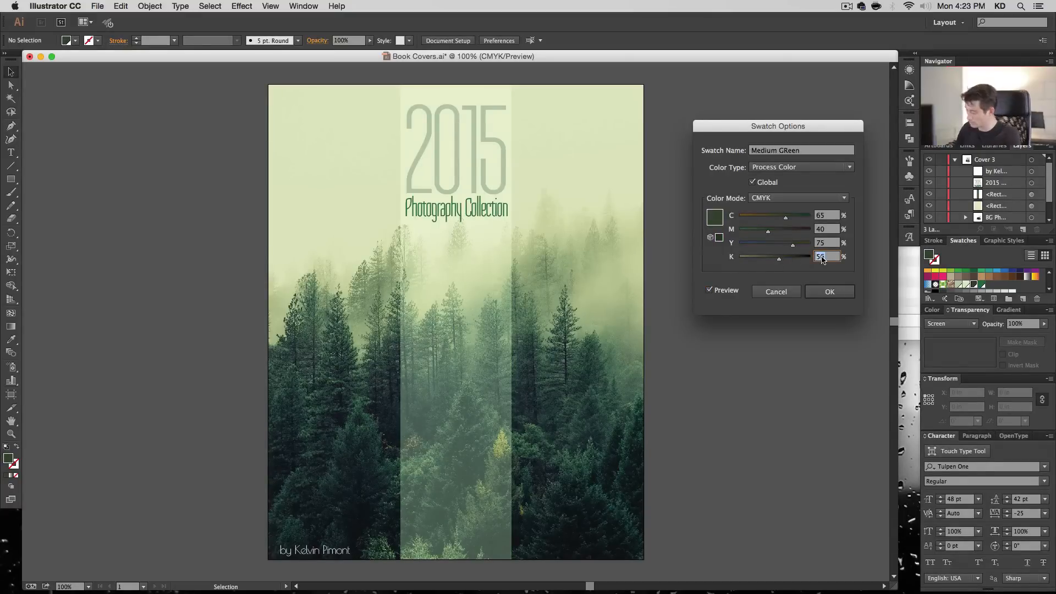
type("35")
key("Tab")
left_click(732, 293)
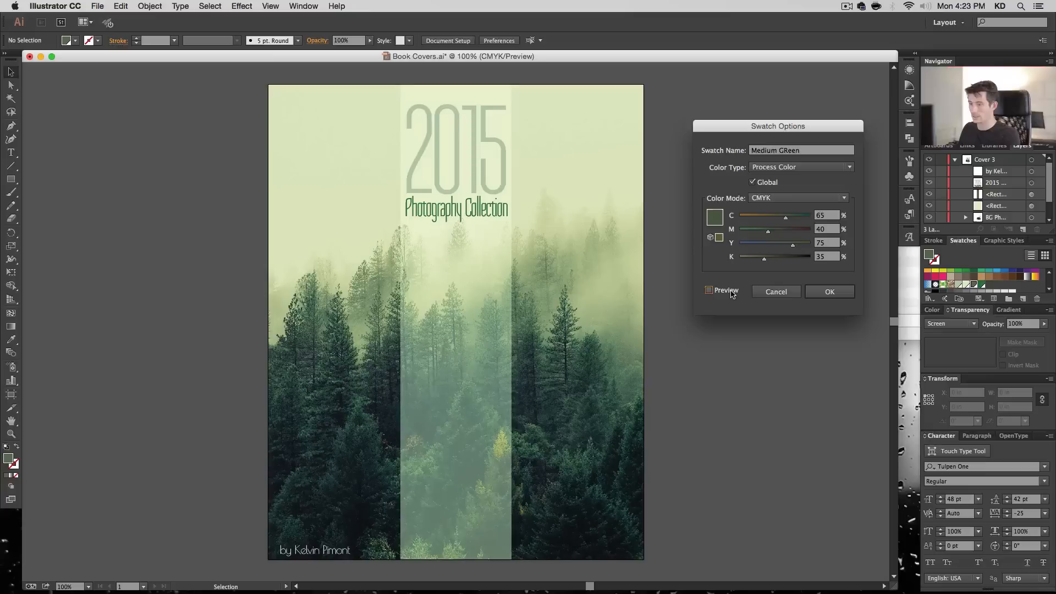
left_click(732, 294)
left_click(732, 294)
left_click(732, 294)
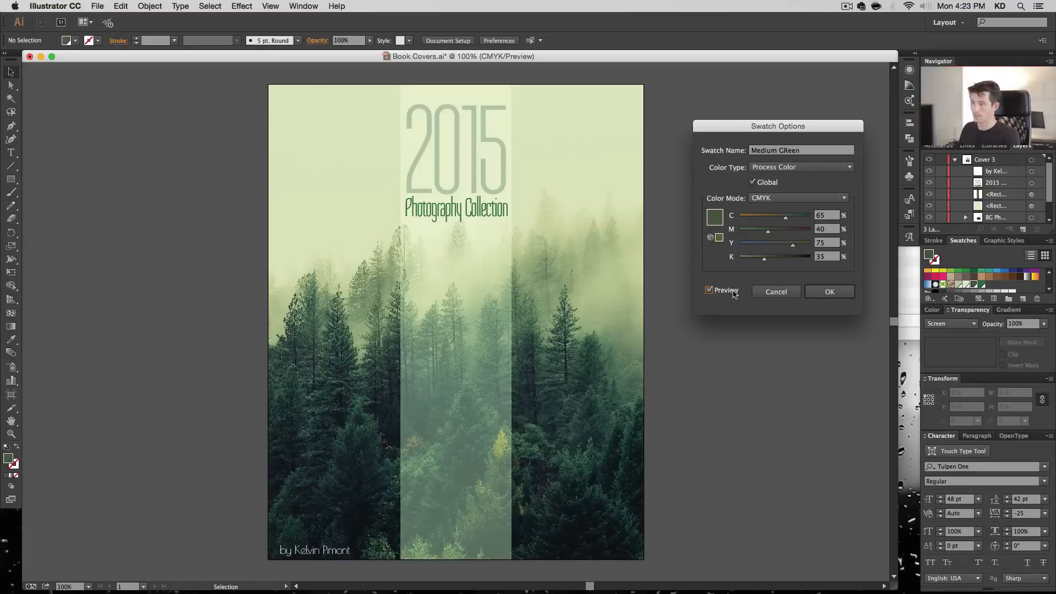
- Set the Medium GReen swatch's black to 40%, compare using the preview, and apply the changes
left_click(833, 258)
key("shift+Left")
key("shift+Left")
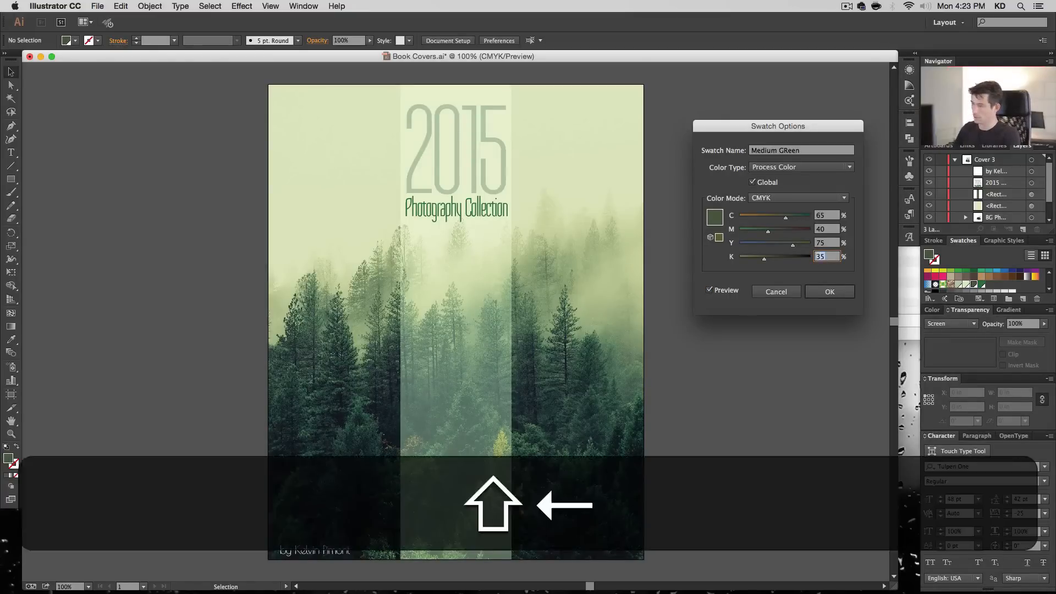
type("40")
key("Tab")
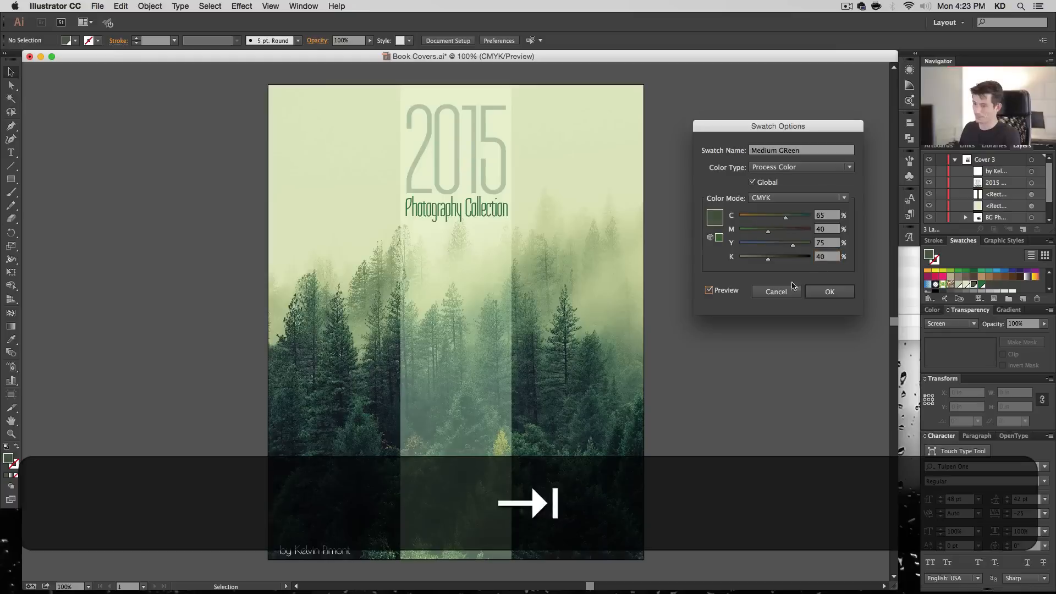
left_click(732, 292)
left_click(732, 292)
left_click(828, 292)
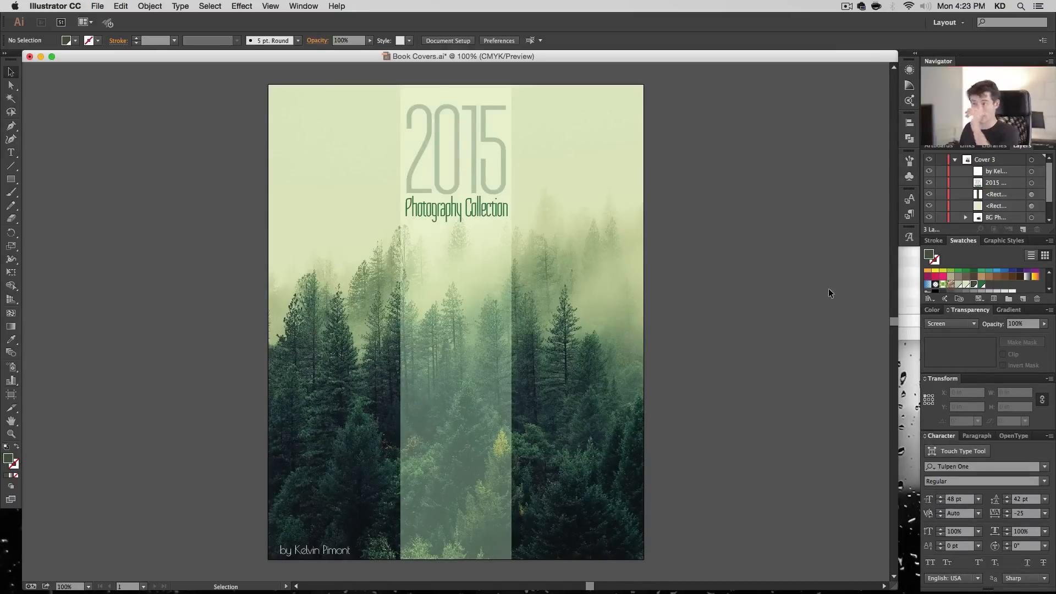
- Center the author line horizontally on the cover and copy the Photography Collection text's style to it with the Eyedropper
left_click(308, 550)
left_click(721, 40)
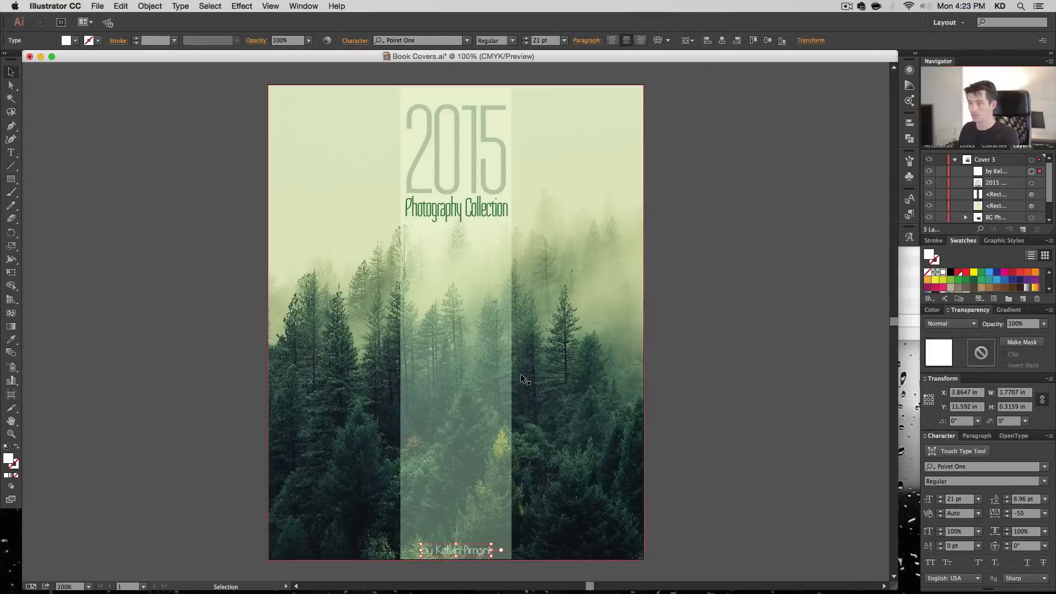
left_click(416, 41)
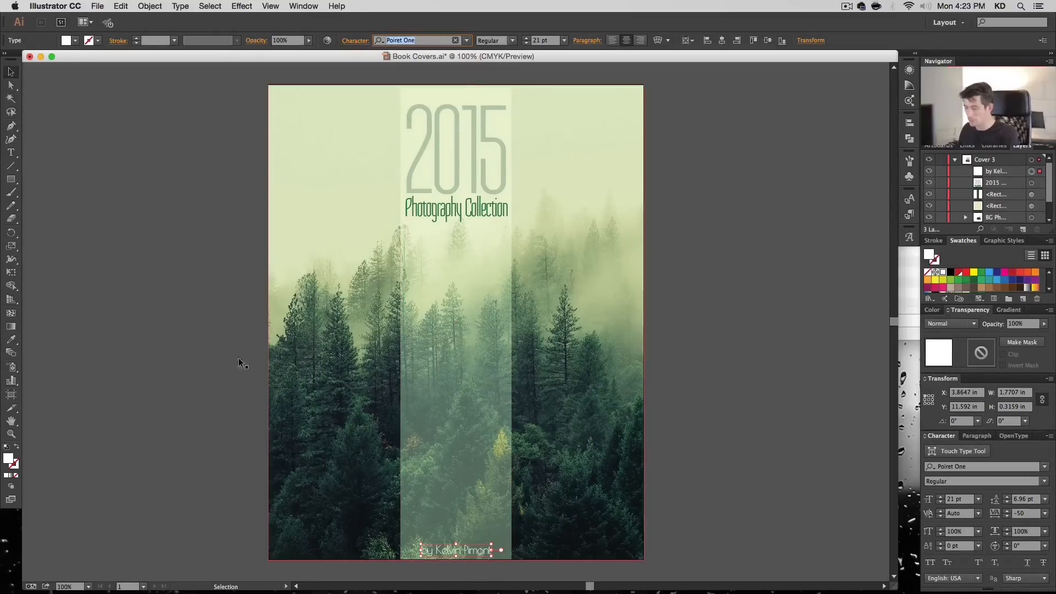
left_click(11, 339)
left_click(492, 202)
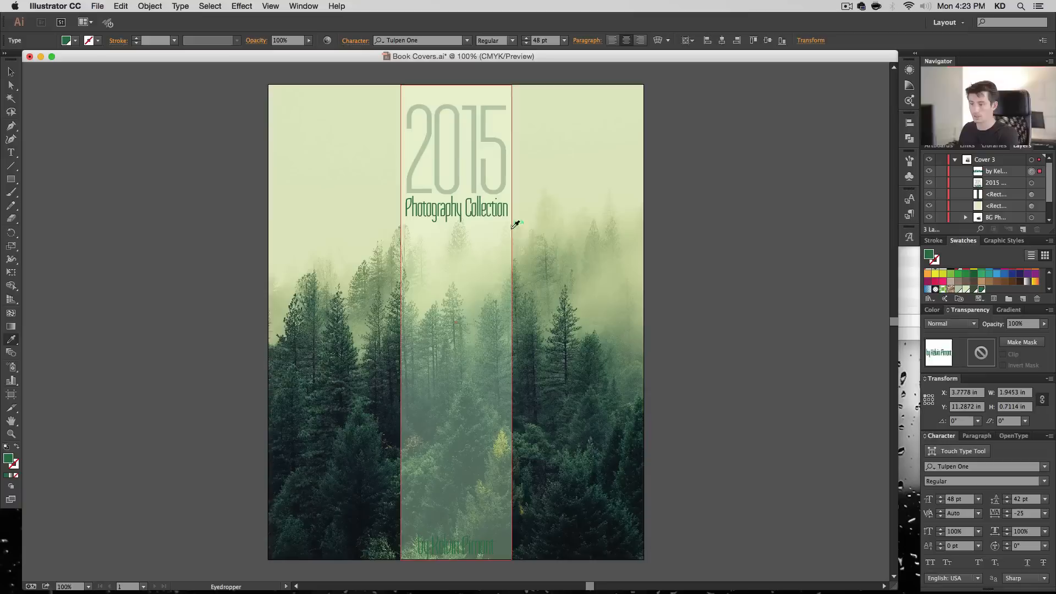
- Fill the author line with white and set its font size to 36 pt
scroll(948, 286, "up", 2)
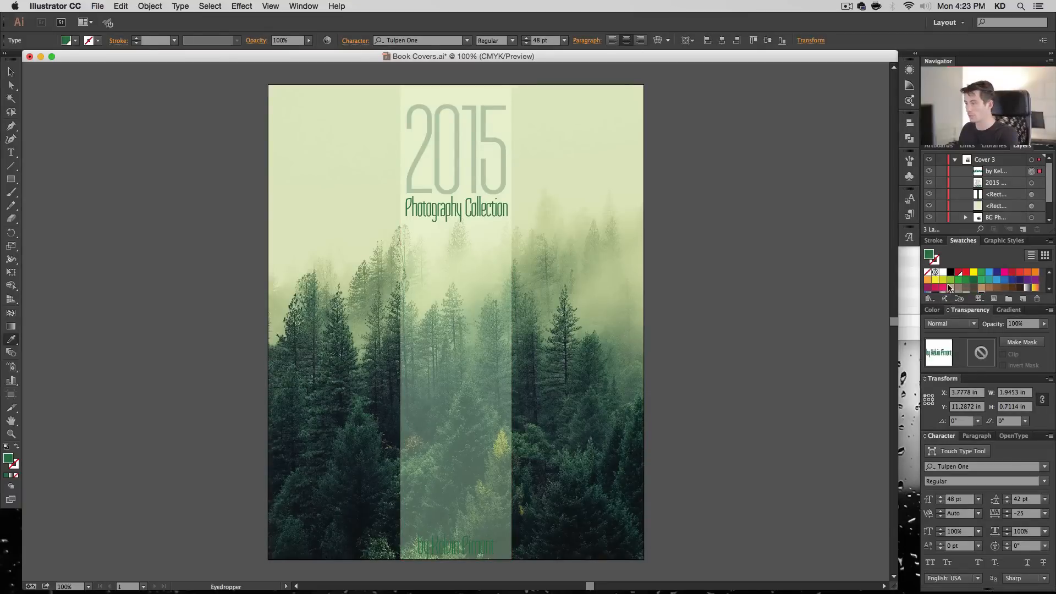
left_click(943, 273)
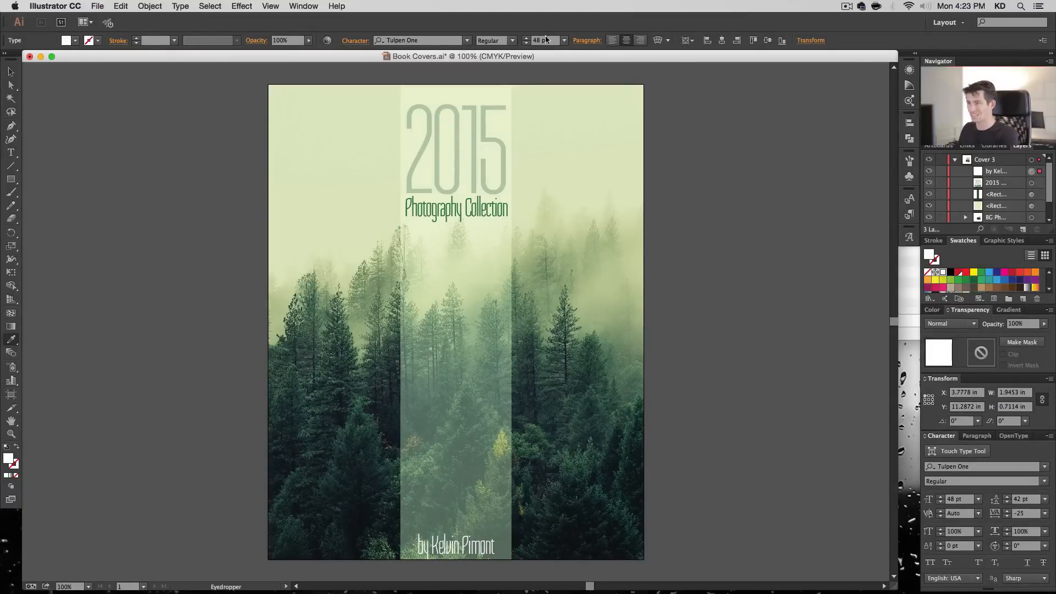
left_click(565, 41)
left_click(586, 196)
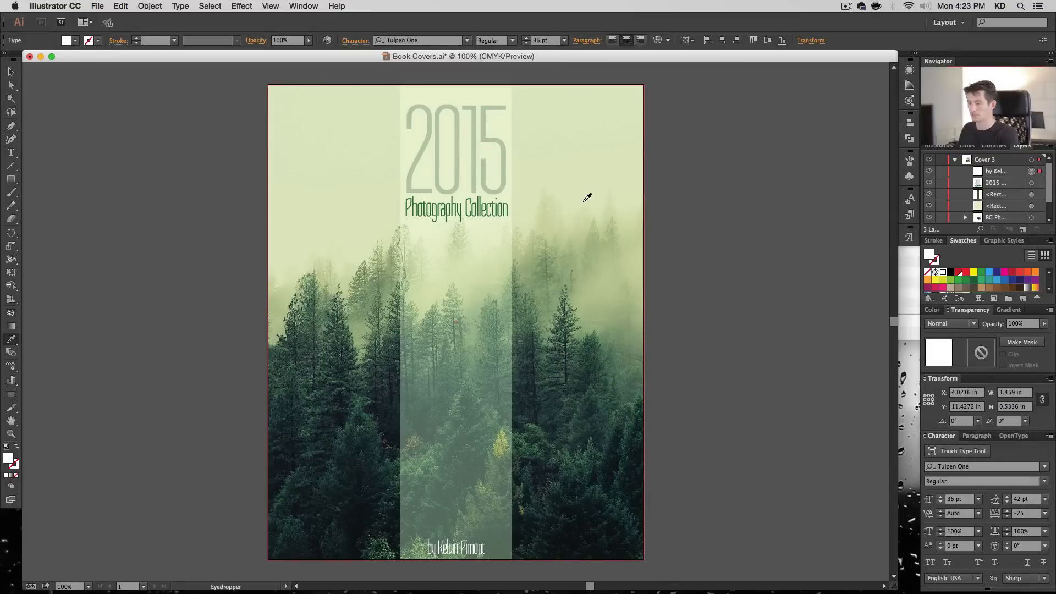
- Nudge the author line up from the cover's lower edge, set its tracking to 0, and clear the selection
key("v")
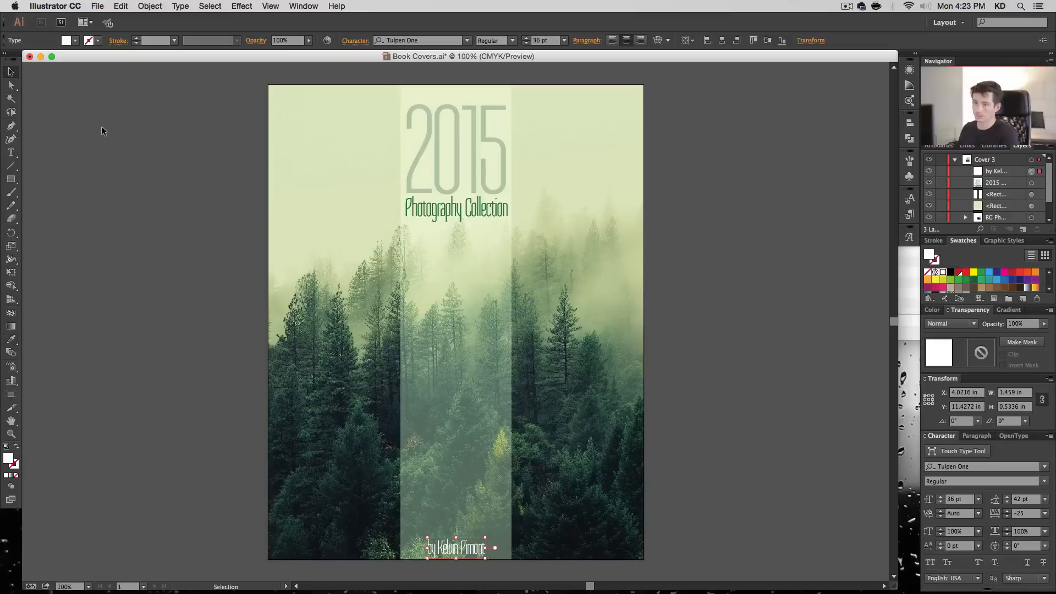
key("shift+Up")
key("shift+Up")
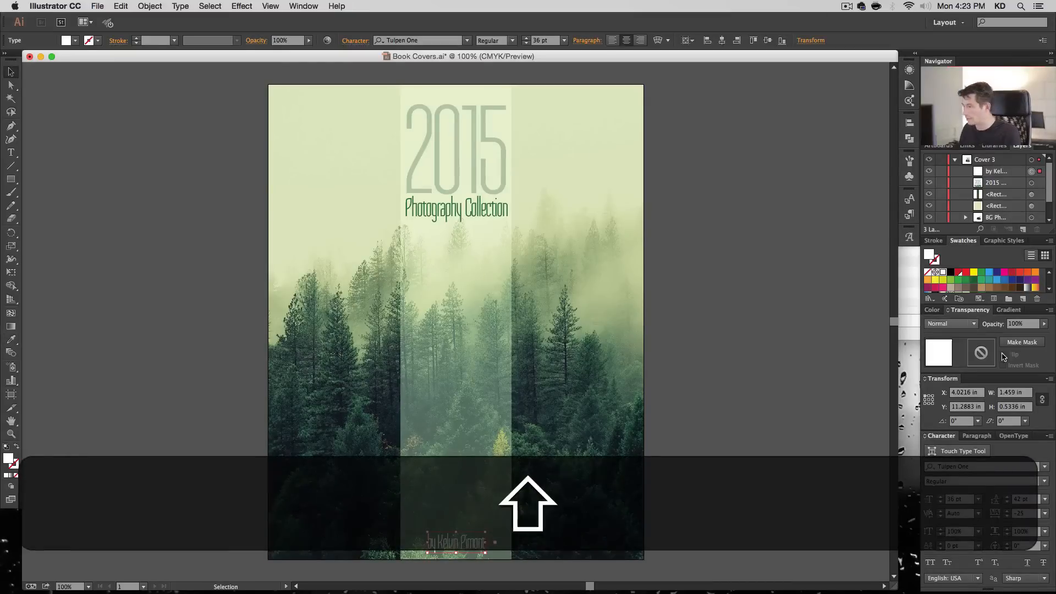
left_click(1045, 512)
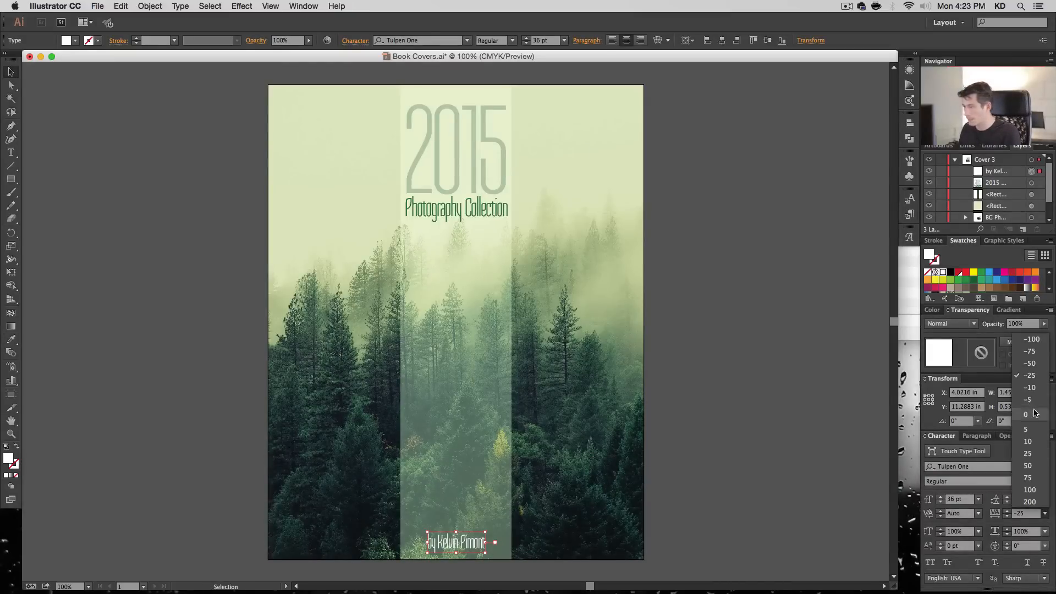
left_click(1036, 412)
left_click(776, 386)
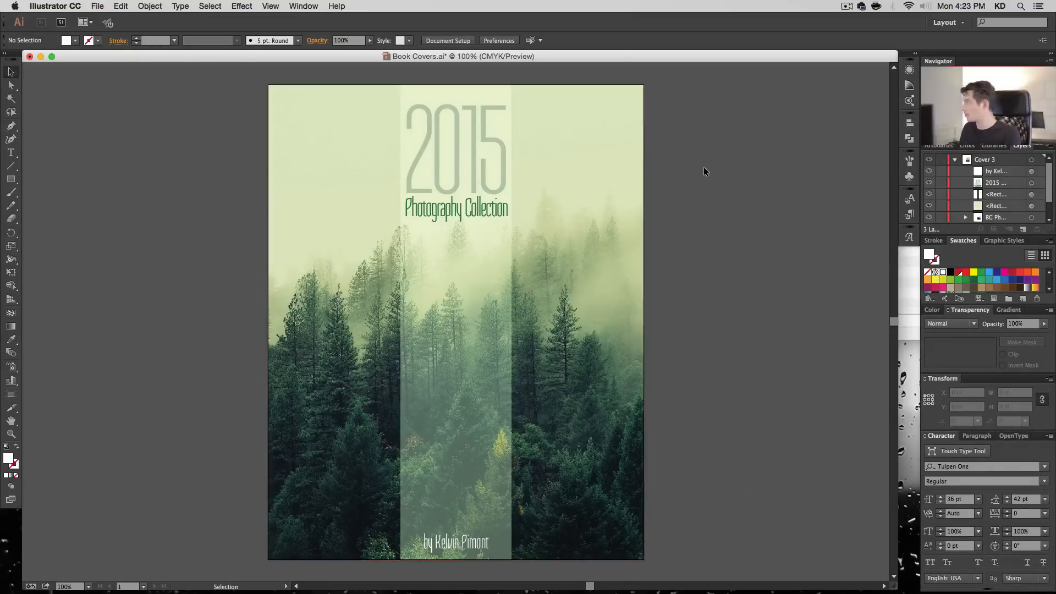
- Nudge the 2015 Photography Collection title up to a Y position of -0.1345 in
left_click(456, 184)
key("shift+Up")
key("shift+Up")
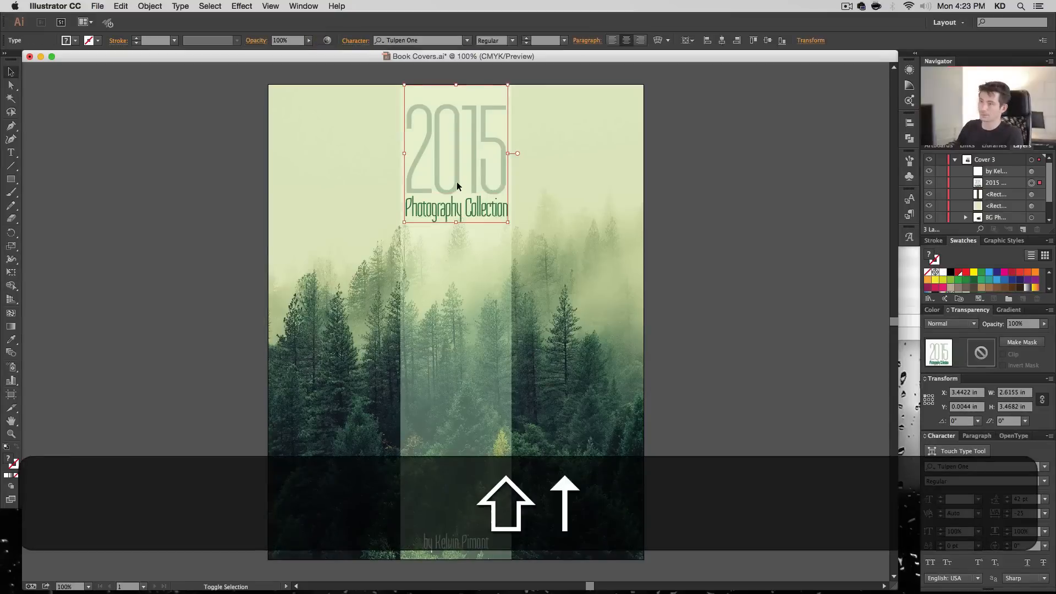
key("shift+Down")
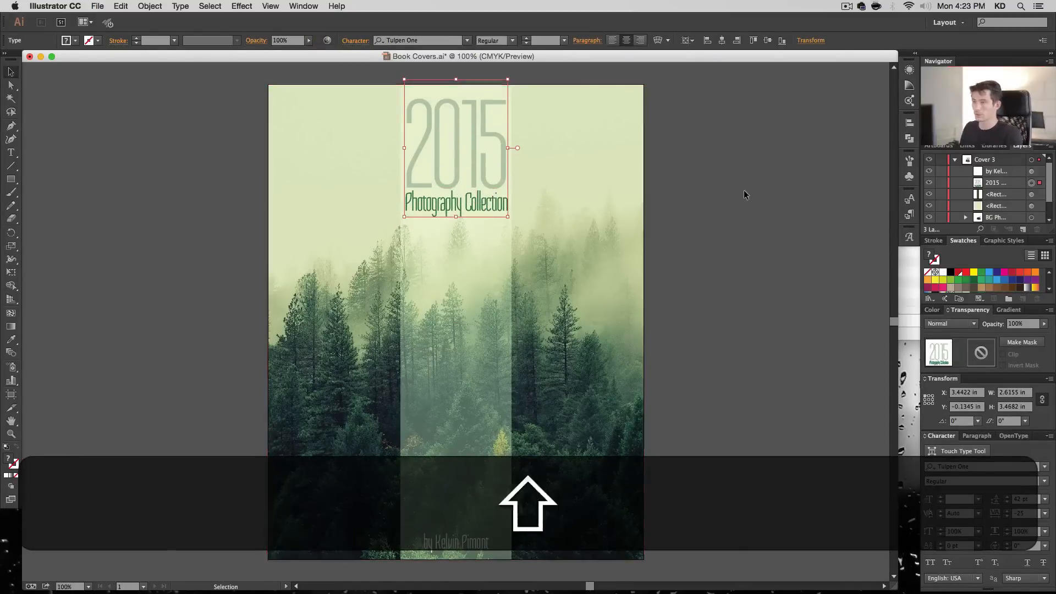
- Widen the Screen-blended strip slightly and equally on both sides, and clear the selection
left_click(486, 285)
left_click_drag(512, 321, 515, 322)
left_click(677, 350)
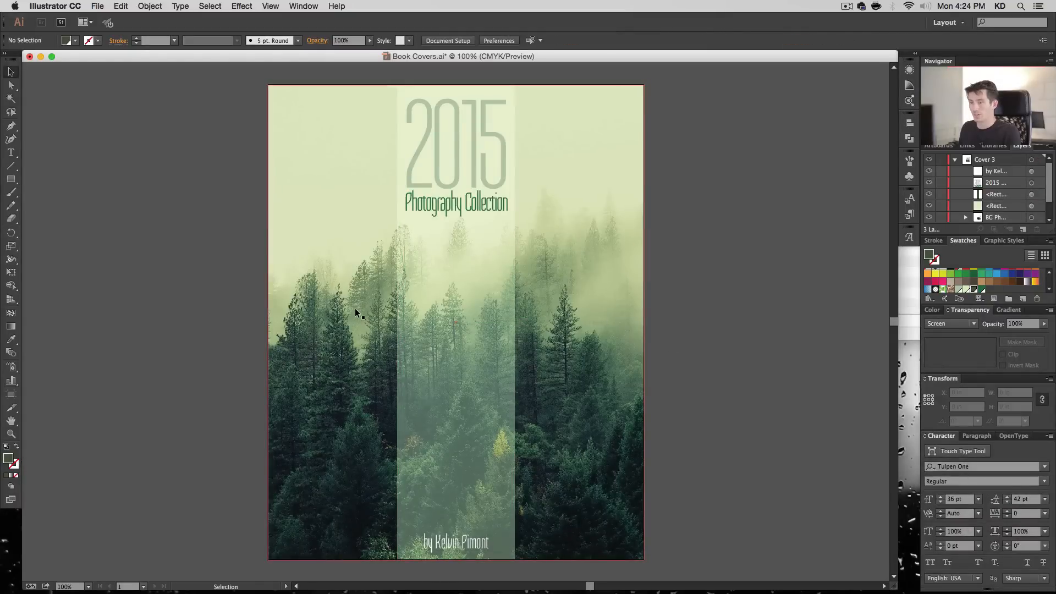
- Create a 9.5 by 12 in rectangle and swap its fill and stroke to leave only an outline
left_click(13, 181)
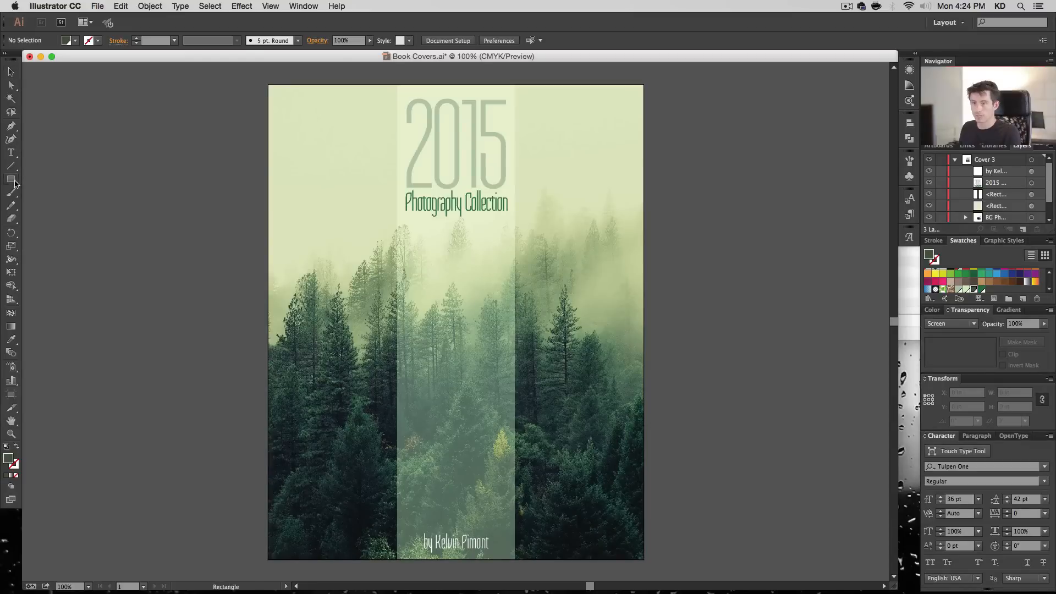
left_click(281, 96)
type("5")
key("Return")
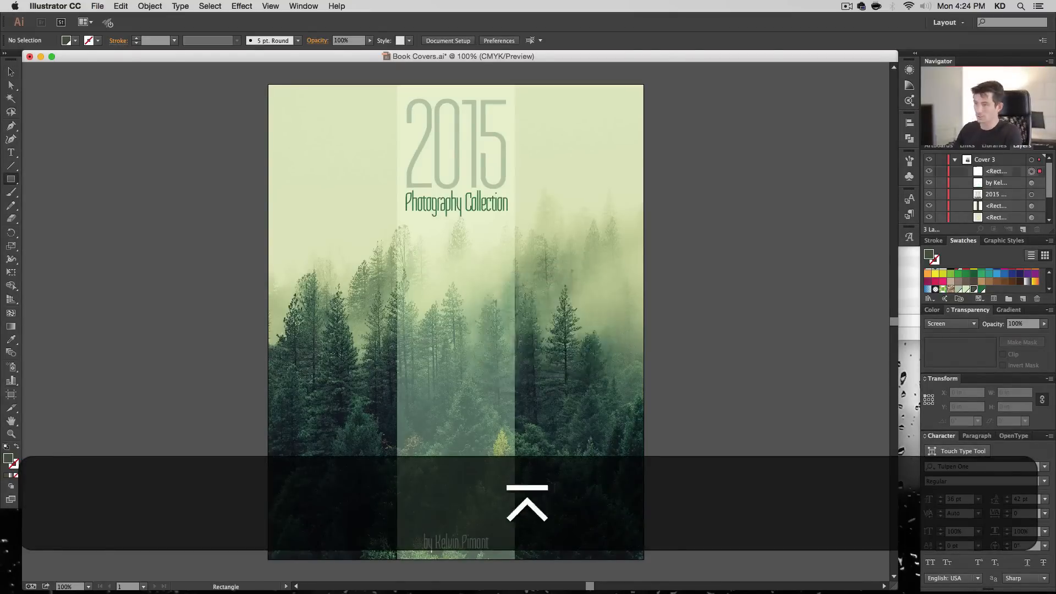
left_click(17, 447)
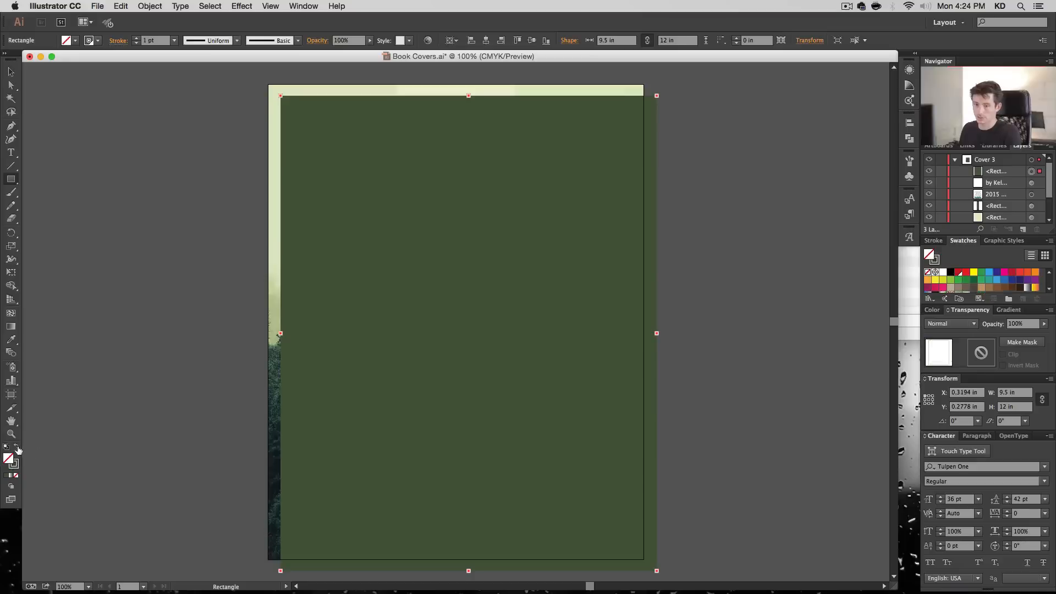
- Align the outlined rectangle with the cover by centering it horizontally and setting its Y position to 0
left_click(10, 72)
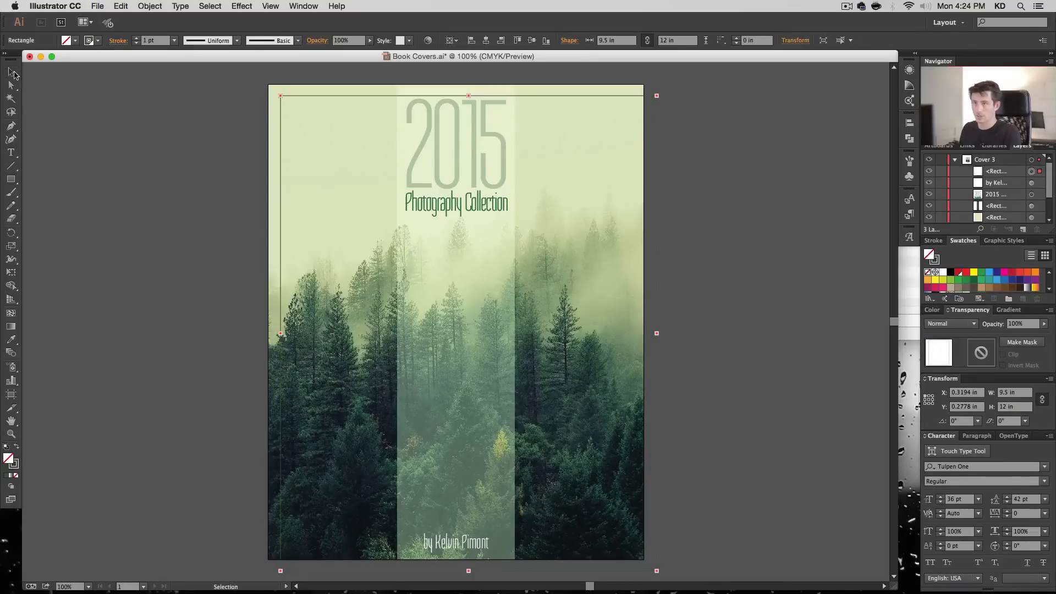
left_click(487, 40)
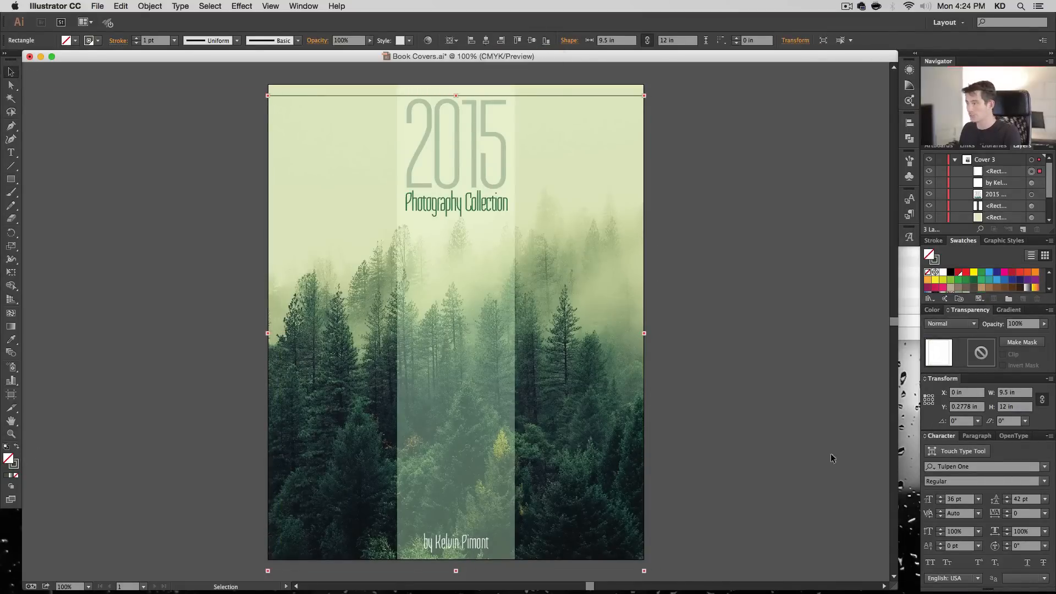
left_click(968, 407)
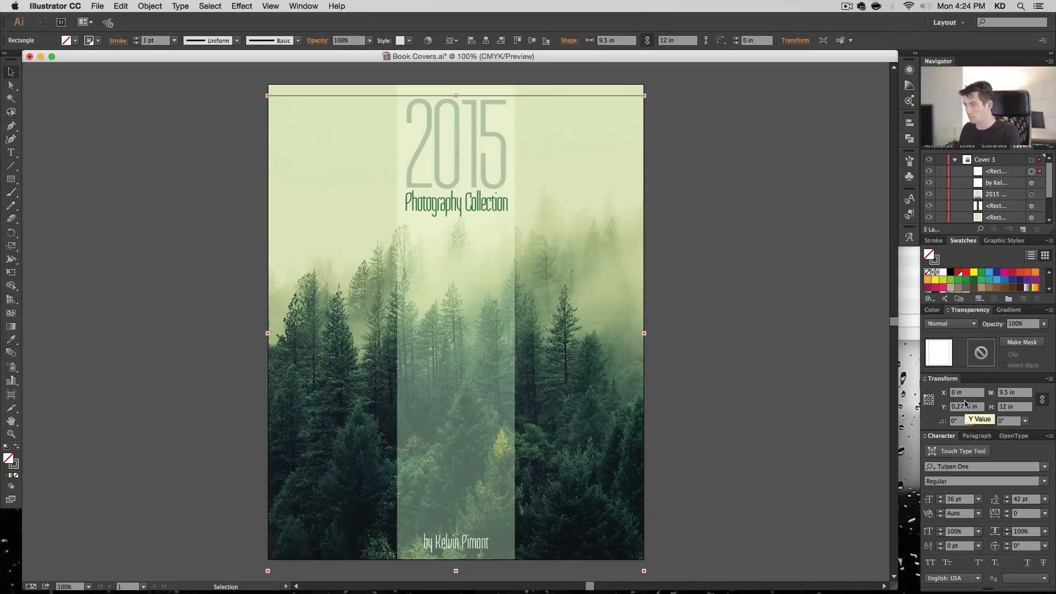
type("0")
key("Return")
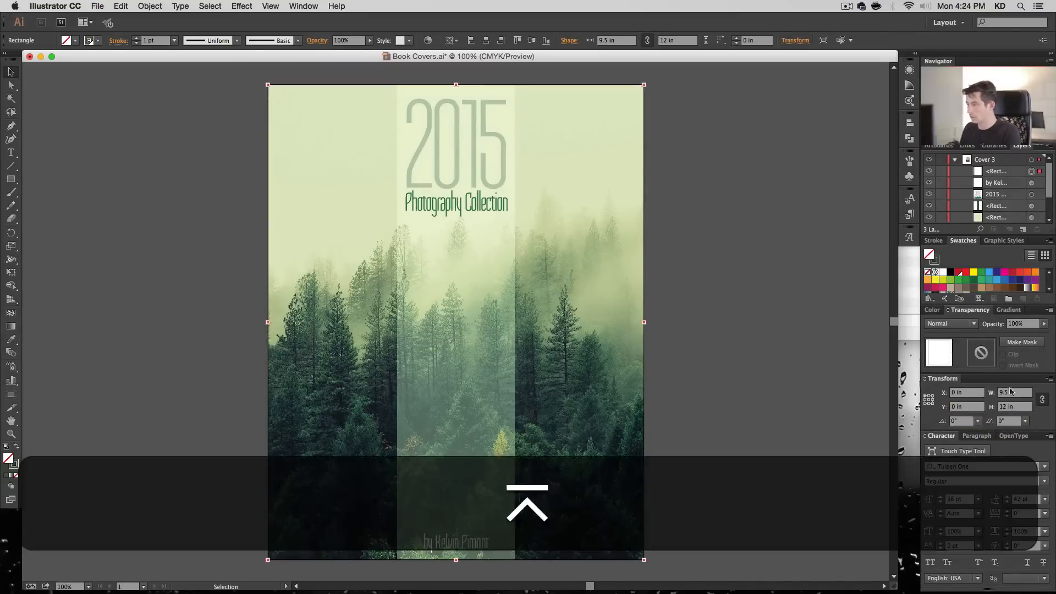
- Try subtracting 0.5 in from the outlined rectangle's width, and undo the change
left_click(1029, 395)
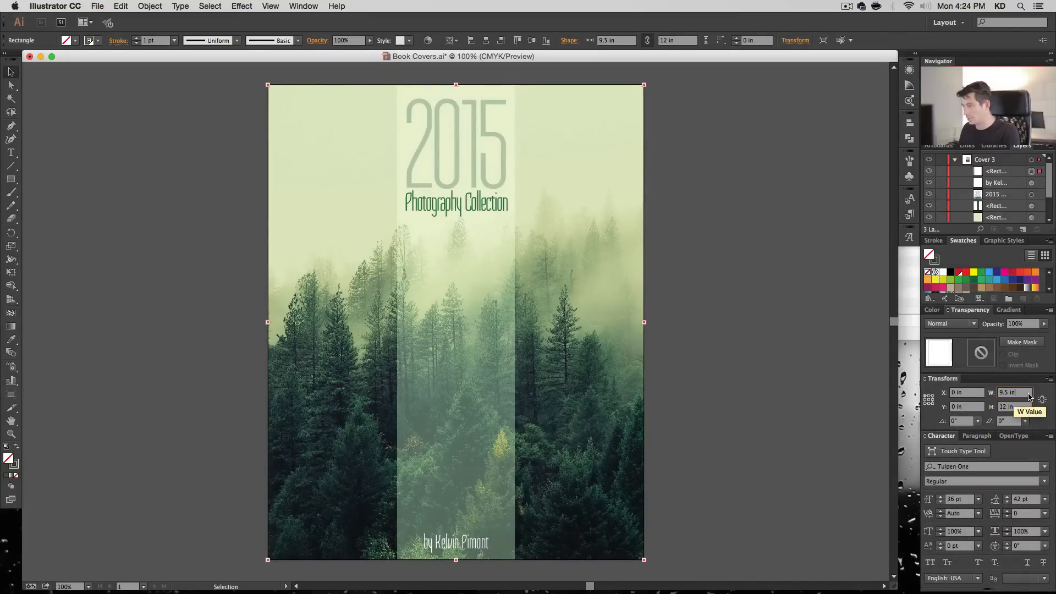
key("BackSpace")
key("BackSpace")
key("BackSpace")
key("BackSpace")
key("BackSpace")
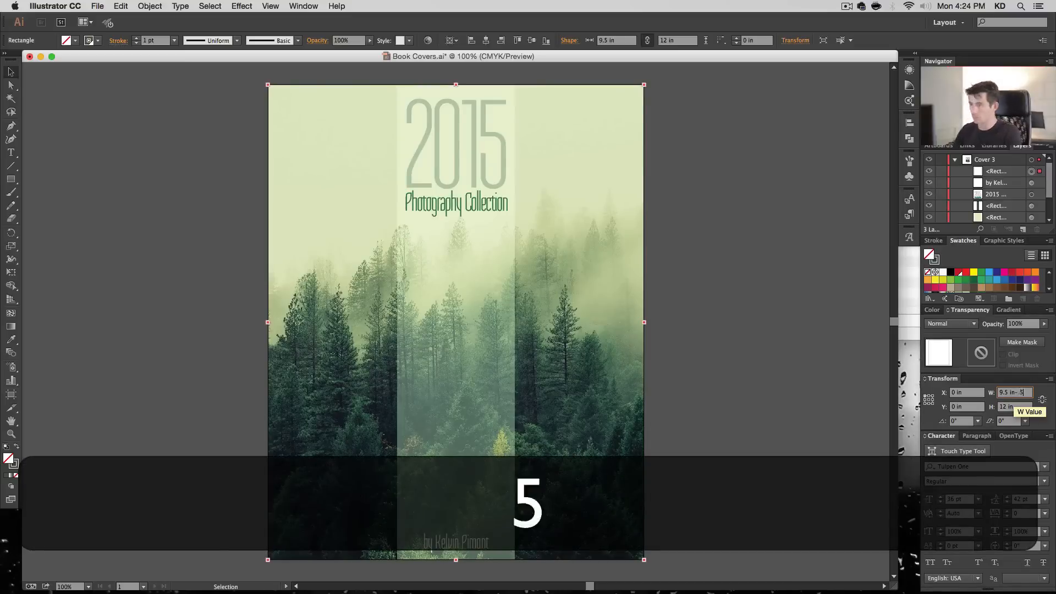
key("Return")
key("super+z")
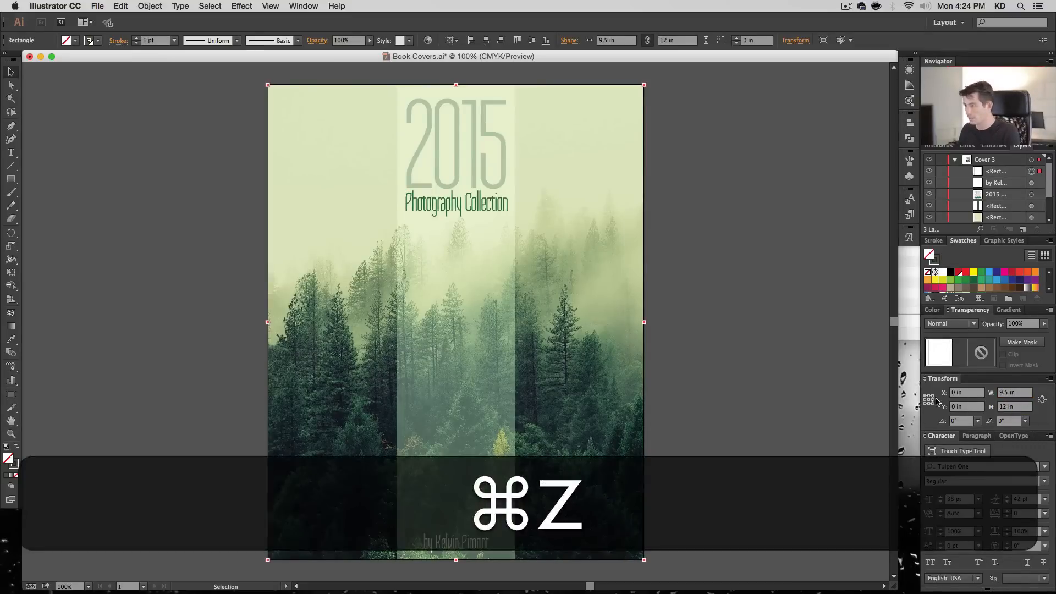
- Resize the outlined rectangle about its center to 9 in wide and 11.5 in high
left_click(1023, 392)
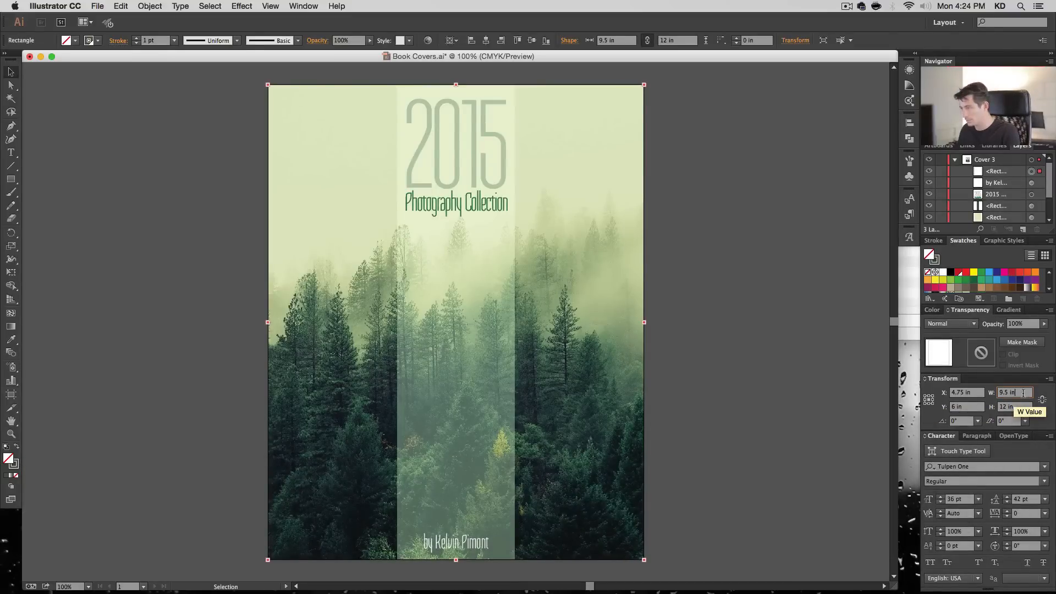
key("BackSpace")
key("BackSpace")
key("BackSpace")
key("BackSpace")
key("BackSpace")
key("Return")
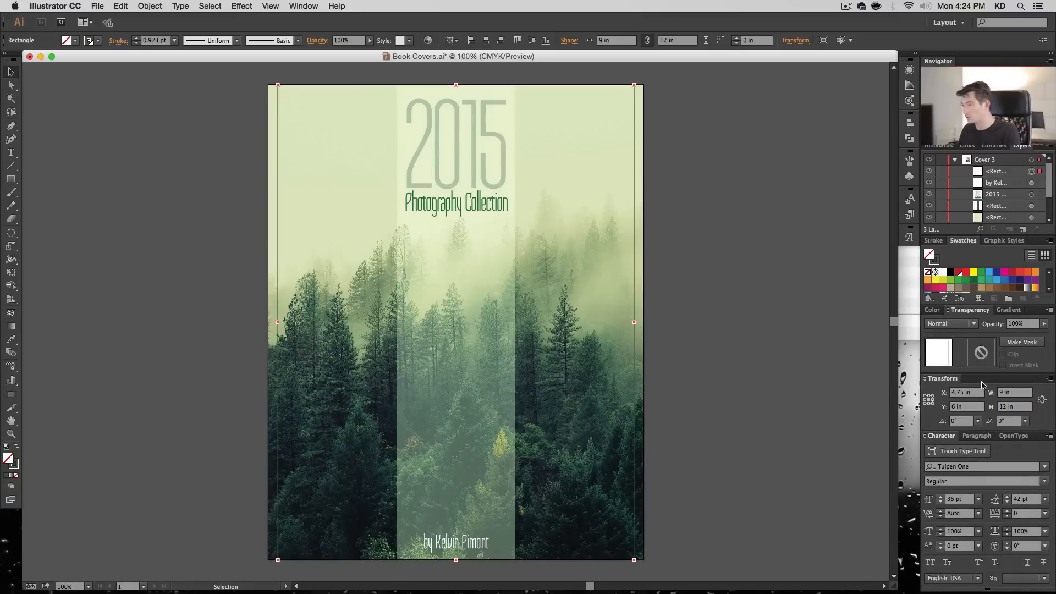
left_click(1018, 407)
type("-.5")
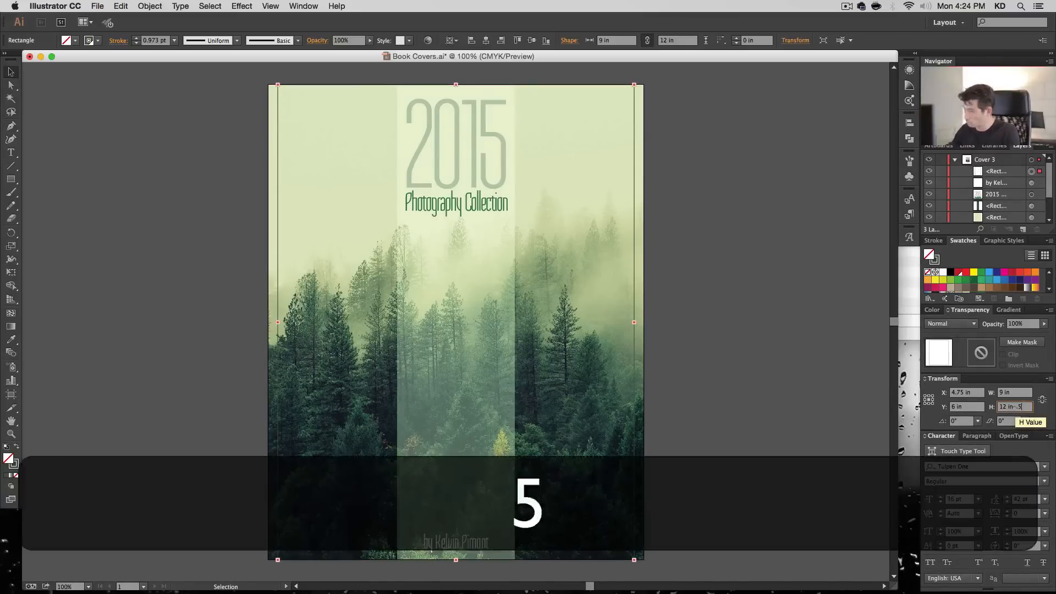
key("Return")
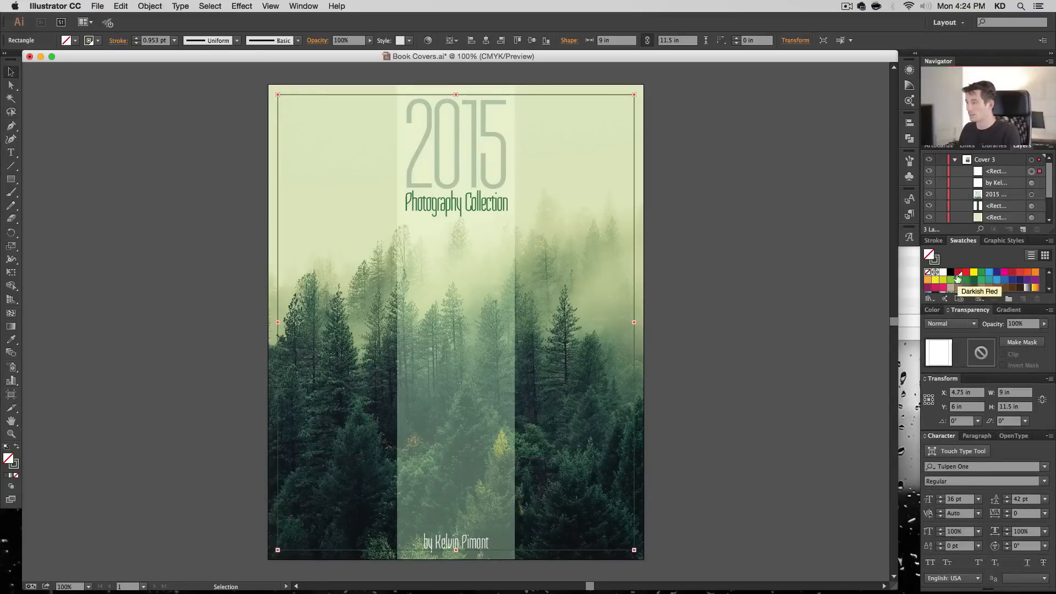
- Give the inset rectangle a white 1 pt stroke and clear the selection
left_click(15, 465)
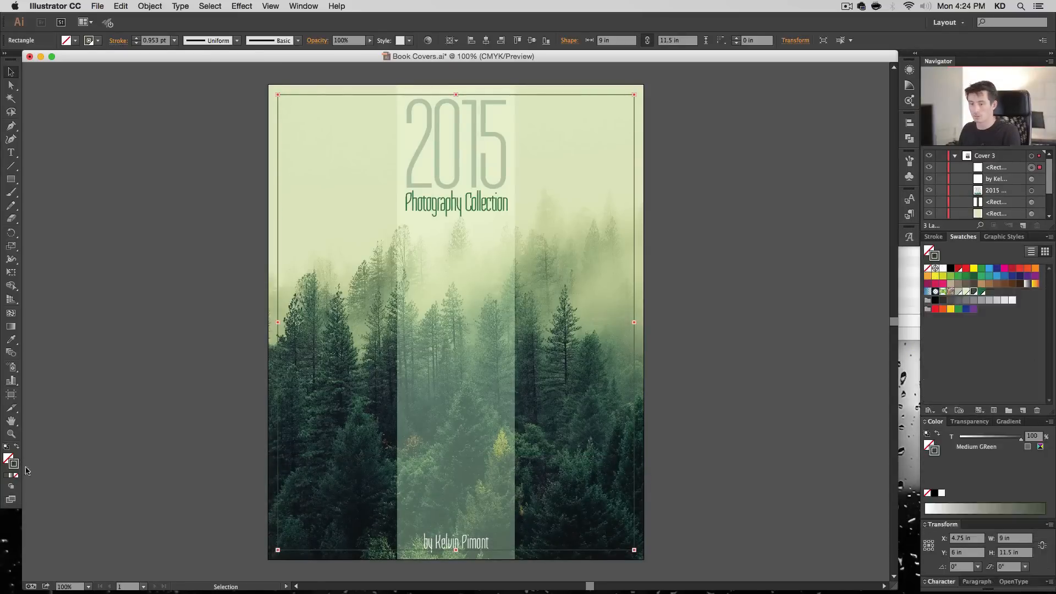
left_click(943, 269)
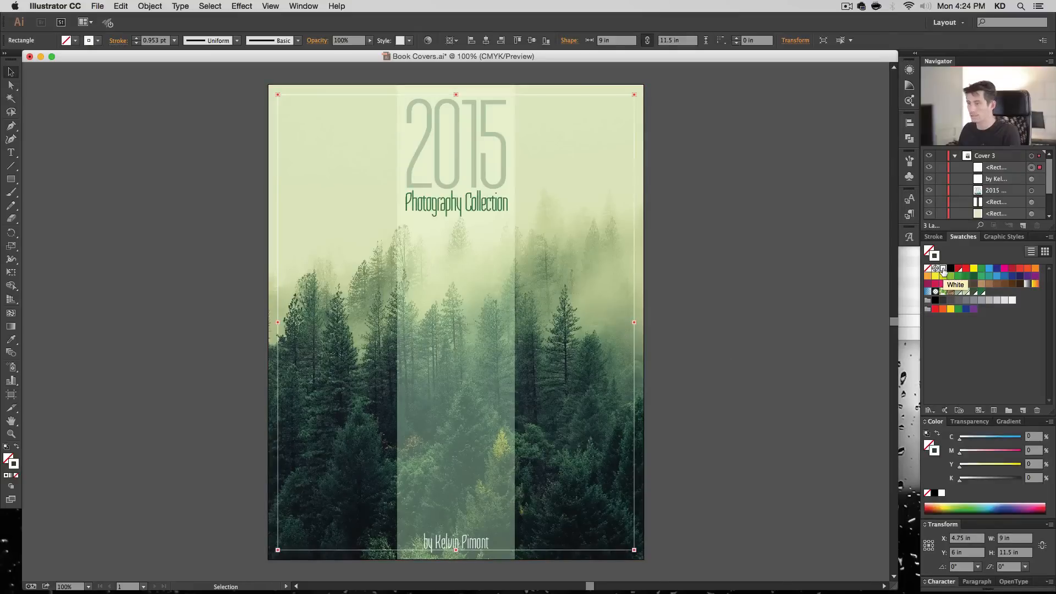
left_click(936, 237)
left_click(963, 237)
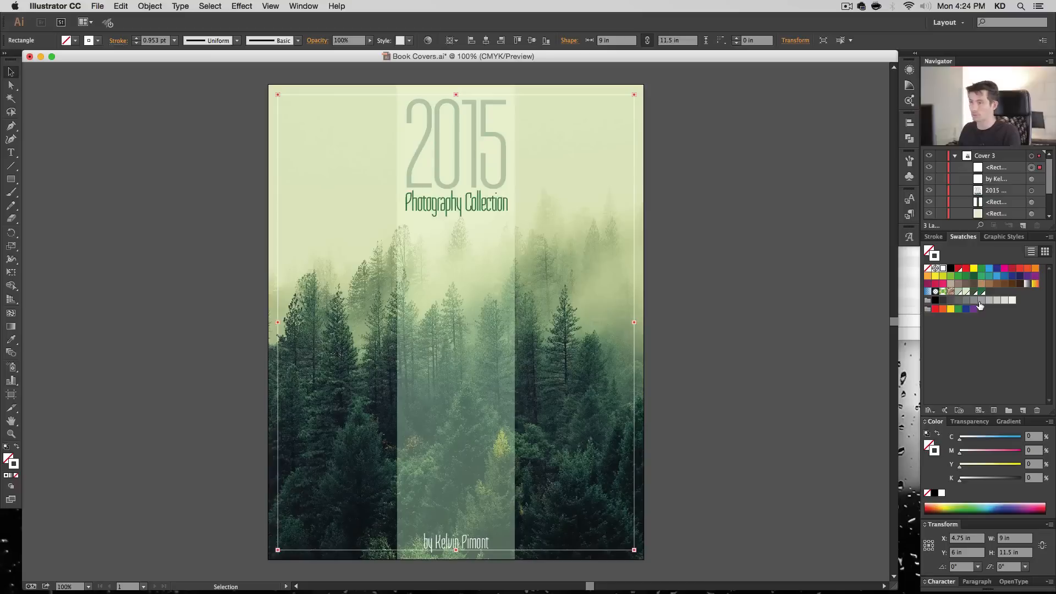
left_click(936, 238)
left_click(965, 249)
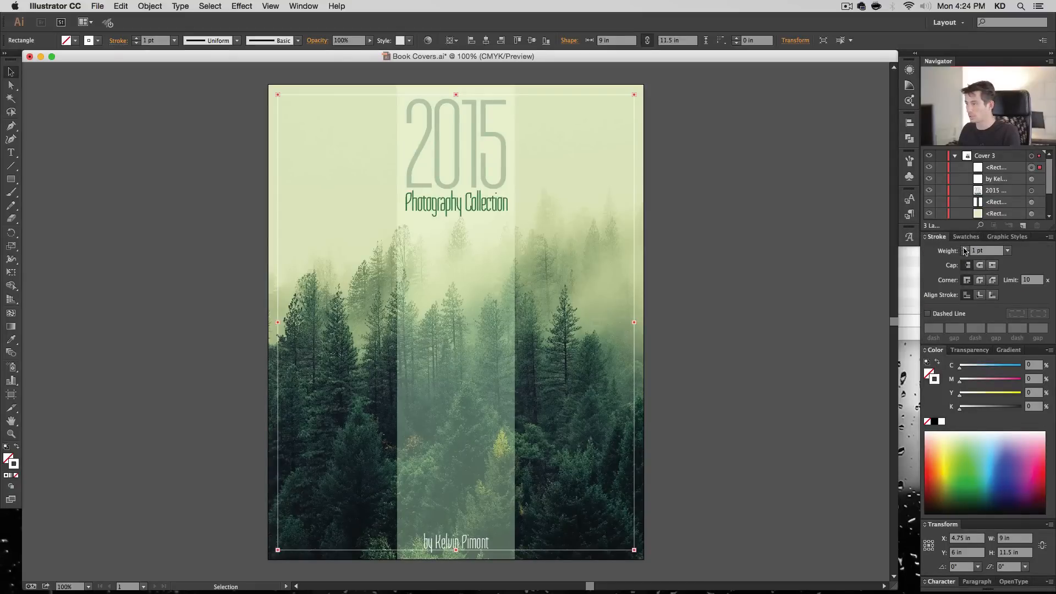
left_click(965, 237)
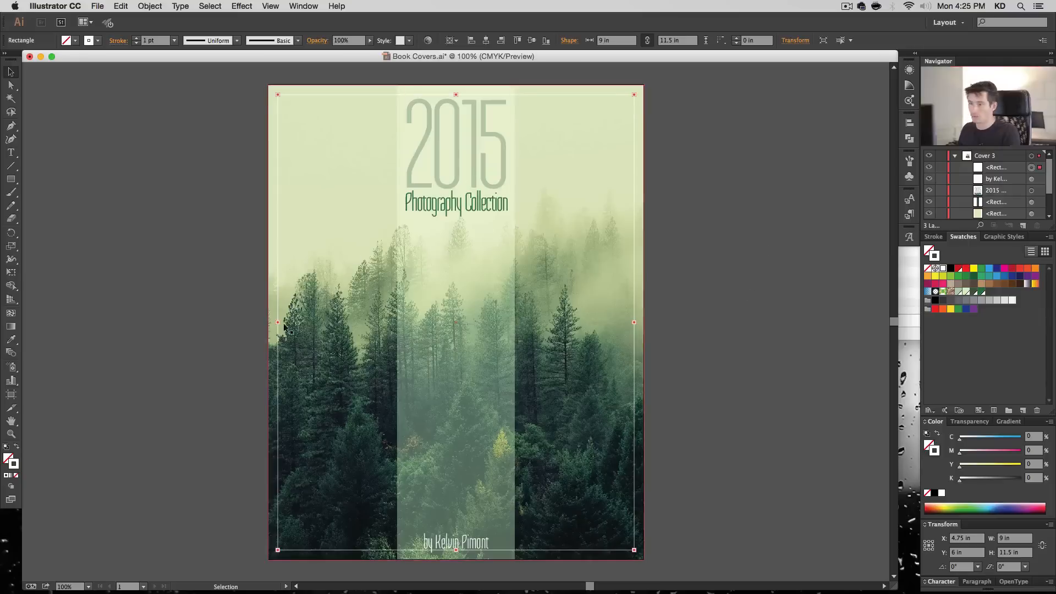
left_click(743, 240)
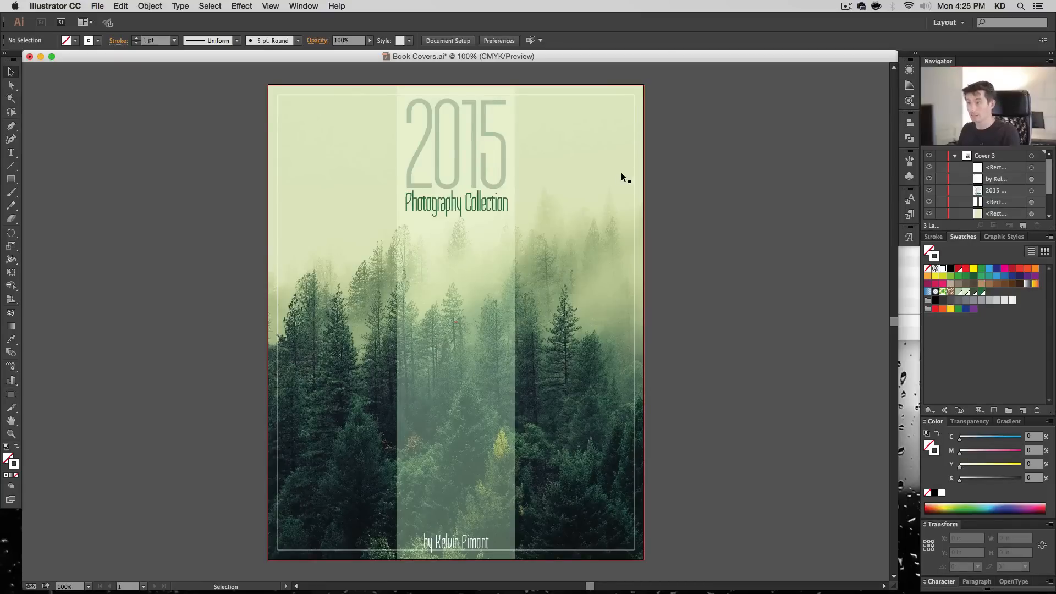
- Copy the translucent central strip and clear the selection
left_click(634, 300)
left_click(505, 305)
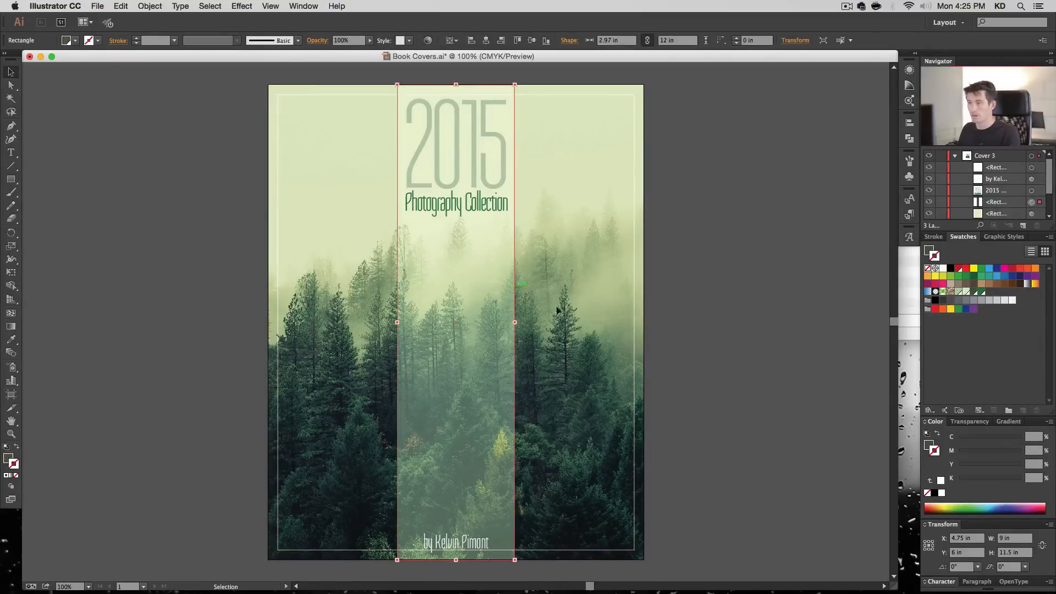
key("super+c")
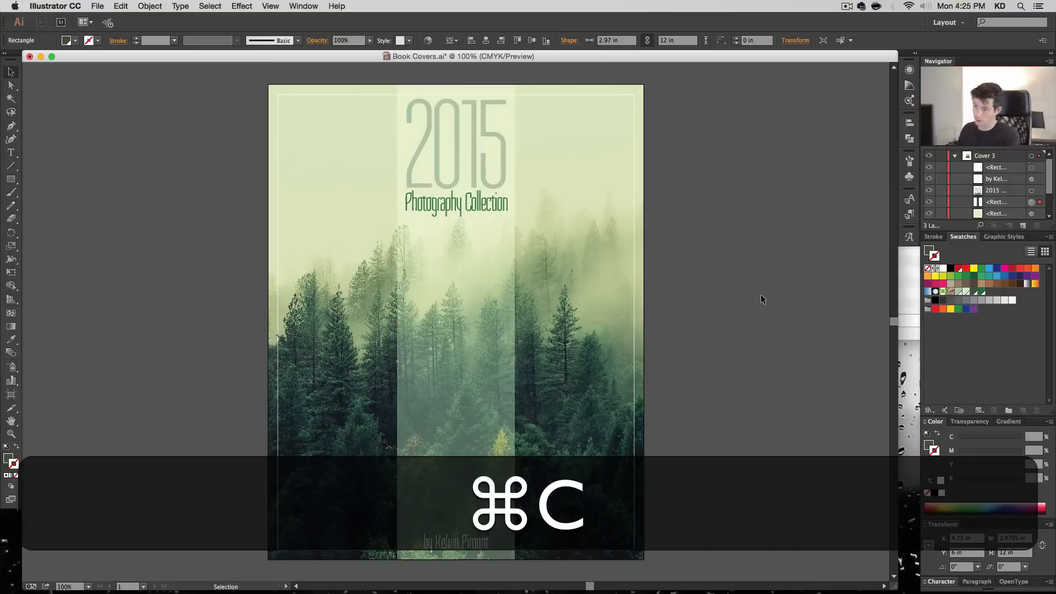
left_click(761, 294)
- Add an opacity mask to the white inset border with clipping turned off
left_click(608, 94)
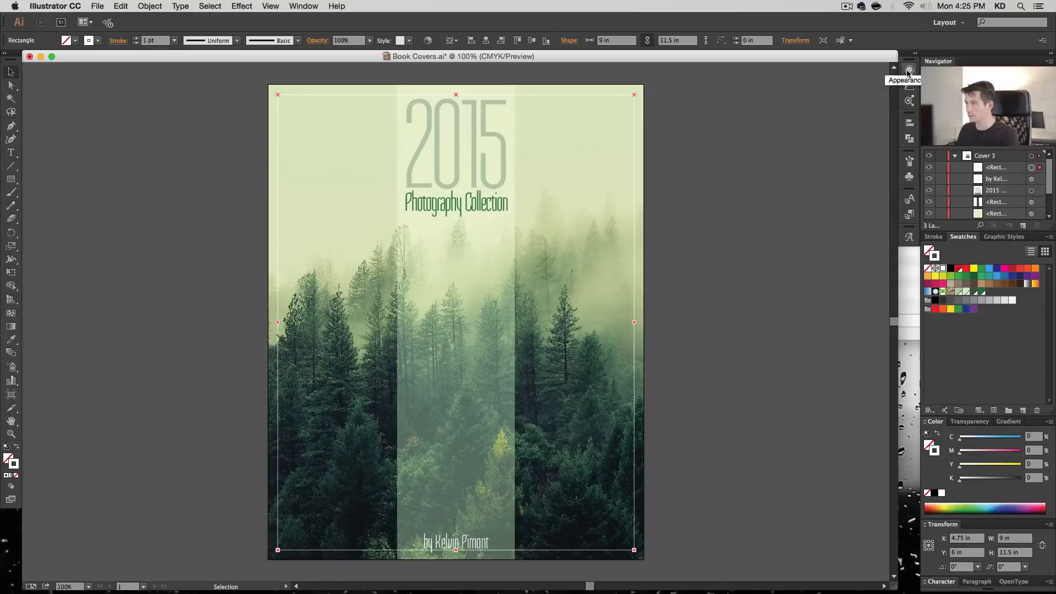
left_click(970, 422)
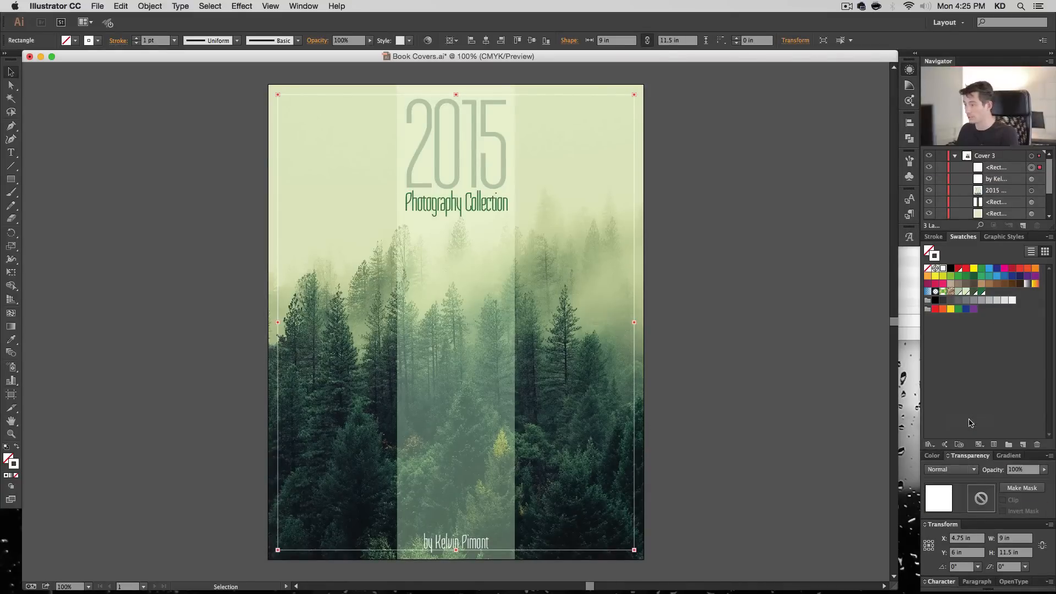
left_click(1024, 487)
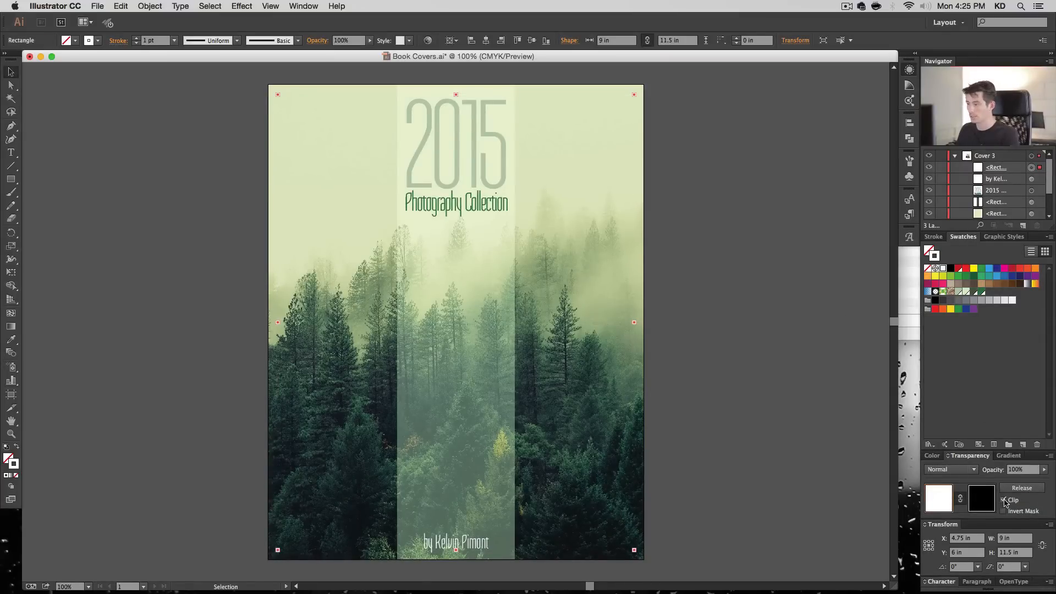
left_click(1004, 501)
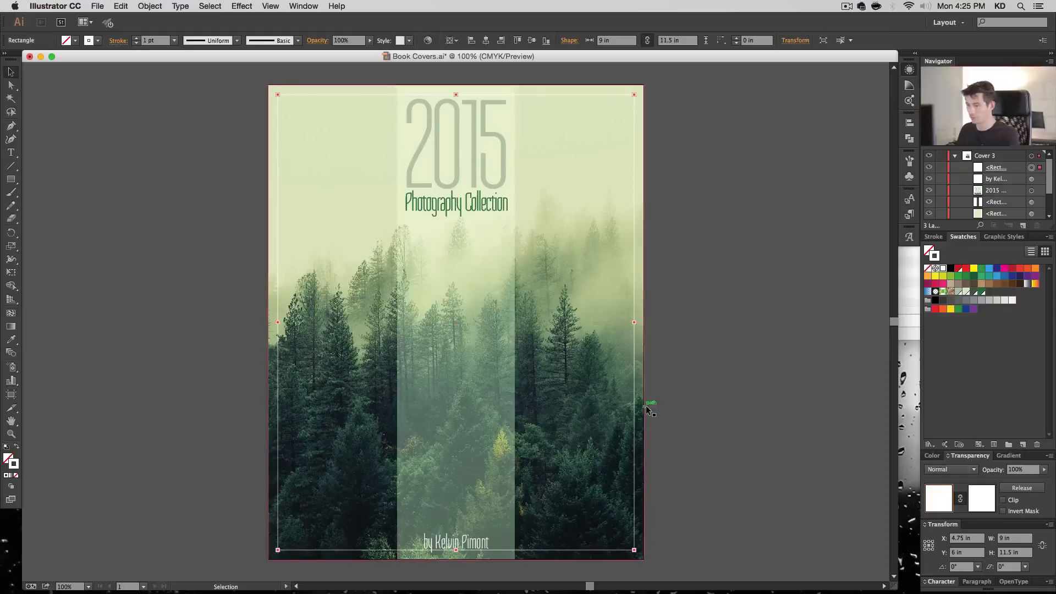
- Paste the copied strip in place inside the border's opacity mask and fill it with black
left_click(984, 497)
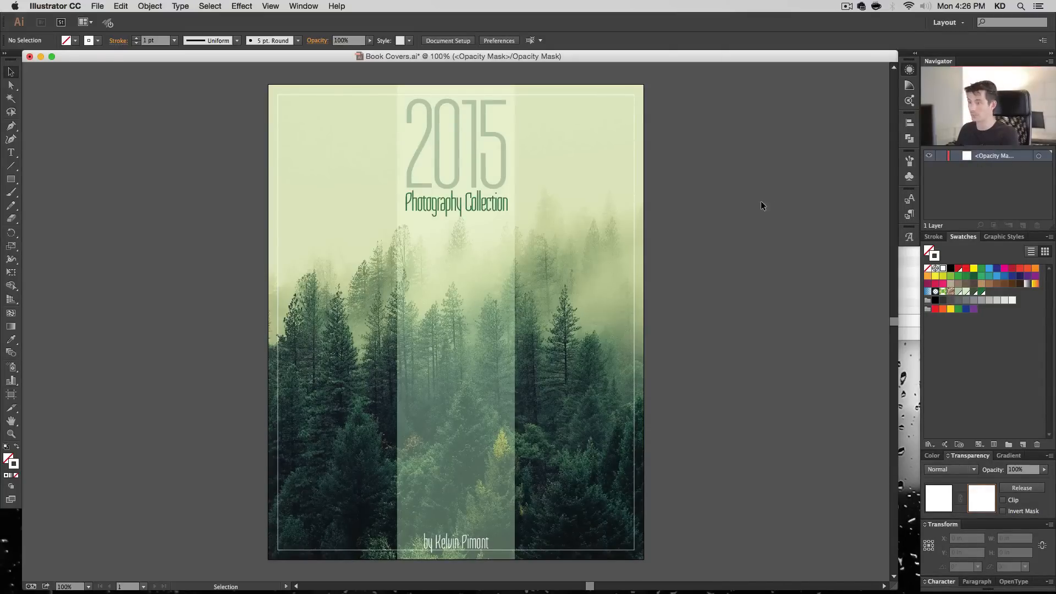
key("super+f")
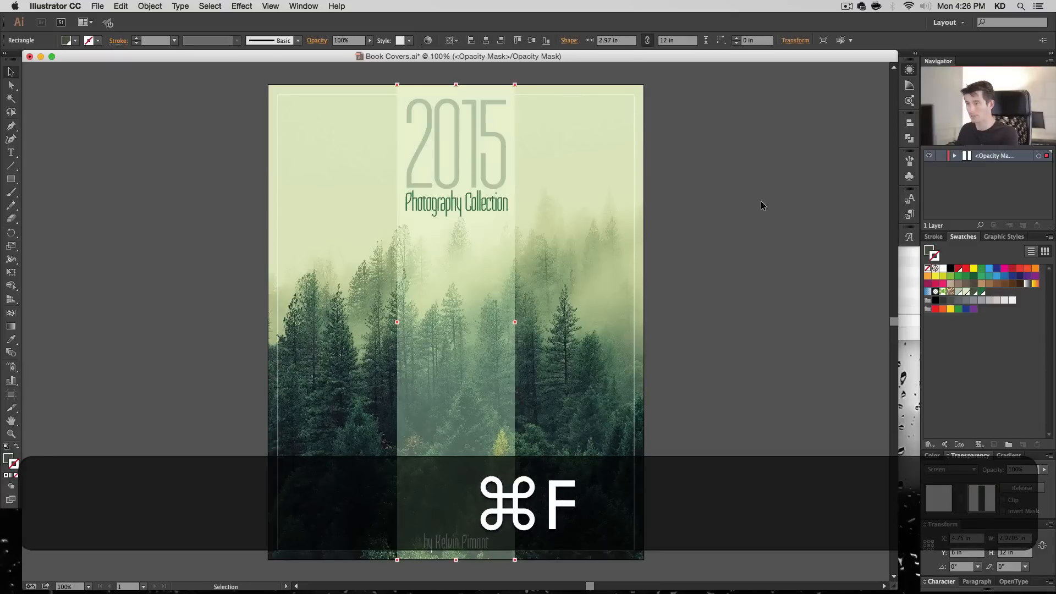
left_click(10, 458)
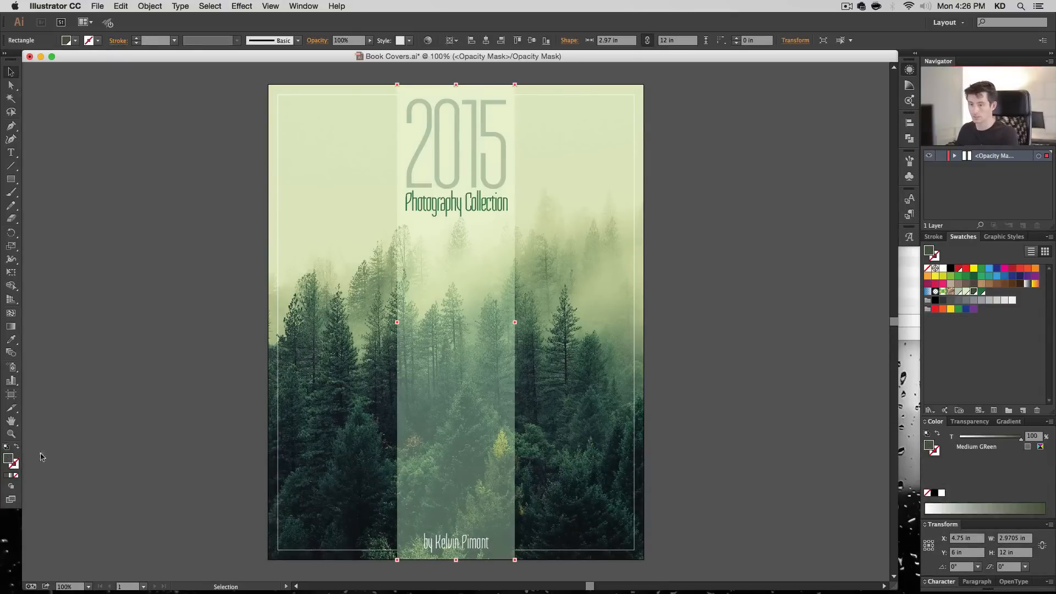
left_click(951, 269)
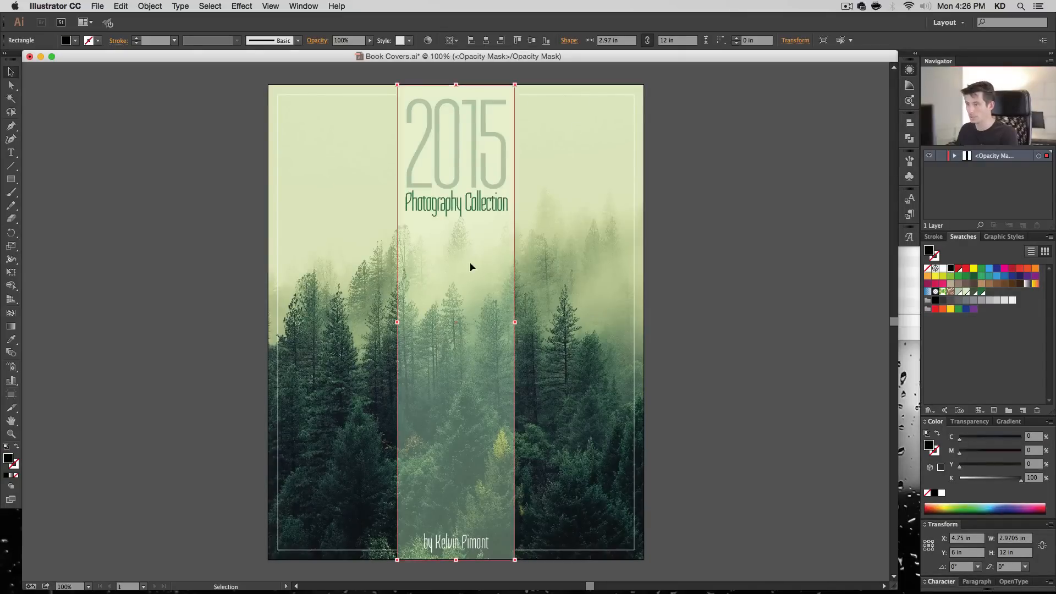
- Try moving the black strip within the mask, undo the move, and clear the selection
left_click_drag(471, 266, 502, 292)
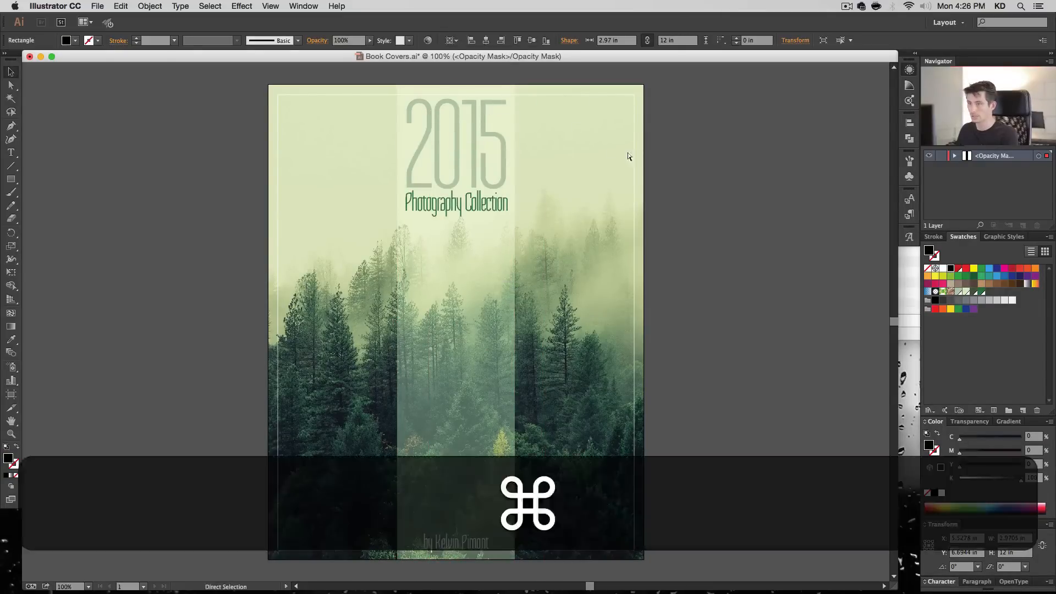
key("super+z")
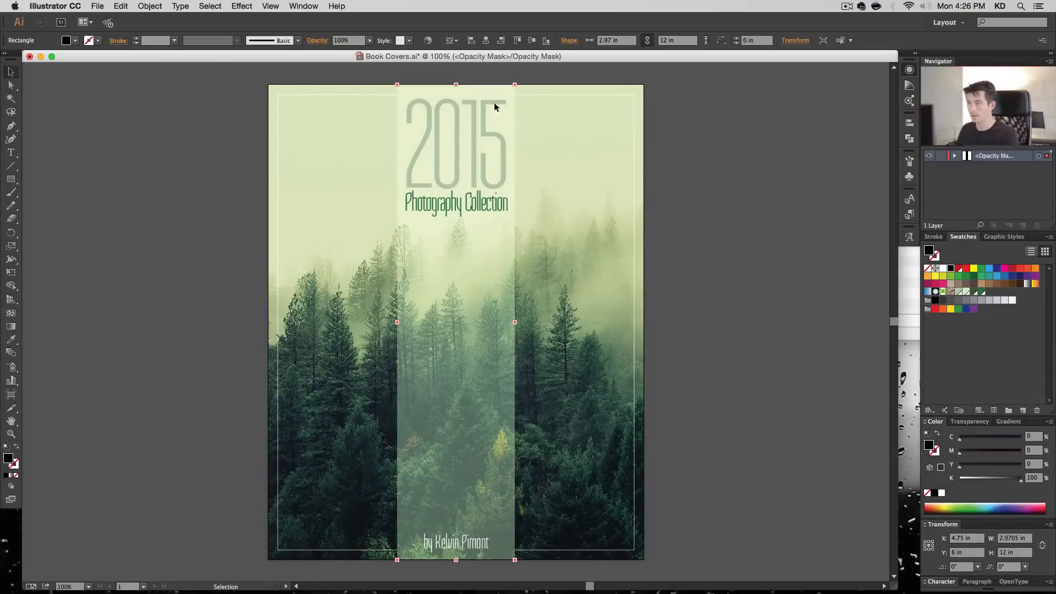
left_click(647, 116)
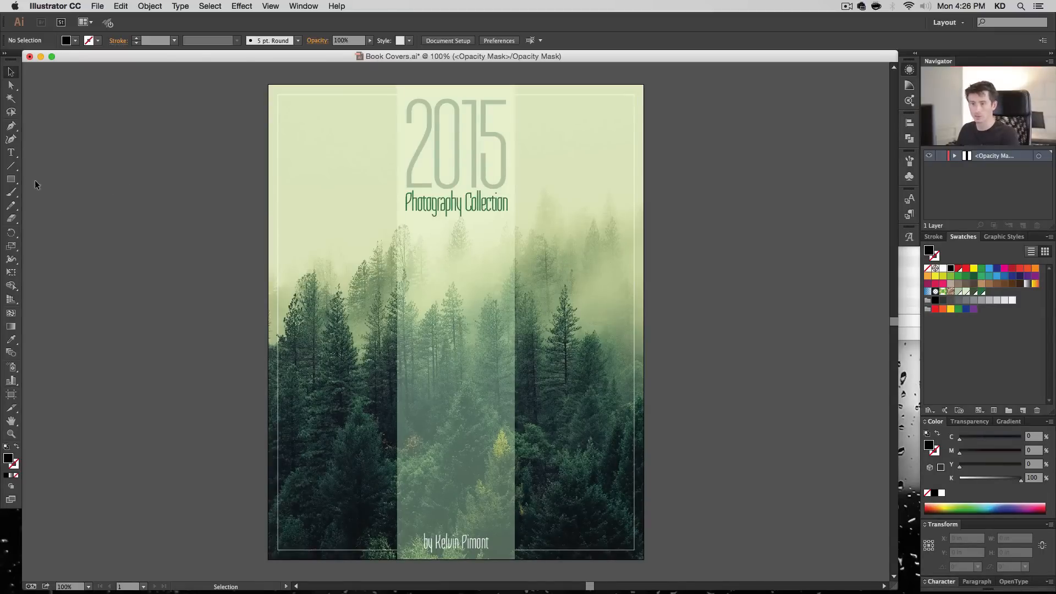
- Draw a black mask rectangle about 12.2 by 4.2 in across the cover's lower part, and show object edges
left_click(10, 179)
left_click_drag(260, 564, 745, 398)
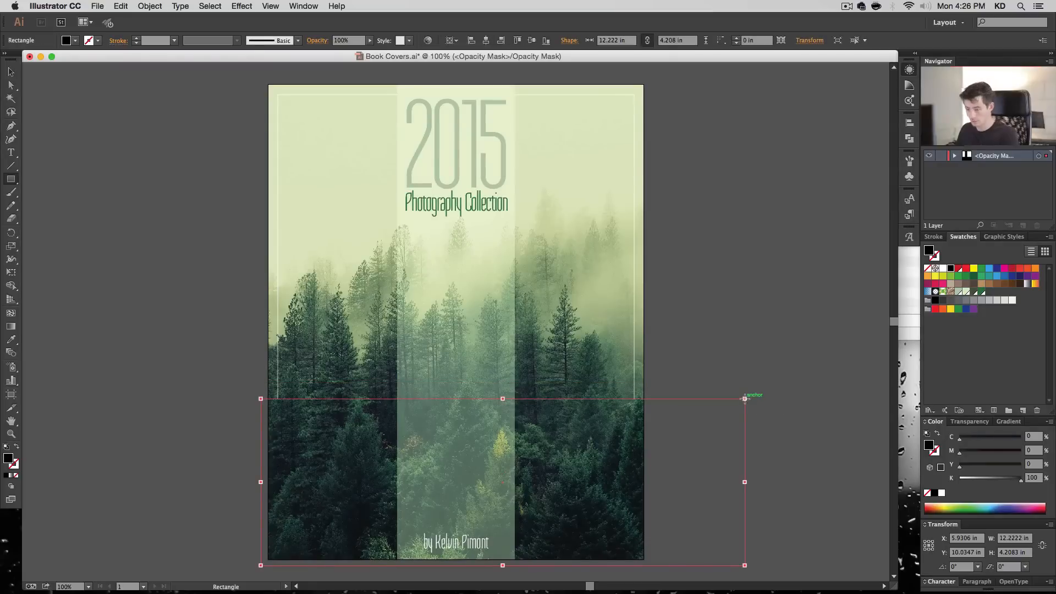
left_click(11, 85)
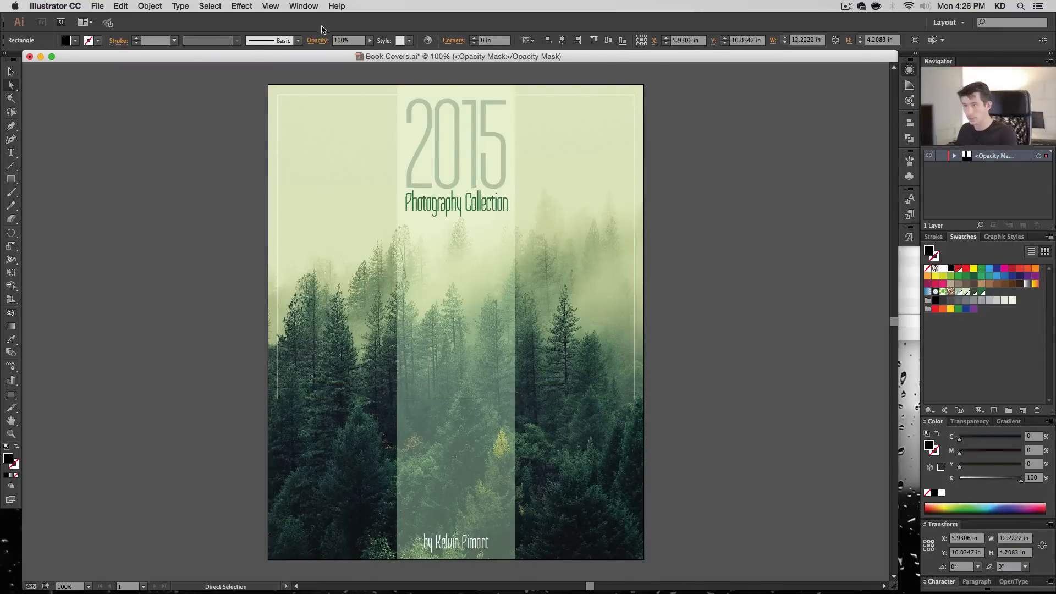
left_click(271, 6)
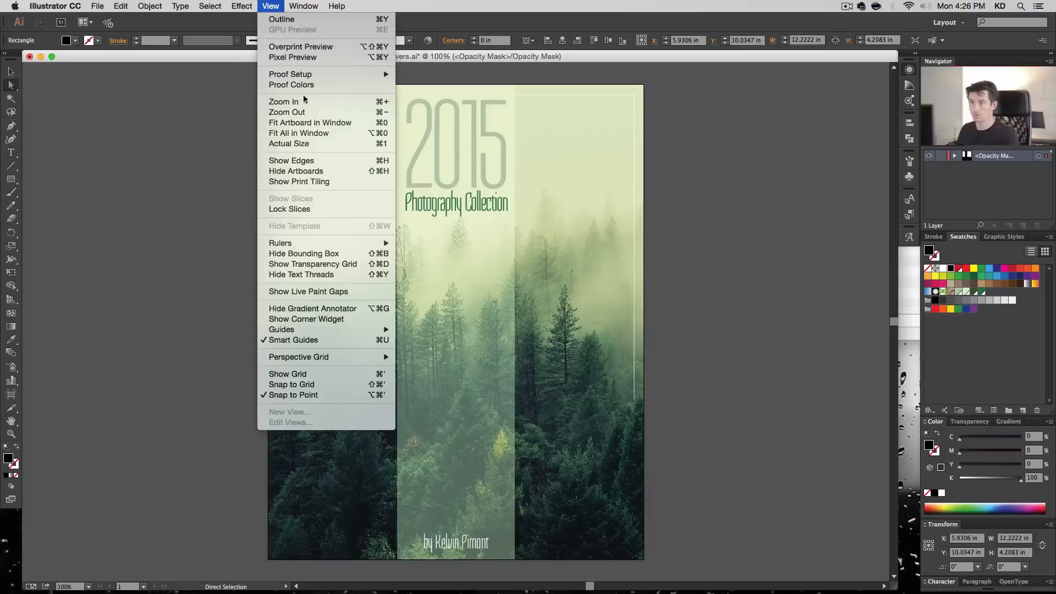
left_click(292, 160)
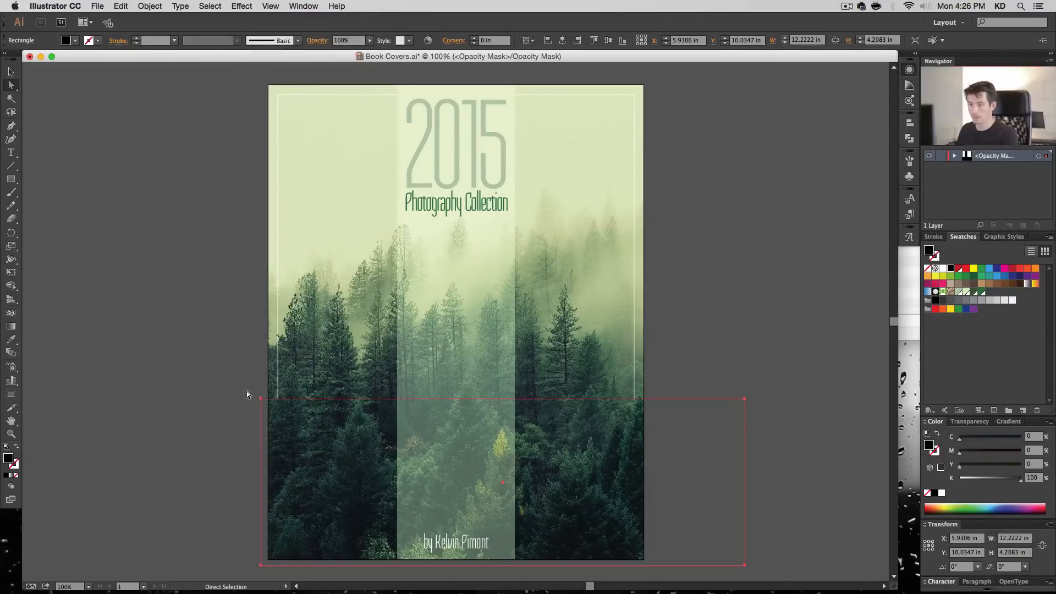
- Slant the mask rectangle's top edge by raising its upper-left corner and slightly lowering its upper-right corner
left_click_drag(260, 399, 264, 332)
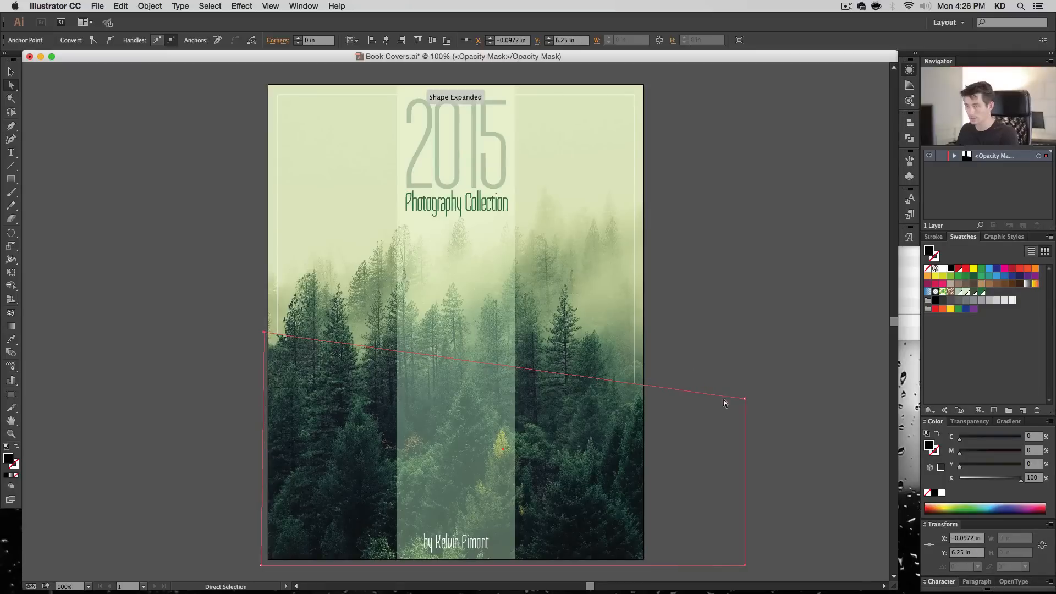
left_click_drag(745, 400, 746, 413)
left_click(770, 390)
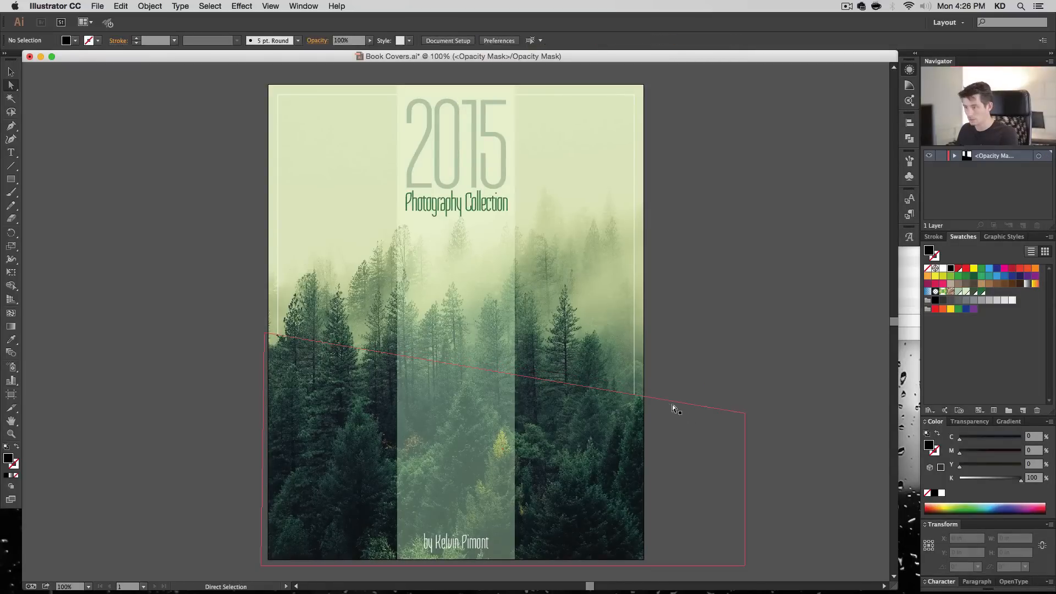
- Add three anchor points to the mask's slanted edge around the border's right line, and pull the middle one down to extend the line
key("super+space")
left_click_drag(675, 362, 575, 451)
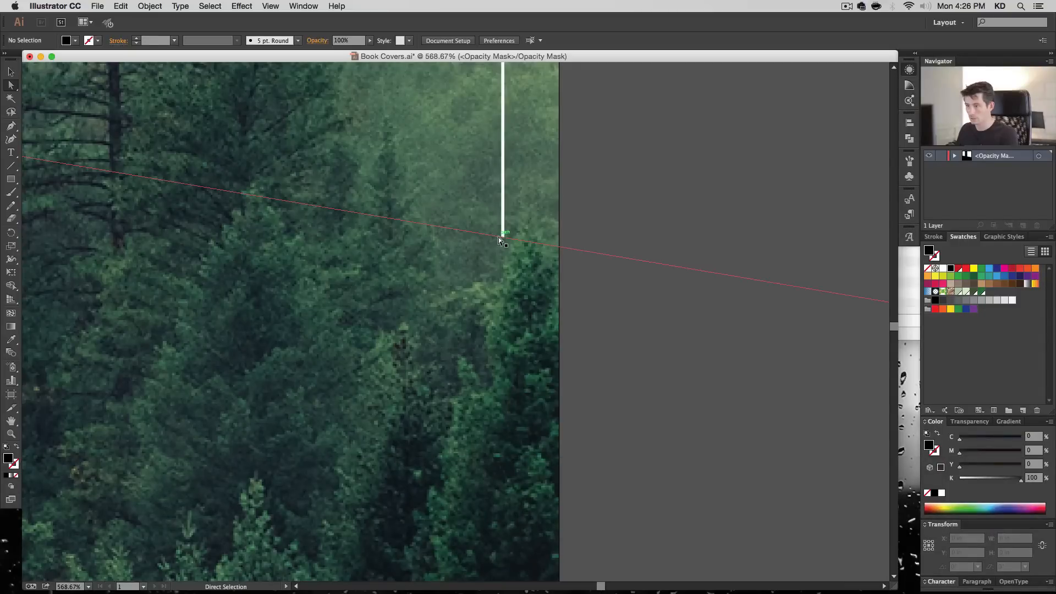
left_click(498, 236)
key("p")
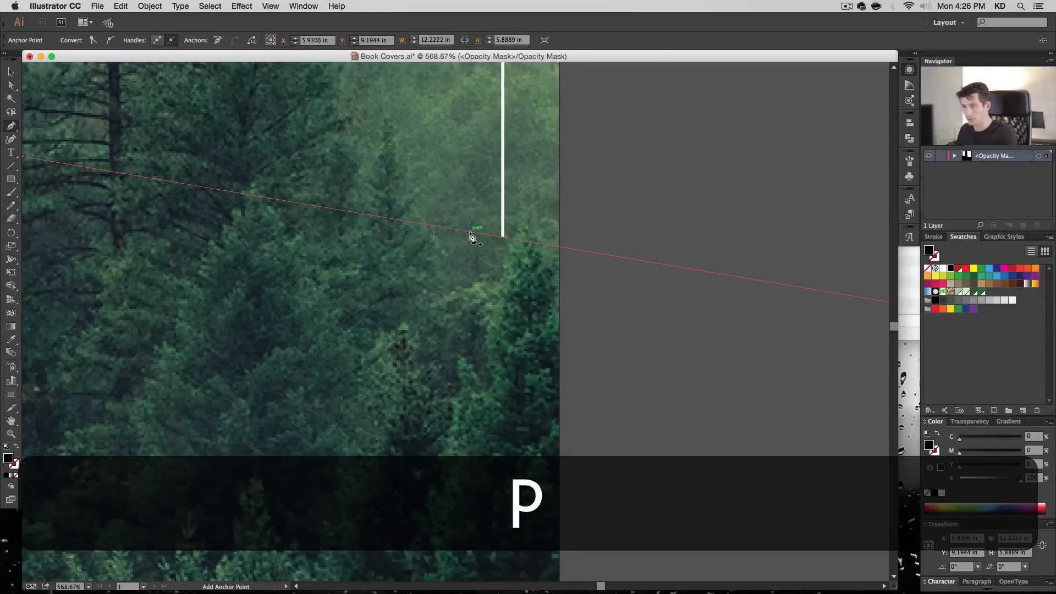
left_click(462, 230)
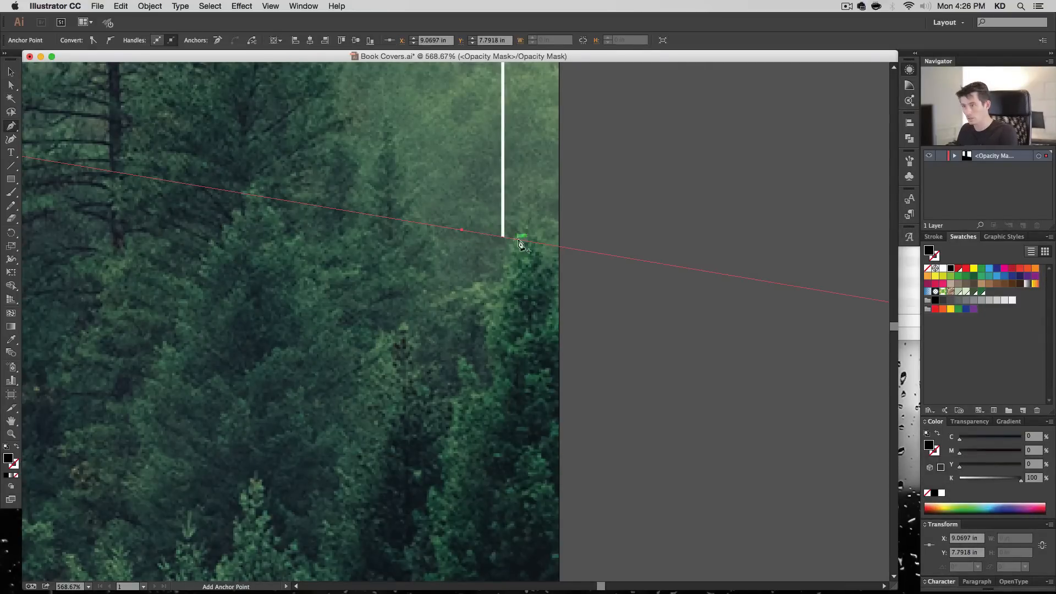
left_click(538, 242)
left_click(495, 238, "super")
left_click_drag(496, 259, 498, 275)
left_click(624, 339, "super")
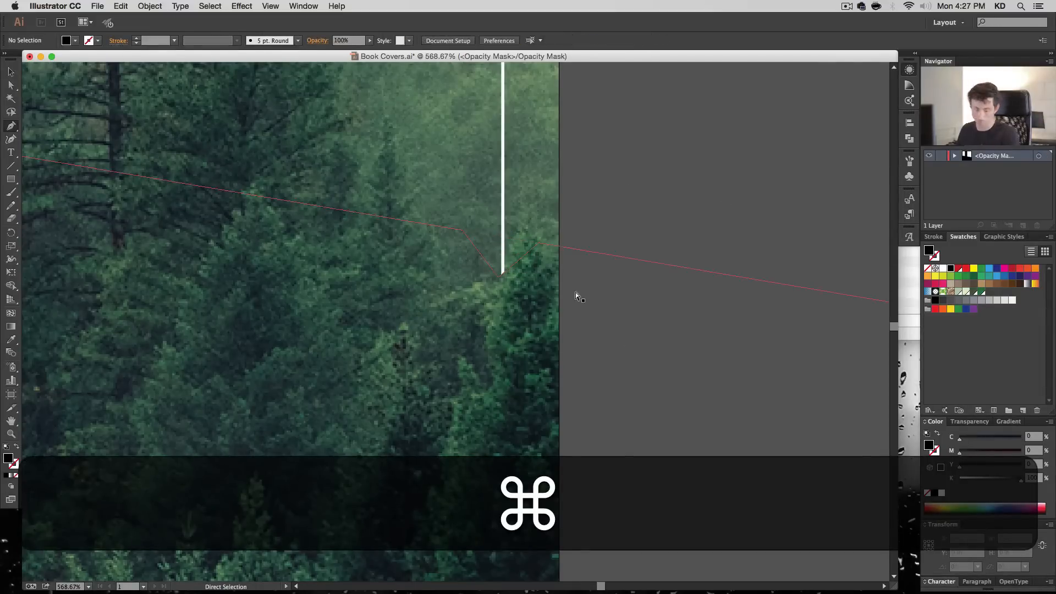
- Raise the mask's upper-left corner slightly, add anchor points around the border's left line, and pull one down to extend the line
key("super+1")
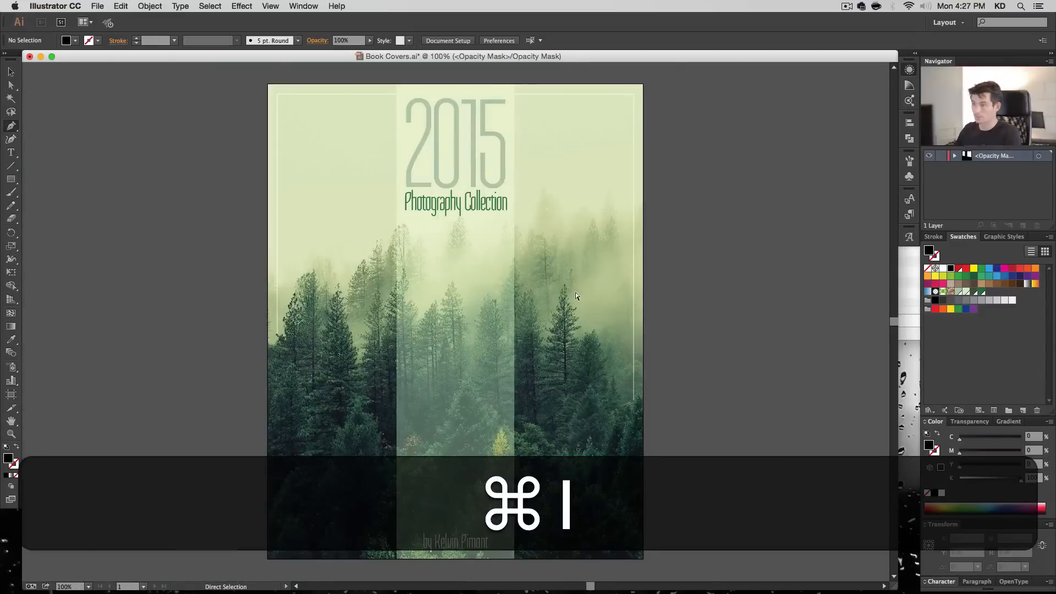
left_click_drag(240, 298, 343, 391)
left_click(384, 265, "super")
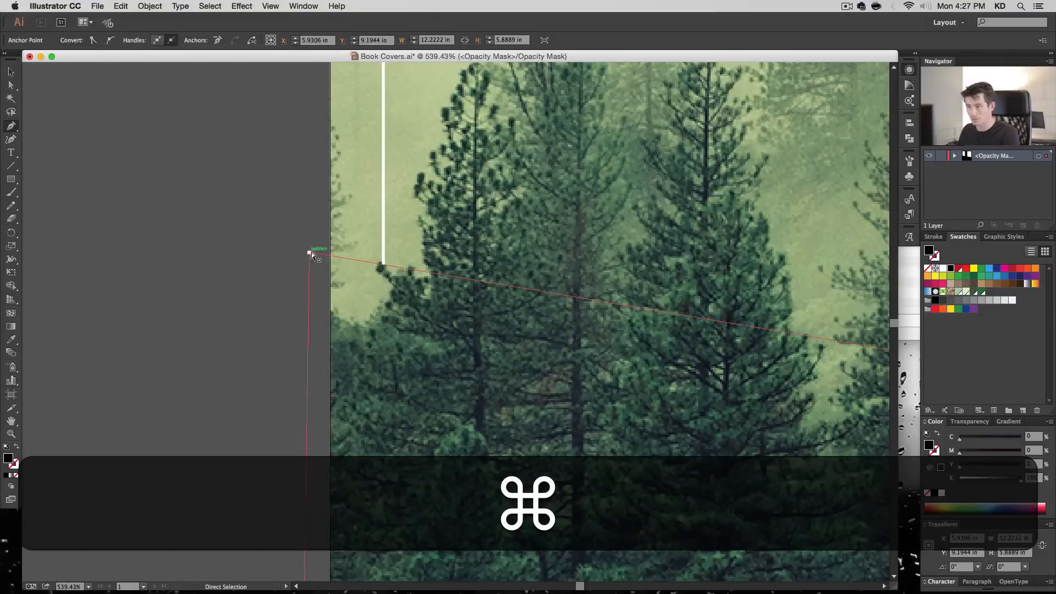
left_click_drag(309, 253, 309, 250)
left_click(394, 263)
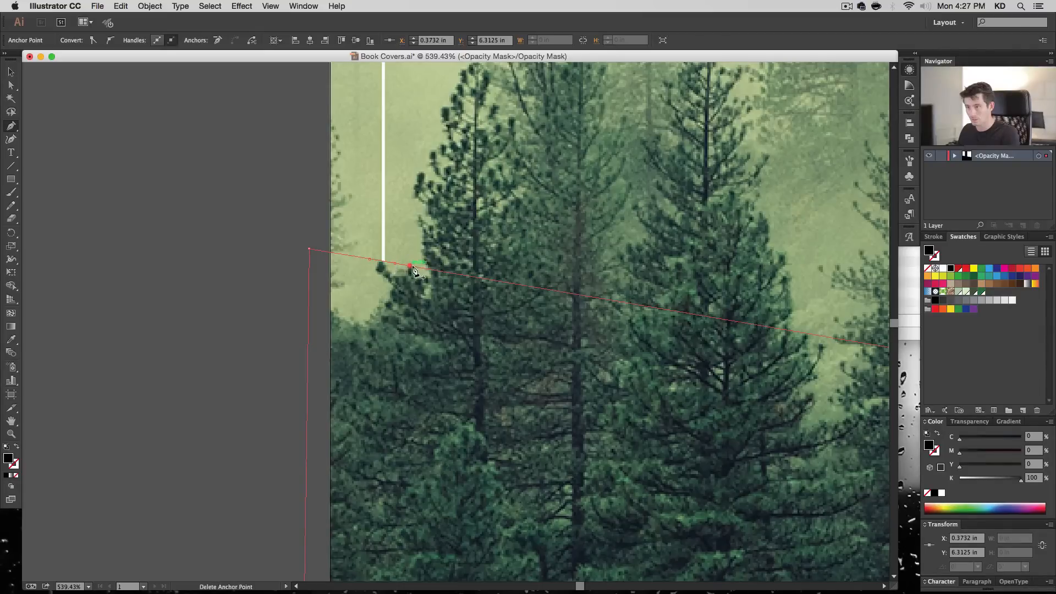
left_click_drag(408, 266, 371, 312)
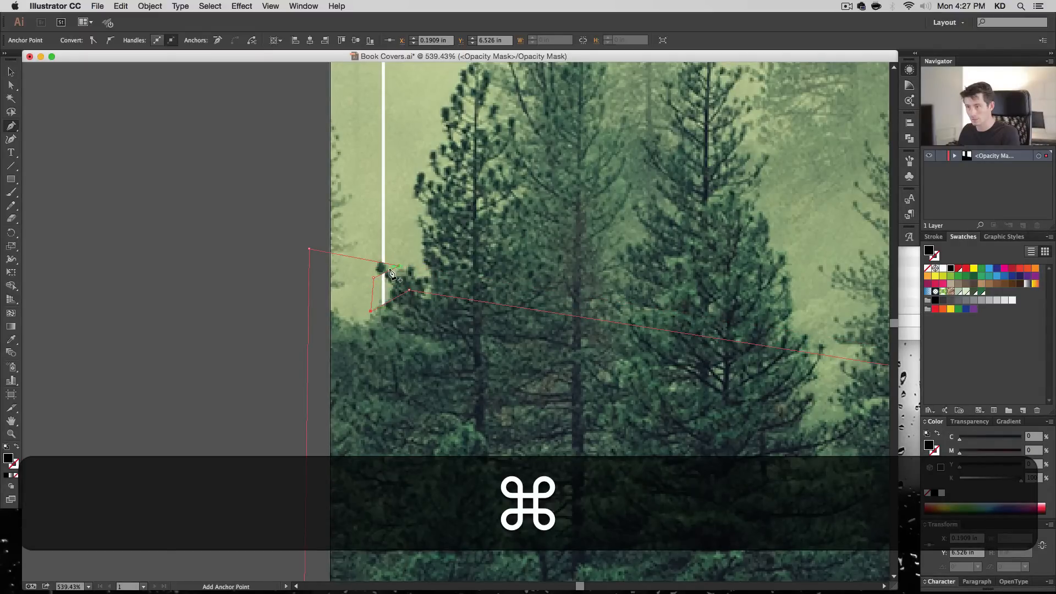
- Fine-tune the mask's anchor points around the border's left line so its end follows the small branch and treetops
mouse_move(392, 274)
left_mouse_down()
mouse_move(398, 285)
mouse_move(372, 272)
left_mouse_up()
left_click(154, 283, "super")
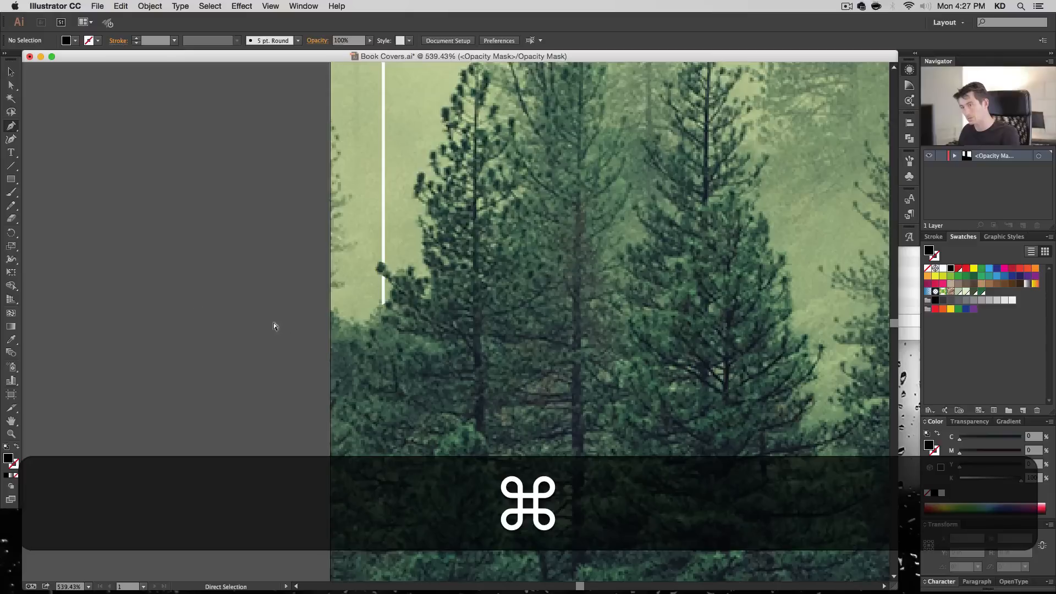
left_click_drag(372, 316, 371, 312)
left_click(206, 434, "super")
key("super+1")
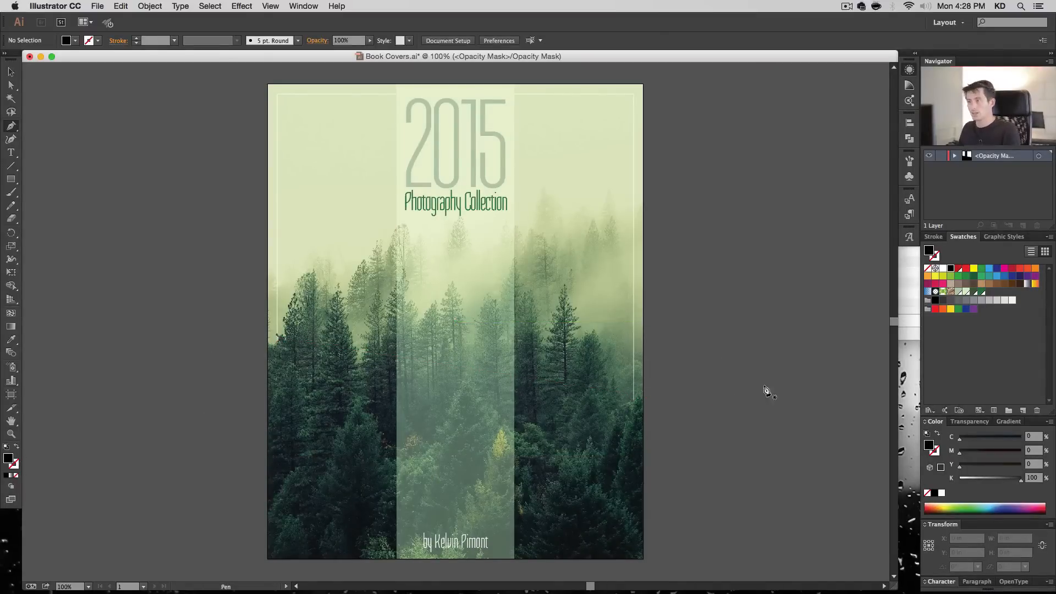
- Lower the mask's outer anchor point beside the border's right line so the line ends nearly level at the tree
key("super+space")
left_click_drag(701, 358, 596, 426)
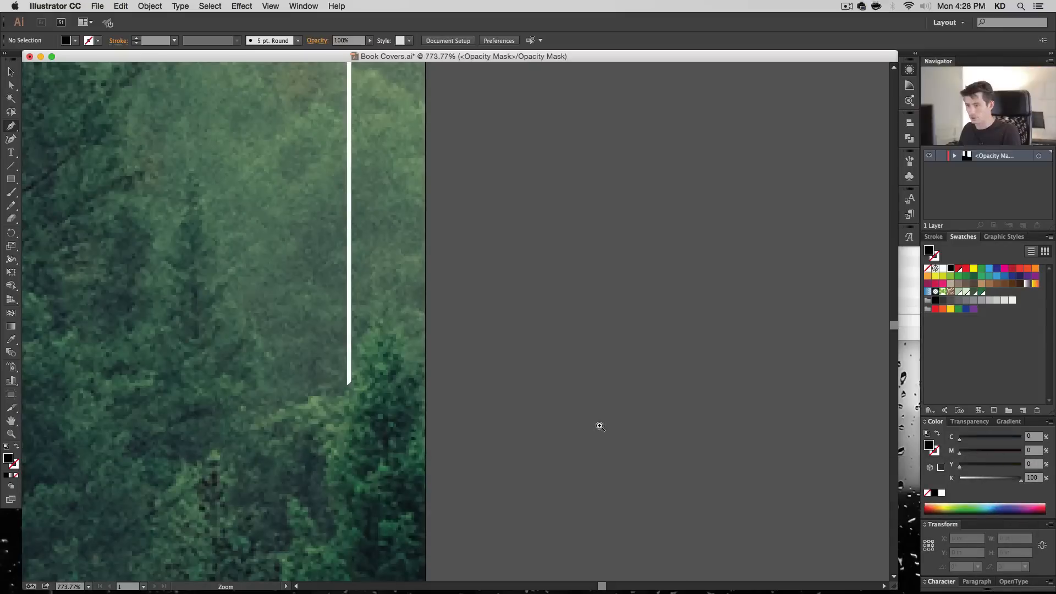
key("super+1")
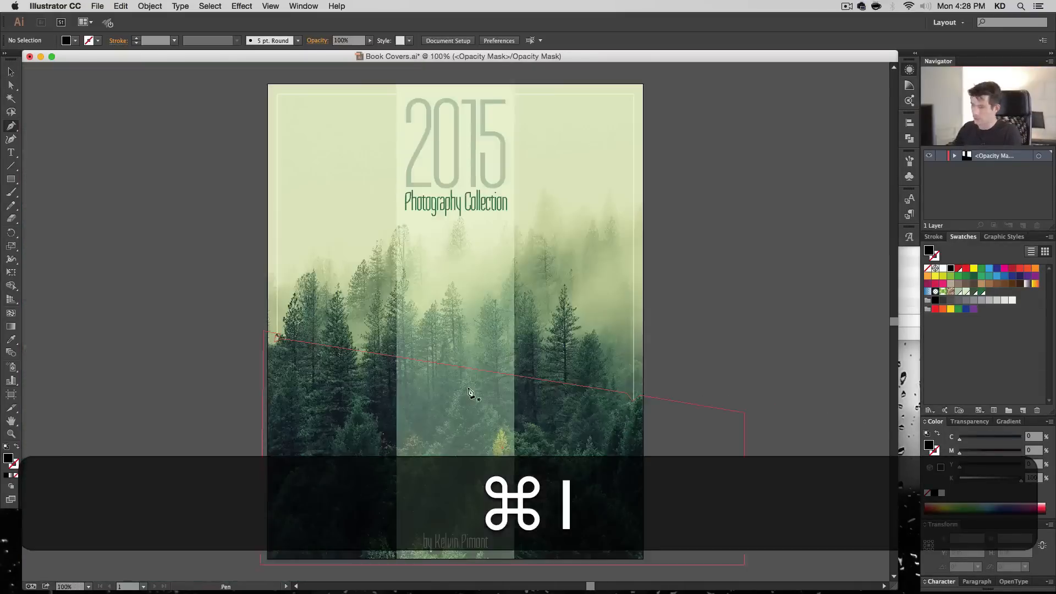
key("super+space")
left_click_drag(682, 381, 575, 427)
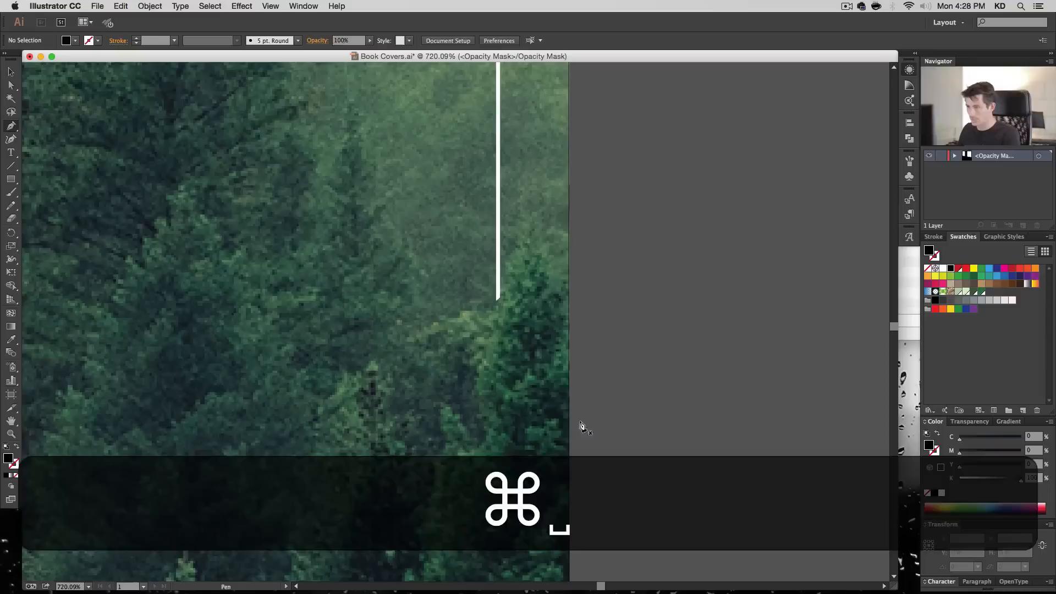
left_click(500, 300, "super")
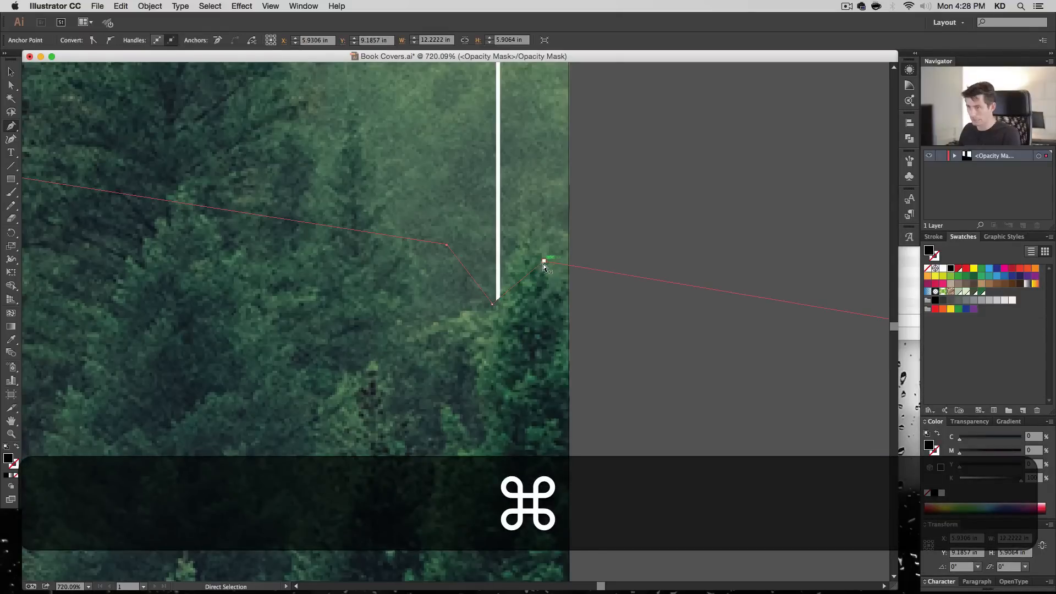
left_click_drag(544, 261, 543, 306, "super")
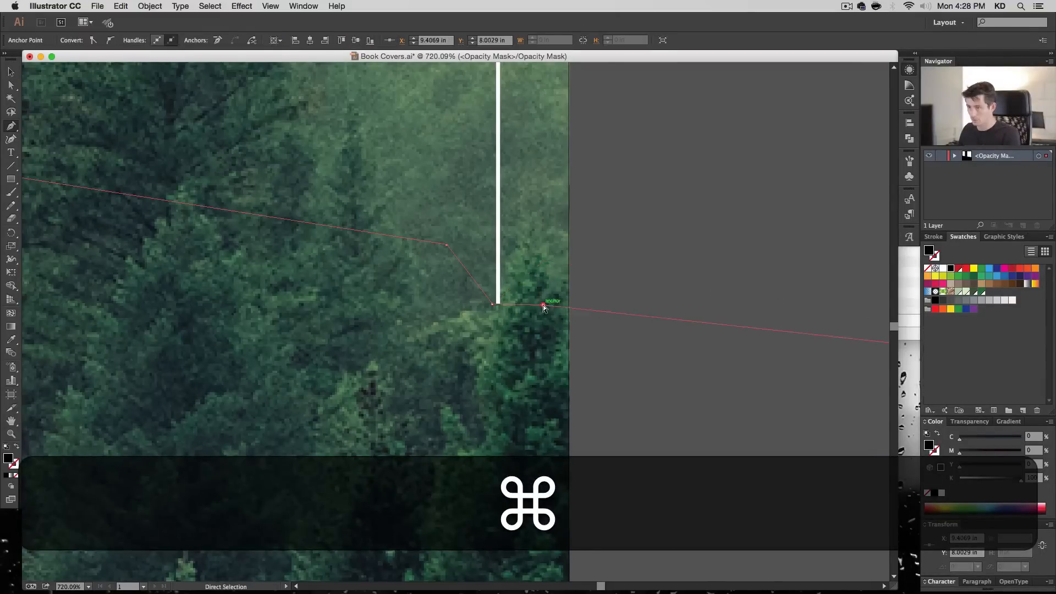
left_click(679, 418, "super")
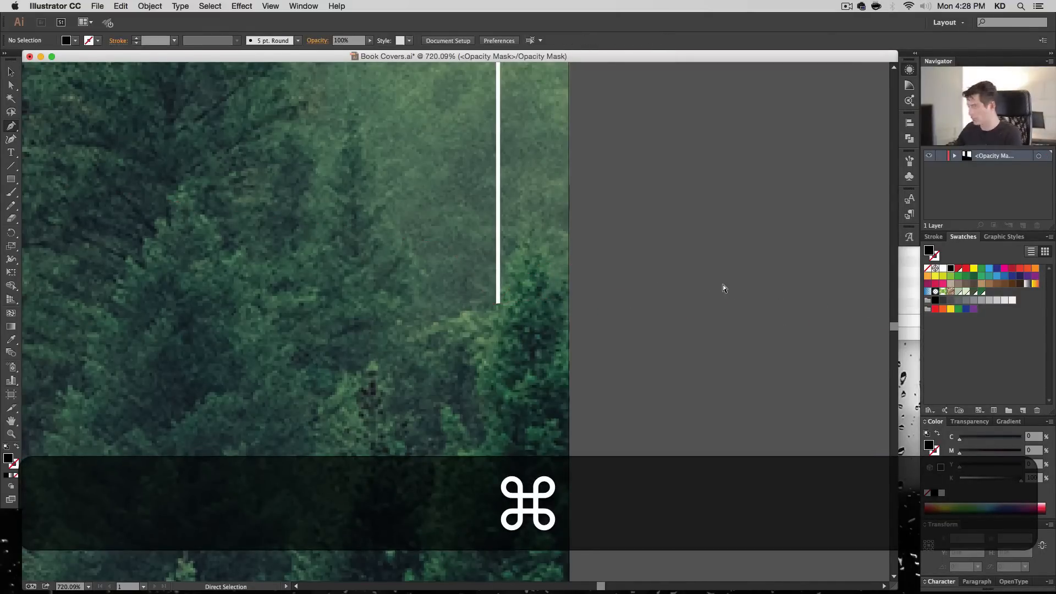
key("super+1")
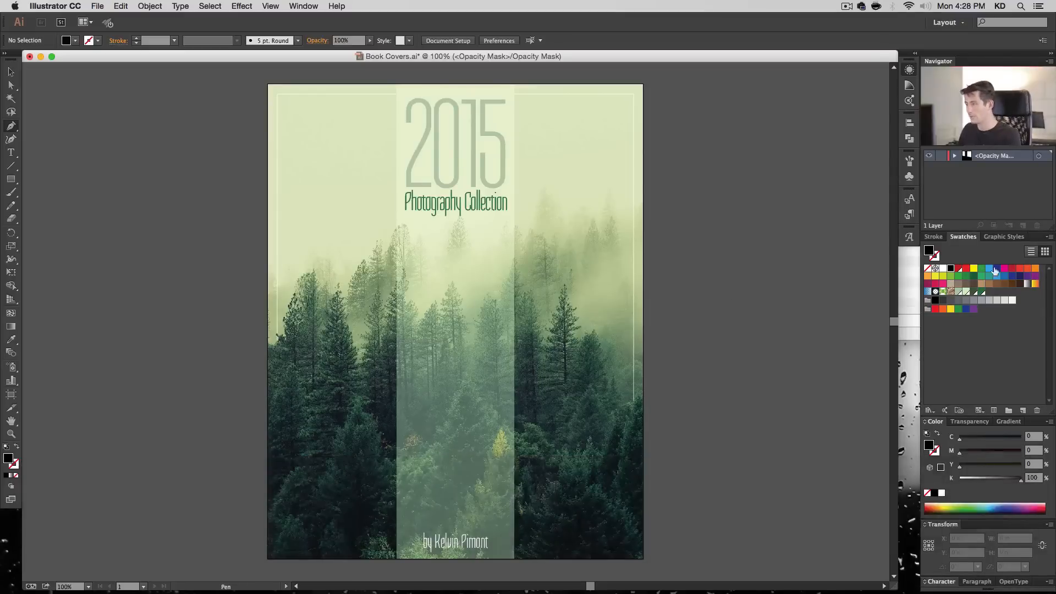
- Leave the opacity mask for the border artwork, deselect it, and toggle the border's visibility off and on to compare
left_click(970, 422)
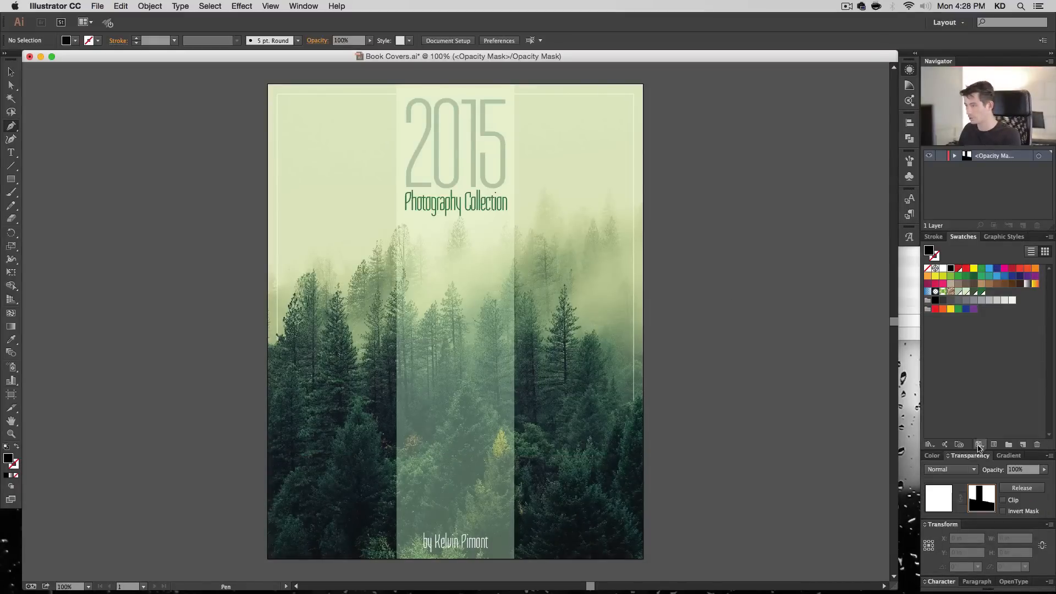
left_click(939, 493)
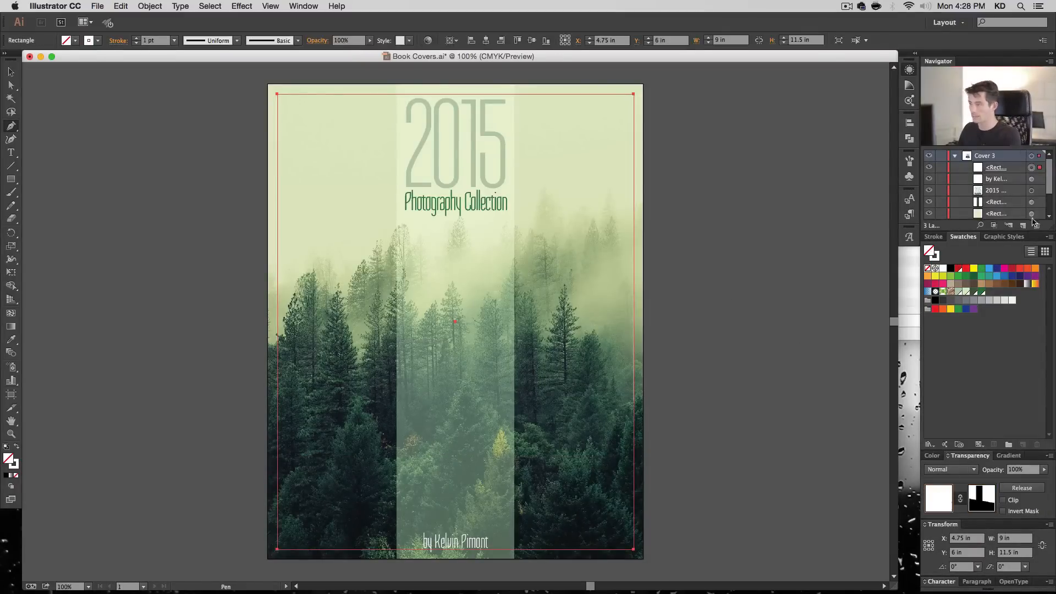
key("super+shift+a")
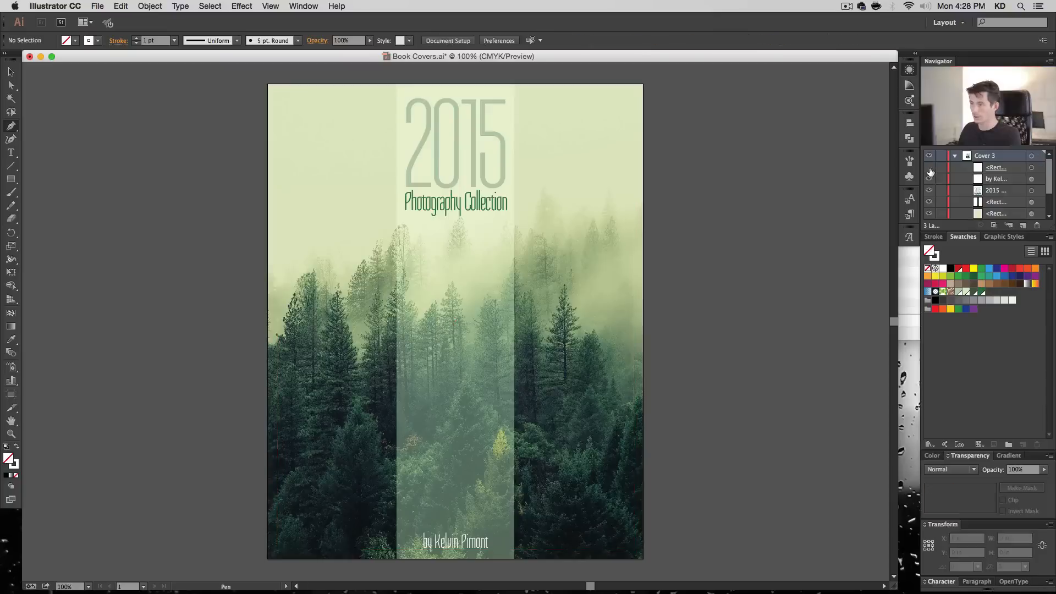
left_click(929, 170)
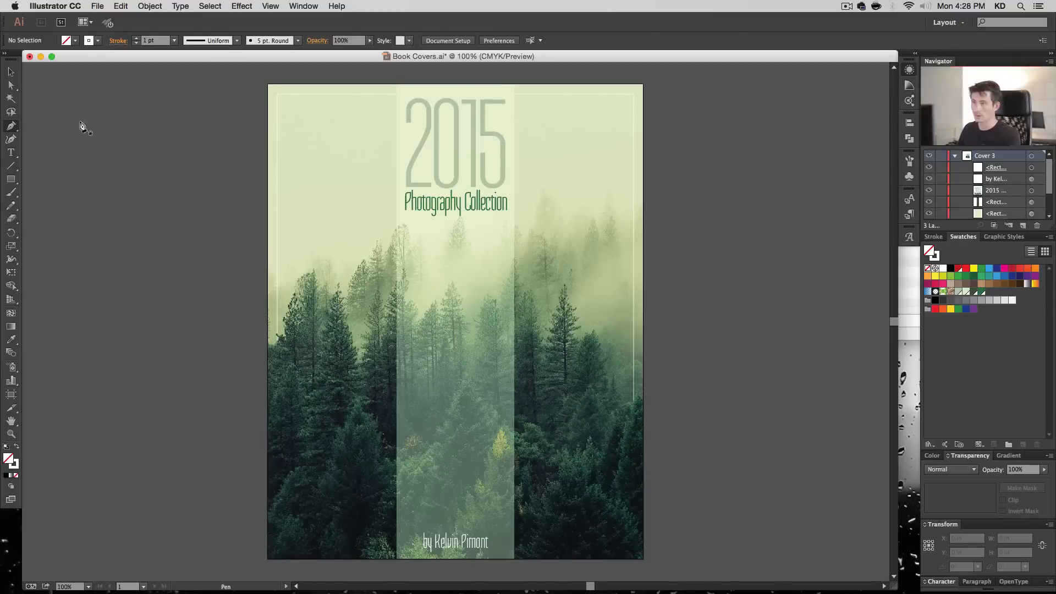
- Set the leading of the 2015 Photography Collection title text to 47 pt and deselect it
left_click(11, 72)
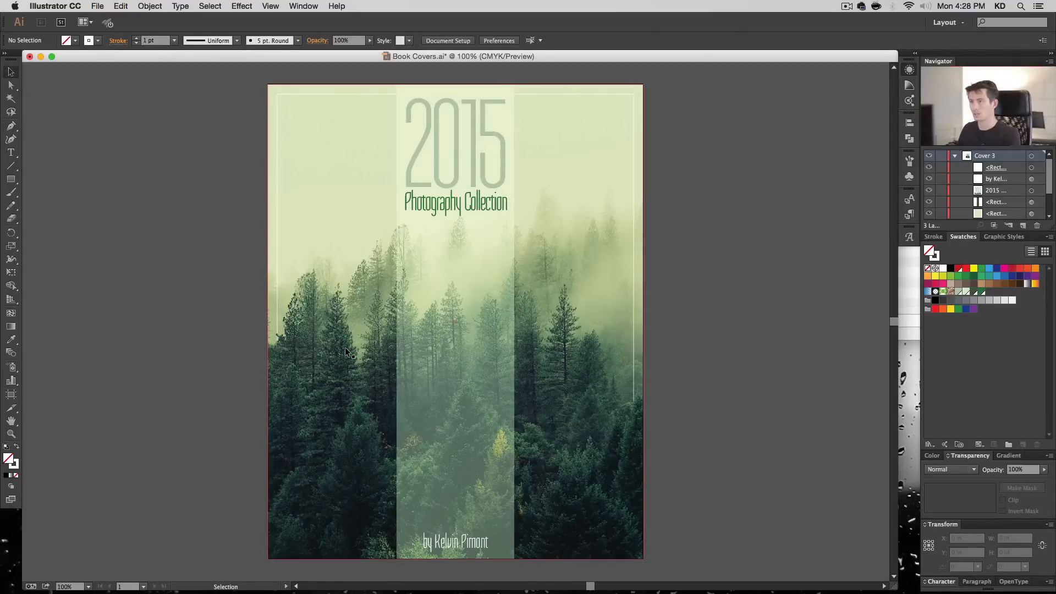
left_click(444, 205)
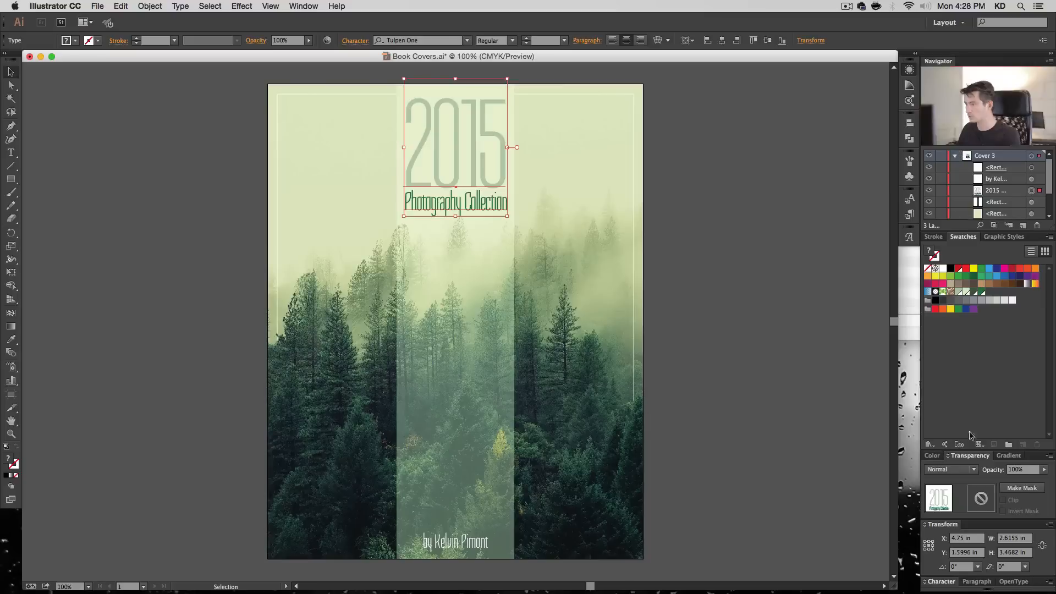
left_click(945, 583)
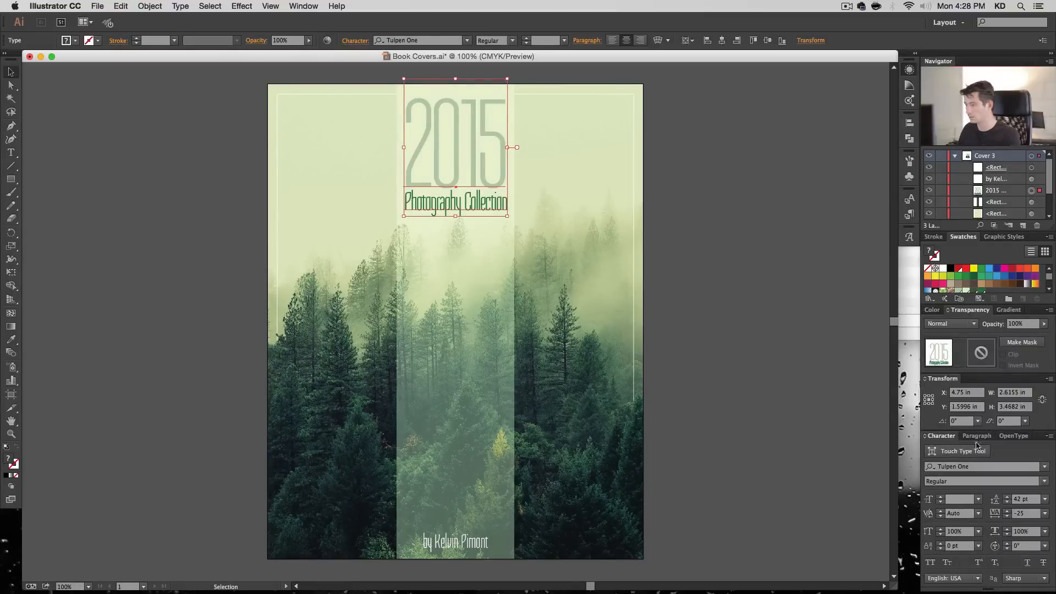
left_click(977, 443)
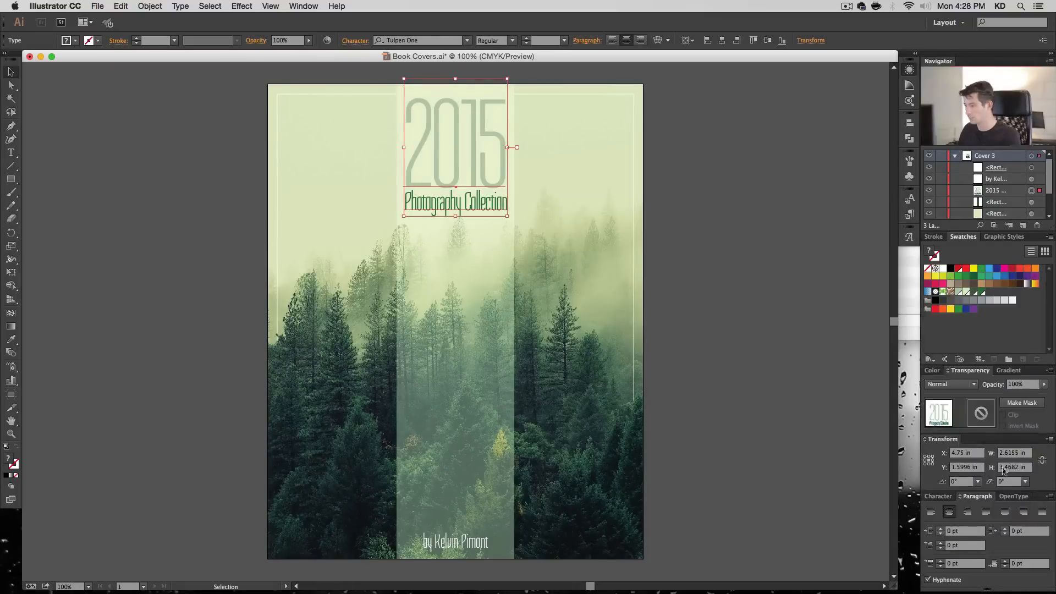
left_click(938, 496)
left_click(1007, 497)
left_click(1007, 498)
left_click(1007, 497)
left_click(1007, 497)
left_click(1007, 497)
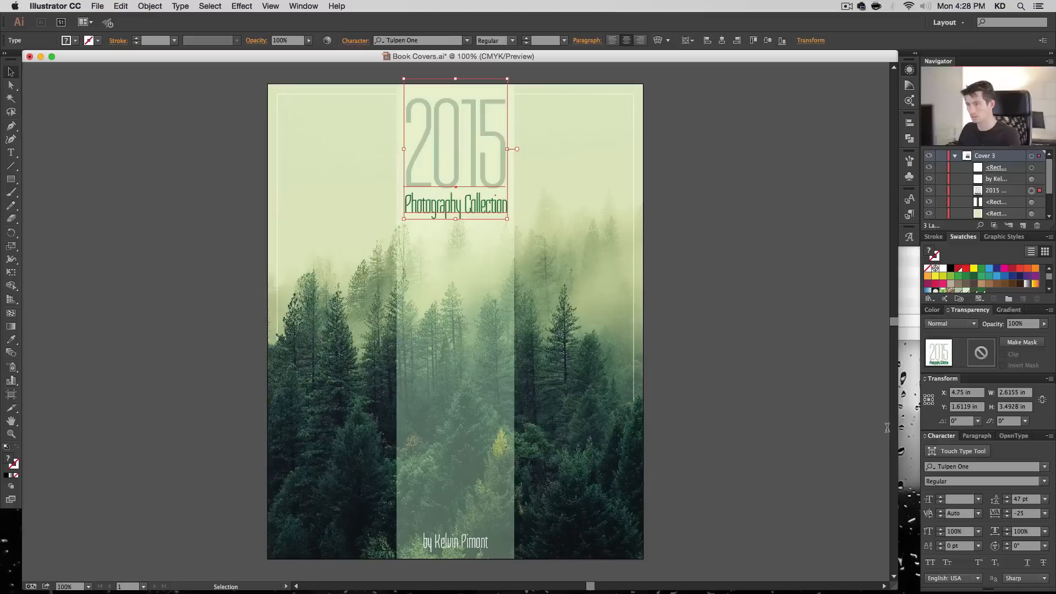
left_click(759, 327)
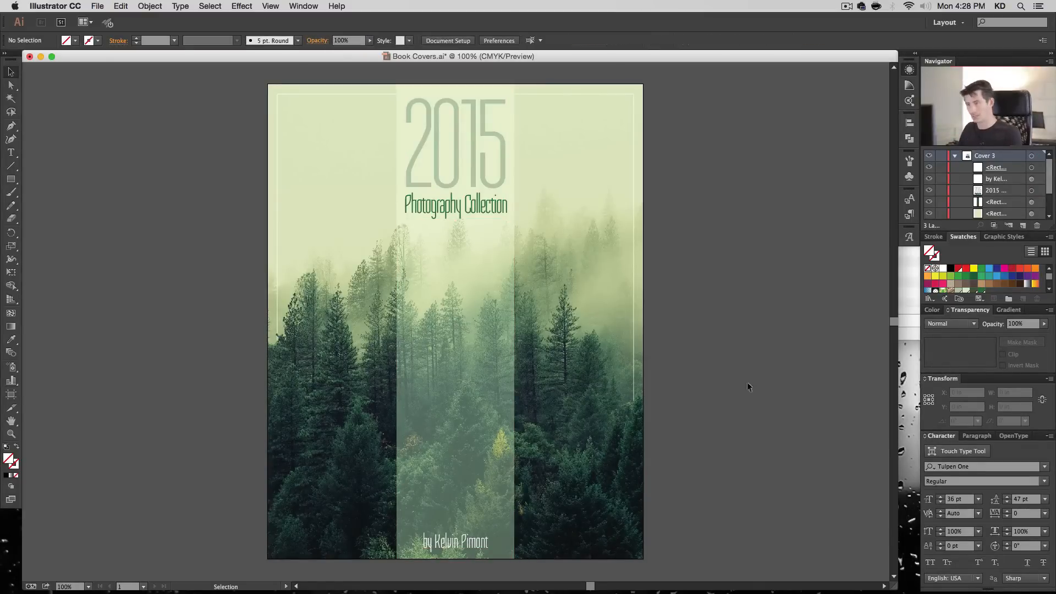
- Collapse the Cover 3 layer and save the document
left_click(954, 156)
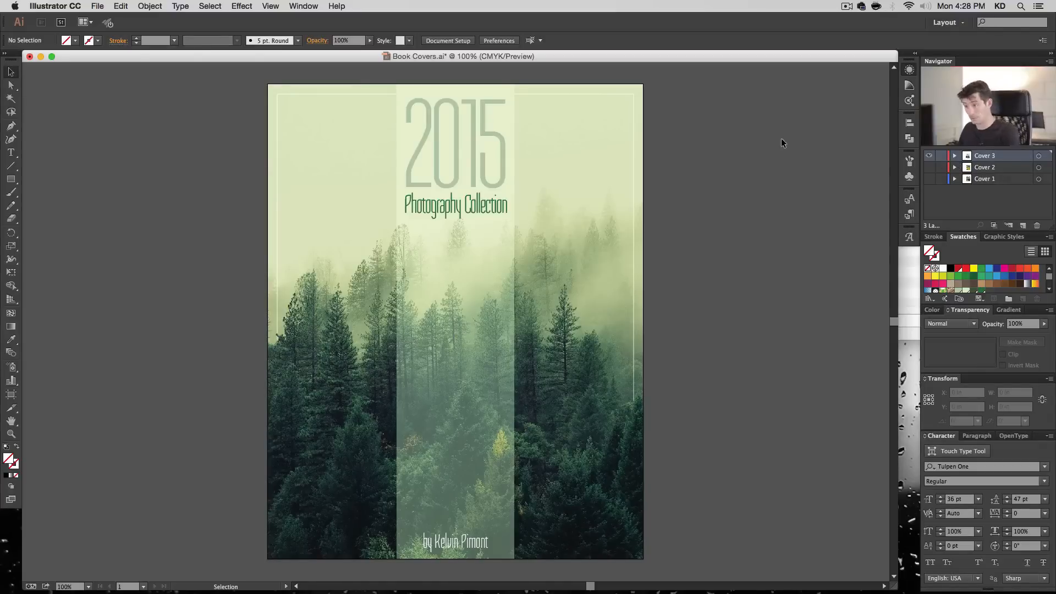
key("super+s")
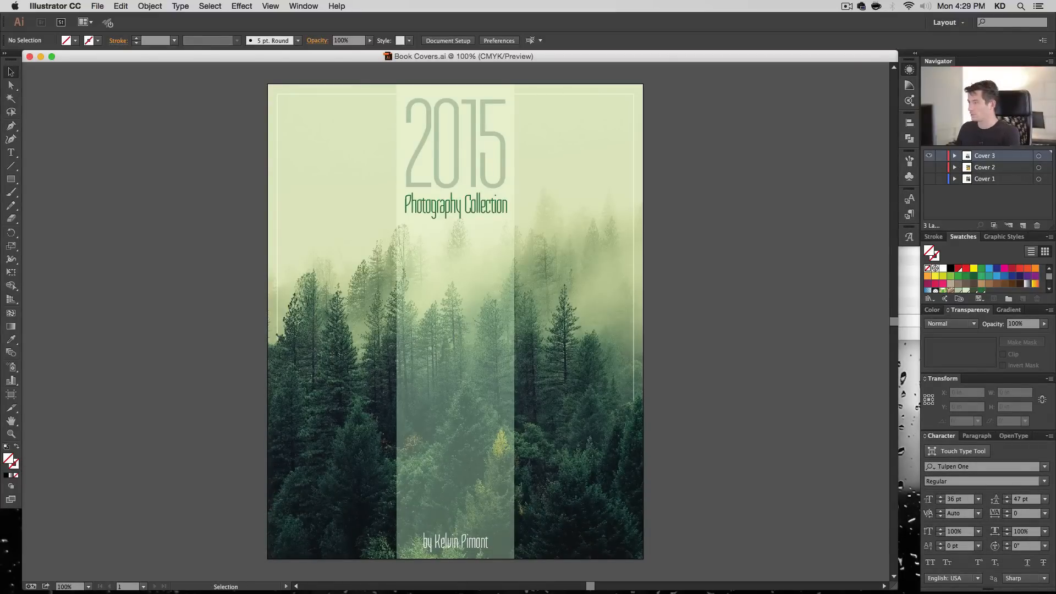
key("super+Tab")
left_click(796, 228)
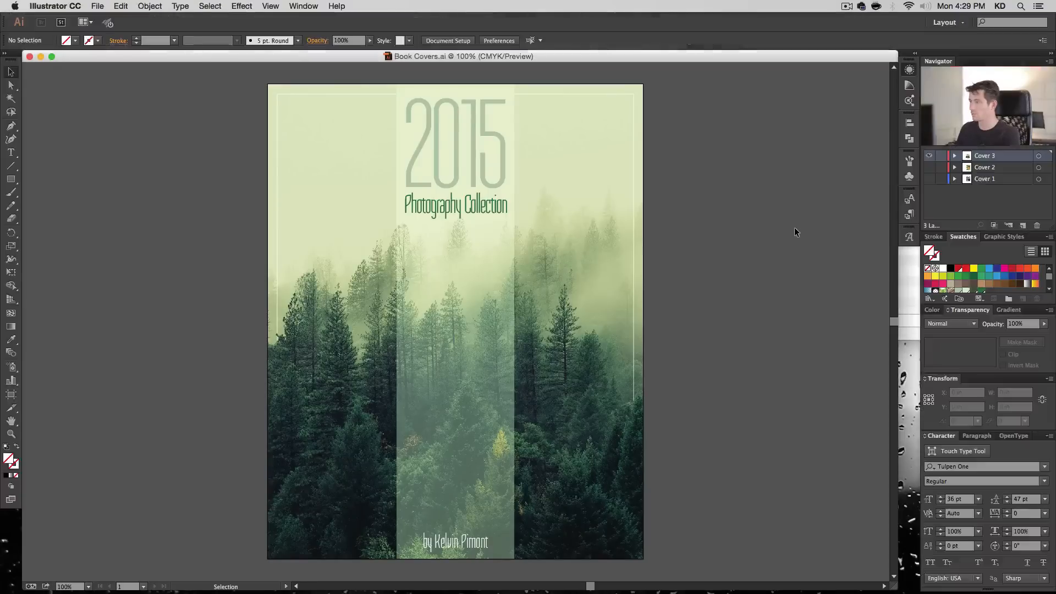
- Hide the Cover 3 layer, add a new layer named Cover 4, and switch the display to Preview mode
left_click(928, 155)
left_click(1023, 226)
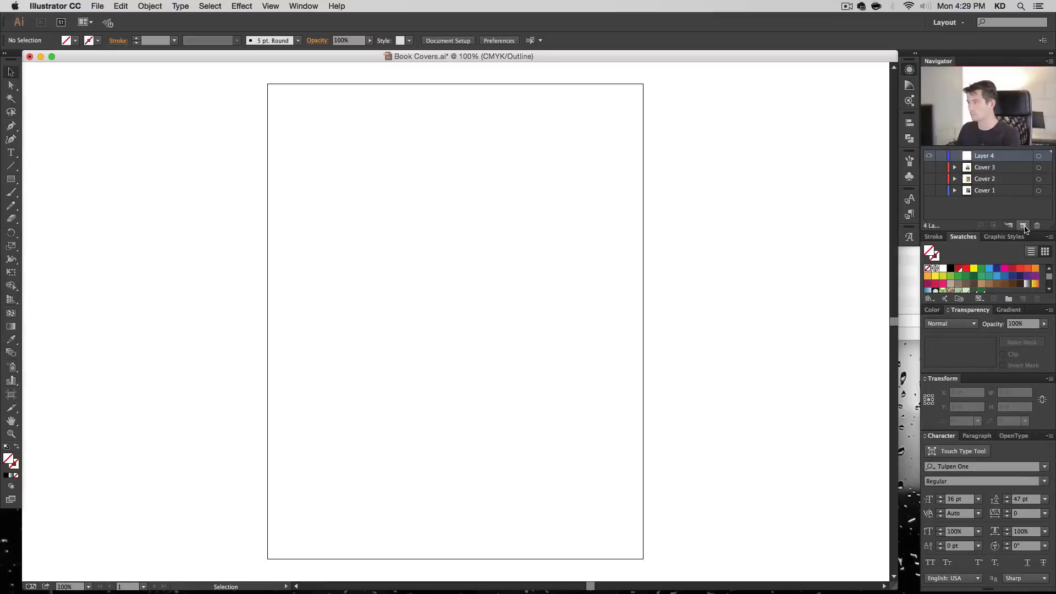
key("super+y")
double_click(984, 155)
type("Cover")
key("Return")
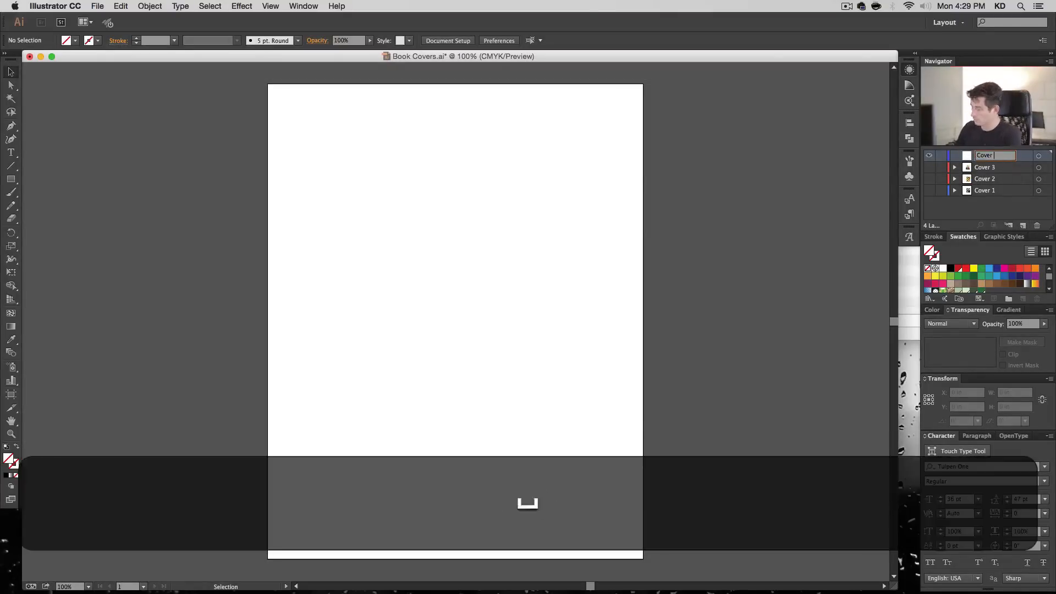
type("4")
key("Return")
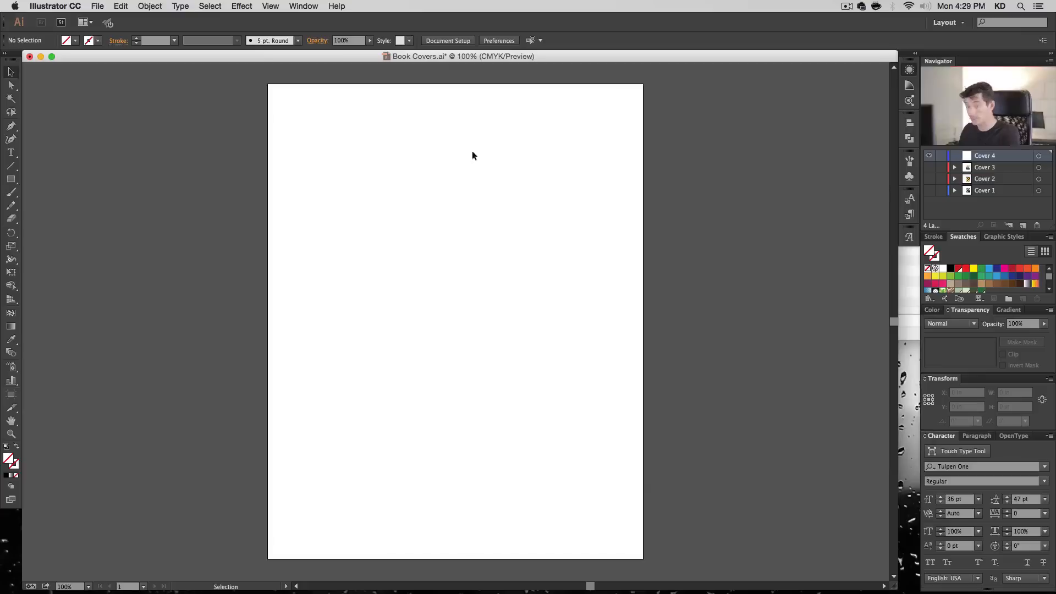
- Draw a 9.5 by 12 in rectangle on Cover 4 and centre it horizontally and vertically on the artboard
key("m")
left_click(309, 104)
type("8.")
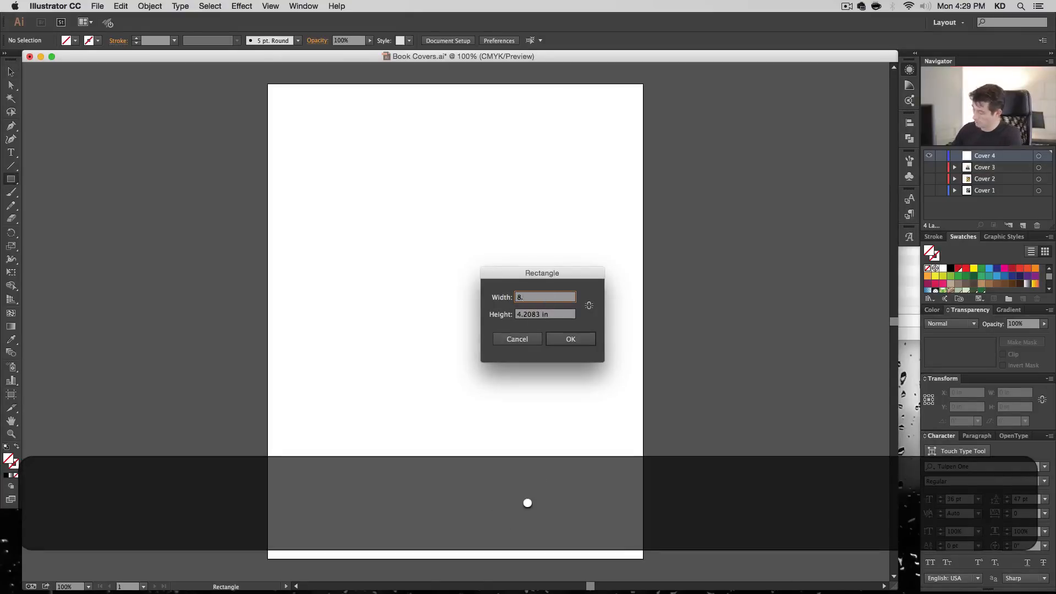
key("BackSpace")
key("BackSpace")
type("9.5")
key("Tab")
type("12")
key("Return")
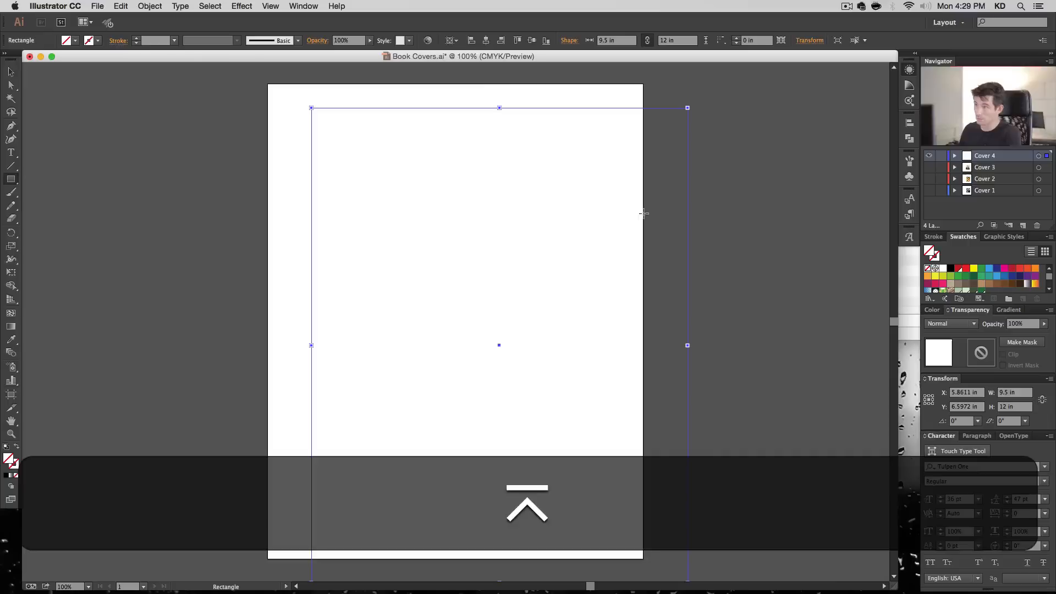
left_click(486, 41)
left_click(532, 40)
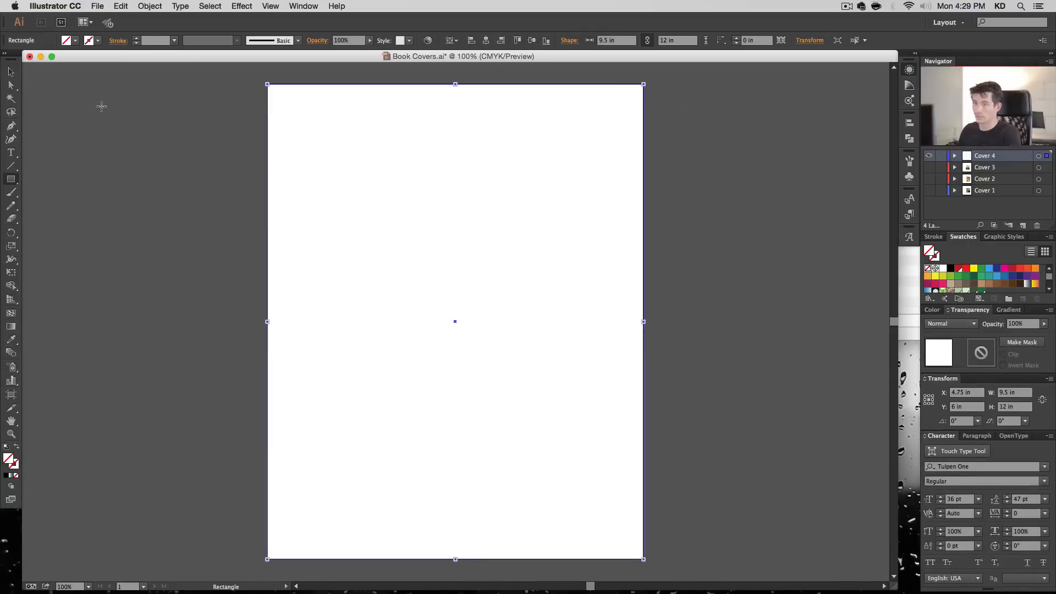
- Place the photo 00540.jpg on the Cover 4 layer, starting near the artboard's upper-left corner
key("v")
left_click(98, 6)
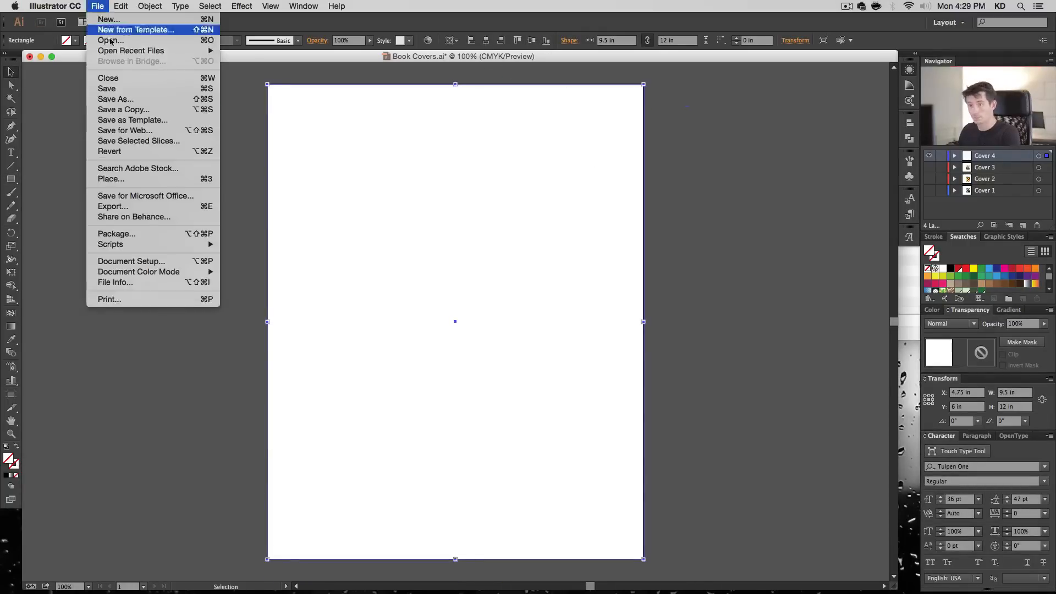
left_click(122, 179)
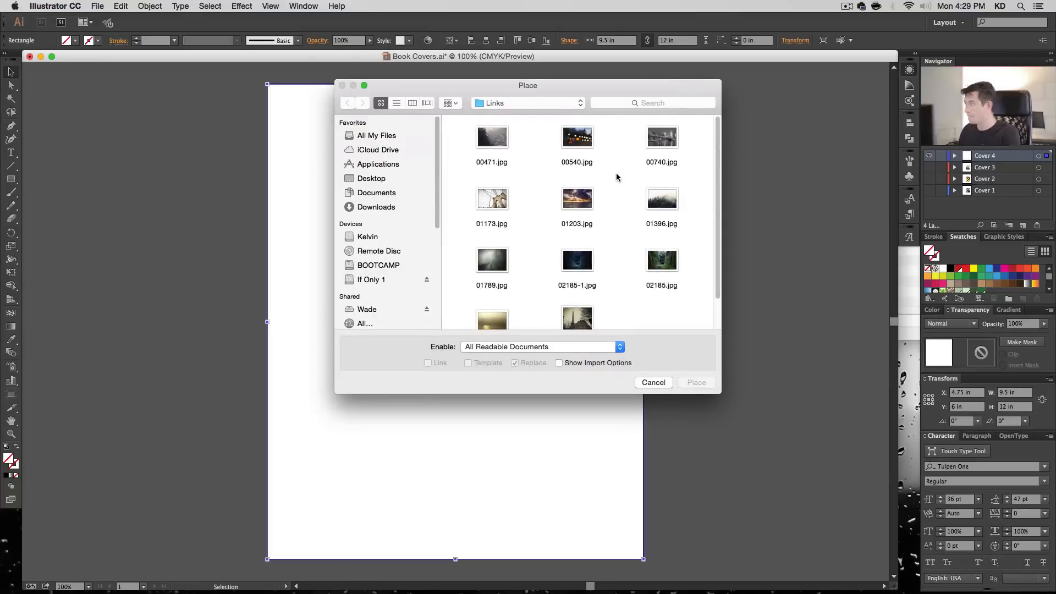
double_click(577, 138)
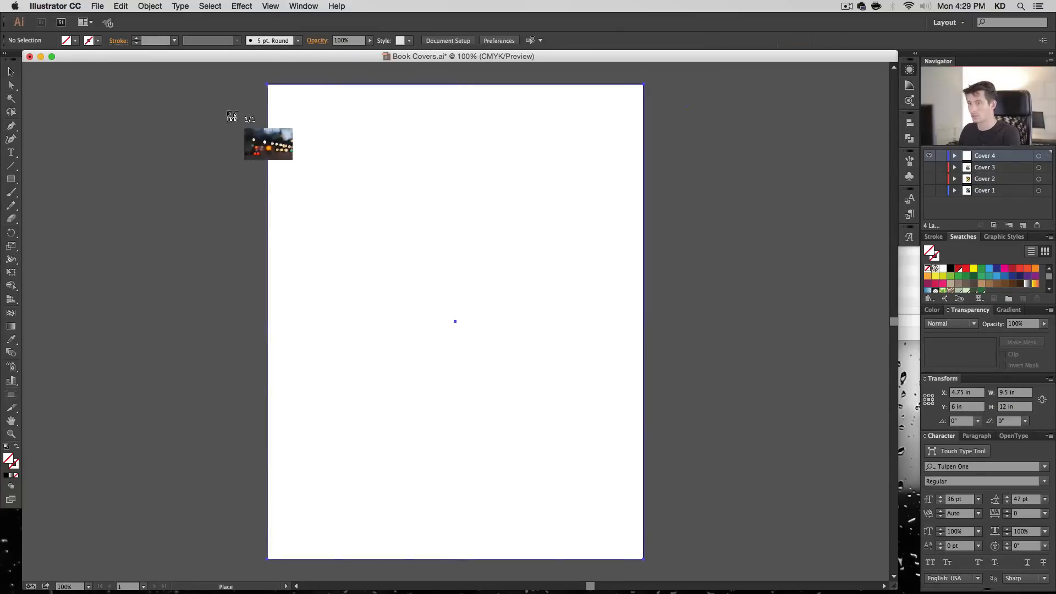
left_click(220, 109)
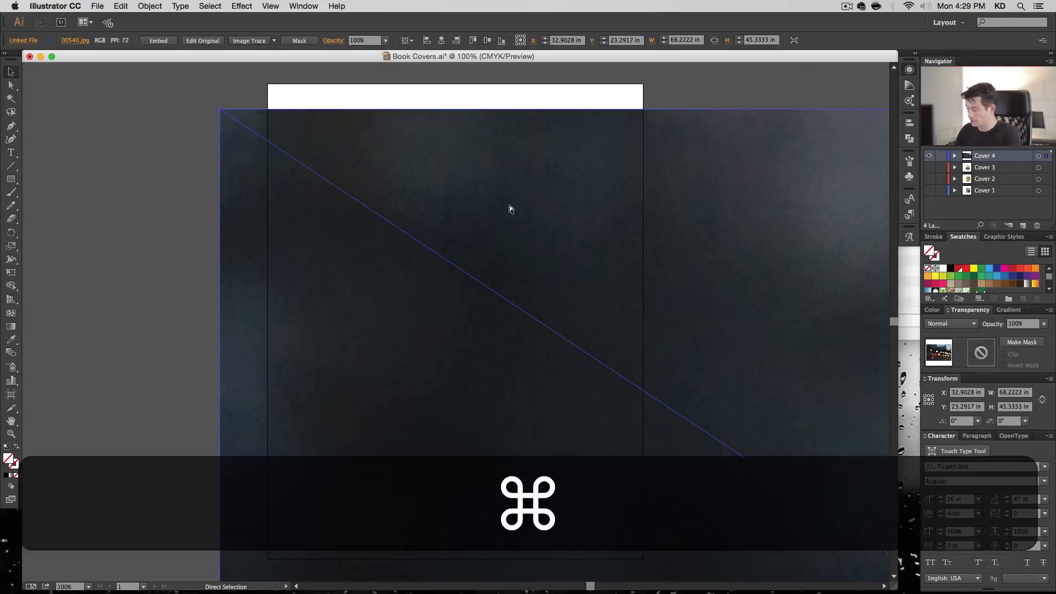
key("super+minus")
key("super+minus")
key("super+minus")
key("super+minus")
key("super+minus")
key("super+minus")
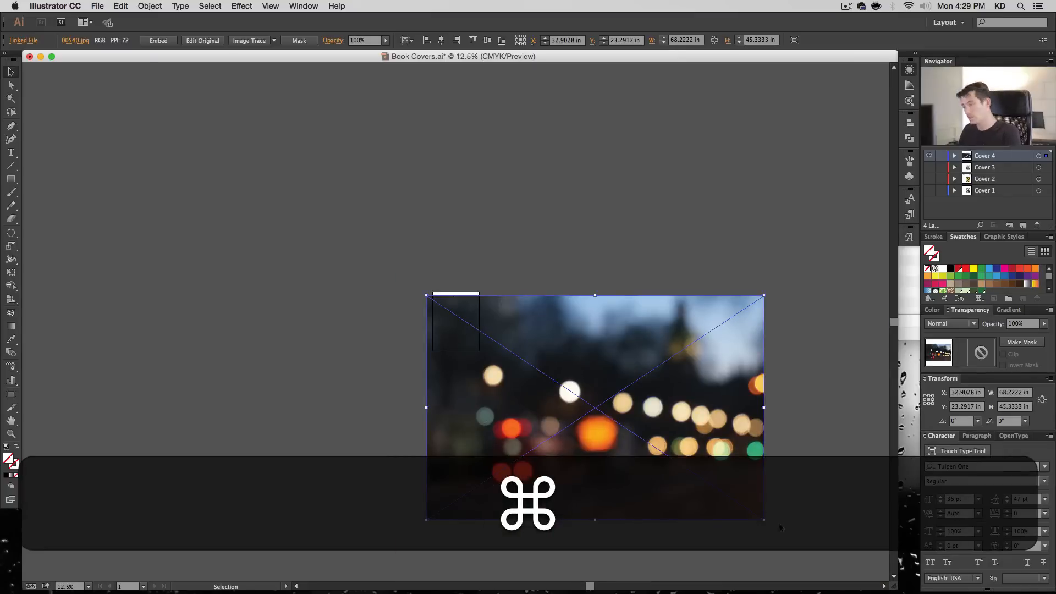
left_click_drag(764, 519, 501, 364)
key("super+z")
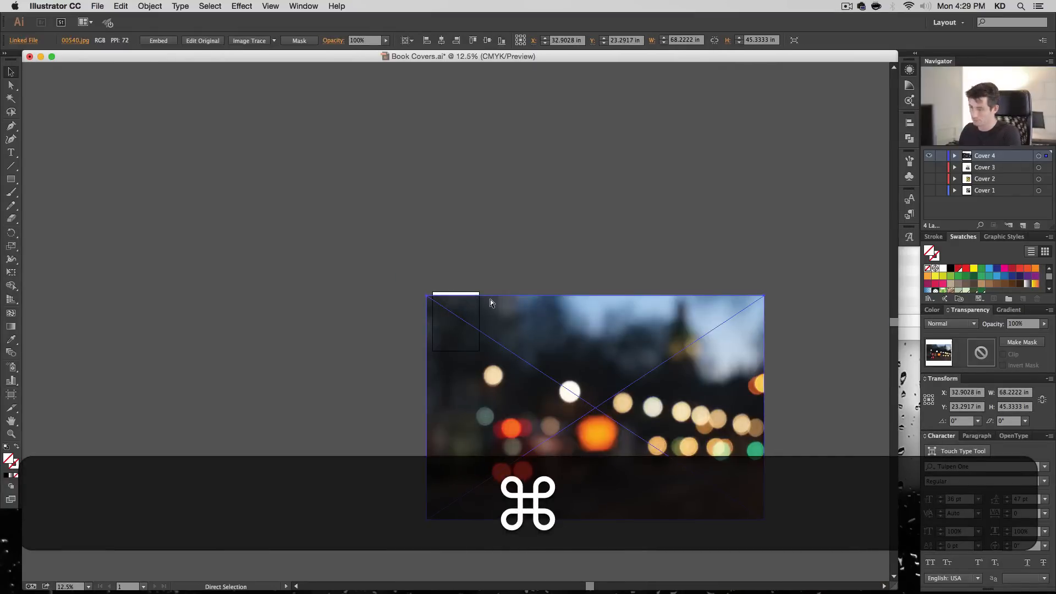
key("super+1")
left_click(156, 304)
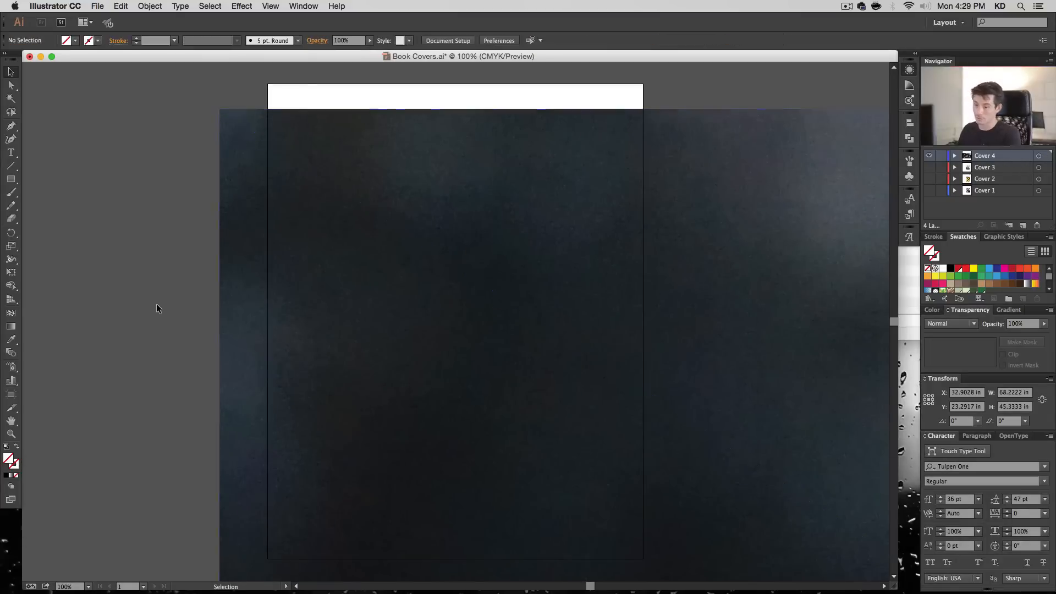
- Scale the placed street-lights photo uniformly to 20%
left_click(364, 301)
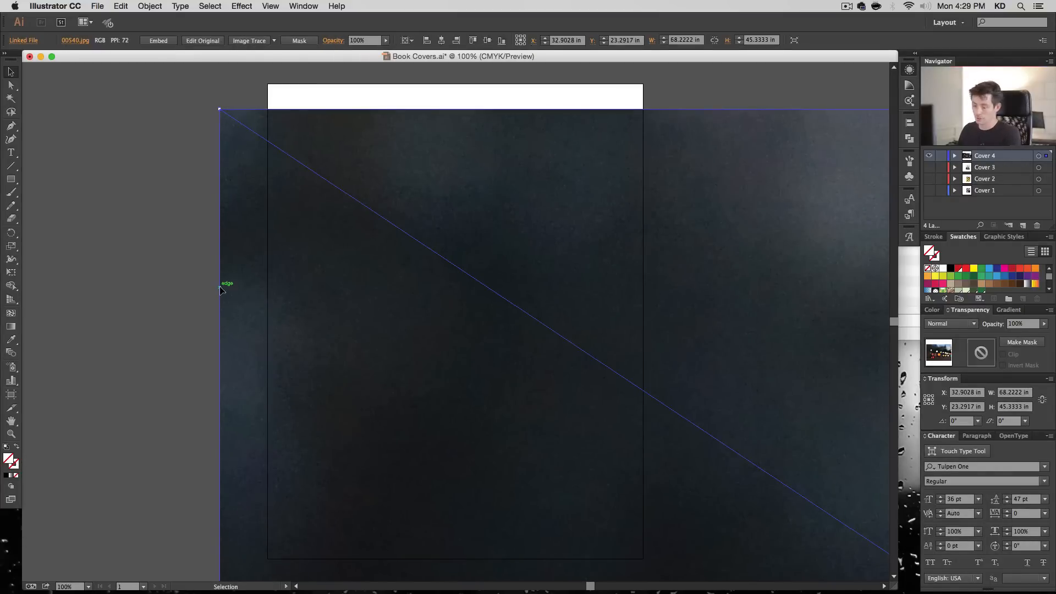
key("s")
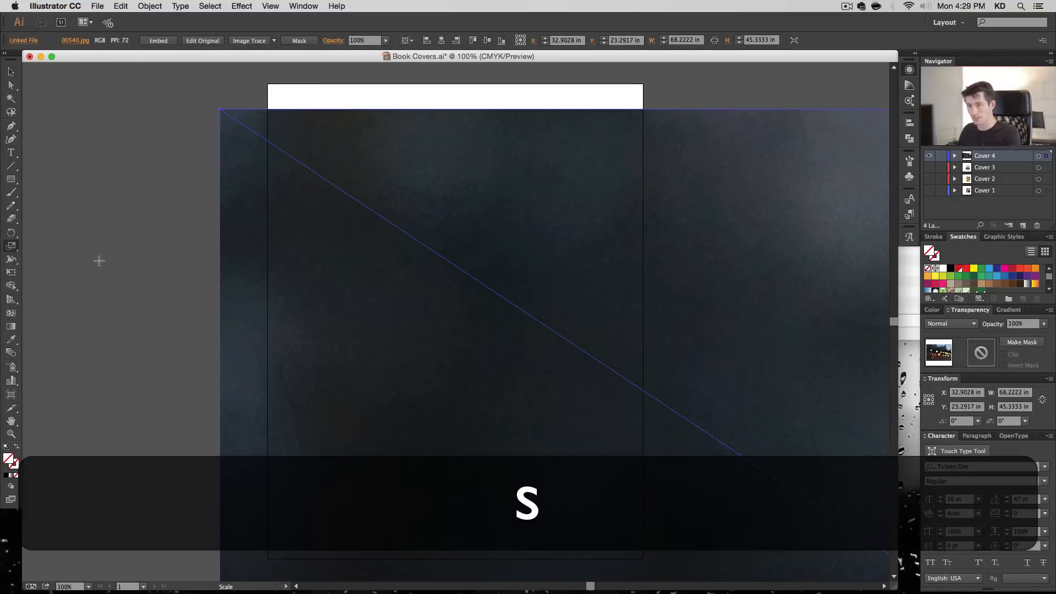
key("Return")
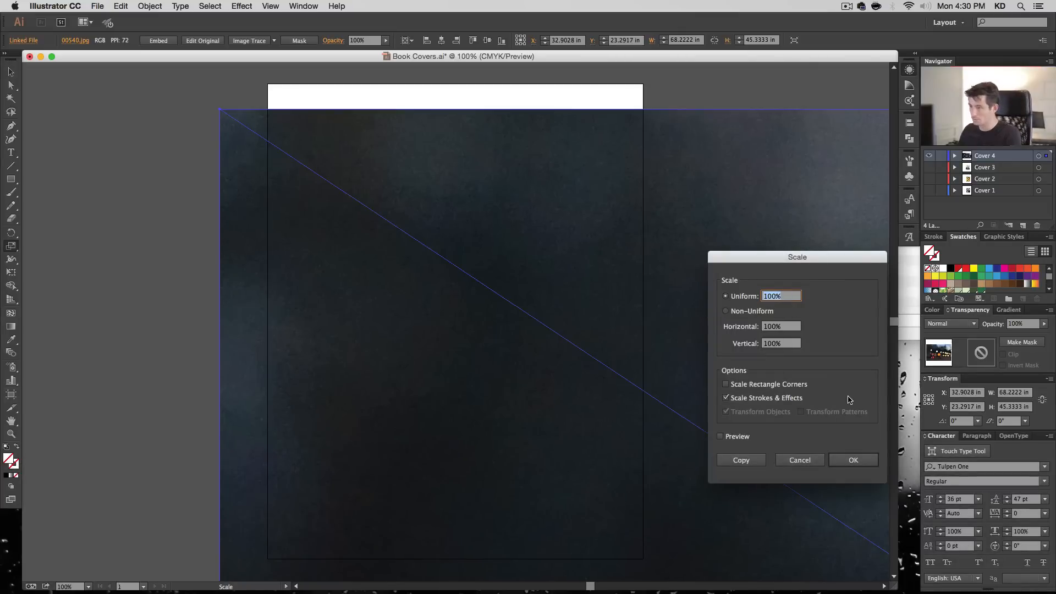
type("20")
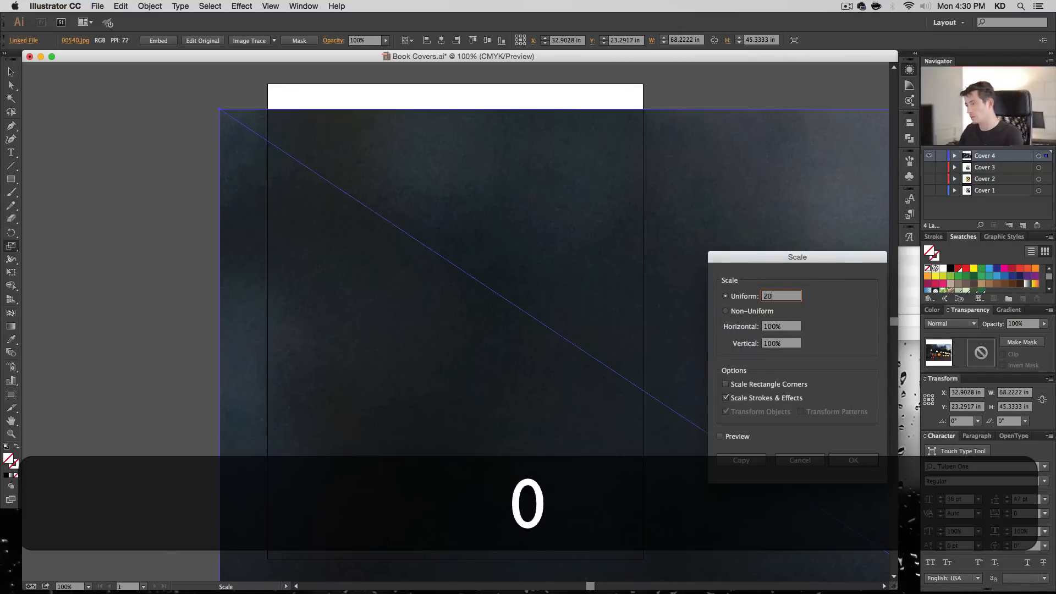
key("Return")
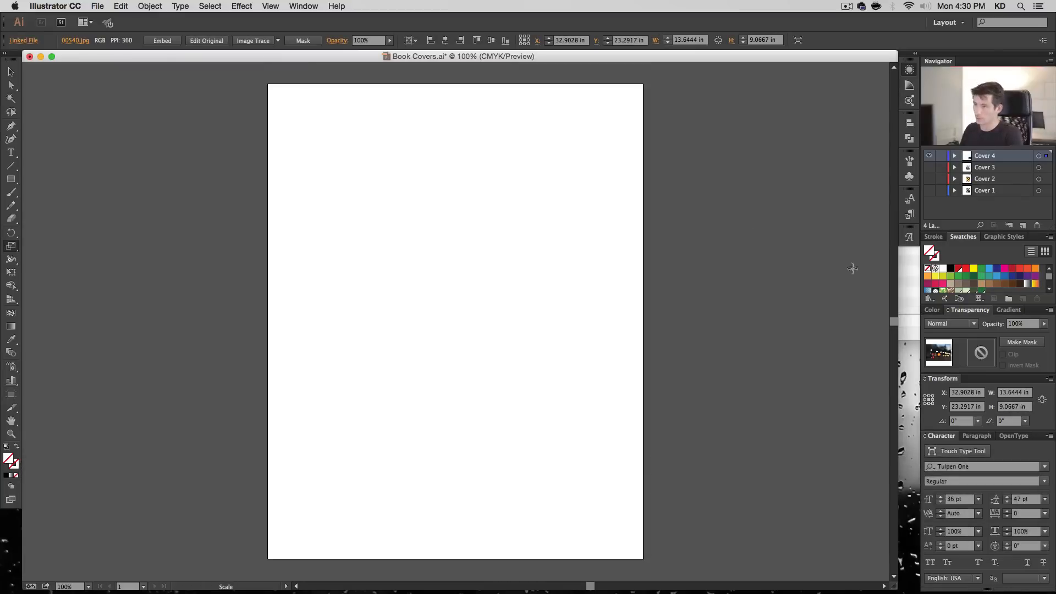
- Centre the photo horizontally and vertically on the artboard and enlarge it proportionally from its centre to about 18.31 by 12.16 in
left_click(445, 41)
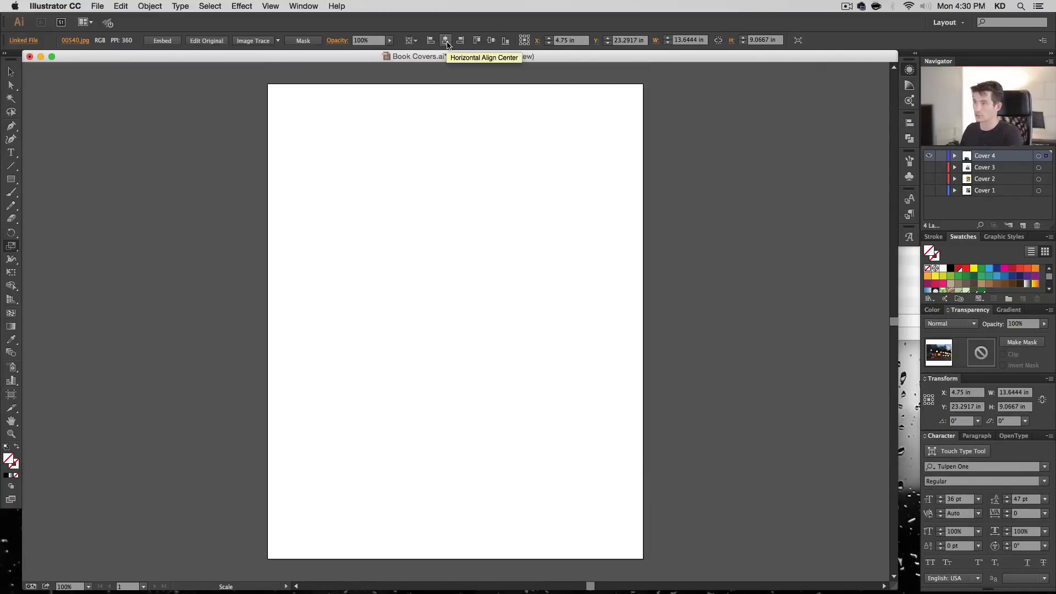
left_click(491, 41)
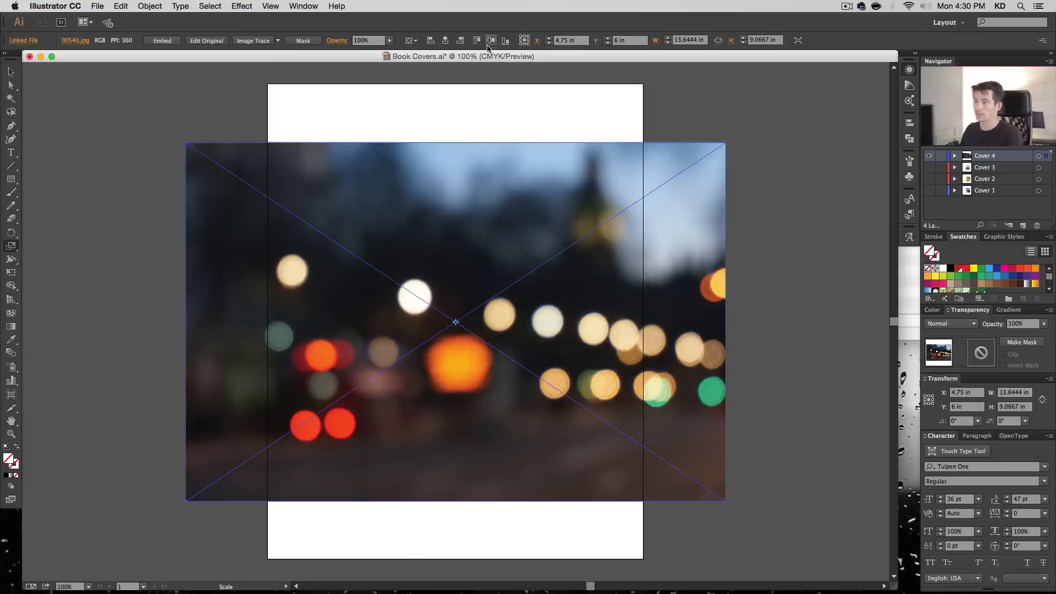
left_click(10, 72)
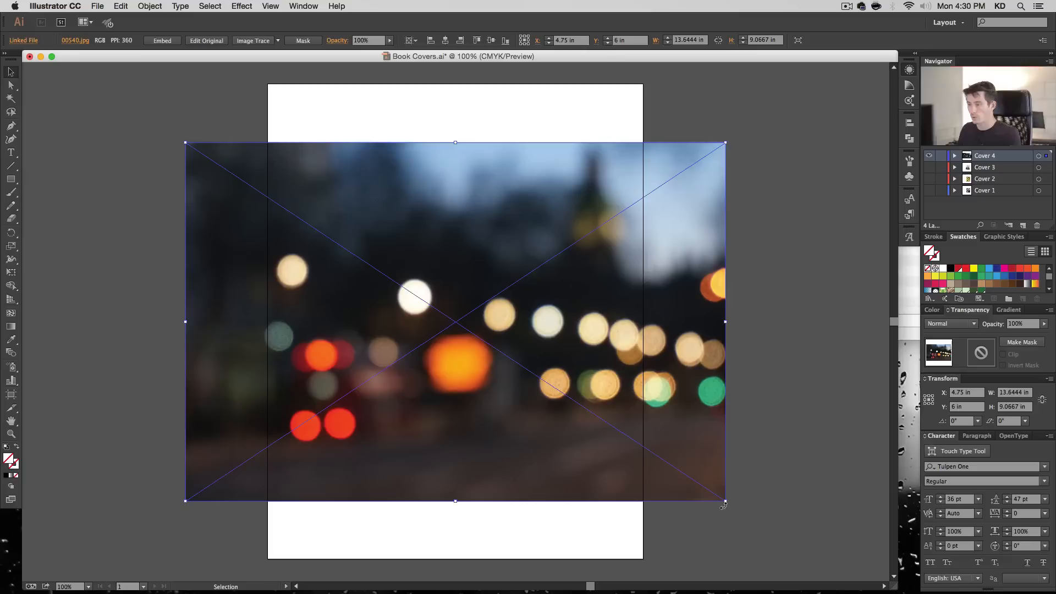
left_click_drag(726, 502, 817, 564)
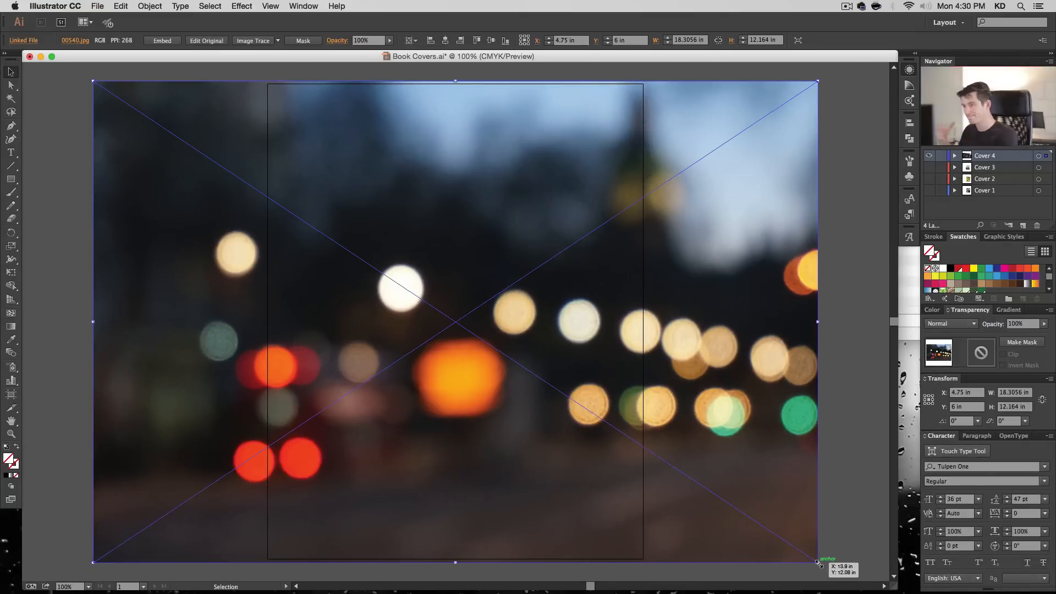
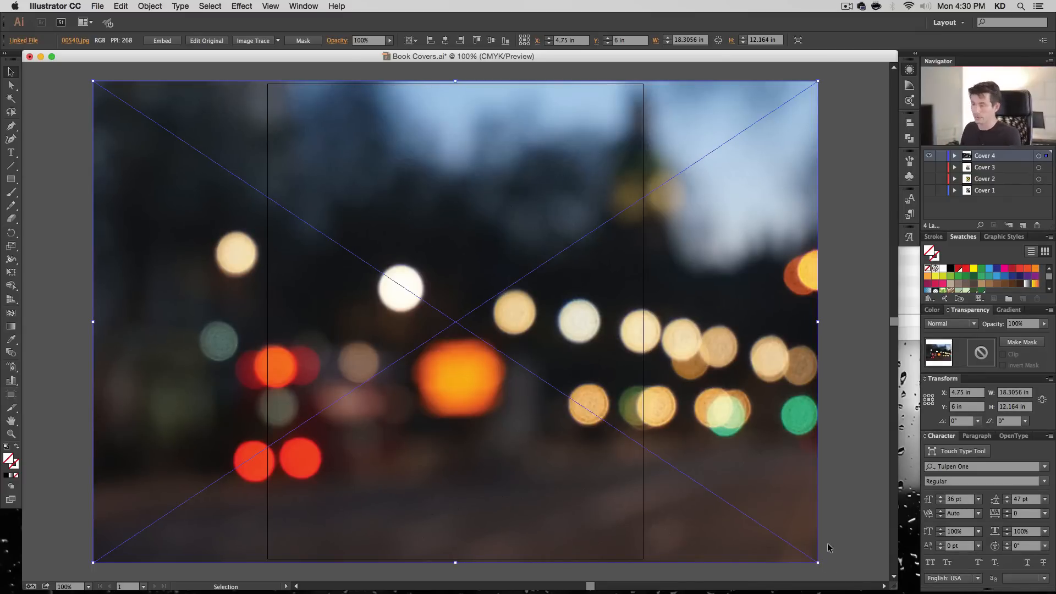
- Move the rectangle above the street-lights photo in the Cover 4 layer and make a clipping mask from the two
left_click(954, 156)
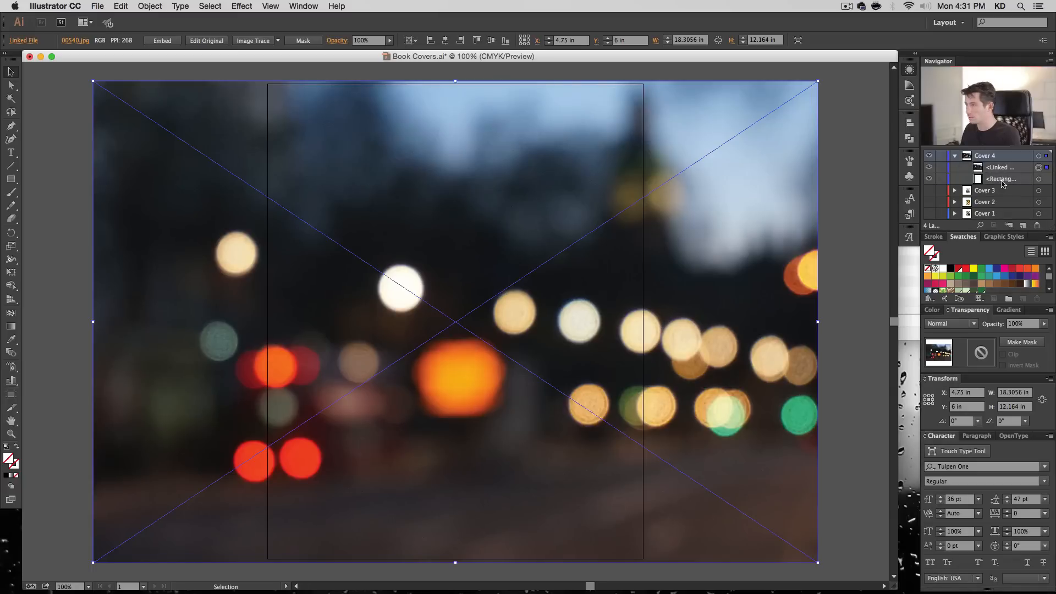
left_click_drag(1002, 183, 1014, 170)
left_click(1038, 168, "shift")
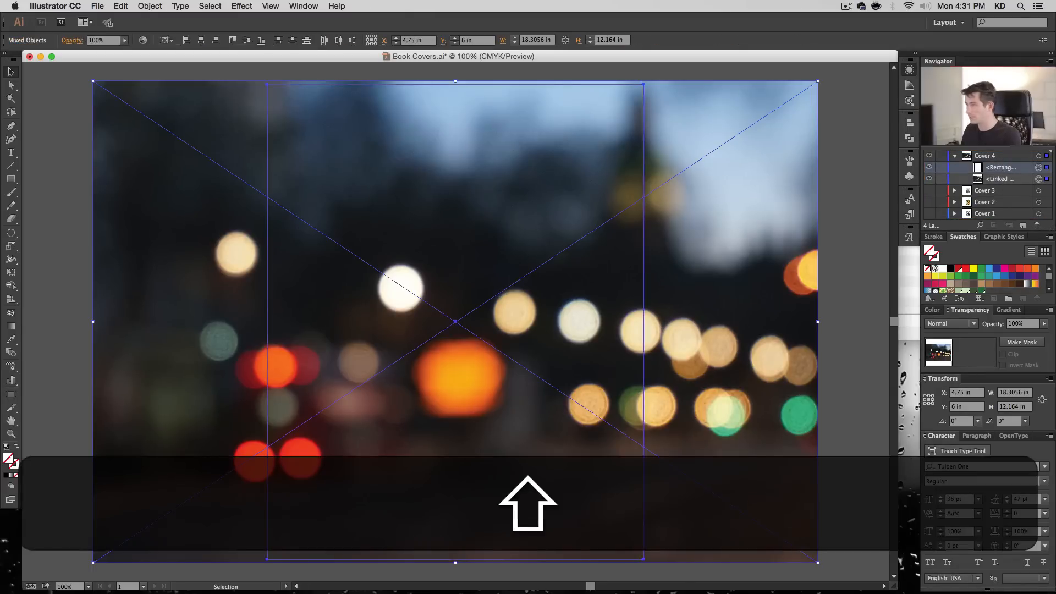
key("super+7")
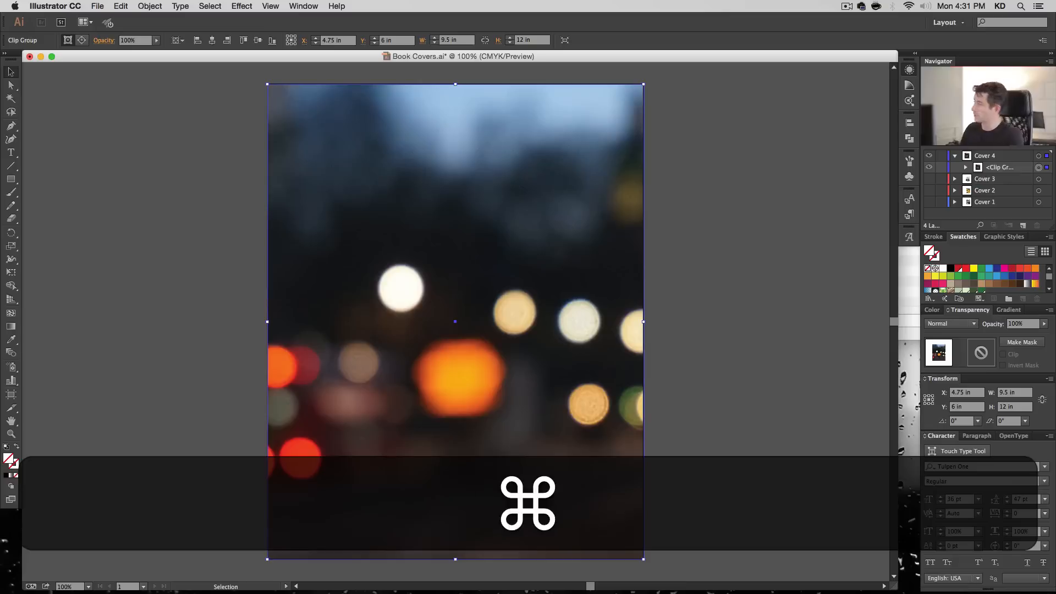
- Shift the clipped photo left inside its mask to about X 1.99 in, leaving the clipping rectangle in place
left_click(966, 167)
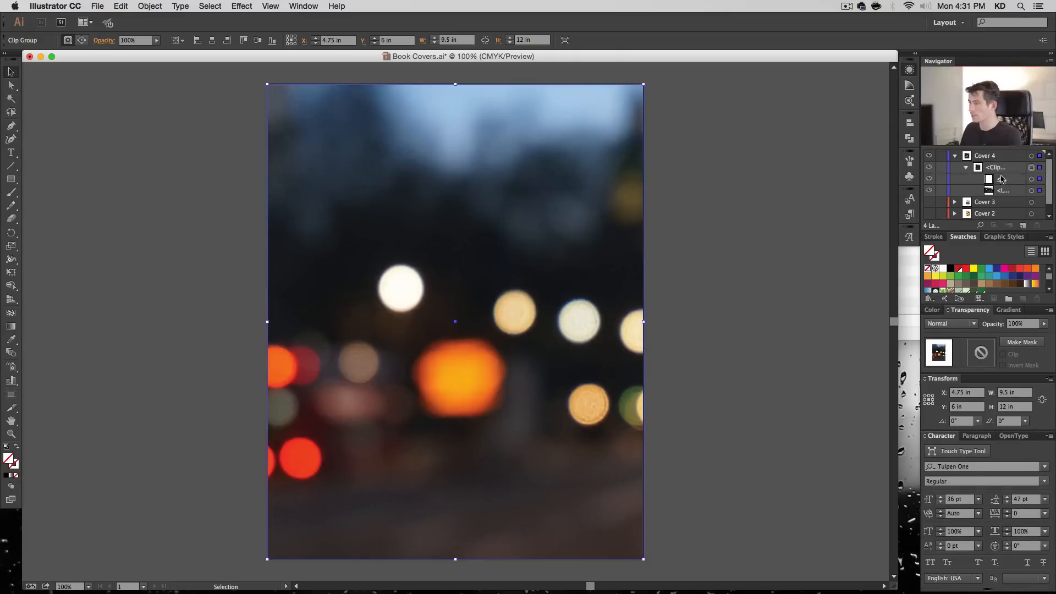
left_click(1032, 190)
left_click_drag(566, 257, 505, 255)
key("shift+Left")
key("shift+Left")
key("shift+Left")
key("shift+Left")
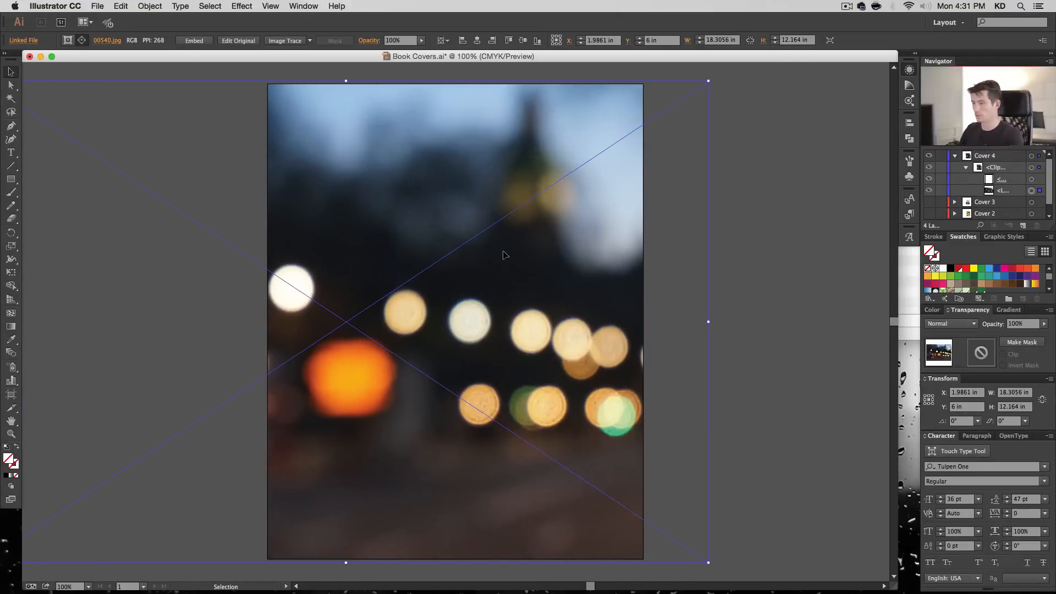
- Enlarge the clipped photo proportionally from its centre to about 19.69 by 13.08 in and nudge it horizontally to X 2.125 in
left_click_drag(708, 564, 737, 581)
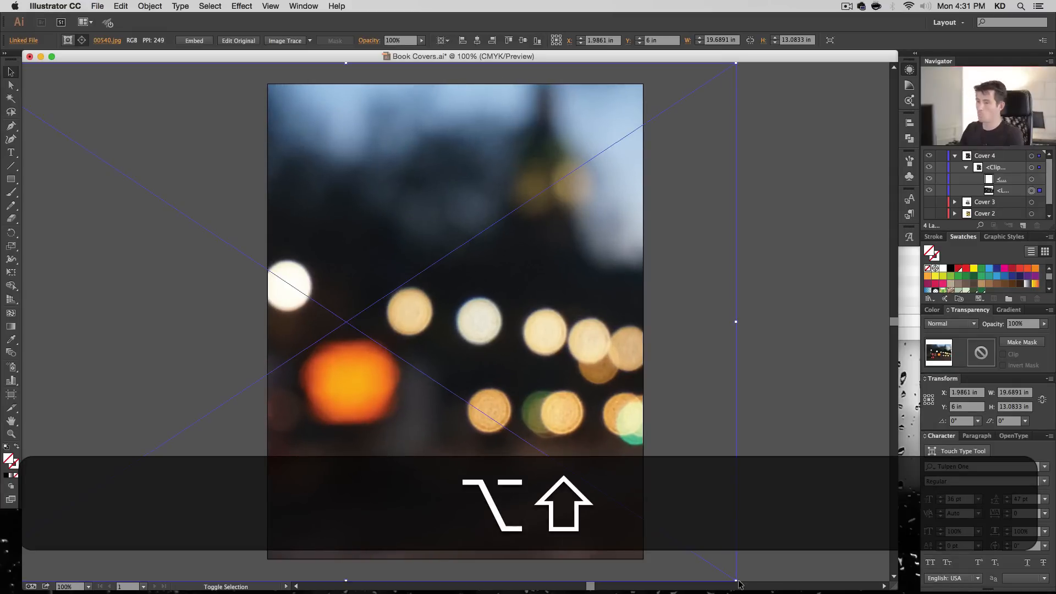
key("shift+Right")
key("shift+Right")
key("shift+Right")
key("shift+Right")
key("shift+Left")
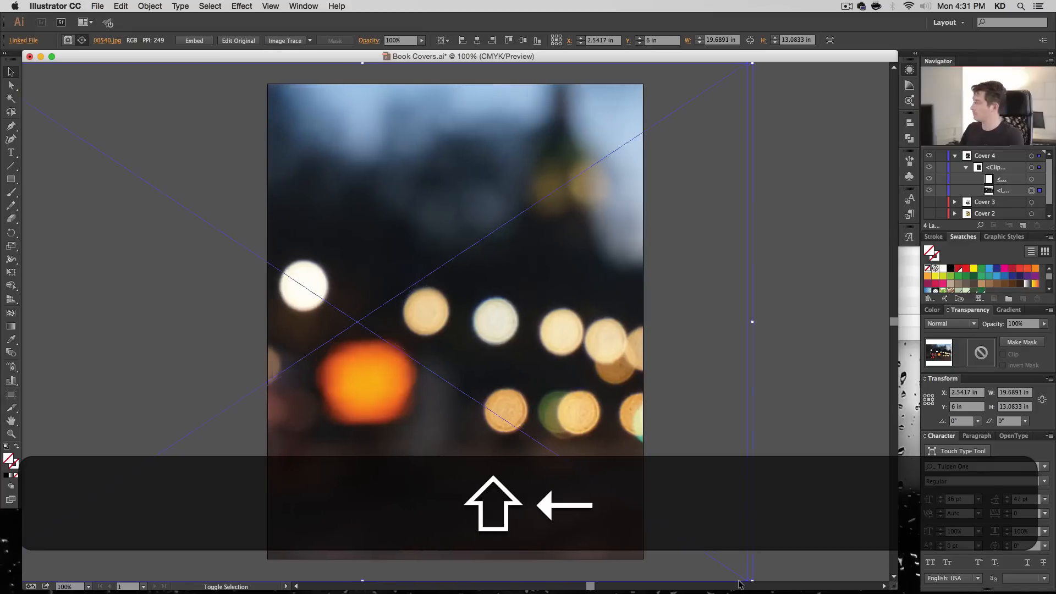
key("shift+Left")
key("shift+Left")
key("shift+Right")
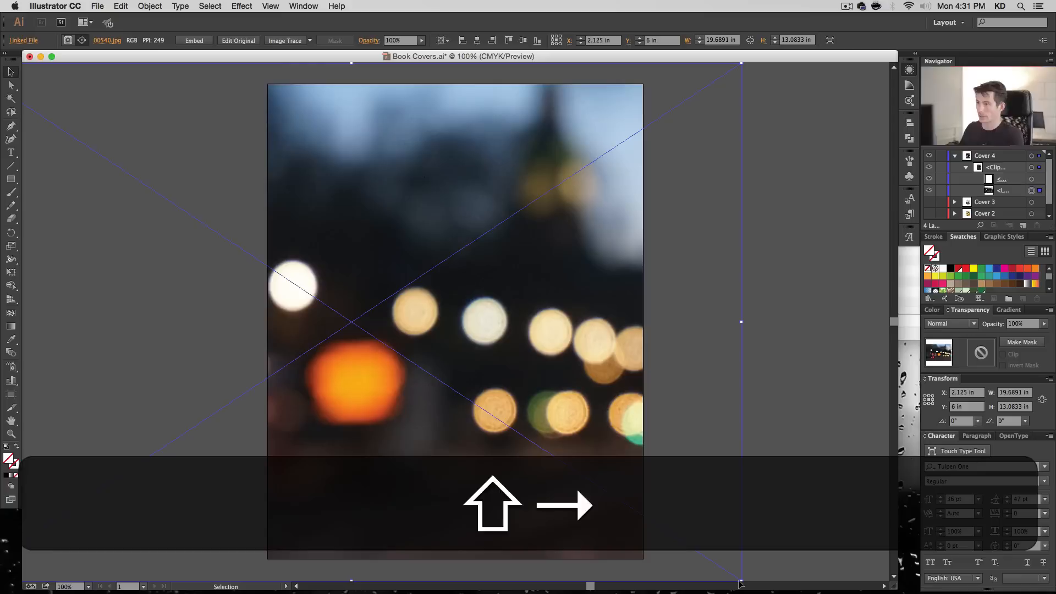
left_click(861, 293)
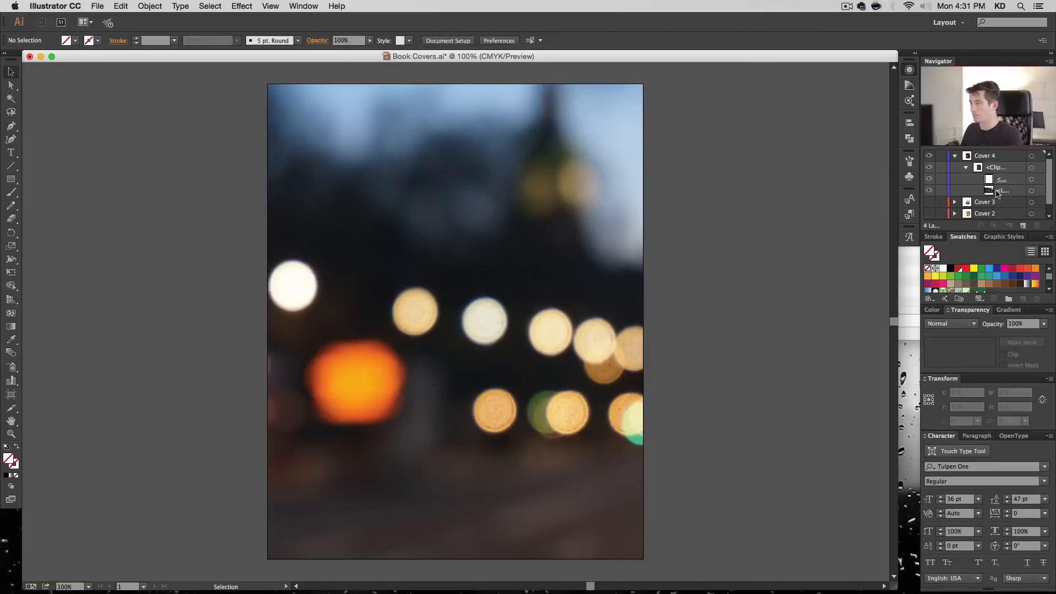
- Add the text "City" in the upper part of Cover 4 and a separate text object "Lights" below it
left_click(966, 167)
left_click(1022, 225)
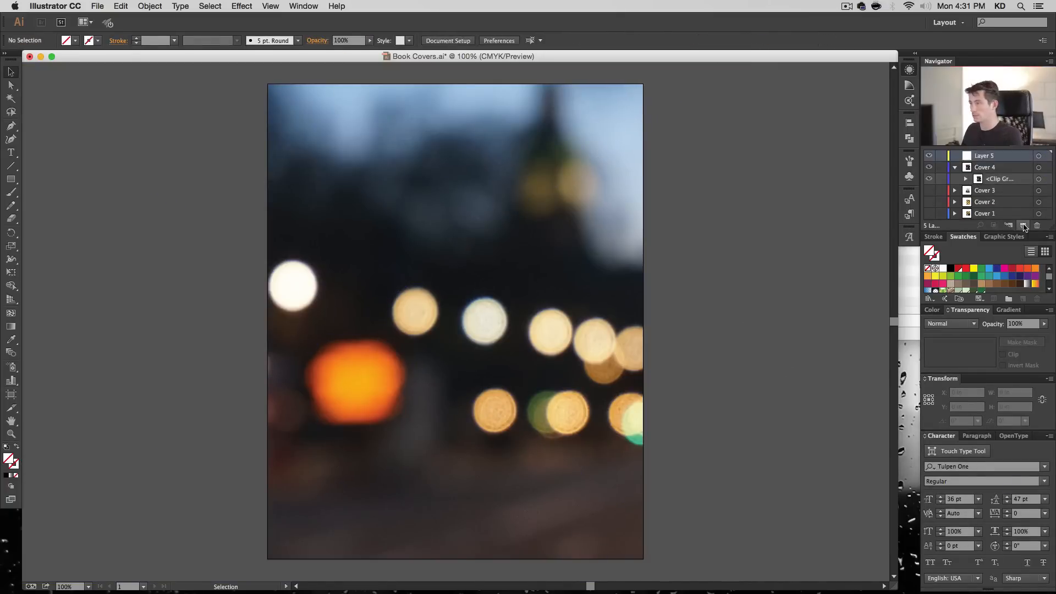
key("super+z")
key("t")
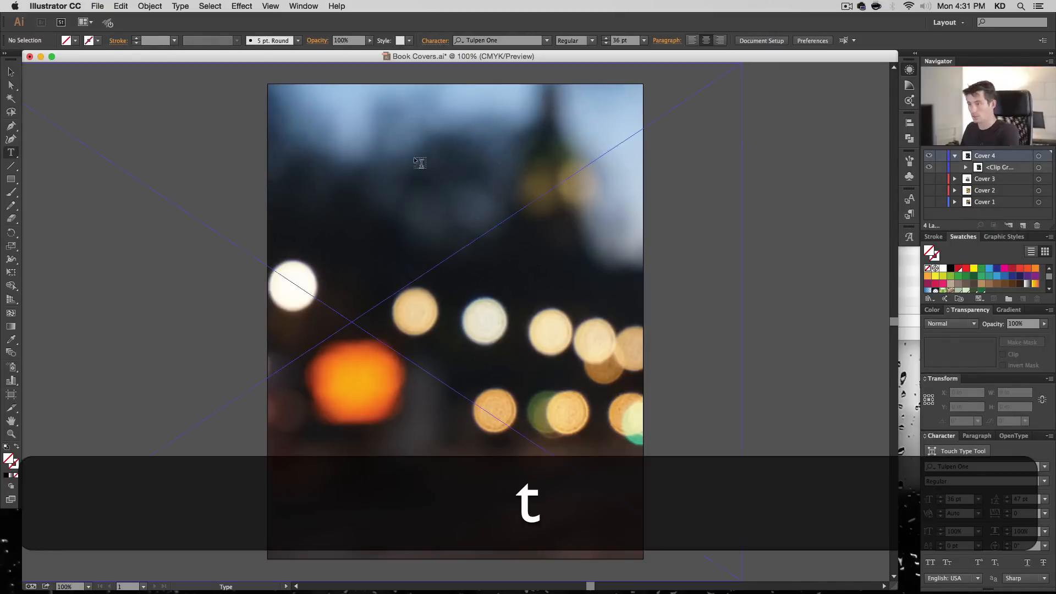
left_click(494, 294)
type("City")
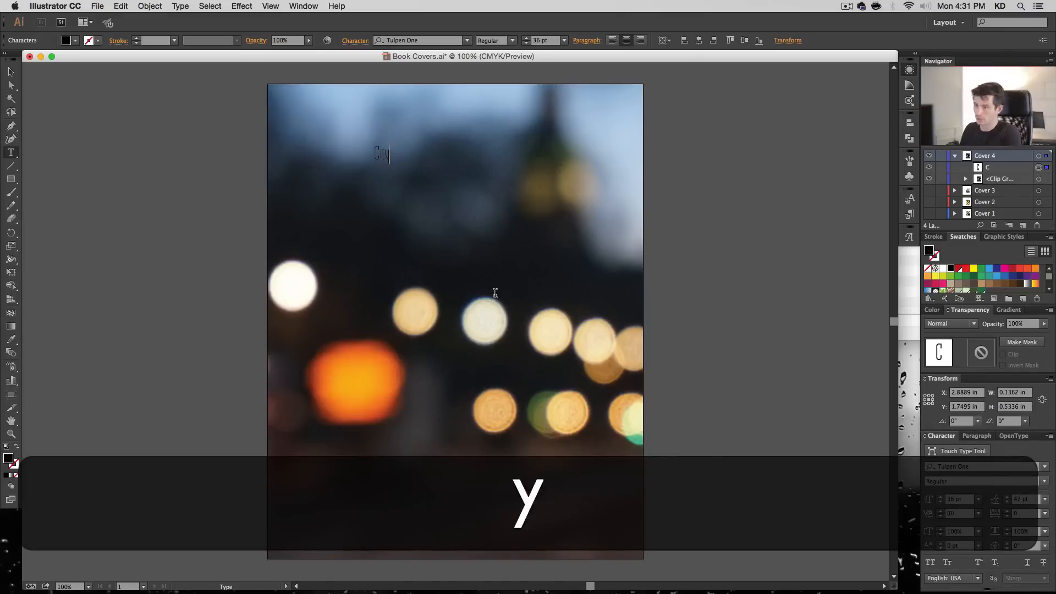
left_click(691, 247, "super")
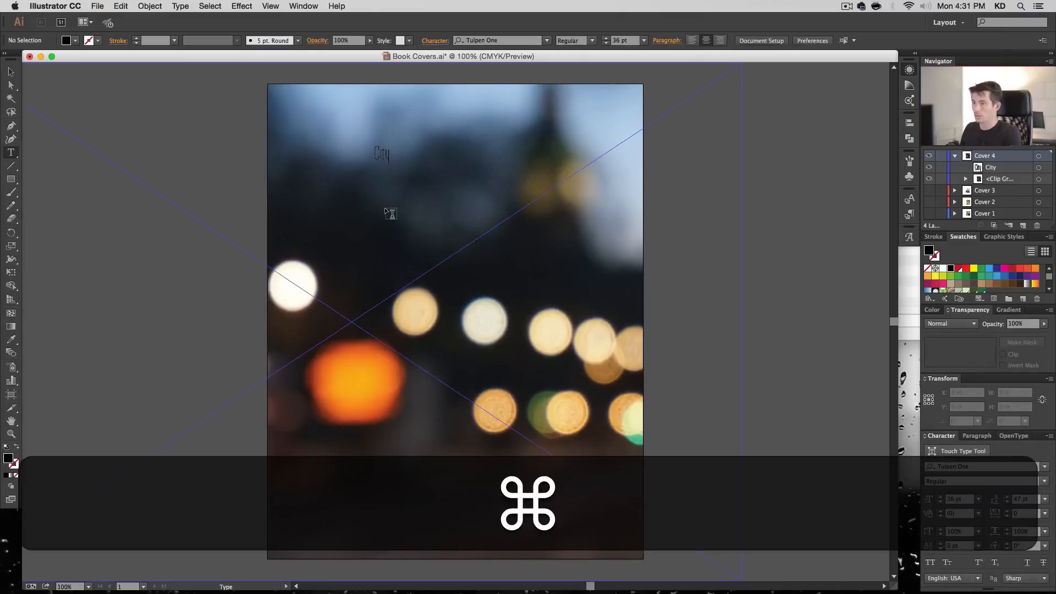
left_click(387, 204)
type("Lights")
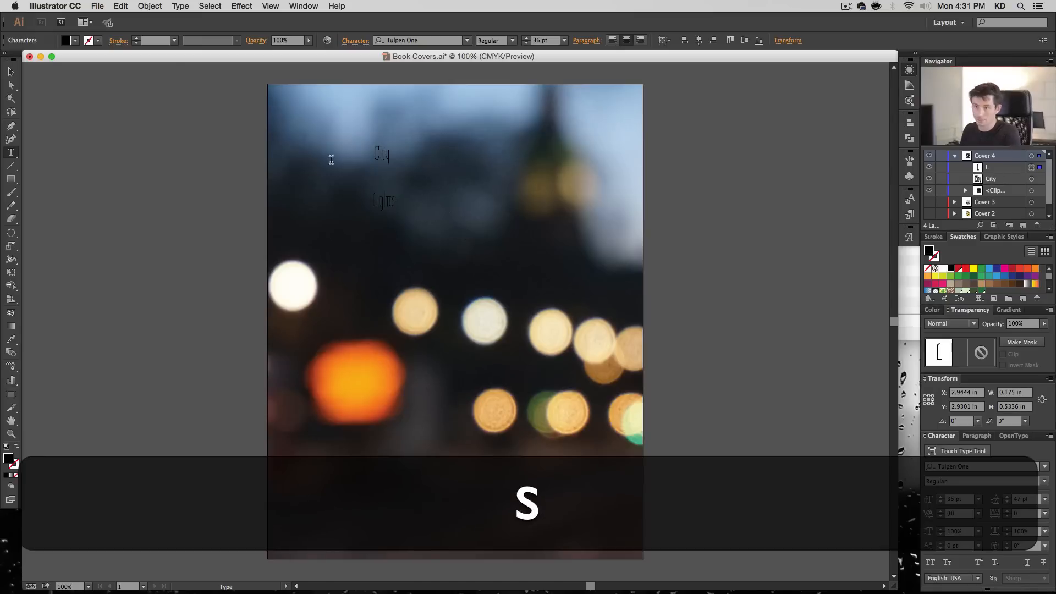
key("Escape")
- Scale both title words proportionally to about 145.68 pt and move "Lights" up directly beneath "City"
left_click(373, 157, "shift")
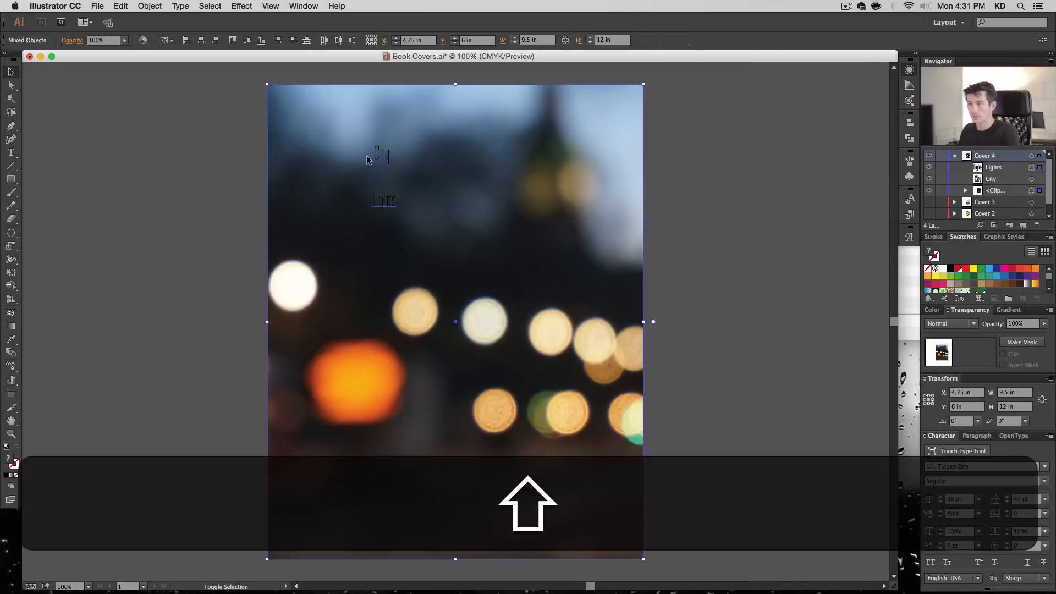
left_click(368, 158, "shift")
left_click(384, 155, "shift")
left_click_drag(395, 211, 467, 417)
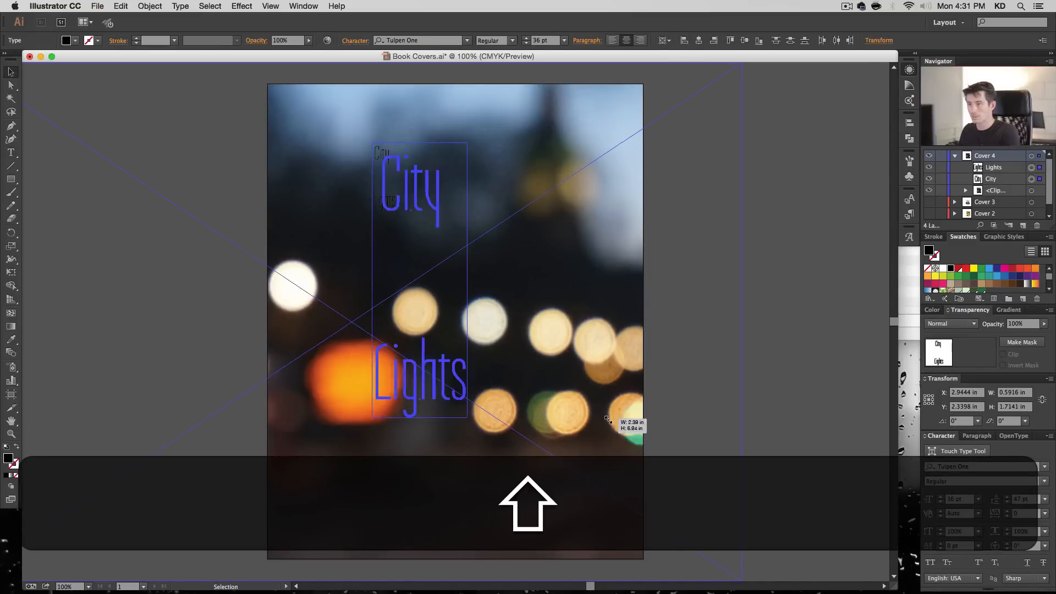
key("super+shift+a")
left_click_drag(424, 385, 420, 259)
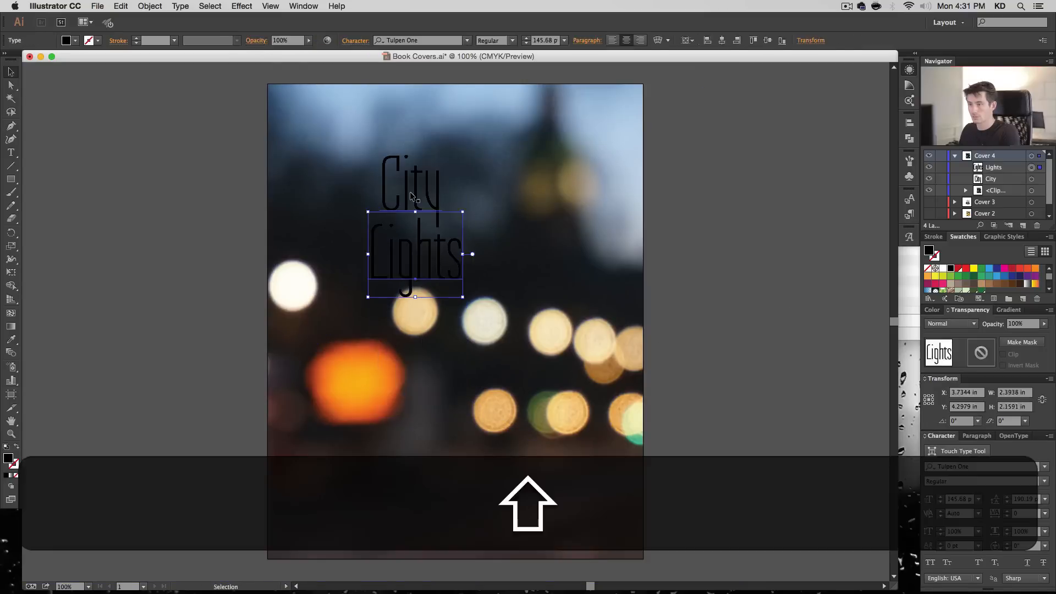
- Set the font of both title words to Abril Fatface
left_click(410, 196, "shift")
left_click(407, 40)
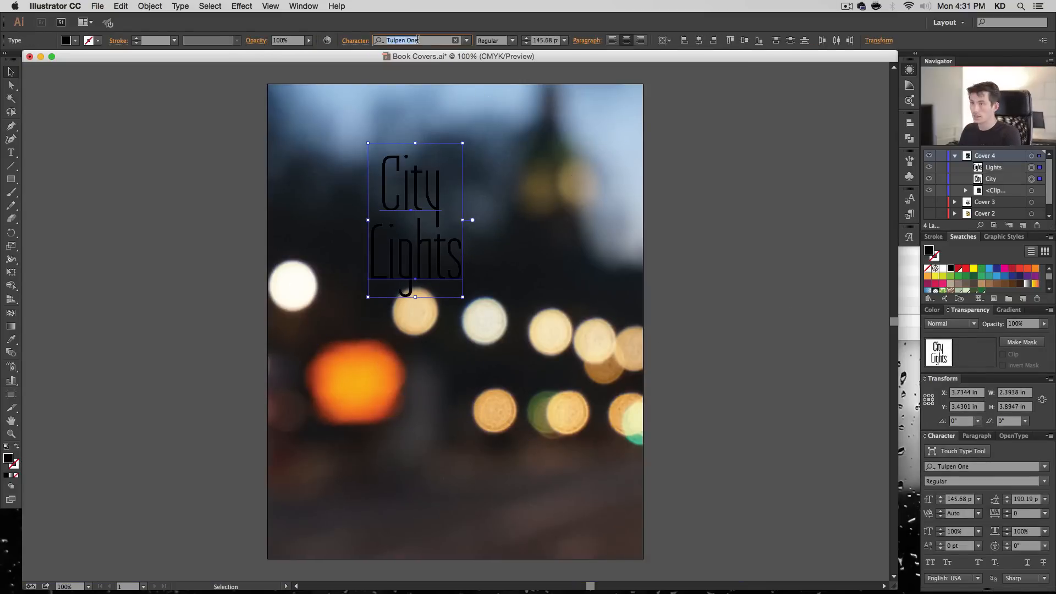
type("abril")
key("Return")
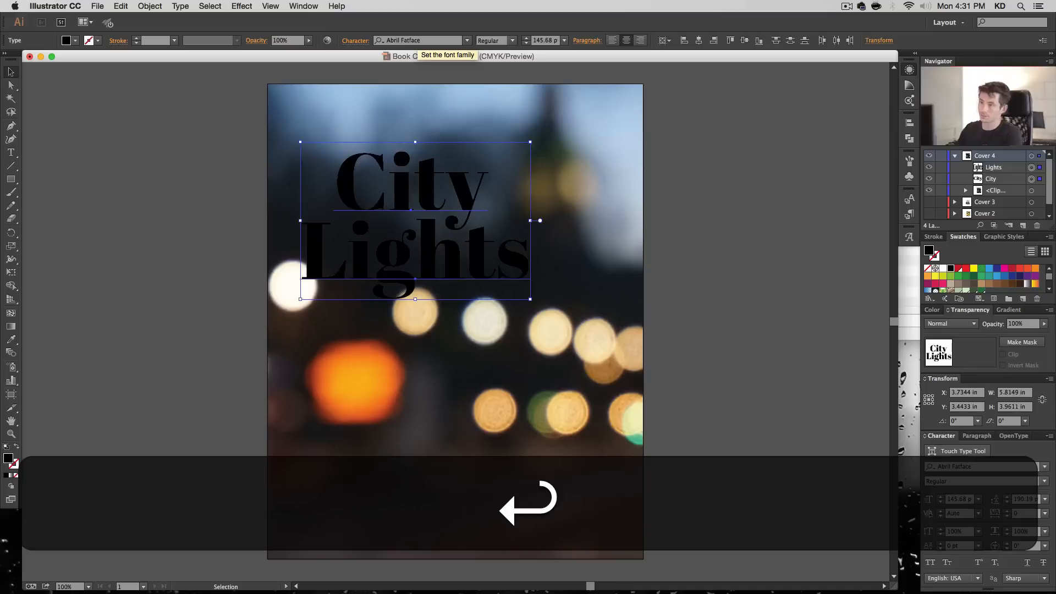
- Move the title words up to about X 4.81 in, Y 2.36 in and set their font size to 116 pt
left_click_drag(488, 244, 530, 201)
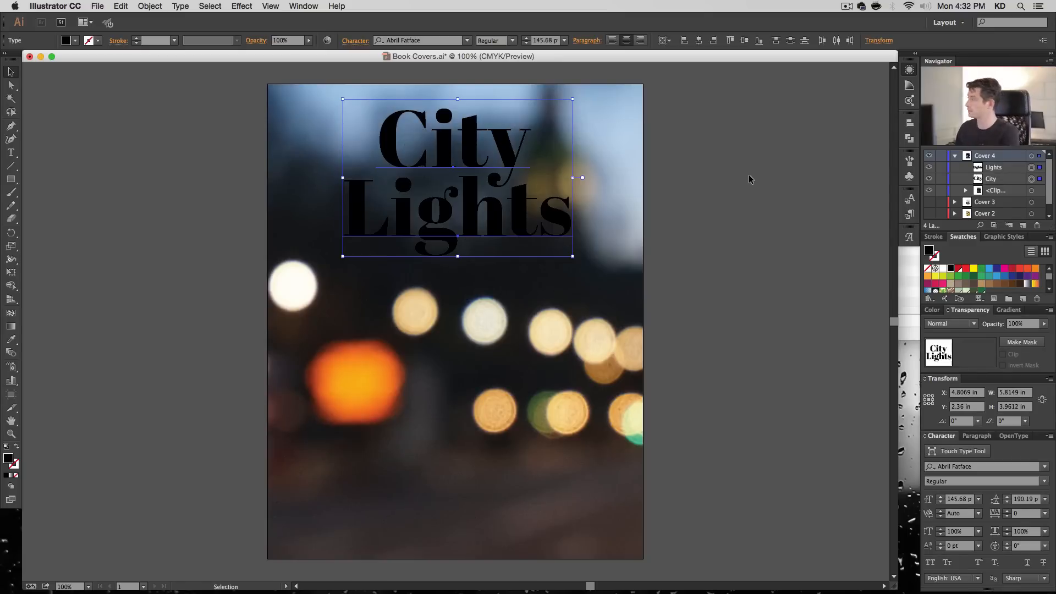
triple_click(545, 40)
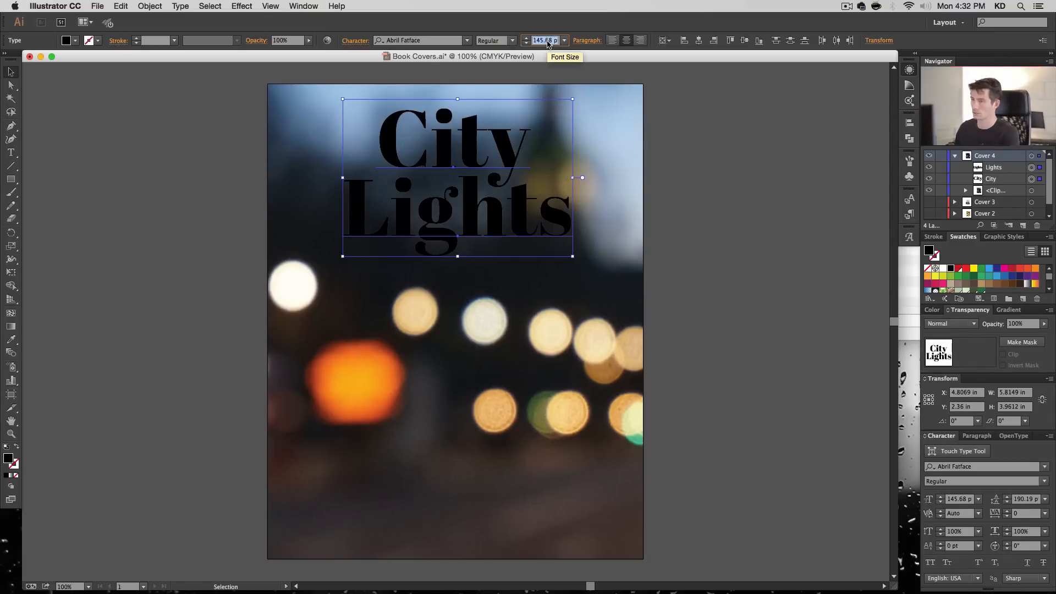
type("116")
key("Return")
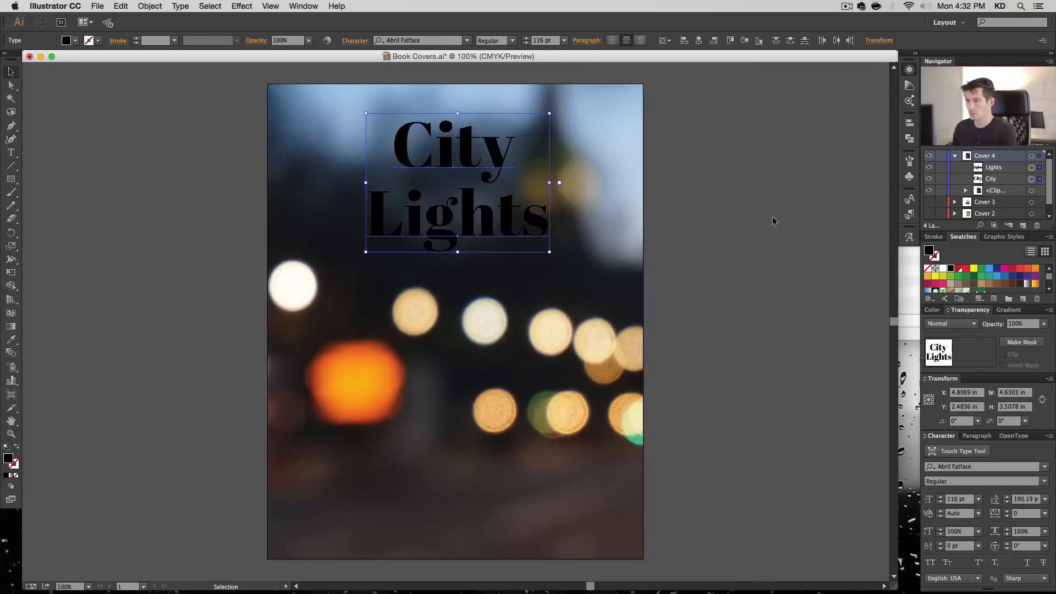
- Fill both title words, "City" and "Lights", with white
left_click(748, 323)
left_click(486, 205)
left_click(507, 158, "shift")
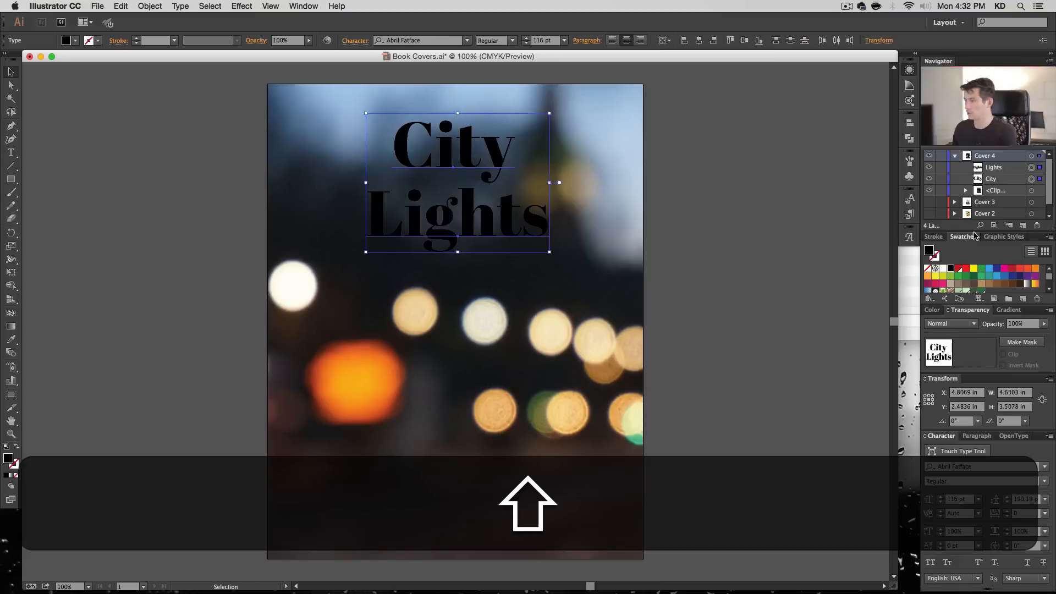
left_click(942, 270)
left_click(649, 187)
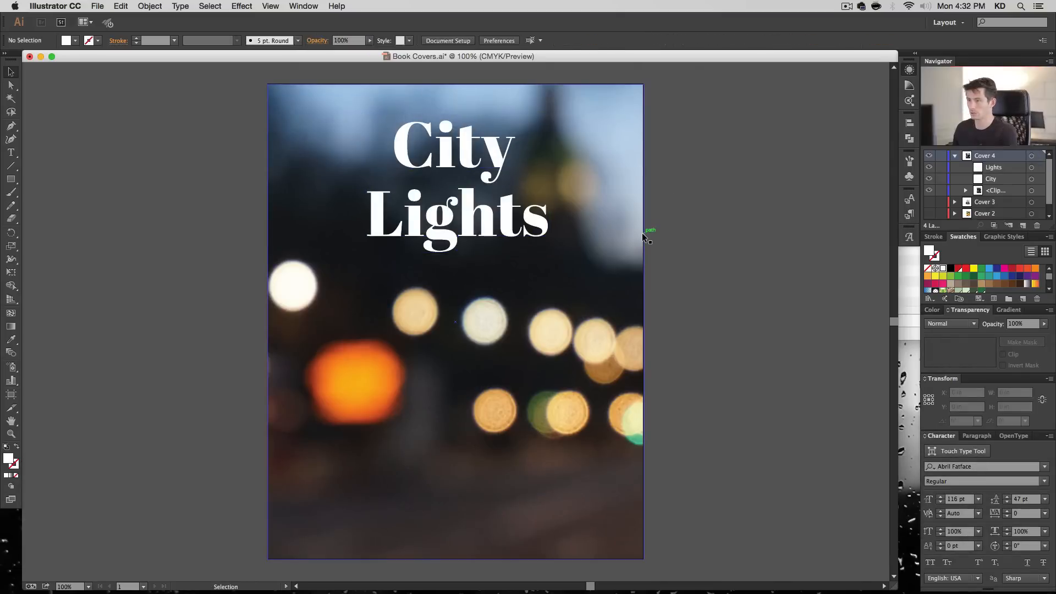
- Centre "City" and "Lights" horizontally on the artboard
left_click(467, 151)
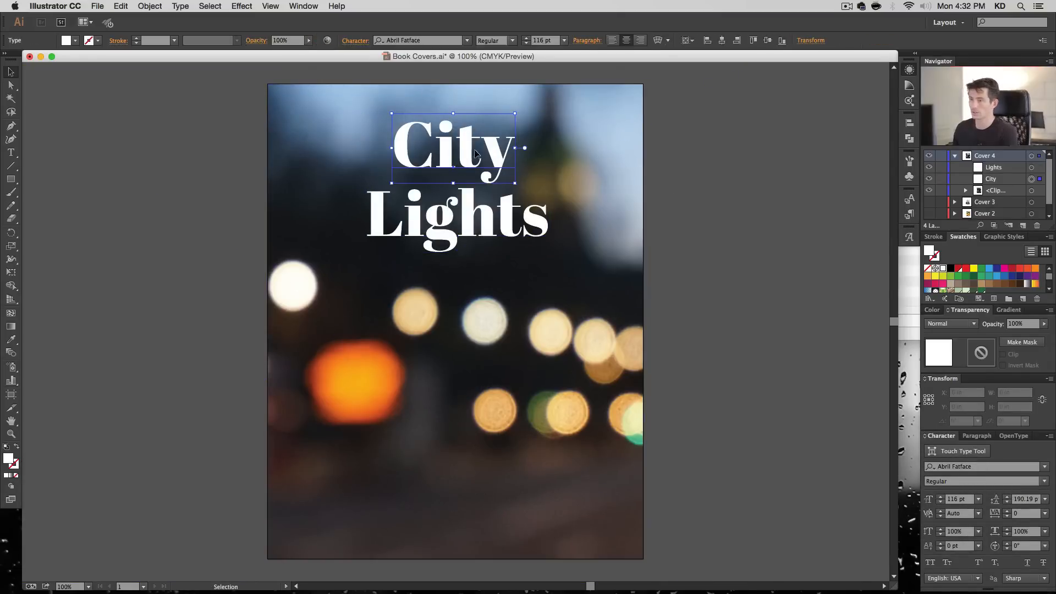
left_click(479, 209, "shift")
left_click(699, 41)
left_click(660, 143)
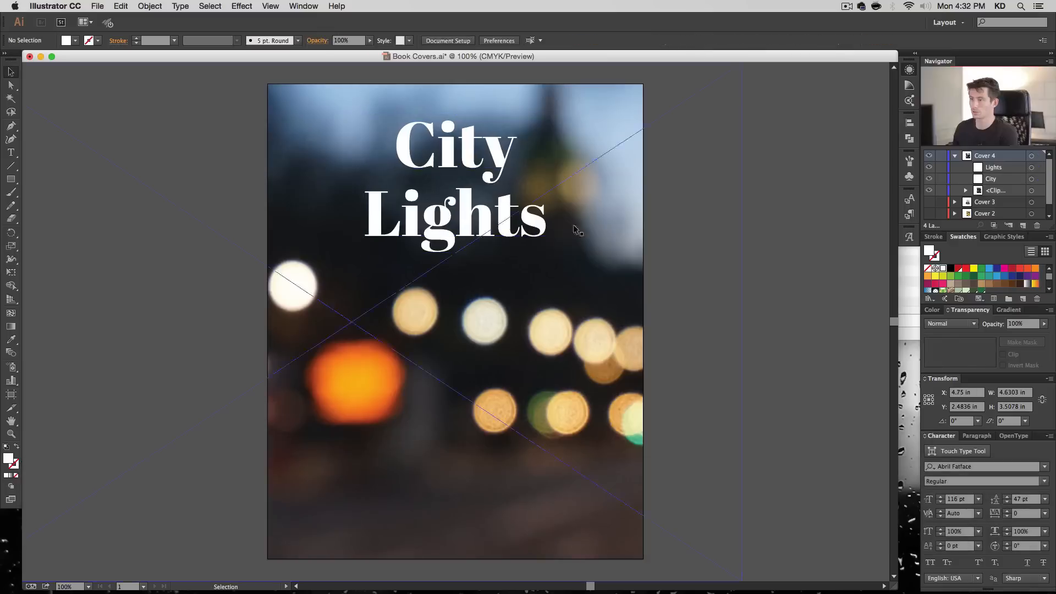
- Copy the photo from the clip group and paste it in front in the same position, between "City" and "Lights"
left_click(515, 227)
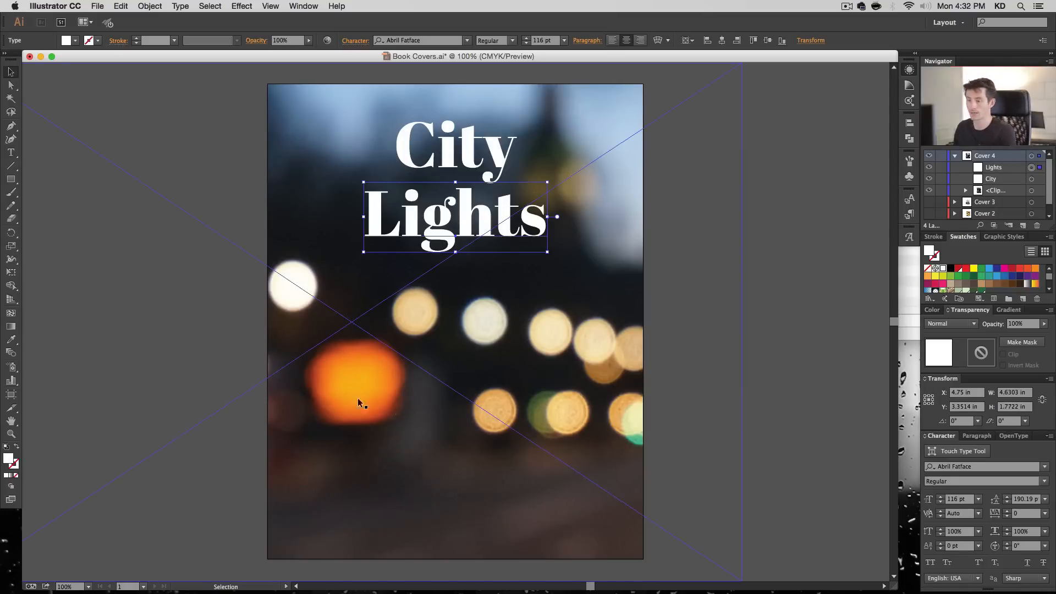
left_click(965, 191)
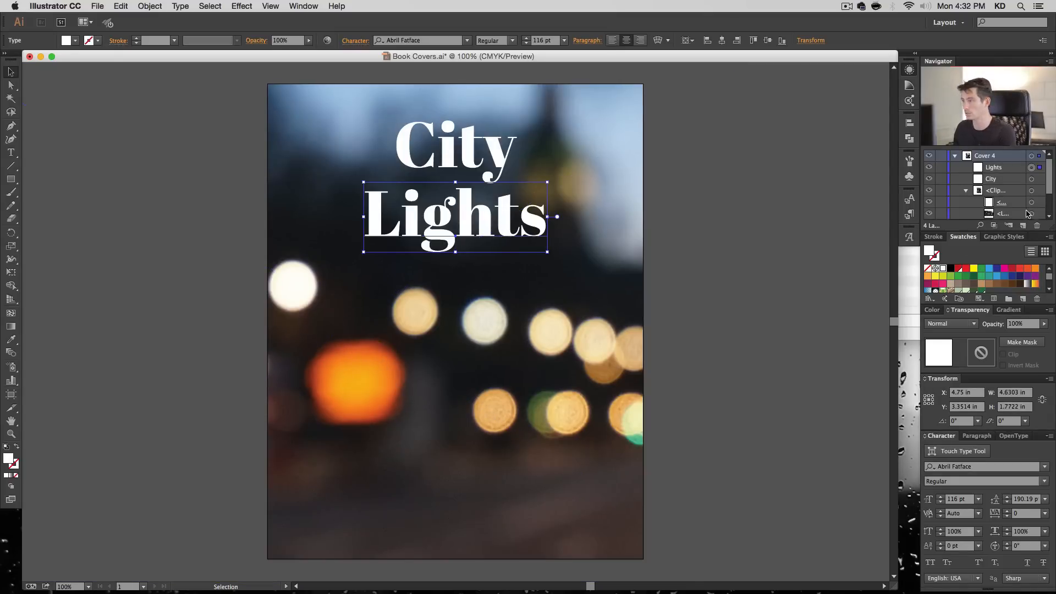
left_click(1031, 214)
key("super+c")
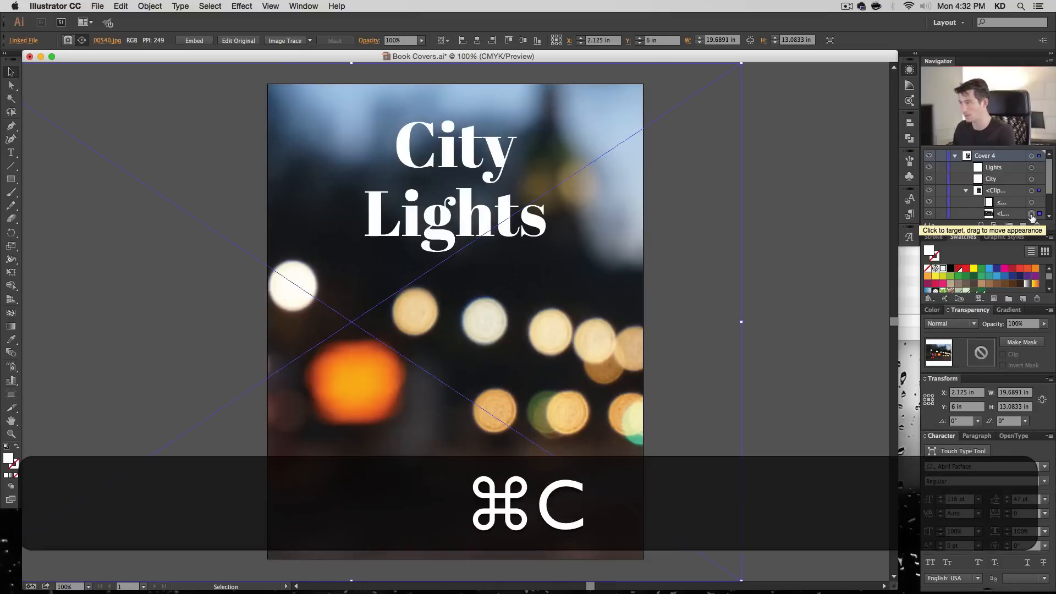
left_click(1030, 183)
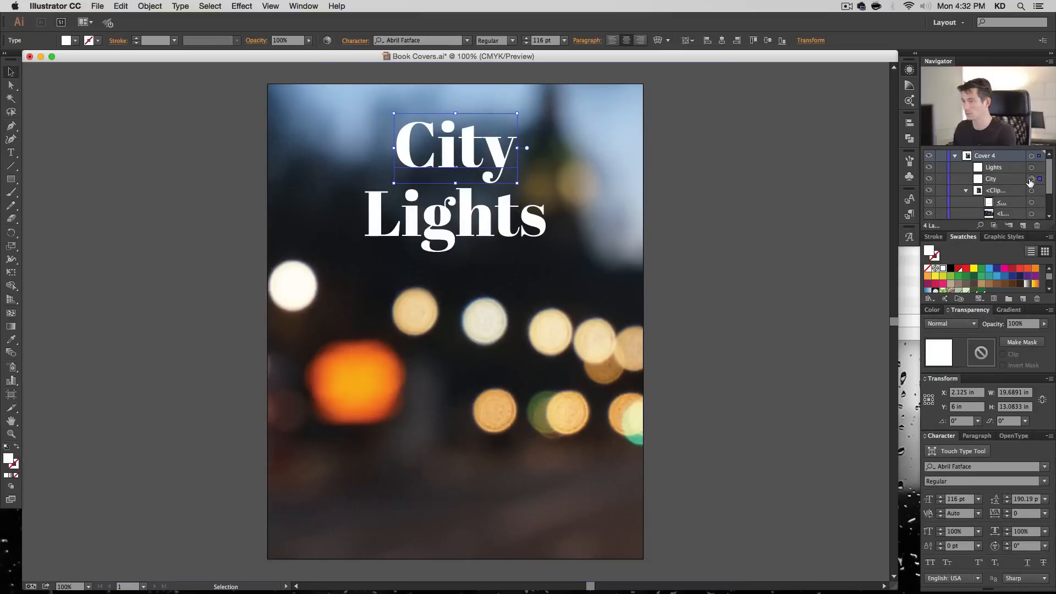
key("super+f")
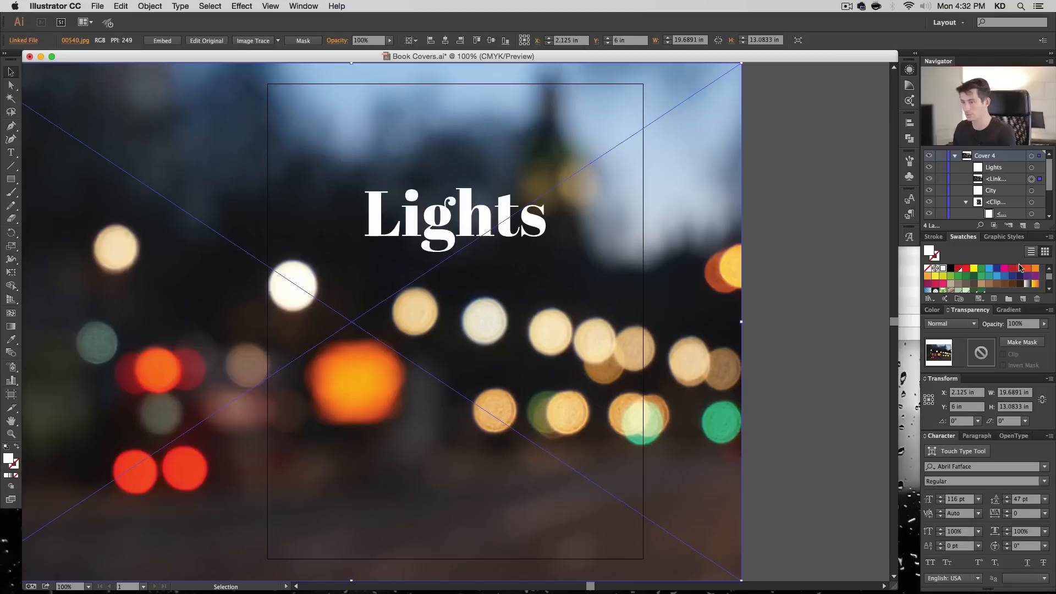
- Make an opacity mask on the copied photo from "Lights" and check it with the background clip group temporarily hidden
left_click(1032, 168, "shift")
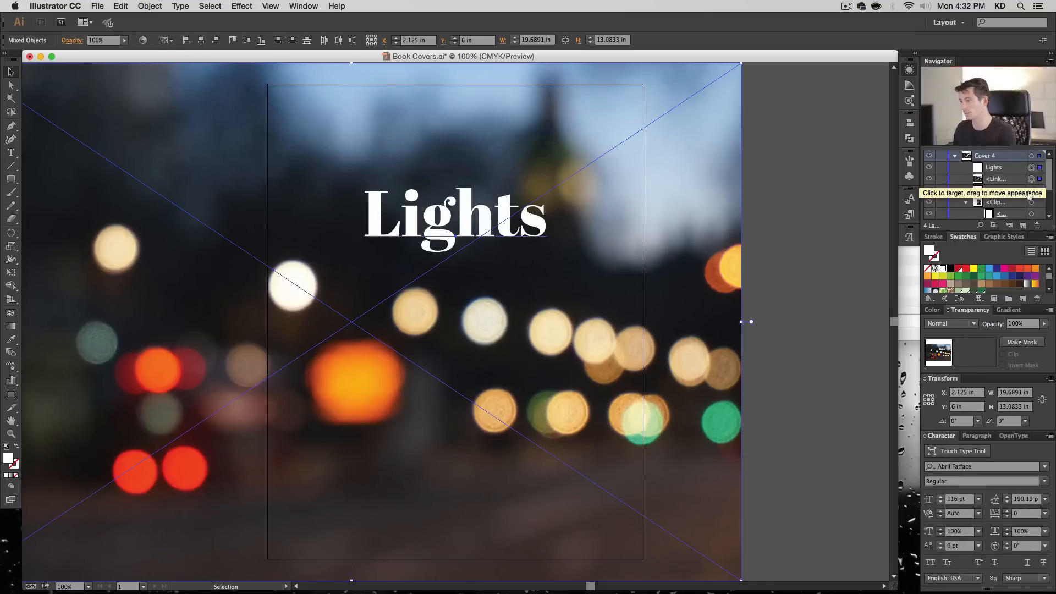
left_click(1021, 342)
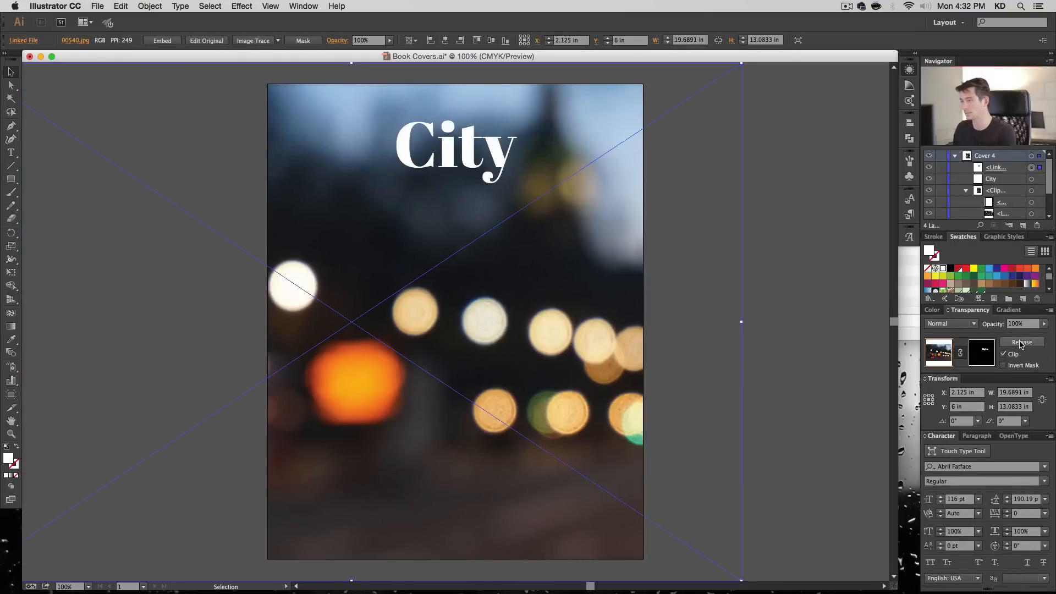
left_click(930, 191)
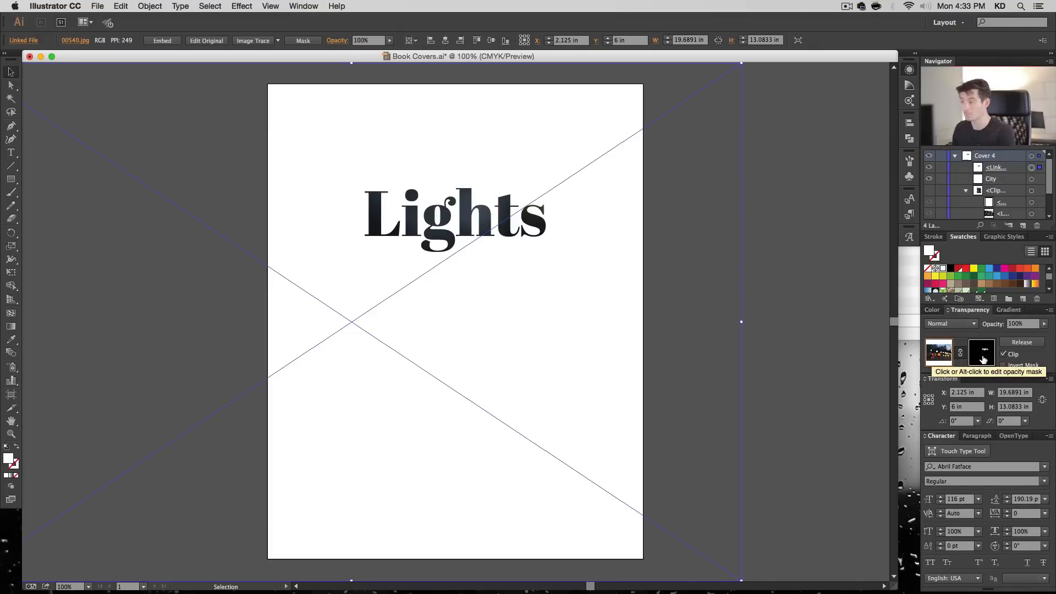
left_click(931, 191)
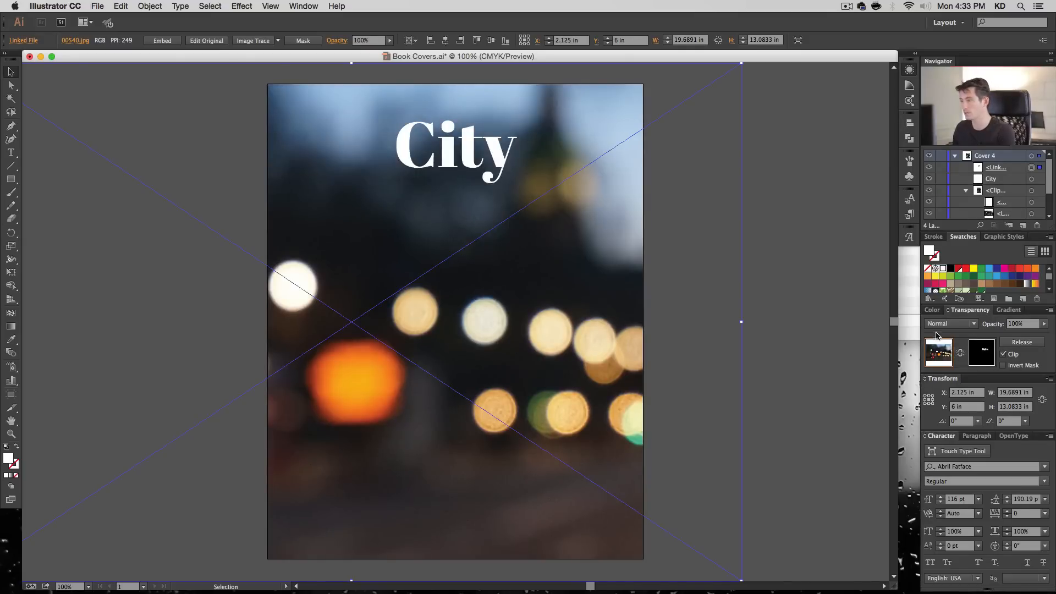
- Try different positions for the masked photo so its red and orange lights fall inside the "Lights" letters
left_click_drag(539, 271, 586, 196)
left_click_drag(572, 246, 609, 226)
left_click_drag(567, 273, 642, 252)
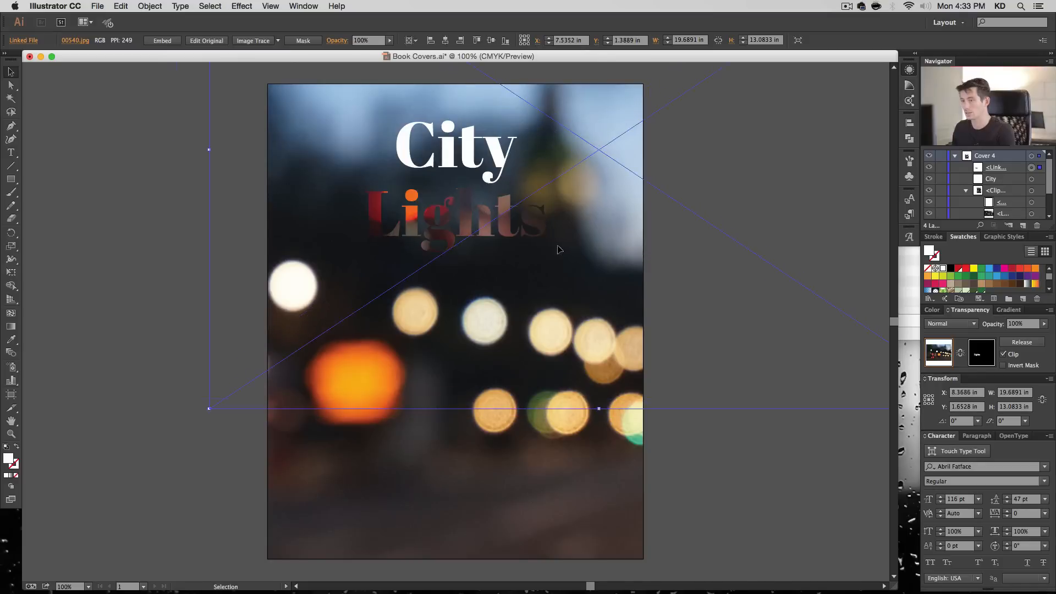
left_click_drag(557, 232, 550, 269)
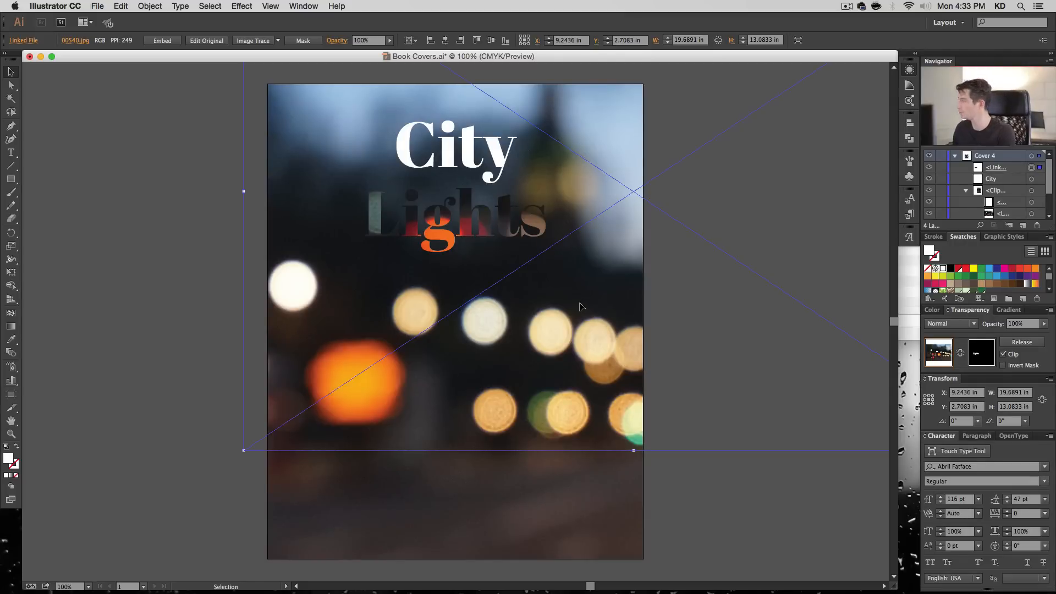
mouse_move(498, 313)
left_mouse_down()
mouse_move(473, 300)
mouse_move(504, 270)
mouse_move(500, 297)
left_mouse_up()
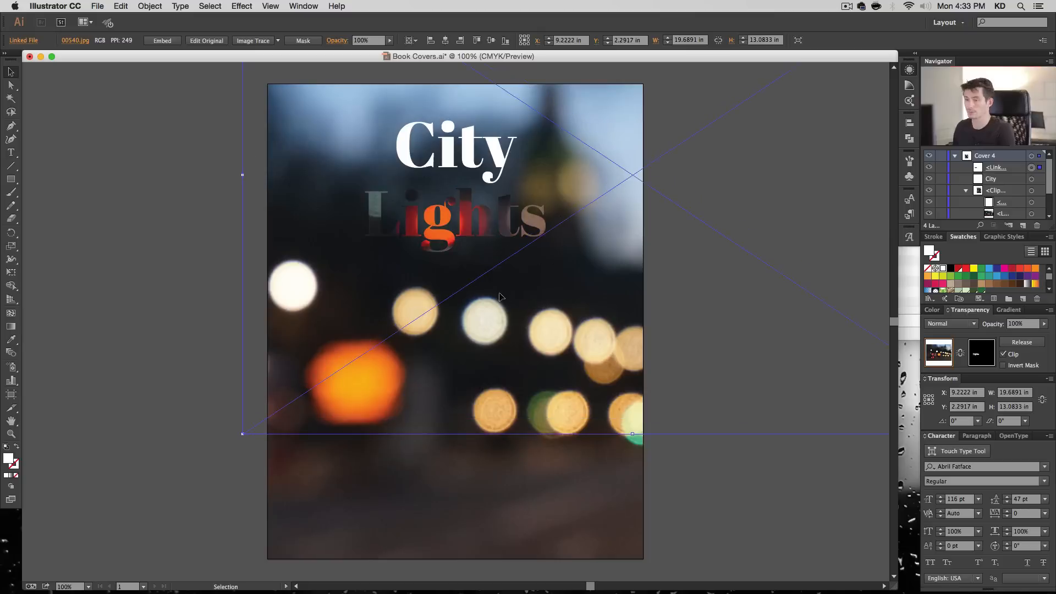
- Enlarge the masked photo proportionally to about 39.8 by 26.4 in and shift it within the "Lights" lettering
left_click_drag(243, 434, 250, 466)
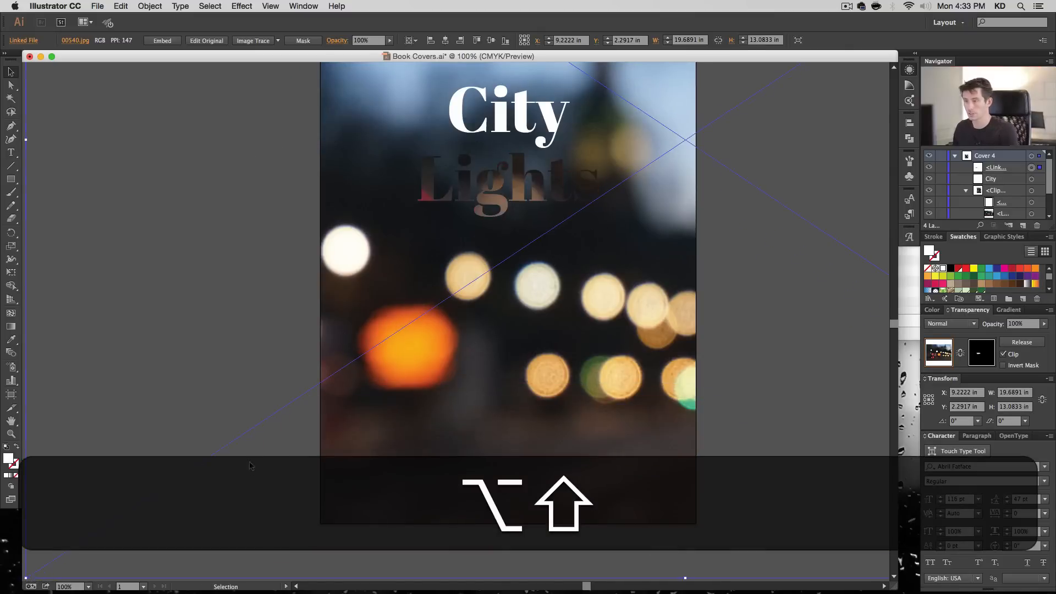
left_click_drag(392, 454, 499, 308)
left_click_drag(488, 347, 486, 253)
mouse_move(496, 256)
left_mouse_down()
mouse_move(501, 275)
mouse_move(526, 261)
mouse_move(523, 272)
mouse_move(501, 254)
left_mouse_up()
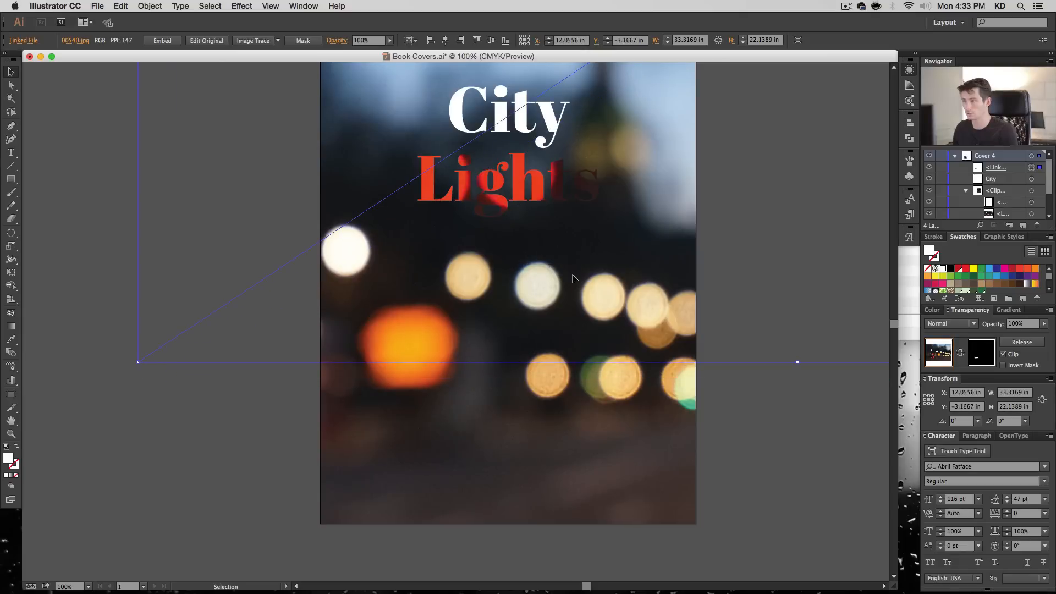
left_click_drag(140, 362, 71, 447)
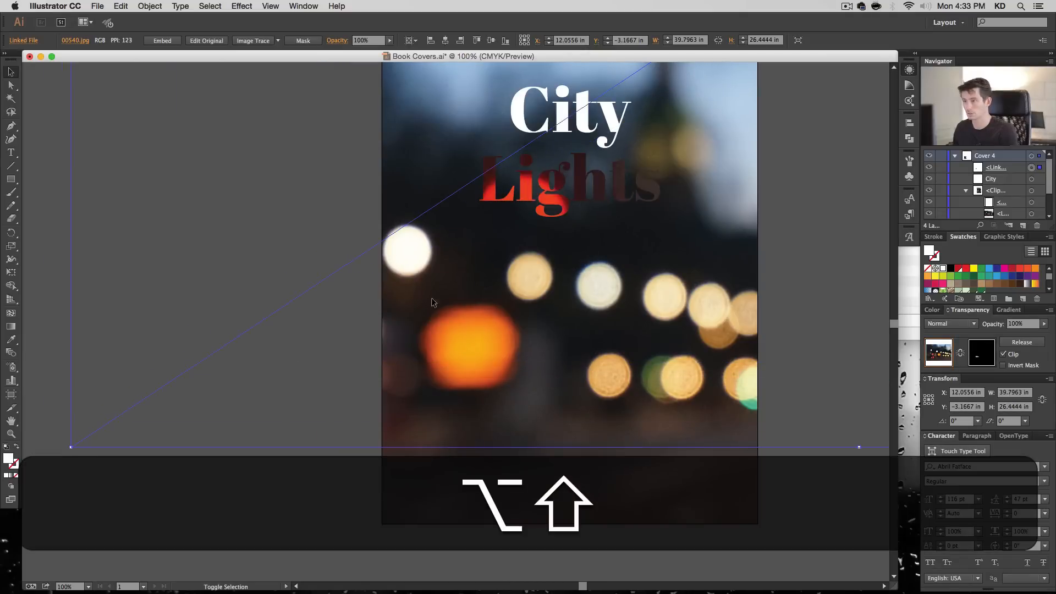
left_click_drag(541, 198, 650, 167)
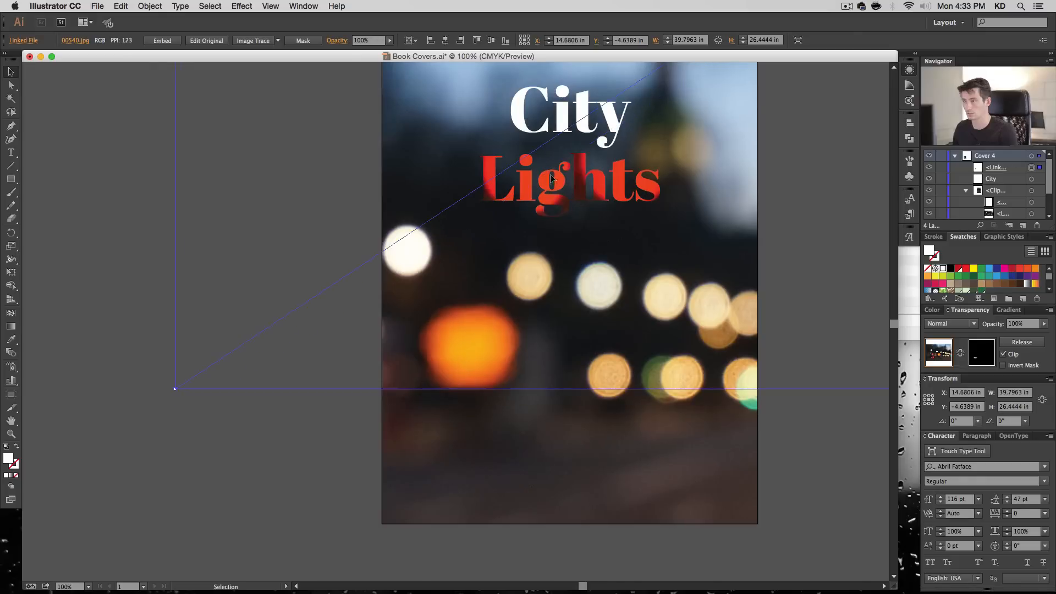
left_click_drag(590, 201, 401, 320)
left_click_drag(569, 236, 530, 203)
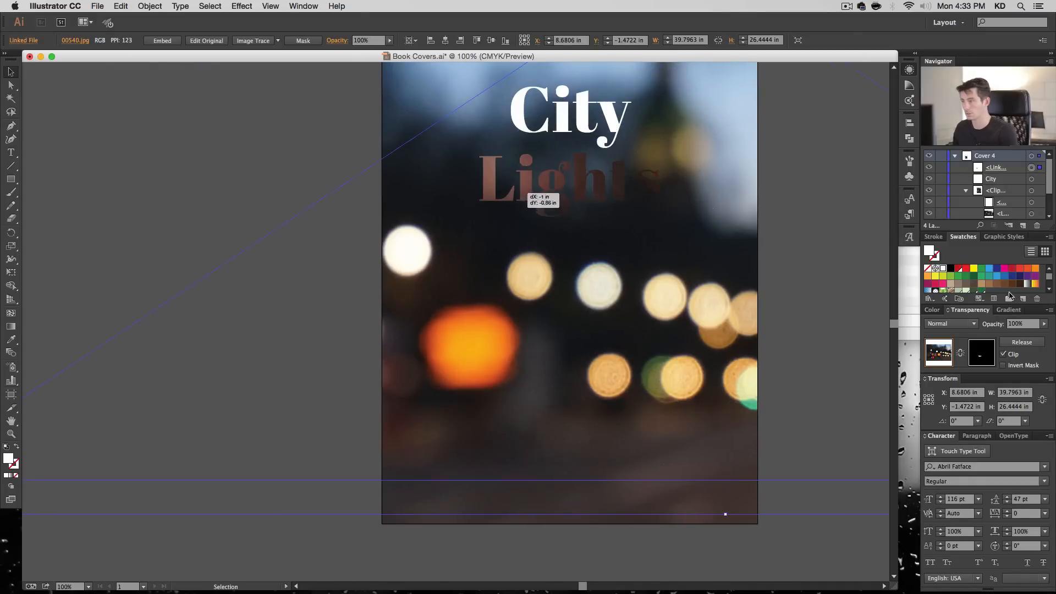
- With mask clipping temporarily off, place the photo's large orange light over the "Lights" lettering, and restore the clipping
left_click(1004, 354)
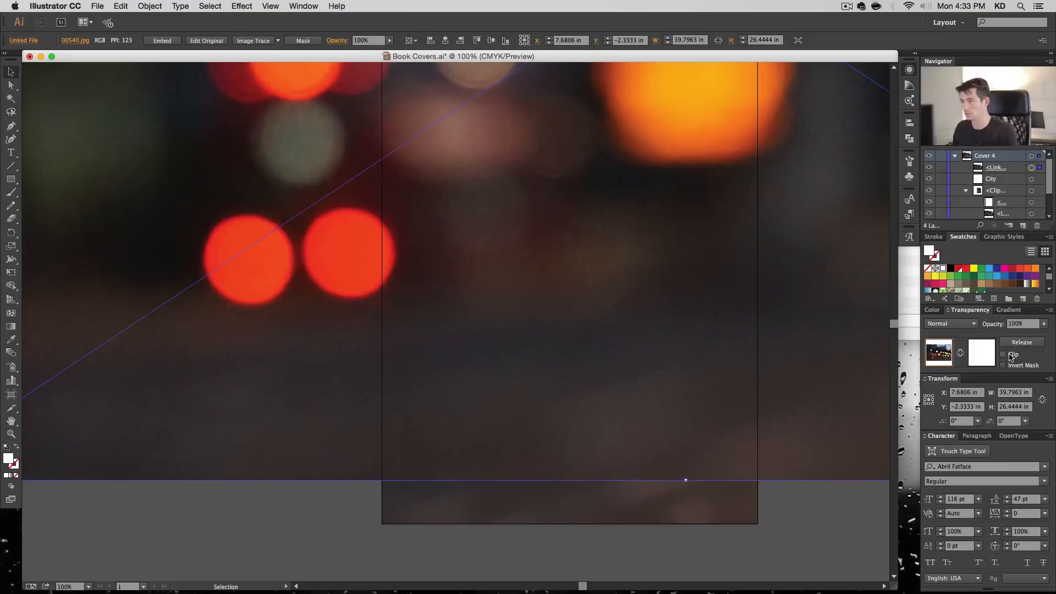
left_click_drag(688, 110, 590, 235)
left_click(1003, 354)
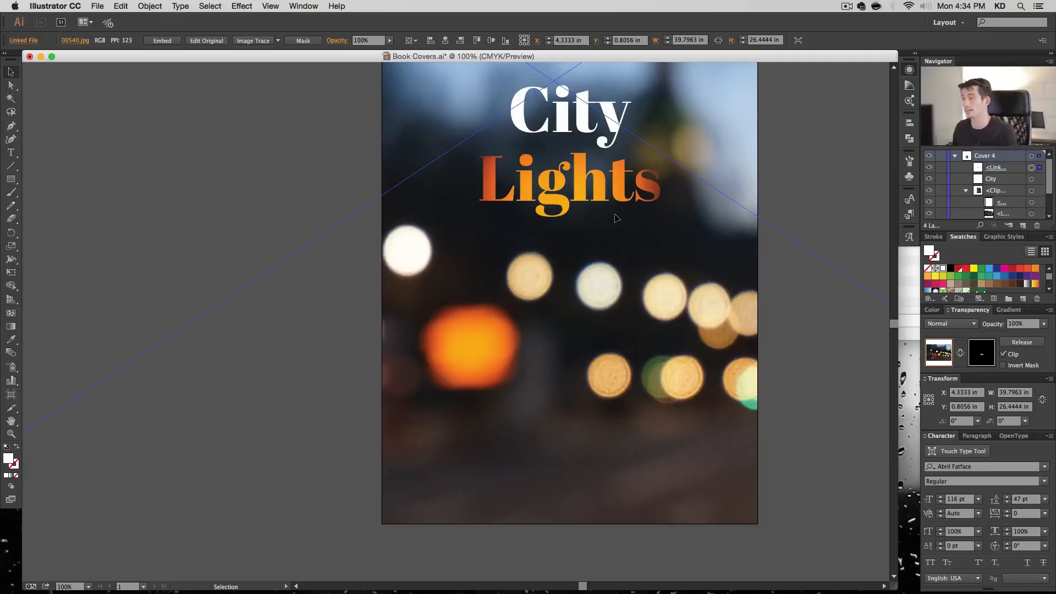
left_click_drag(616, 219, 612, 216)
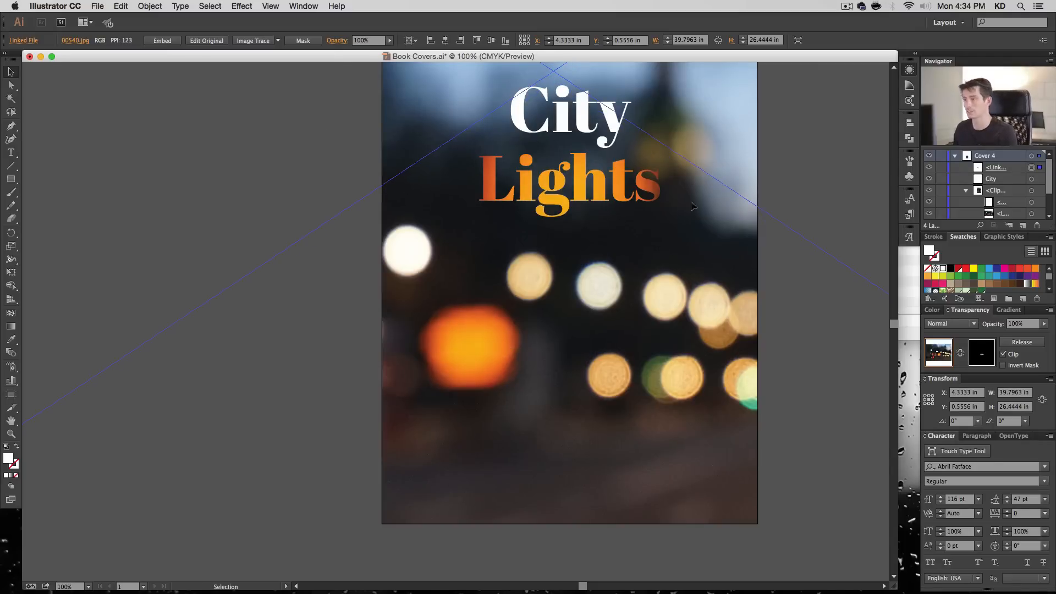
- Link the photo to its opacity mask and move the masked "Lights" up closer beneath "City"
key("space")
left_click_drag(787, 104, 745, 151)
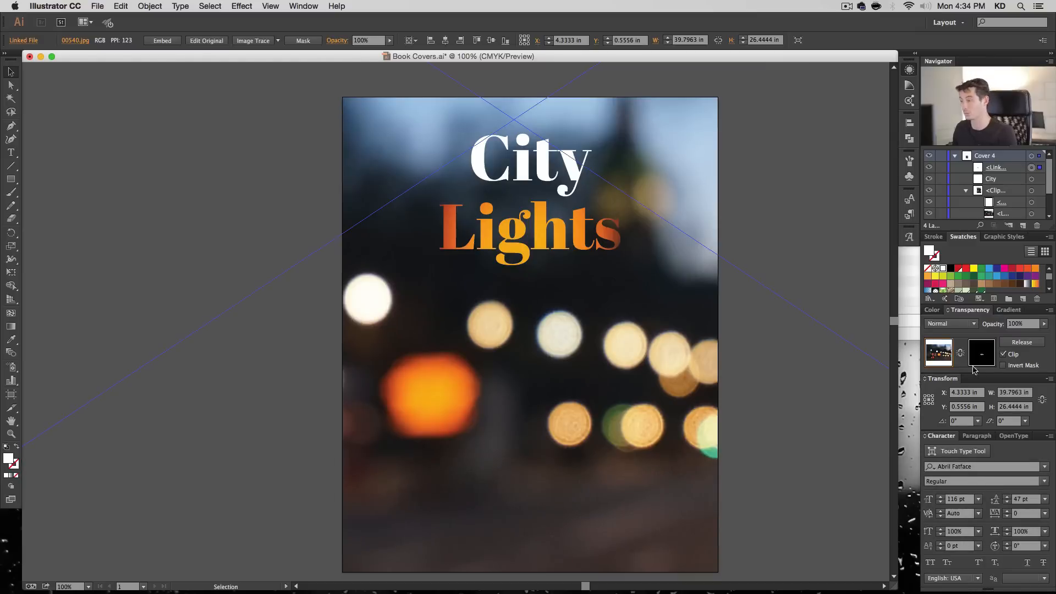
left_click(961, 353)
left_click_drag(546, 242, 542, 231)
key("shift+Up")
key("shift+Right")
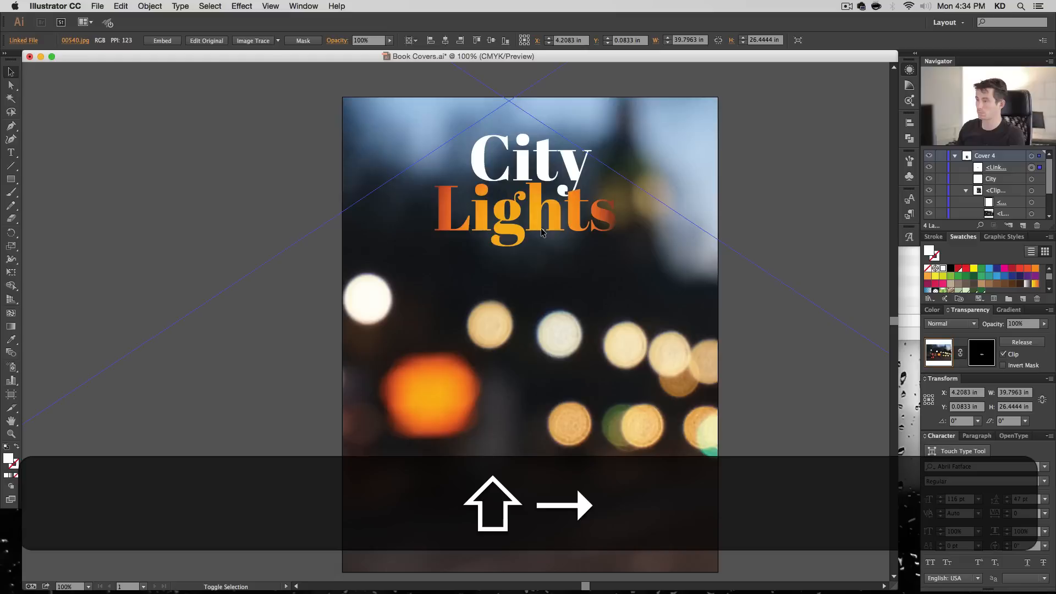
key("shift")
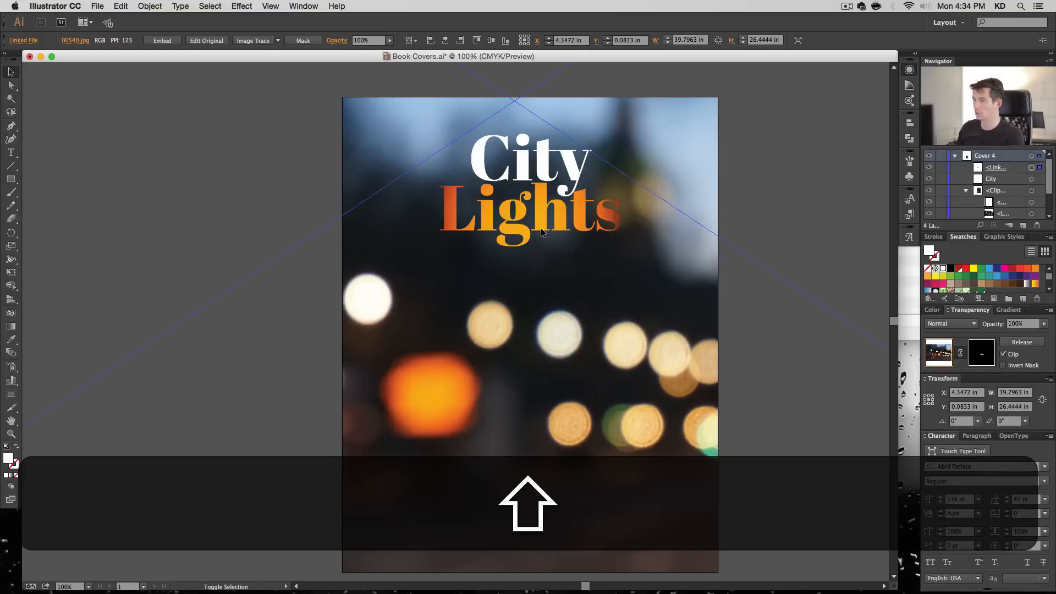
key("shift+Down")
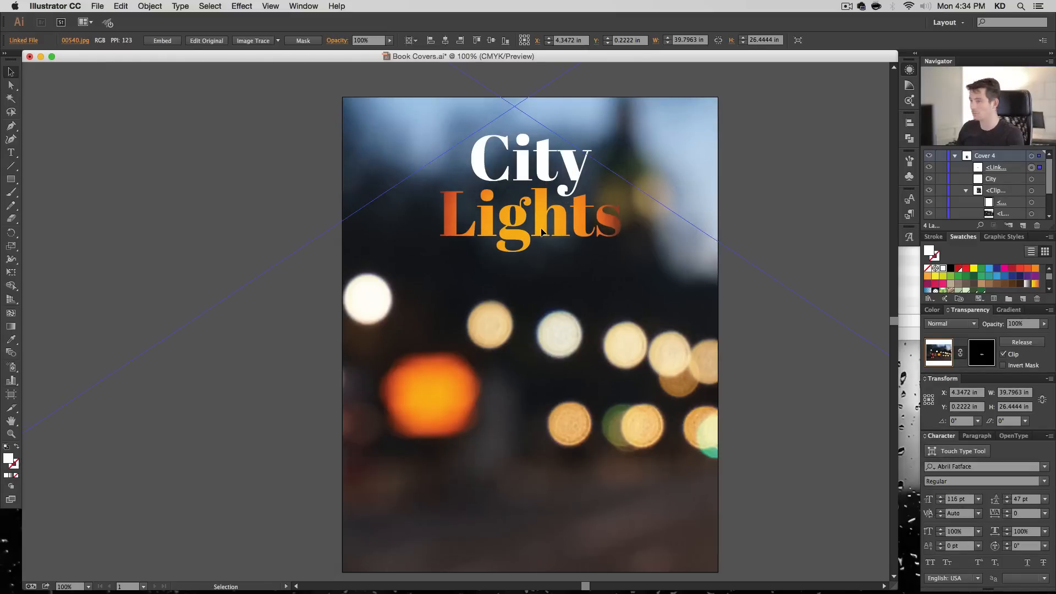
- Nudge the masked "Lights" slightly right and up to fit it snugly under "City"
key("Right")
key("Right")
key("Right")
key("Right")
key("Left")
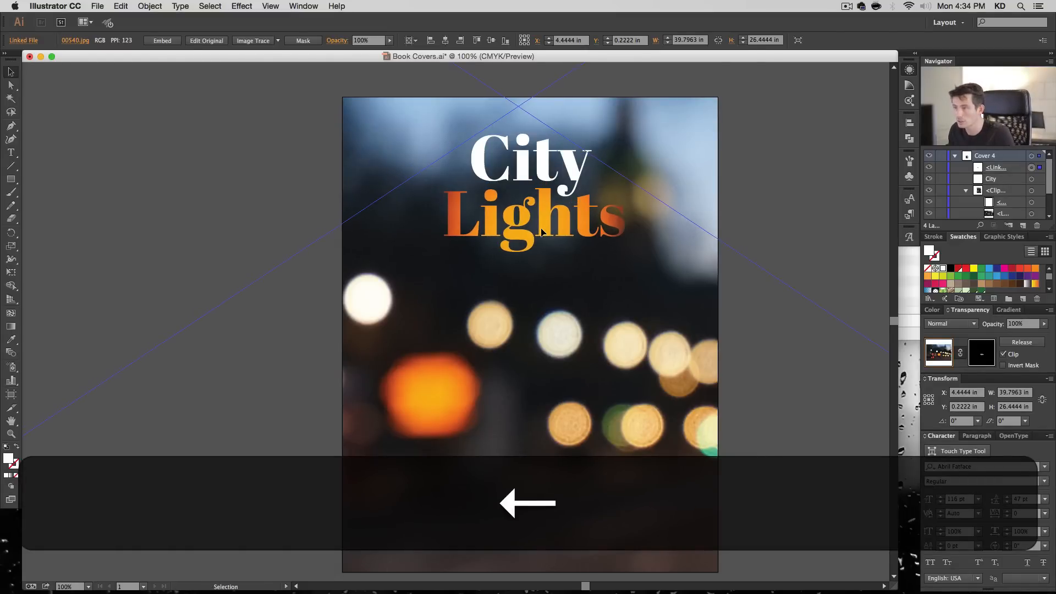
key("Up")
key("Up")
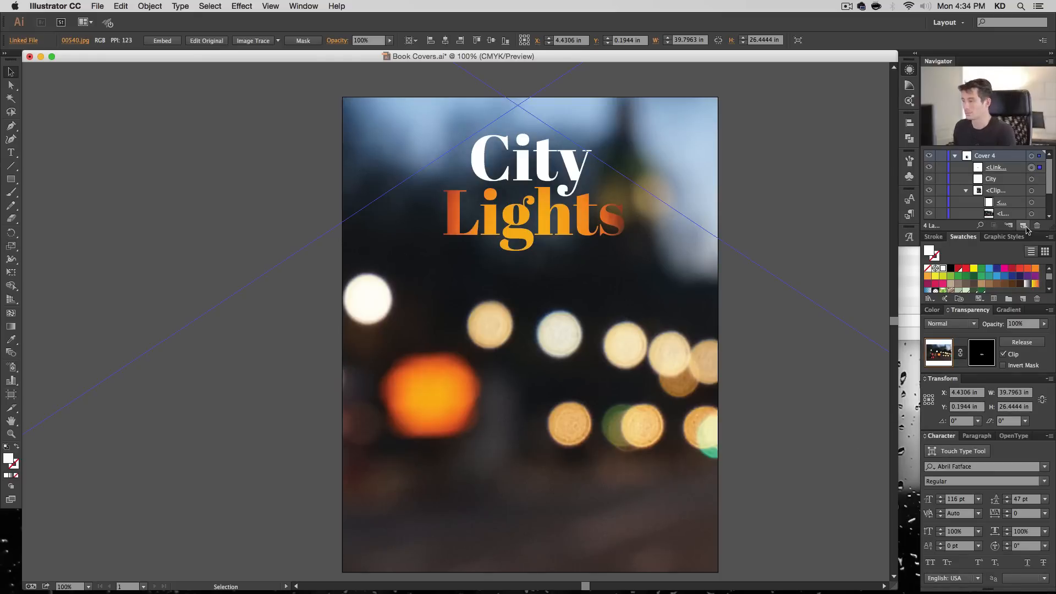
- Add a text line near the cover's lower edge reading "By" followed by the author's full name
left_click(966, 190)
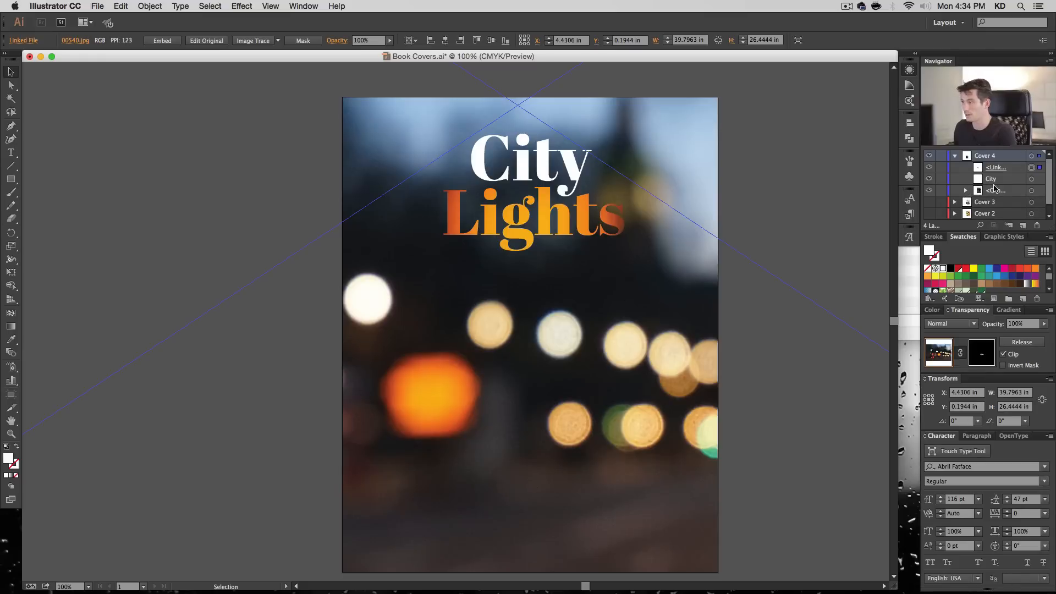
key("t")
left_click(514, 552)
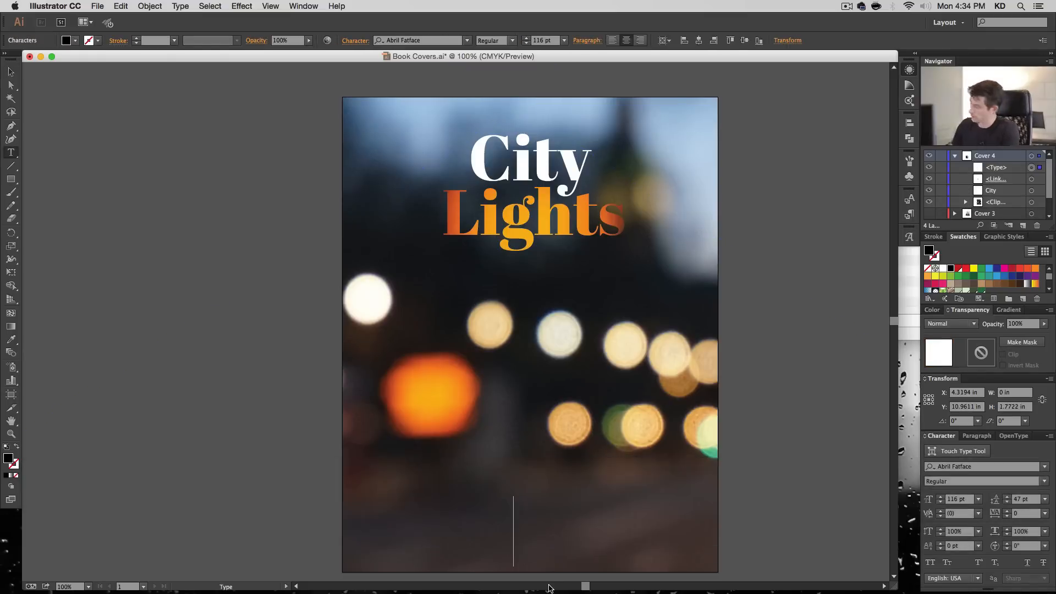
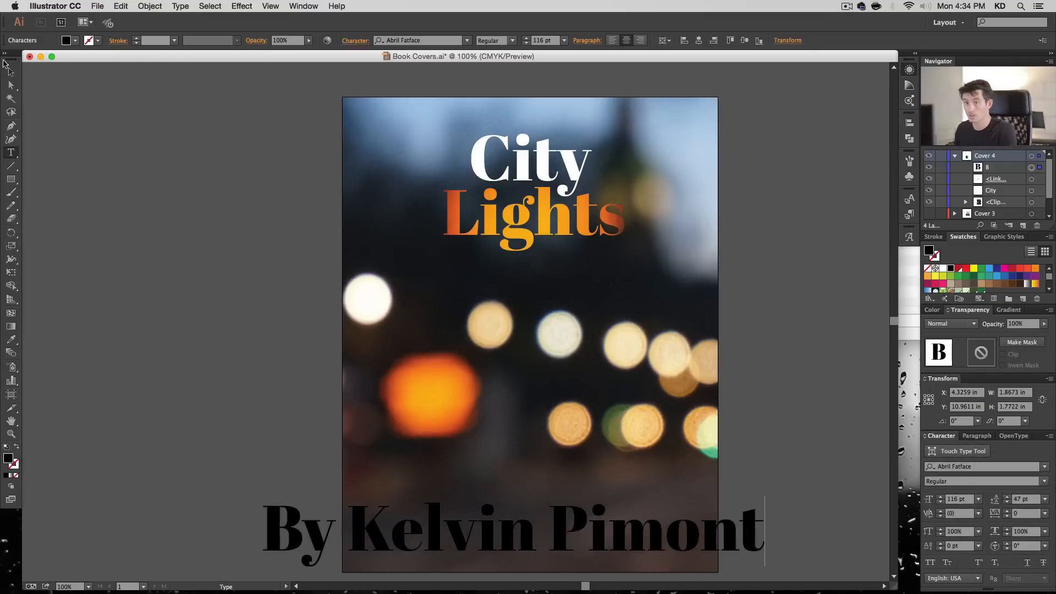
- Format the author line in Arapey Regular at 18 pt with a white fill
left_click(11, 72)
left_click(412, 41)
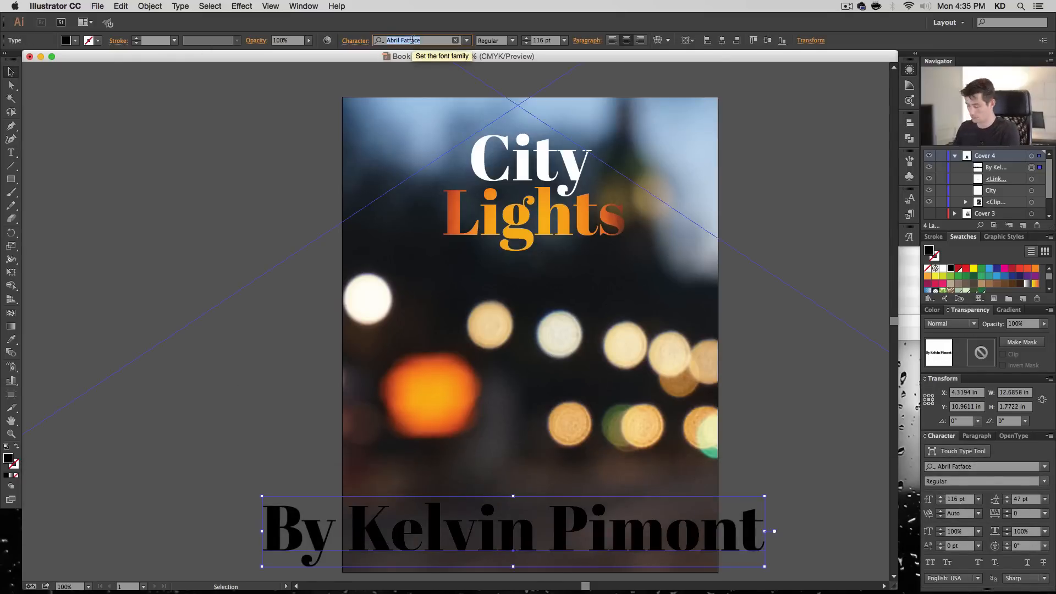
type("ara")
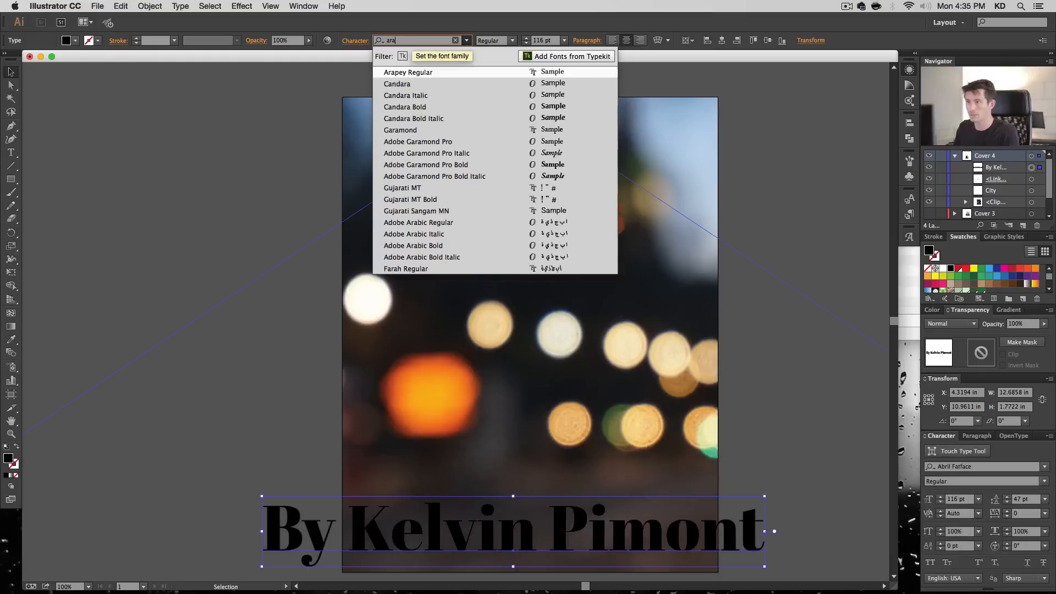
key("Return")
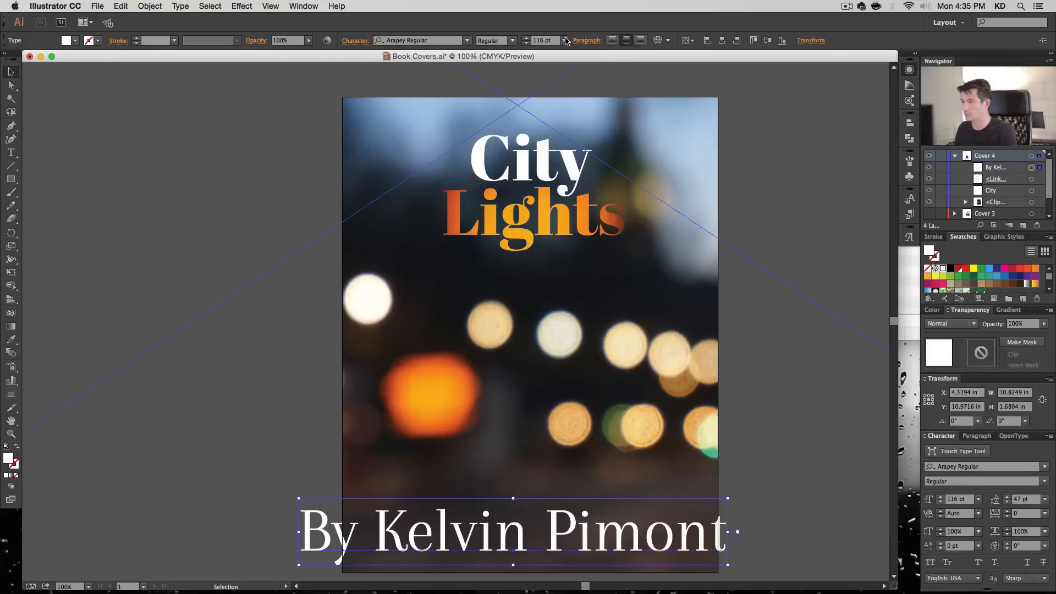
left_click(542, 42)
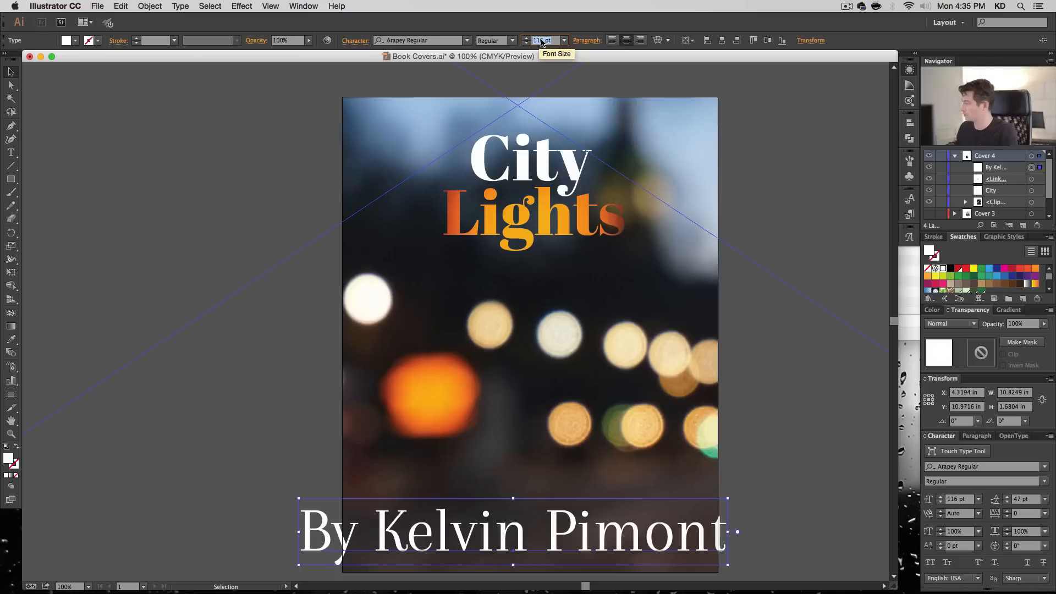
type("18")
key("Return")
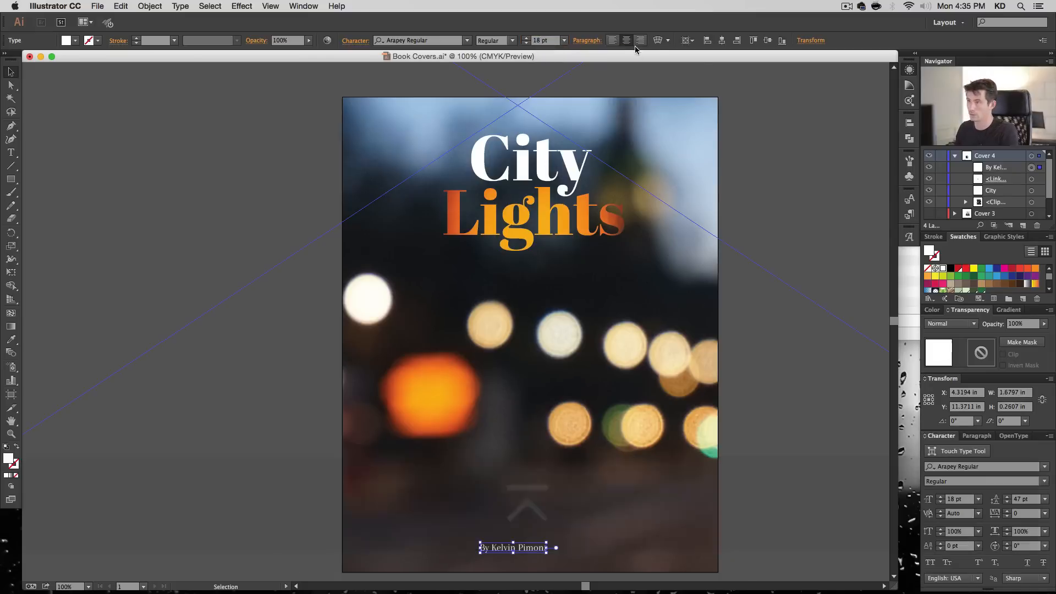
- Centre the author line horizontally near the artboard's lower edge and lock the masked "Lights" photo
left_click(722, 41)
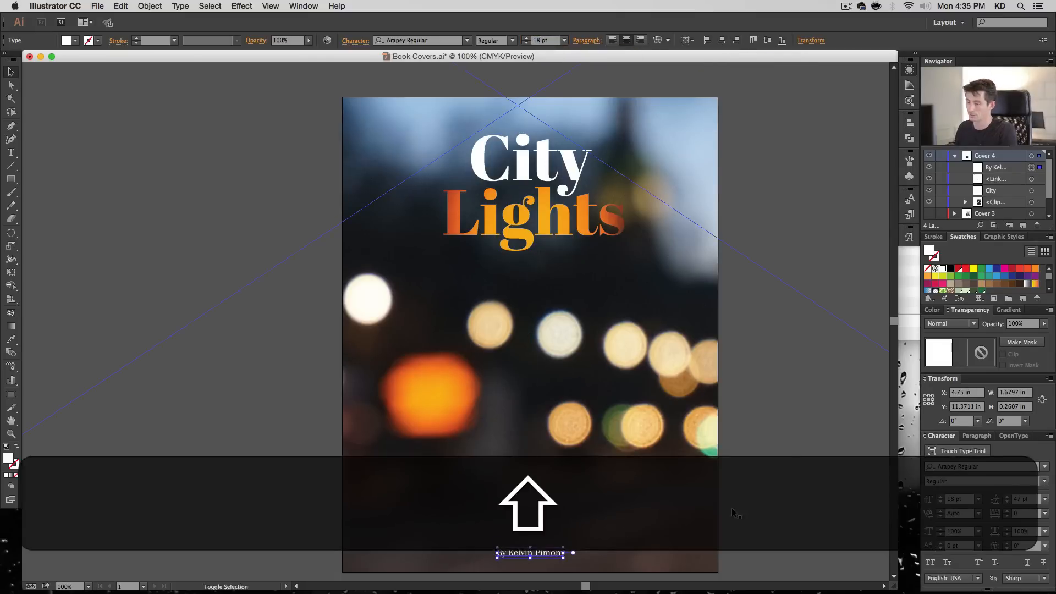
left_click(846, 137, "shift")
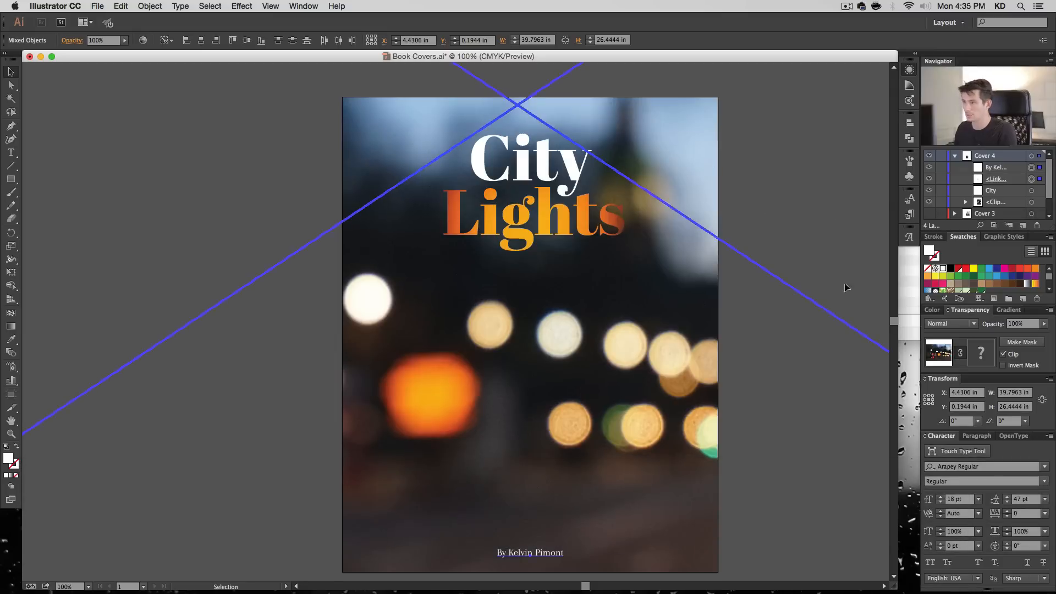
left_click(942, 179)
left_click(816, 429)
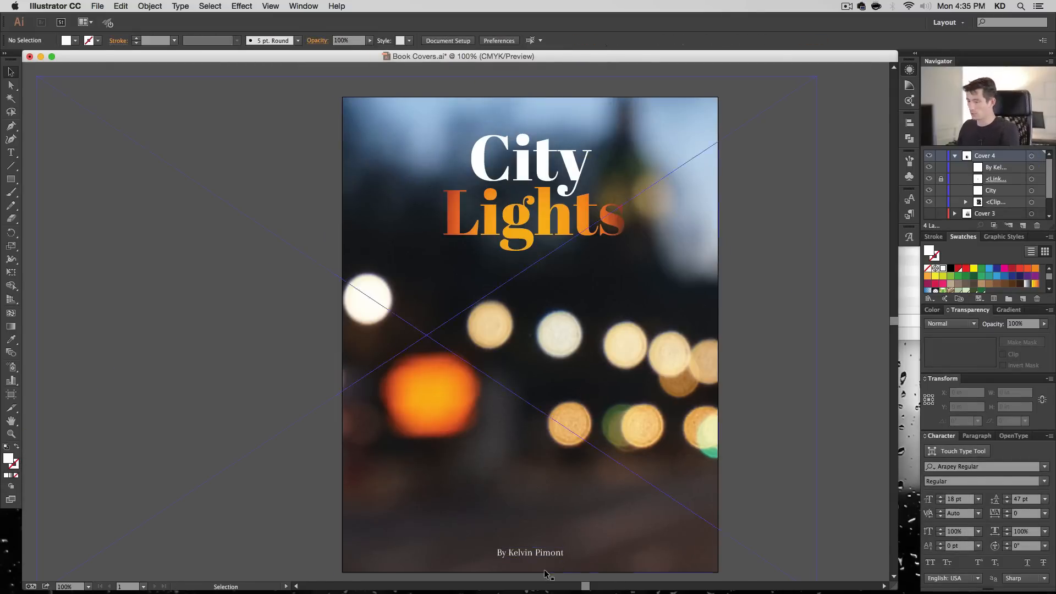
- Apply a Multiply drop shadow to the author line with 50% opacity, 0.02 in offsets and 0.04 in blur
left_click(542, 552)
left_click(299, 6)
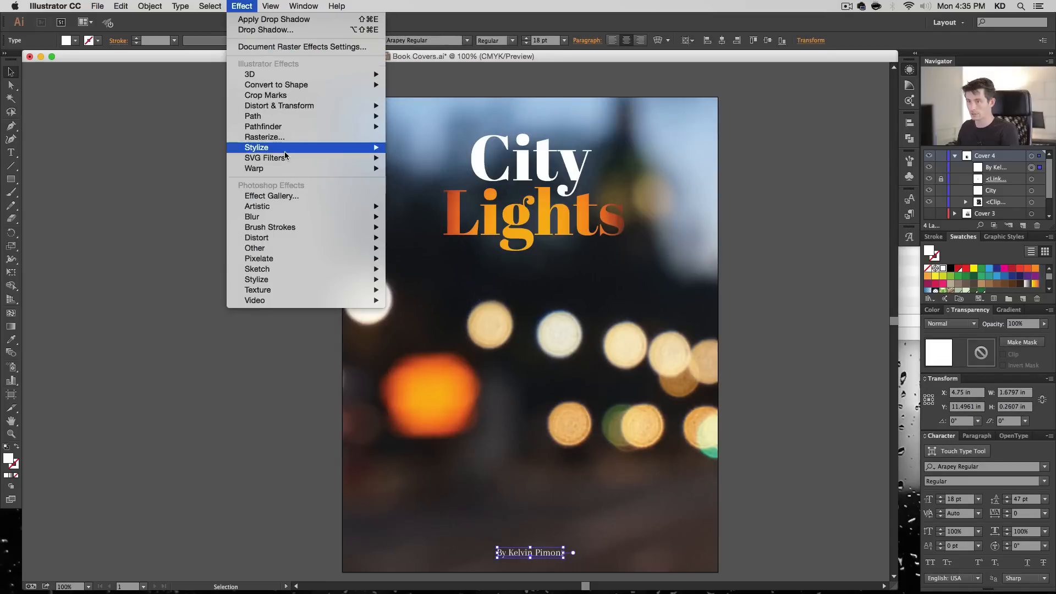
mouse_move(297, 147)
left_click(420, 148)
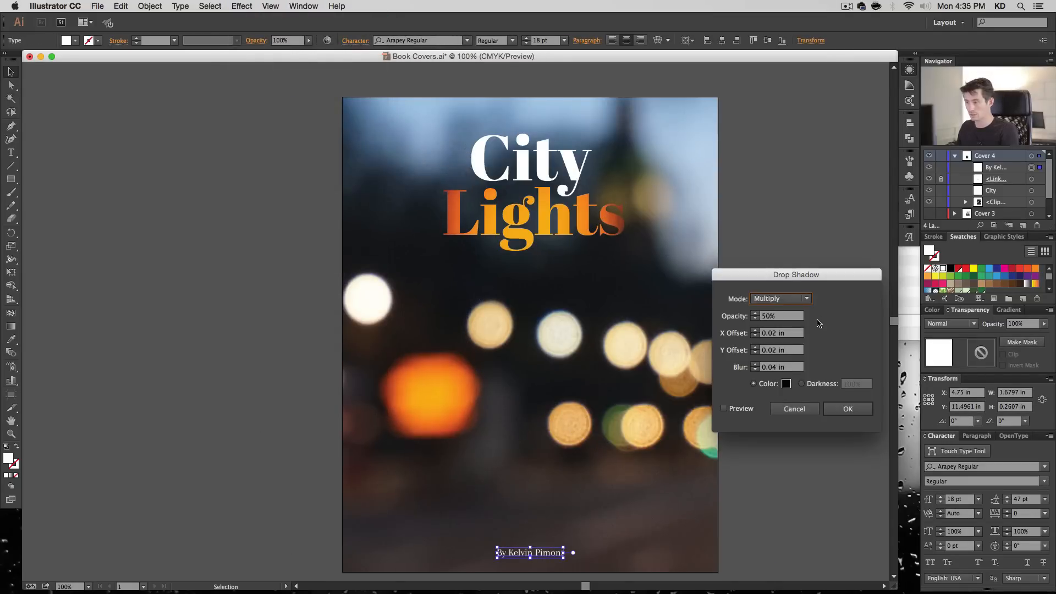
left_click(847, 409)
left_click(824, 334)
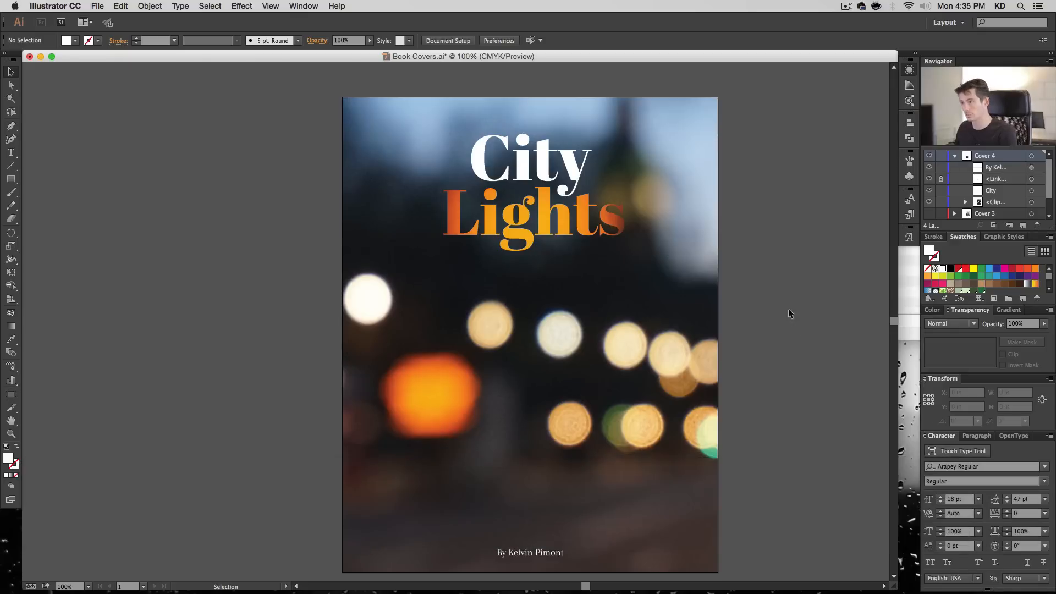
- Collapse the Cover 4 layer and add a new layer above it
key("space")
left_click_drag(750, 335, 736, 323)
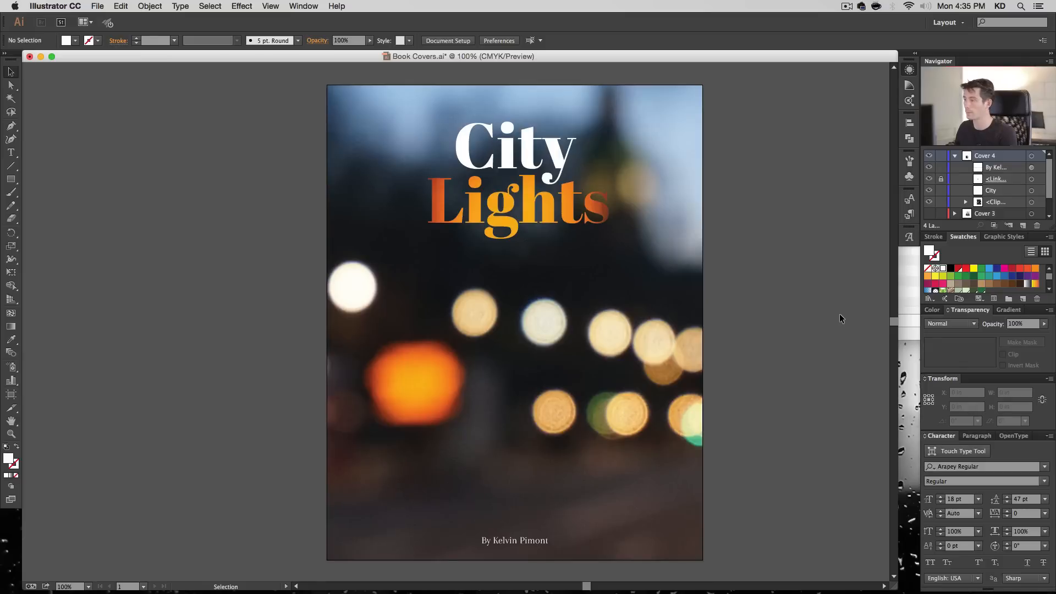
left_click(955, 156)
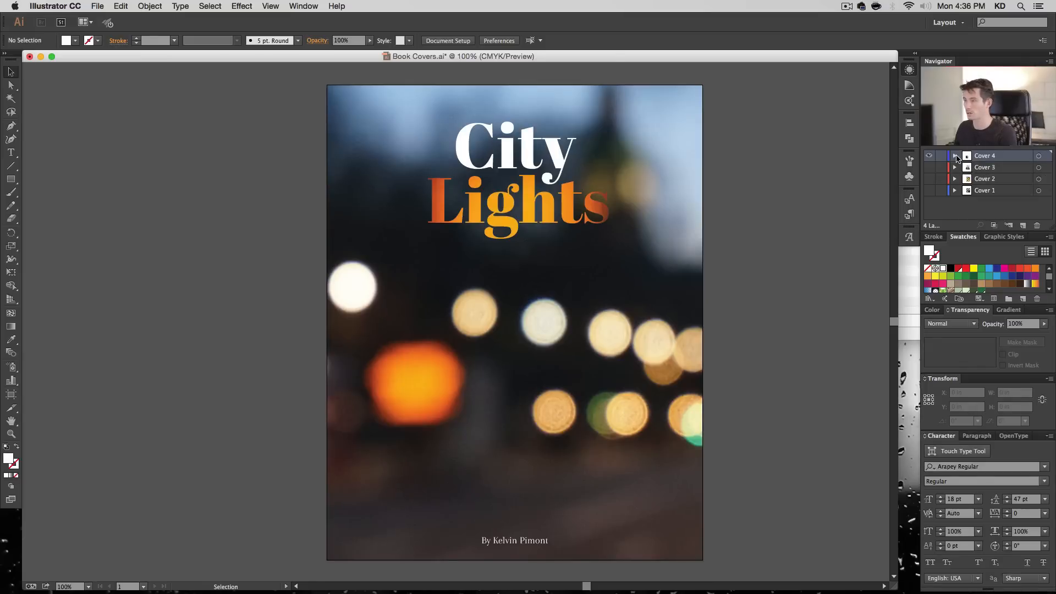
left_click(1023, 226)
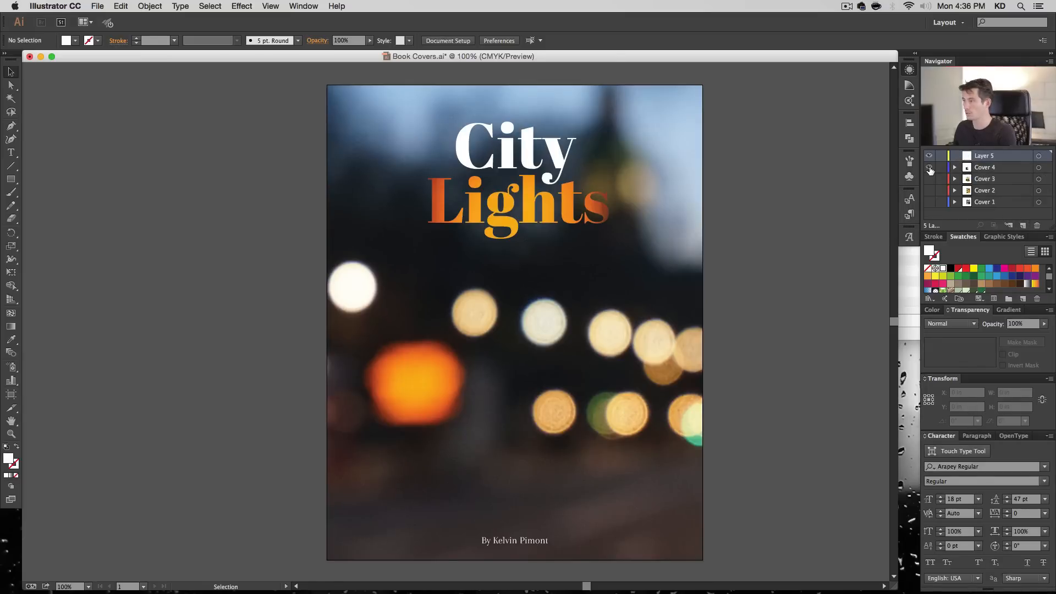
- Hide the Cover 4 layer and rename the new layer above it as Cover 5
left_click(928, 167)
double_click(984, 157)
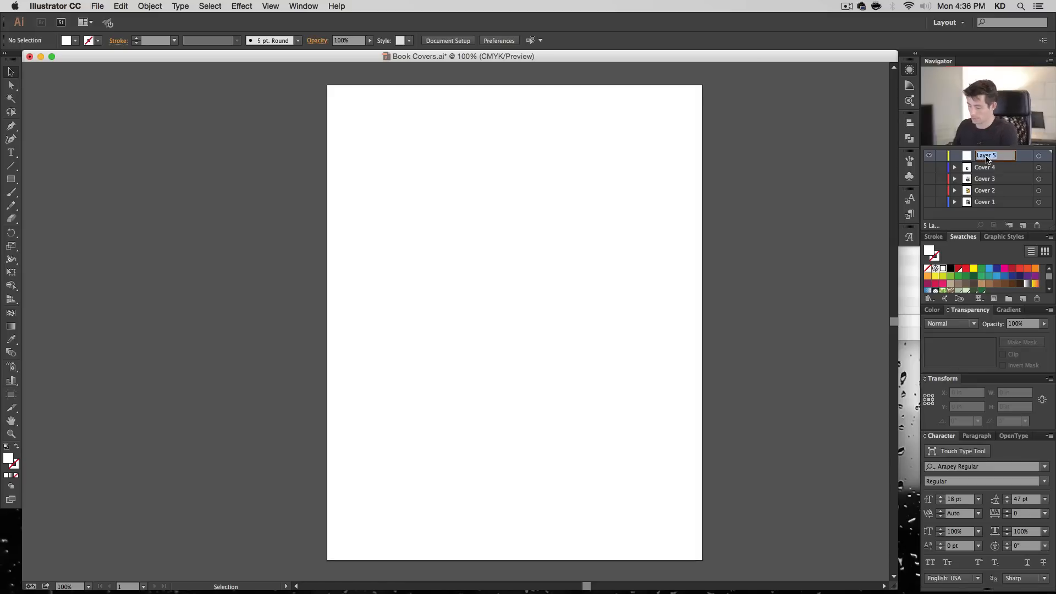
type("Cover 5")
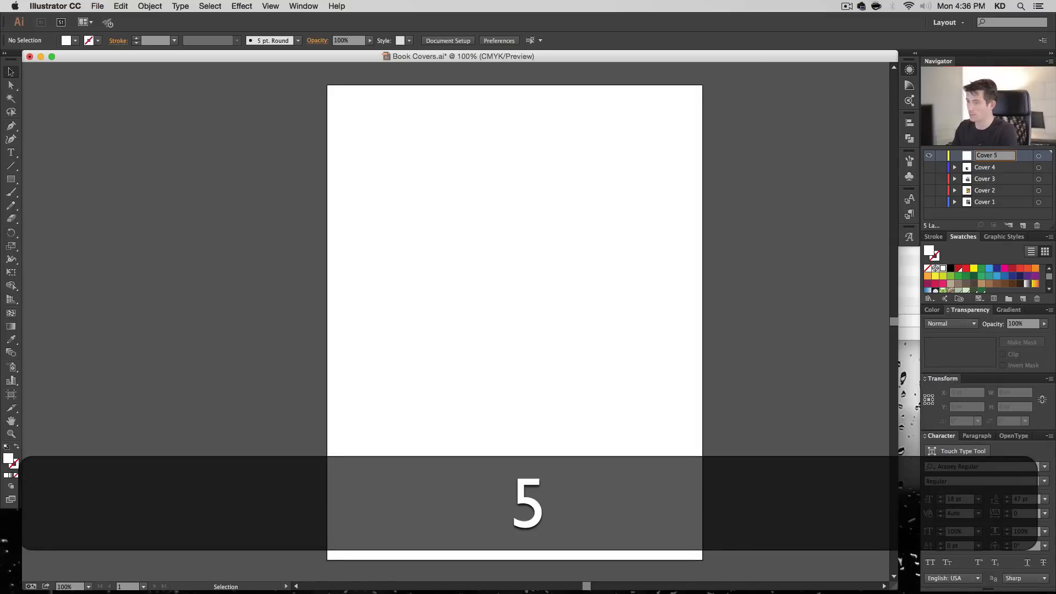
key("Return")
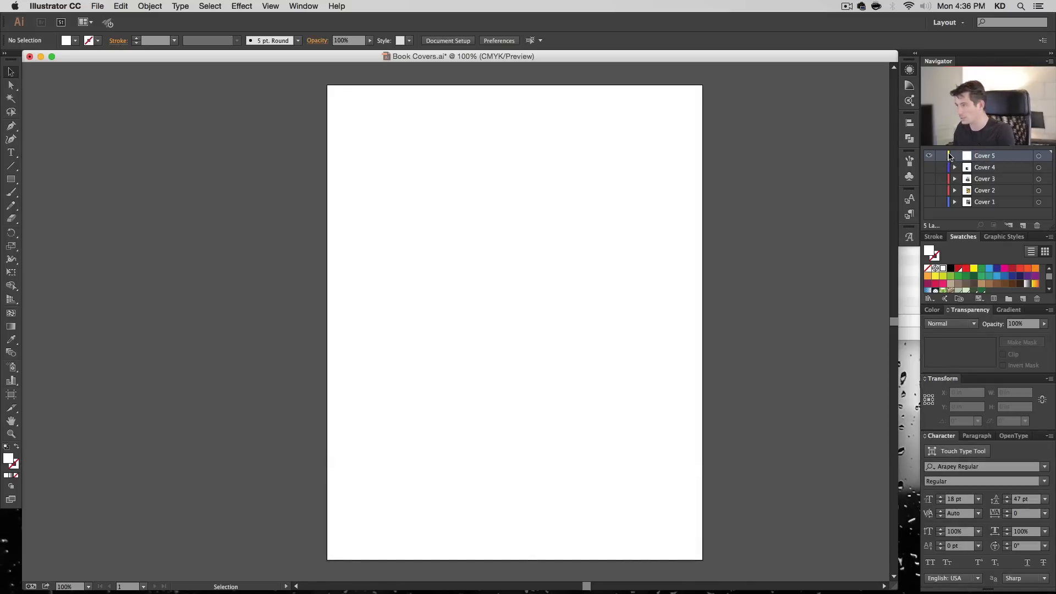
- Inspect the selection outline colour of the Cover 4 photo and return to the Cover 5 layer with Cover 4 hidden
left_click(929, 168)
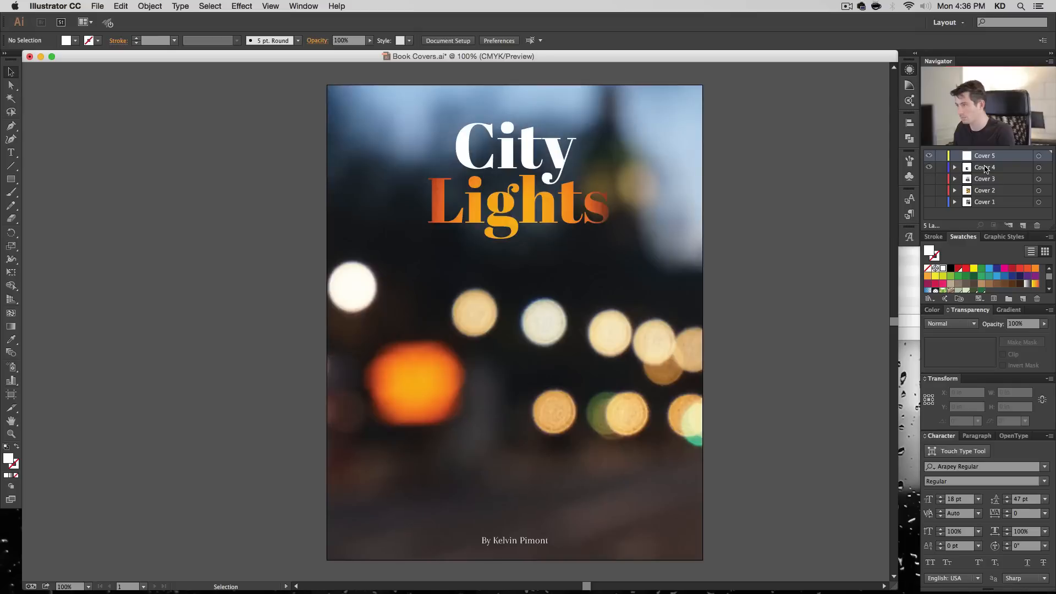
left_click(632, 189)
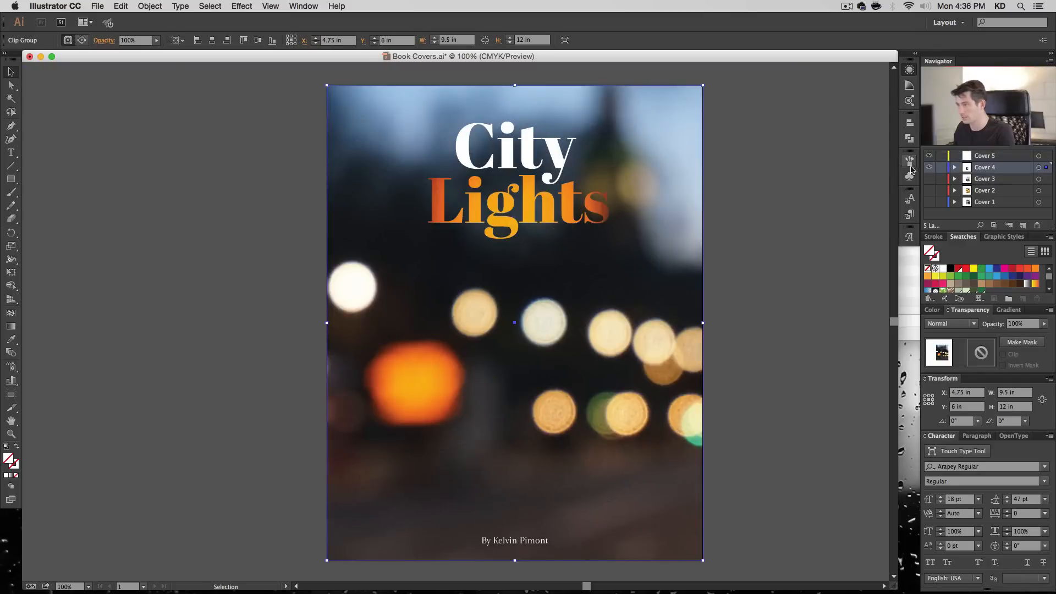
left_click(977, 157)
left_click(929, 168)
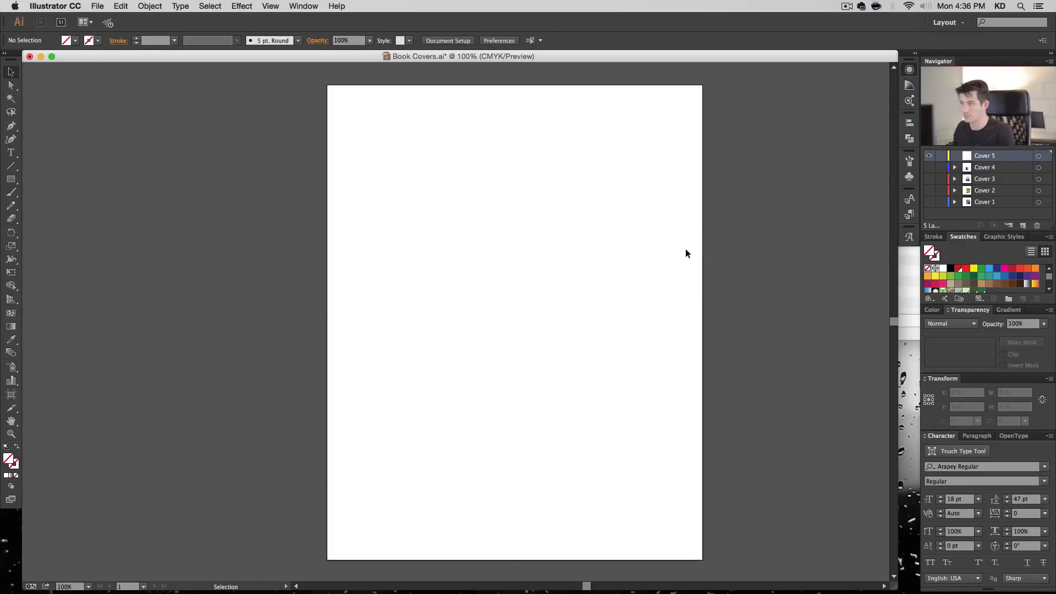
- Set the Cover 5 layer's colour to Light Blue
double_click(1000, 159)
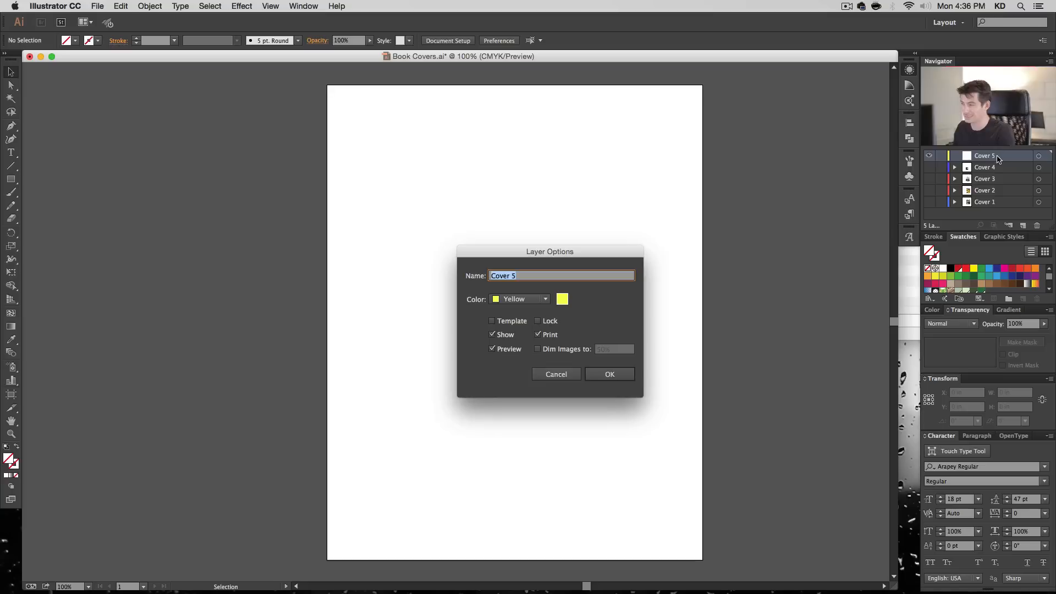
left_click(517, 299)
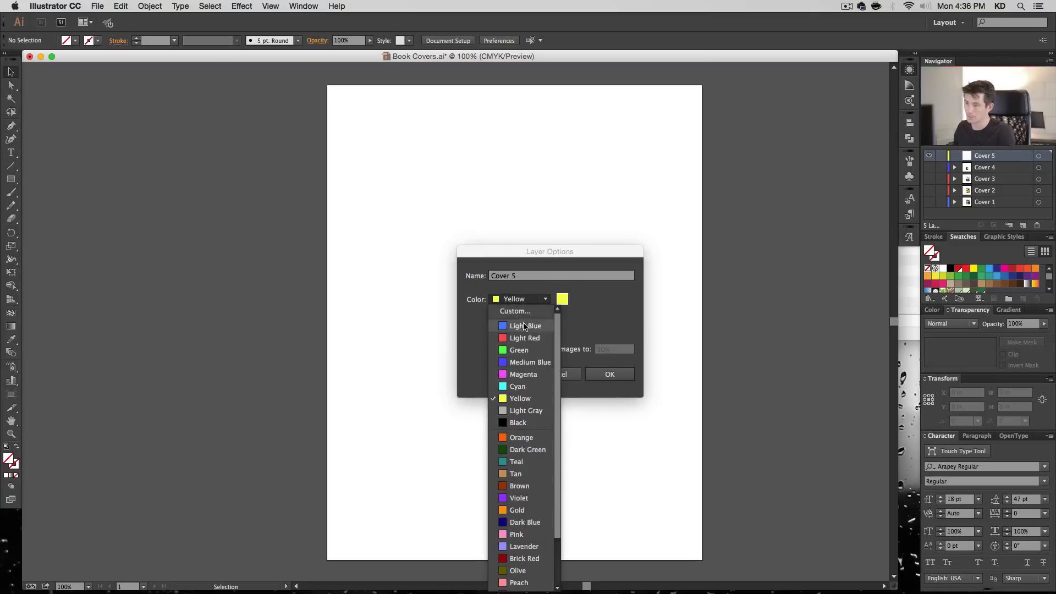
left_click(524, 326)
left_click(616, 374)
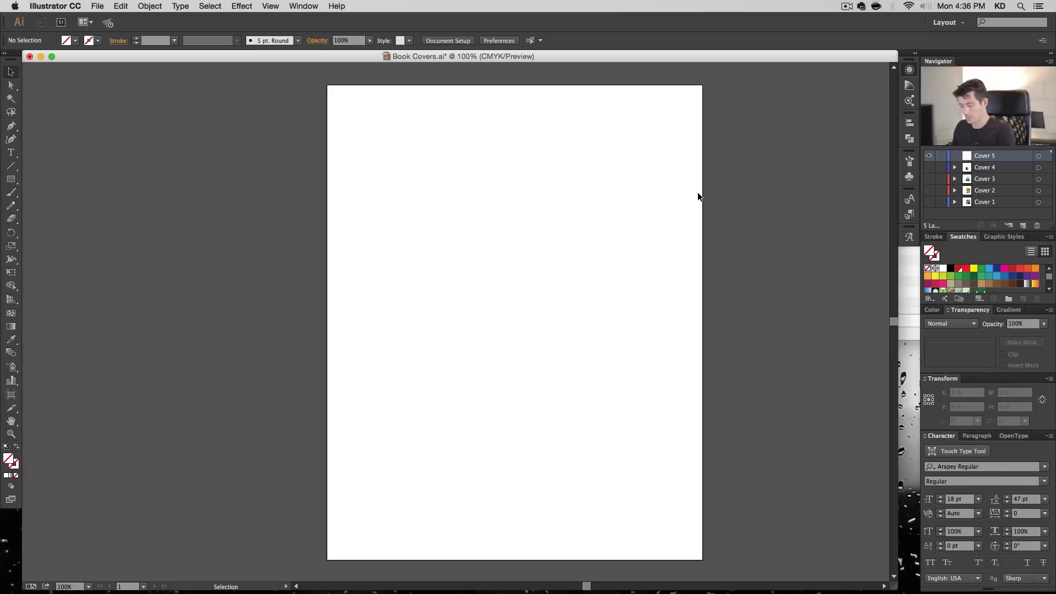
- Place the photo 00471.jpg on the Cover 5 layer and centre it horizontally and vertically on the artboard
left_click(97, 6)
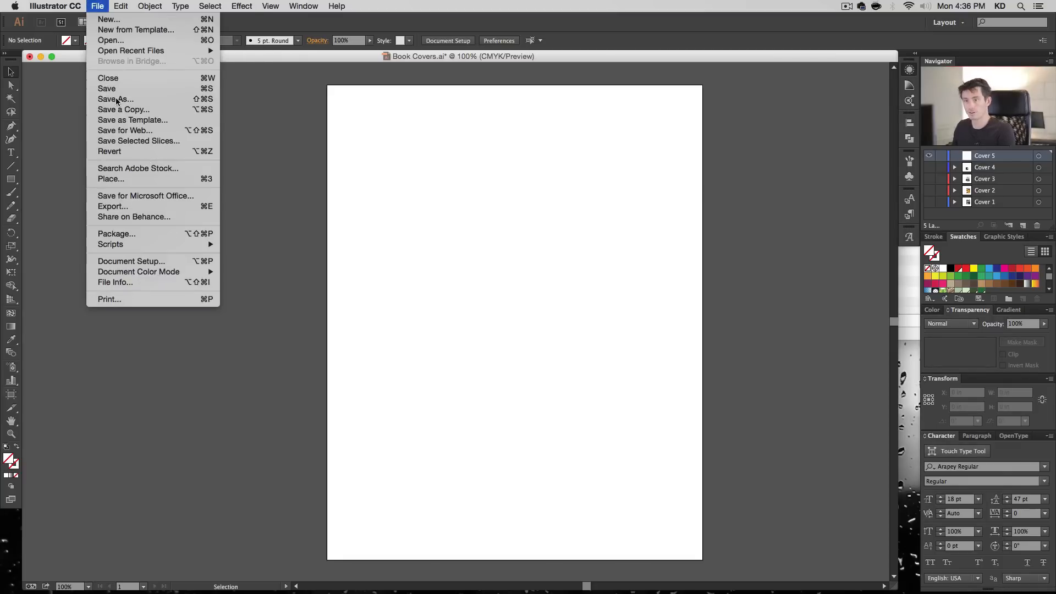
left_click(142, 177)
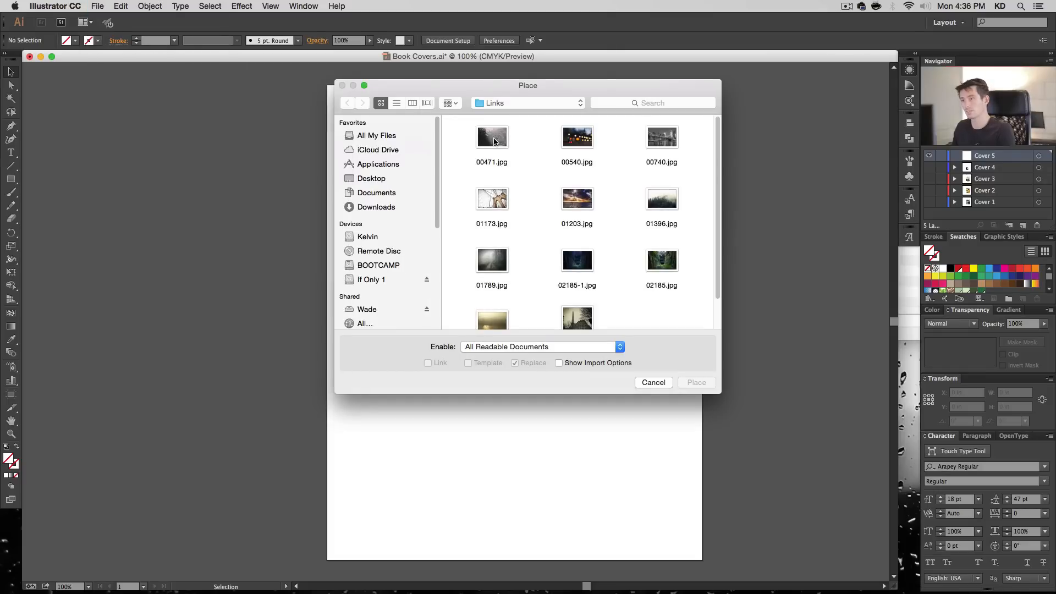
left_click(497, 142)
left_click(694, 387)
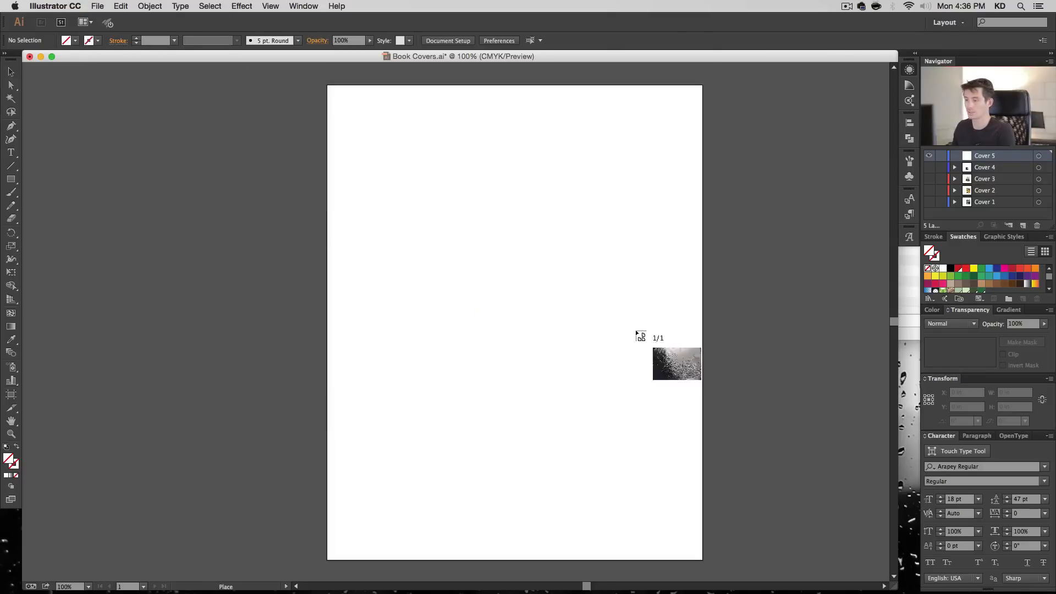
left_click(295, 157)
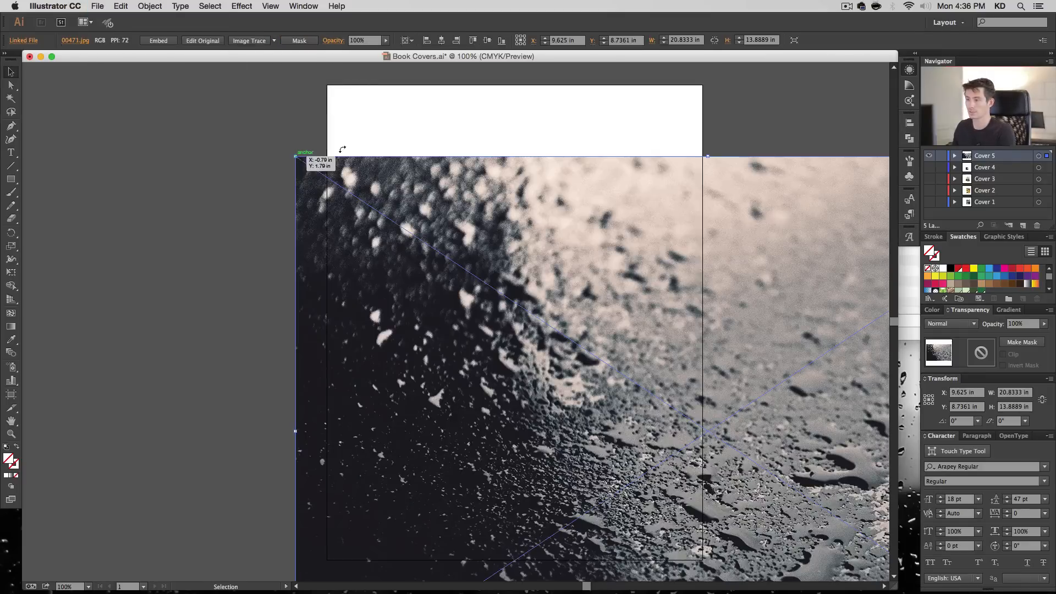
left_click(441, 41)
left_click(487, 40)
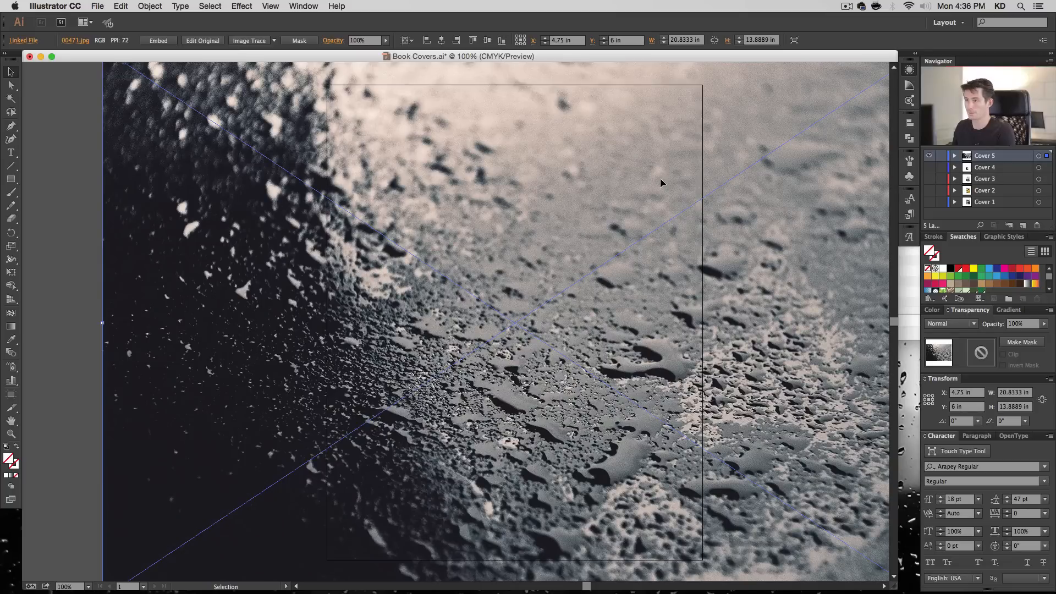
- Create a 9.5 by 12 in rectangle aligned to the artboard and use it as a clipping mask for the water-drop photo
key("m")
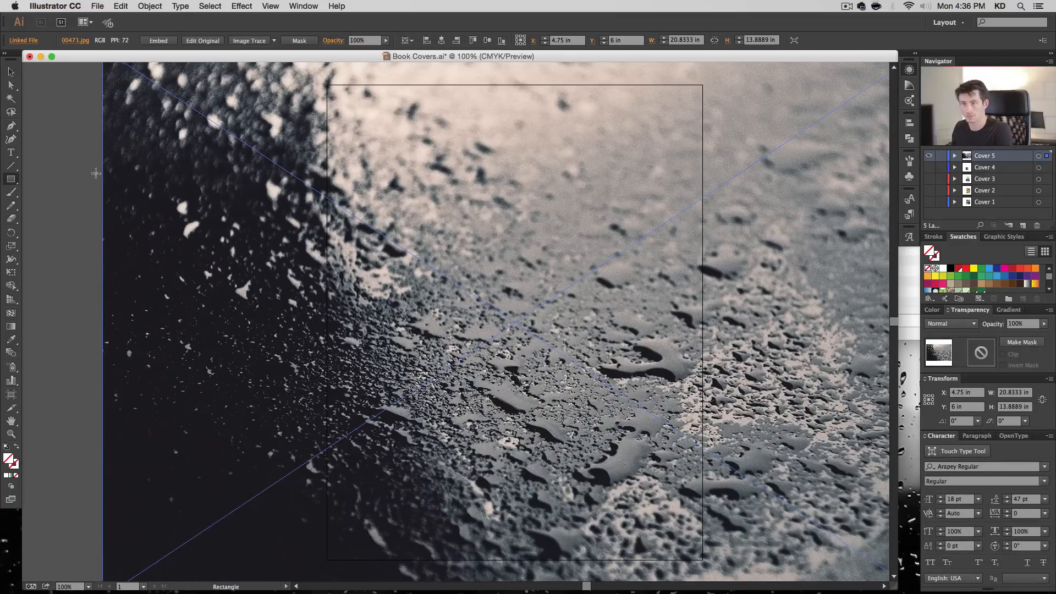
left_click(330, 90)
key("Return")
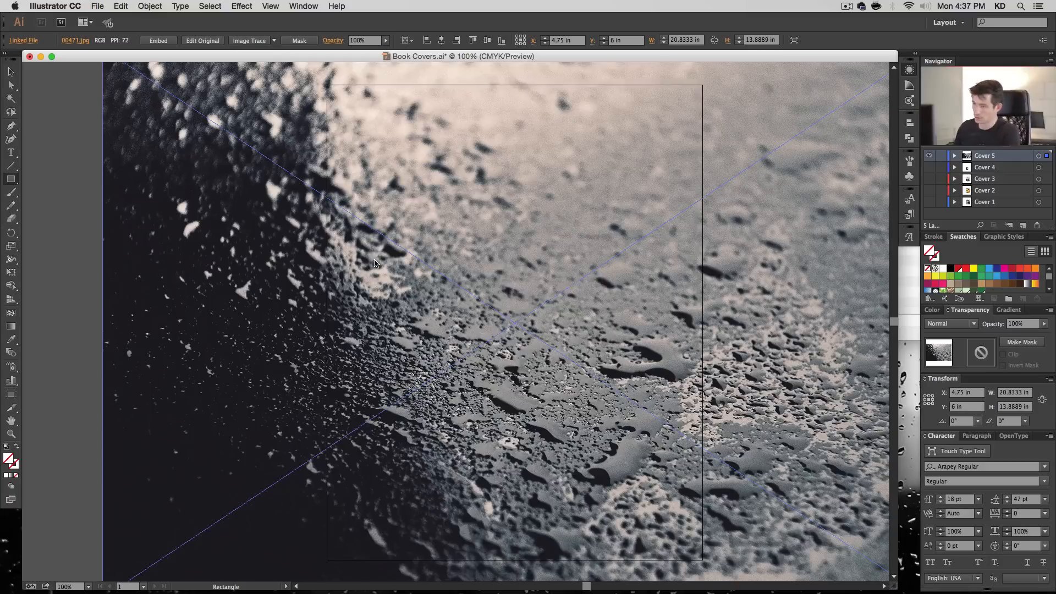
left_click(487, 40)
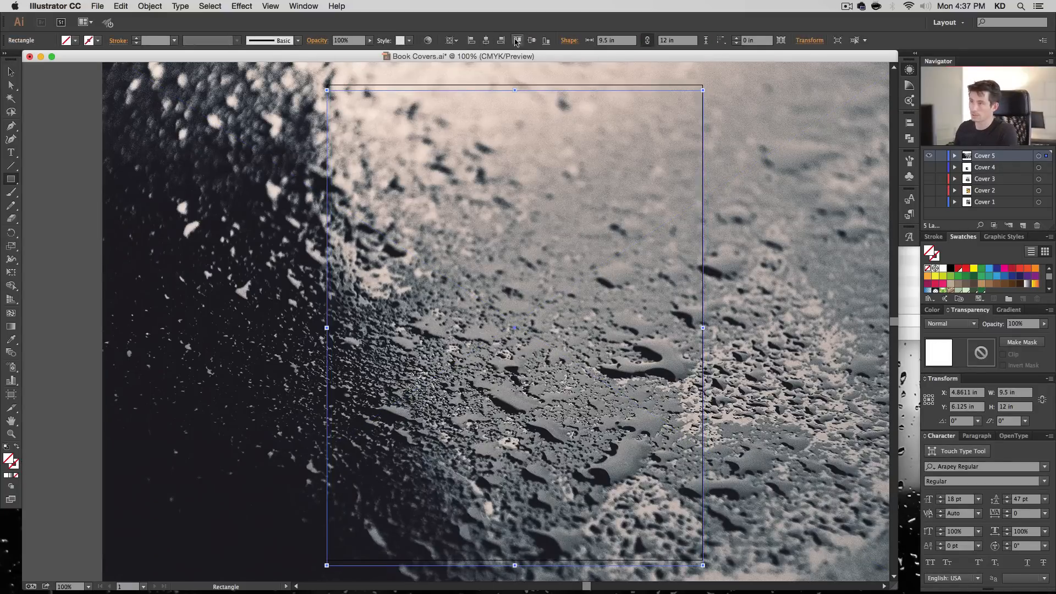
left_click(530, 41)
left_click(11, 72)
left_click_drag(71, 199, 477, 276)
key("super+7")
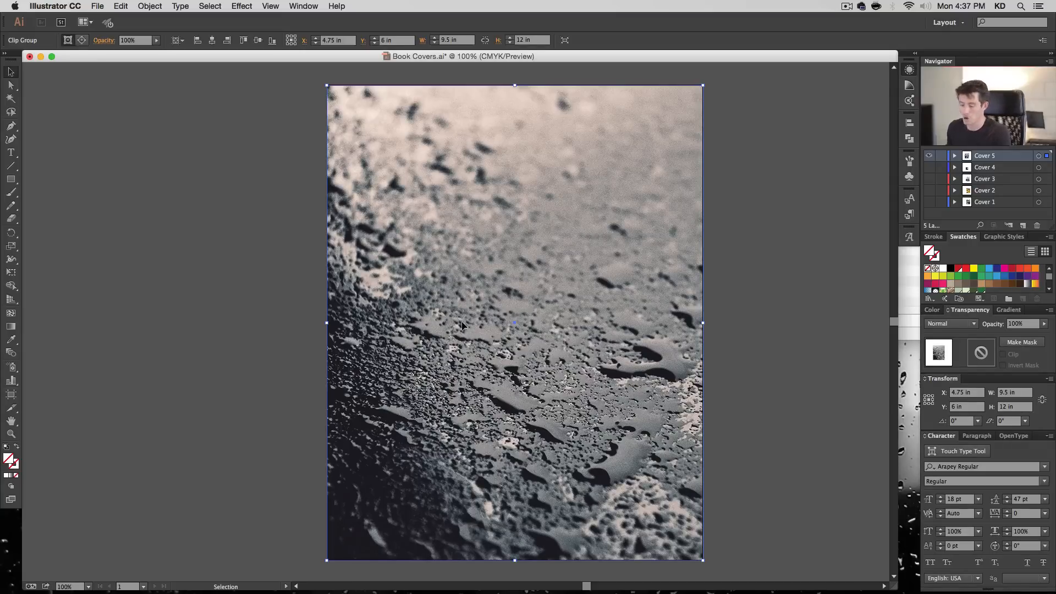
- Shift the water-drop photo right inside its clipping mask to an X position of about 6.79 in
key("a")
left_click(736, 293)
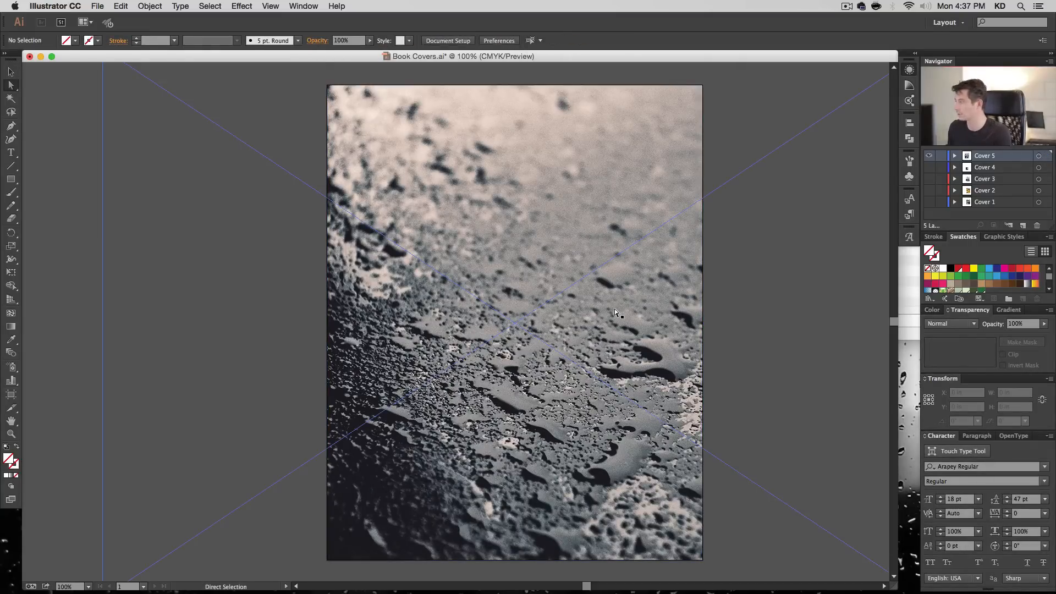
left_click(599, 326)
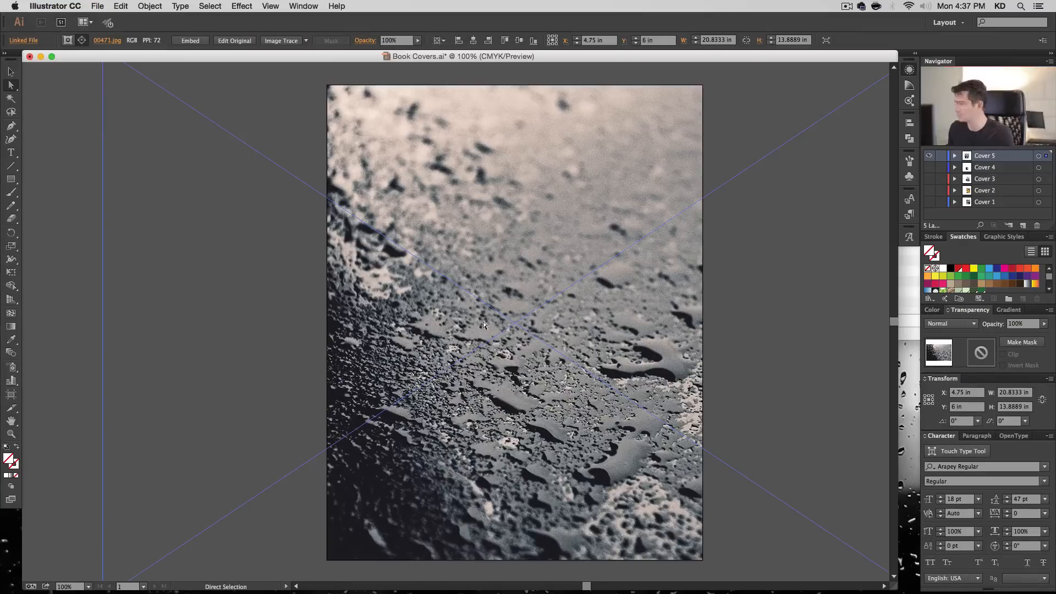
left_click_drag(441, 311, 474, 324)
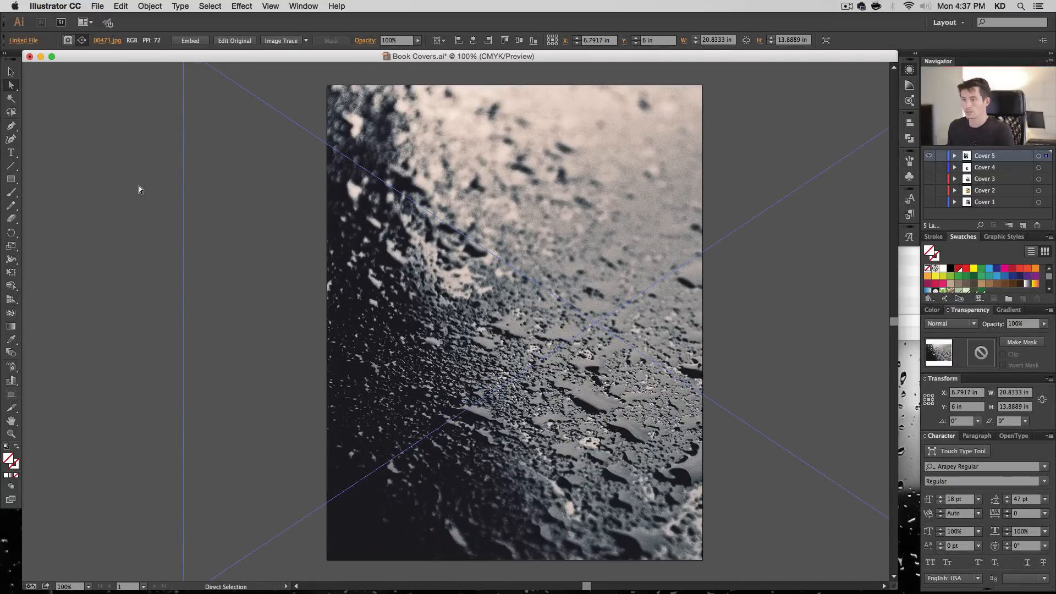
left_click(92, 251)
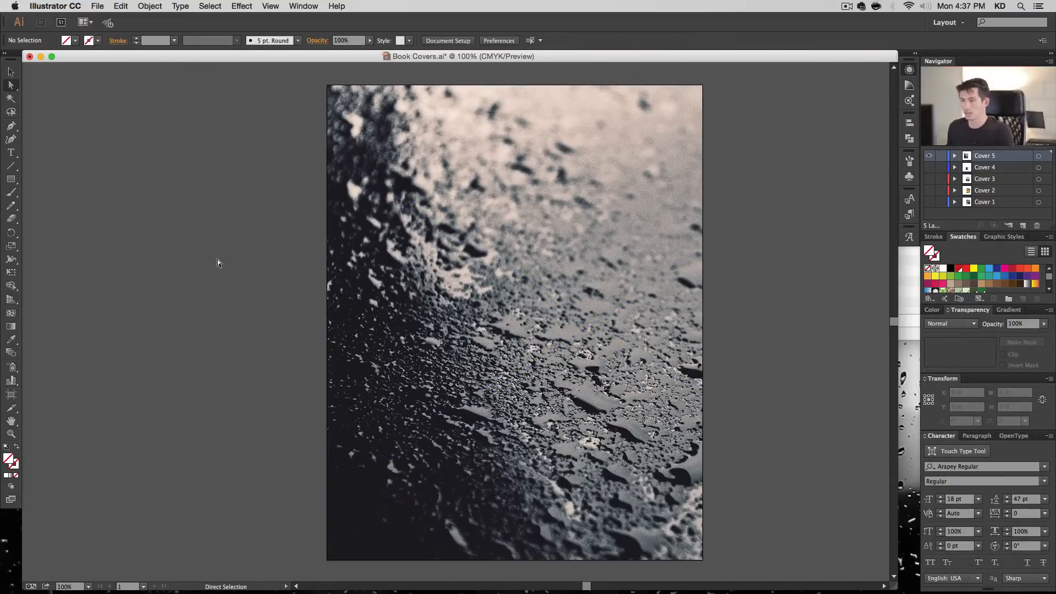
- Create a 9.5 by 6 in rectangle across the cover and shorten it to a band about 2.89 in high
left_click(11, 179)
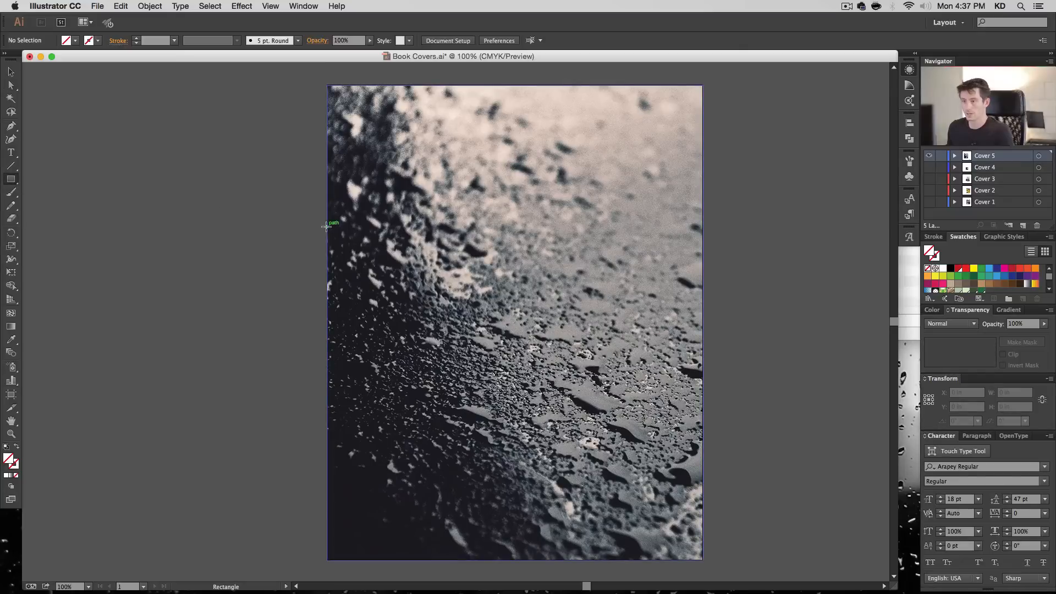
left_click(326, 226)
key("Tab")
type("6")
key("Return")
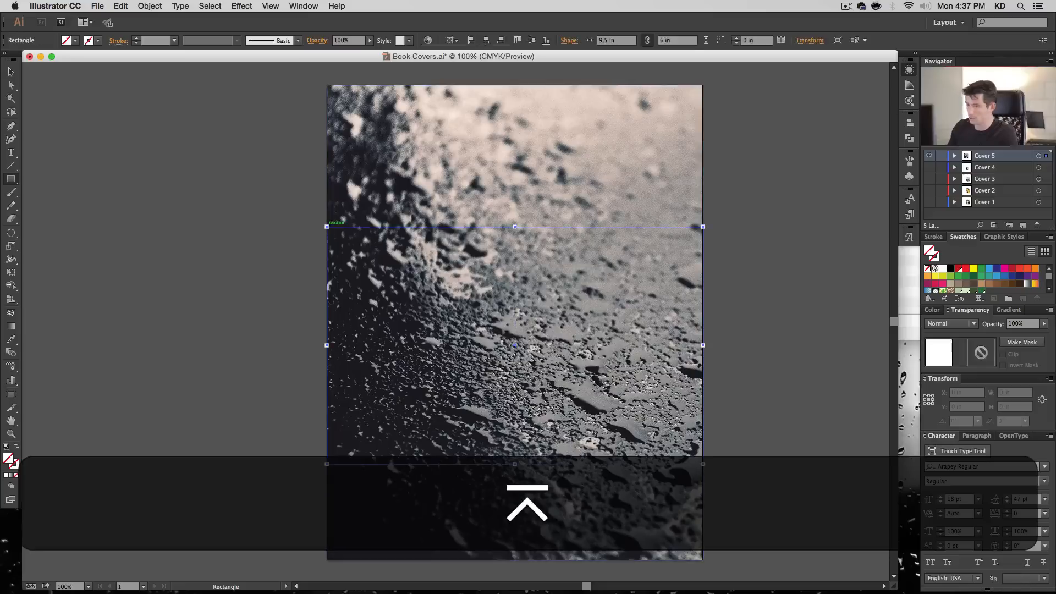
key("v")
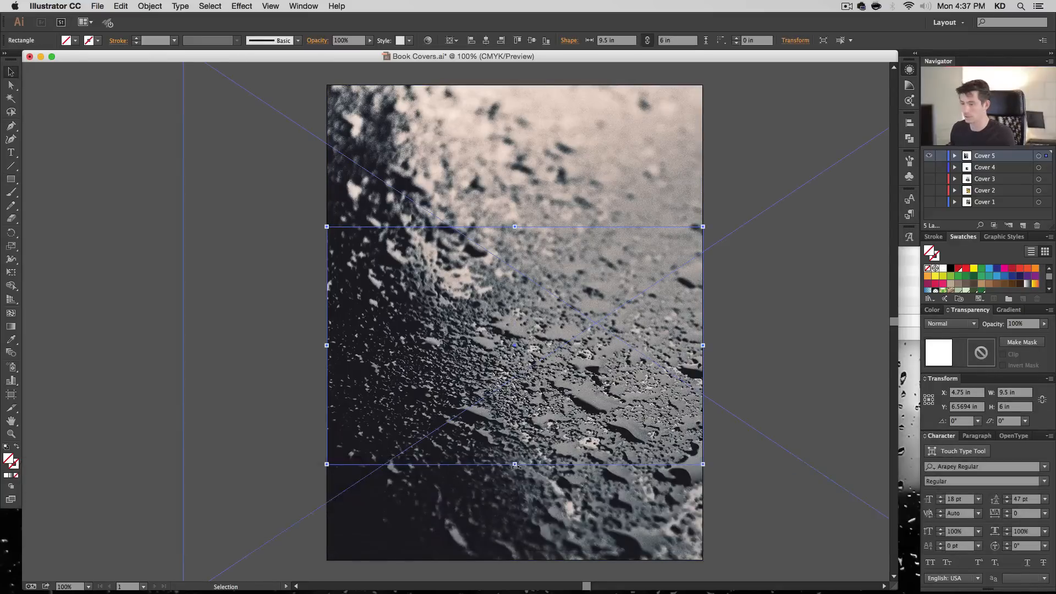
left_click_drag(515, 464, 515, 341)
- Fill the band with black and set its opacity to 65%
left_click(951, 269)
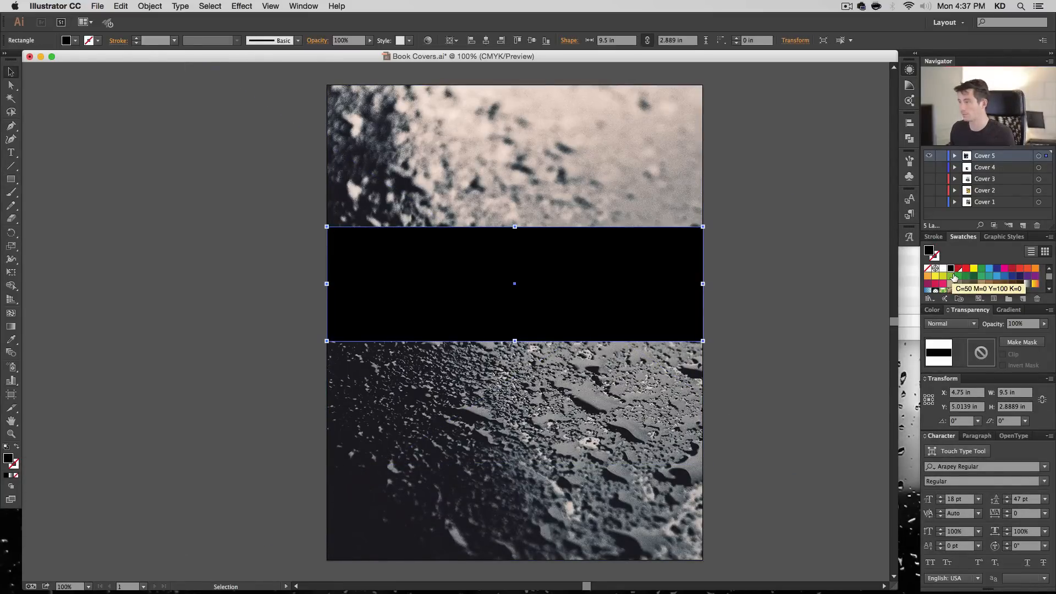
double_click(929, 251)
key("Escape")
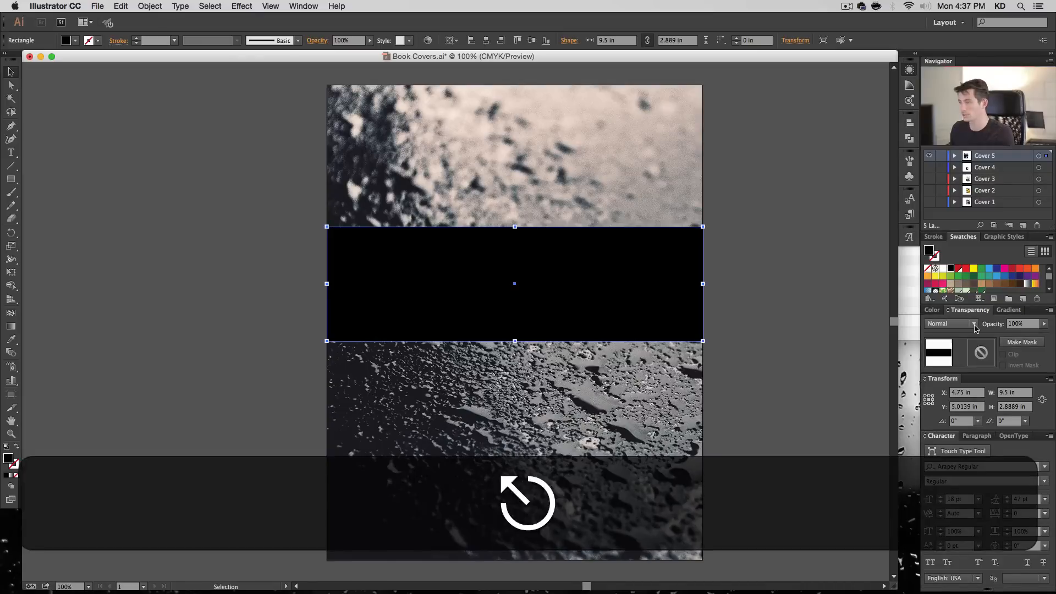
left_click(1021, 326)
type("65")
key("Return")
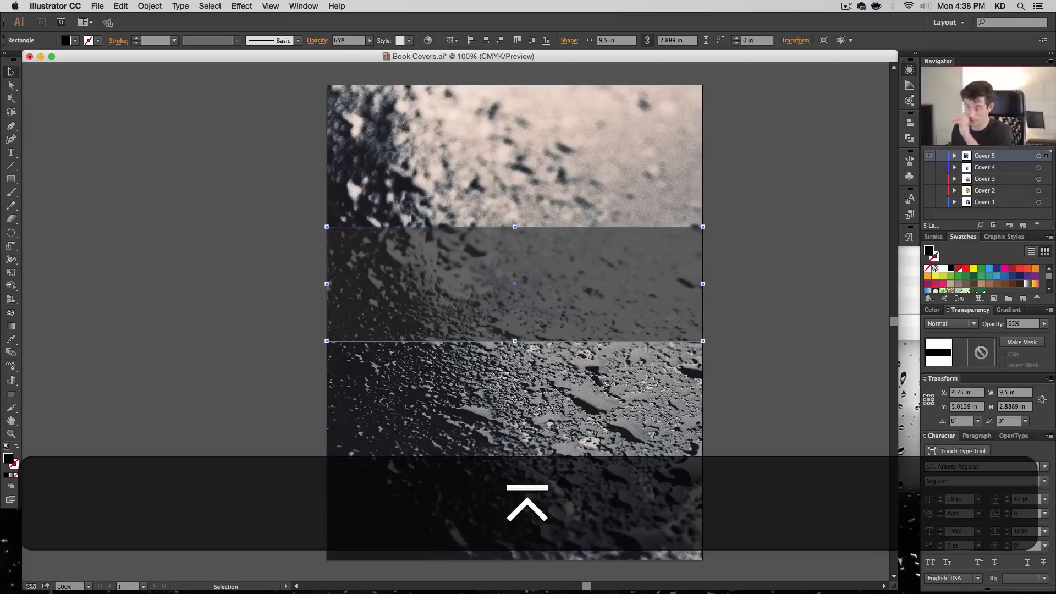
- Try the Multiply blend mode on the black band and return it to Normal
left_click(951, 324)
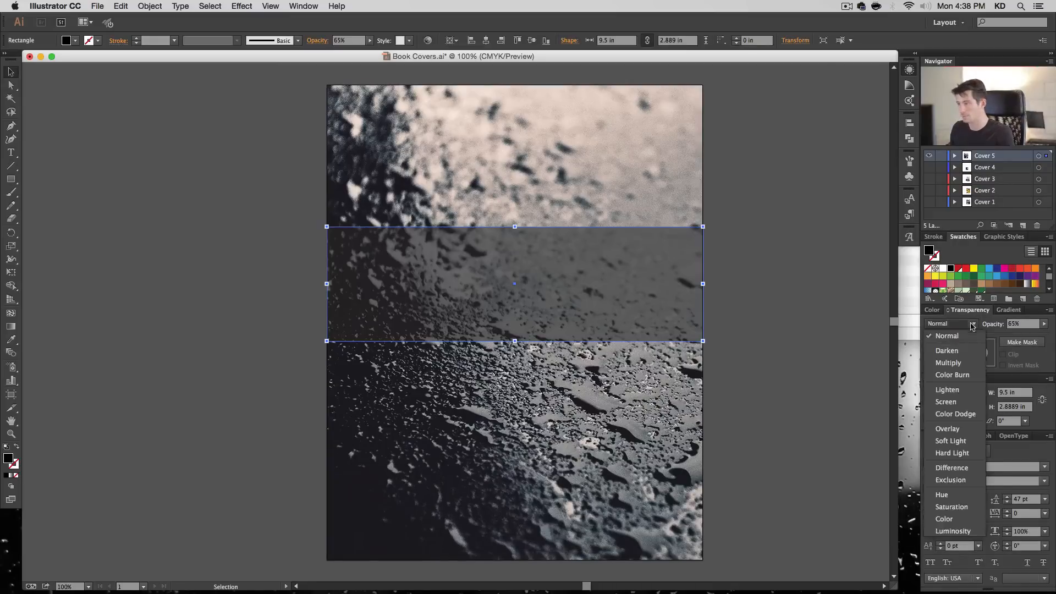
left_click(969, 360)
left_click(950, 323)
left_click(964, 336)
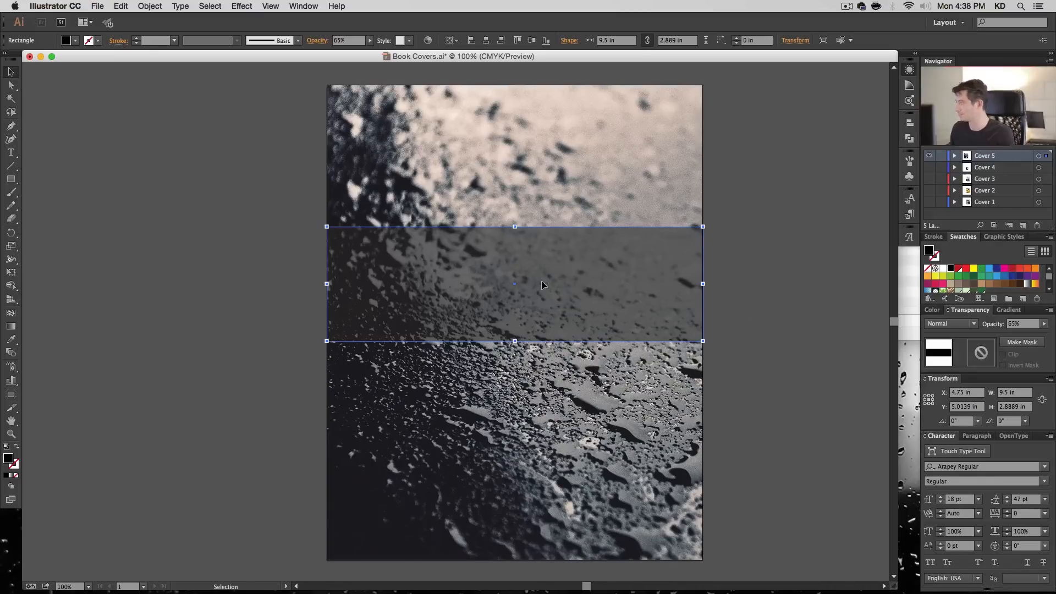
- Move the dark band down to a Y position of about 6.14 in
left_click_drag(553, 263, 560, 298)
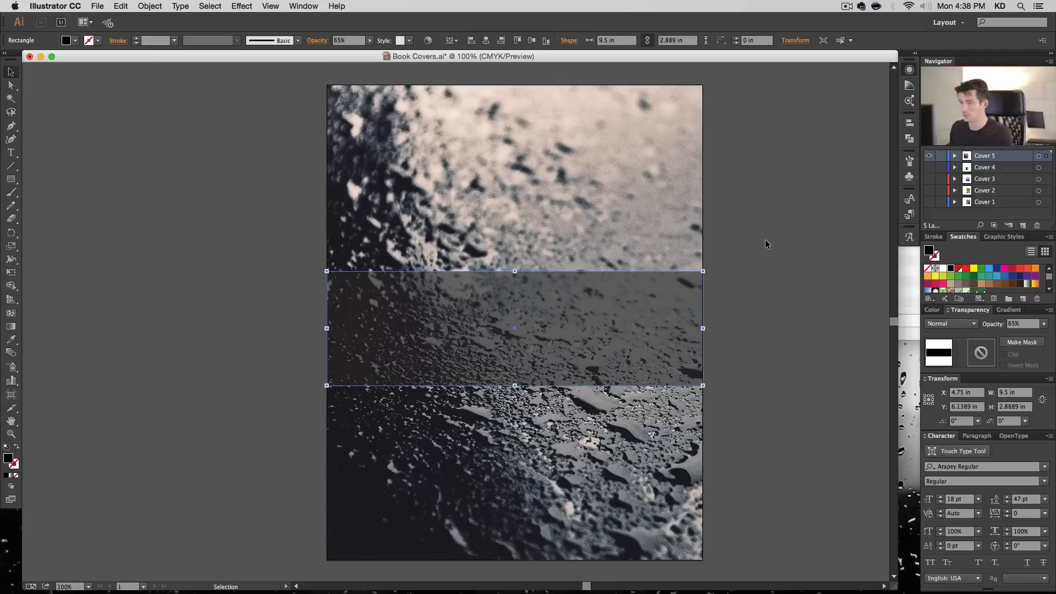
- Add a three-line title reading "Memories", "of a", "Stolen Time" over the dark band
key("t")
left_click(500, 302)
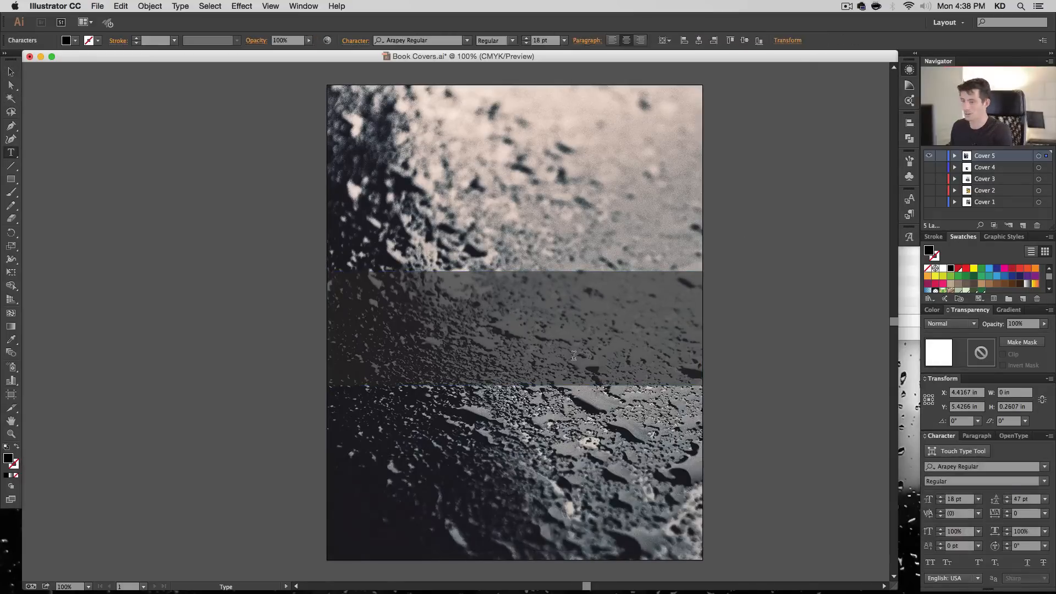
type("Mem")
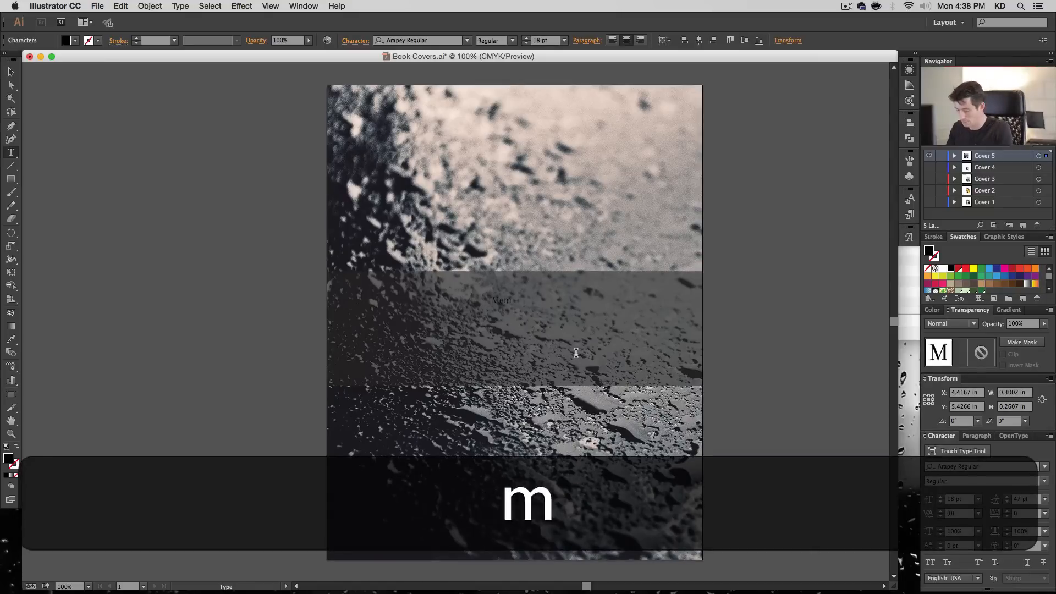
type("ories")
key("Return")
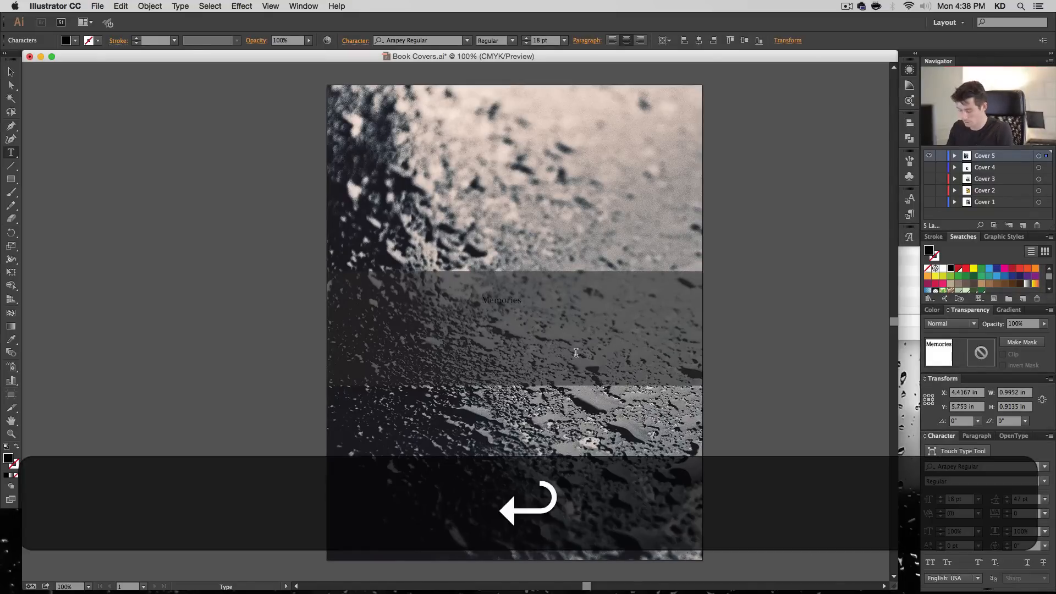
type("of a")
key("BackSpace")
key("shift+Return")
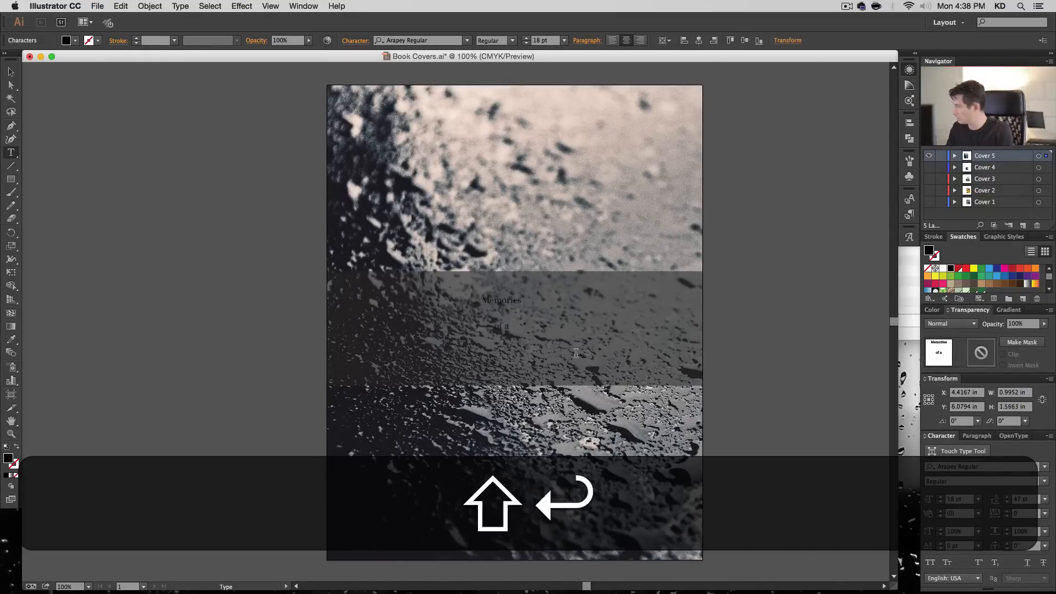
type("Taken Time")
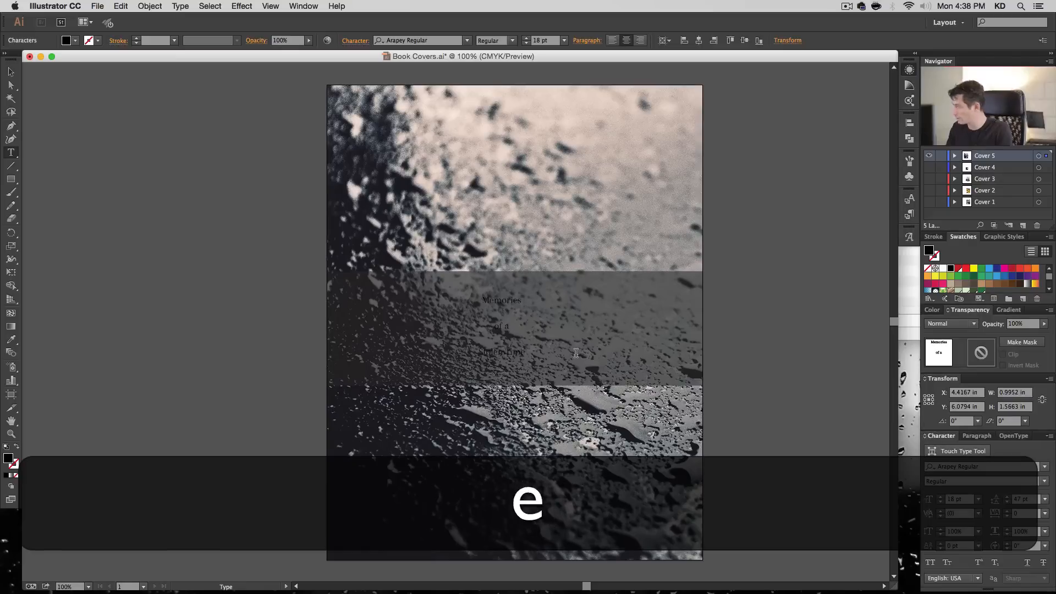
left_click(10, 74)
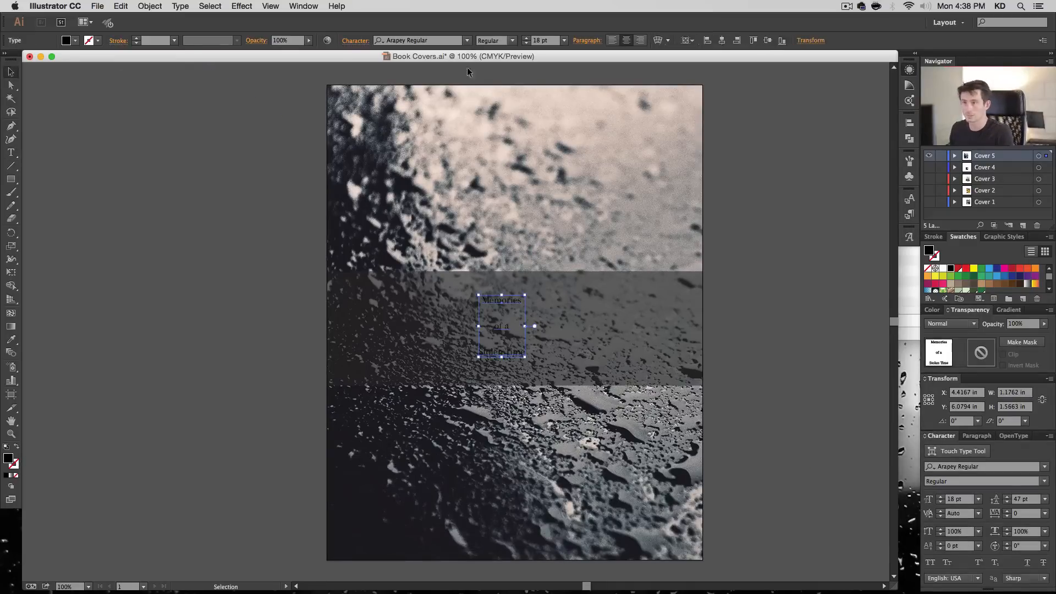
- Make the title white in the Alex Brush font and centre it horizontally on the cover
left_click(943, 269)
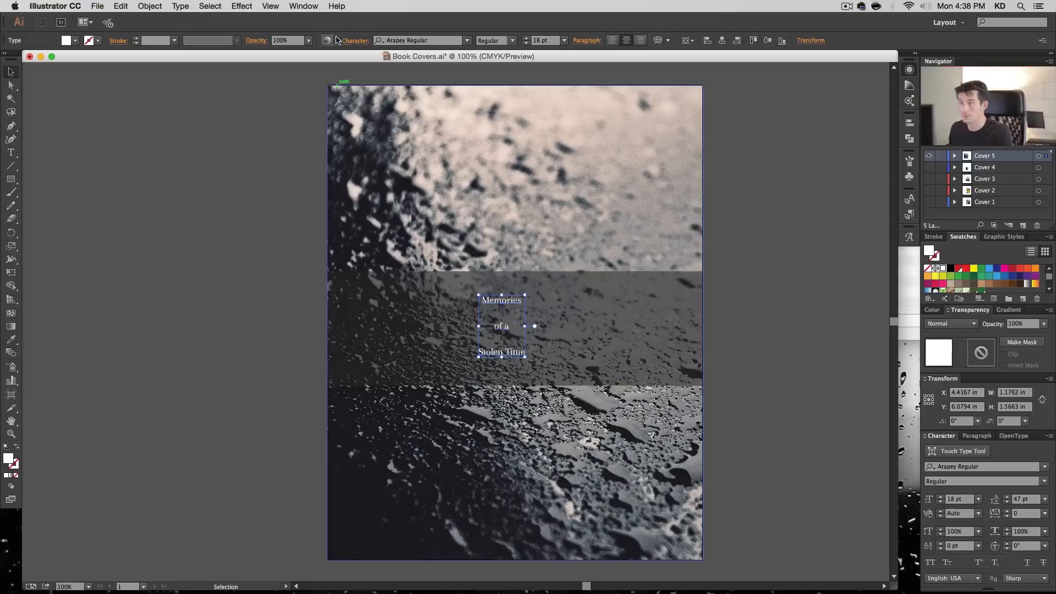
left_click(439, 42)
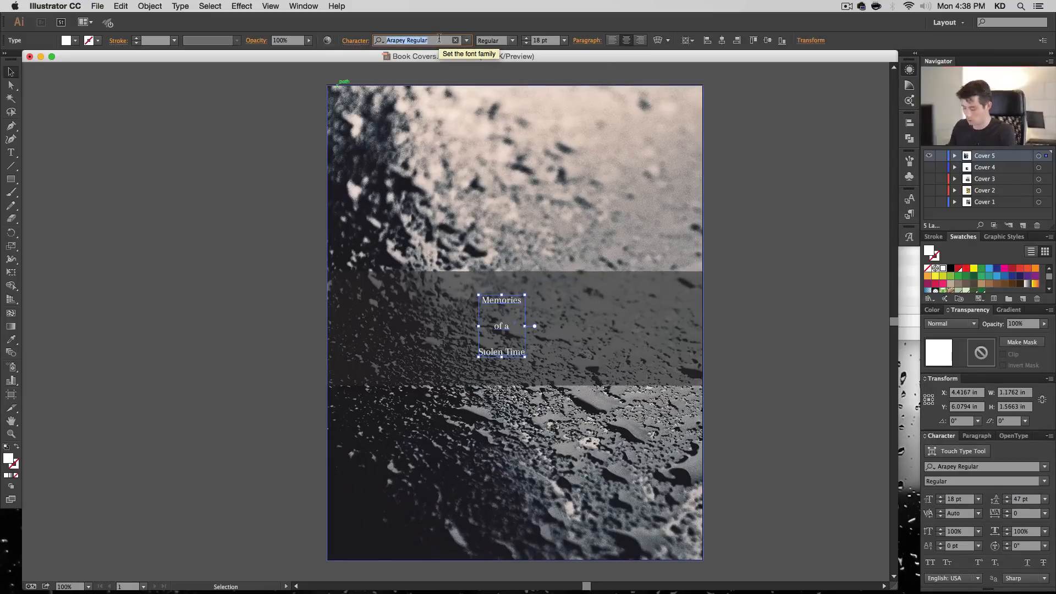
type("ale")
key("Return")
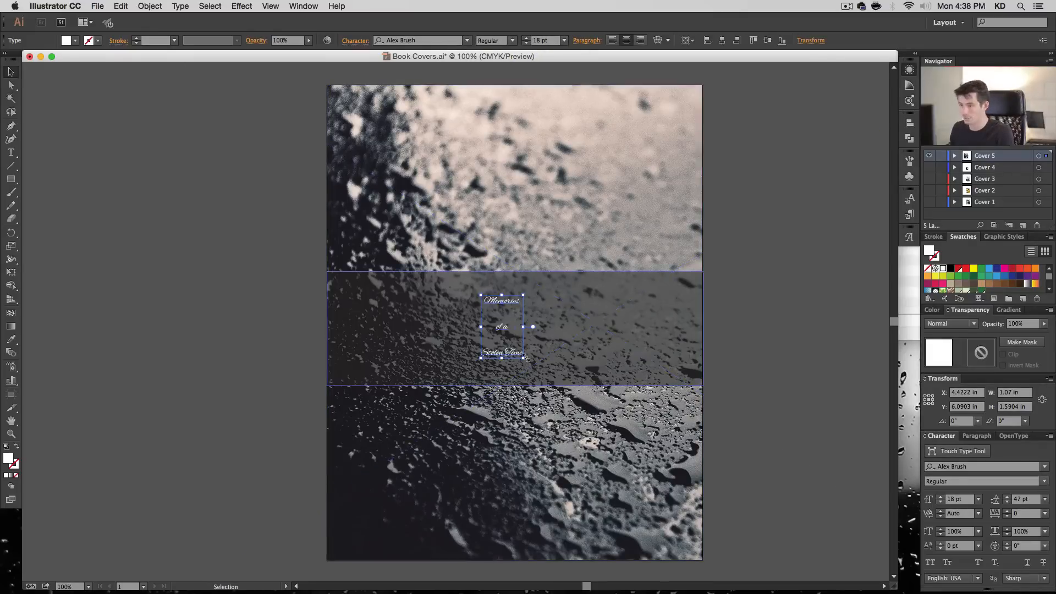
left_click(720, 42)
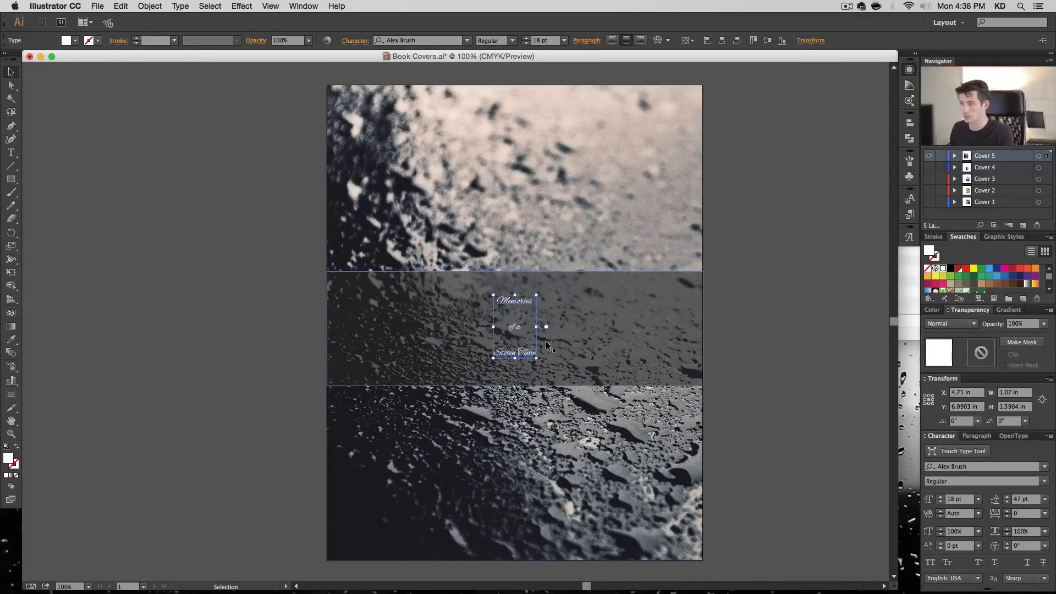
- Try the title at 60 pt, settle on 72 pt, and toggle the smart guides
left_click(563, 40)
left_click(573, 222)
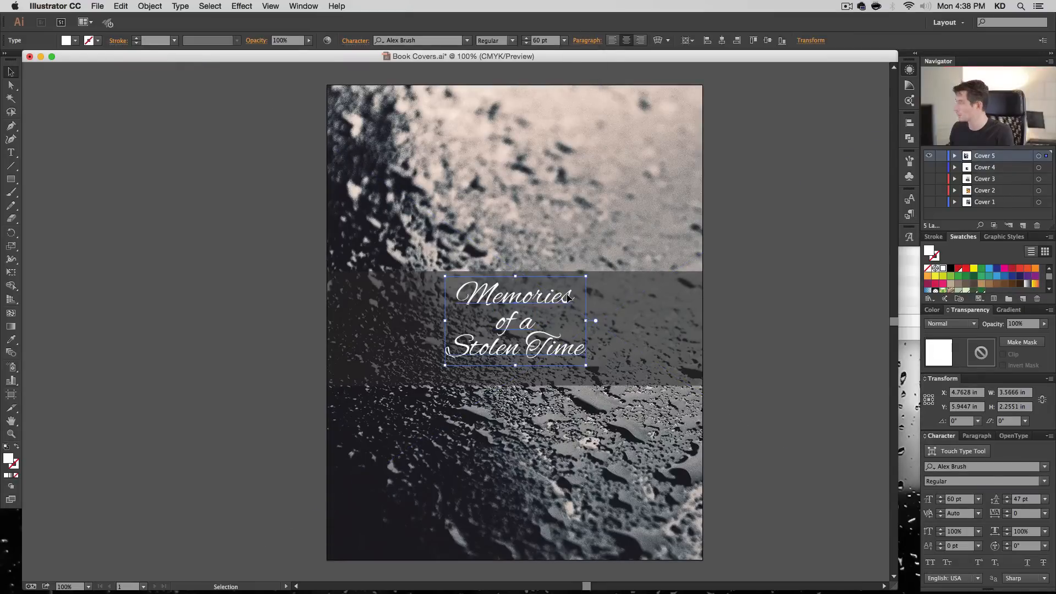
left_click(564, 42)
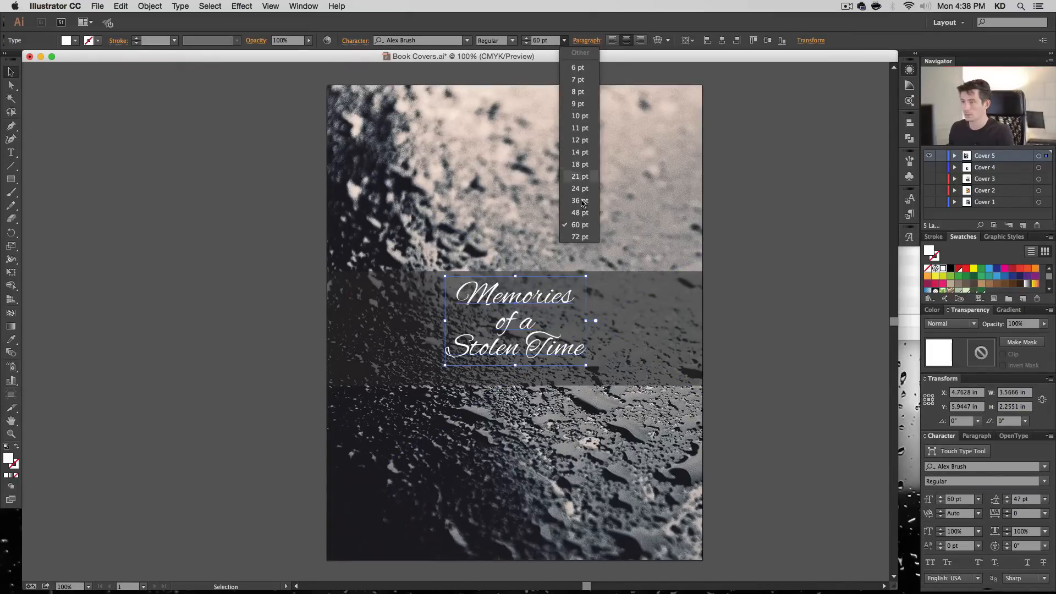
left_click(586, 235)
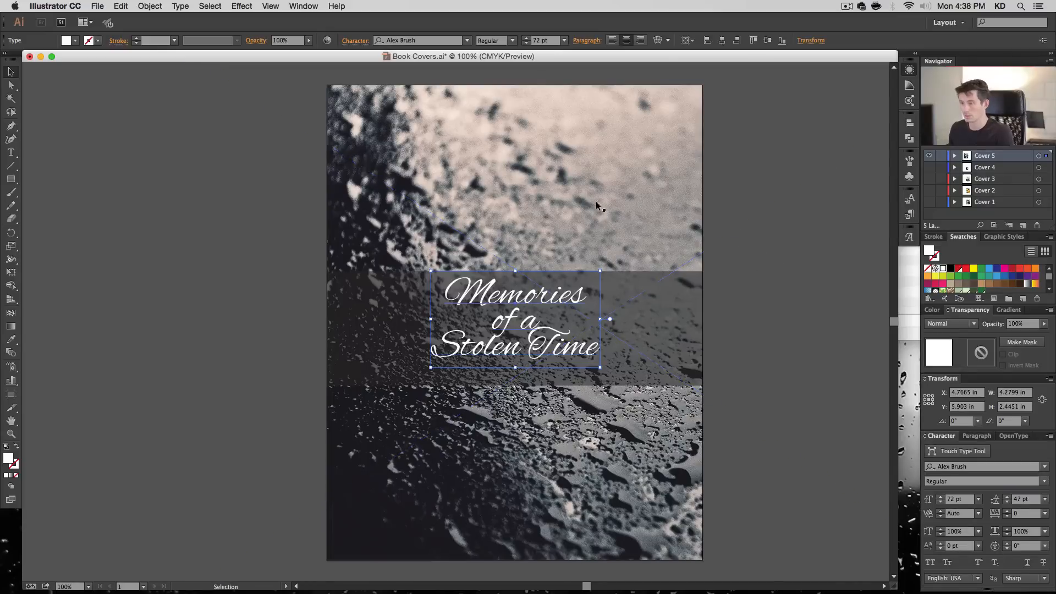
key("super+u")
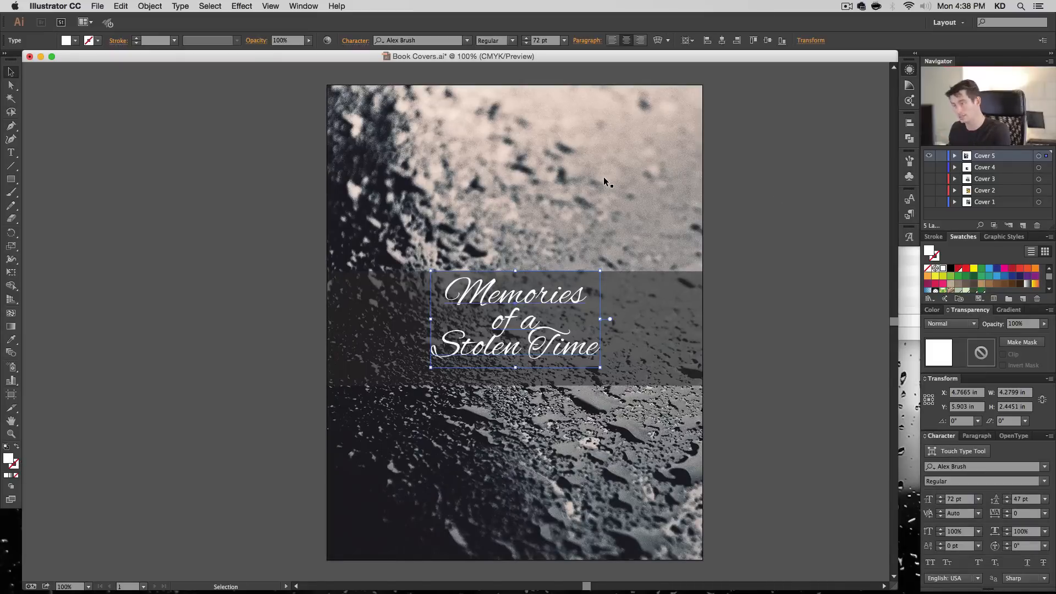
- Try "of a" in the title at 36 pt and set it to 48 pt
double_click(509, 322)
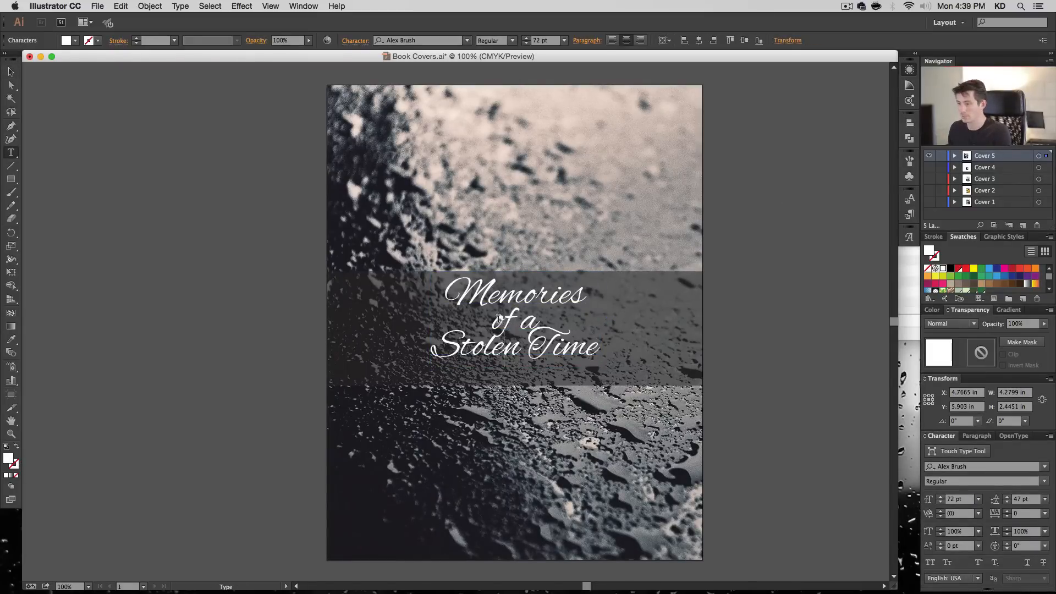
left_click_drag(491, 319, 588, 319)
left_click(565, 44)
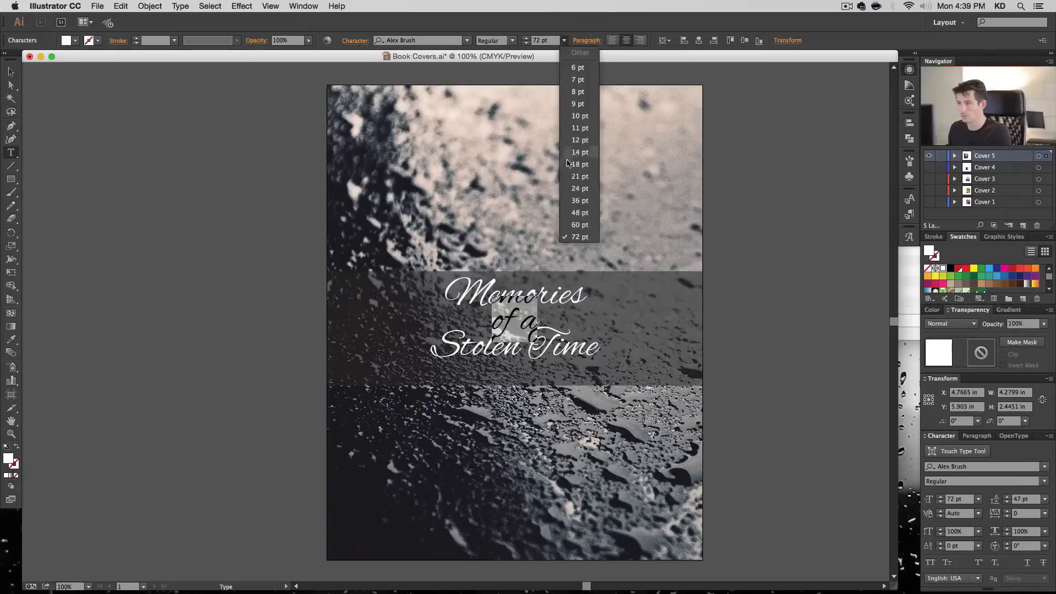
left_click(573, 200)
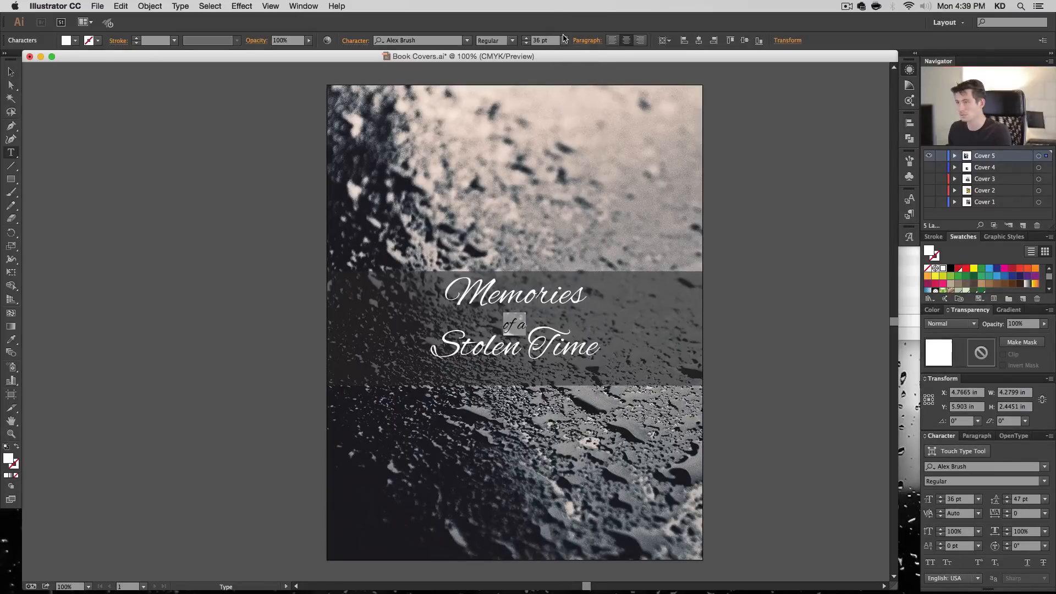
left_click(564, 39)
left_click(573, 207)
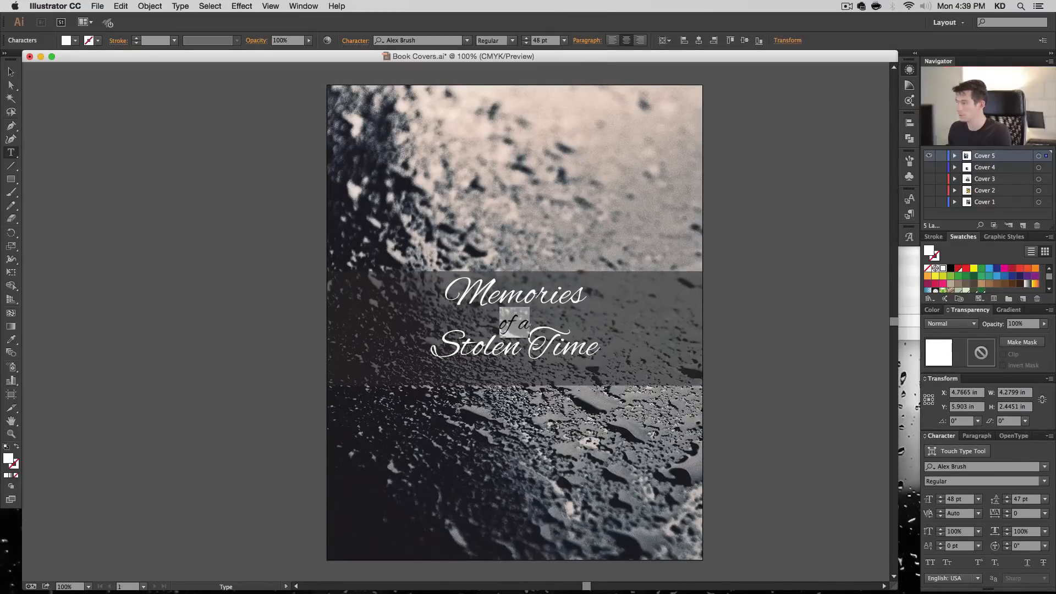
- Add a space after "of a" in the title and set that line's leading to 32 pt
left_click(538, 345)
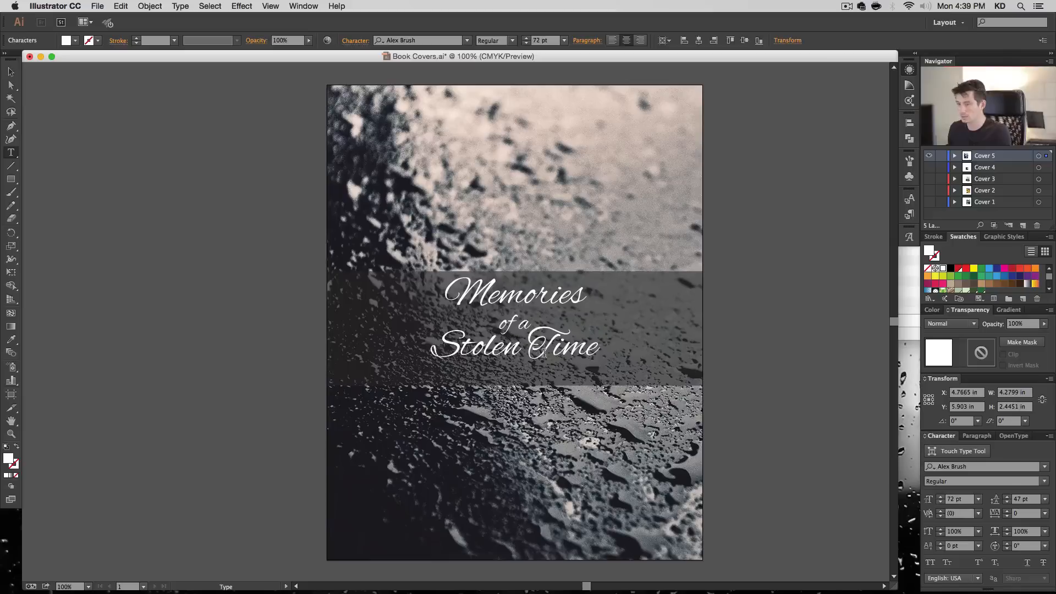
key("Up")
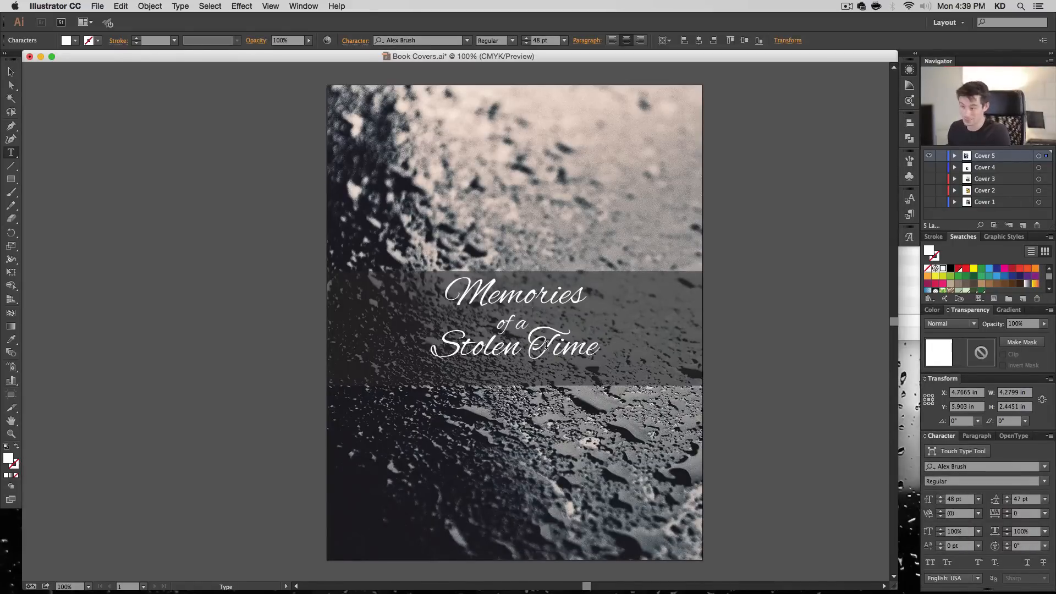
triple_click(513, 312)
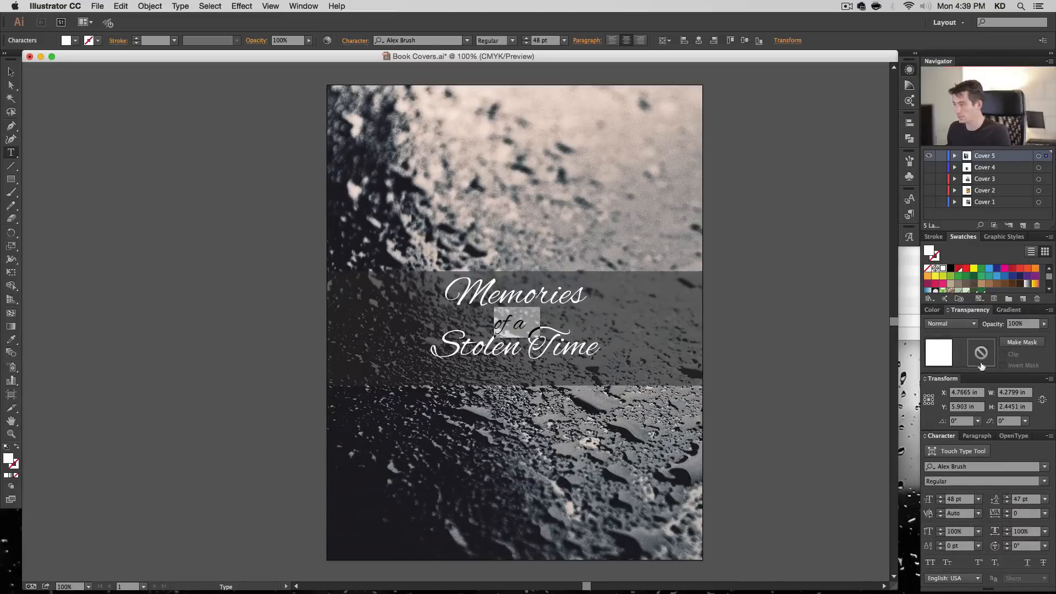
left_click(1007, 502)
left_click(1007, 502)
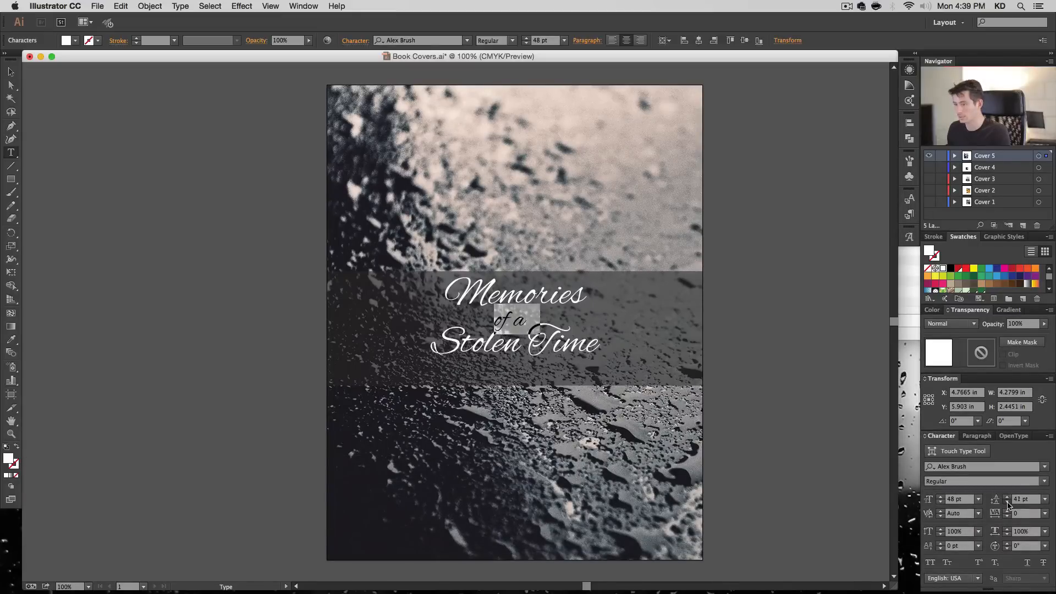
left_click(1007, 502)
left_click(1007, 502)
left_click(1007, 503)
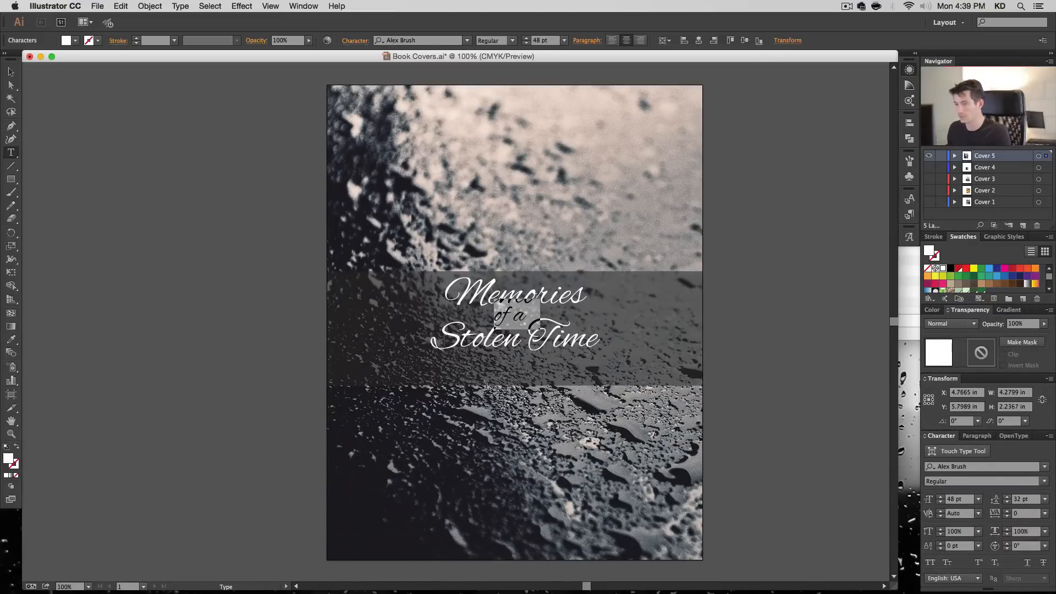
- Set the leading of the "Stolen Time" line to 42 pt
triple_click(526, 345)
left_click(1008, 503)
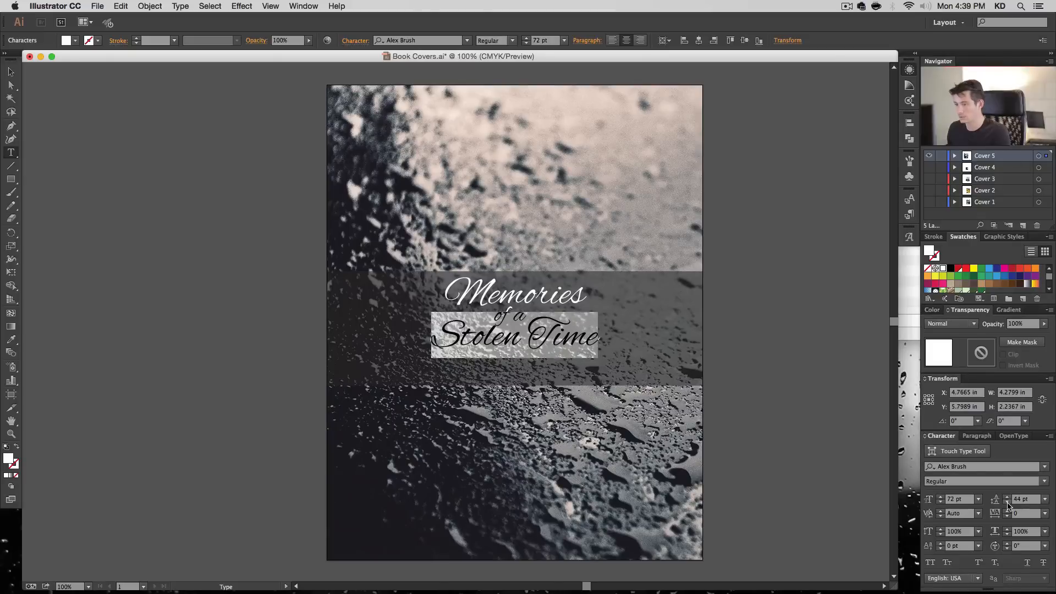
left_click(1007, 502)
left_click(1007, 502)
left_click(1007, 502)
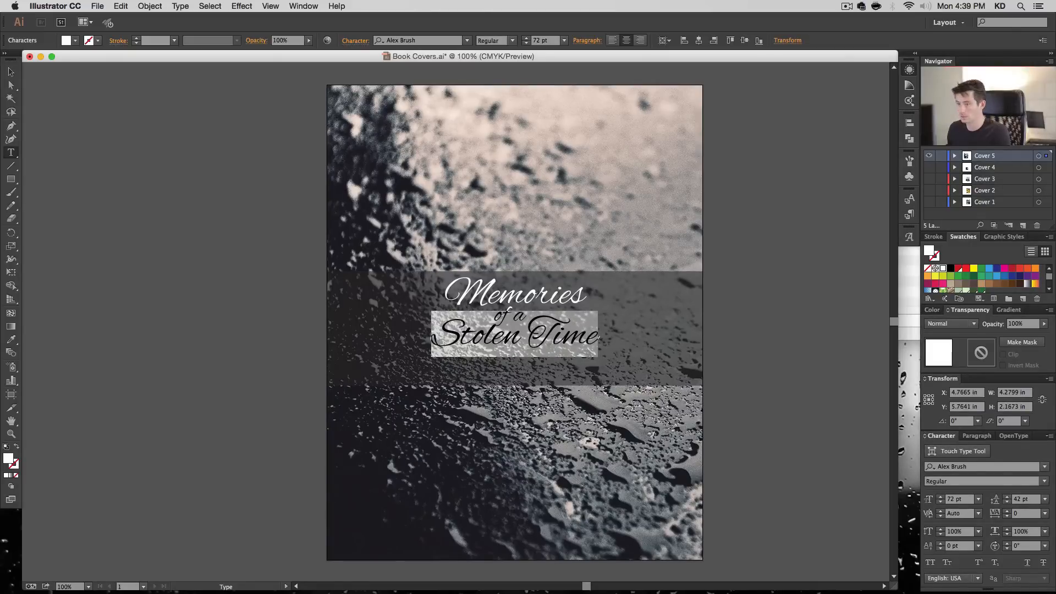
left_click(504, 335)
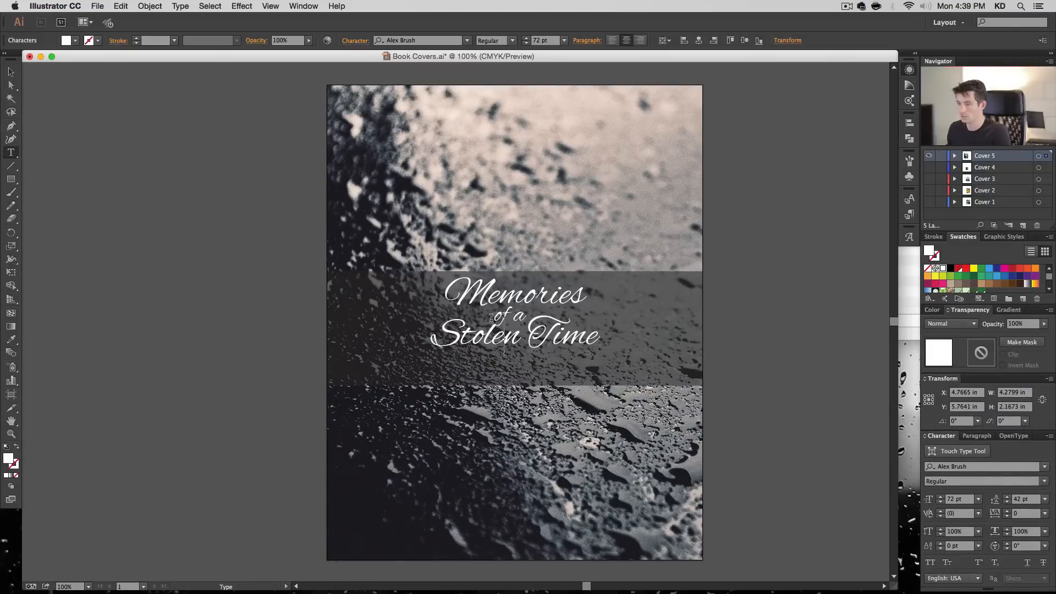
- Reduce "of a" to 40 pt and rebalance its centring with an added space
left_click(494, 330)
left_click_drag(494, 312, 525, 316)
left_click(526, 43)
left_click(527, 43)
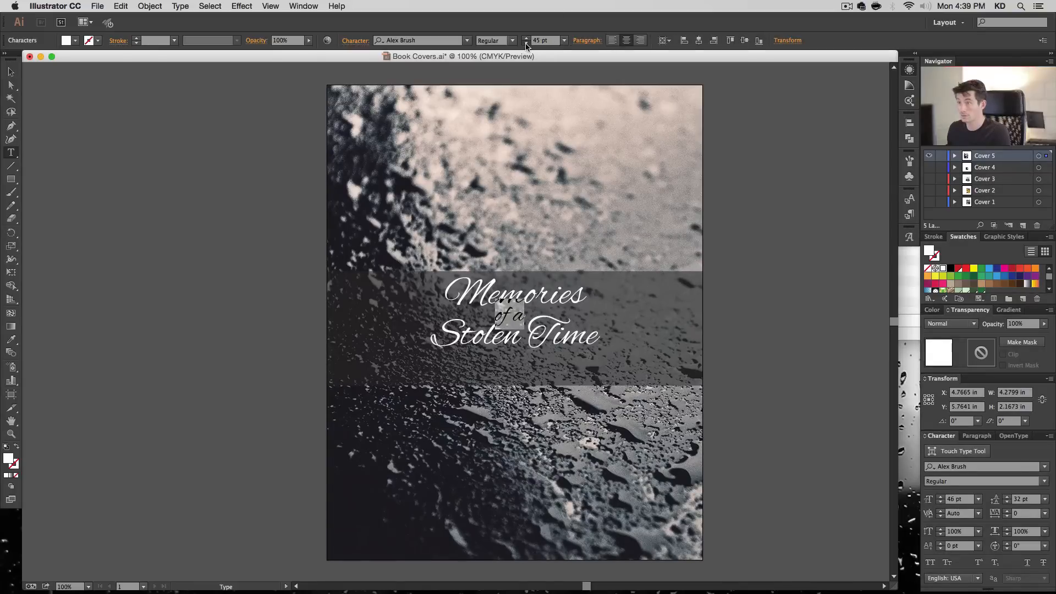
left_click(527, 44)
left_click(526, 44)
left_click(526, 43)
left_click(526, 44)
left_click(526, 43)
left_click(526, 43)
left_click(514, 304)
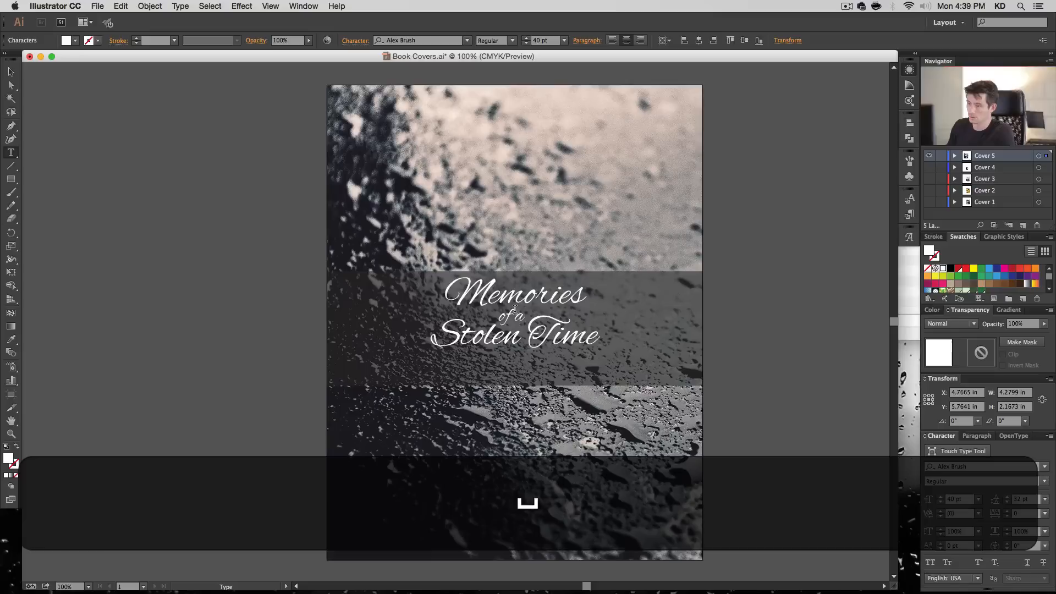
- Tighten the leading of the "Stolen Time" line to 40 pt and finish editing the title
triple_click(525, 334)
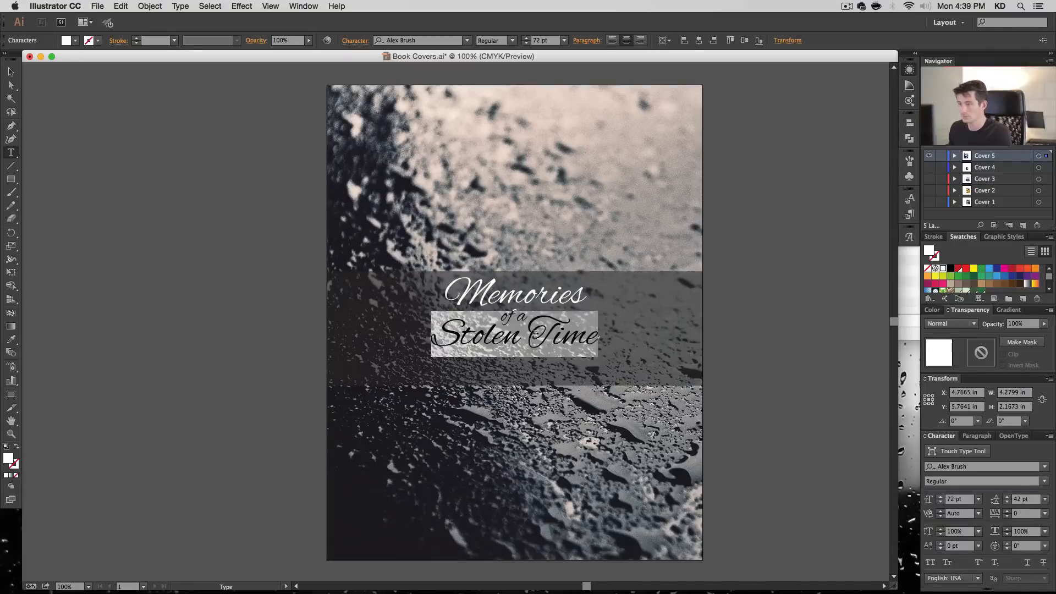
left_click(1008, 502)
left_click(1009, 502)
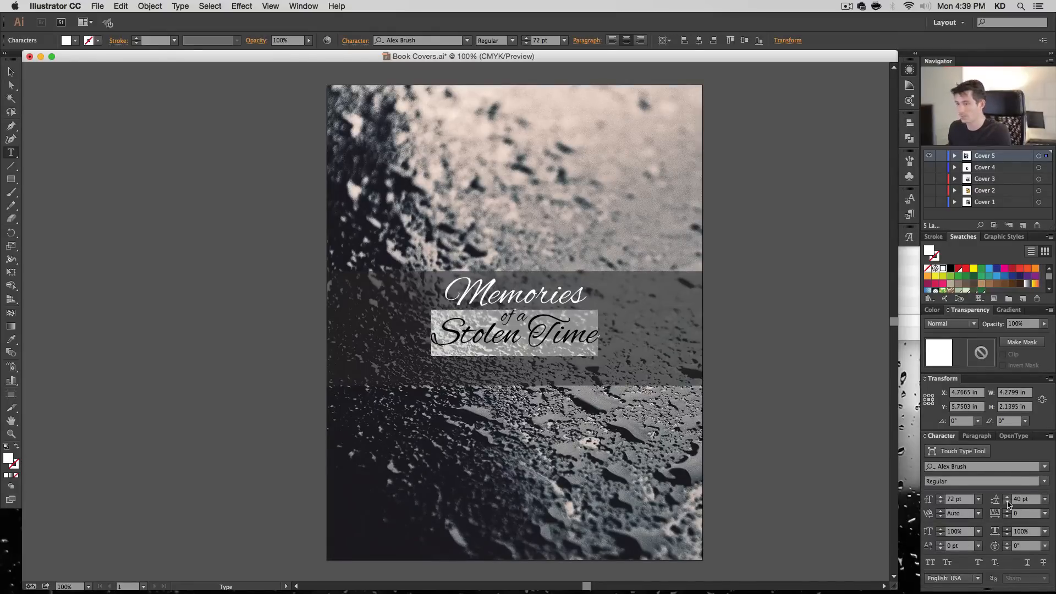
left_click(11, 72)
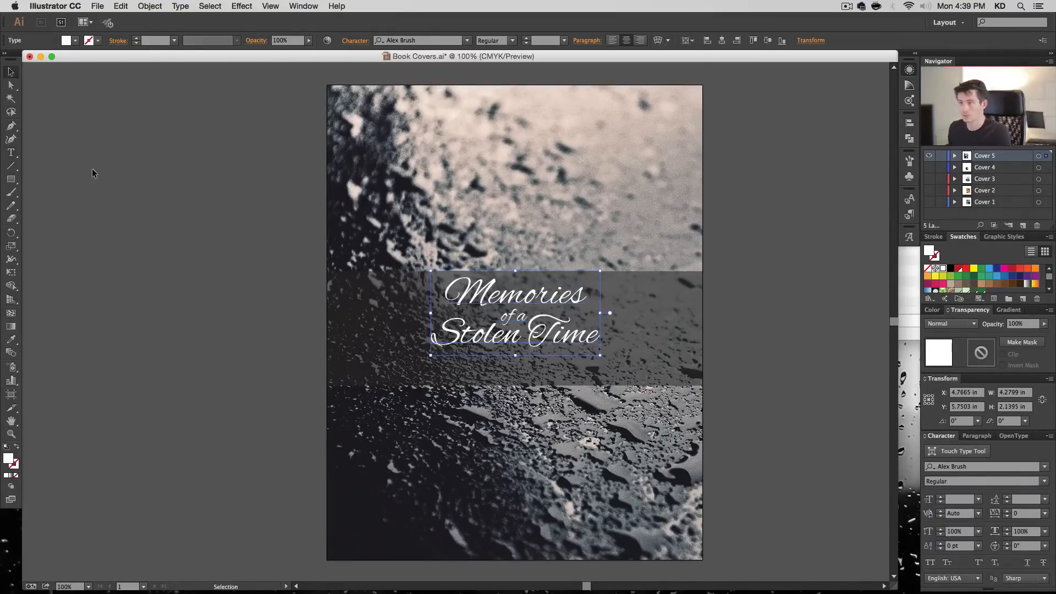
- Recolour the dark band with a near-black sampled from the lower-left area of the water-drop photo
left_click(142, 241)
left_click(345, 318)
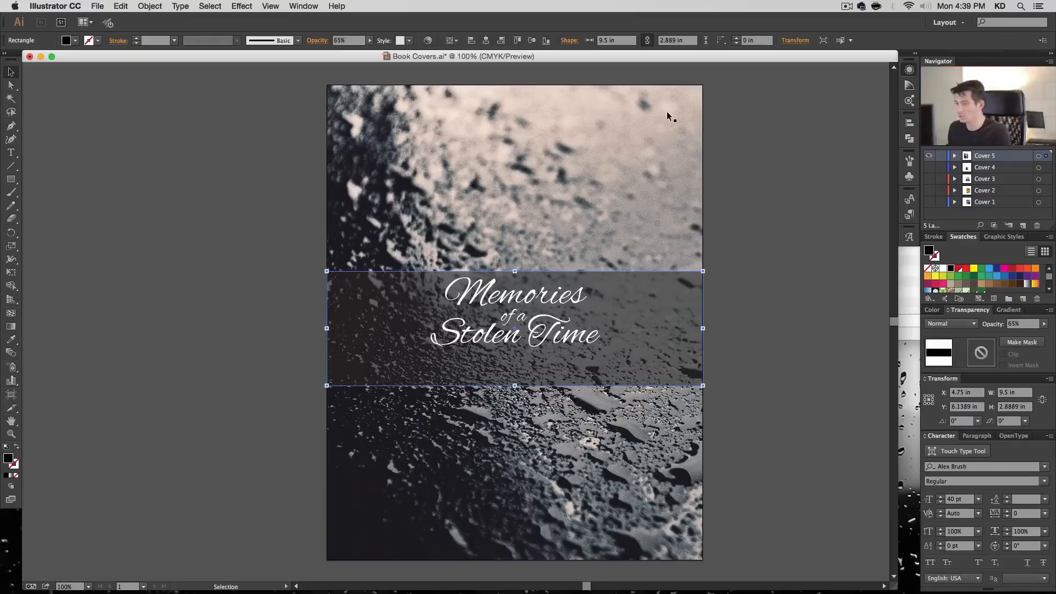
left_click(11, 339)
left_click(358, 496)
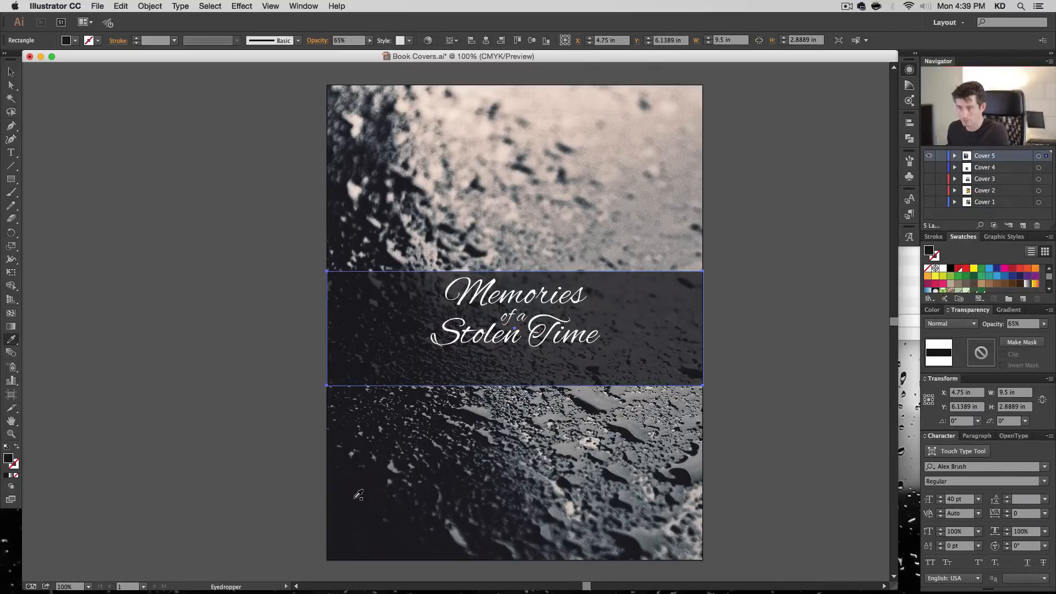
left_click(10, 72)
left_click(177, 406)
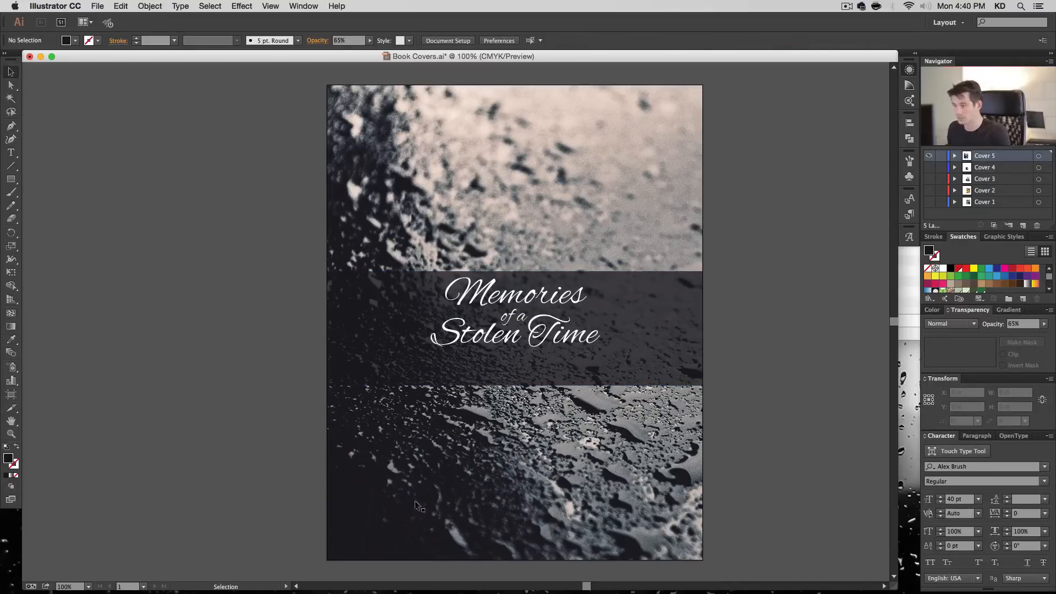
left_click(388, 310)
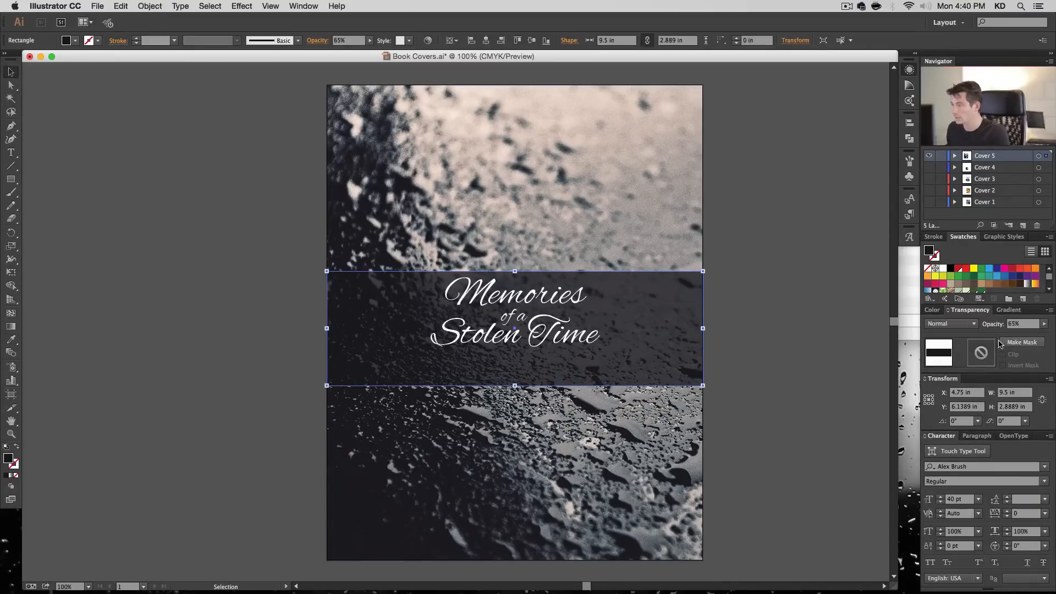
double_click(8, 458)
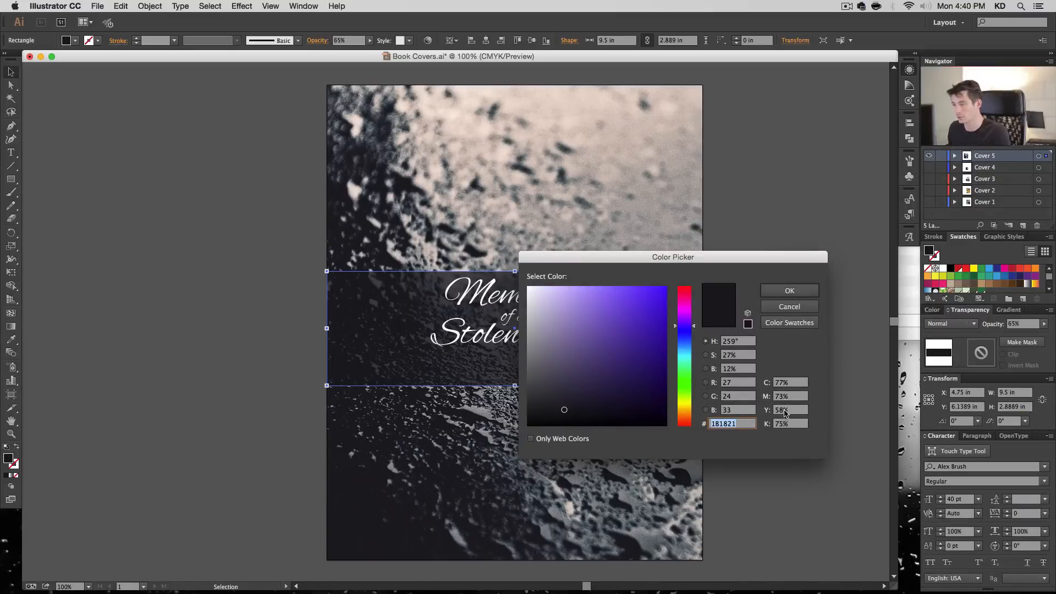
left_click(790, 305)
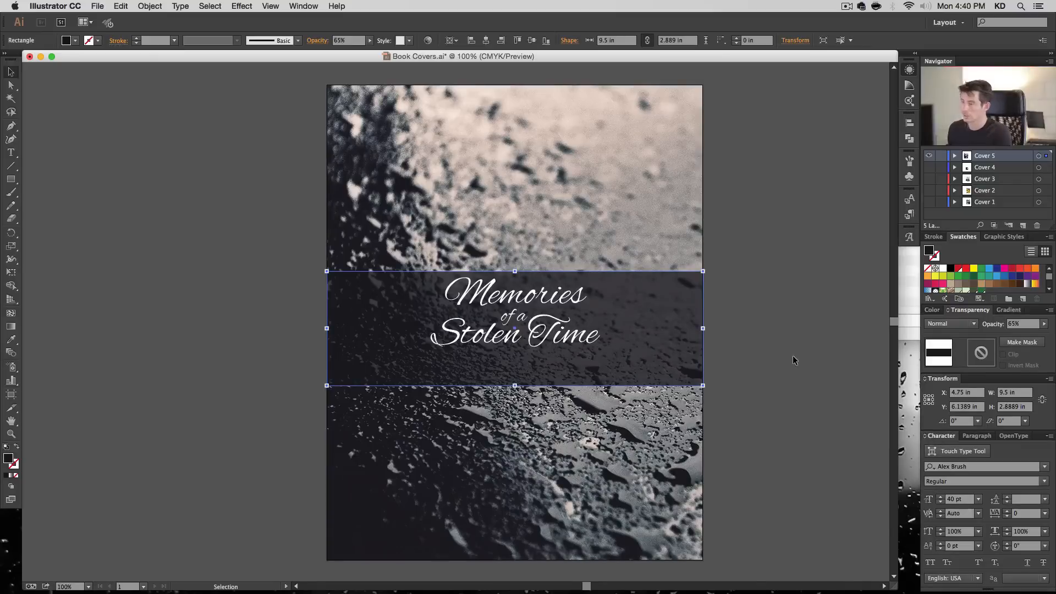
left_click(797, 268)
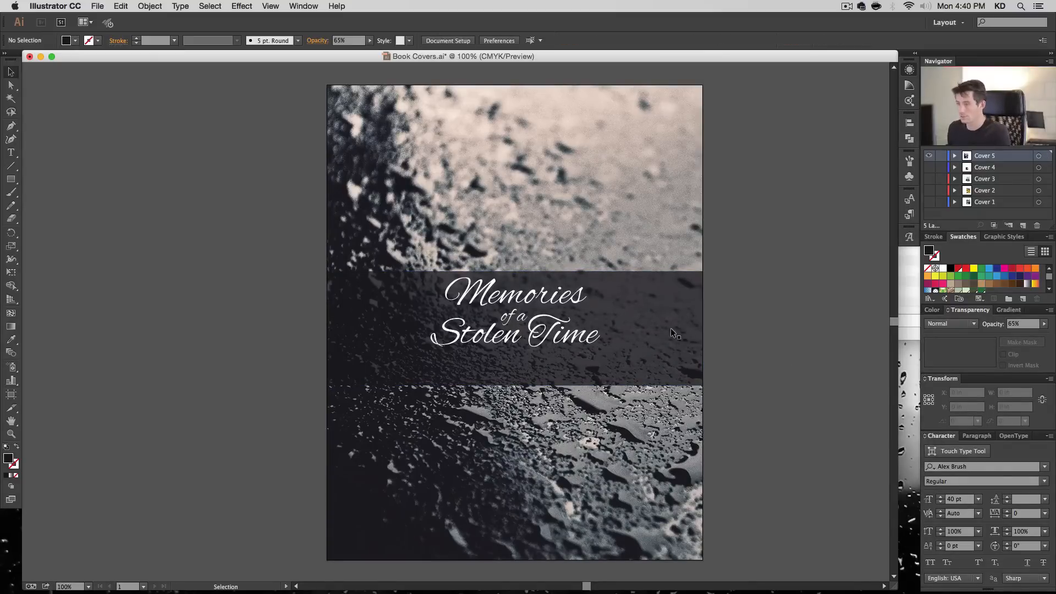
- Try the Multiply blending mode on the semi-transparent dark band
left_click(671, 329)
left_click(950, 324)
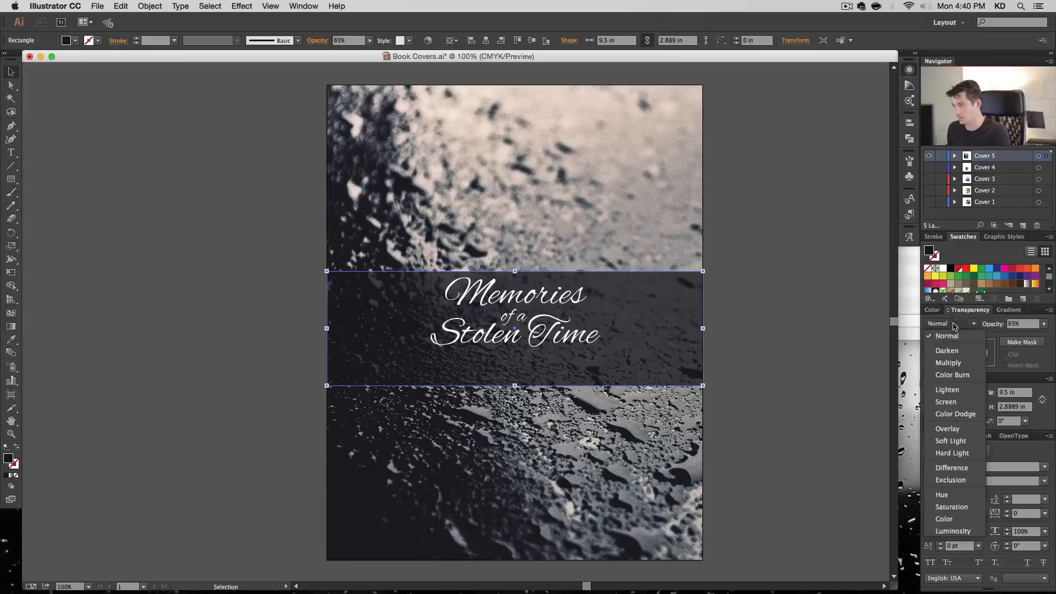
left_click(959, 361)
left_click(804, 344)
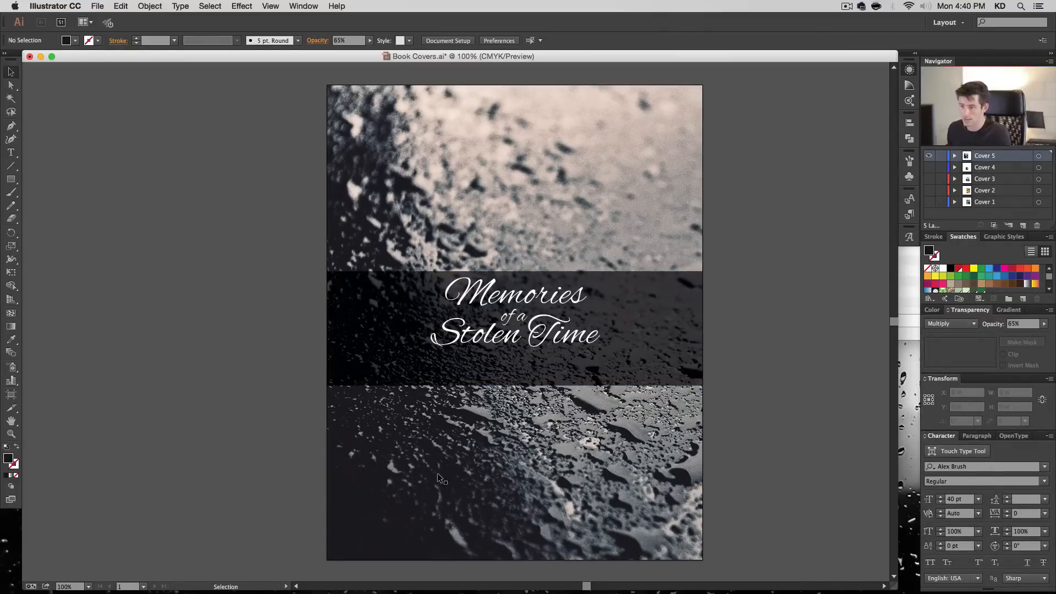
key("super+z")
left_click(761, 417)
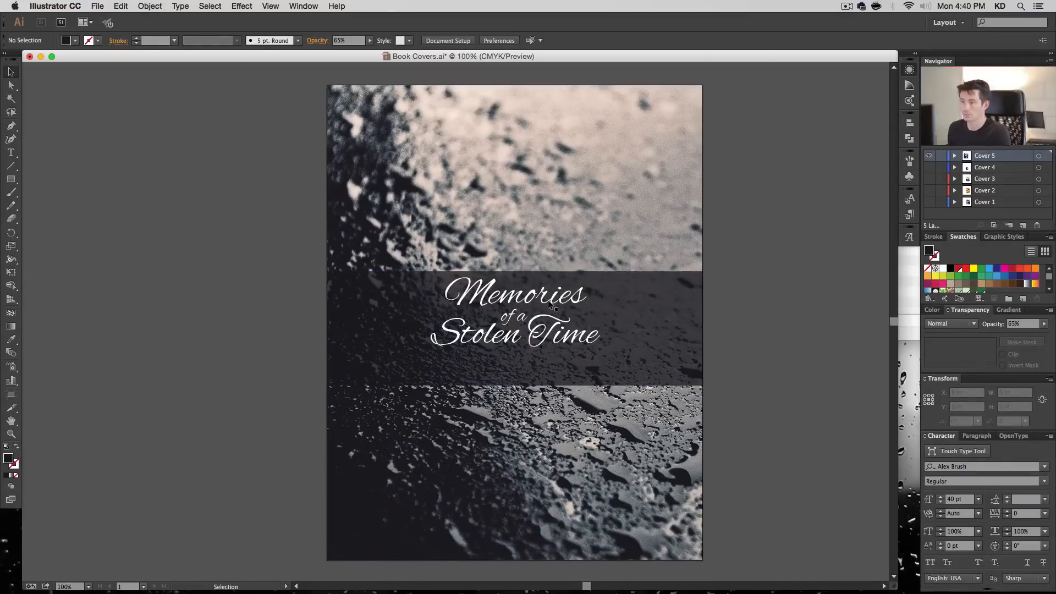
- Shorten the dark band to about 2.51 in high from its lower edge and centre the title vertically on it
left_click(550, 366)
left_click_drag(524, 383, 525, 371)
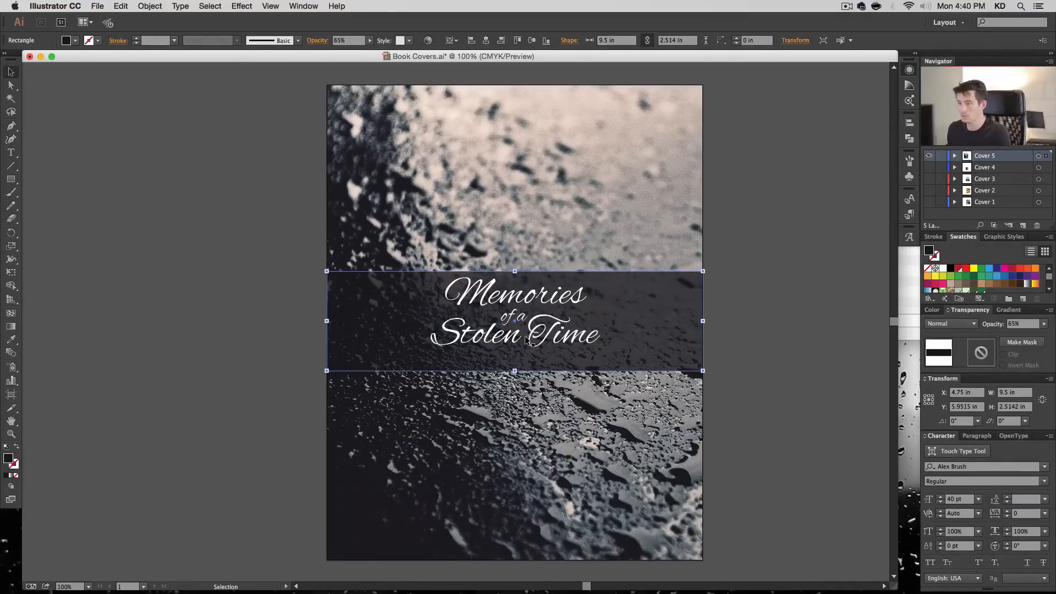
left_click(531, 341, "shift")
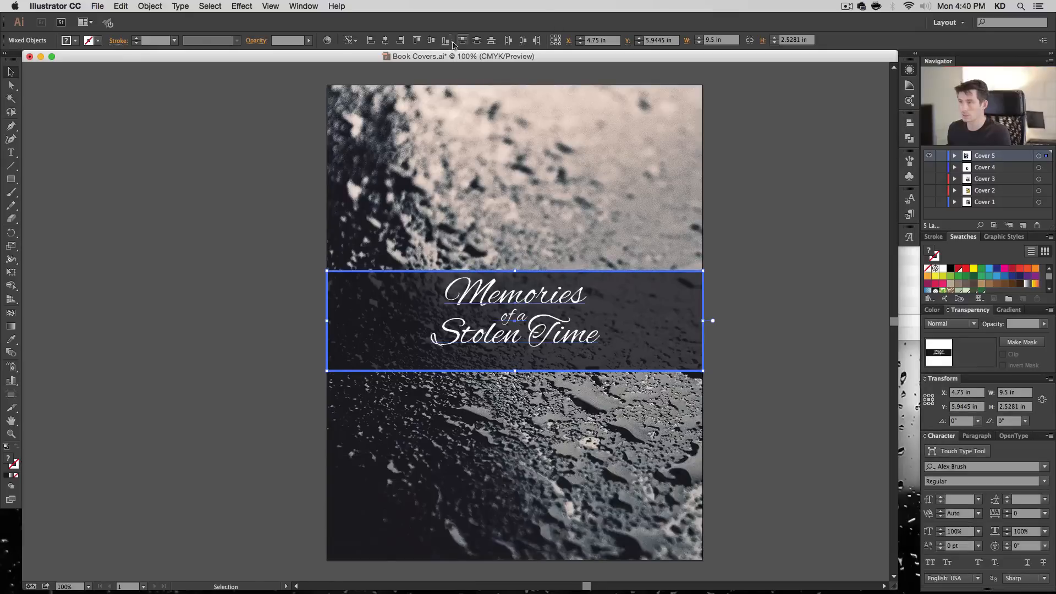
left_click(431, 41)
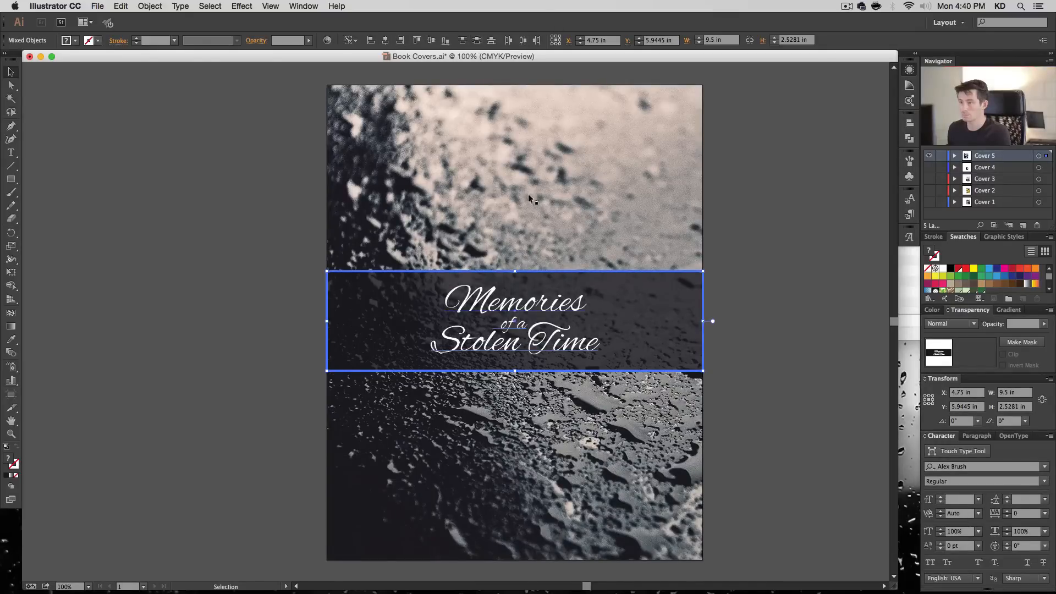
left_click(797, 271)
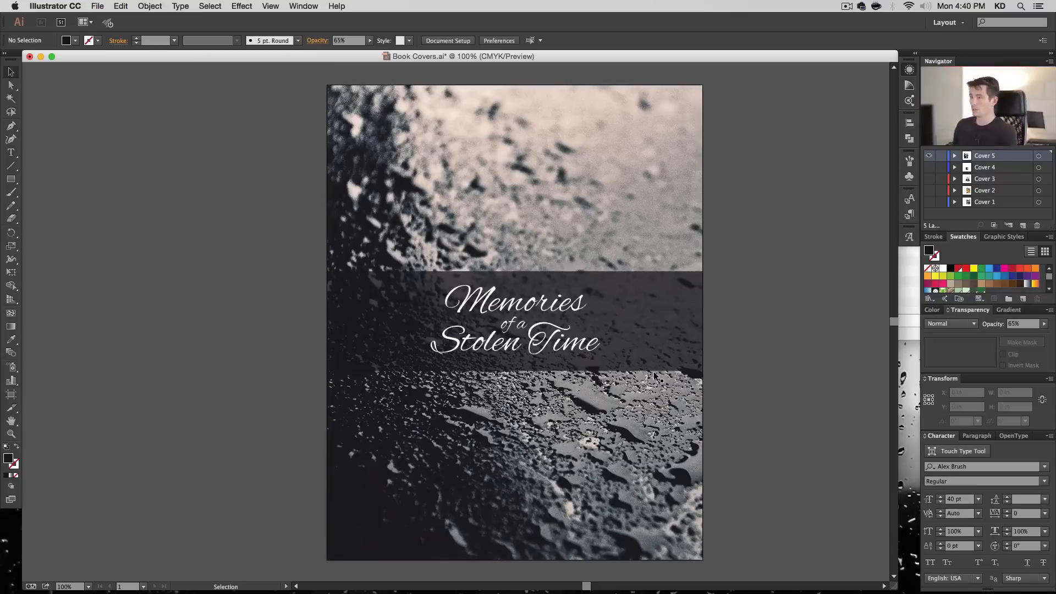
- Scale the title proportionally to about 4.45 in wide and place it slightly above the band's vertical centre
left_click(577, 296)
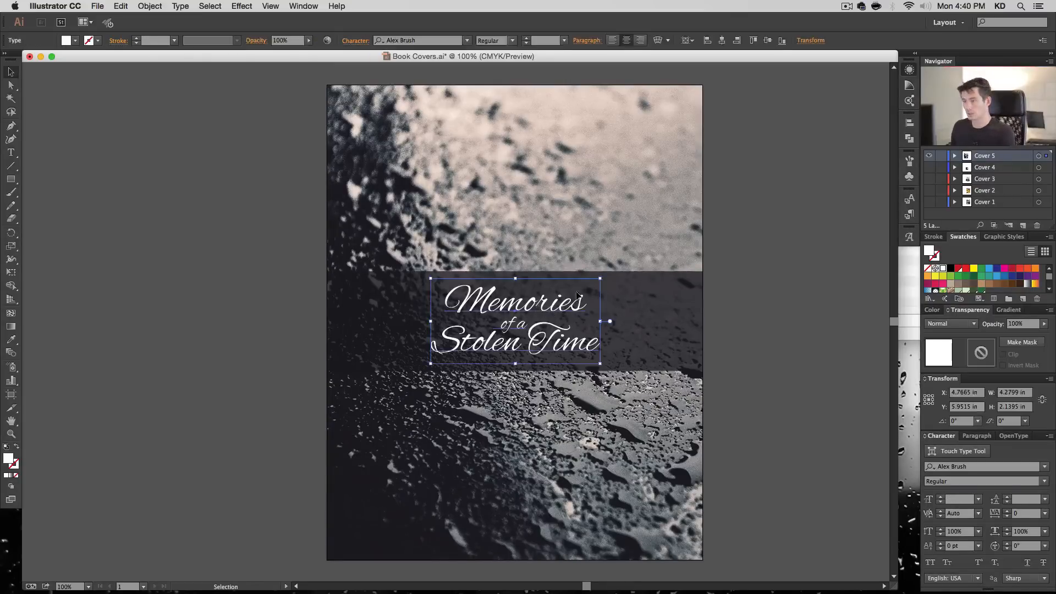
left_click_drag(599, 280, 617, 274)
left_click(663, 389)
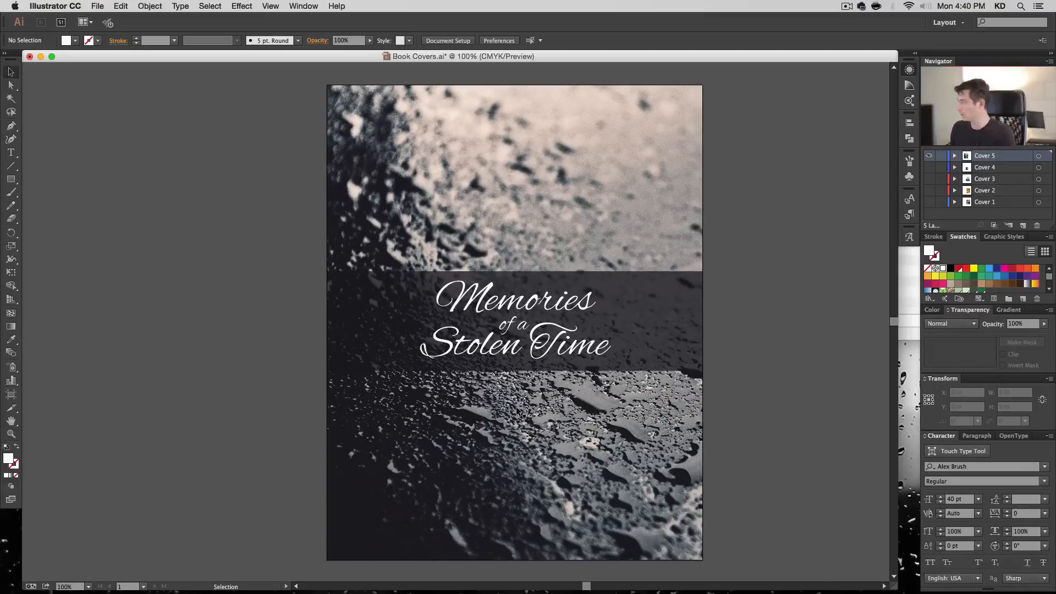
left_click(521, 330)
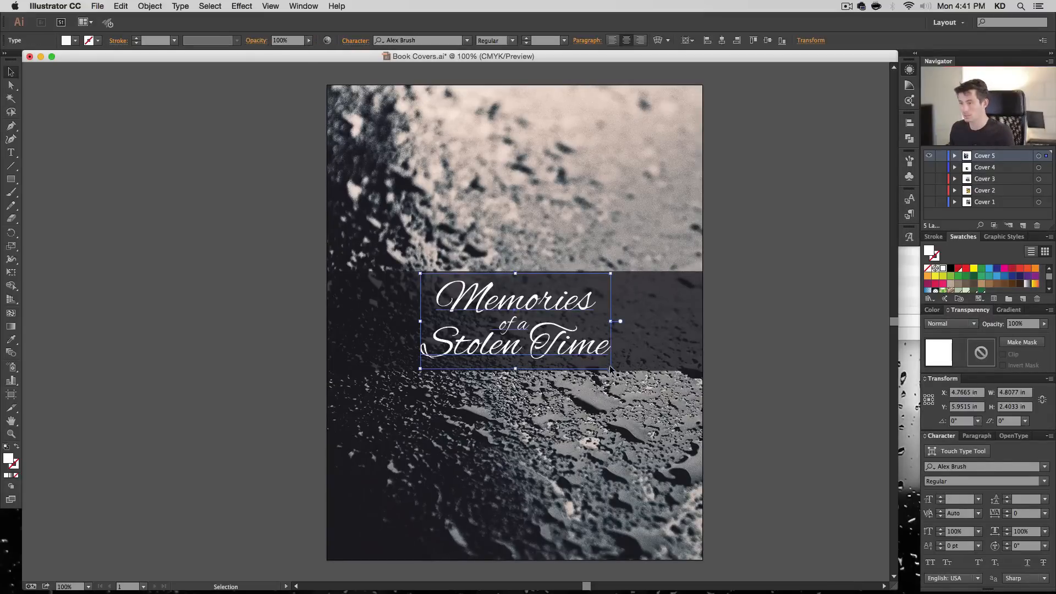
left_click_drag(606, 366, 604, 358)
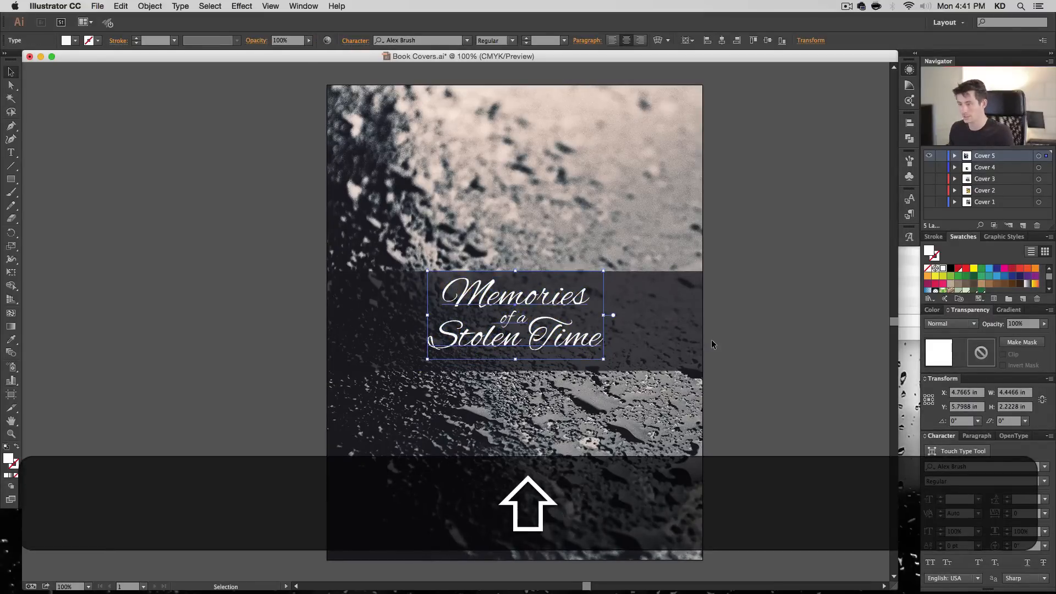
- Add a byline below the dark band reading "By" followed by the author's full name
key("t")
left_click(487, 411)
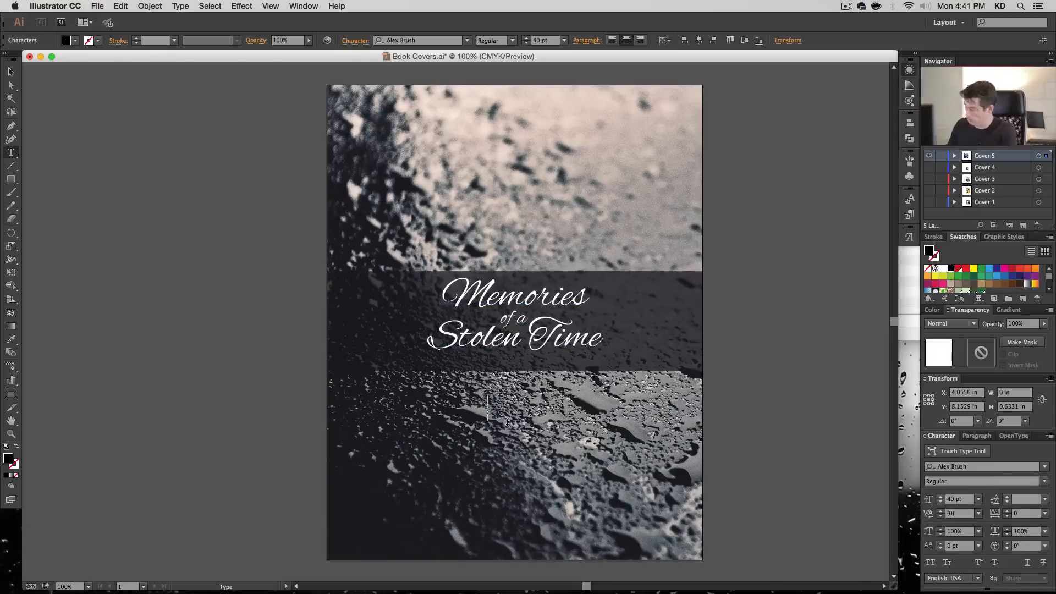
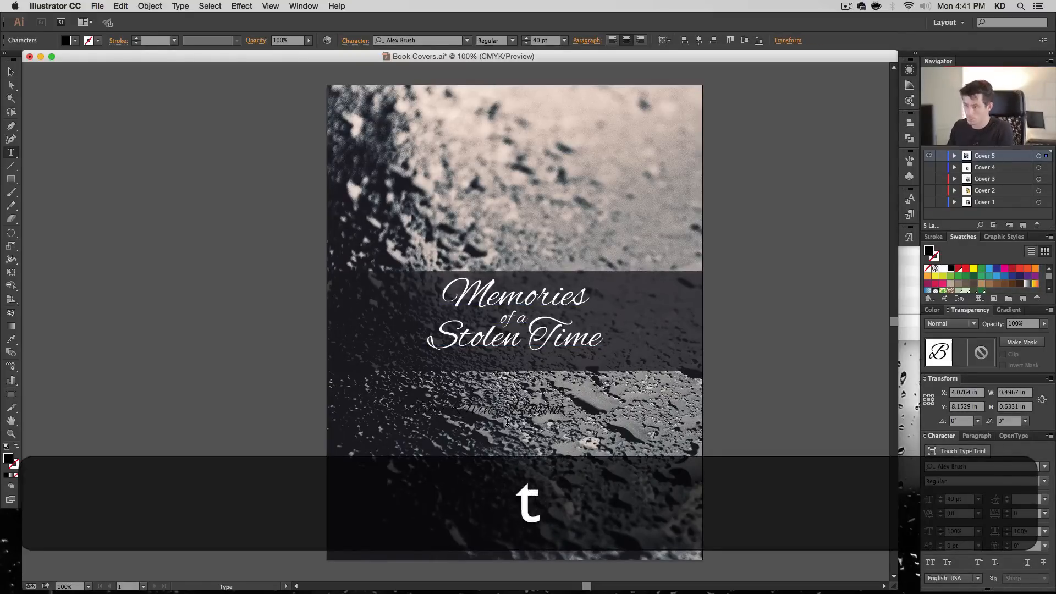
key("Escape")
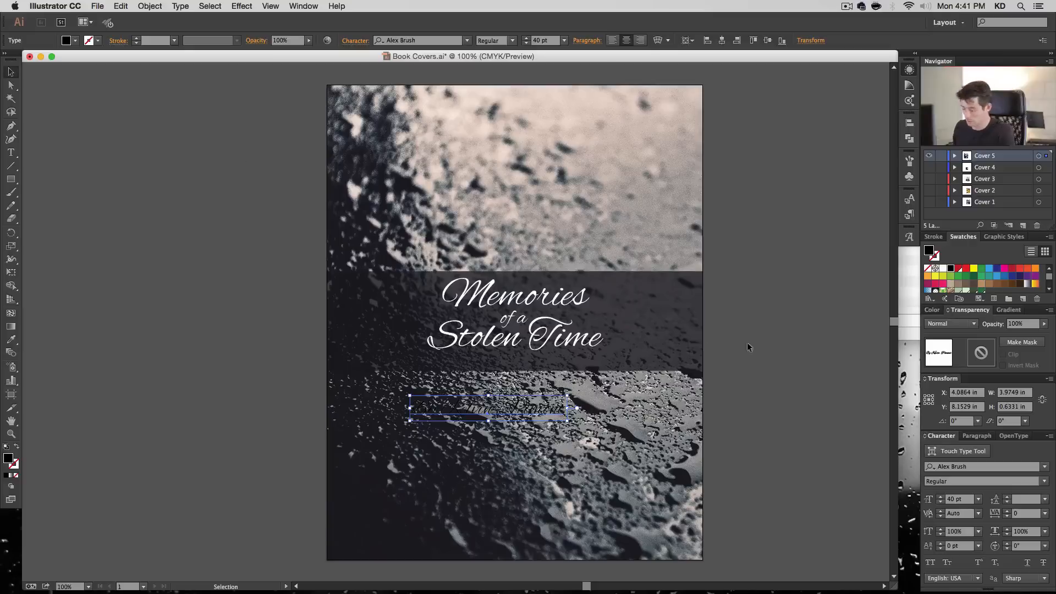
- Copy the title's white text style onto the byline with the Eyedropper and change its font to Source Serif Pro Regular
key("i")
left_click(557, 341)
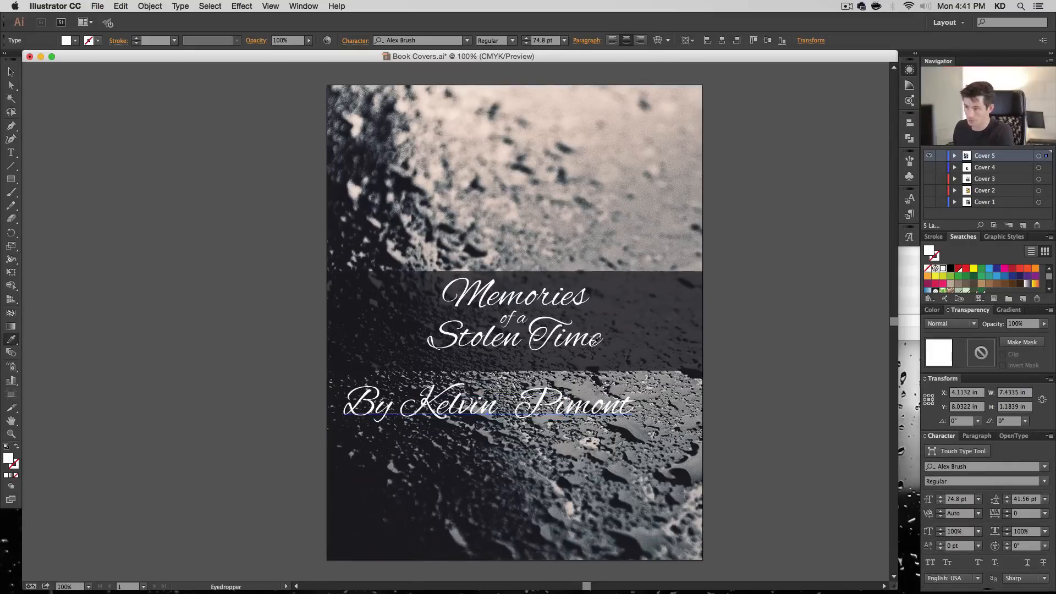
key("v")
left_click(443, 41)
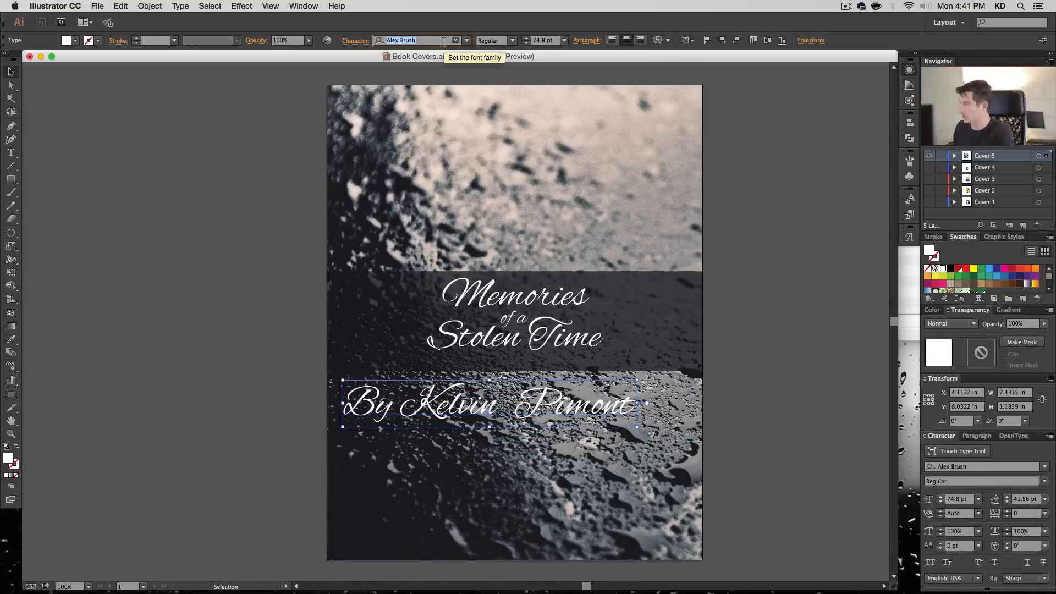
type("sour")
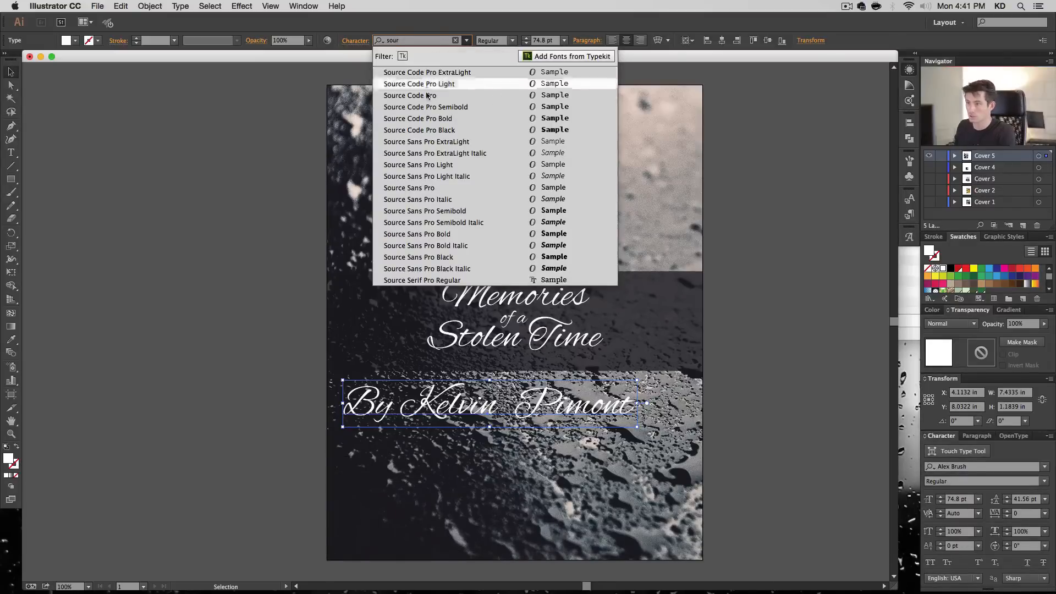
left_click(434, 280)
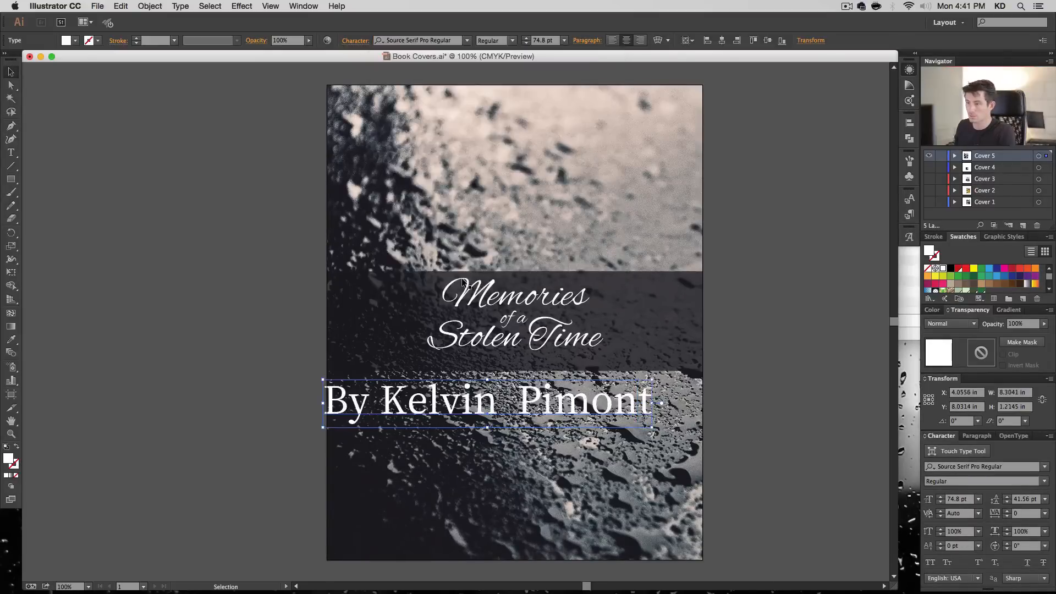
- Reduce the byline's font size to 18 pt
left_click(548, 42)
type("12")
key("Return")
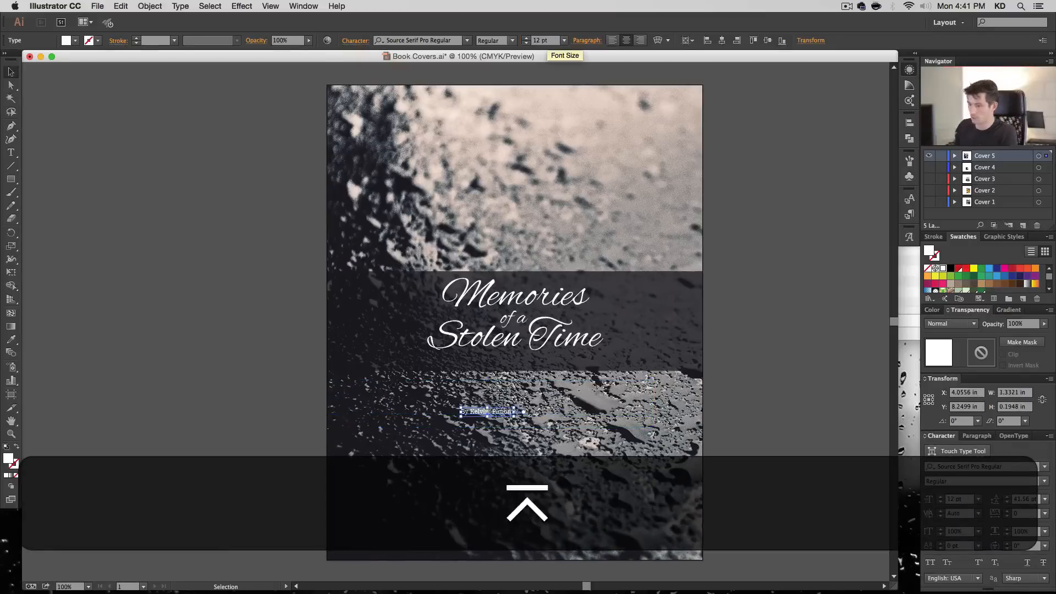
left_click(563, 40)
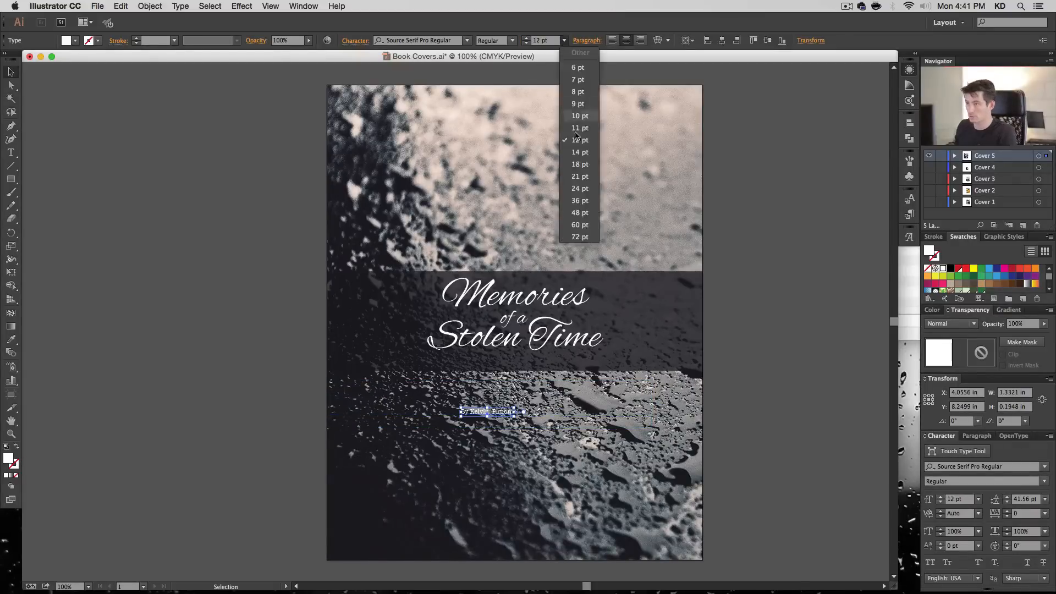
left_click(585, 178)
- Centre the byline horizontally on the cover and move it into the dark band just beneath "Stolen Time"
left_click(723, 40)
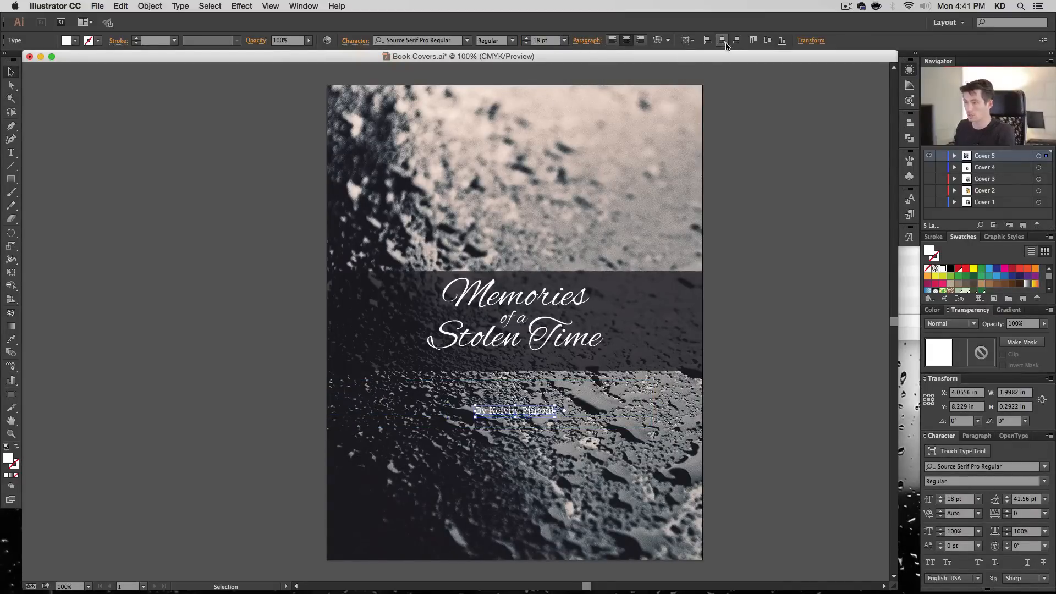
left_click_drag(529, 412, 537, 360)
left_click(744, 354)
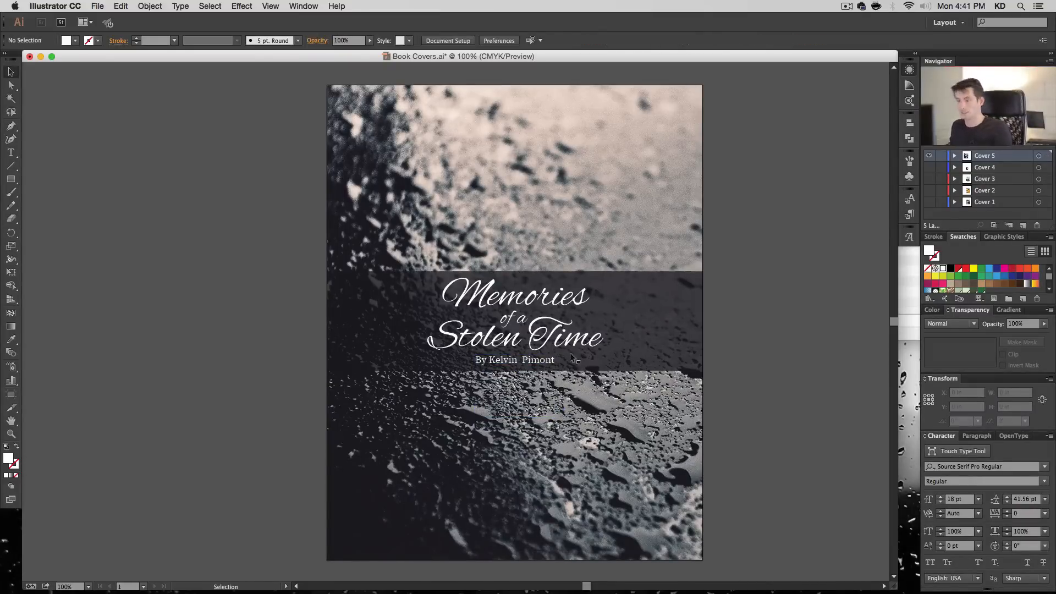
- Nudge the byline, dark band and title up together by about 0.14 in
left_click(550, 362)
left_click(615, 359, "shift")
left_click(584, 344, "shift")
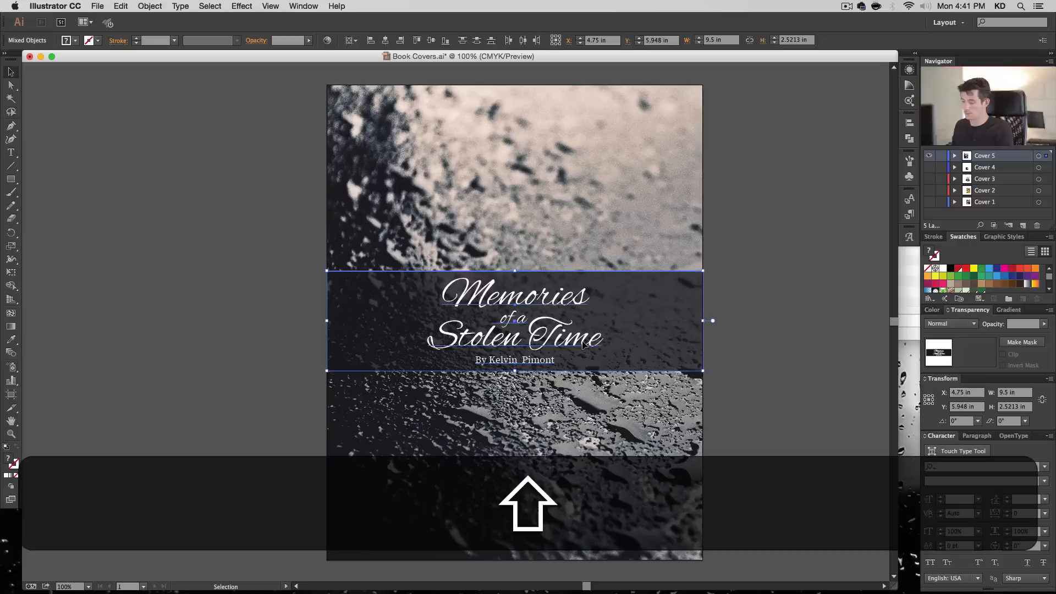
key("shift+Up")
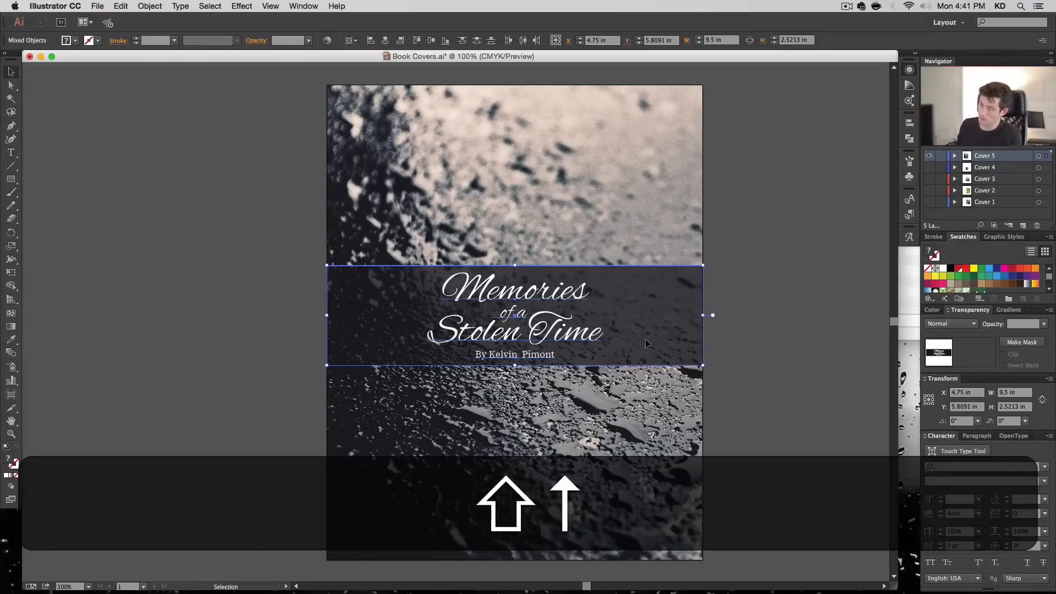
left_click(829, 311)
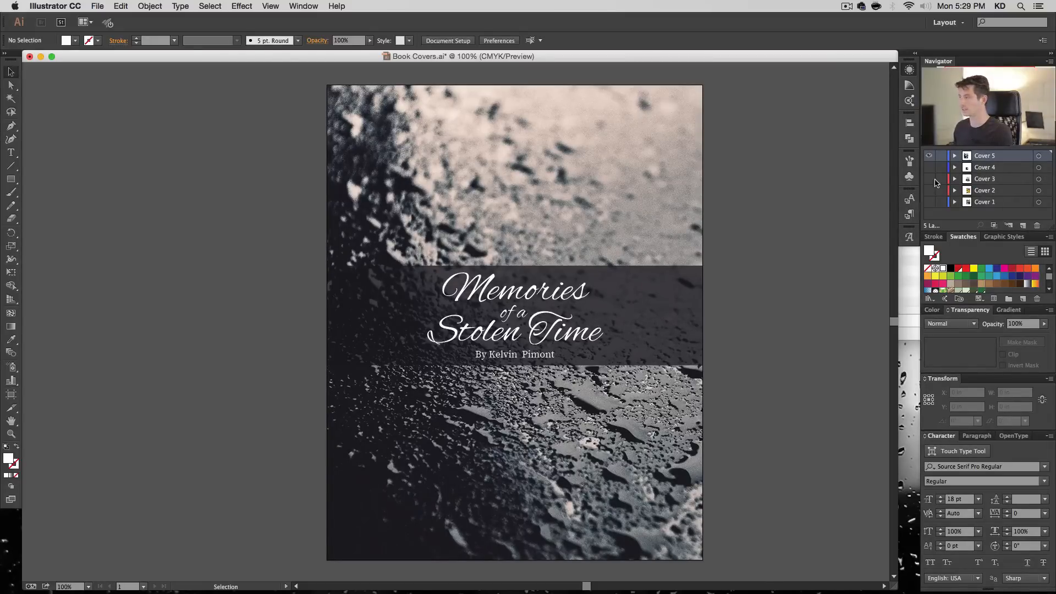
- Add a new layer named "Cover 6" above Cover 5 and hide the Cover 5 layer
left_click(1023, 225)
left_click(929, 167)
double_click(984, 157)
type("Cover")
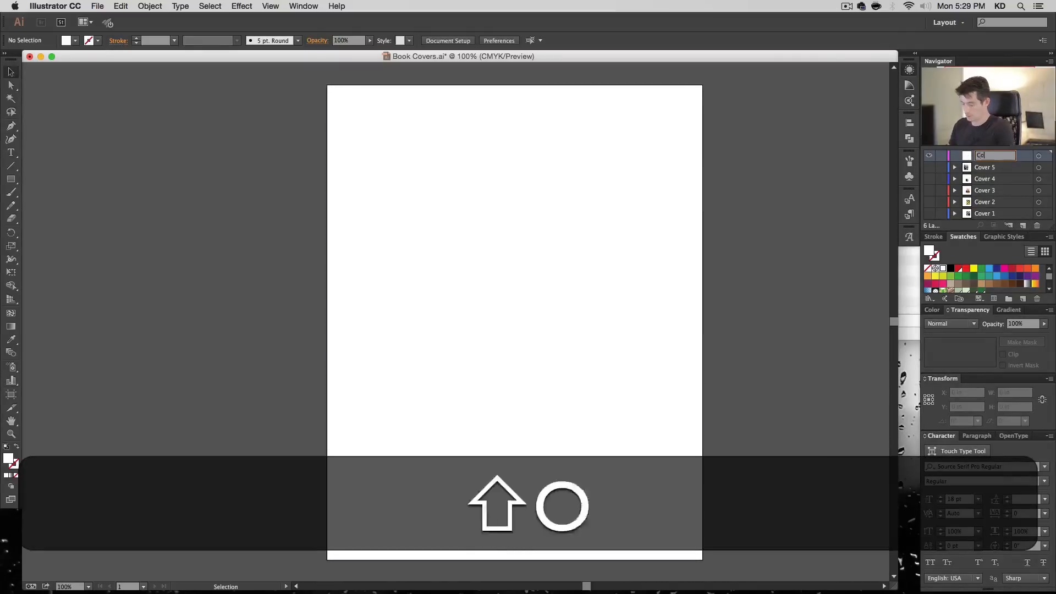
key("Return")
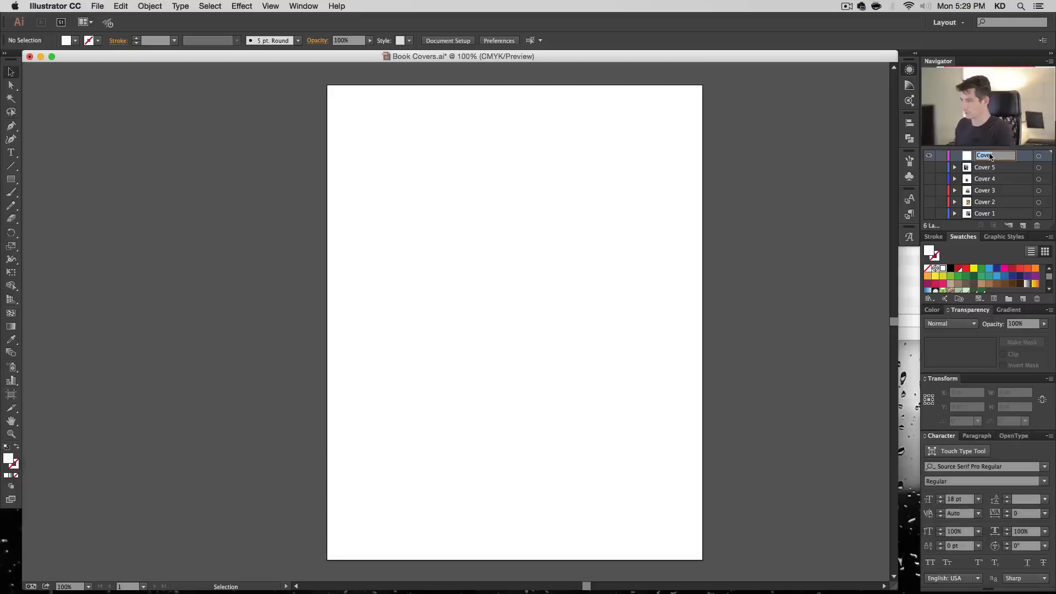
type("6")
key("Return")
- Place the Eiffel Tower photo 02289.jpg from the Links folder as a linked image on the Cover 6 layer
key("super+Tab")
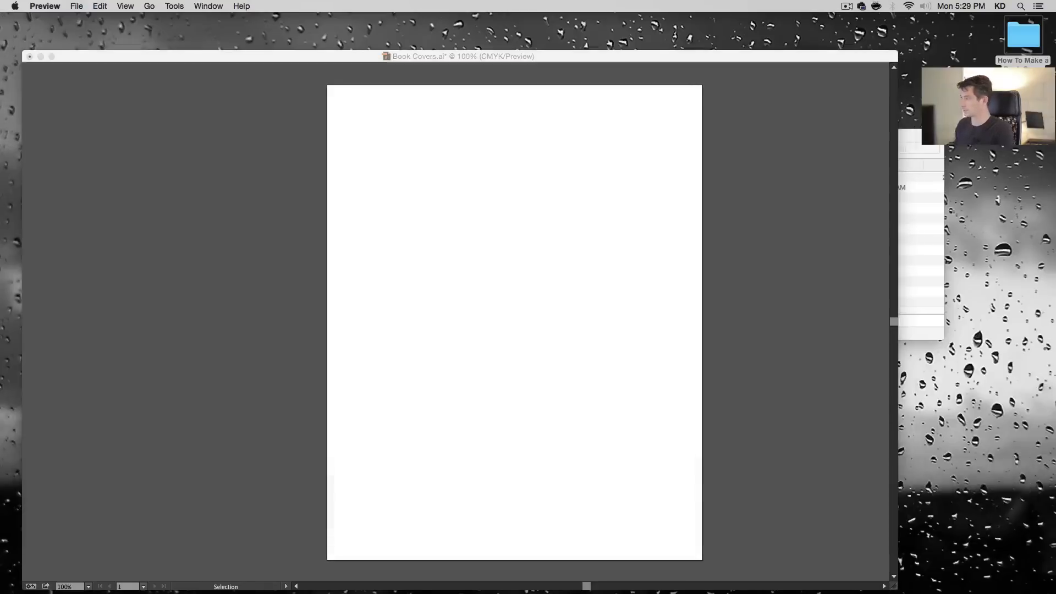
left_click(856, 199)
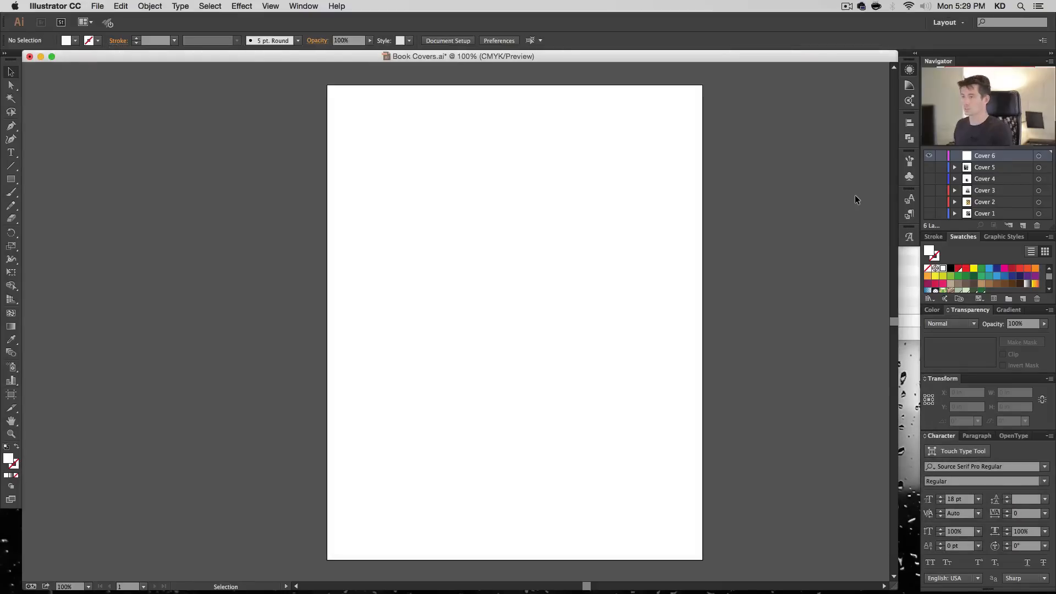
left_click(120, 6)
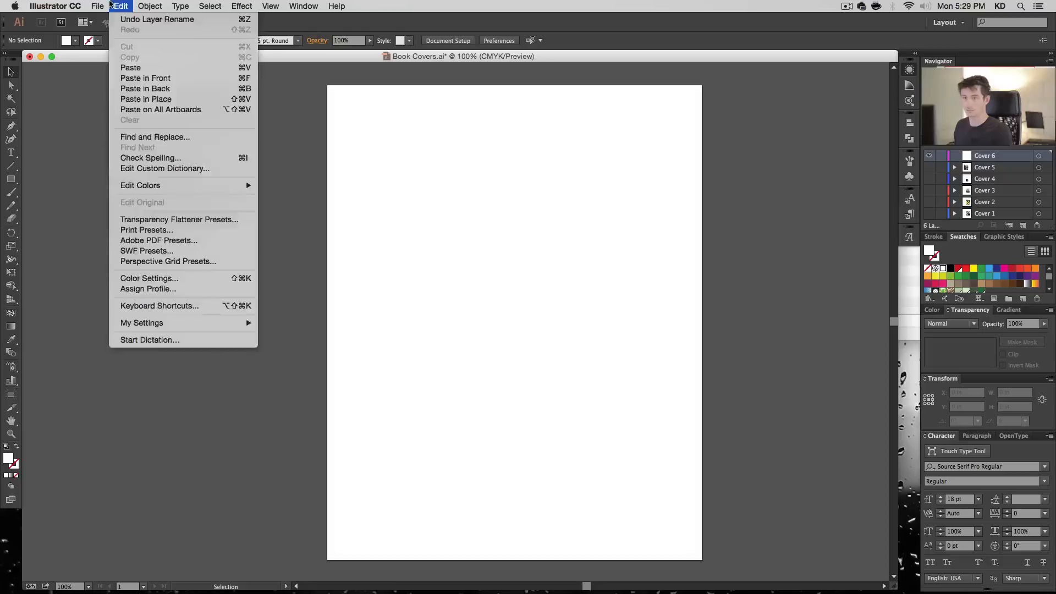
left_click(144, 180)
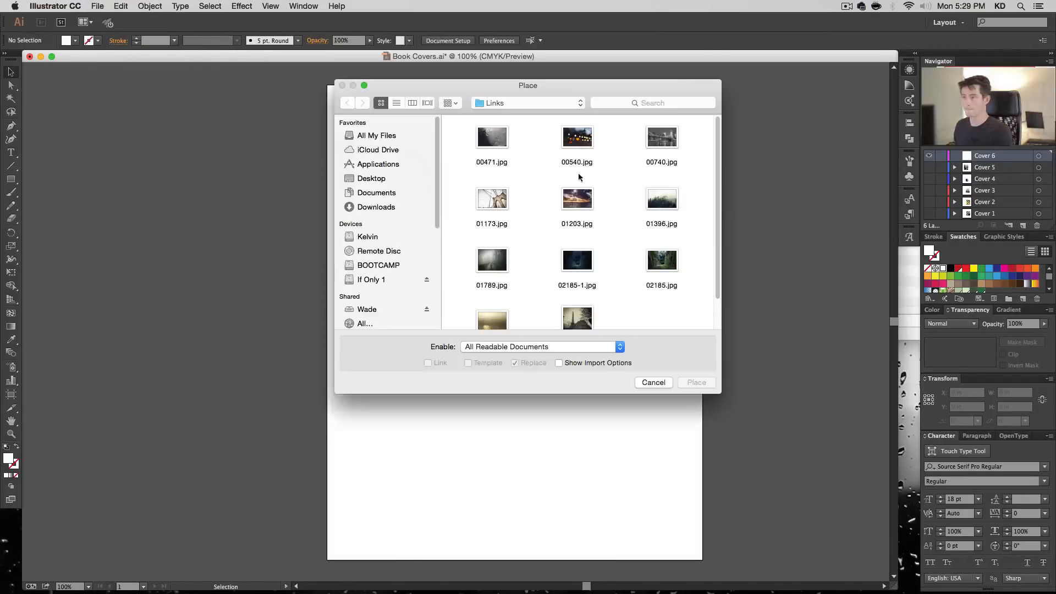
left_click(595, 312)
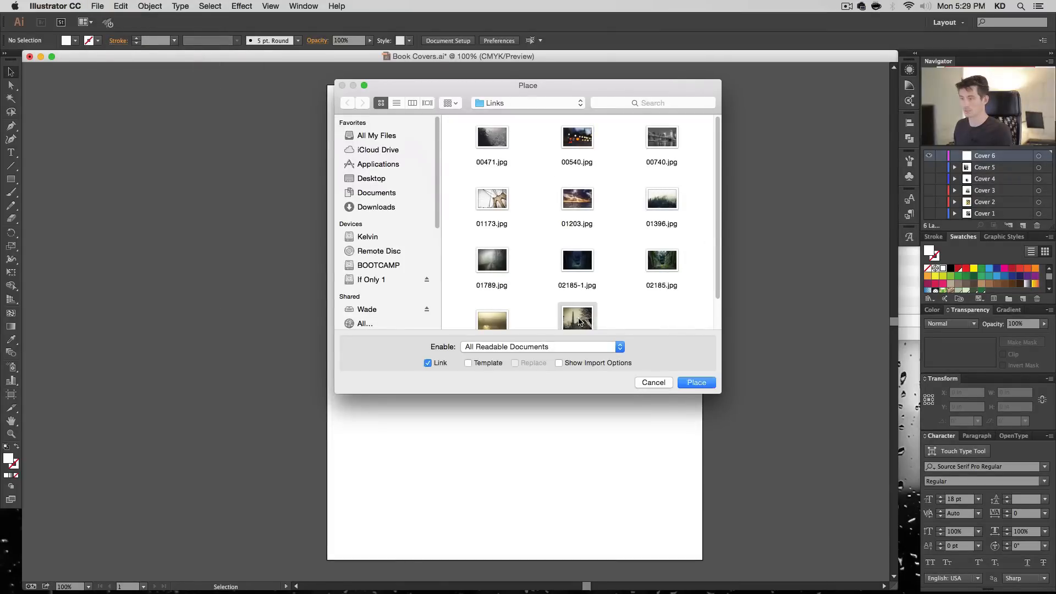
left_click(696, 383)
left_click(290, 138)
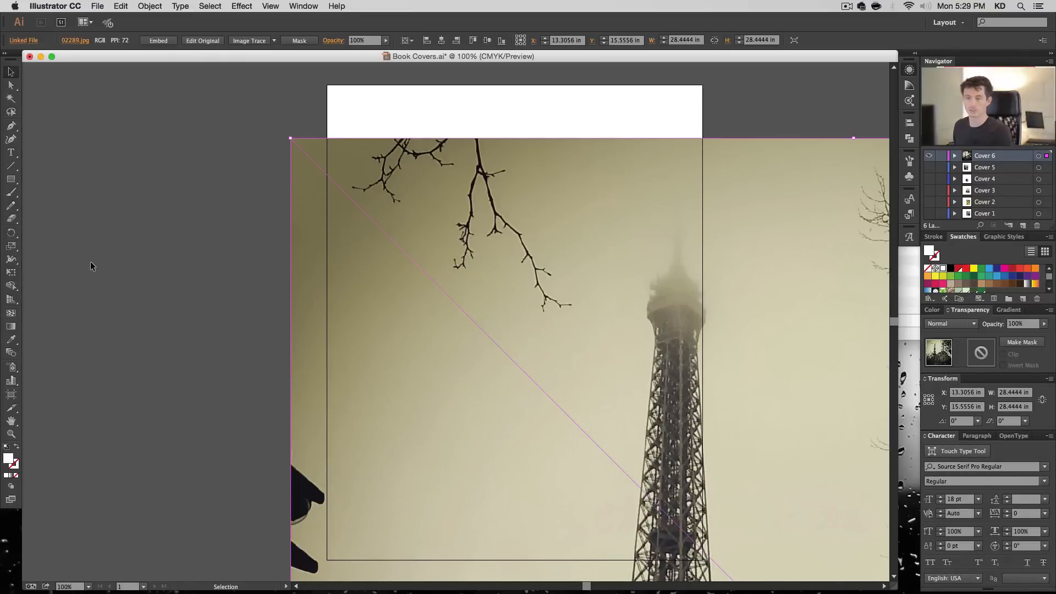
- Scale the Eiffel Tower photo down to about 5.69 in square and centre it horizontally and vertically on the artboard
double_click(11, 247)
key("Return")
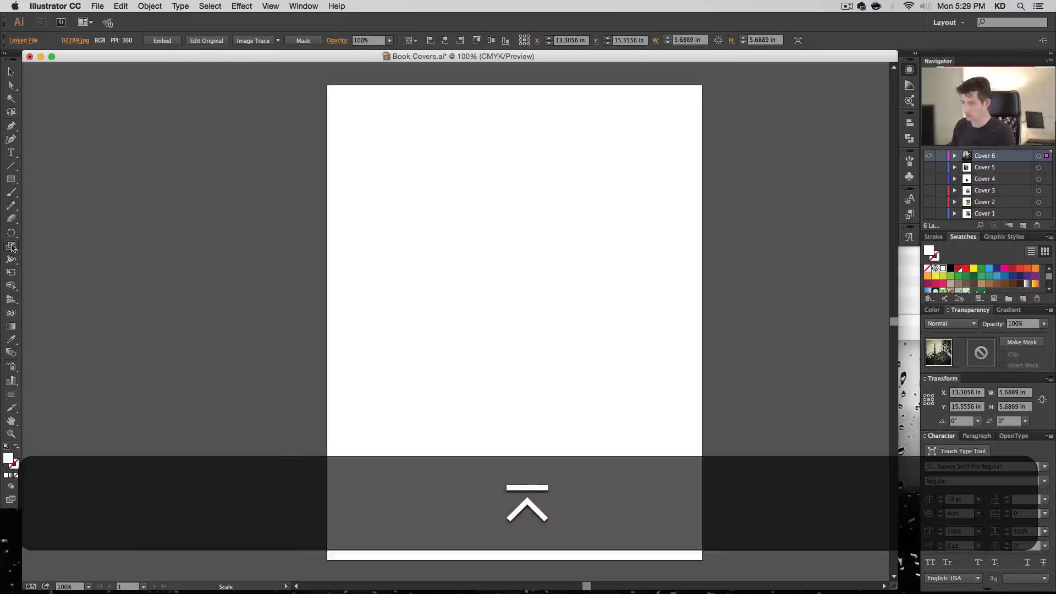
key("v")
left_click(446, 41)
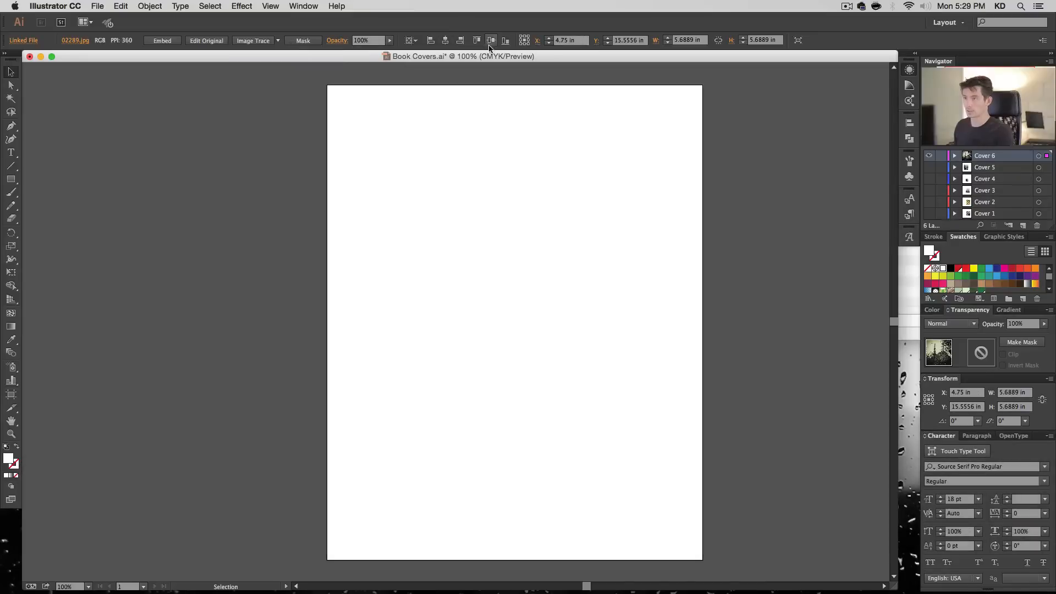
left_click(491, 41)
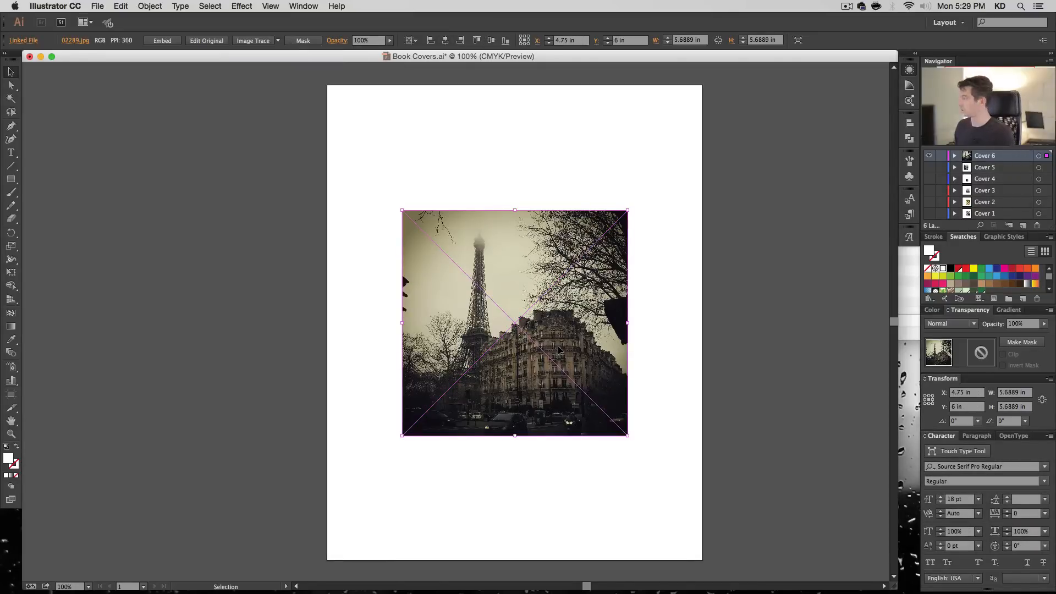
- Mirror the photo left to right and enlarge it proportionally from its centre to about 12.53 in square
right_click(527, 249)
mouse_move(563, 312)
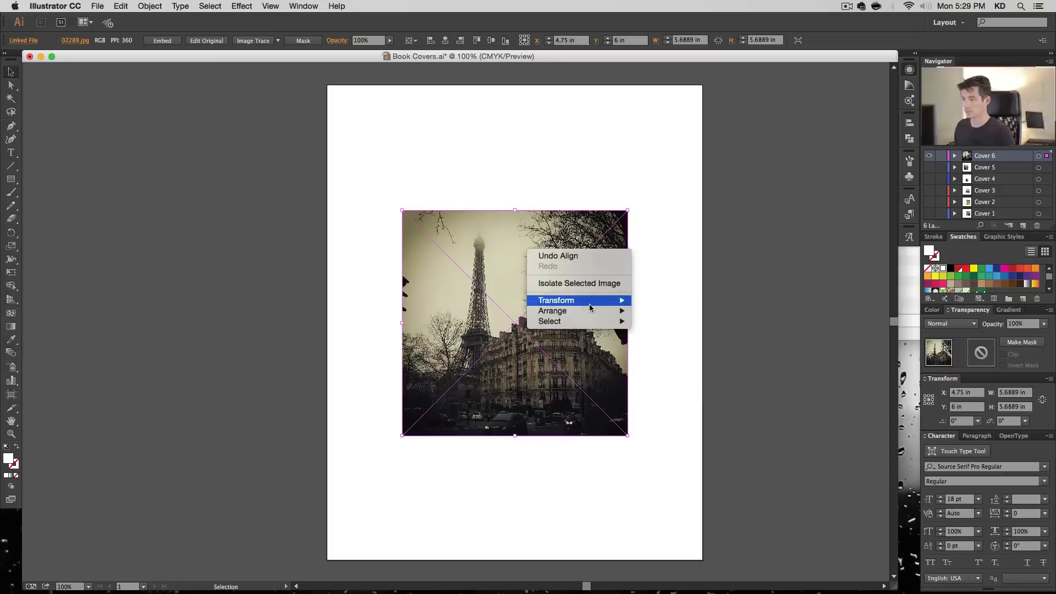
mouse_move(594, 304)
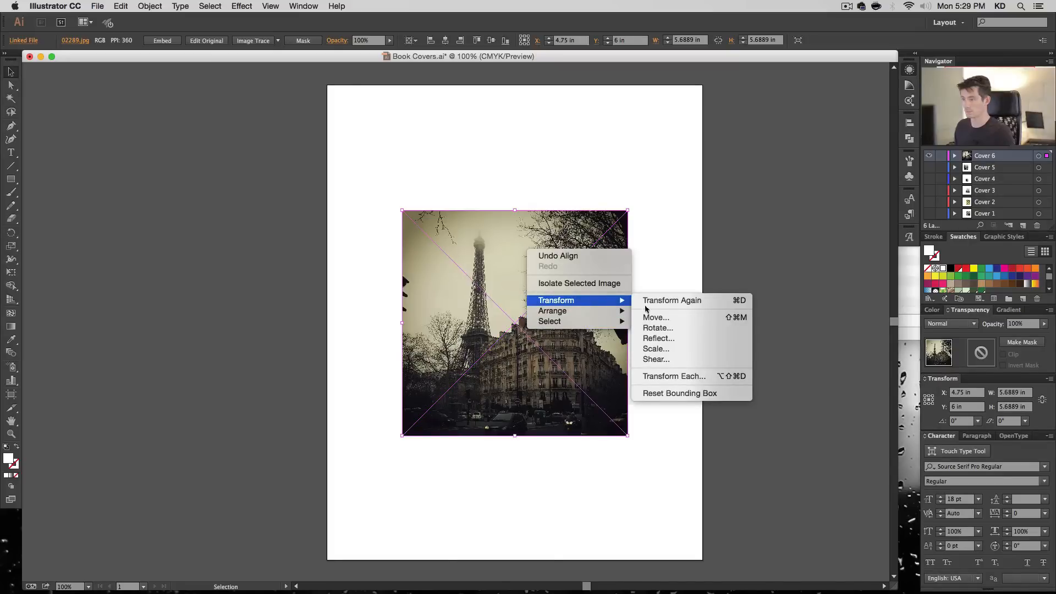
left_click(667, 338)
key("Return")
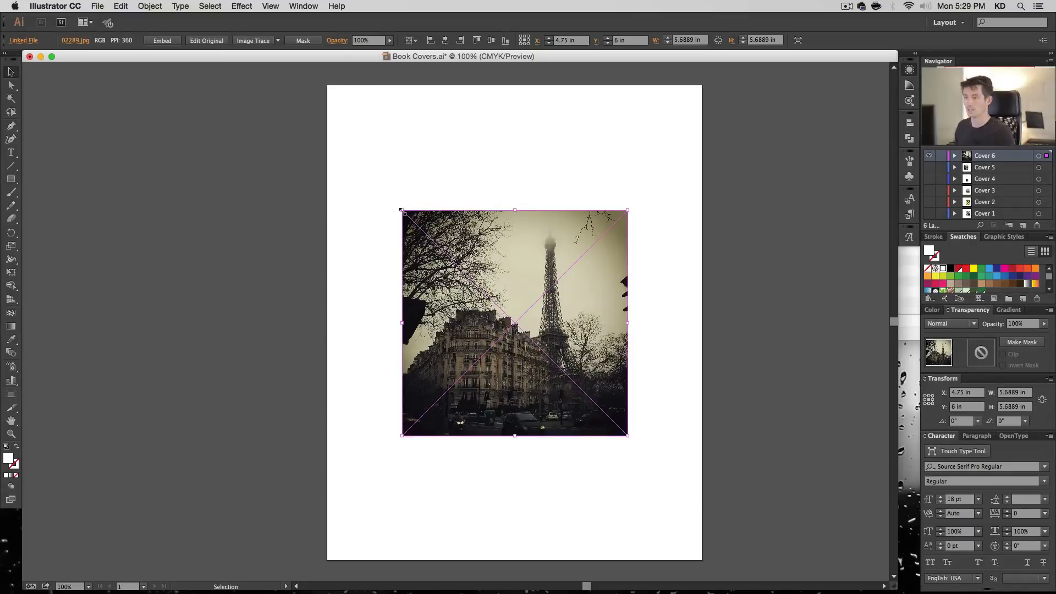
left_click_drag(401, 209, 220, 84)
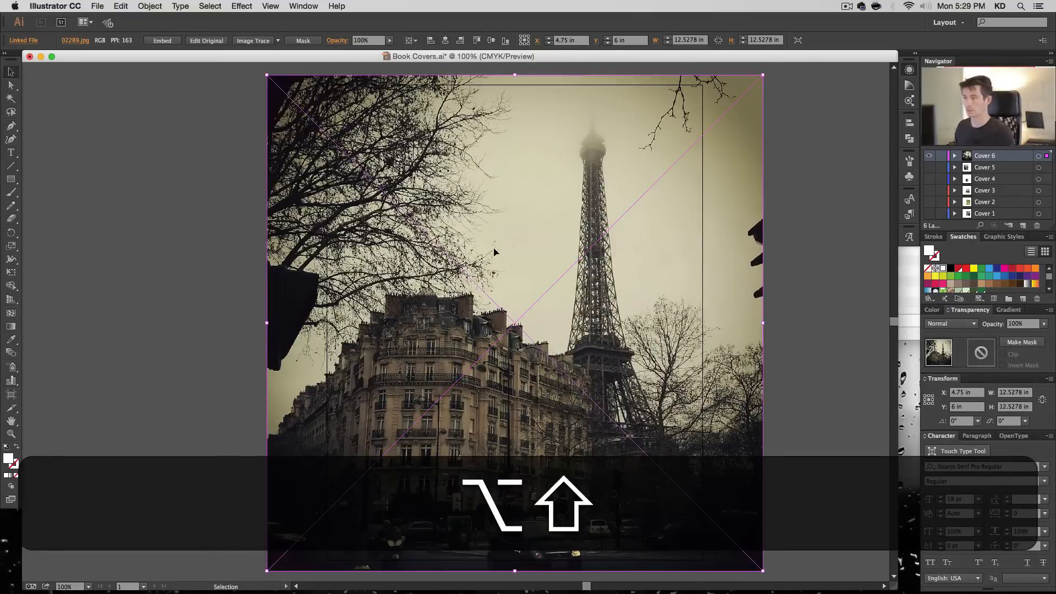
- Draw a 9.5 by 12 in rectangle, centre it on the artboard and use it as a clipping mask for the photo
key("m")
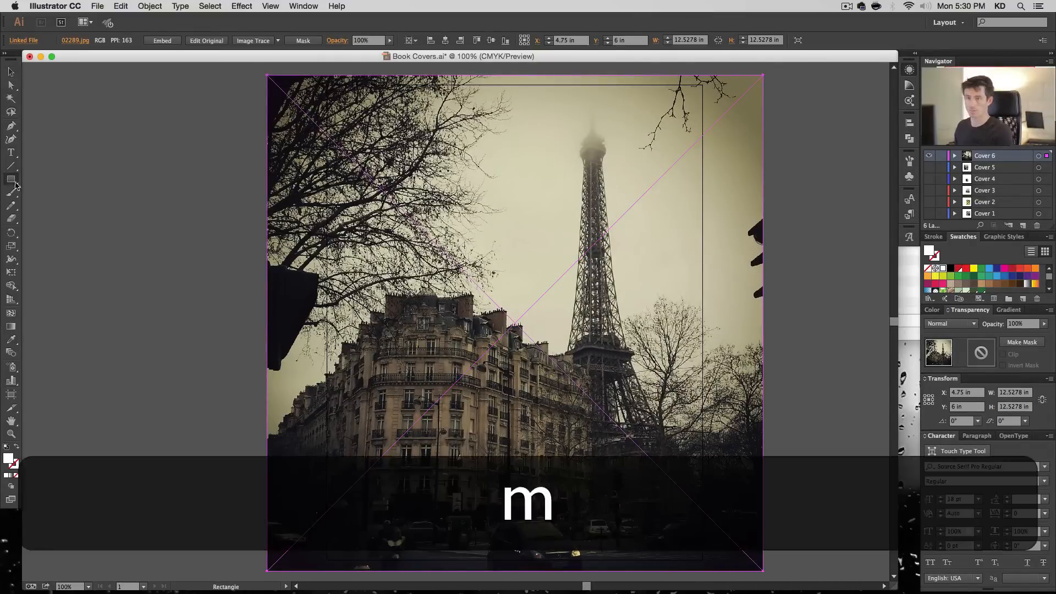
left_click(317, 112)
key("Tab")
type("12")
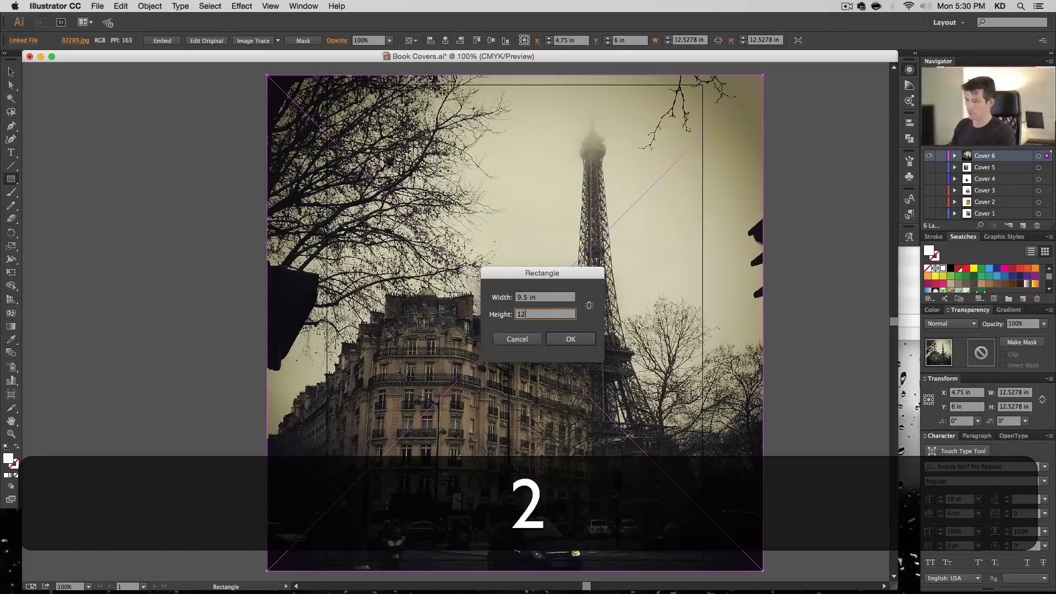
key("Return")
key("v")
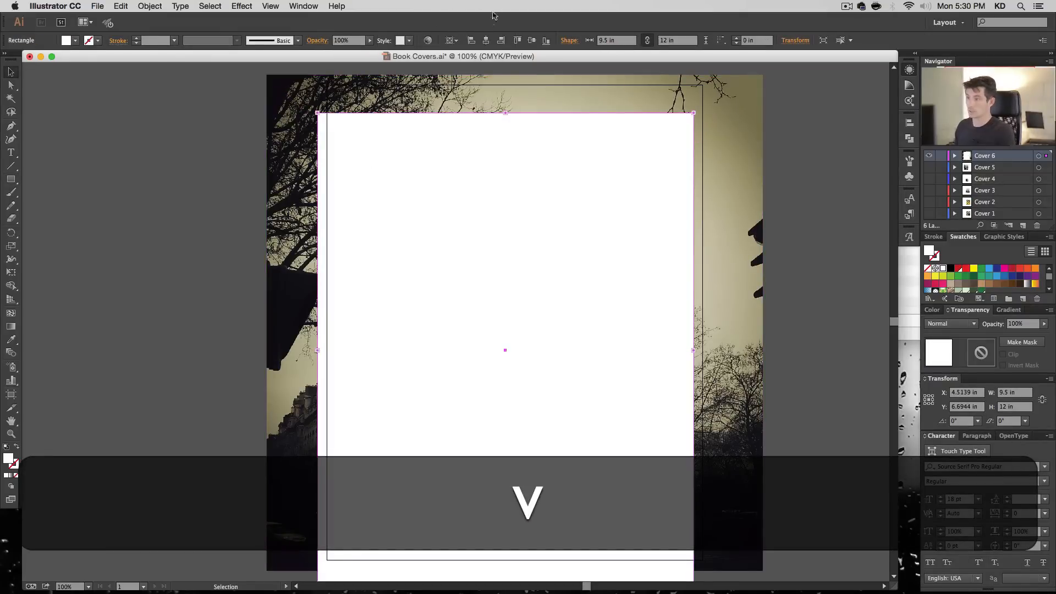
left_click(486, 40)
left_click(531, 40)
key("super+a")
key("super+7")
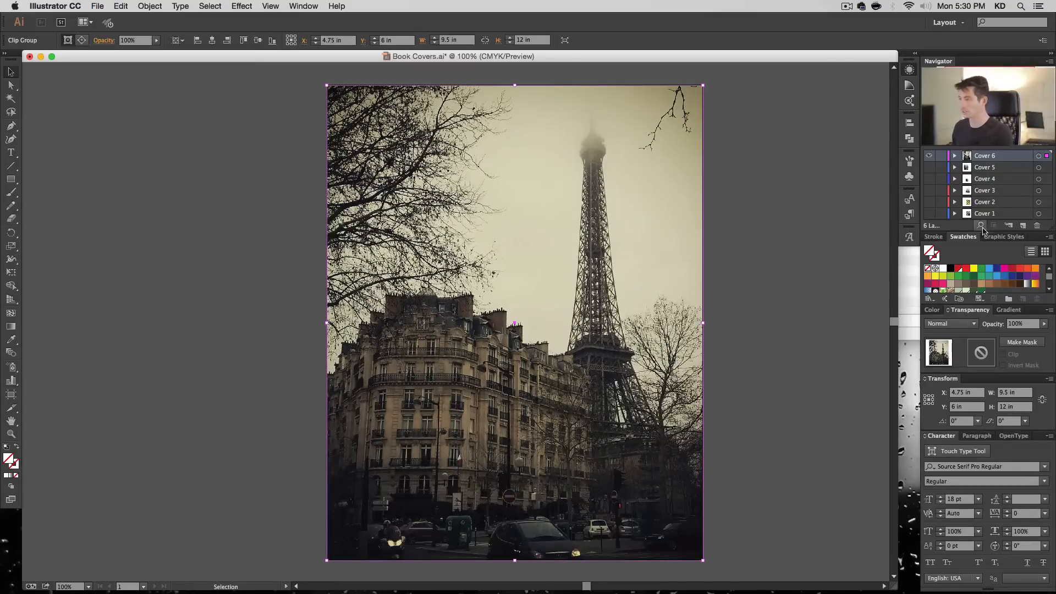
- Enlarge the linked photo inside Cover 6's clip group to about 13.88 in square and shift it down about 0.69 in
left_click(955, 157)
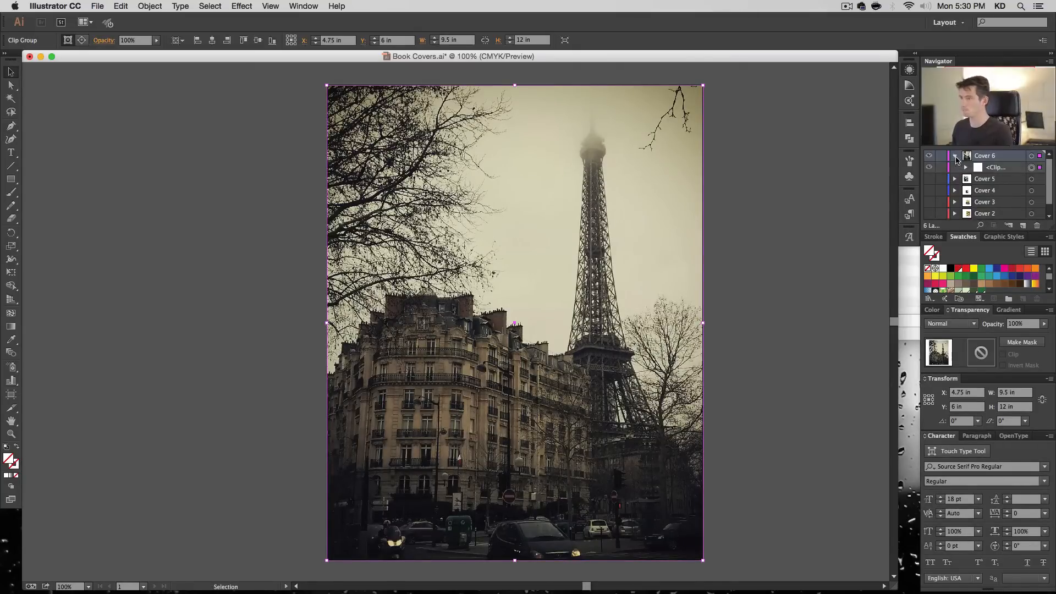
left_click(966, 168)
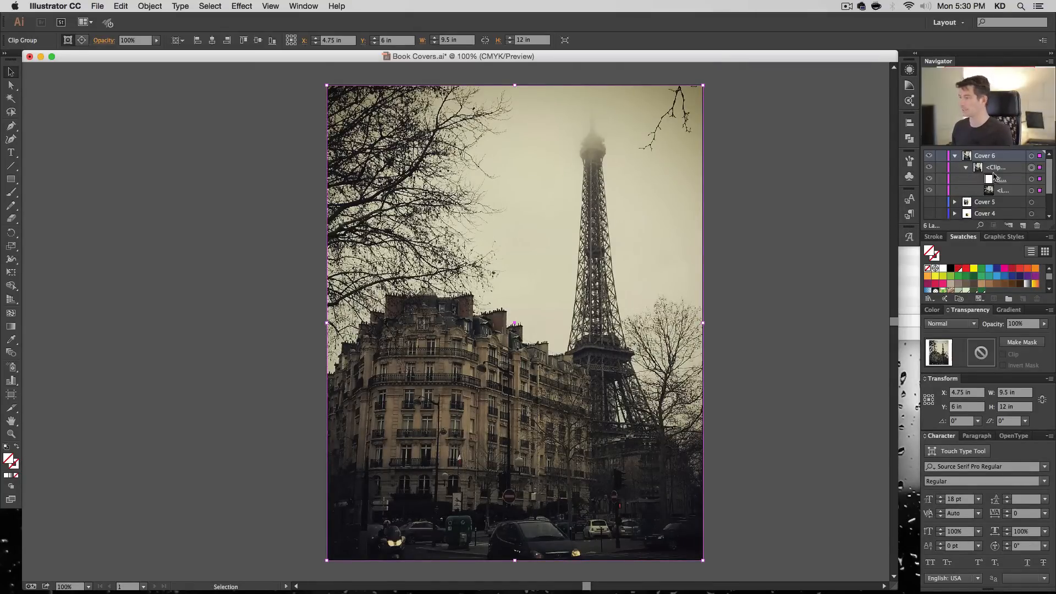
left_click(1031, 190)
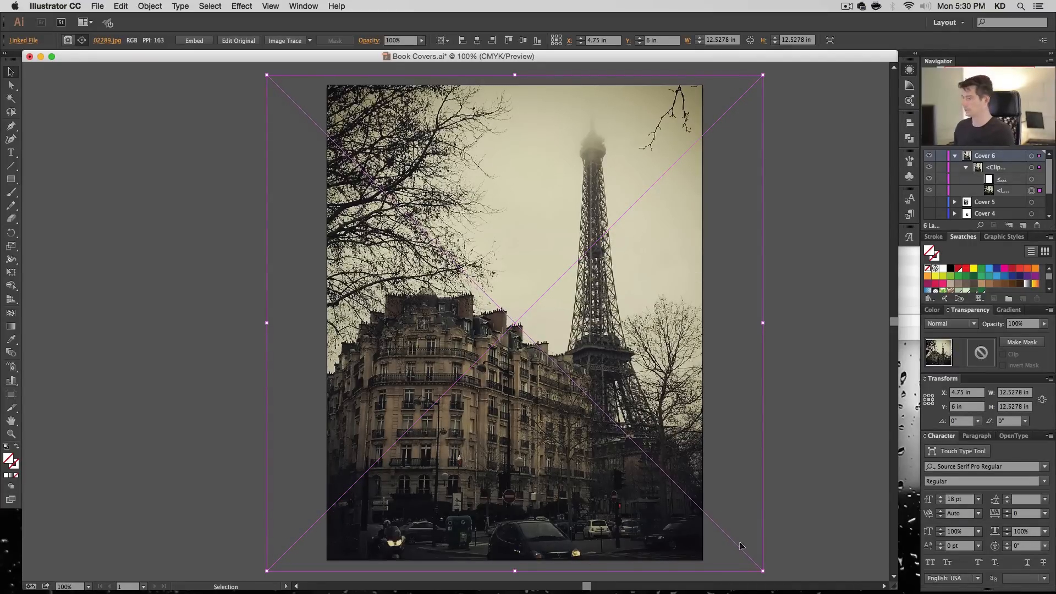
key("super+minus")
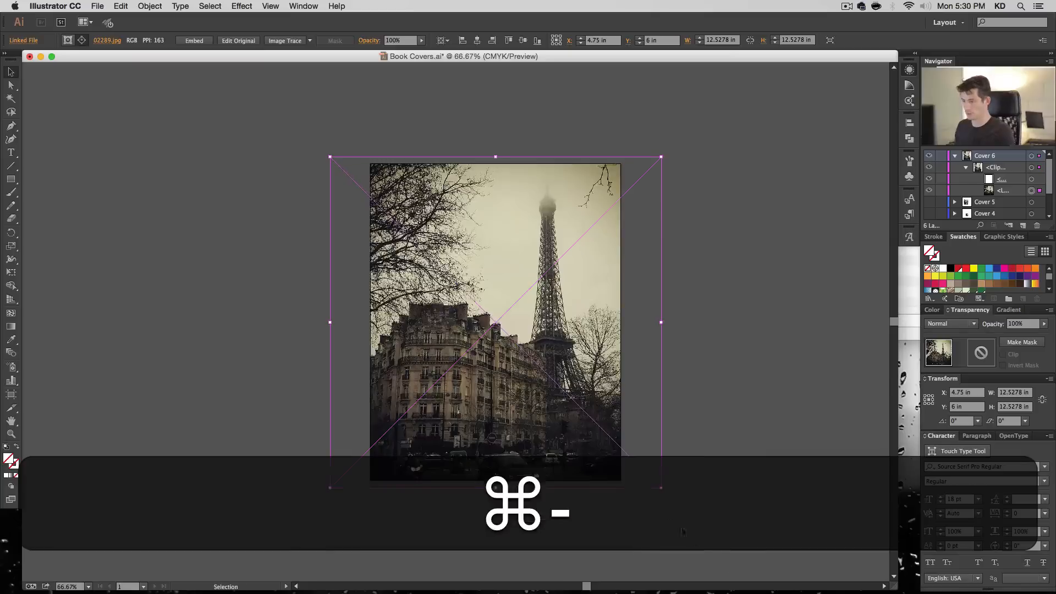
left_click_drag(661, 487, 680, 506)
key("shift+Down")
key("shift+Down")
key("shift+Down")
key("shift+Down")
key("shift+Down")
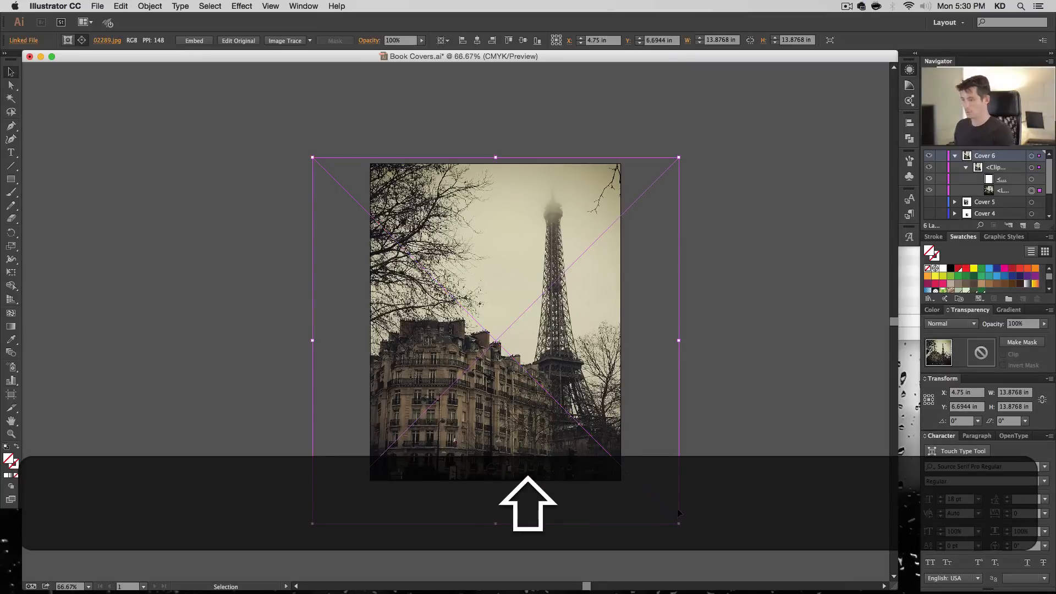
- Enlarge the clipped photo to about 15.54 in square and shift it down about 0.42 in and right about 0.42 in
left_click_drag(679, 513, 699, 550)
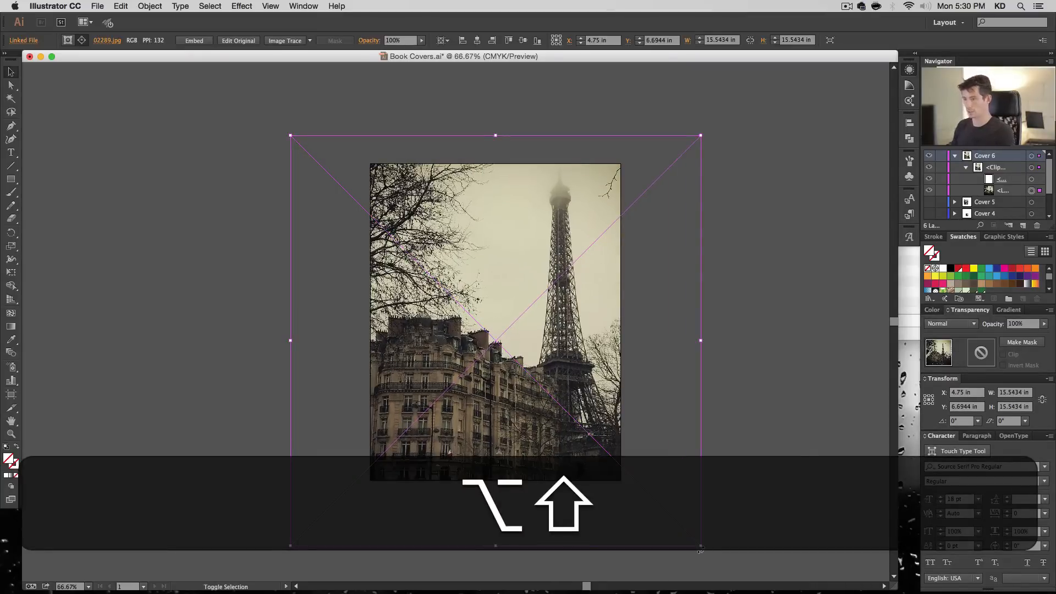
key("shift+Down")
key("shift+Down")
key("shift+Down")
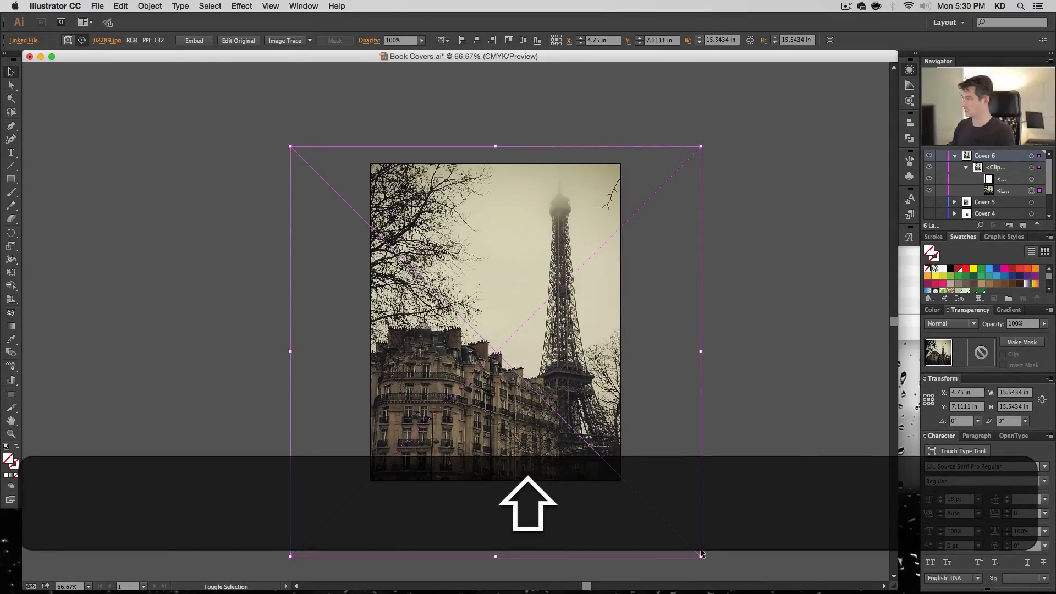
key("shift+Right")
key("shift+Right")
key("shift+Right")
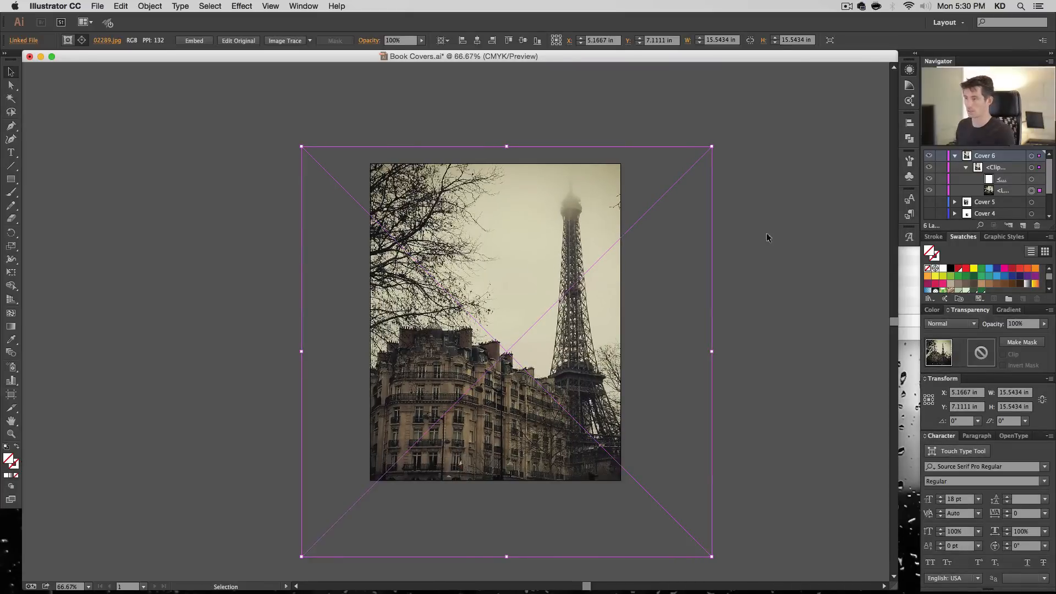
left_click(766, 234)
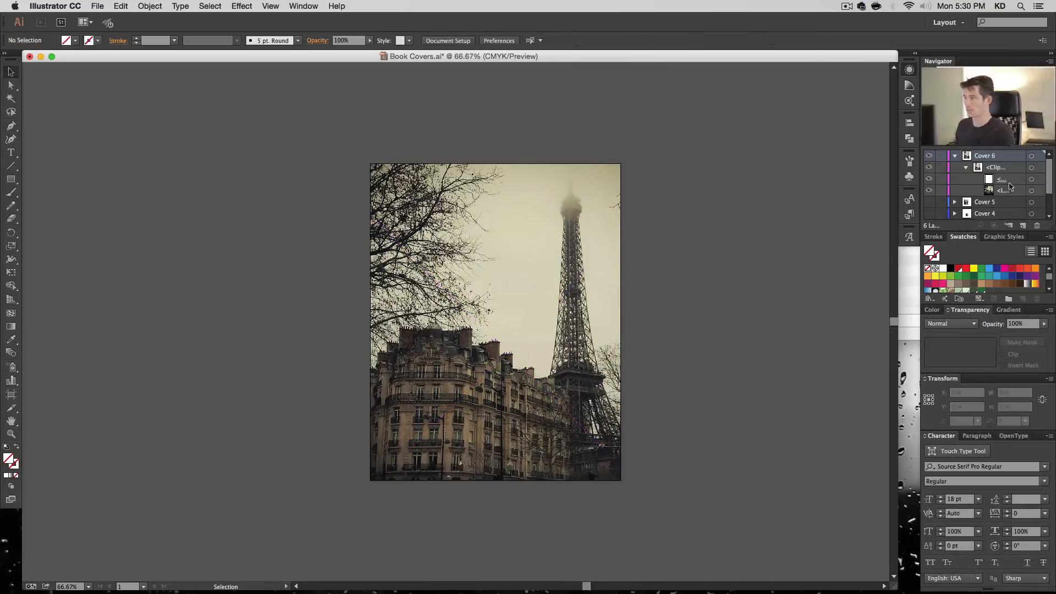
left_click(966, 168)
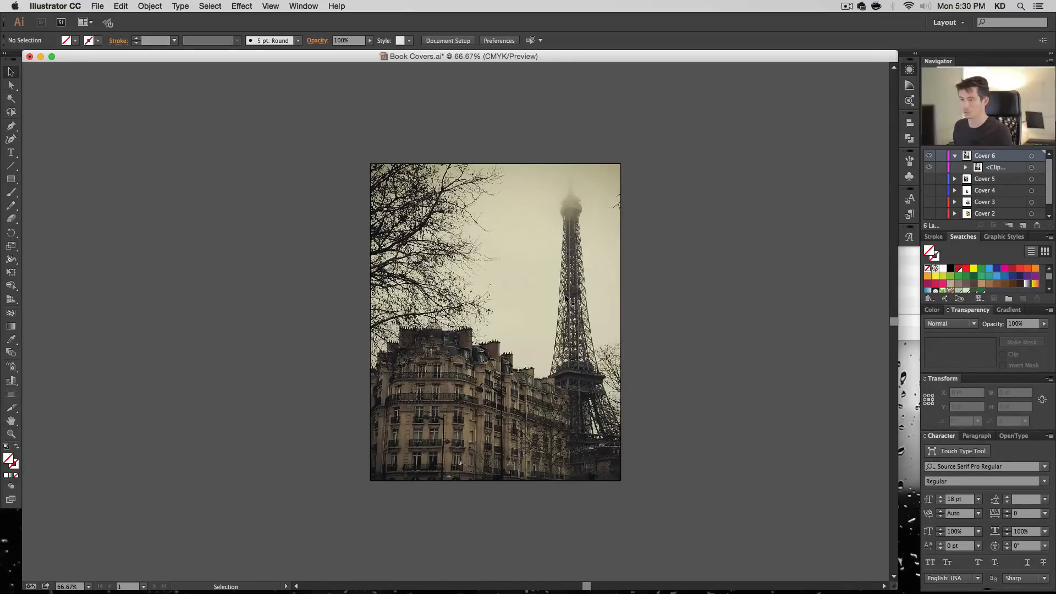
- Open the Artistic_Ink brush library and enlarge its panel to show more brushes
key("super+plus")
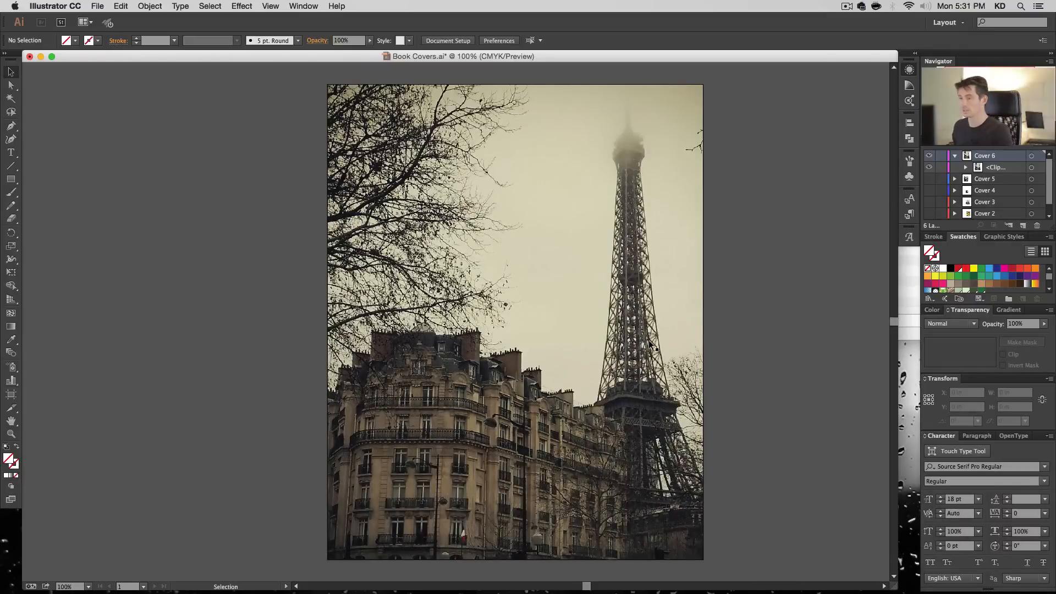
key("space")
left_click_drag(552, 196, 607, 197)
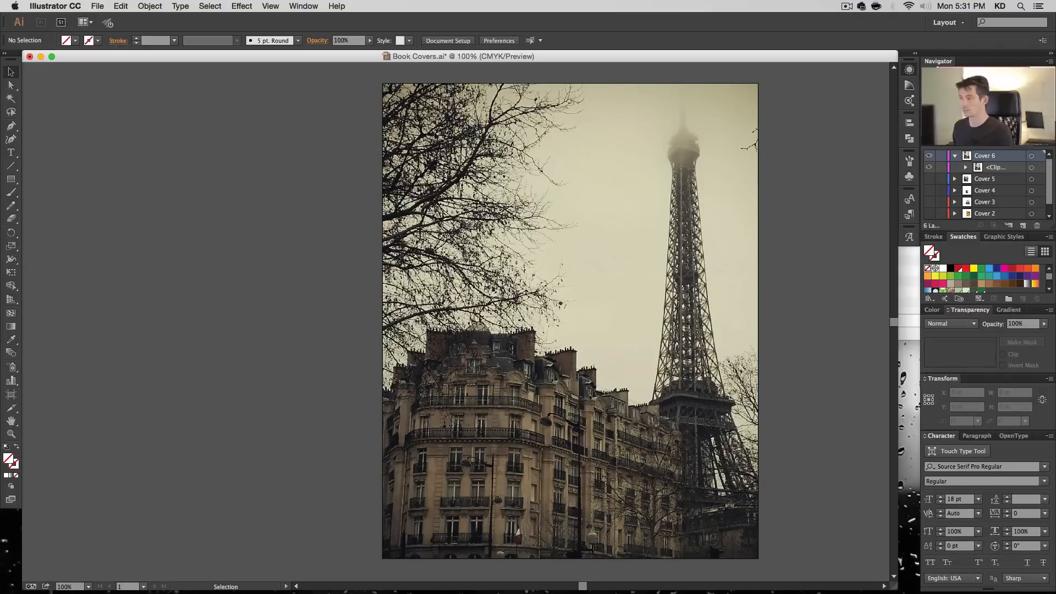
left_click(297, 4)
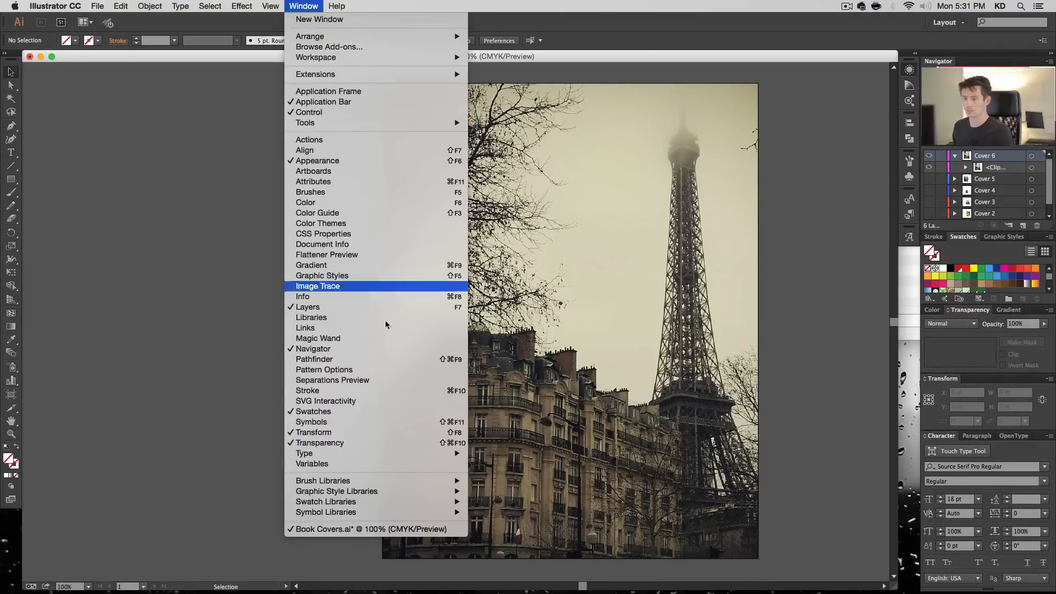
mouse_move(427, 486)
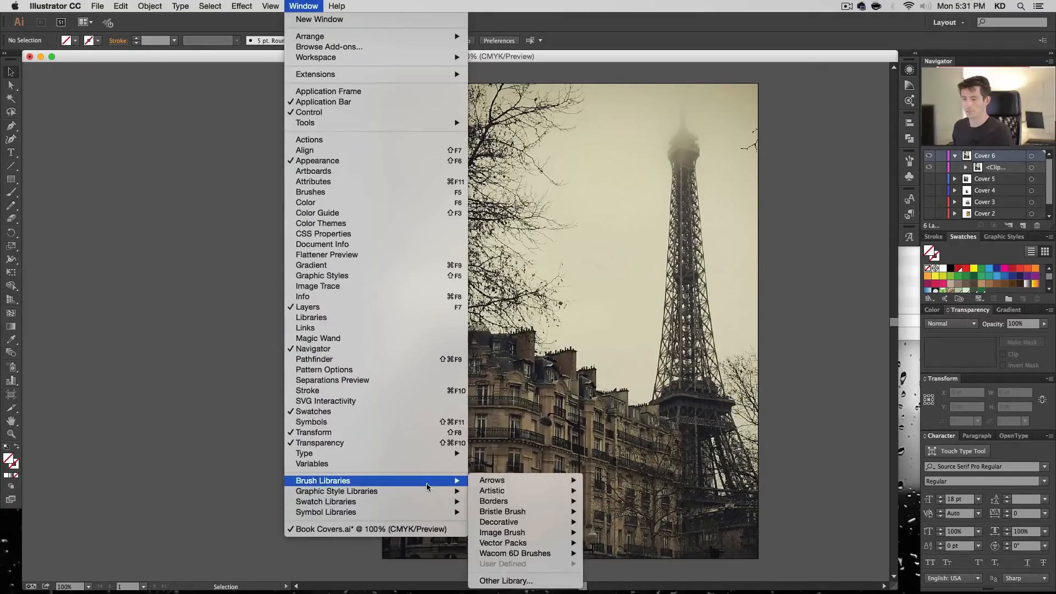
mouse_move(483, 481)
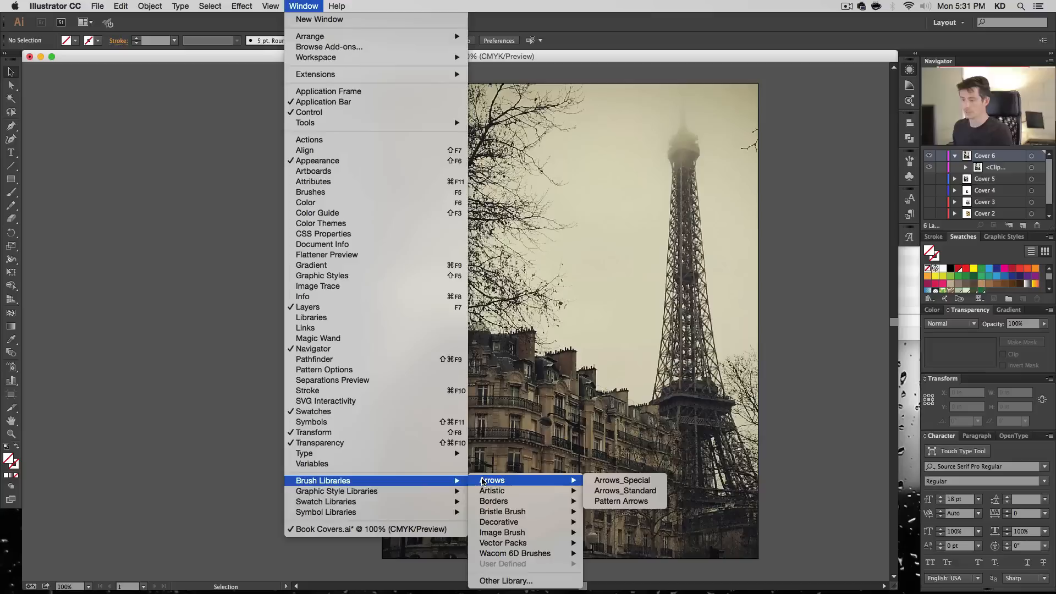
mouse_move(512, 491)
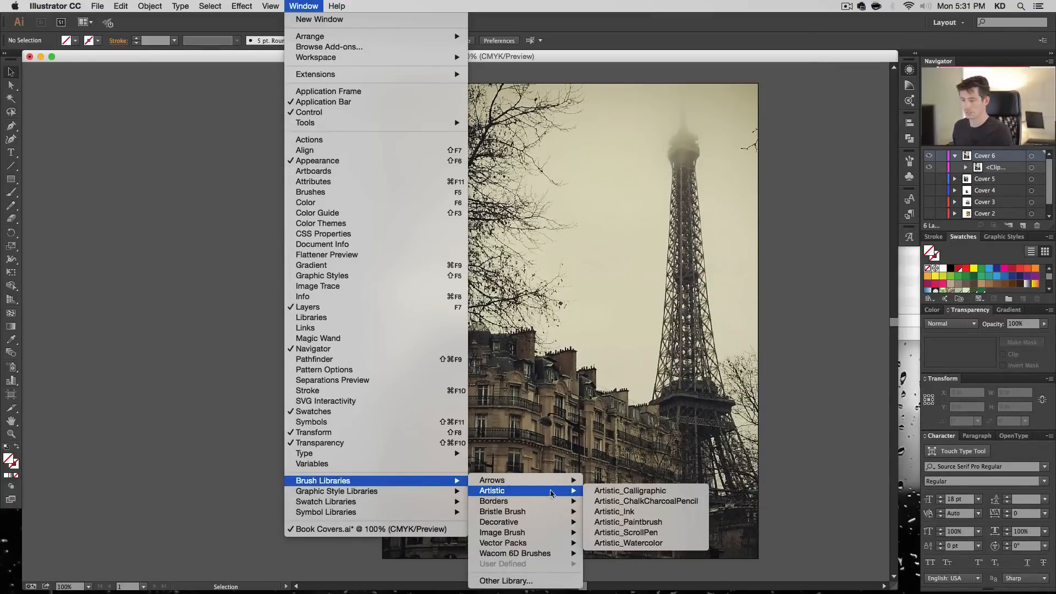
left_click(606, 512)
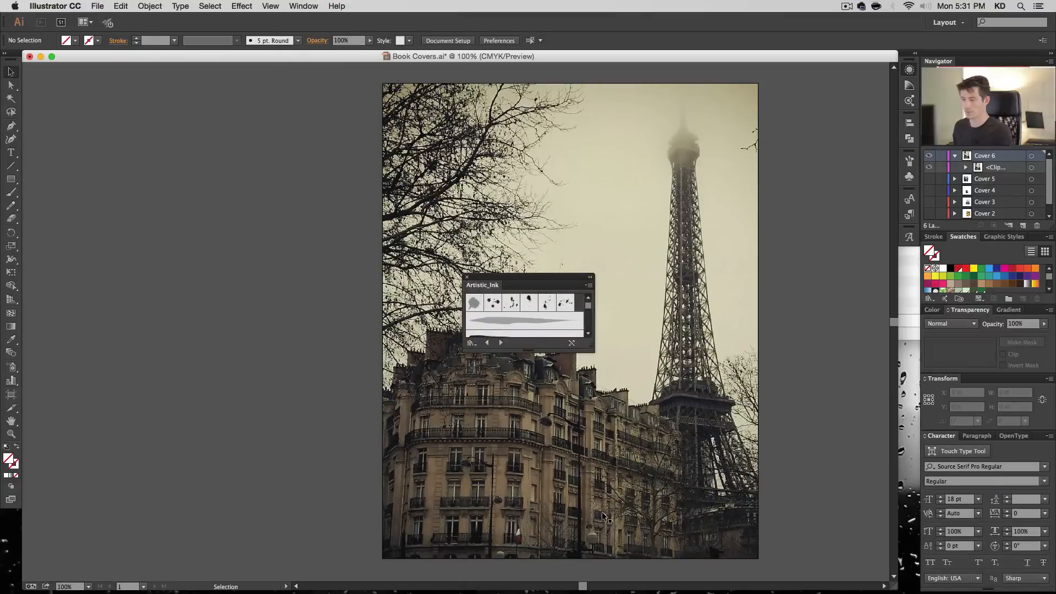
mouse_move(595, 351)
left_mouse_down()
mouse_move(691, 421)
mouse_move(692, 461)
left_mouse_up()
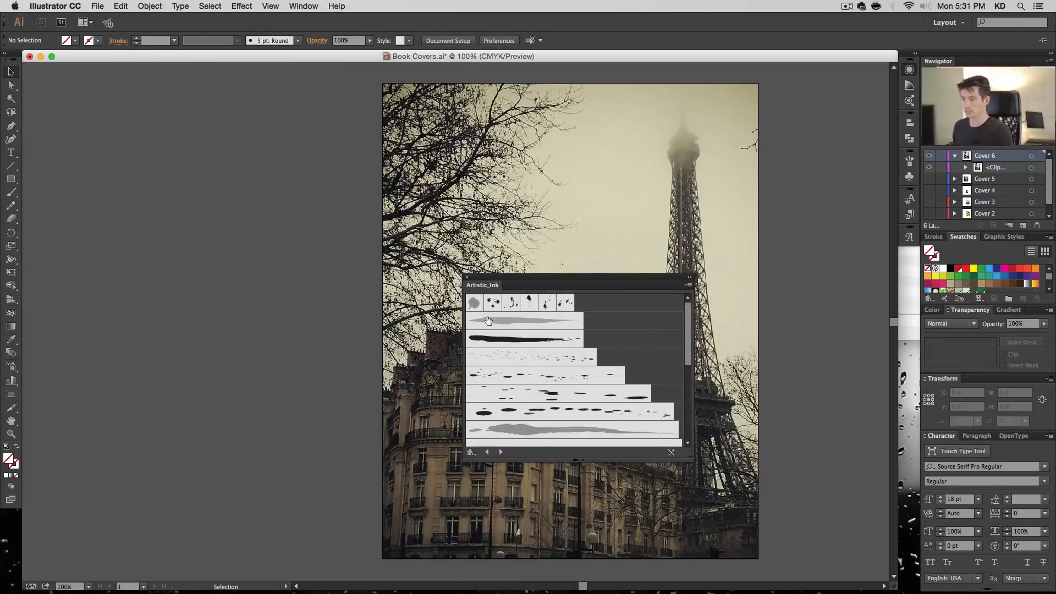
- Place the six ink spot and splatter brushes and the dark tapered stroke from the Artistic_Ink library as artwork beside the cover
left_click_drag(474, 303, 262, 233)
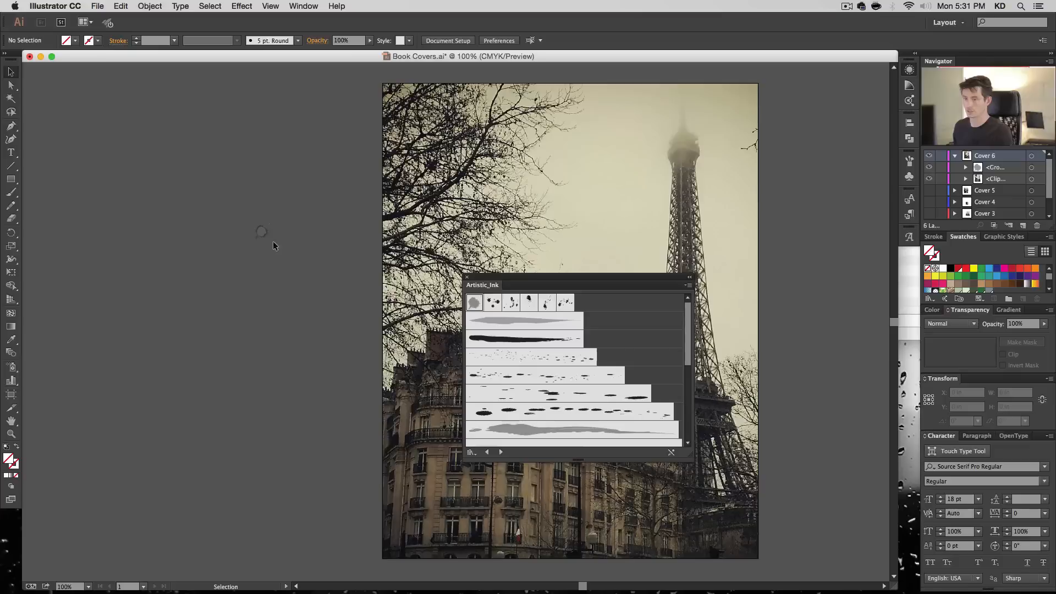
mouse_move(494, 303)
left_mouse_down()
mouse_move(432, 306)
mouse_move(230, 268)
left_mouse_up()
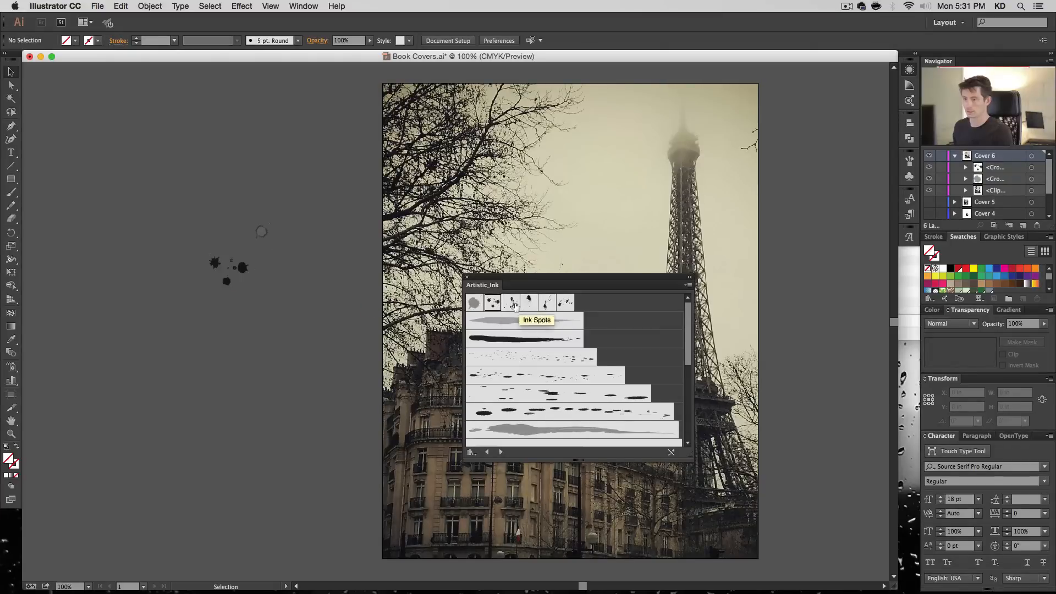
left_click_drag(511, 303, 266, 177)
left_click_drag(526, 305, 296, 197)
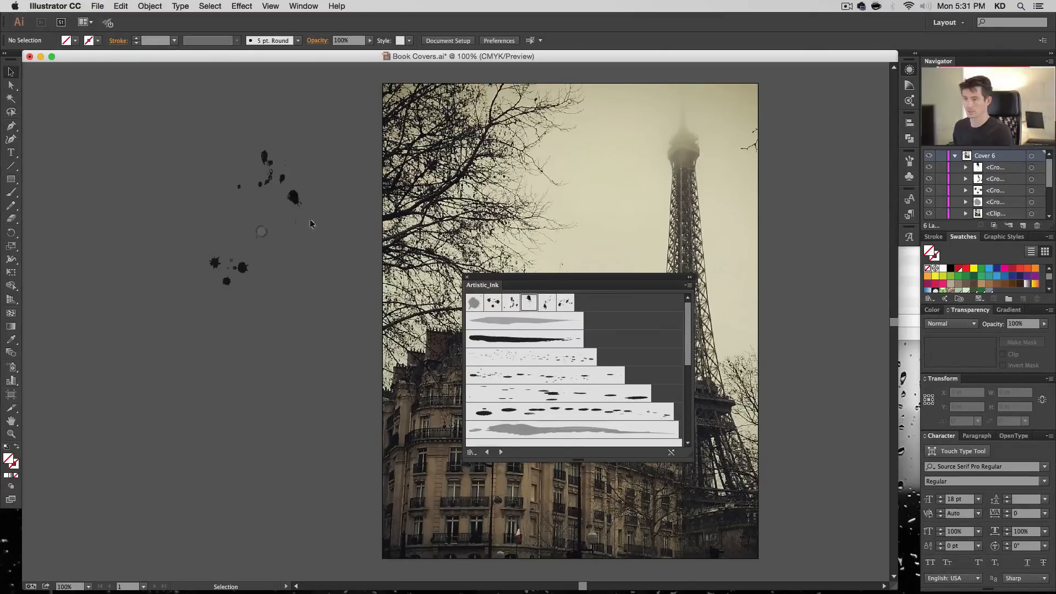
mouse_move(547, 302)
left_mouse_down()
mouse_move(236, 217)
mouse_move(311, 171)
mouse_move(297, 154)
left_mouse_up()
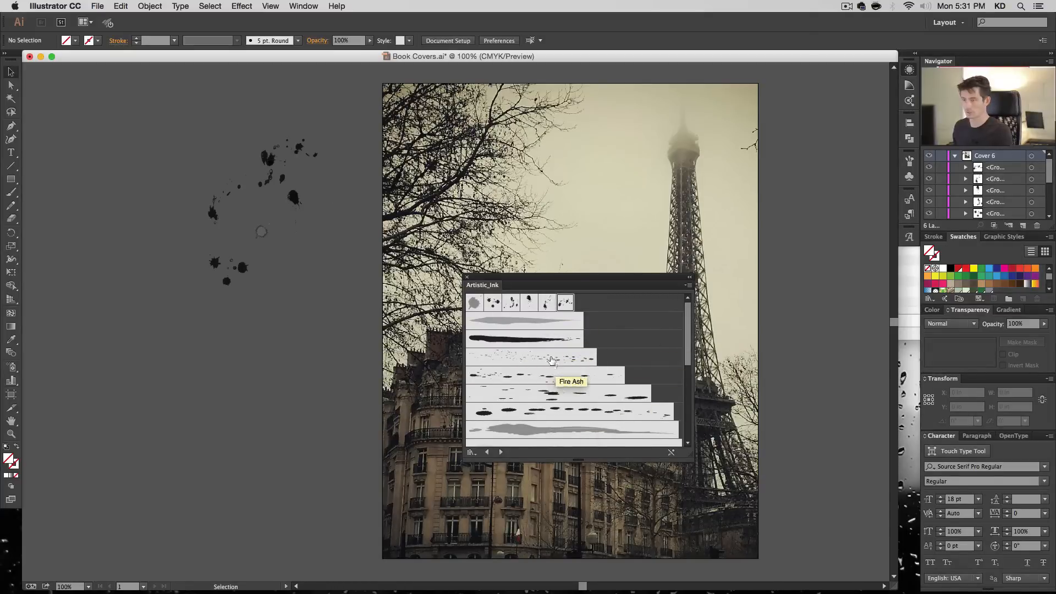
left_click_drag(550, 338, 281, 322)
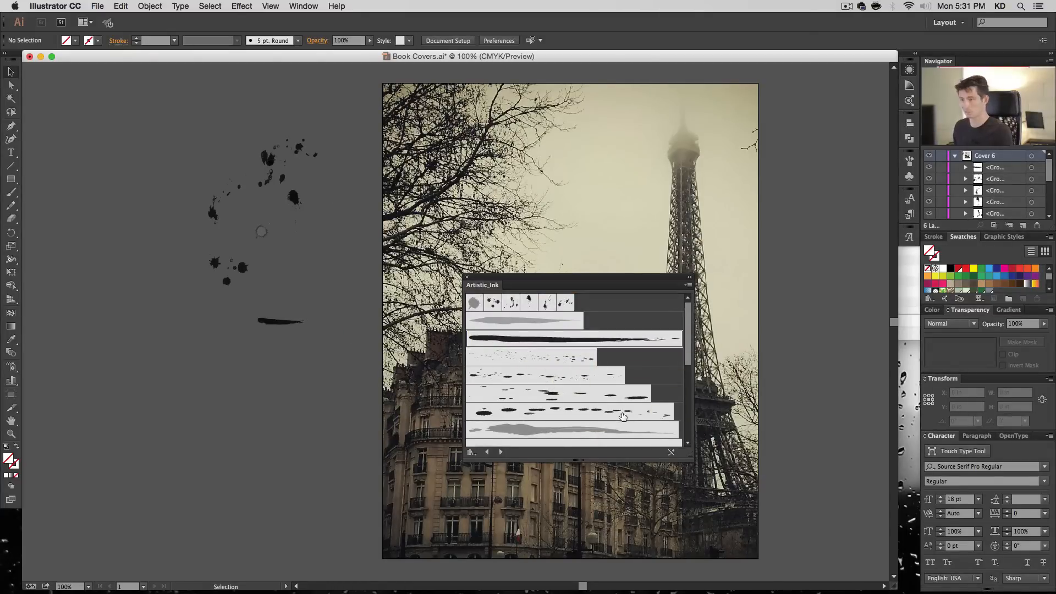
- Reposition and enlarge the Artistic_Ink library panel until its whole list of brushes fits
scroll(632, 419, "down", 5)
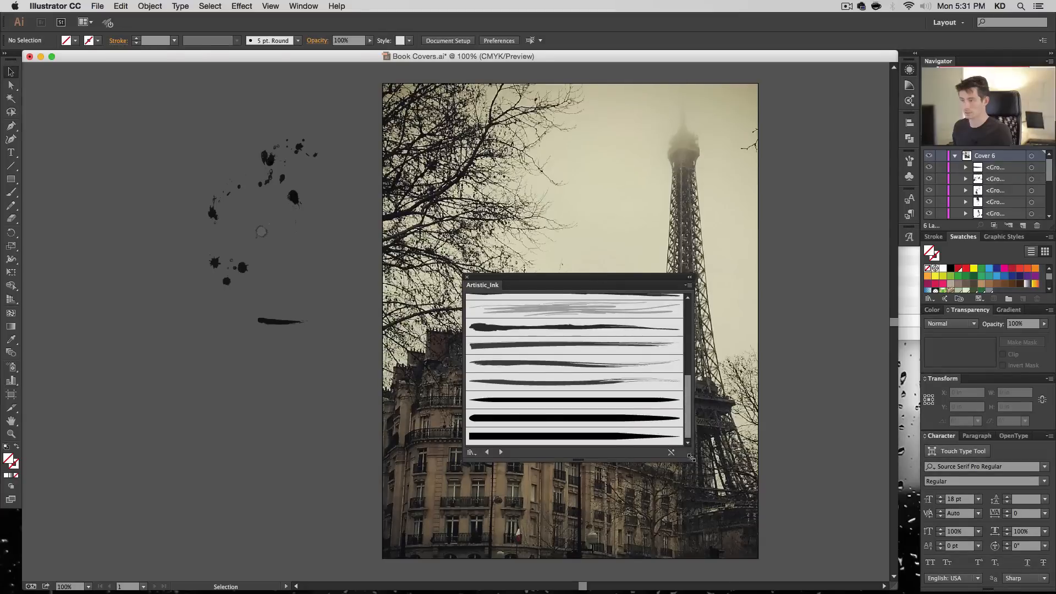
left_click_drag(690, 456, 686, 592)
left_click_drag(608, 286, 681, 139)
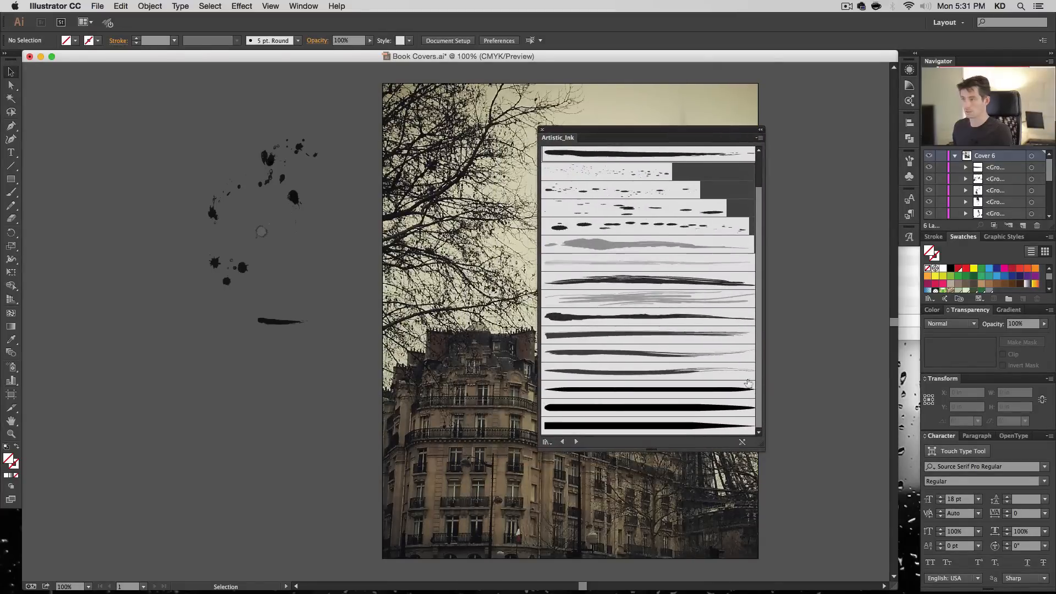
left_click_drag(766, 447, 772, 548)
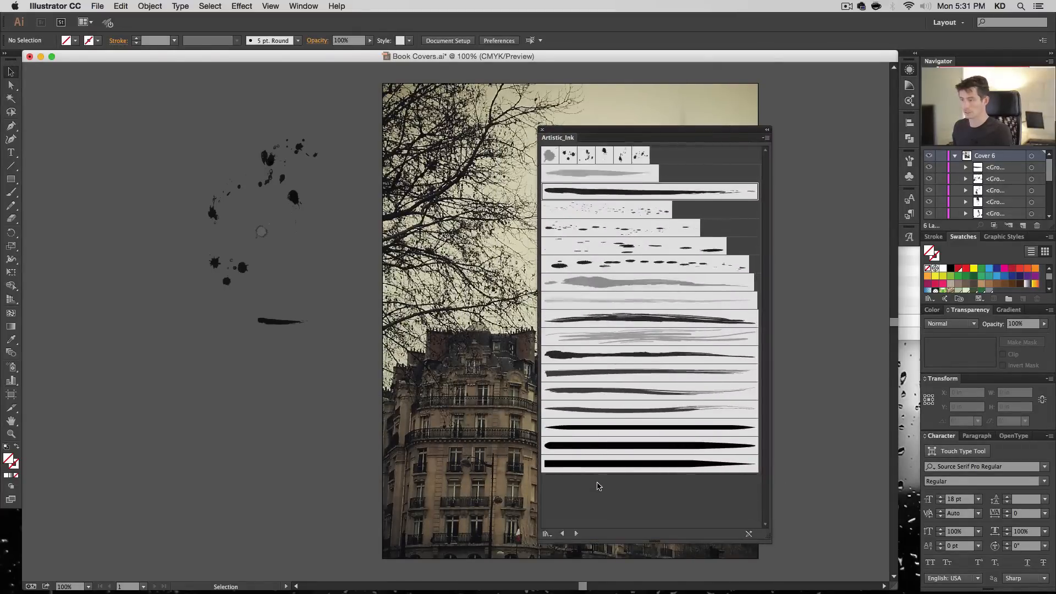
- Switch to the Artistic_Paintbrush library and place its second-to-last rough black stroke beside the cover, under the ink stroke
left_click(576, 534)
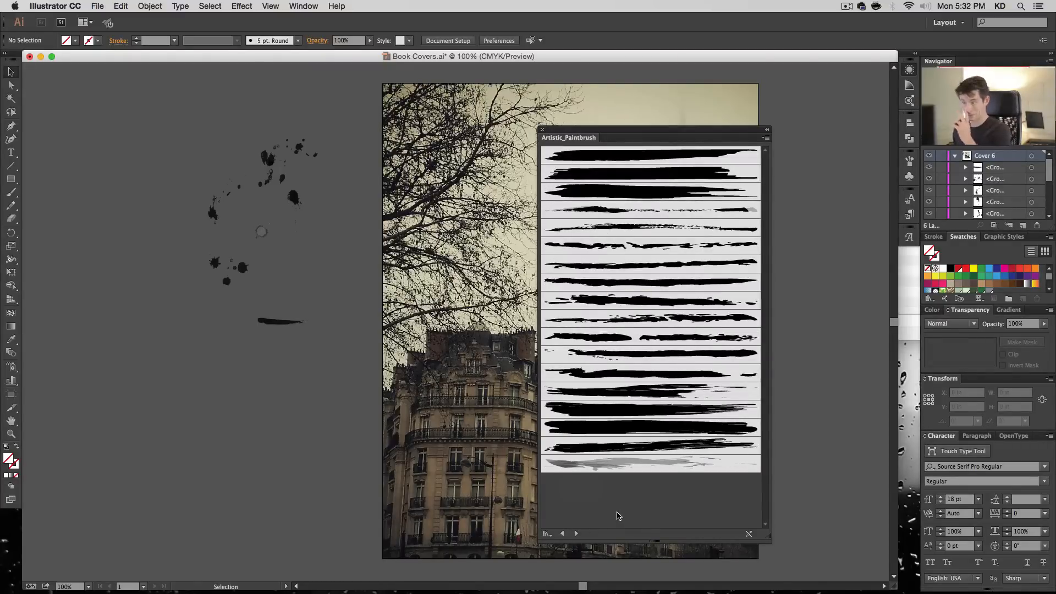
left_click(655, 445)
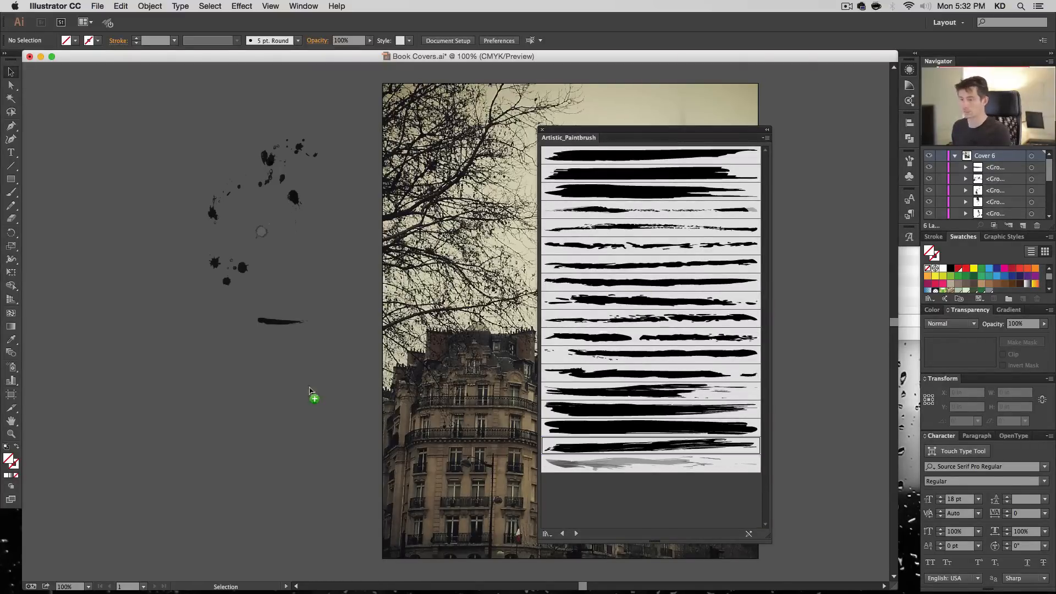
left_click_drag(225, 357, 268, 352)
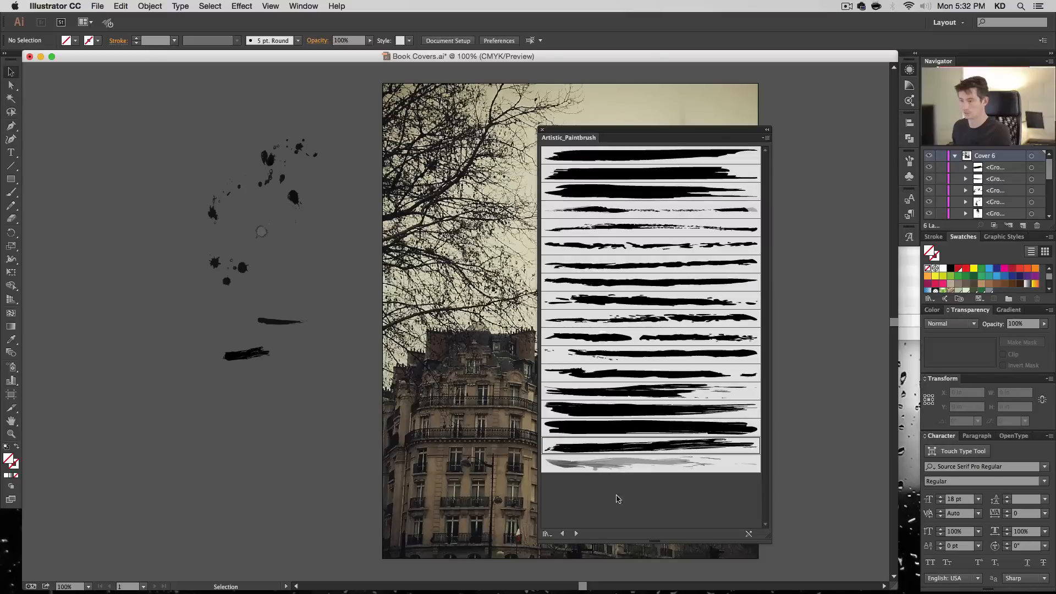
- Browse forward through the brush libraries to the Grunge brushes vector pack
left_click(576, 534)
left_click(576, 533)
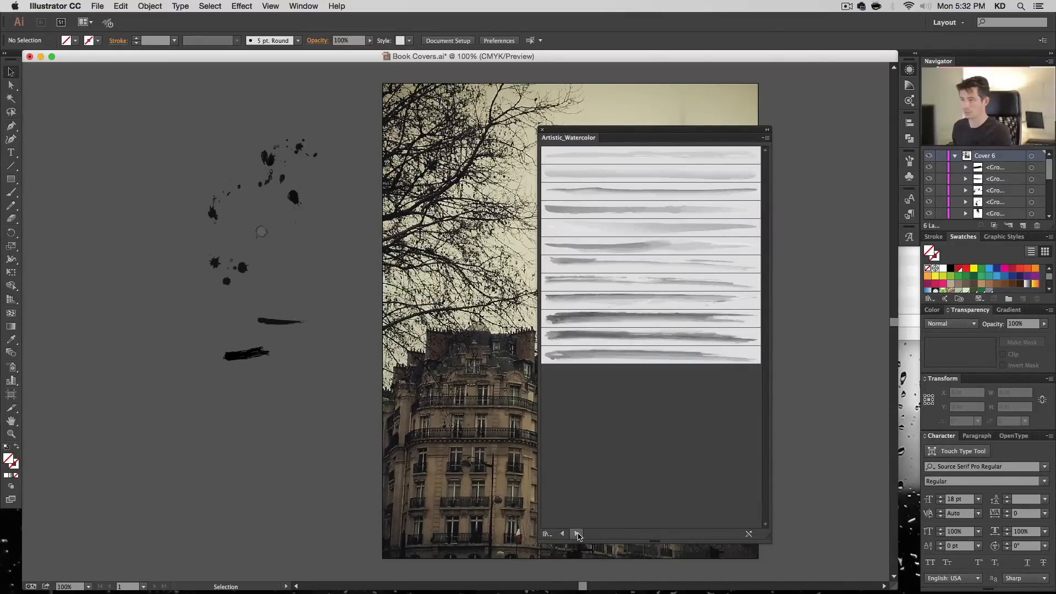
left_click(576, 533)
left_click(577, 534)
left_click(577, 533)
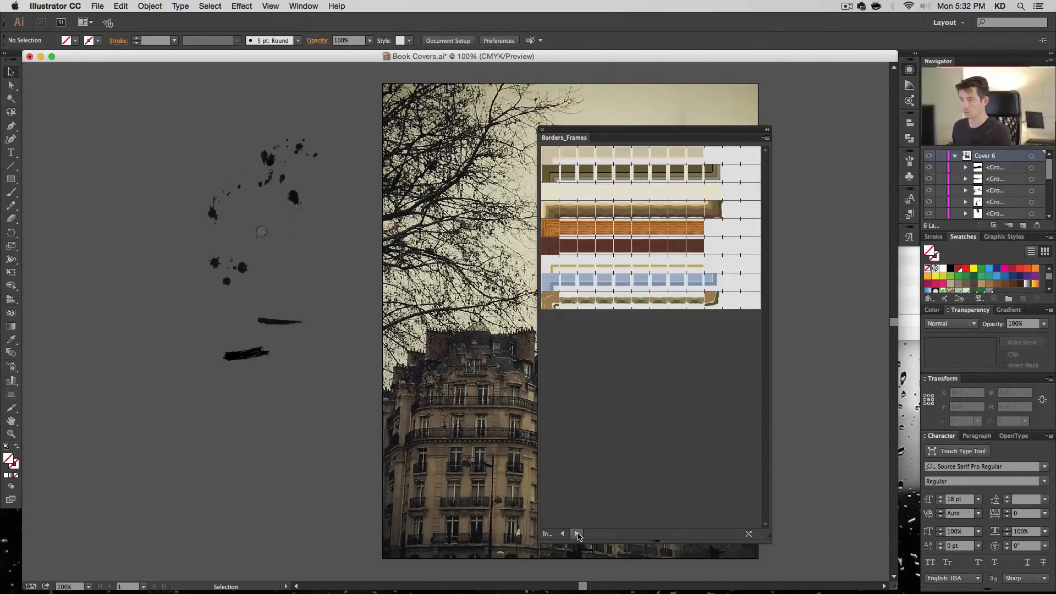
left_click(577, 534)
left_click(577, 533)
left_click(577, 534)
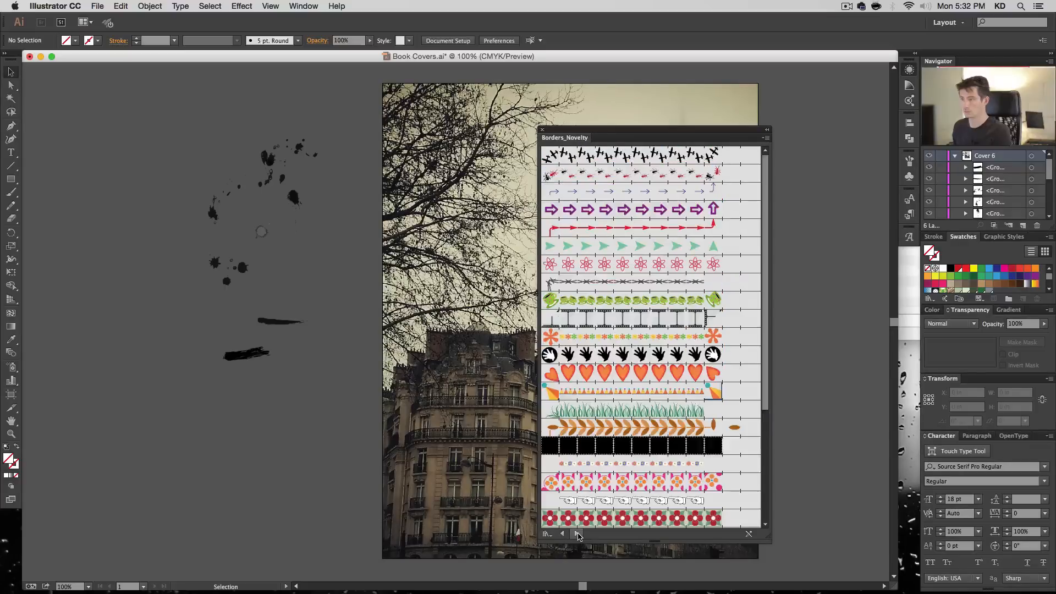
left_click(577, 534)
left_click(577, 534)
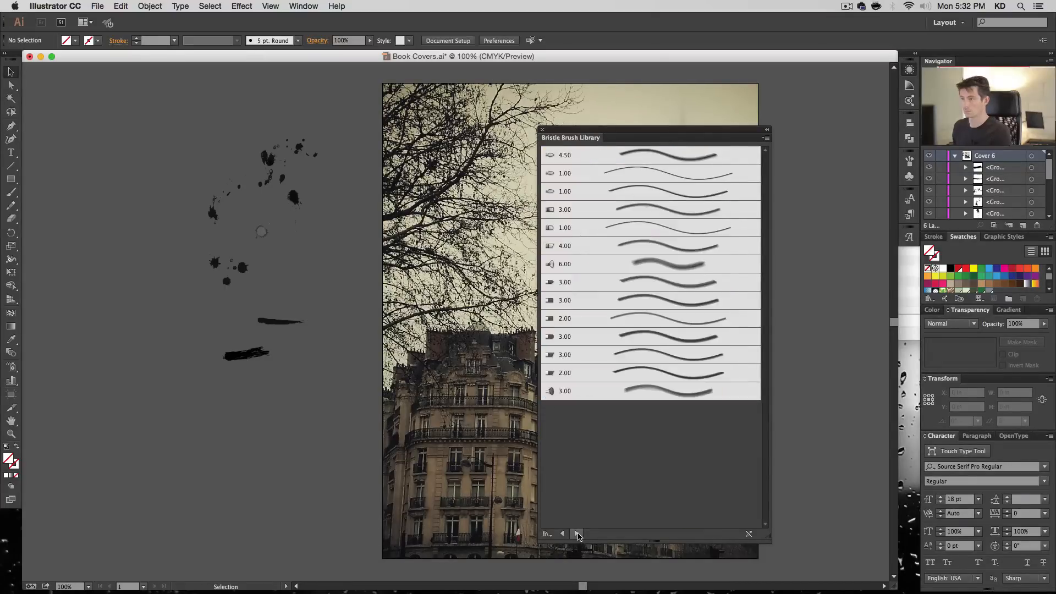
left_click(577, 533)
left_click(577, 534)
left_click(577, 534)
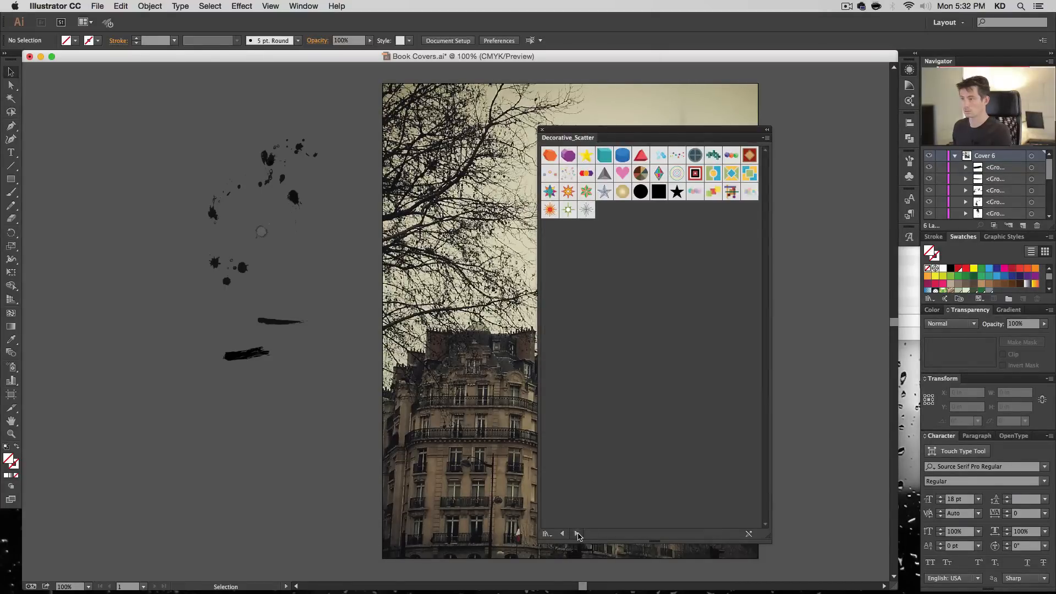
left_click(577, 533)
left_click(577, 533)
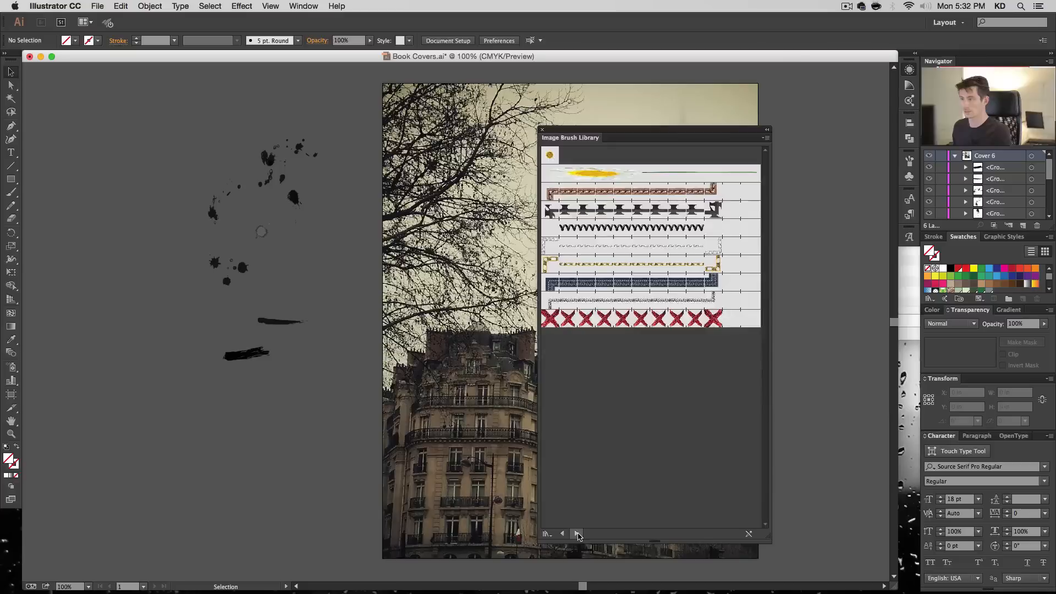
left_click(577, 534)
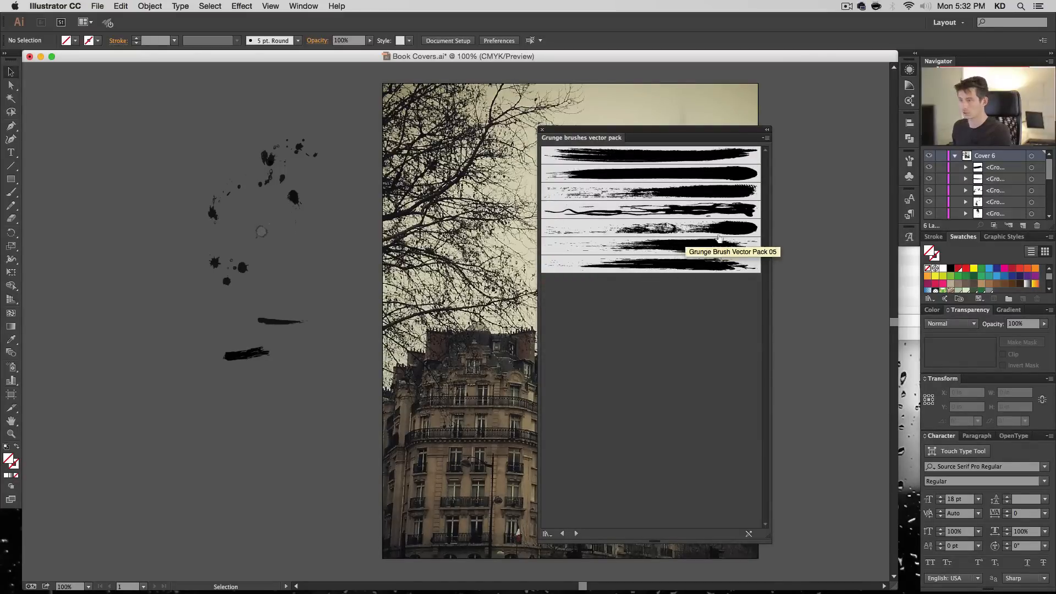
- Place the first, third, fifth, sixth and seventh Grunge brushes vector pack strokes as artwork in the empty area beside the cover
mouse_move(682, 246)
left_mouse_down()
mouse_move(662, 236)
mouse_move(255, 393)
left_mouse_up()
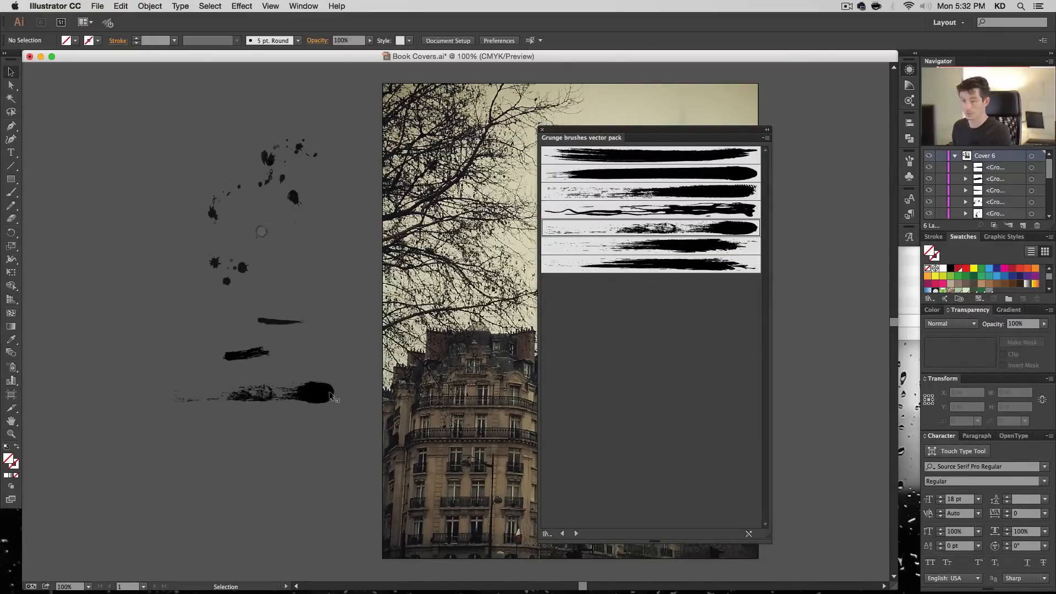
left_click_drag(659, 264, 182, 315)
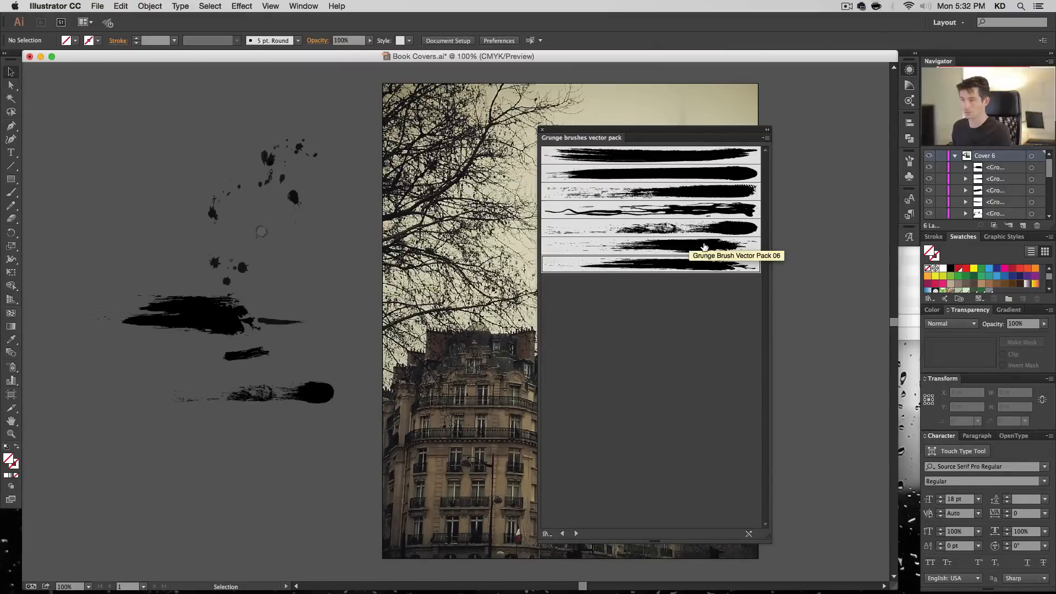
left_click_drag(704, 247, 222, 450)
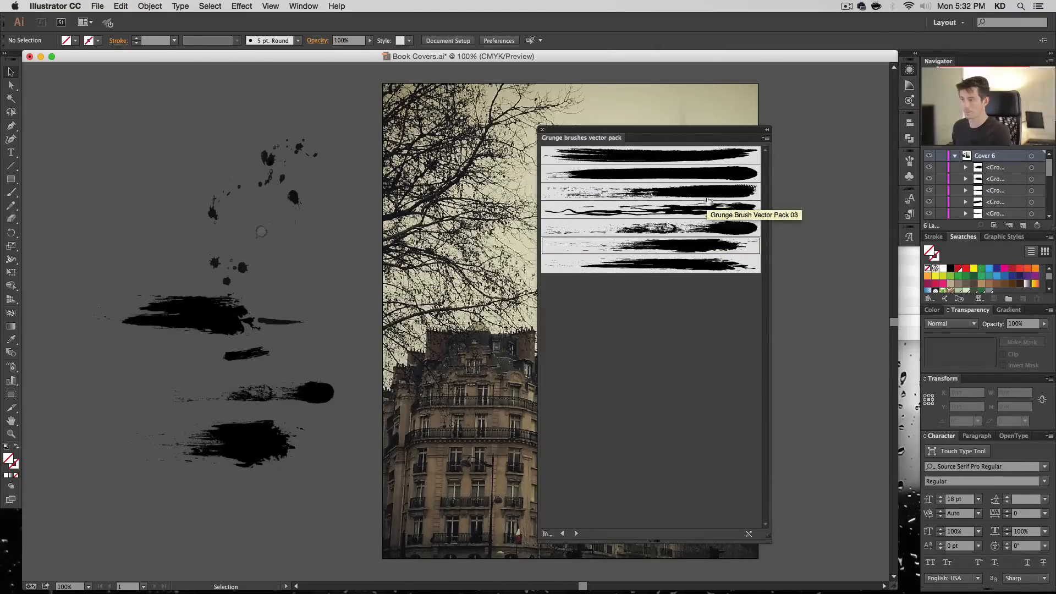
mouse_move(707, 193)
left_mouse_down()
mouse_move(208, 203)
mouse_move(182, 160)
left_mouse_up()
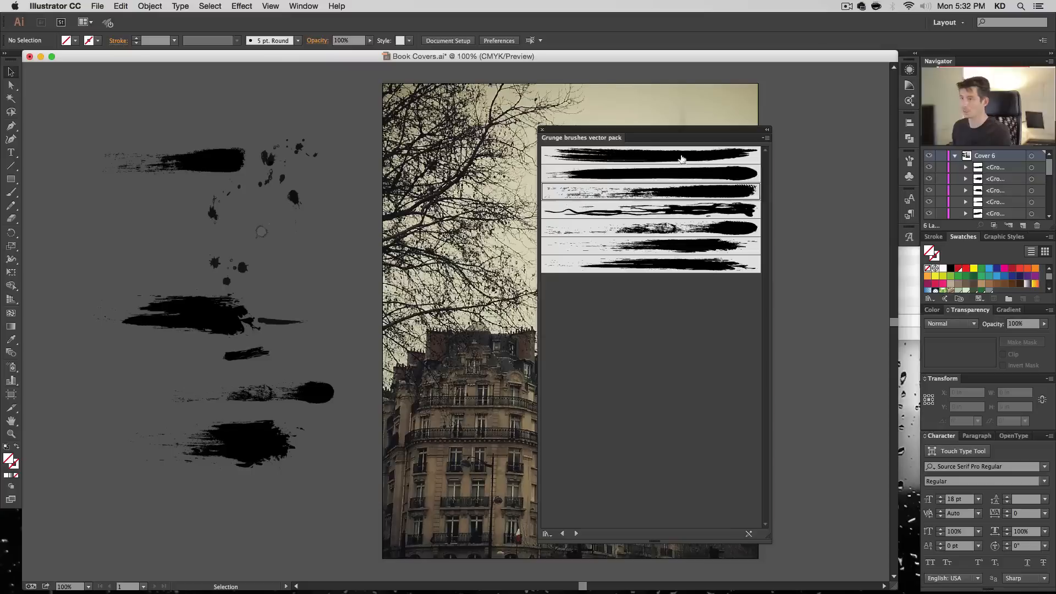
left_click_drag(688, 157, 121, 213)
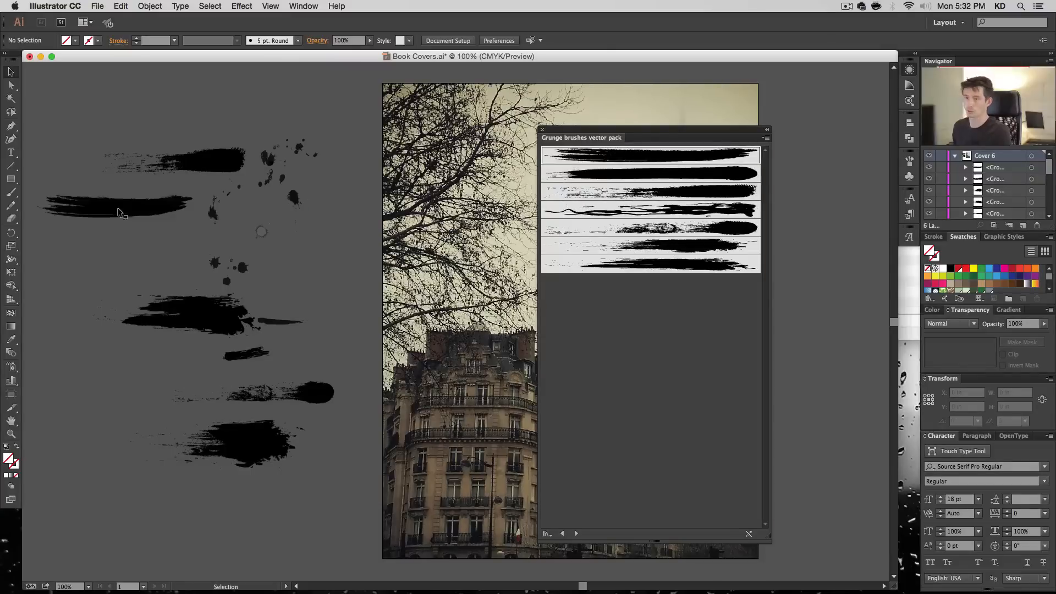
- Try placing three scatter brushes from the 6d Art Pen Brushes library beside the cover
left_click(576, 533)
left_click(575, 533)
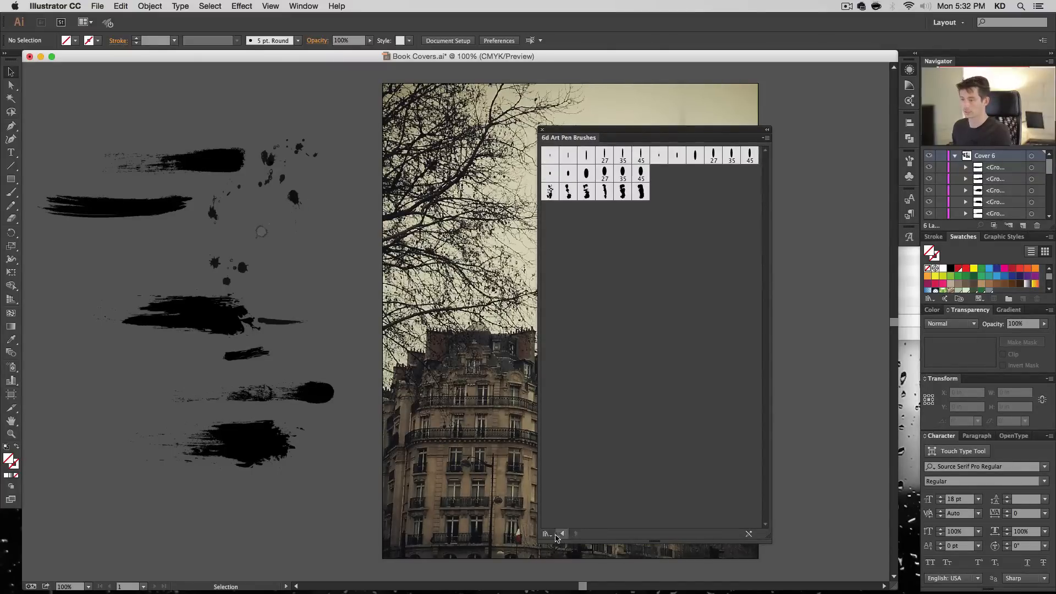
left_click(562, 533)
left_click(575, 533)
left_click_drag(555, 196, 333, 244)
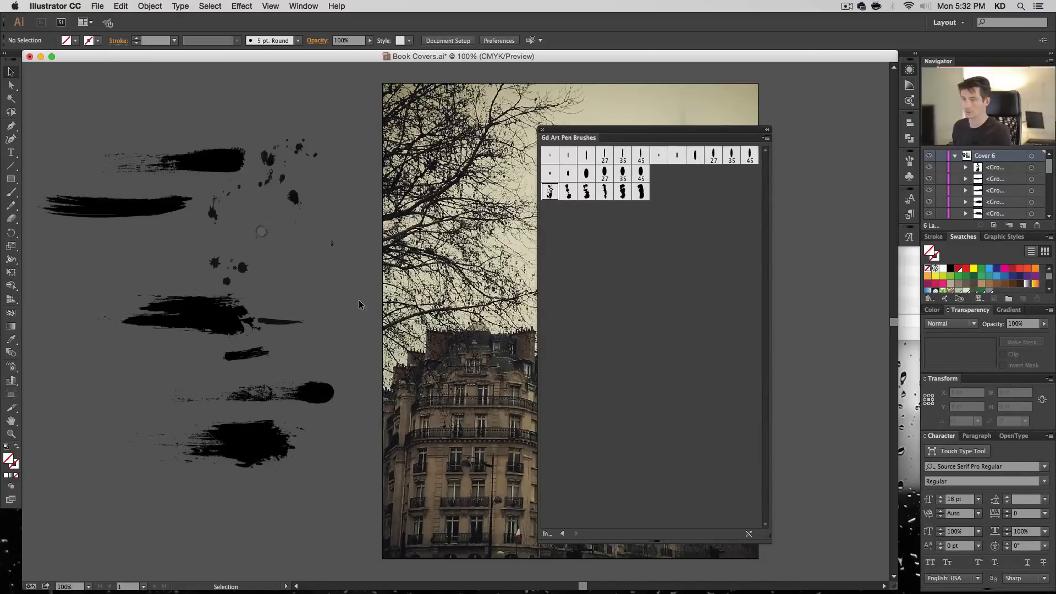
left_click_drag(585, 197, 348, 245)
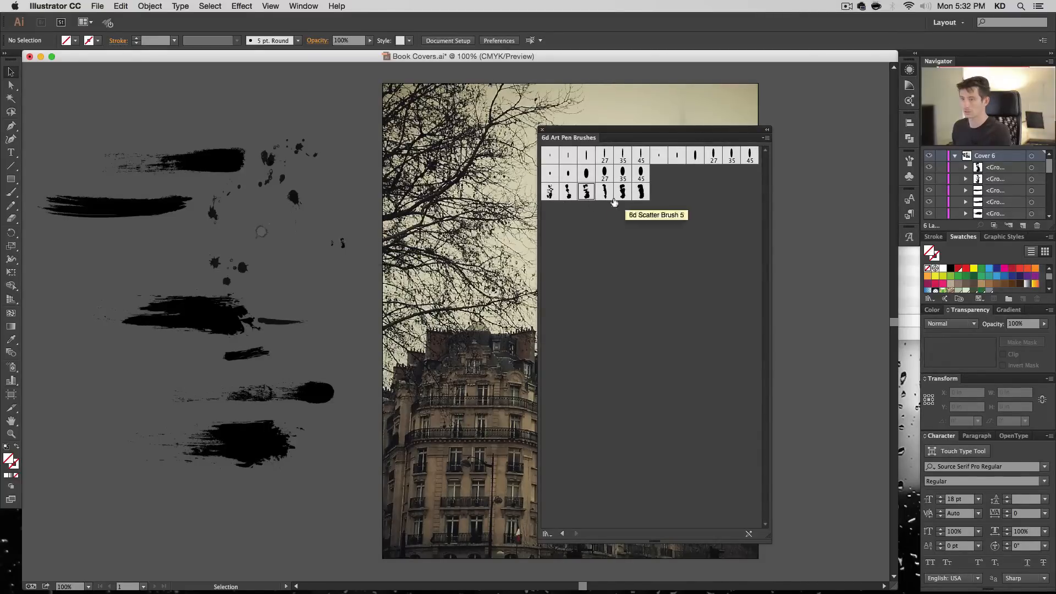
left_click_drag(622, 192, 337, 243)
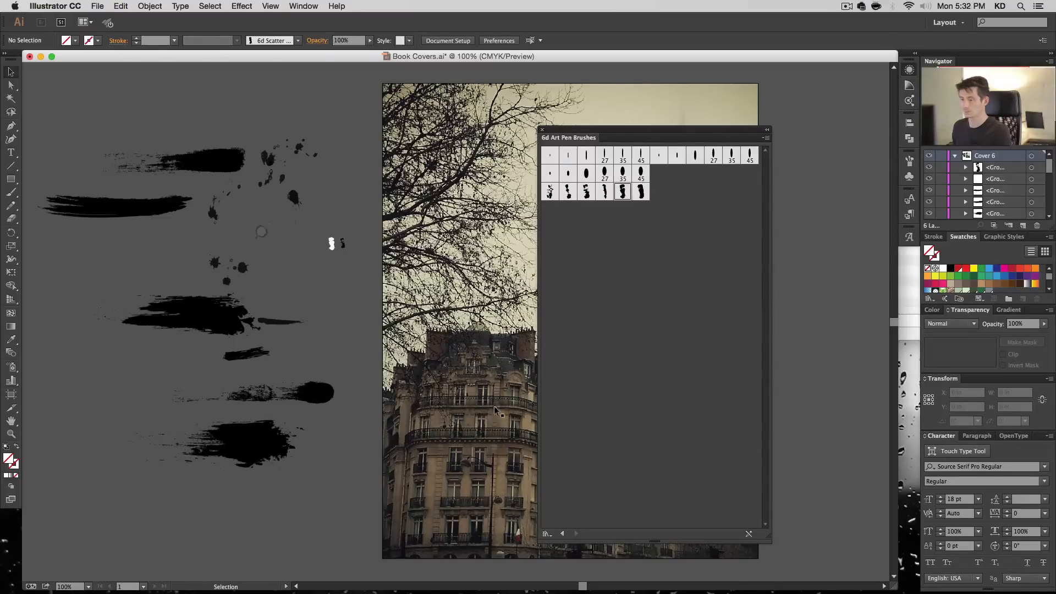
- Delete the tiny 6d scatter brush shapes beside the cover
left_click(332, 242)
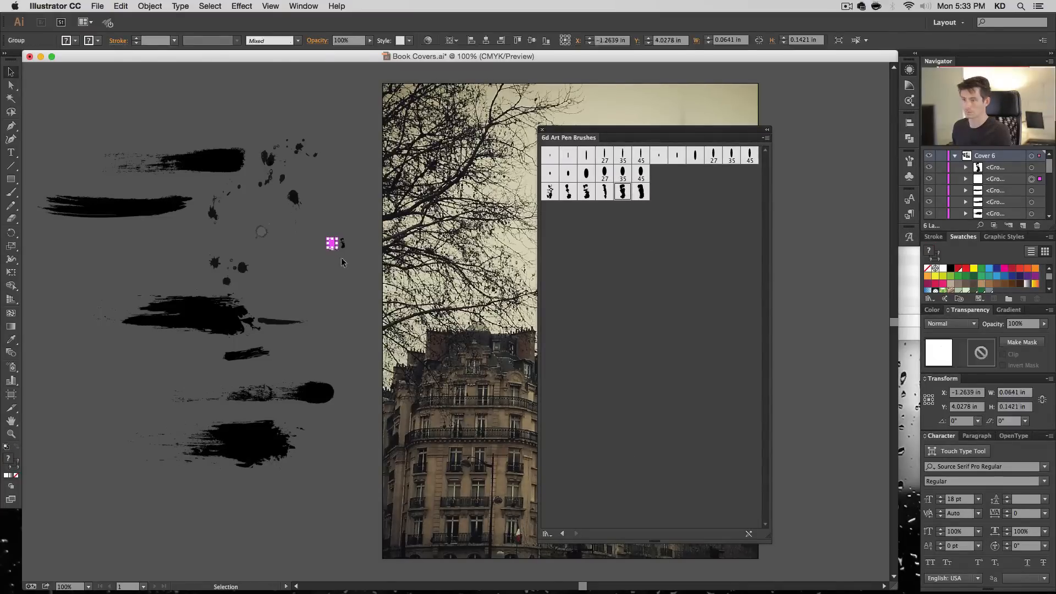
left_click(324, 250)
left_click(331, 242)
key("BackSpace")
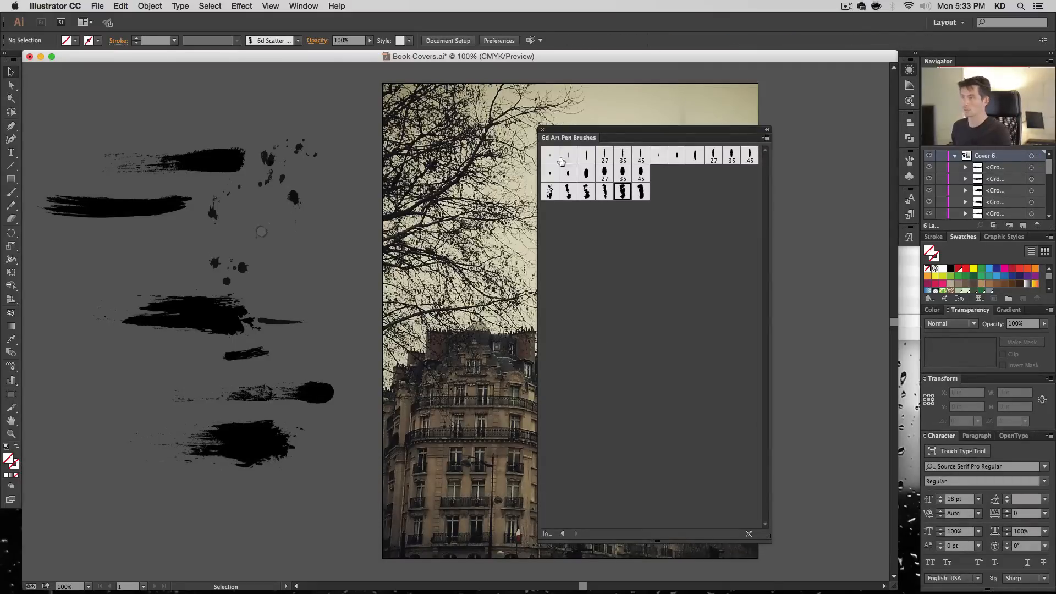
- Close the brush library and move the lowest, splattered grunge stroke slightly down, away from the stroke above it
left_click(542, 130)
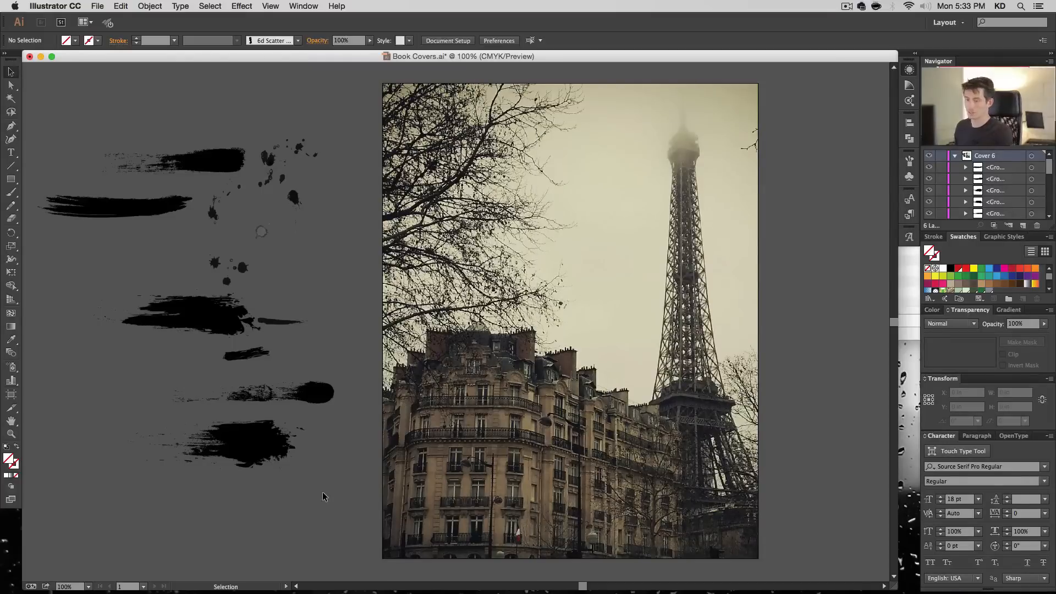
left_click(321, 390)
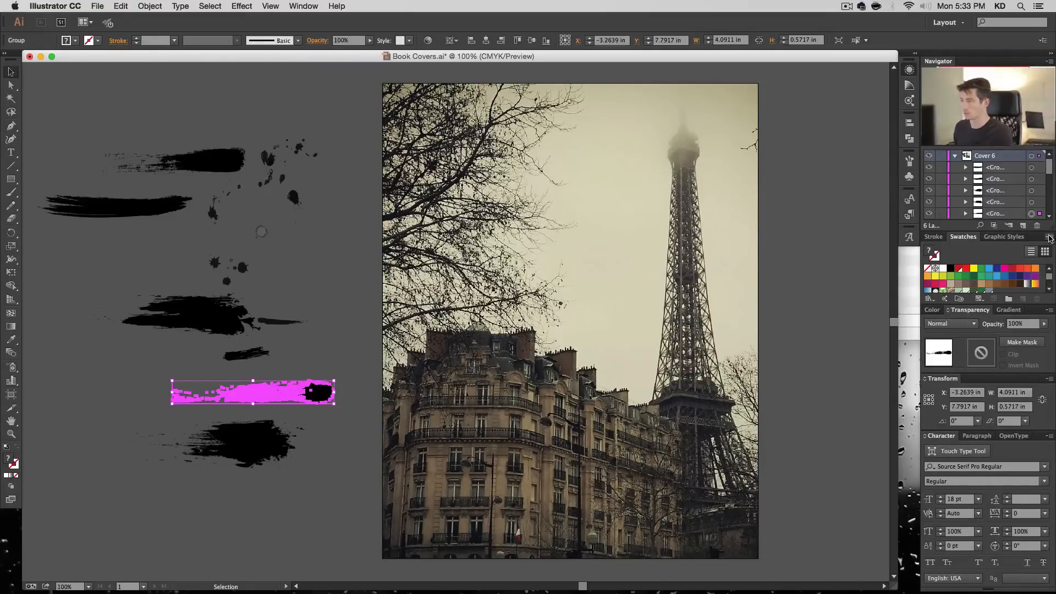
left_click(269, 471)
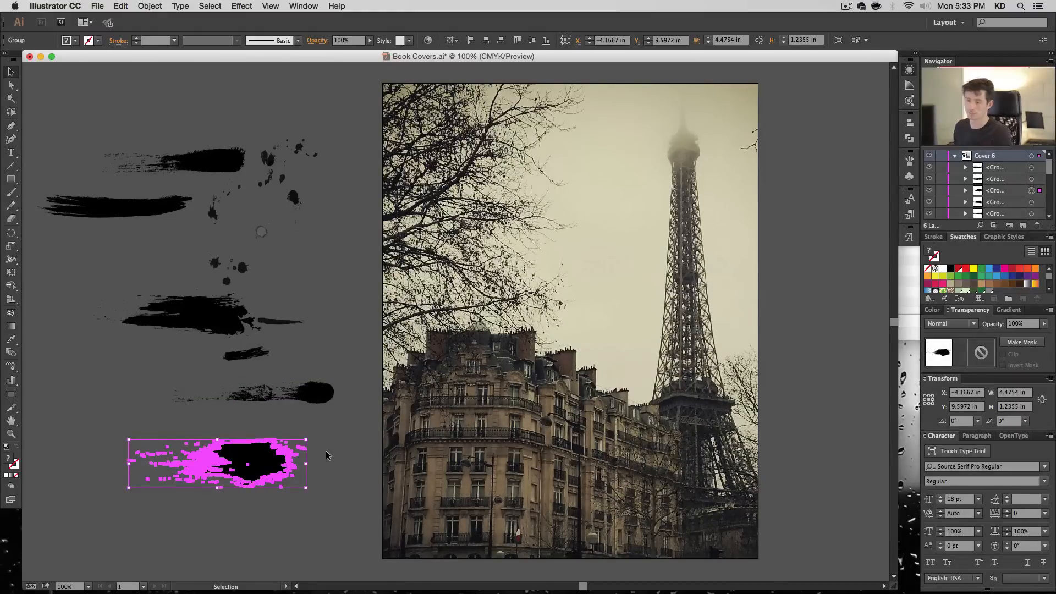
key("space")
left_click_drag(408, 390, 572, 363)
left_click(501, 451)
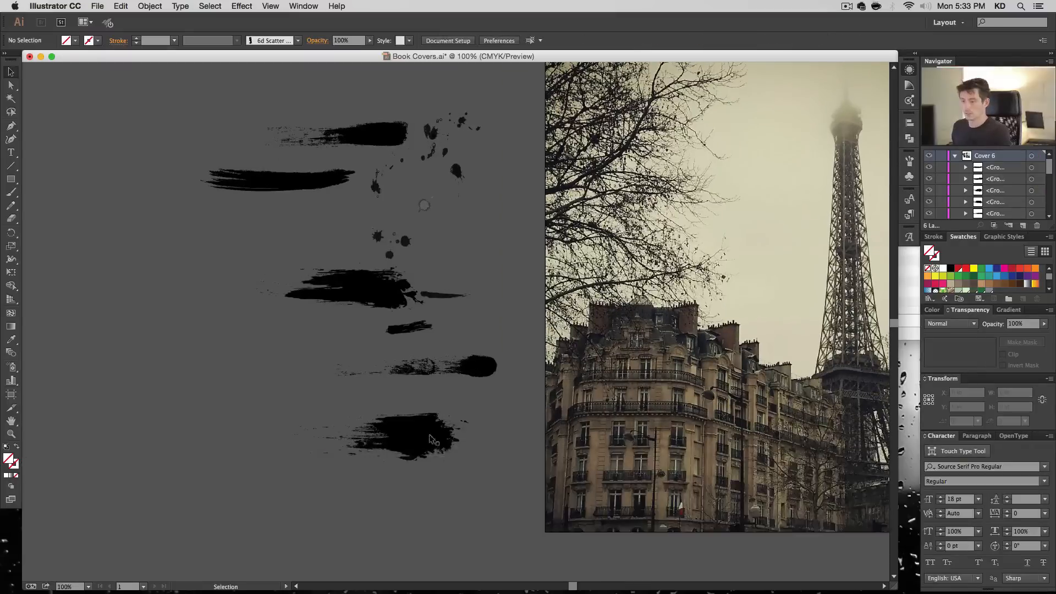
- Move the lowest grunge stroke further down to about Y 10.14 in and ungroup it
left_click_drag(433, 425, 450, 446)
left_click(442, 424)
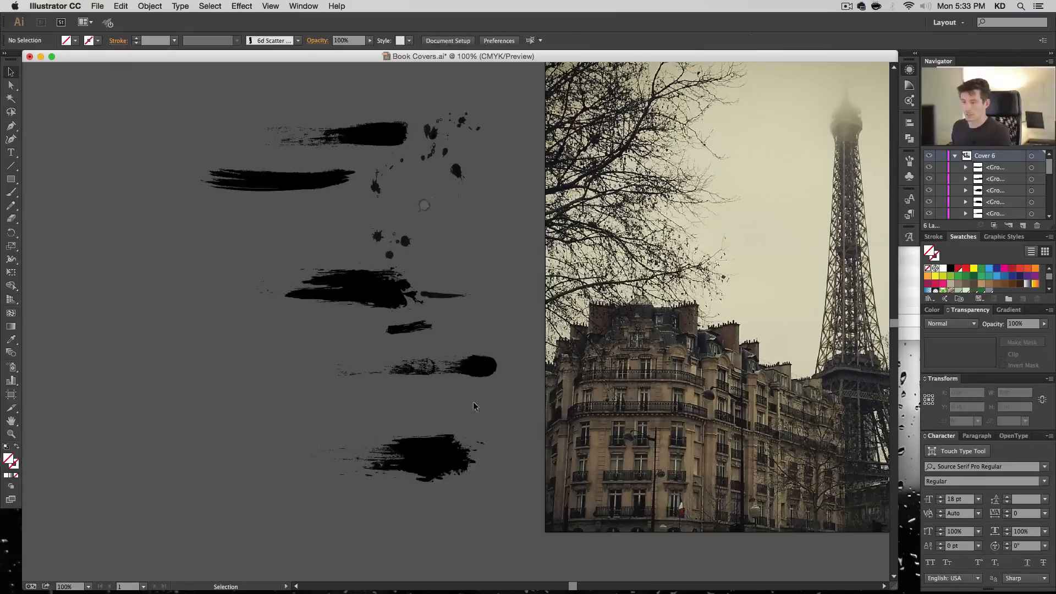
left_click(443, 470)
key("shift+super+g")
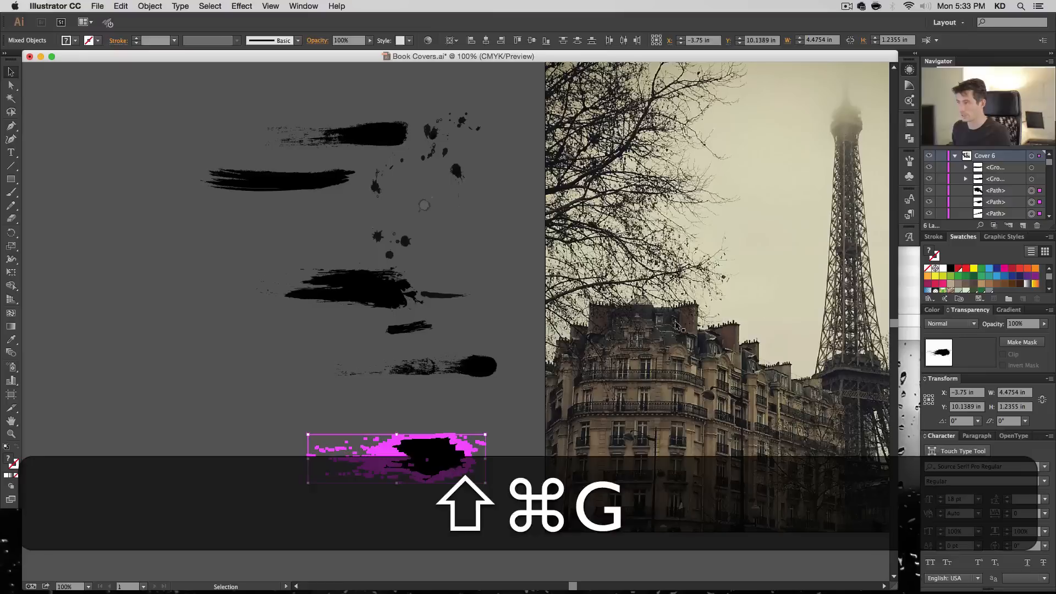
- Try uniting the ungrouped paths of the lowest splattered grunge stroke into one shape with Pathfinder Unite, and undo the merge
scroll(998, 190, "down", 5)
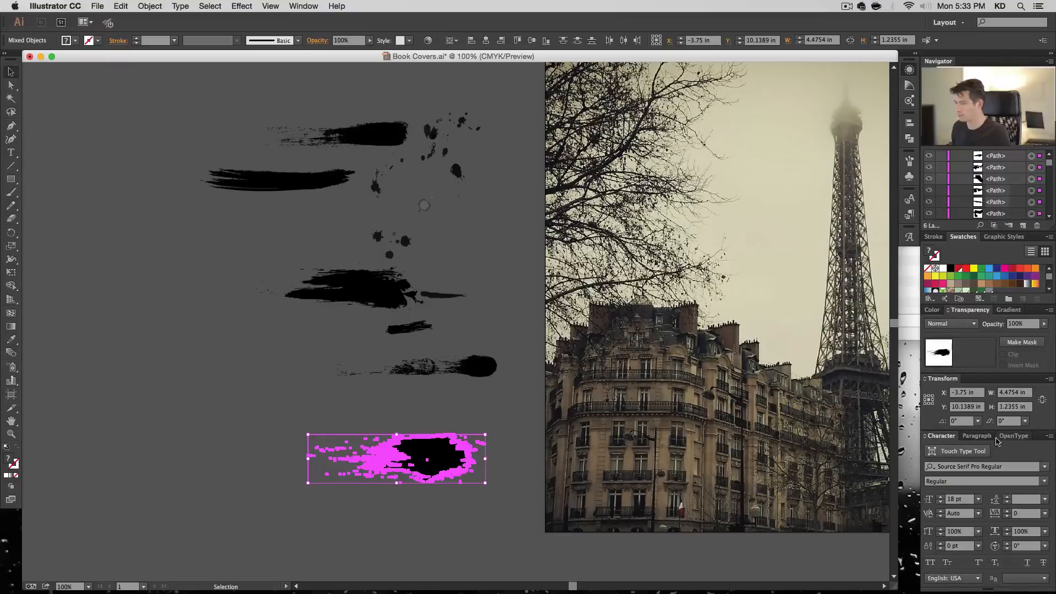
left_click(304, 6)
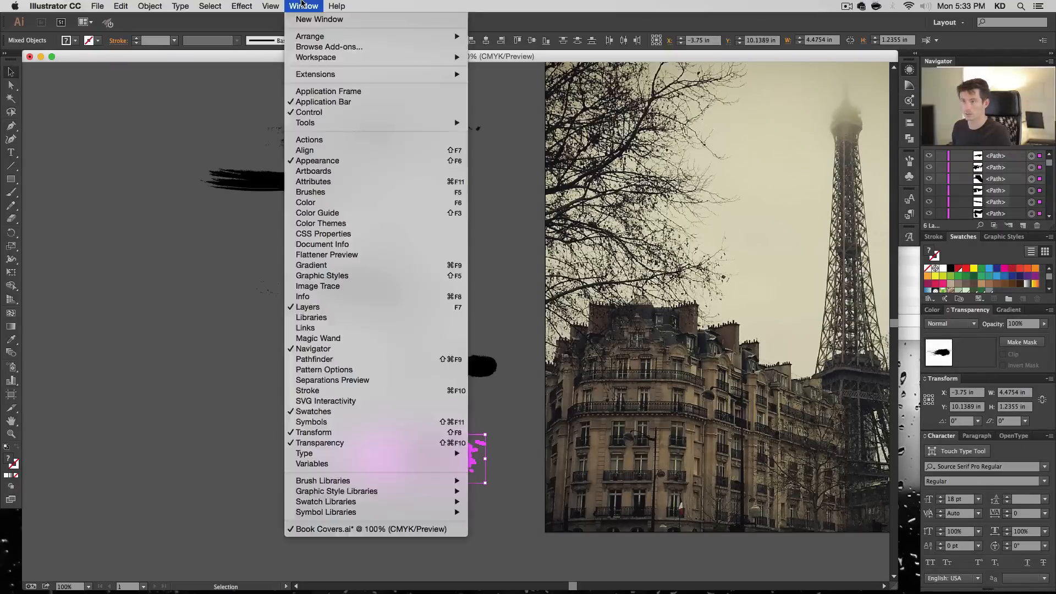
left_click(387, 362)
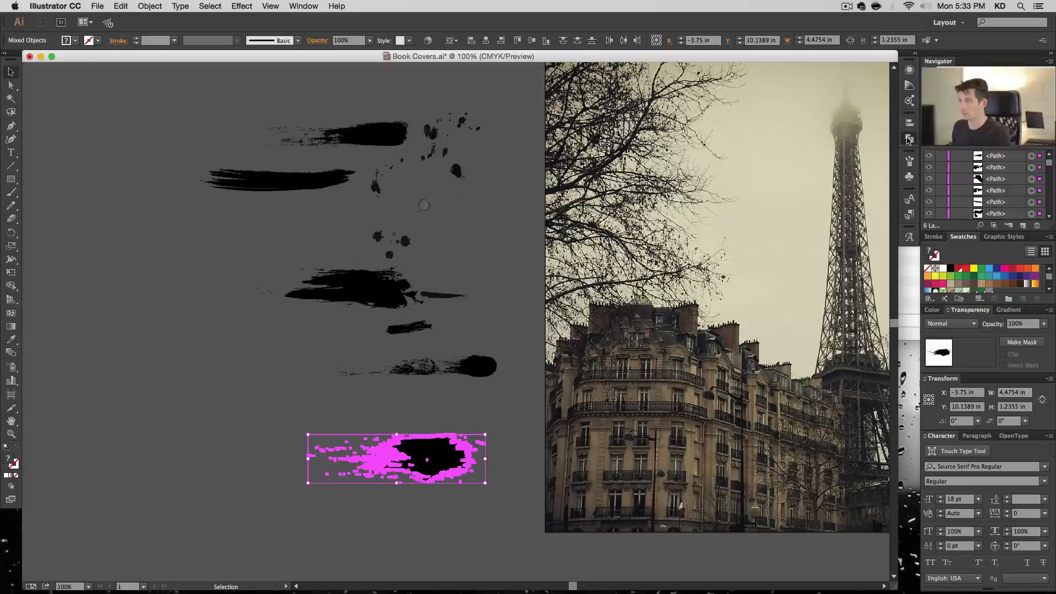
left_click(916, 54)
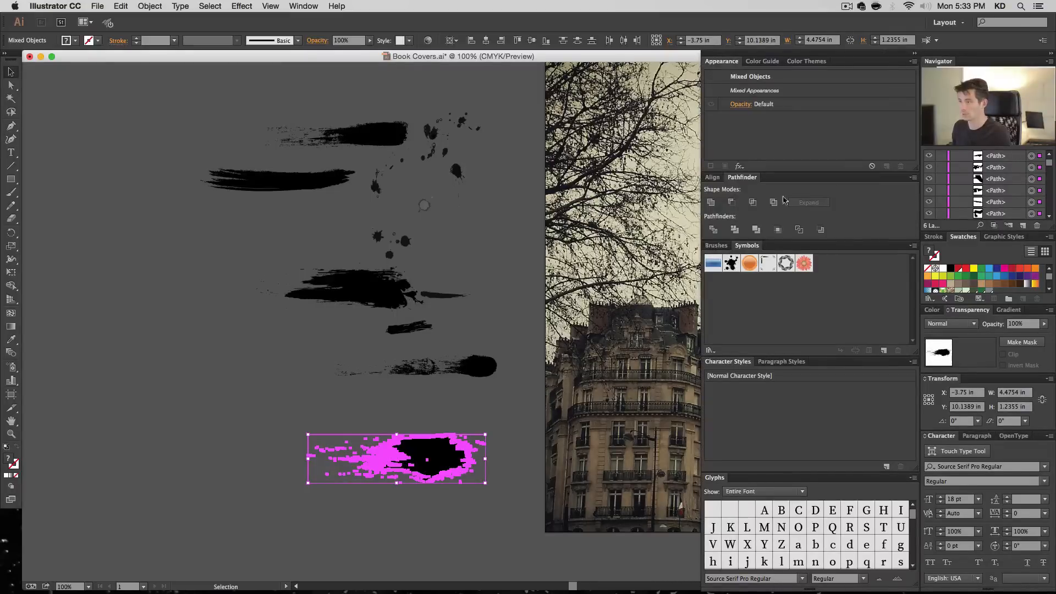
left_click(712, 203)
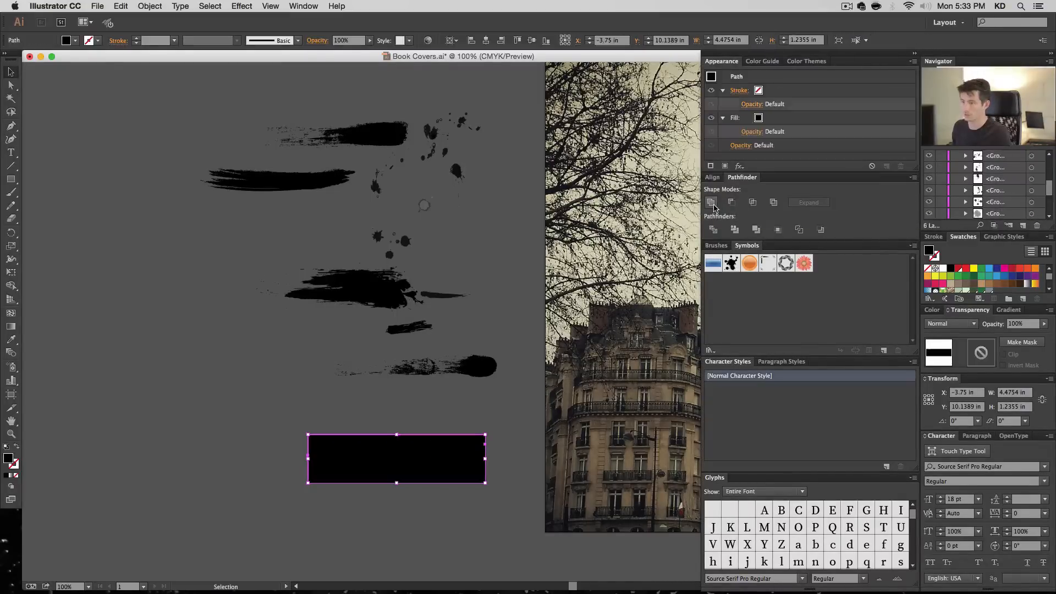
key("super+z")
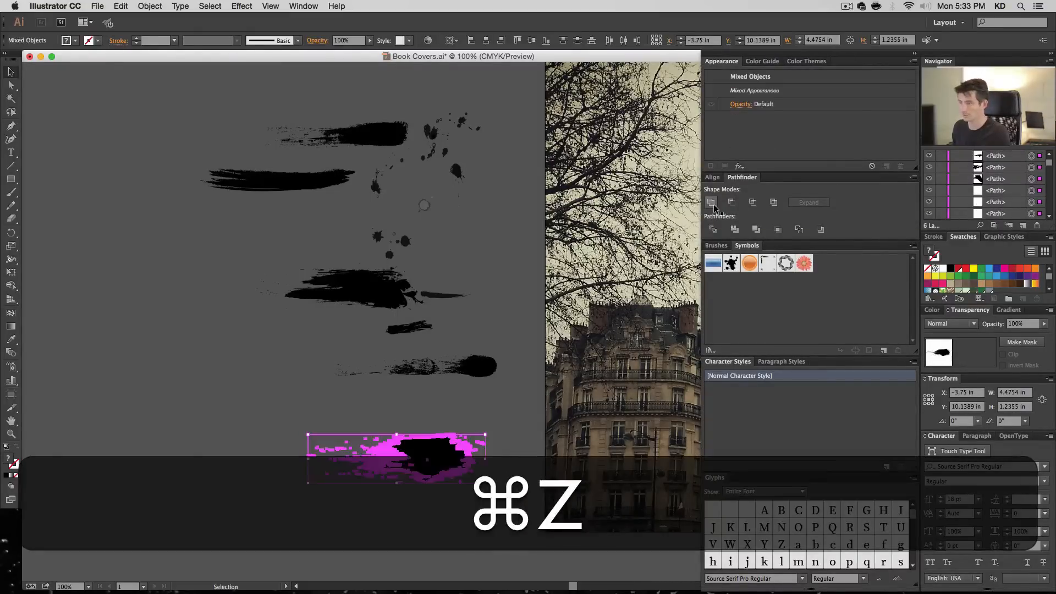
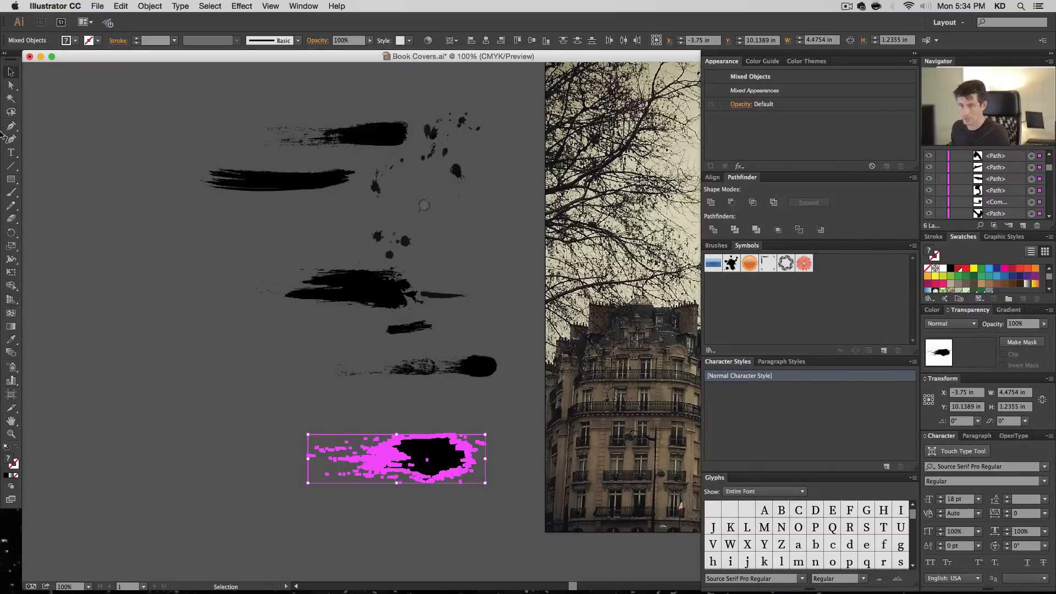
- Delete the invisible bounding rectangle around the lowest splattered grunge stroke and select all of the stroke's remaining paths
left_click(12, 86)
left_click_drag(309, 435, 309, 437)
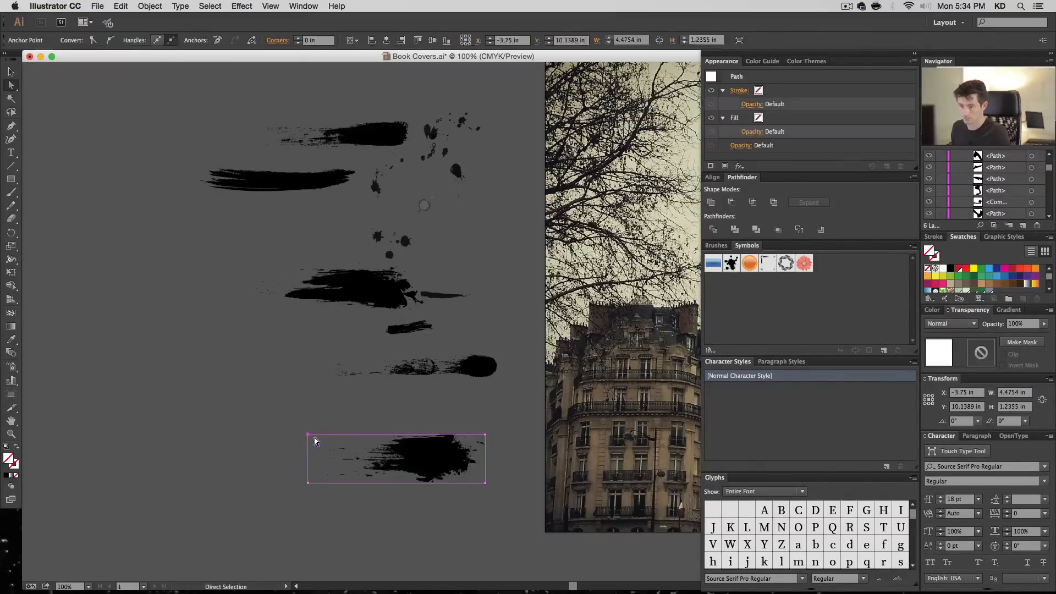
key("BackSpace")
key("BackSpace")
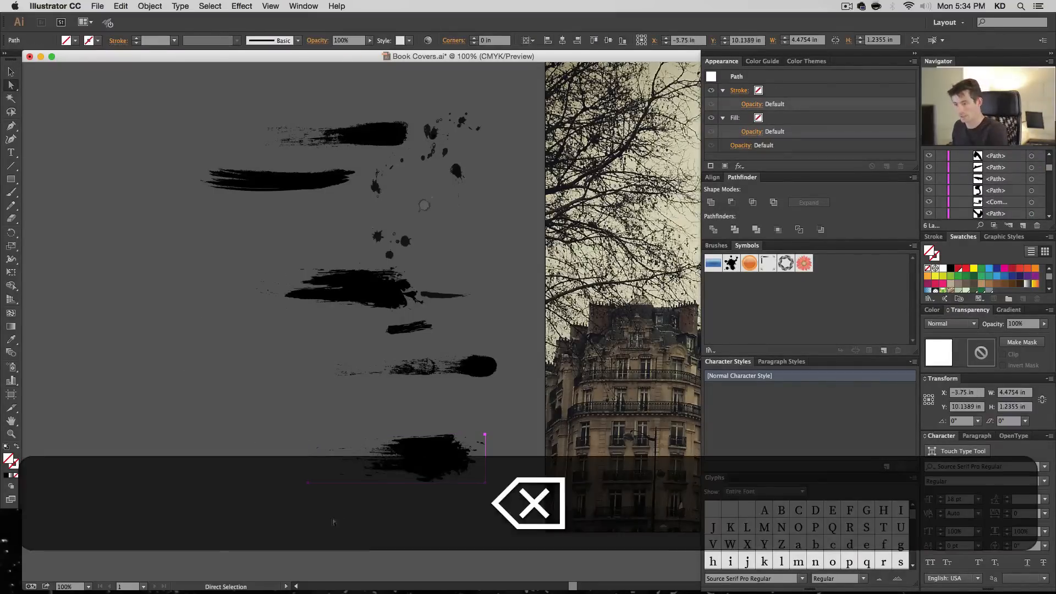
key("v")
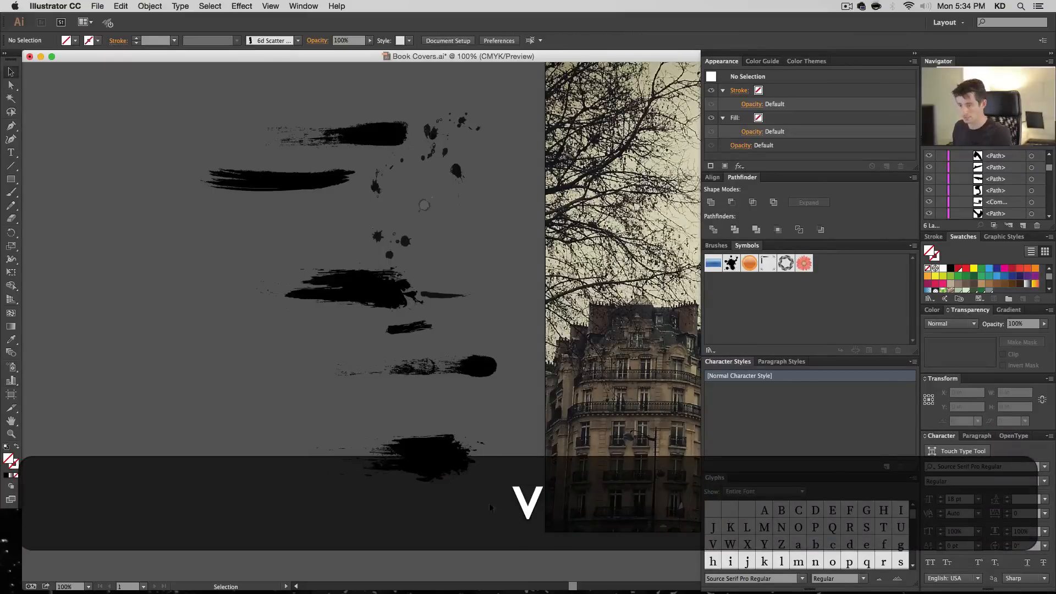
mouse_move(499, 506)
left_mouse_down()
mouse_move(237, 402)
mouse_move(194, 410)
left_mouse_up()
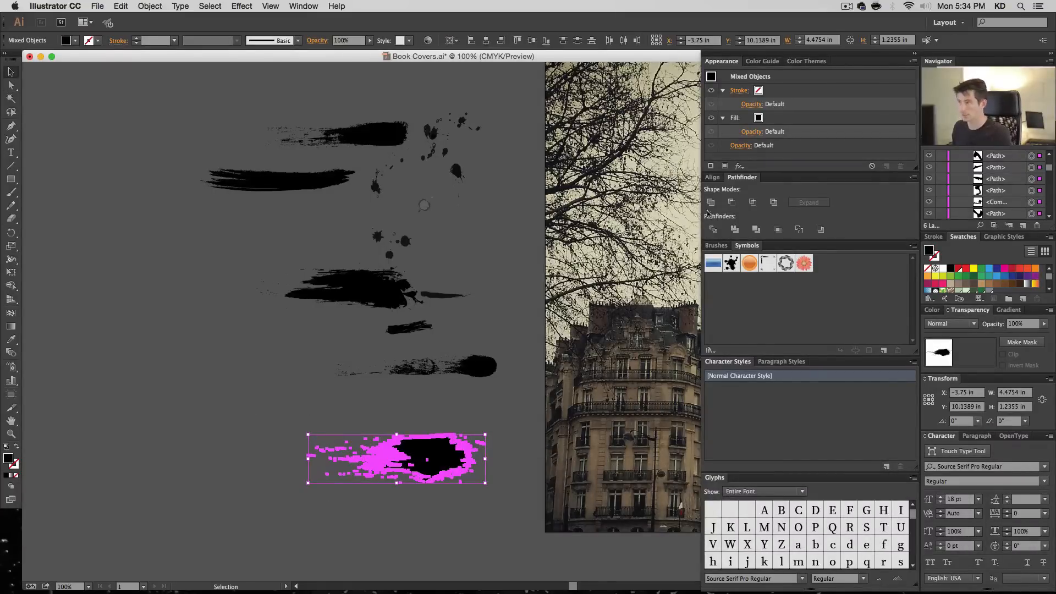
- Try merging the selected splattered stroke paths with Pathfinder Unite, inspect the resulting layer group, and undo the merge
left_click(711, 202)
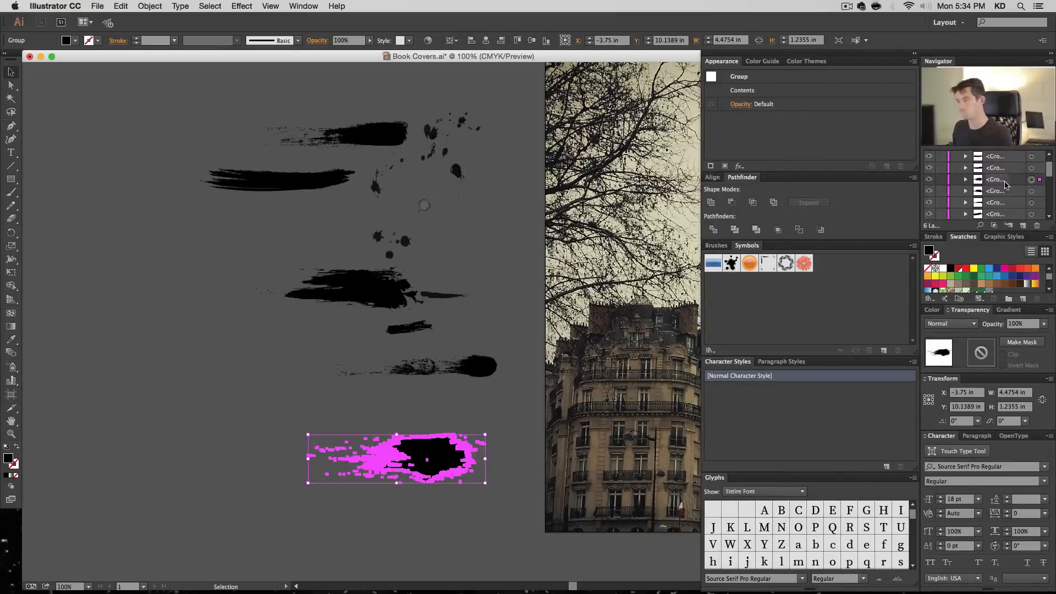
left_click(966, 180)
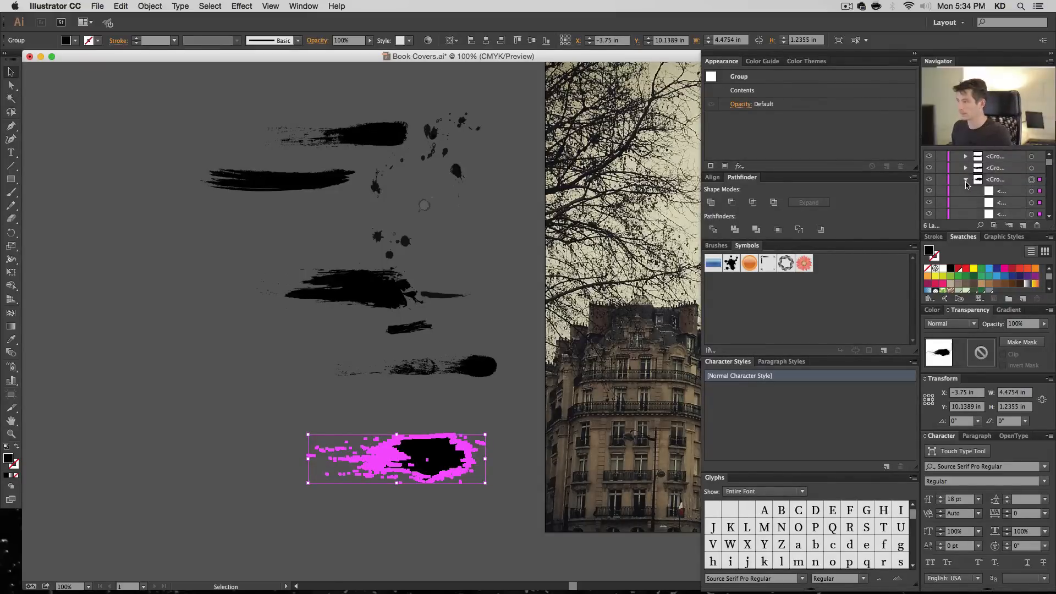
left_click(966, 180)
key("super+z")
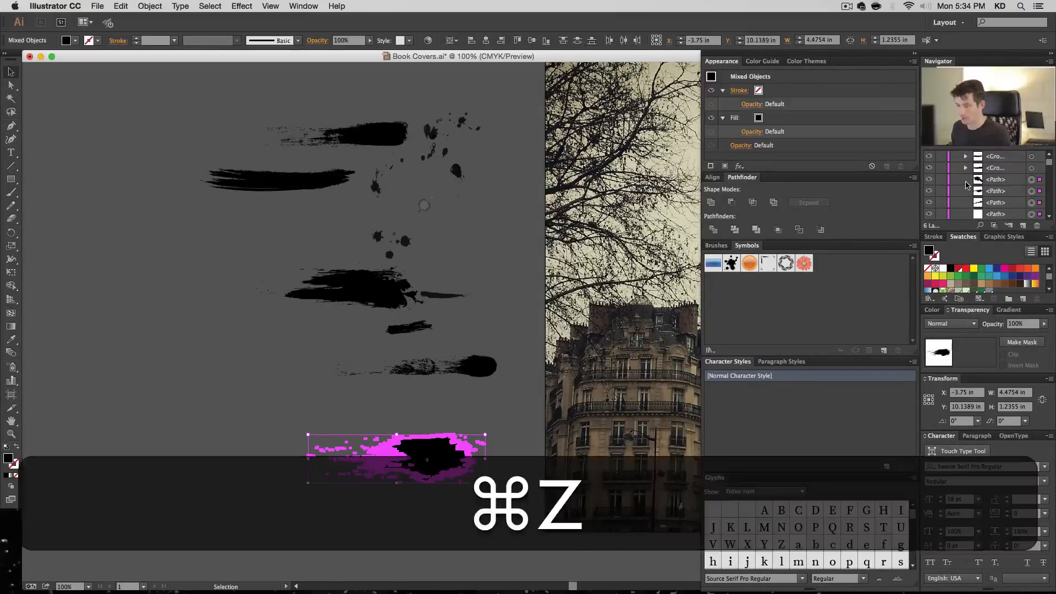
- Make the splattered grunge stroke's paths into one compound path and check that it selects as a single object
left_click(150, 6)
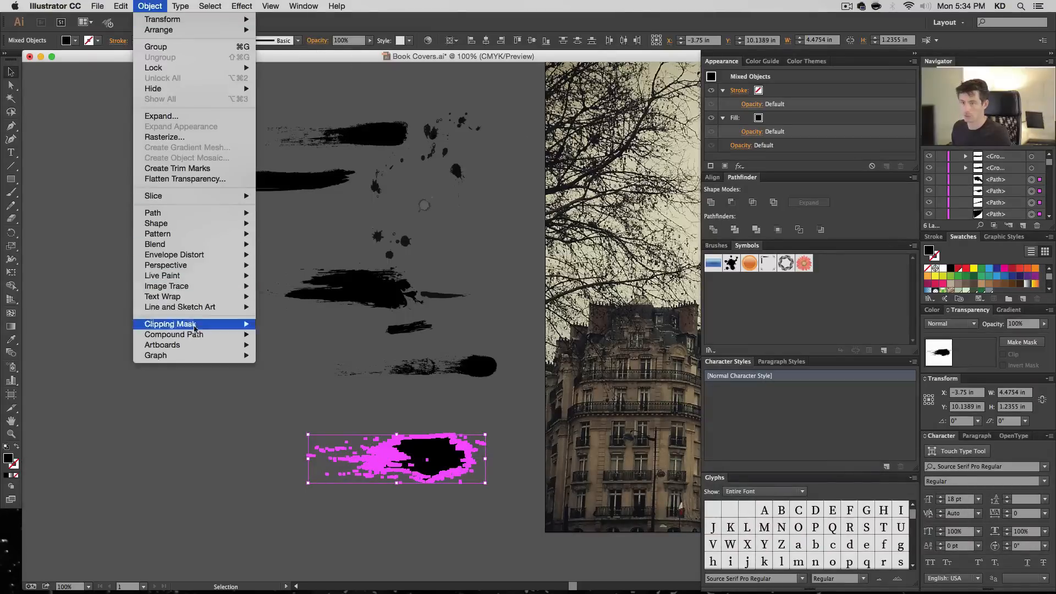
mouse_move(236, 338)
left_click(277, 334)
left_click(282, 415)
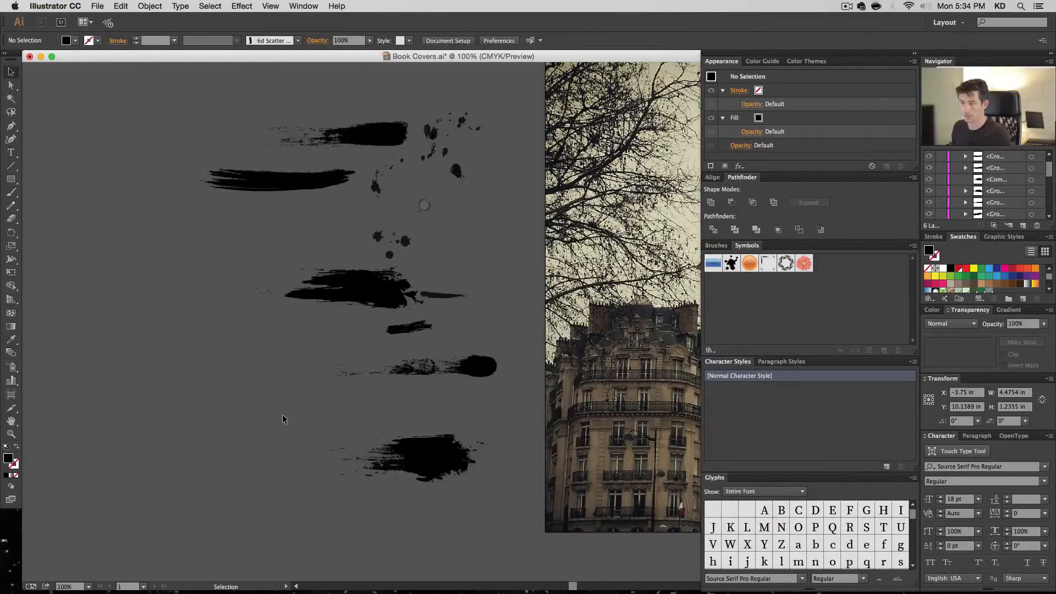
left_click(413, 452)
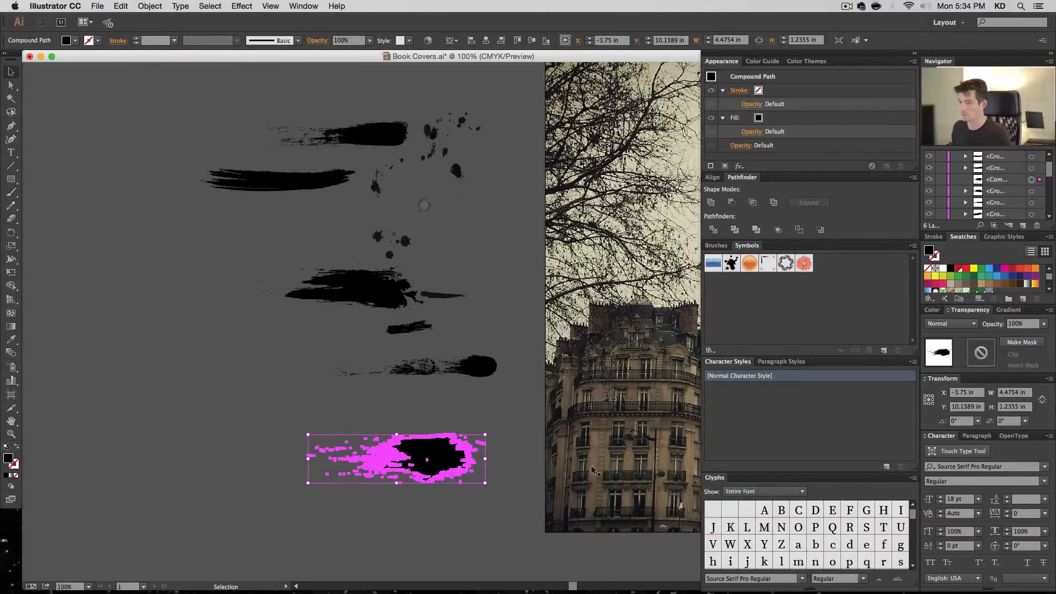
- Strip the ungrouped bounding rectangle from the round-ended grunge stroke and combine its paths into one compound path
left_click(473, 372)
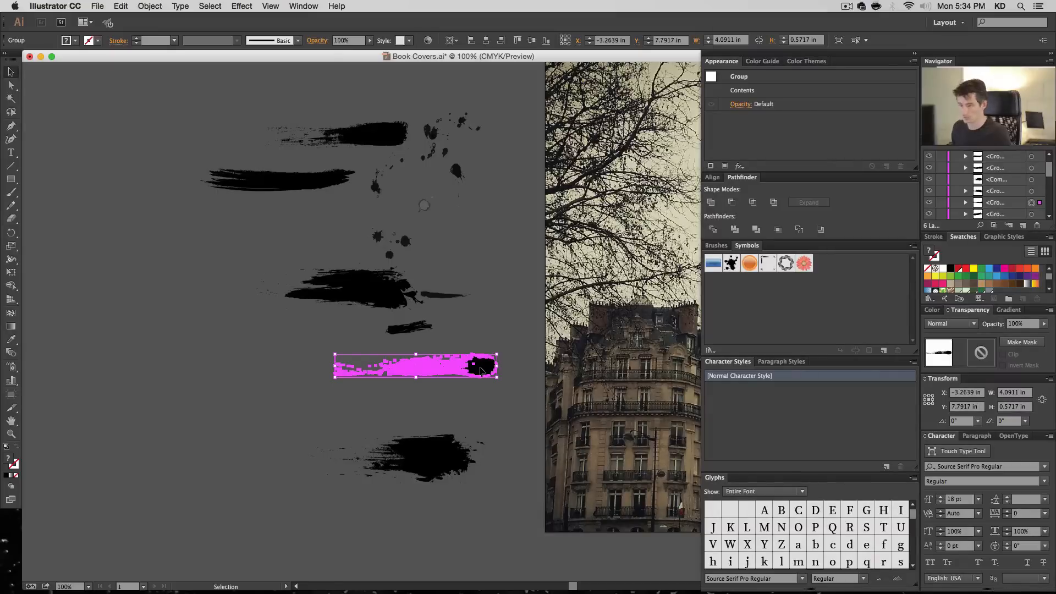
key("ctrl+shift+g")
key("a")
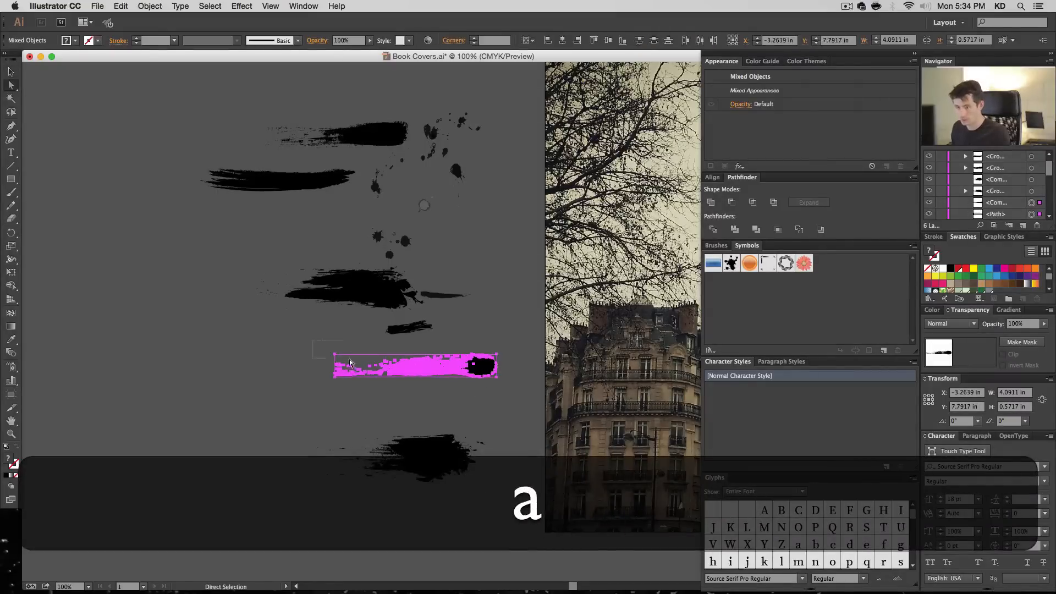
left_click(348, 358)
key("BackSpace")
key("v")
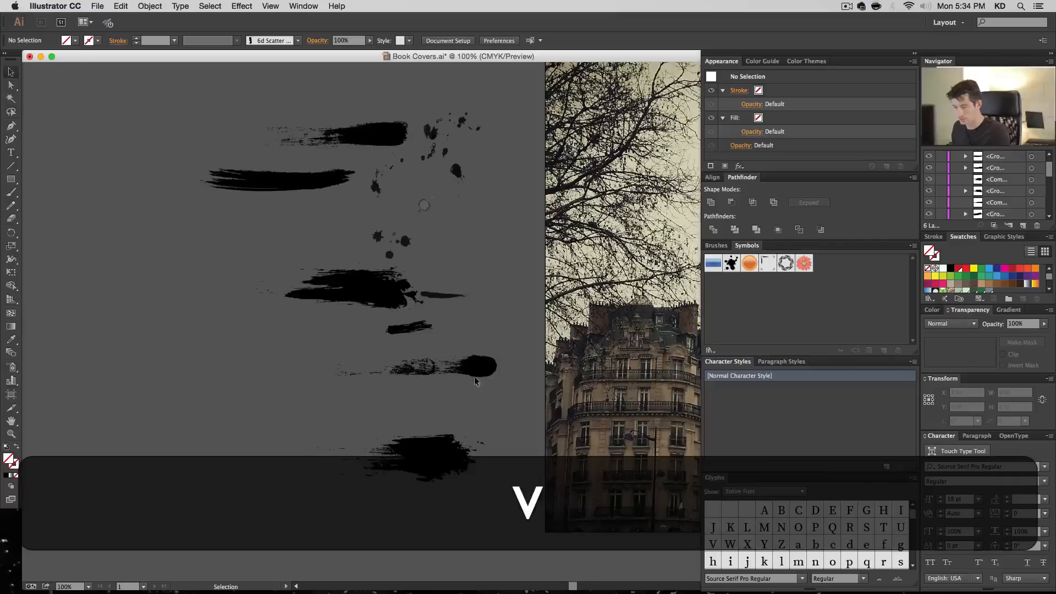
left_click_drag(506, 391, 283, 345)
key("ctrl+8")
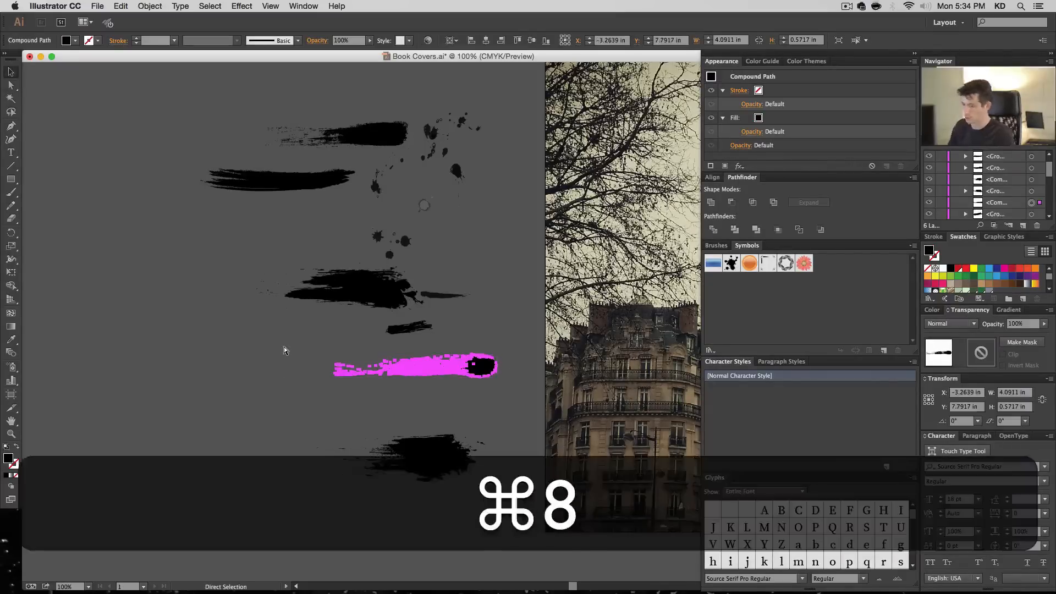
- Remove the invisible bounding rectangle from the small ragged dash above the round-ended stroke and make the dash a compound path
left_click(418, 330)
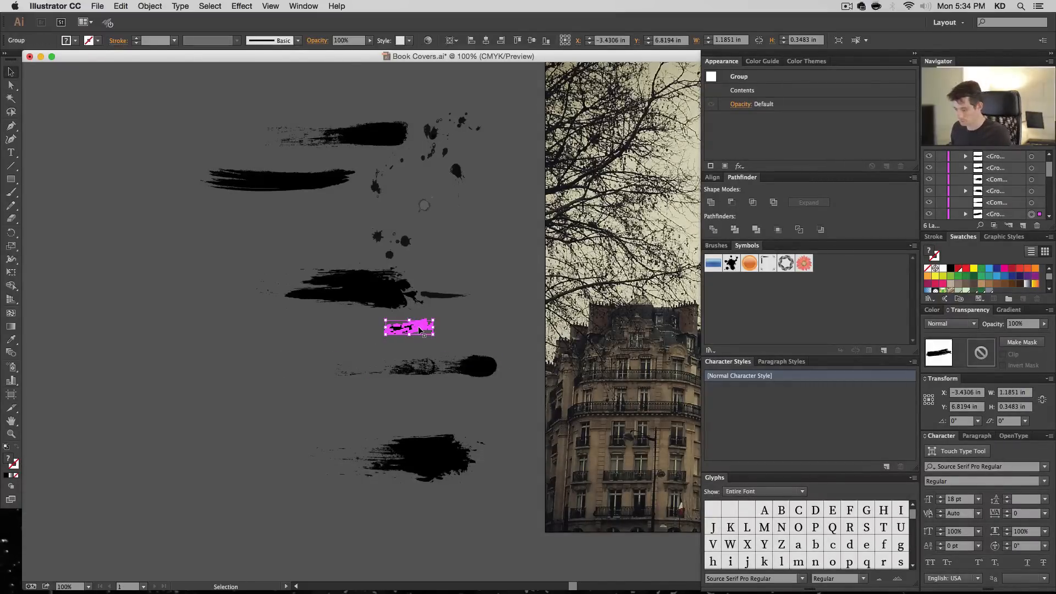
key("ctrl+shift+g")
key("a")
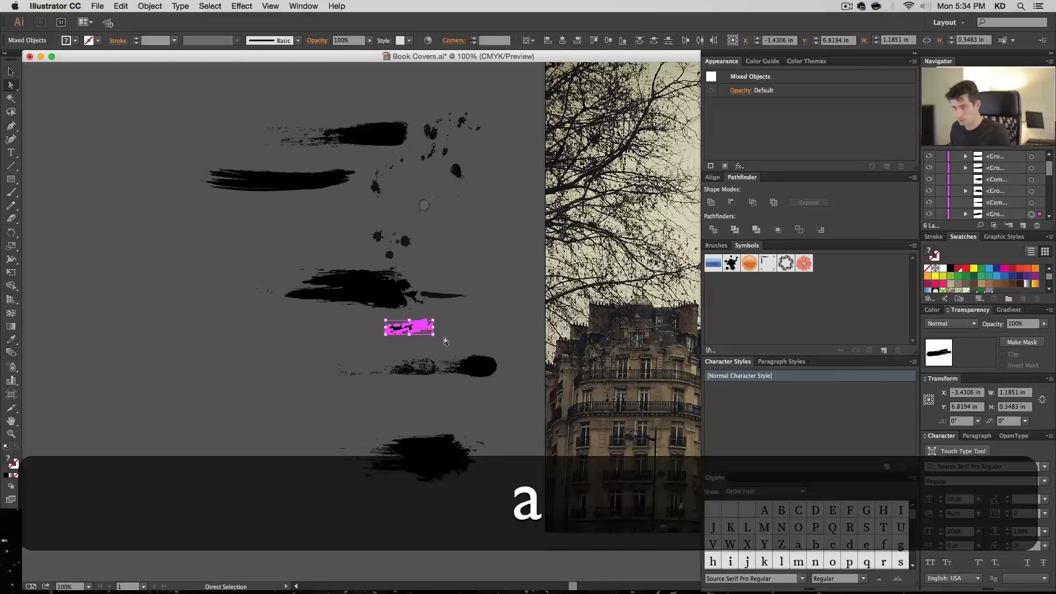
key("BackSpace")
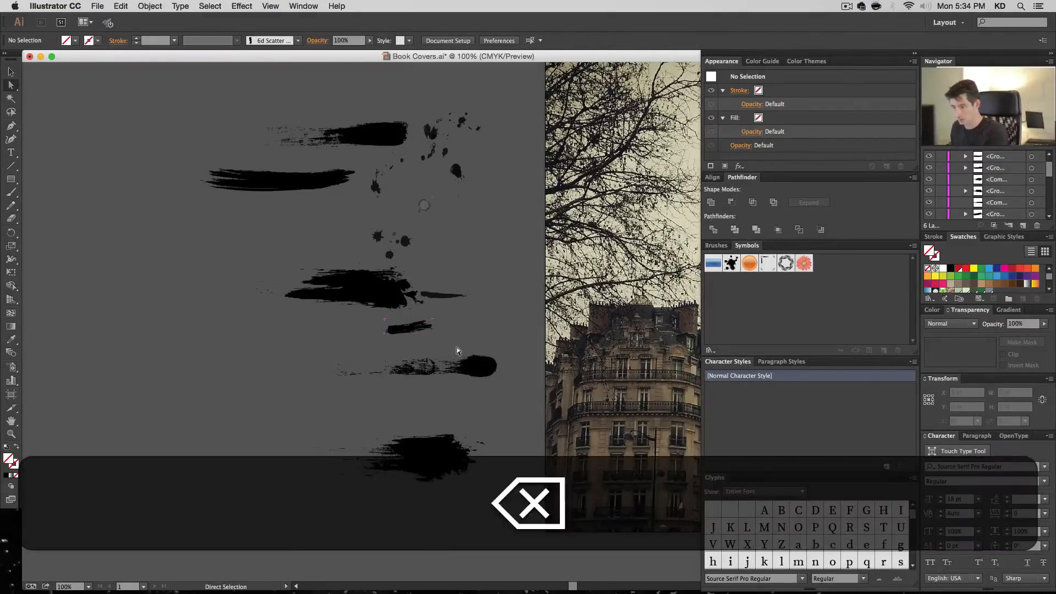
key("v")
left_click_drag(361, 321, 430, 363)
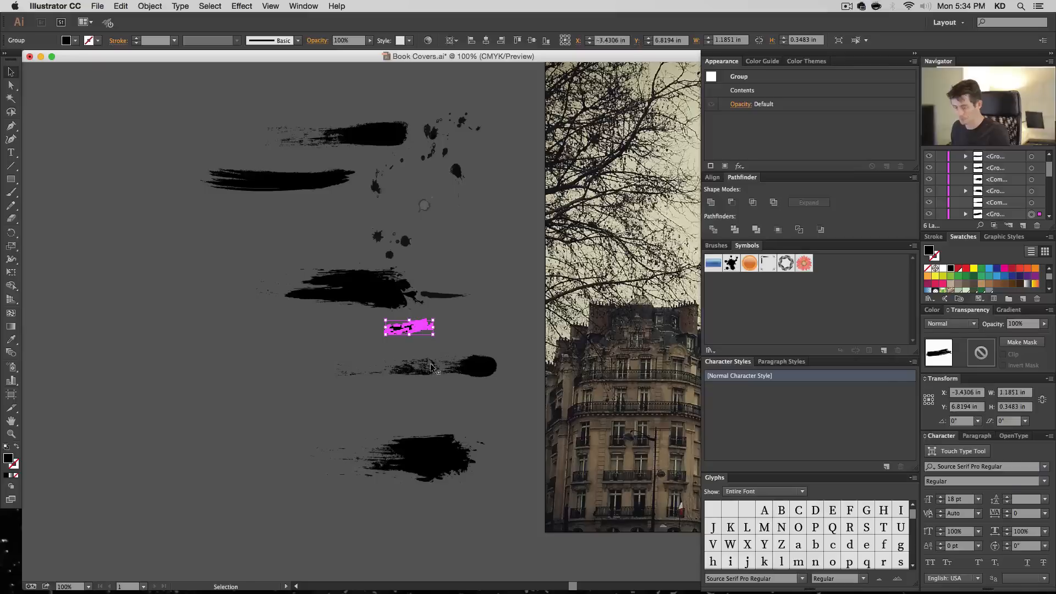
key("ctrl+8")
- Move the three compound strokes lower and apart, the splattered one to about X -6.43, Y 11.33 in and the dash to X -2.49, Y 9.81 in
mouse_move(432, 457)
left_mouse_down()
mouse_move(373, 491)
mouse_move(302, 506)
left_mouse_up()
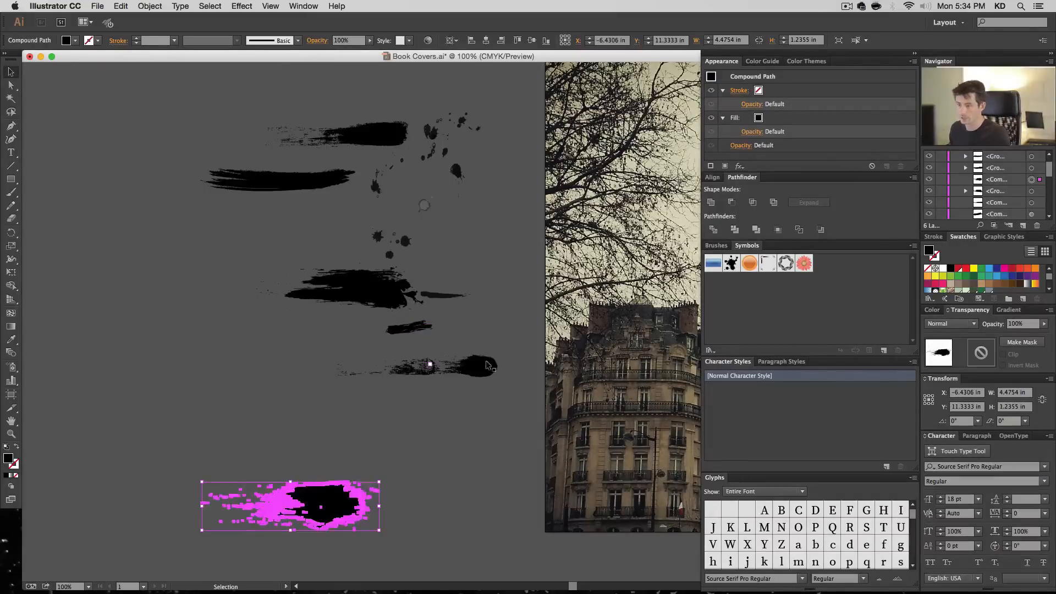
left_click_drag(440, 367, 245, 446)
left_click_drag(408, 332, 445, 451)
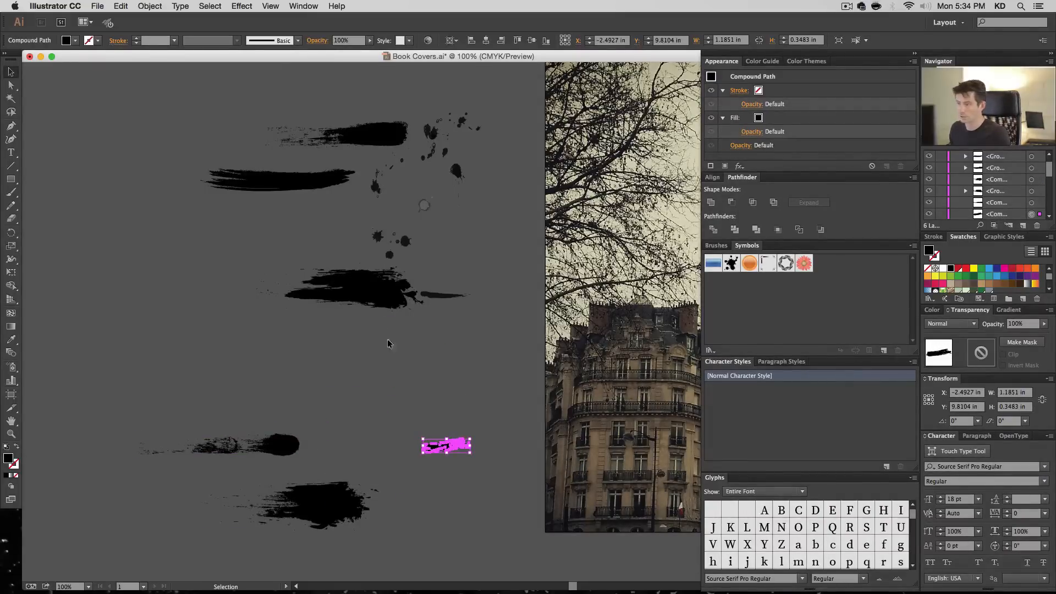
- Move the large ragged stroke to about X -6.18, Y 6.95 in, ungroup it and delete its invisible bounding rectangle
left_click(376, 293)
mouse_move(368, 294)
left_mouse_down()
mouse_move(375, 355)
mouse_move(327, 339)
left_mouse_up()
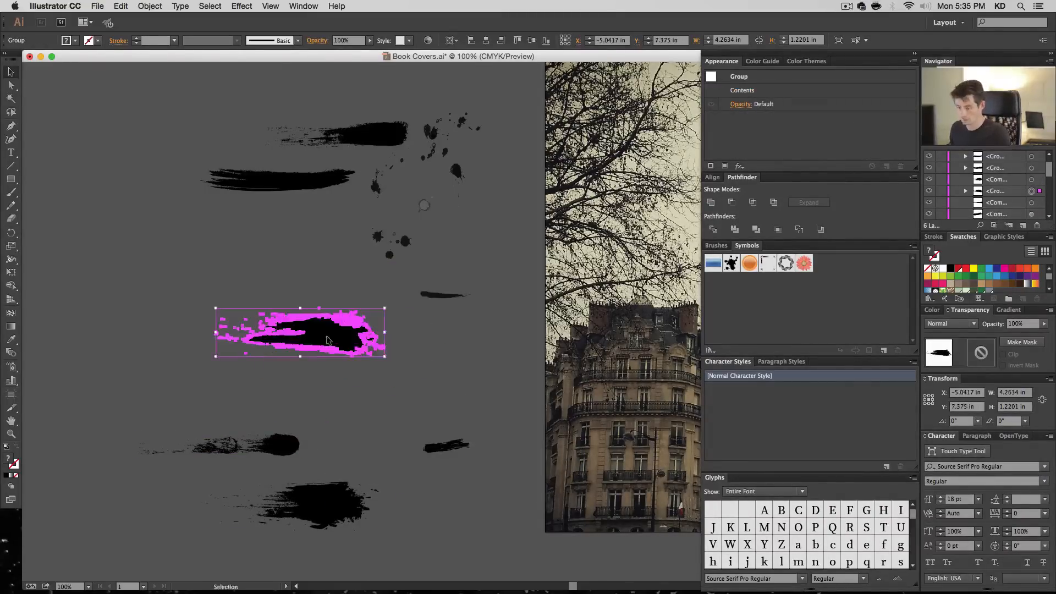
key("shift+super+g")
key("shift+super+g")
key("a")
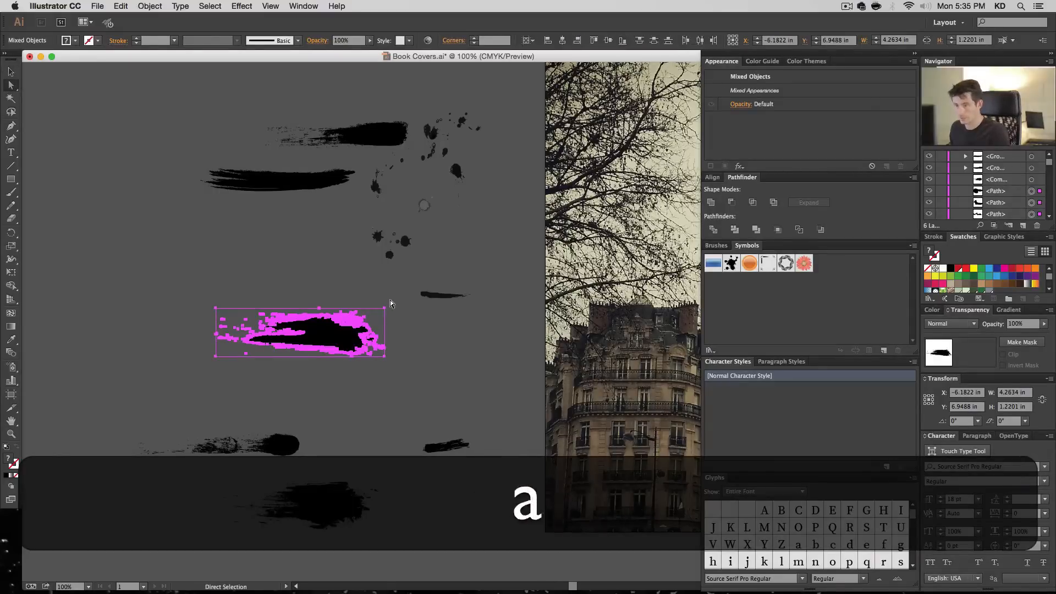
left_click_drag(390, 299, 379, 314)
key("BackSpace")
key("v")
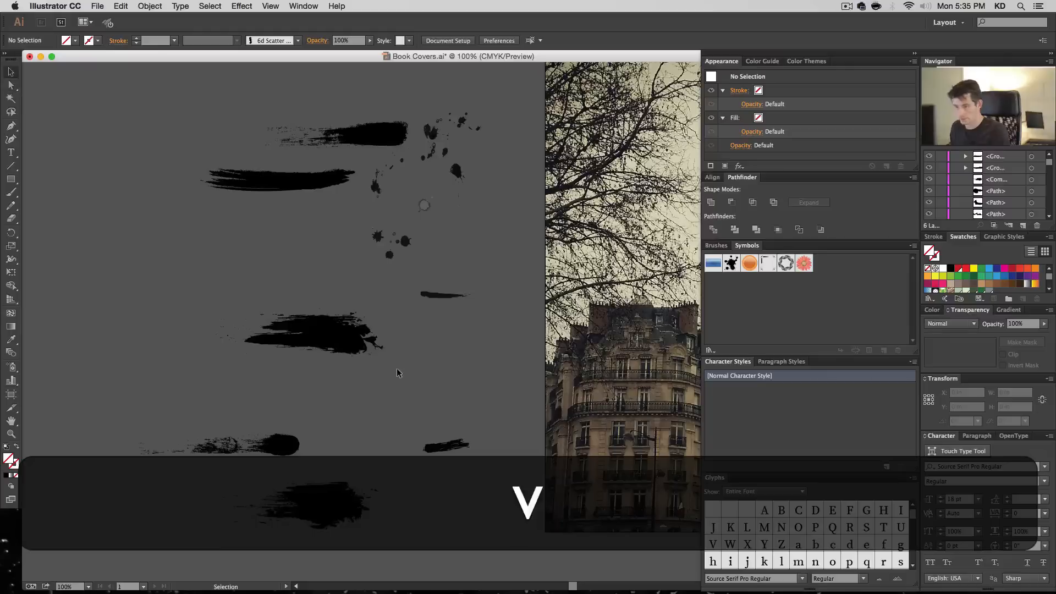
- Combine the large ragged stroke's paths into a compound path and move it just above the round-ended stroke
left_click_drag(400, 373, 184, 297)
key("super+8")
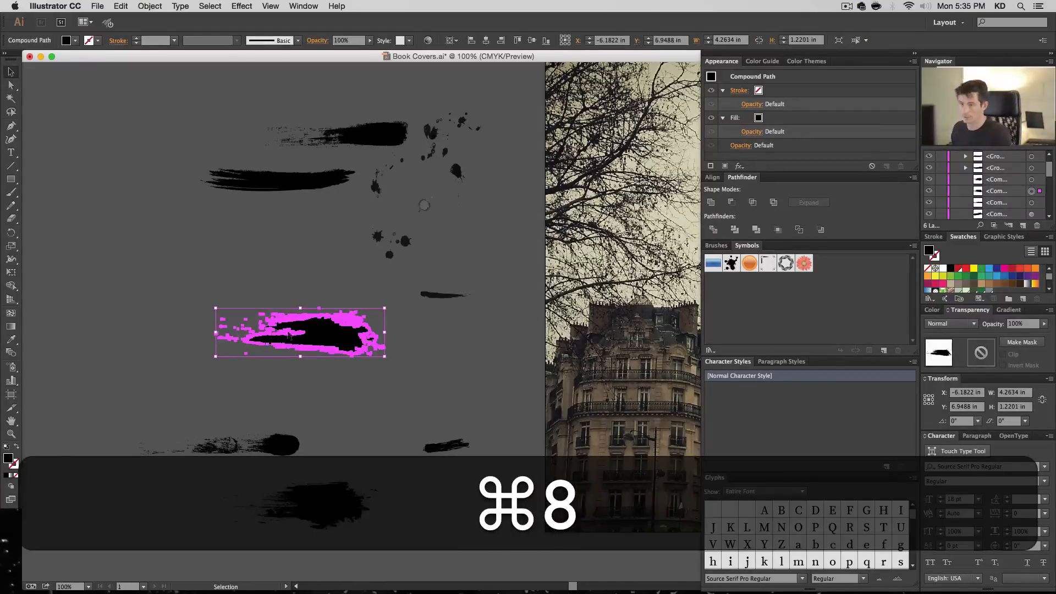
mouse_move(275, 330)
left_mouse_down()
mouse_move(212, 357)
mouse_move(167, 400)
left_mouse_up()
- Move the small ragged dash above the large ragged stroke and scale it proportionally to slightly larger than its original size
left_click(451, 296)
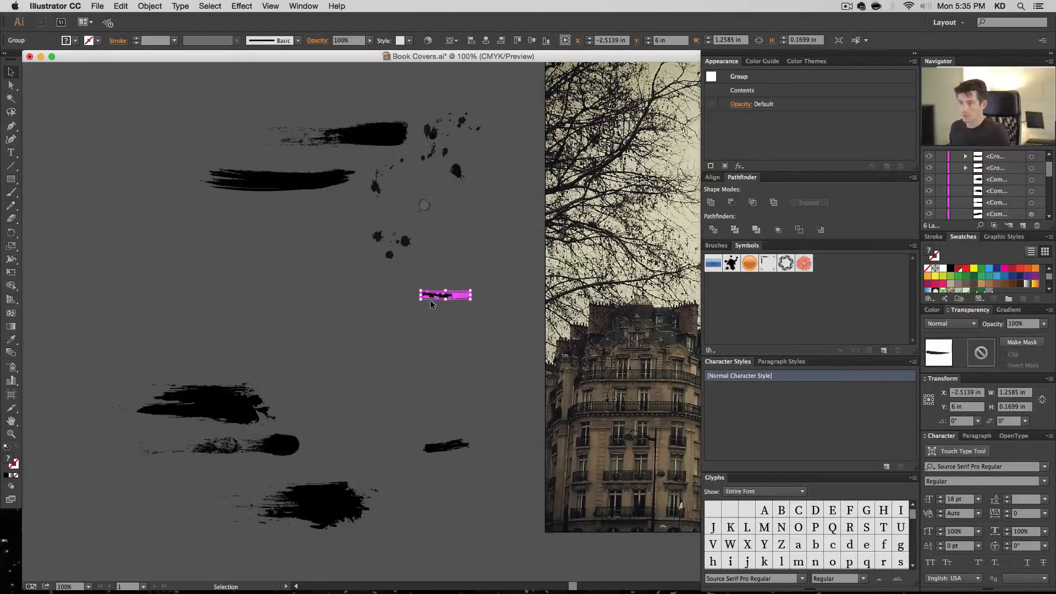
mouse_move(441, 455)
left_mouse_down()
mouse_move(435, 438)
mouse_move(205, 351)
mouse_move(316, 407)
left_mouse_up()
left_click_drag(252, 356, 221, 341)
left_click(281, 384)
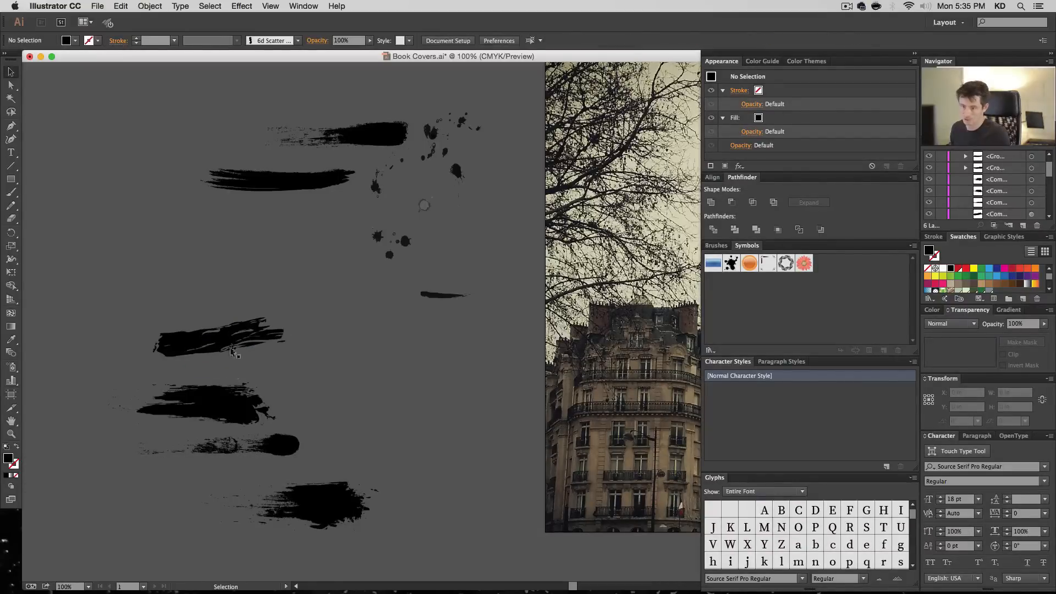
left_click(266, 347)
left_click_drag(285, 317, 222, 336)
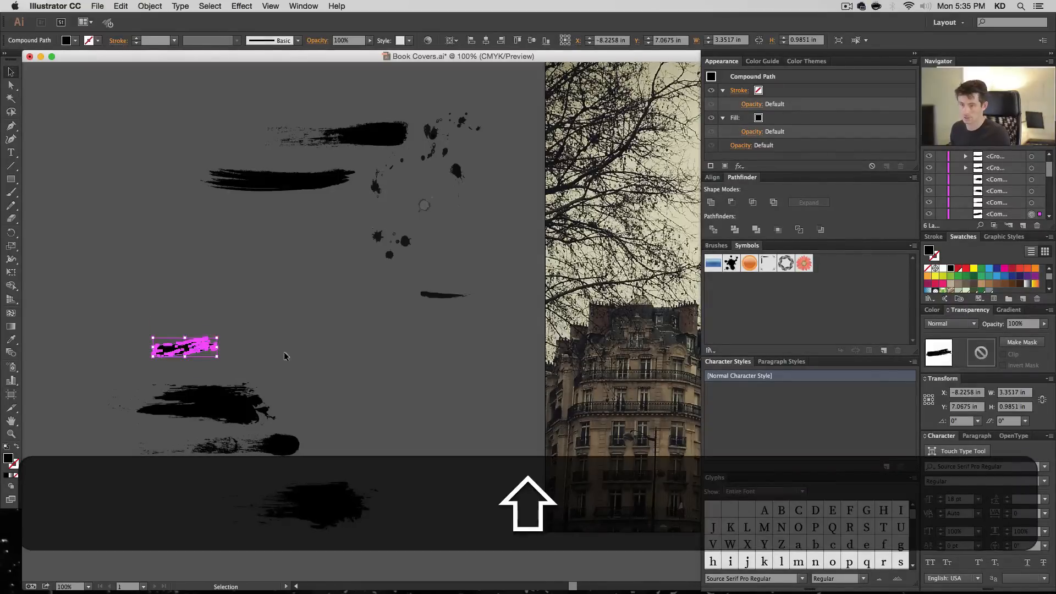
- Enlarge the thin tapered stroke to about 3.68 by 0.5 in and place it at about X -3.95, Y 6.81 in
left_click(448, 310)
left_click(442, 295)
mouse_move(421, 299)
left_mouse_down()
mouse_move(324, 315)
mouse_move(352, 329)
left_mouse_up()
left_click(395, 325)
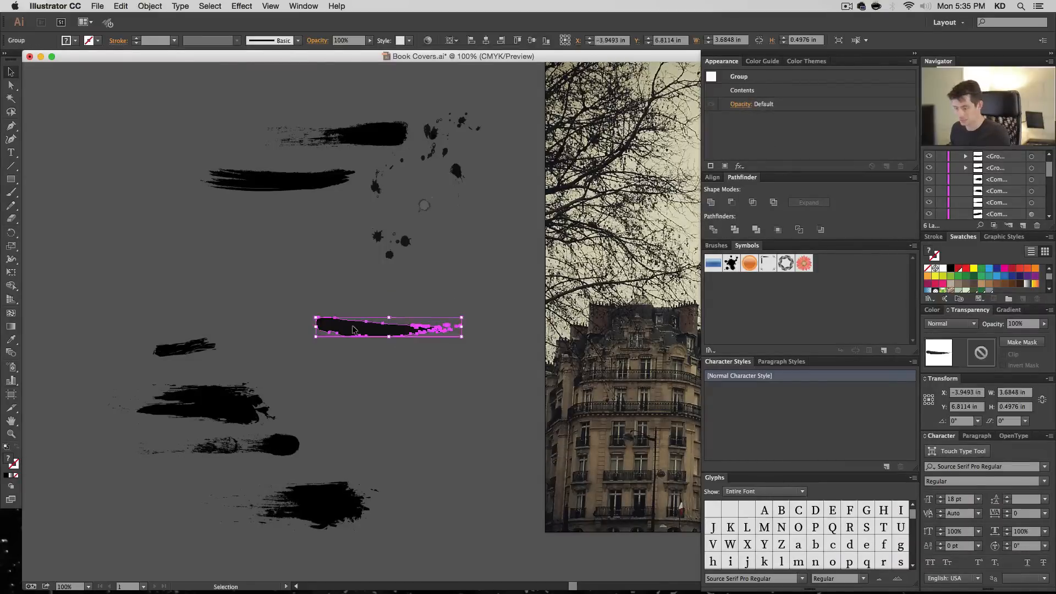
- Ungroup the thin tapered stroke and delete its invisible bounding rectangle
key("shift+super+g")
key("a")
left_click(463, 309)
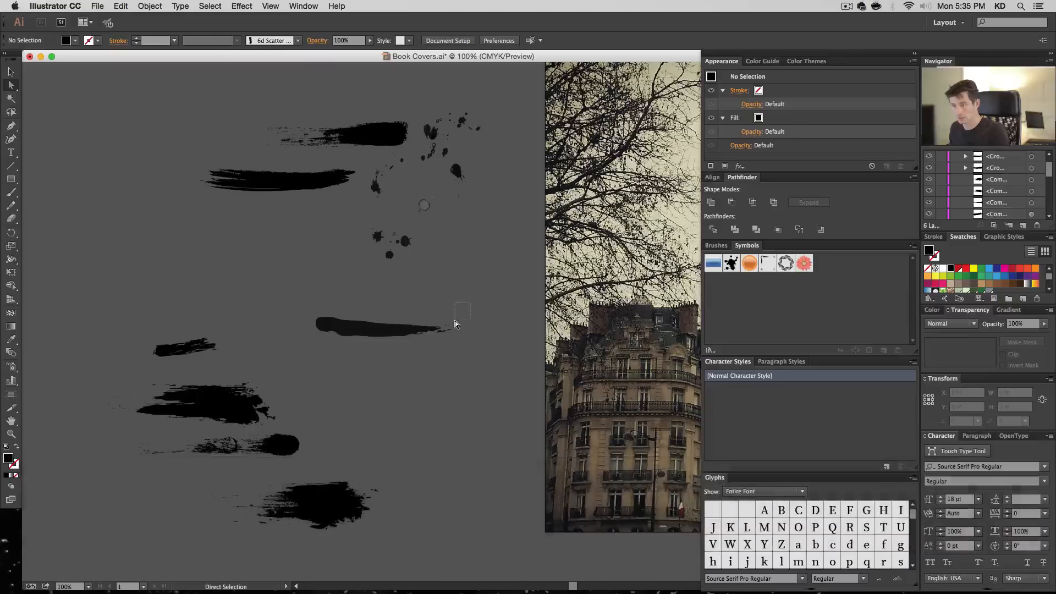
left_click(454, 321)
key("BackSpace")
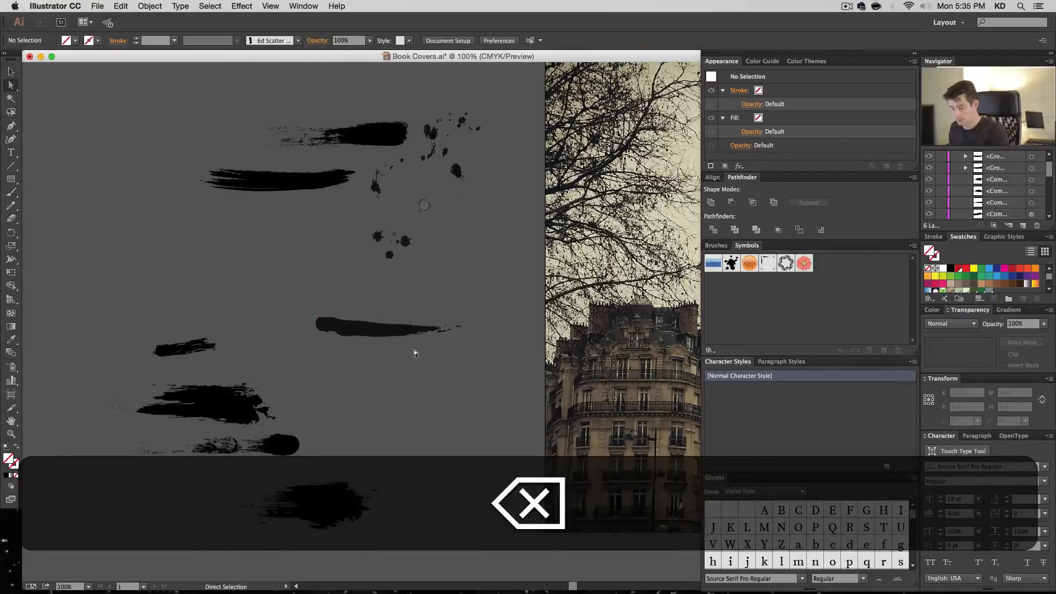
- Make the thin tapered stroke a compound path and move it to about X -3.52, Y 9.46 in beside the finished strokes
key("v")
left_click_drag(526, 367, 286, 297)
key("super+8")
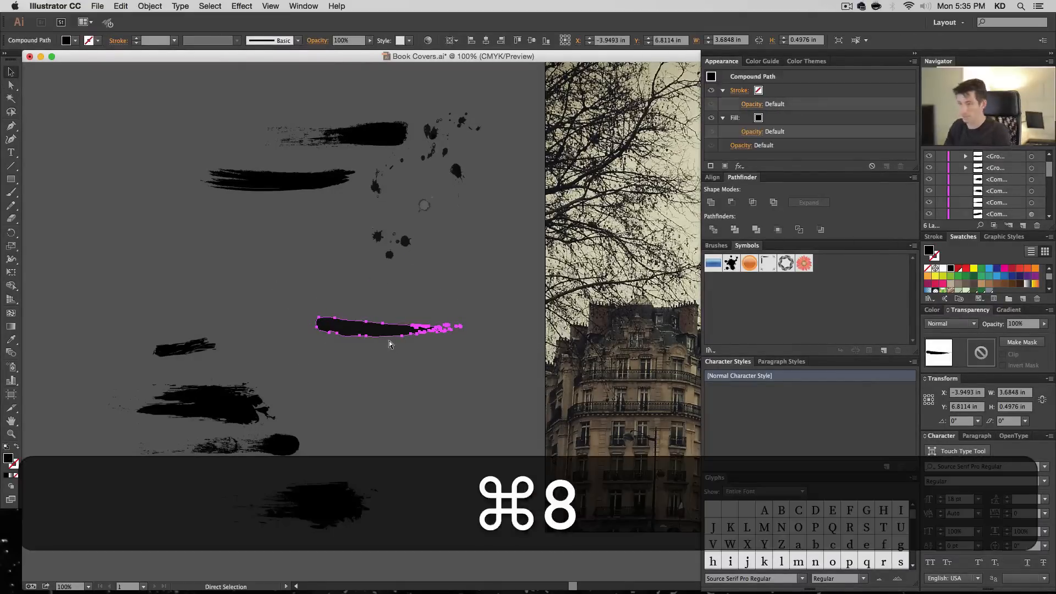
left_click_drag(390, 333, 407, 438)
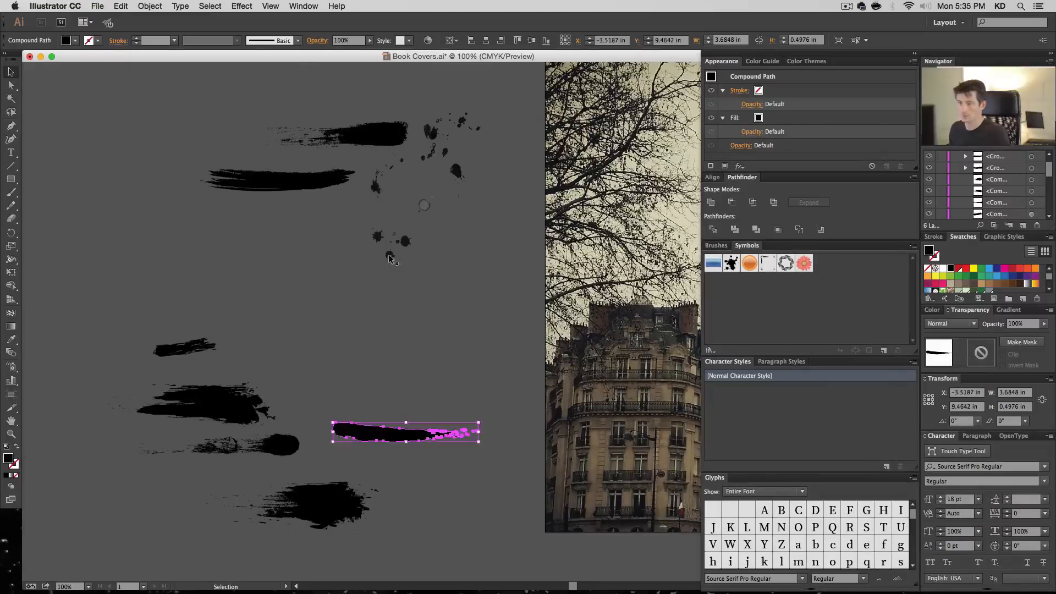
- Move the long curved streaky stroke down toward the finished strokes, ungroup it and delete its invisible bounding rectangle
left_click(389, 255)
mouse_move(304, 181)
left_mouse_down()
mouse_move(370, 360)
mouse_move(384, 368)
left_mouse_up()
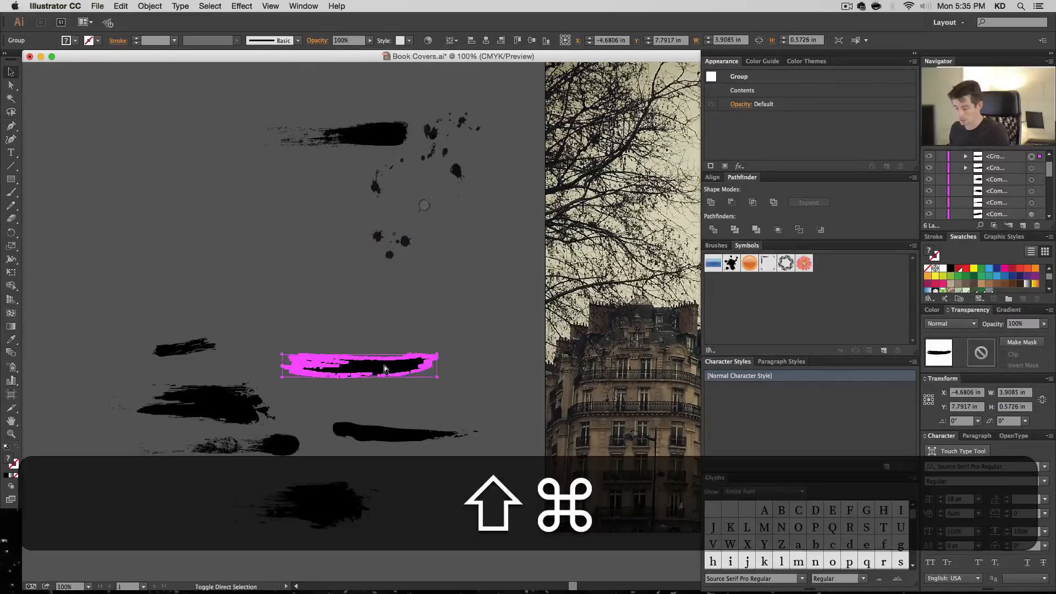
key("shift+super+g")
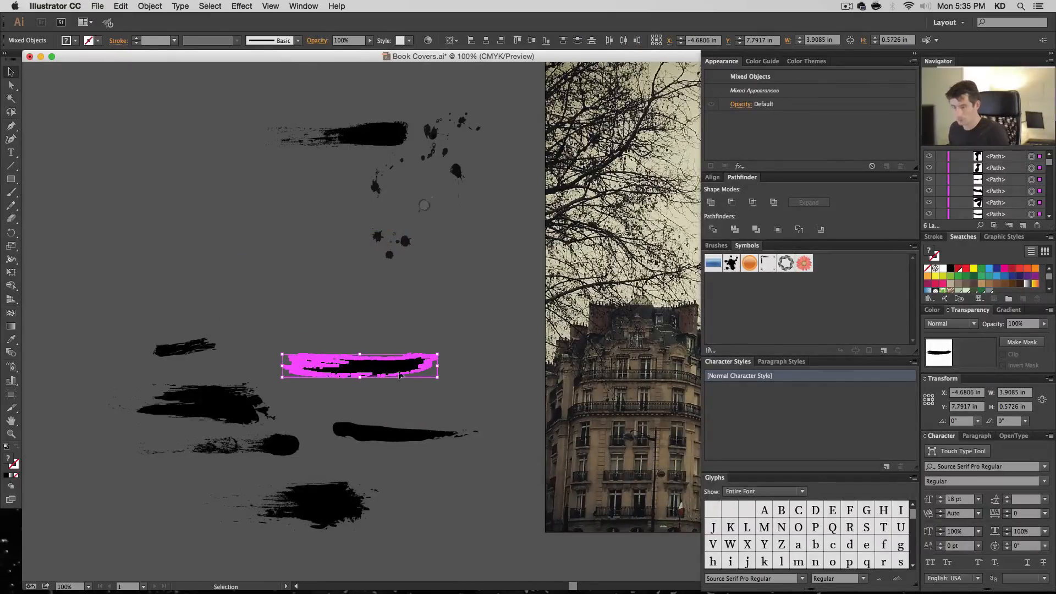
left_click_drag(399, 372, 422, 351)
key("a")
left_click(460, 354)
key("BackSpace")
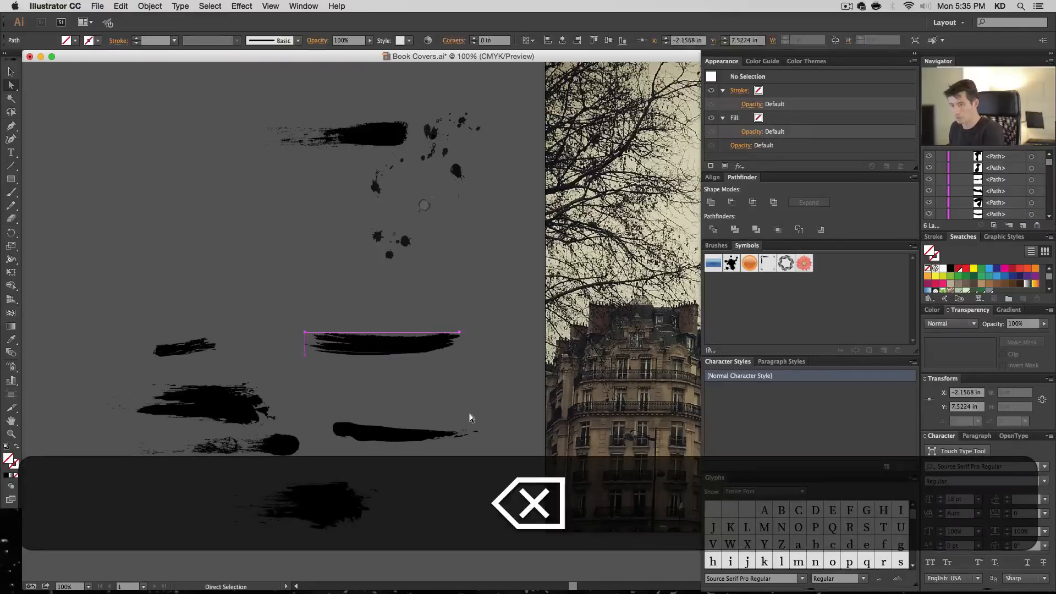
- Make the long curved stroke a compound path and move it to about X -3.66, Y 8.61 in, just above the thin tapered stroke
key("v")
left_click_drag(480, 323, 294, 365)
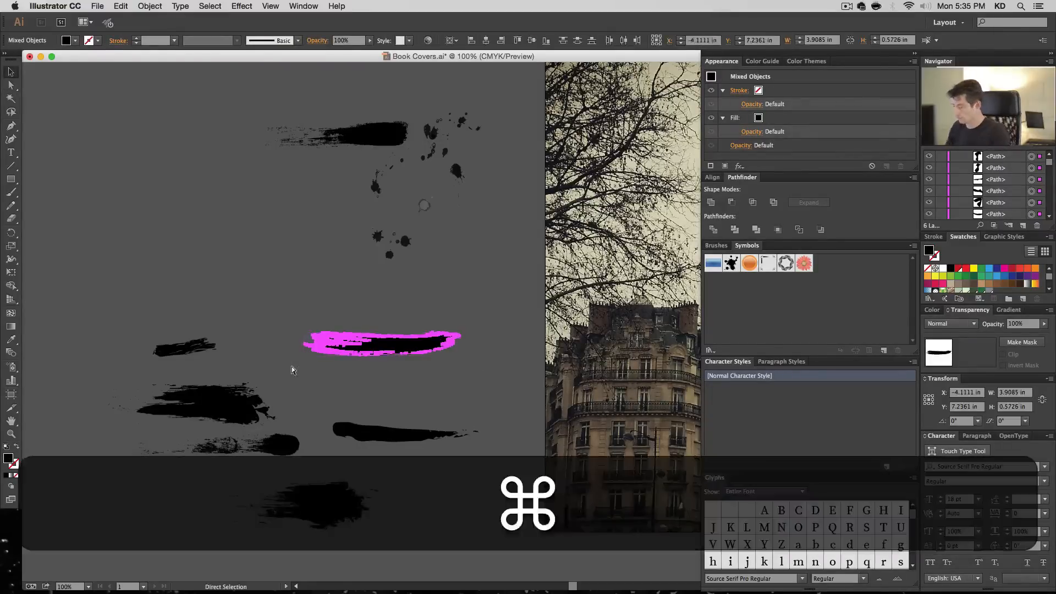
key("super+8")
left_click_drag(380, 344, 397, 398)
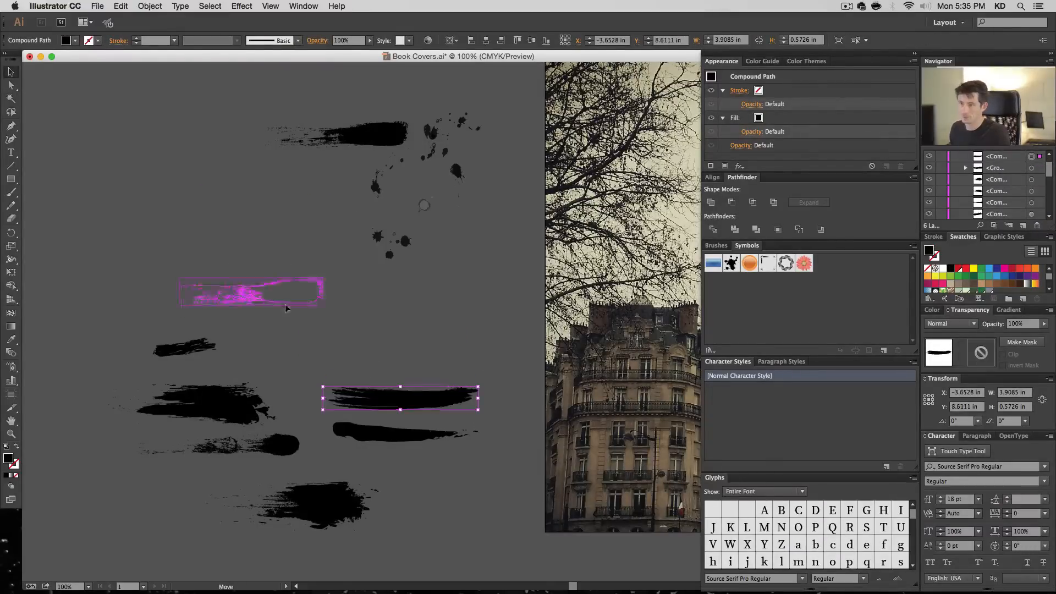
- Move the thick stroke with the dry, faded tail above the curved stroke, ungroup it and delete its invisible bounding rectangle
left_click_drag(285, 304, 433, 352)
key("shift+super+g")
left_click(347, 332)
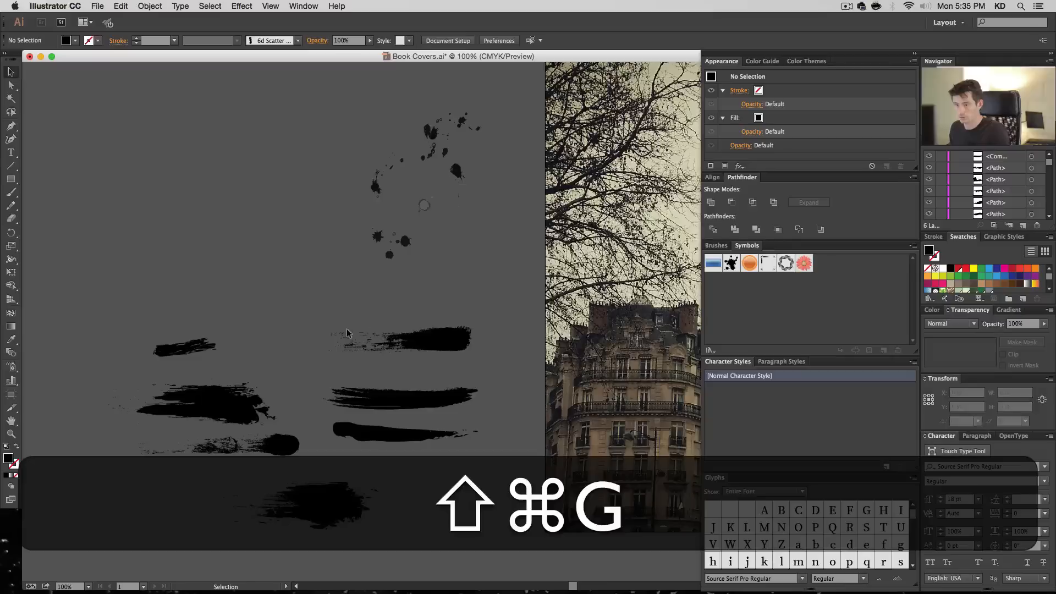
key("a")
left_click_drag(333, 311, 315, 340)
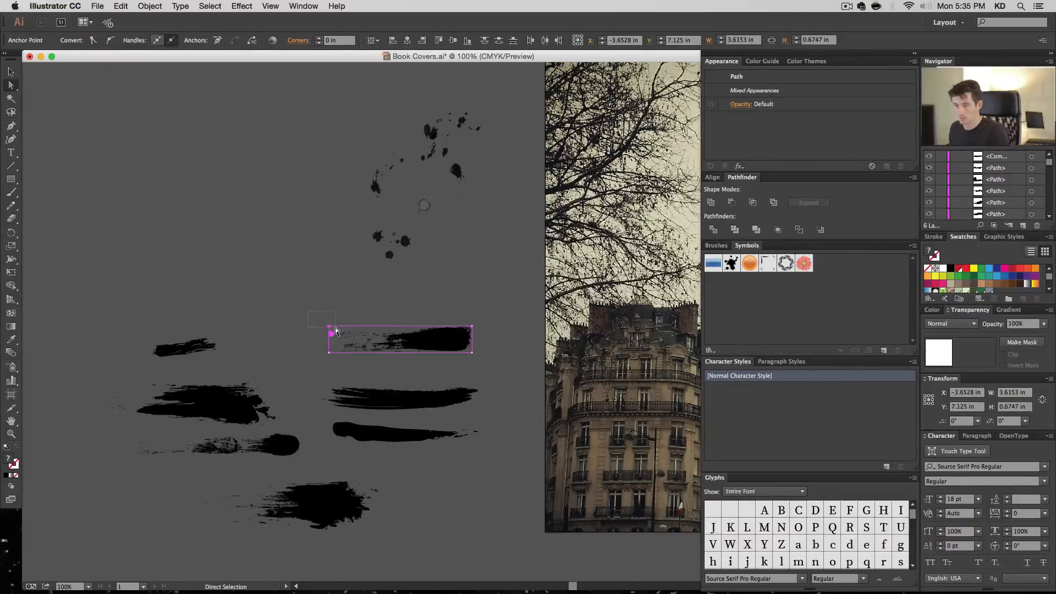
key("BackSpace")
- Make the thick faded stroke a compound path and place it at about X -4.21, Y 7.74 in above the curved stroke
key("v")
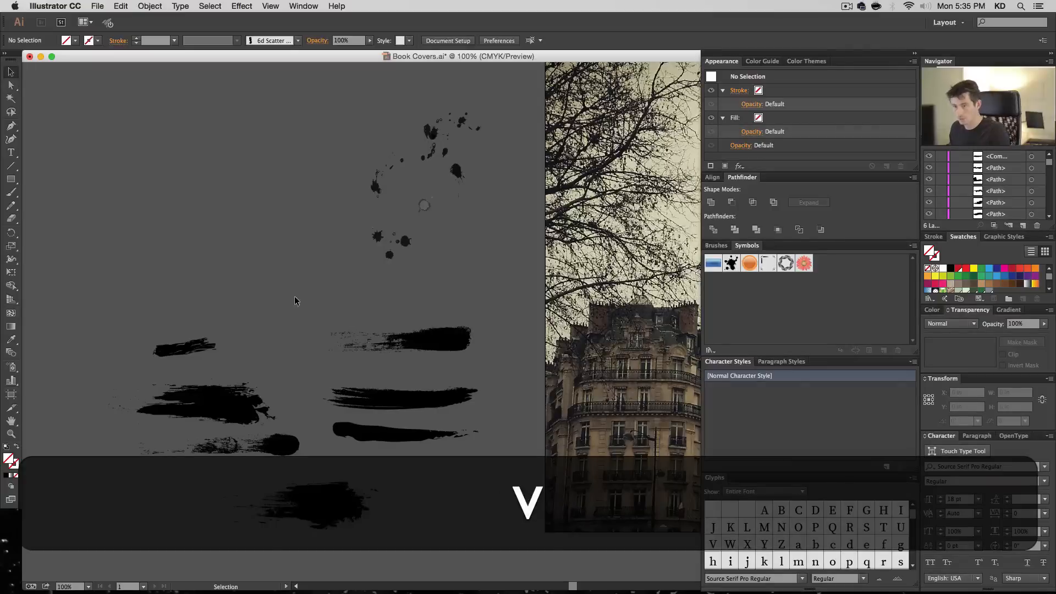
left_click_drag(475, 365, 477, 365)
key("super+8")
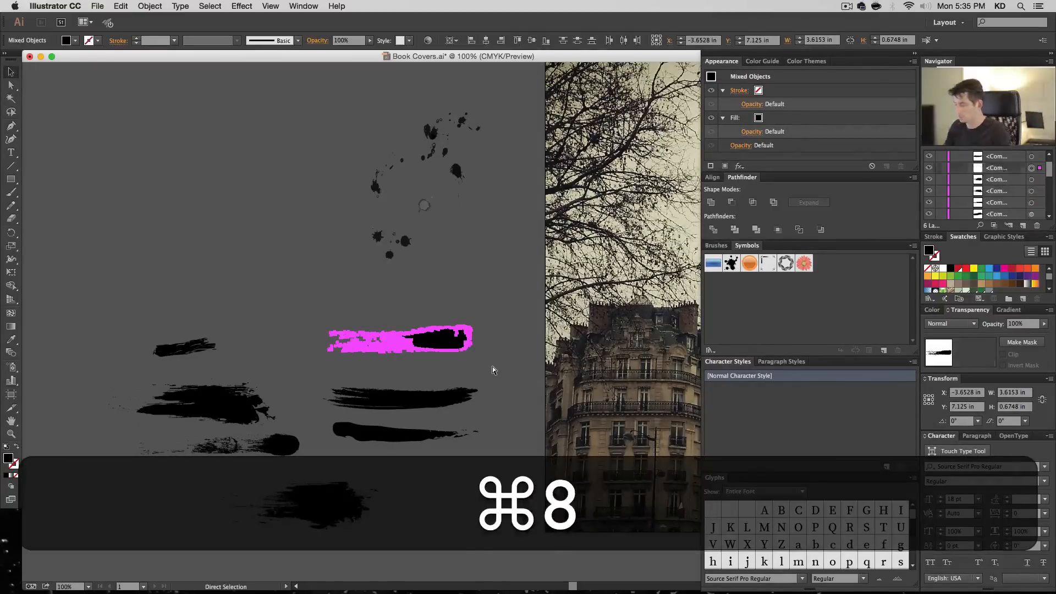
left_click_drag(426, 335, 403, 360)
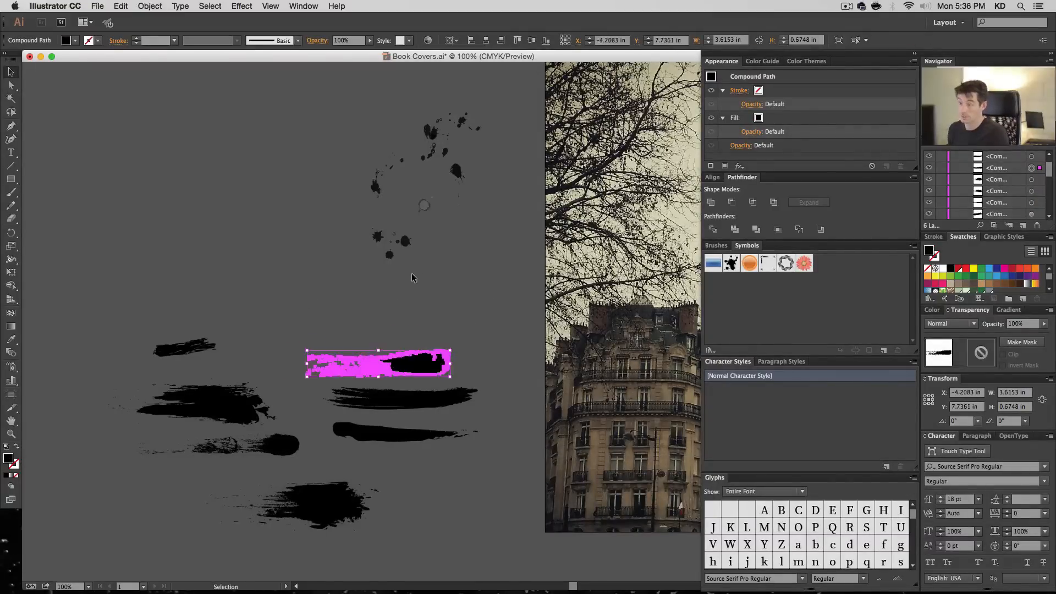
- Move the tall, elongated ink splatter away from the other splatters to about X -6.18, Y 5.13 in
mouse_move(379, 194)
left_mouse_down()
mouse_move(294, 278)
mouse_move(346, 327)
mouse_move(288, 288)
left_mouse_up()
left_click(336, 315)
left_click(294, 275)
left_click(347, 300)
- Try to ungroup the elongated splatter and make it a compound path with its bounding rectangle included, and undo both changes
key("shift+super+g")
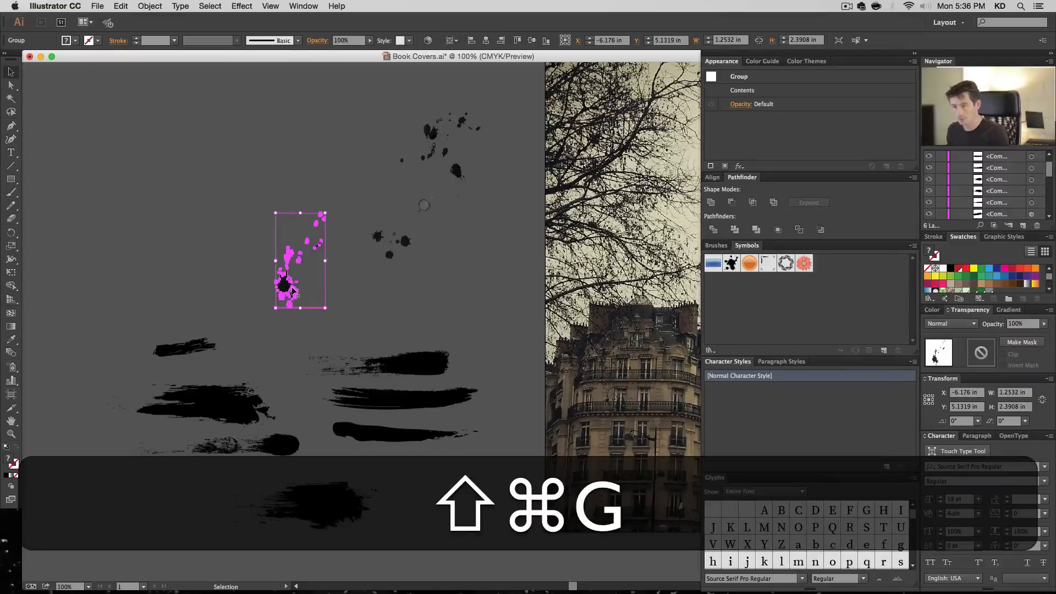
key("super+8")
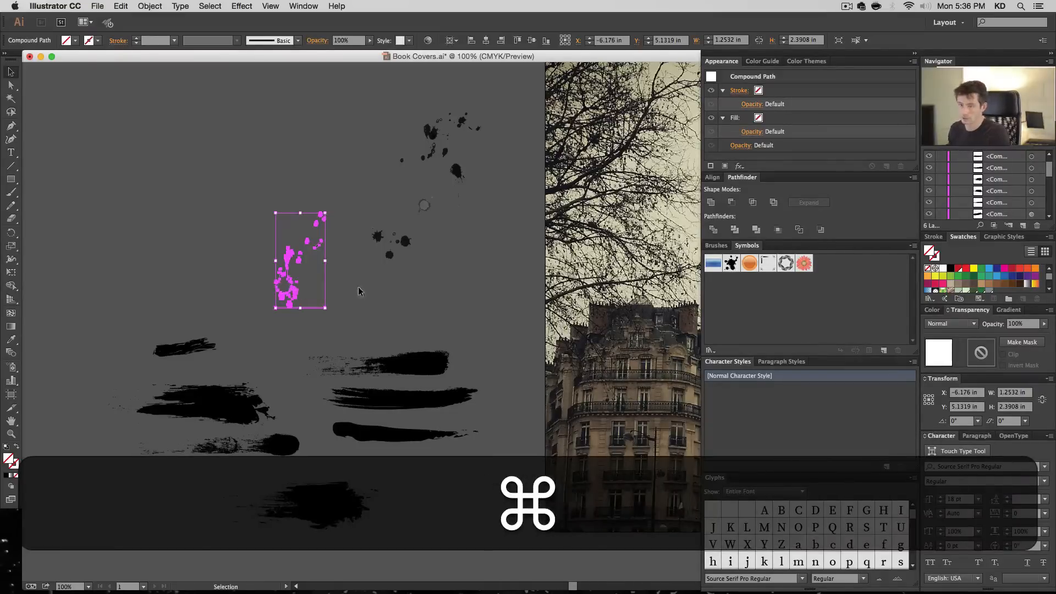
key("super+z")
key("super+z")
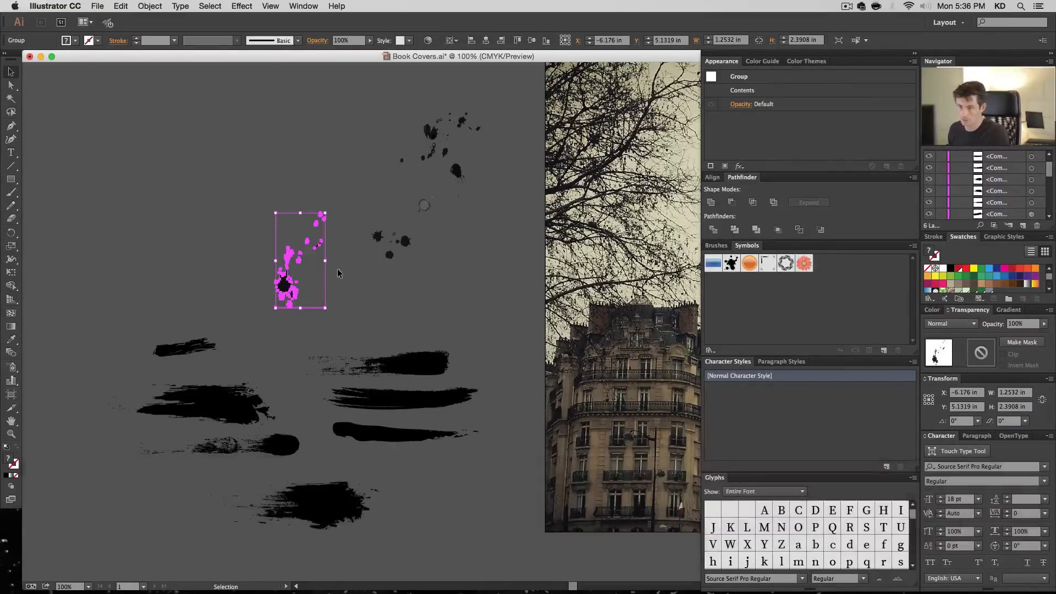
- Delete the elongated splatter's invisible bounding rectangle and make the remaining shapes a compound path
left_click(333, 272)
key("a")
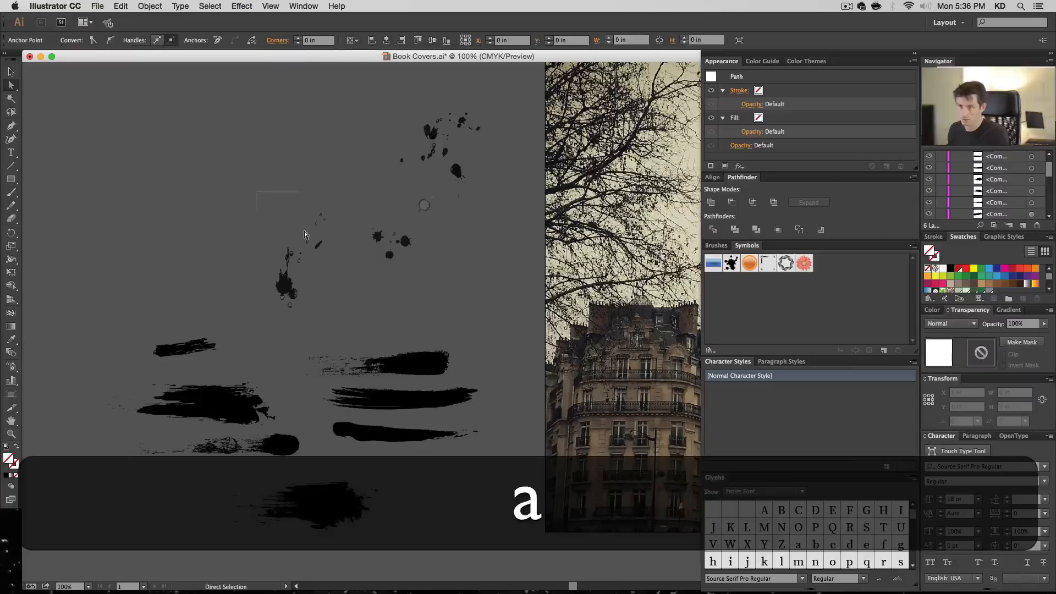
left_click(304, 232)
key("BackSpace")
key("v")
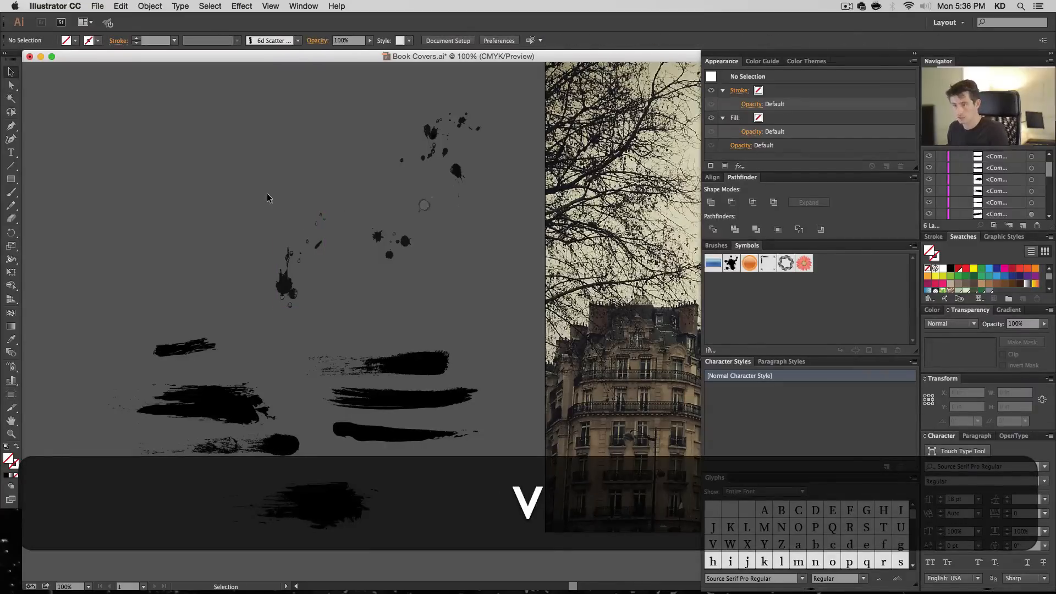
left_click(338, 315)
key("super+8")
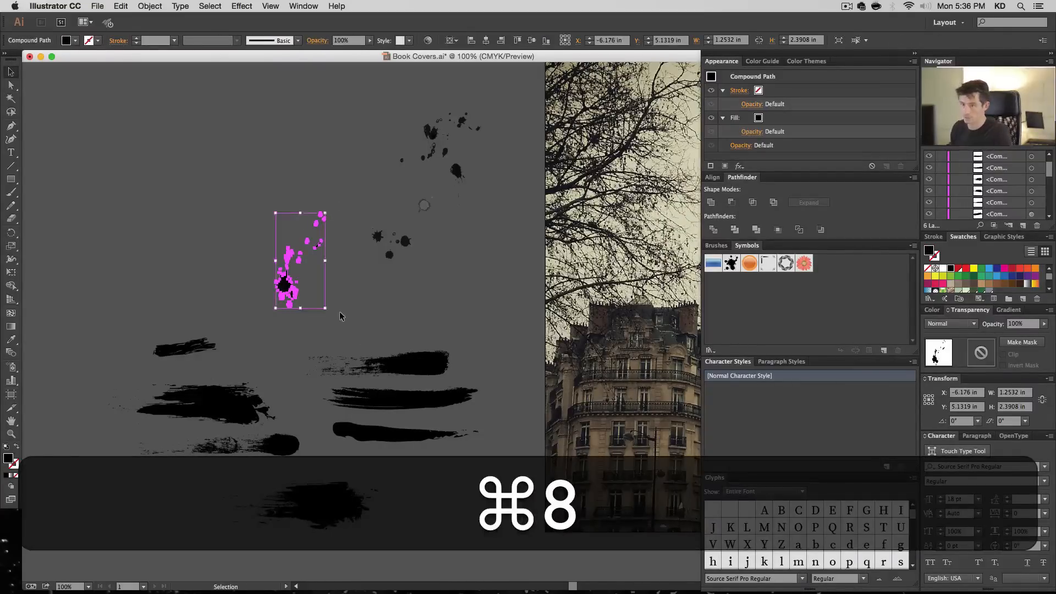
- Move the elongated splatter to about X -9.73, Y 5.19 in, above the small ragged dash
left_click(355, 343)
left_click(286, 285)
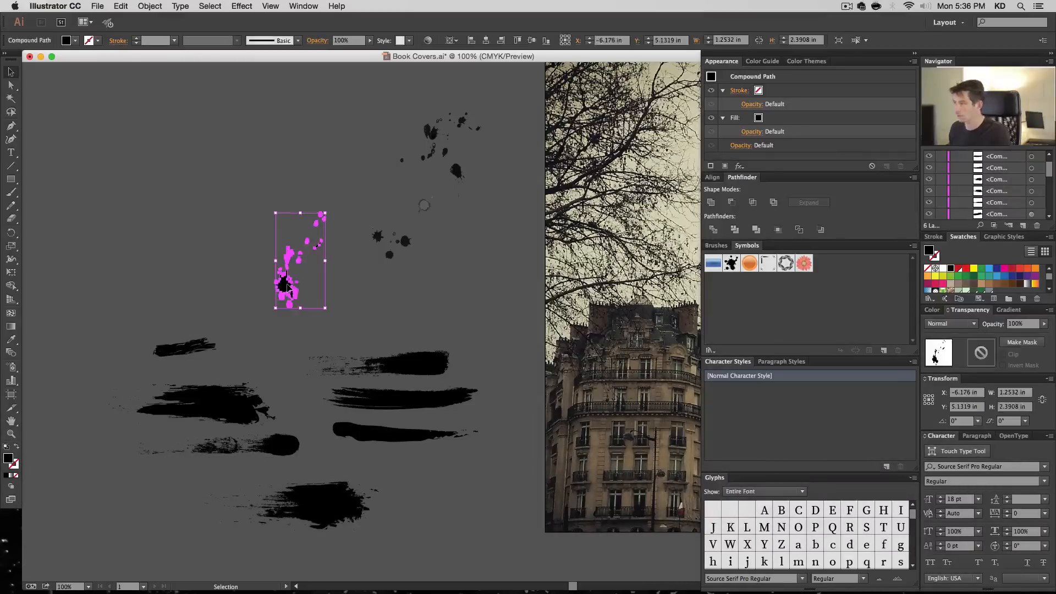
left_click(356, 292)
left_click_drag(285, 285, 206, 282)
left_click(423, 209)
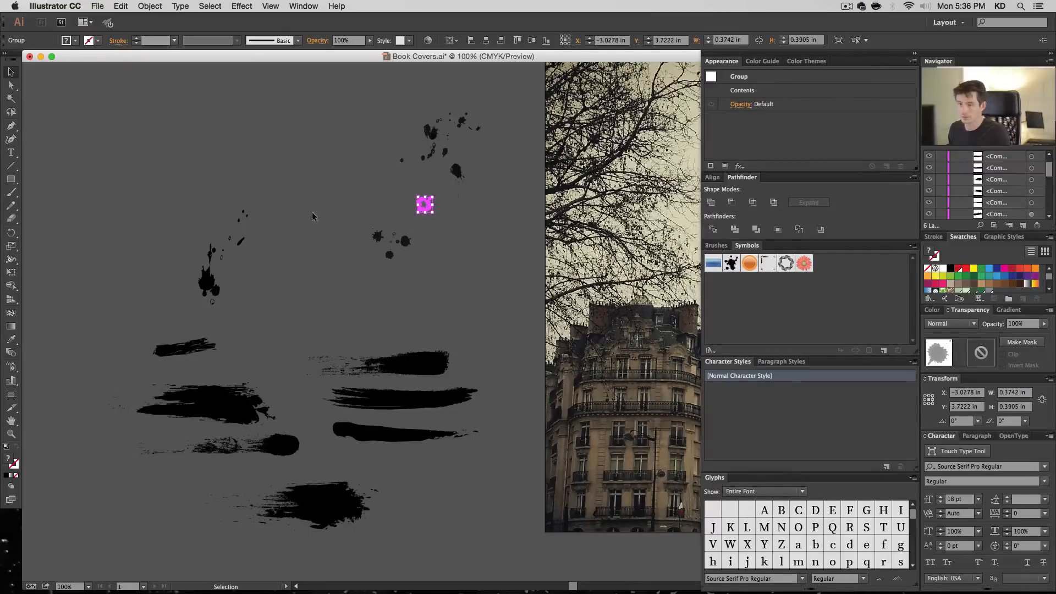
left_click(205, 280)
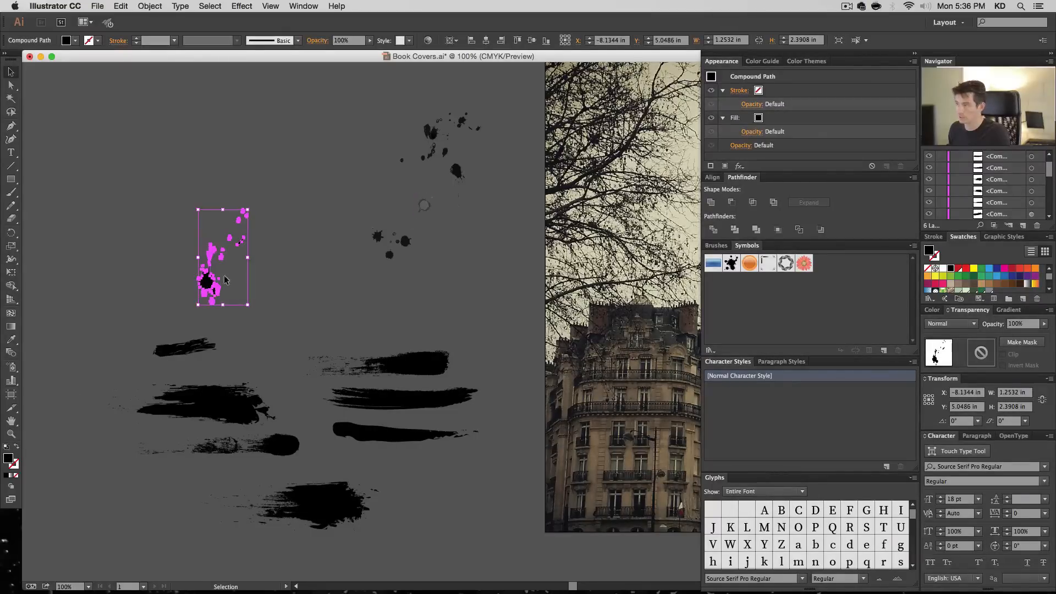
left_click(271, 274)
left_click(142, 292)
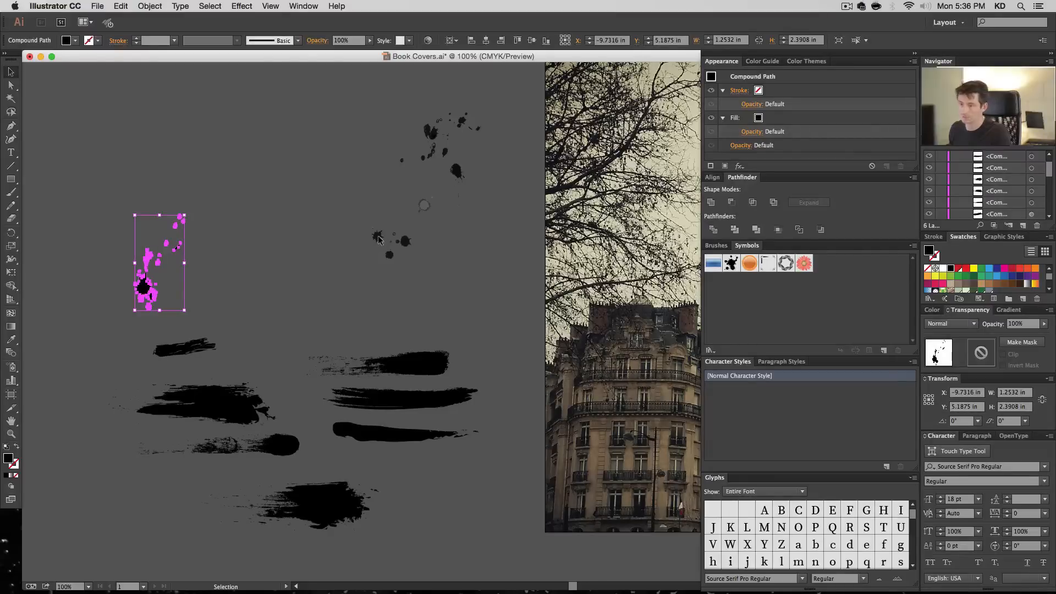
- Move the three-blot splatter to about X -5.13, Y 5.06 in, ungroup it and delete its invisible bounding rectangle
left_click_drag(378, 239, 327, 253)
key("shift+super+g")
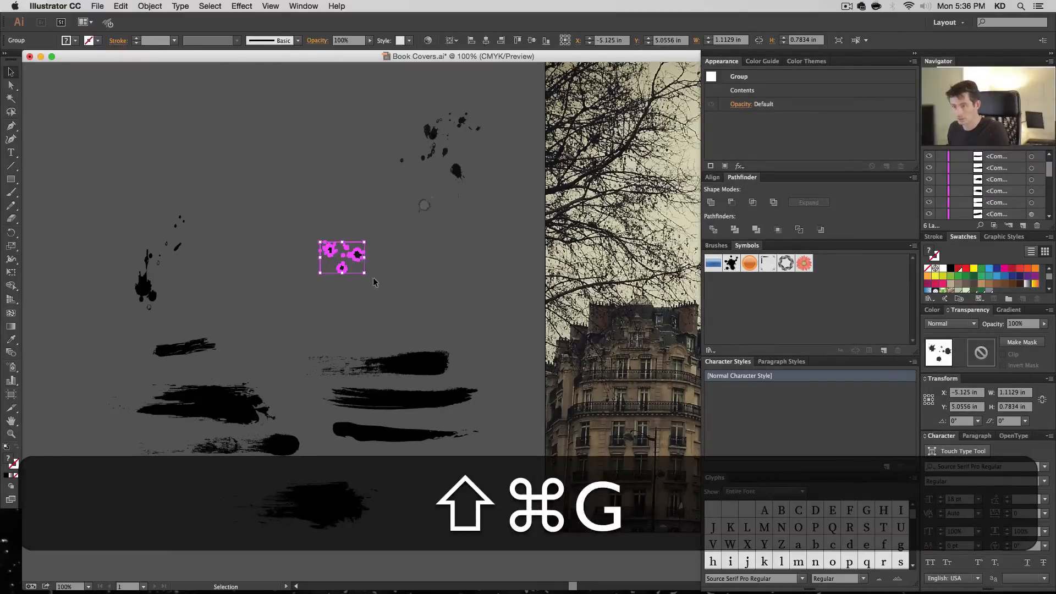
key("shift+super+a")
key("a")
key("BackSpace")
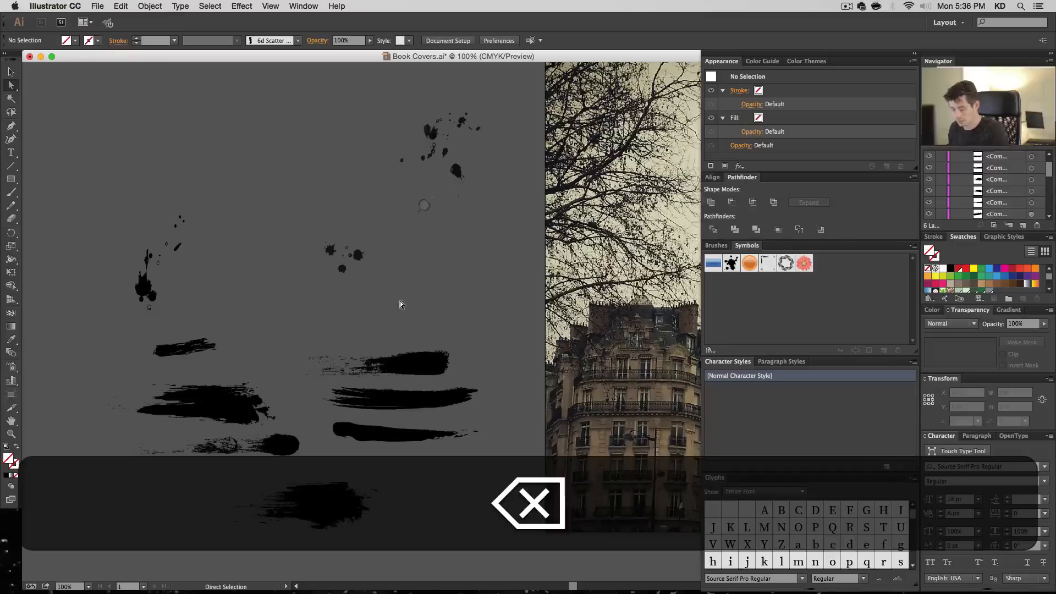
- Make all shapes of the three-blot splatter a compound path
key("v")
left_click_drag(400, 304, 318, 238)
key("super+8")
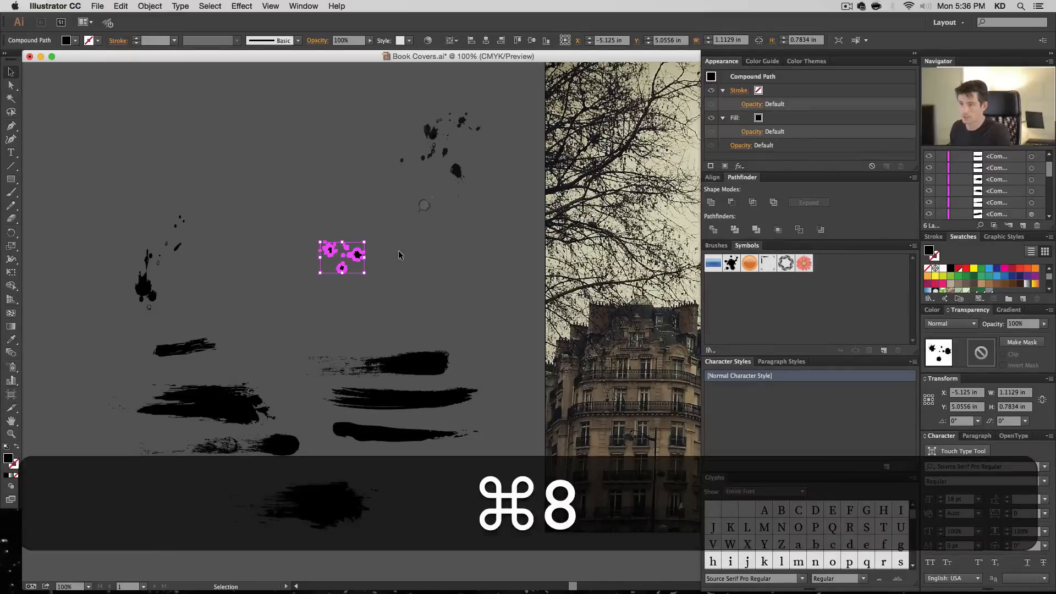
- Compare the three-blot splatter up close with and without the compound path by undoing and redoing it
left_click(415, 264, "super")
key("super+z")
key("shift+super+z")
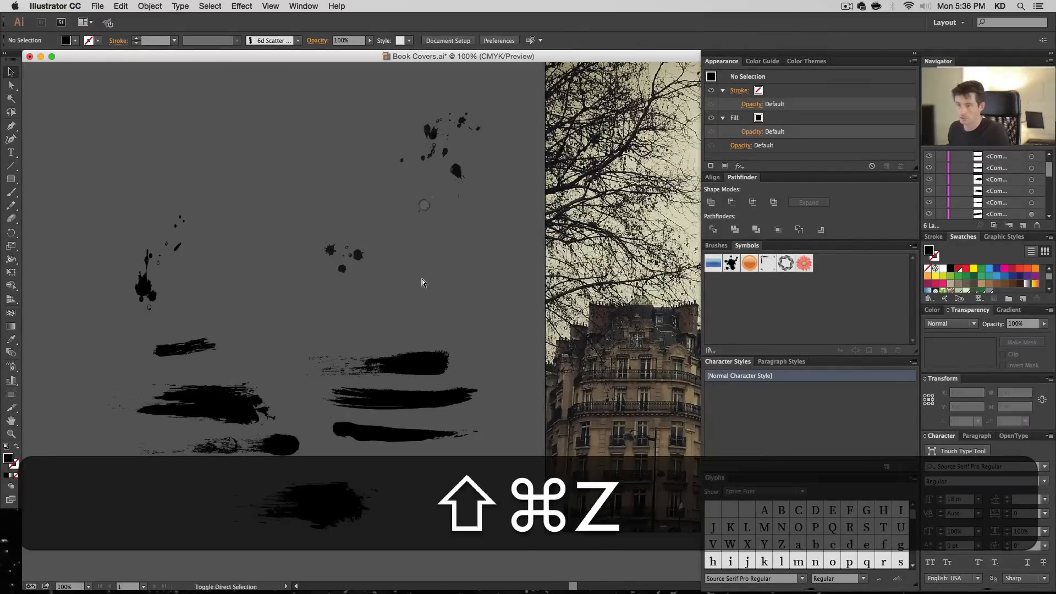
key("super+z")
key("shift+super+z")
key("super+space")
left_click_drag(274, 222, 316, 264)
key("space")
left_click_drag(544, 299, 220, 183)
key("super+z")
left_click(526, 233)
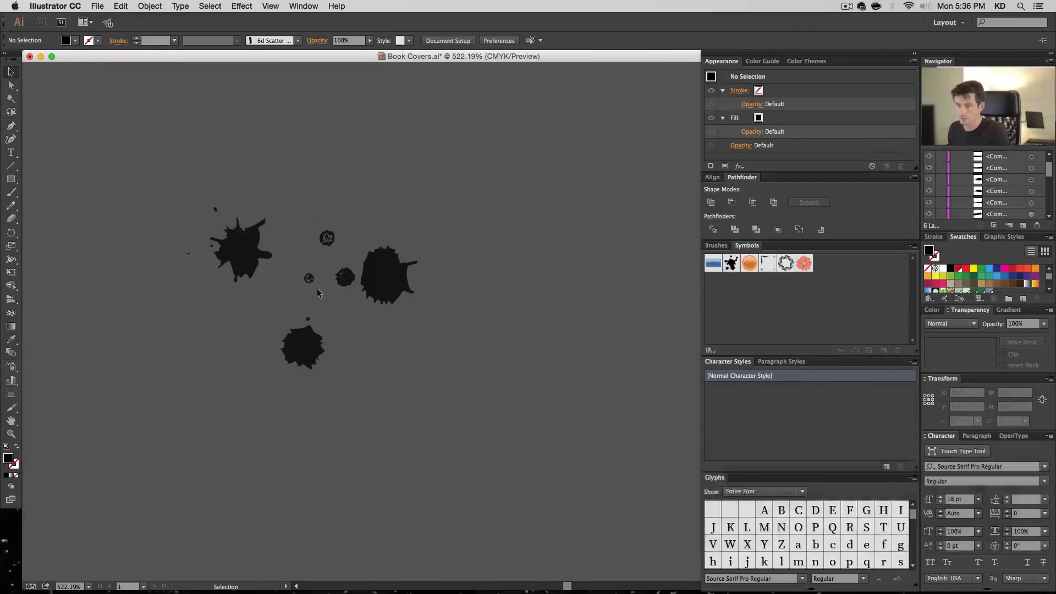
key("shift+super+z")
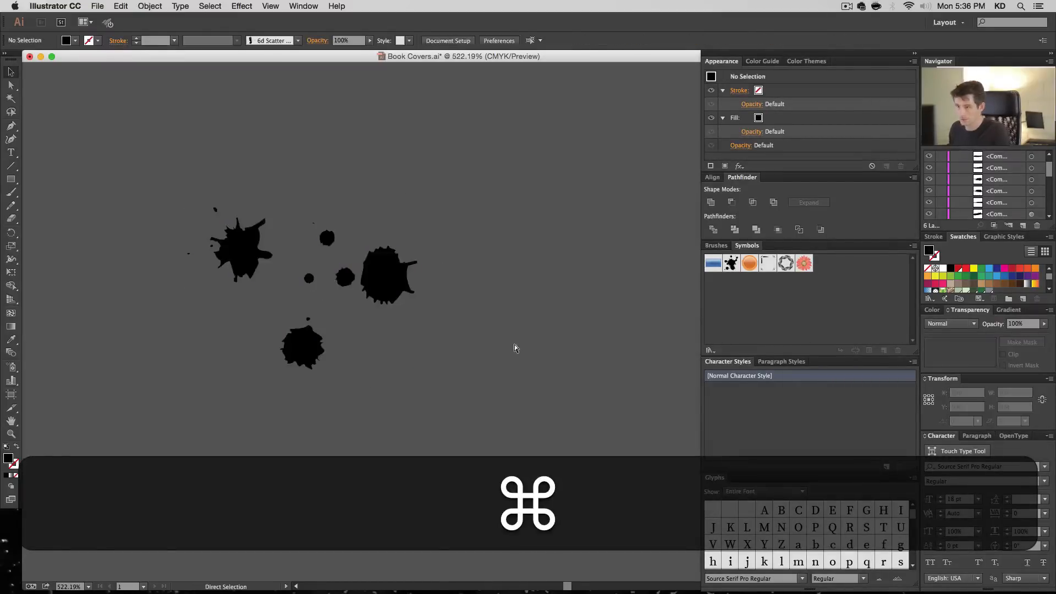
key("super+1")
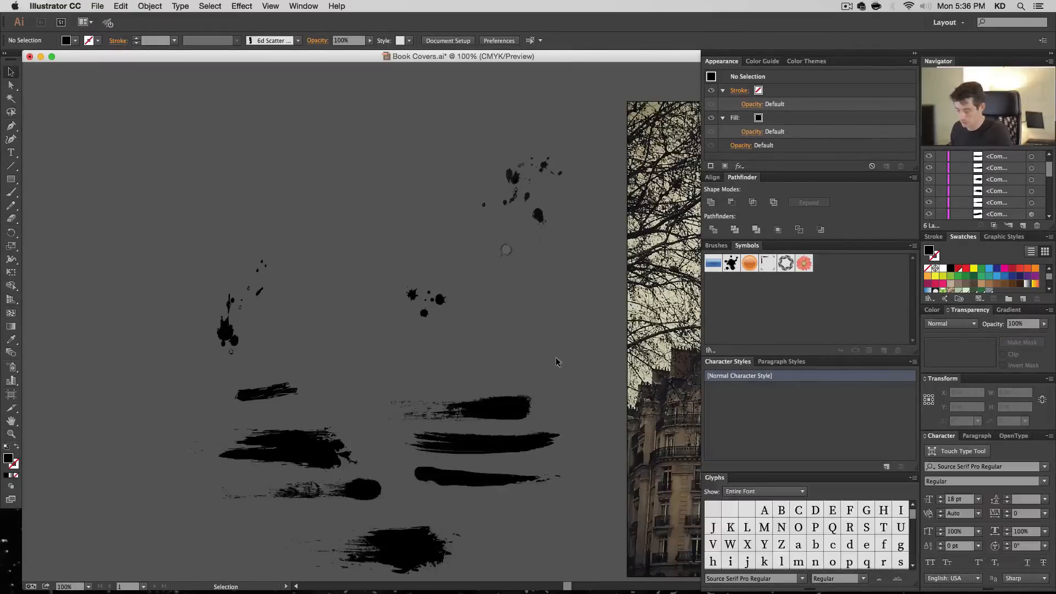
- Move the three-blot splatter down and place it above the finished strokes, beside the small ragged dash
key("v")
left_click(440, 300)
left_click_drag(440, 300, 404, 325)
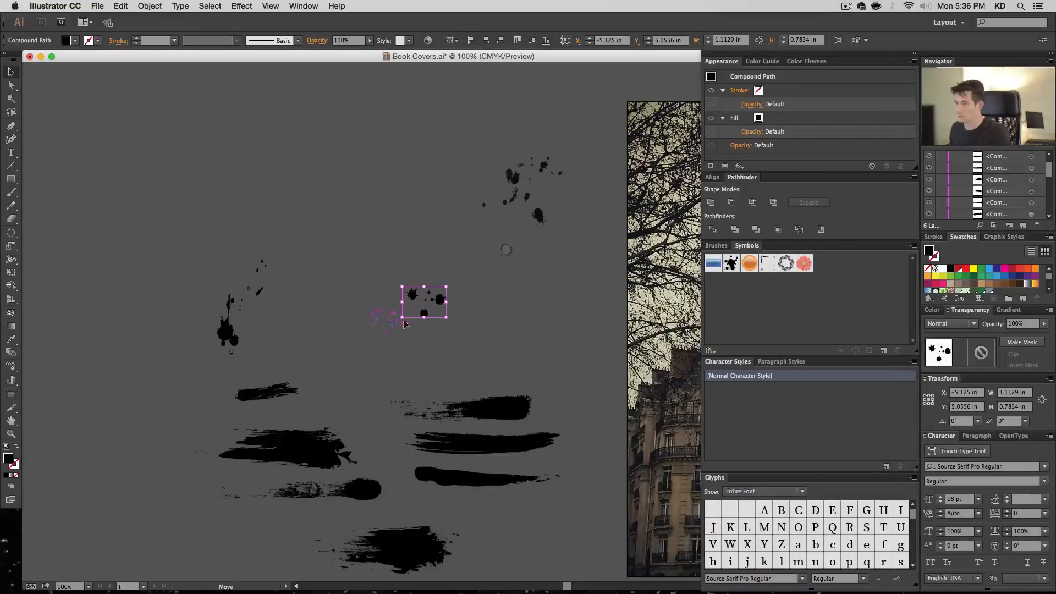
left_click_drag(360, 356, 360, 357)
- Enlarge the small round gray blot to about 2.6 by 2.72 in and move it to about X -5.84, Y 3.25 in
left_click(505, 252)
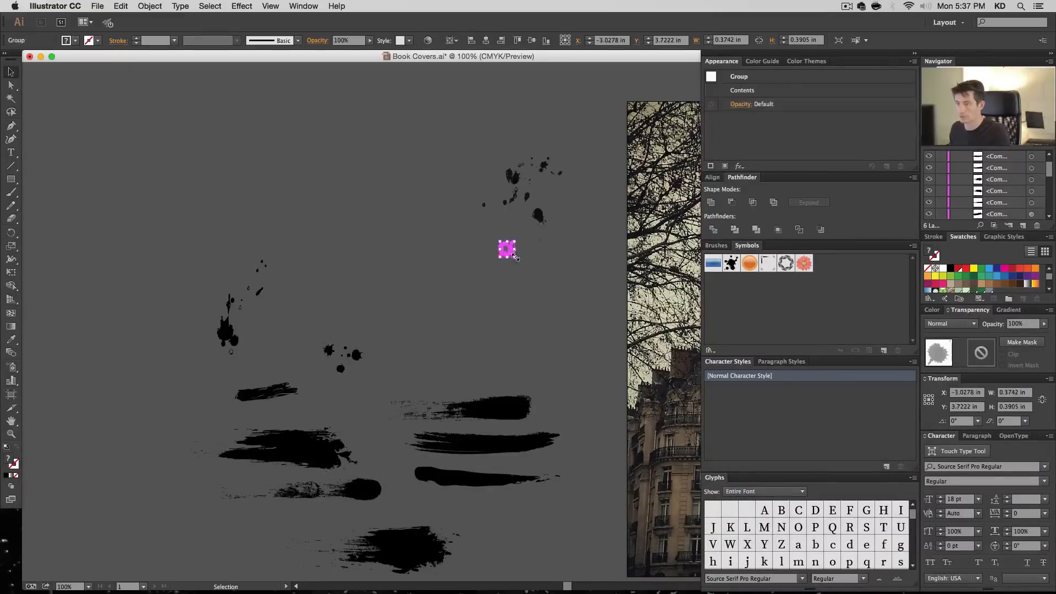
left_click_drag(514, 257, 603, 367)
left_click_drag(553, 310, 397, 253)
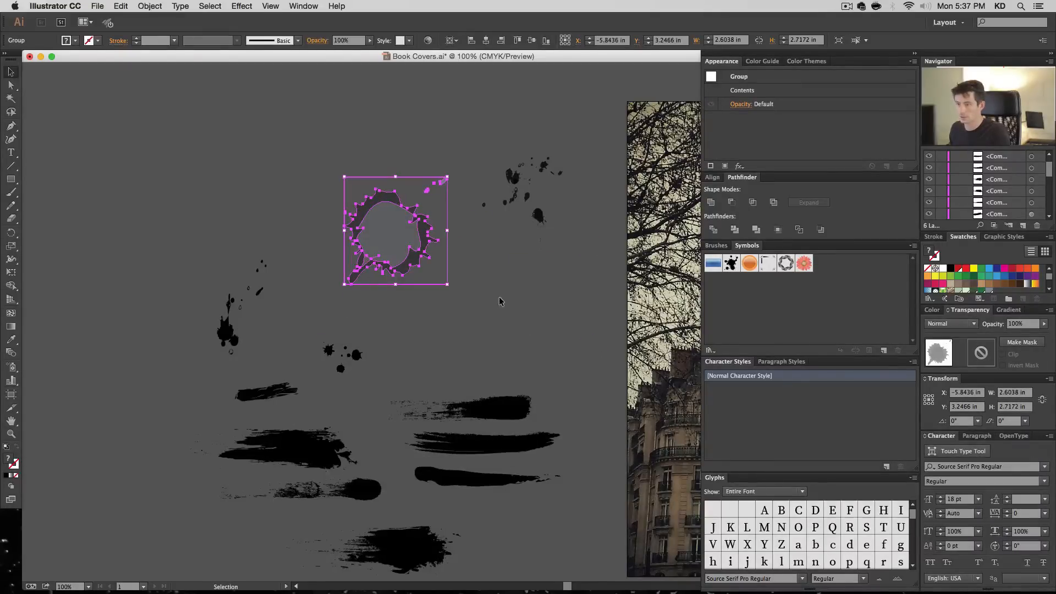
- Ungroup the enlarged round blot and delete its invisible bounding rectangle
key("super+shift+g")
key("a")
left_click_drag(464, 307, 438, 282)
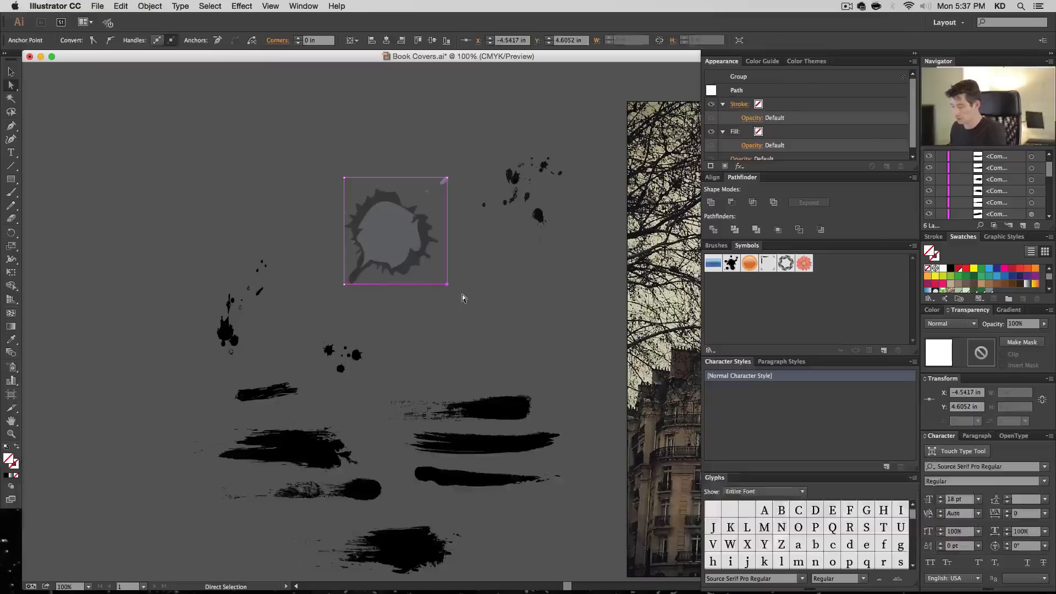
key("BackSpace")
key("BackSpace")
key("v")
- Make the enlarged round blot a compound path and fill it with black
left_click_drag(427, 215, 459, 291)
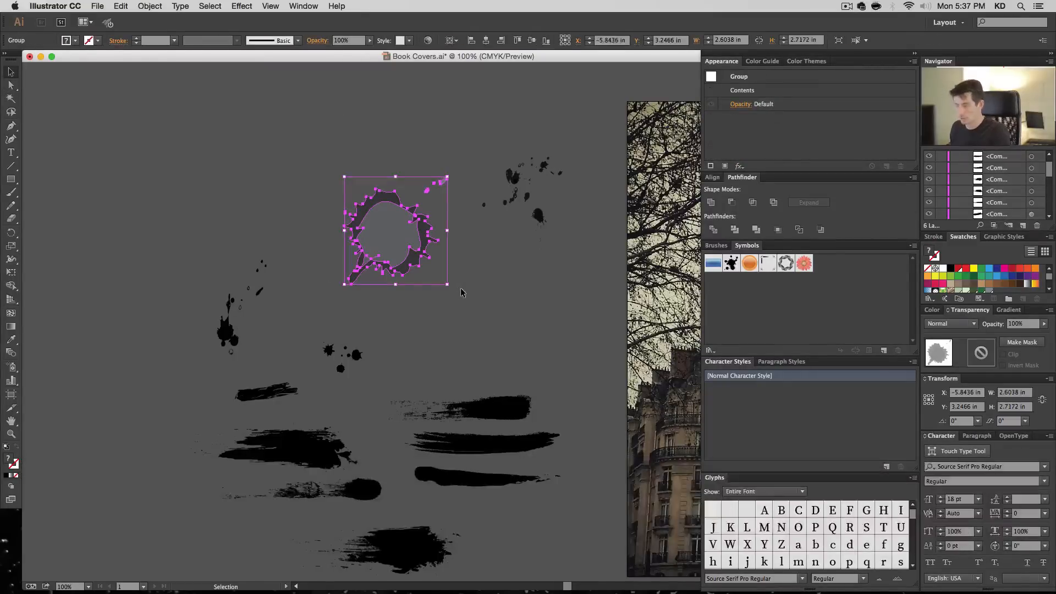
key("super+8")
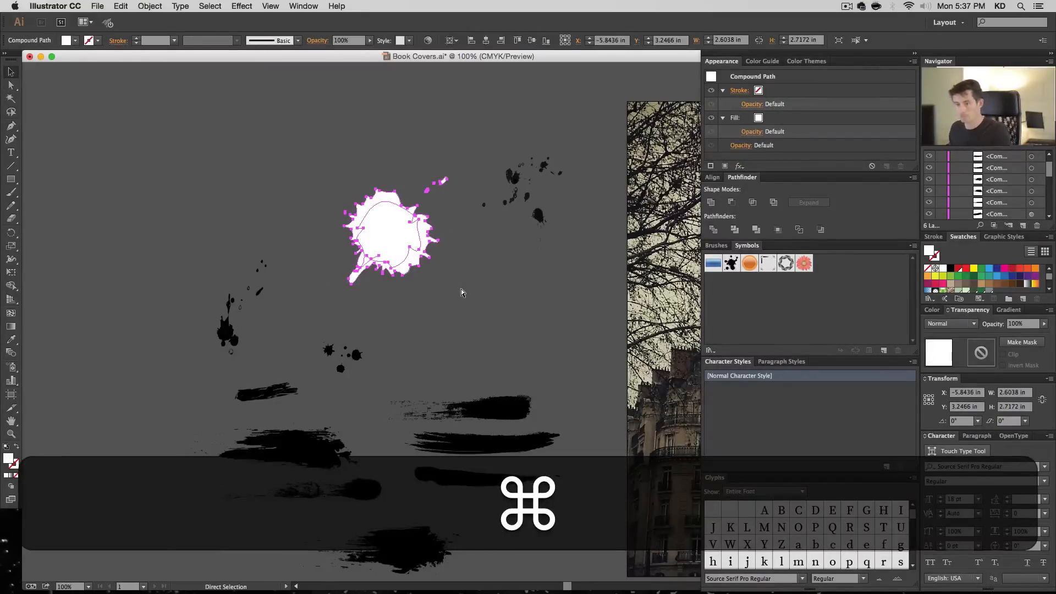
left_click(950, 269)
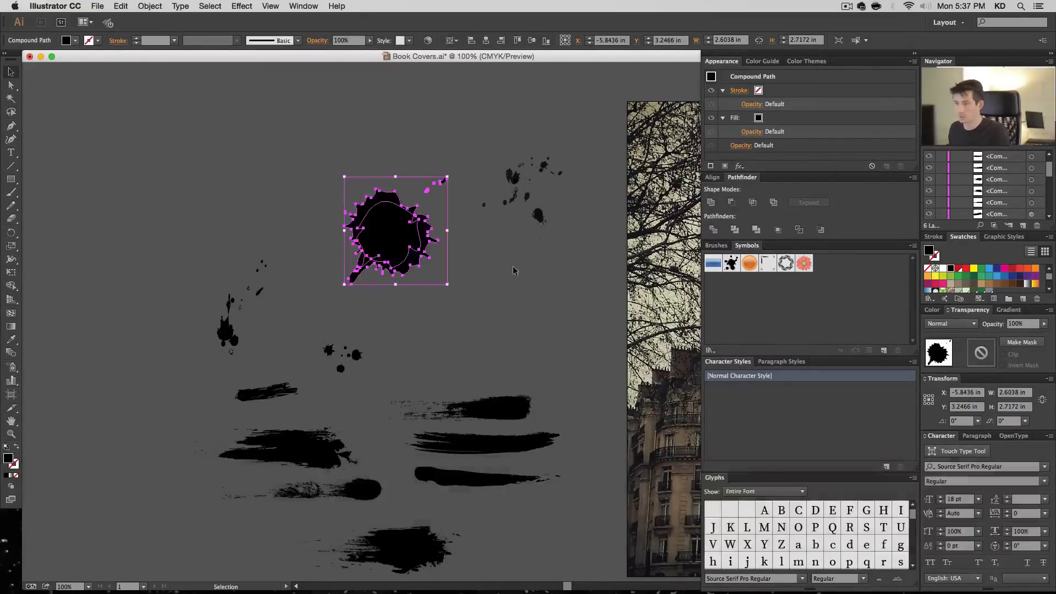
left_click(496, 276)
left_click(414, 233)
key("super+8")
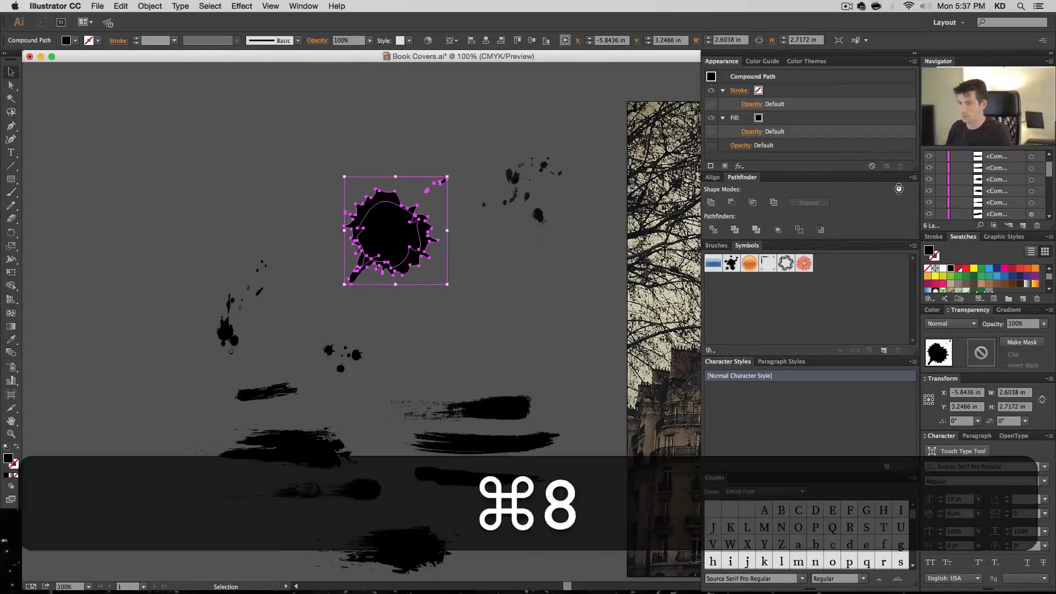
- Release the round blot's compound path, ungroup its pieces, and combine them into a compound path again
scroll(977, 191, "up", 2)
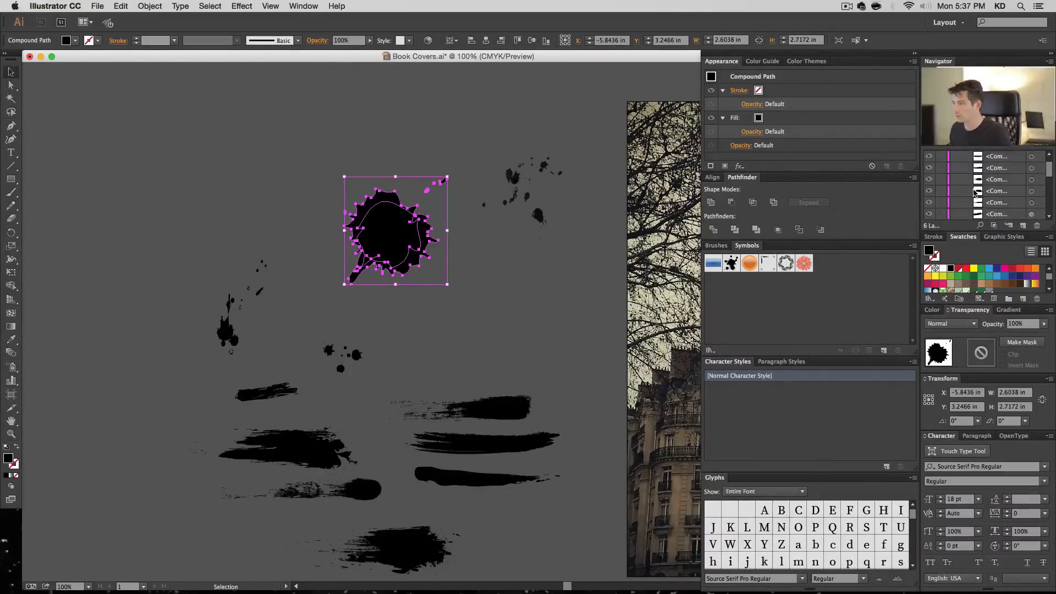
scroll(977, 192, "down", 4)
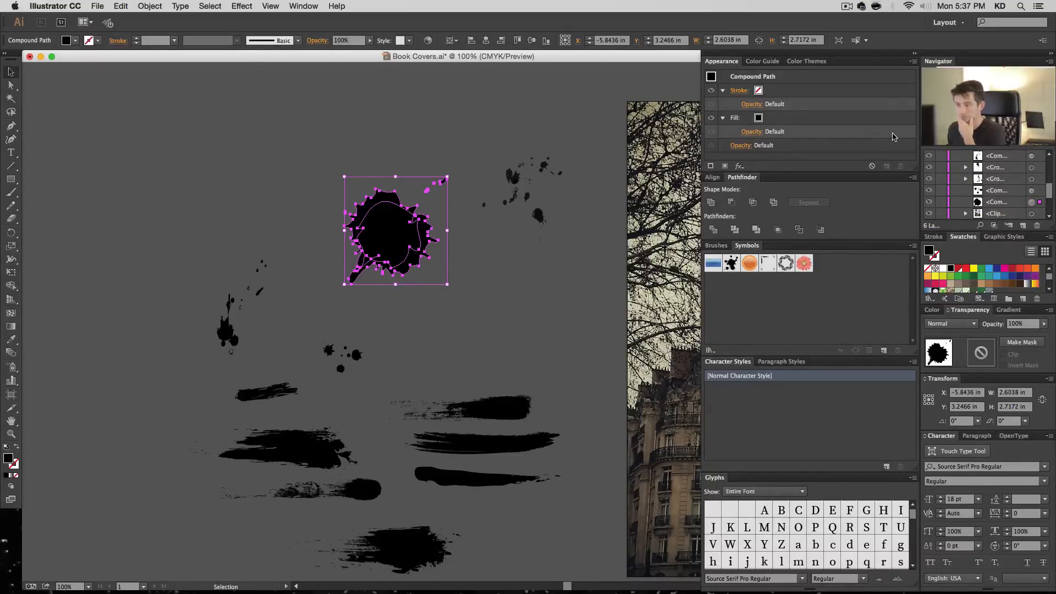
key("alt+shift+super+8")
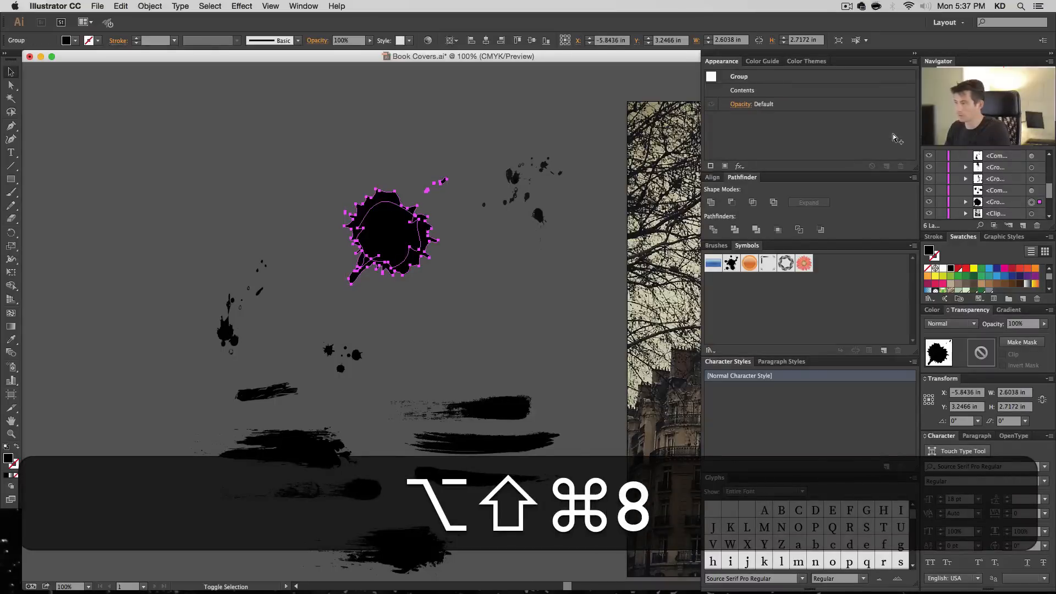
key("alt+shift+super+g")
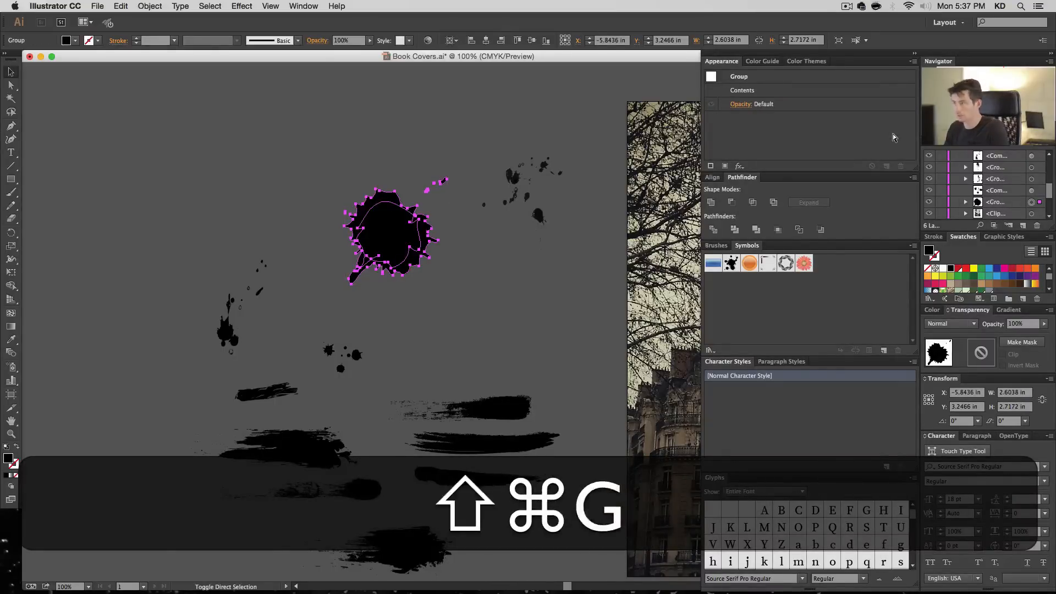
key("shift+super+g")
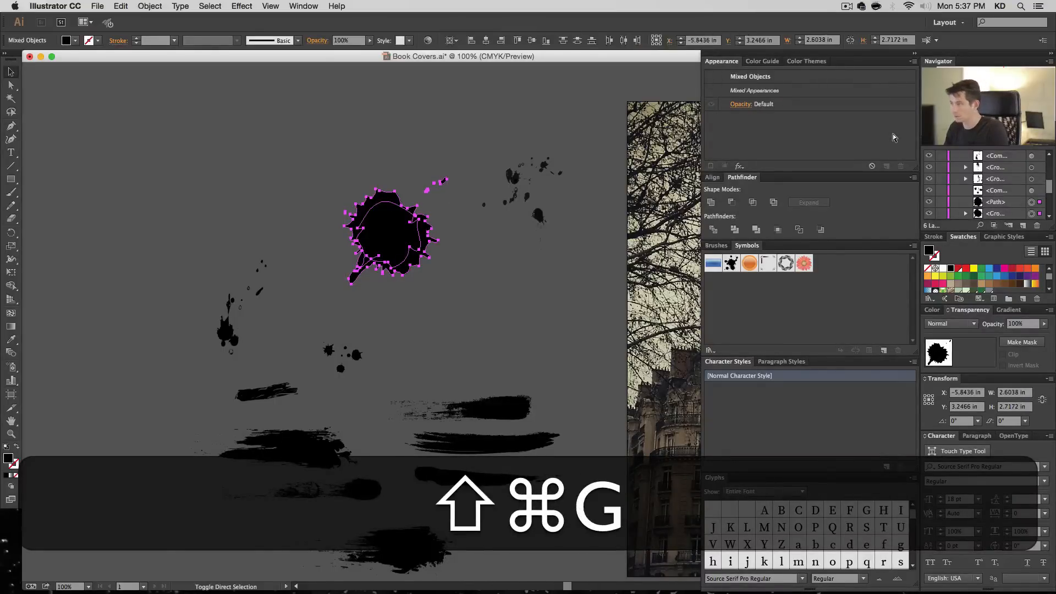
key("shift+super+8")
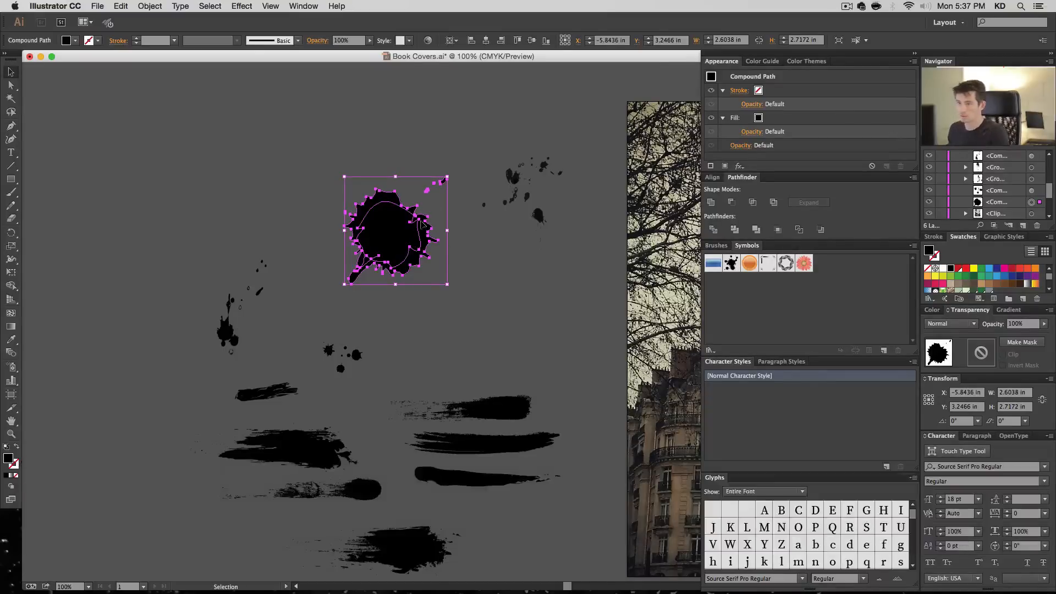
- Move the round blot to the far left of the pasteboard, and enlarge the gray dripping blot in its place to about 1.35 by 3.75 in
left_click(483, 273)
left_click_drag(410, 242, 195, 221)
left_click_drag(532, 220, 404, 243)
left_click_drag(418, 226, 436, 171)
- Delete the invisible bounding rectangle around the enlarged dripping blot
key("shift+super+a")
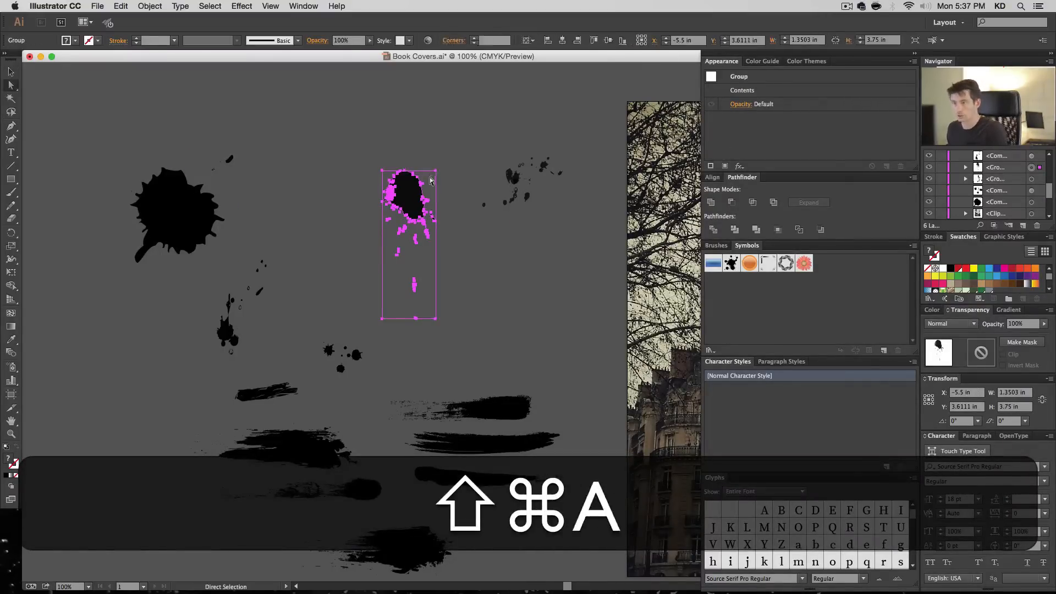
key("a")
key("BackSpace")
key("v")
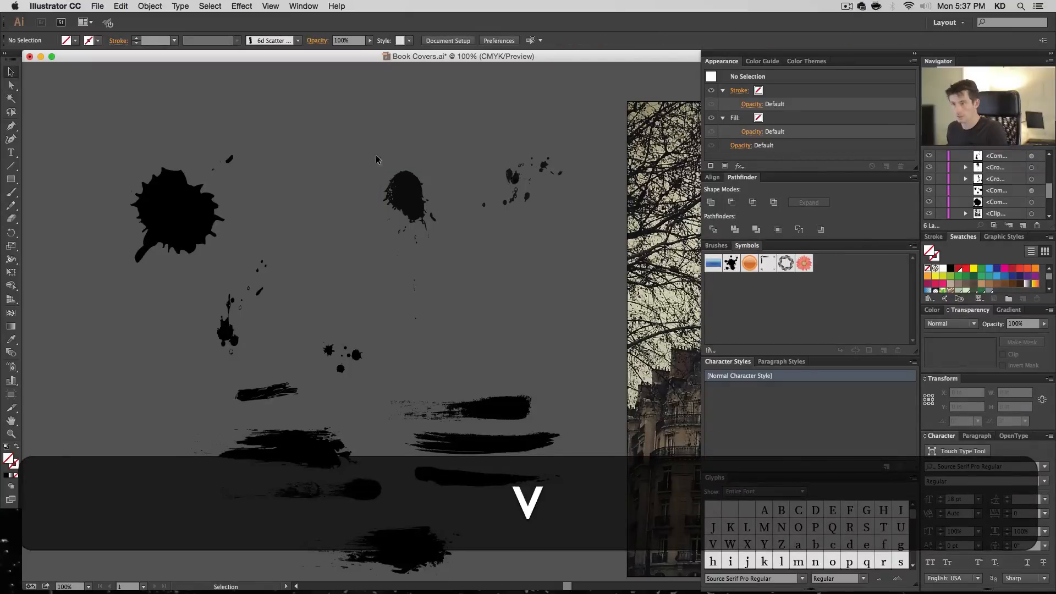
- Make the dripping blot a compound path and place it below the large round blot
left_click_drag(457, 319, 456, 351)
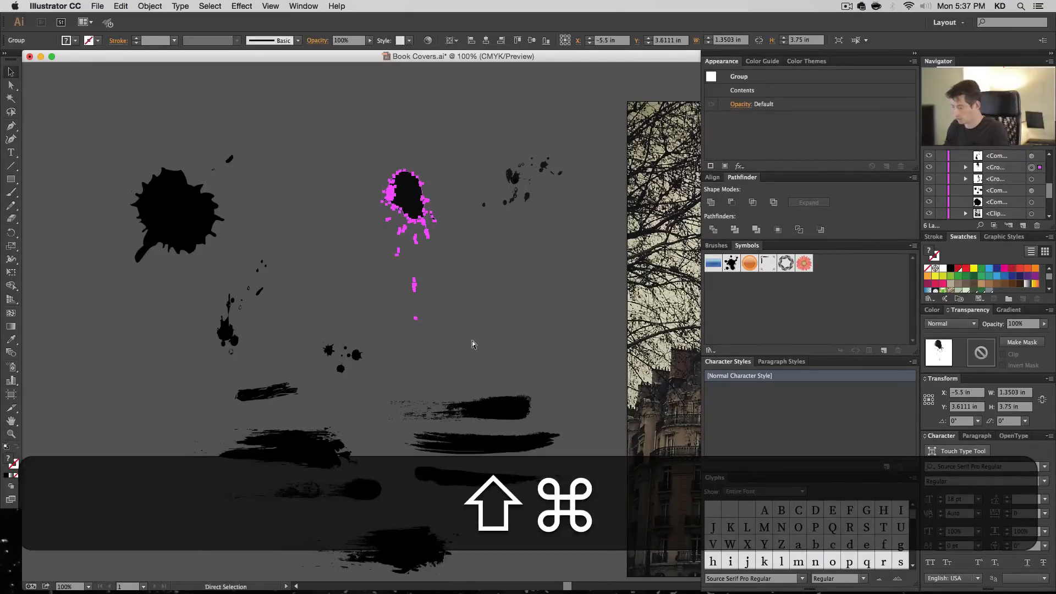
key("shift+super+8")
left_click(486, 355)
left_click_drag(415, 201, 141, 341)
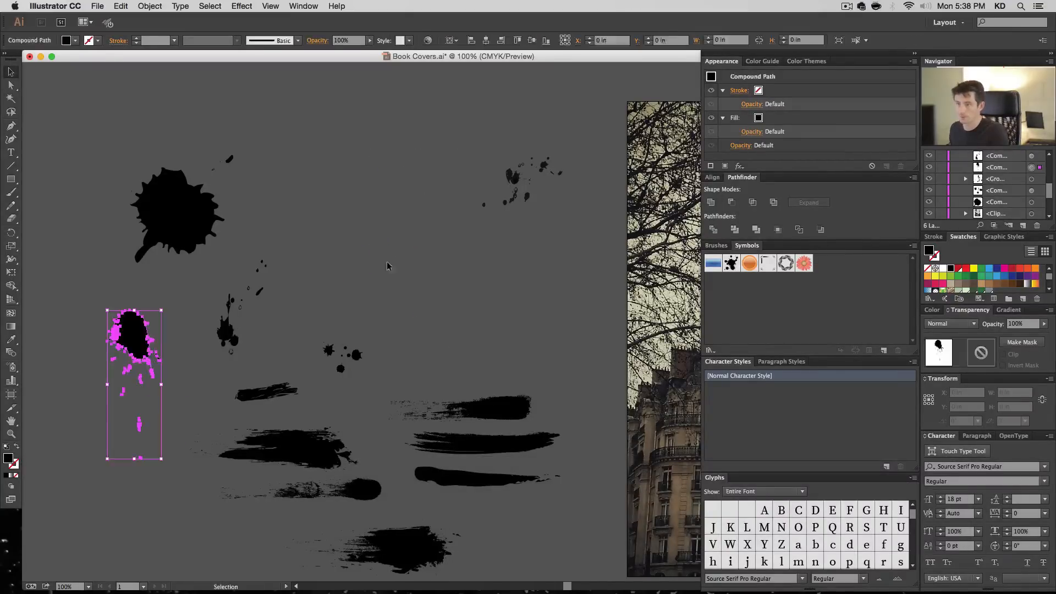
- Enlarge the gray scattered-drop splatter to about 2.04 by 1.63 in and move it to about X -6.19, Y 2.58 in
left_click_drag(601, 297, 601, 297)
left_click(565, 251)
left_click_drag(516, 193, 411, 268)
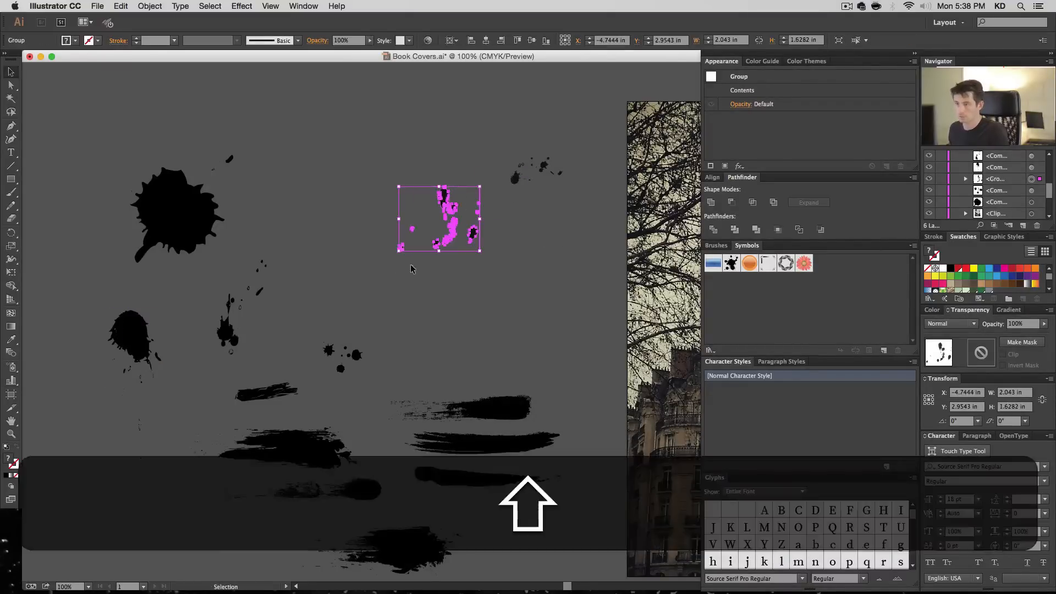
left_click_drag(426, 199, 369, 185)
- Delete the scattered-drop splatter's invisible bounding rectangle
key("a")
left_click(366, 192)
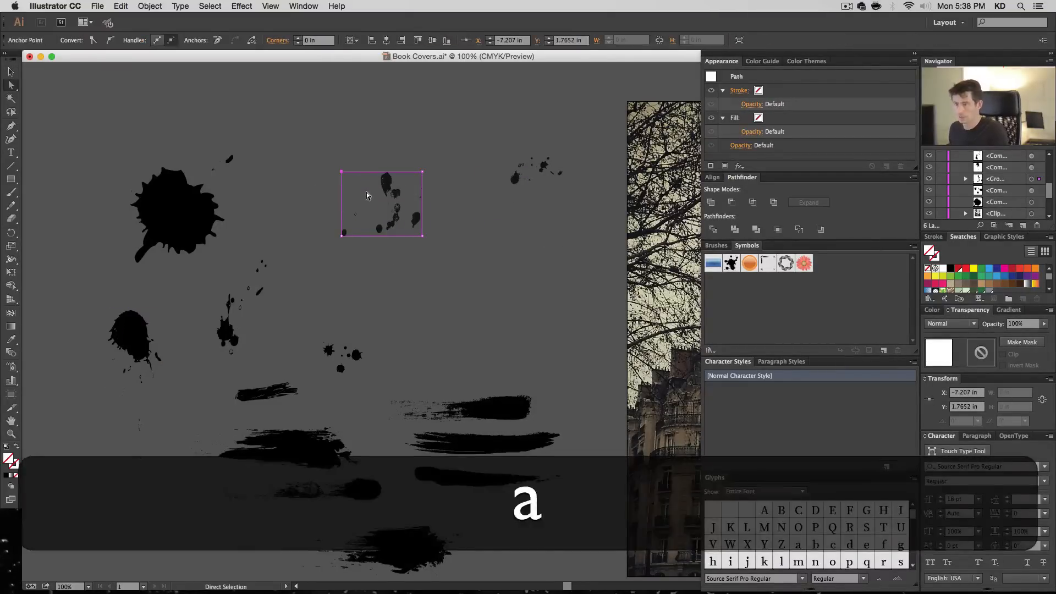
key("BackSpace")
key("v")
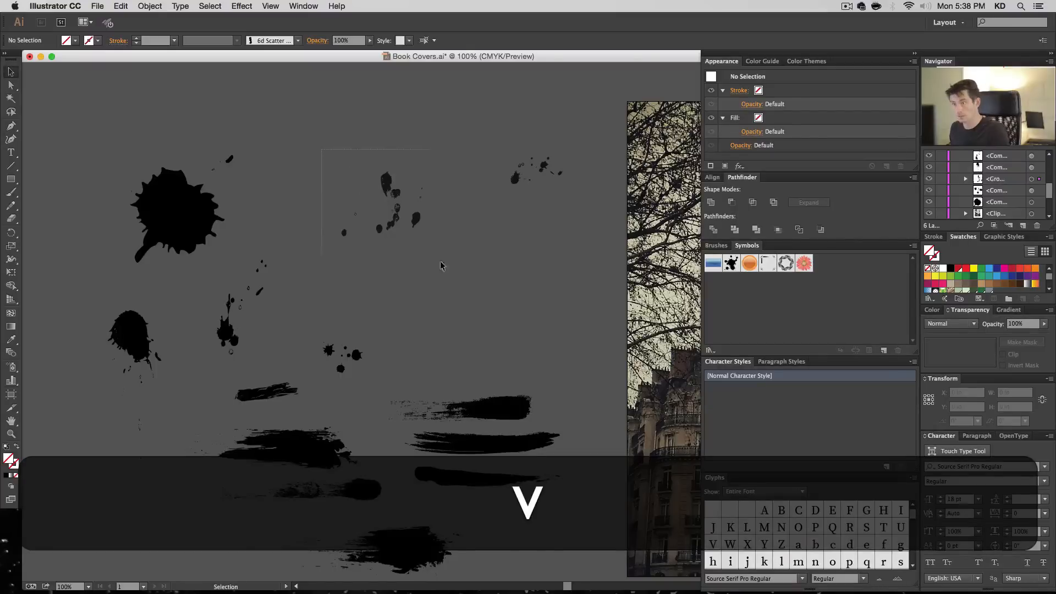
- Make the scattered-drop splatter a compound path and move it beside the large round blot, at about X -8.52, Y 2.57 in
left_click_drag(440, 262, 443, 265)
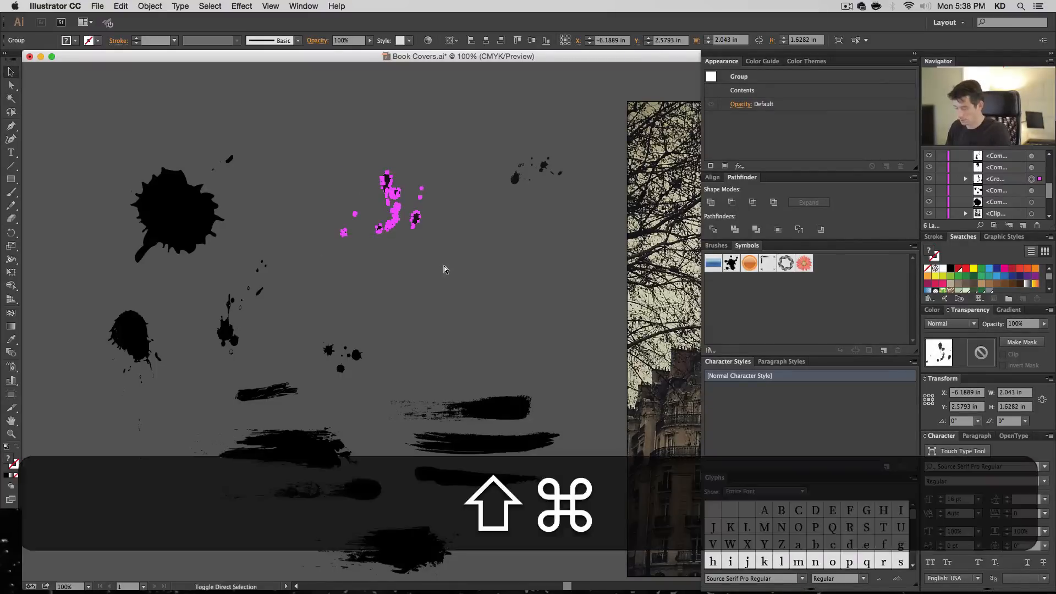
key("shift+super+8")
key("super+b")
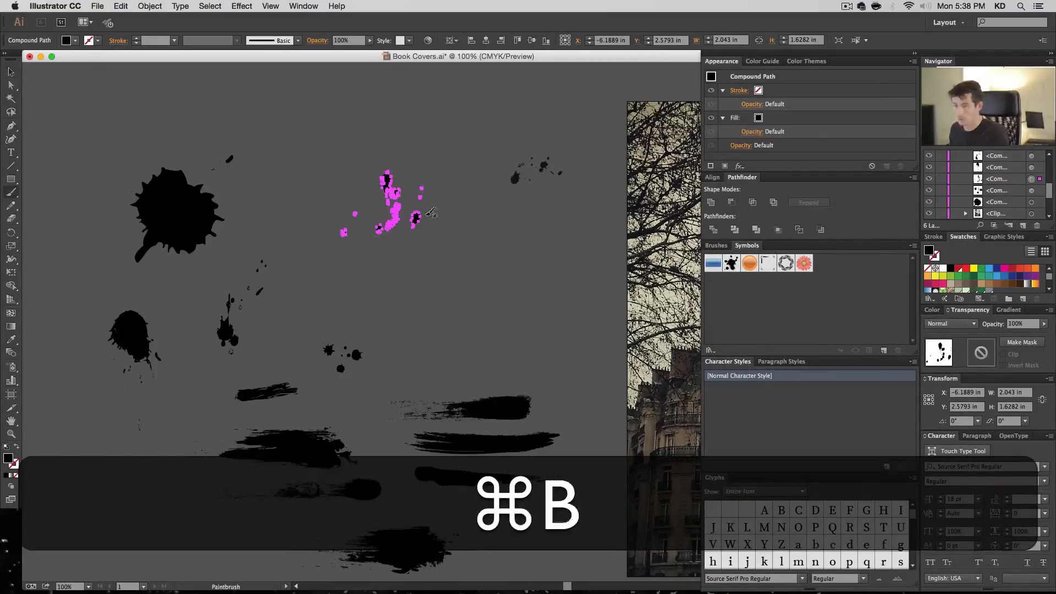
key("v")
left_click_drag(393, 211, 301, 211)
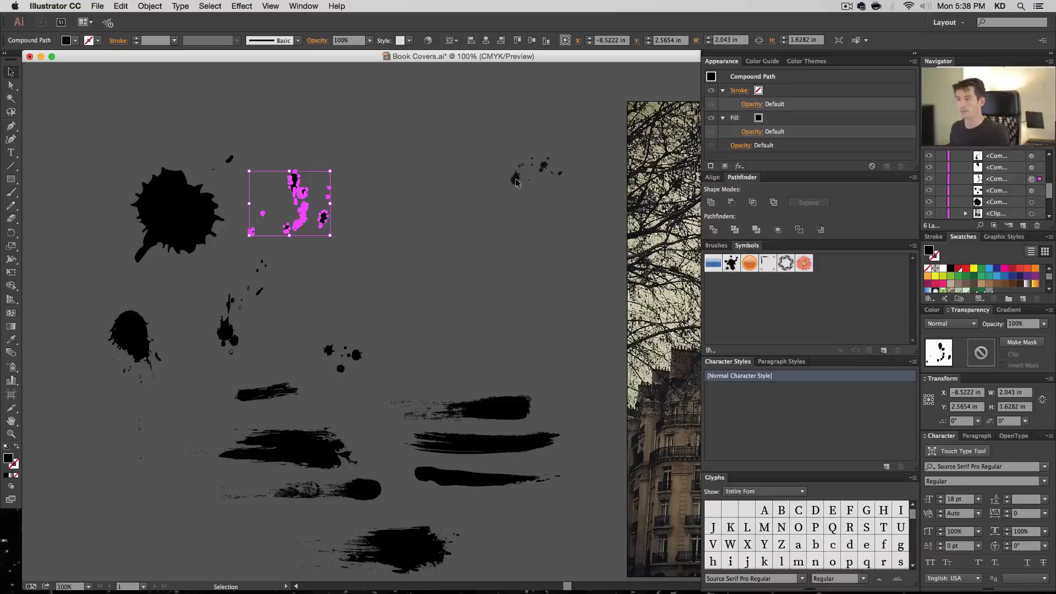
- Enlarge the last gray splatter to about 4.23 by 2.17 in and delete its invisible bounding rectangle
left_click(444, 263)
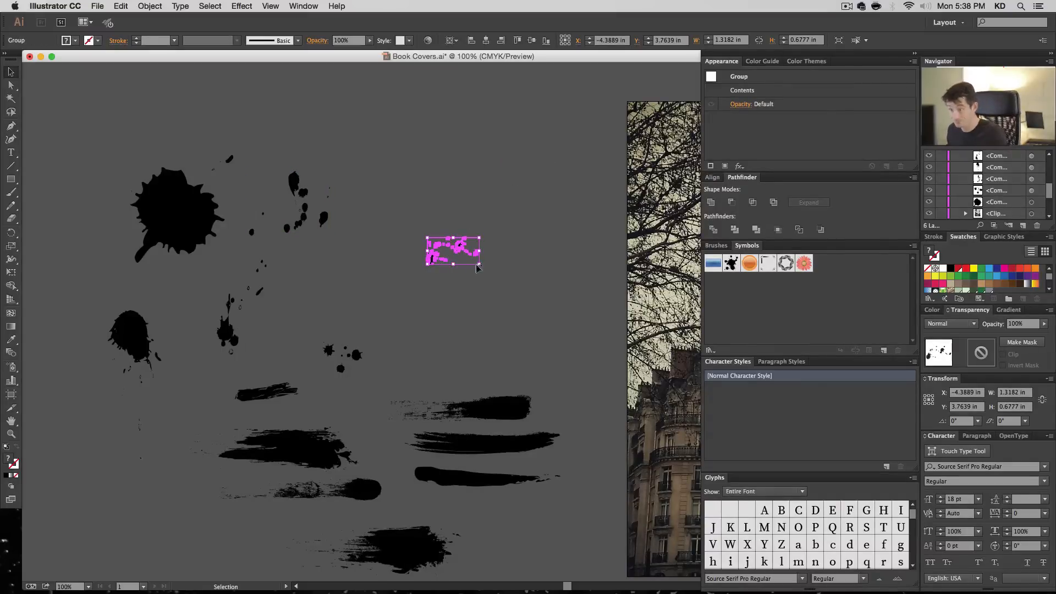
left_click_drag(477, 268, 593, 325)
key("a")
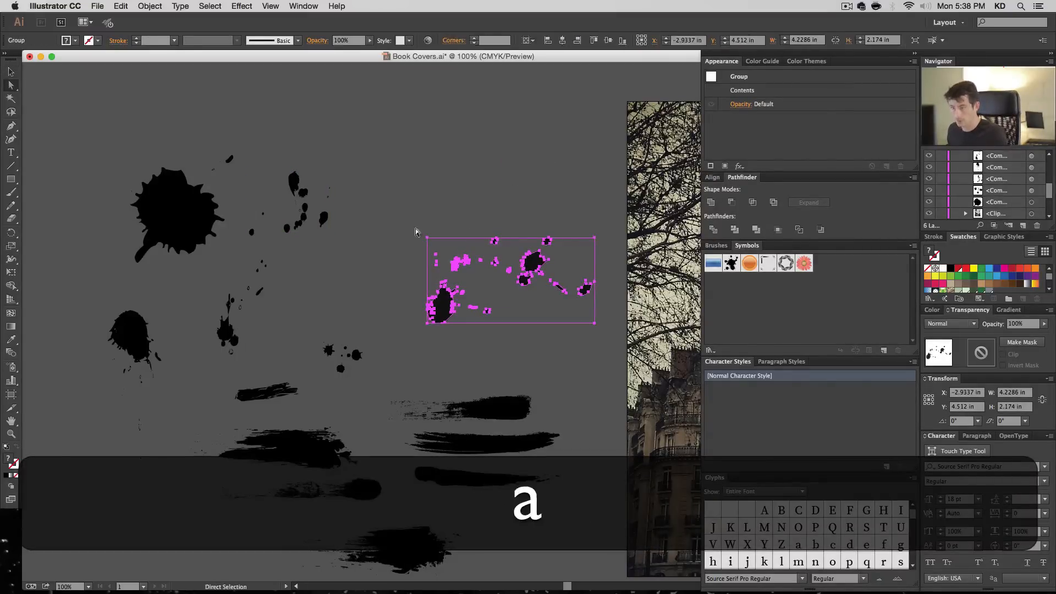
left_click(438, 249)
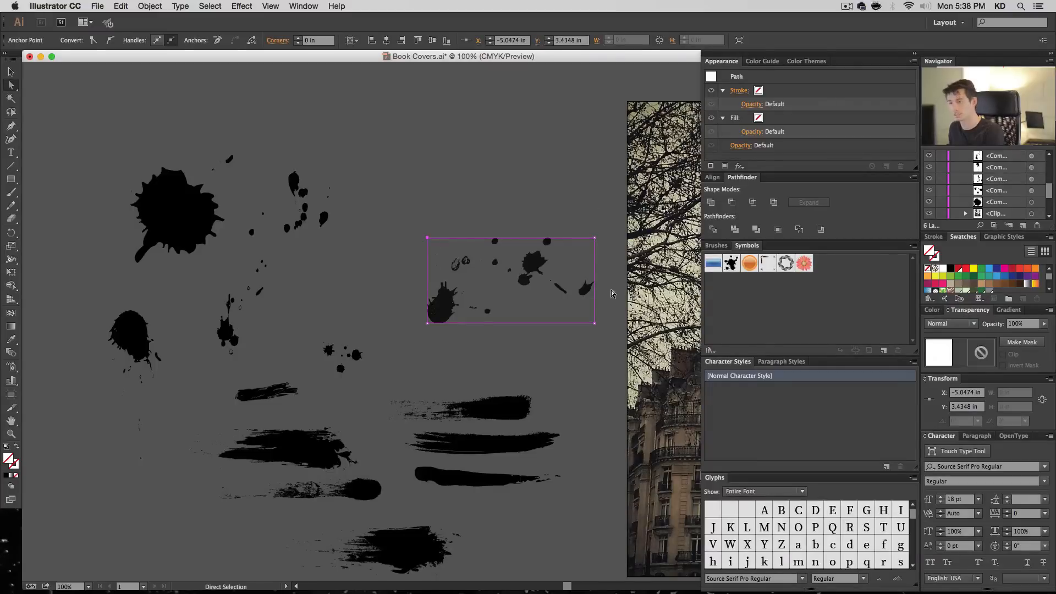
key("BackSpace")
key("v")
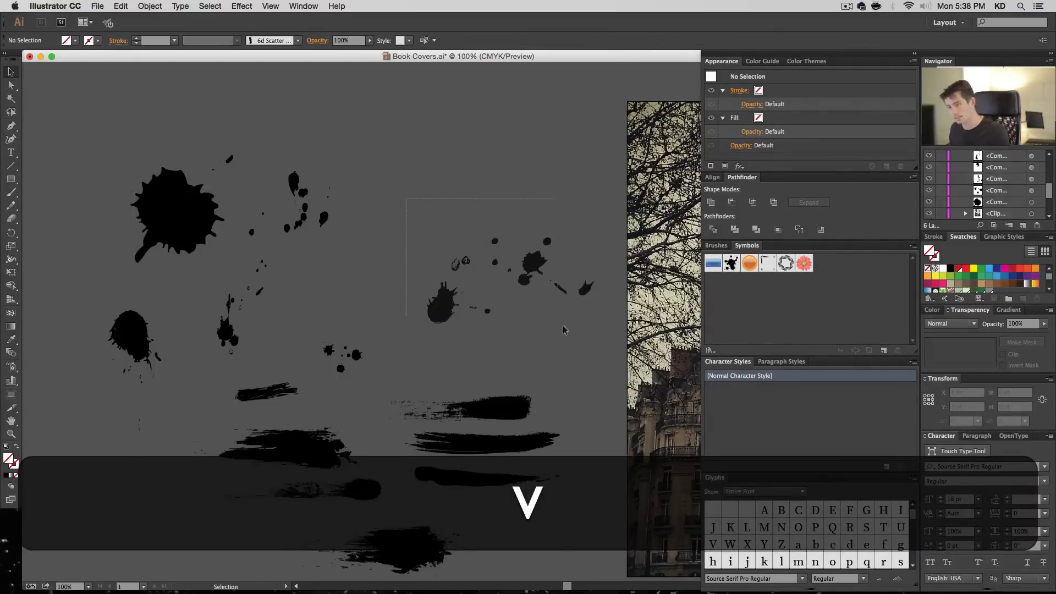
- Make the last enlarged splatter a compound path and deselect it
left_click_drag(563, 326, 597, 339)
key("super+8")
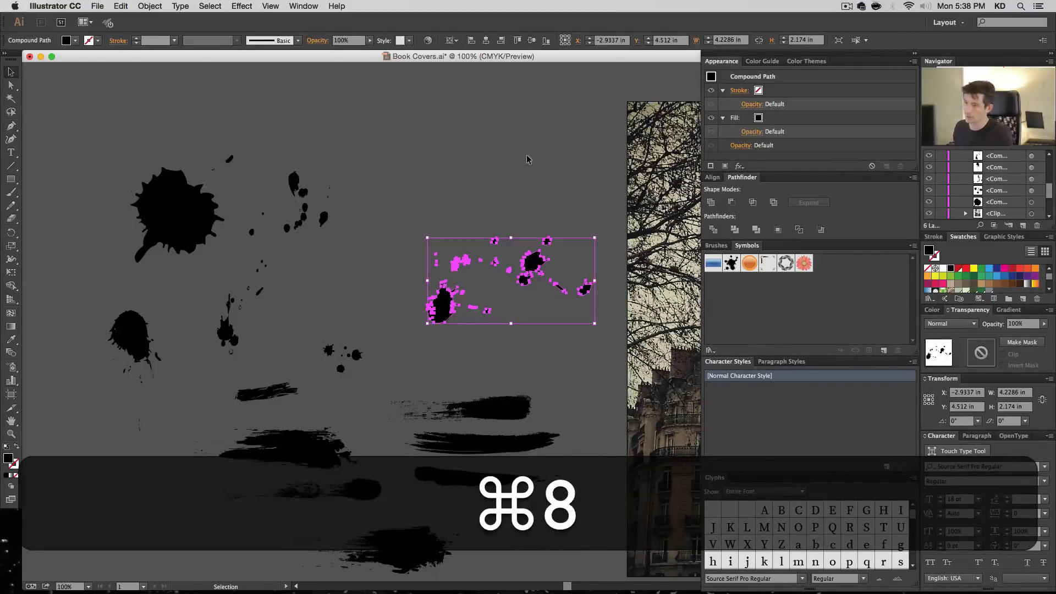
left_click(530, 163)
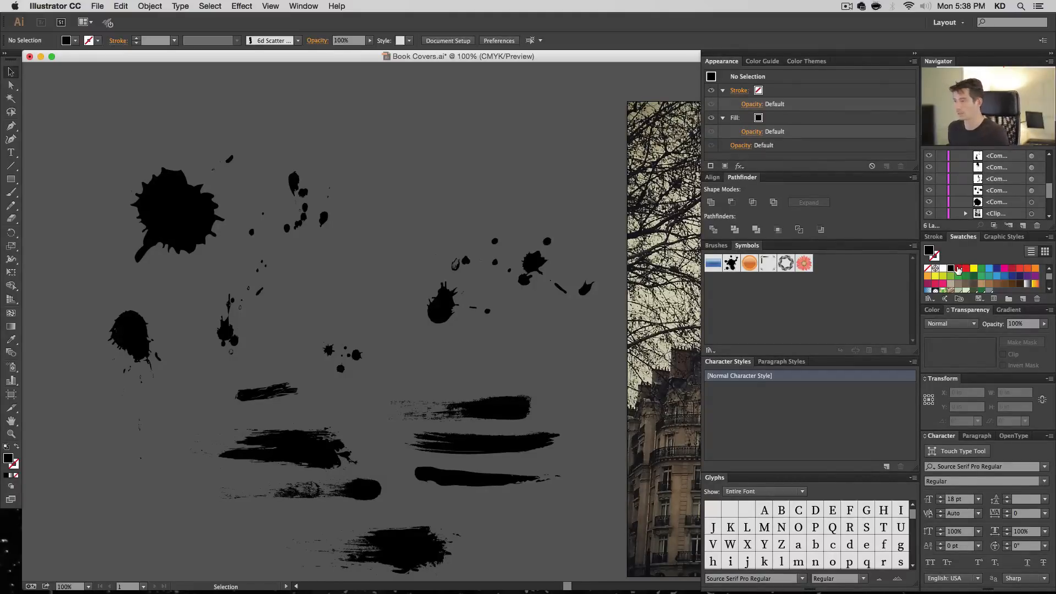
- Create a global process color swatch named Blood with CMYK values 0, 100, 100, 30
left_click(1022, 299)
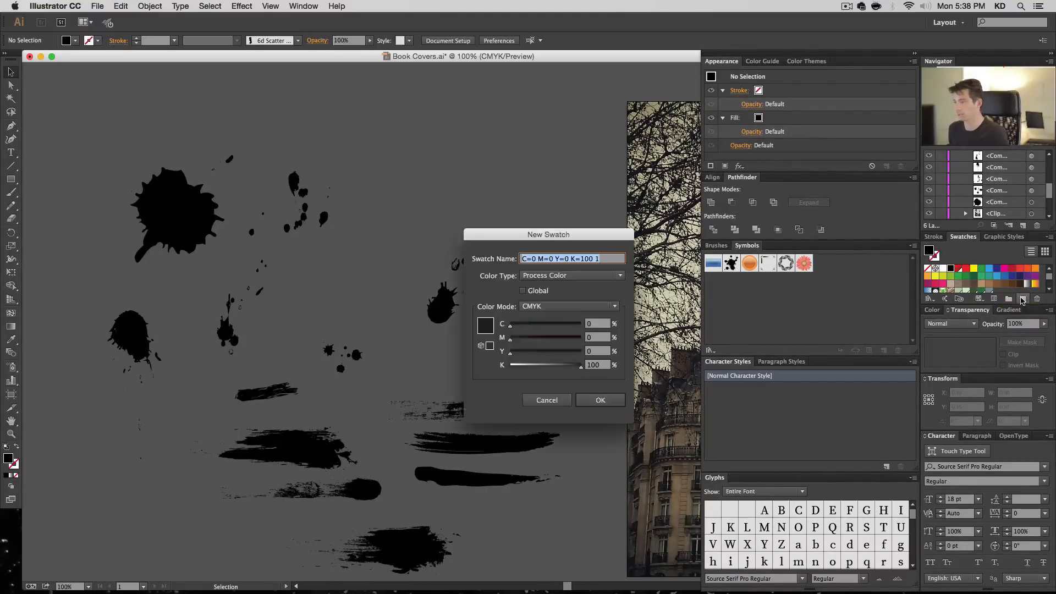
type("Blood")
key("Tab")
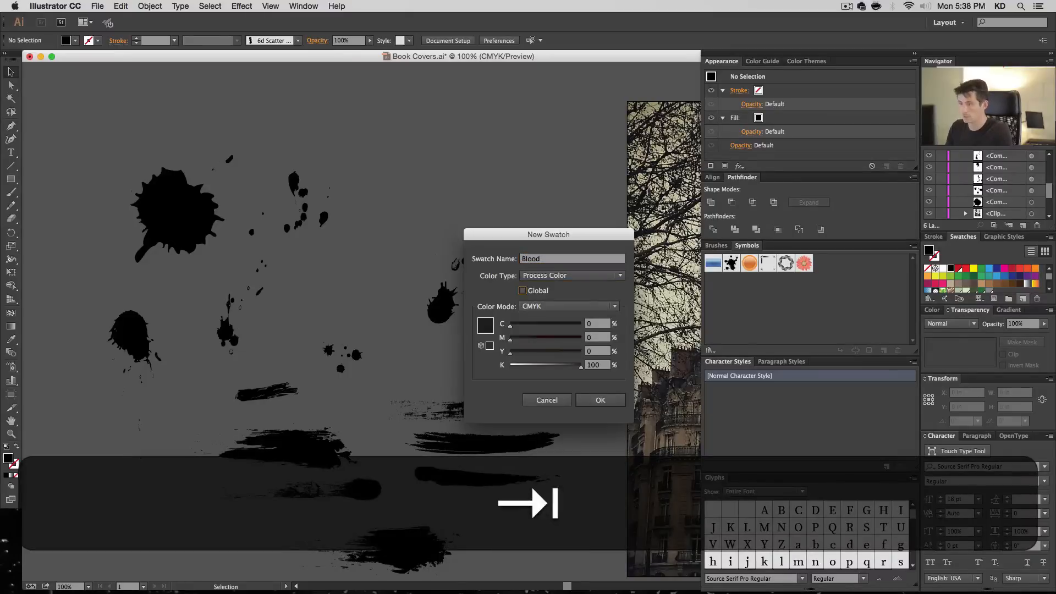
key("space")
key("Tab")
key("Tab")
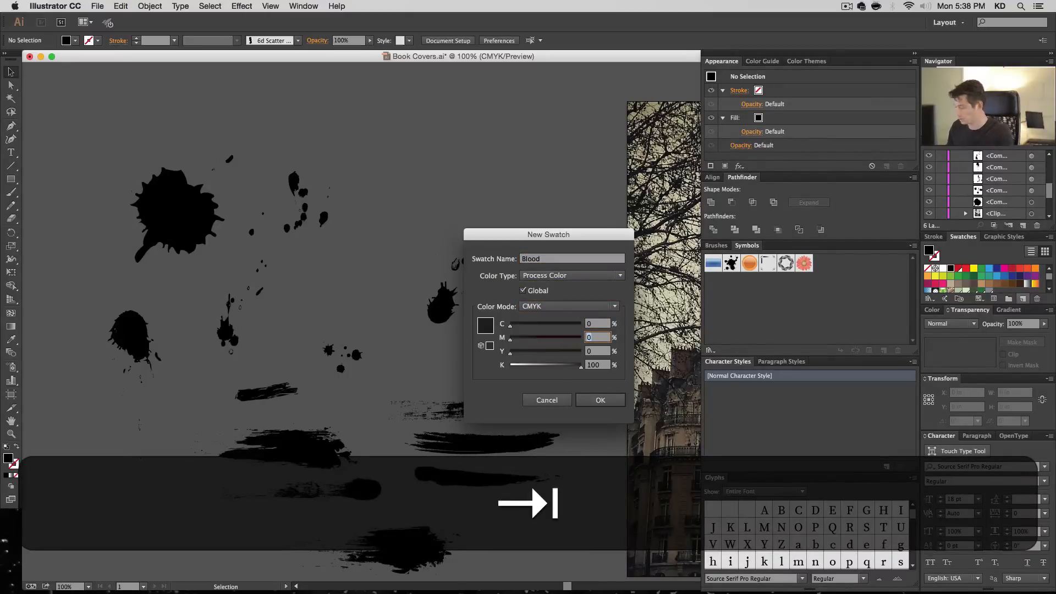
type("100")
key("Tab")
type("100")
key("Tab")
type("30")
key("Tab")
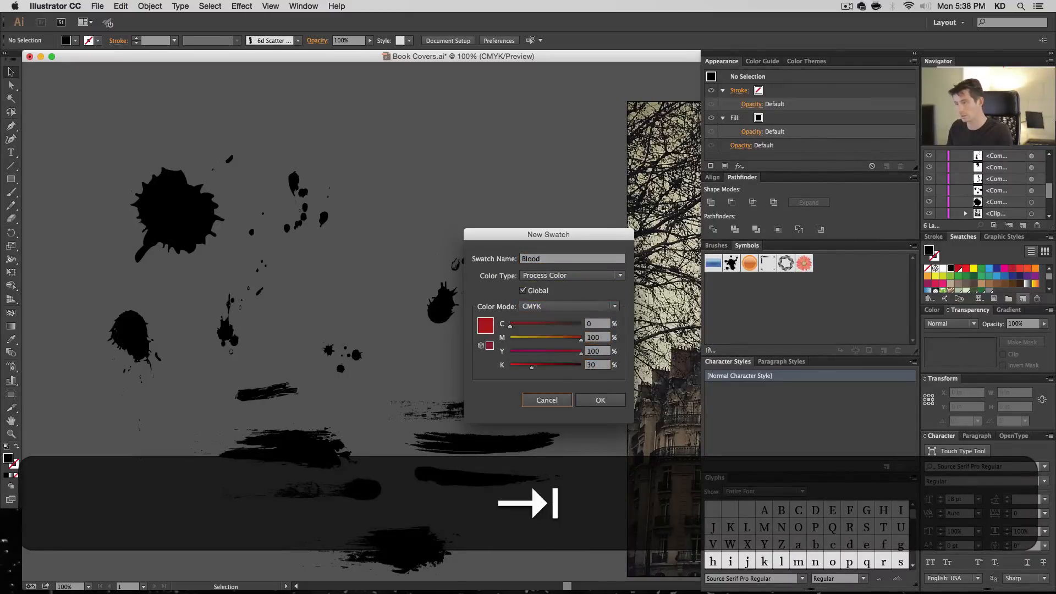
key("Return")
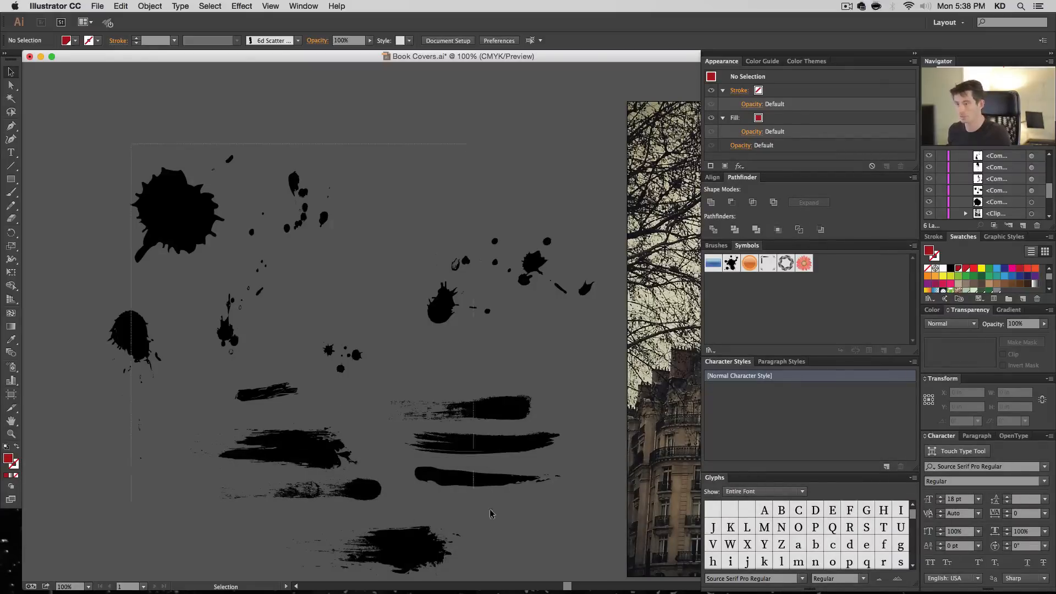
- Fill all the splatters and brush strokes with the Blood swatch
key("super+a")
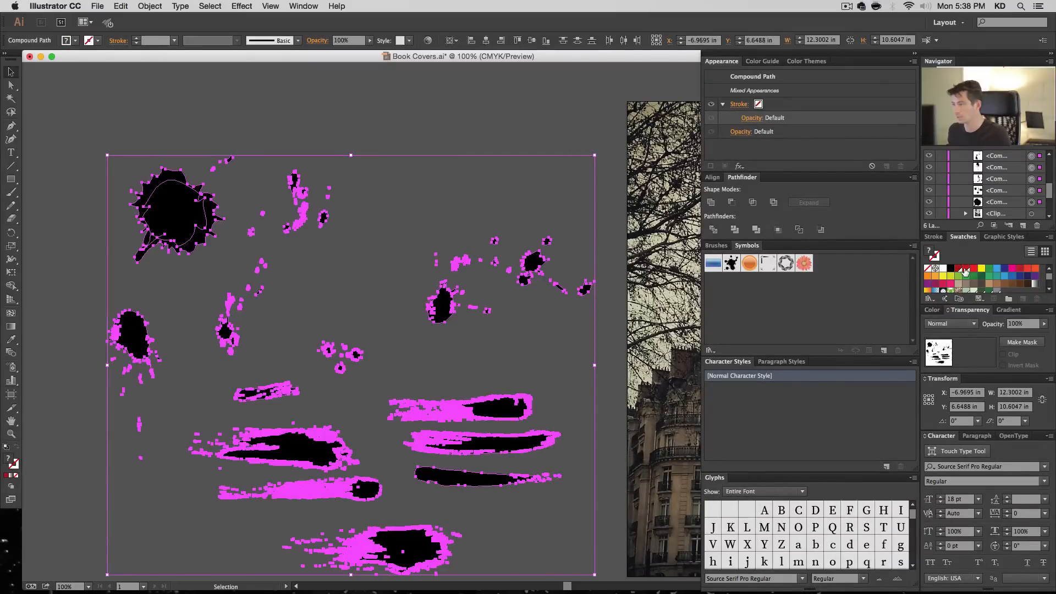
left_click(964, 269)
left_click(467, 206)
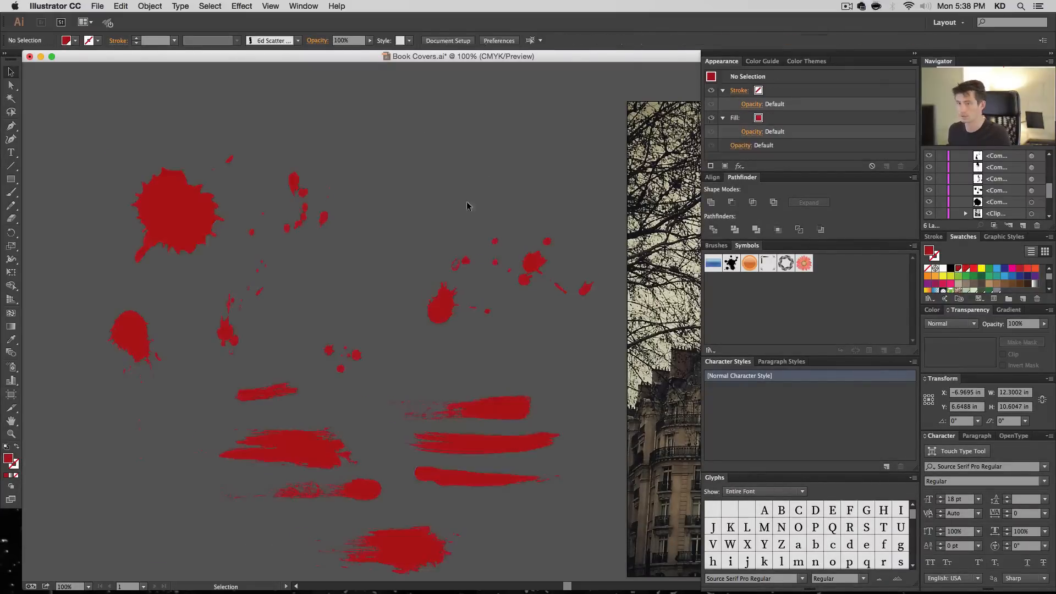
- Set the blending mode of all the red splatters and strokes to Multiply
key("super+a")
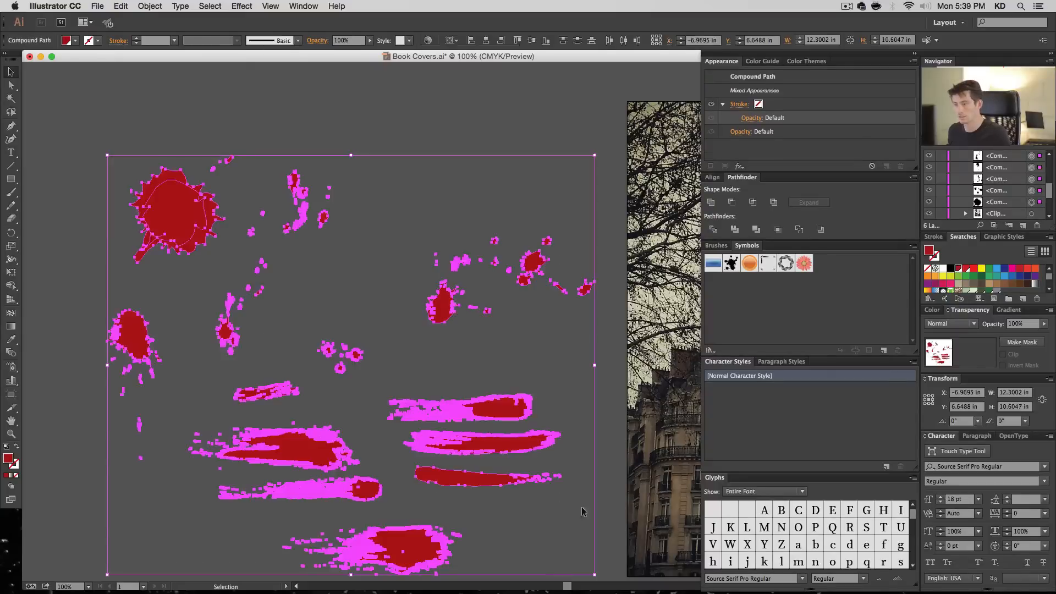
left_click(961, 323)
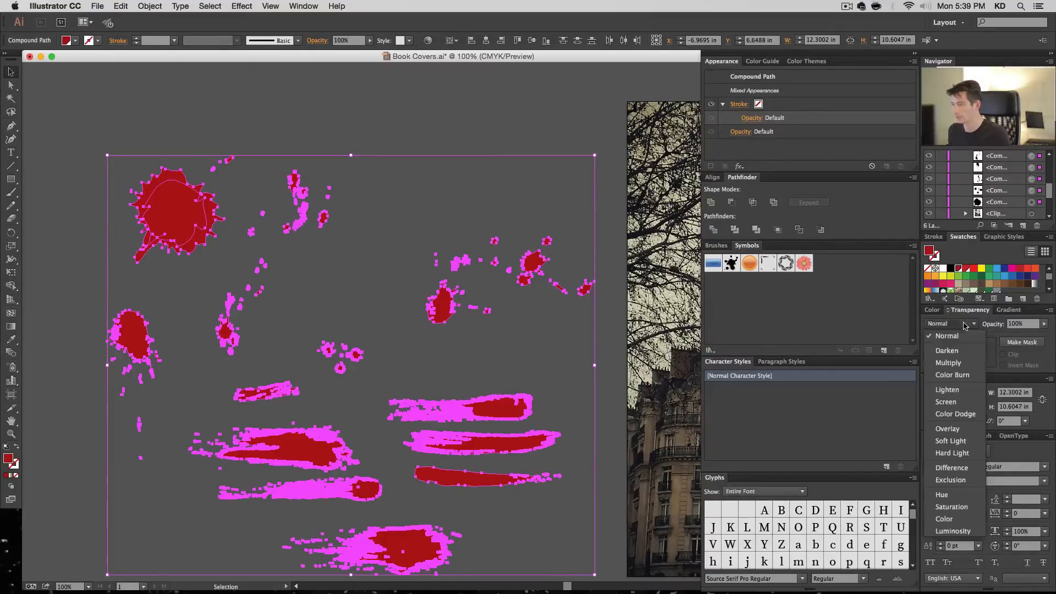
left_click(954, 363)
left_click(505, 256)
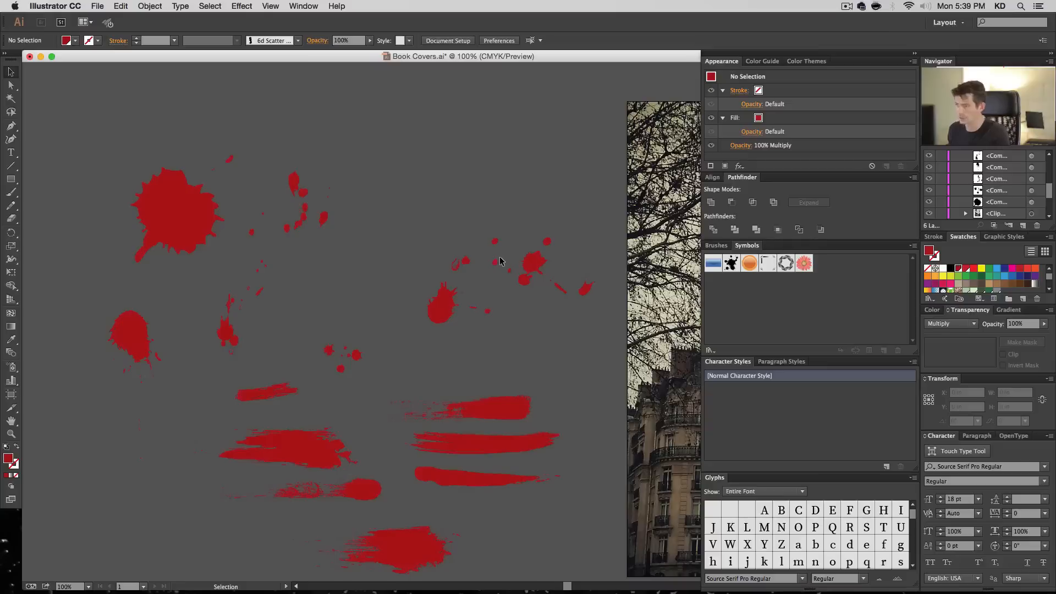
- Move the large round blot down over the dripping blot to check how their overlap blends
key("space")
left_click_drag(446, 226, 396, 226)
left_click_drag(130, 223, 134, 299)
left_click(184, 352)
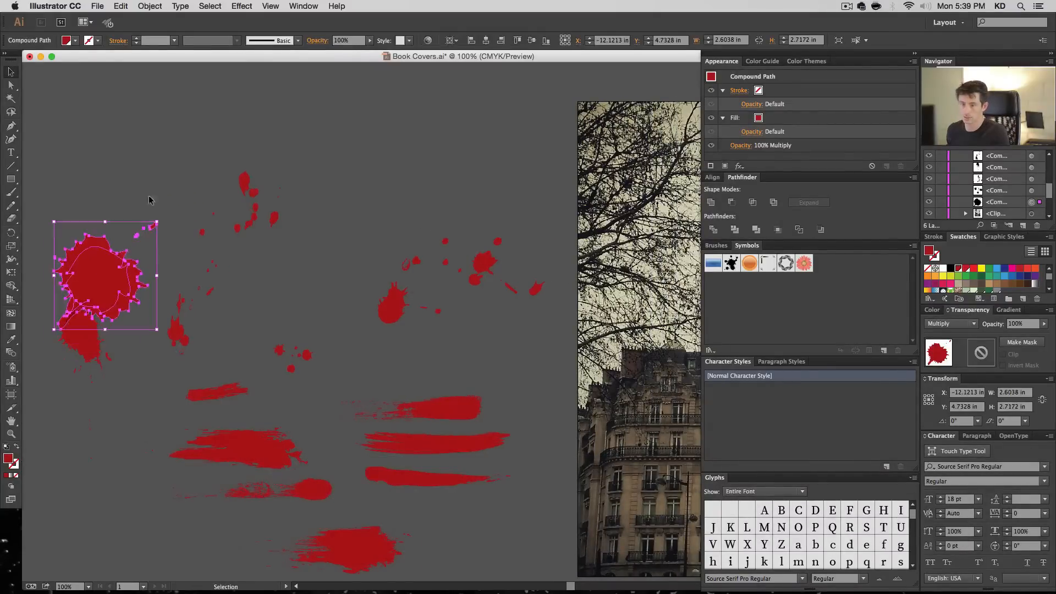
left_click(235, 256)
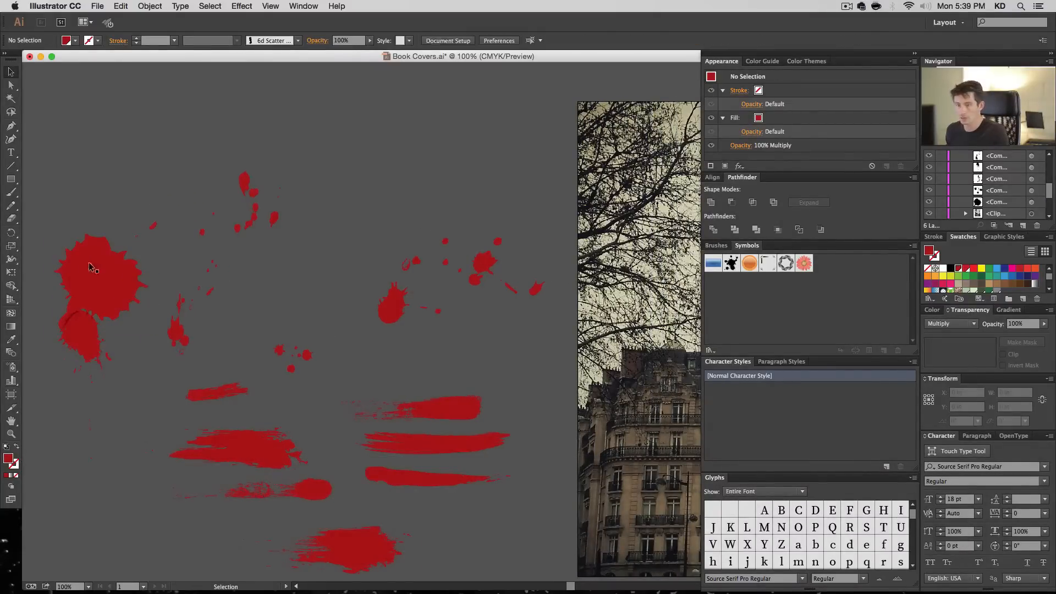
- Move the large round blot to the open space above the strokes and shrink it to about 1.09 by 1.13 in
left_click_drag(370, 135, 372, 136)
left_click_drag(437, 97, 375, 165)
left_click(417, 184)
left_click(355, 192)
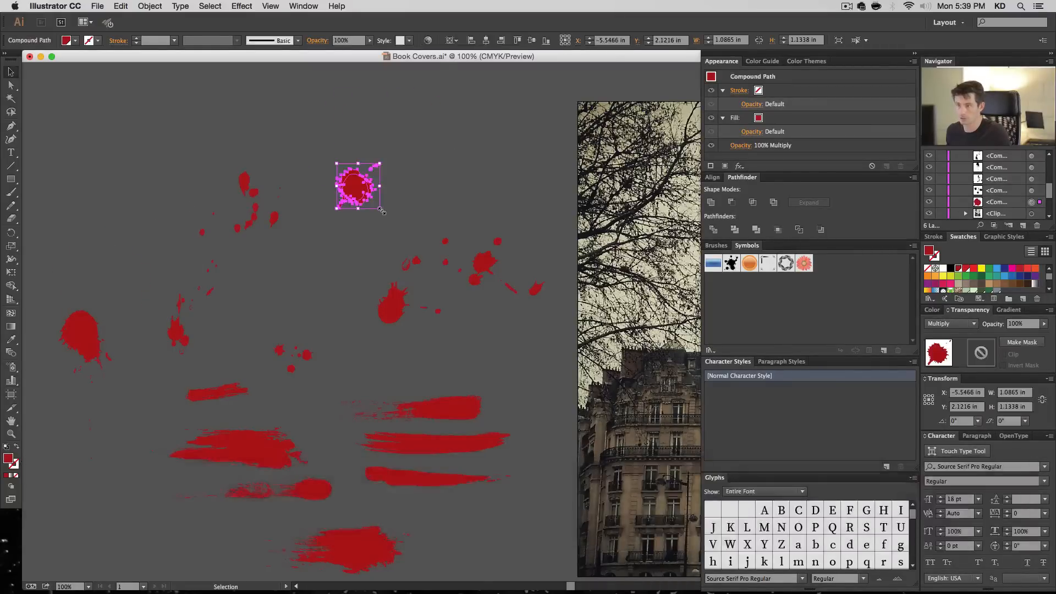
- Move the round blot beside the drop trail, then shrink the dripping blot to about 1.14 by 3.17 in and the lowest stroke to 3.27 by 0.9 in
left_click_drag(381, 209, 319, 239)
left_click(416, 175)
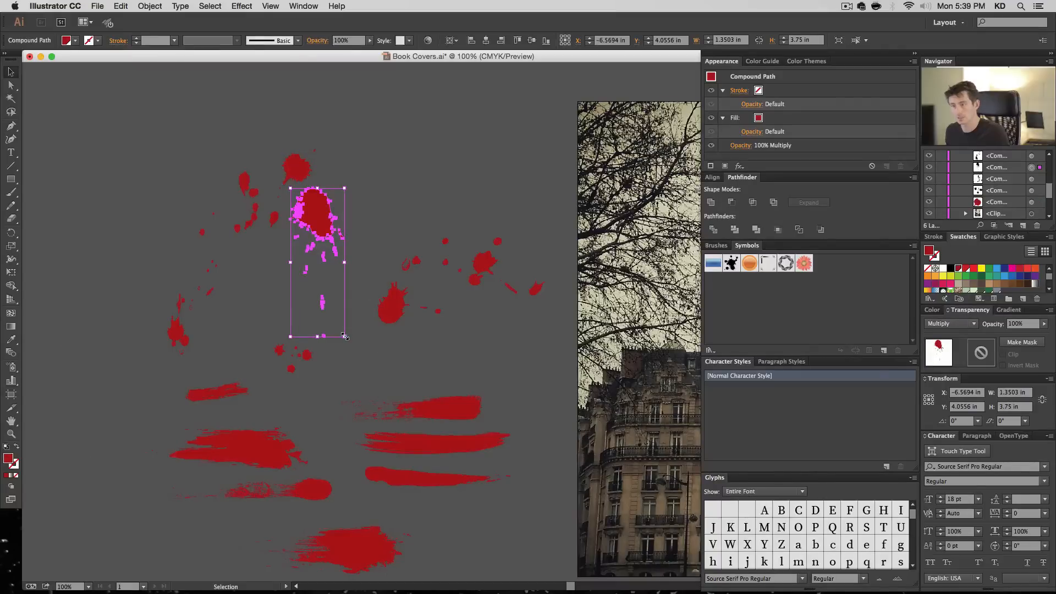
left_click_drag(345, 336, 336, 314)
left_click(361, 555)
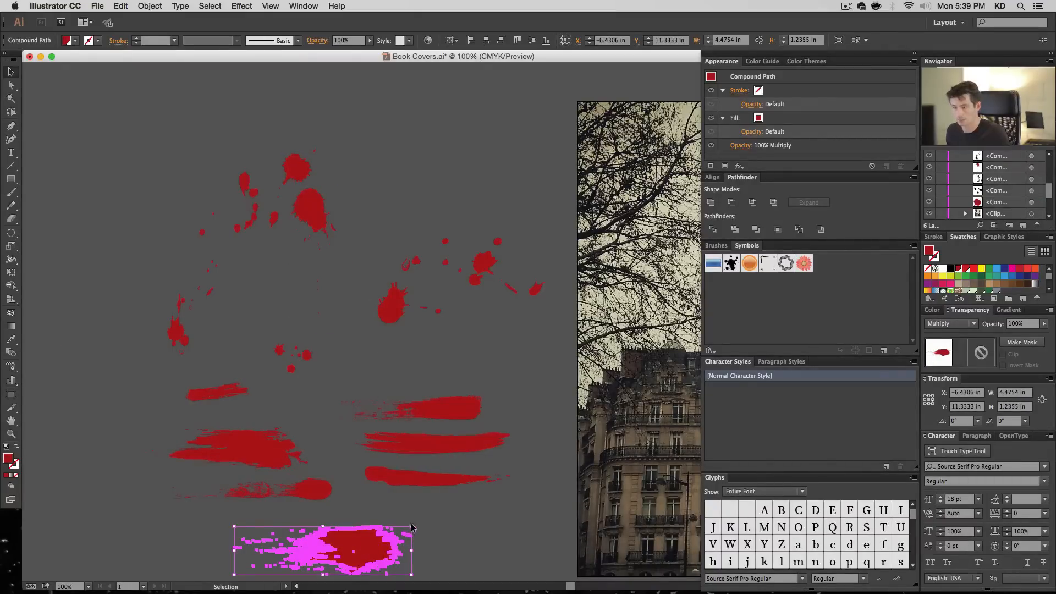
left_click_drag(411, 527, 366, 539)
left_click(352, 515)
- Flatten and shrink the ragged wide brush stroke in the middle of the stroke group
left_click(283, 459)
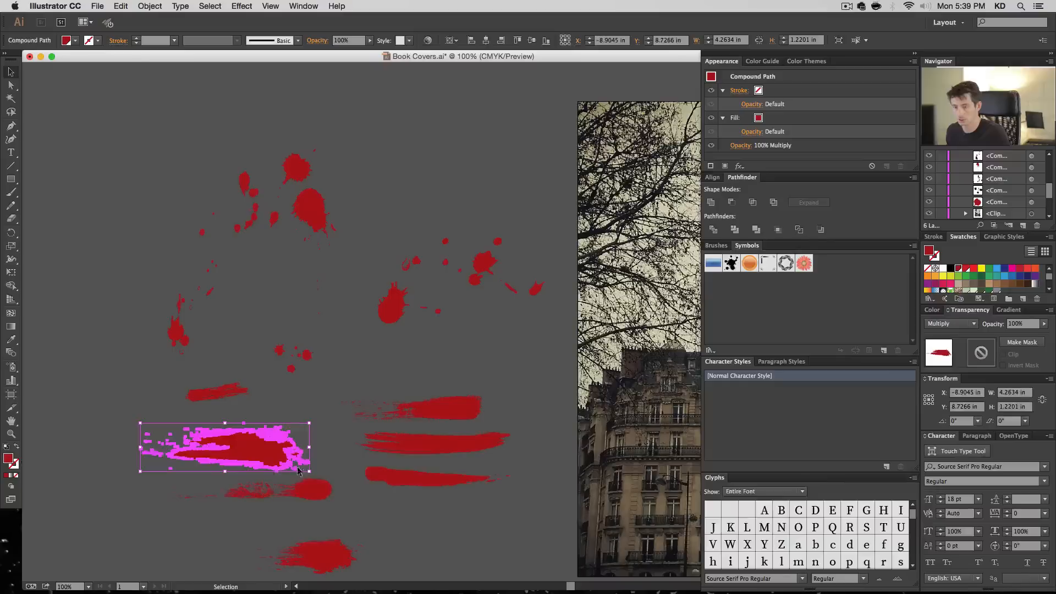
left_click_drag(225, 472, 225, 464)
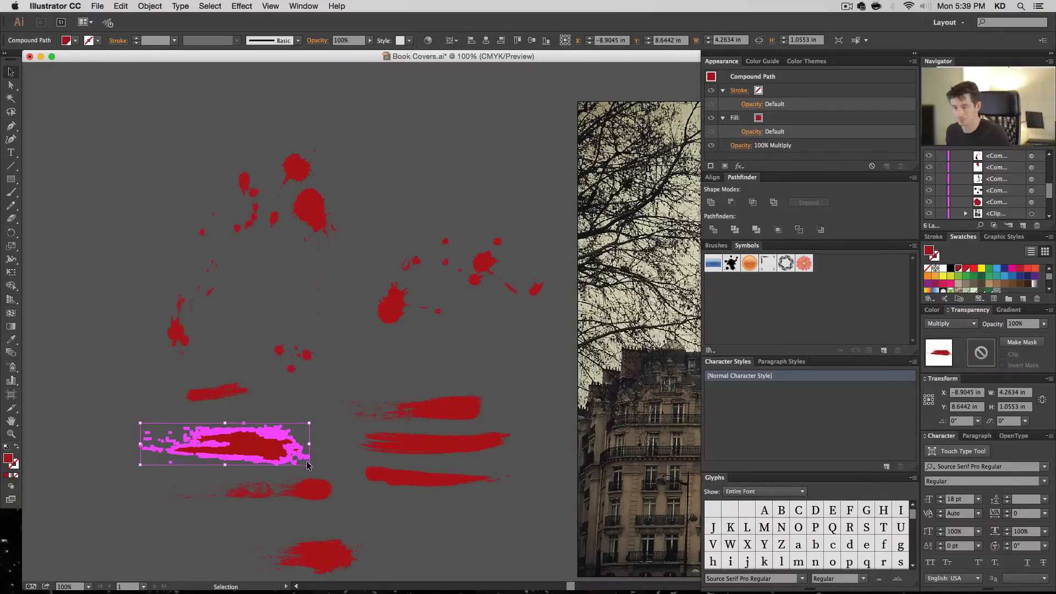
mouse_move(309, 465)
left_mouse_down()
mouse_move(232, 445)
mouse_move(249, 483)
mouse_move(338, 483)
mouse_move(306, 475)
left_mouse_up()
left_click(223, 446)
- Stack several brush strokes, the dripping blot, the round blot and a splatter over one another to test how they blend
left_click(351, 492)
left_click(357, 459)
mouse_move(438, 440)
left_mouse_down()
mouse_move(240, 460)
mouse_move(243, 475)
left_mouse_up()
left_click_drag(440, 478, 297, 463)
mouse_move(220, 392)
left_mouse_down()
mouse_move(231, 468)
mouse_move(190, 487)
left_mouse_up()
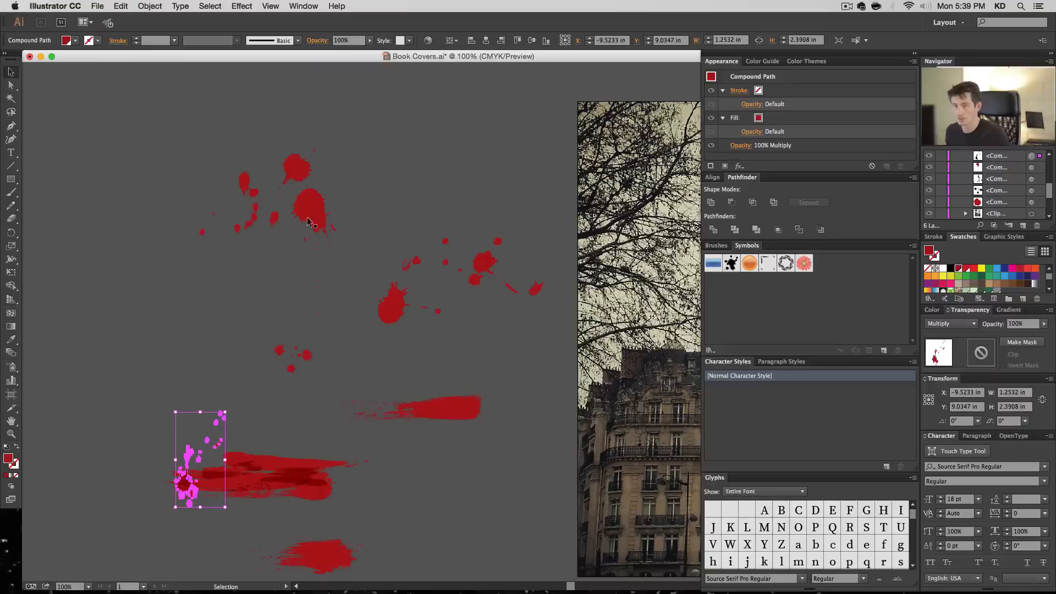
mouse_move(310, 219)
left_mouse_down()
mouse_move(239, 478)
mouse_move(207, 471)
left_mouse_up()
mouse_move(302, 175)
left_mouse_down()
mouse_move(249, 512)
mouse_move(231, 514)
left_mouse_up()
- Spread the stacked brush strokes and dripping blot apart and move the drop trail clear of them
mouse_move(248, 178)
left_mouse_down()
mouse_move(275, 476)
mouse_move(208, 243)
left_mouse_up()
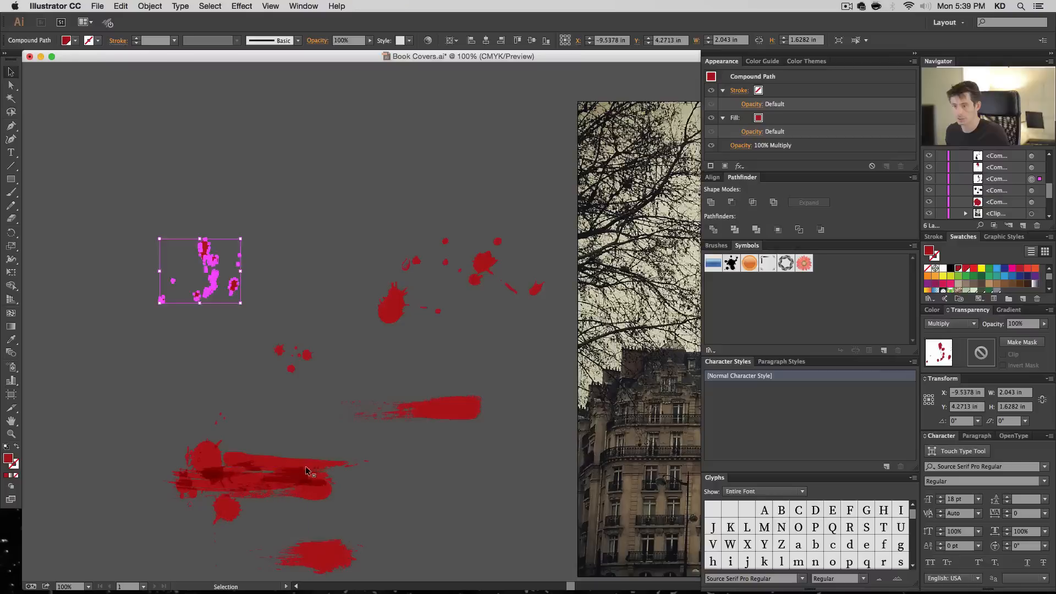
left_click_drag(310, 472, 326, 401)
left_click_drag(302, 481, 484, 522)
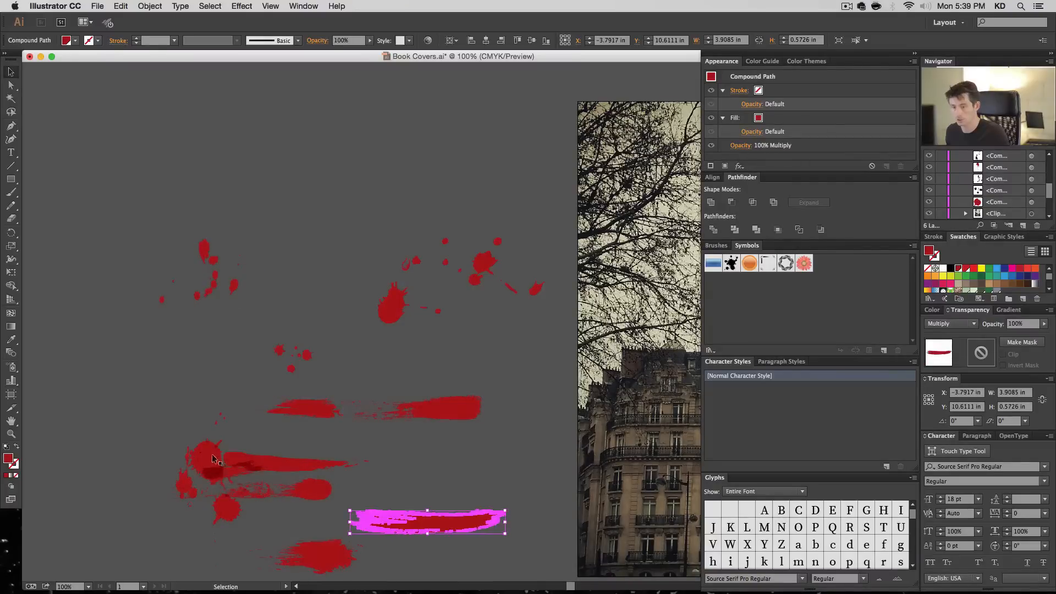
left_click_drag(213, 458, 190, 371)
left_click_drag(278, 464, 308, 439)
left_click_drag(264, 490, 390, 475)
- Collapse the inner panel column to icons so the splatters and the whole cover width fit on the canvas
key("space")
mouse_move(420, 374)
left_mouse_down()
mouse_move(378, 348)
mouse_move(260, 327)
left_mouse_up()
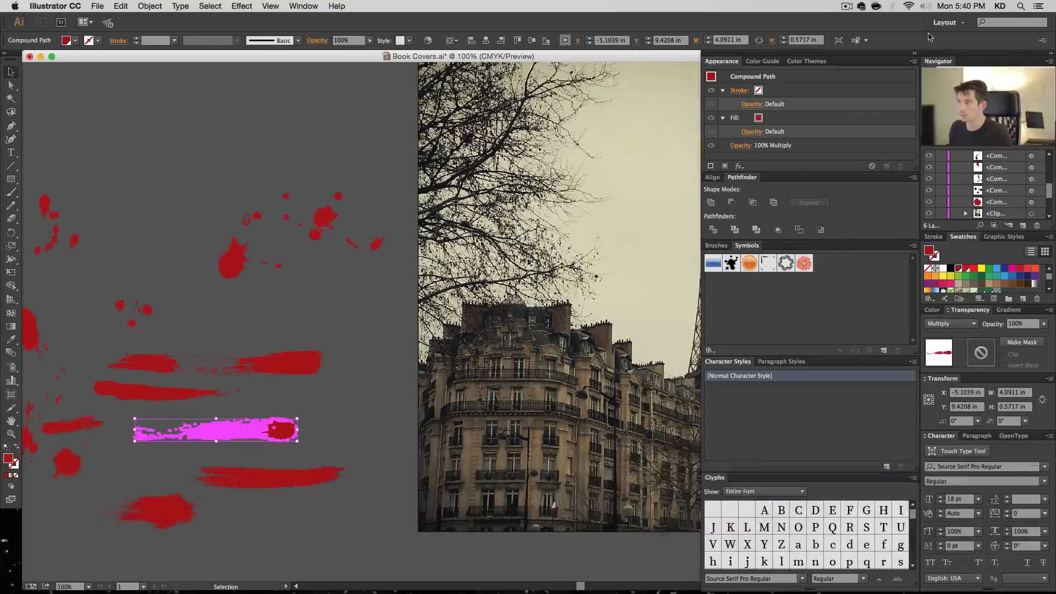
left_click(914, 53)
key("space")
left_click_drag(574, 246, 637, 324)
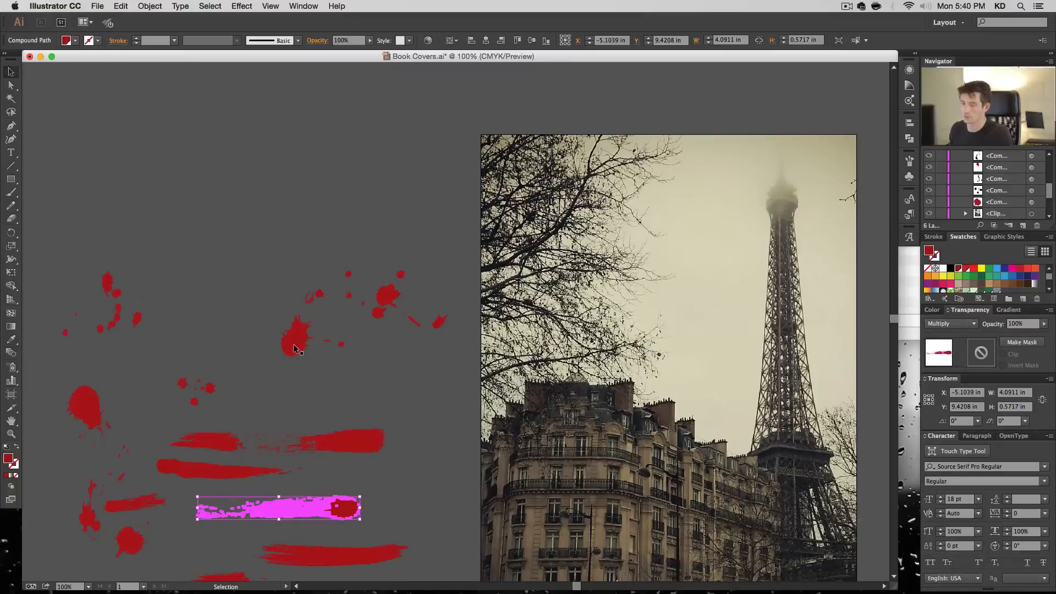
- Arrange the large splatter, drop trail, dripping blot and small droplets in the open area above the brush strokes
left_click_drag(297, 349, 355, 312)
left_click_drag(164, 202, 161, 183)
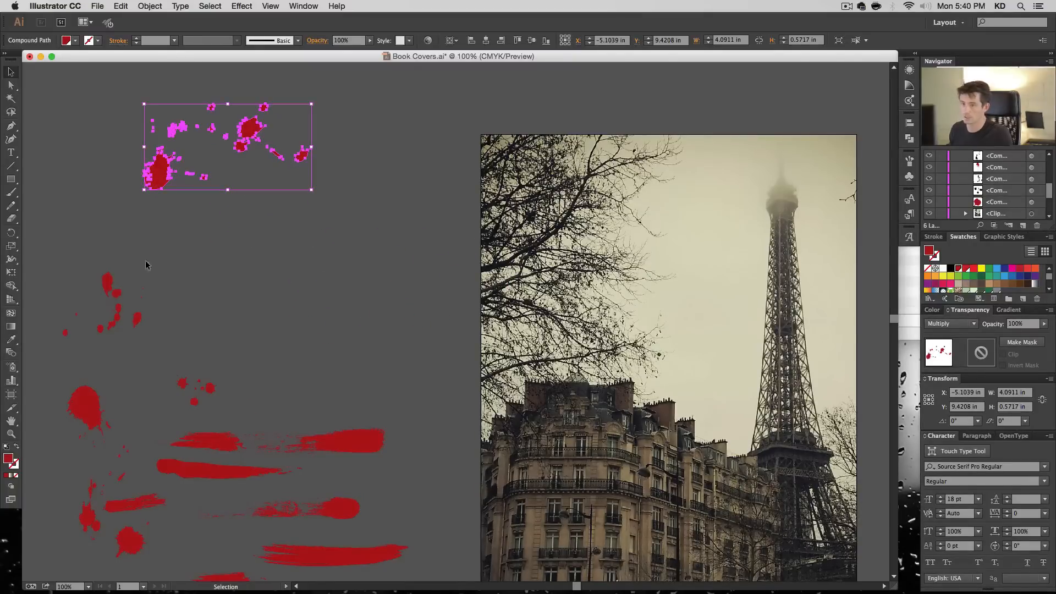
left_click_drag(110, 283, 223, 220)
left_click_drag(91, 402, 133, 250)
mouse_move(198, 395)
left_mouse_down()
mouse_move(202, 300)
mouse_move(213, 335)
left_mouse_up()
- Separate the ragged strokes, the short stroke and the curved splatter so each lies clear beside the cover
left_click_drag(213, 446, 163, 402)
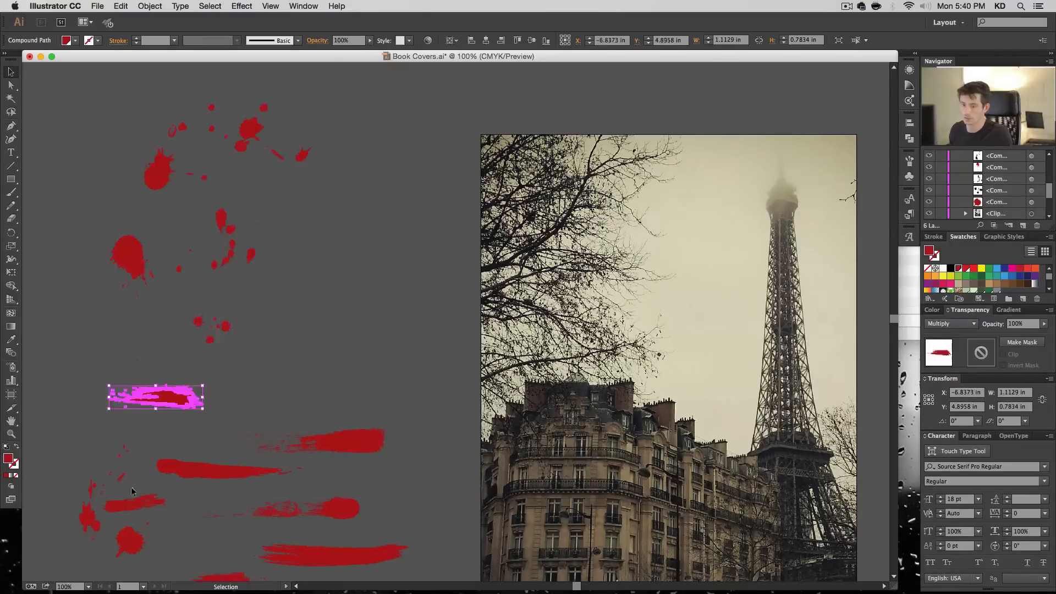
mouse_move(88, 497)
left_mouse_down()
mouse_move(76, 490)
mouse_move(38, 352)
left_mouse_up()
left_click_drag(132, 514, 132, 455)
key("space")
left_click_drag(266, 532, 272, 422)
mouse_move(238, 477)
left_mouse_down()
mouse_move(275, 302)
mouse_move(353, 282)
left_mouse_up()
key("space")
mouse_move(386, 245)
left_mouse_down()
mouse_move(416, 418)
mouse_move(399, 334)
left_mouse_up()
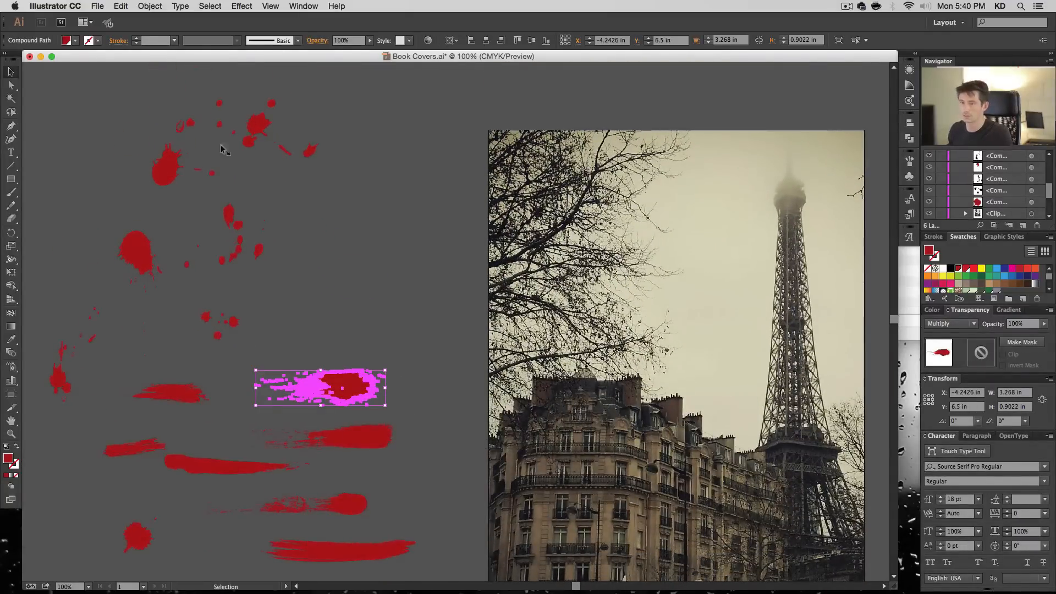
- Copy the large splatter and the dripping blot onto the tree branches in the cover's upper left
left_click_drag(167, 174, 199, 183)
left_click_drag(480, 246, 552, 240)
left_click(268, 134)
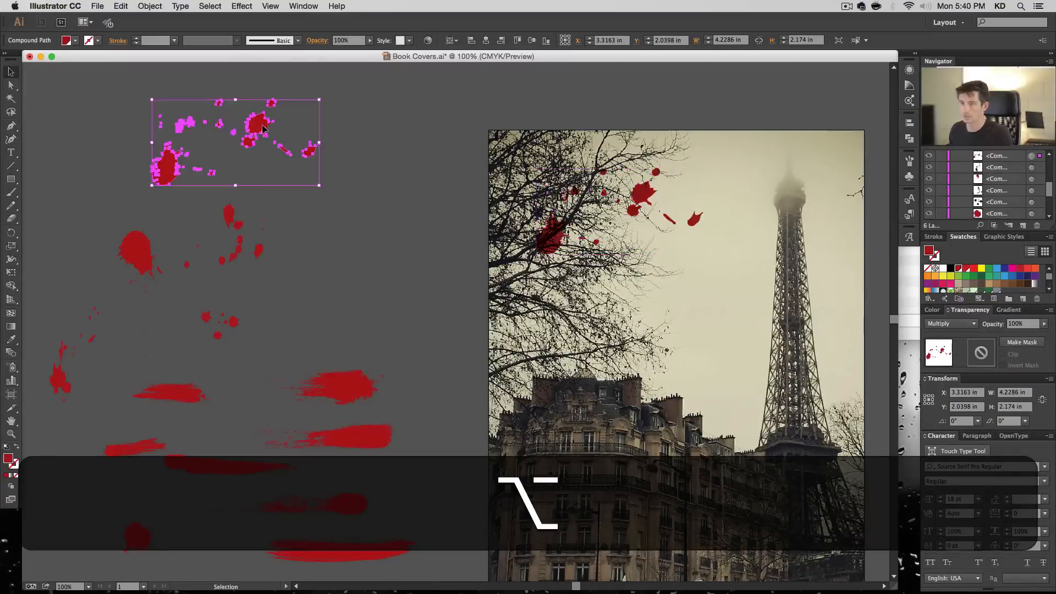
left_click_drag(138, 253, 471, 251)
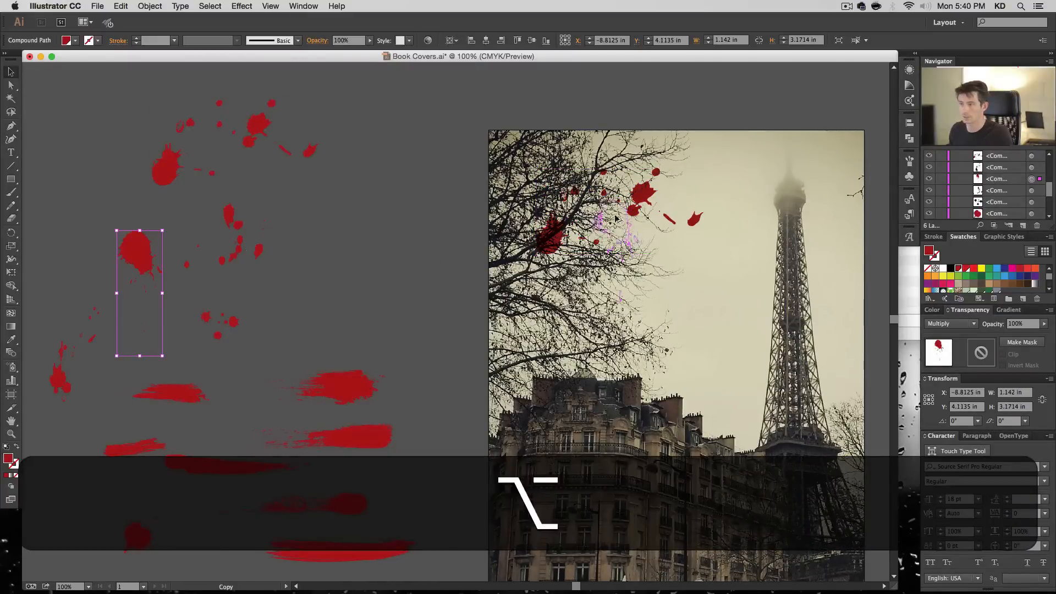
left_click_drag(616, 218, 599, 219)
- Add a copy of the drop trail, enlarged to about 3.48 by 2.78 in, and copies of the small droplets to the cover's splatter cluster
left_click_drag(231, 216, 539, 325)
left_click_drag(214, 319, 278, 319)
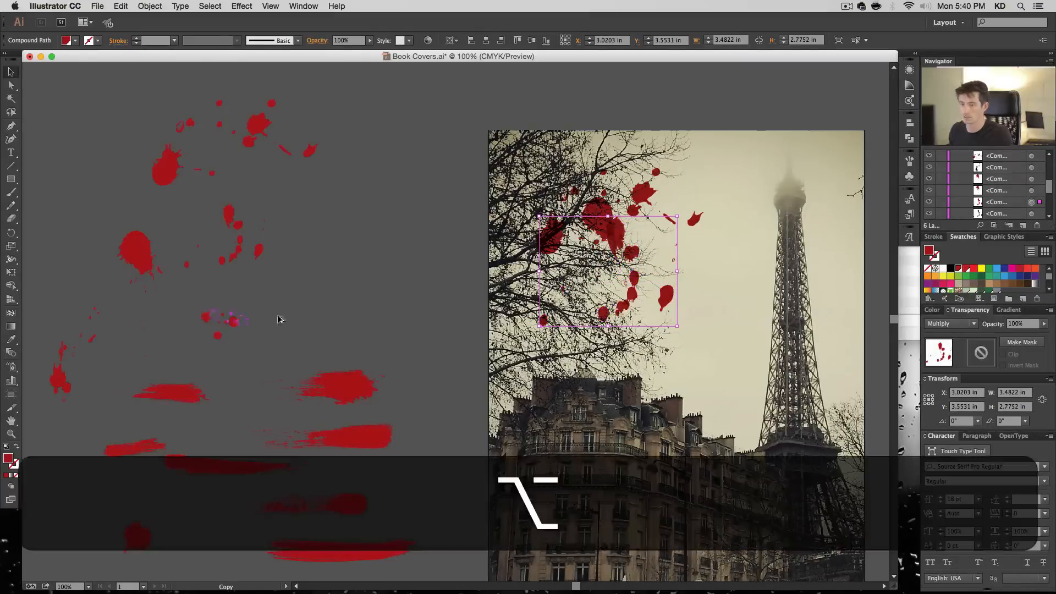
left_click_drag(621, 263, 662, 301)
- Copy the thick strokes, the round blot and the curved splatter, enlarged to about 1.99 by 3.79 in, into the cover's cluster
mouse_move(354, 388)
left_mouse_down()
mouse_move(592, 333)
mouse_move(650, 297)
mouse_move(517, 304)
mouse_move(563, 290)
left_mouse_up()
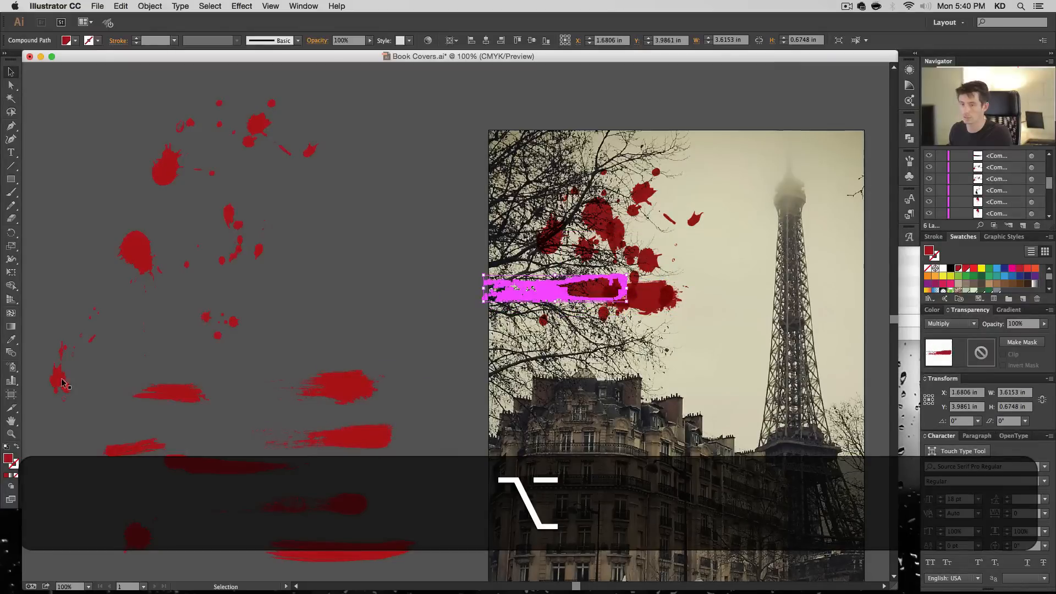
left_click_drag(63, 383, 631, 345)
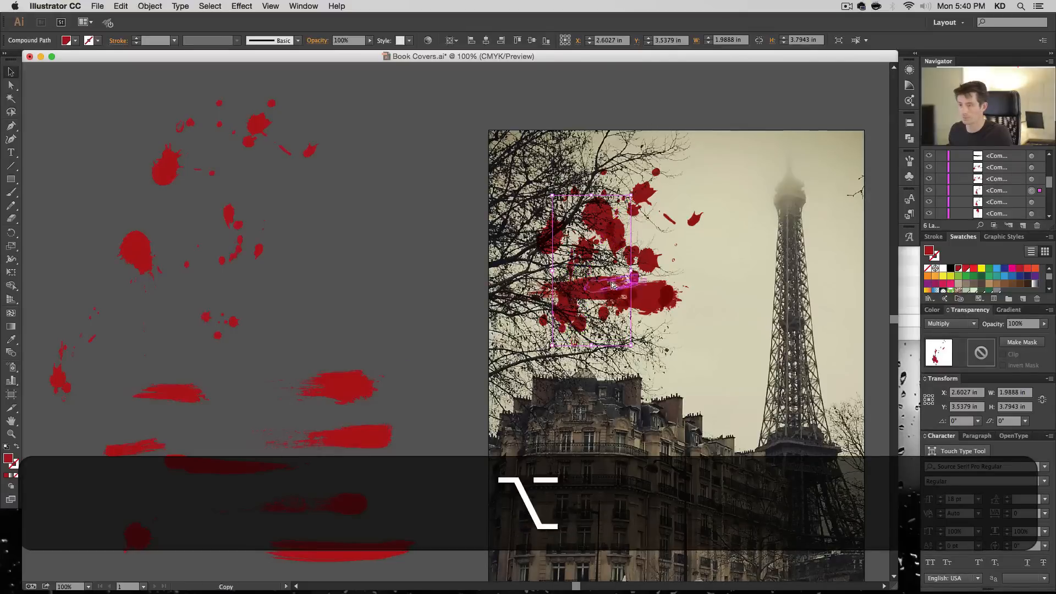
mouse_move(614, 285)
left_mouse_down()
mouse_move(608, 243)
mouse_move(611, 264)
mouse_move(561, 263)
mouse_move(677, 225)
mouse_move(692, 207)
left_mouse_up()
- Place two copies of the thin blot-ended stroke and one copy of the long curved stroke across the cluster
mouse_move(344, 504)
left_mouse_down()
mouse_move(689, 191)
mouse_move(657, 225)
left_mouse_up()
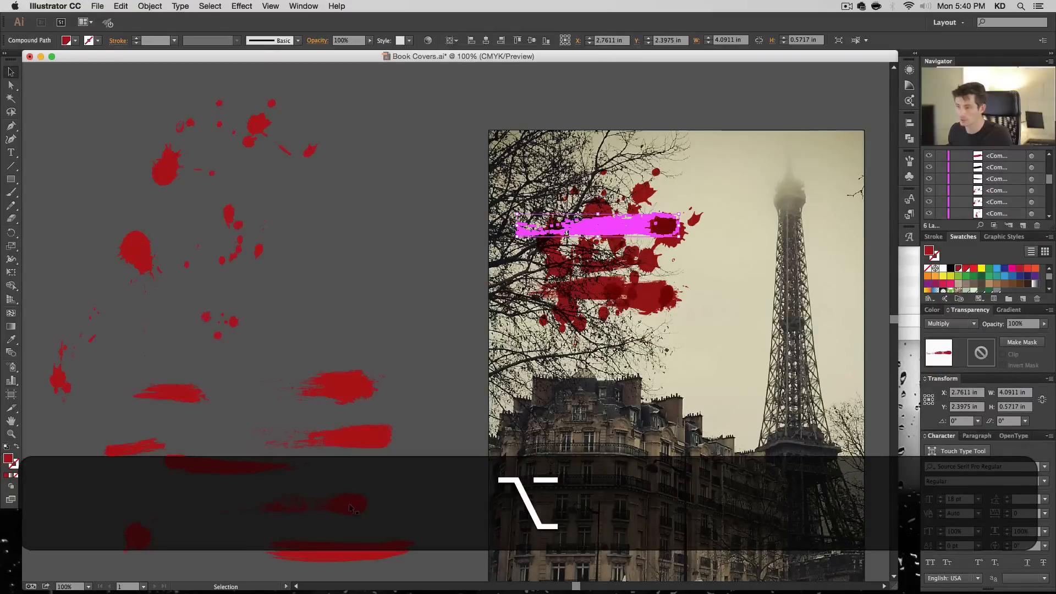
mouse_move(350, 507)
left_mouse_down()
mouse_move(341, 489)
mouse_move(706, 274)
mouse_move(666, 309)
mouse_move(659, 277)
left_mouse_up()
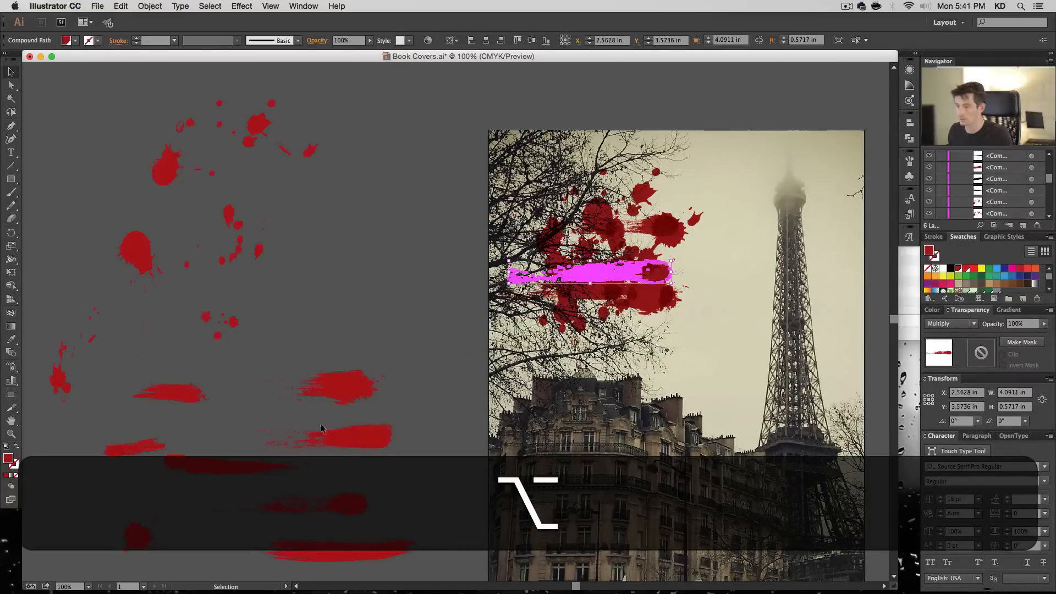
mouse_move(351, 551)
left_mouse_down()
mouse_move(550, 385)
mouse_move(629, 227)
mouse_move(594, 219)
left_mouse_up()
- Copy the tapered stroke onto the cluster, rotate it diagonally downward, and reposition the long curved stroke
mouse_move(208, 472)
left_mouse_down()
mouse_move(583, 260)
mouse_move(565, 208)
mouse_move(575, 220)
left_mouse_up()
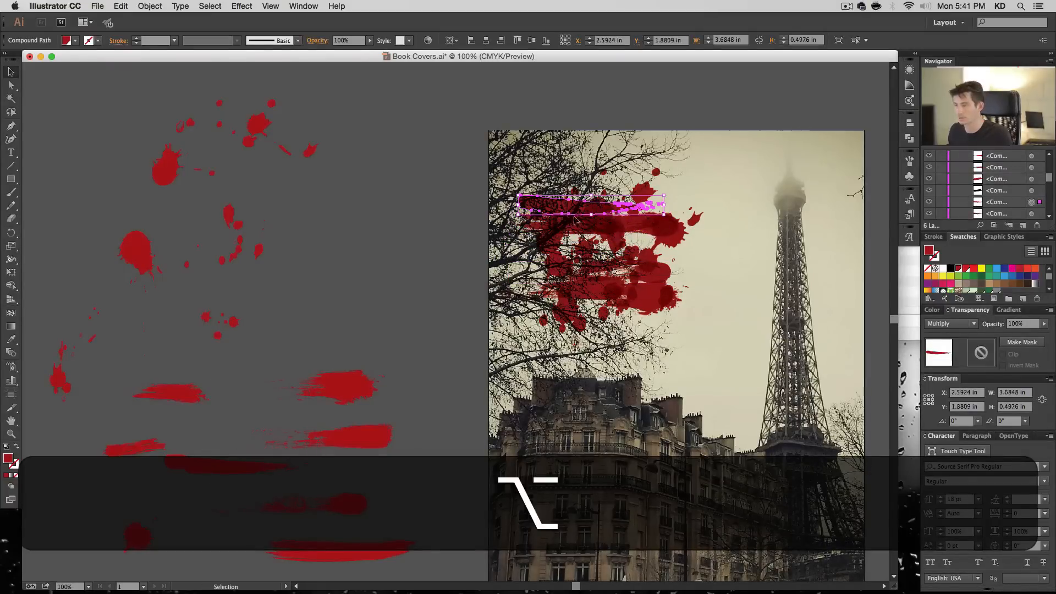
left_click_drag(669, 212, 662, 236)
left_click_drag(584, 202, 593, 216)
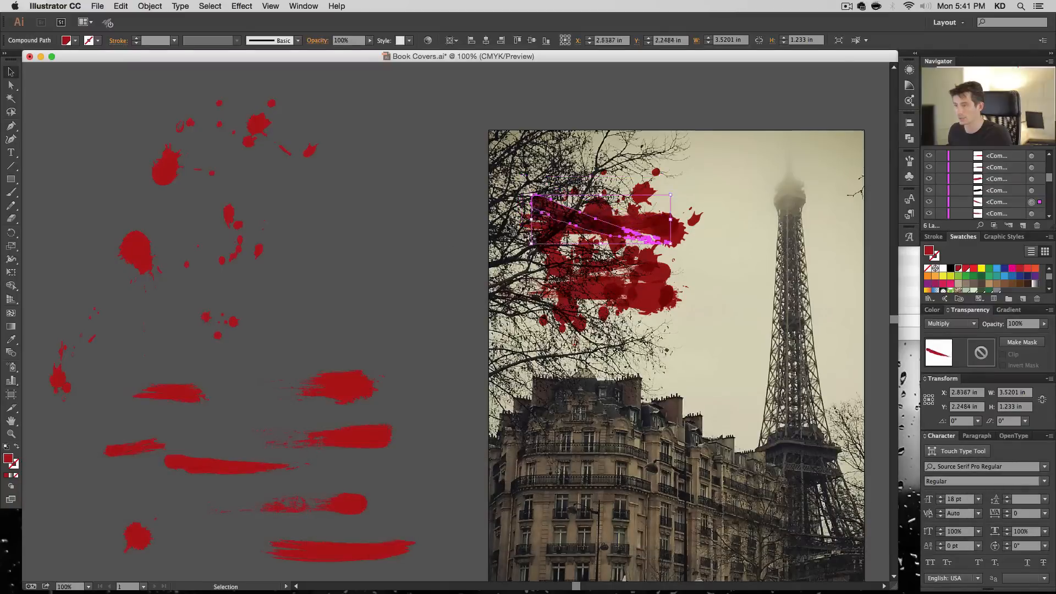
left_click(508, 228)
left_click(600, 236)
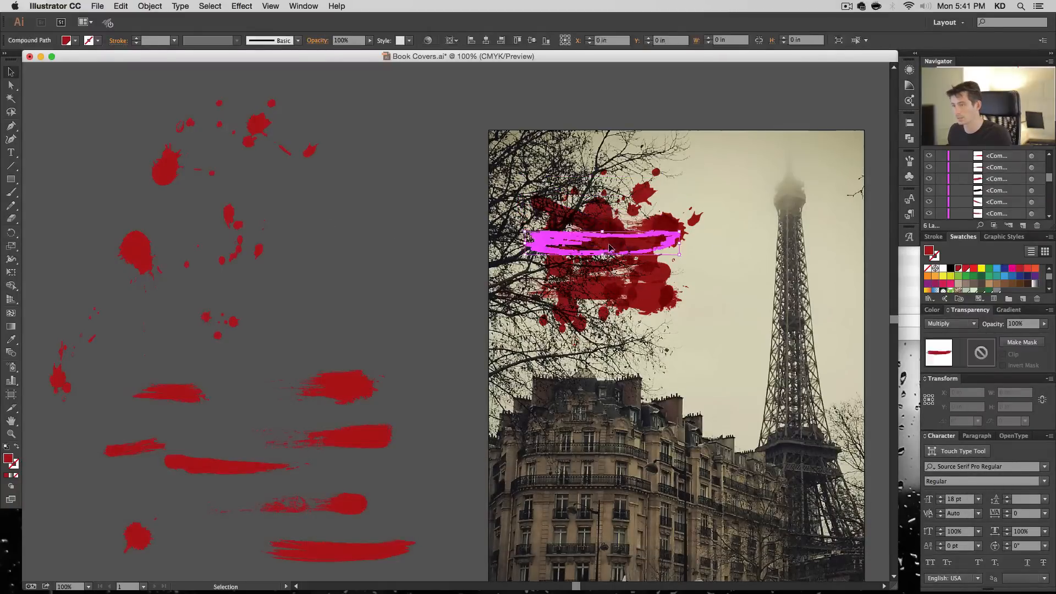
left_click(480, 271)
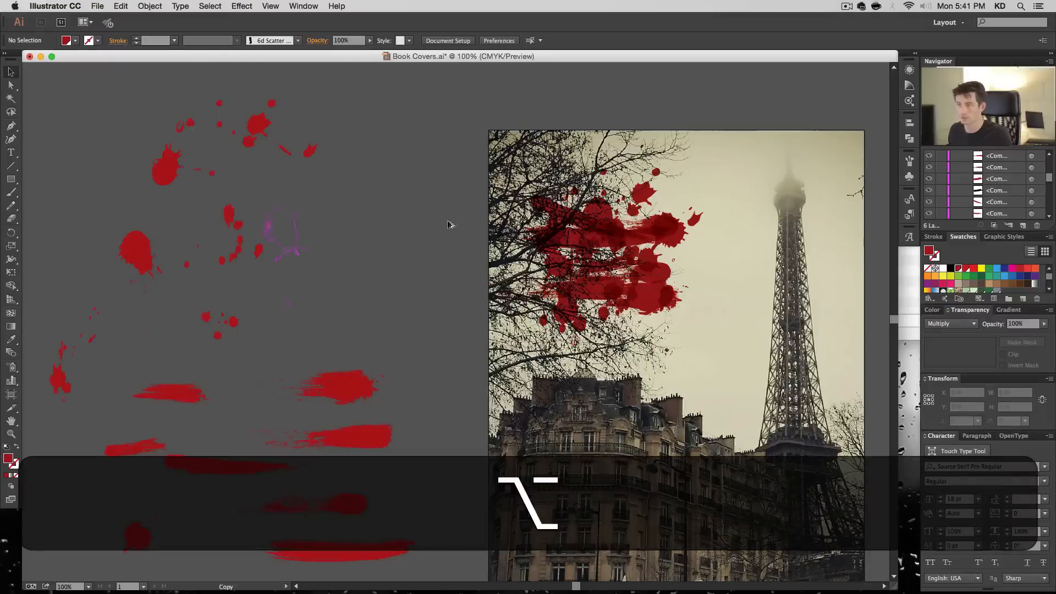
- Add another copy of the dripping blot at the cluster's left side and enlarge it to about 1.65 by 4.57 in
left_click(574, 242, "alt")
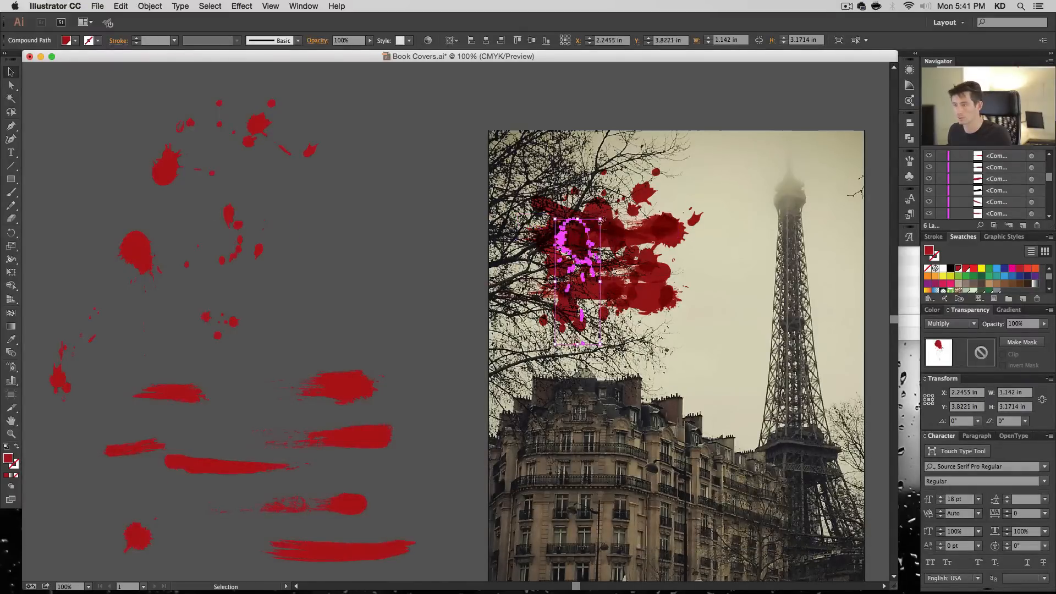
left_click_drag(601, 220, 605, 181)
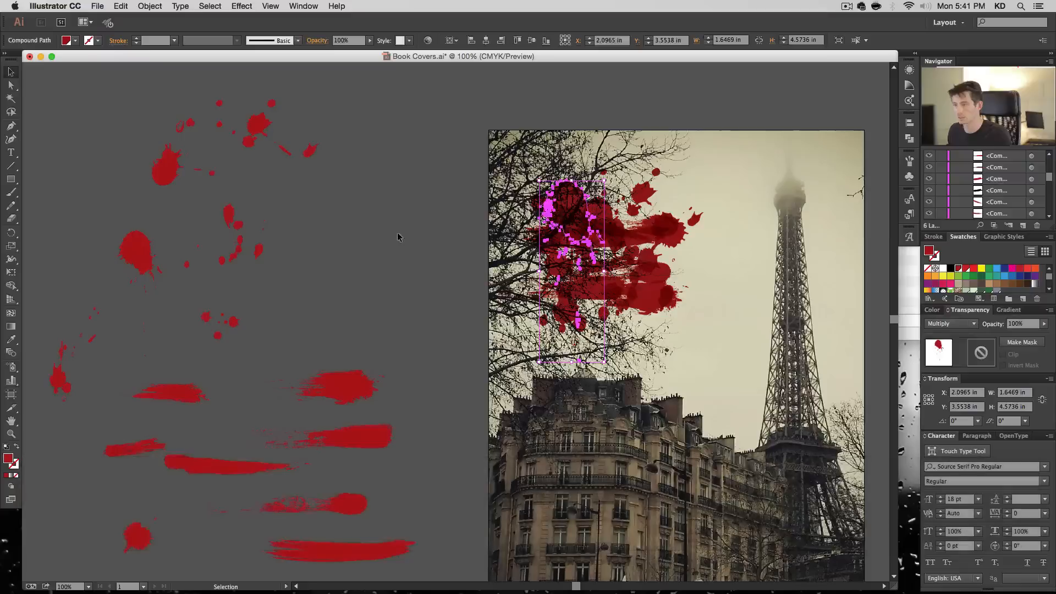
left_click(399, 238)
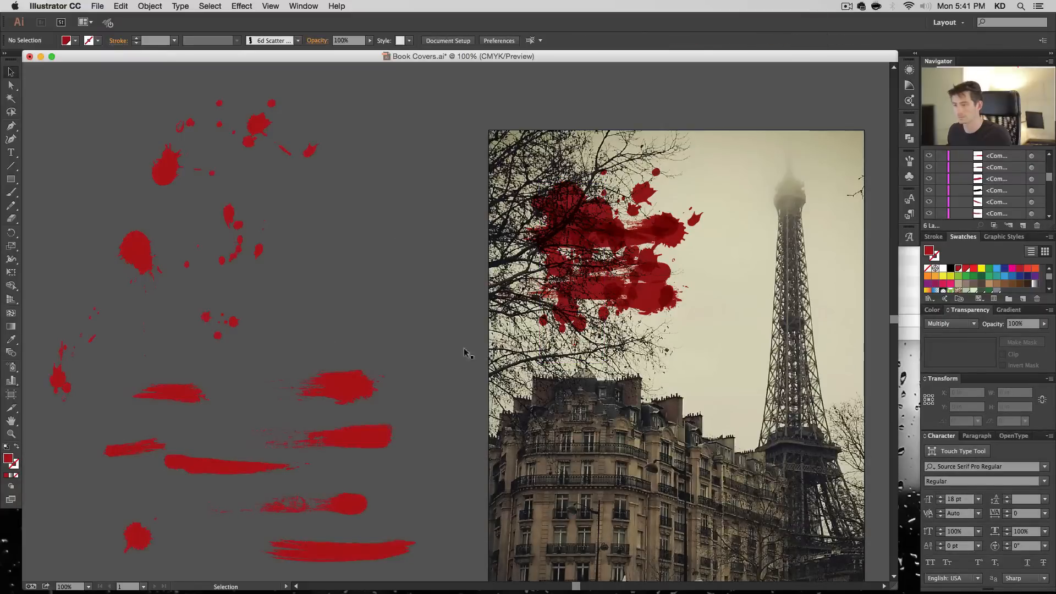
- Add a copy of the drop trail at the cluster's right edge, enlarged to about 4.55 by 3.63 in
left_click_drag(237, 220, 742, 203)
left_click_drag(662, 230, 632, 215)
key("super+z")
mouse_move(731, 307)
left_mouse_down()
mouse_move(706, 293)
mouse_move(725, 297)
left_mouse_up()
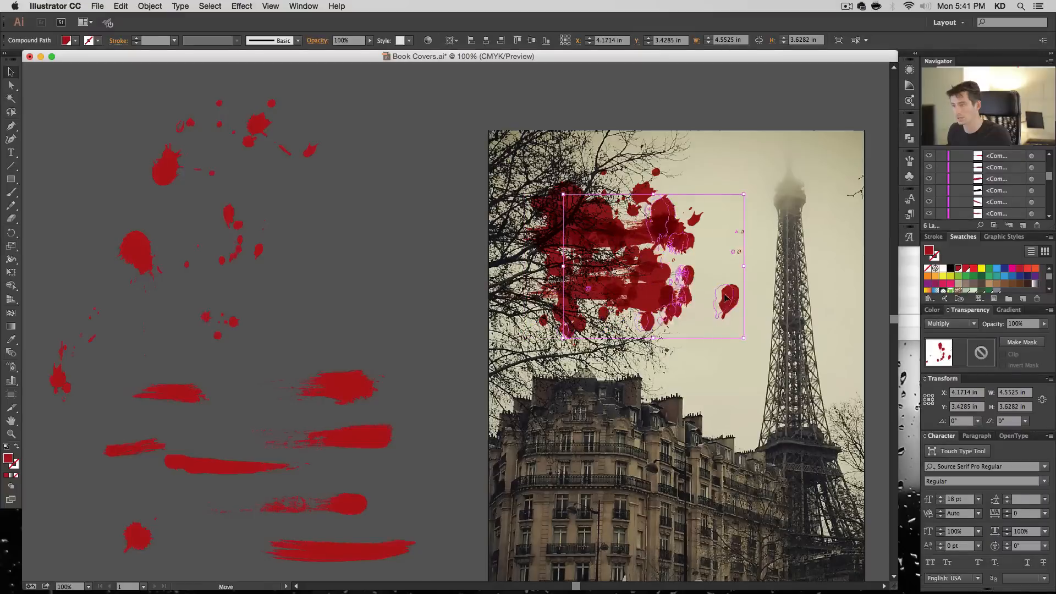
left_click(419, 252)
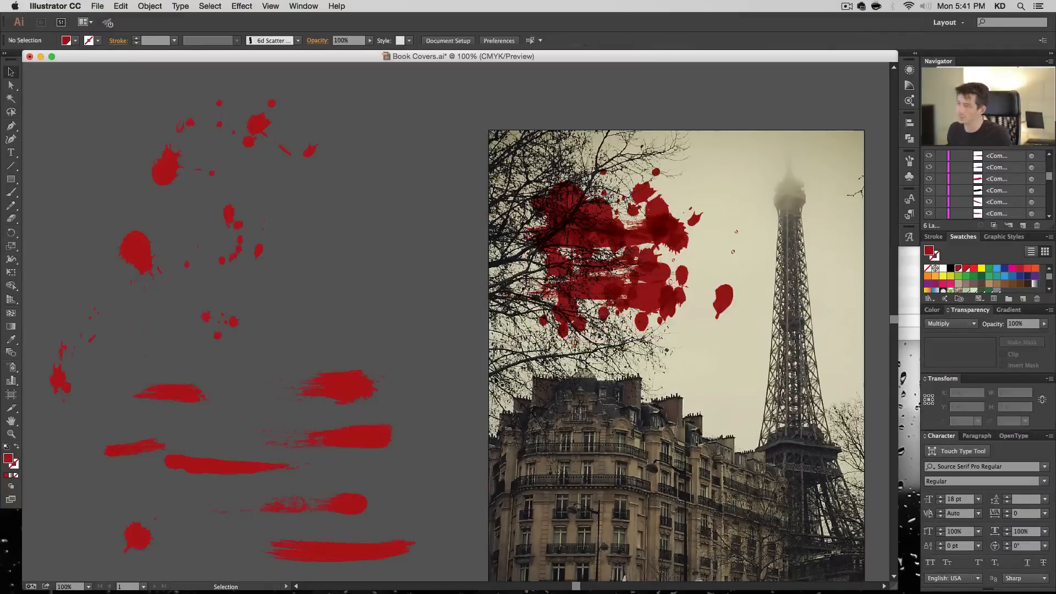
- Lock the clipped Eiffel Tower photo beneath the splatters
key("a")
left_click(726, 305)
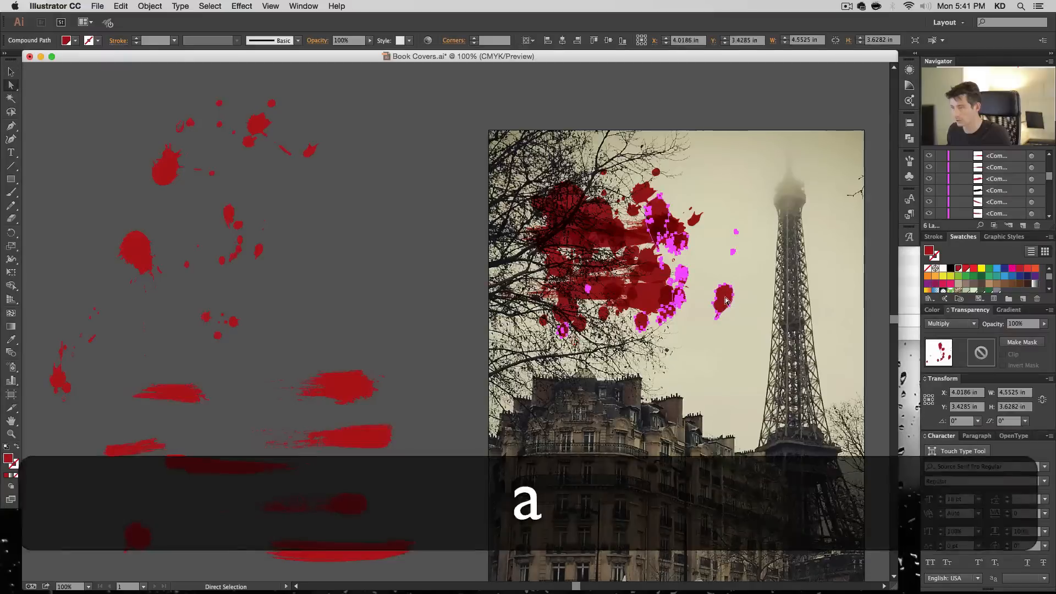
left_click(743, 331)
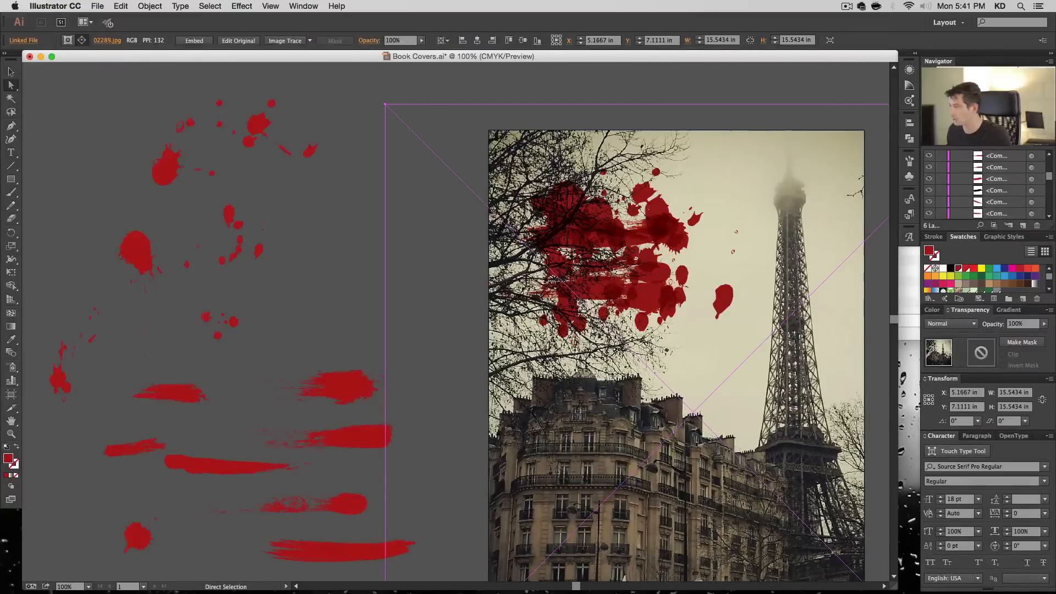
scroll(993, 187, "down", 5)
left_click(941, 157)
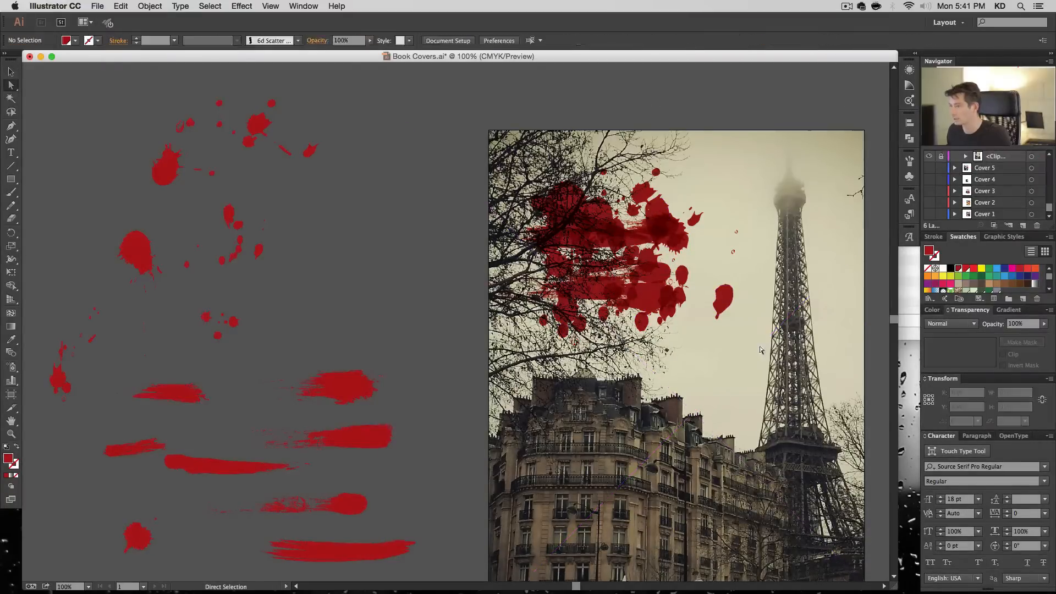
- Try moving the isolated drop near the tower toward the splatter cluster, and undo the move
left_click(719, 300)
left_click_drag(719, 292, 707, 281)
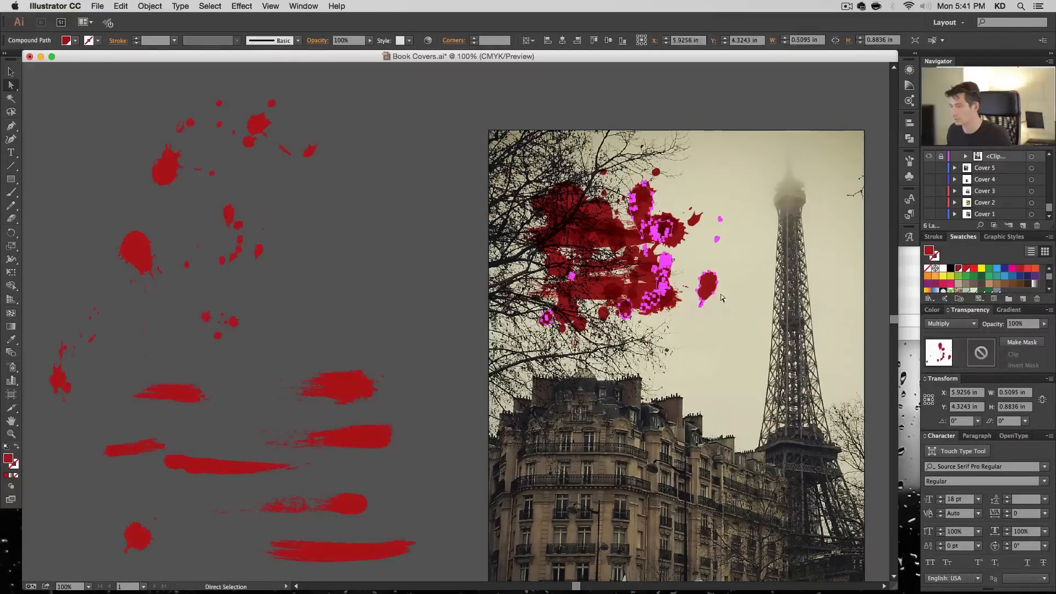
key("super+z")
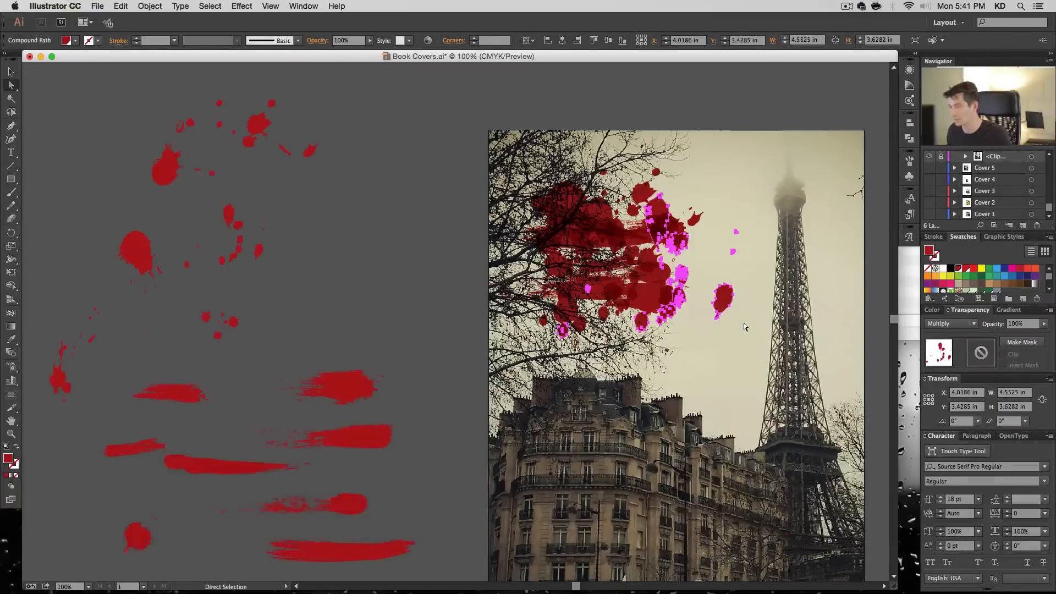
- Select only the isolated large drop between the cluster and the tower and delete it
left_click_drag(744, 335, 715, 294)
key("BackSpace")
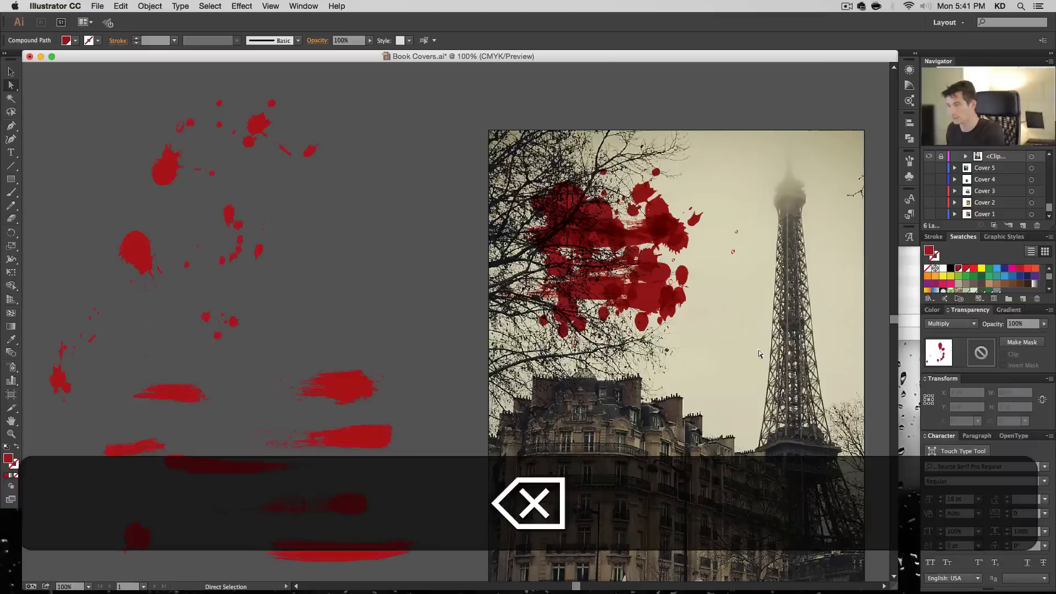
key("v")
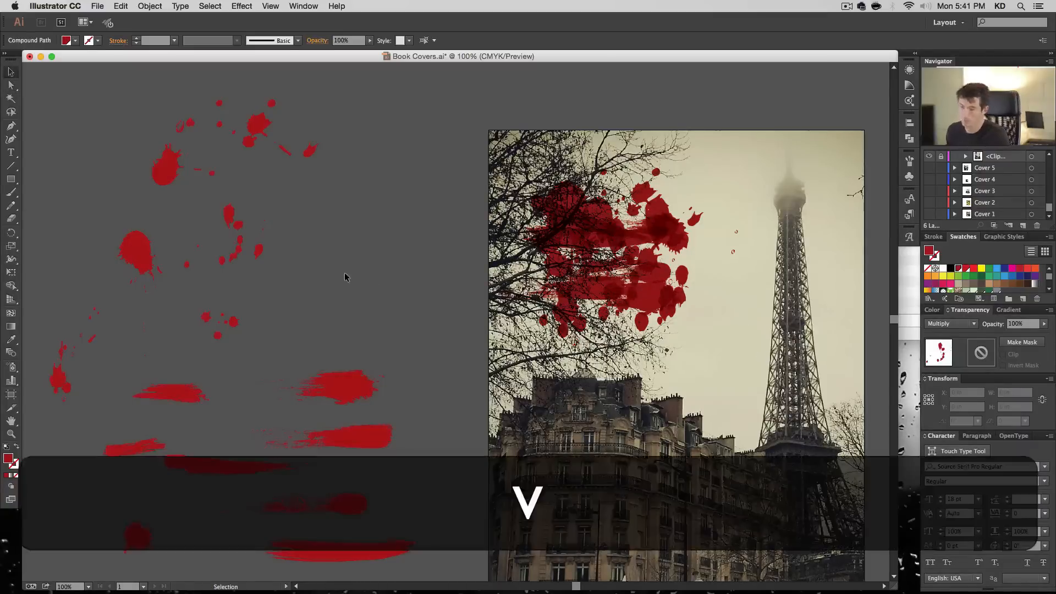
- Add copies of the slim drop trail at the splatter cluster's left edge and of the scattered drops over its upper and middle parts
left_click(61, 378)
left_click_drag(61, 379, 527, 285)
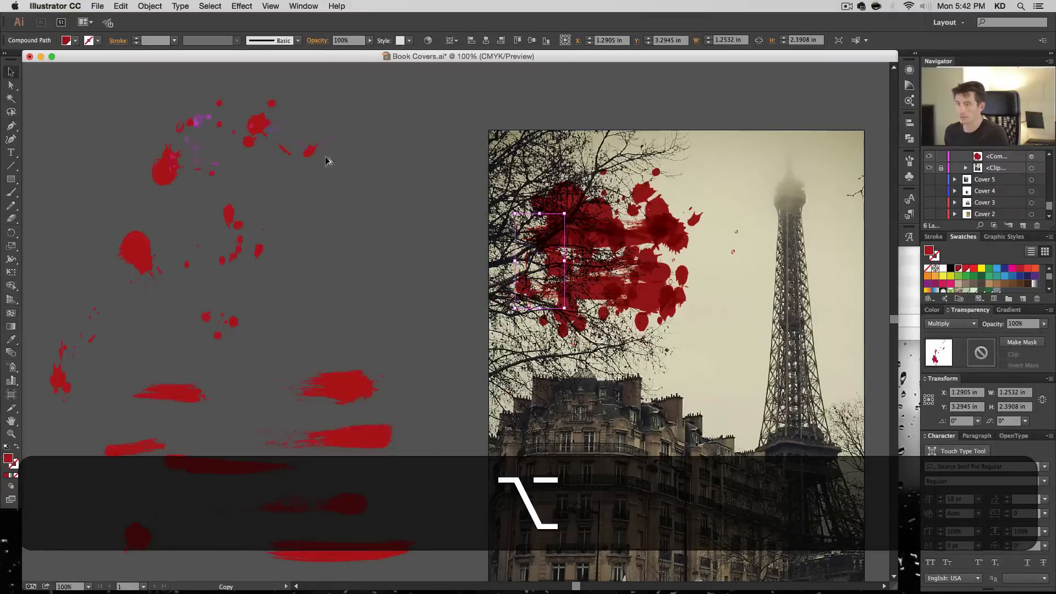
left_click_drag(614, 222, 601, 209)
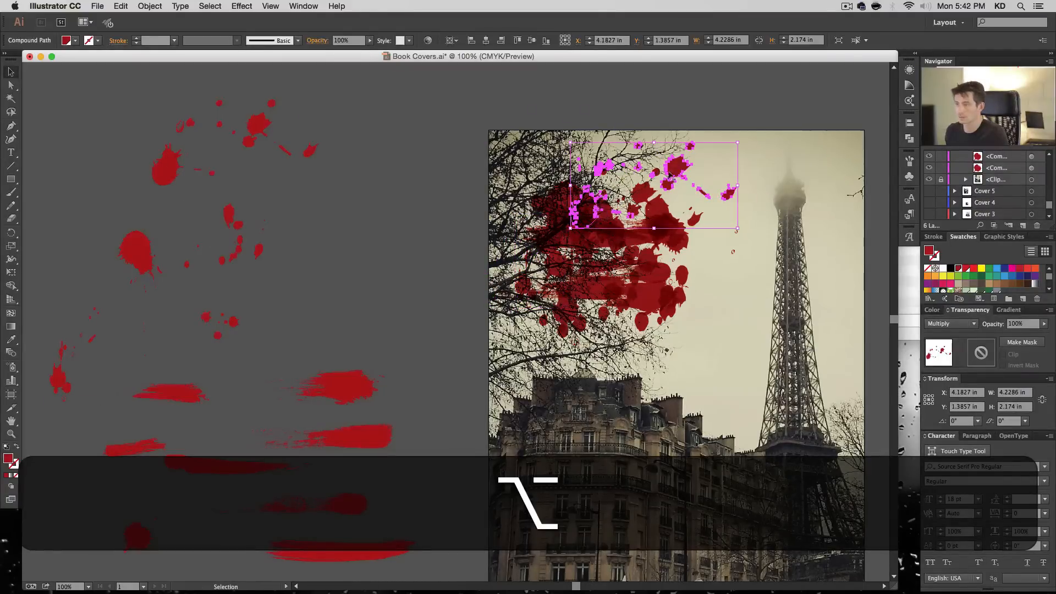
left_click_drag(673, 182, 610, 248)
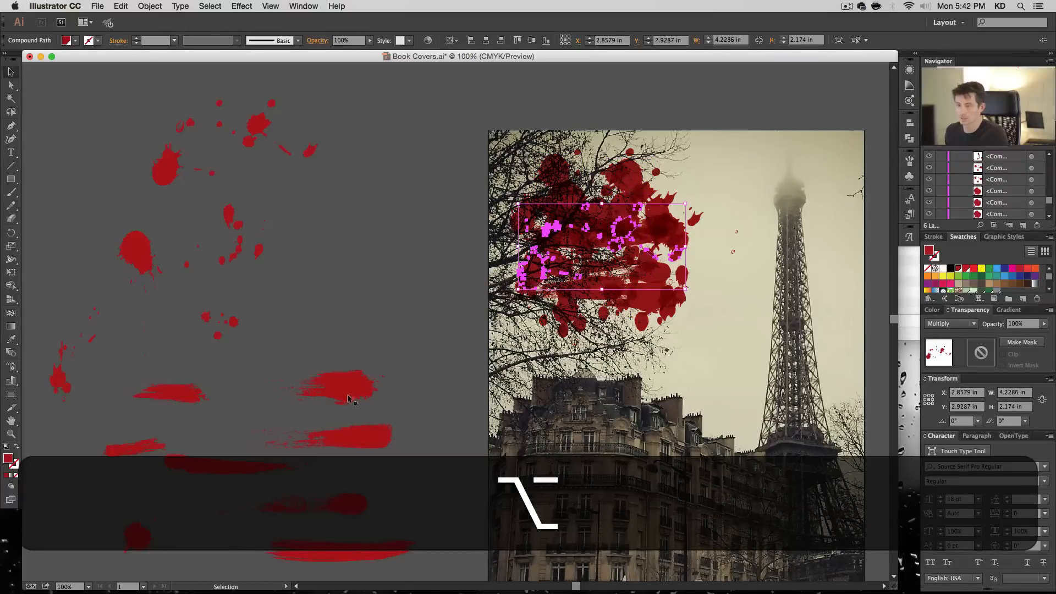
- Layer copies of four brush strokes over the cluster's middle and upper right, extending two of them past its right edge
mouse_move(347, 395)
left_mouse_down()
mouse_move(686, 239)
mouse_move(684, 275)
left_mouse_up()
left_click(342, 275)
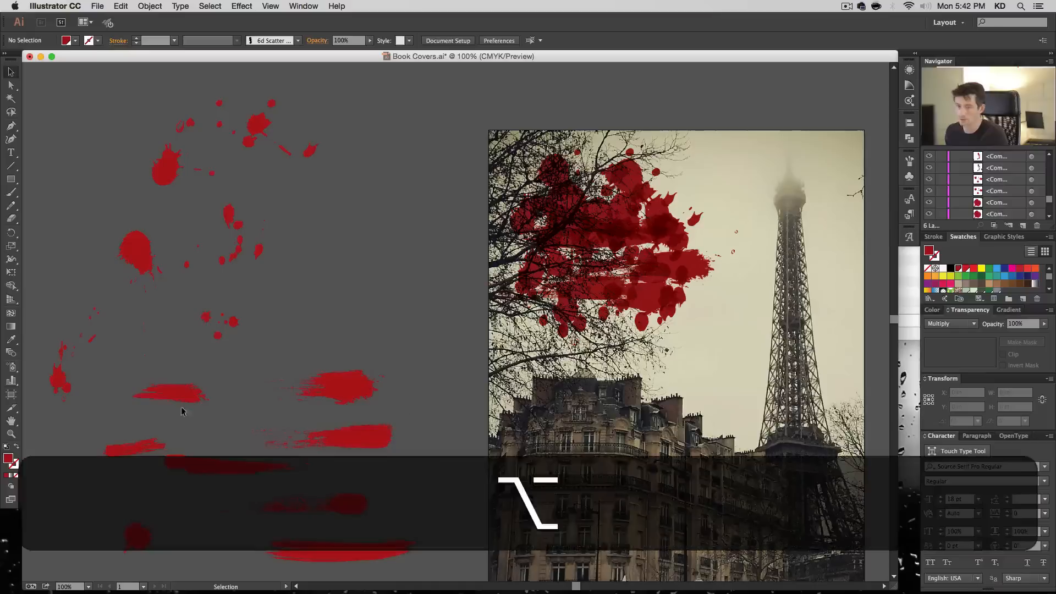
left_click_drag(184, 397, 606, 260)
left_click_drag(366, 438, 657, 204)
mouse_move(347, 503)
left_mouse_down()
mouse_move(595, 194)
mouse_move(685, 201)
mouse_move(698, 187)
left_mouse_up()
left_click(109, 552)
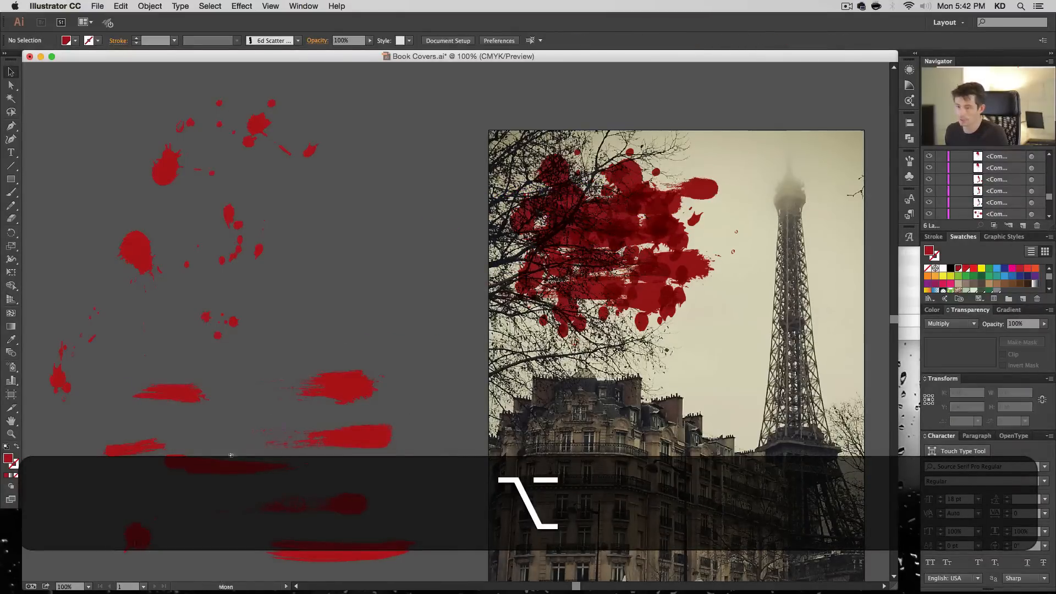
- Add a copy of the long brush stroke across the cluster's left middle and a copy of the round blot near its lower edge
left_click(636, 264)
mouse_move(647, 271)
left_mouse_down()
mouse_move(670, 295)
mouse_move(634, 268)
left_mouse_up()
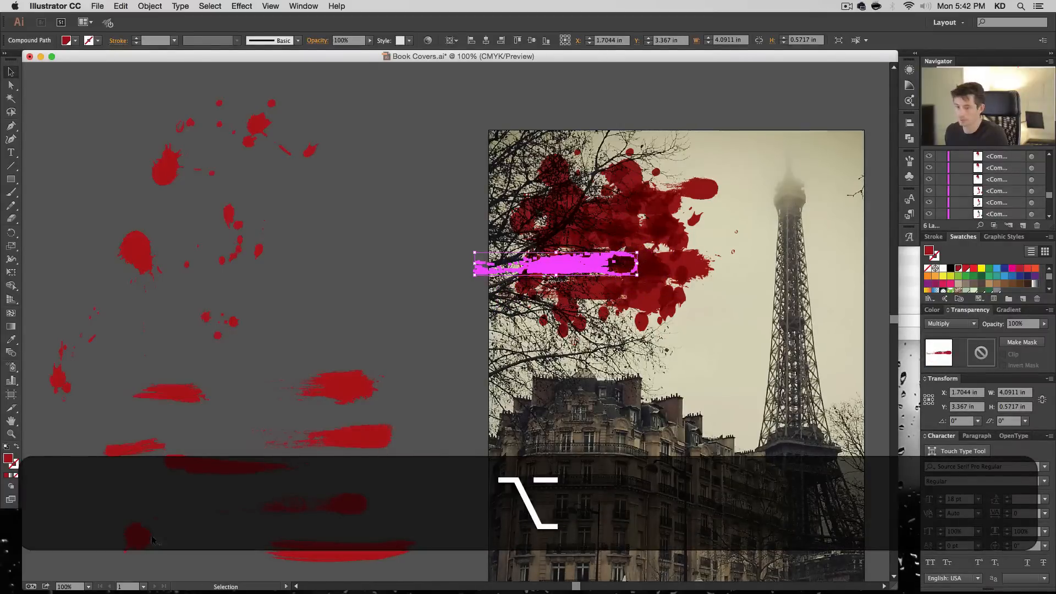
mouse_move(152, 540)
left_mouse_down()
mouse_move(578, 258)
mouse_move(617, 296)
mouse_move(588, 303)
mouse_move(600, 329)
left_mouse_up()
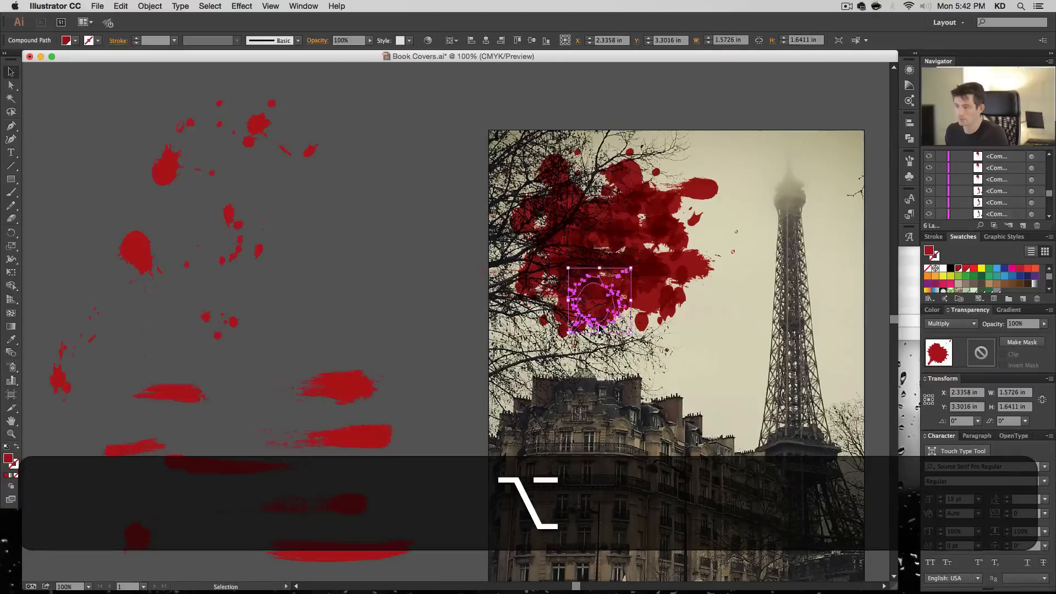
left_click(424, 406)
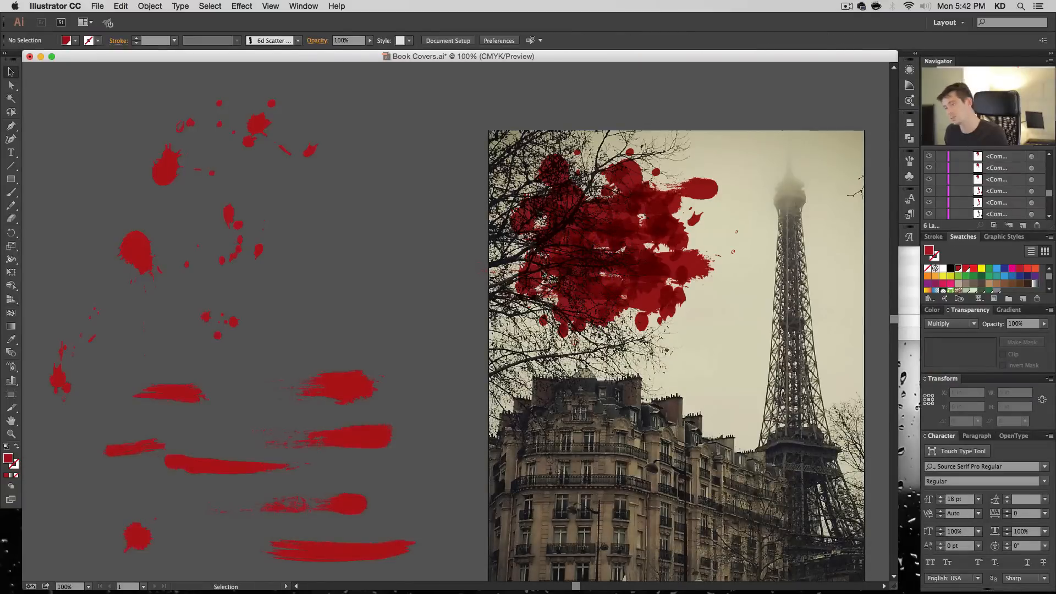
- Place copies of the curved drop trail and a rounded brush stroke at the cluster's right edge, nudging the trail slightly upward
key("alt")
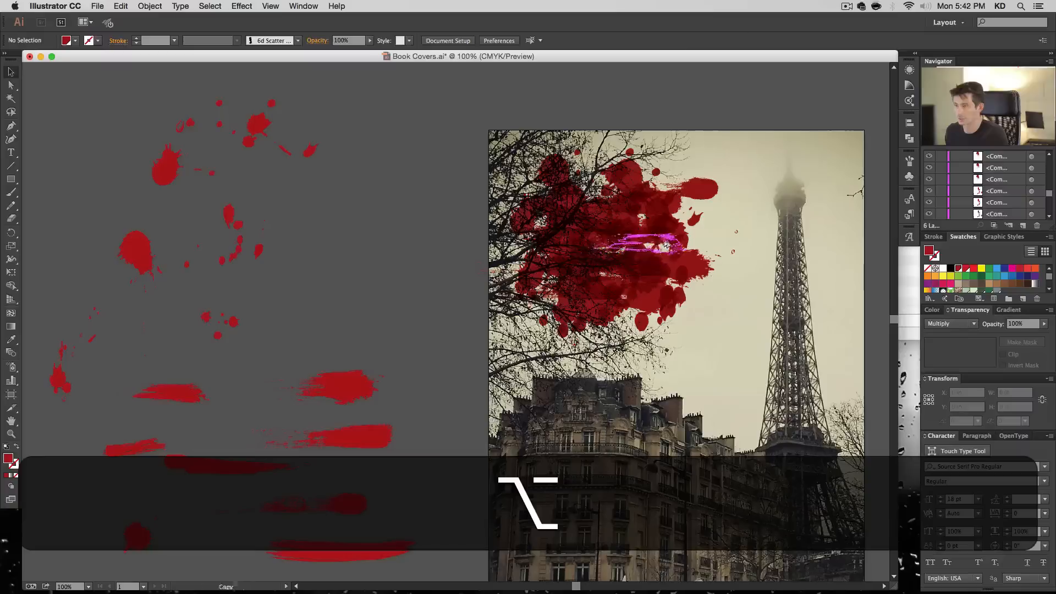
left_click_drag(234, 223, 727, 230)
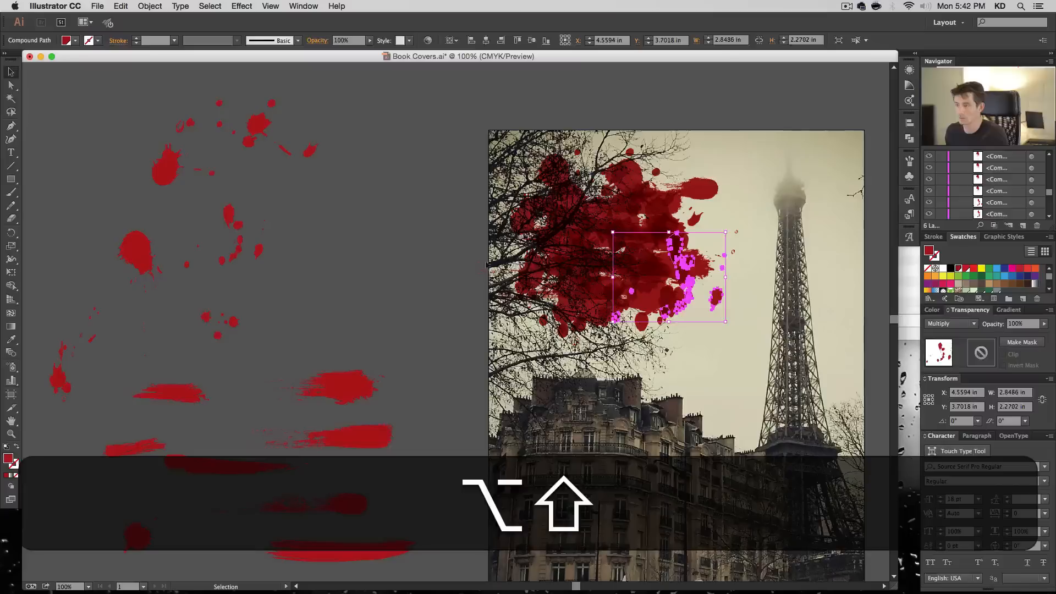
left_click(429, 267)
mouse_move(715, 300)
left_mouse_down()
mouse_move(686, 321)
mouse_move(722, 285)
left_mouse_up()
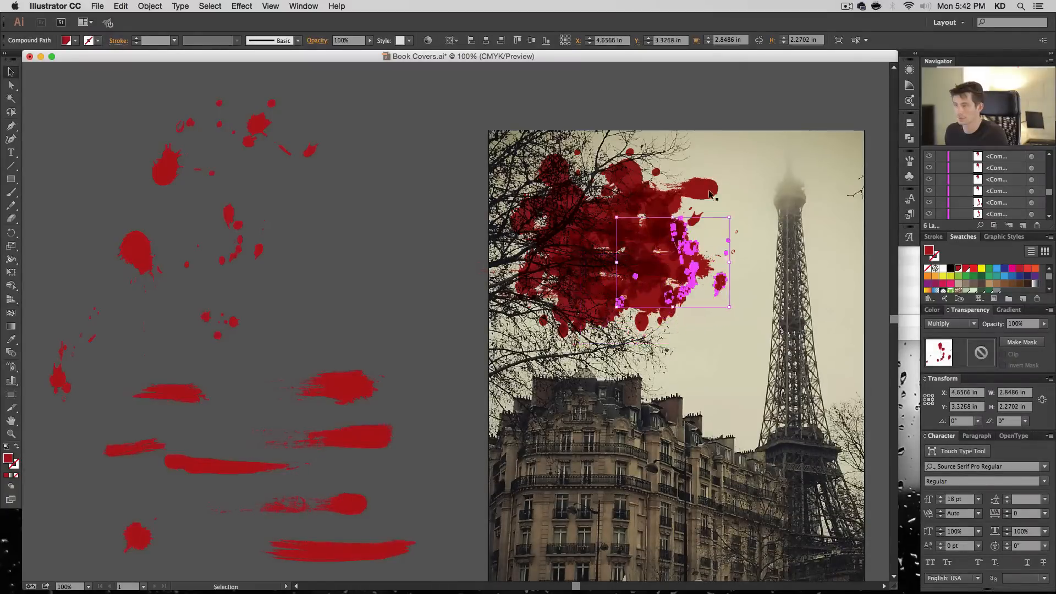
mouse_move(707, 189)
left_mouse_down()
mouse_move(714, 223)
mouse_move(703, 286)
left_mouse_up()
left_click(746, 310)
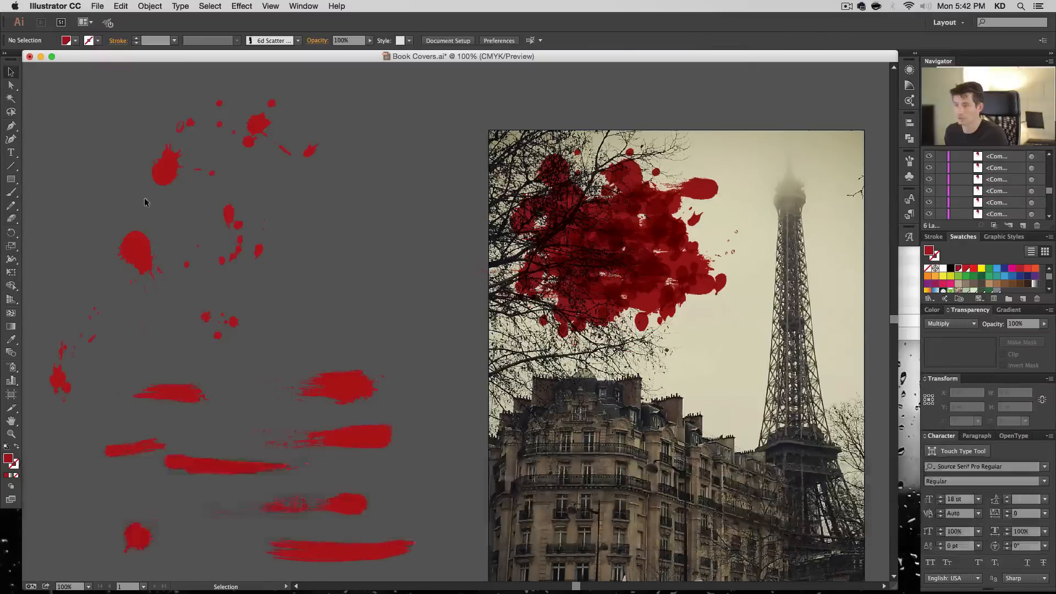
- Overlay two rotated copies of the scattered drops on the cluster, turning the second upright to about 2.32 by 4.19 in
left_click(549, 256)
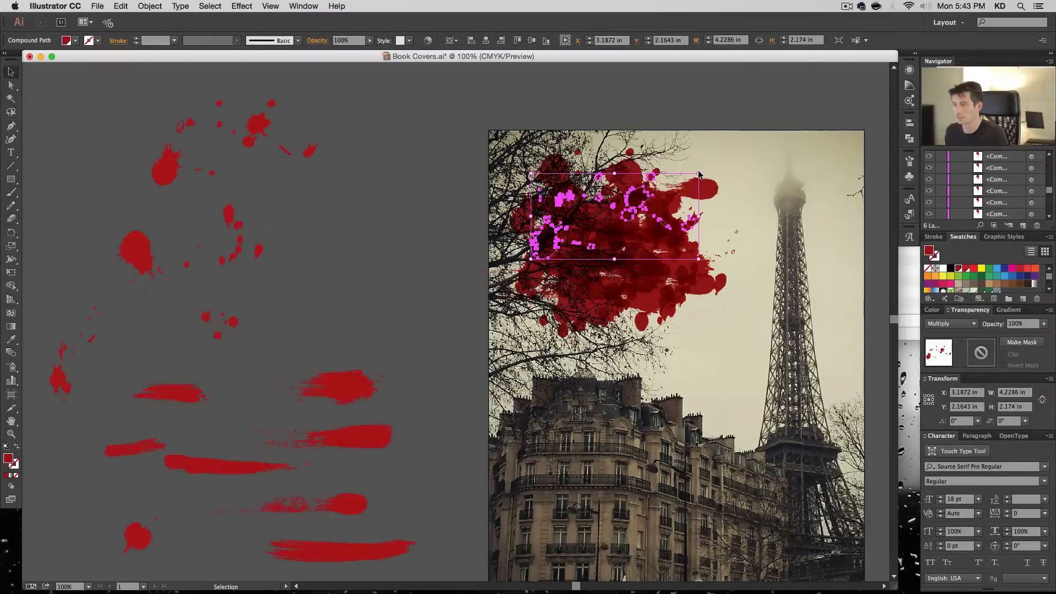
left_click_drag(703, 174, 597, 150)
left_click(353, 219)
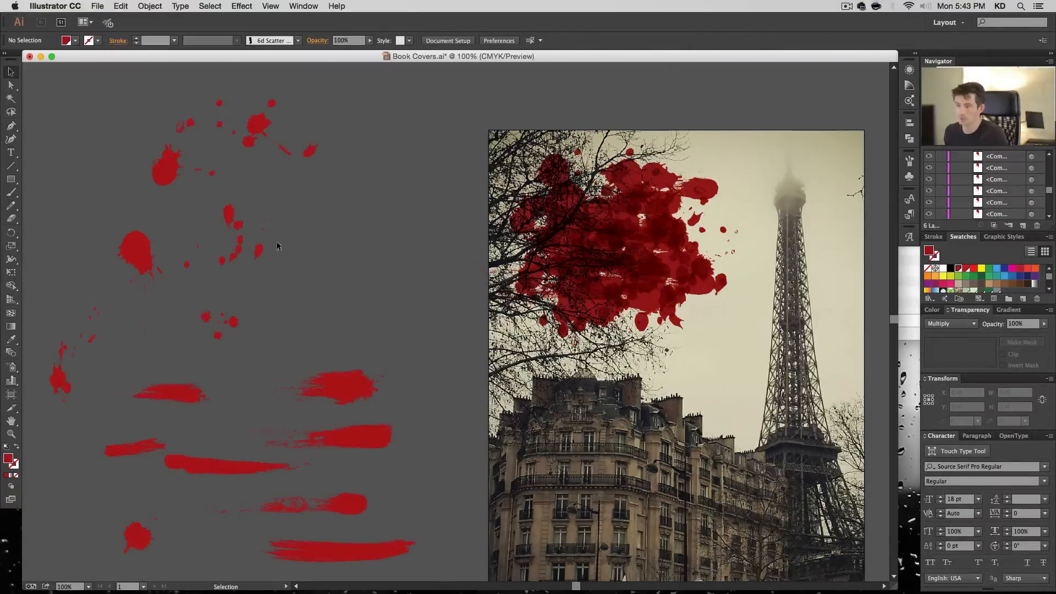
left_click(593, 209, "alt")
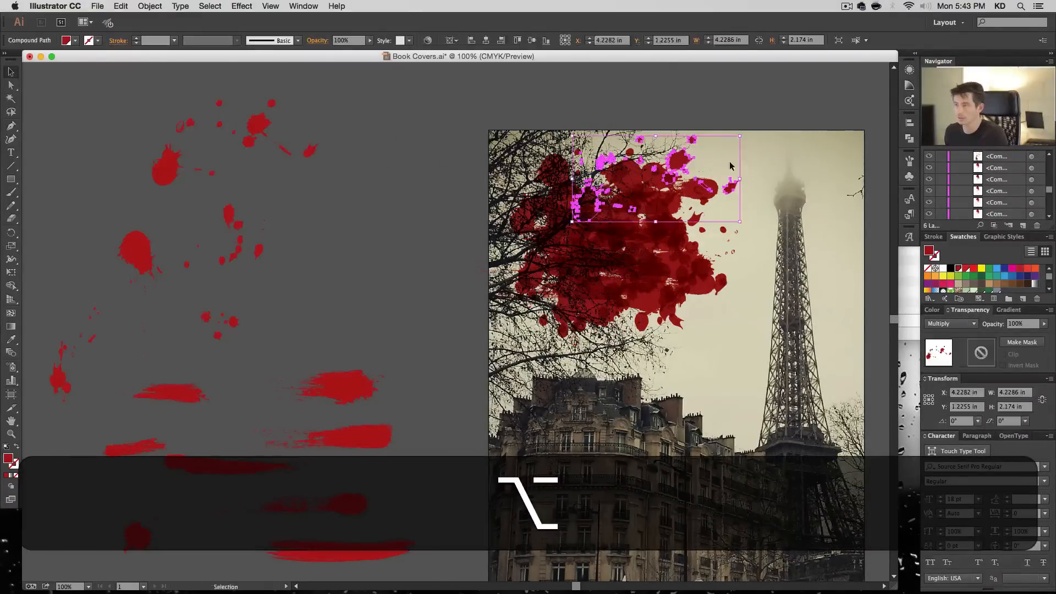
left_click_drag(744, 137, 583, 185)
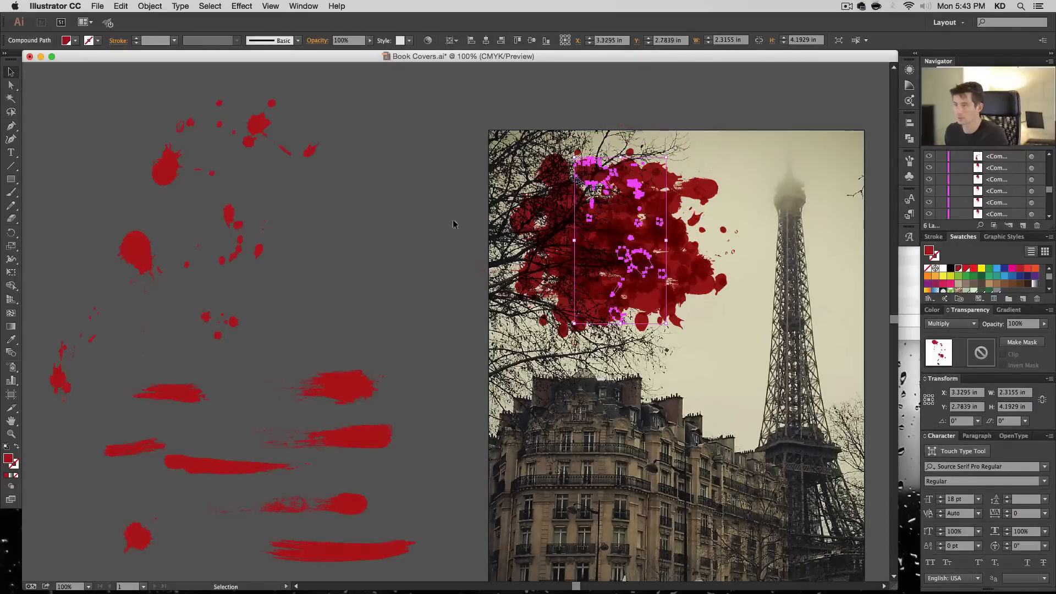
- Add copies of three brush strokes with rounded ends over the cluster's upper-left area
left_click(323, 346)
left_click_drag(349, 382, 611, 179)
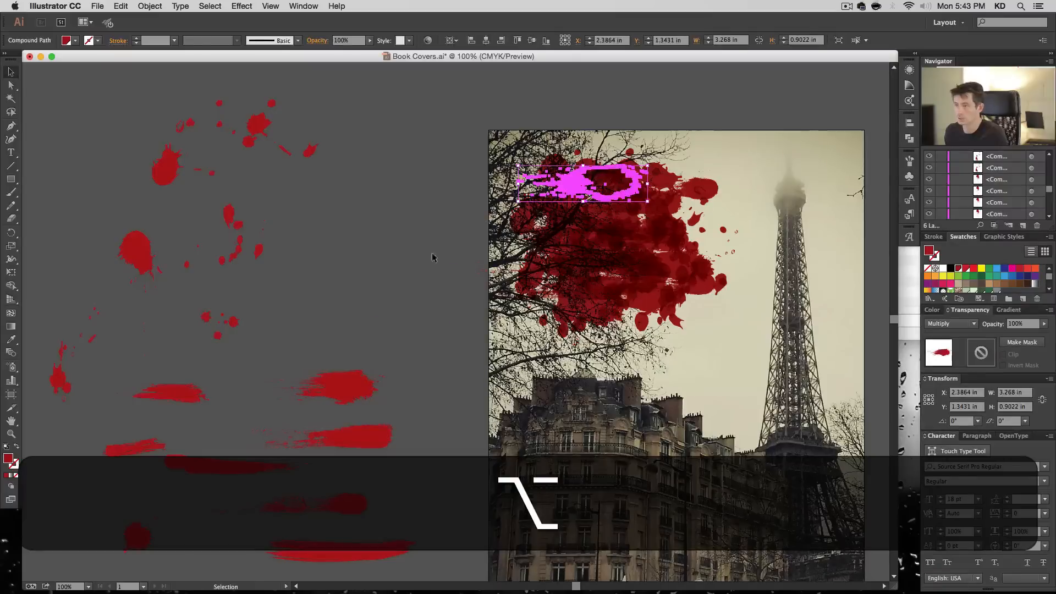
left_click(351, 295)
mouse_move(370, 437)
left_mouse_down()
mouse_move(590, 252)
mouse_move(601, 194)
left_mouse_up()
left_click(343, 325)
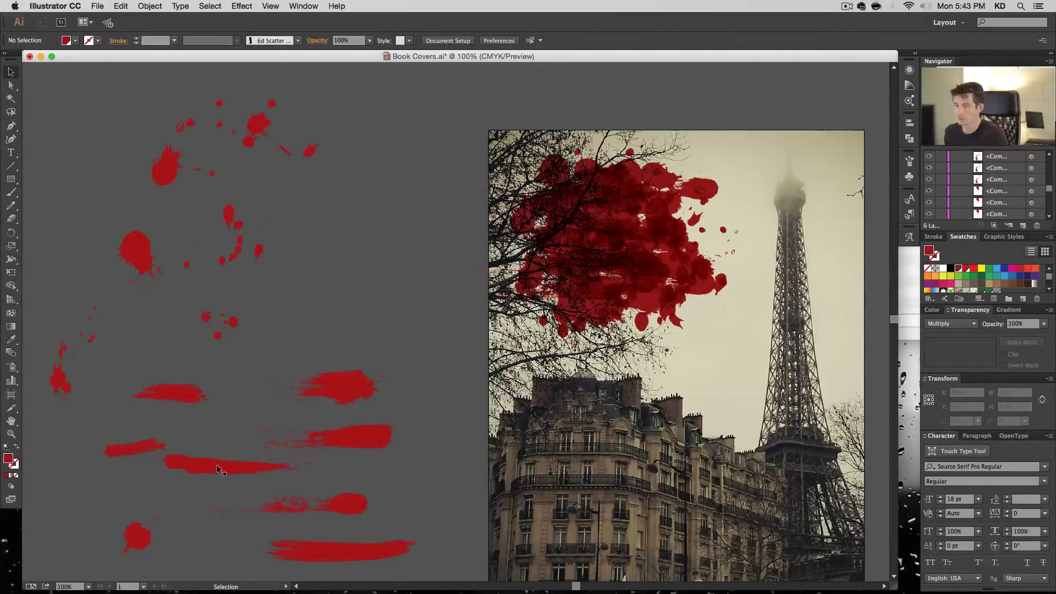
mouse_move(338, 518)
left_mouse_down()
mouse_move(588, 189)
mouse_move(567, 187)
left_mouse_up()
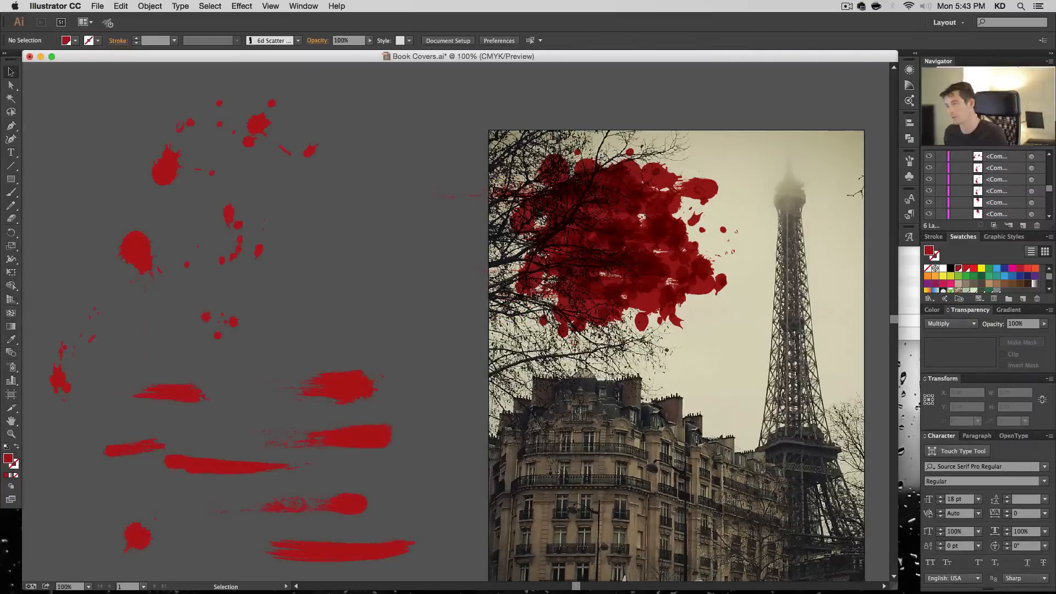
- Fill the cluster's middle and lower right with copies of the large drop, the tapered brush stroke and the round blot
left_click_drag(128, 241, 631, 208)
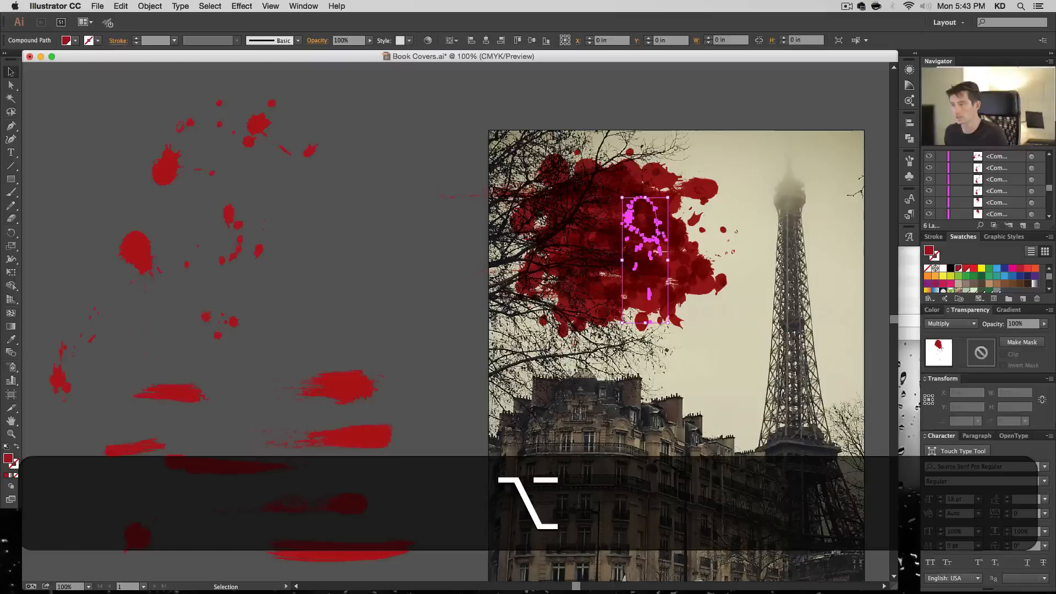
left_click(526, 414)
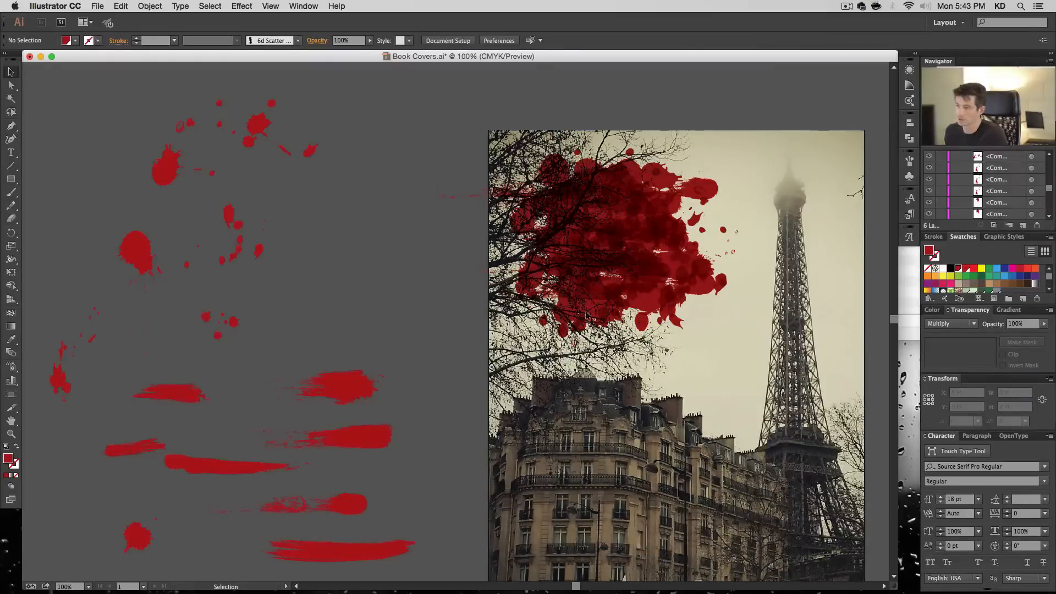
mouse_move(249, 464)
left_mouse_down()
mouse_move(633, 321)
mouse_move(639, 275)
left_mouse_up()
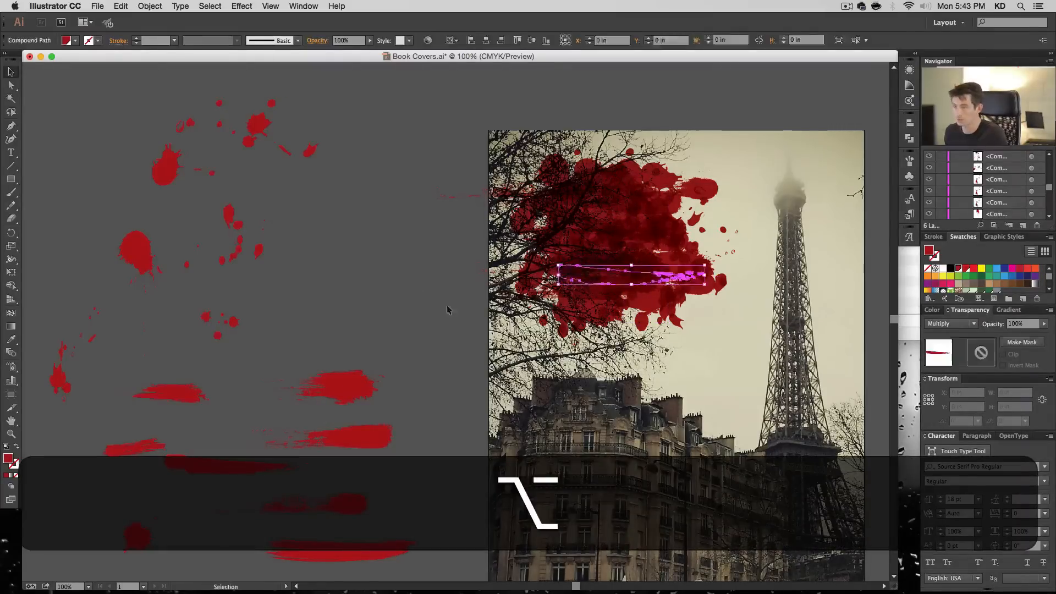
left_click_drag(140, 532, 668, 296, "alt")
left_click(399, 238, "alt")
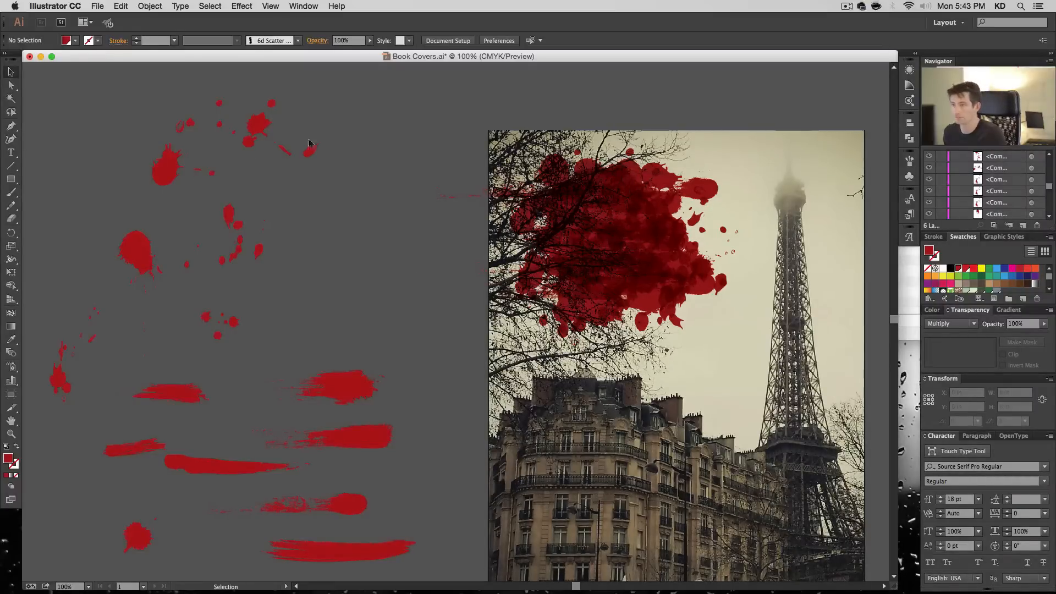
- Place a copy of the scattered drops over the cluster's upper-left corner and a curved drop trail below its lower right
left_click_drag(178, 169, 524, 193, "alt")
left_click(405, 233)
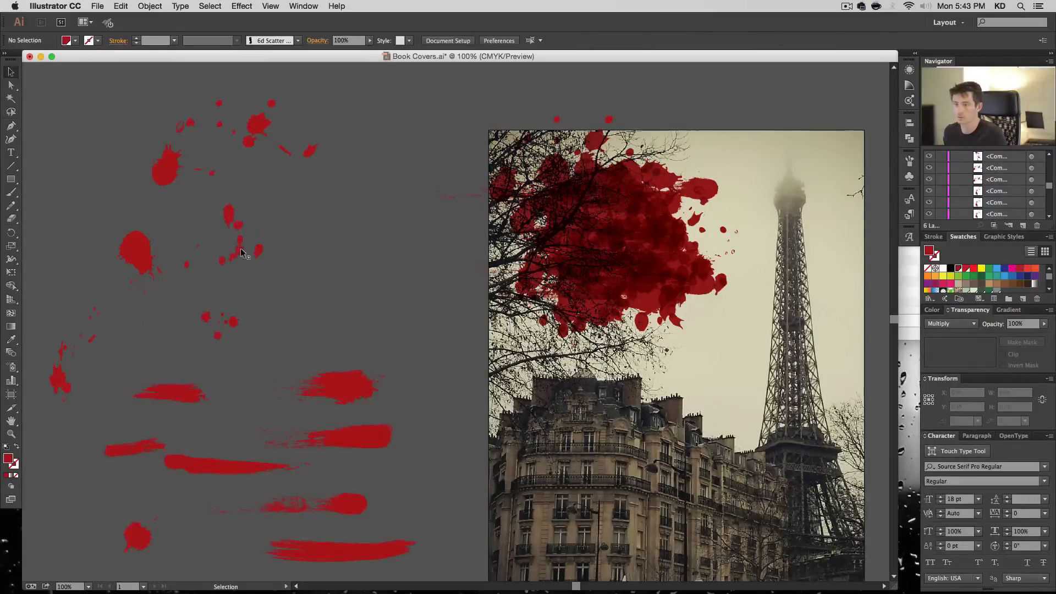
left_click_drag(241, 252, 620, 398, "alt")
left_click_drag(637, 341, 693, 340, "alt")
left_click(314, 292)
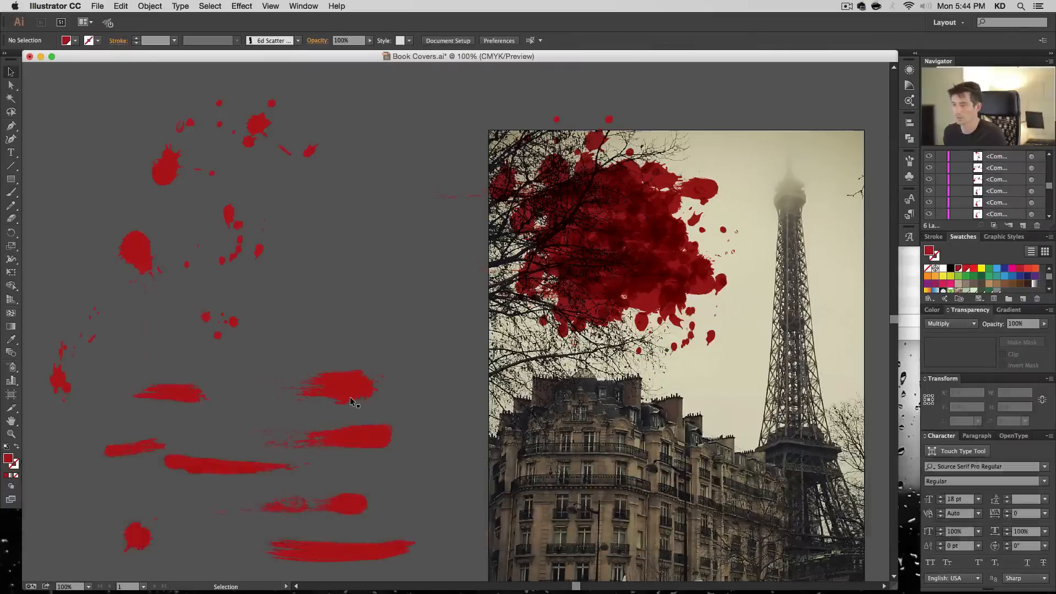
- Add copies of the small round drops below the cluster and of the slim drop trail at its lower left
left_click_drag(234, 324, 608, 352, "alt")
left_click(92, 374)
left_click_drag(65, 374, 517, 348, "alt")
left_click(384, 358)
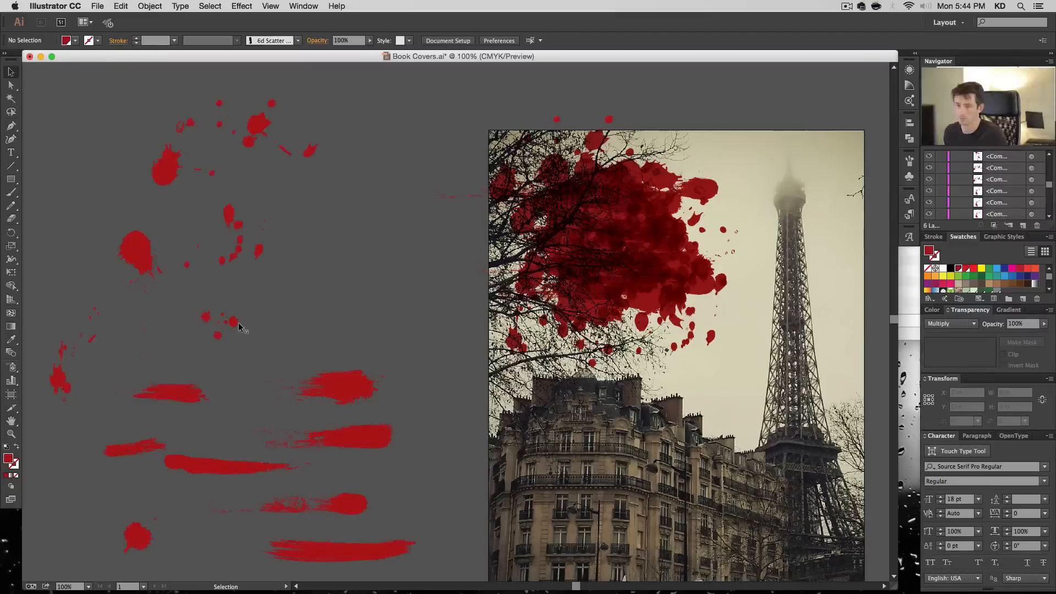
- Add a rotated copy of the slim drop trail, about 2.13 by 1.63 in, at the cluster's upper-right edge
left_click(253, 139)
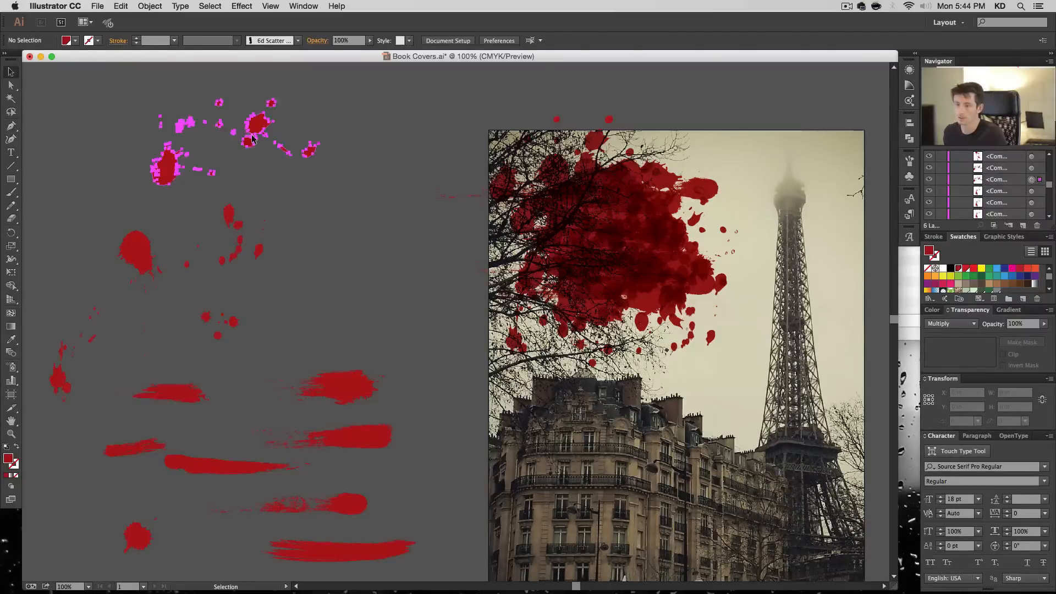
left_click(239, 239)
left_click(146, 263)
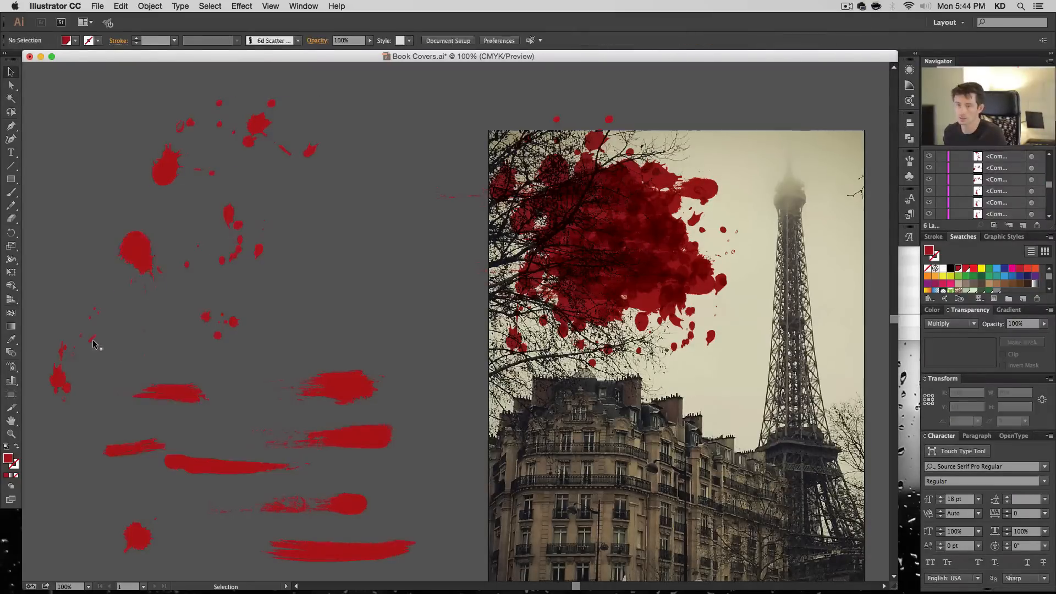
left_click(68, 374)
left_click_drag(68, 379, 701, 165)
left_click_drag(747, 96, 790, 215)
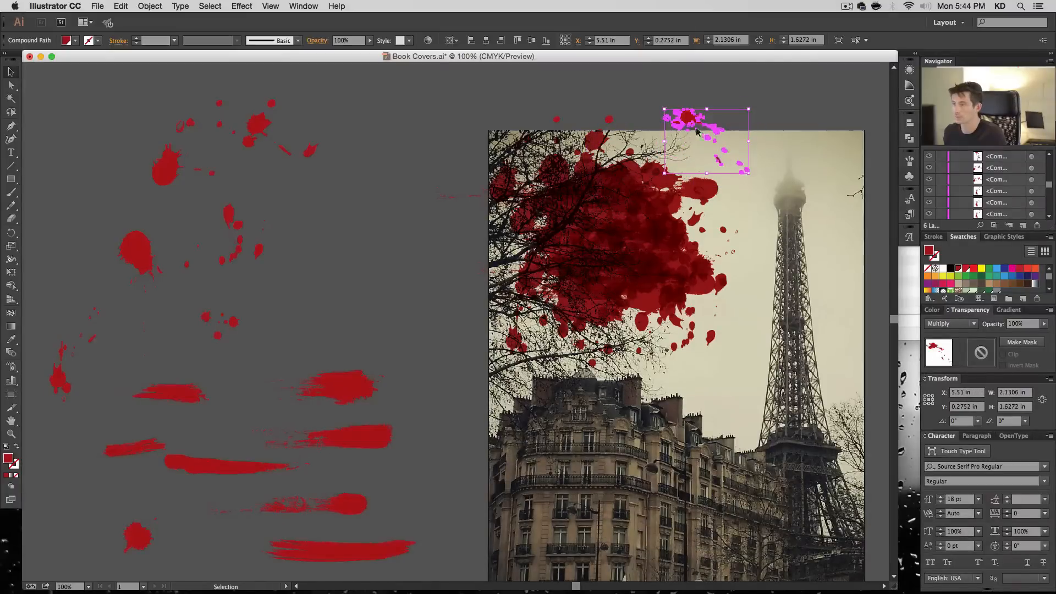
left_click_drag(682, 120, 686, 154)
key("super+shift+a")
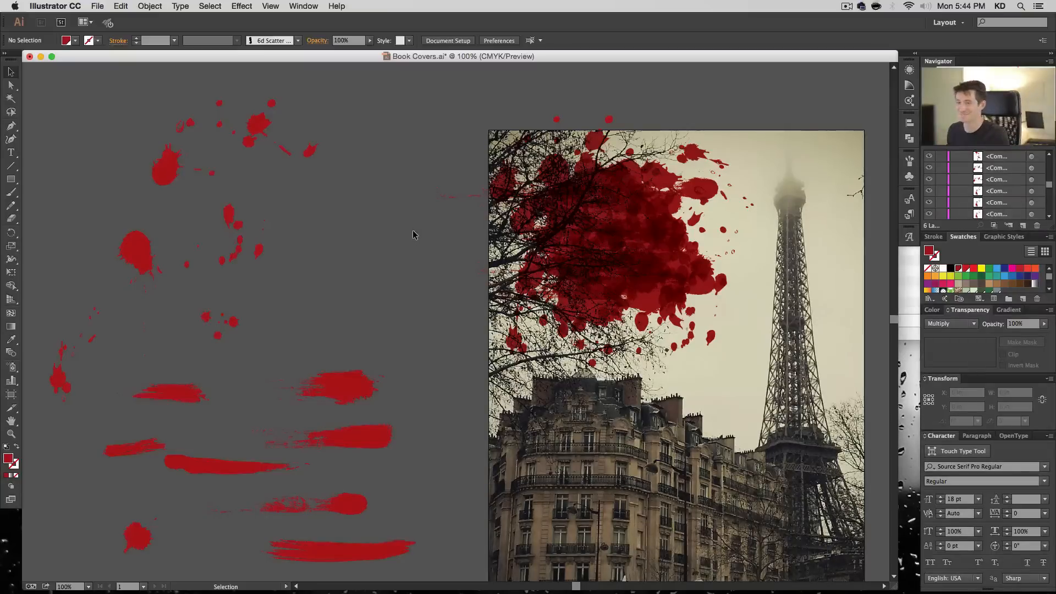
- Group all the source splatters and brush strokes lying beside the artboard
key("space")
left_click_drag(411, 287, 341, 263)
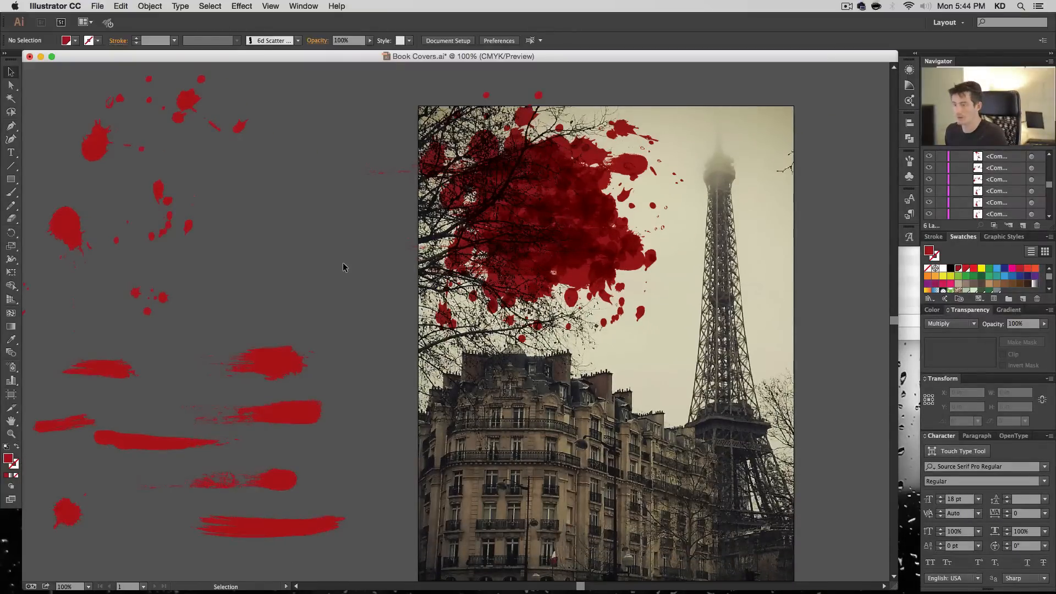
key("space")
left_click_drag(328, 262, 561, 193)
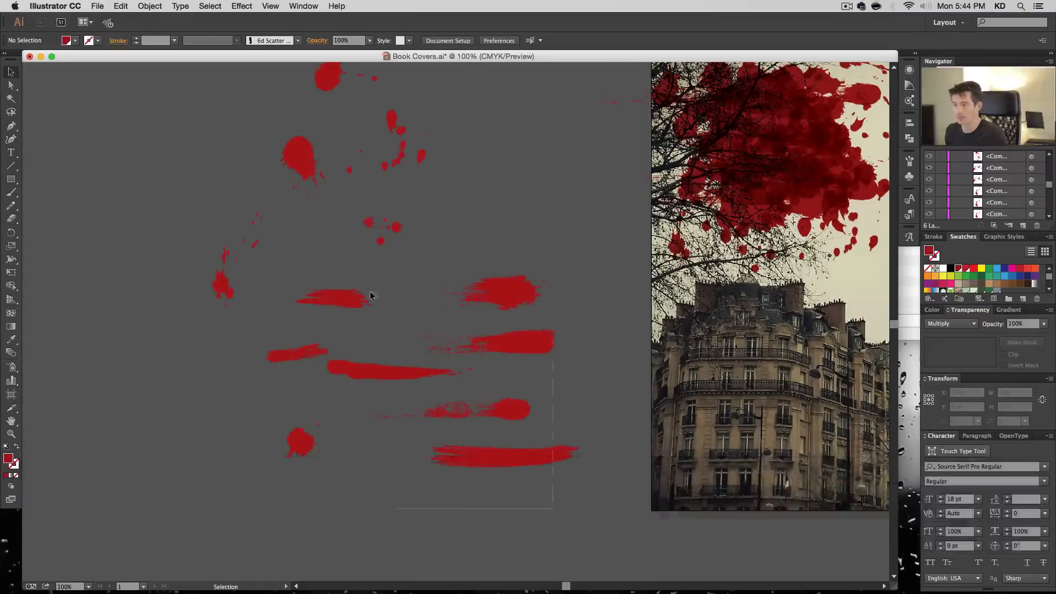
left_click_drag(370, 292, 219, 74)
key("super+g")
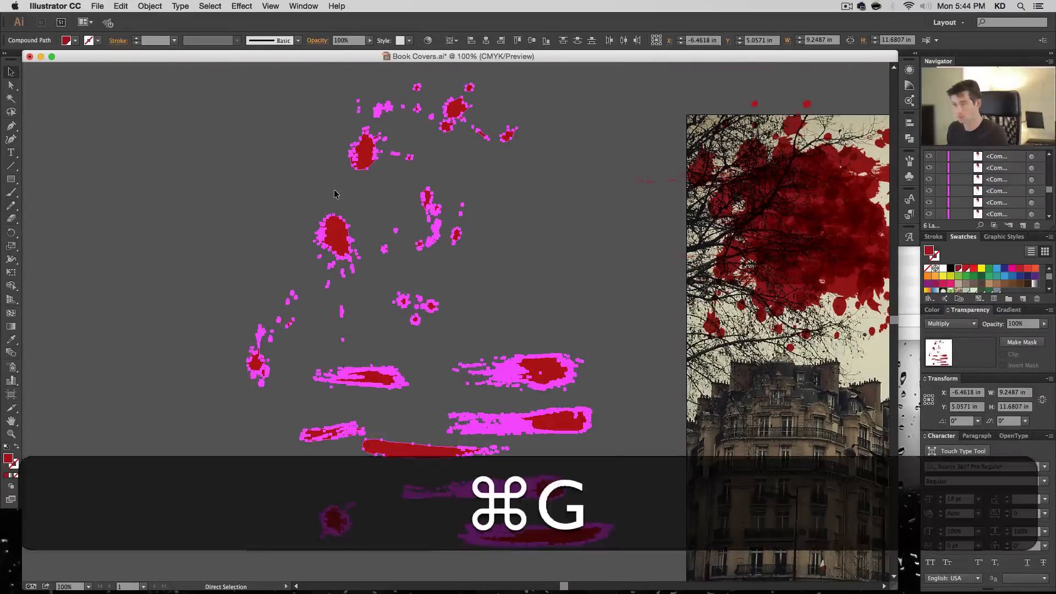
- Group all the splatters and brush strokes layered over the Eiffel Tower photo
key("space")
left_click_drag(648, 113, 734, 405)
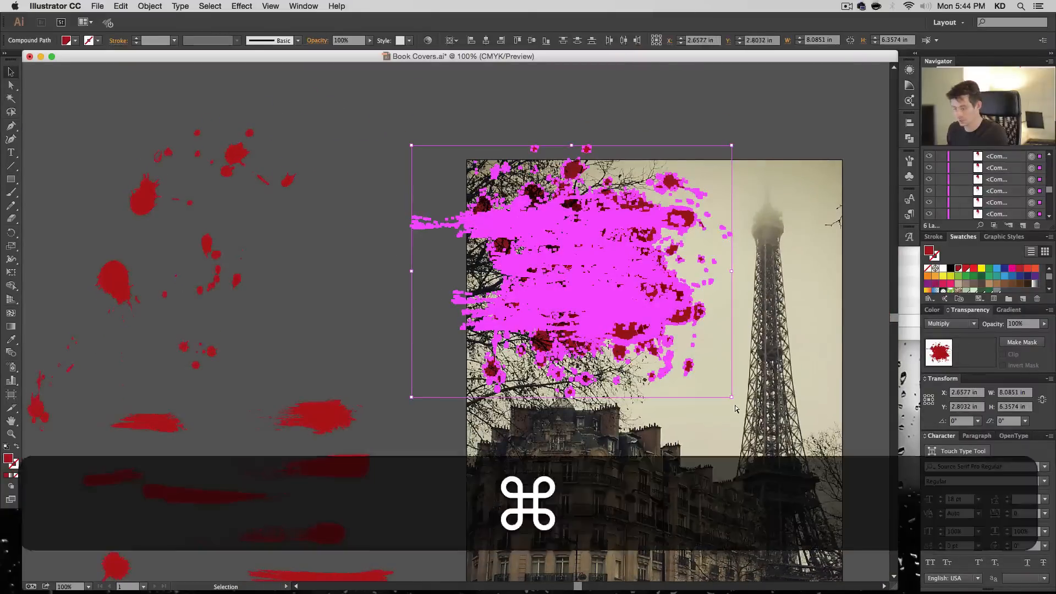
key("super+g")
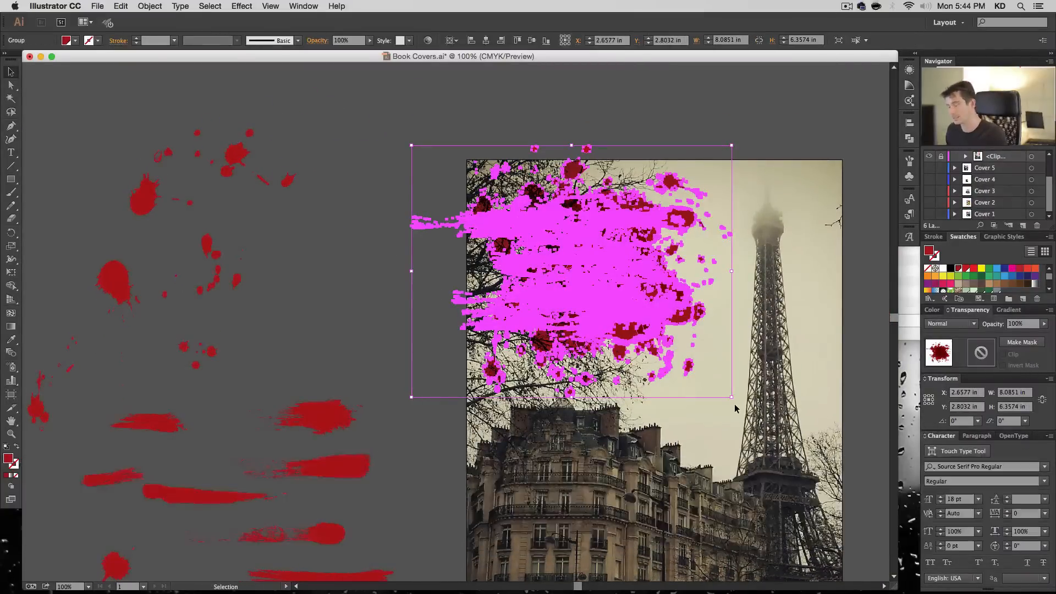
- Rename the splatter group over the photo with a name starting with "Blood", and hide the group of source splatters beside the artboard
left_click(777, 152)
left_click(640, 267)
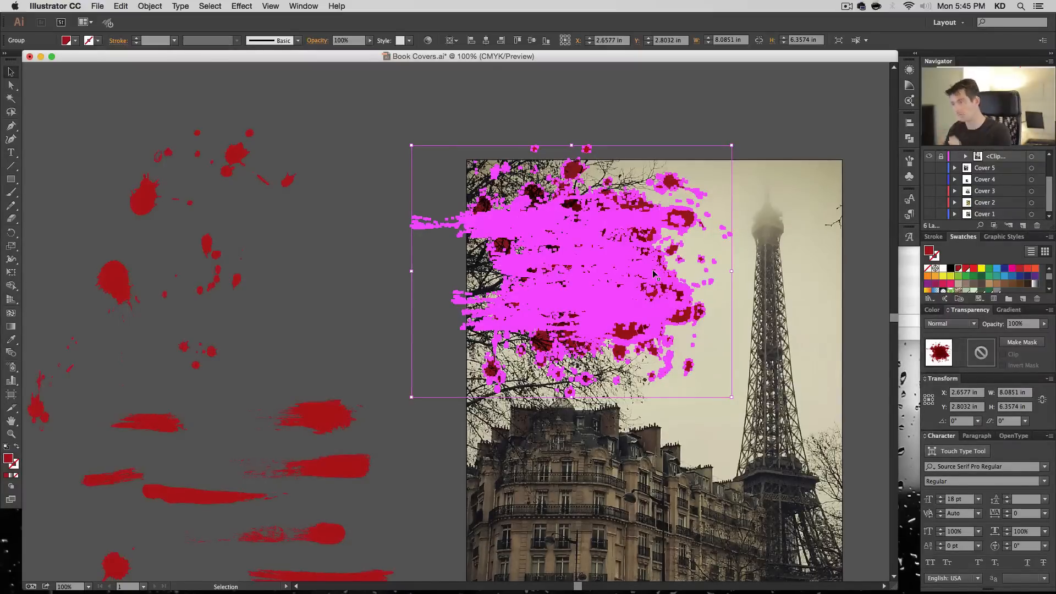
scroll(962, 184, "up", 3)
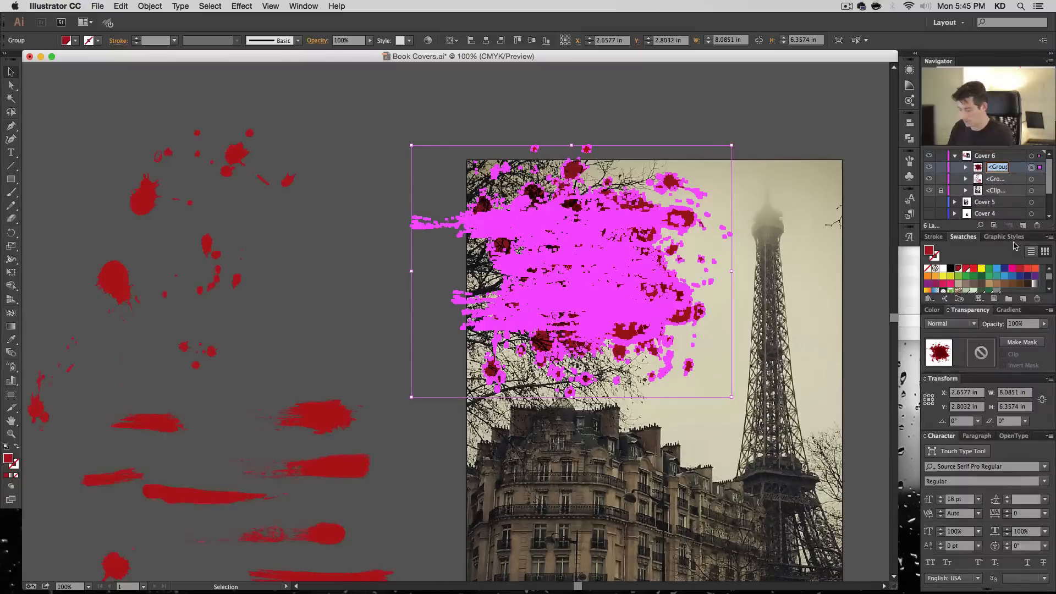
type("Blood")
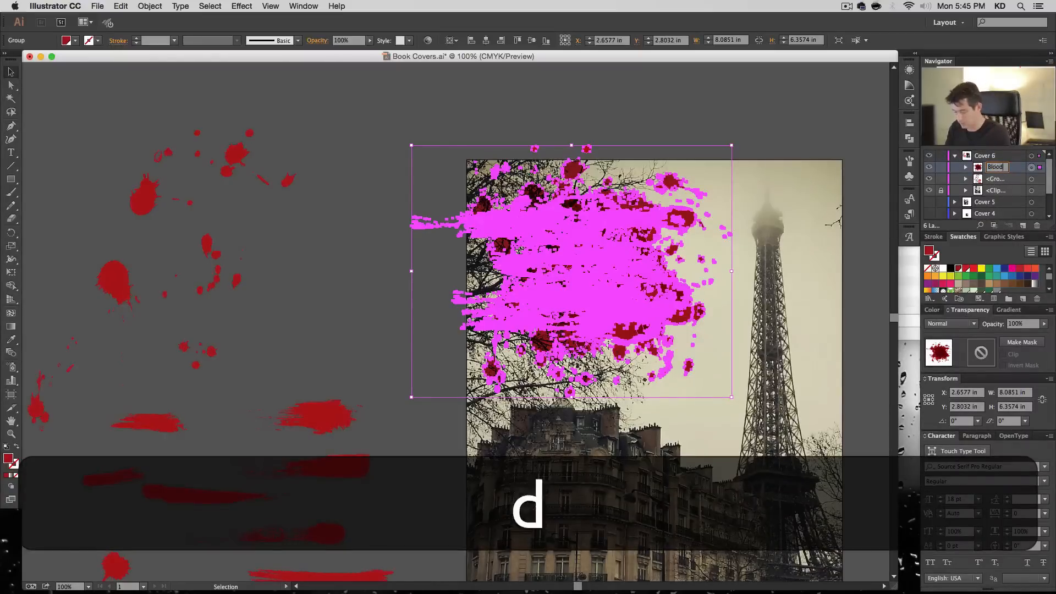
type("C")
key("Return")
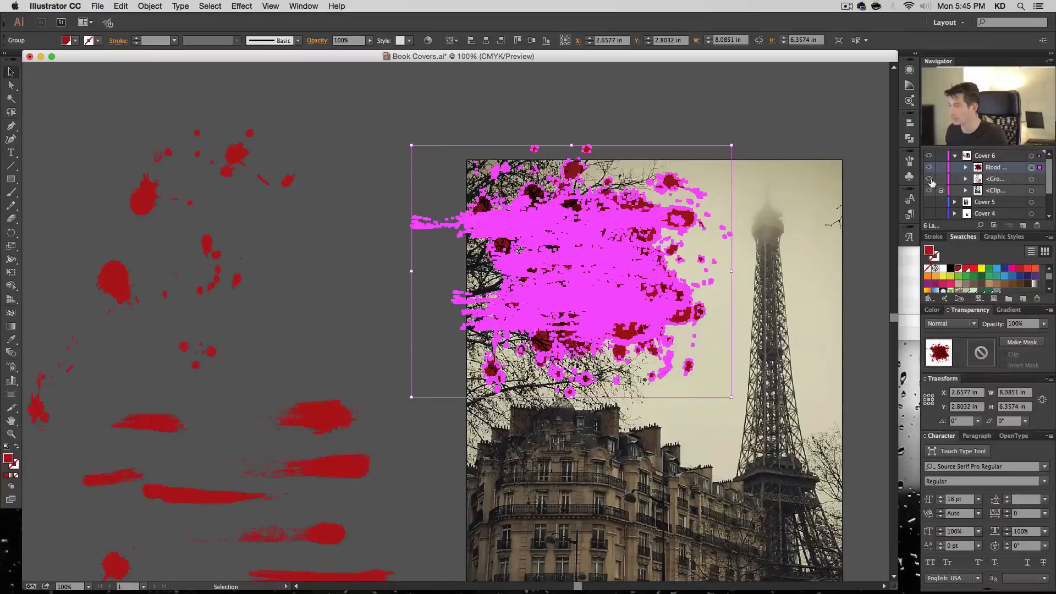
left_click(930, 179)
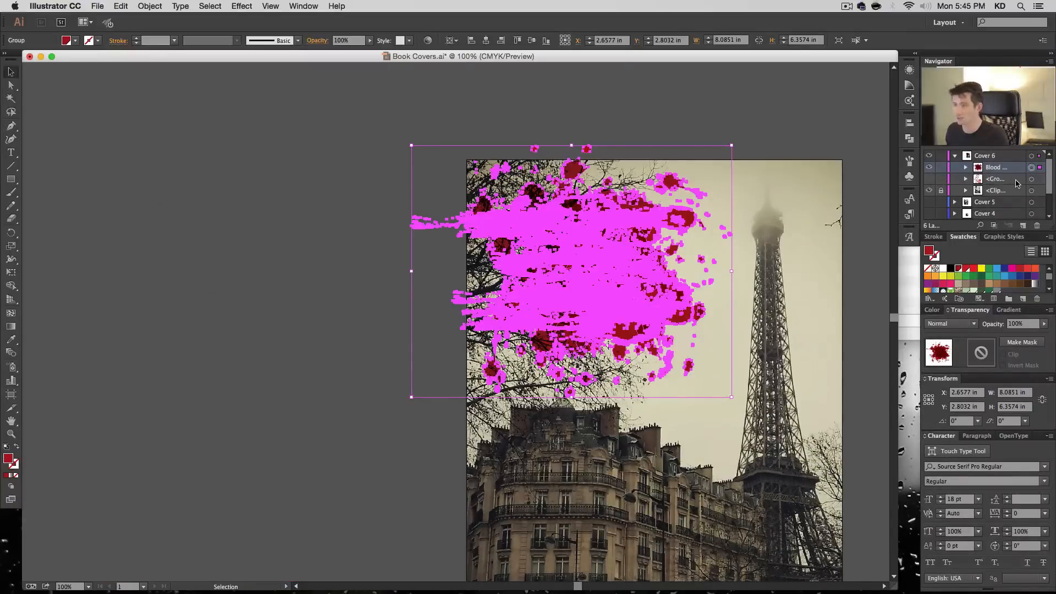
left_click(212, 251)
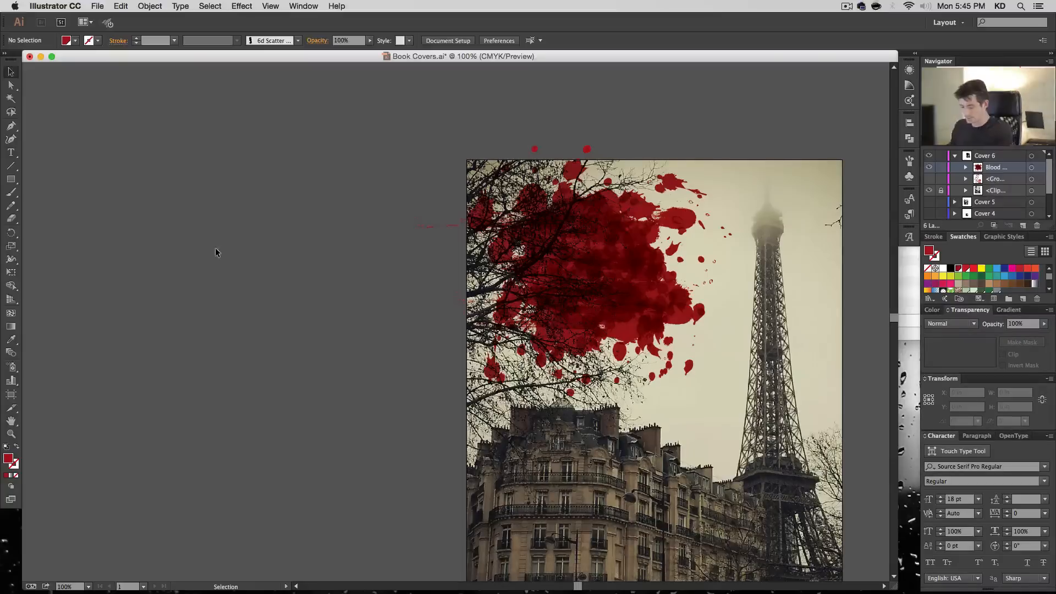
- Add a five-line title beside the artboard reading "The", "Murder", "of", followed by the victim's first name and last name
key("t")
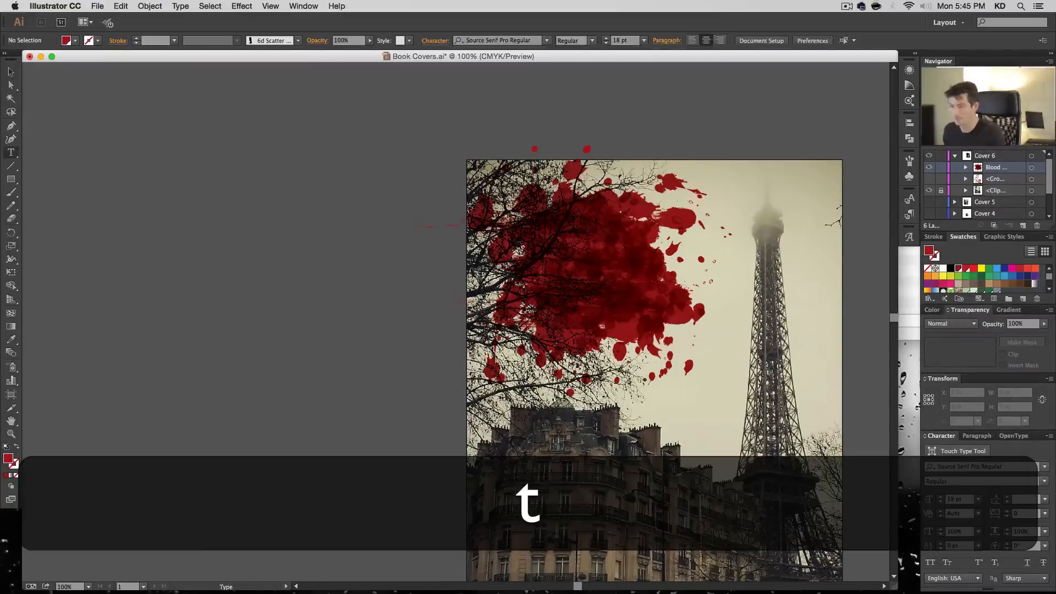
left_click(355, 287)
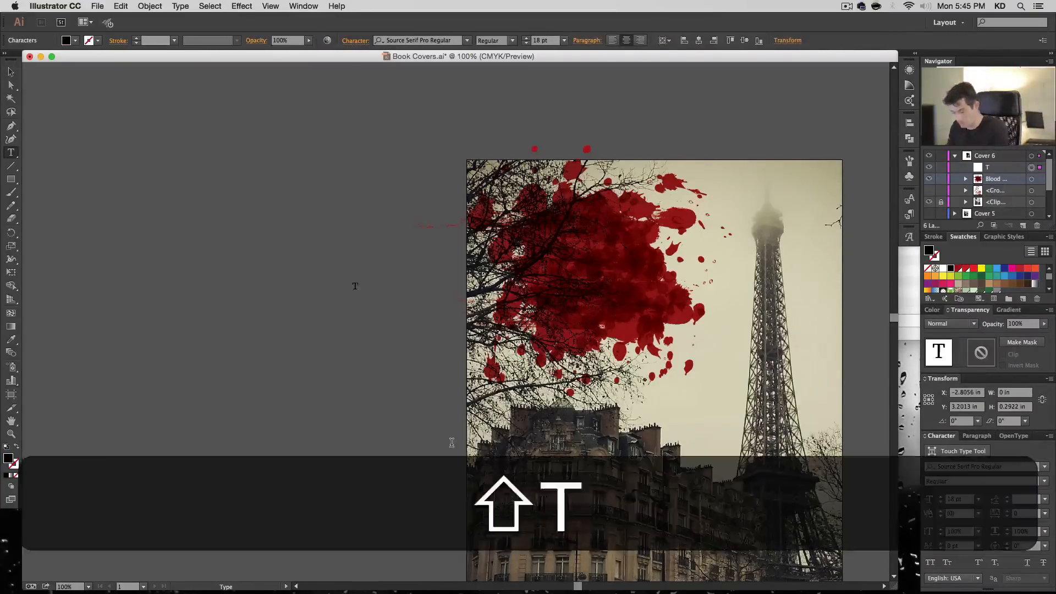
key("Return")
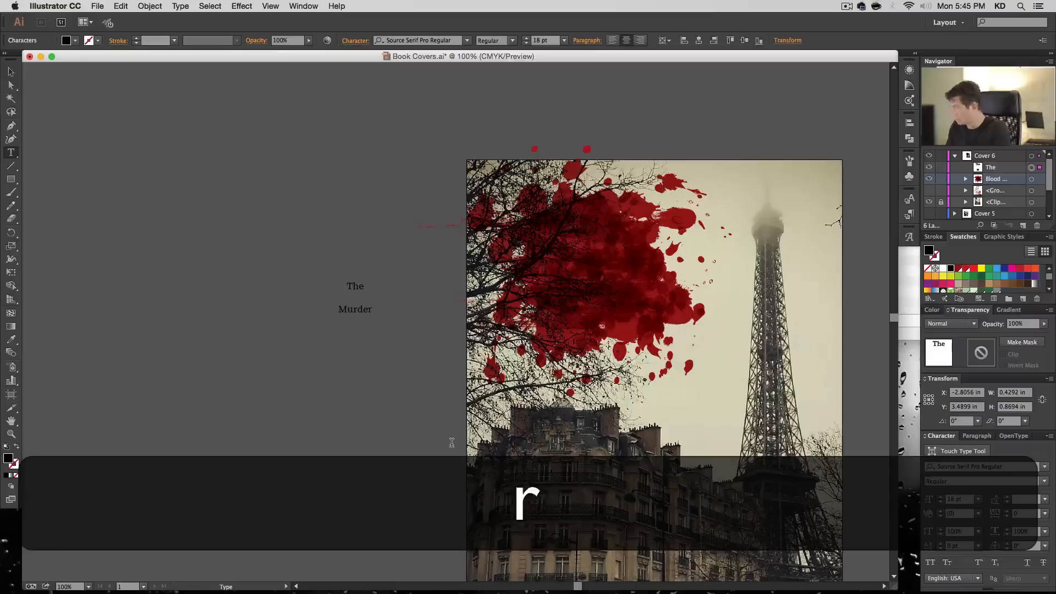
key("Return")
key("shift+Return")
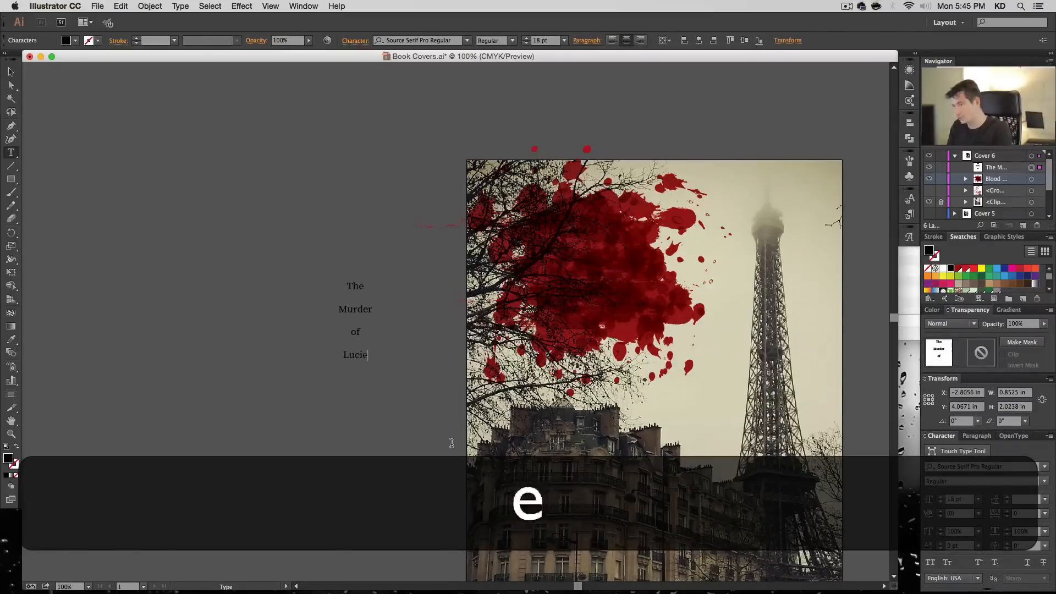
key("shift+Return")
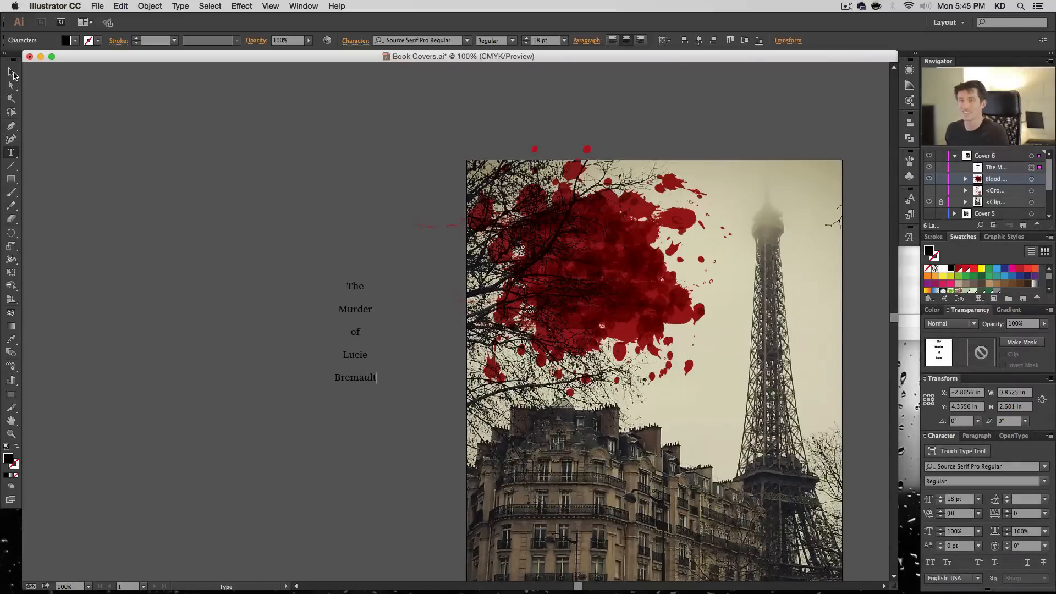
- Format the title as white 48 pt Alex Brush and move it onto the blood splatter cluster
left_click(12, 73)
left_click(444, 39)
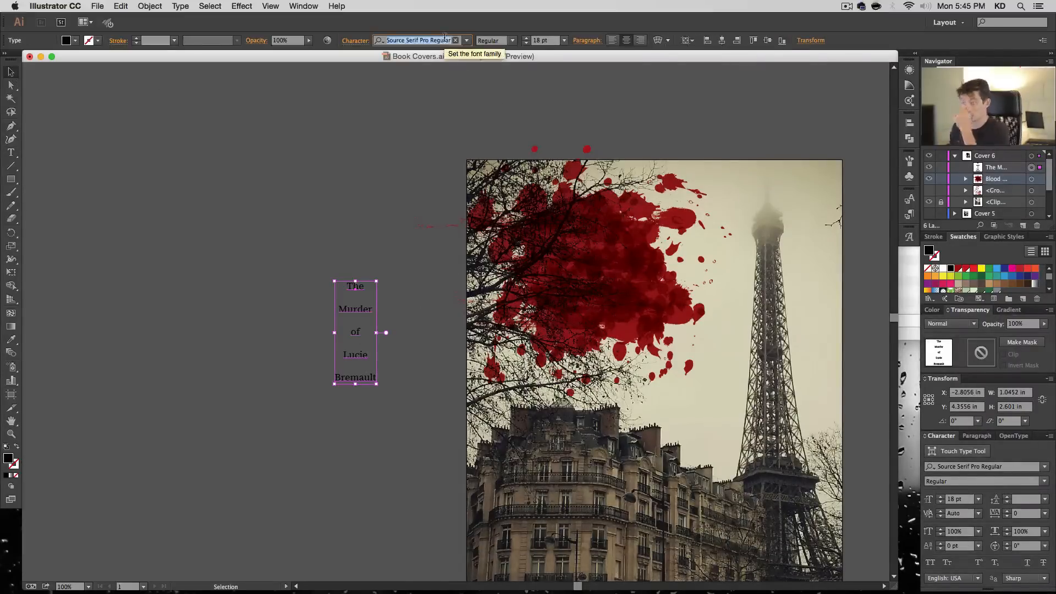
type("ale")
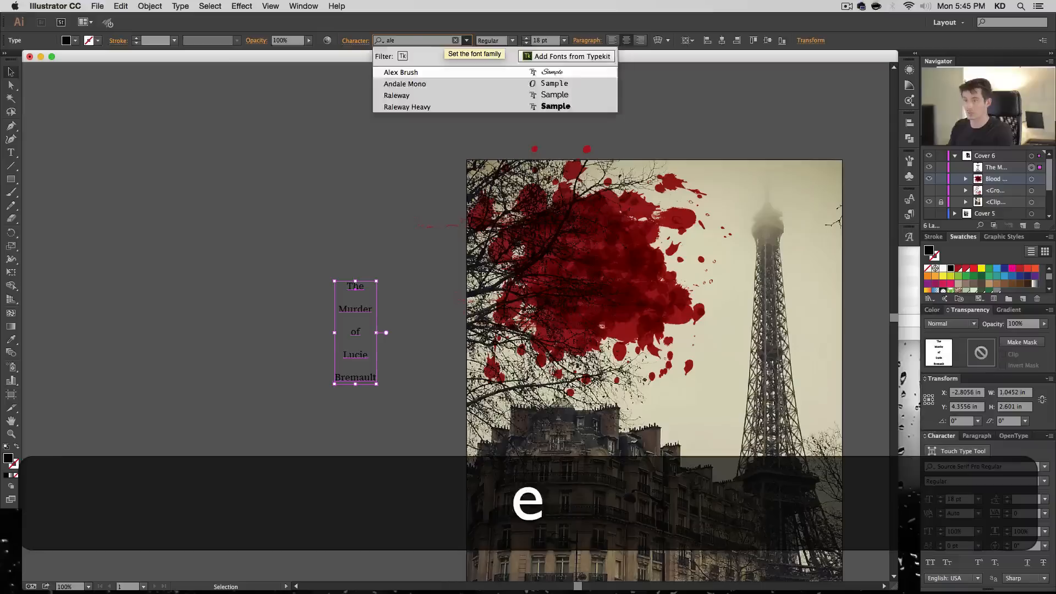
key("Return")
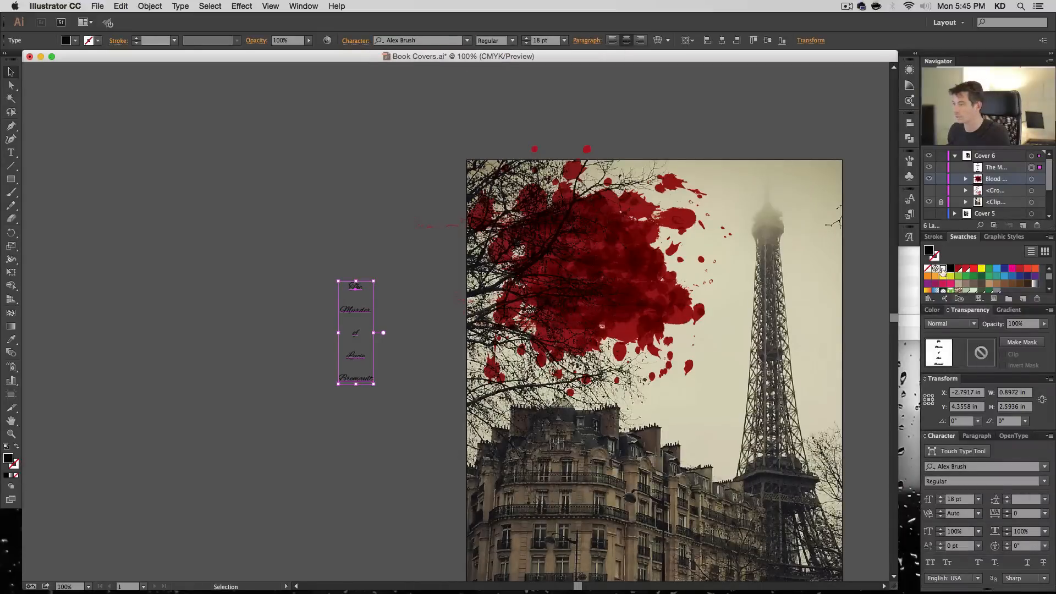
left_click(942, 269)
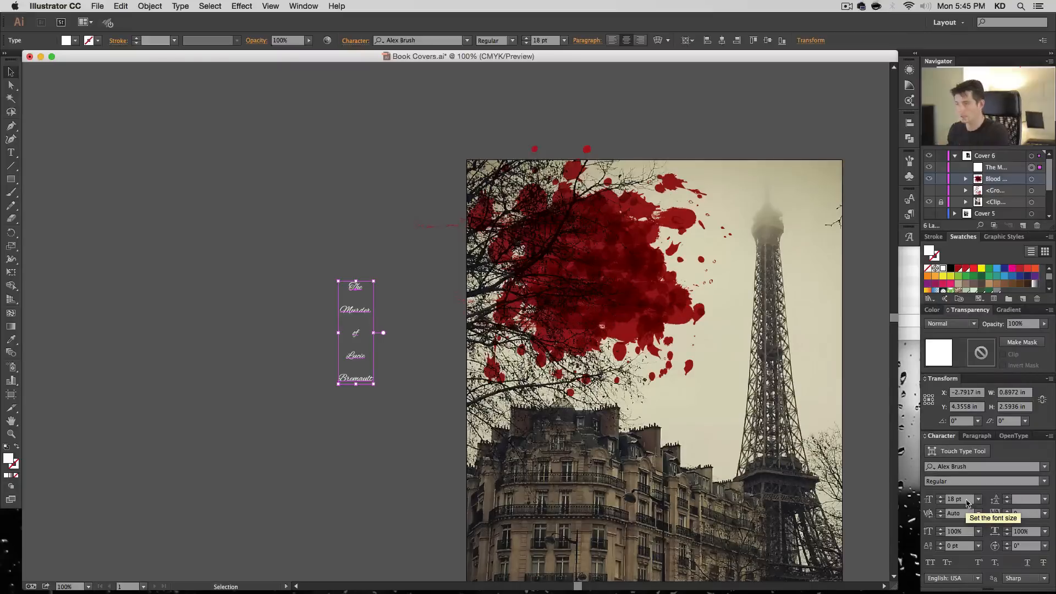
left_click(977, 500)
left_click(1001, 460)
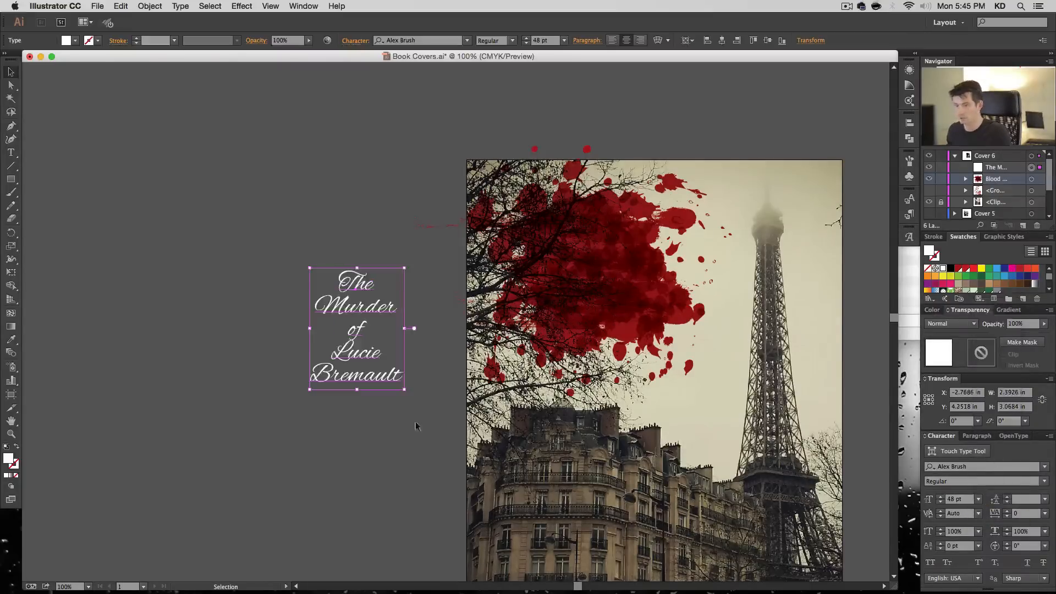
left_click_drag(370, 336, 474, 311)
left_click_drag(592, 272, 592, 272)
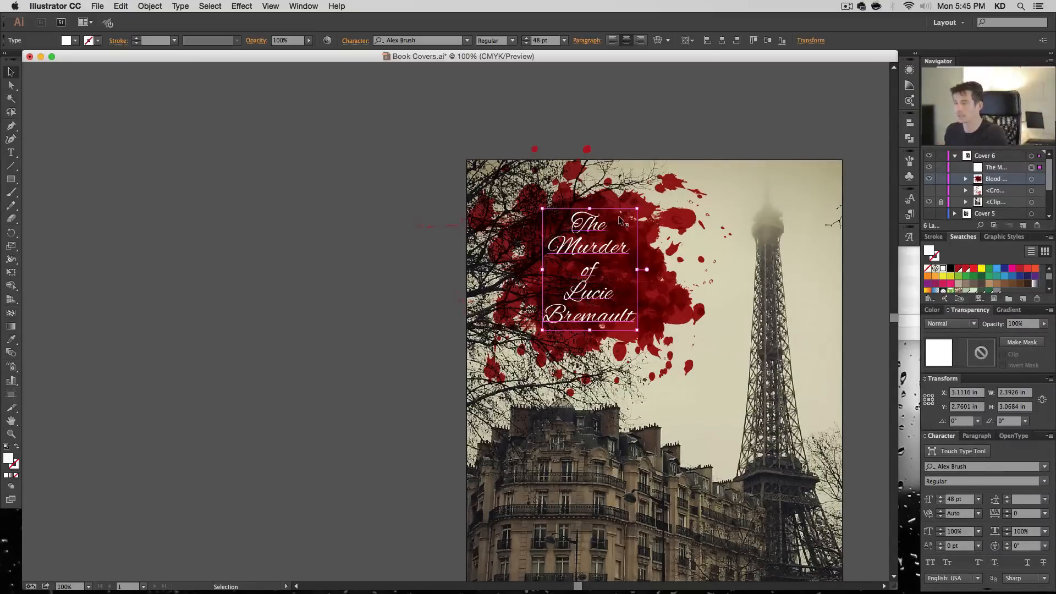
- Try the whole title at 36 pt, and undo that size change
double_click(595, 228)
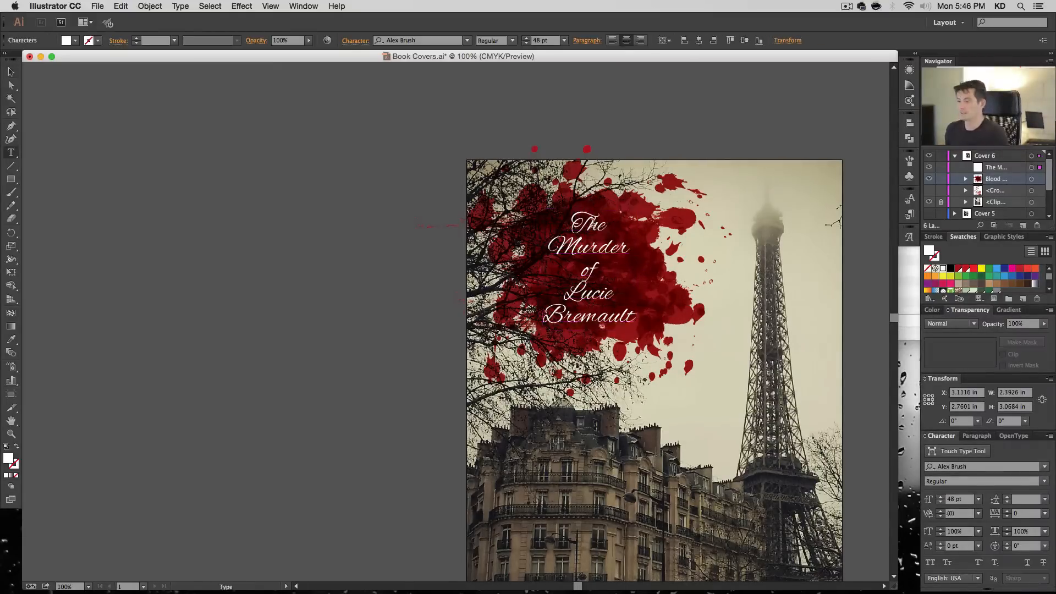
double_click(596, 228)
left_click_drag(596, 227, 601, 508)
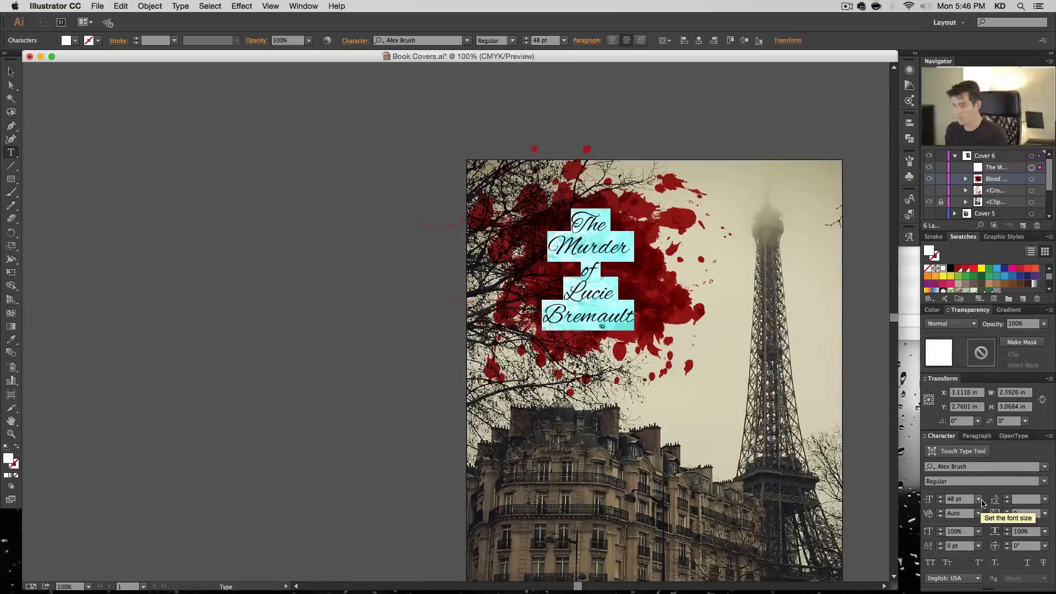
left_click(983, 502)
left_click(988, 447)
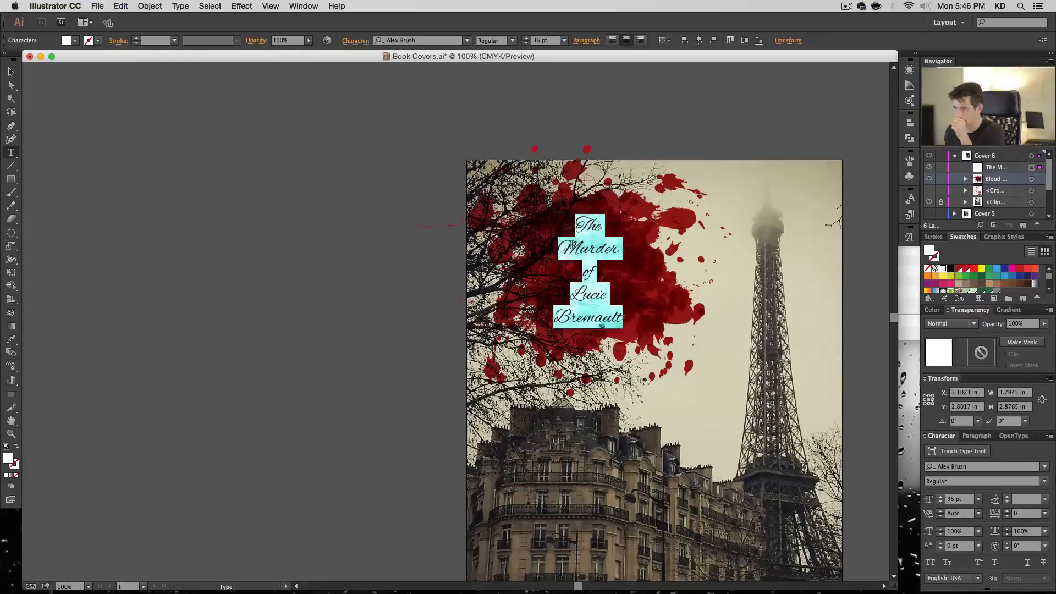
left_click(591, 261)
double_click(591, 261)
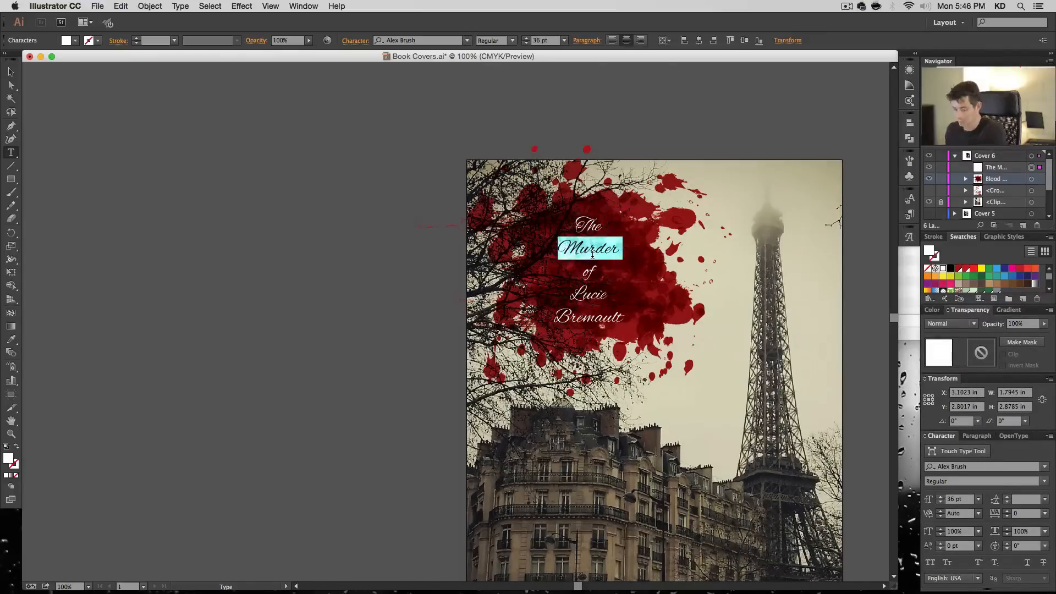
key("super+z")
- Set the word "Murder" in the title to 72 pt
left_click(596, 246)
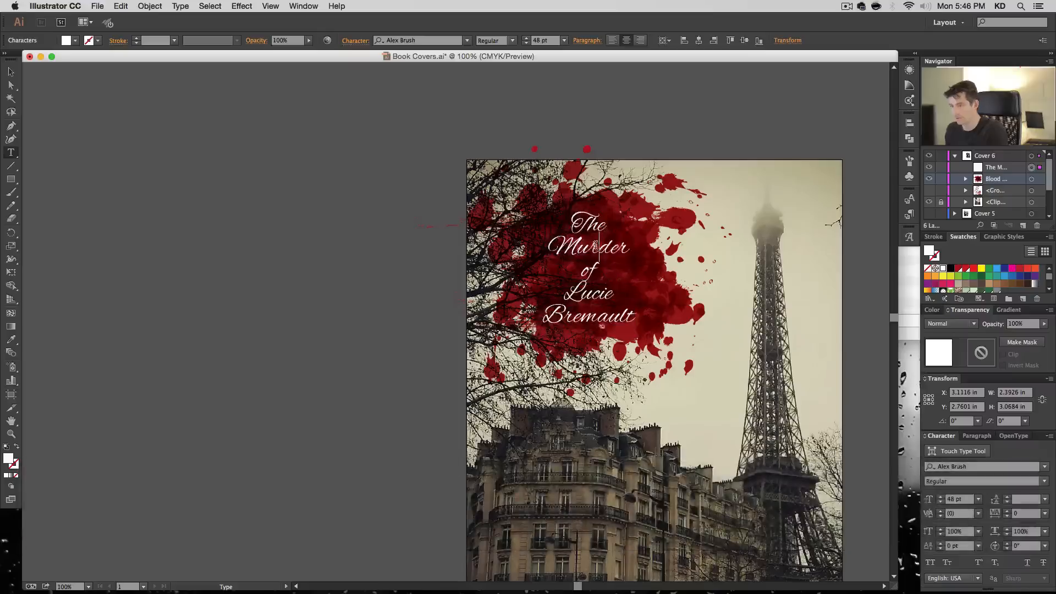
double_click(596, 246)
left_click(978, 499)
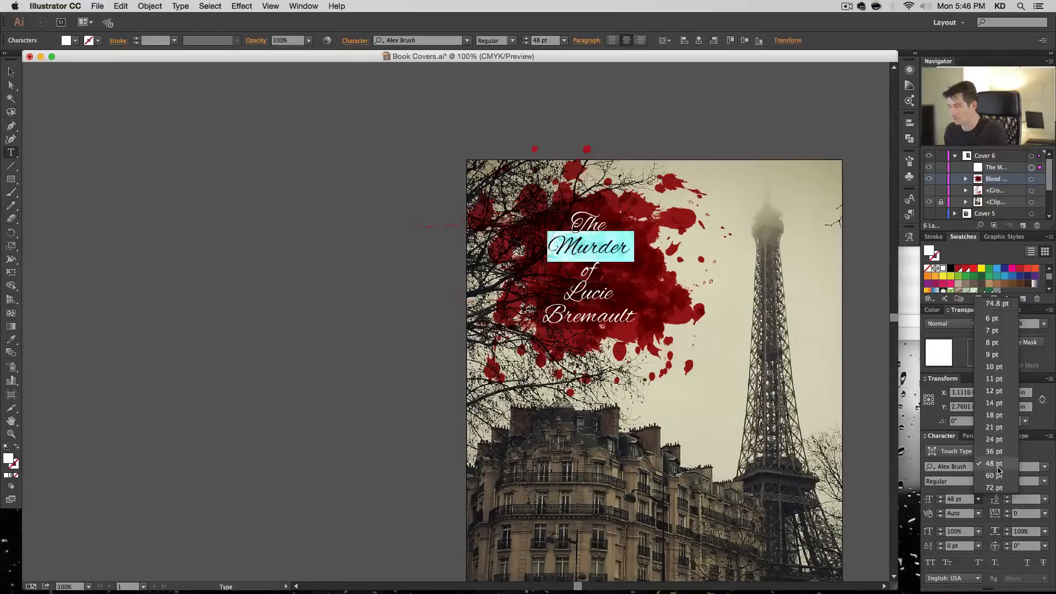
left_click(994, 487)
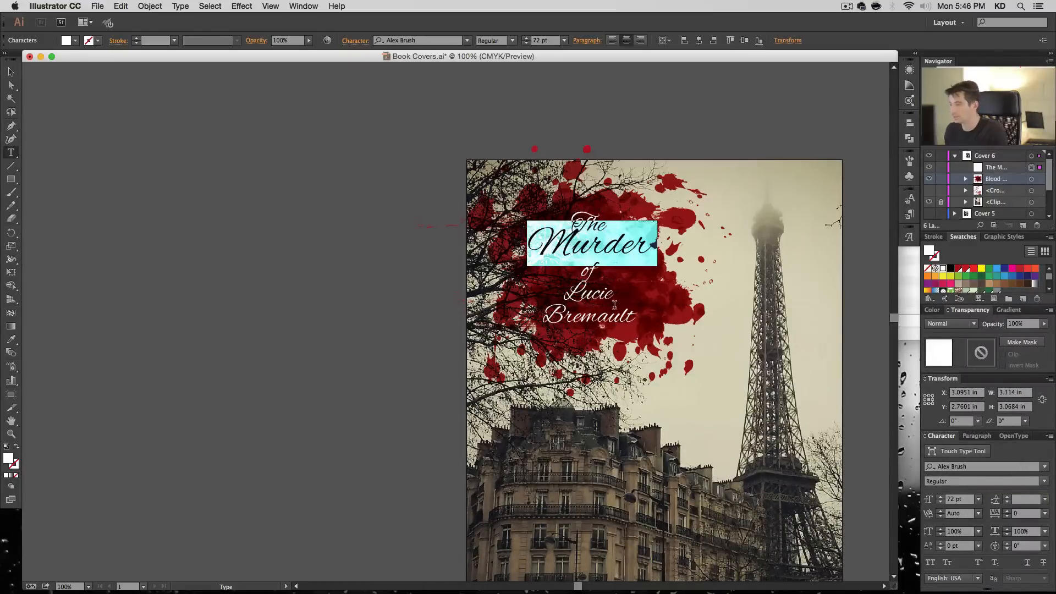
- Set the two lines with the victim's name to 72 pt
left_click(593, 293)
left_click_drag(594, 293, 609, 330)
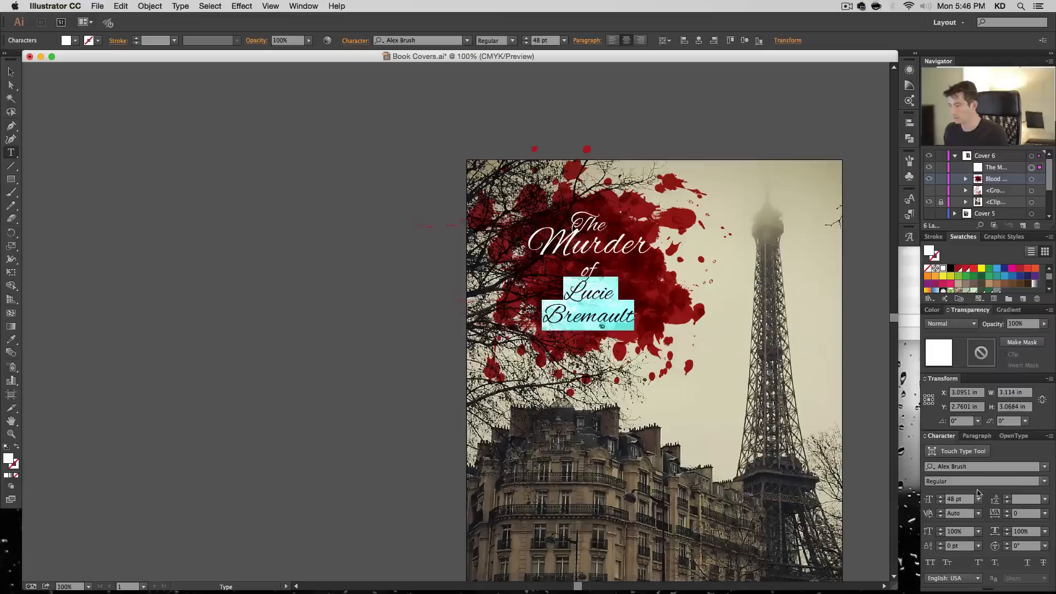
left_click(978, 498)
left_click(994, 488)
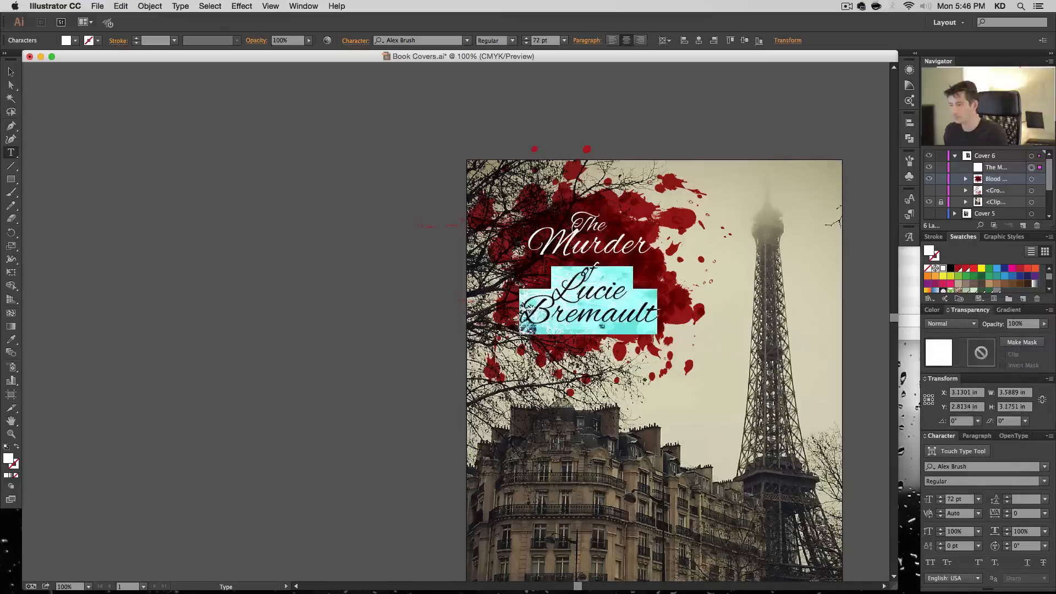
- Try to pull "of" up onto the same line as "Murder", and undo the edit
left_click(602, 299)
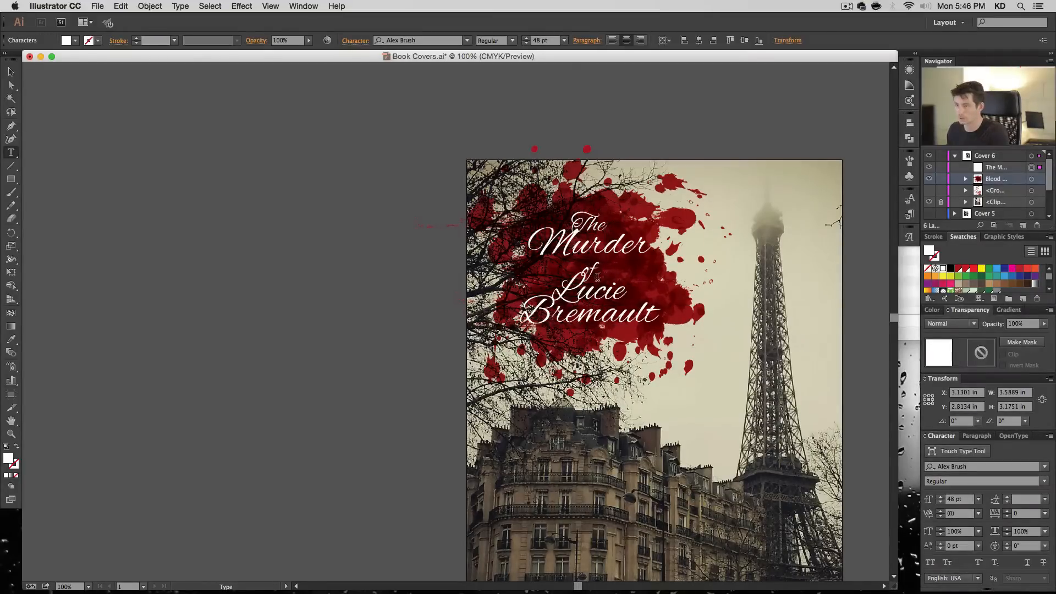
key("BackSpace")
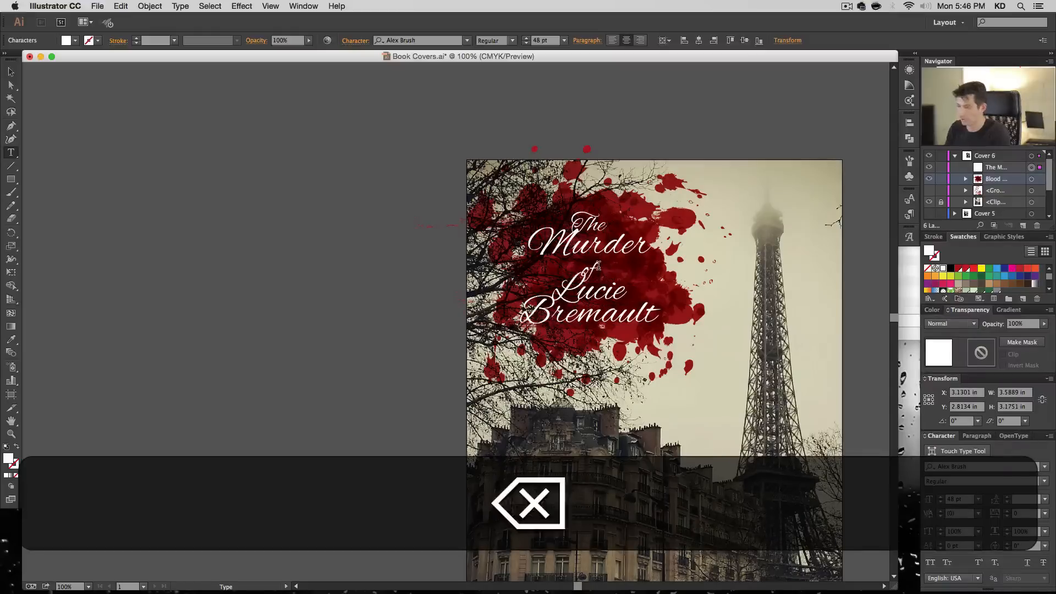
key("Left")
key("BackSpace")
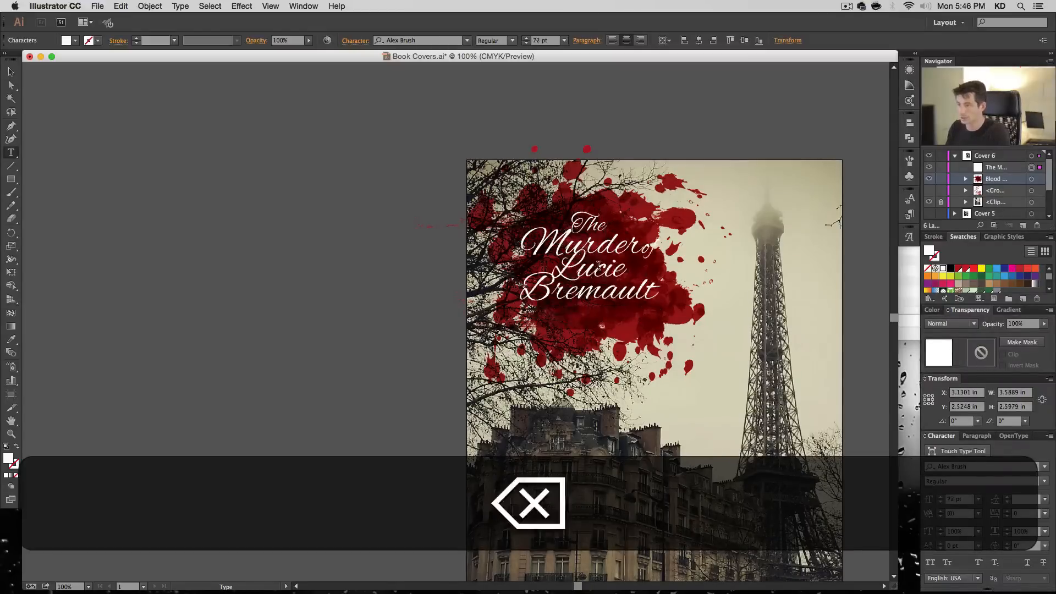
key("super+z")
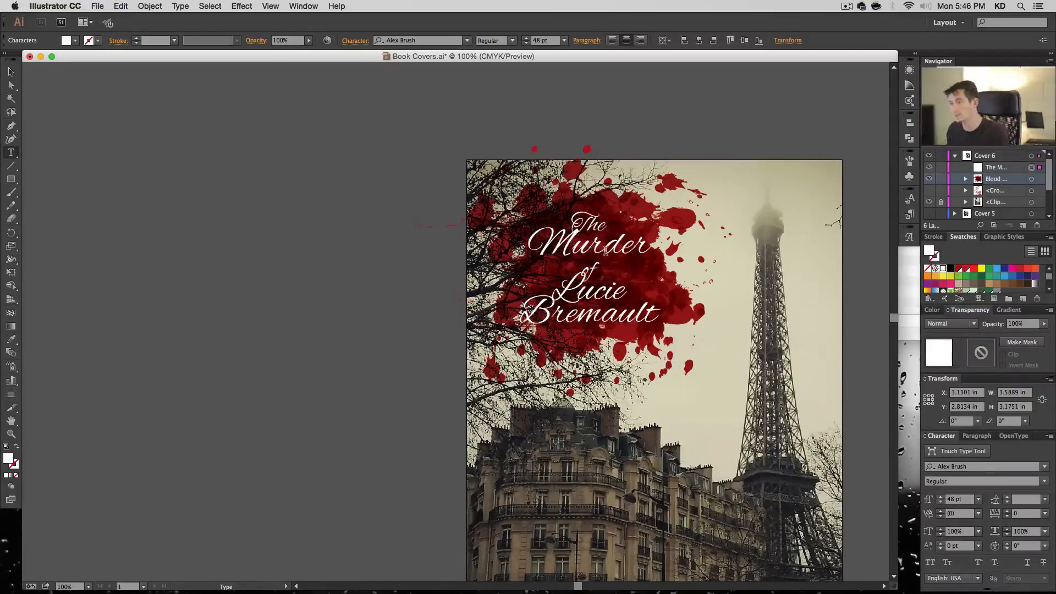
- Left-align all lines of the title and indent "The" above the word "Murder"
key("super+a")
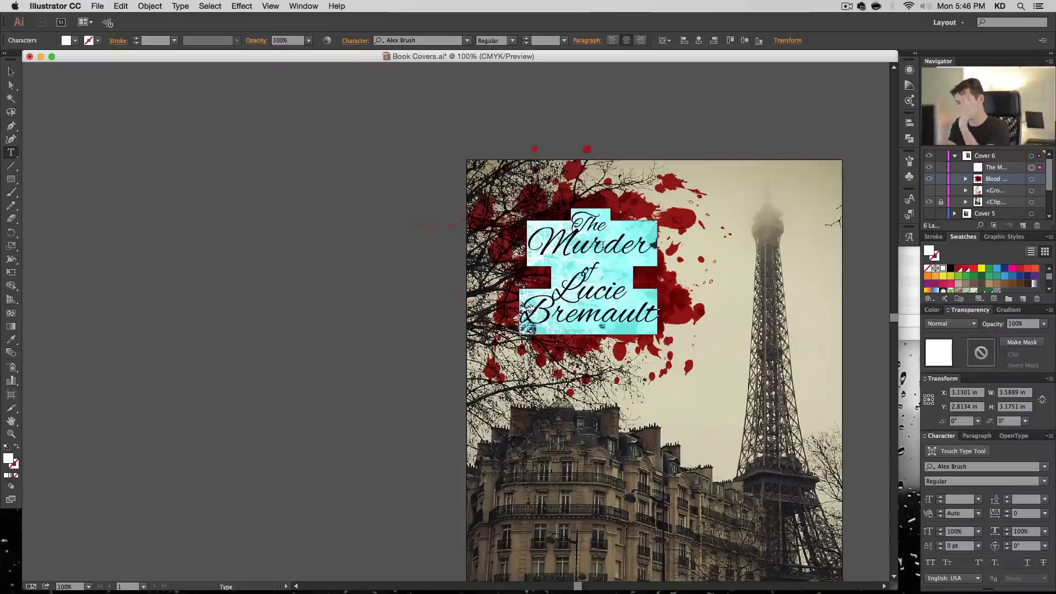
left_click(612, 40)
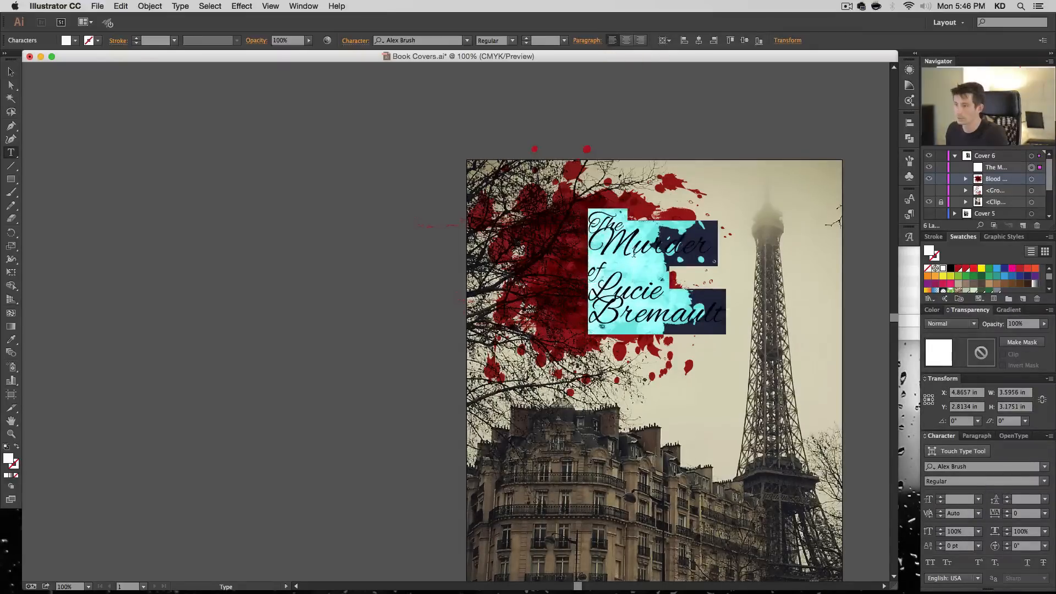
left_click(633, 251)
key("BackSpace")
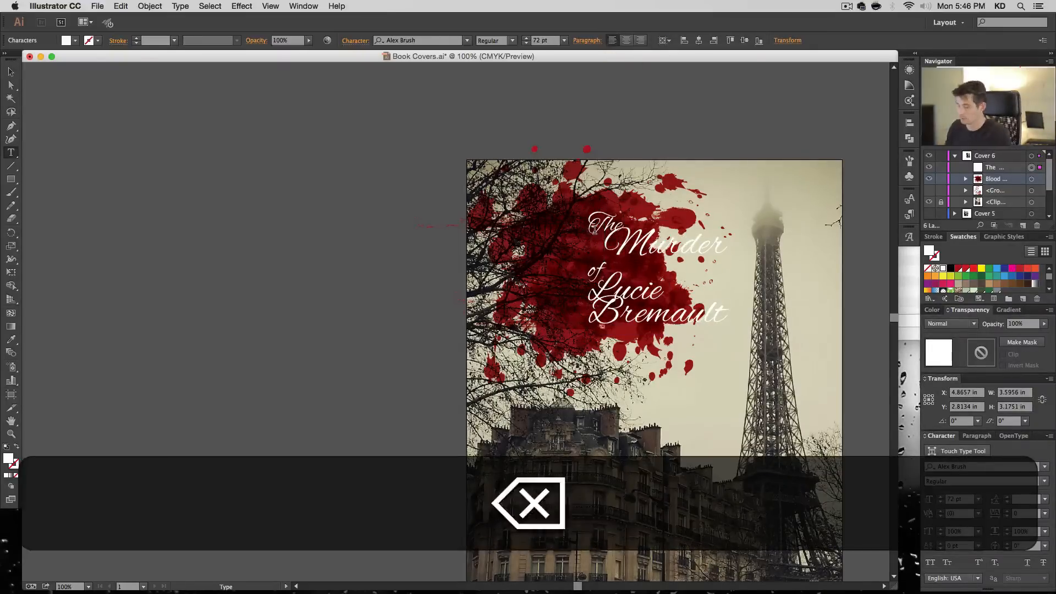
key("Up")
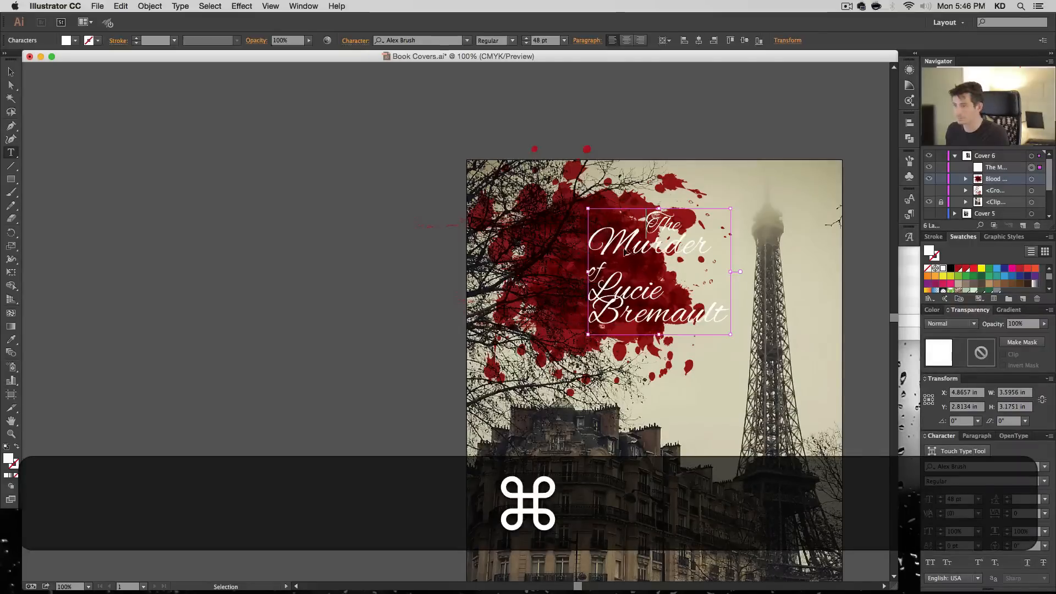
- Move the left-aligned title back over the blood splatter cluster
left_click_drag(627, 251, 558, 251)
left_click(522, 268)
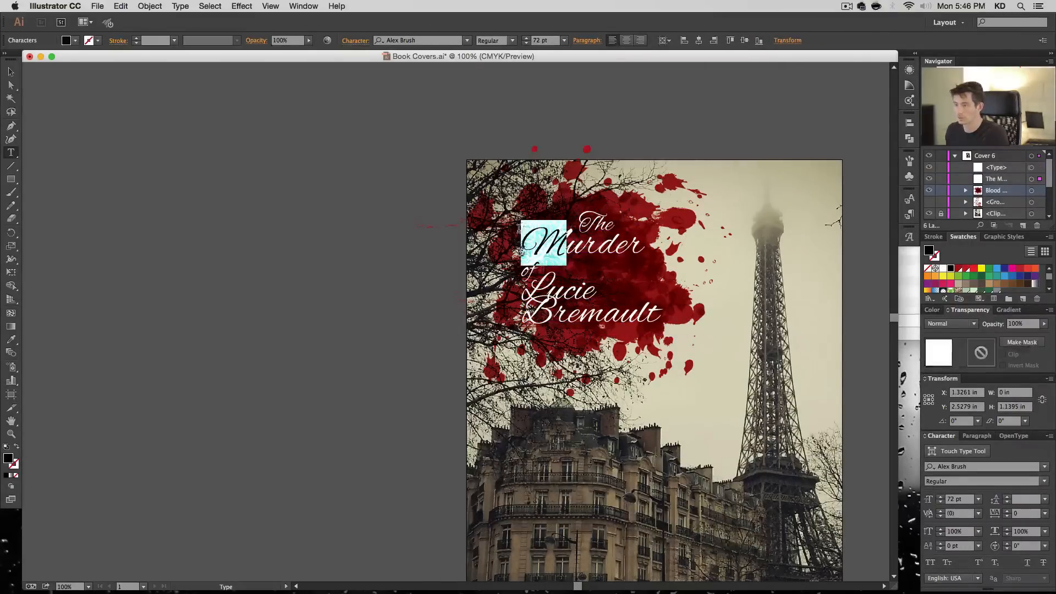
- Undo the accidental empty text object and move the title back over the blood splatter
key("super+z")
key("super+z")
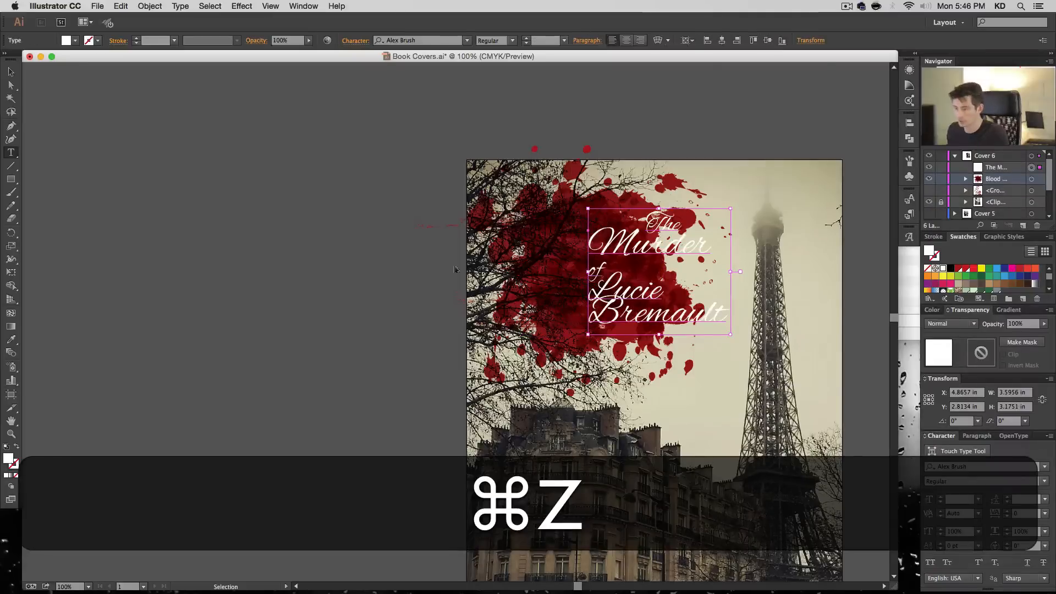
left_click_drag(651, 245, 566, 272)
- Indent the word "of" and the victim's first name with spaces so they sit beneath the middle of "Murder"
key("Right")
key("Left")
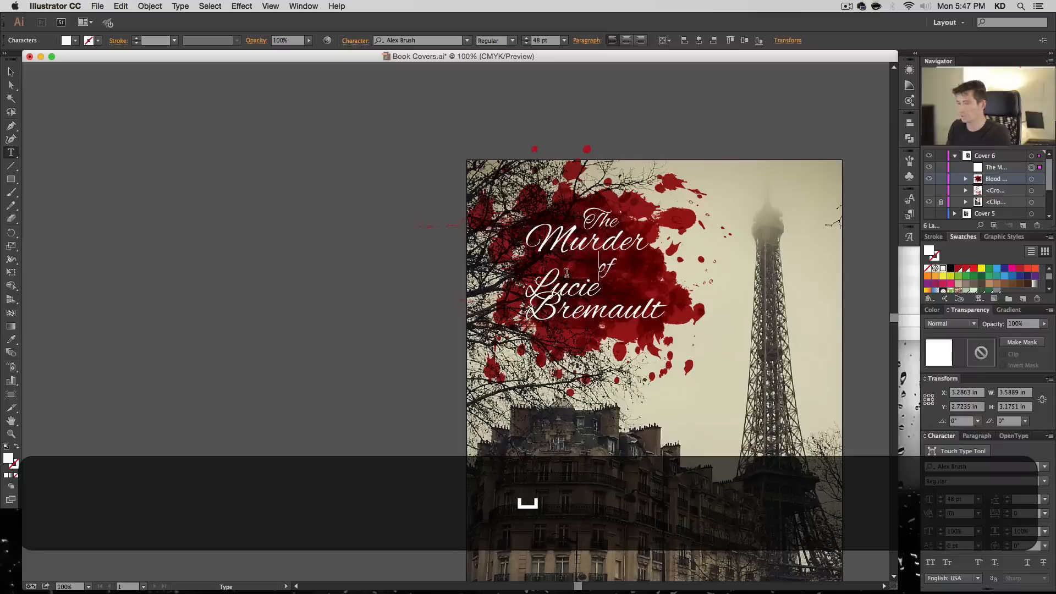
key("Down")
key("Left")
key("Left")
key("Left")
key("Left")
key("Left")
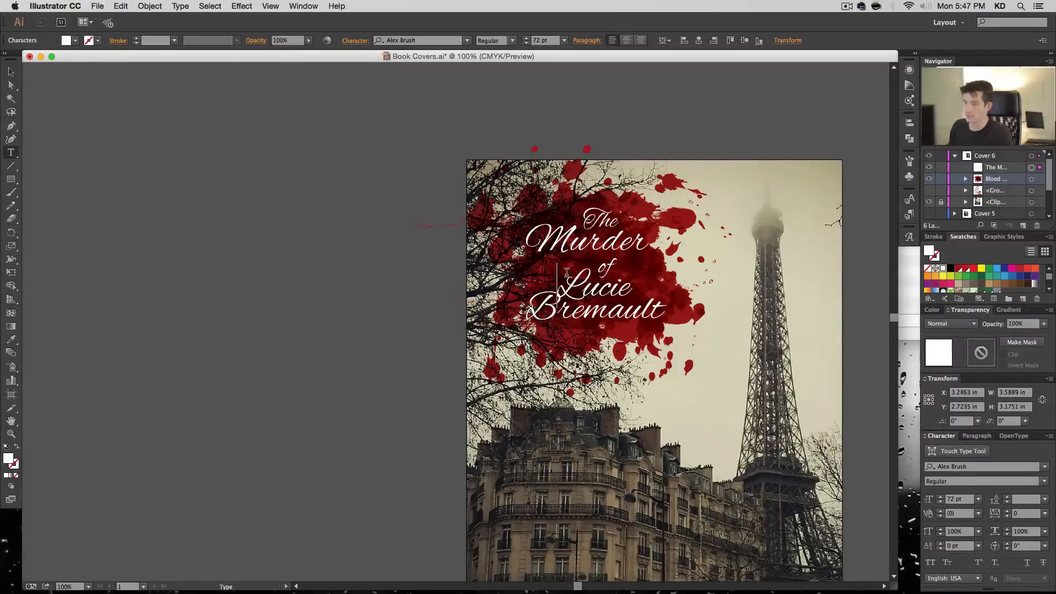
- Indent the victim's first name, "Murder" and "The" slightly further, and shift the whole title a little left and up over the splatter
key("Down")
key("Left")
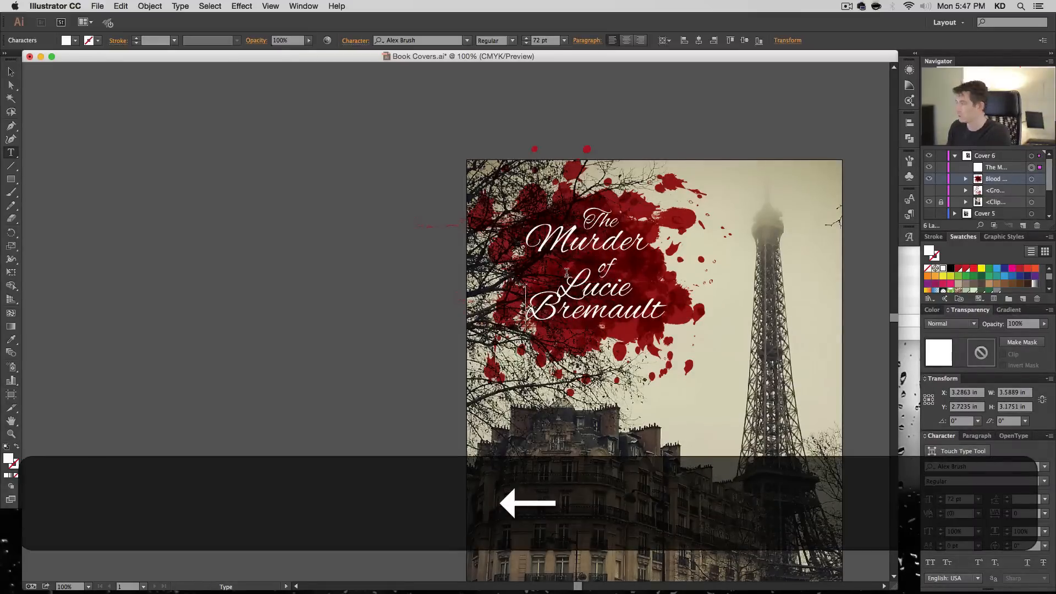
key("Up")
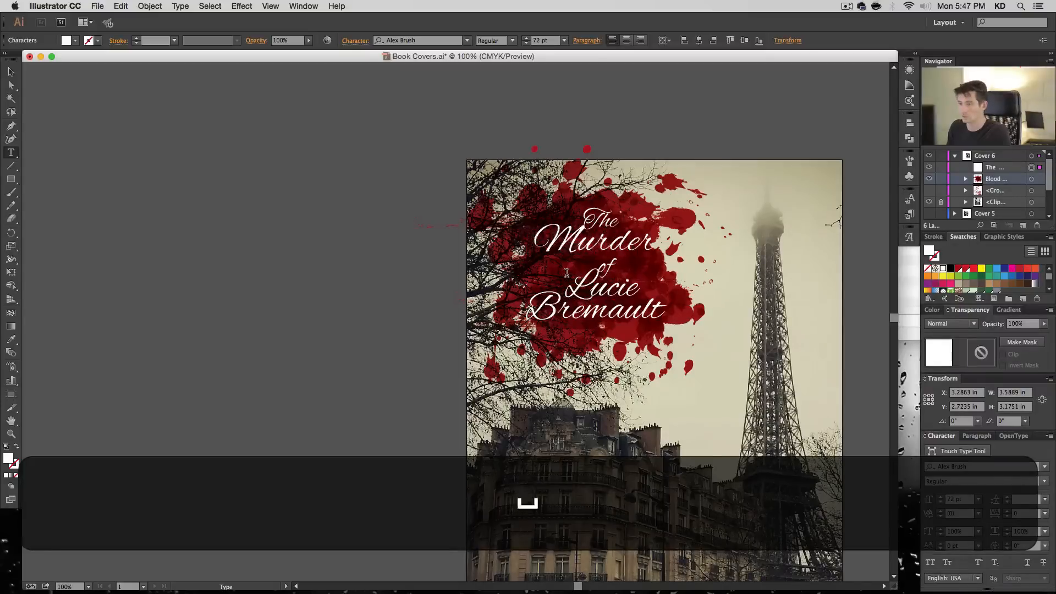
key("Up")
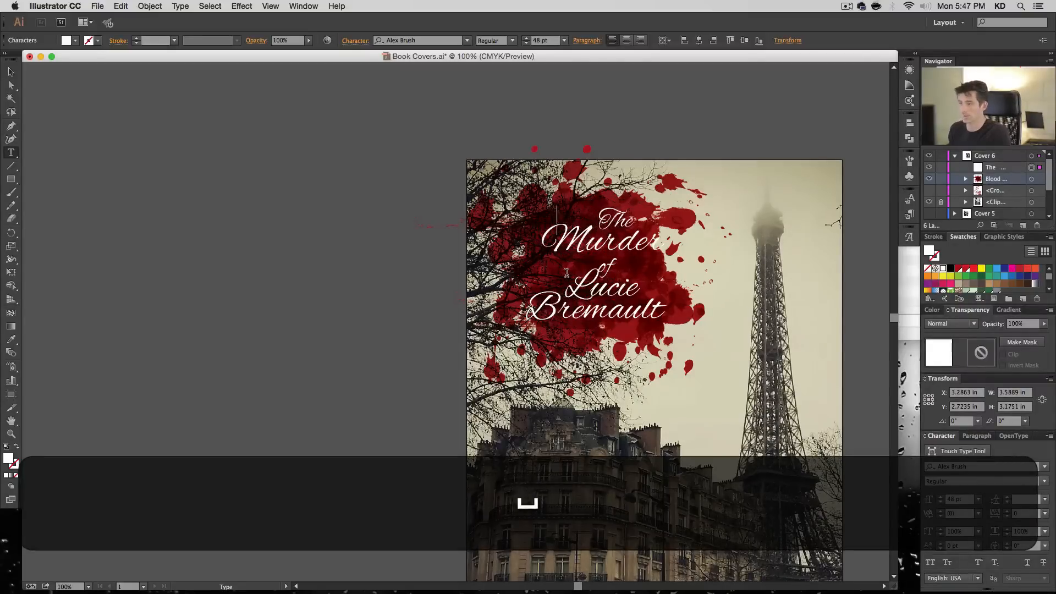
key("BackSpace")
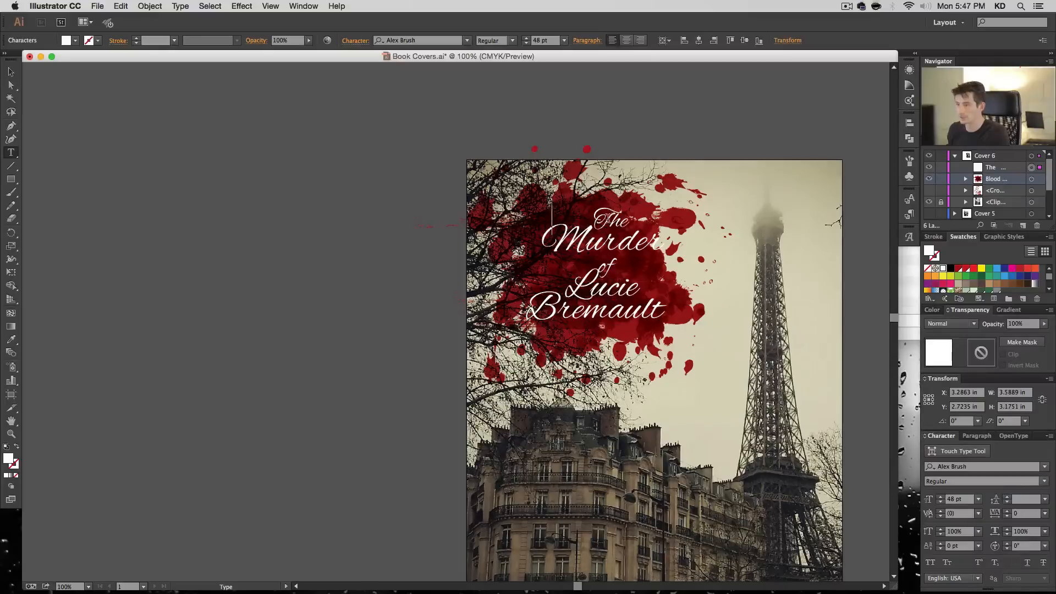
left_click_drag(588, 242, 575, 247)
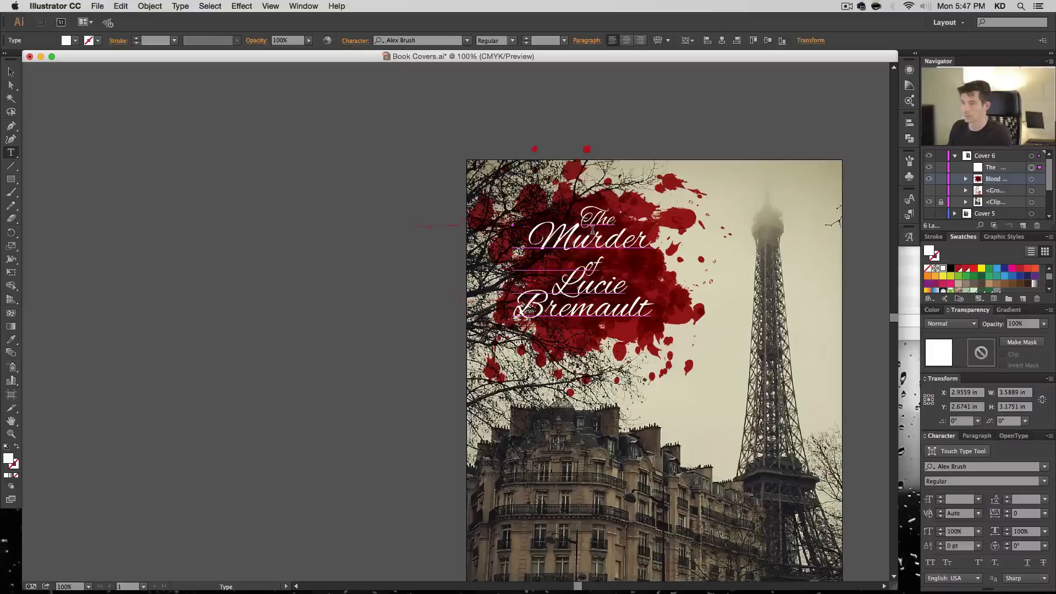
- Try a leading of 72 pt on the "Murder" line
double_click(598, 234)
triple_click(598, 234)
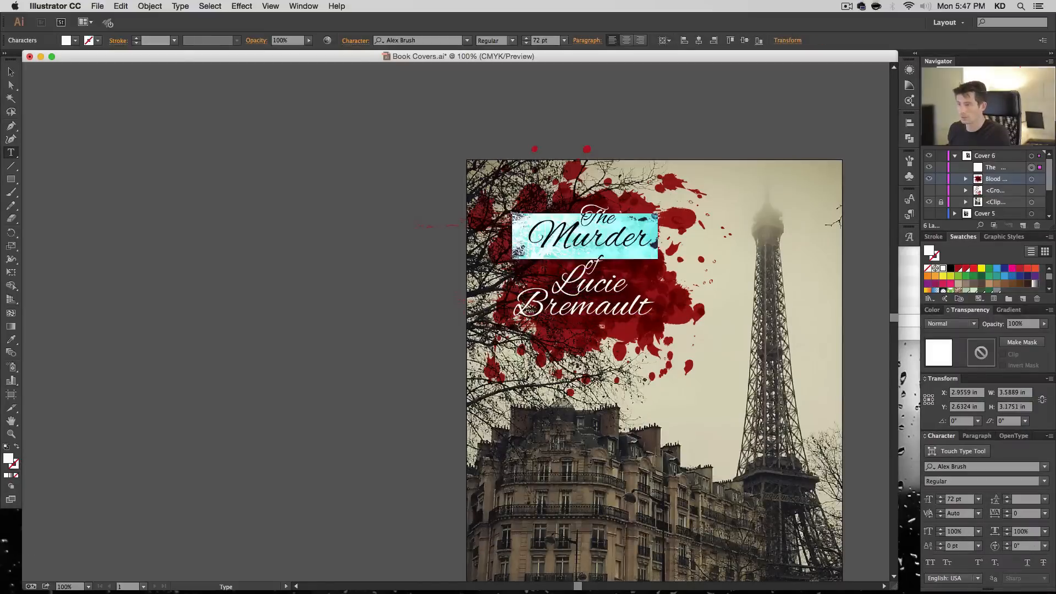
left_click(1025, 502)
type("72")
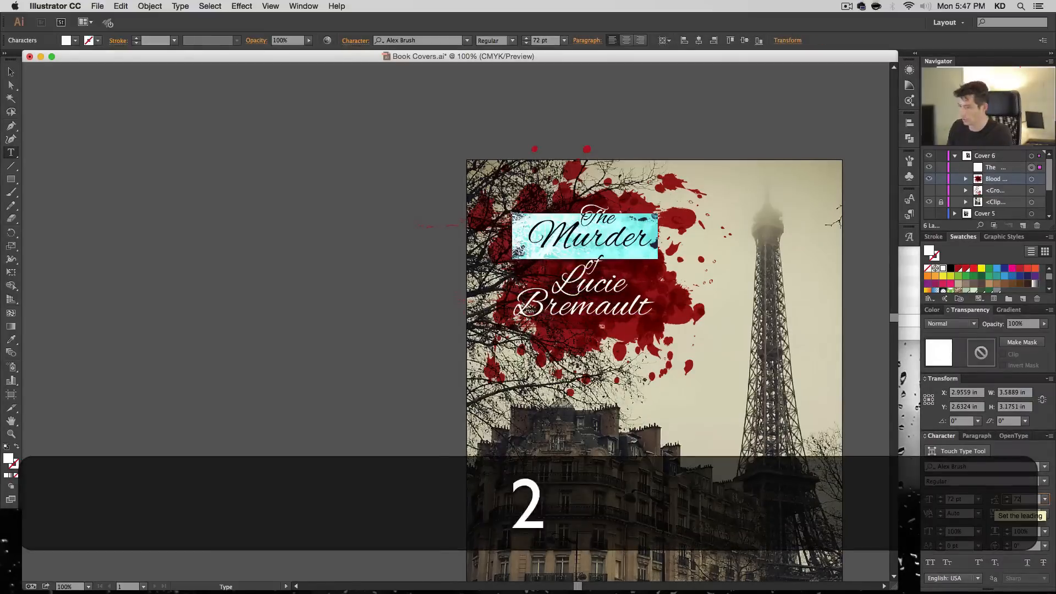
key("Return")
left_click(1034, 504)
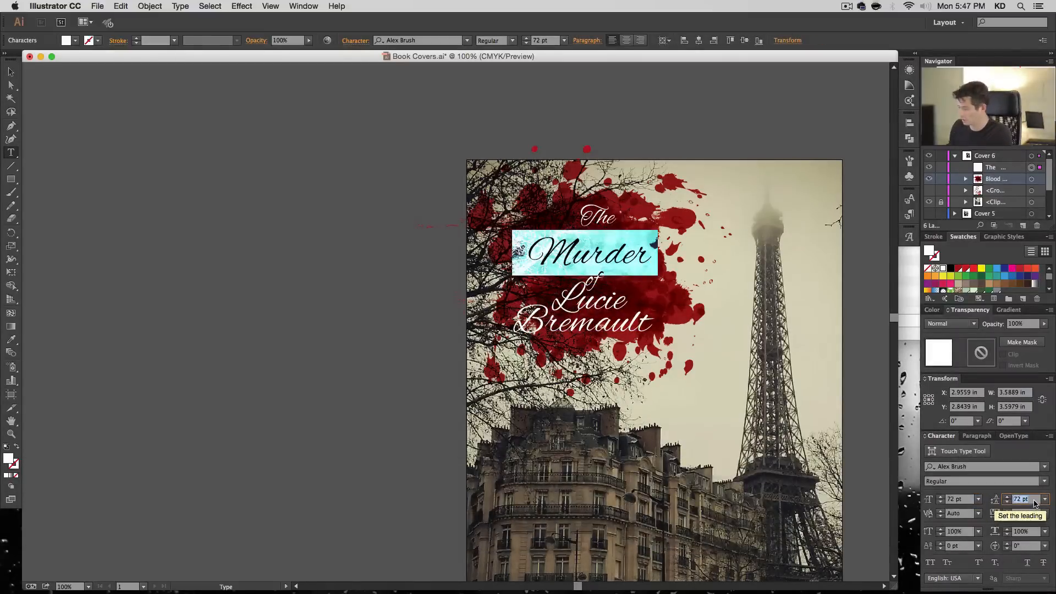
- Set the leading of the entire title to 40 pt
key("super+a")
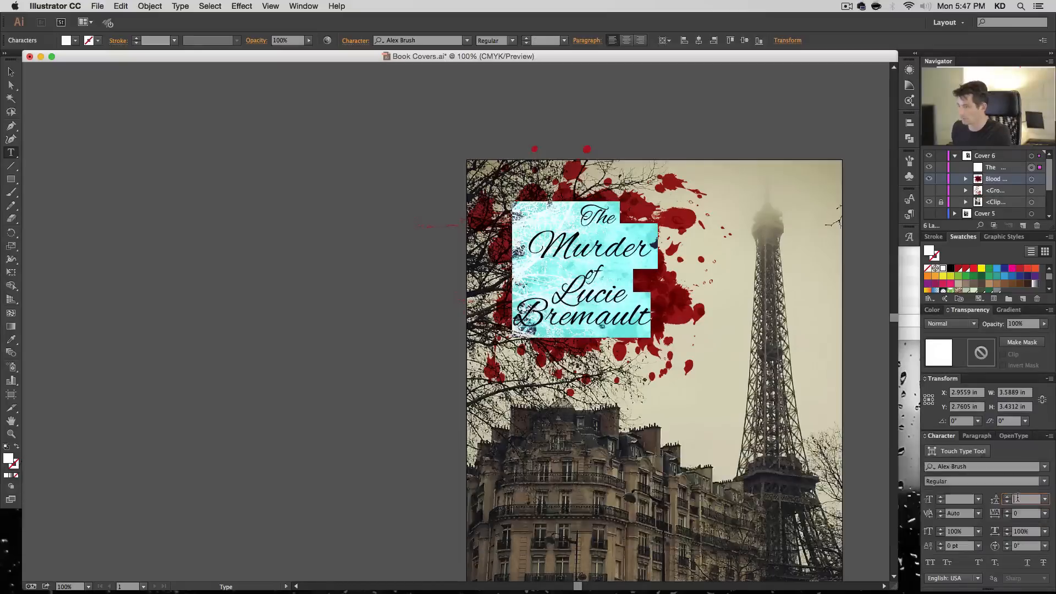
key("Up")
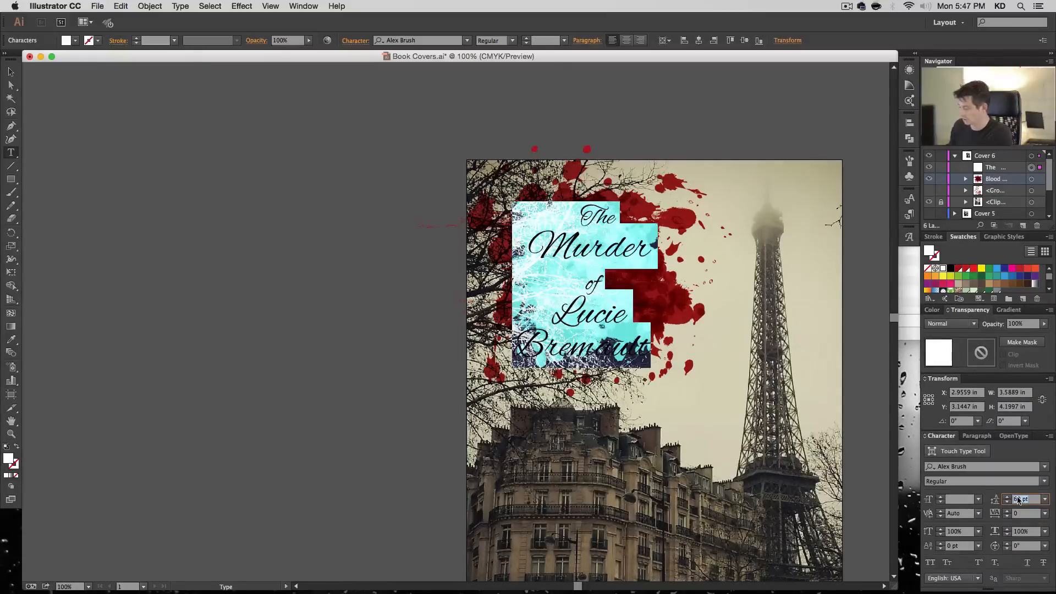
type("40")
key("Return")
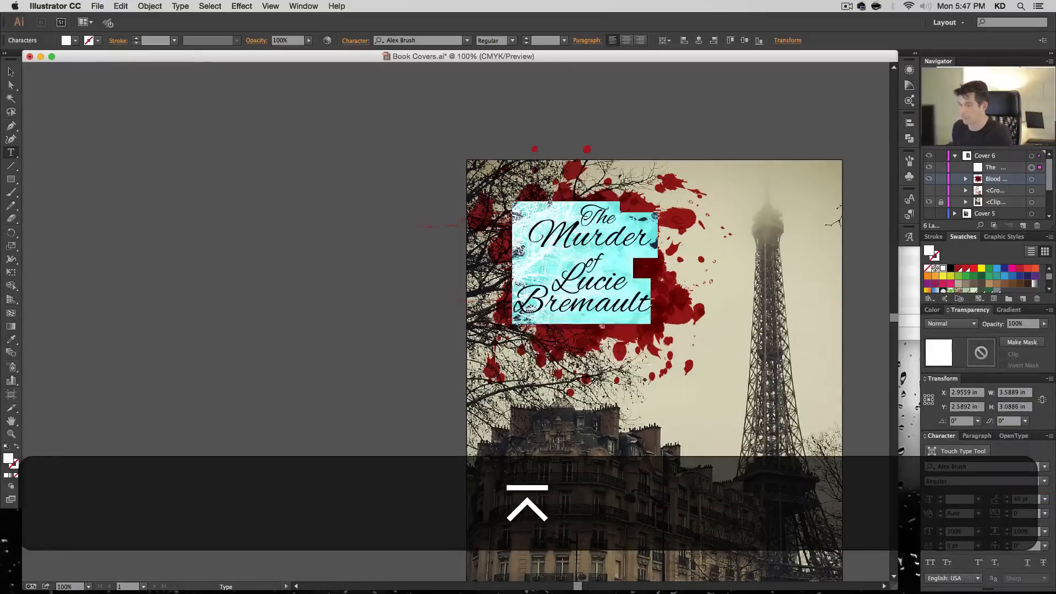
- Reduce the word "The" to 41 pt and add spaces before it to re-centre it above "Murder"
left_click(607, 238)
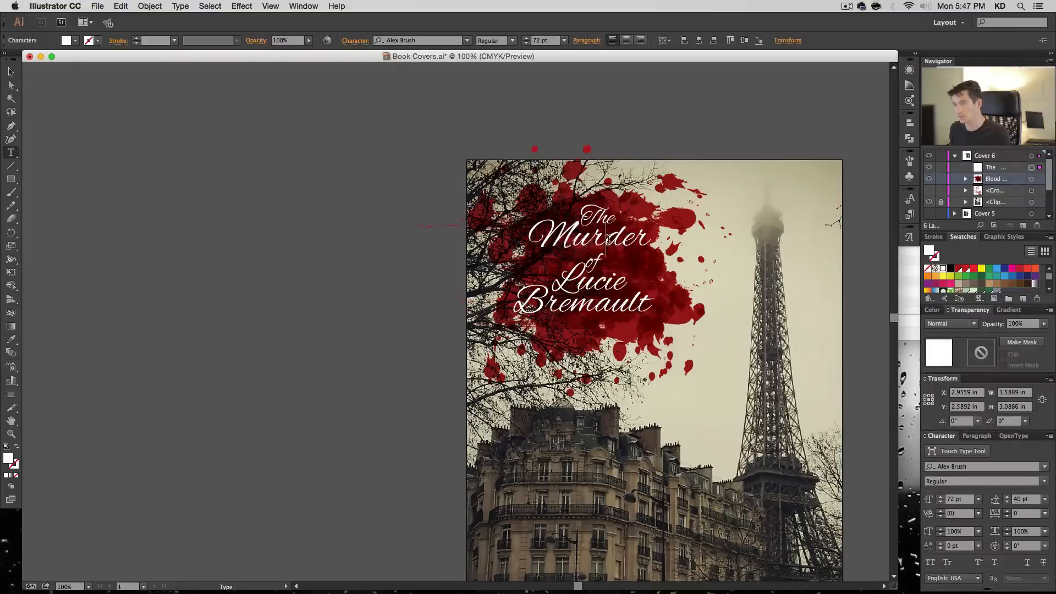
double_click(607, 238)
left_click_drag(590, 213, 624, 214)
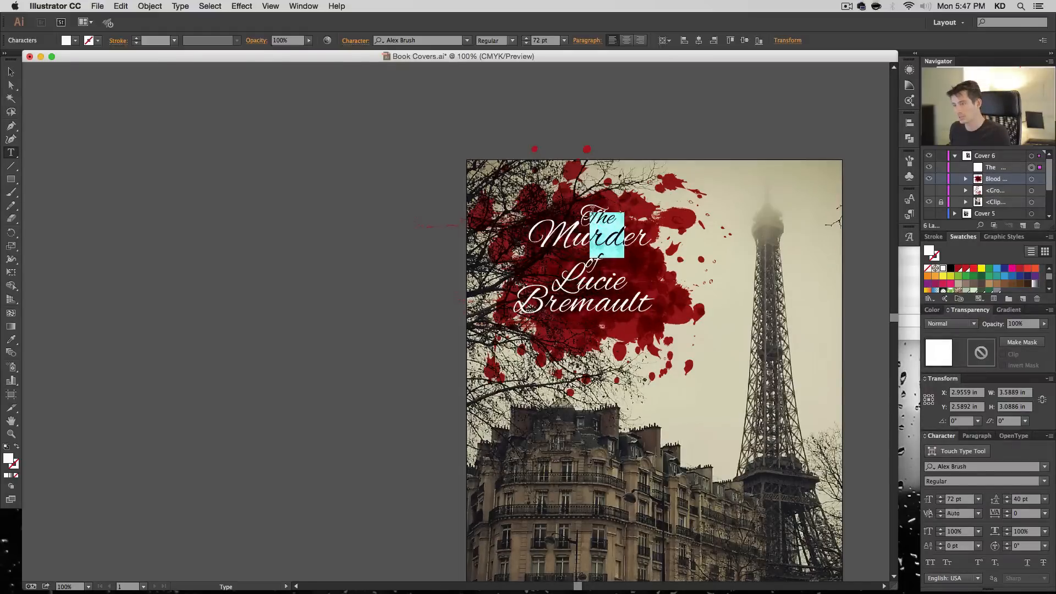
double_click(585, 213)
key("Up")
key("shift+Up")
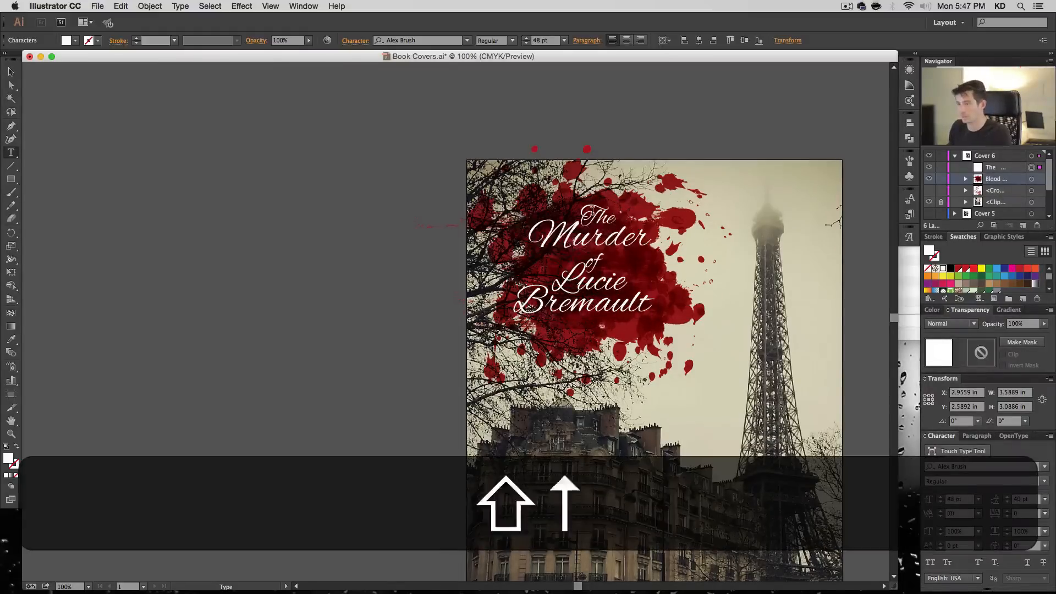
key("shift+Down")
double_click(957, 500)
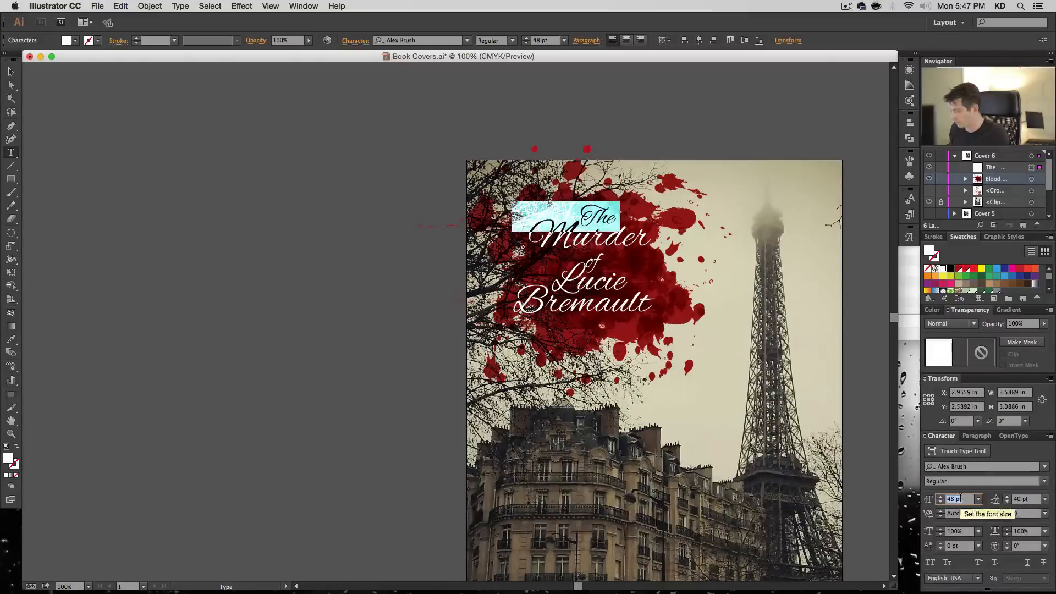
type("44")
key("Return")
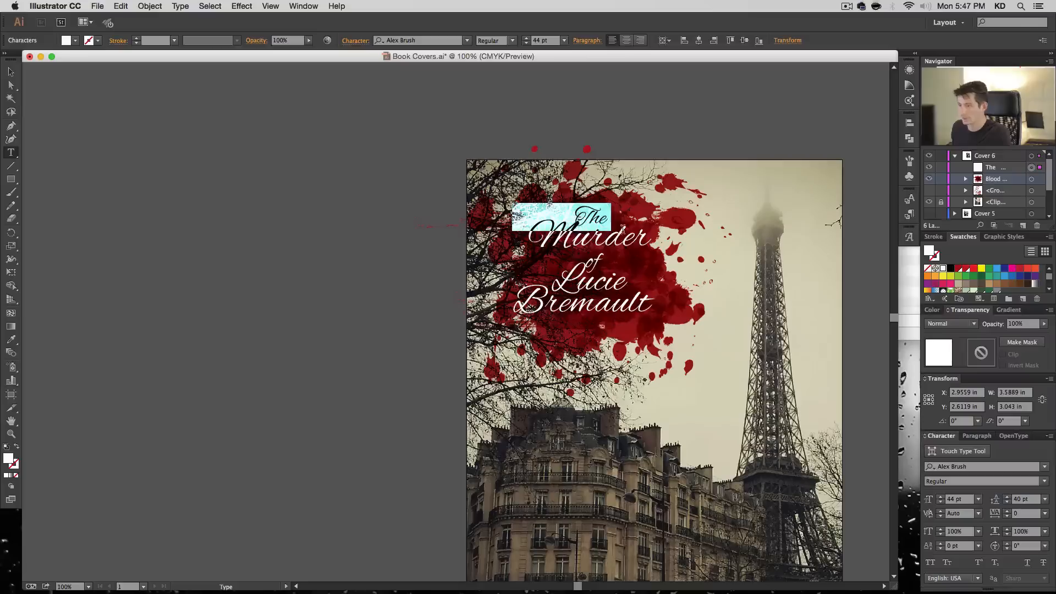
left_click(941, 502)
left_click(941, 502)
left_click(942, 502)
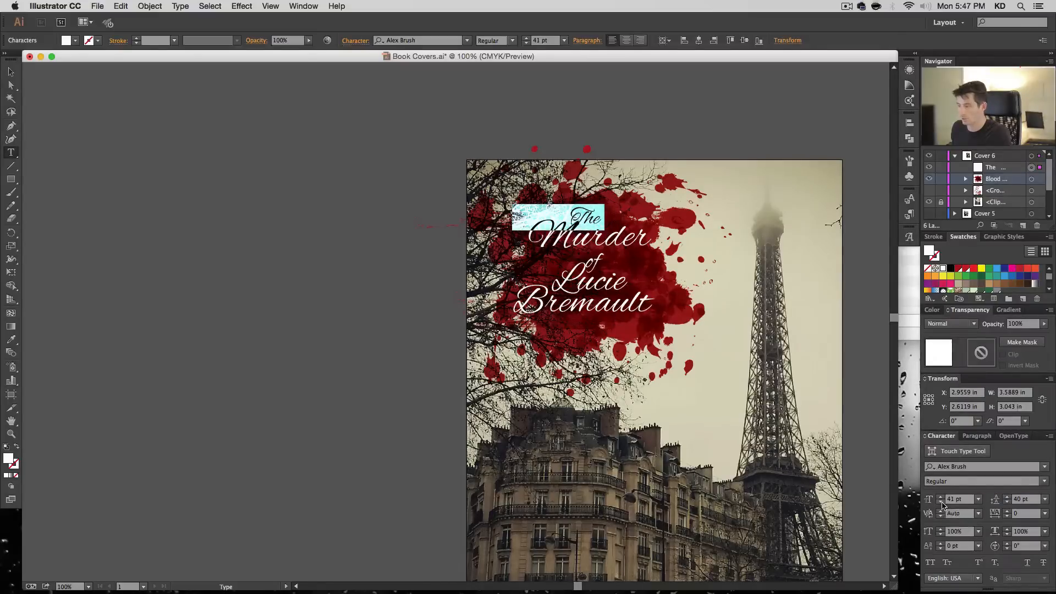
key("Left")
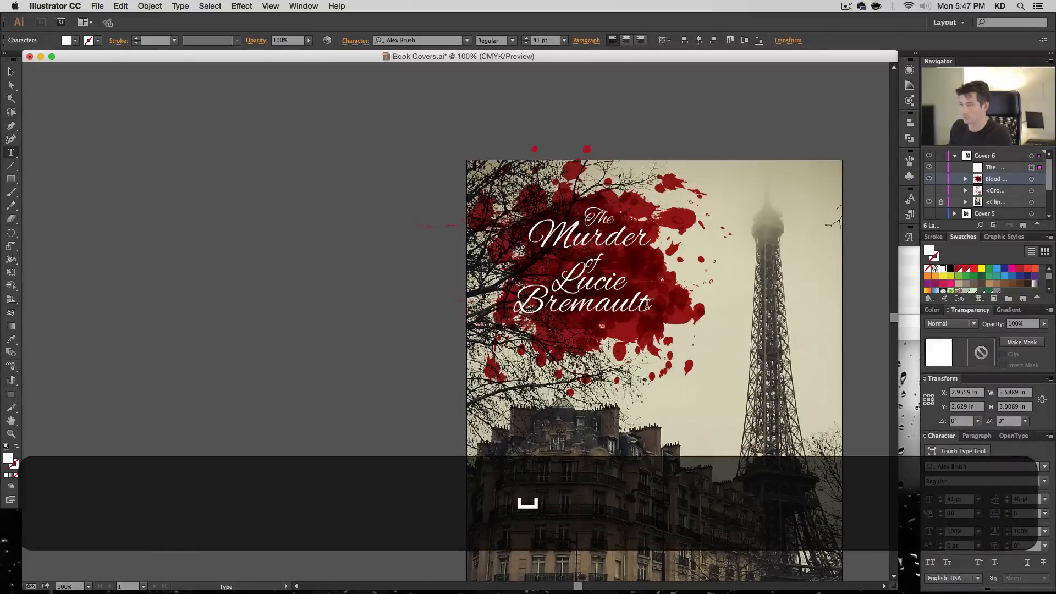
- Set the word "of" to 41 pt and add spaces before it to re-centre it beneath "Murder"
key("Down")
key("shift+Down")
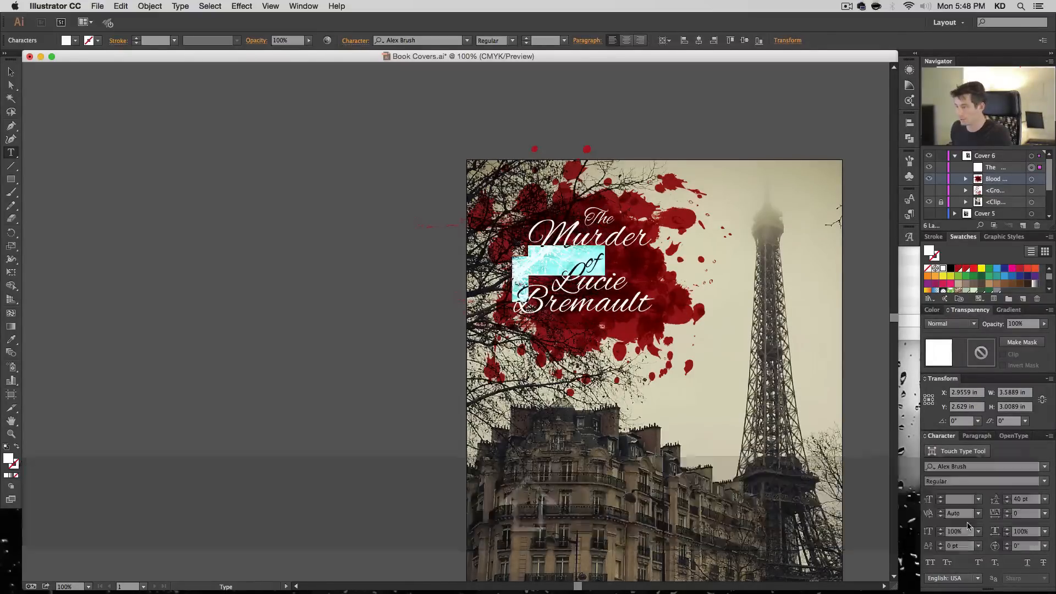
key("shift+Left")
key("shift+Left")
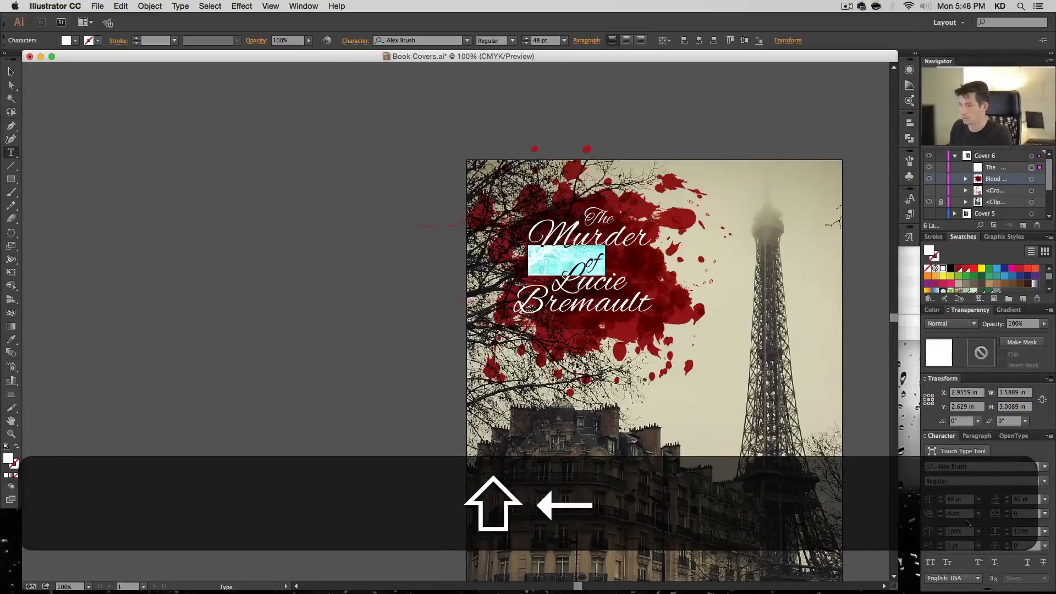
double_click(968, 500)
type("41")
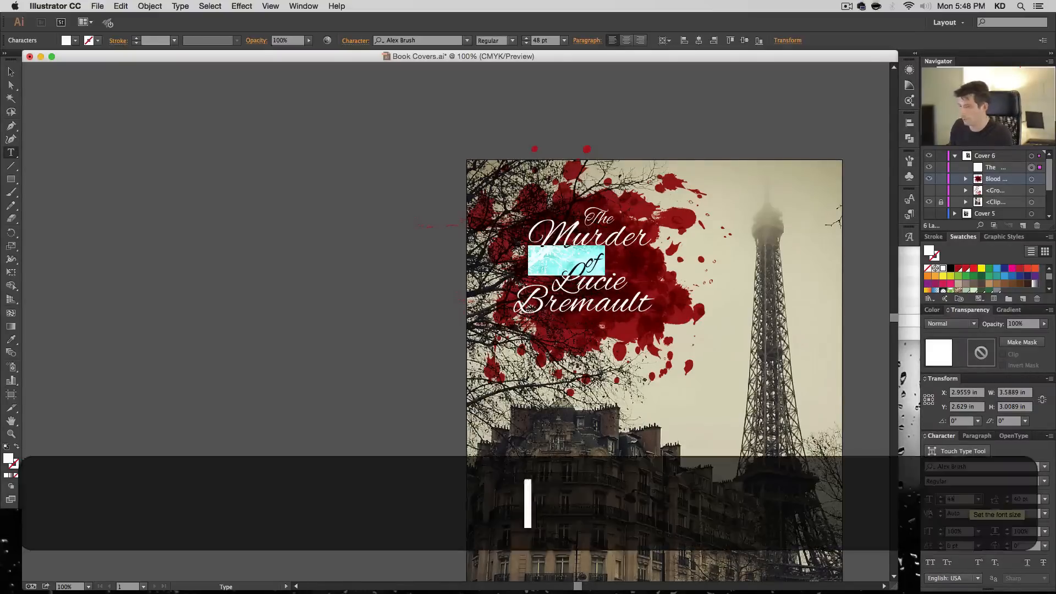
key("Return")
key("Left")
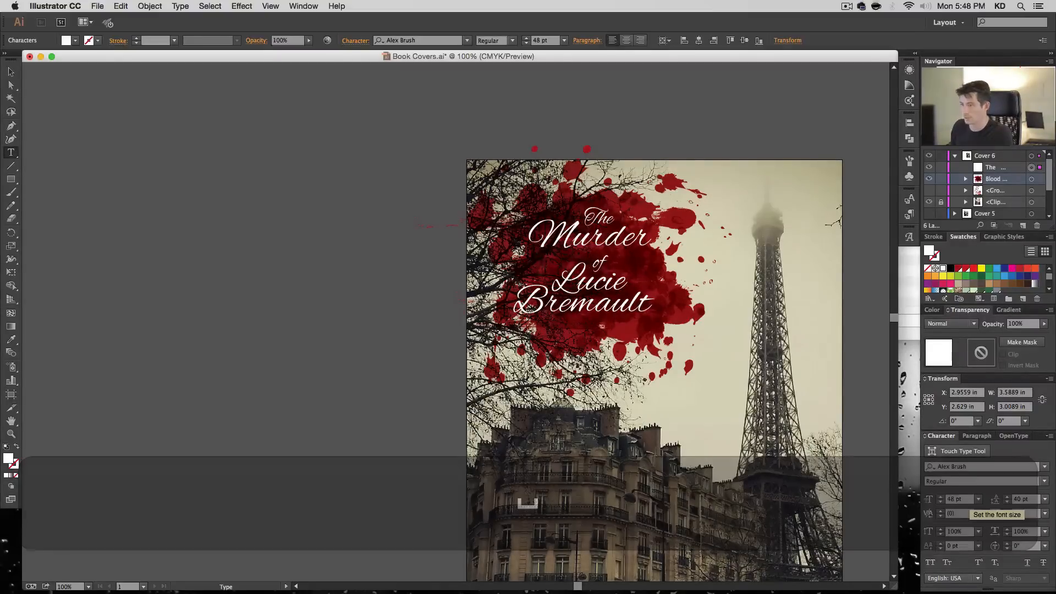
- Tighten the leading of the "of" line to 28 pt
key("Up")
key("super+Left")
key("shift+super+Down")
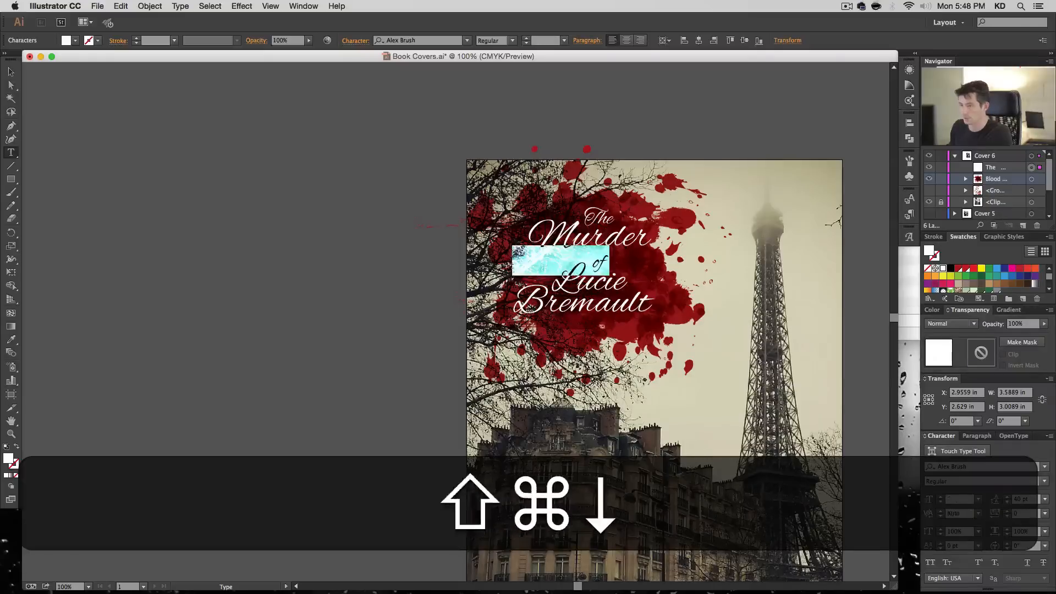
left_click(1007, 502)
left_click(1008, 501)
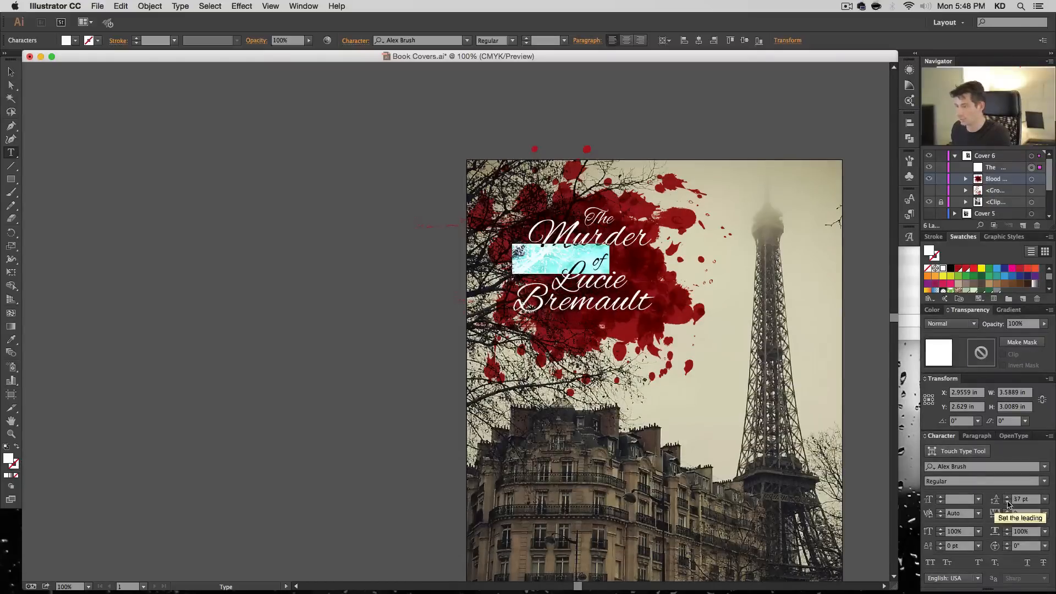
left_click(1007, 502)
left_click(1008, 501)
left_click(1008, 502)
left_click(1007, 501)
left_click(1007, 502)
left_click(1008, 501)
left_click(1008, 501)
left_click(1007, 502)
left_click(1008, 502)
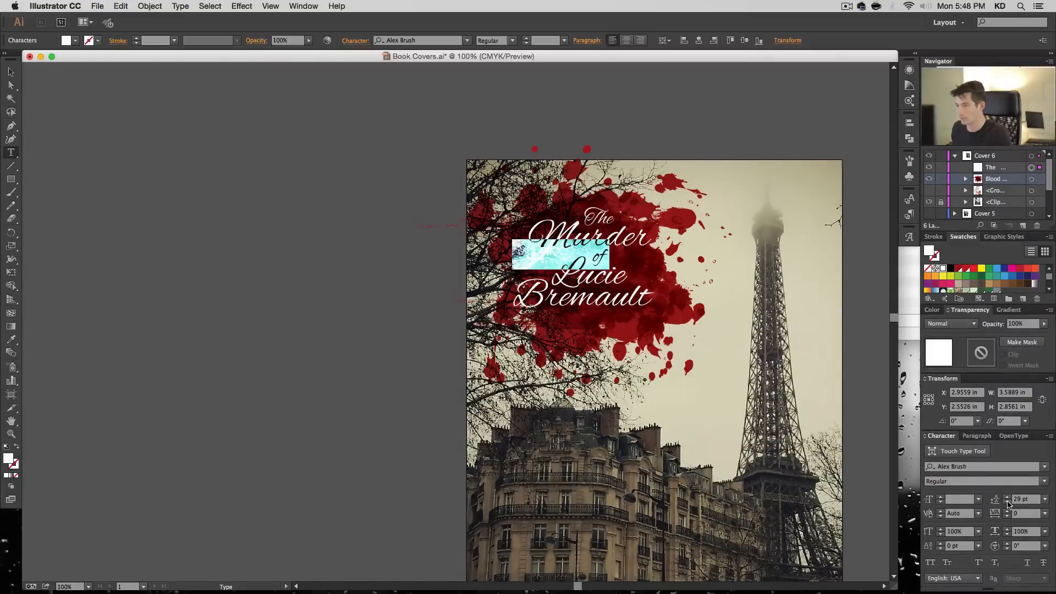
left_click(1007, 502)
key("Left")
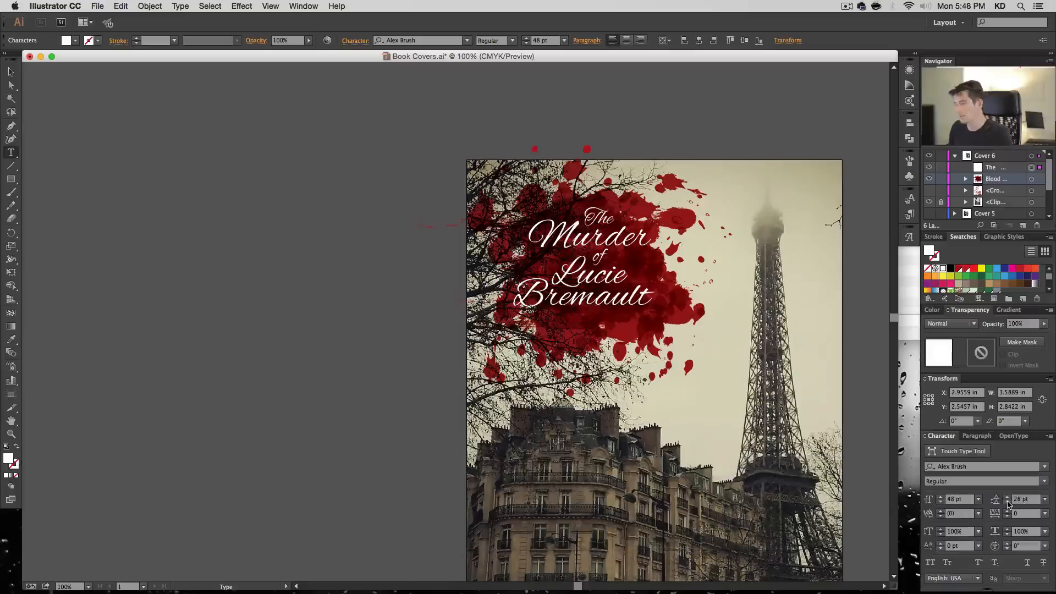
key("Down")
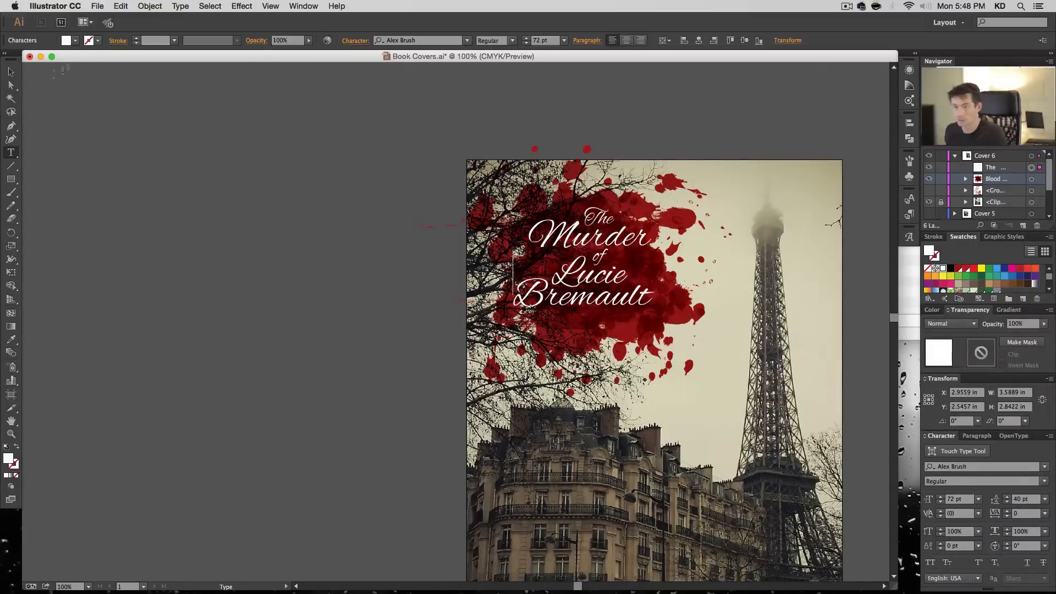
- Select the title as an object and apply the last-used drop shadow effect to it
left_click(12, 86)
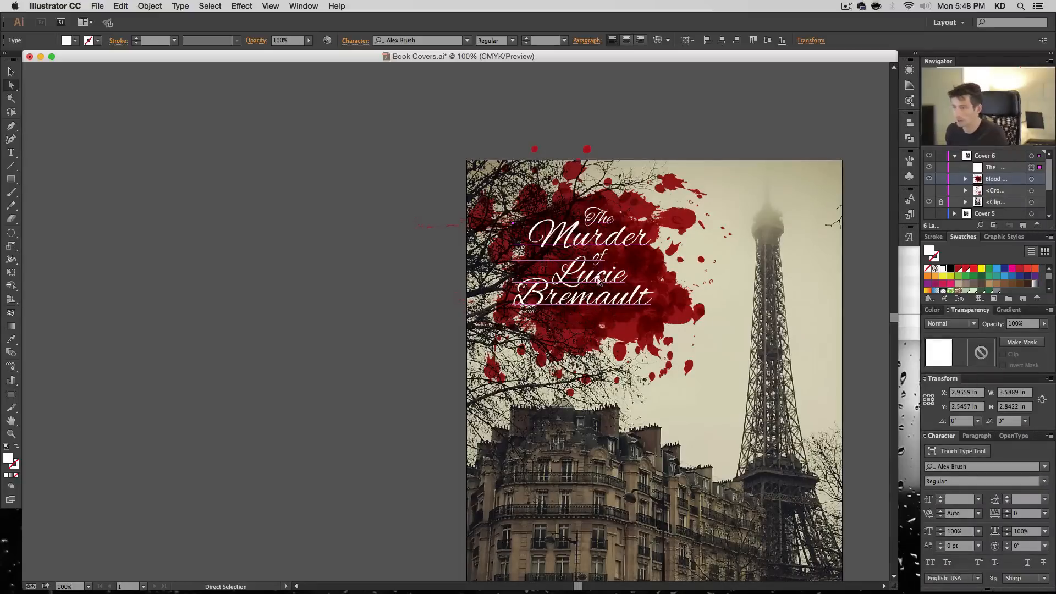
left_click(262, 6)
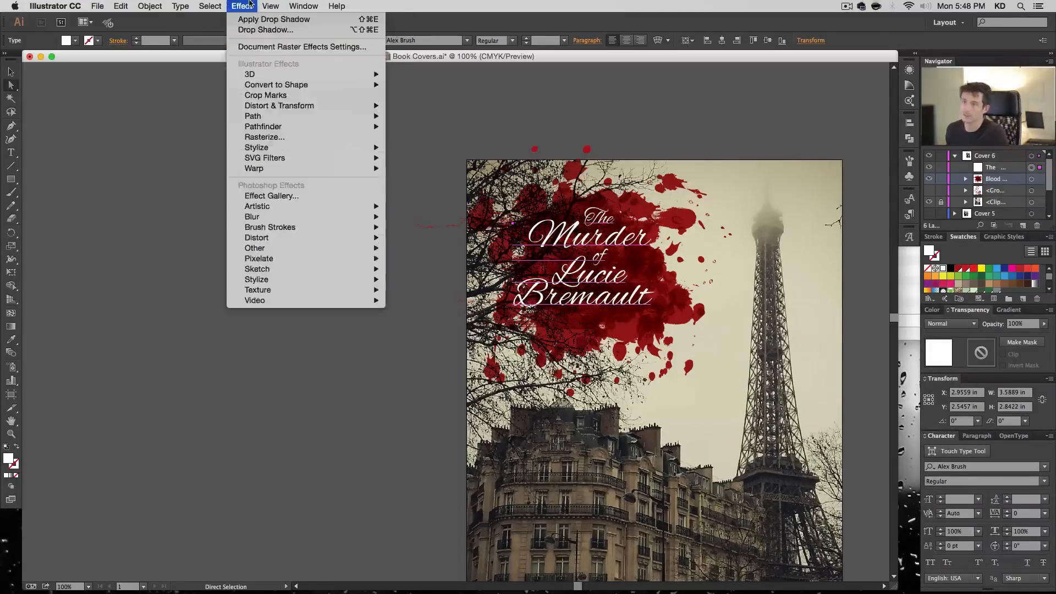
left_click(256, 19)
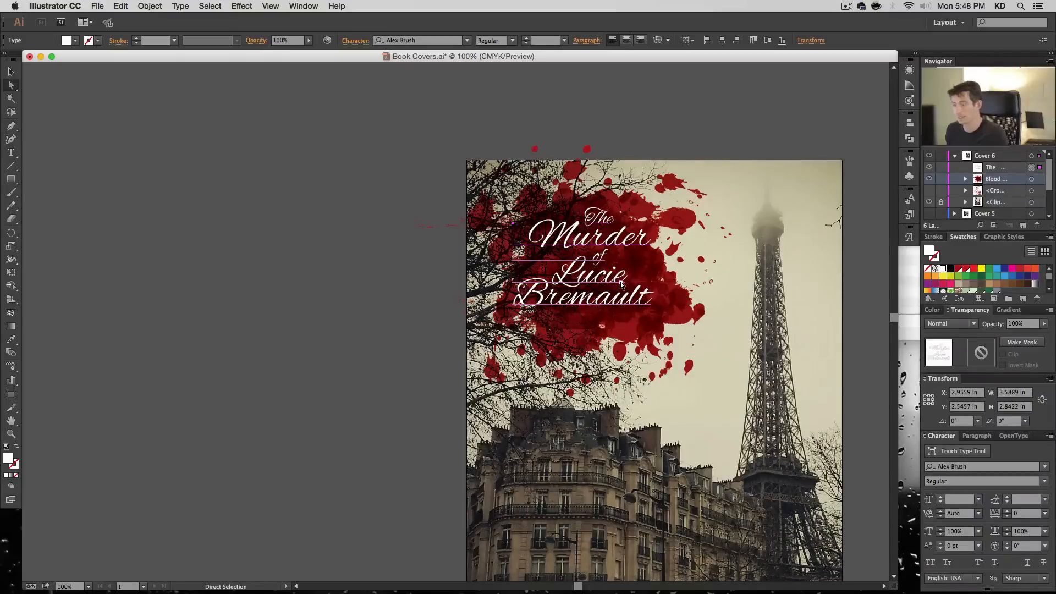
- Reopen the title's drop shadow settings, turn on the preview and set the blur to 0.08 in
left_click(914, 55)
left_click(748, 104)
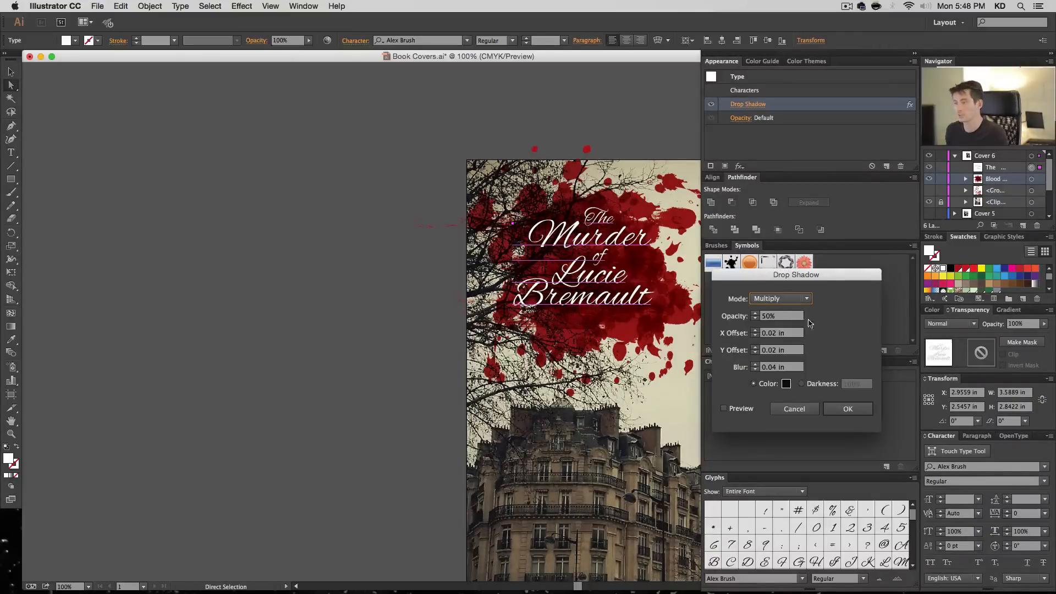
left_click(755, 364)
left_click(748, 408)
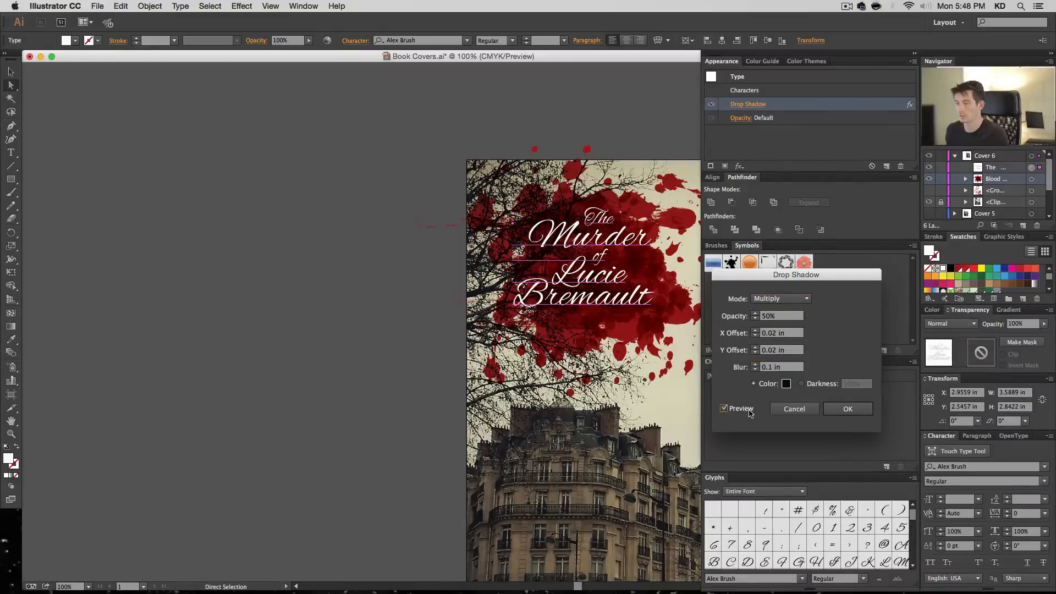
triple_click(788, 367)
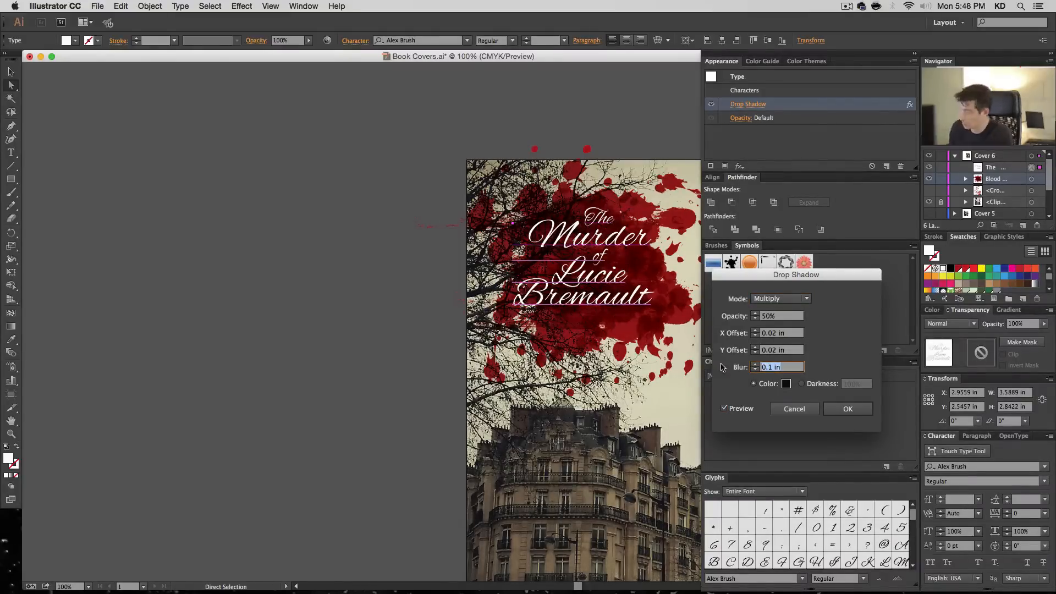
type(".05")
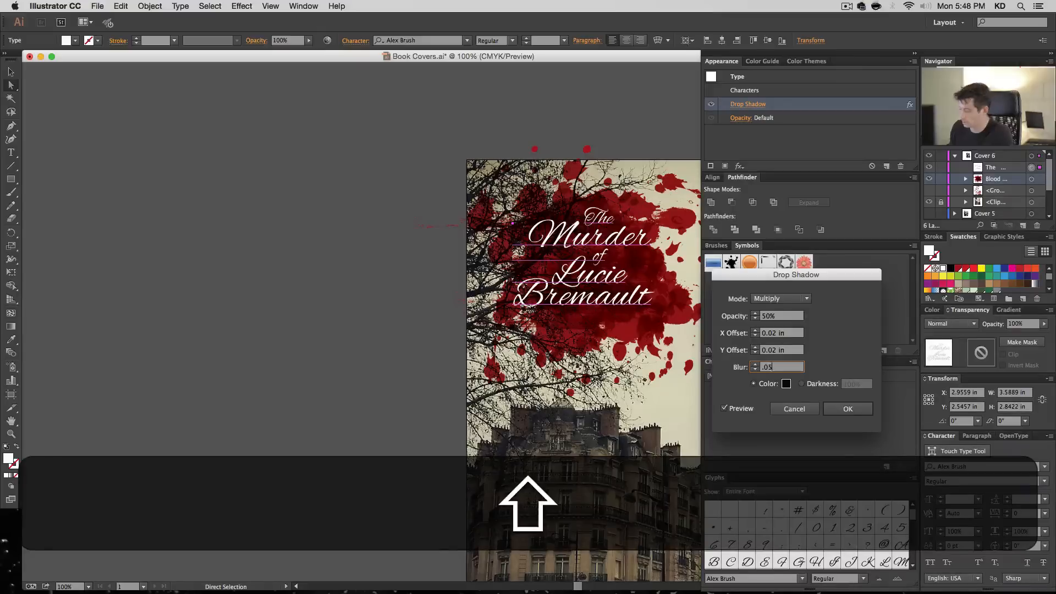
key("shift+Left")
type("8")
key("Tab")
- Raise the title's drop shadow opacity to 100%
key("shift+Tab")
key("shift+Tab")
key("shift+Tab")
key("shift+Tab")
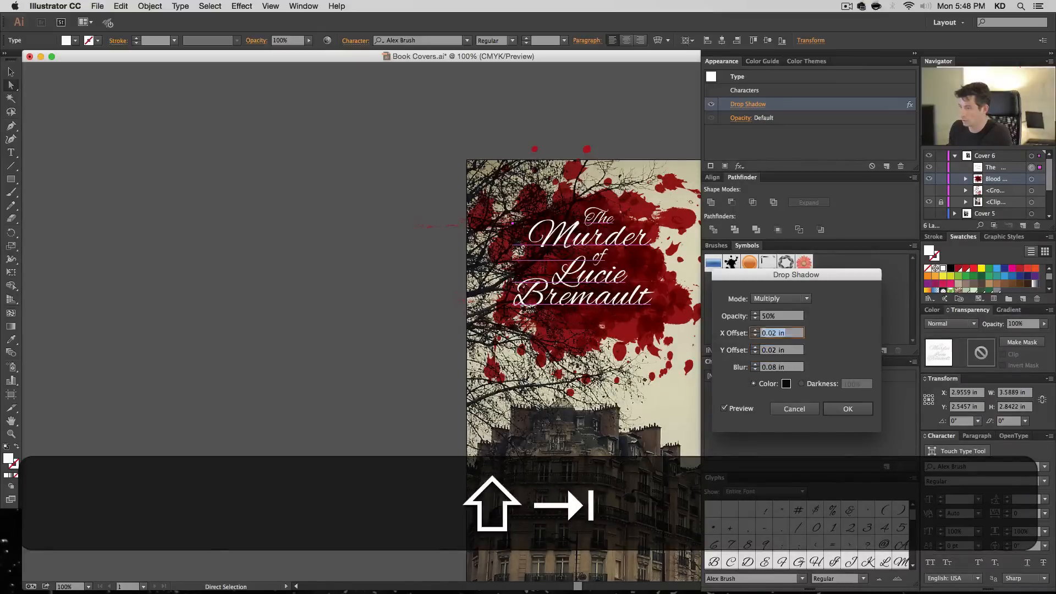
type("75")
key("Tab")
key("shift+Tab")
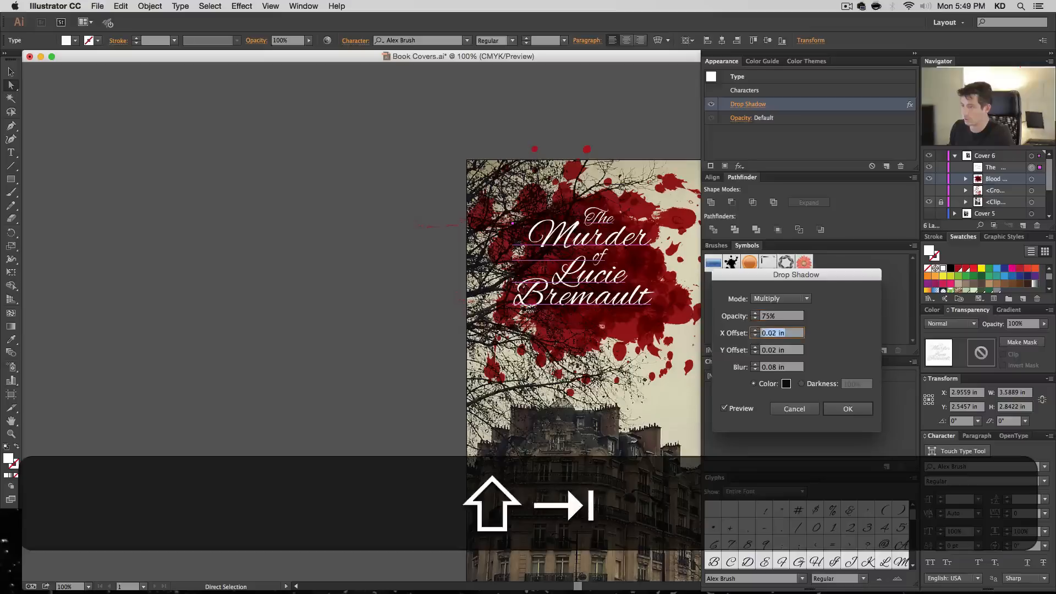
type("100")
key("Tab")
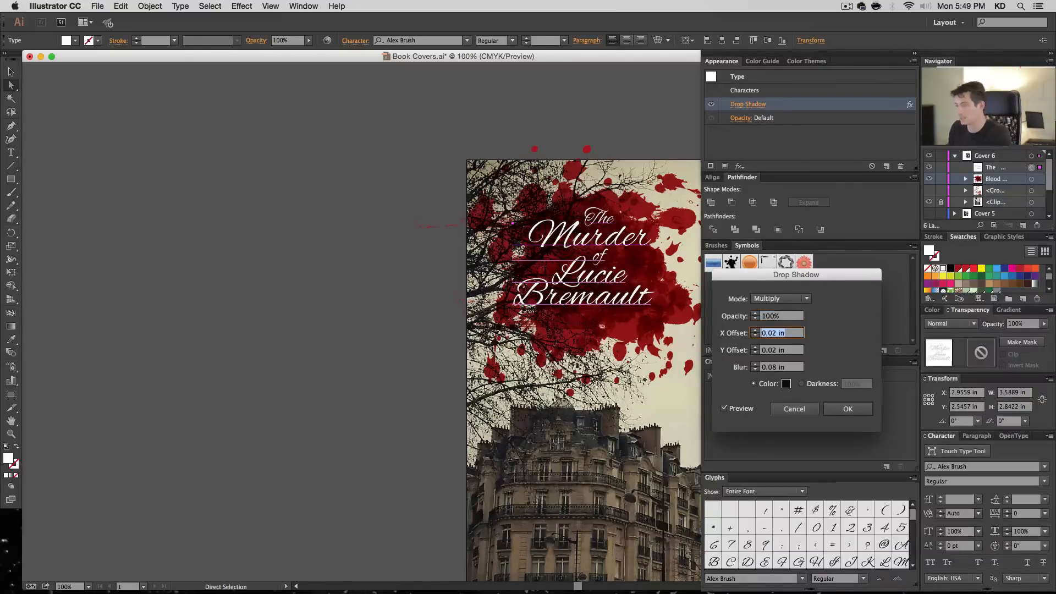
- Set the drop shadow's X and Y offsets to 0.04 in each and apply the settings
type("0.04")
key("Tab")
type("0.04")
key("Tab")
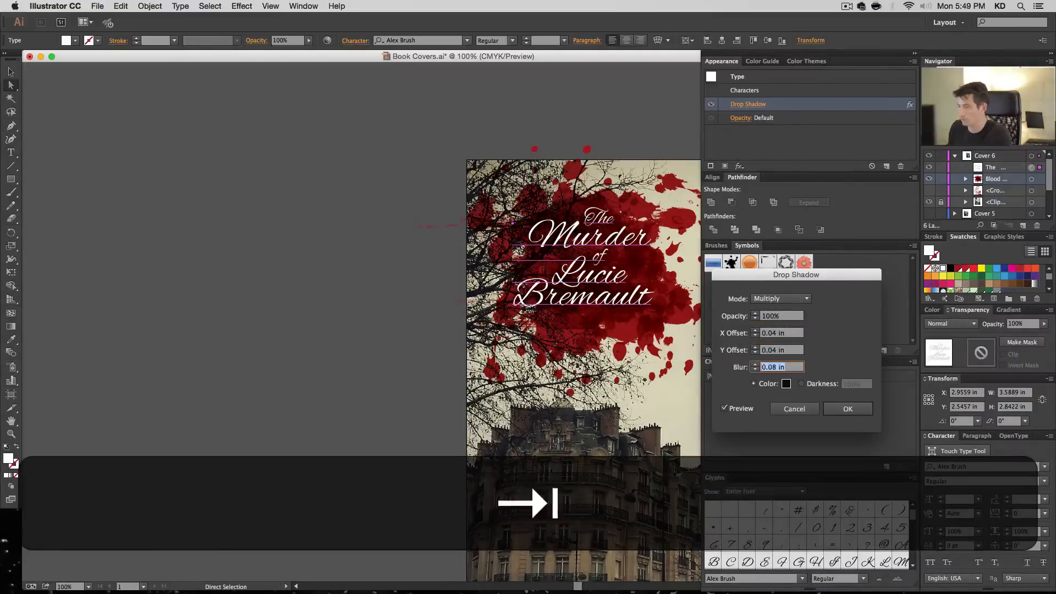
left_click(748, 409)
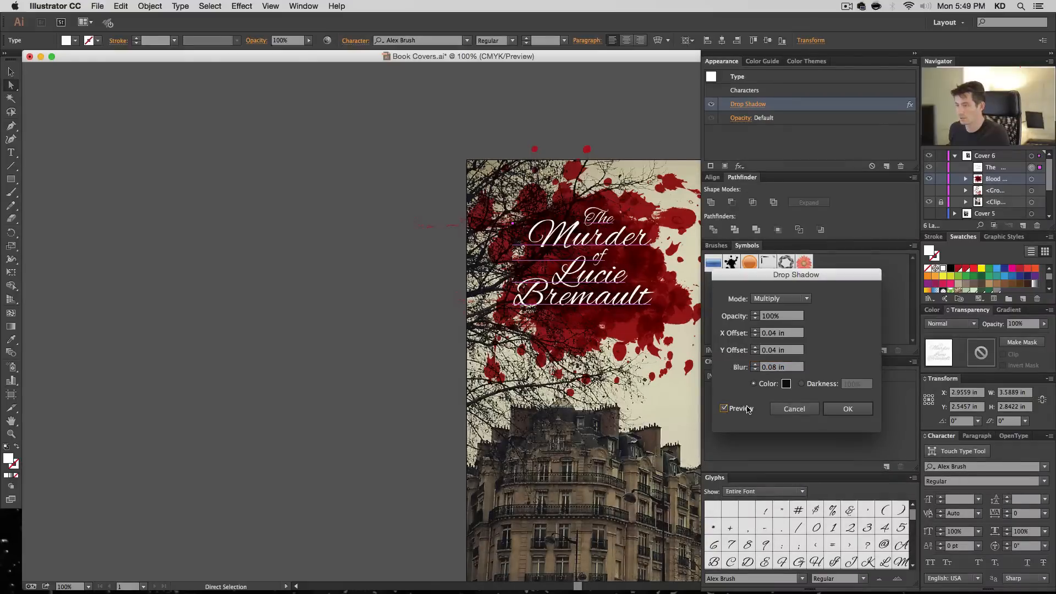
left_click(832, 408)
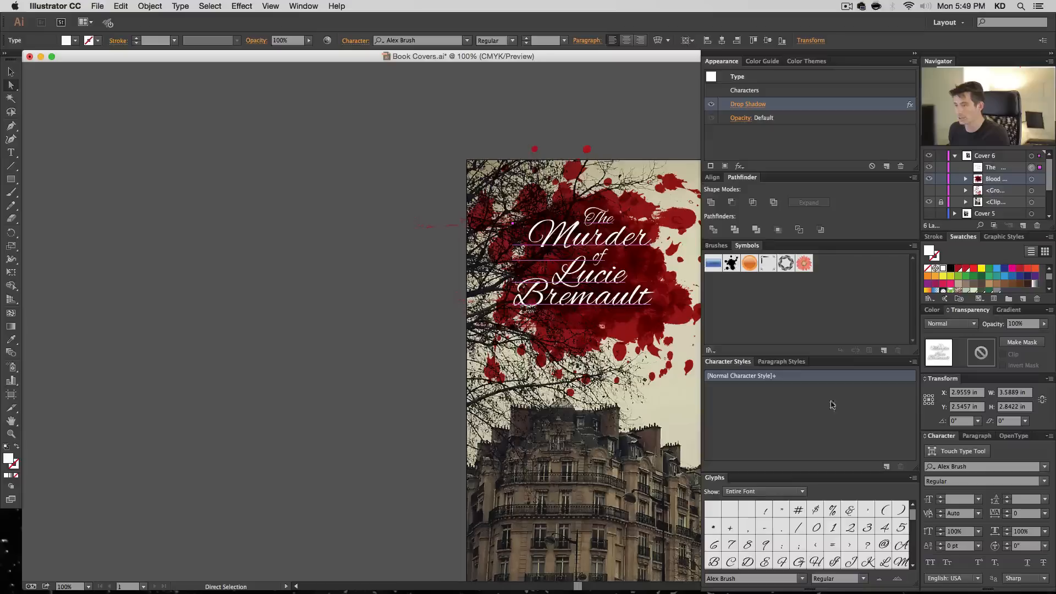
- Compare the title with its drop shadow hidden and shown, leaving the shadow on and nothing selected
left_click(913, 61)
left_click(917, 55)
left_click(916, 54)
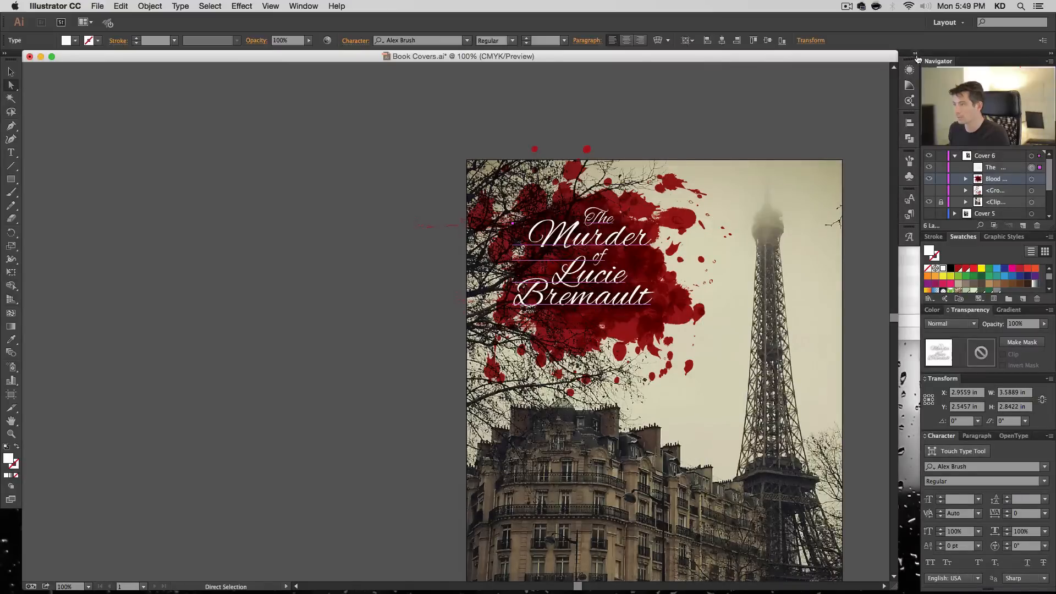
left_click(917, 55)
left_click(711, 105)
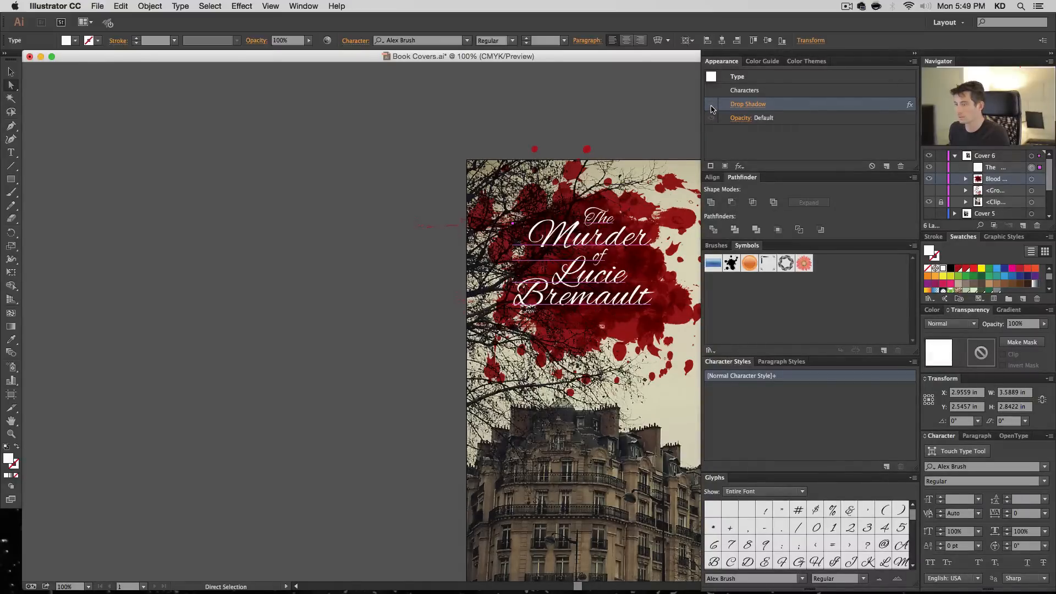
left_click(711, 105)
left_click(915, 54)
left_click(294, 159, "super")
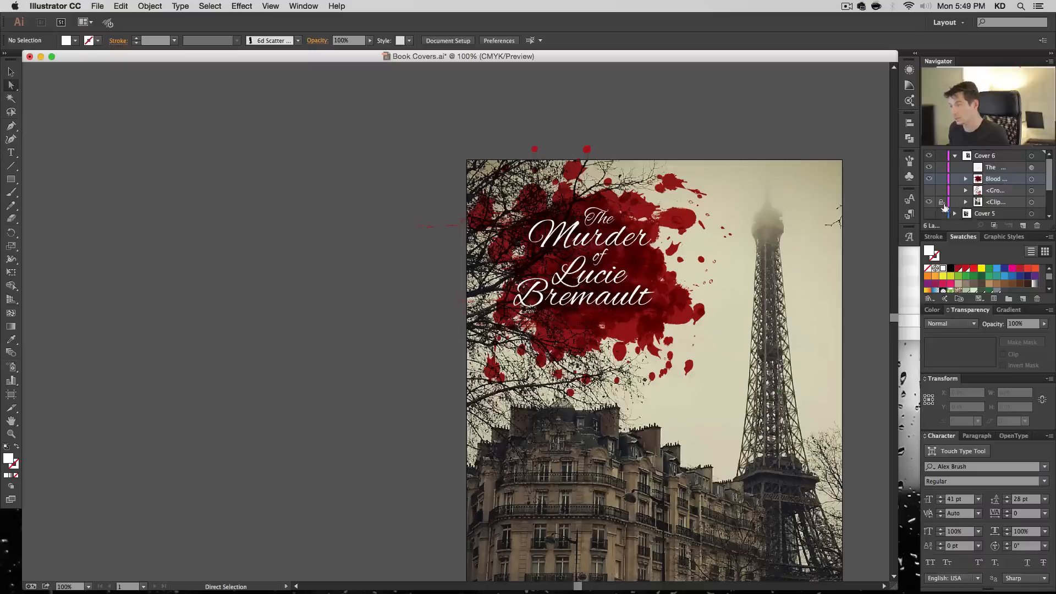
- Move the blood splatter into the photo's clipping group, between the clipping path and the photo
left_click(967, 202)
scroll(987, 207, "down", 1)
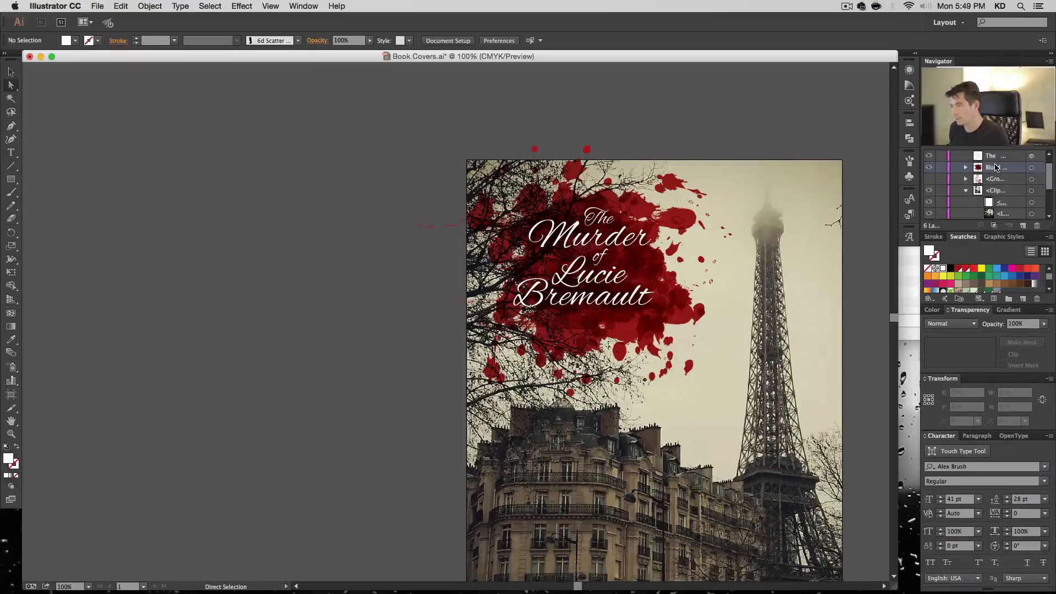
left_click_drag(997, 168, 999, 208)
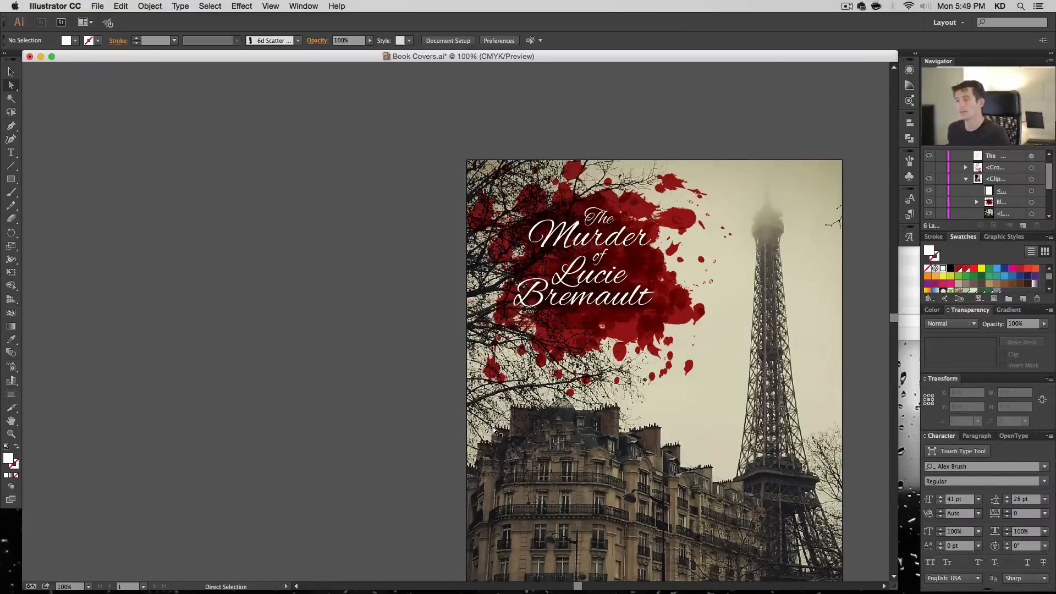
- Duplicate the blood splatter inside the clipping group and toggle the upper copy's visibility to compare the effect
left_click(1031, 202)
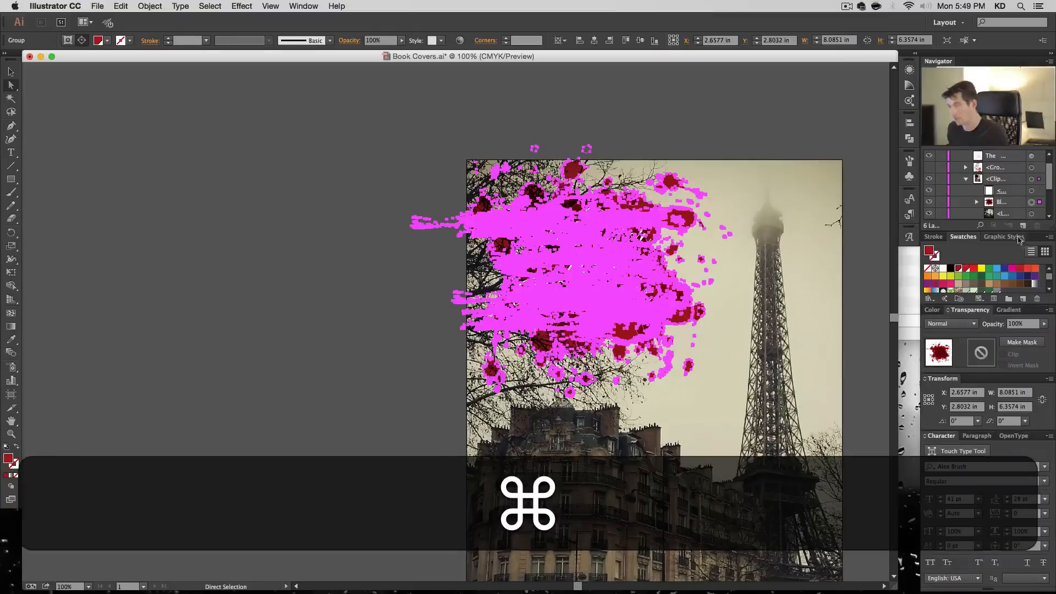
scroll(1012, 212, "down", 2)
left_click_drag(1023, 226, 1024, 227)
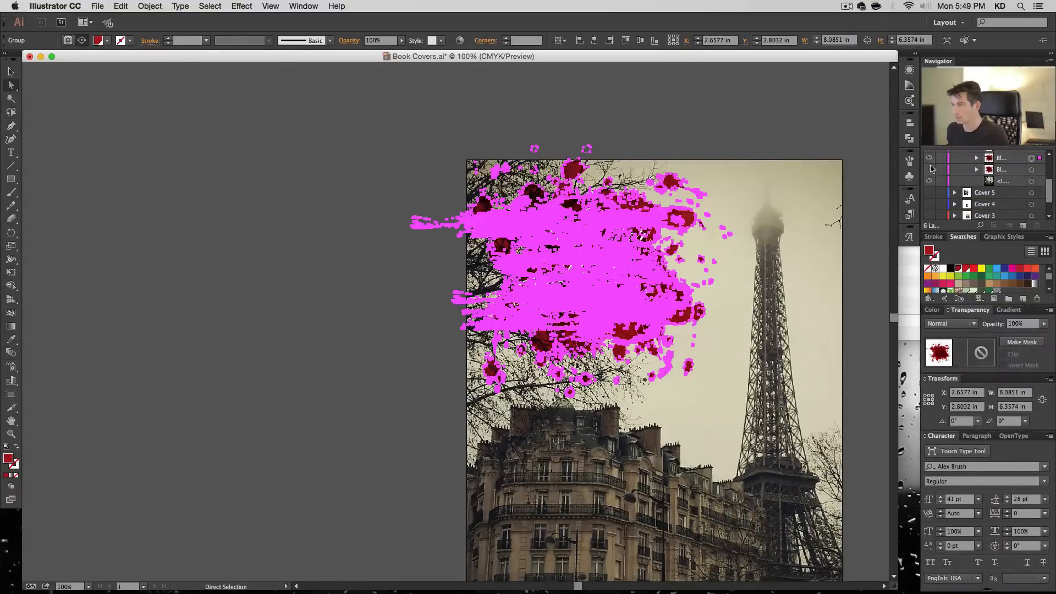
left_click(929, 160)
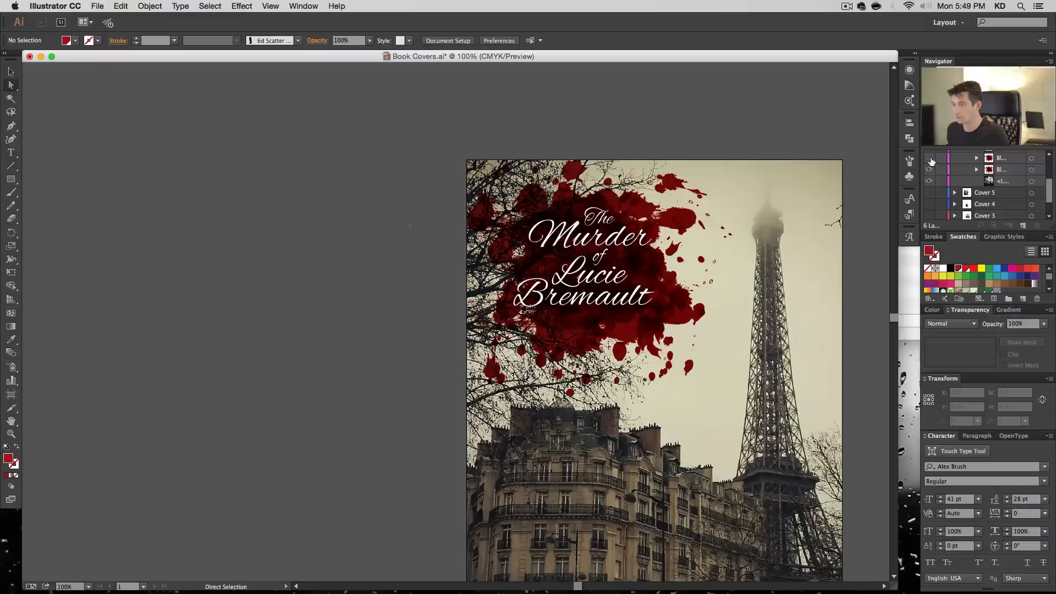
left_click(930, 160)
scroll(1007, 171, "up", 1)
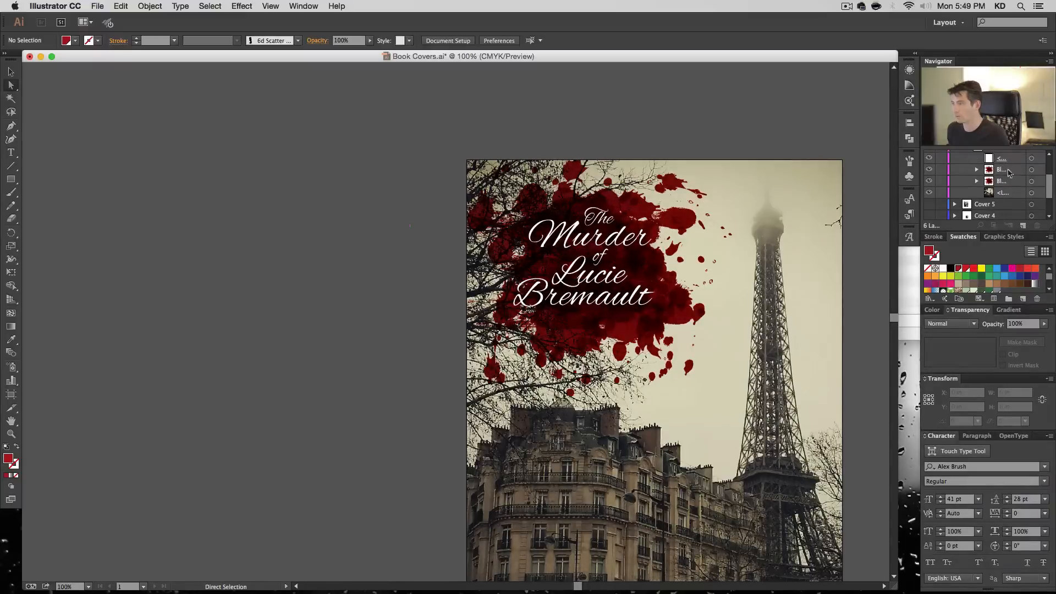
- Scale the upper splatter copy down about its centre to about 6.25 by 4.91 in and compare the cover with and without it
left_click(1032, 171)
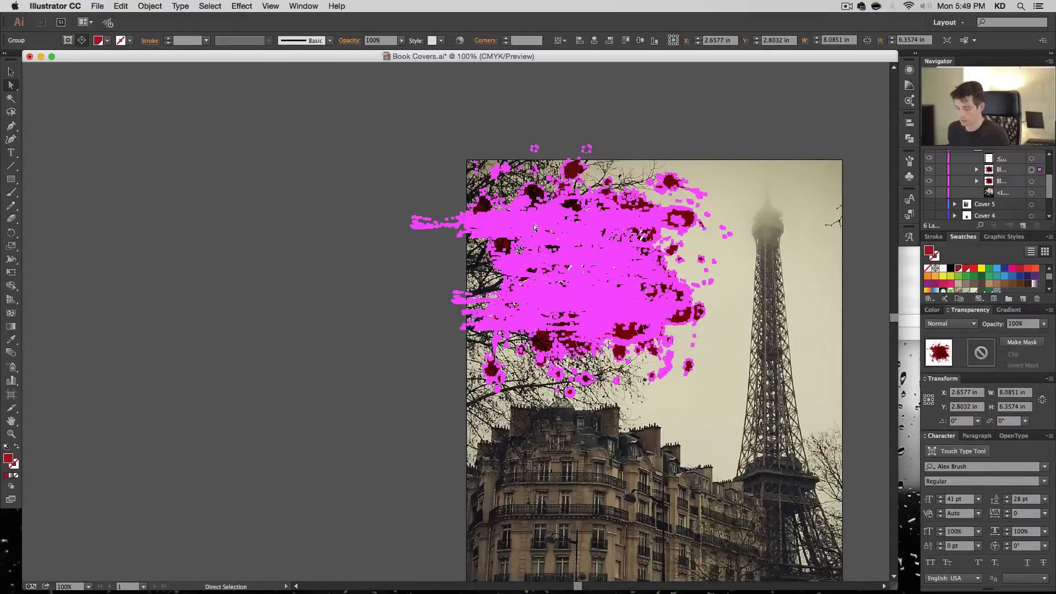
key("v")
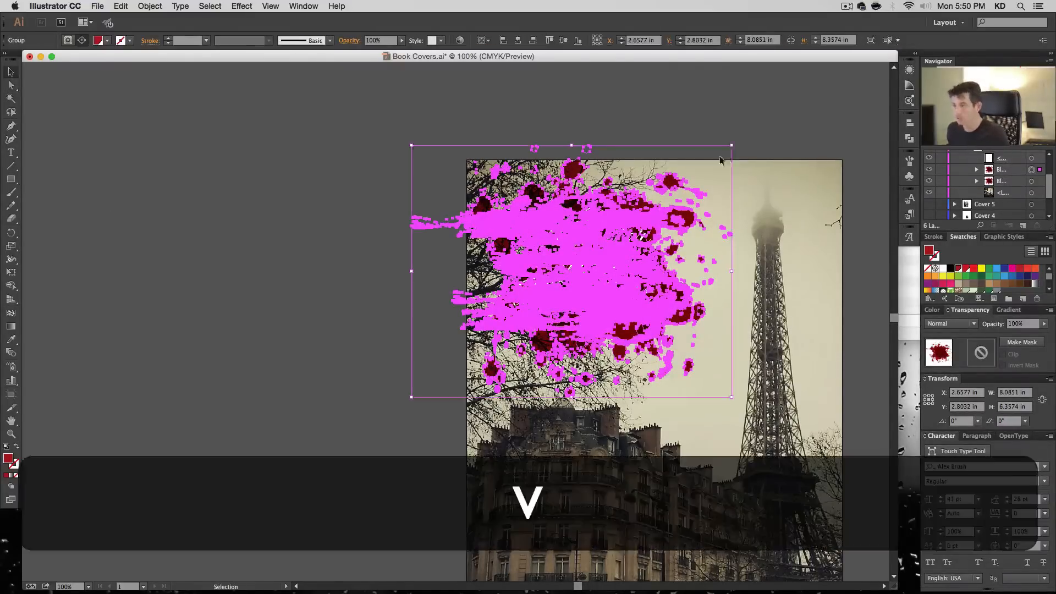
left_click_drag(733, 146, 703, 174)
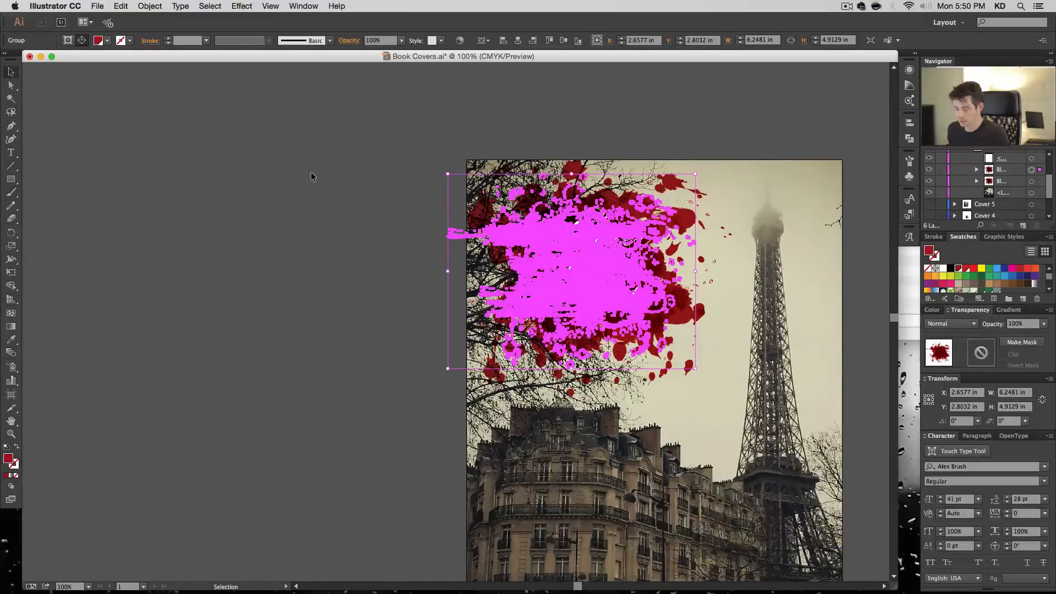
key("super")
key("super+h")
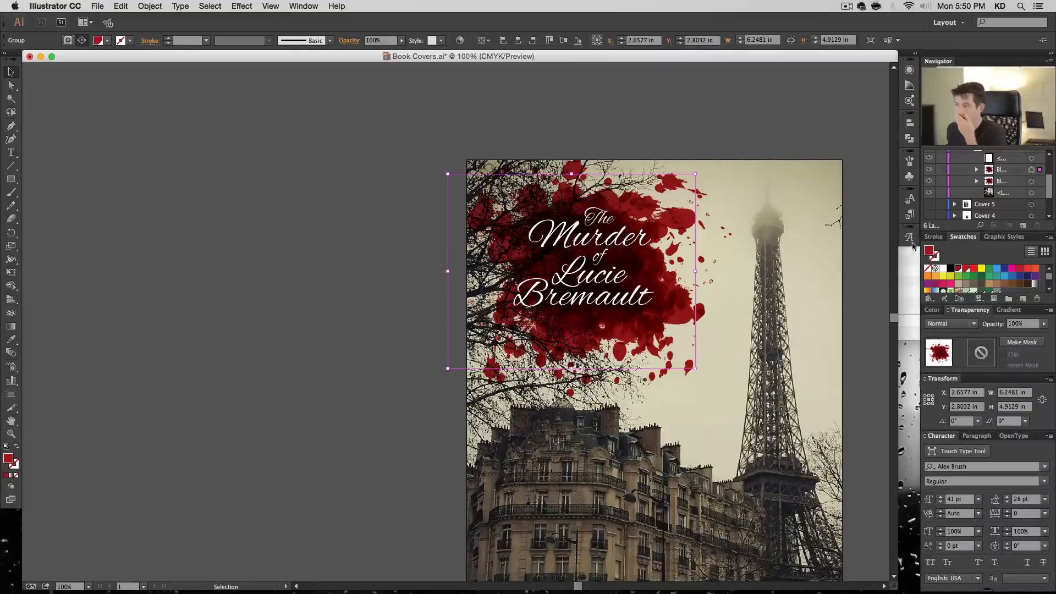
left_click(929, 170)
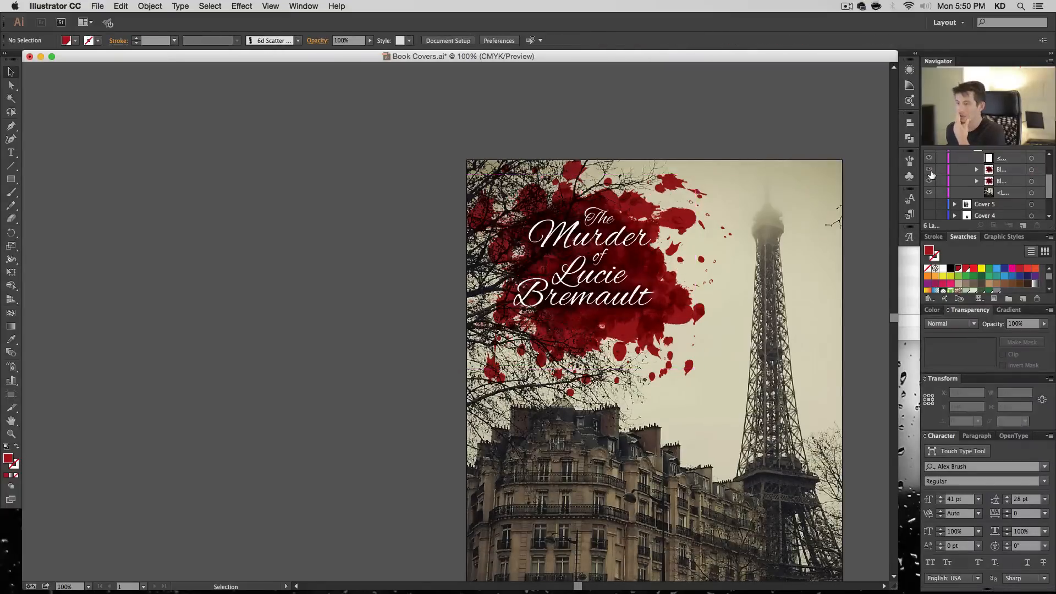
left_click(929, 170)
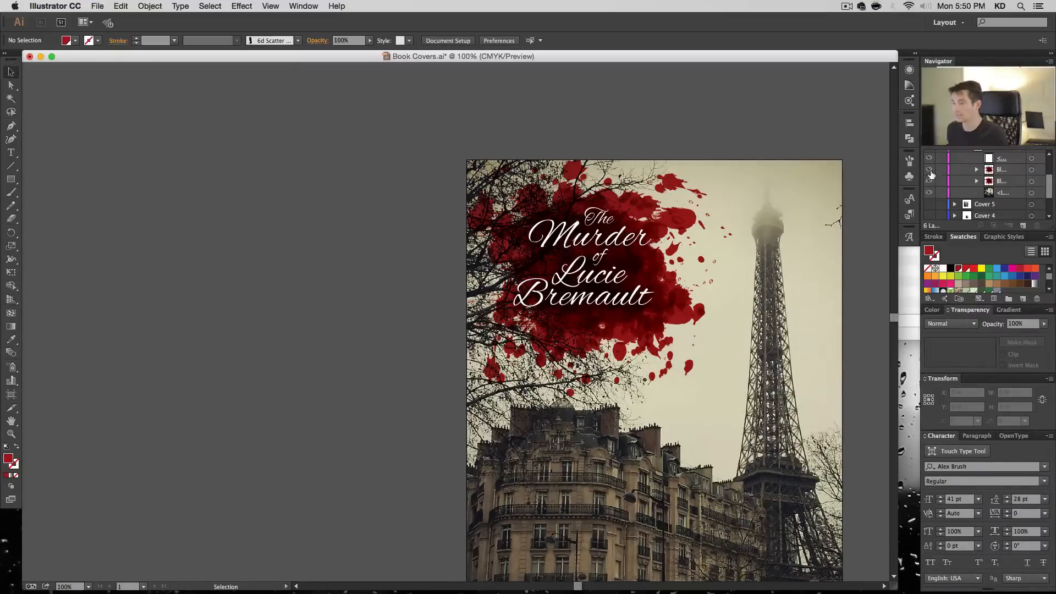
- Create a 9.5 by 12 in rectangle over the cover
key("space")
left_click_drag(849, 309, 737, 255)
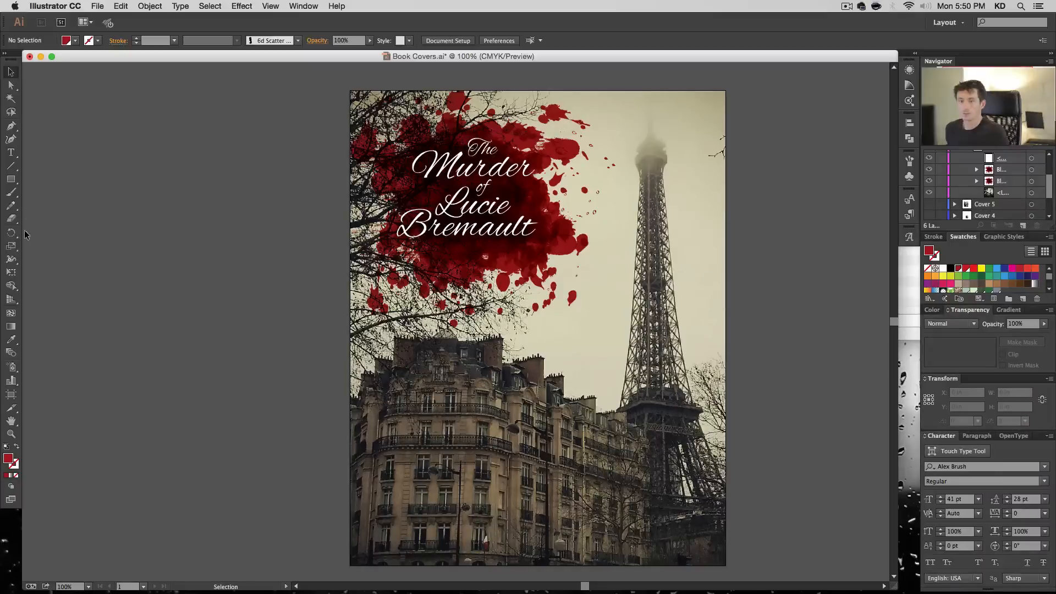
left_click(11, 179)
left_click(380, 367)
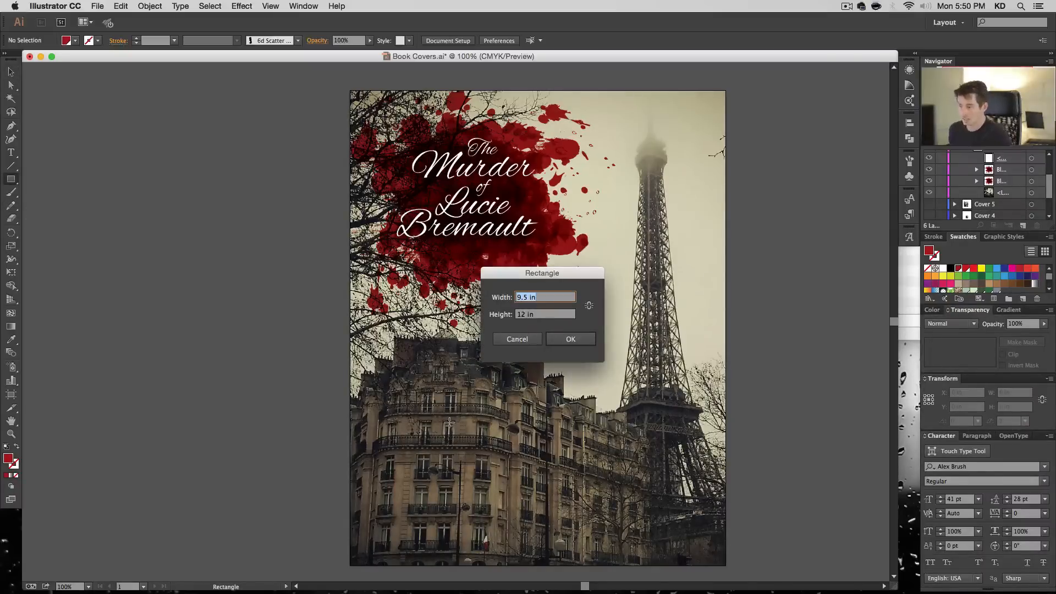
key("Return")
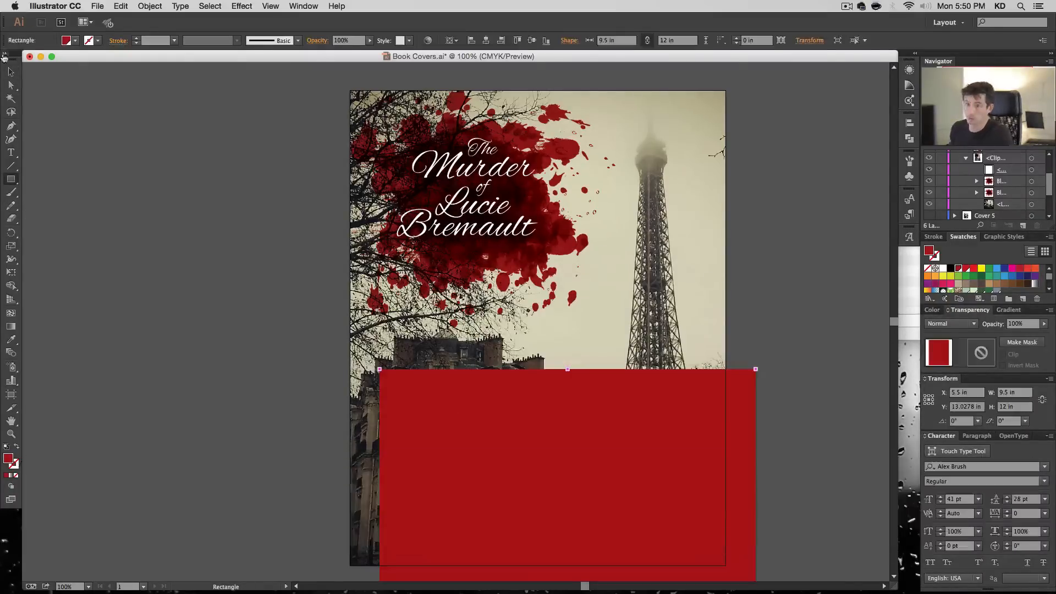
- Centre the rectangle on the artboard both ways and move it into the clipping group, beneath the splatters and above the photo
key("v")
left_click(486, 40)
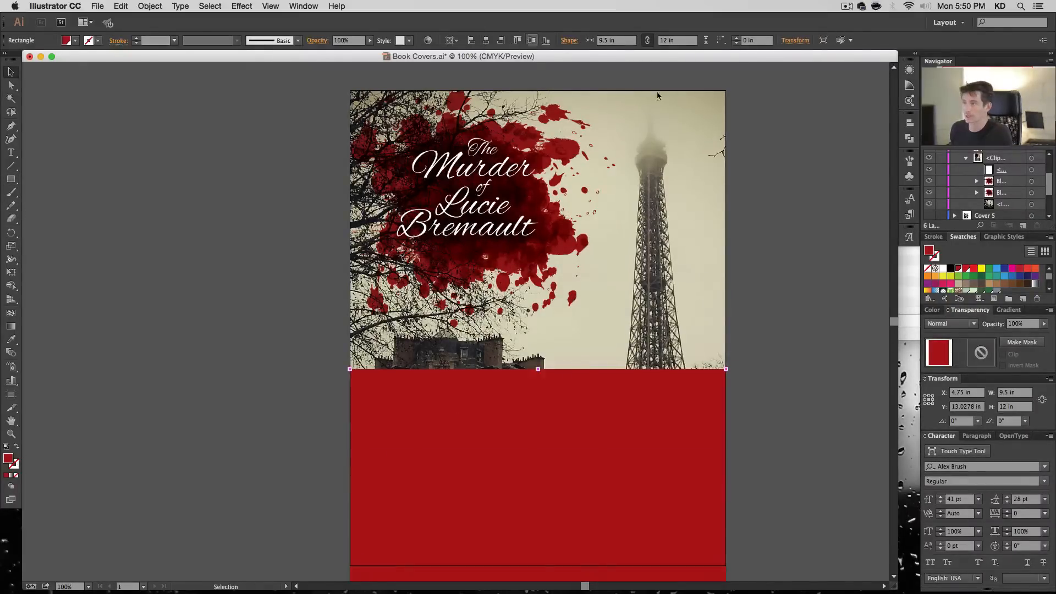
left_click(531, 40)
scroll(1004, 218, "up", 1)
left_click_drag(1004, 217, 1006, 177)
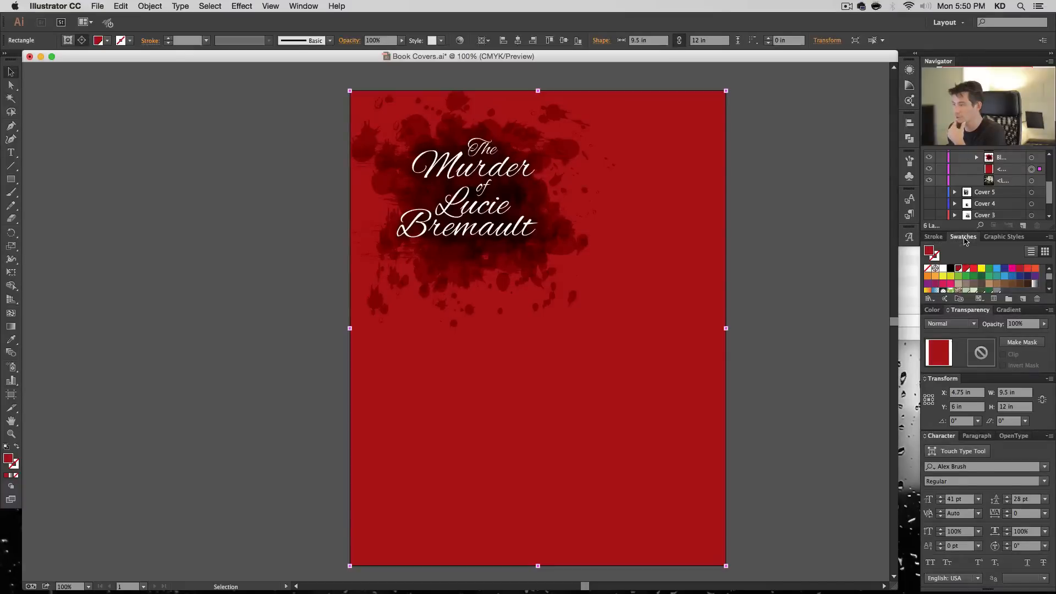
- Fill the rectangle with a white-to-black linear gradient at a 90° angle, then deselect it
left_click(1009, 311)
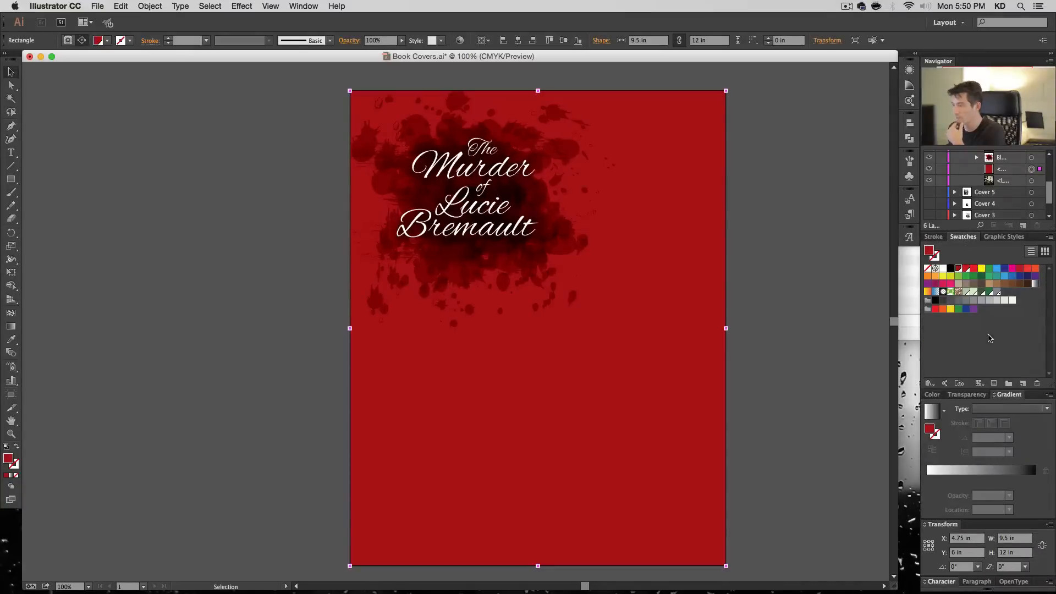
left_click(932, 411)
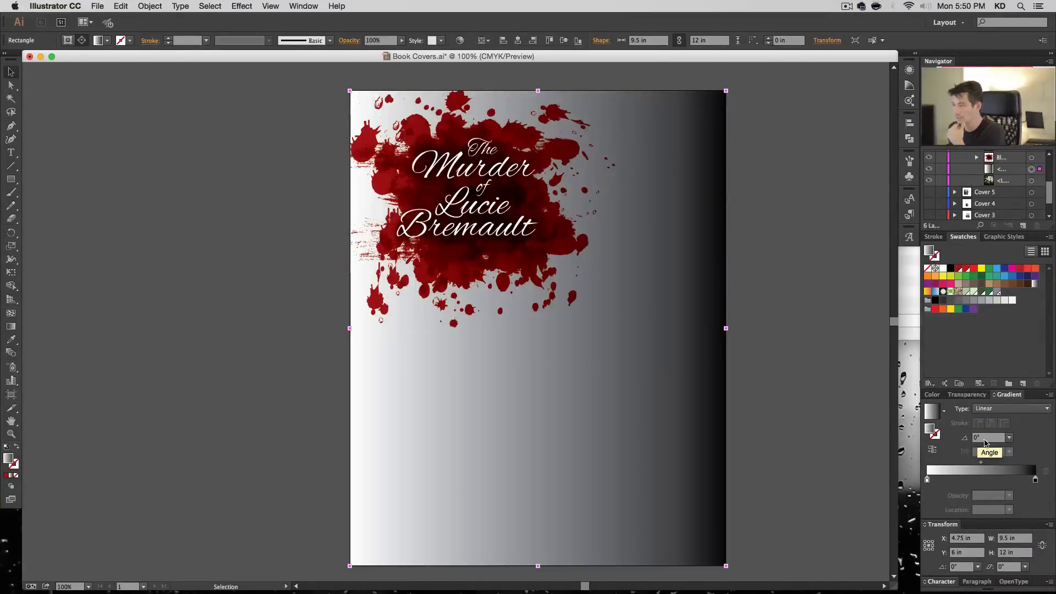
type("-90")
key("Return")
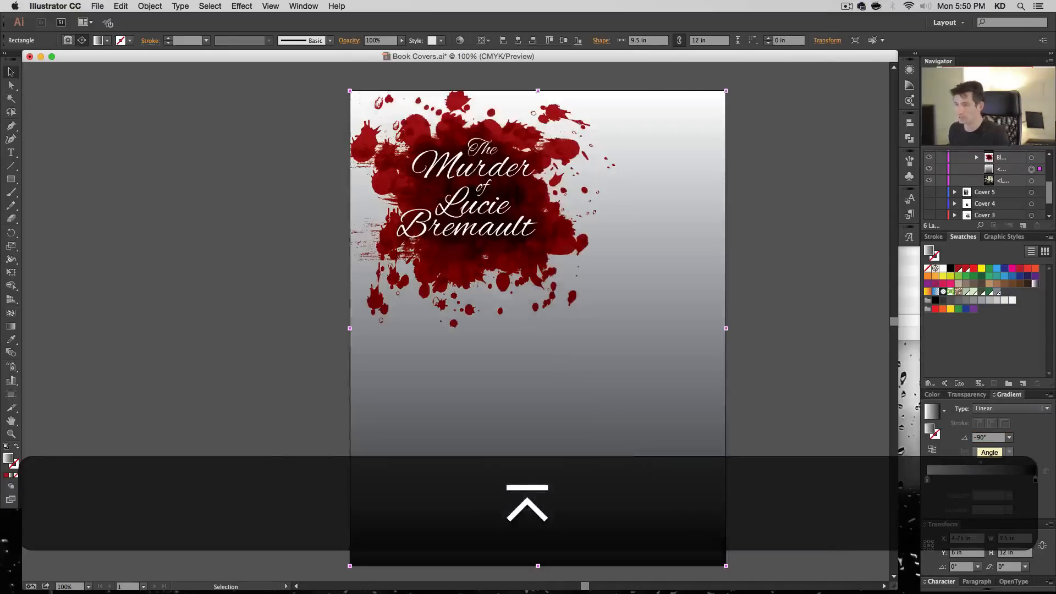
left_click_drag(978, 437, 966, 438)
key("BackSpace")
key("Return")
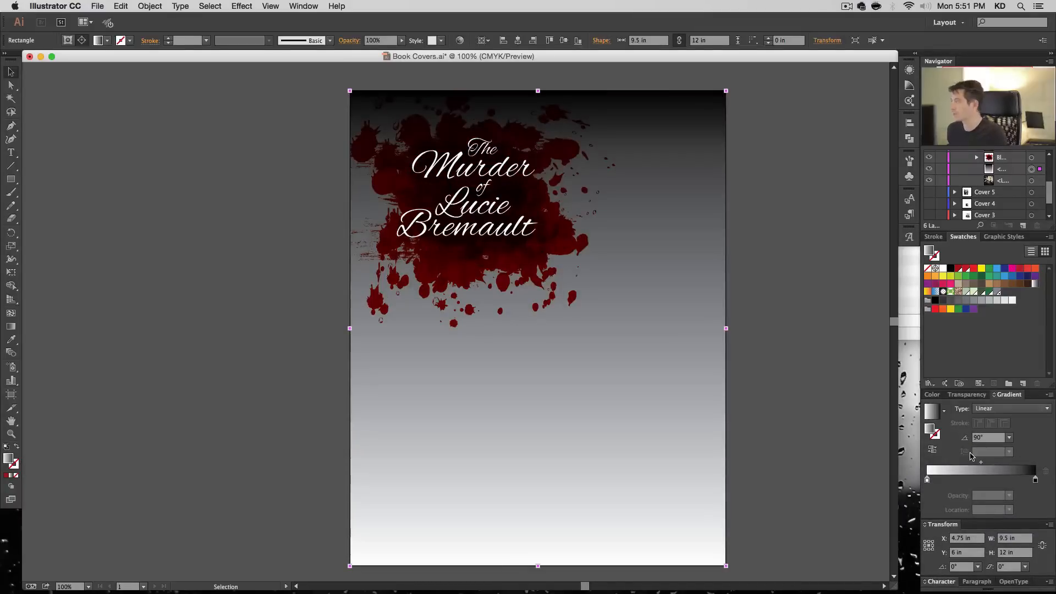
double_click(1036, 481)
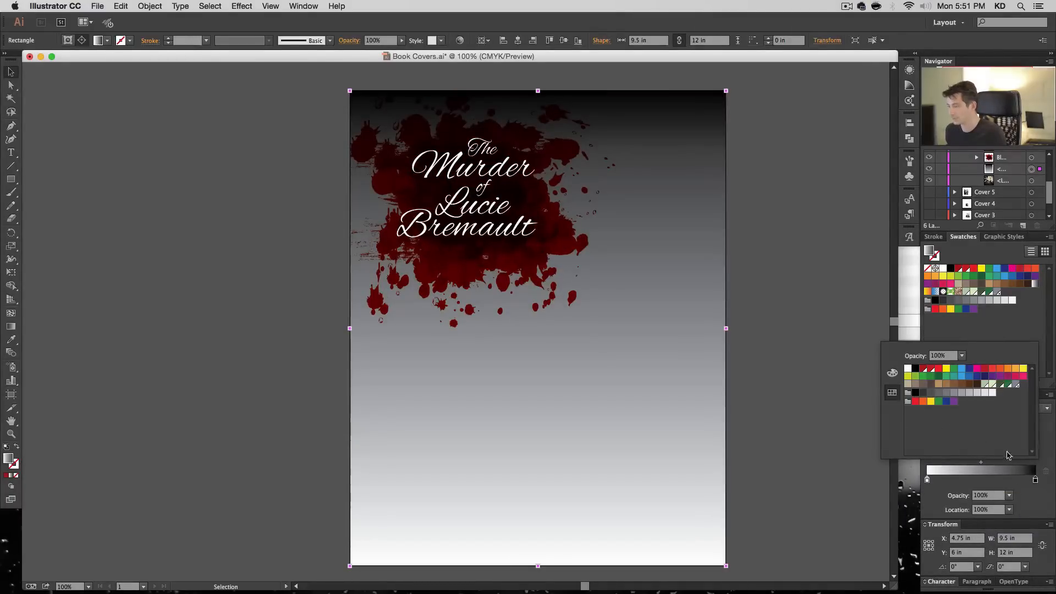
left_click(814, 382)
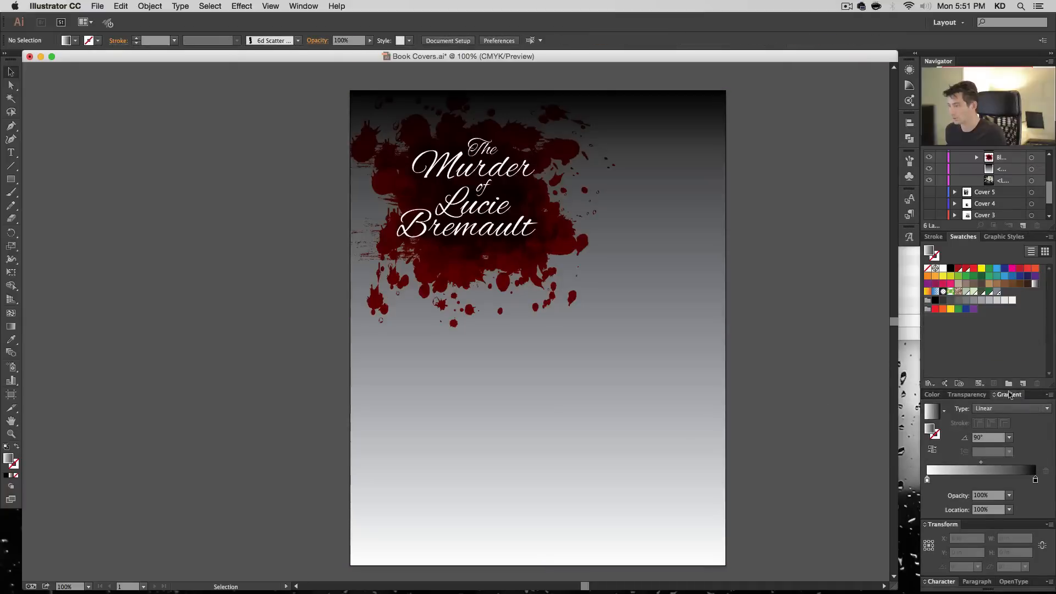
- Start a new process colour swatch based on the existing black and make it global
left_click(1023, 384)
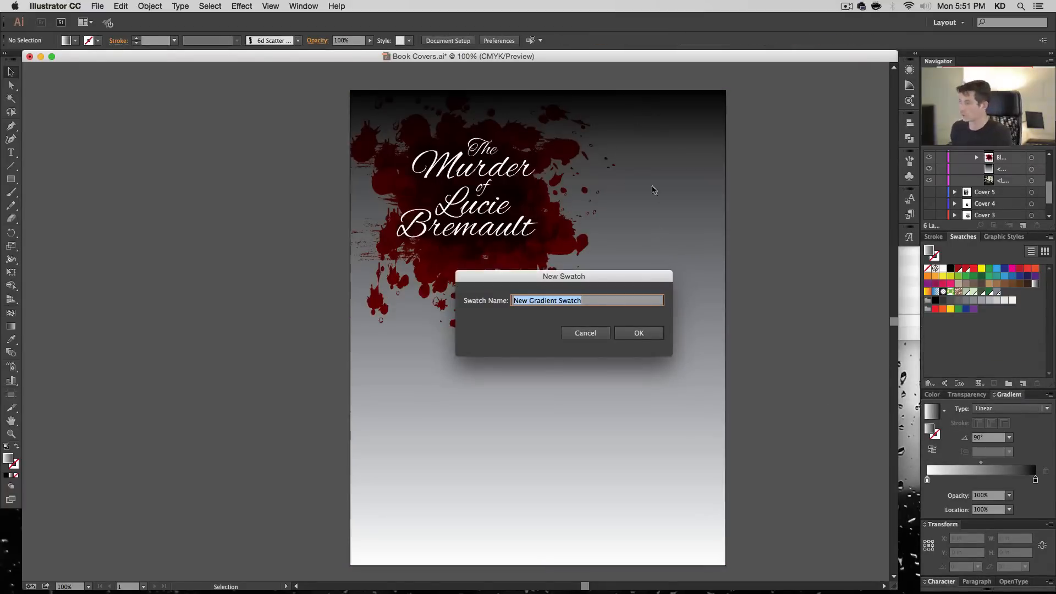
key("Escape")
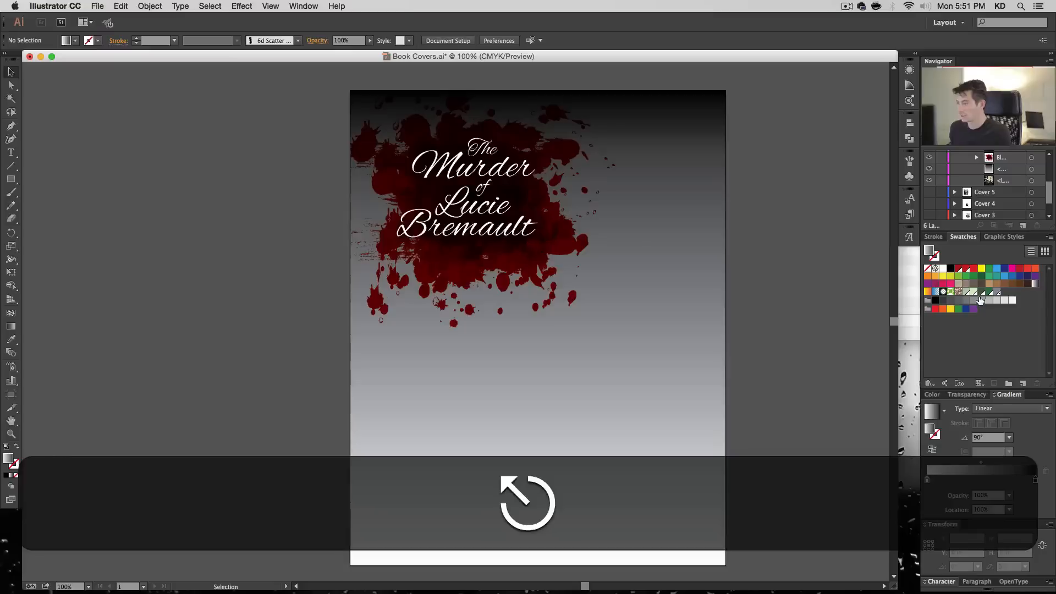
left_click(950, 269)
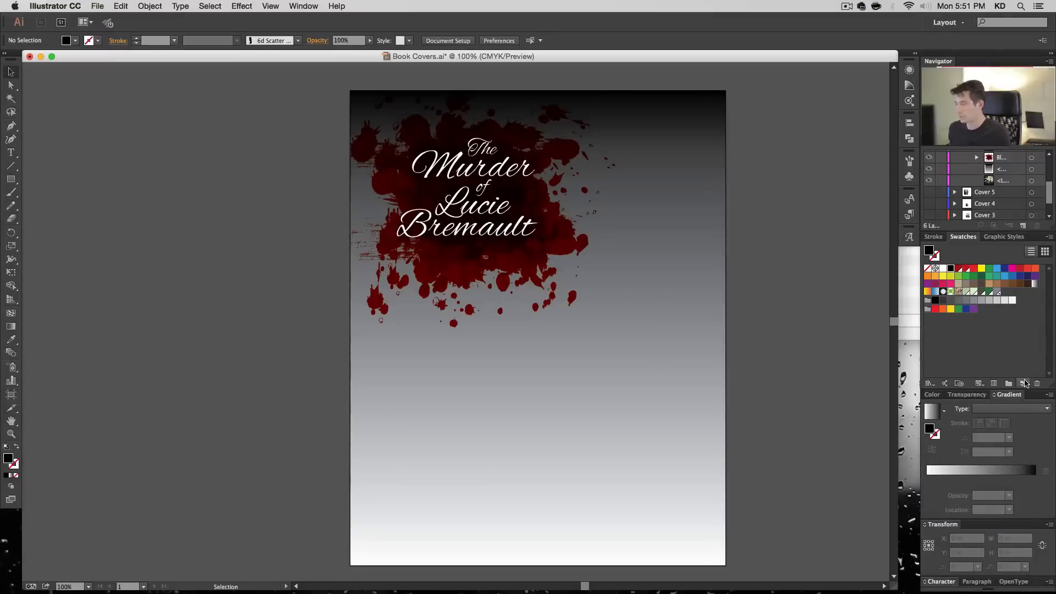
left_click(1023, 383)
key("Tab")
key("Tab")
key("Tab")
key("Tab")
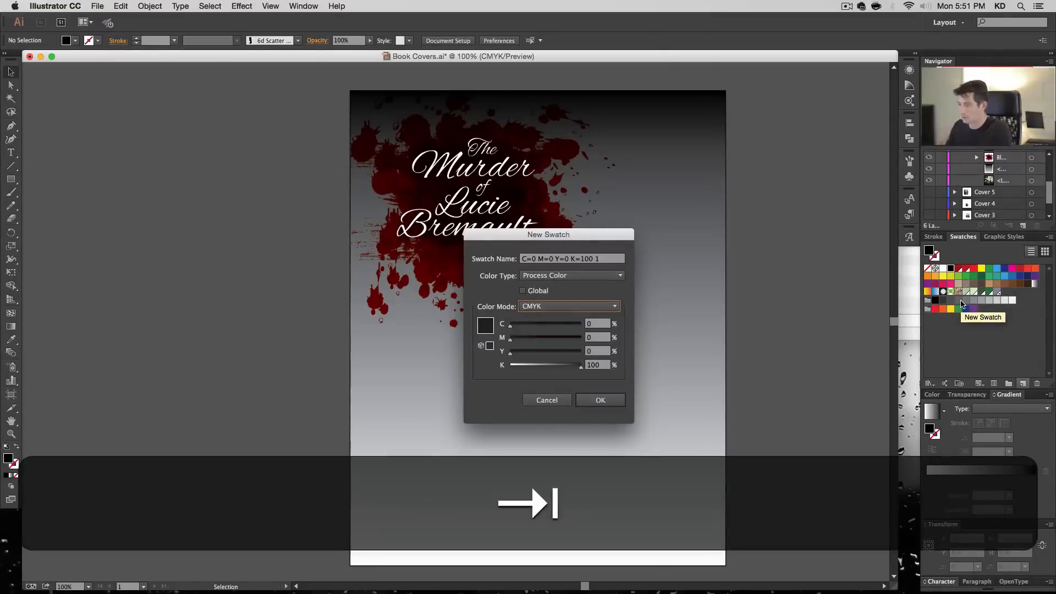
key("shift+Tab")
key("shift+Tab")
key("Tab")
key("shift+Tab")
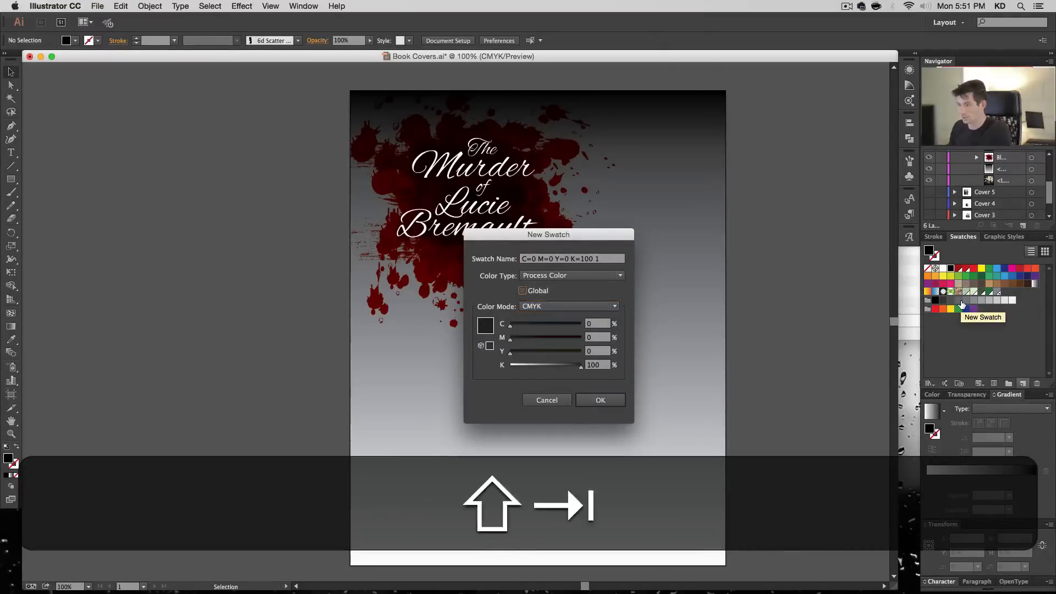
key("space")
key("Tab")
key("Tab")
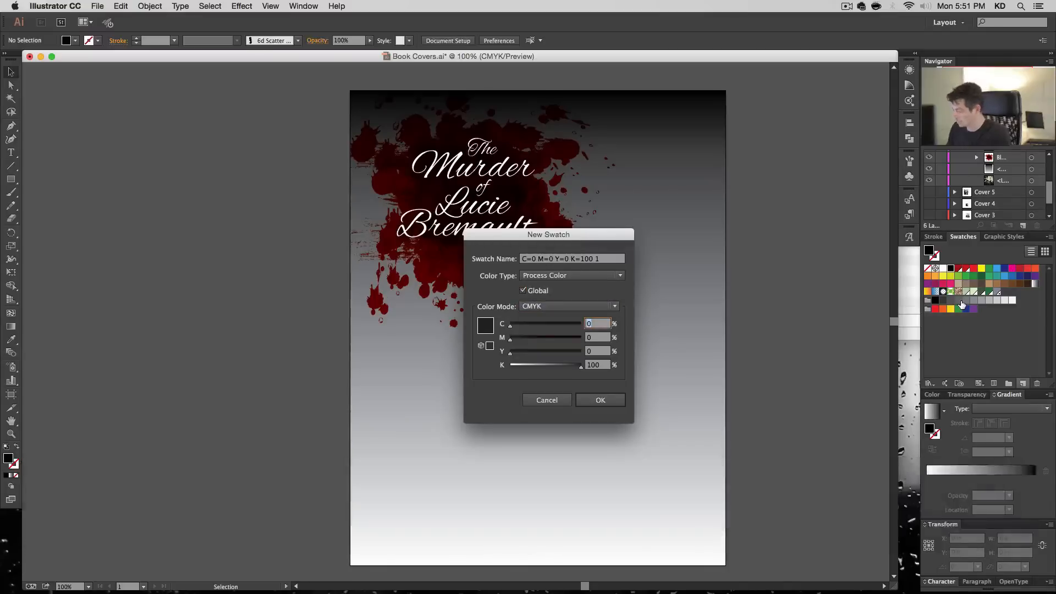
- Set the new swatch's CMYK values to C 60, M 65, Y 75 and K 80
type("60")
key("Tab")
type("65")
key("Tab")
type("75")
key("Tab")
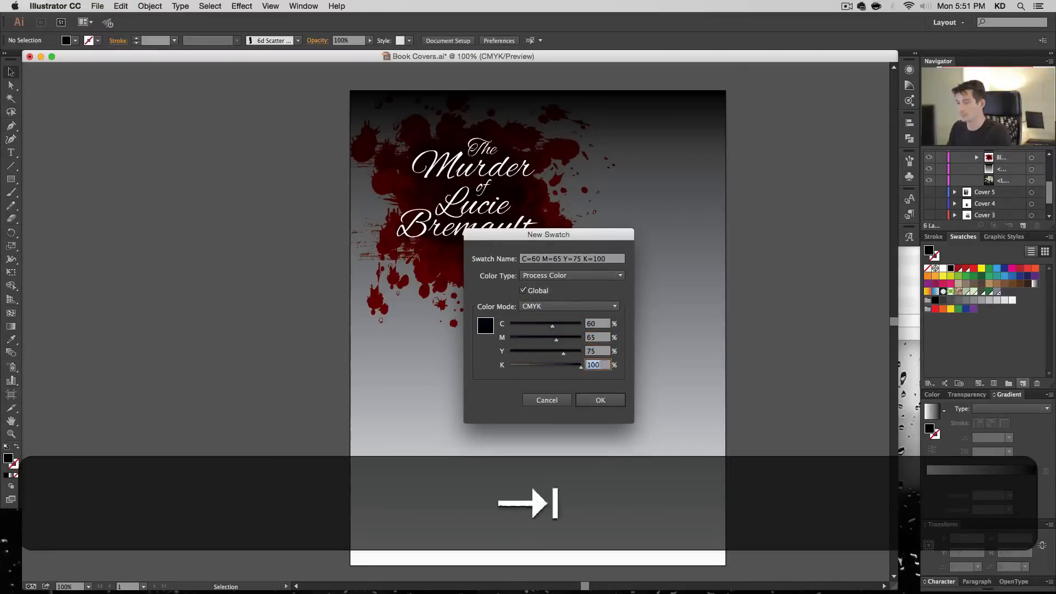
type("80")
- Name the new global swatch Glow and save it
key("Tab")
key("shift+Tab")
key("shift+Tab")
key("shift+Tab")
key("shift+Tab")
key("shift+Tab")
key("shift+Tab")
key("shift+Tab")
key("shift+Tab")
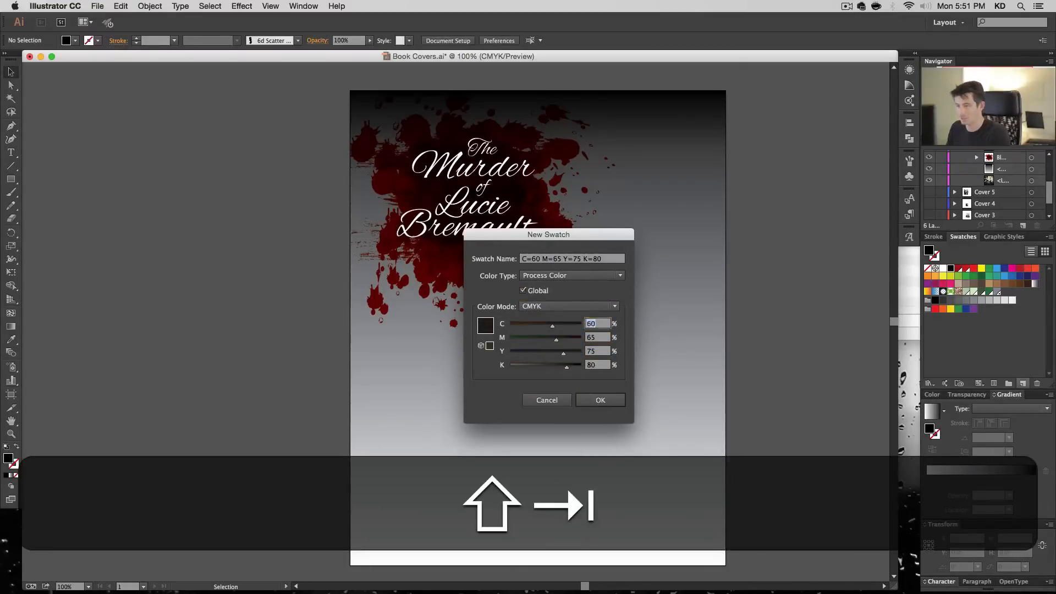
type("GLow")
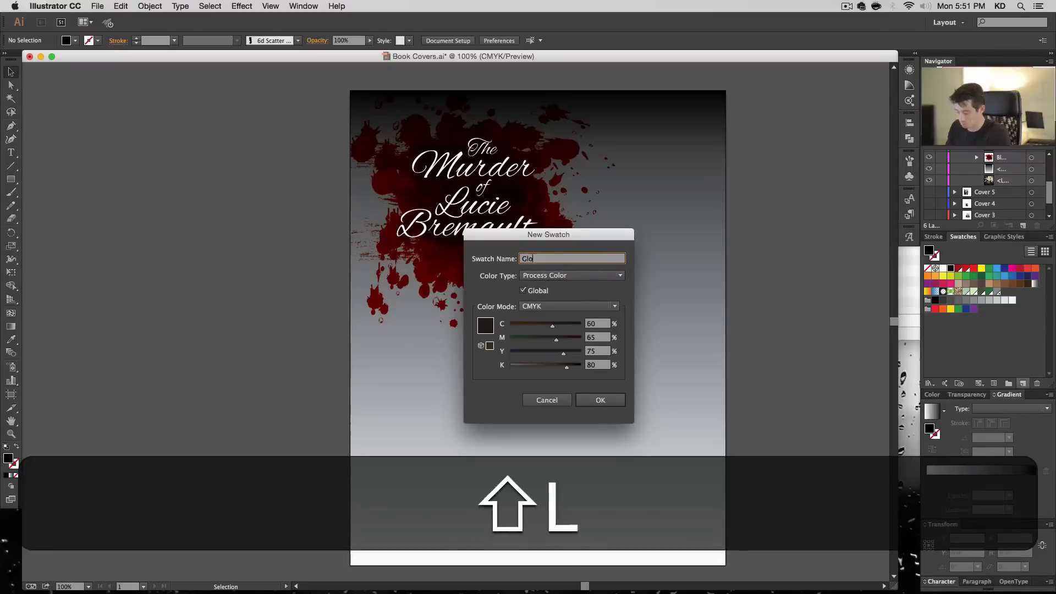
key("Return")
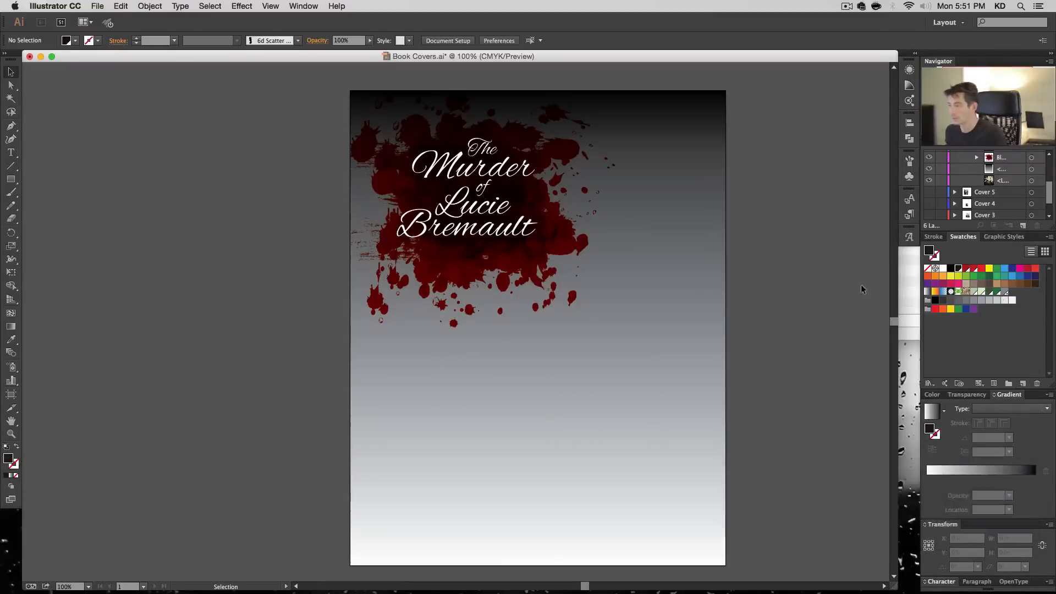
- Select the cover's clipping group and apply the white-to-black linear gradient fill to it
left_click(708, 264)
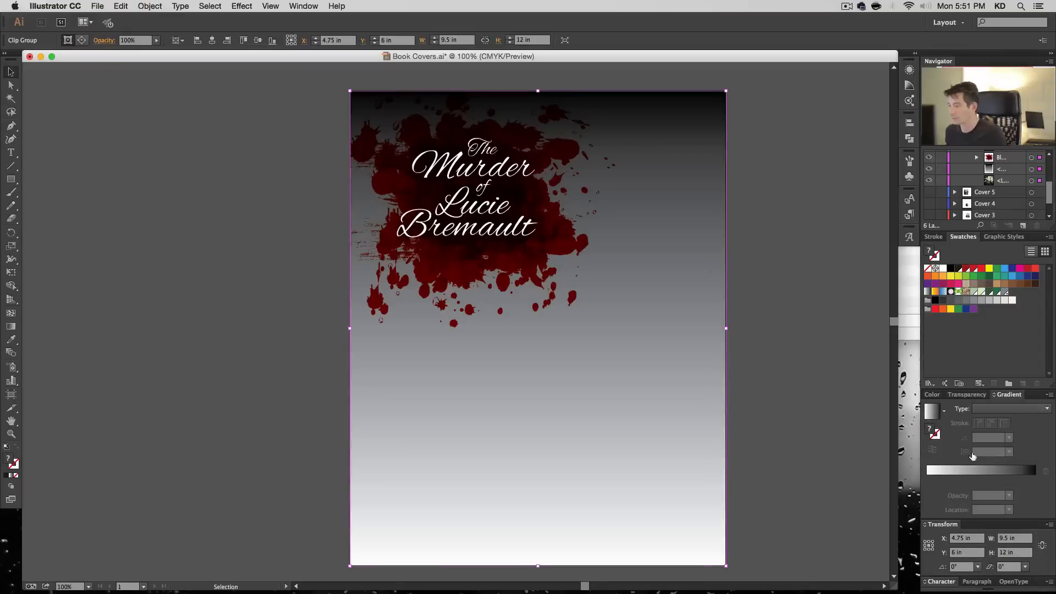
left_click(974, 470)
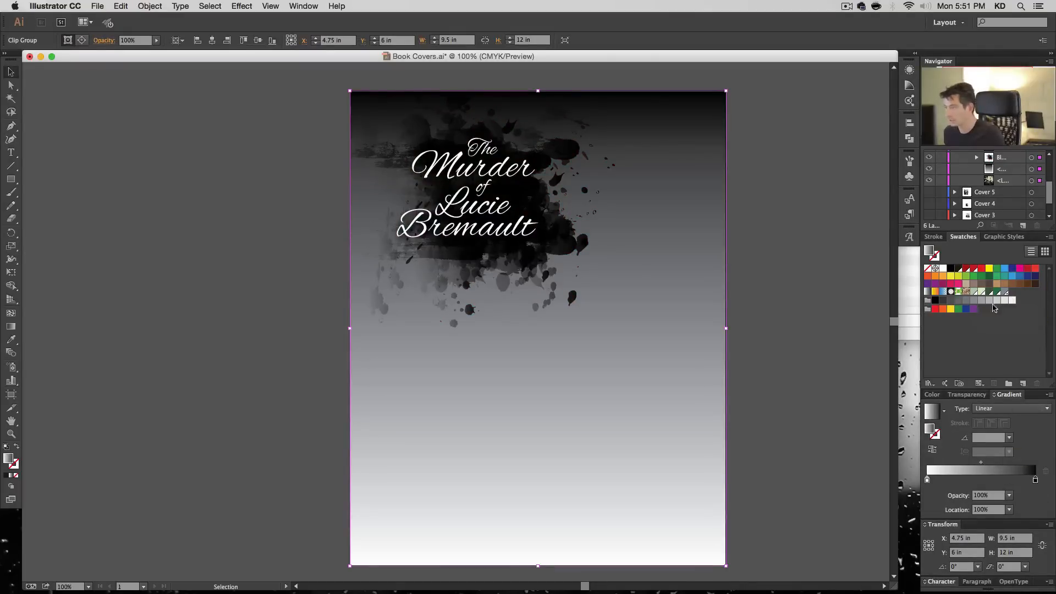
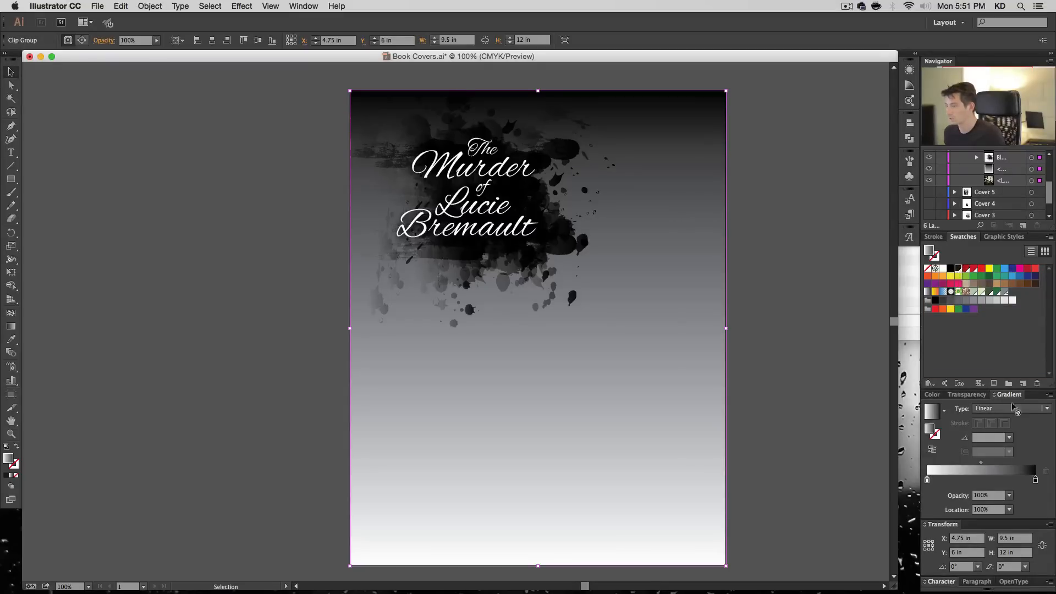
- Replace the gradient's dark end stop with the global black swatch next to the plain black one
left_click_drag(958, 268, 1036, 482)
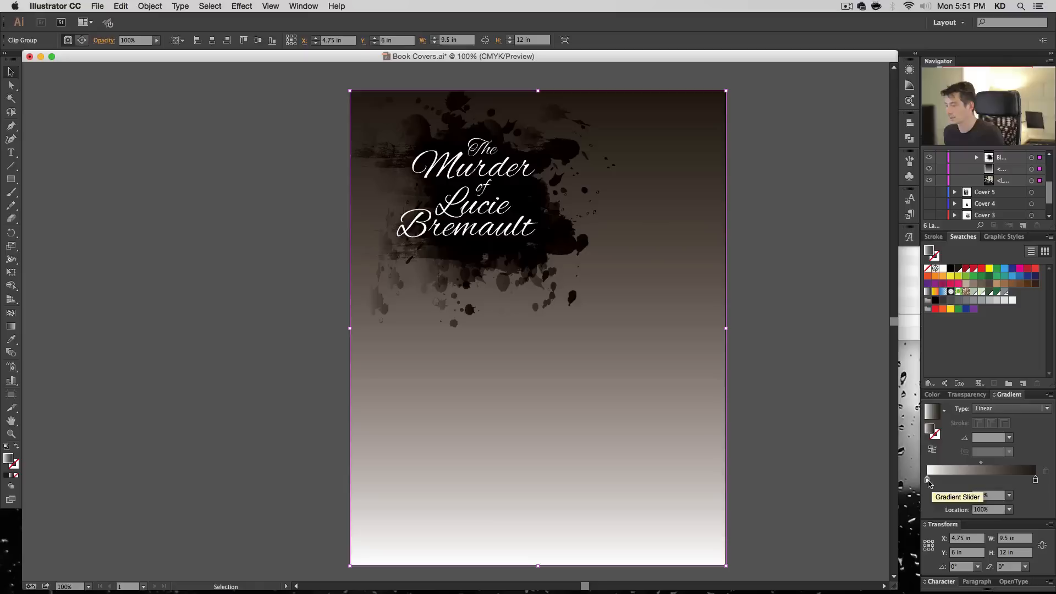
left_click(928, 481)
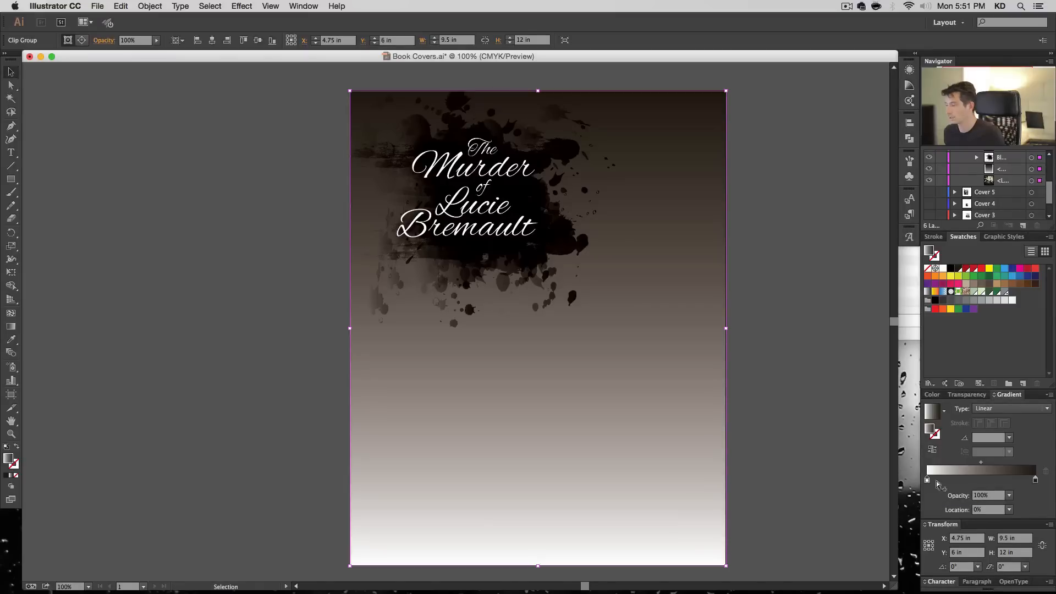
left_click(966, 395)
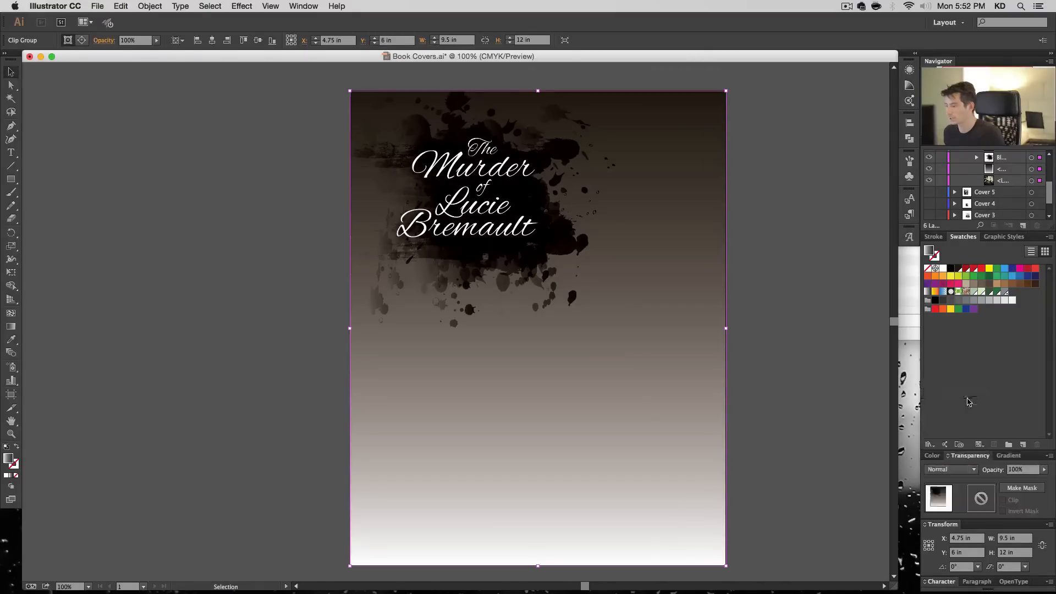
left_click(969, 471)
left_click(948, 290)
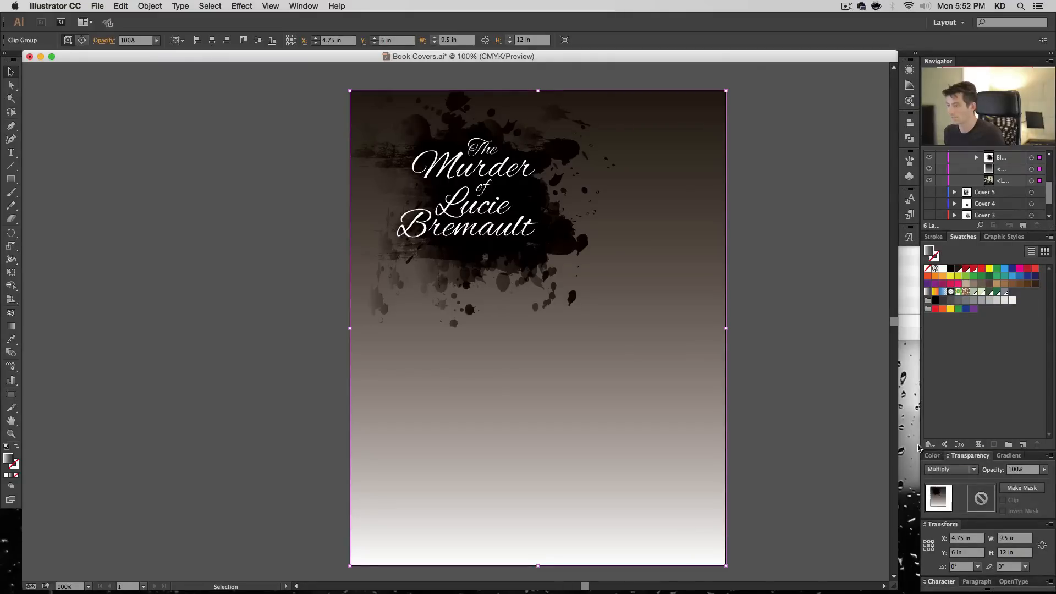
key("super+z")
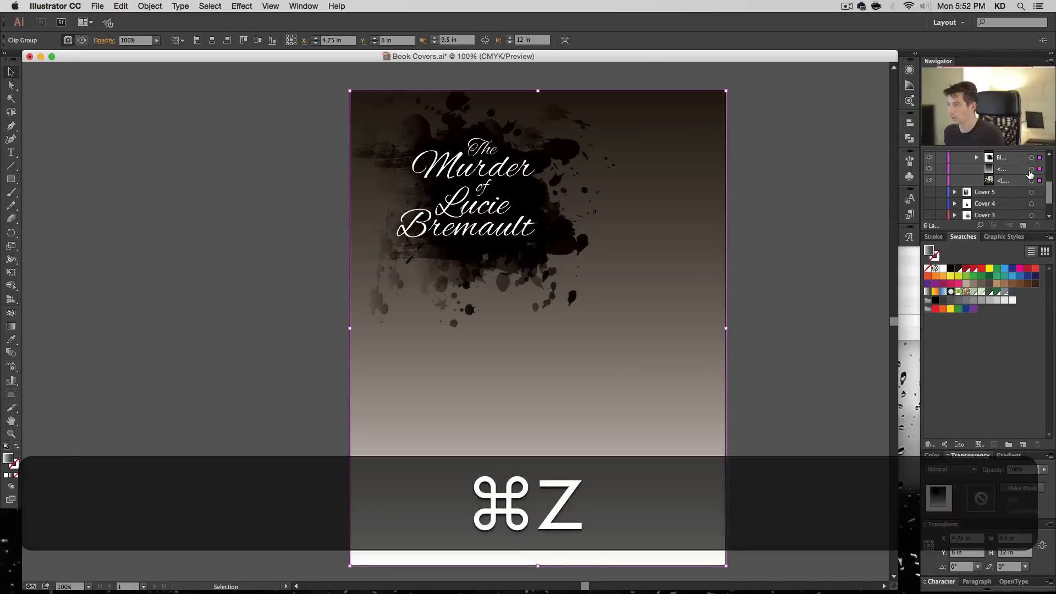
- Set the gradient rectangle to Multiply at 70% opacity and raise its bottom edge for a height of about 10.7 in
left_click(958, 471)
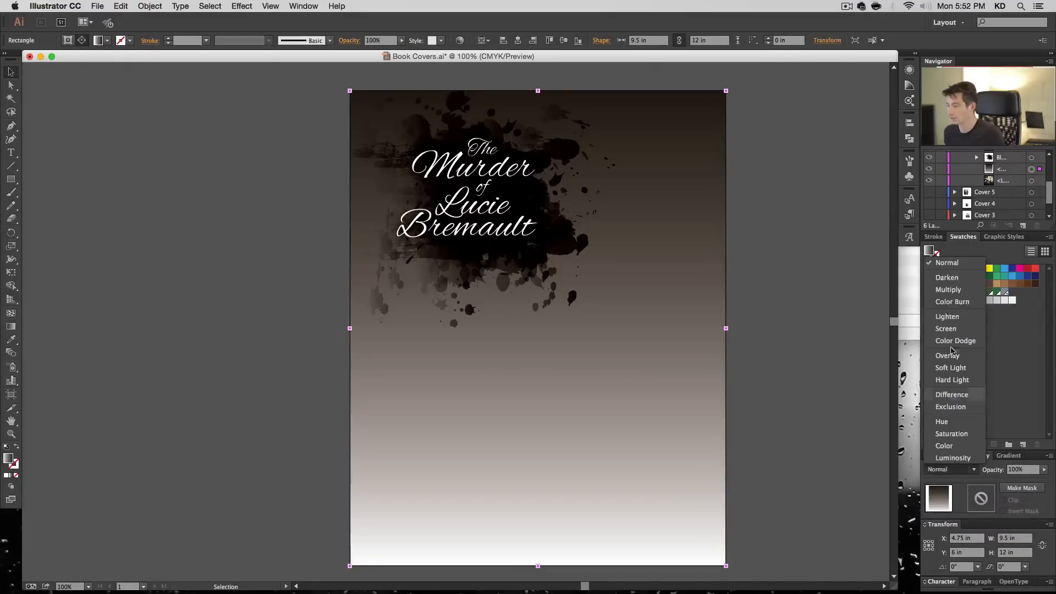
left_click(955, 289)
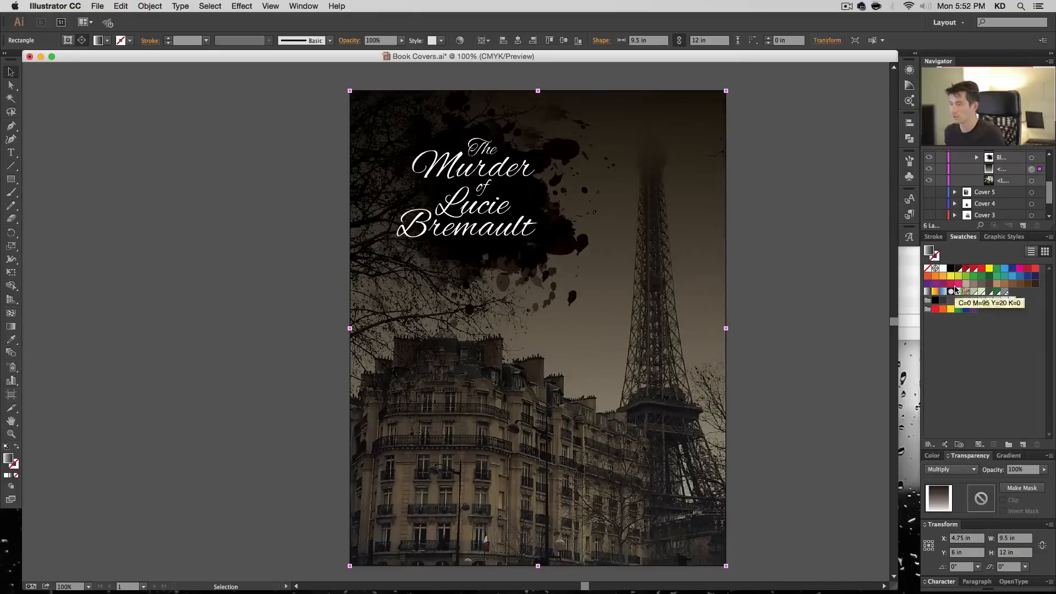
left_click(1022, 469)
type("70")
key("Return")
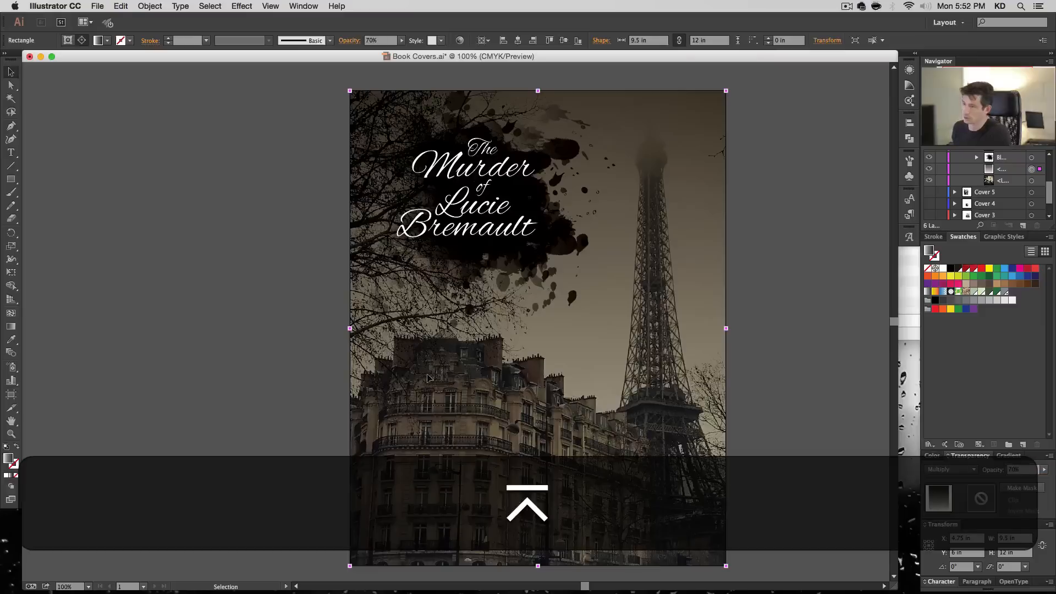
left_click_drag(538, 567, 537, 515)
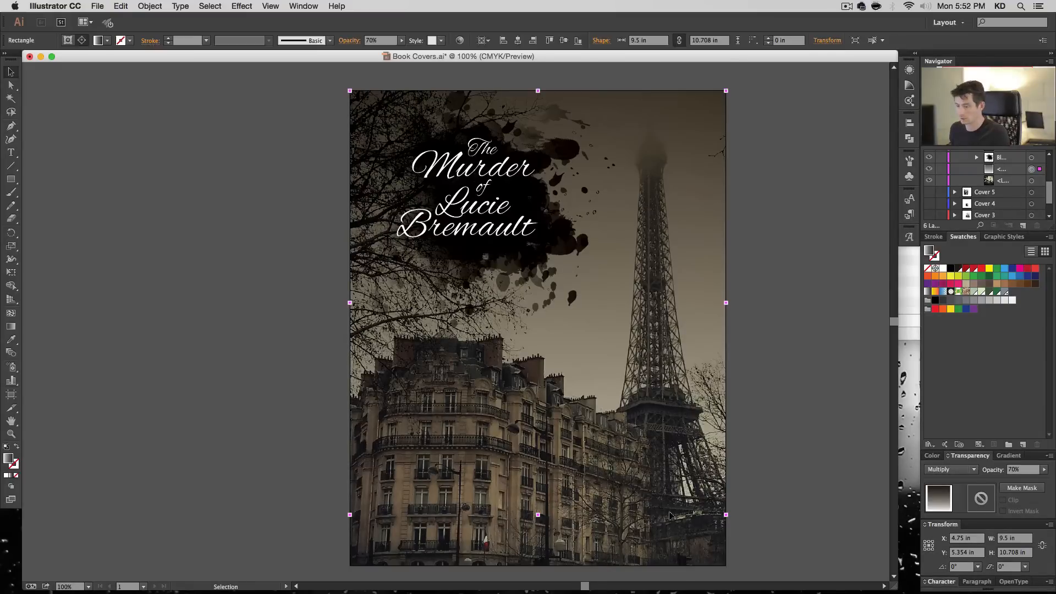
- Create a new 9.5 × 12 in rectangle and center it on the artboard horizontally and vertically
key("m")
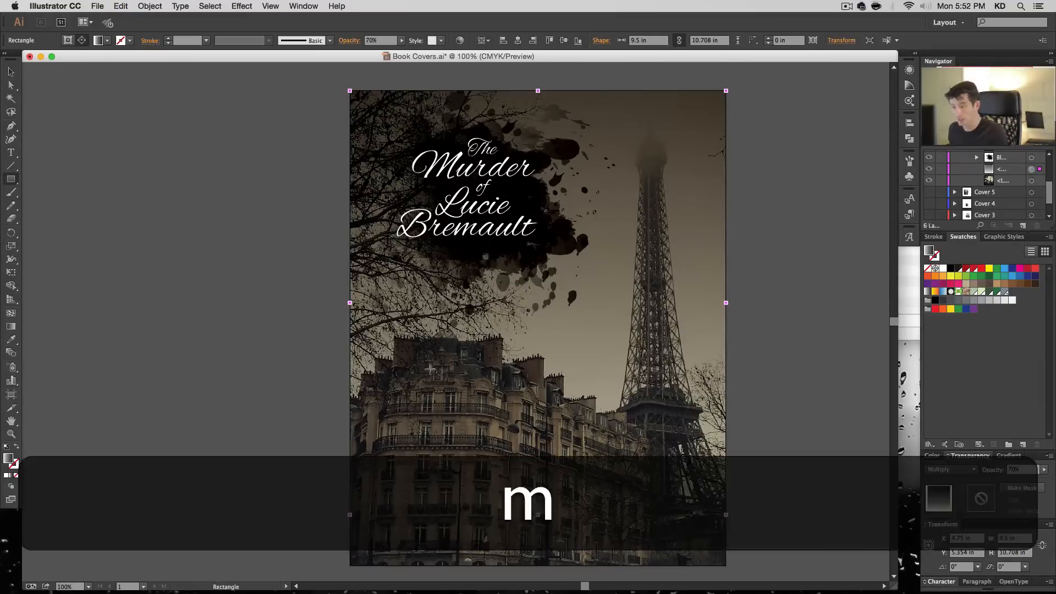
left_click(406, 354)
key("Return")
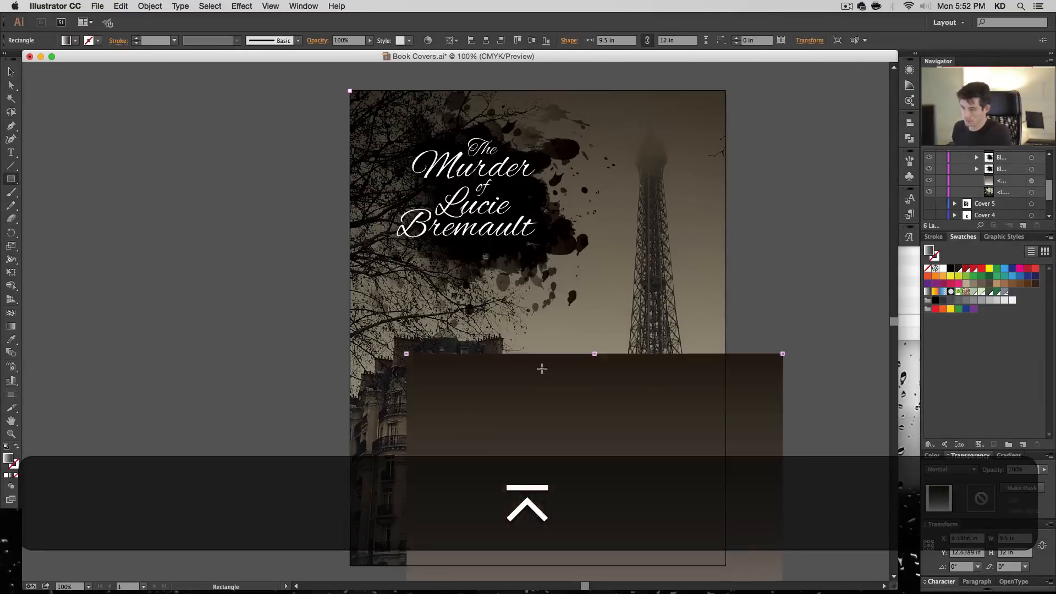
key("v")
left_click(486, 41)
left_click(531, 40)
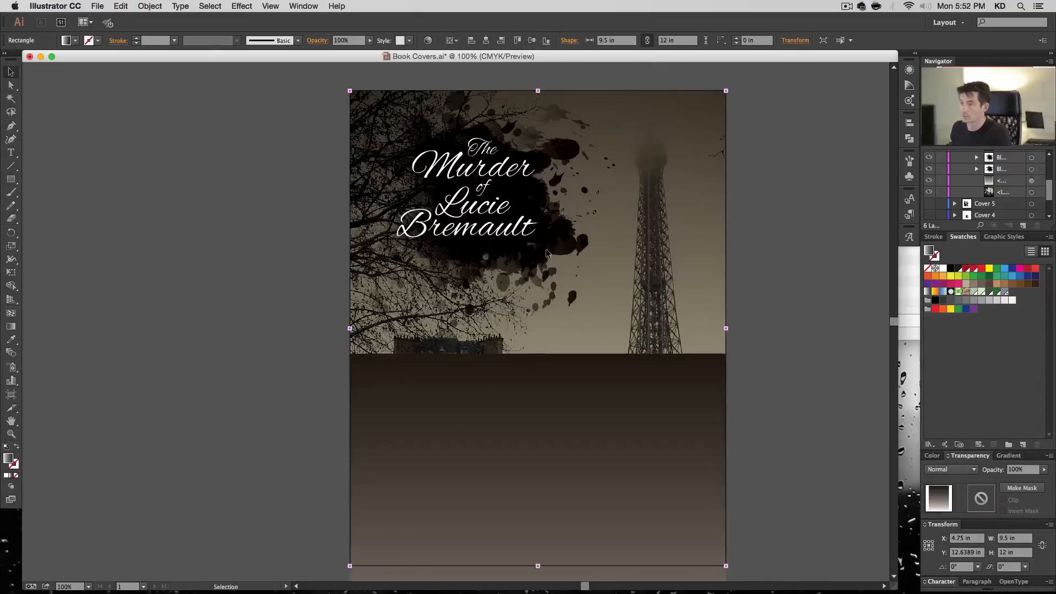
- Lower the new rectangle's top edge to about 7.35 in high and fill it with the white-to-black gradient, reversed so black is at the bottom
left_click_drag(538, 91, 537, 274)
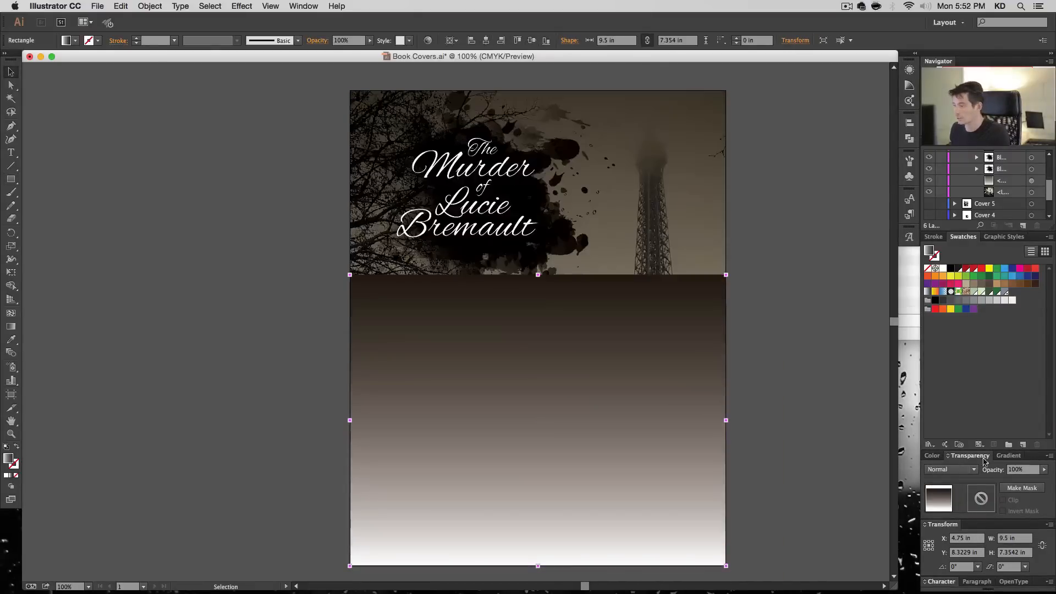
left_click(1008, 455)
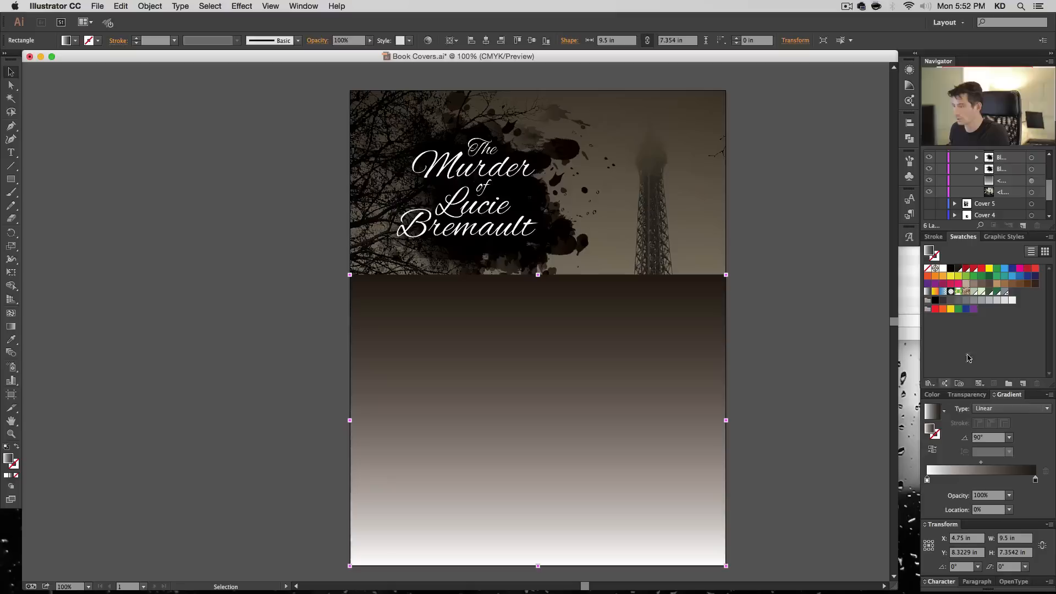
left_click(928, 291)
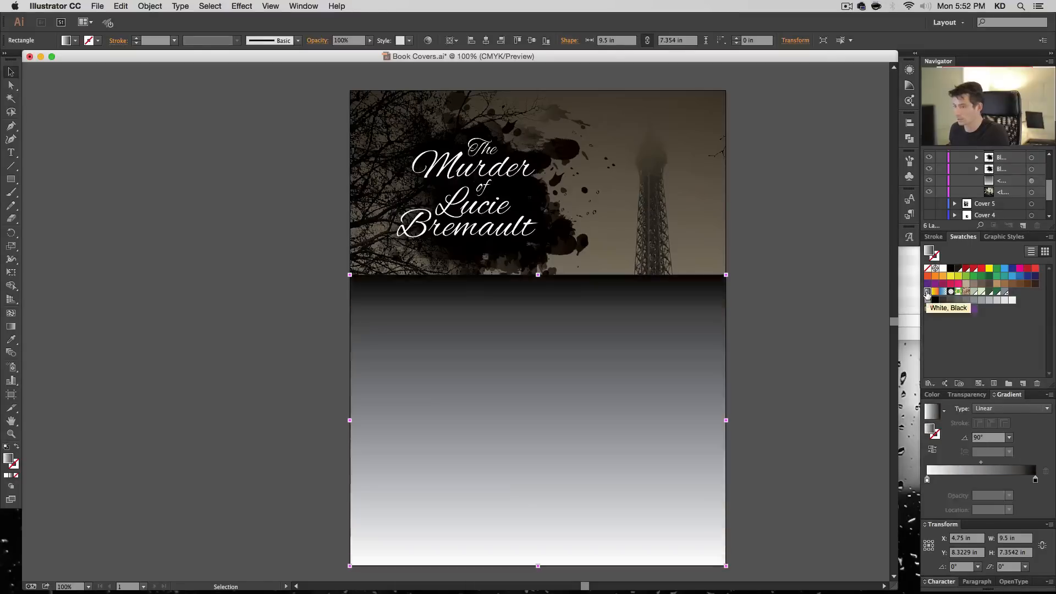
left_click(934, 451)
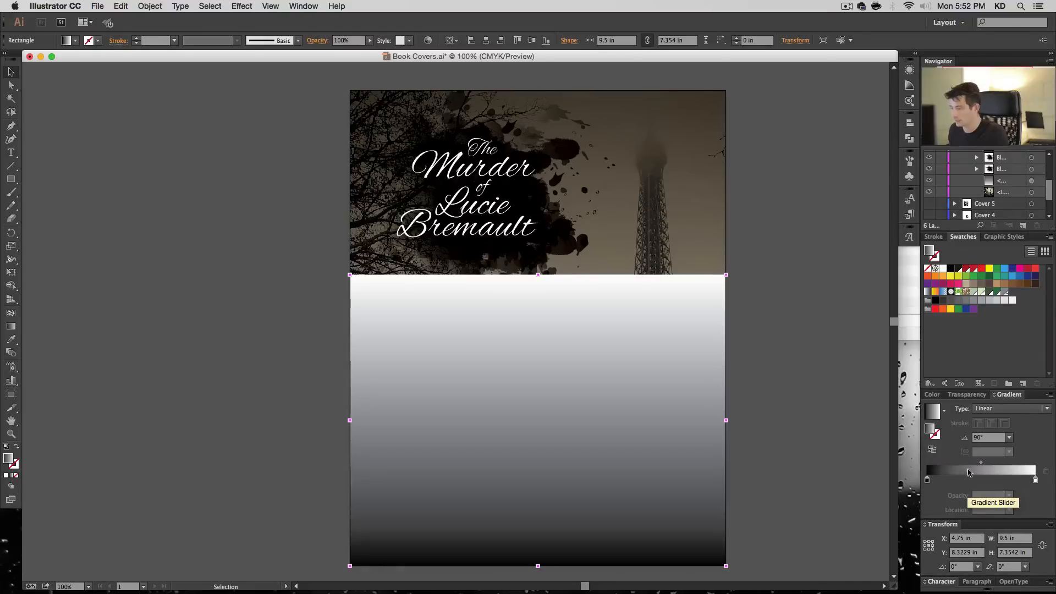
- Set the lower gradient rectangle to Multiply at 70% opacity and raise its top edge for a height of about 7.68 in
left_click(966, 395)
left_click(962, 469)
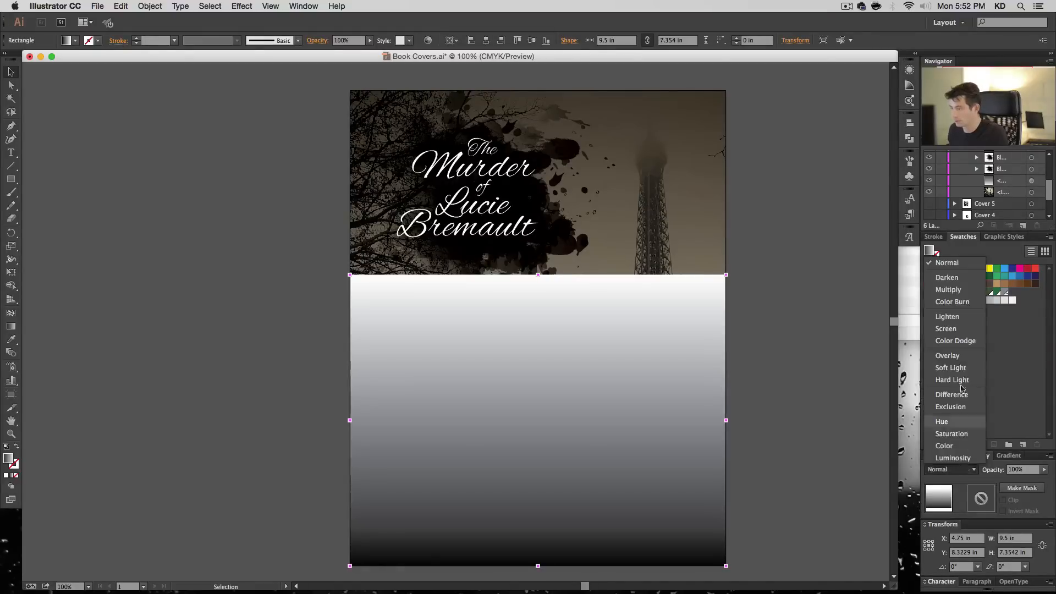
left_click(948, 289)
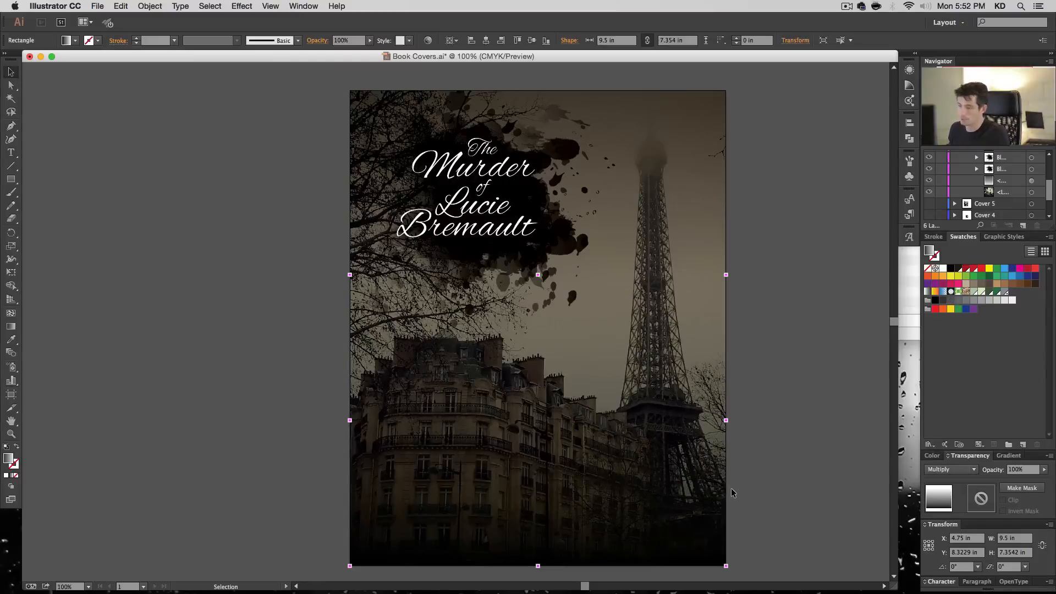
double_click(1026, 471)
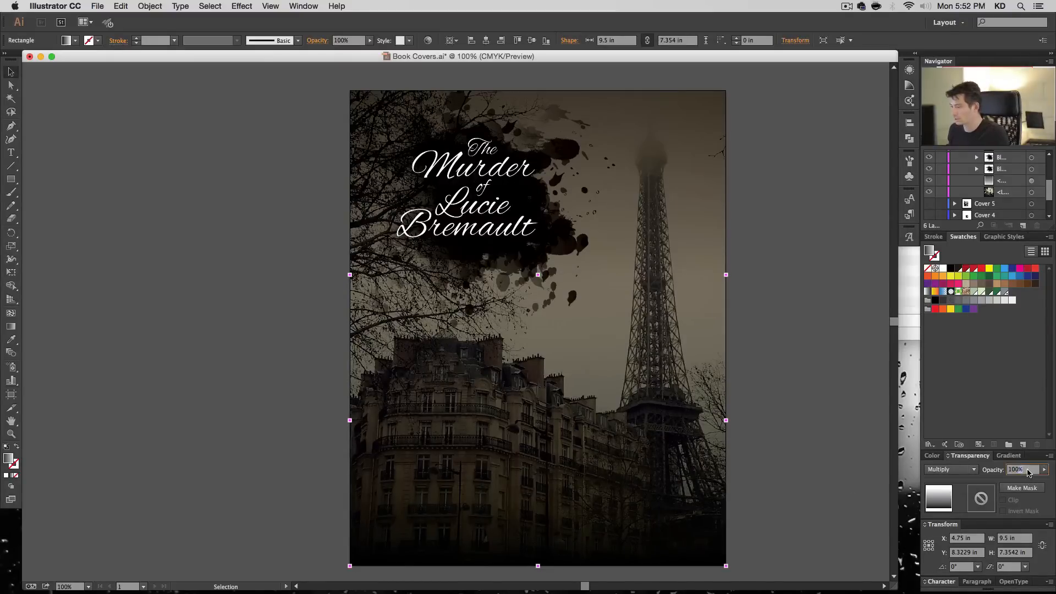
type("70")
key("Return")
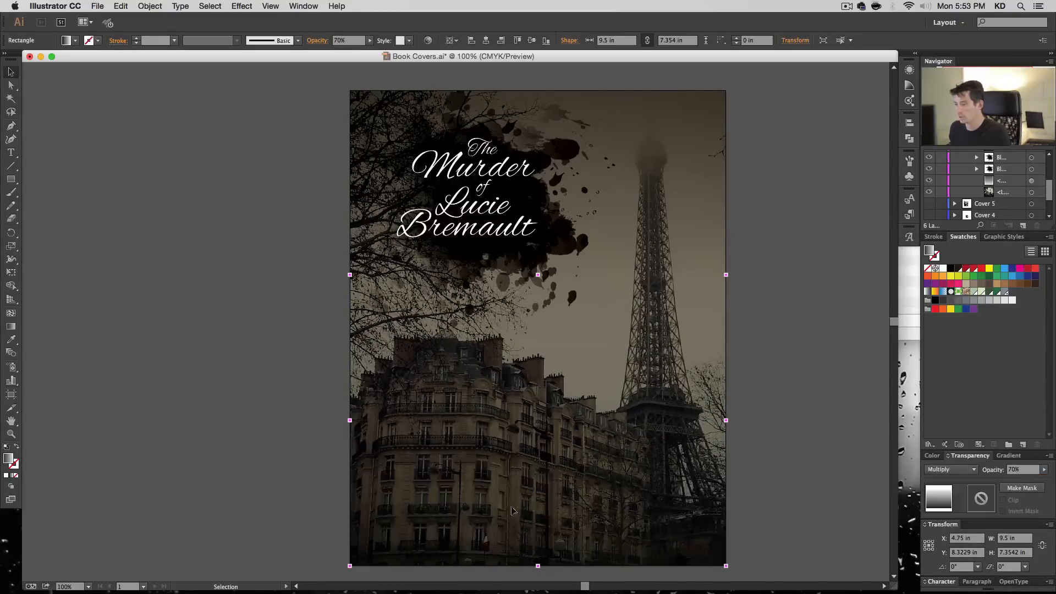
left_click_drag(540, 278, 539, 263)
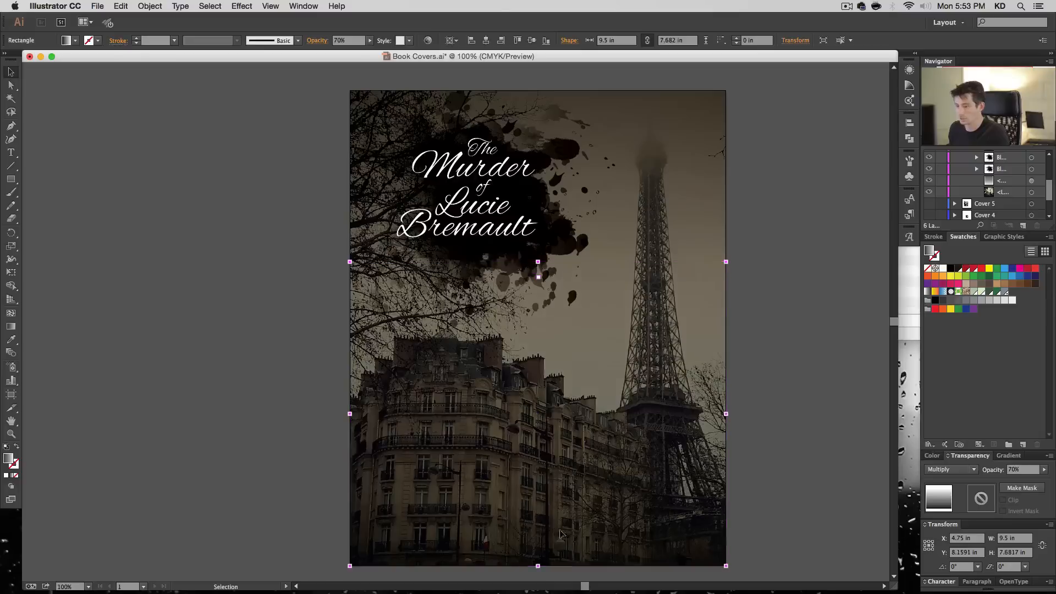
left_click(782, 496)
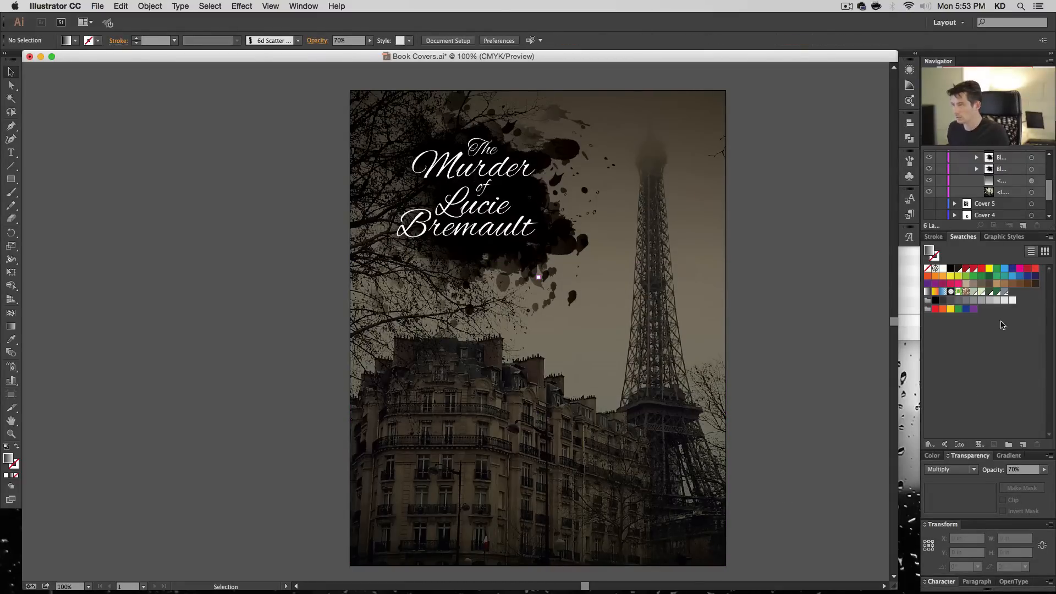
- Remove the gradient fill from the clip group's clipping rectangle, leaving it with no fill
scroll(1011, 209, "up", 2)
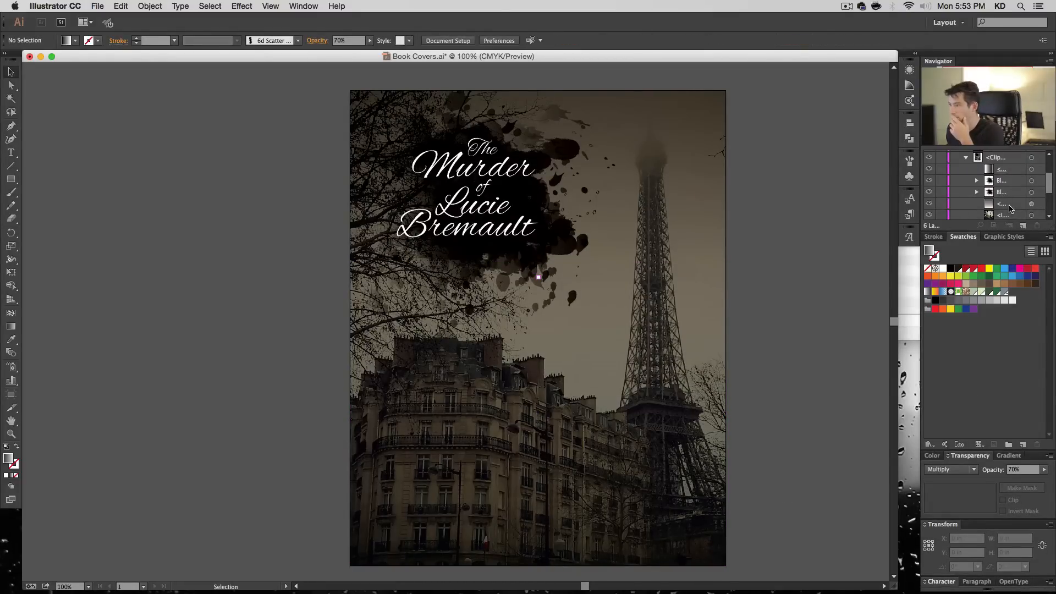
left_click(1031, 169)
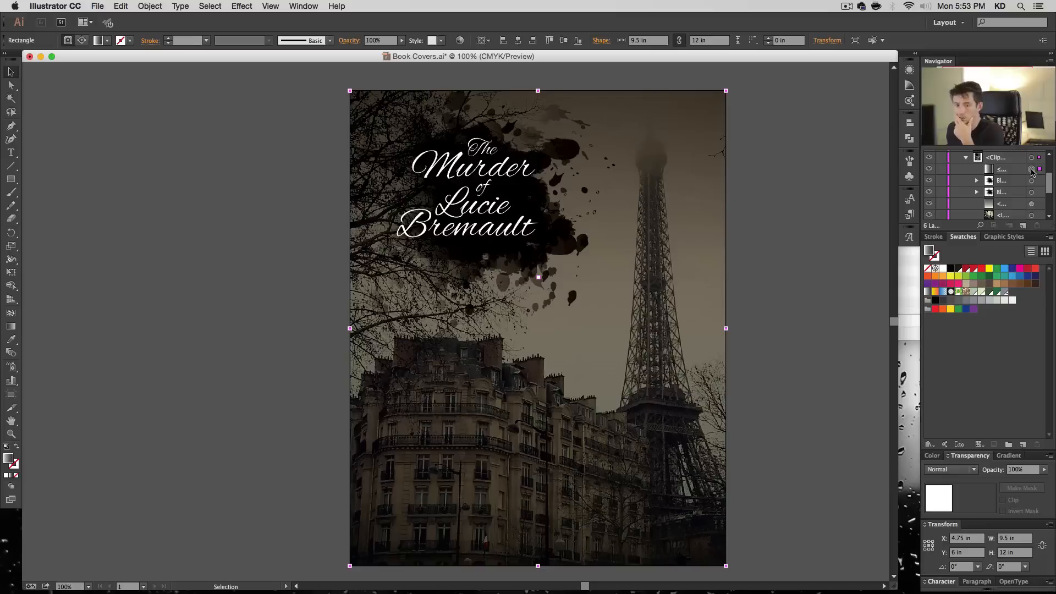
left_click(930, 170)
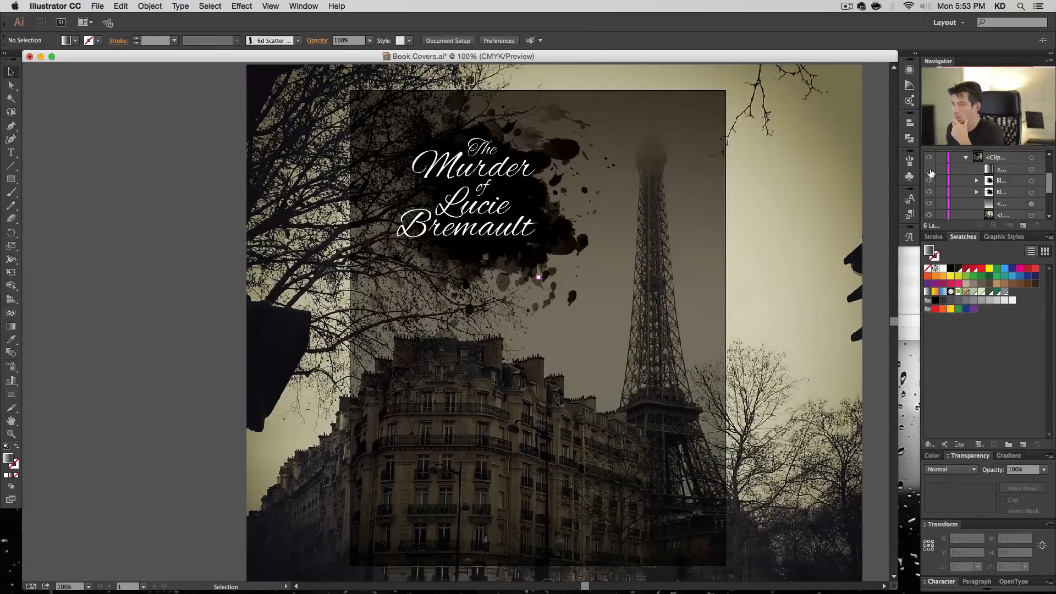
left_click(930, 171)
left_click(1031, 170)
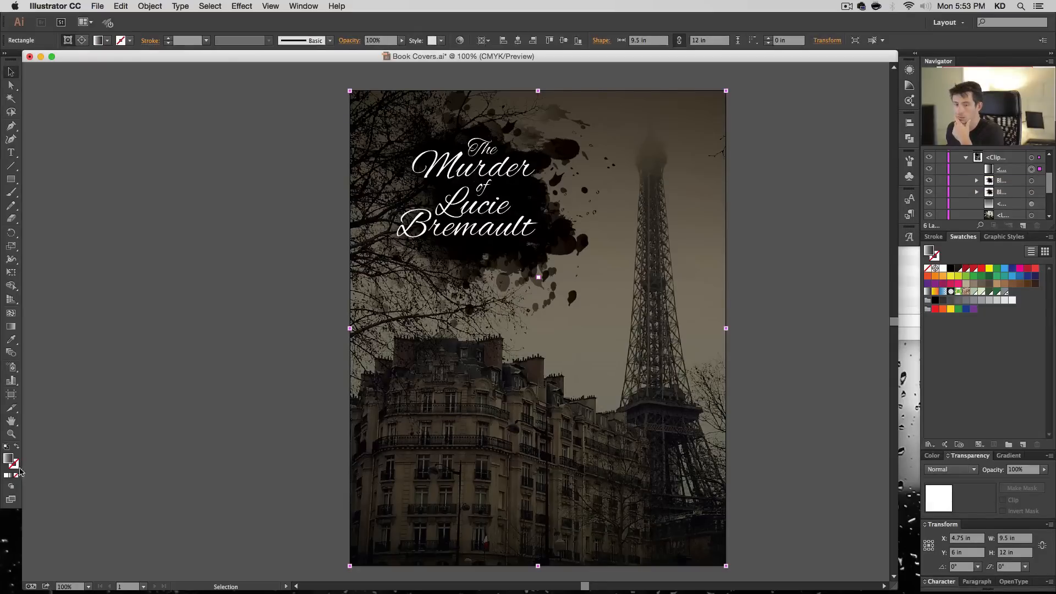
left_click(16, 476)
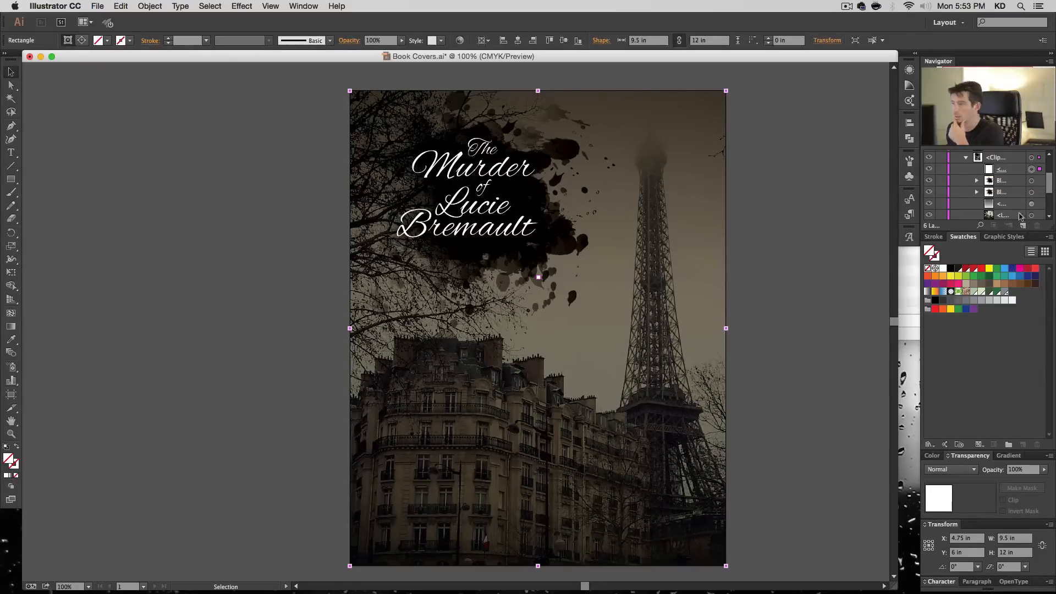
- Hide the upper gradient rectangle and the clipping rectangle inside the clip group
left_click(1032, 159)
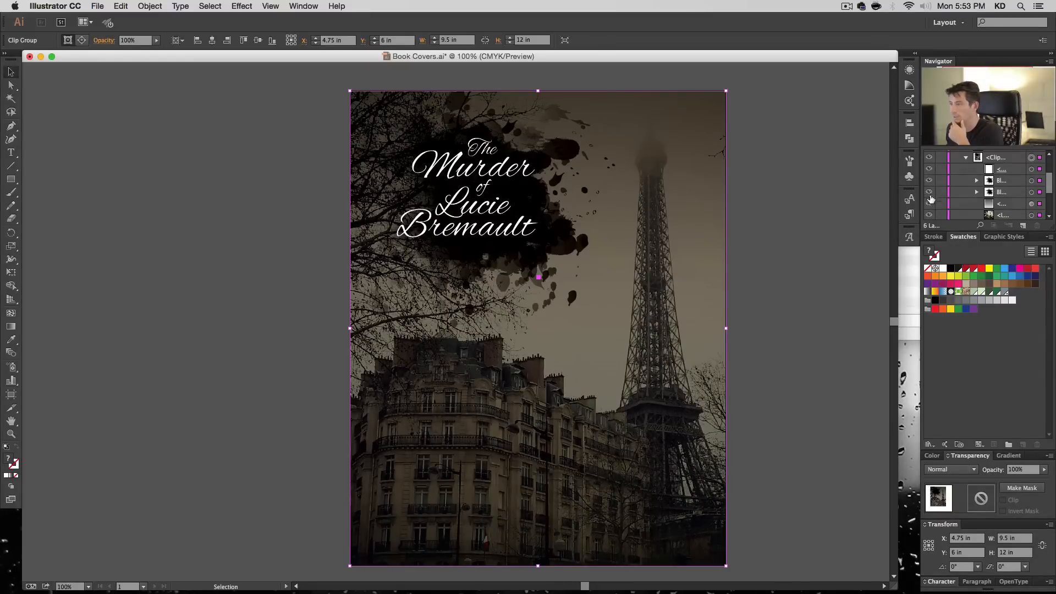
left_click(929, 203)
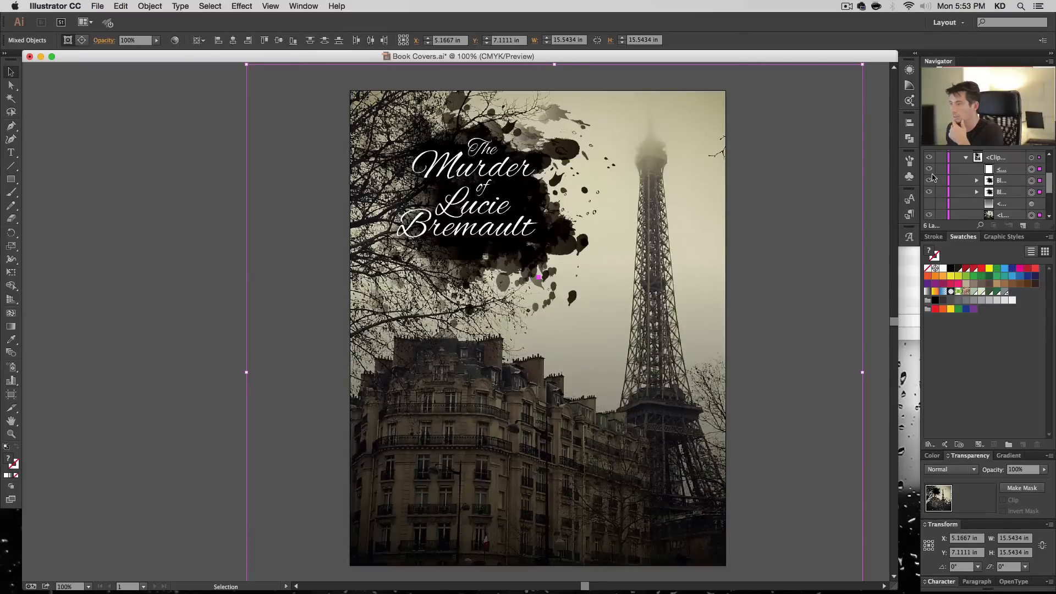
left_click(929, 170)
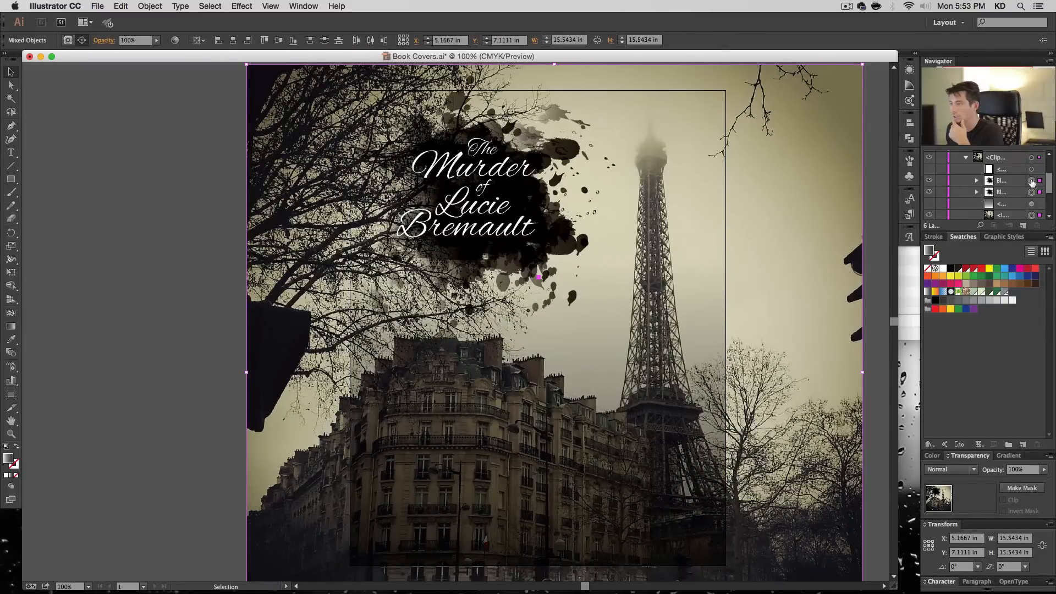
- Fill both ink splatter groups behind the title with the Blood swatch
left_click(1032, 182)
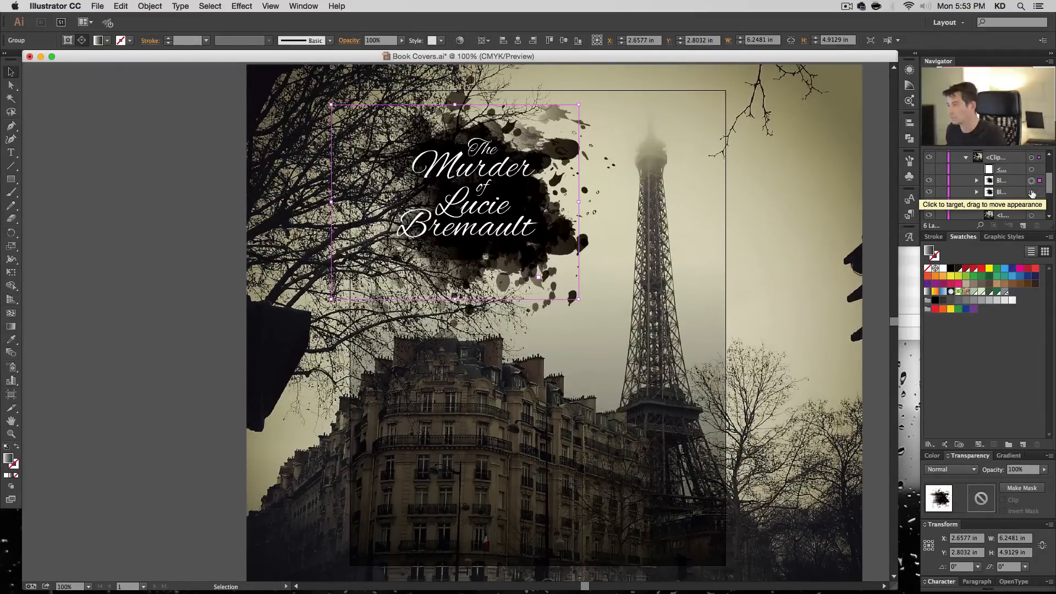
left_click(1032, 192, "shift")
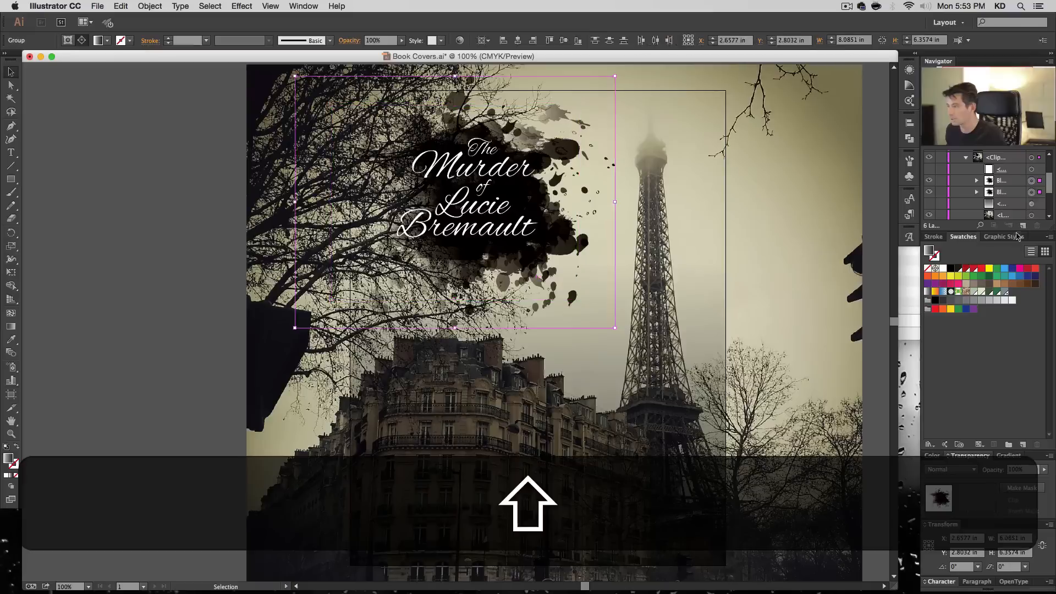
left_click(967, 269)
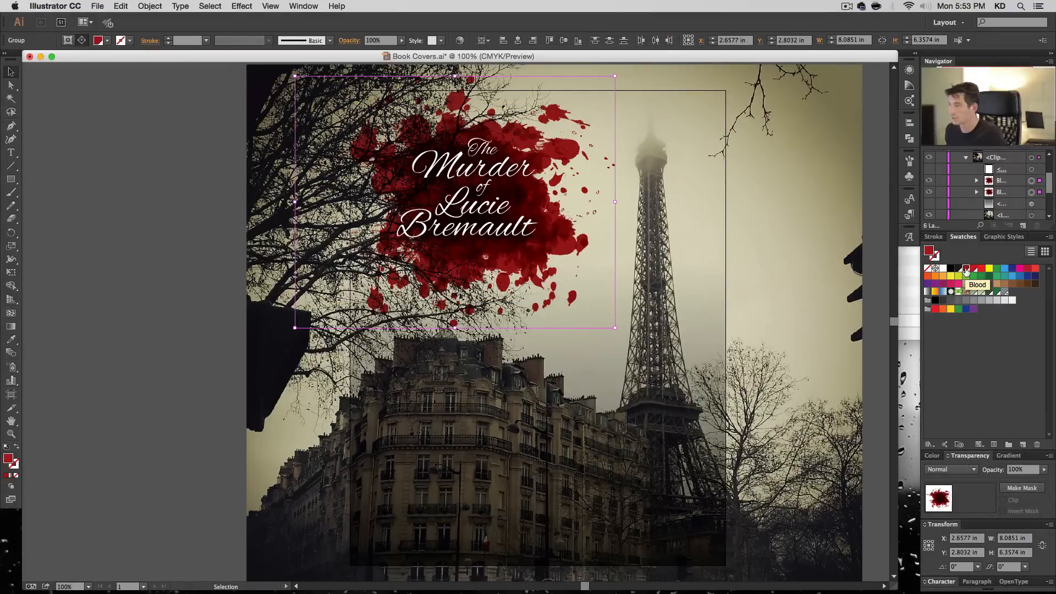
- Check the blend mode of the first path inside the lower blood splatter group
left_click(977, 193)
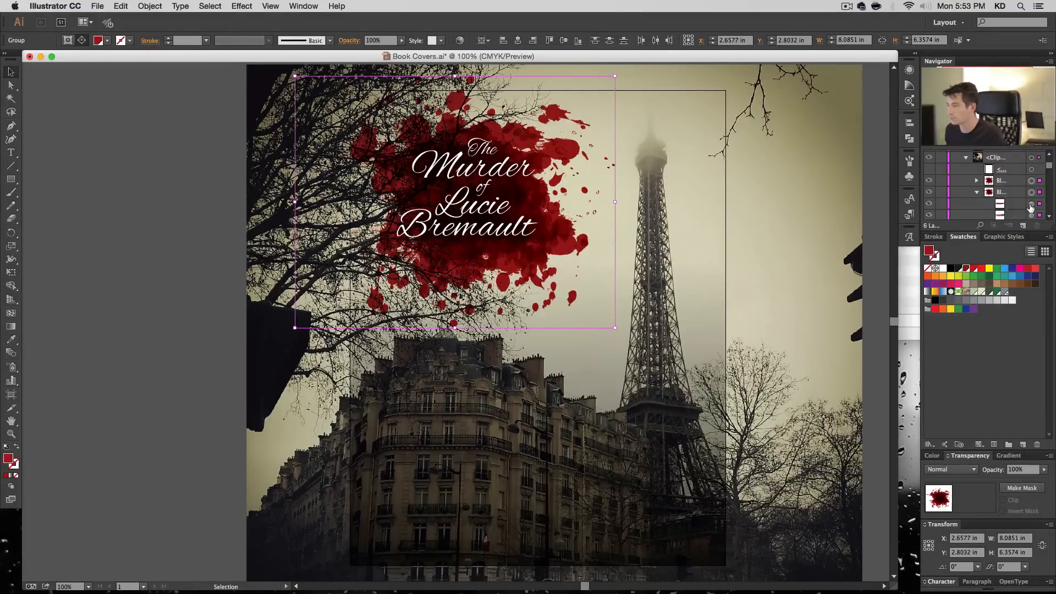
left_click(1031, 205)
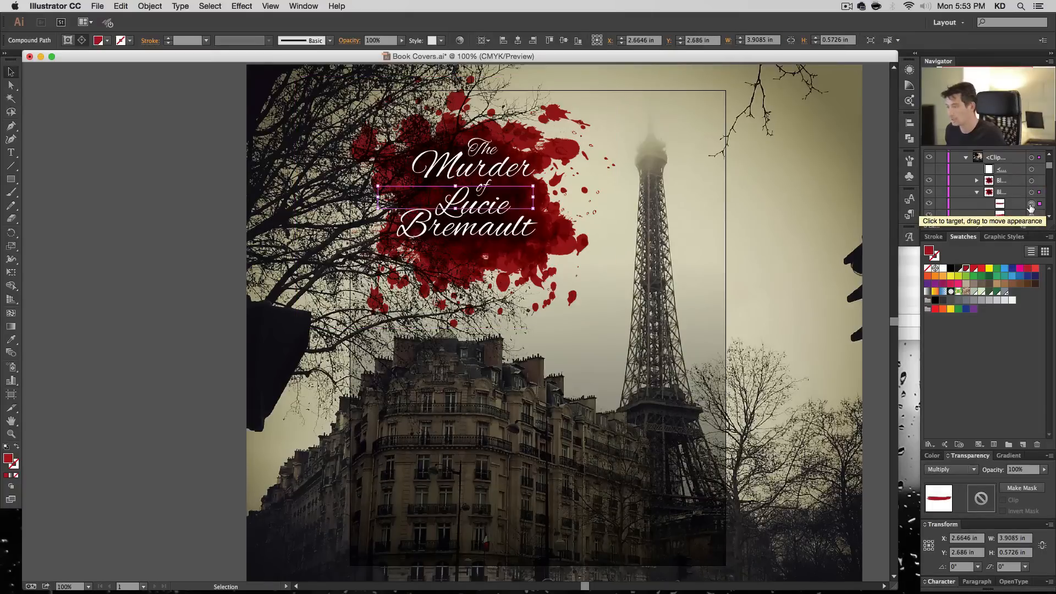
left_click(977, 193)
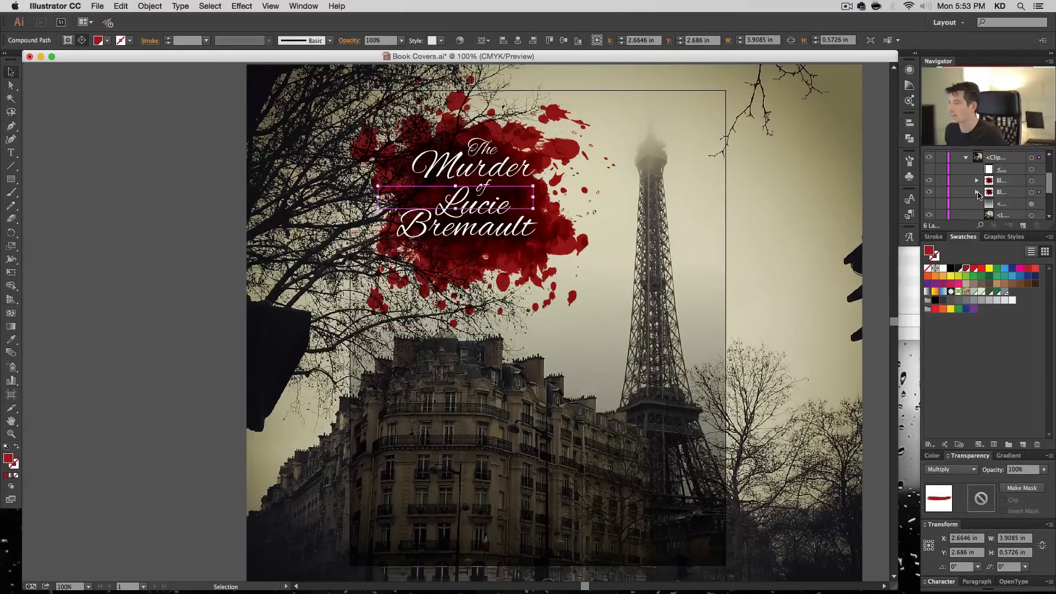
- Show the clipping rectangle and the upper gradient rectangle of the clip group again
left_click(928, 171)
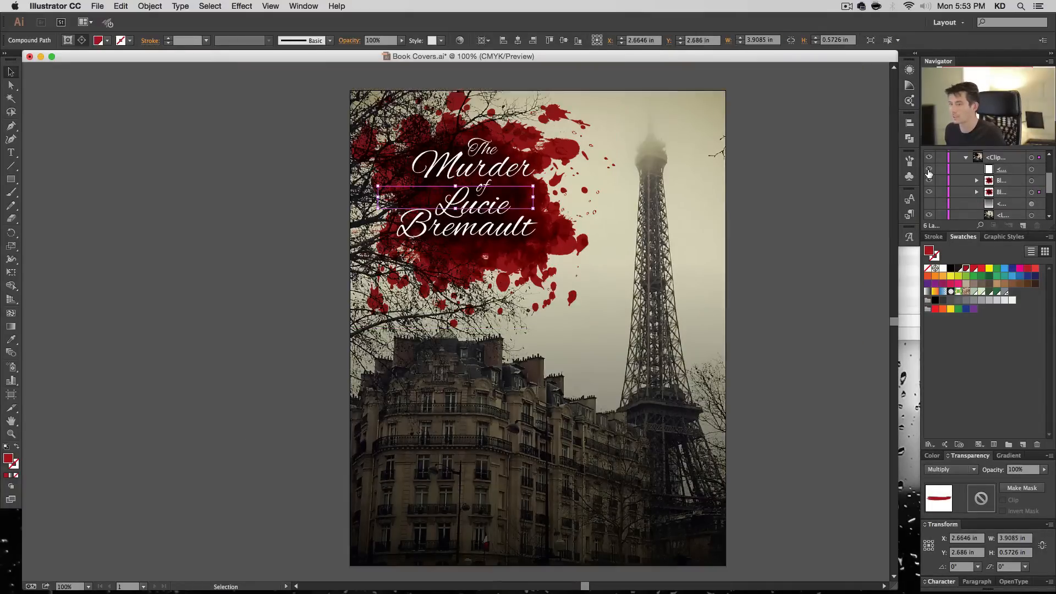
left_click(929, 204)
scroll(968, 198, "up", 4)
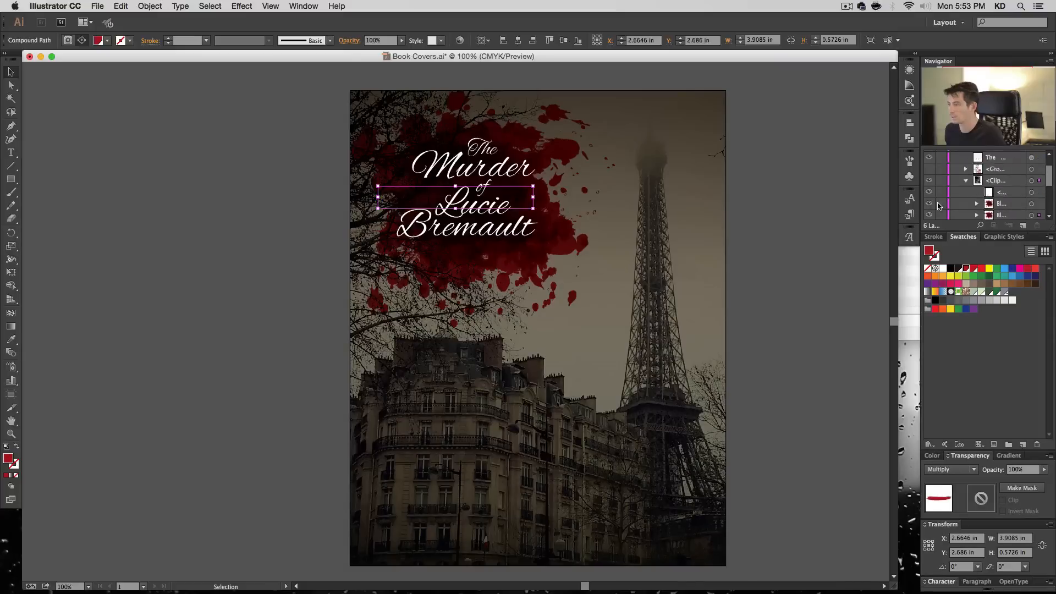
- Compare the cover with and without the gradient rectangle directly above the photo
scroll(1000, 169, "down", 5)
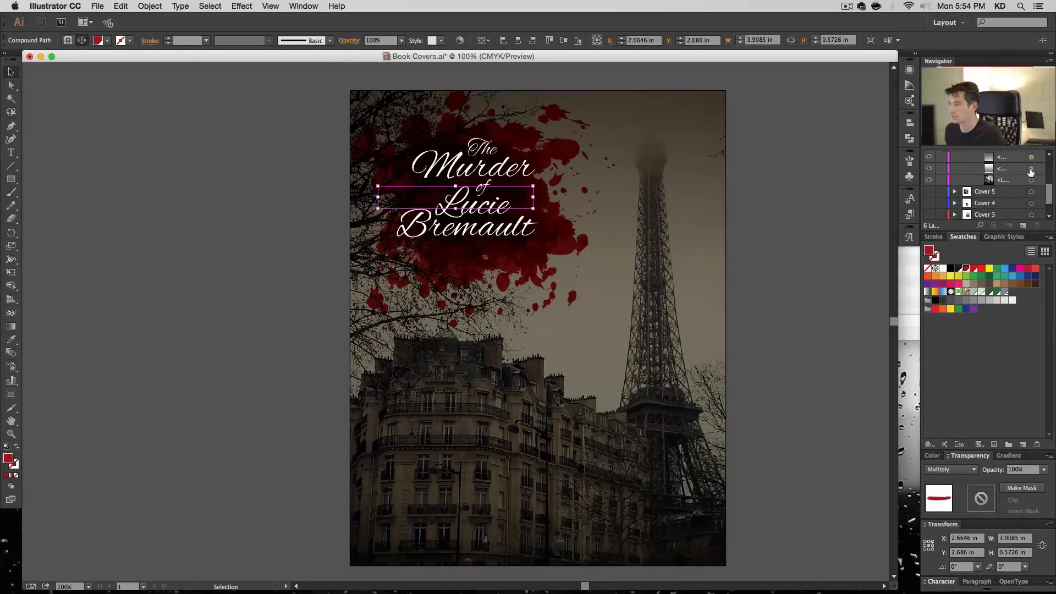
left_click(929, 170)
left_click(929, 170)
left_click(855, 181)
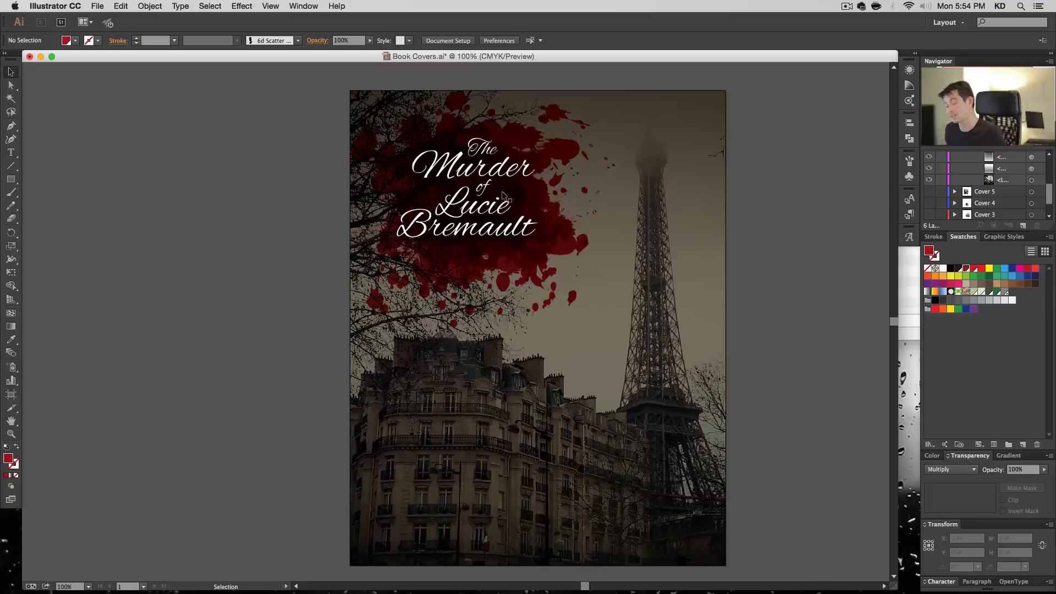
- Set the opacity of the 10.708 in high gradient rectangle in the clip group to 65%
left_click(1031, 157)
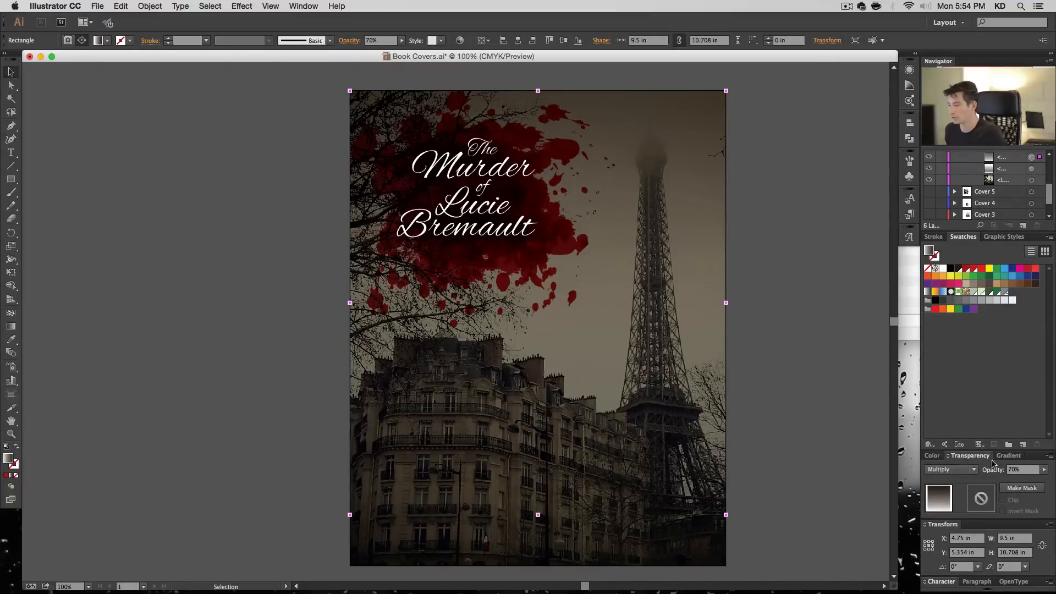
left_click(1008, 455)
left_click_drag(982, 465, 994, 465)
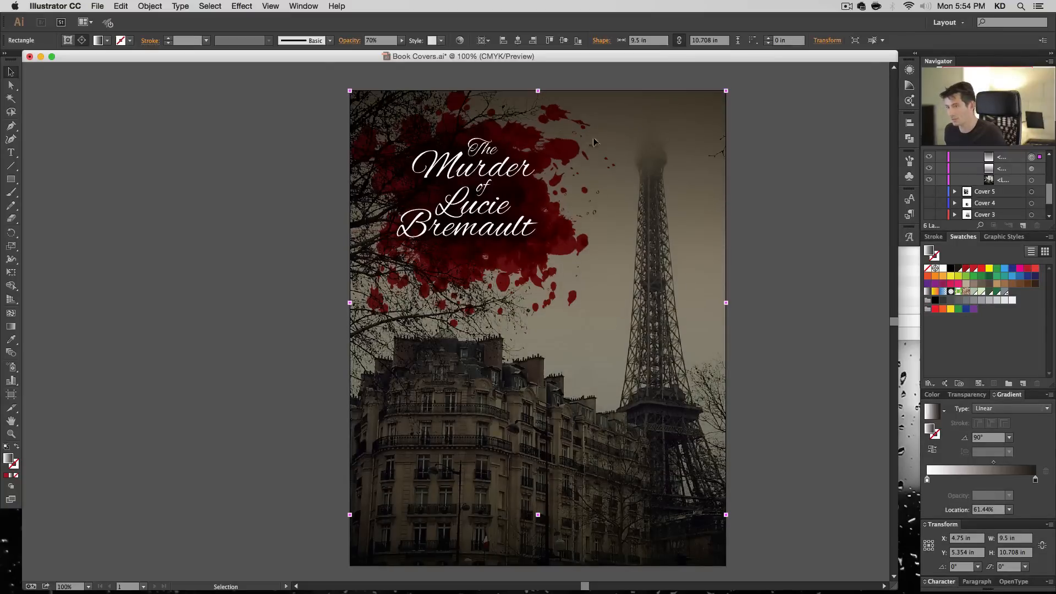
left_click(967, 395)
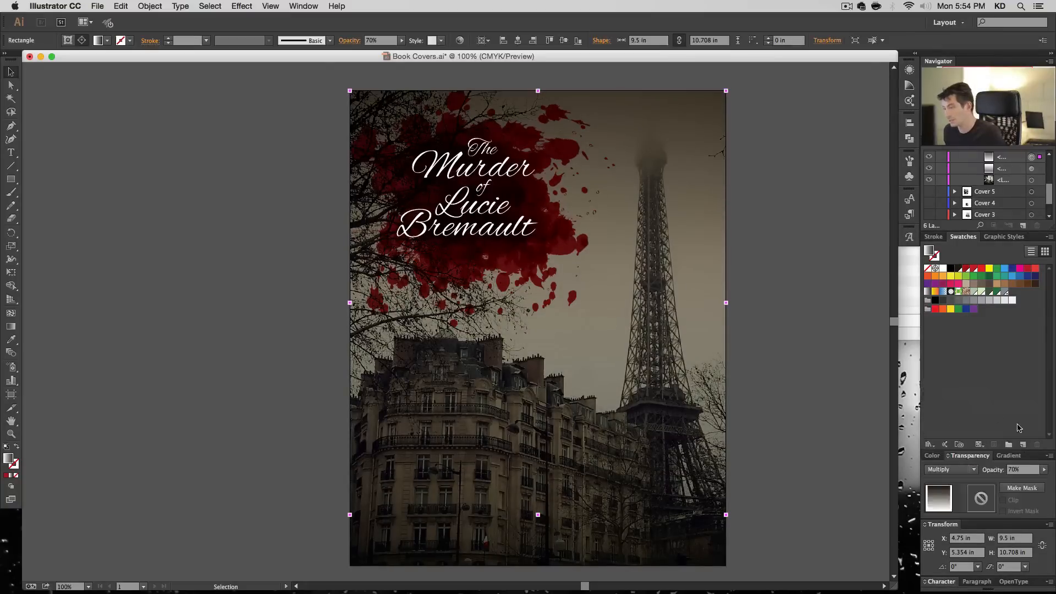
left_click(1031, 475)
type("65")
key("Return")
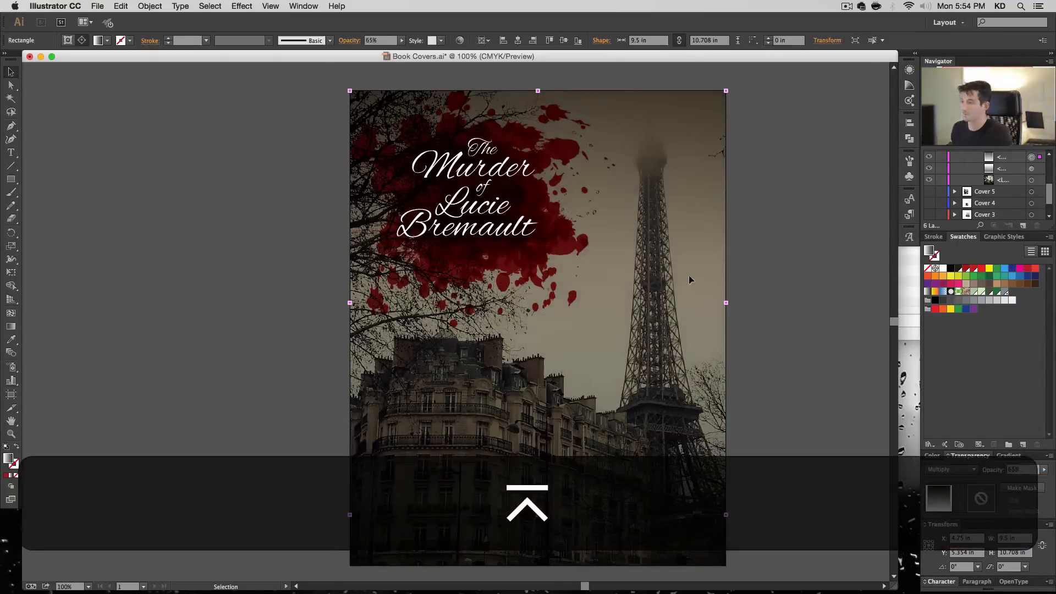
left_click(797, 275)
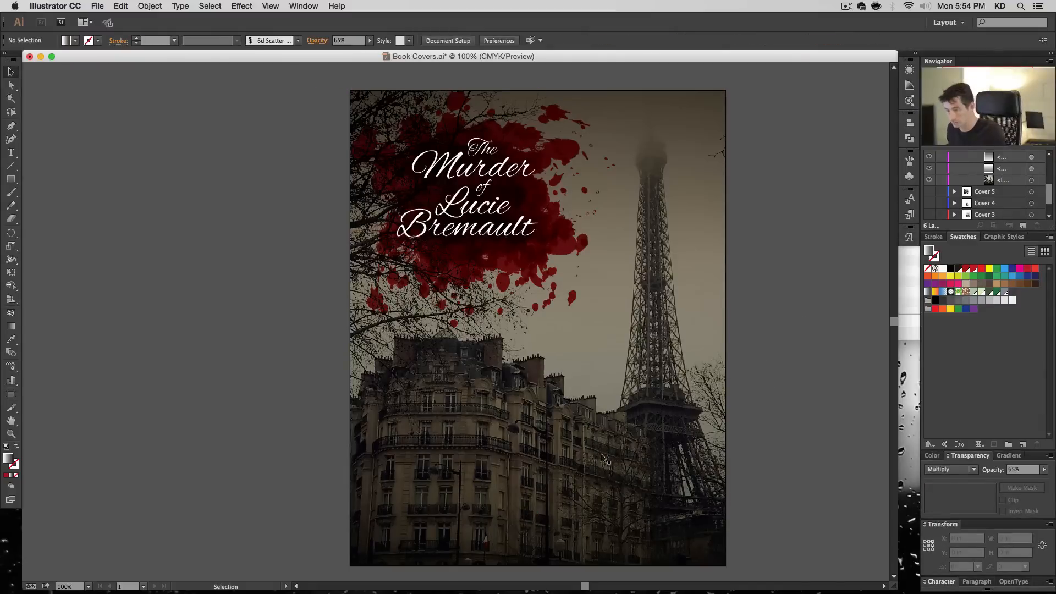
- Add a byline reading "By" and the author's full name near the bottom of the cover
key("t")
left_click(546, 527)
key("super+z")
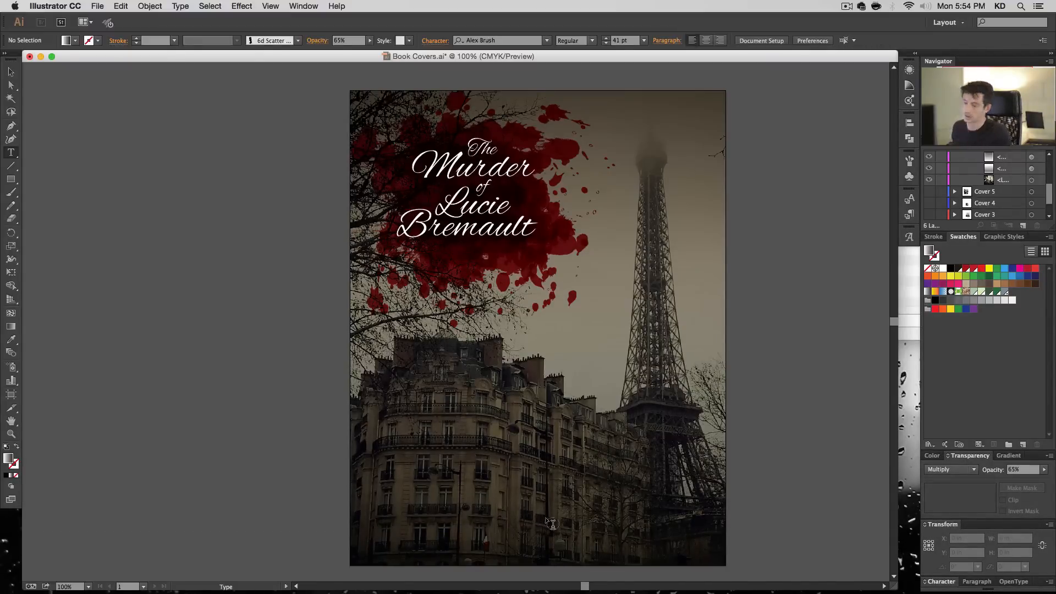
left_click(540, 531)
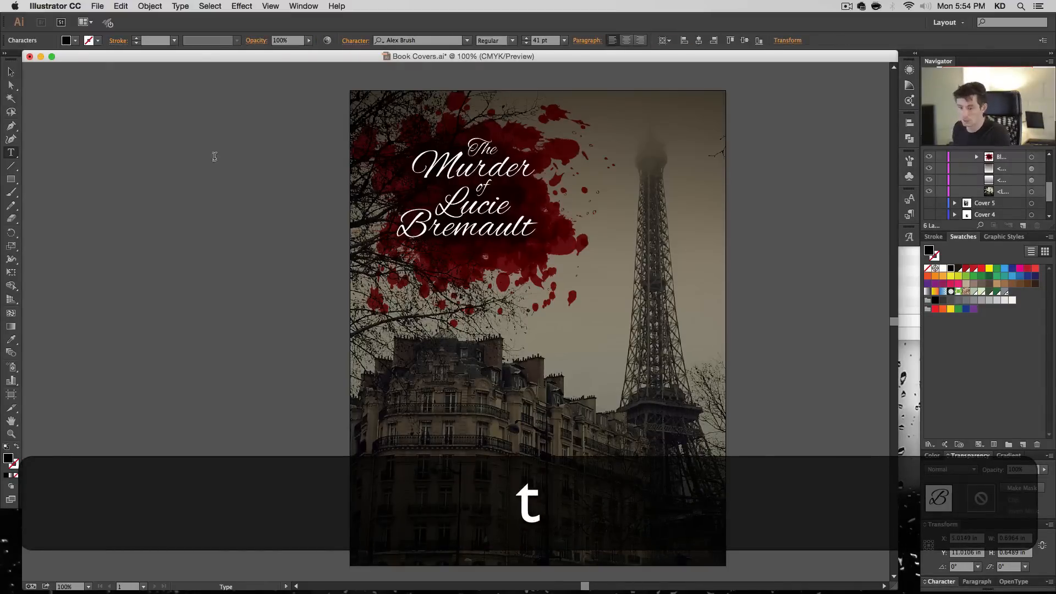
left_click(11, 71)
- Fill the author byline with white and centre-align its text
scroll(1018, 203, "up", 5)
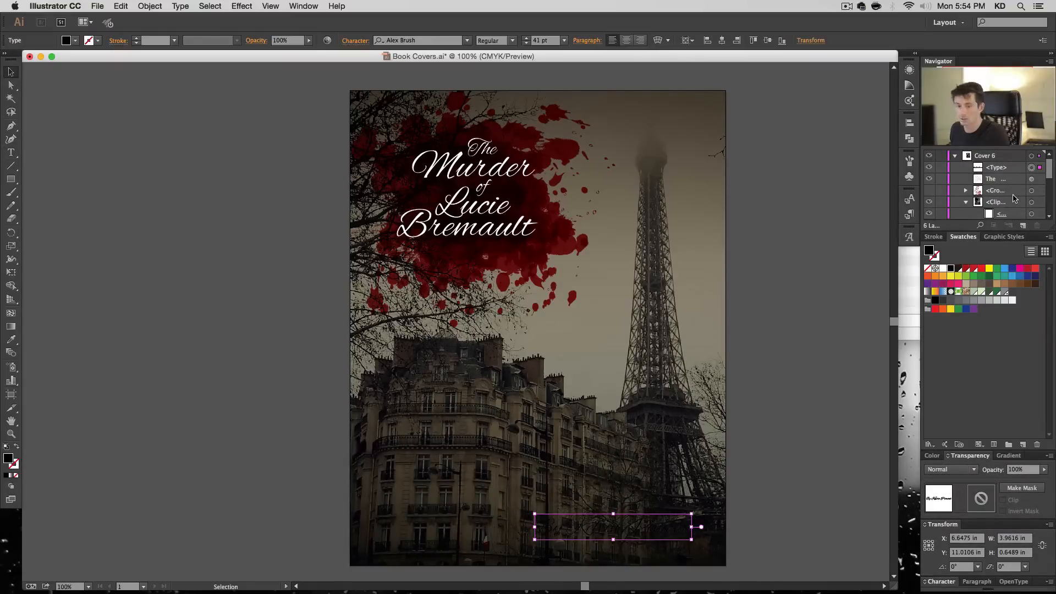
left_click(943, 269)
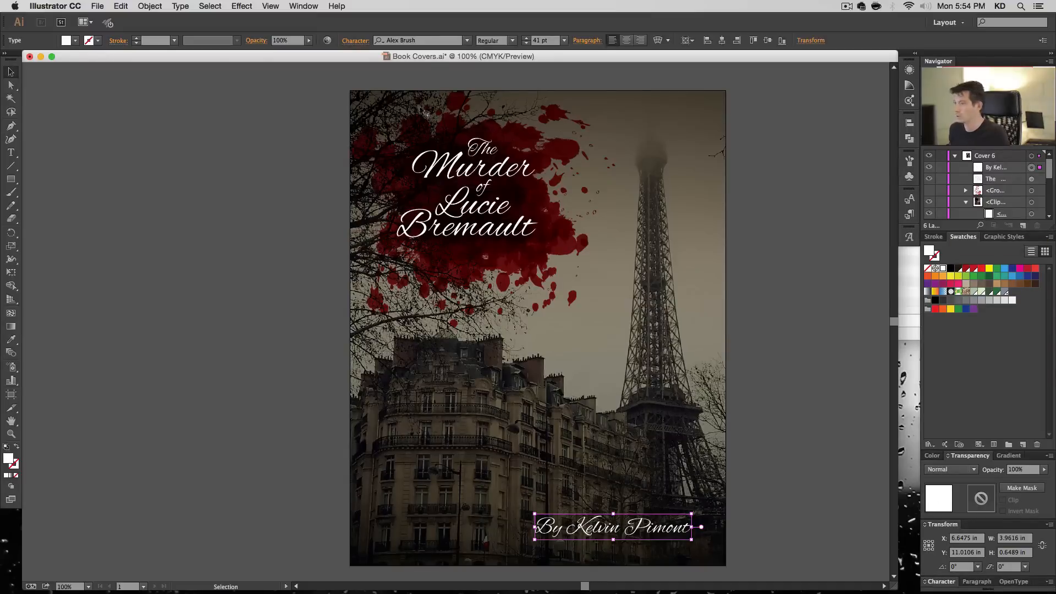
left_click(626, 40)
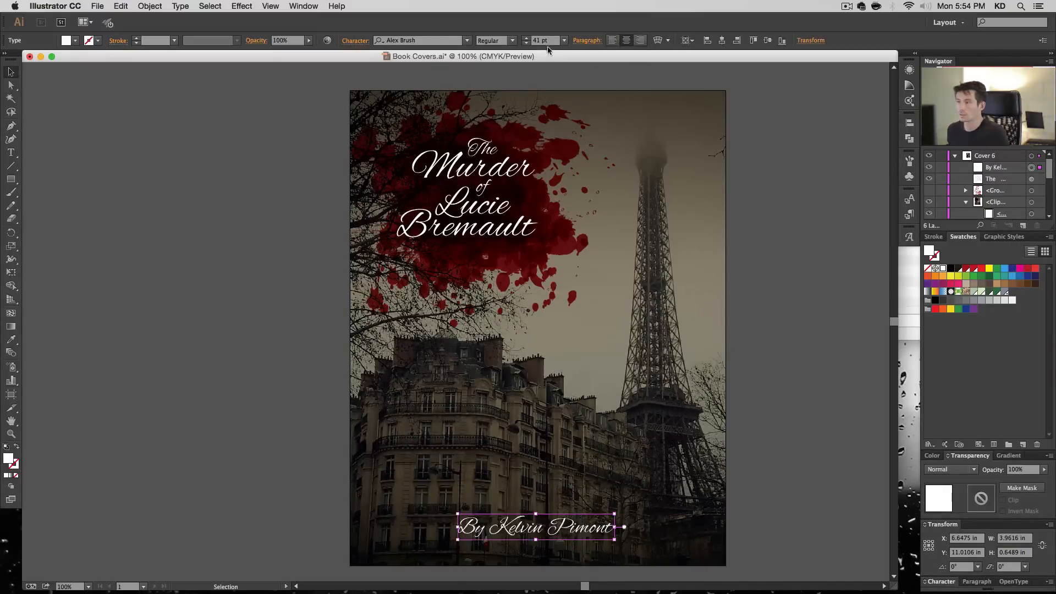
- Set the author byline in Raleway Regular at 12 pt
left_click(564, 41)
left_click(580, 128)
left_click(418, 40)
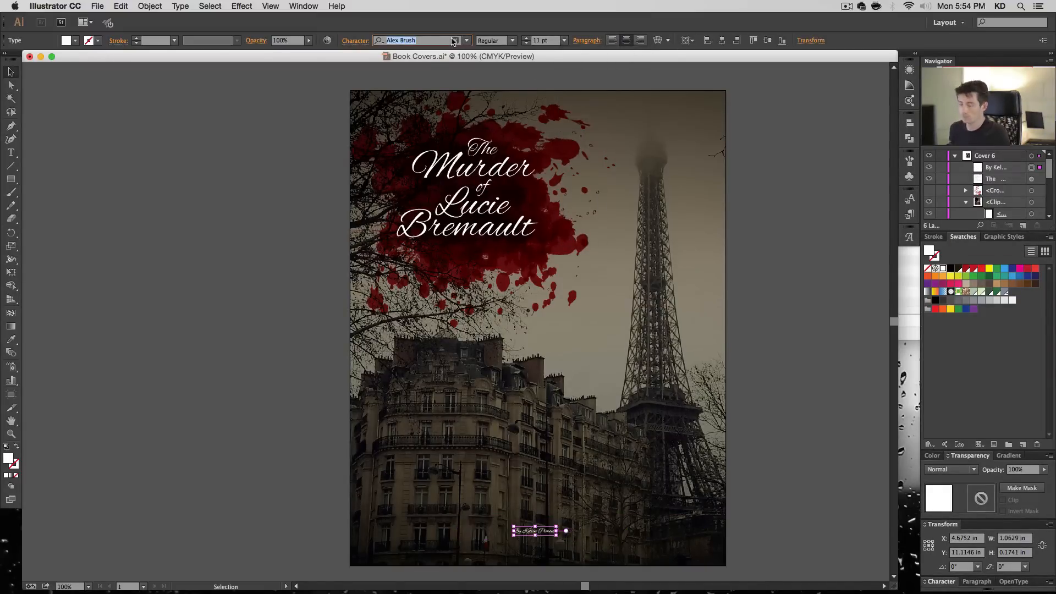
type("rale")
key("Return")
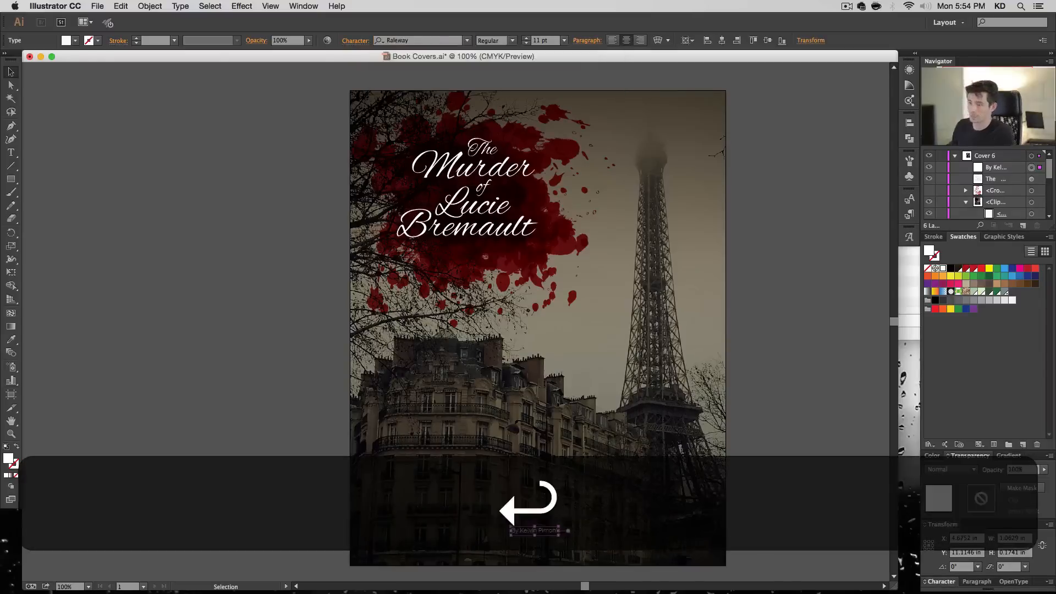
left_click(564, 40)
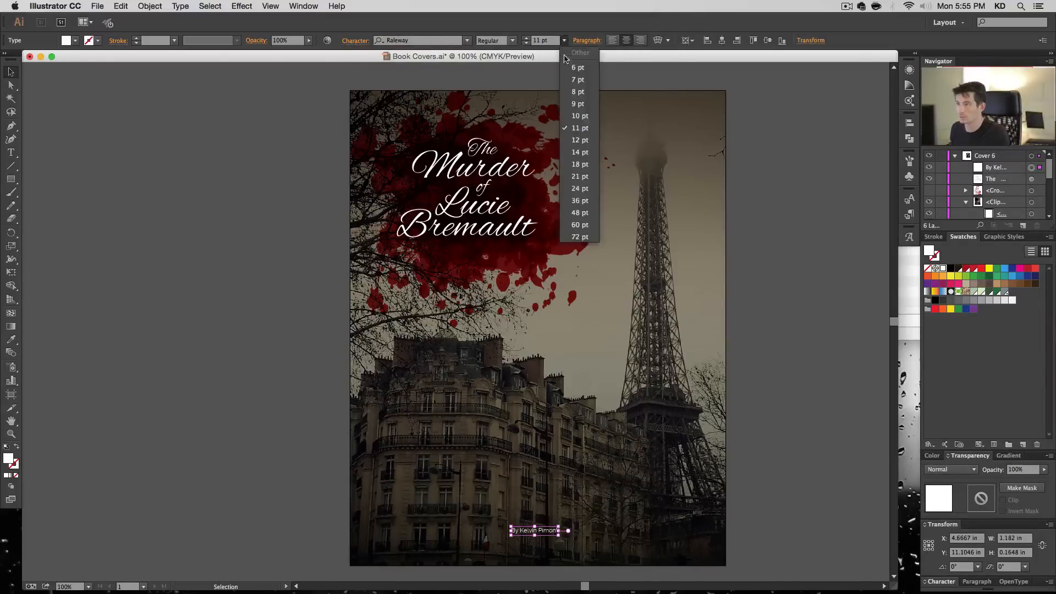
left_click(579, 140)
- Move the byline down close to the cover's bottom edge, at about Y 11.45 in, and enlarge it to 14 pt
key("shift")
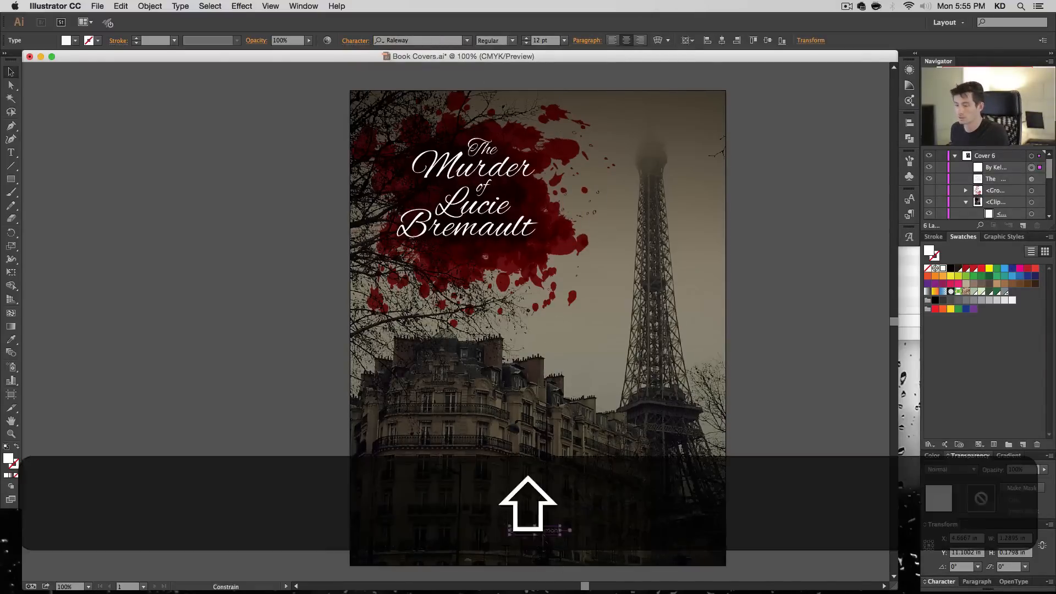
left_click_drag(546, 552, 545, 550)
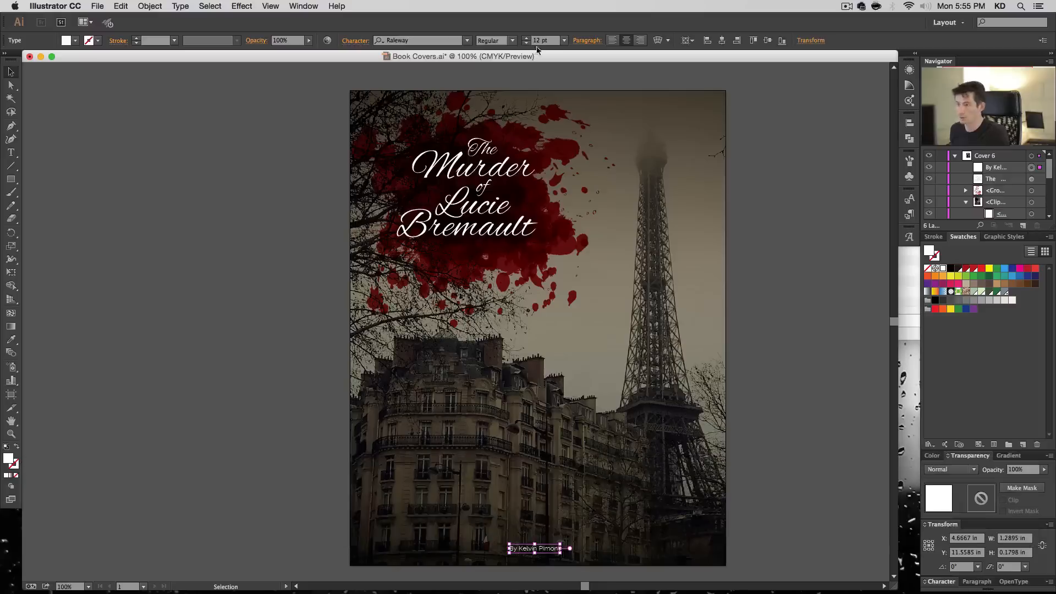
double_click(527, 38)
left_click(776, 416)
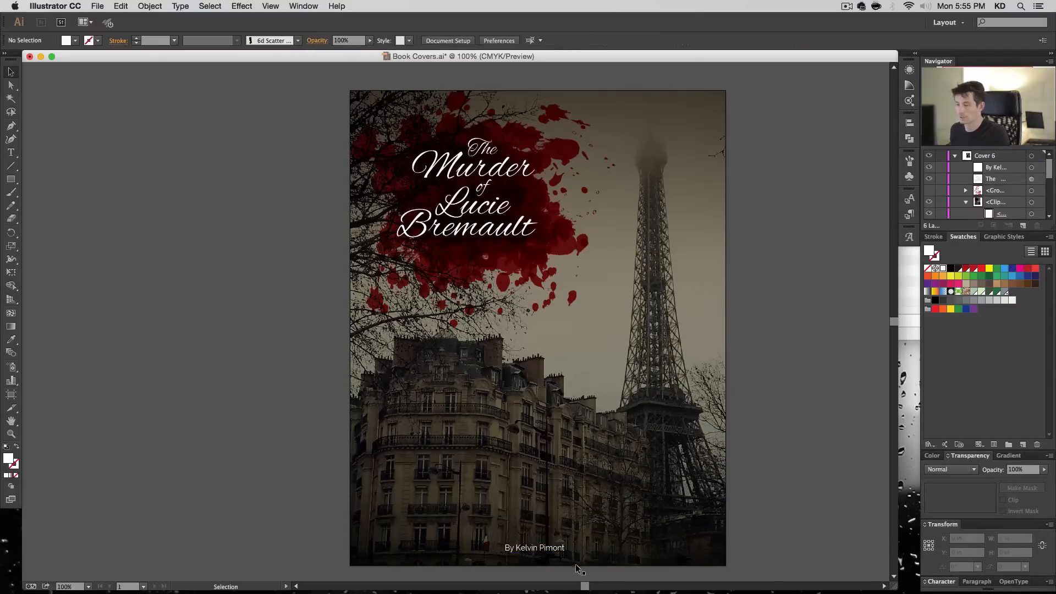
key("shift")
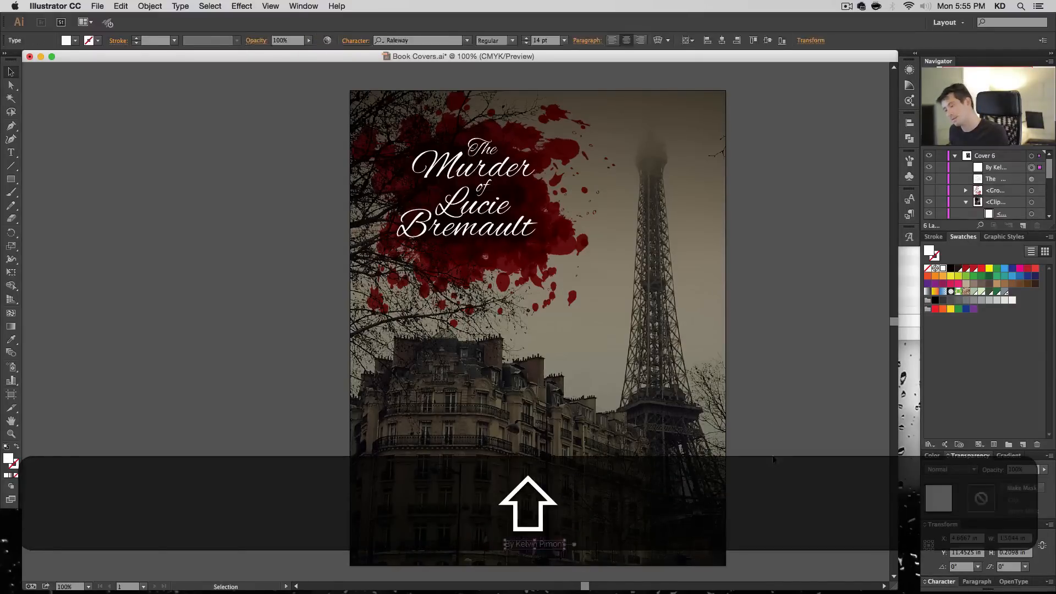
mouse_move(769, 592)
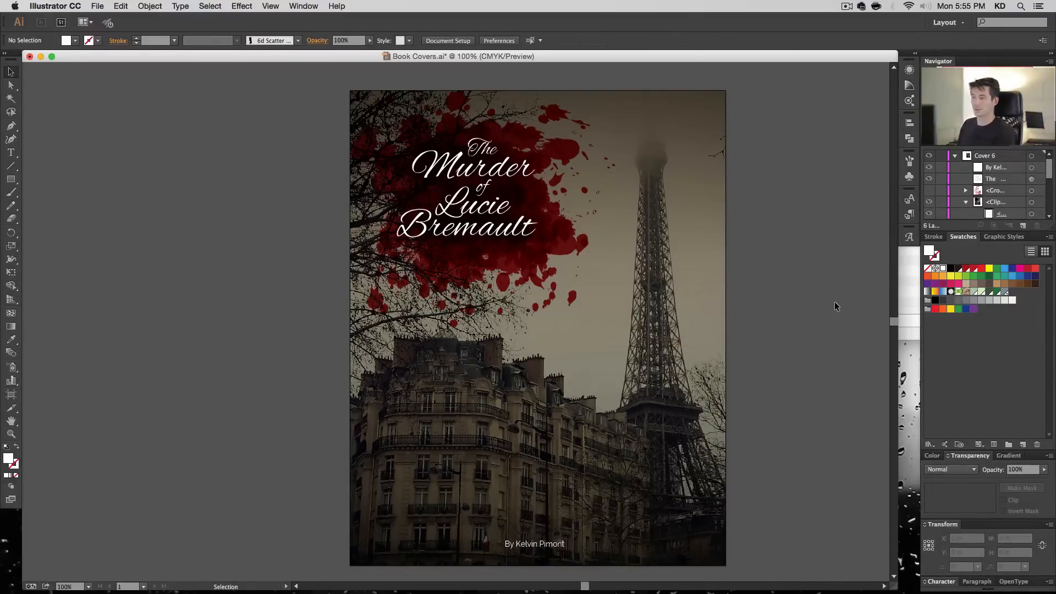
- Collapse the Cover 6 layer and save the document
key("space")
left_click_drag(836, 300, 816, 285)
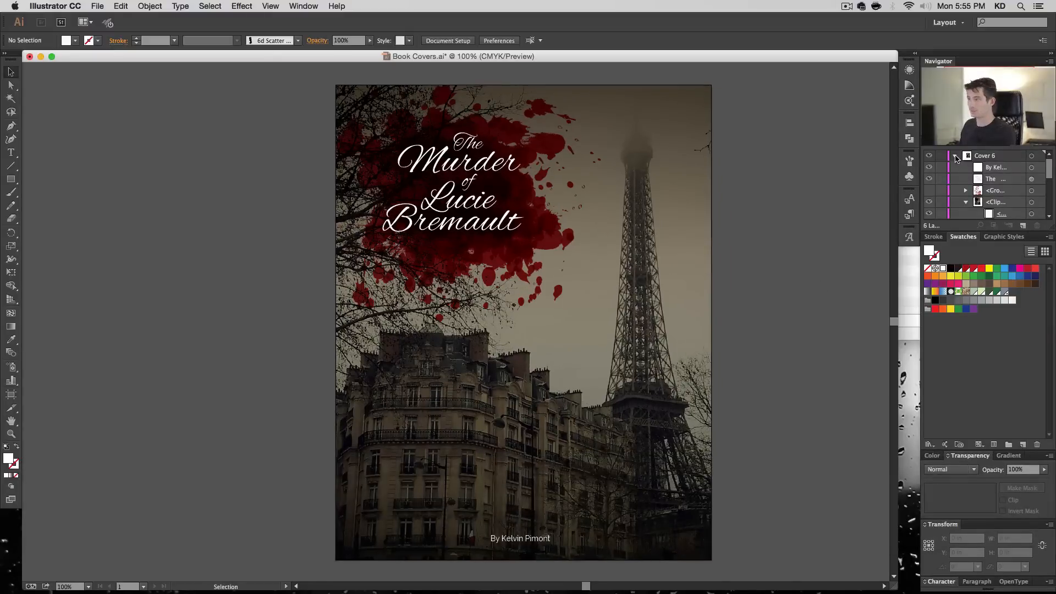
left_click(955, 157)
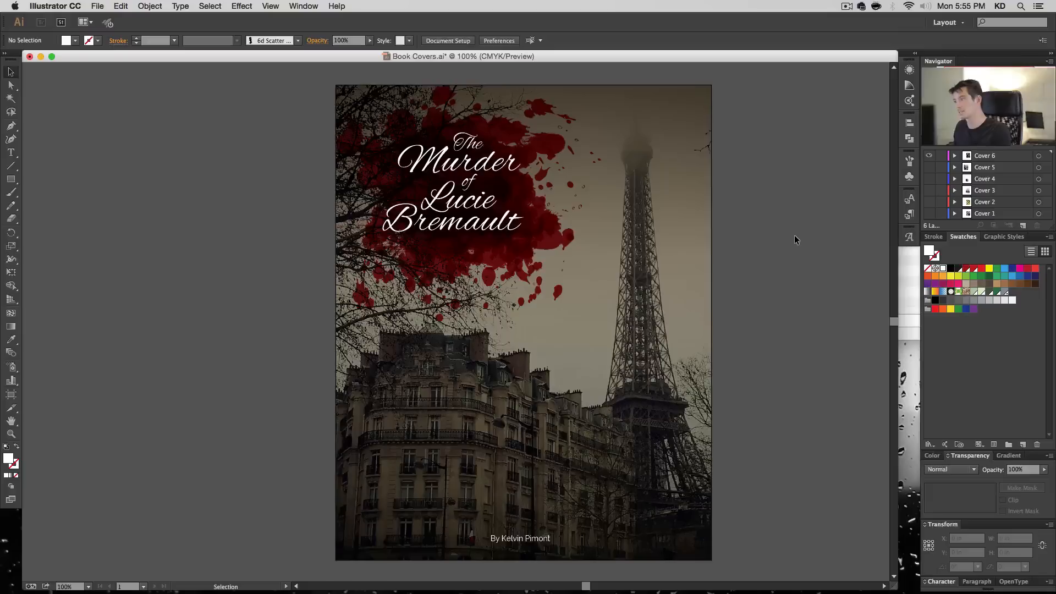
key("super+s")
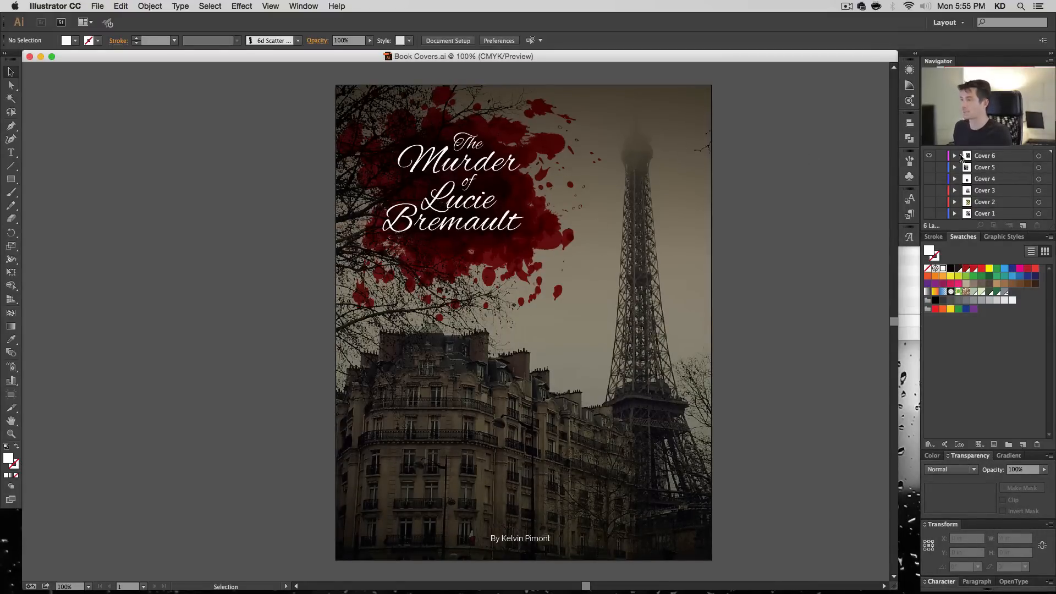
- Hide the Cover 6 layer and create a new layer above it for the next cover
left_click(929, 156)
left_click(1023, 226)
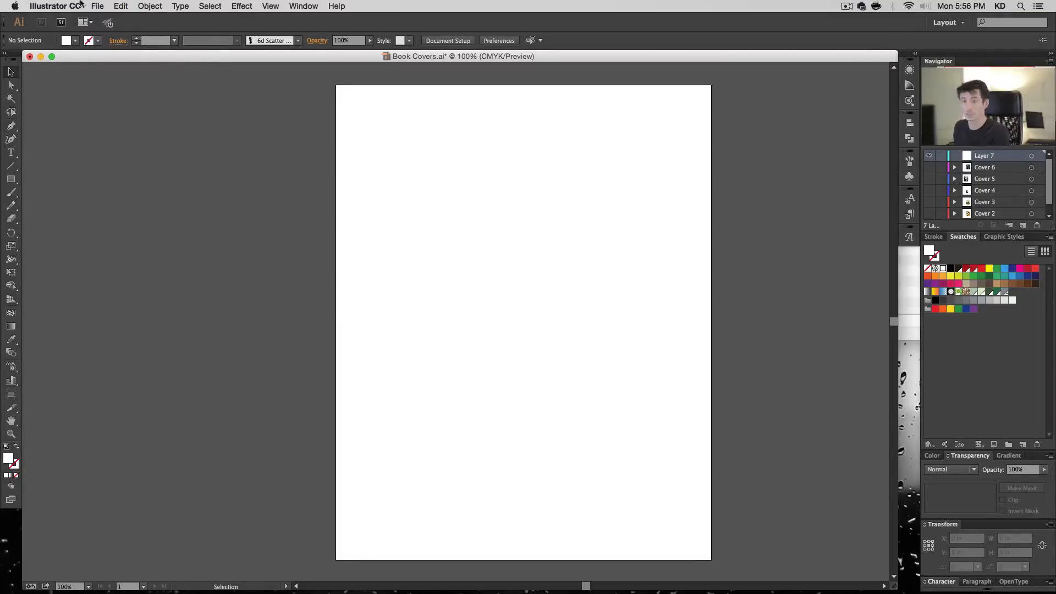
- Place 02185-1.jpg from the Links folder as a linked image, starting near the artboard's upper-left corner
left_click(97, 6)
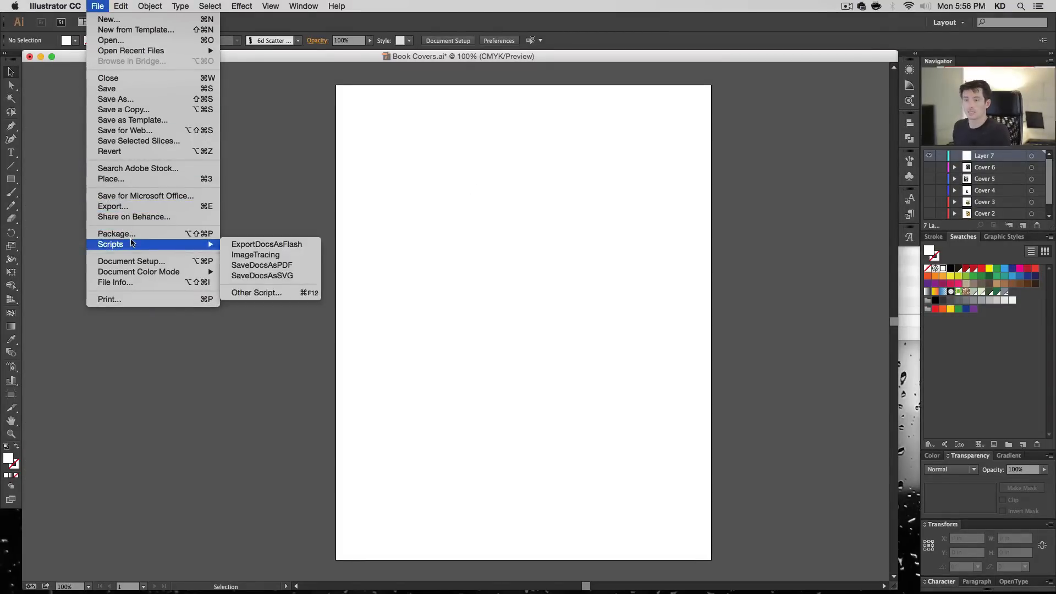
left_click(132, 178)
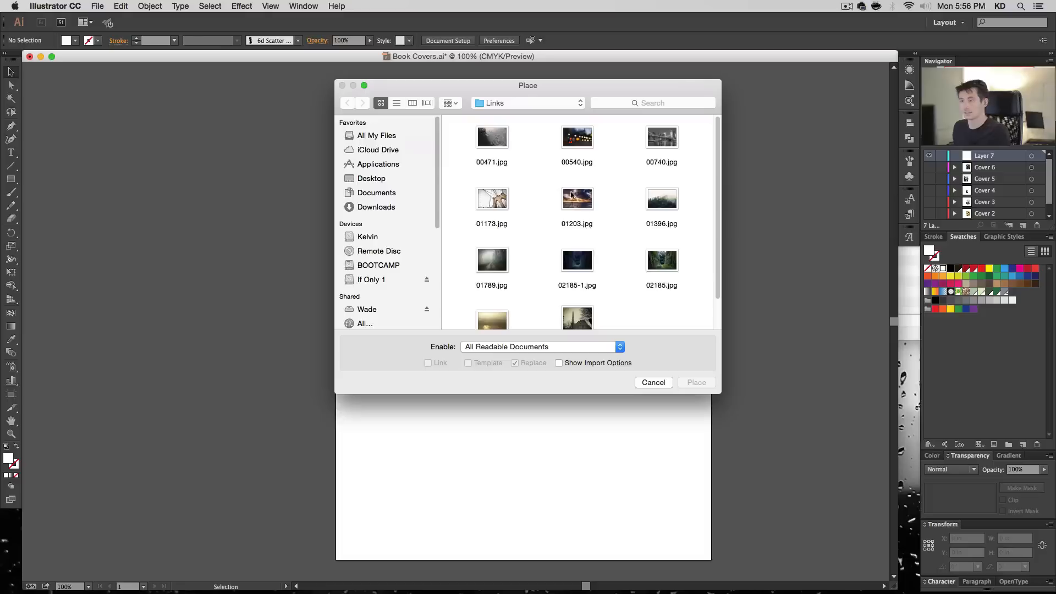
left_click(664, 268)
left_click(590, 269)
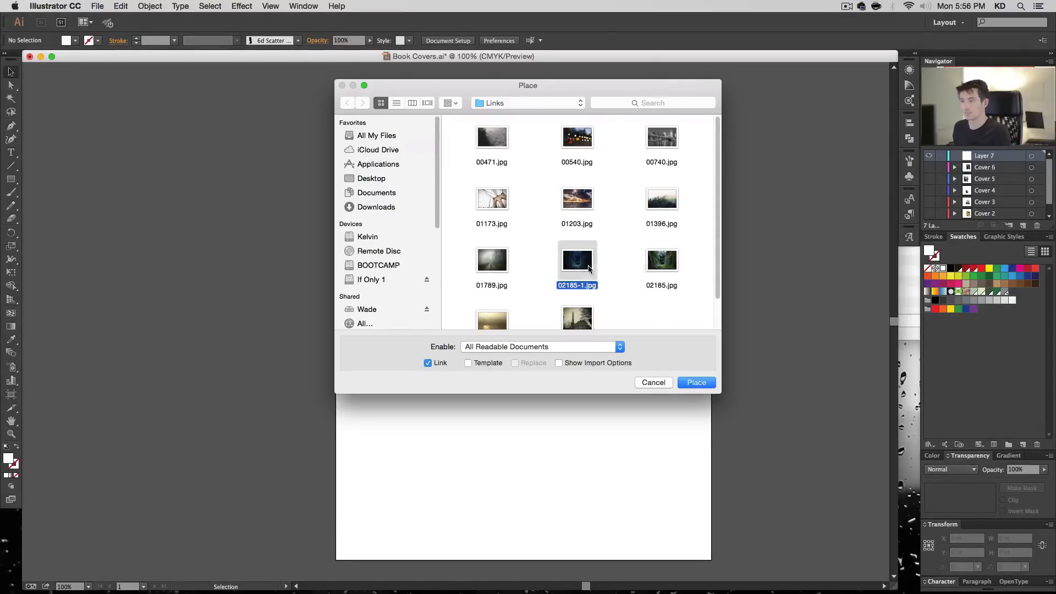
left_click(696, 382)
left_click(278, 95)
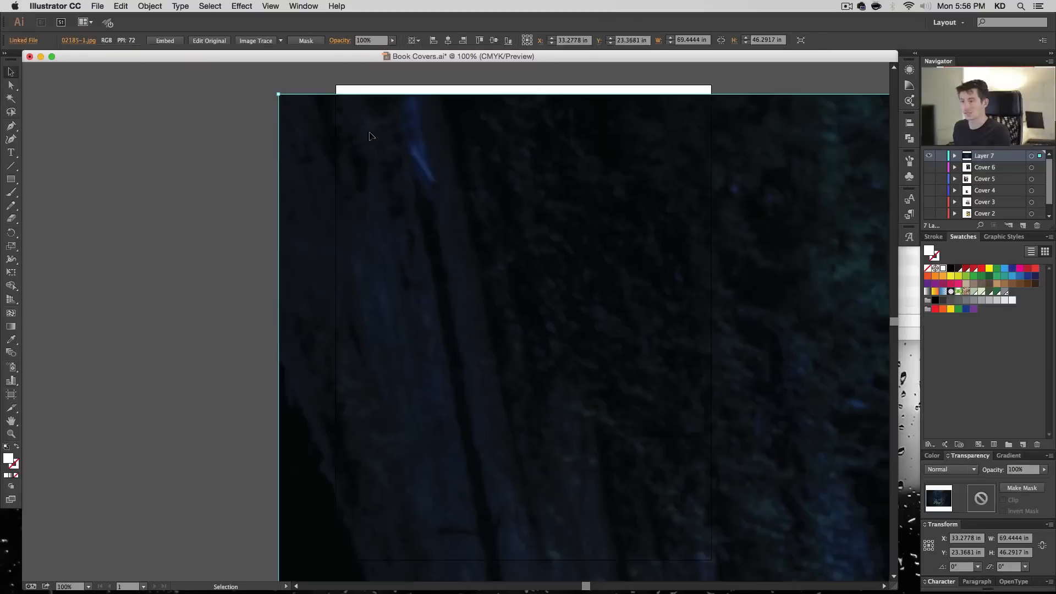
- Scale the placed image down uniformly to 13.8889 in wide by 9.2583 in high
key("s")
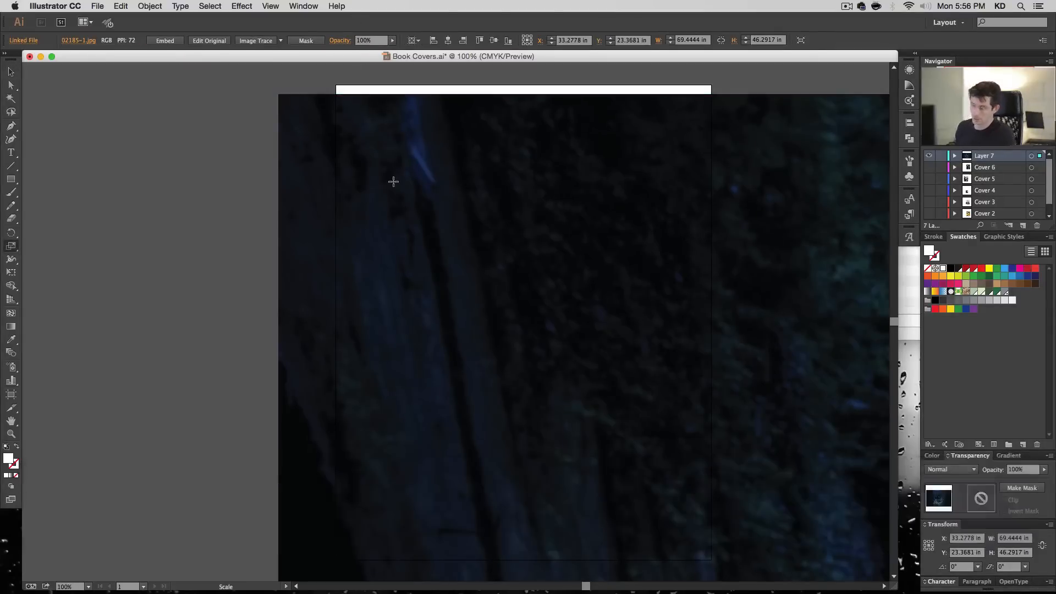
key("Return")
key("Return")
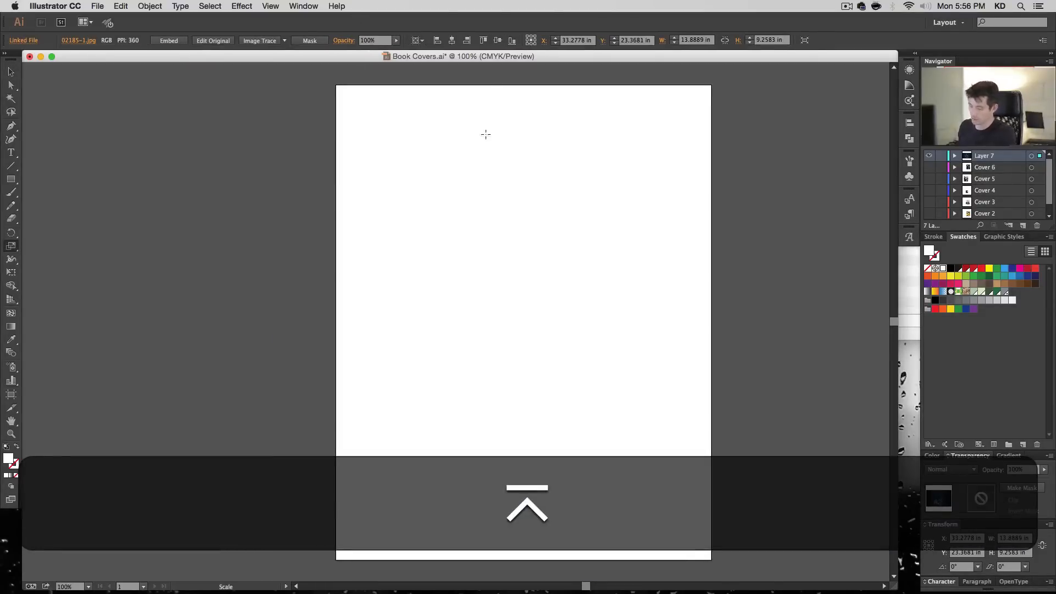
- Centre the photo on the artboard and enlarge it uniformly to about 18.21 in wide by 12.14 in high
key("v")
left_click(451, 40)
left_click(497, 40)
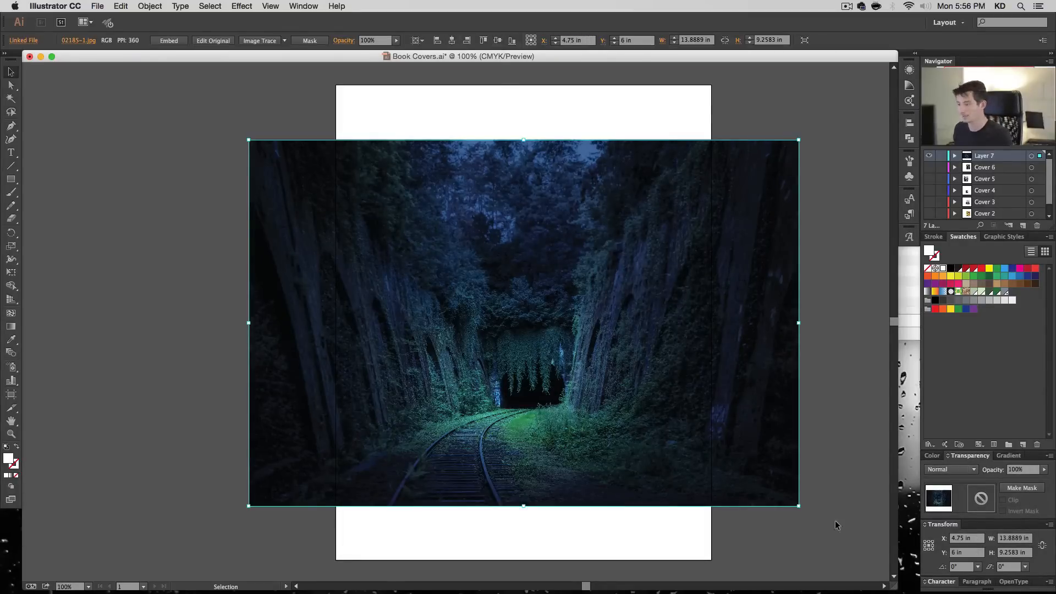
left_click_drag(799, 508, 873, 566)
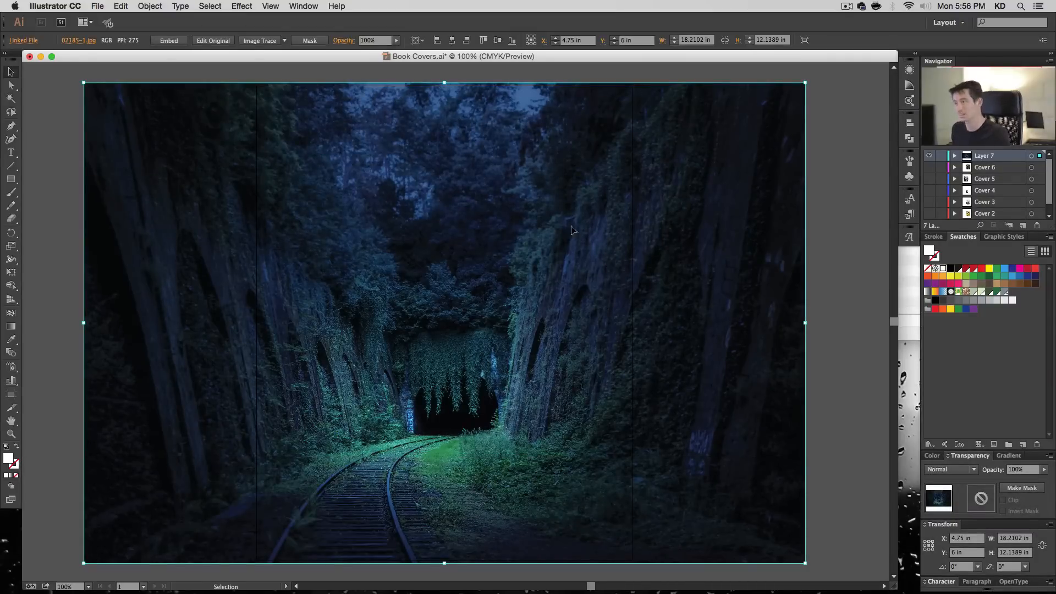
- Create a white 9.5 by 12 in rectangle over the photo and centre it on the artboard
key("space")
mouse_move(572, 230)
left_mouse_down()
mouse_move(625, 220)
mouse_move(556, 226)
left_mouse_up()
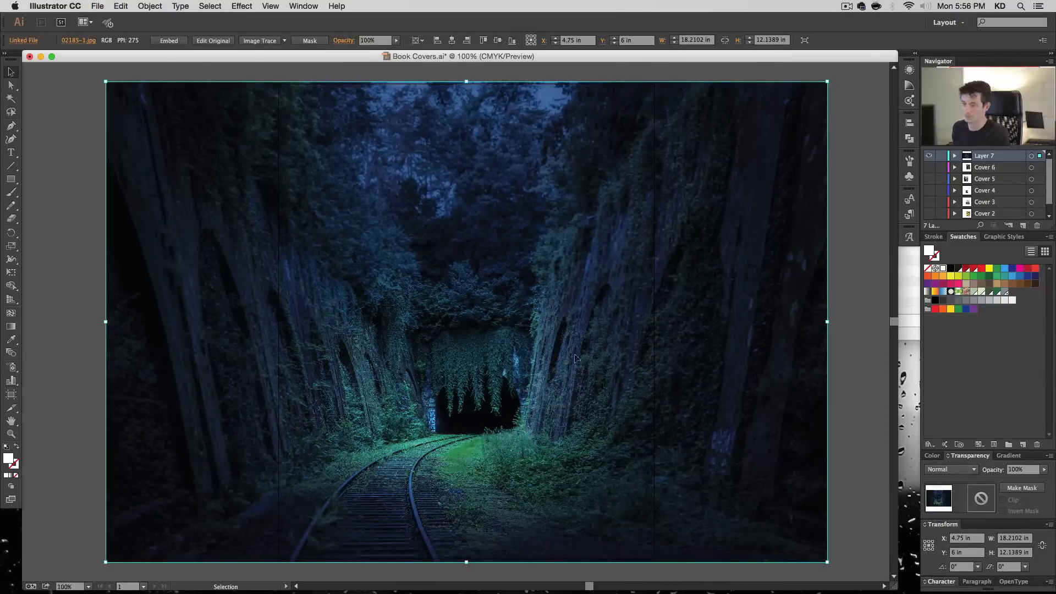
key("m")
left_click(396, 174)
key("Return")
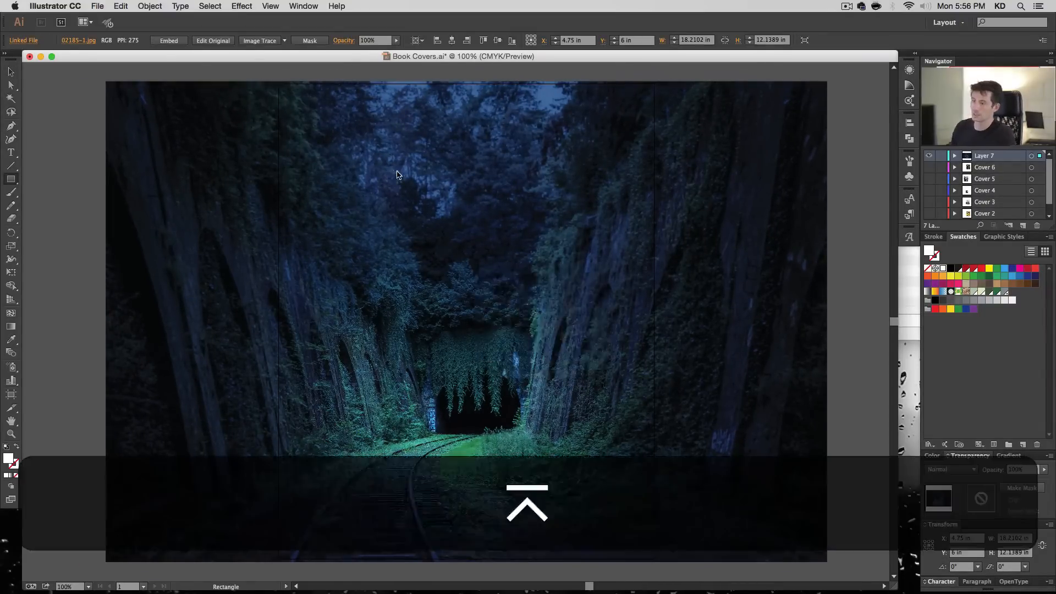
key("v")
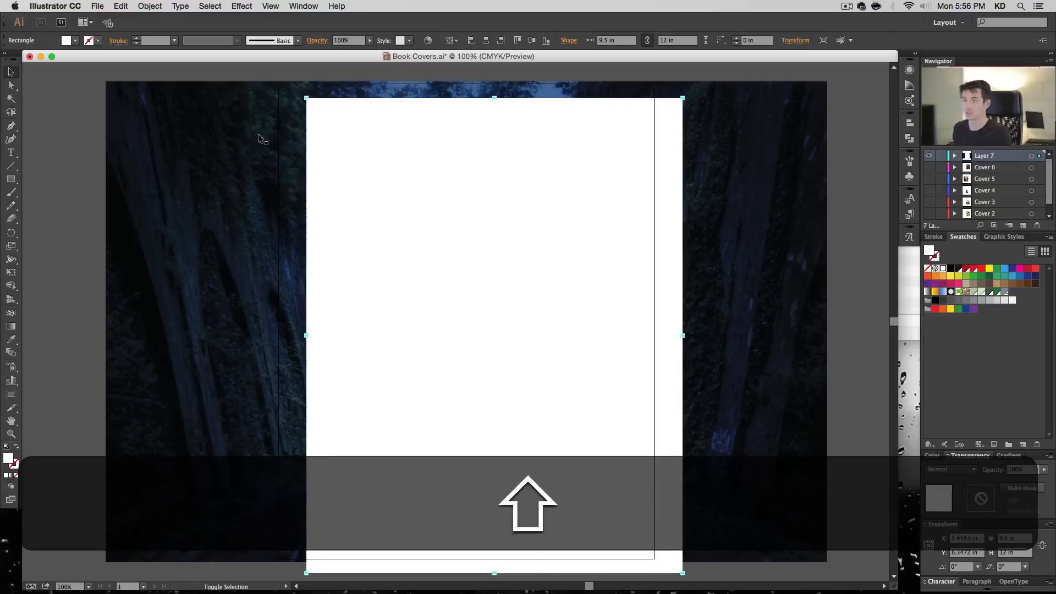
left_click(485, 40)
left_click(531, 40)
- Make a clipping mask from the rectangle and the photo so the picture is cropped to the artboard
left_click_drag(853, 156, 577, 248)
key("super+7")
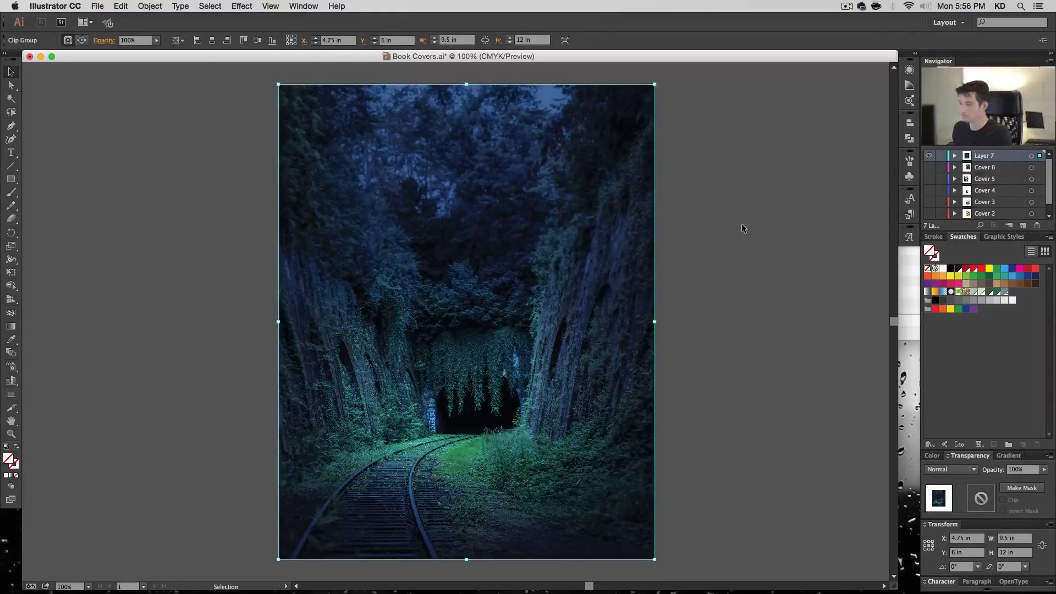
left_click(734, 238)
key("a")
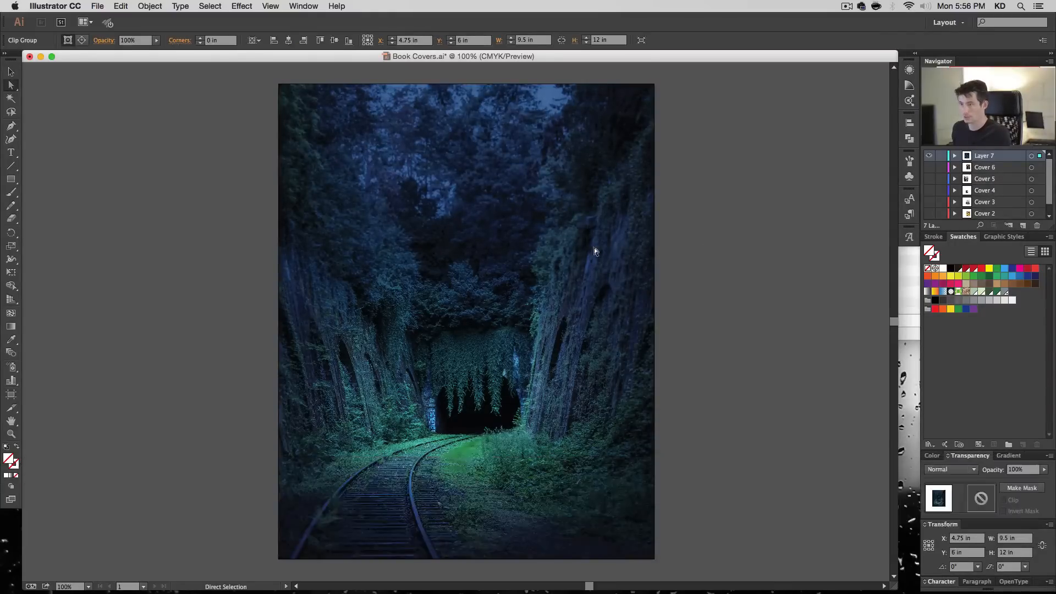
left_click(580, 234)
key("super+h")
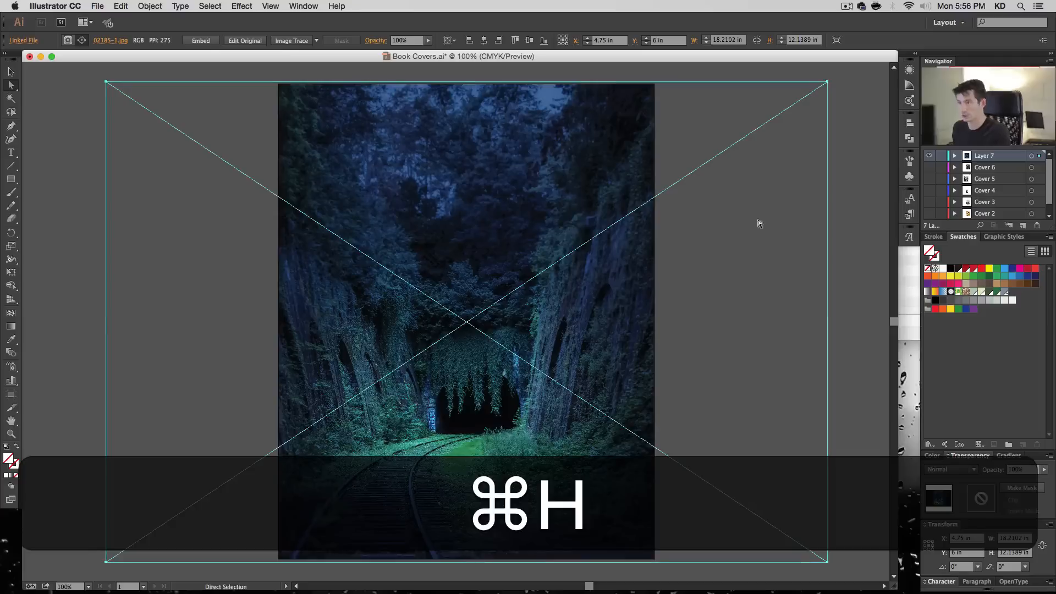
key("v")
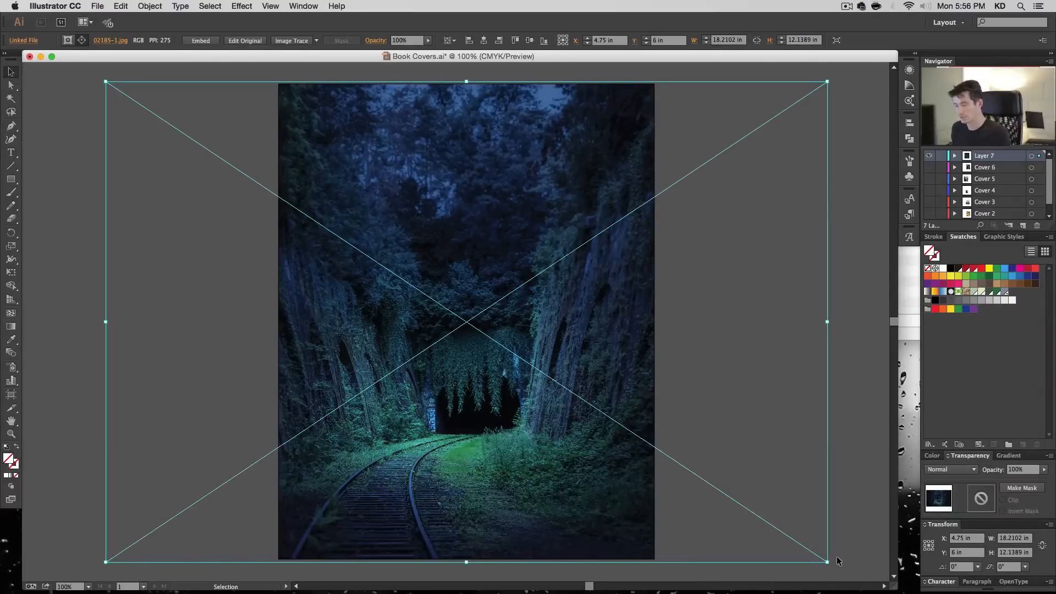
left_click(862, 331)
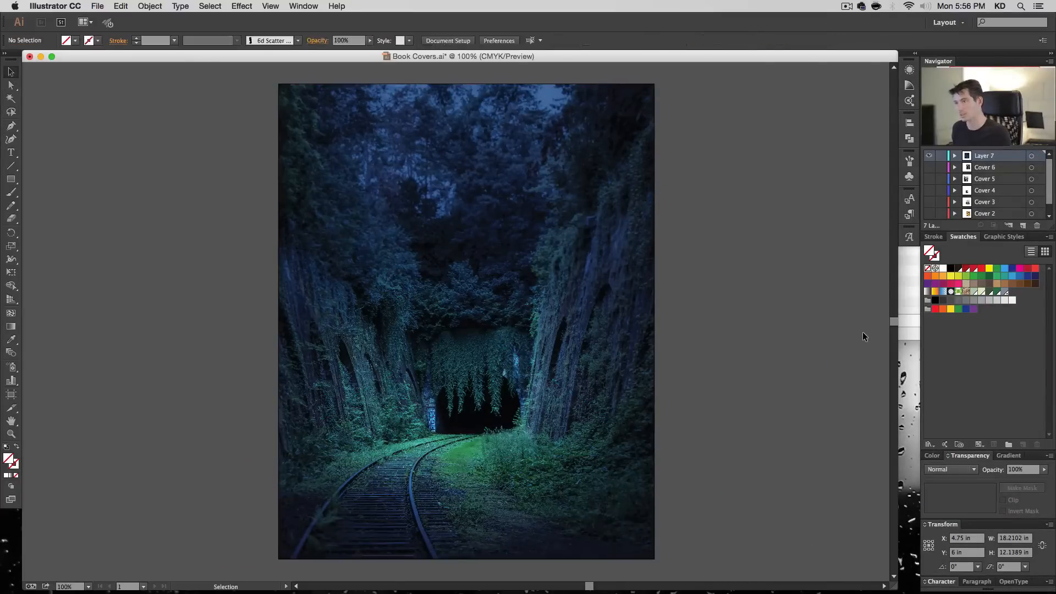
- Enlarge the photo inside the clipping mask to about 21.38 by 14.25 in and shift it slightly down
key("a")
left_click(565, 286)
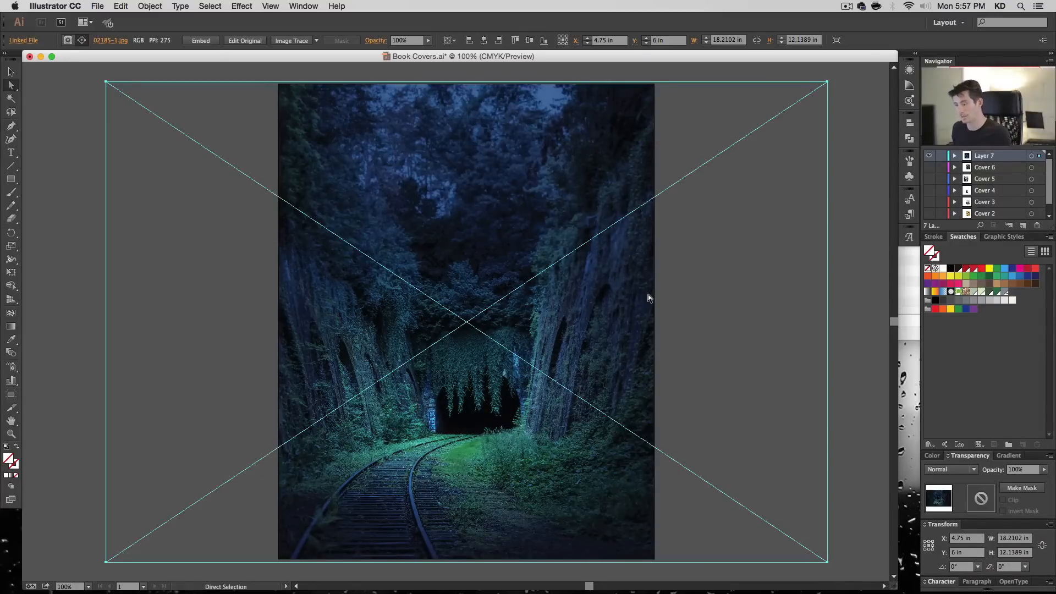
key("v")
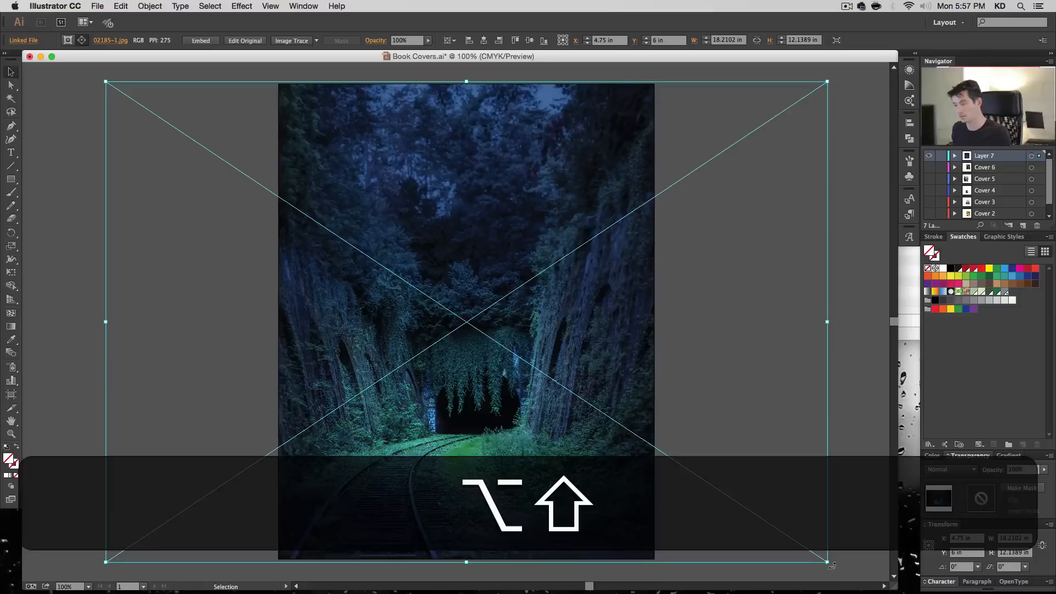
left_click_drag(828, 563, 862, 586)
key("super+minus")
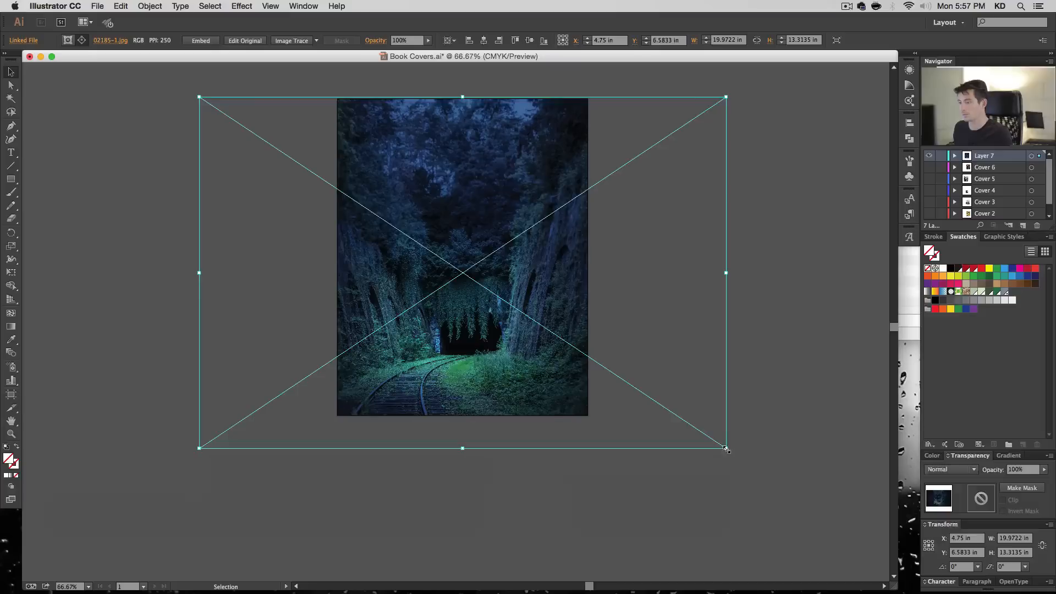
left_click_drag(726, 448, 747, 465)
left_click_drag(630, 239, 631, 248)
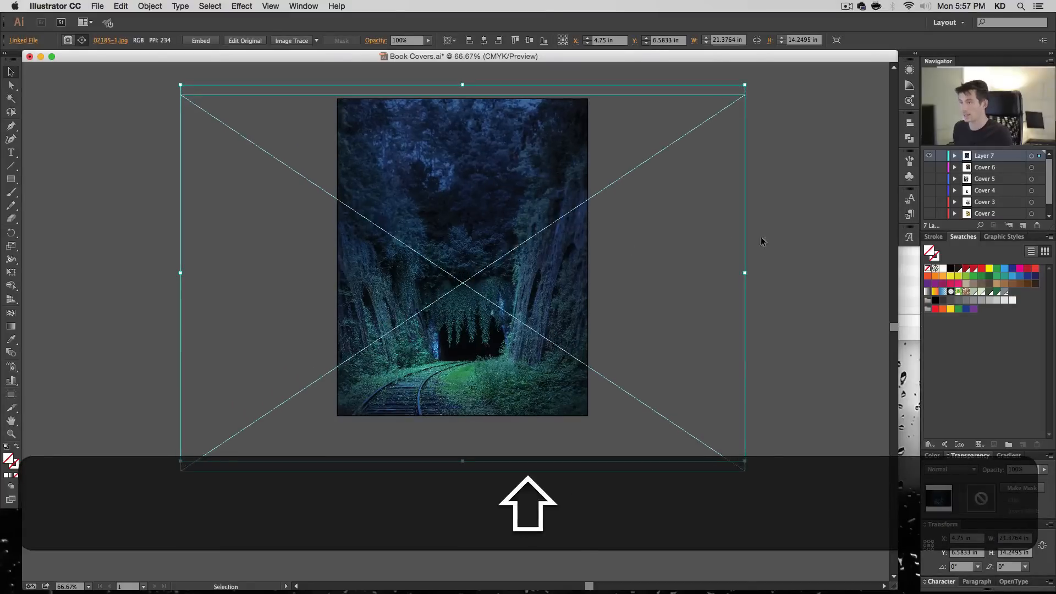
left_click(761, 238)
left_click(501, 216)
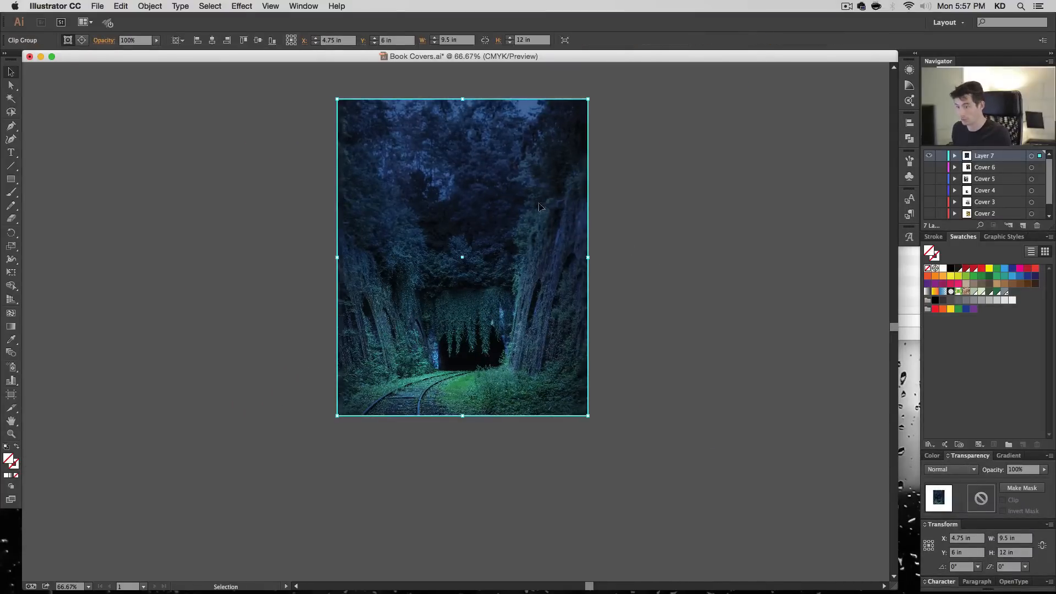
left_click(662, 270)
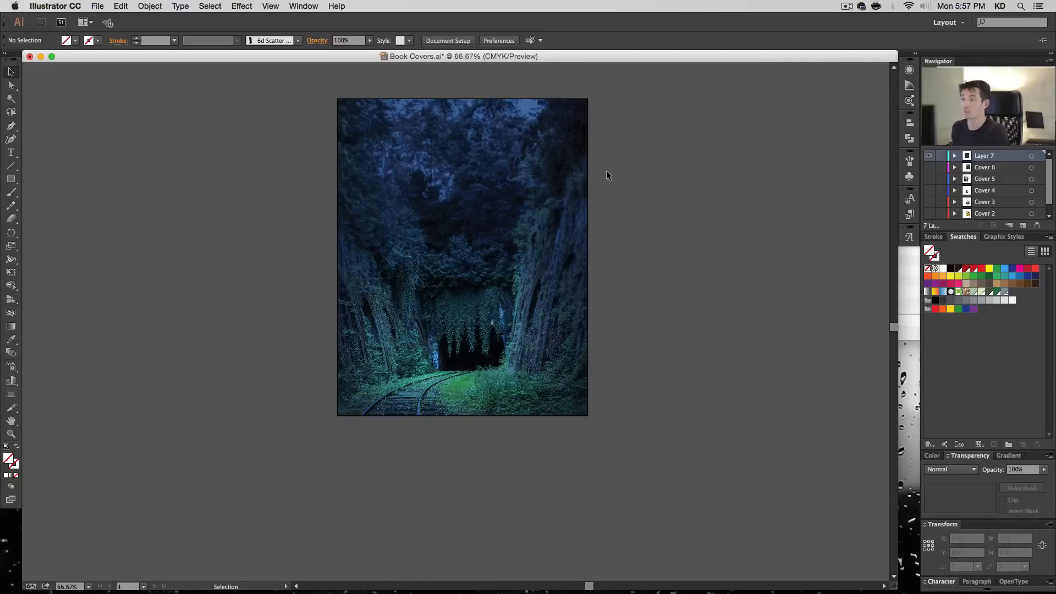
- Add the centred title text "the way through" near the top of the cover, with each word on its own line
key("t")
left_click(515, 252)
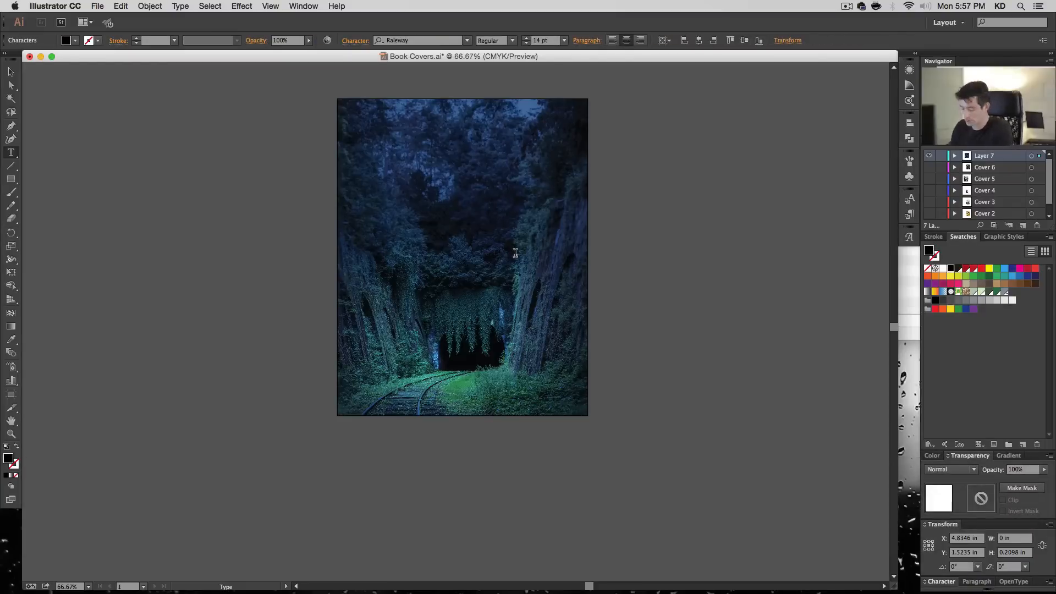
type("the")
key("BackSpace")
key("Return")
type("way")
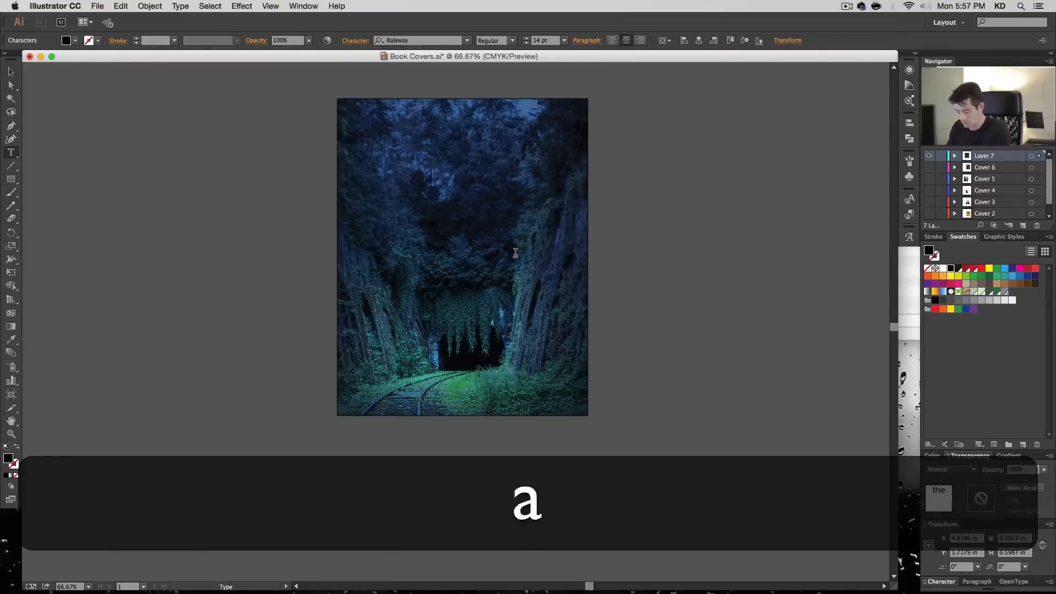
key("Return")
type("through")
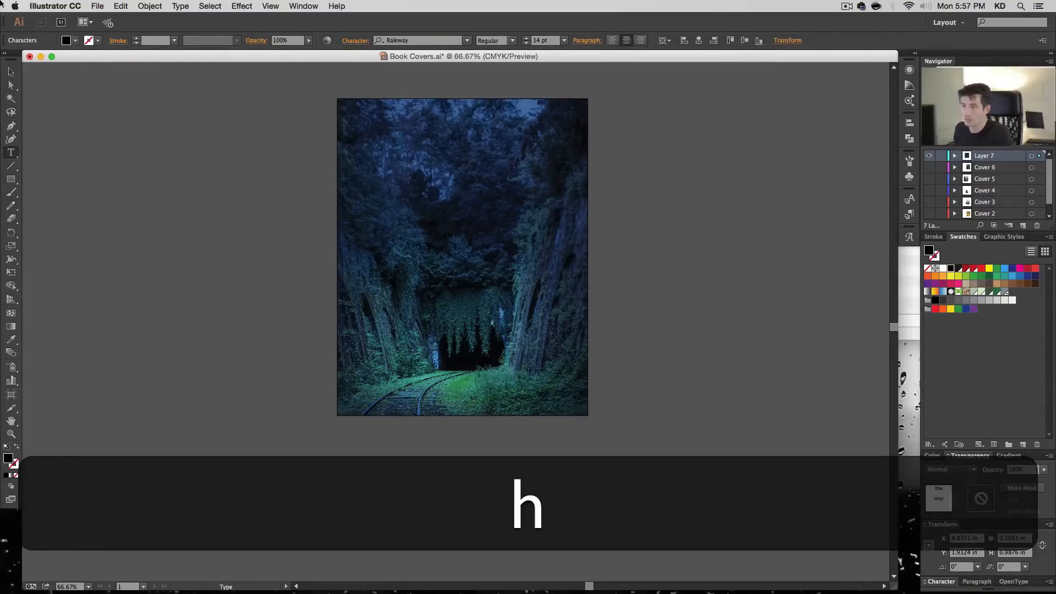
left_click(10, 70)
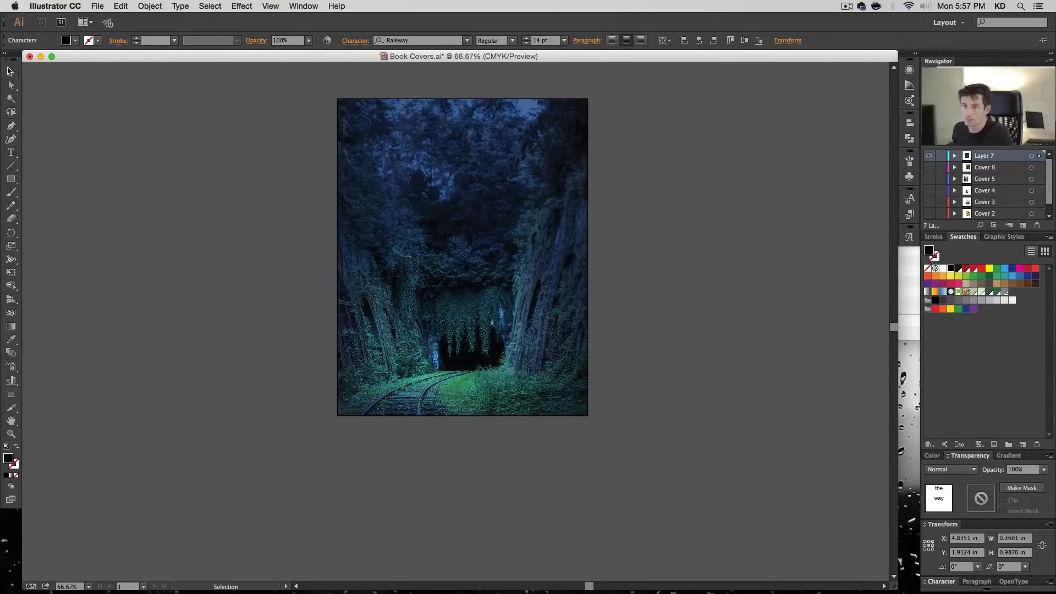
- Fill the title text with white and set its font size to 120 pt
left_click(943, 269)
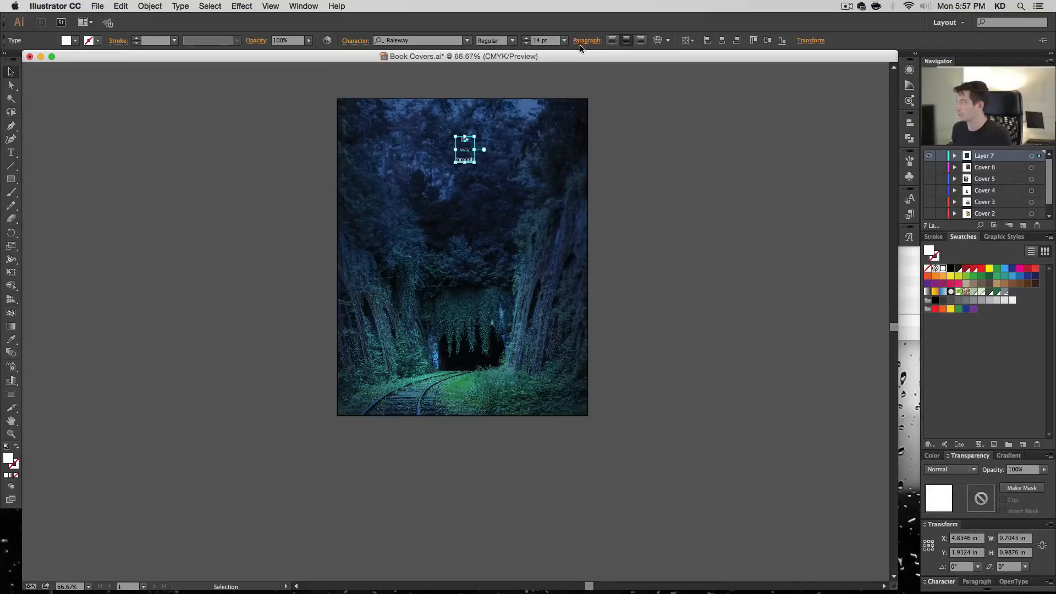
left_click(551, 45)
type("120")
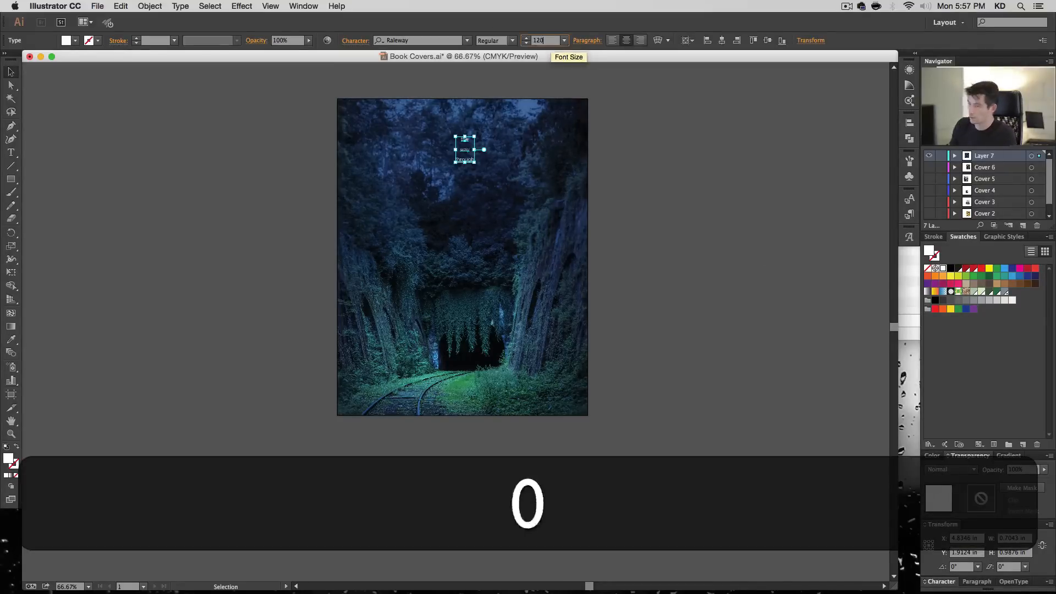
key("Return")
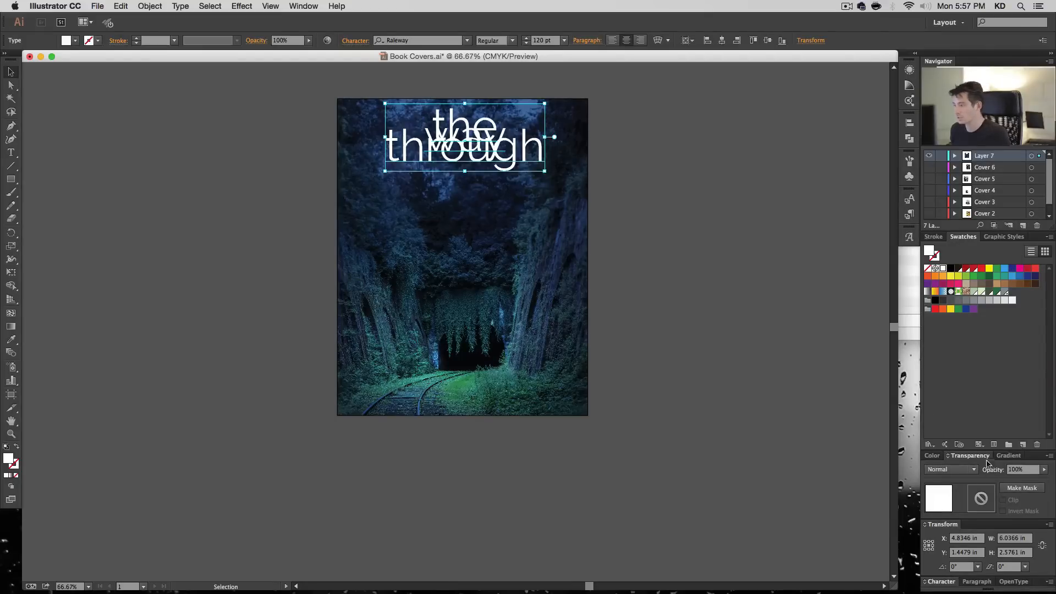
- Set the title's leading to Auto
left_click(959, 576)
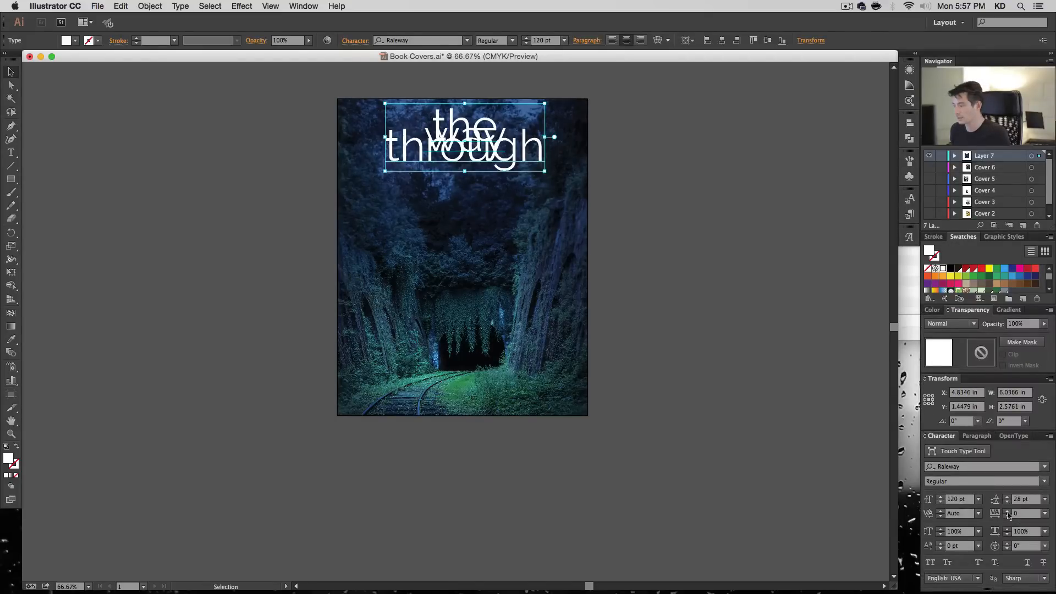
left_click(1037, 499)
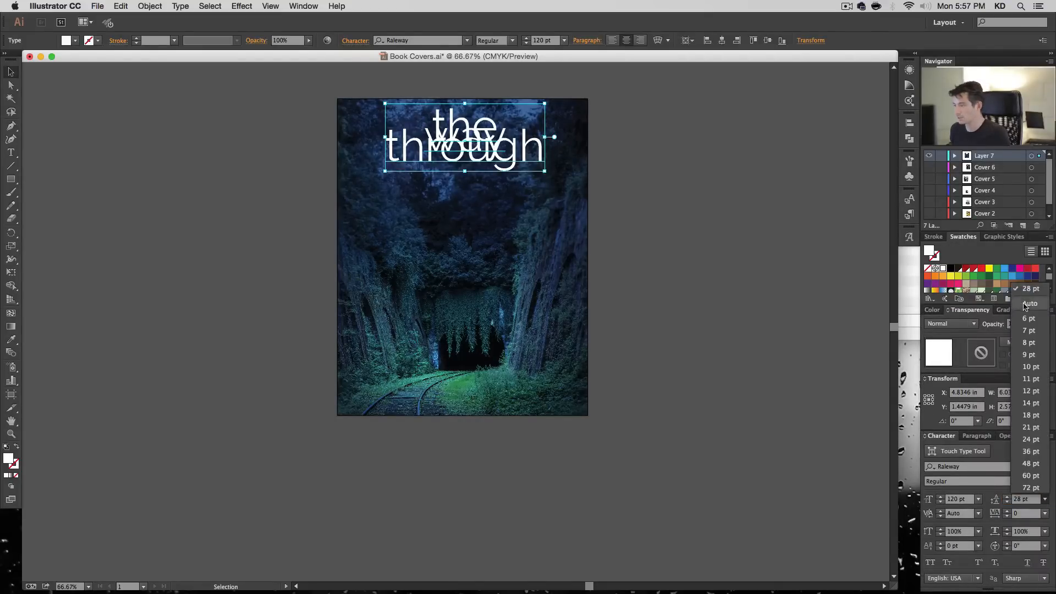
left_click(1022, 301)
- Change the title's font to Rufina Bold
left_click(418, 40)
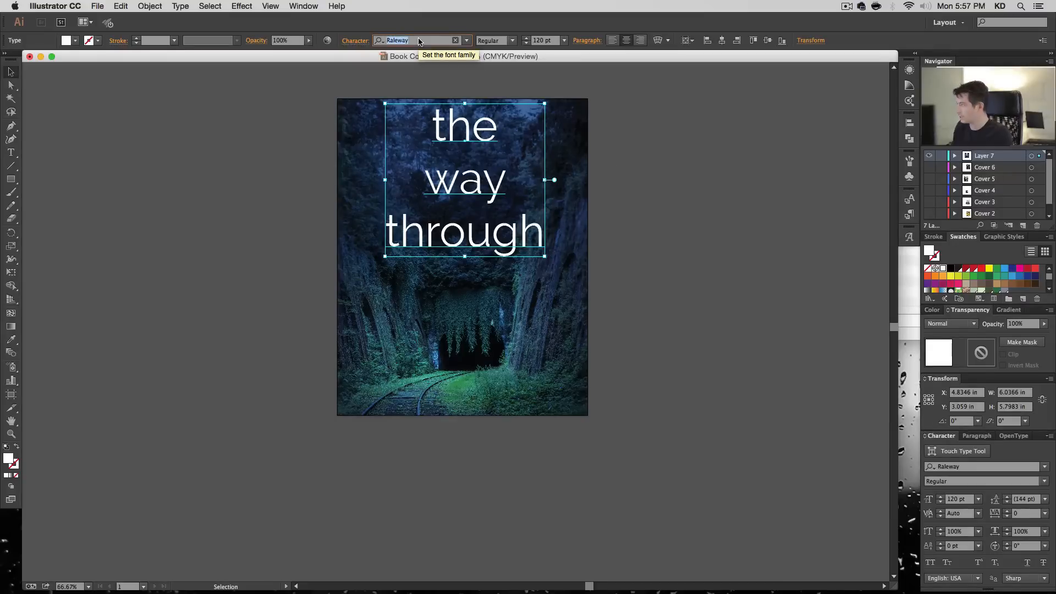
type("ruf")
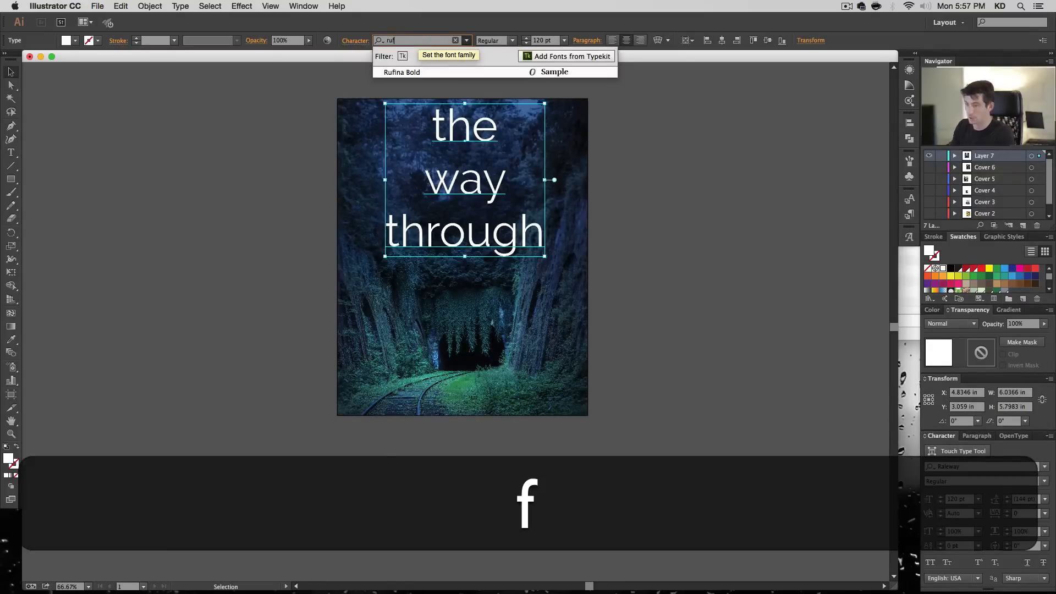
key("Right")
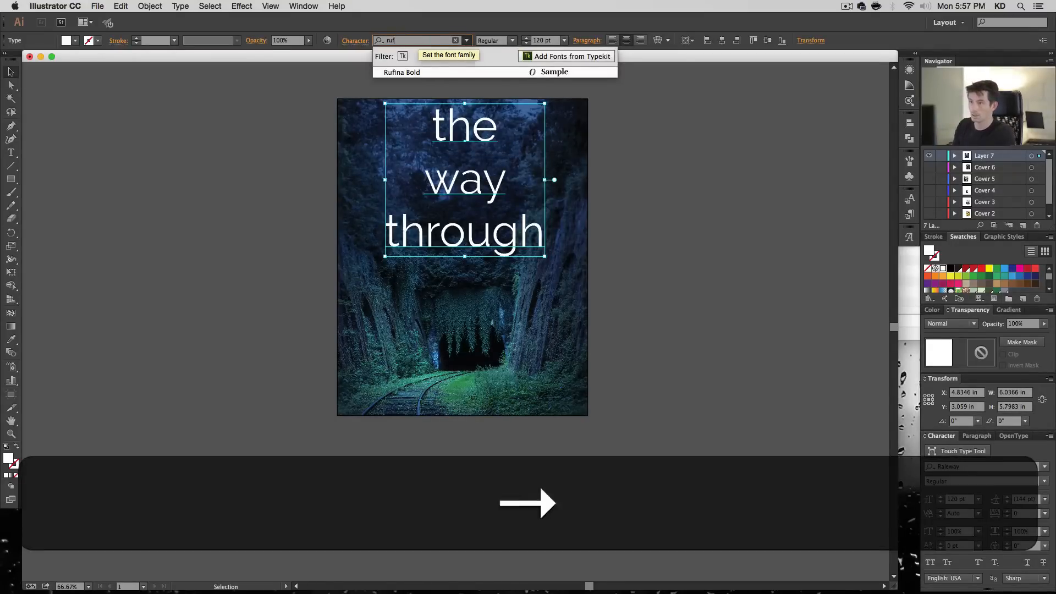
key("Down")
key("Return")
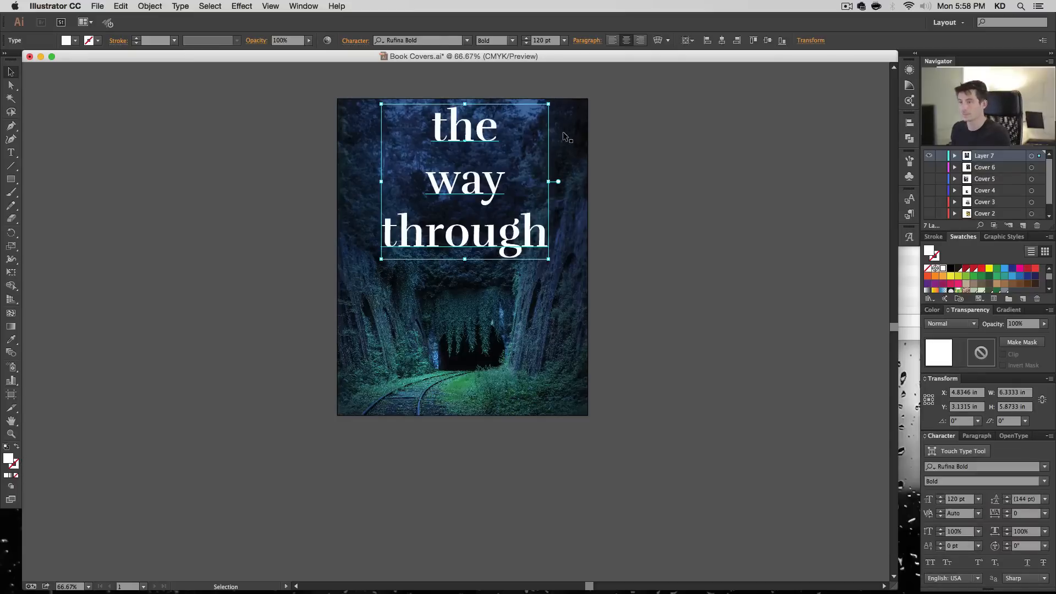
- Move the title down about 0.33 in and set its leading to 120 pt
left_click_drag(483, 134, 482, 143)
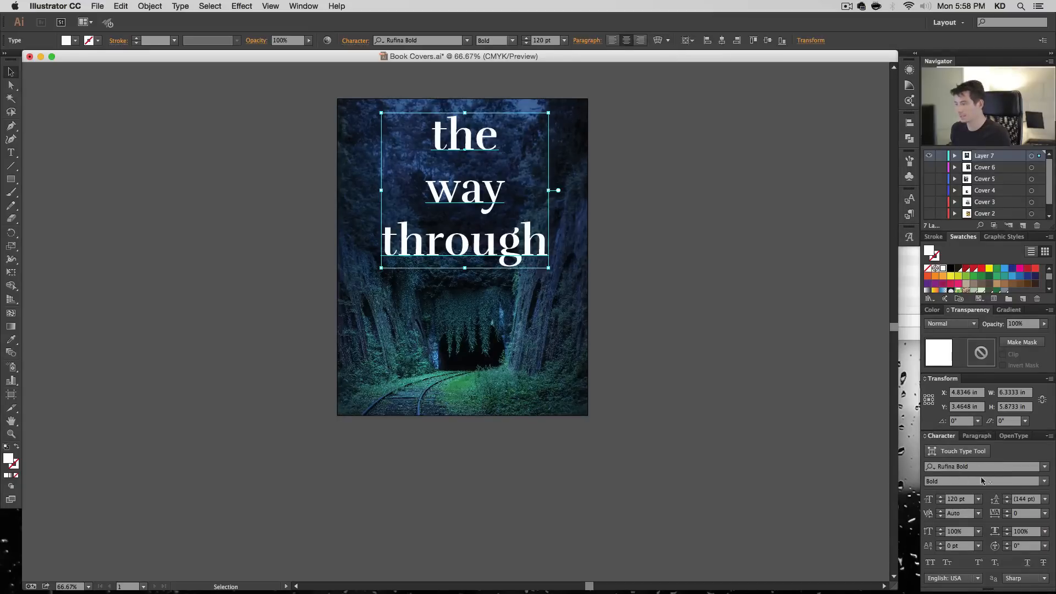
left_click(1025, 499)
key("Return")
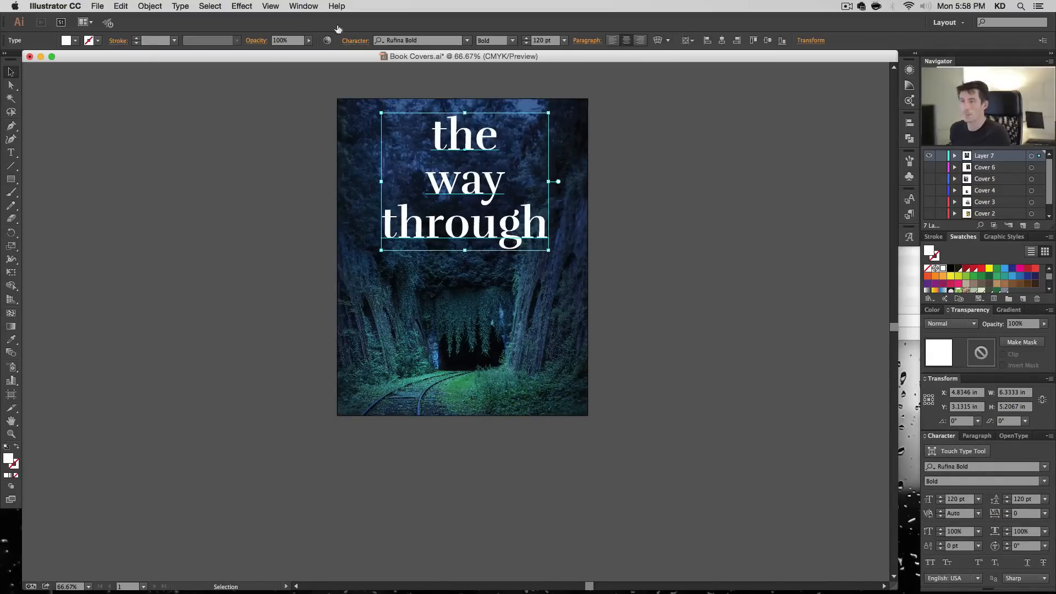
- Apply a Feather effect with a 0.09 in radius to the title text
left_click(242, 6)
mouse_move(319, 148)
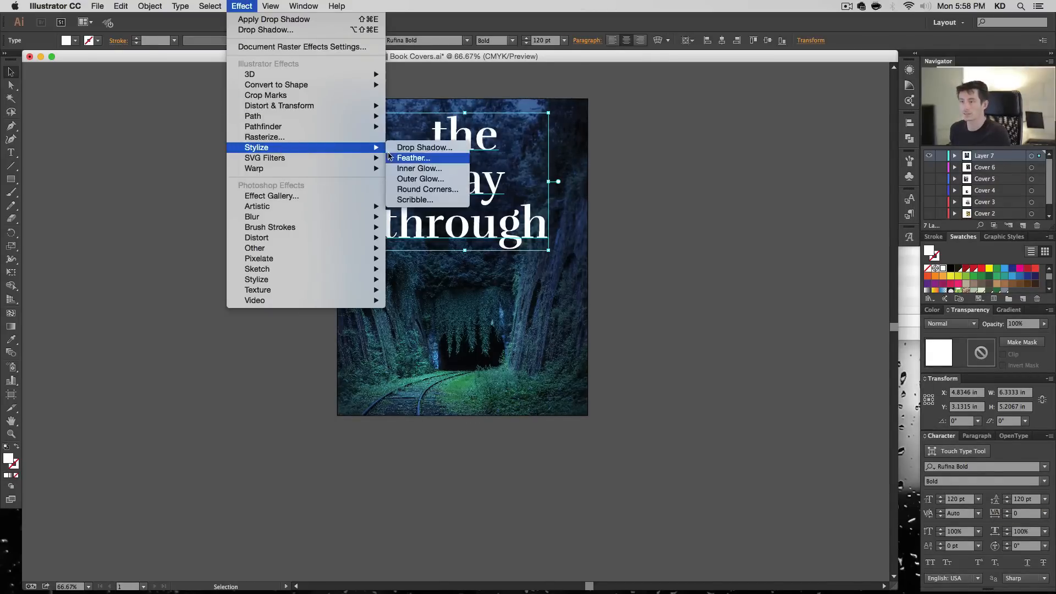
left_click(394, 158)
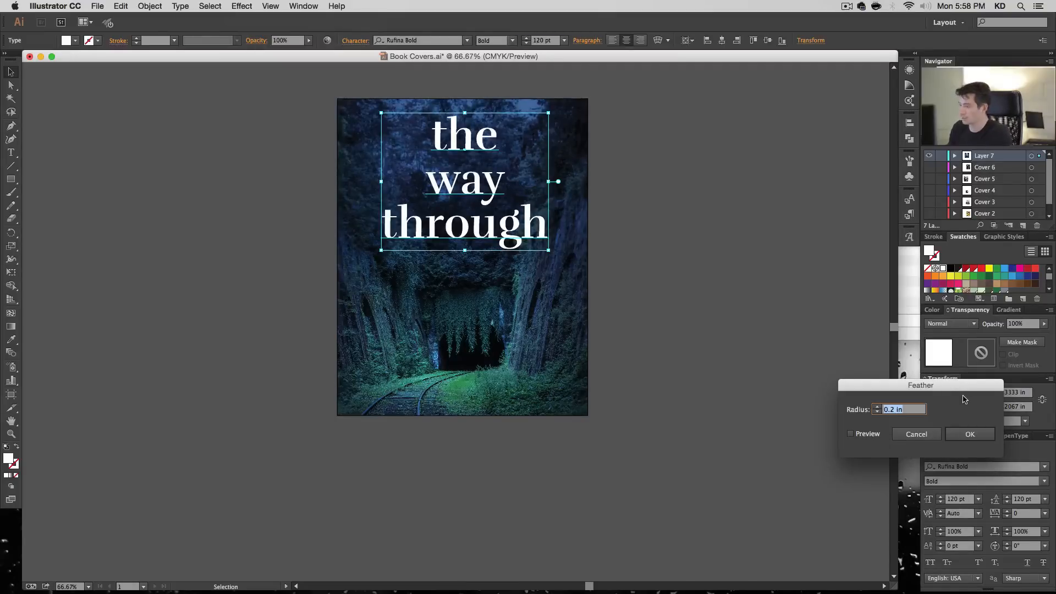
key("Down")
key("Up")
key("Right")
key("shift+Left")
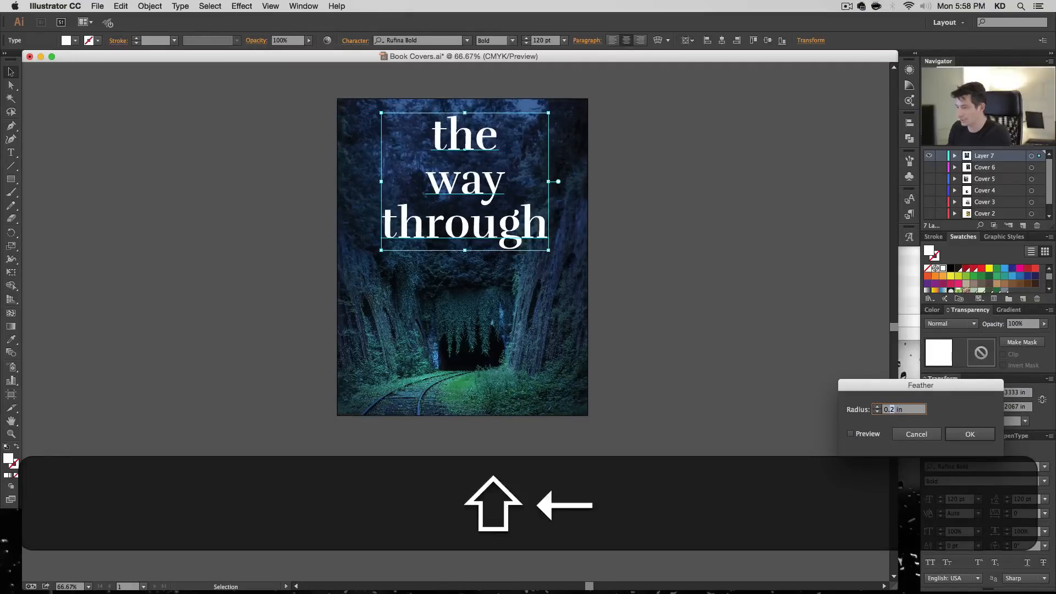
type("09")
left_click(868, 435)
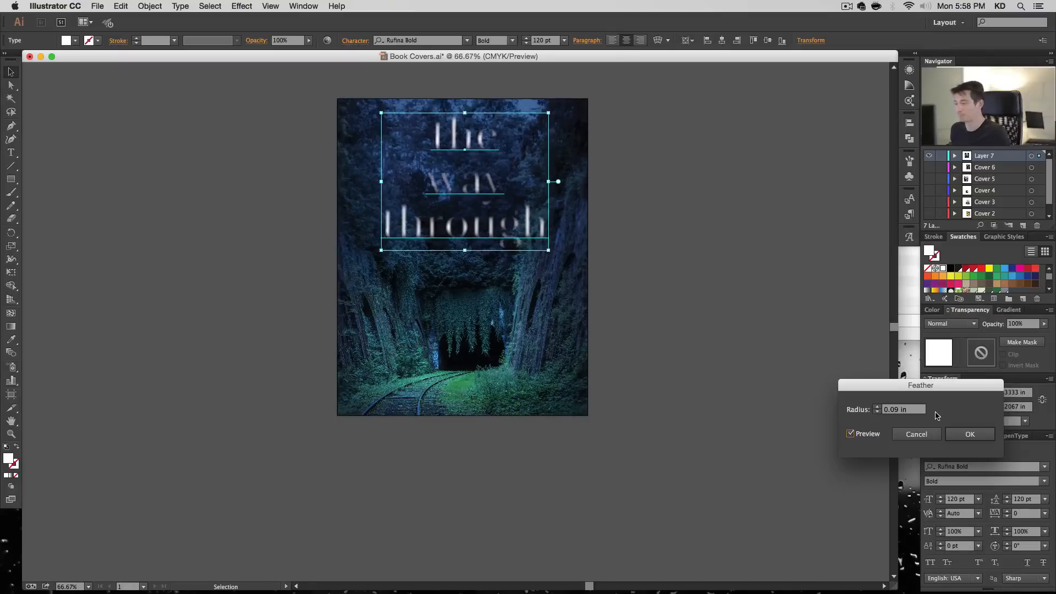
left_click(961, 435)
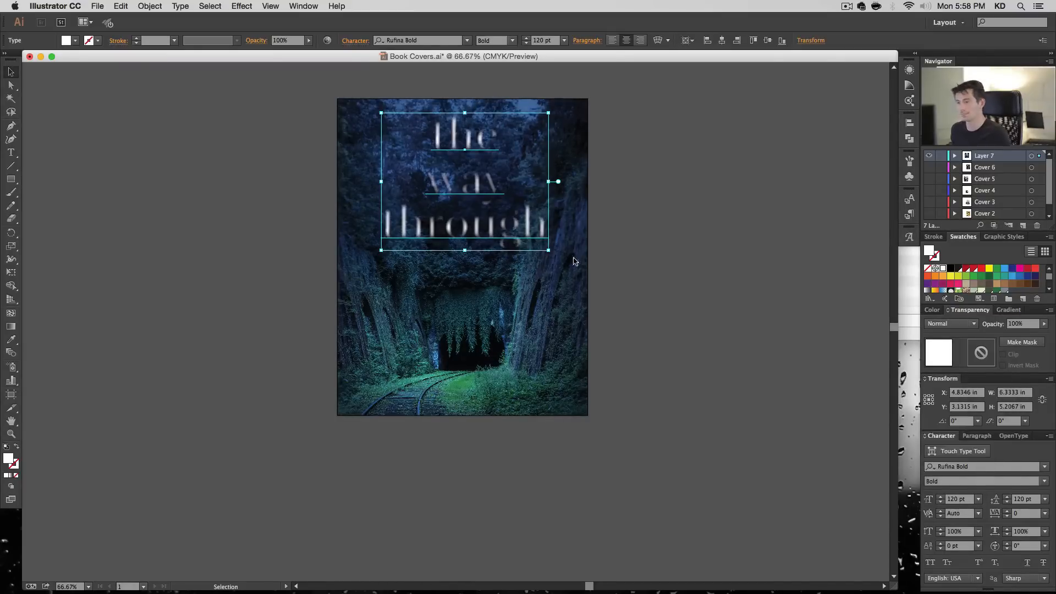
left_click(702, 177)
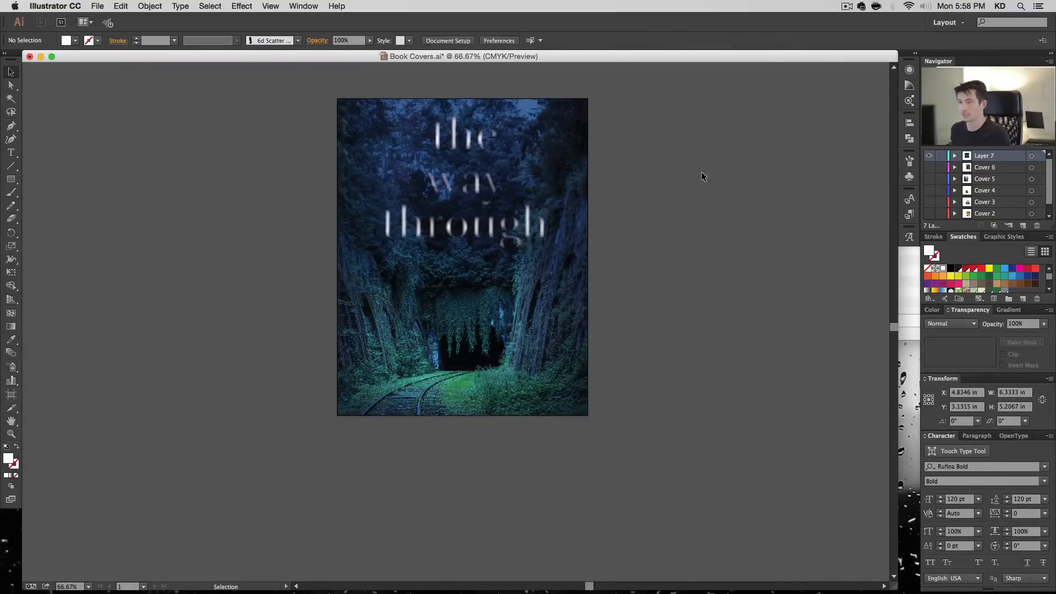
- Paste a copy of the title directly in front of the original and remove the copy's Feather effect
left_click(520, 255)
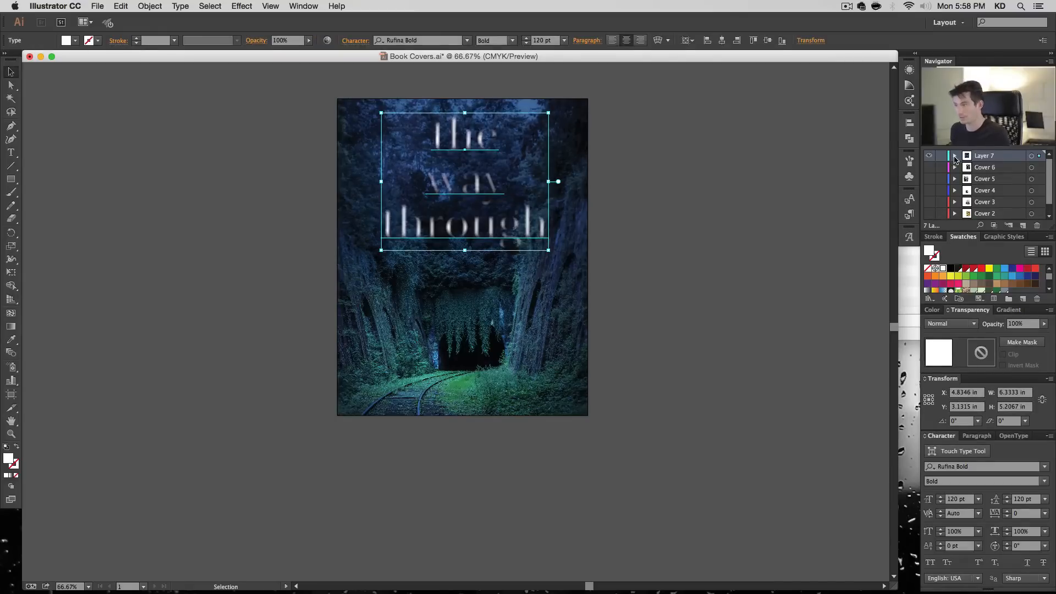
left_click(954, 157)
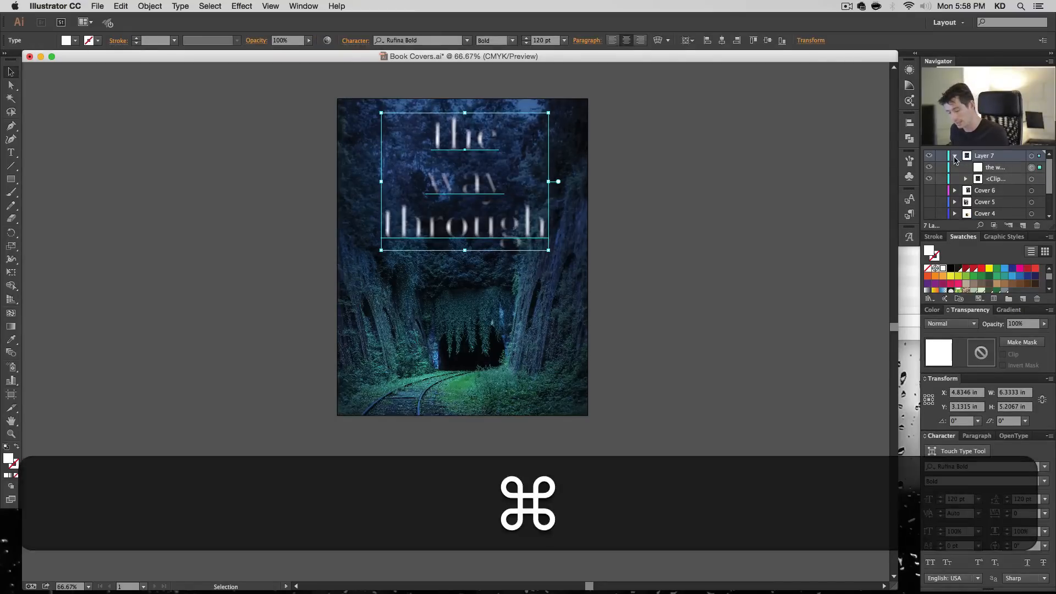
key("super+c")
key("super+f")
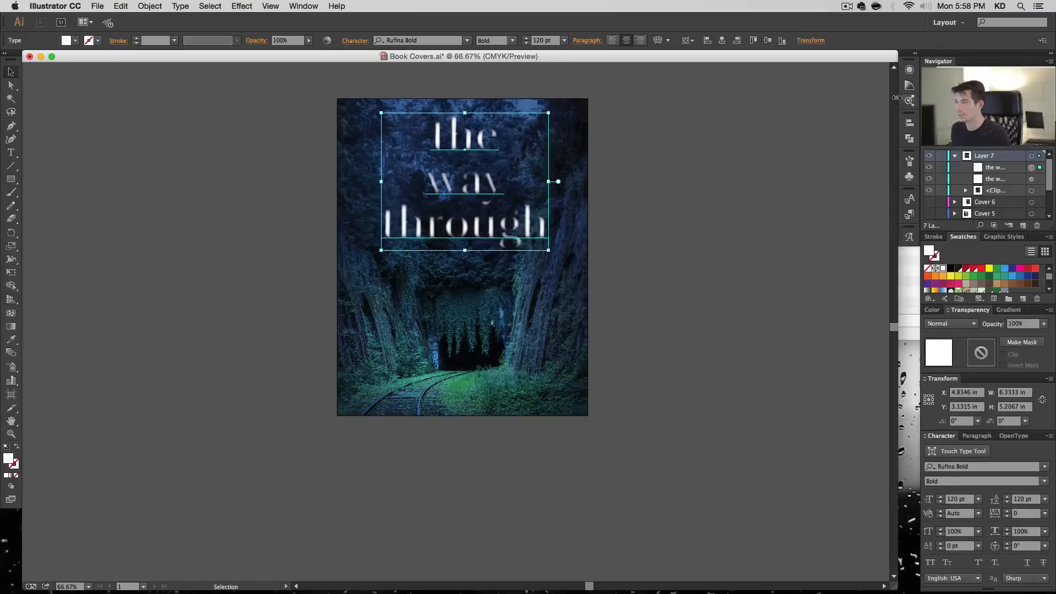
left_click(914, 54)
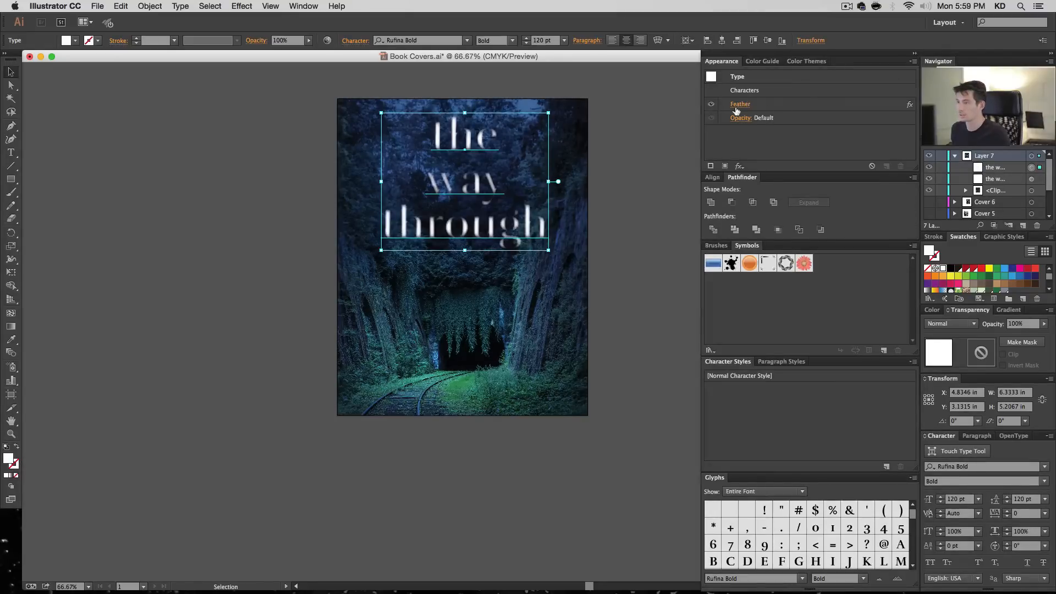
left_click_drag(794, 104, 901, 166)
left_click(915, 54)
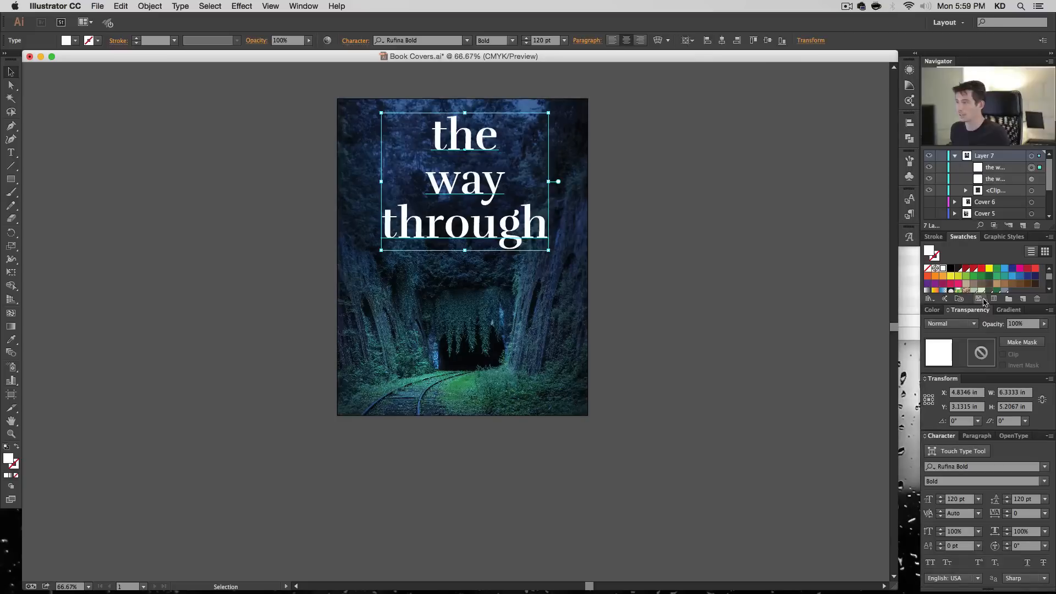
- Set the front title copy's opacity to 30% and toggle each title's visibility to compare them
left_click(1019, 325)
type("30")
key("Return")
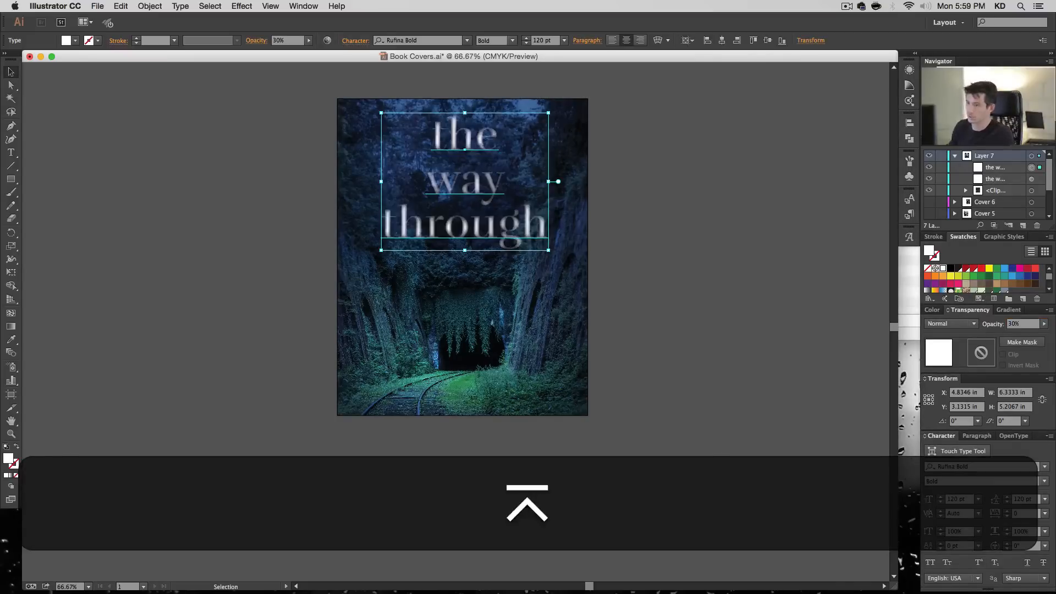
left_click(930, 168)
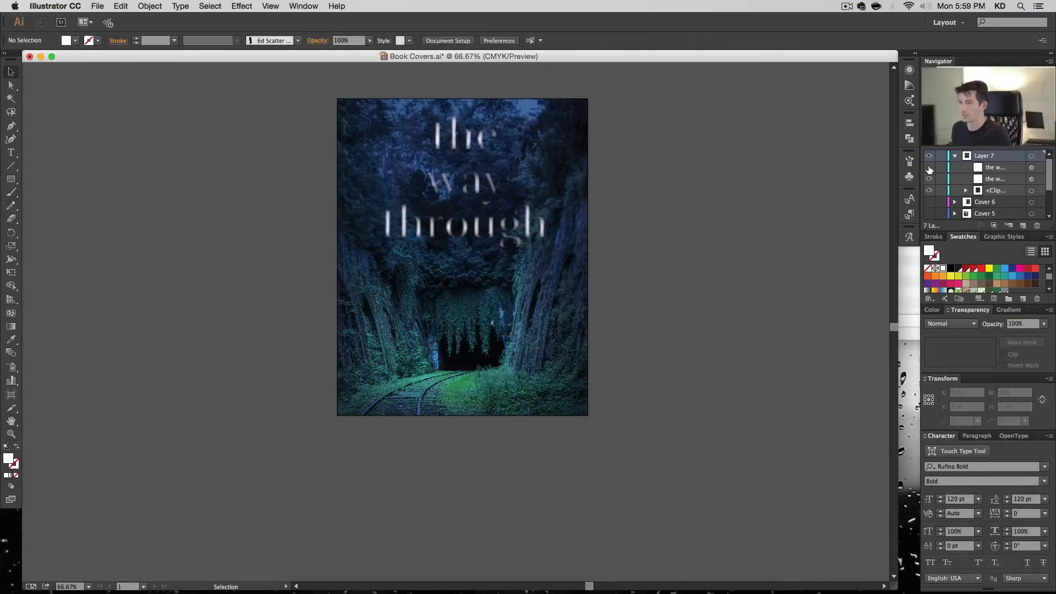
left_click(929, 168)
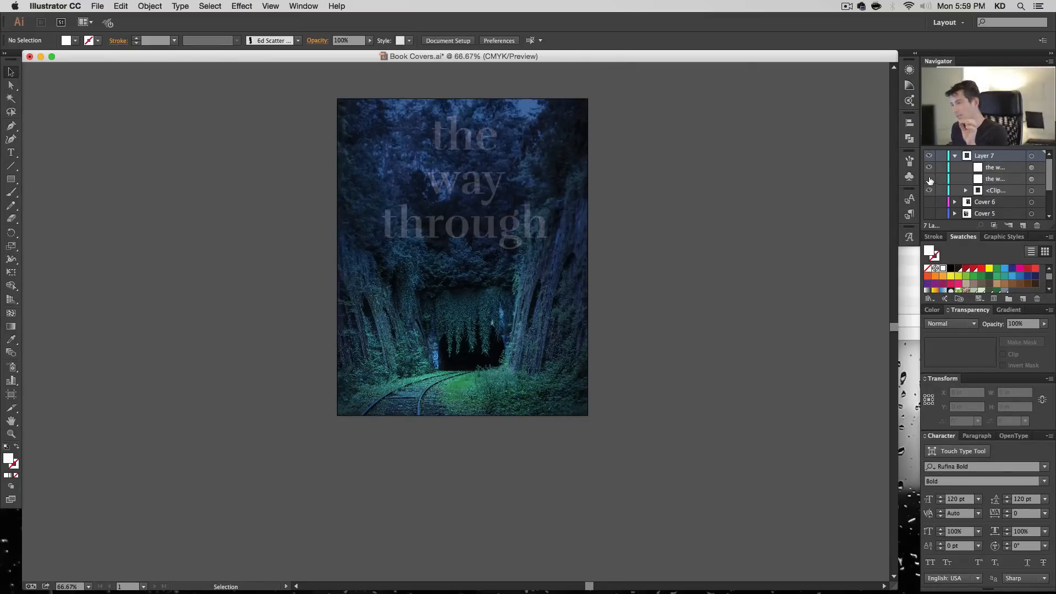
left_click(930, 179)
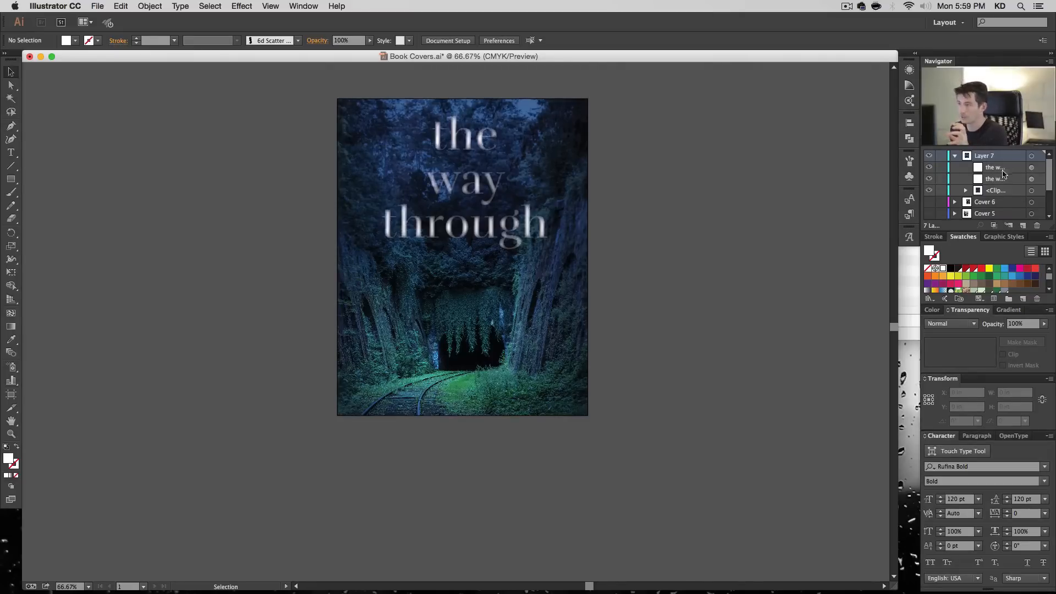
- Set the front, unfeathered title copy's opacity to 25%
left_click(1032, 167)
left_click(1026, 324)
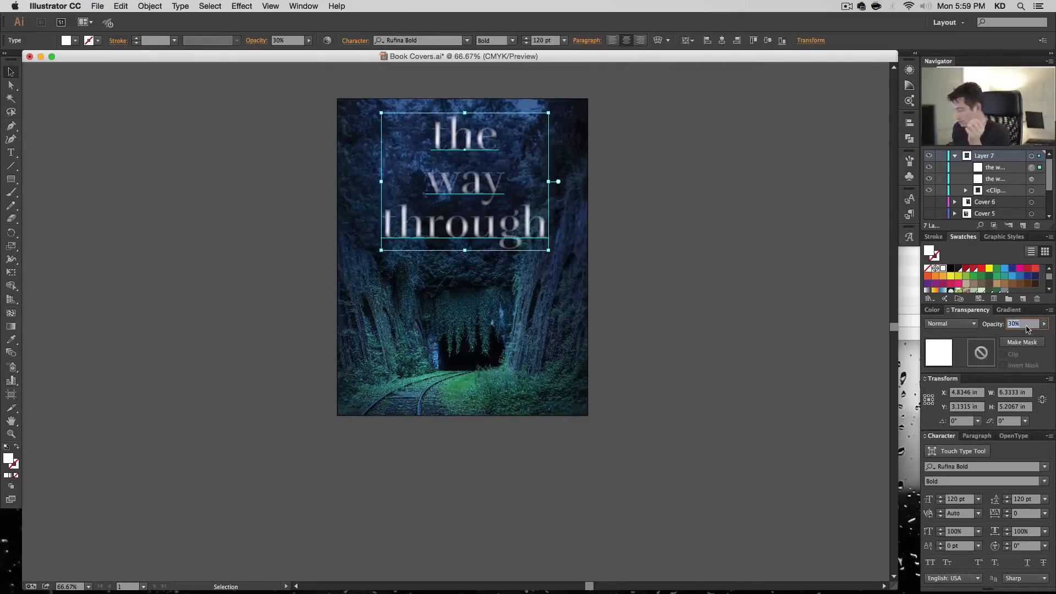
type("25")
key("Return")
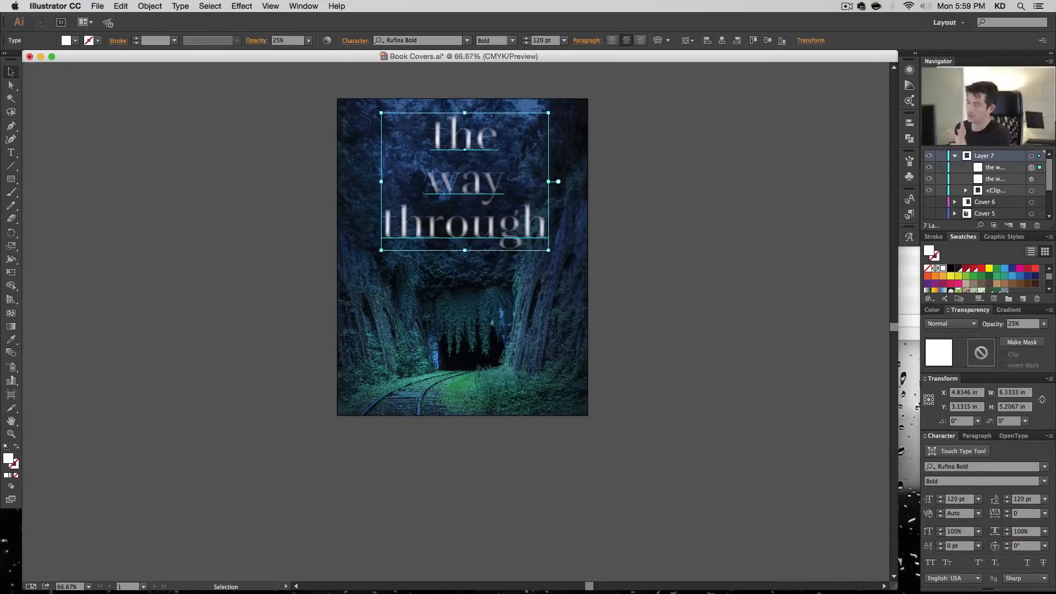
left_click(755, 189)
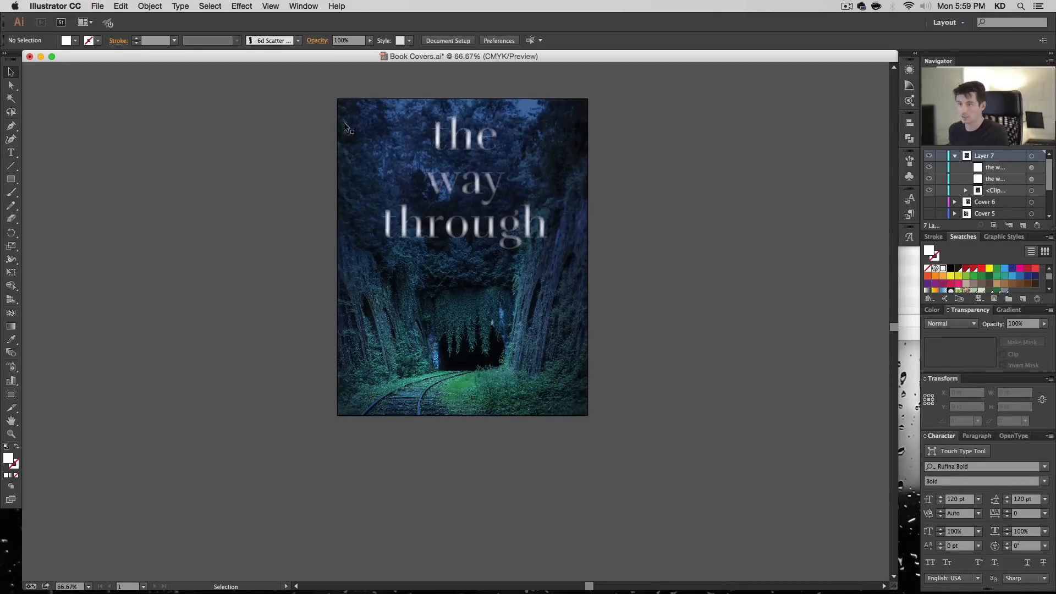
- Create a 9.5 × 12 in rectangle and centre it horizontally and vertically on the artboard
key("m")
left_click(352, 104)
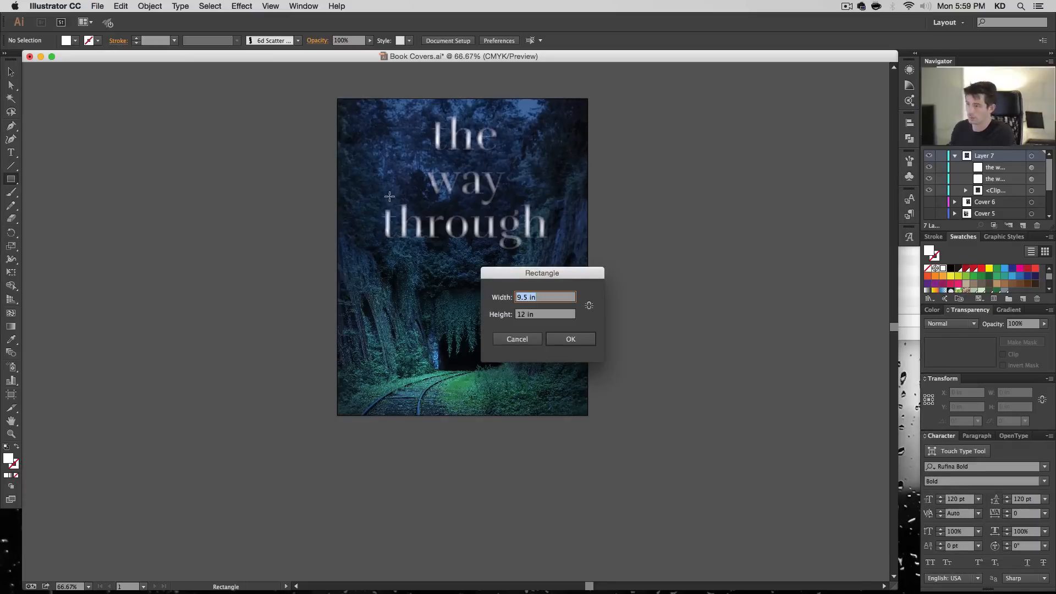
key("Return")
key("v")
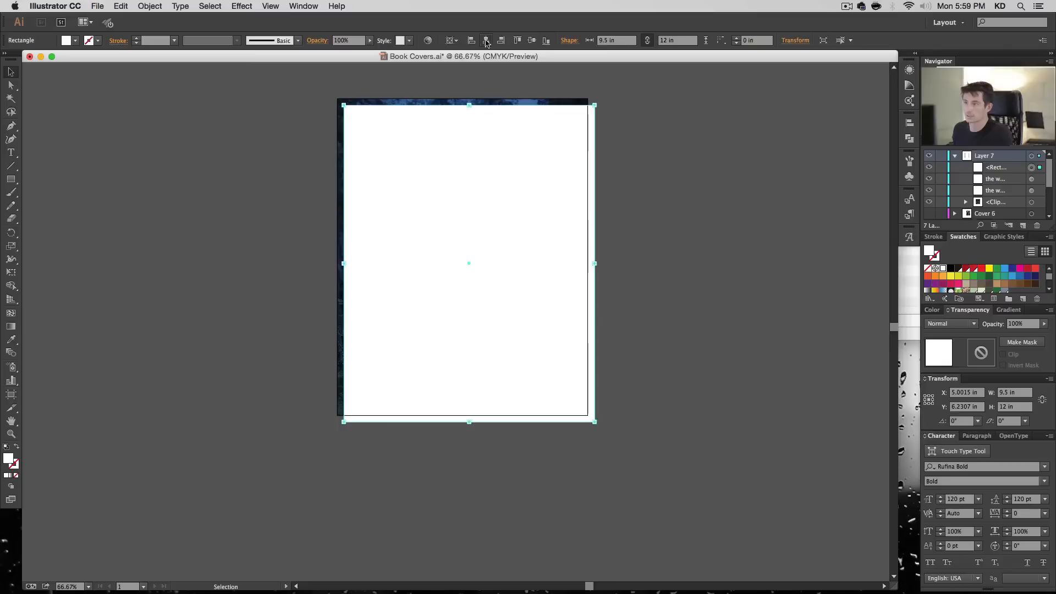
left_click(486, 40)
left_click(531, 40)
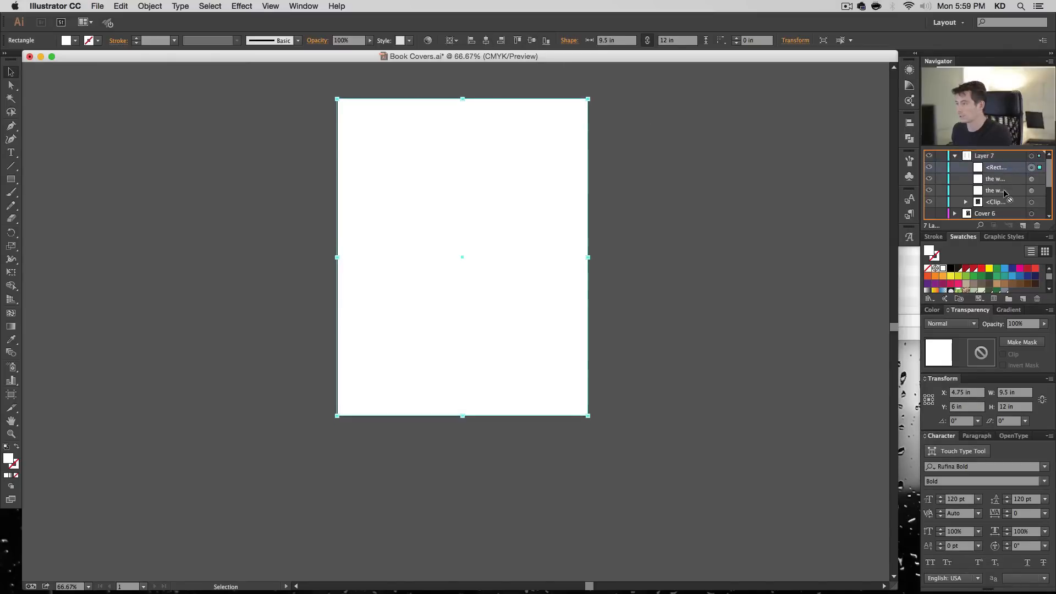
- Move the rectangle into the clip group above the tunnel photo and set its blending mode to Multiply
mouse_move(1005, 192)
left_mouse_down()
mouse_move(1005, 214)
mouse_move(1004, 186)
mouse_move(1006, 204)
left_mouse_up()
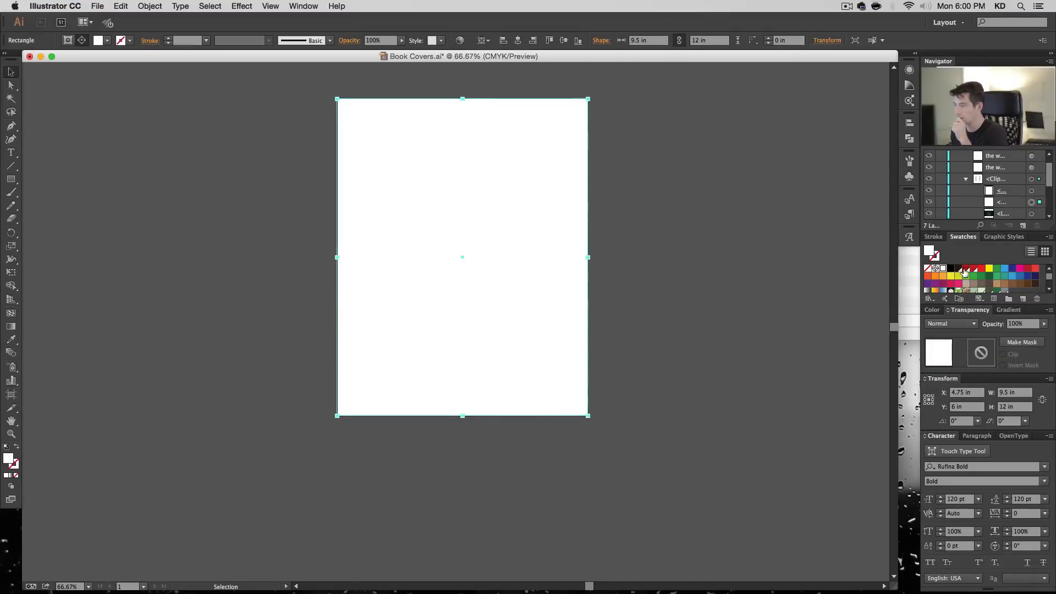
left_click(950, 323)
left_click(972, 364)
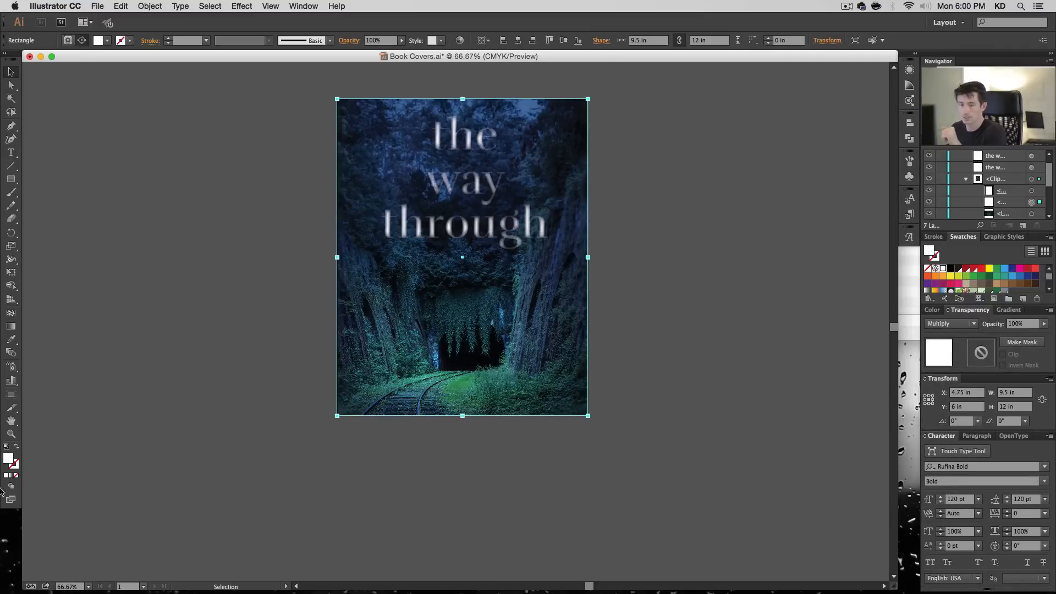
- Fill the Multiply rectangle with the muted purple 8A7DAA
double_click(7, 460)
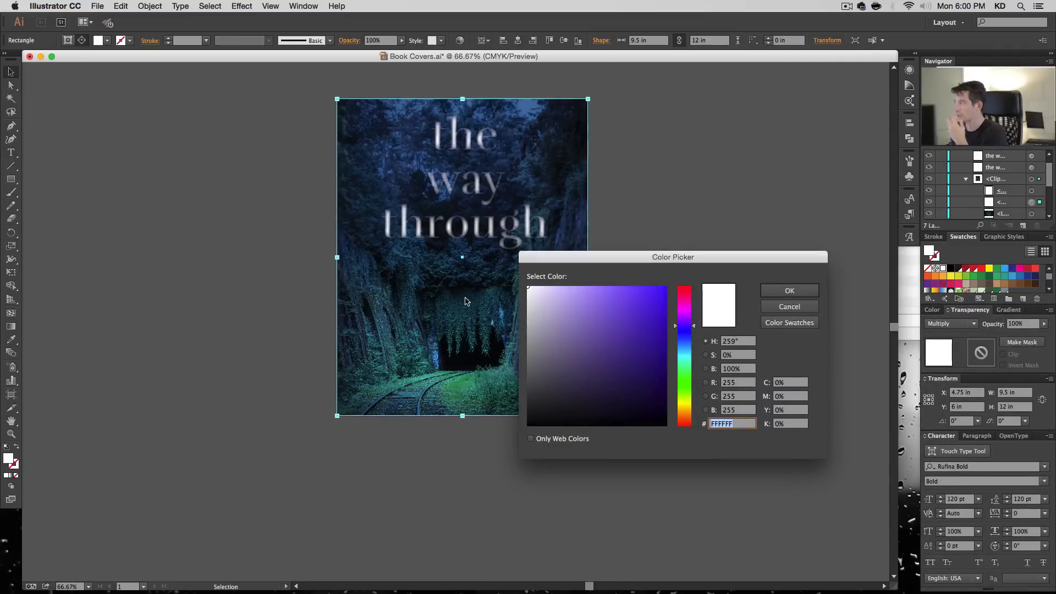
left_click(602, 294)
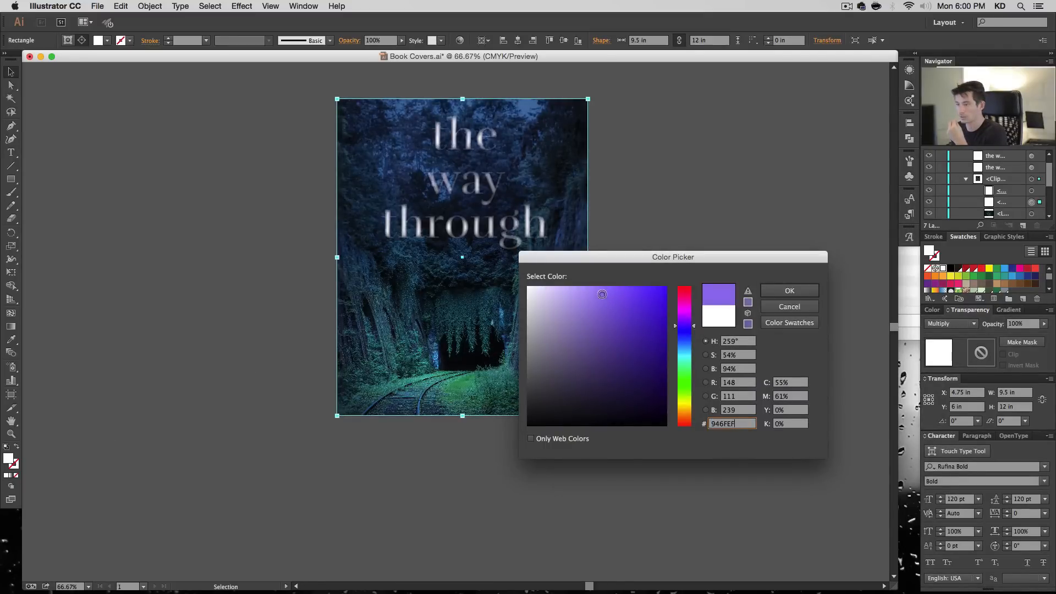
mouse_move(603, 294)
left_mouse_down()
mouse_move(585, 347)
mouse_move(594, 341)
mouse_move(563, 326)
mouse_move(569, 333)
left_mouse_up()
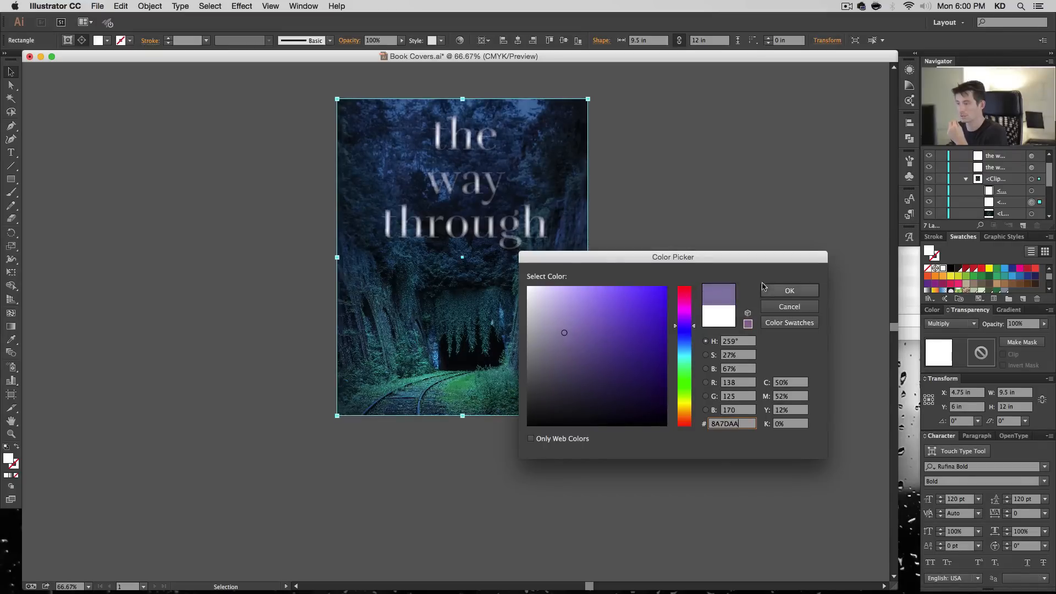
left_click(778, 290)
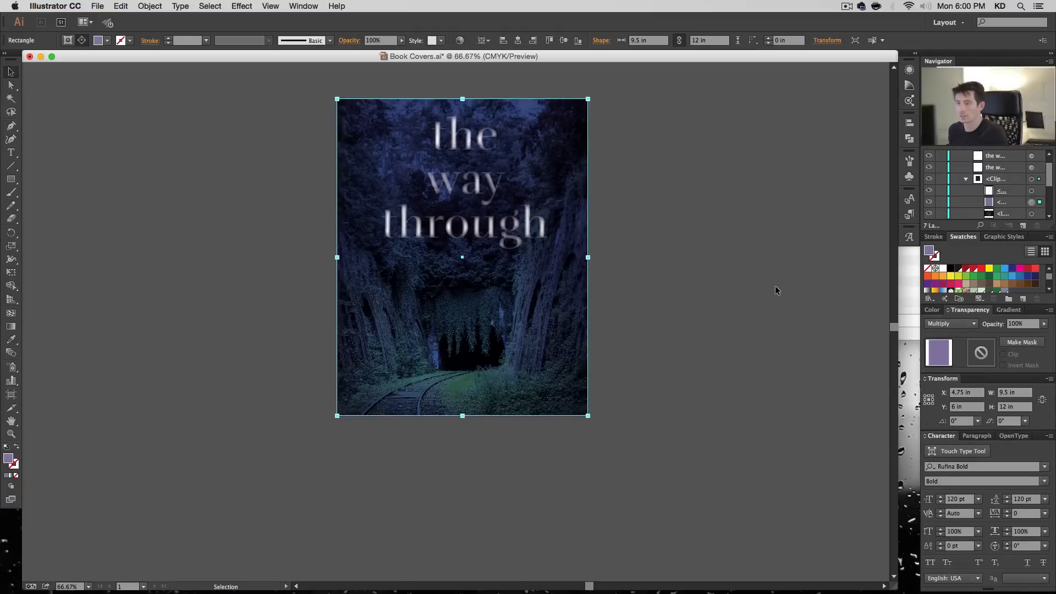
left_click(766, 405)
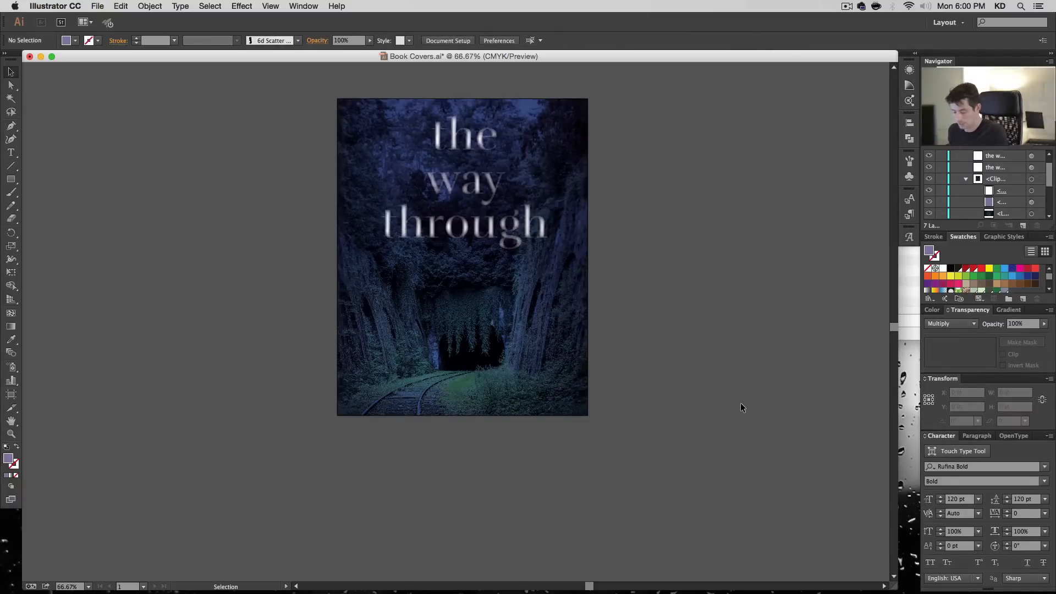
- Add a byline near the bottom of the cover reading "by" followed by the author's full name
key("t")
left_click(479, 394)
type("by ")
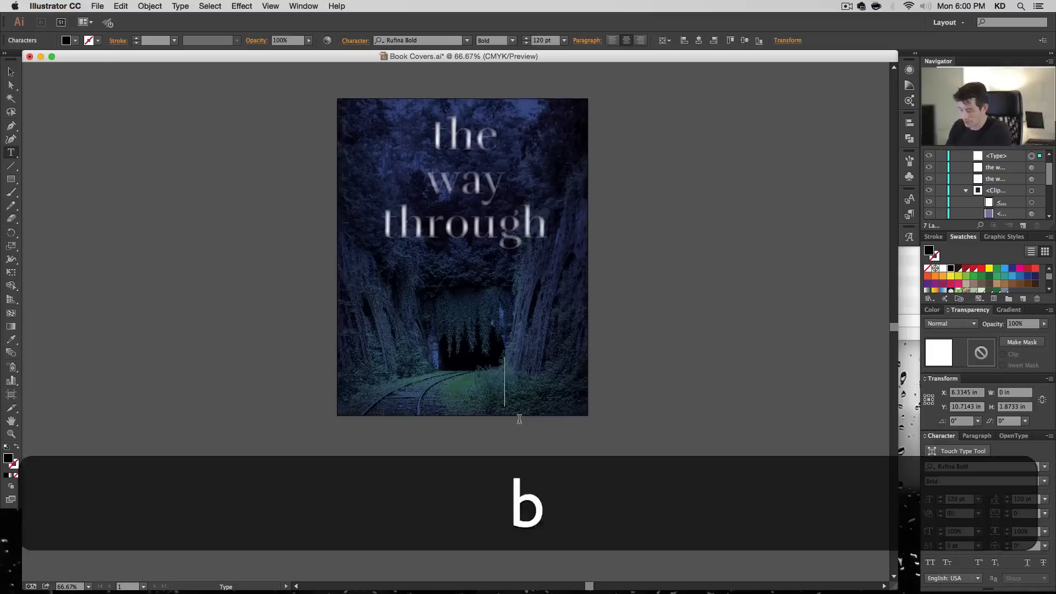
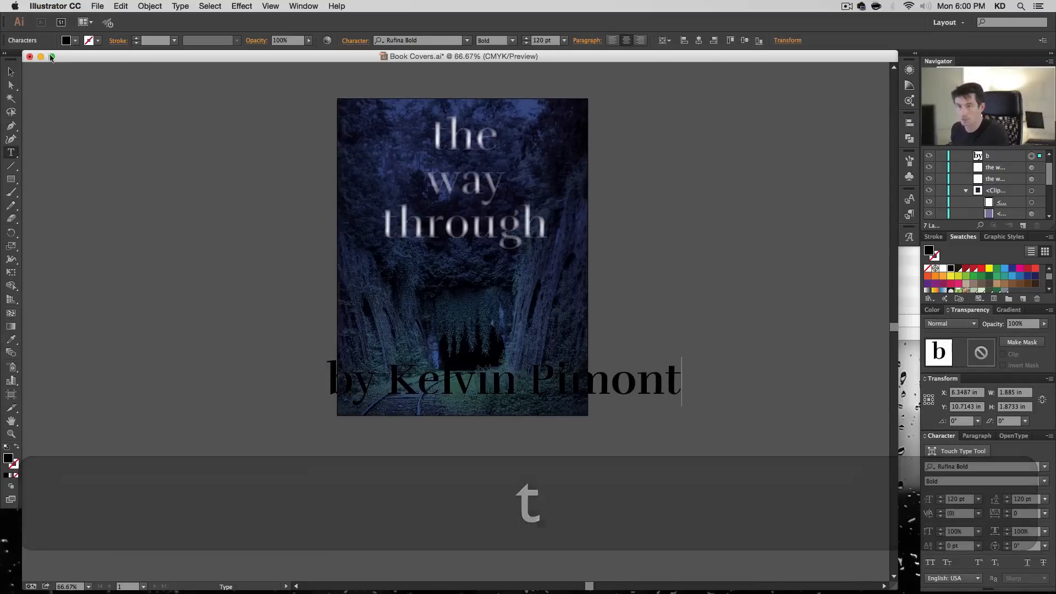
key("Escape")
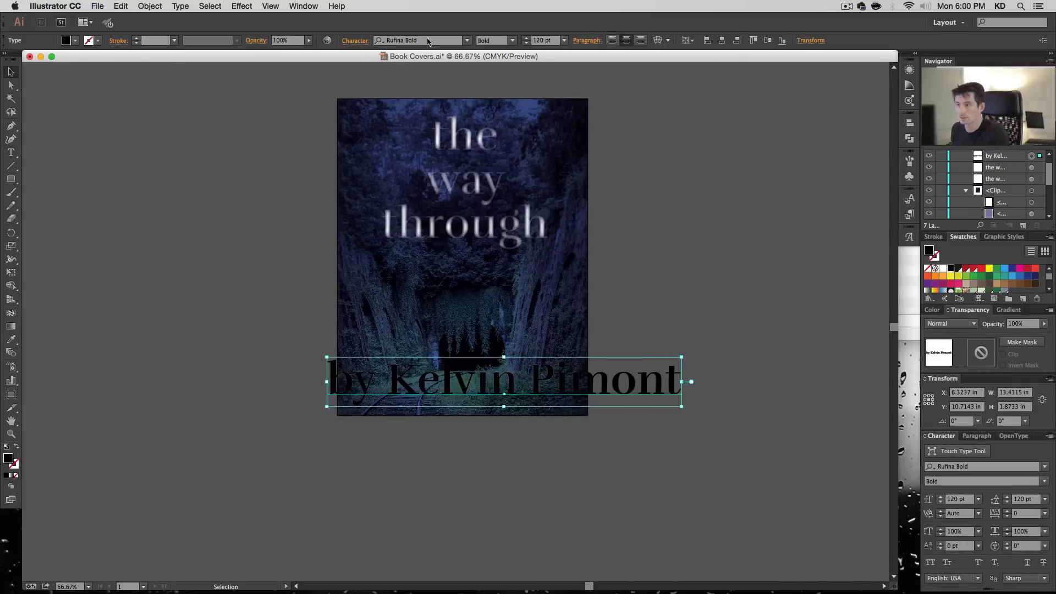
- Change the byline's font to Dorsa Regular and fill it with white
left_click(428, 40)
type("Dorsa")
key("Return")
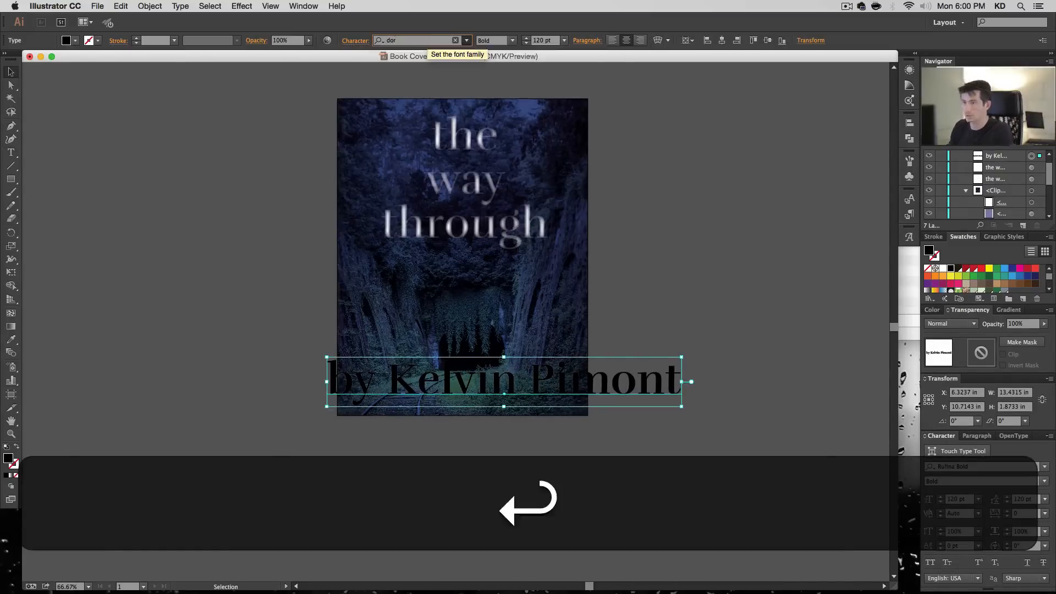
left_click(943, 269)
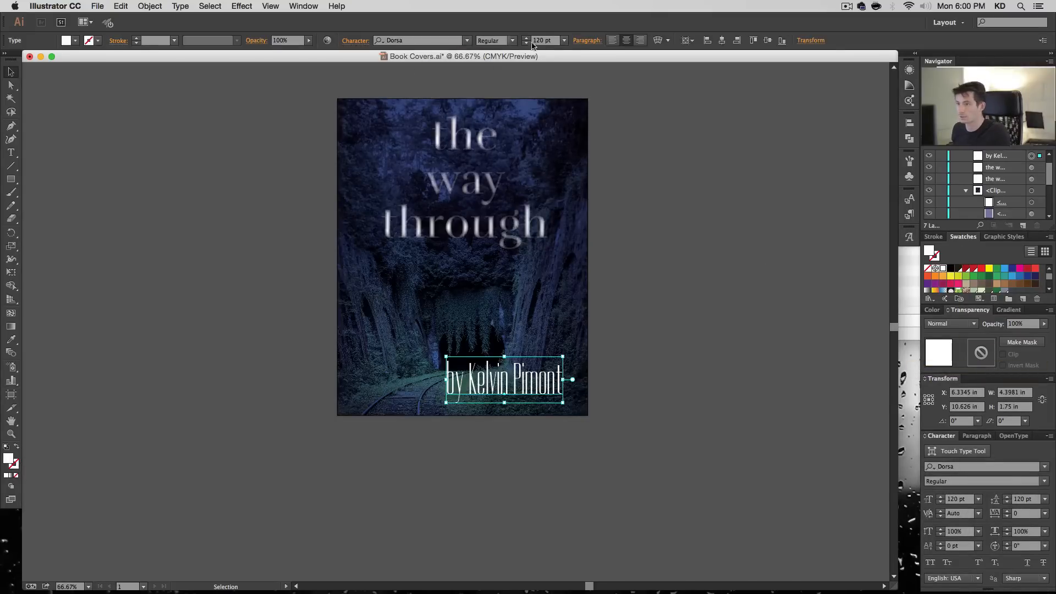
- Set the byline's font size to 36 pt and move it into the lower-right corner of the cover
left_click(562, 40)
left_click(579, 145)
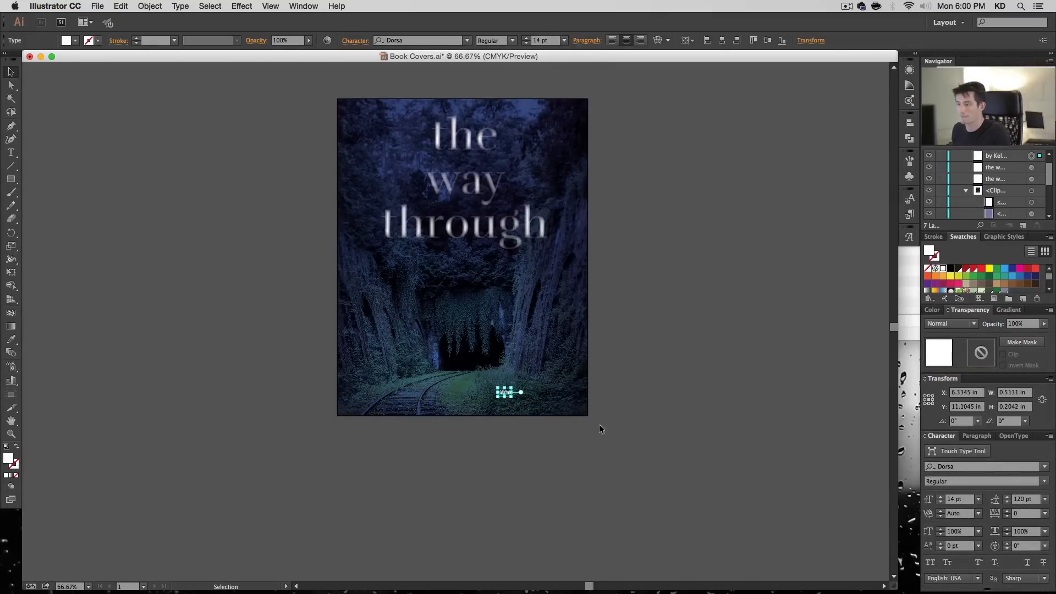
left_click(563, 40)
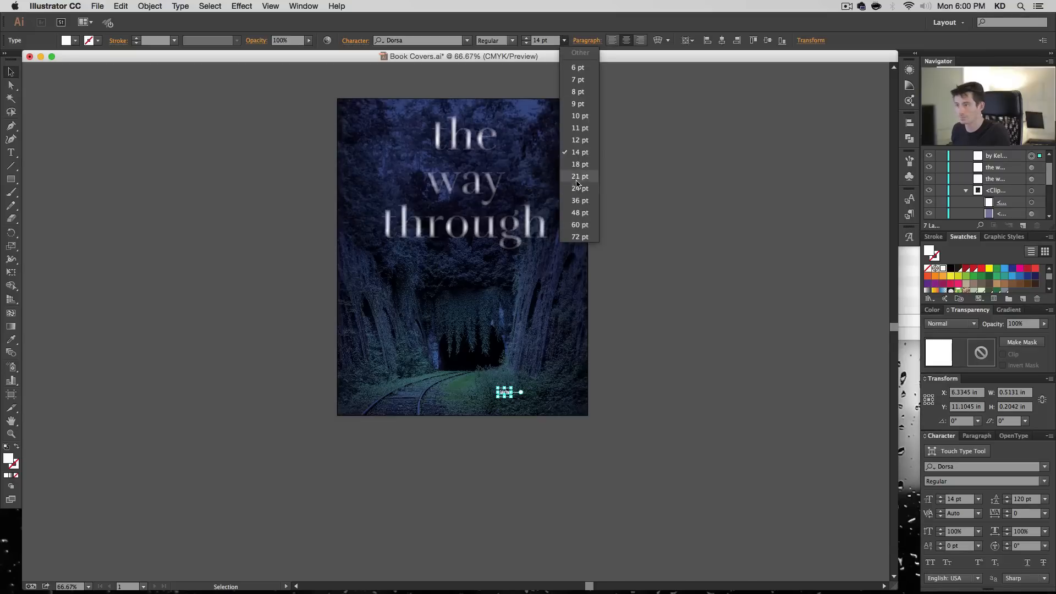
left_click(578, 172)
left_click(564, 40)
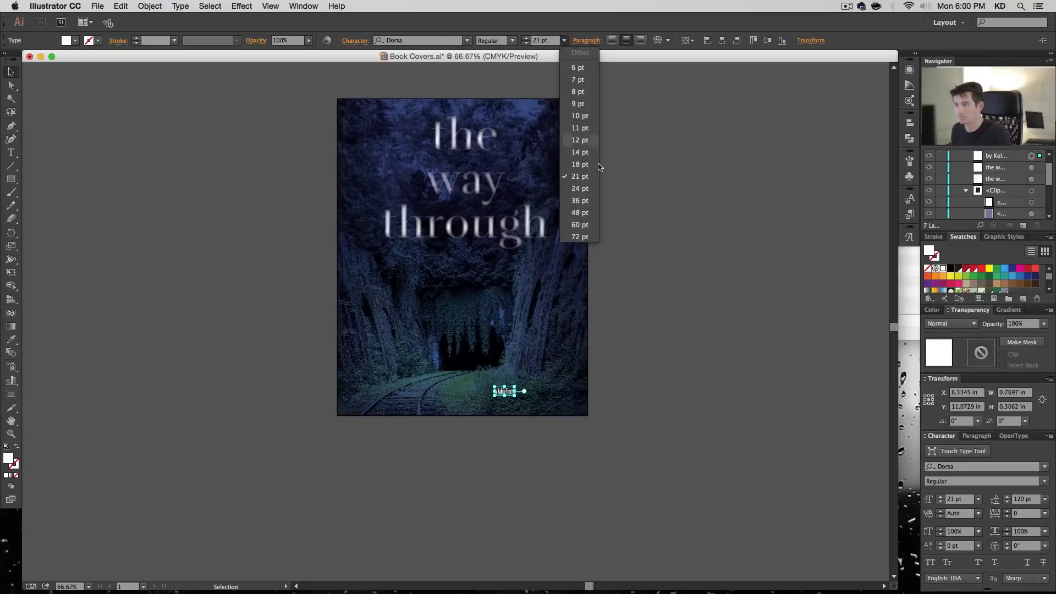
left_click(587, 199)
left_click(703, 292)
left_click_drag(509, 392, 568, 406)
left_click(658, 489)
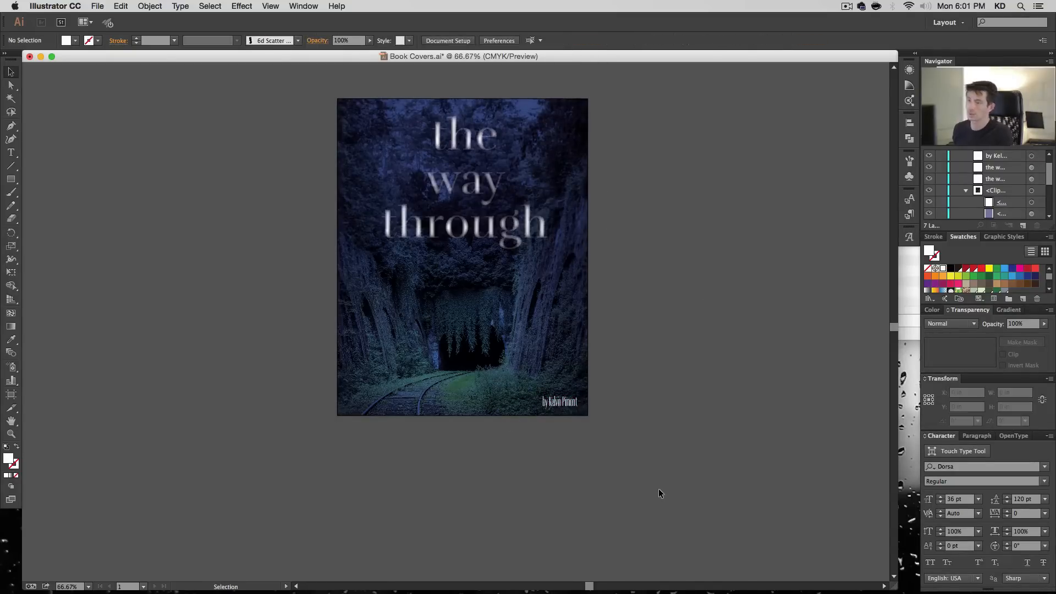
- Lower the byline's opacity to 80% and deselect it
left_click(552, 400)
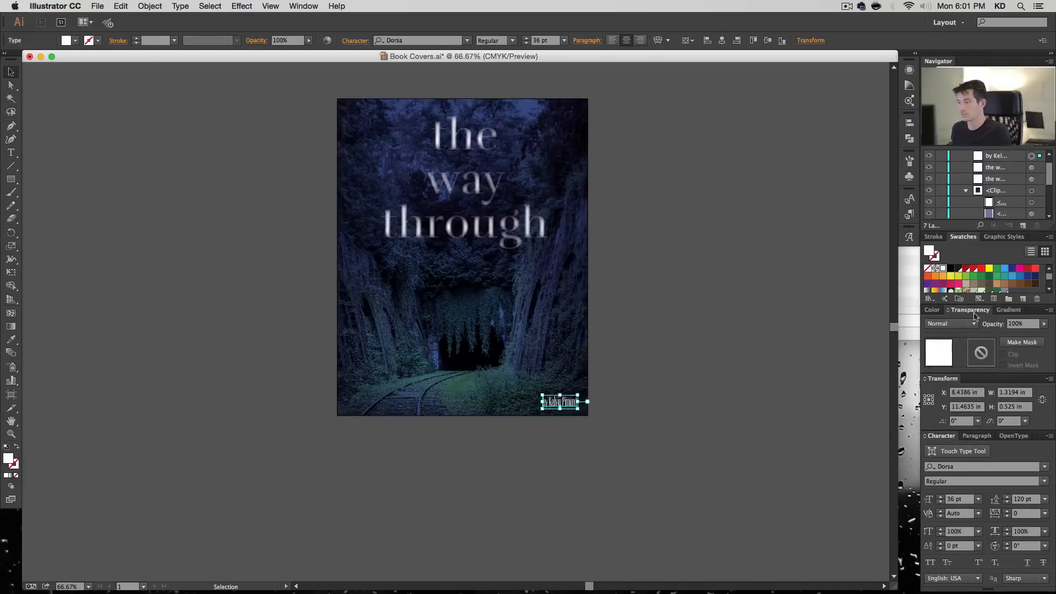
left_click(1028, 324)
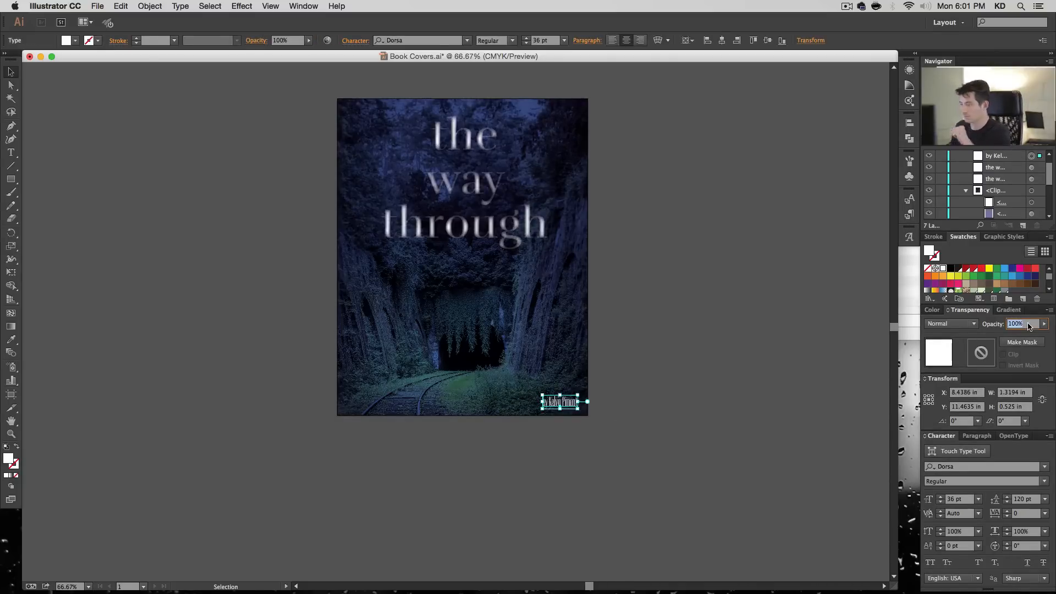
type("70")
key("Return")
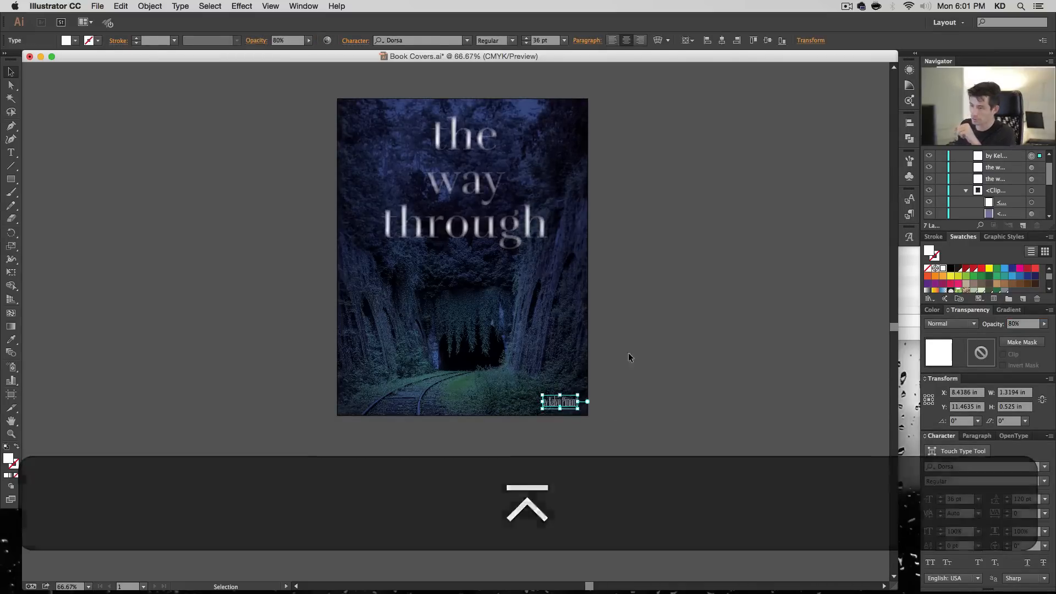
left_click(685, 463)
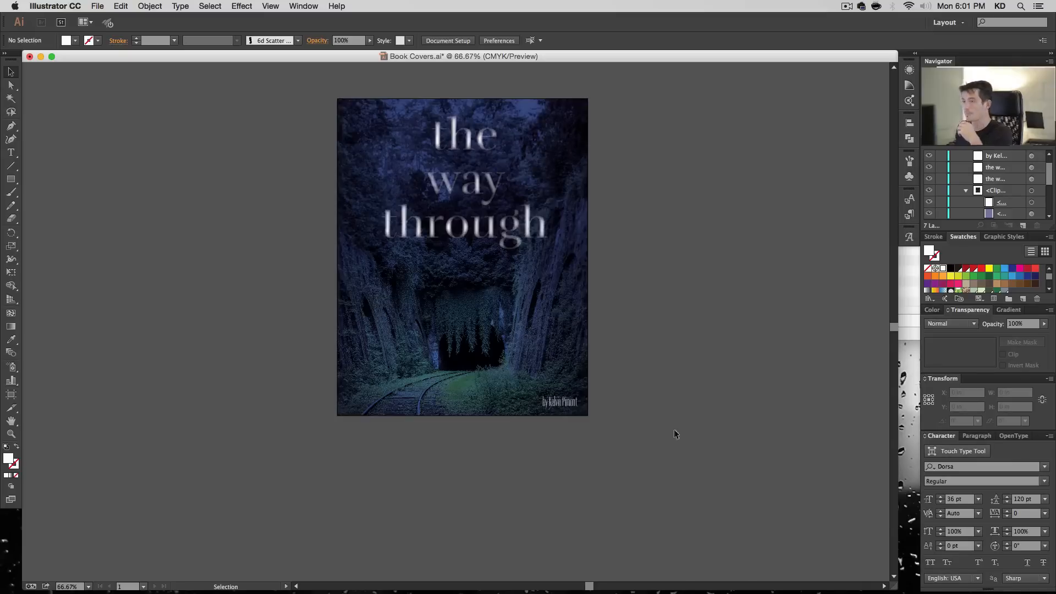